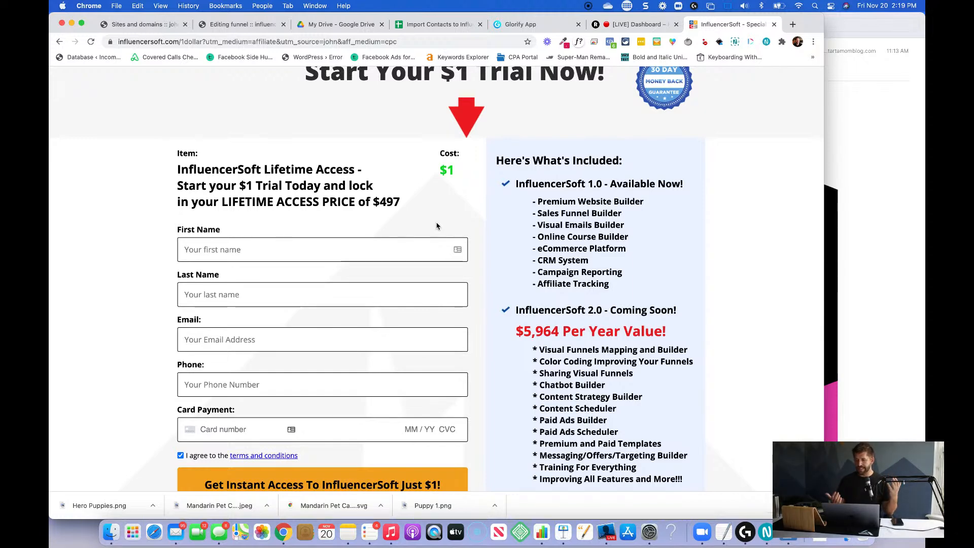
# Open the InfluencerSoft home page at influencersoft.com.
pyautogui.scroll(-3, 437, 225)
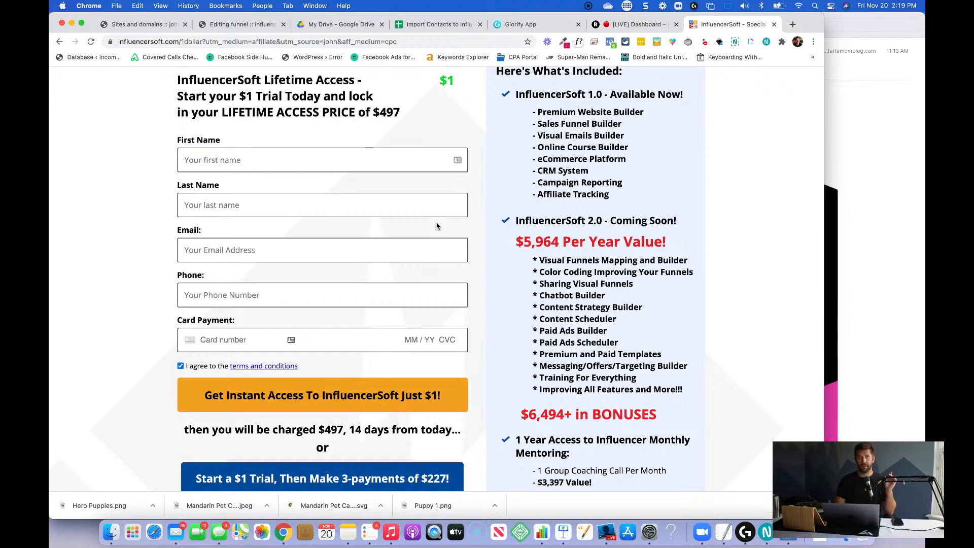
pyautogui.scroll(5, 437, 226)
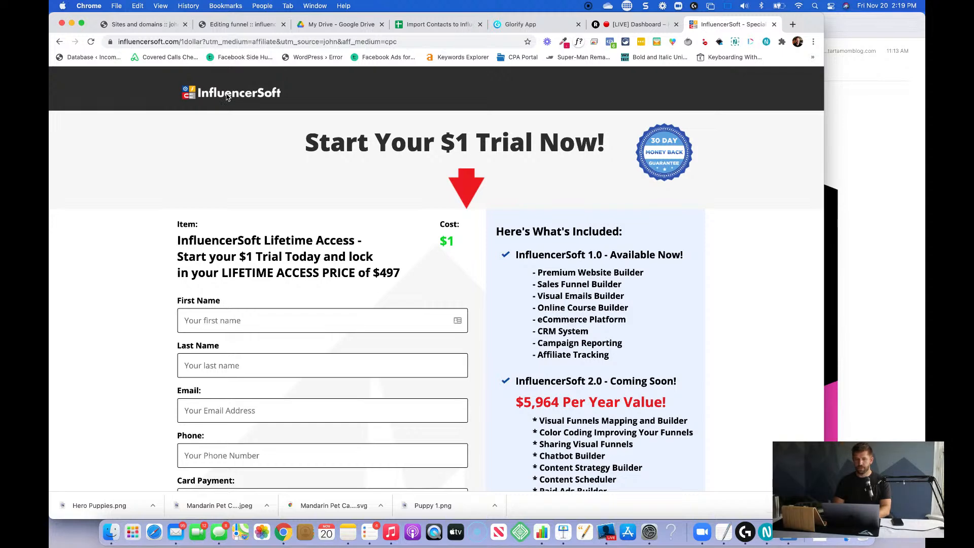
pyautogui.click(201, 42)
pyautogui.write('influ')
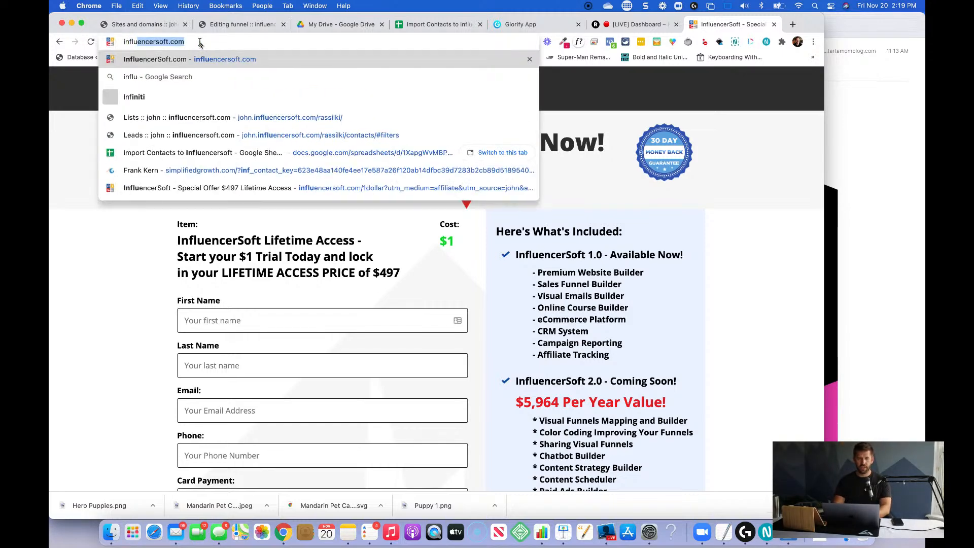
pyautogui.write('encerso')
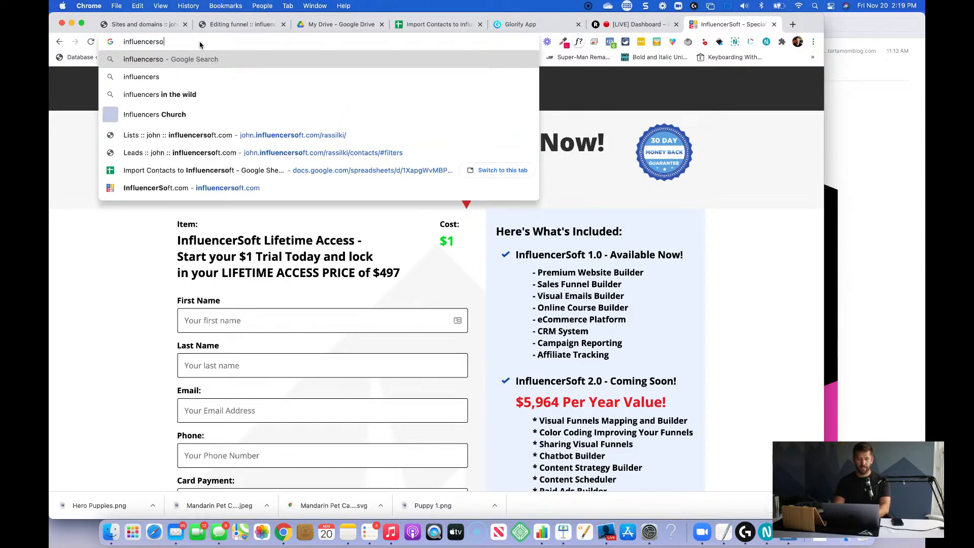
pyautogui.write('ft.com')
pyautogui.press('Return')
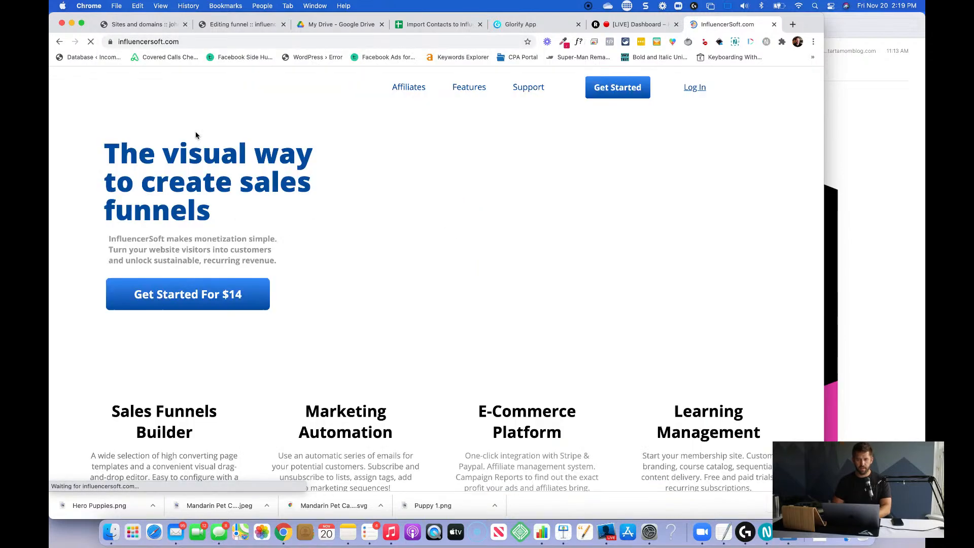
# Look through the home page's feature sections, demo video and competitor features and price comparison table.
pyautogui.scroll(-3, 574, 165)
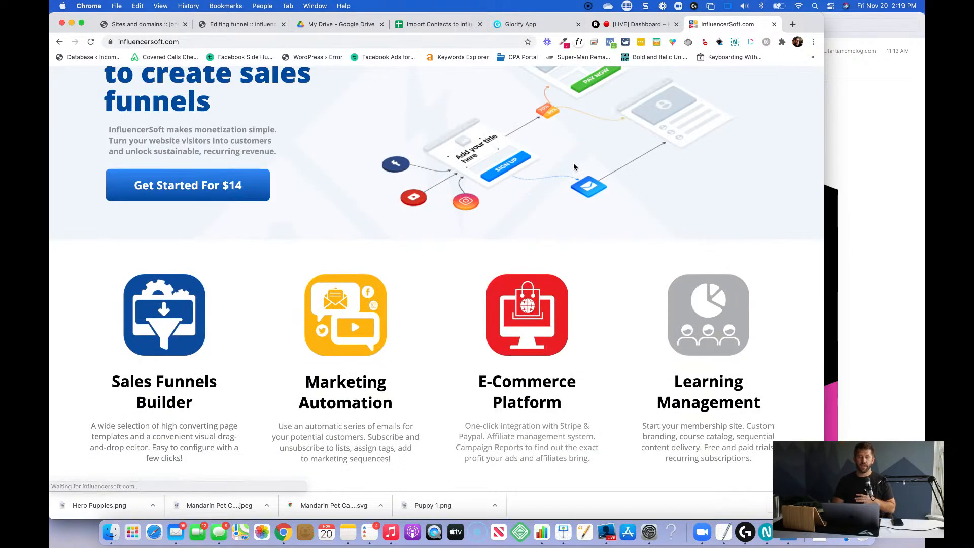
pyautogui.scroll(-8, 573, 165)
pyautogui.scroll(-15, 740, 263)
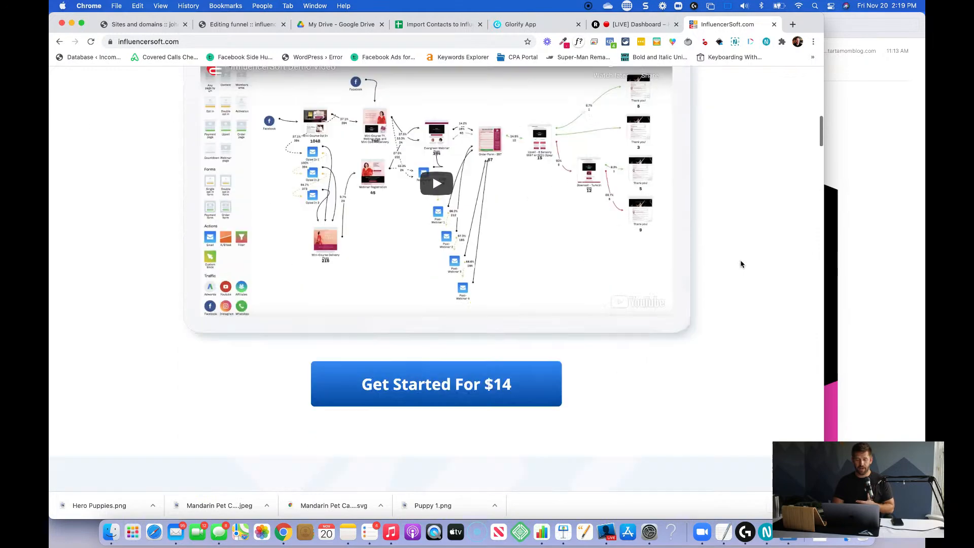
pyautogui.scroll(-15, 741, 263)
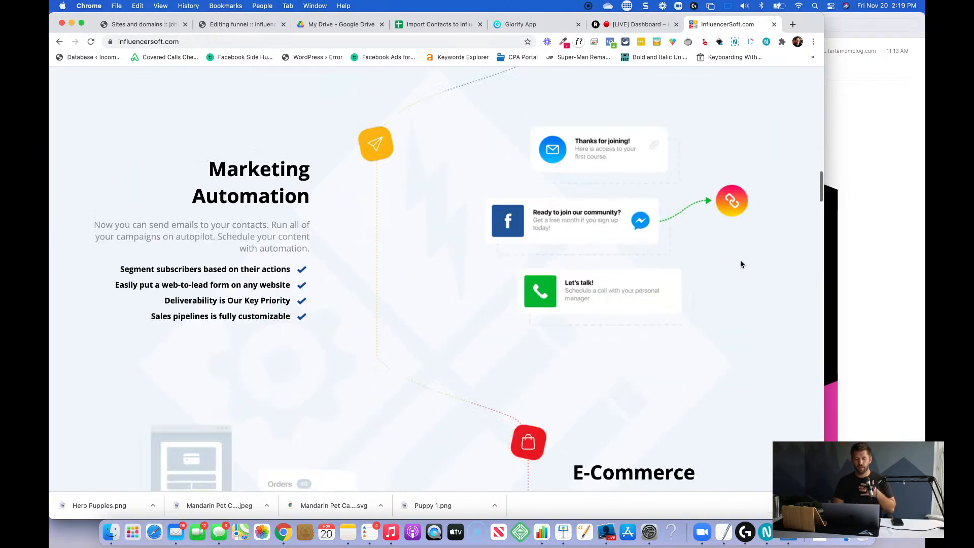
pyautogui.scroll(-15, 741, 264)
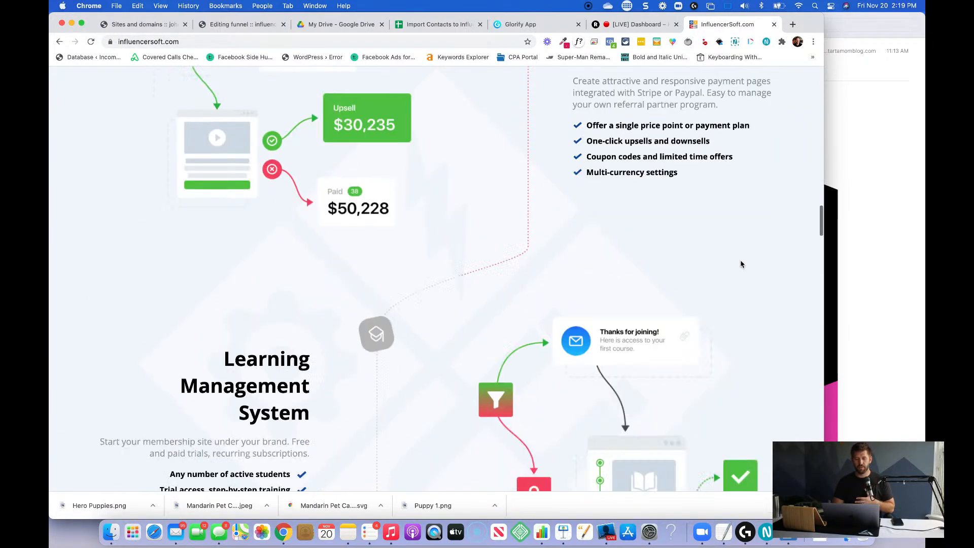
pyautogui.scroll(-1, 741, 263)
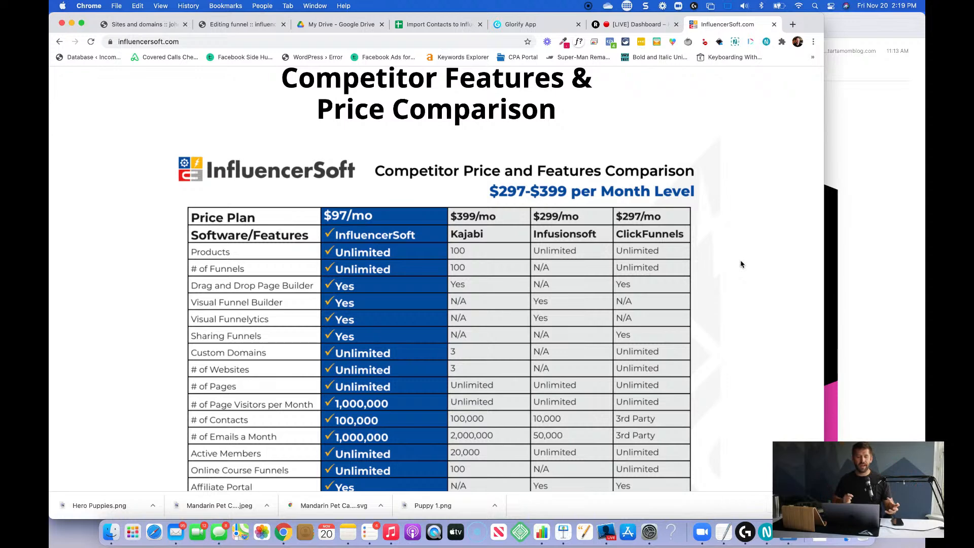
pyautogui.scroll(-2, 741, 264)
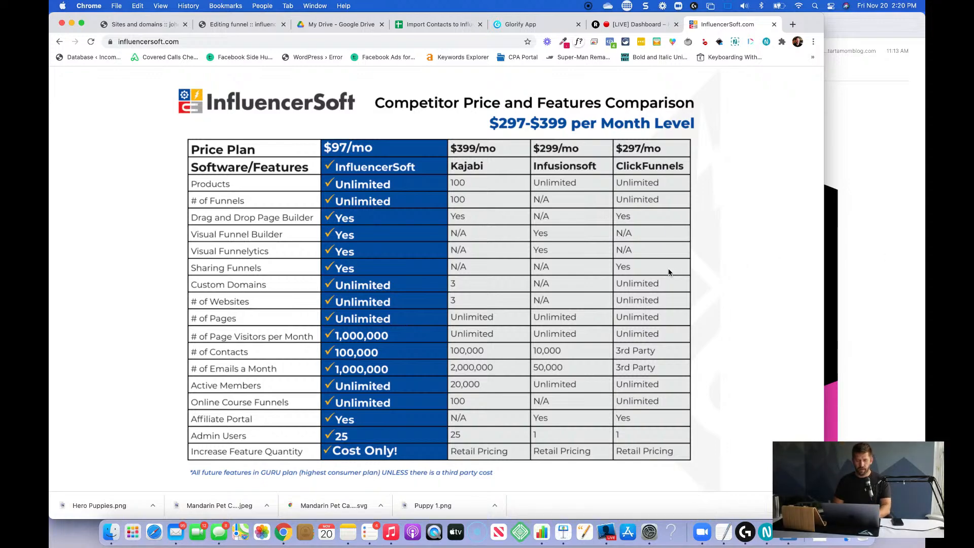
pyautogui.scroll(-10, 667, 269)
pyautogui.scroll(-3, 668, 272)
pyautogui.scroll(15, 669, 273)
pyautogui.scroll(10, 668, 272)
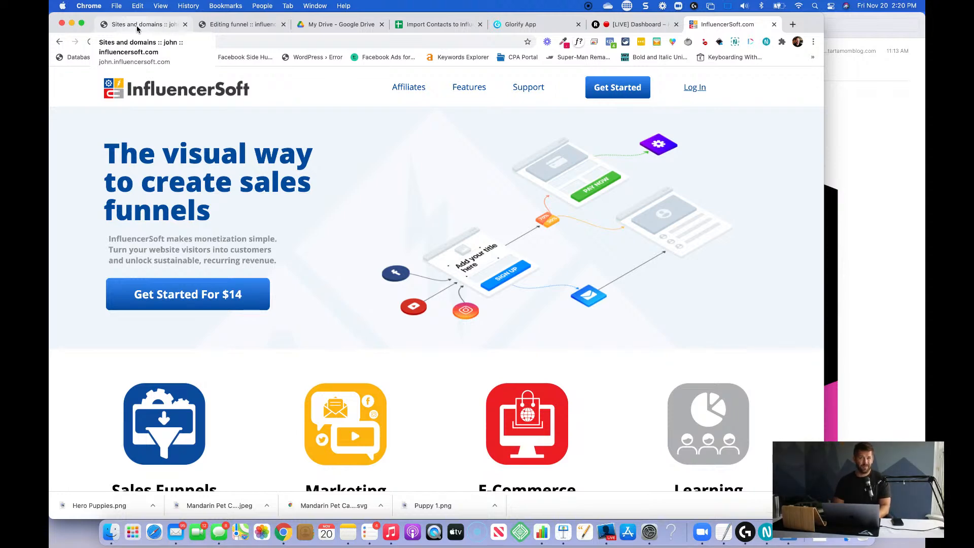
# Switch to the InfluencerSoft account's sites and domains page.
pyautogui.click(137, 26)
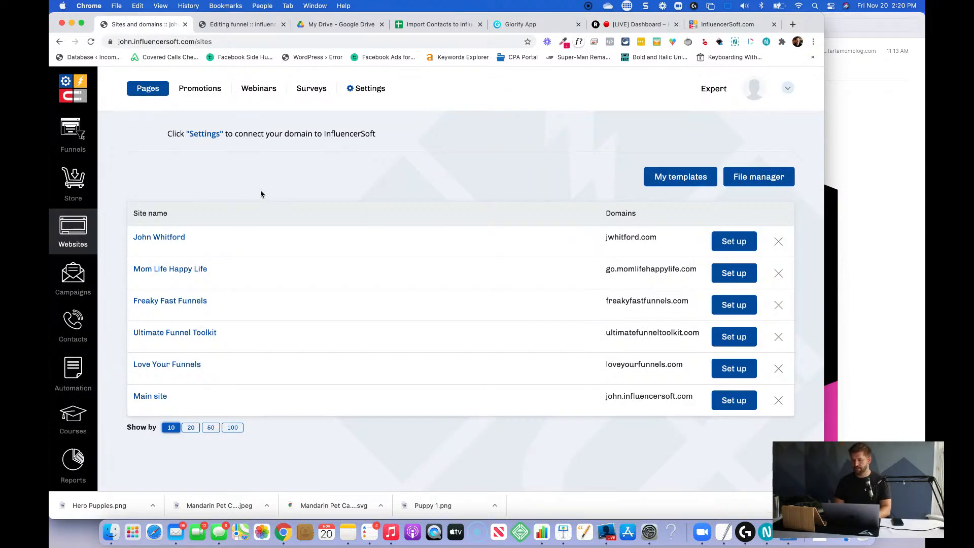
# Open cloudflare.com in a new browser tab and close it again.
pyautogui.hotkey('ctrl', 't')
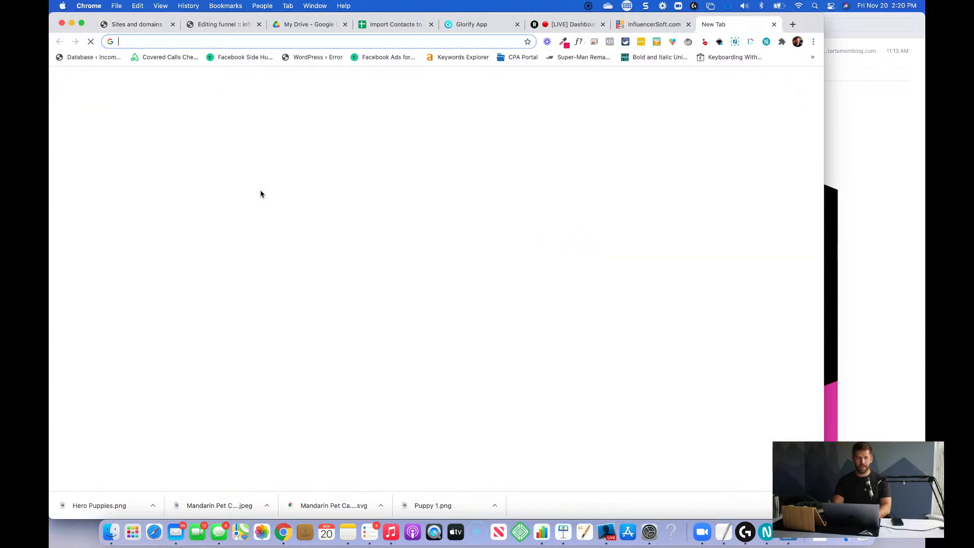
pyautogui.write('cloudfl')
pyautogui.press('BackSpace')
pyautogui.write('flare')
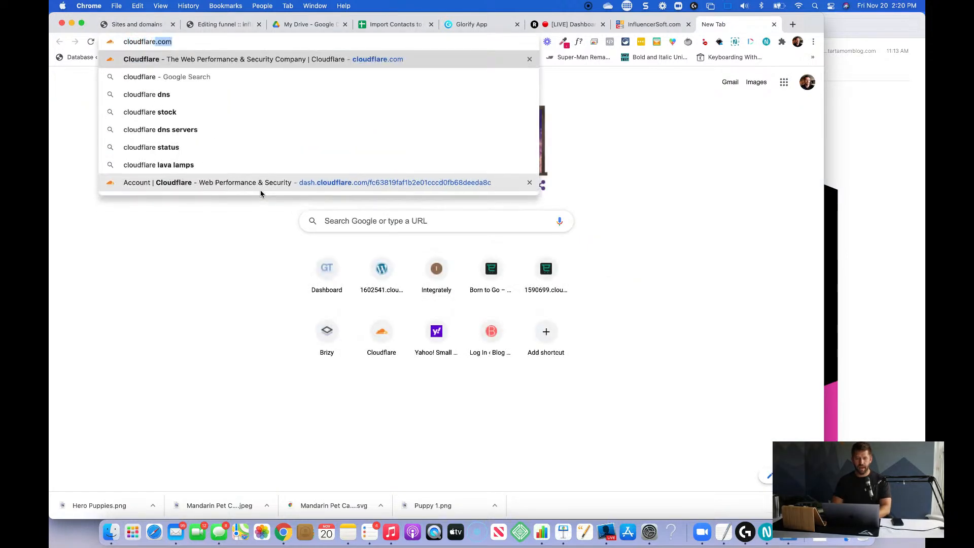
pyautogui.press('Return')
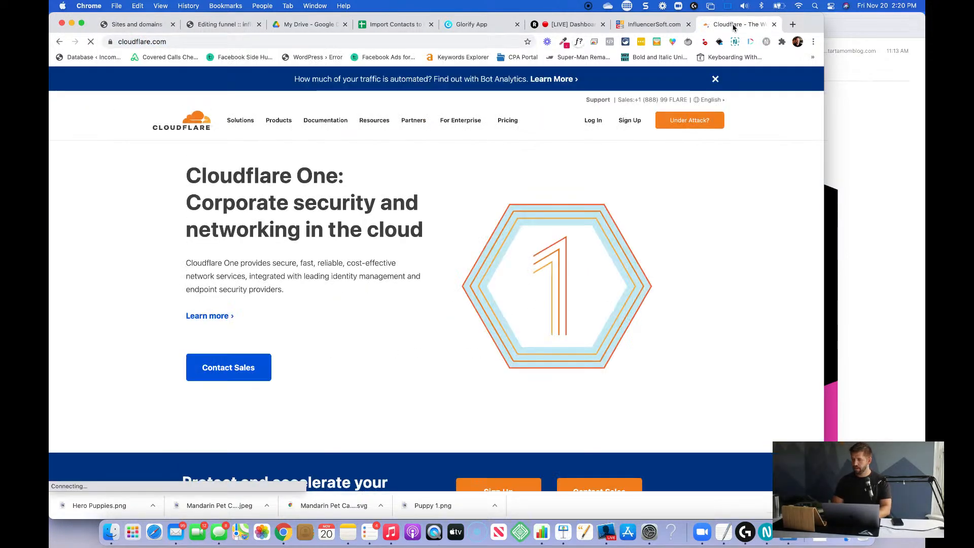
pyautogui.press('super+w')
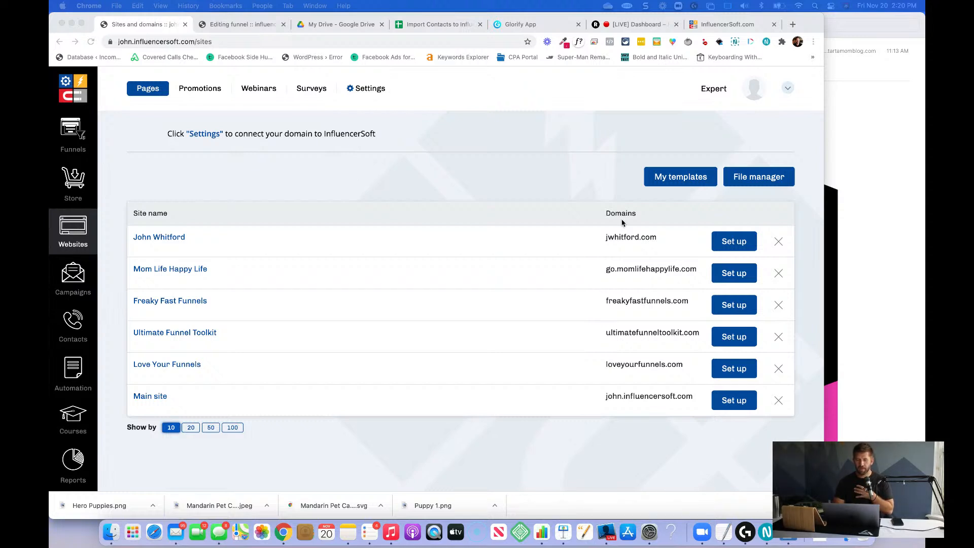
# Add the existing domain mandarinpetcare.com in the website domain settings and display the DNS servers it requires.
pyautogui.click(378, 91)
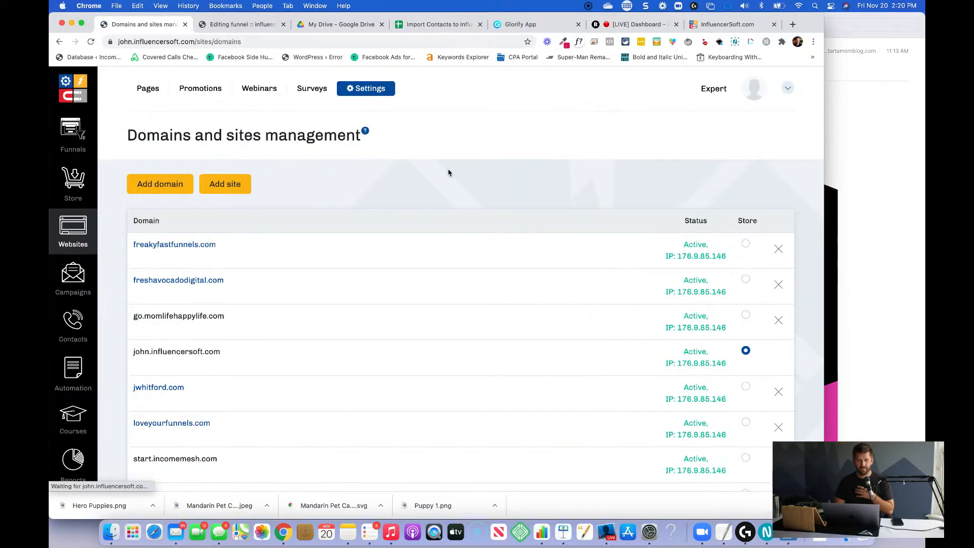
pyautogui.click(165, 188)
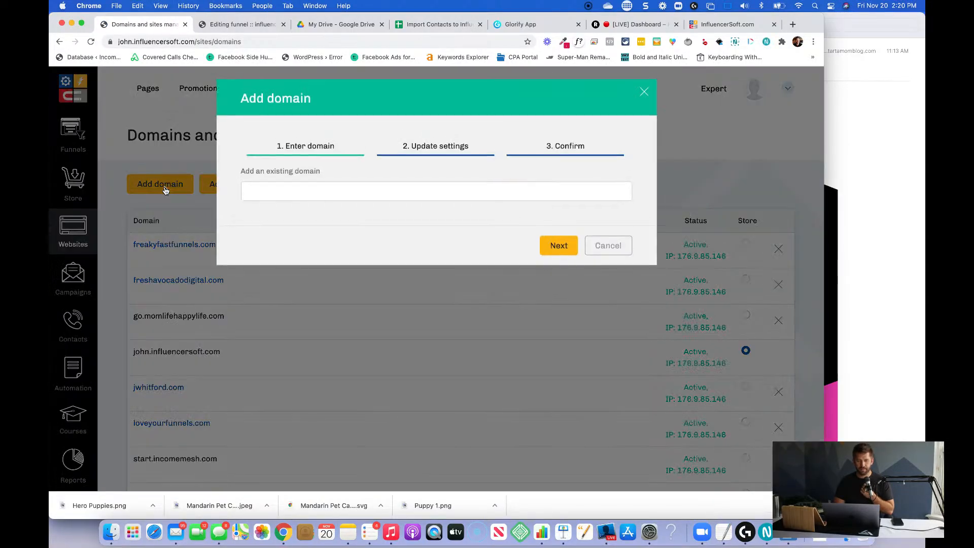
pyautogui.click(414, 193)
pyautogui.write('mand')
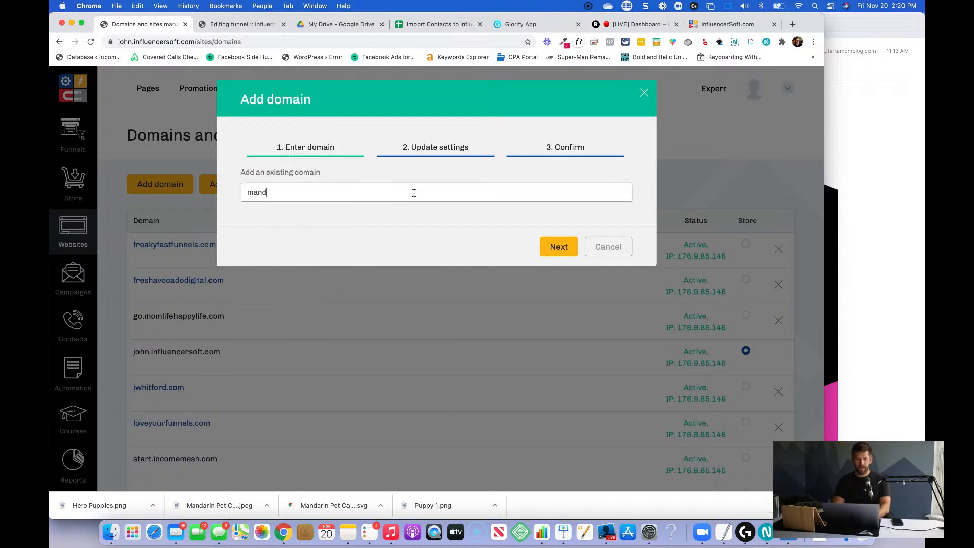
pyautogui.write('arinpetcare.com')
pyautogui.click(571, 247)
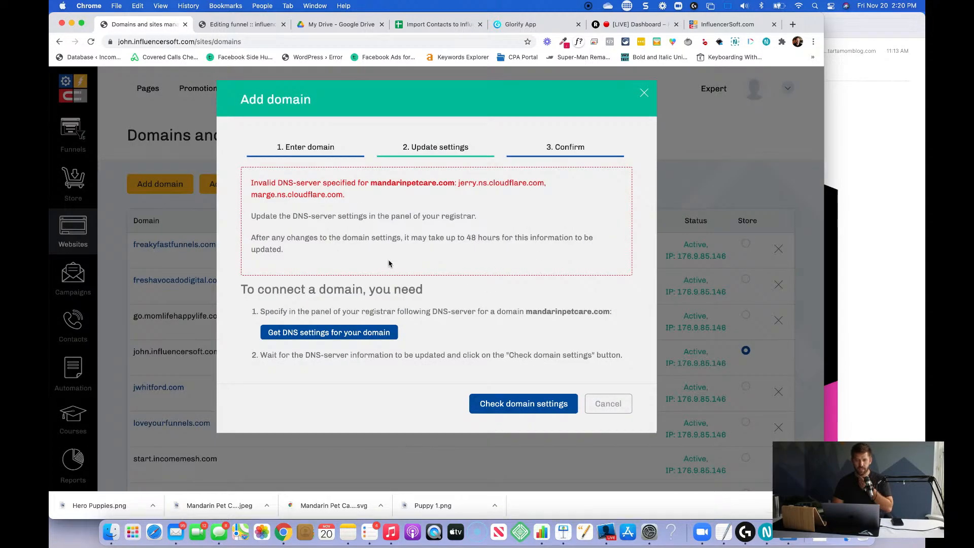
pyautogui.click(344, 338)
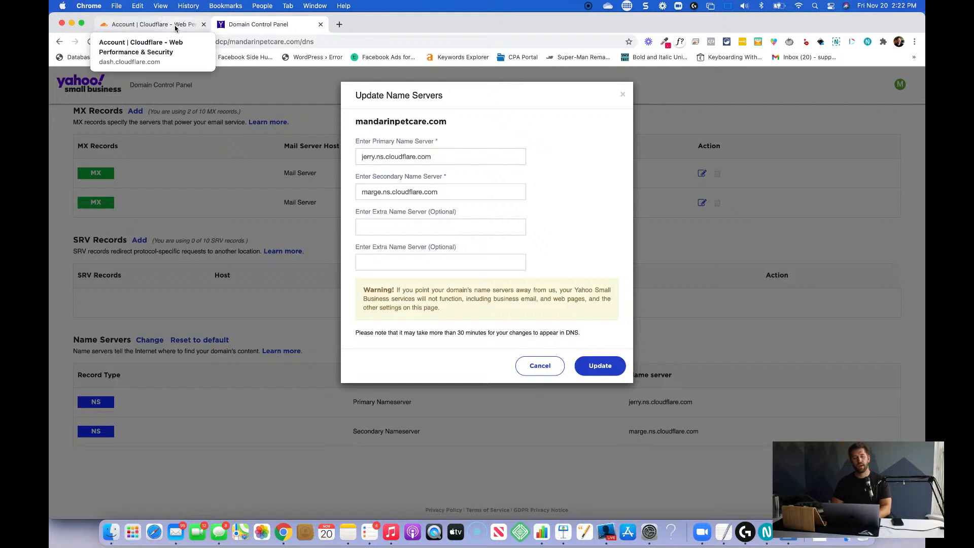
# Copy jobs.ns.cloudflare.com from InfluencerSoft and set it as mandarinpetcare.com's primary name server in the Yahoo Domain Control Panel.
pyautogui.press('super+Tab')
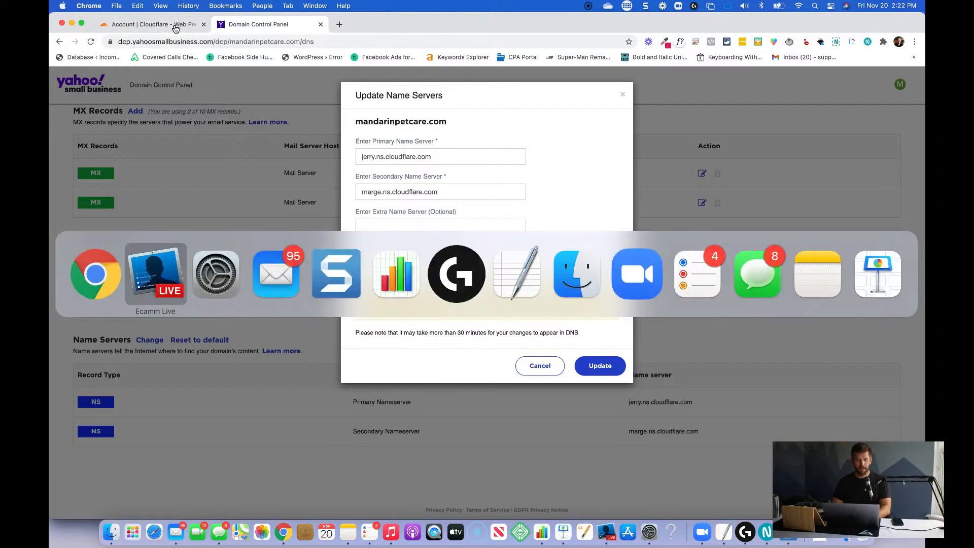
pyautogui.press('Down')
pyautogui.click(283, 218)
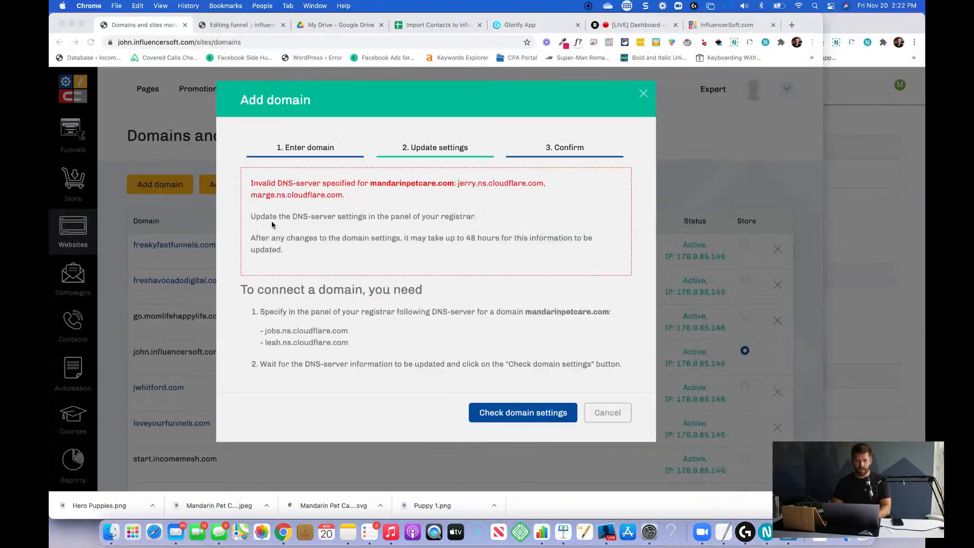
pyautogui.moveTo(265, 331); pyautogui.dragTo(350, 327)
pyautogui.press('super+c')
pyautogui.hotkey('ctrl', 'Down')
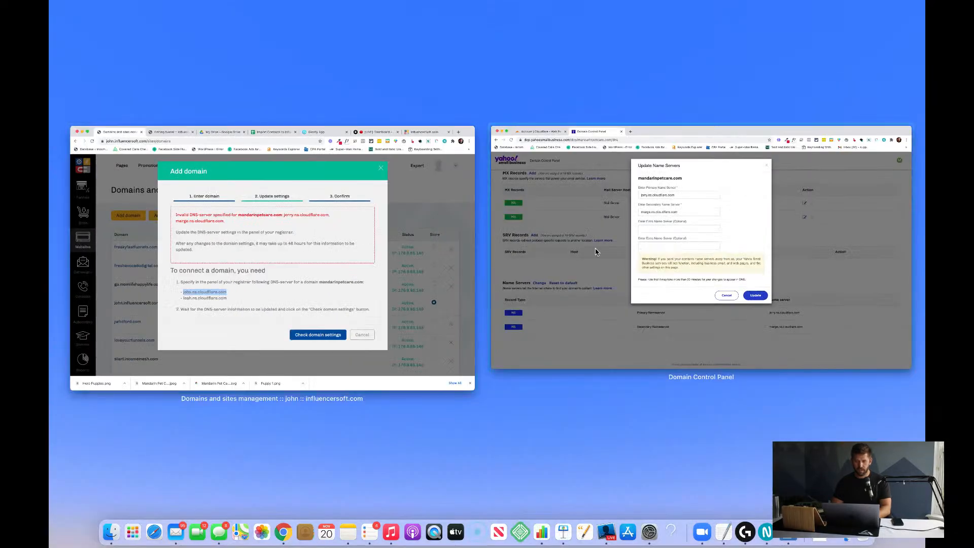
pyautogui.click(653, 222)
pyautogui.tripleClick(394, 156)
pyautogui.press('super+v')
# Copy leah.ns.cloudflare.com from InfluencerSoft, set it as the secondary name server in Yahoo and save the name server update.
pyautogui.hotkey('ctrl', 'Down')
pyautogui.click(301, 232)
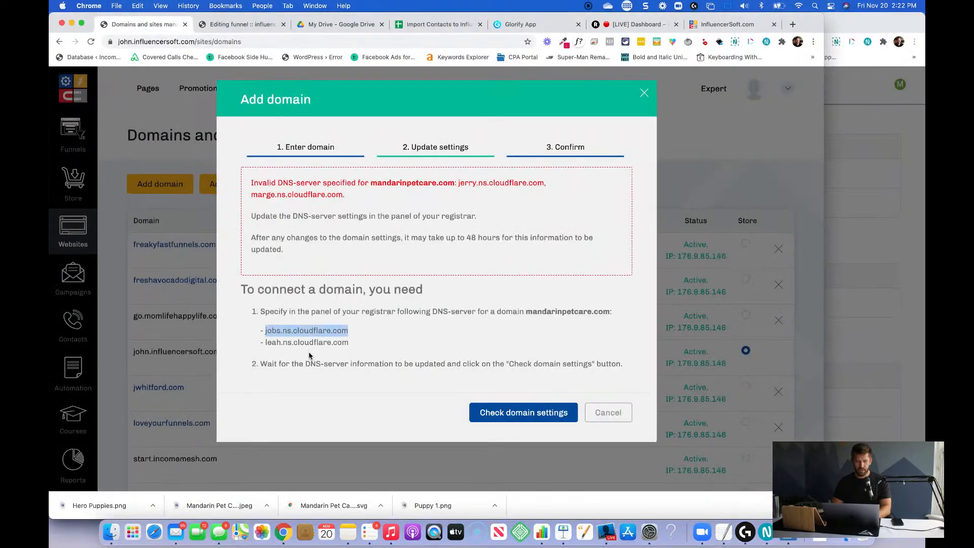
pyautogui.click(266, 344)
pyautogui.moveTo(267, 344); pyautogui.dragTo(353, 343)
pyautogui.press('super+c')
pyautogui.hotkey('ctrl', 'Down')
pyautogui.click(643, 259)
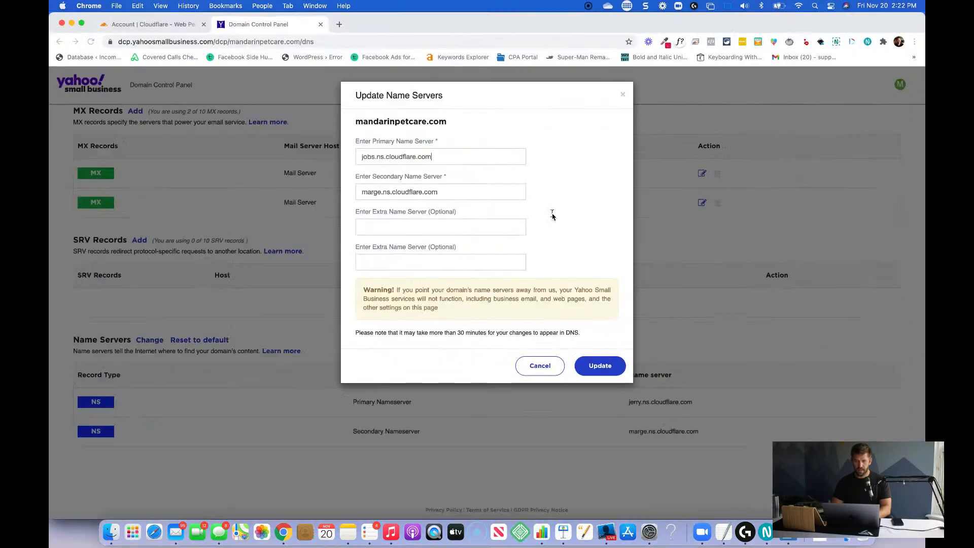
pyautogui.tripleClick(457, 190)
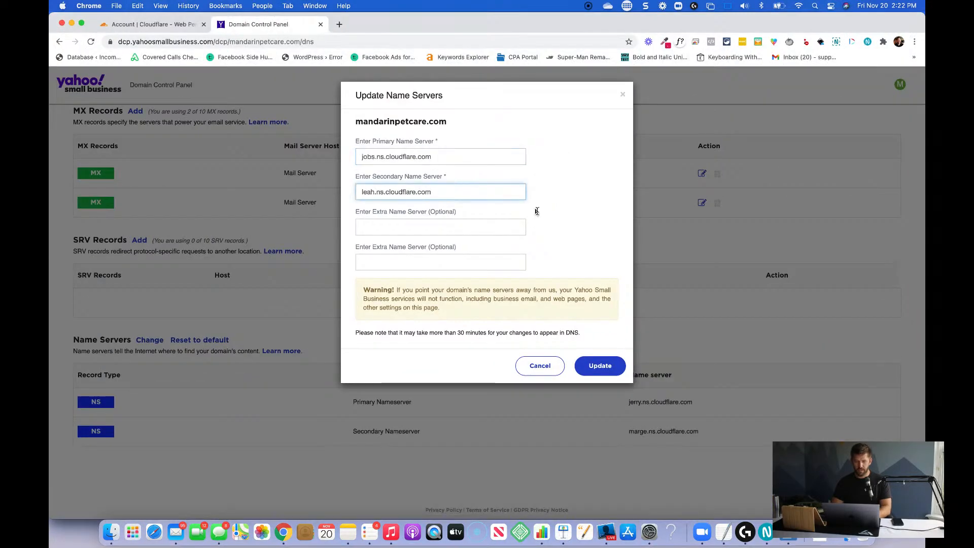
pyautogui.click(590, 366)
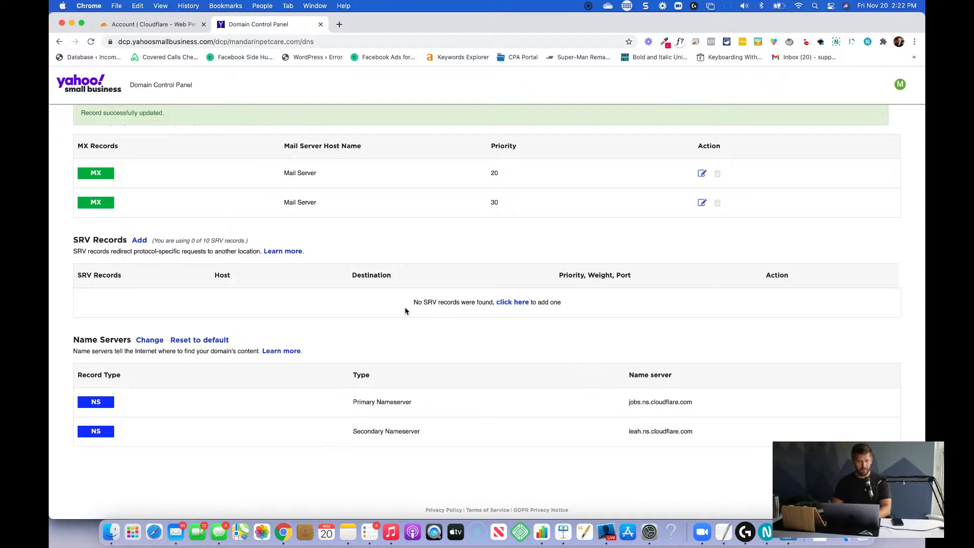
# Return to the Add domain dialog in InfluencerSoft and check the domain settings of mandarinpetcare.com.
pyautogui.scroll(3, 287, 223)
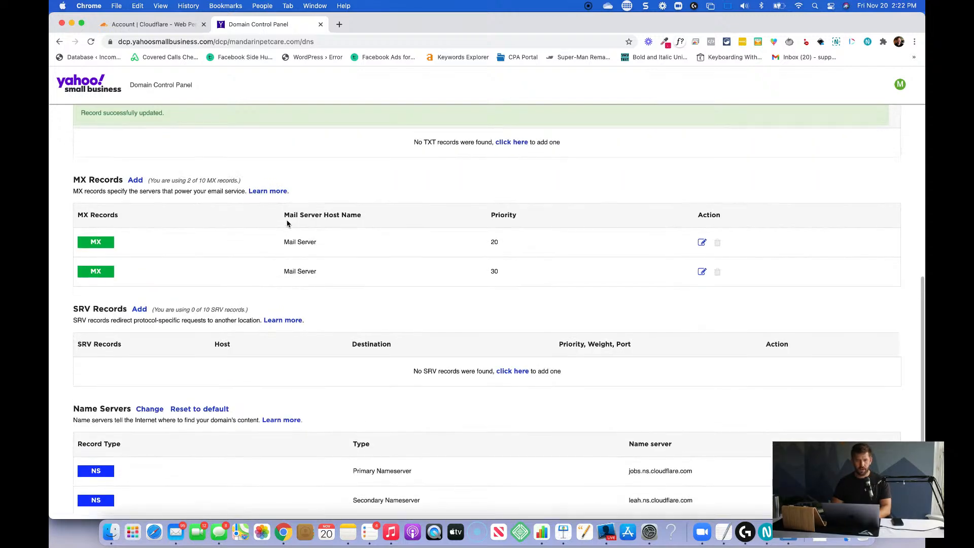
pyautogui.hotkey('ctrl', 'Down')
pyautogui.click(287, 223)
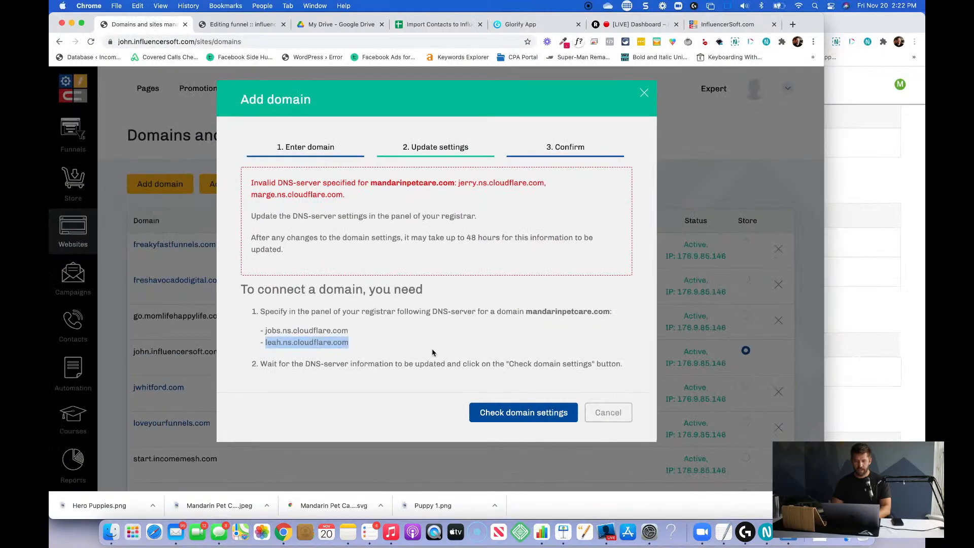
pyautogui.click(510, 422)
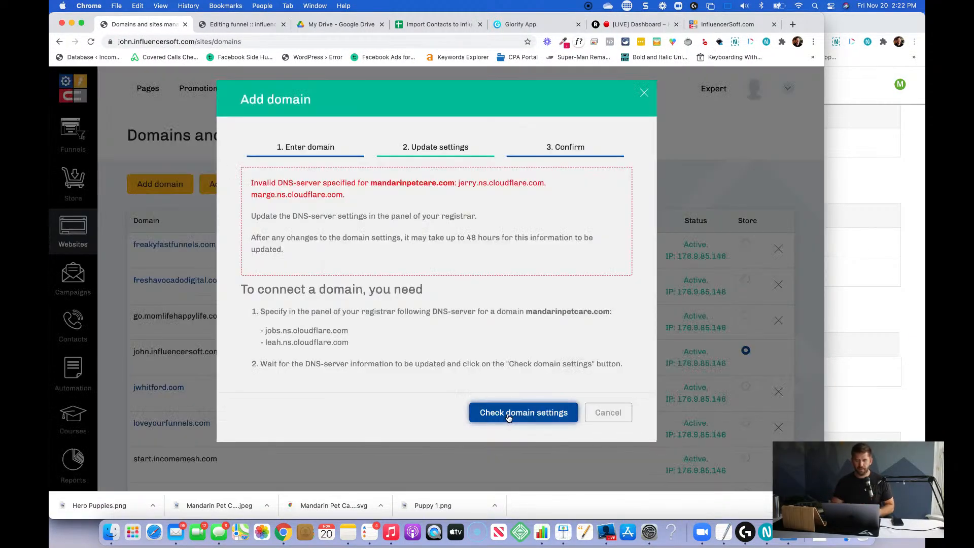
# Try to activate mandarinpetcare.com from the domain list by rechecking its domain settings, and close the dialog.
pyautogui.scroll(-5, 551, 374)
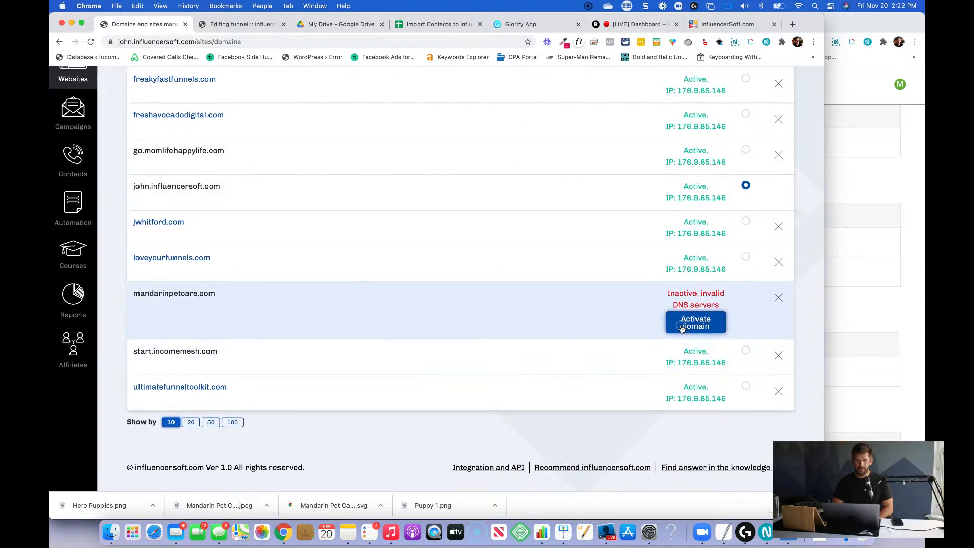
pyautogui.click(682, 325)
pyautogui.click(524, 425)
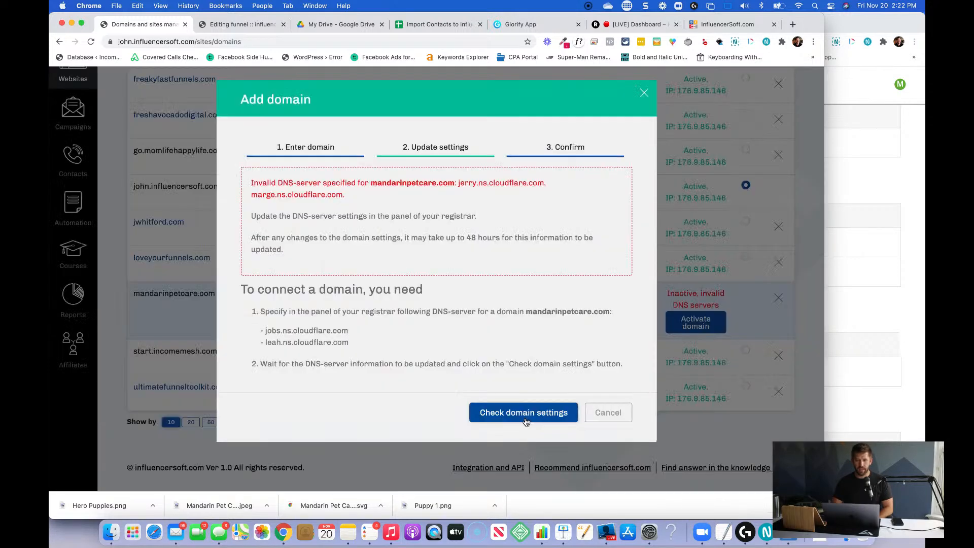
pyautogui.click(601, 413)
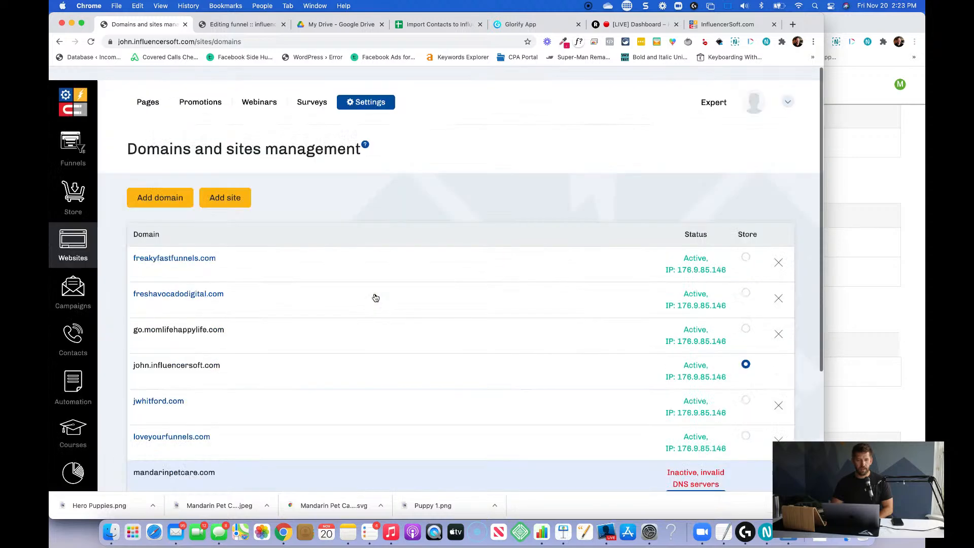
# Look through the existing funnels and their categories in the funnels list.
pyautogui.click(69, 127)
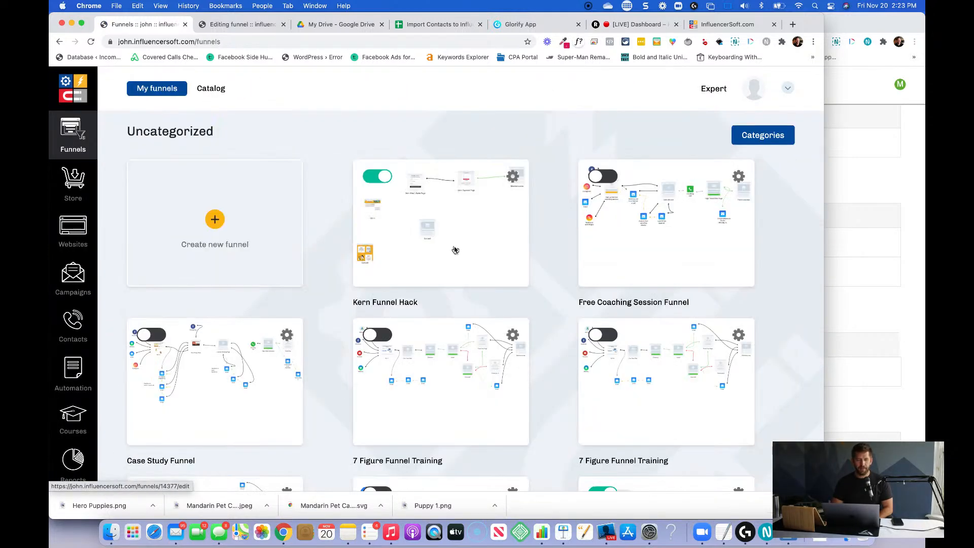
pyautogui.scroll(-20, 327, 231)
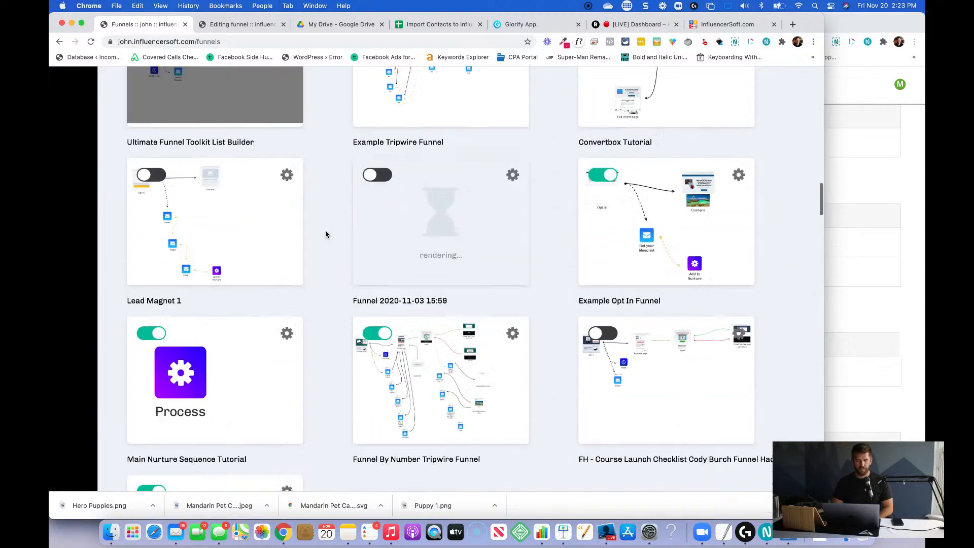
pyautogui.scroll(-10, 326, 233)
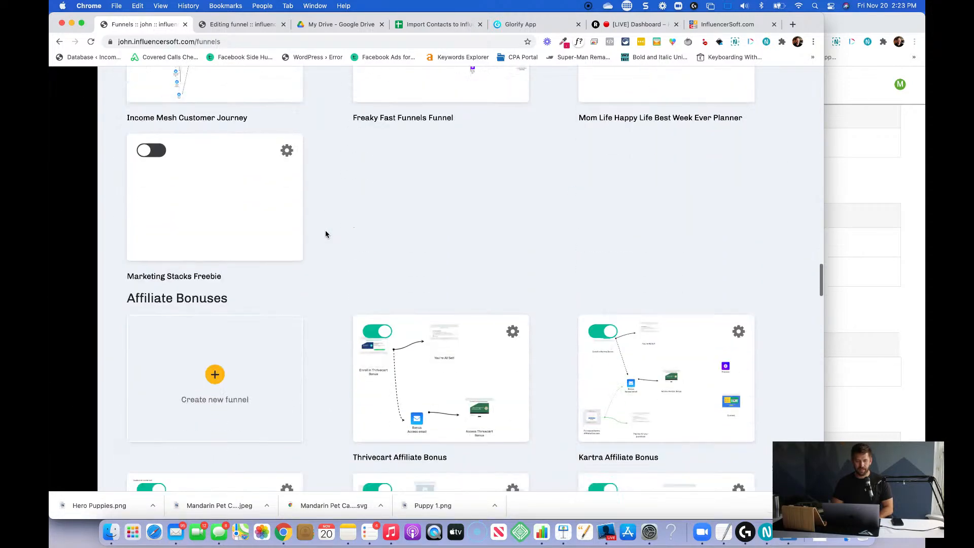
pyautogui.scroll(-15, 325, 233)
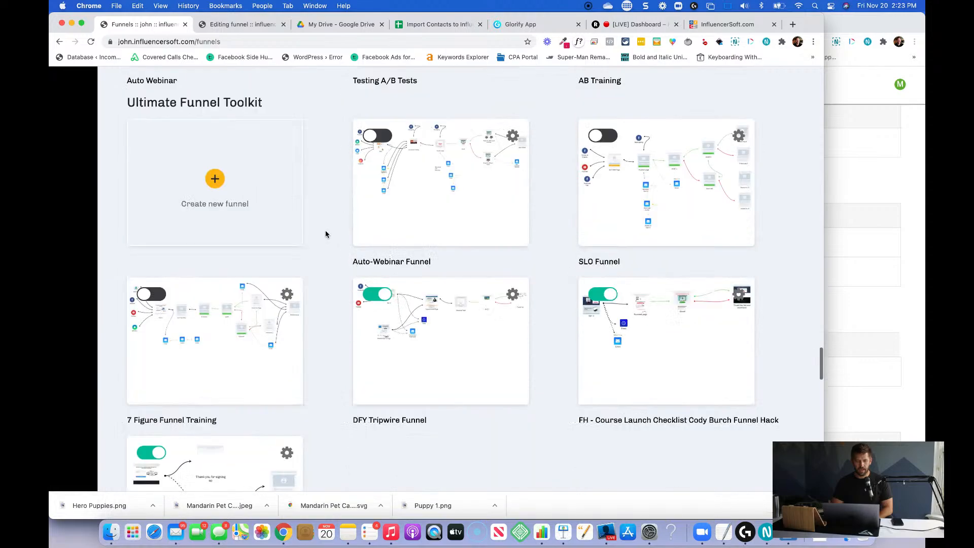
pyautogui.scroll(-12, 326, 234)
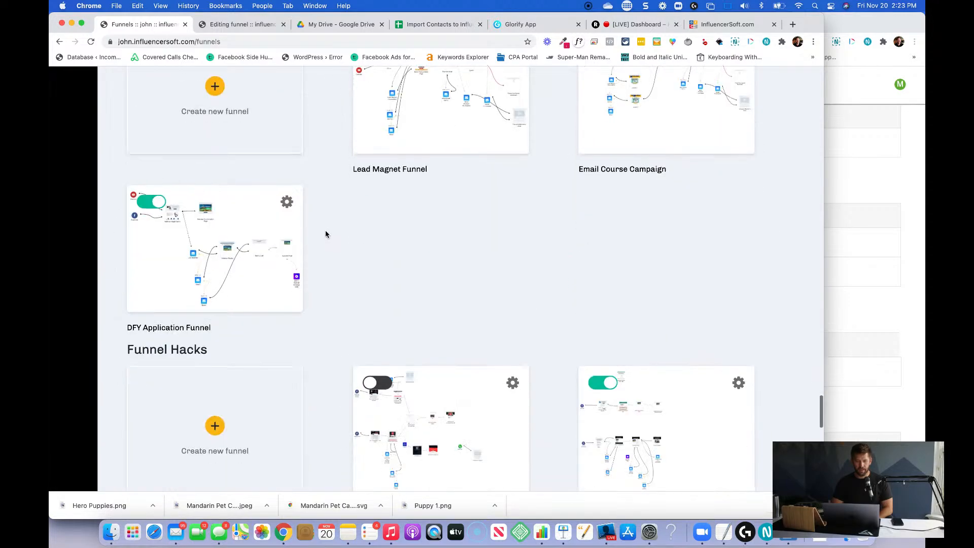
pyautogui.scroll(-10, 326, 234)
pyautogui.scroll(3, 325, 233)
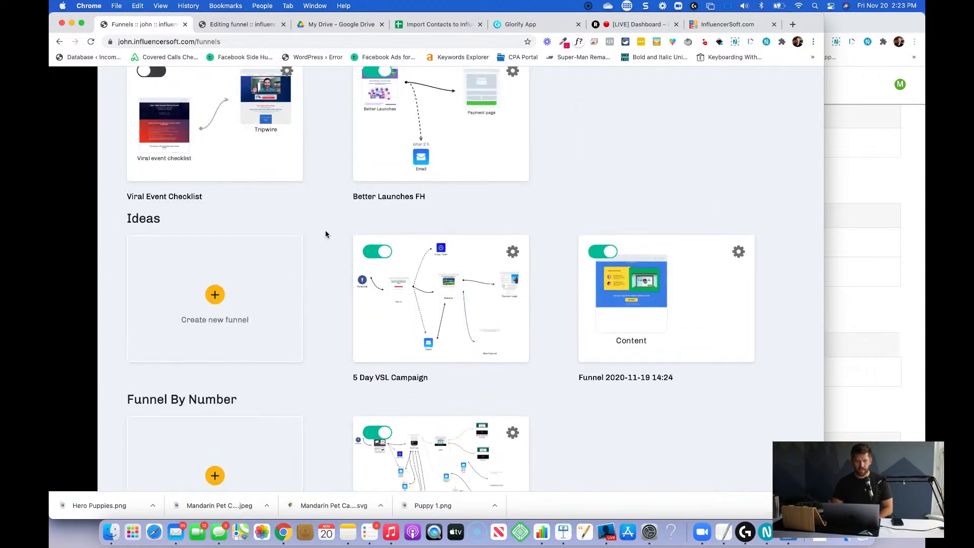
pyautogui.scroll(20, 298, 263)
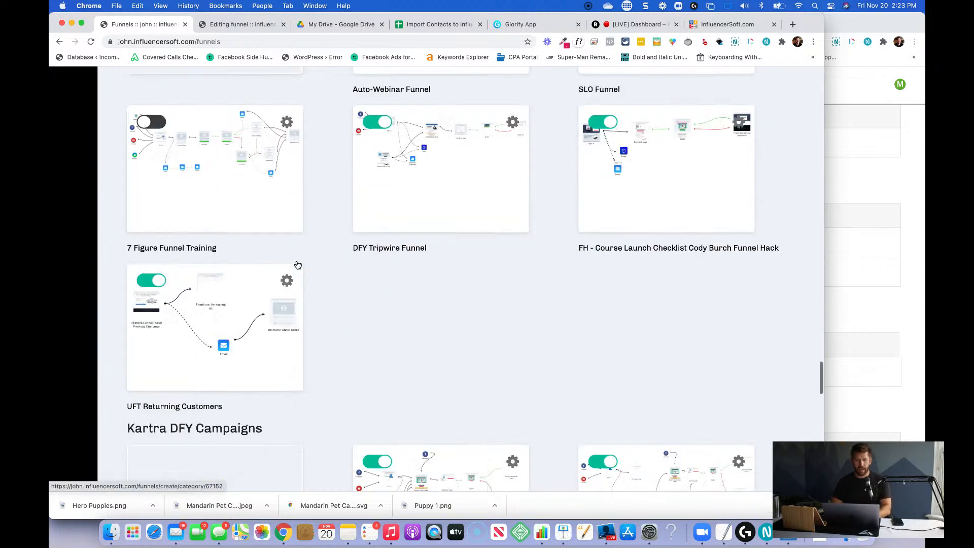
pyautogui.scroll(10, 297, 265)
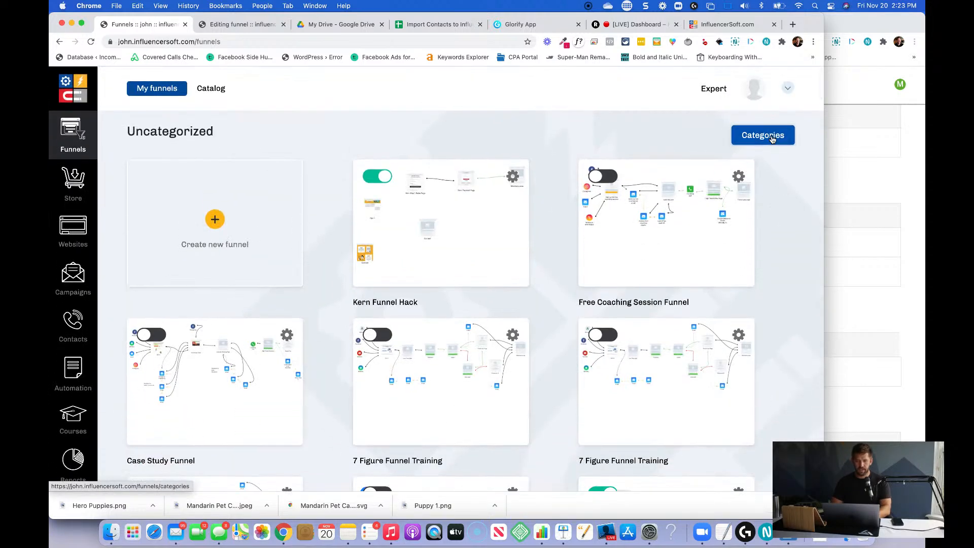
# Add a funnel category titled Local Business and save it.
pyautogui.click(763, 135)
pyautogui.click(152, 183)
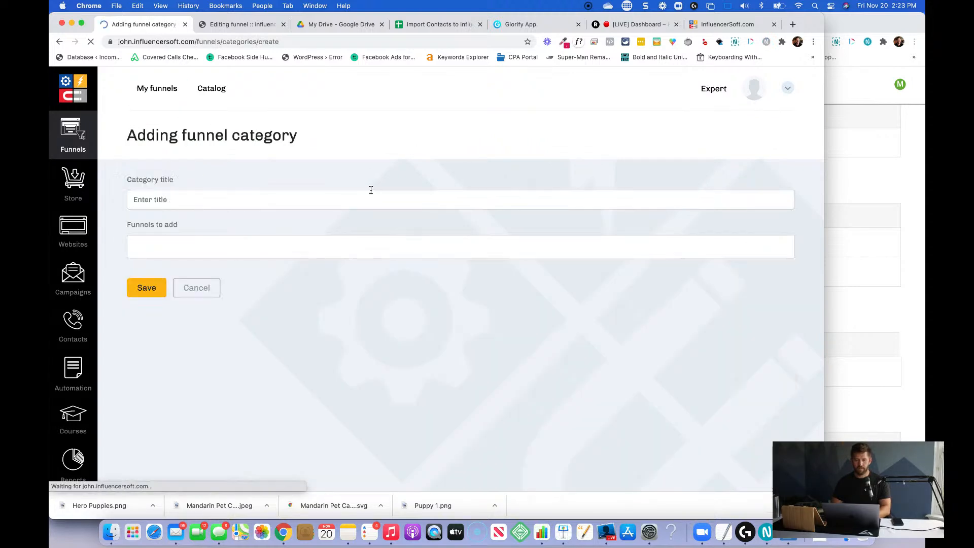
pyautogui.click(350, 206)
pyautogui.write('Local Business')
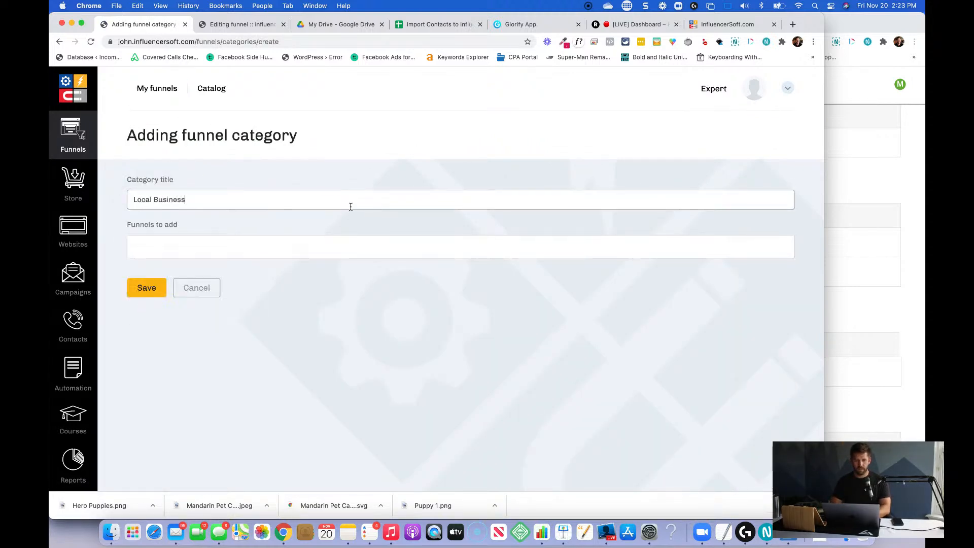
pyautogui.click(158, 293)
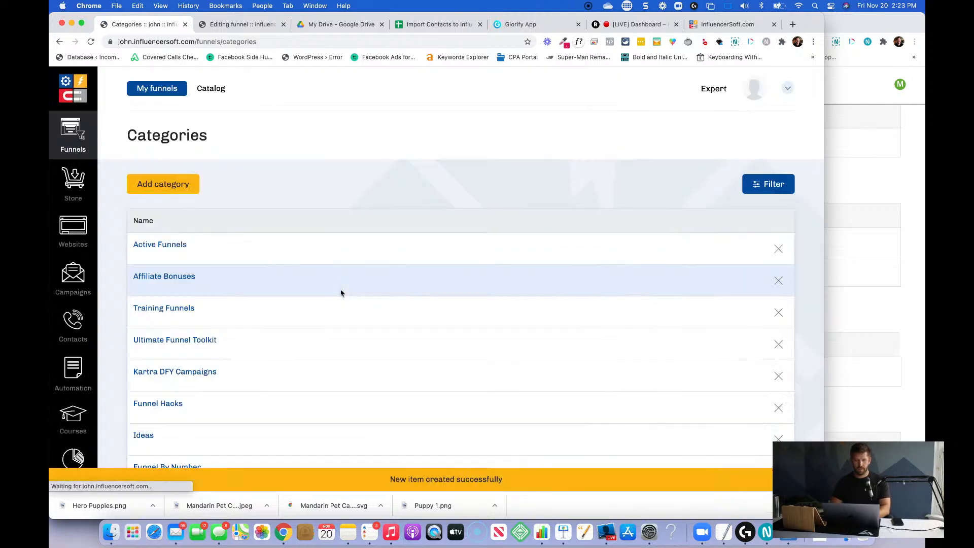
# Find the Local Business category in the funnels list and create a new funnel in it.
pyautogui.click(160, 88)
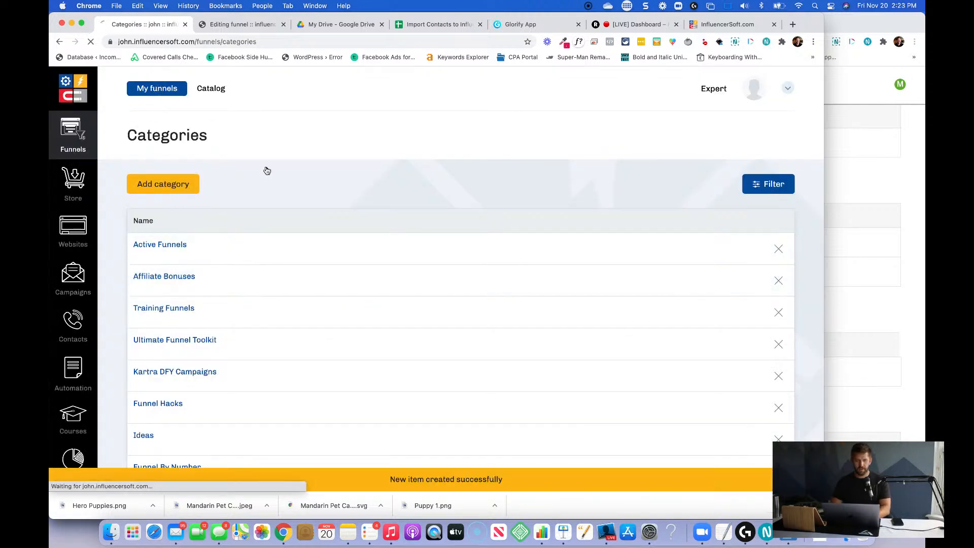
pyautogui.press('super+f')
pyautogui.write('l')
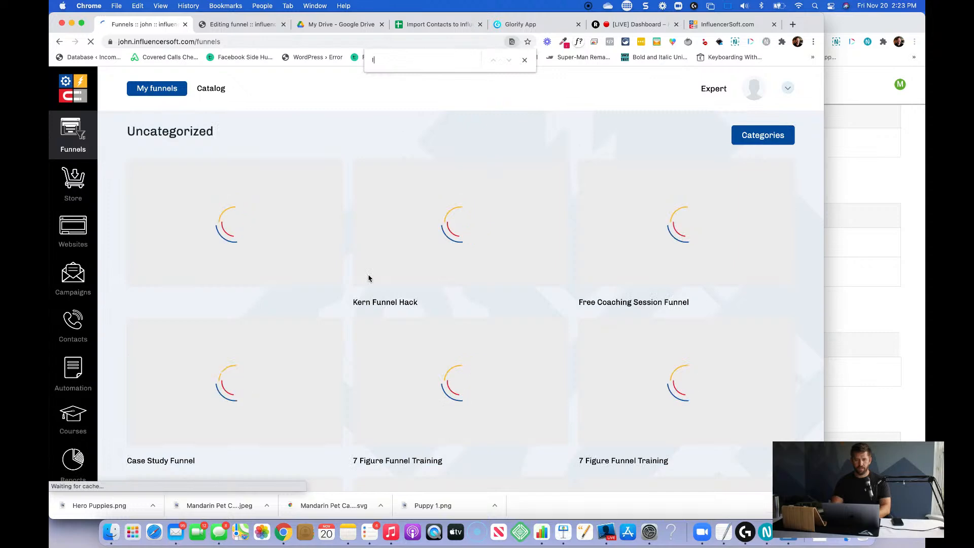
pyautogui.write('ocal busin')
pyautogui.click(216, 379)
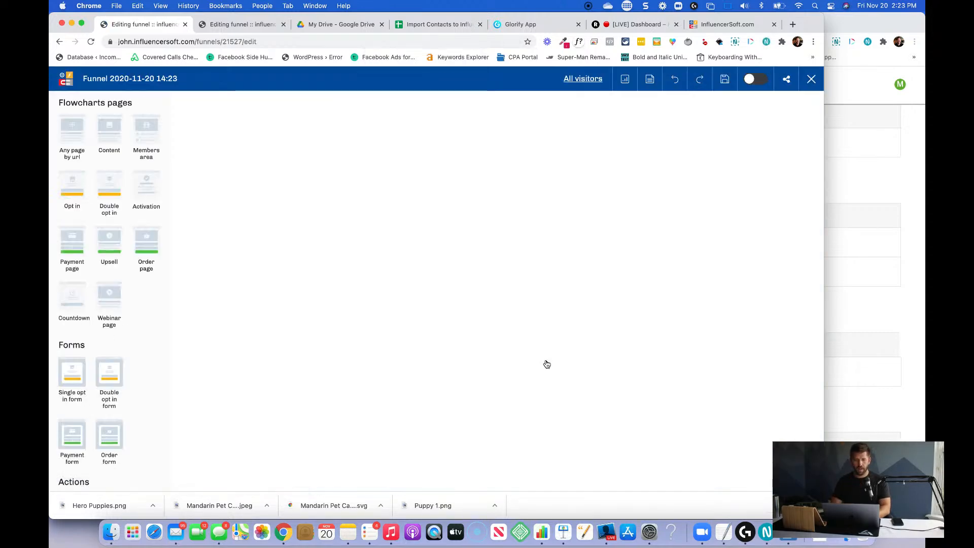
# Place a Content page on the funnel canvas and title it Mandarin Pet Care.
pyautogui.moveTo(151, 157); pyautogui.dragTo(370, 185)
pyautogui.click(491, 247)
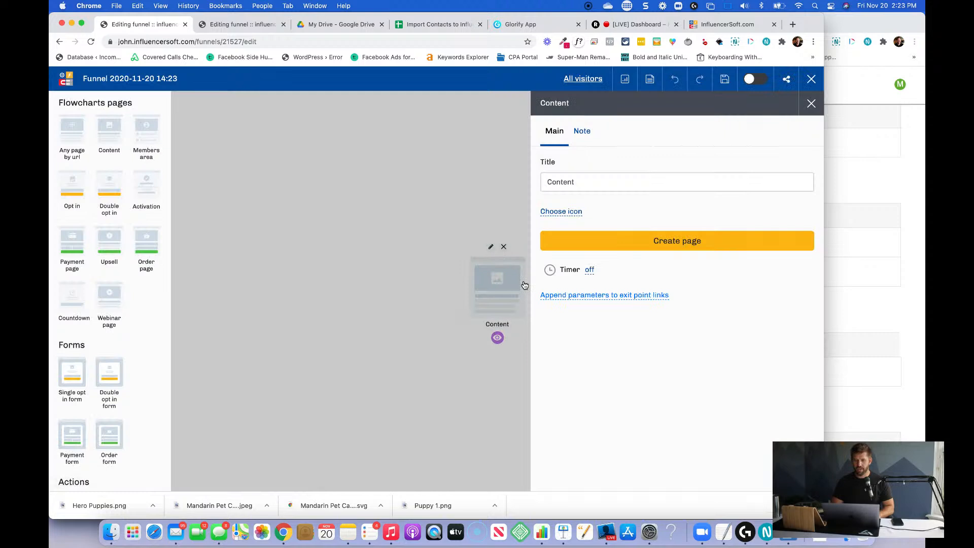
pyautogui.click(631, 182)
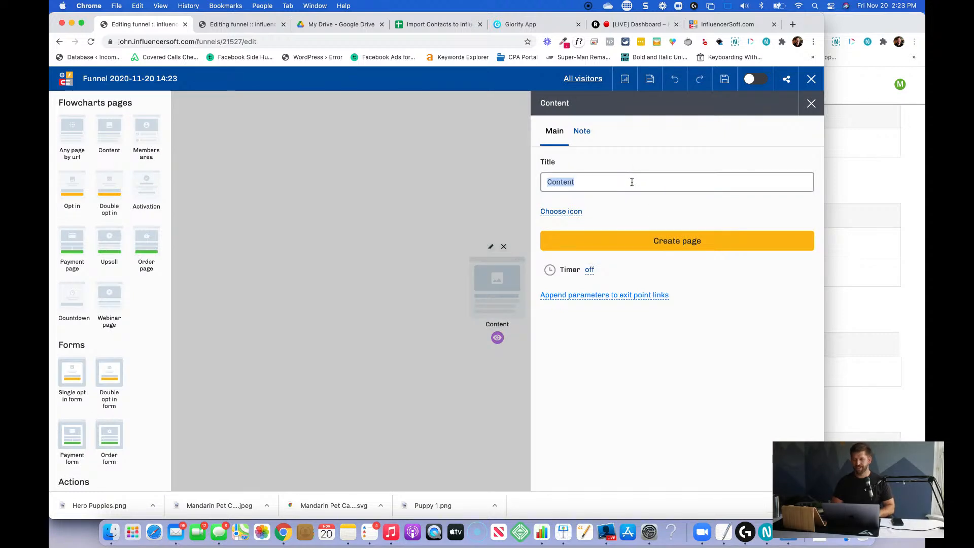
pyautogui.write('Mandarin Pet Care')
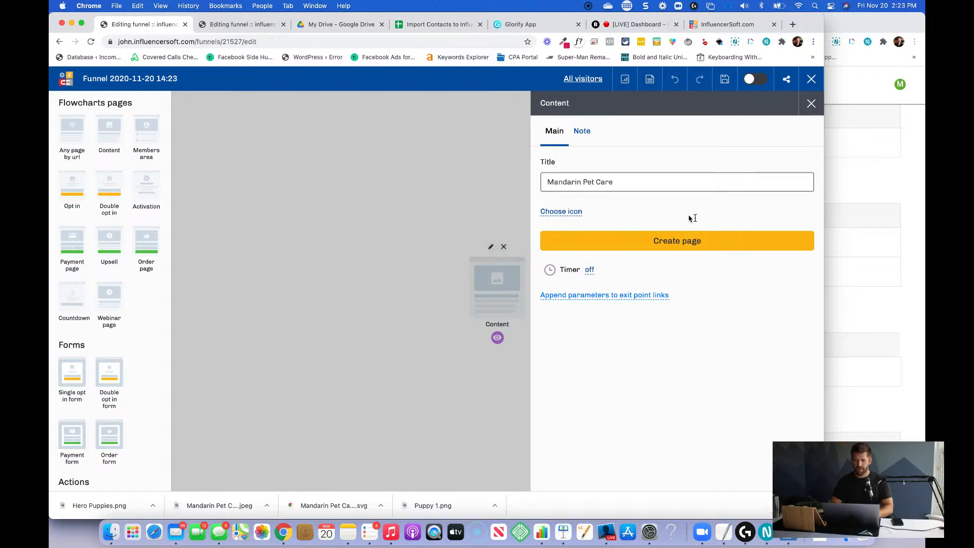
# Create the Mandarin Pet Care page from the Empty template.
pyautogui.click(708, 237)
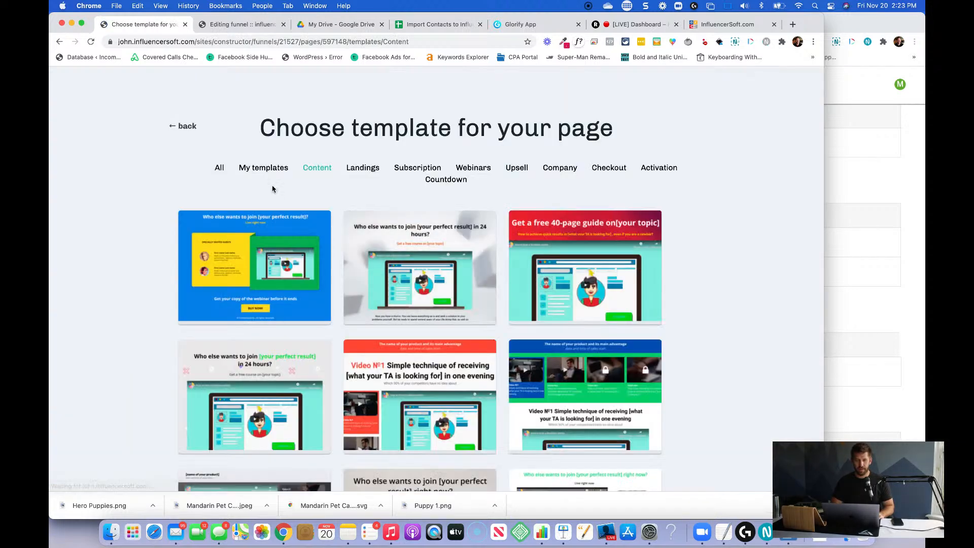
pyautogui.click(269, 172)
pyautogui.click(219, 167)
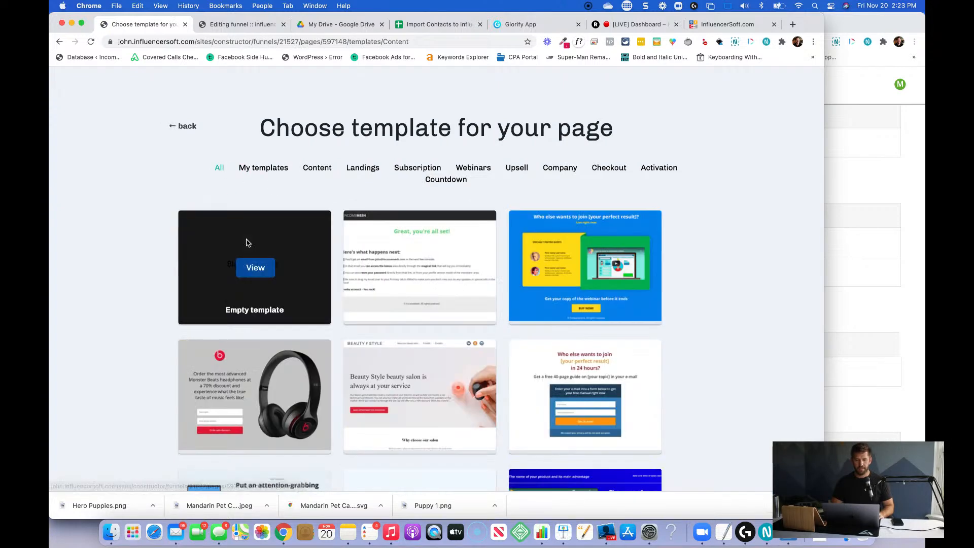
pyautogui.click(254, 269)
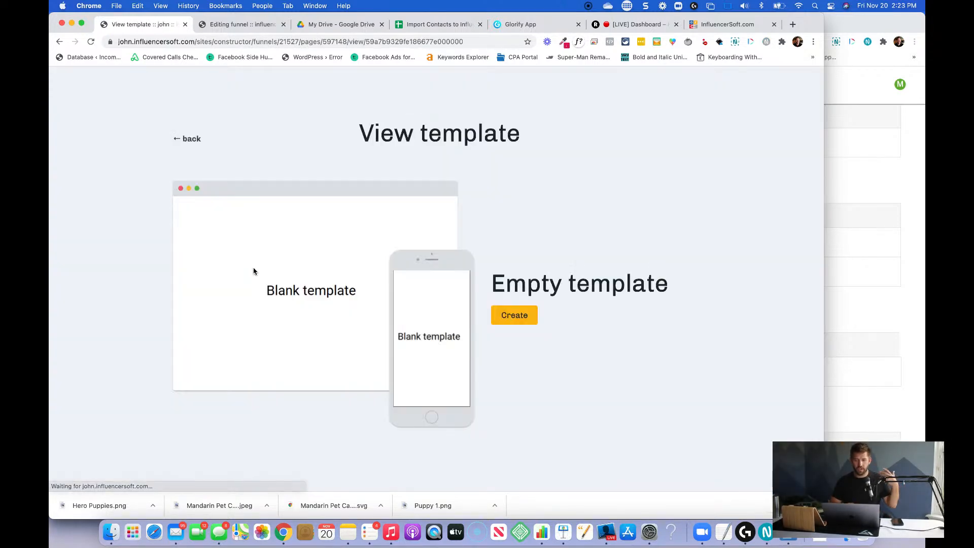
pyautogui.click(513, 315)
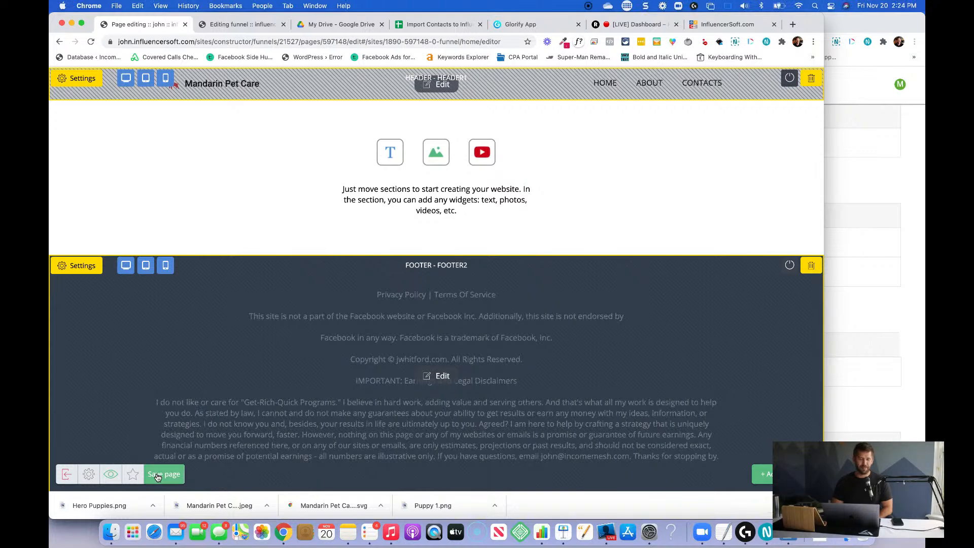
# Save the new blank page and exit the page editor.
pyautogui.click(158, 475)
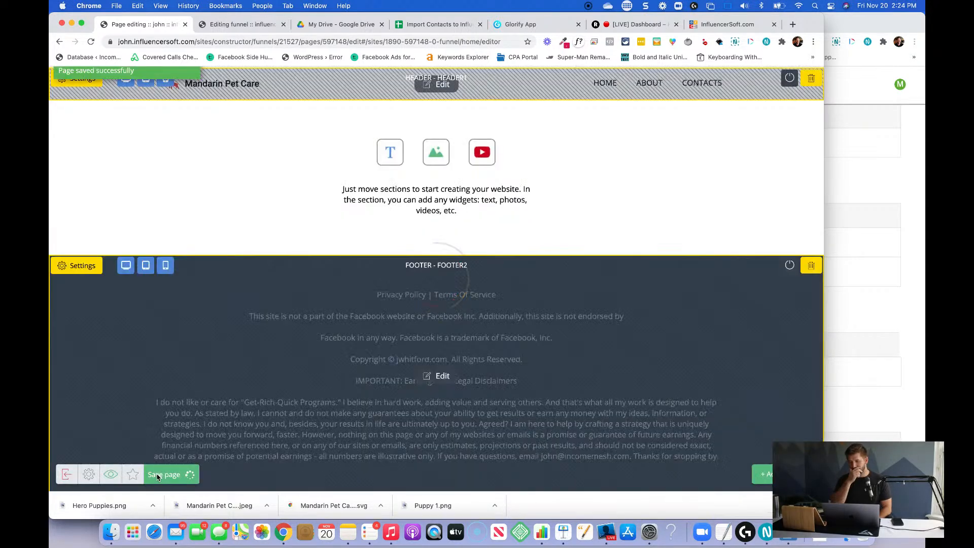
pyautogui.click(66, 474)
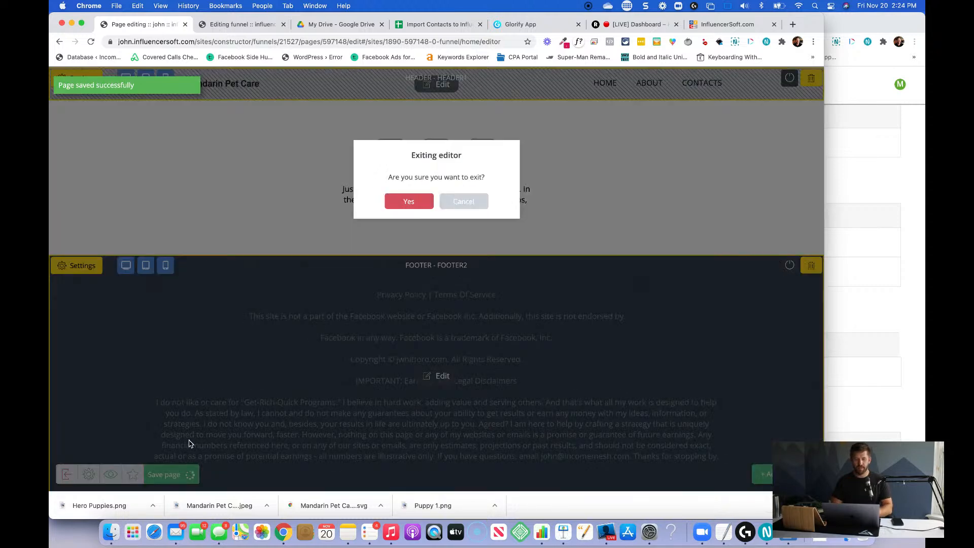
pyautogui.click(409, 201)
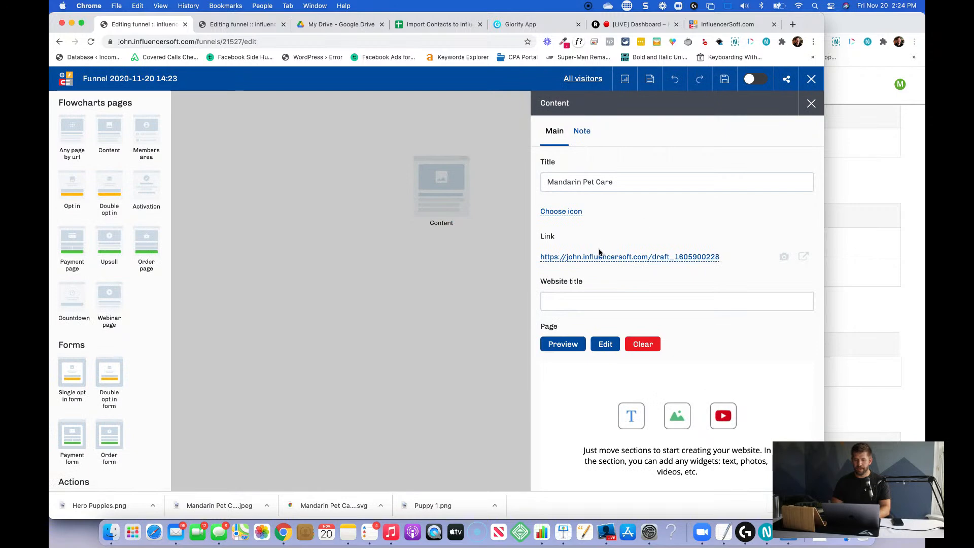
# Set the page link to the mandarinpetcare.com domain and clear the draft path, leaving only the slash.
pyautogui.click(579, 258)
pyautogui.click(578, 258)
pyautogui.scroll(-4, 571, 307)
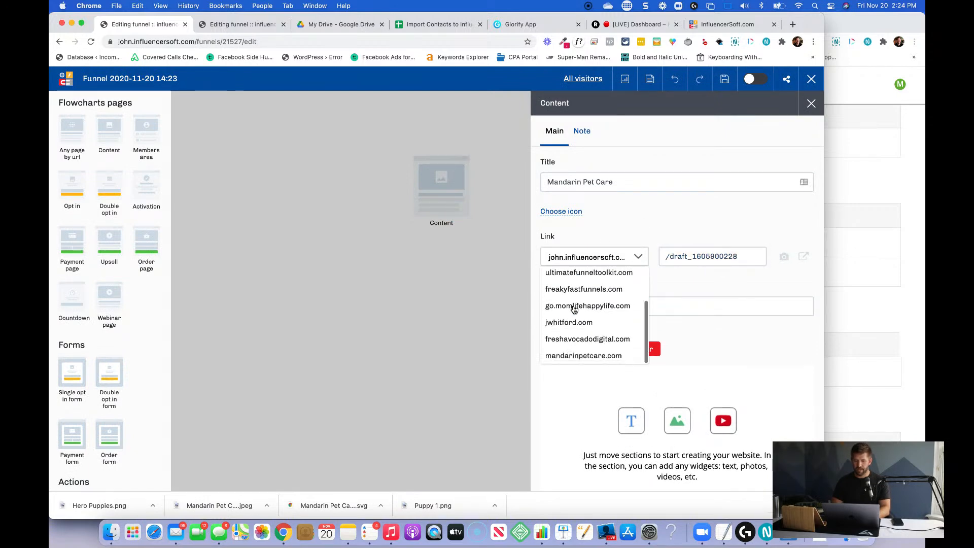
pyautogui.click(572, 359)
pyautogui.click(674, 258)
pyautogui.doubleClick(674, 257)
pyautogui.press('BackSpace')
pyautogui.click(696, 225)
# Set the website title to Mandarin Pet Care and save the funnel.
pyautogui.click(591, 304)
pyautogui.write('Mandarin Pe')
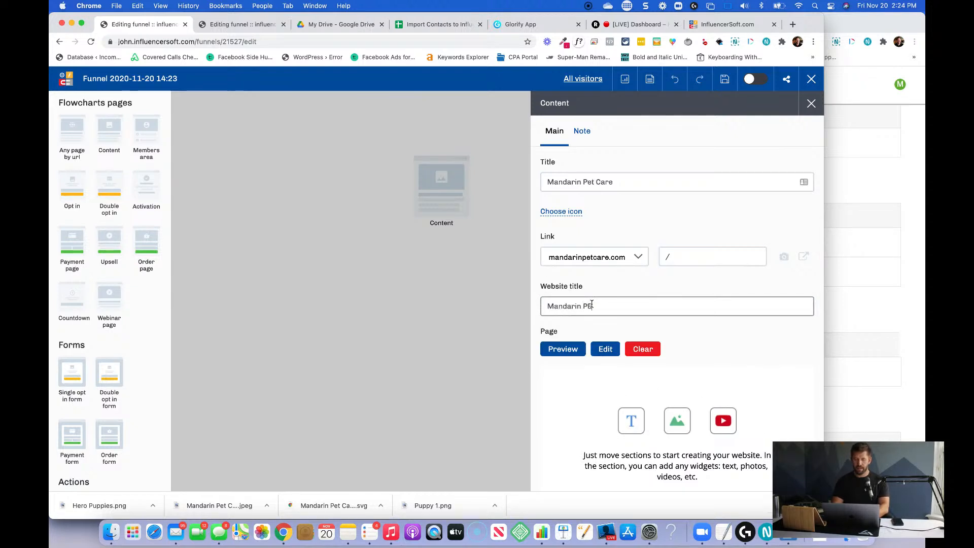
pyautogui.write('t Care')
pyautogui.click(692, 330)
pyautogui.click(726, 85)
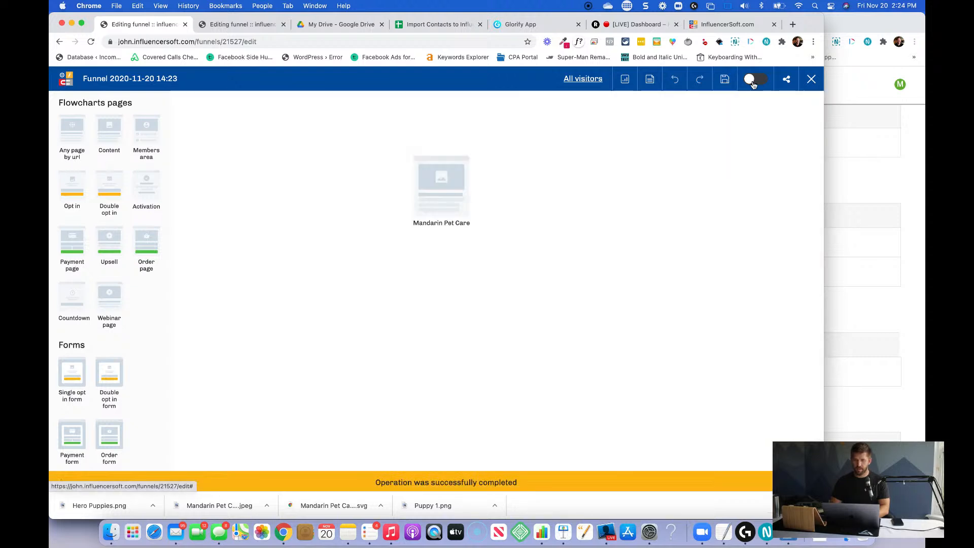
# Activate the funnel and preview the Mandarin Pet Care page in the browser, then close the preview.
pyautogui.click(749, 81)
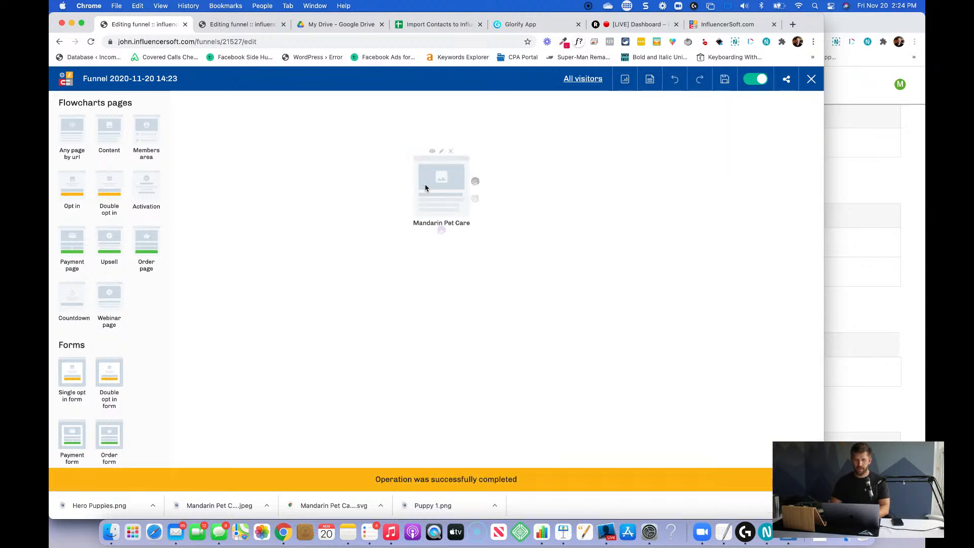
pyautogui.click(430, 149)
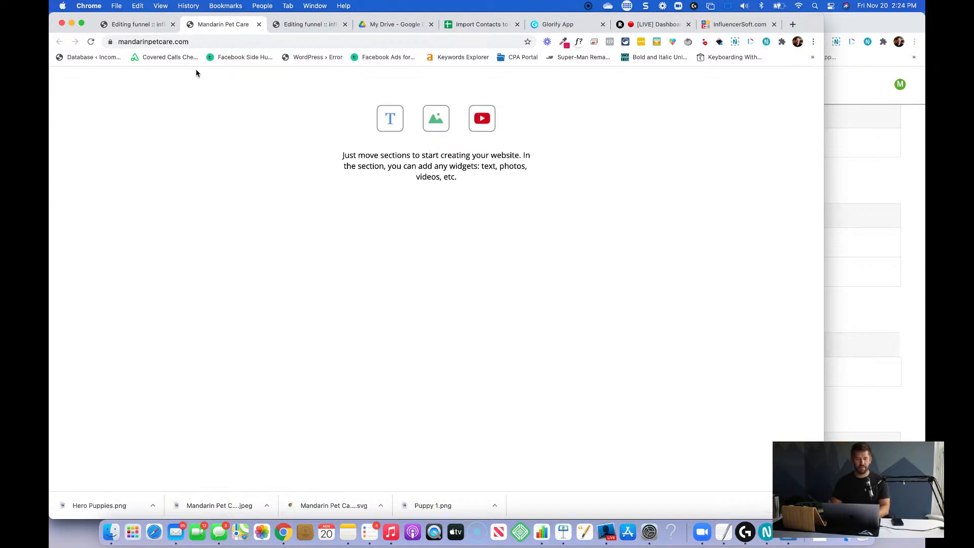
pyautogui.press('super+w')
# Reopen the Mandarin Pet Care page in the page editor, save it again and exit.
pyautogui.click(440, 146)
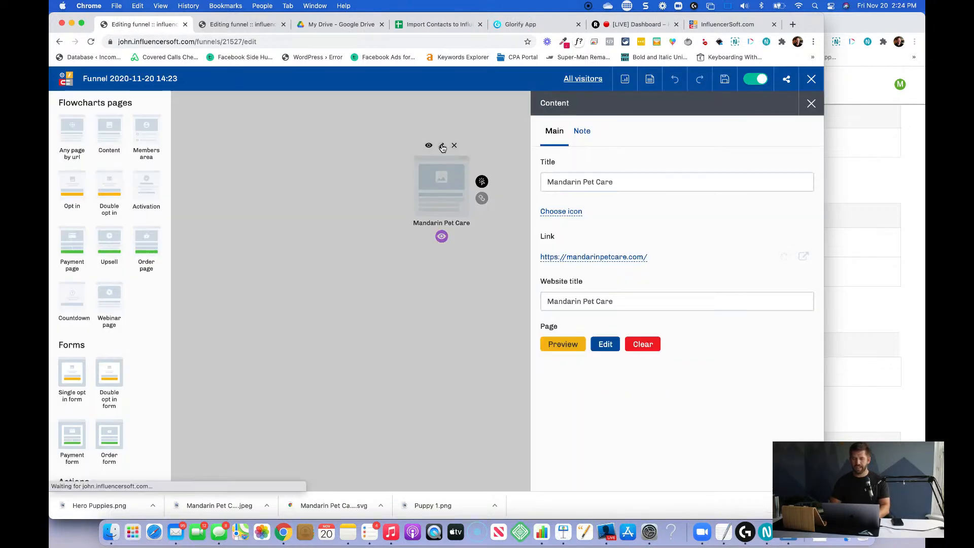
pyautogui.click(604, 344)
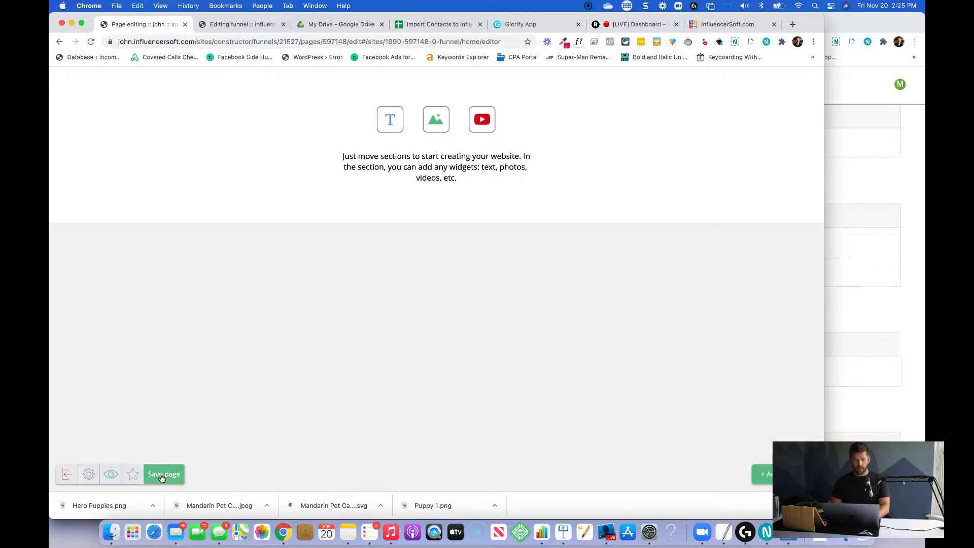
pyautogui.click(173, 480)
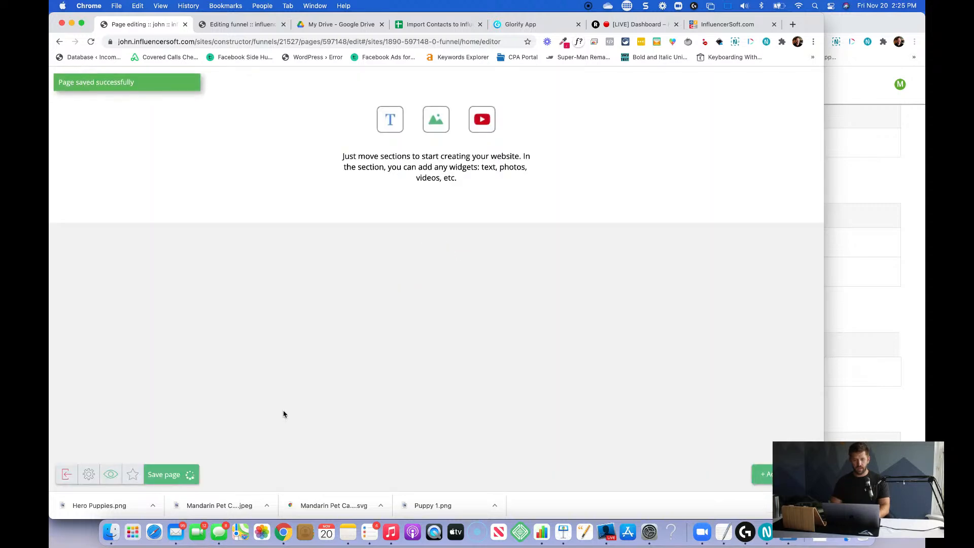
pyautogui.click(67, 474)
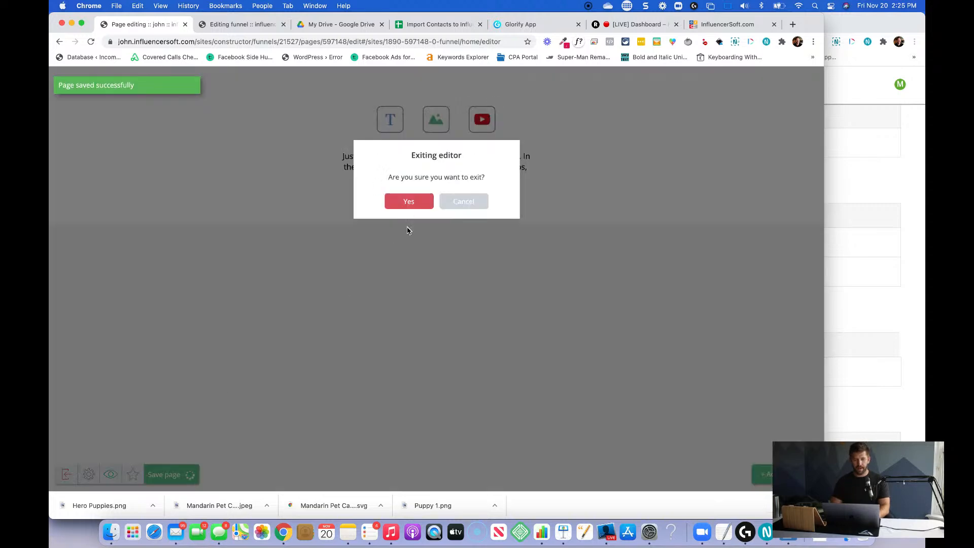
pyautogui.click(418, 205)
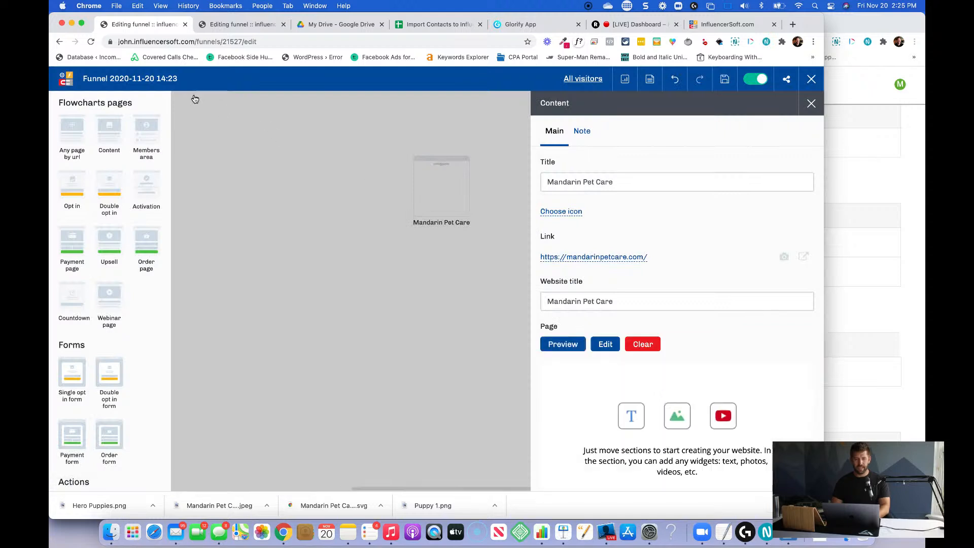
# Rename the funnel Mandarin Pet Care and save the funnel settings.
pyautogui.click(130, 79)
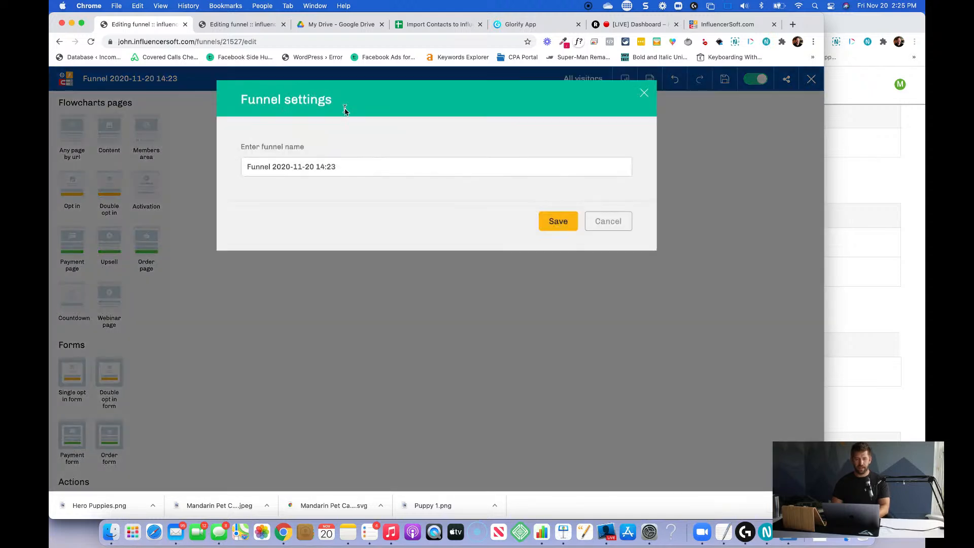
pyautogui.tripleClick(357, 163)
pyautogui.write('Mandarin Pet Care')
pyautogui.click(561, 219)
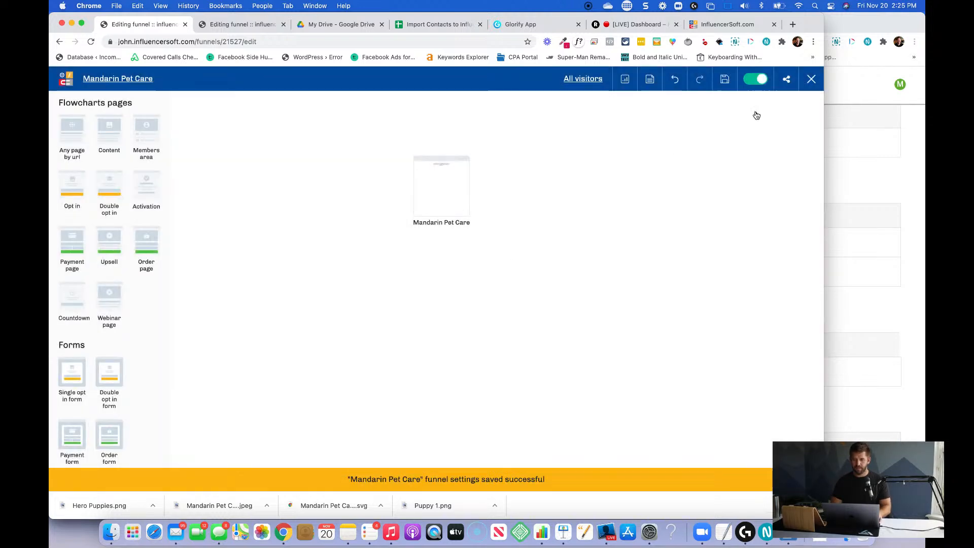
# Exit the funnel editor and check the domain settings of mandarinpetcare.com in the website domain management.
pyautogui.click(811, 79)
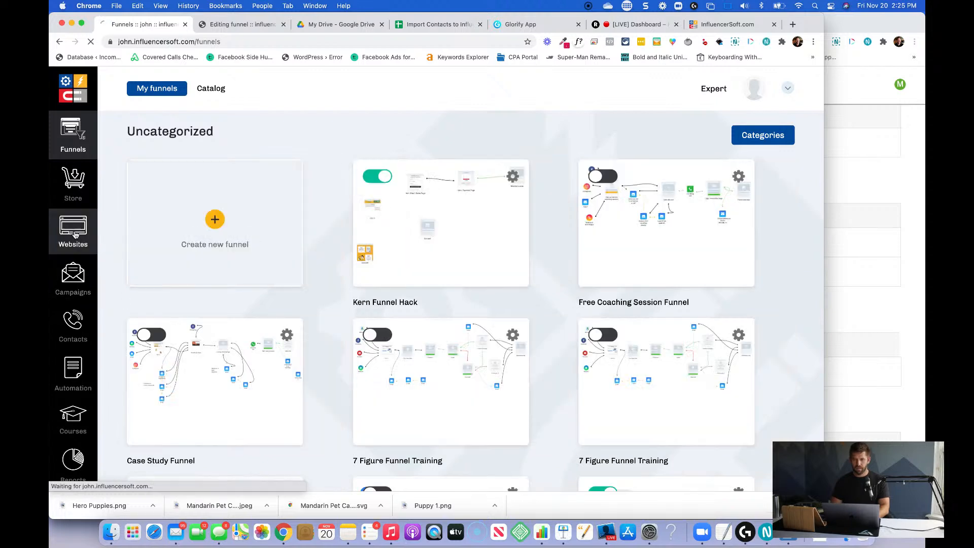
pyautogui.click(74, 233)
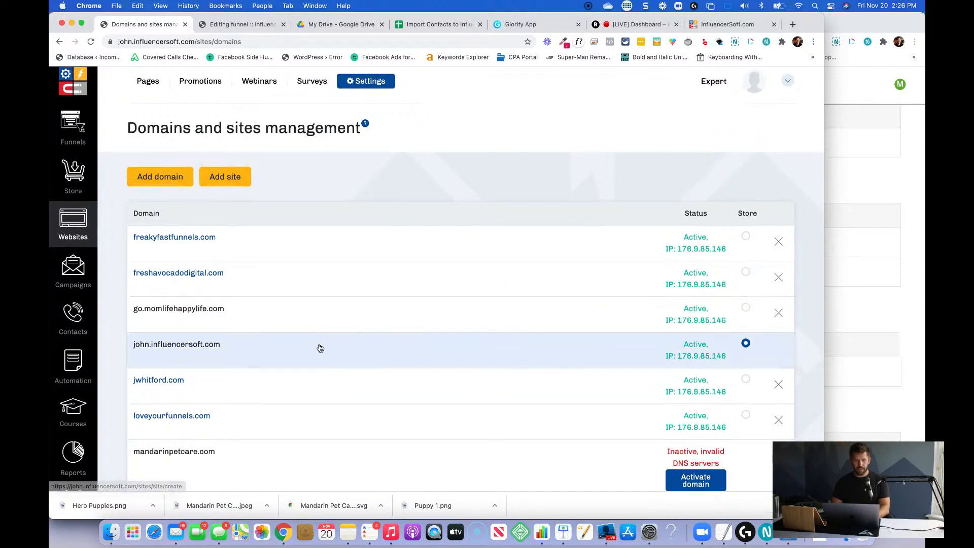
pyautogui.scroll(-5, 319, 348)
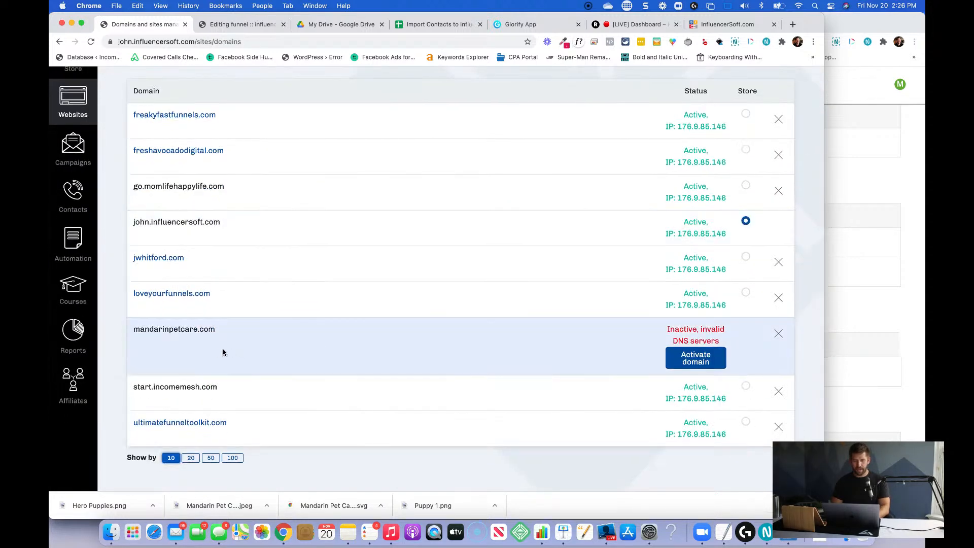
pyautogui.click(704, 365)
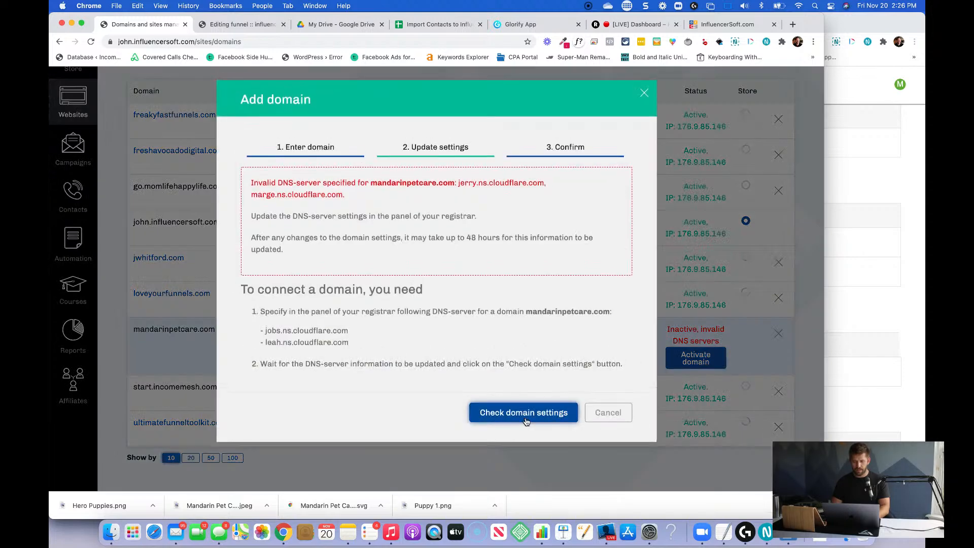
pyautogui.click(525, 420)
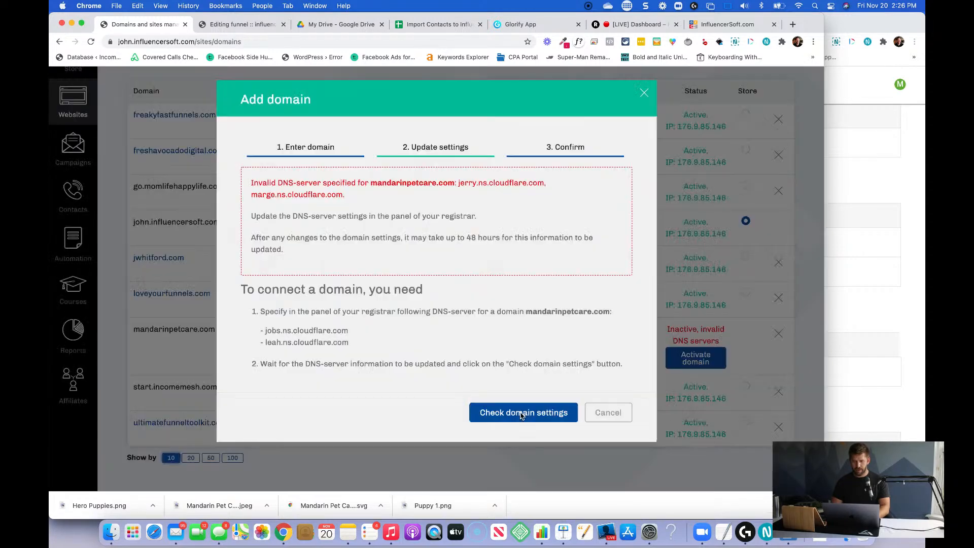
pyautogui.click(608, 413)
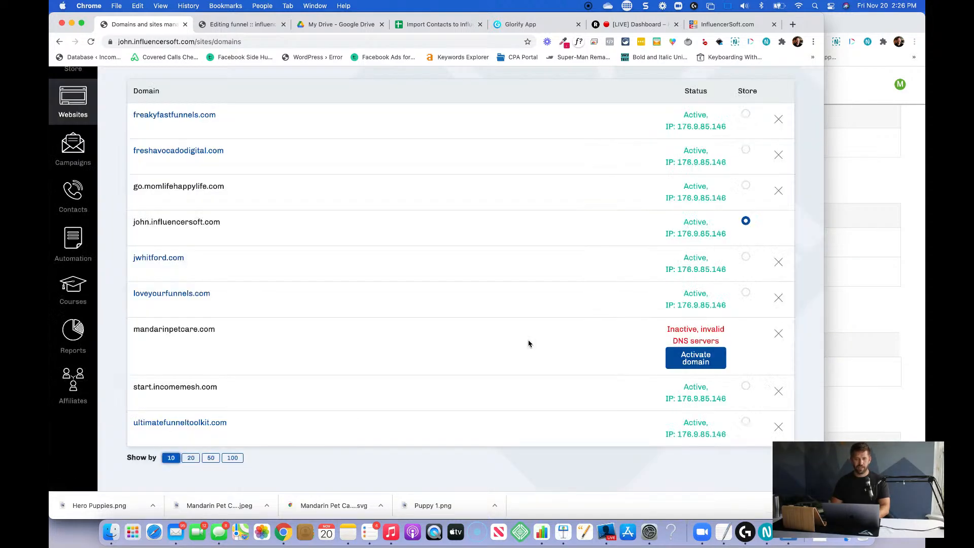
pyautogui.scroll(3, 528, 343)
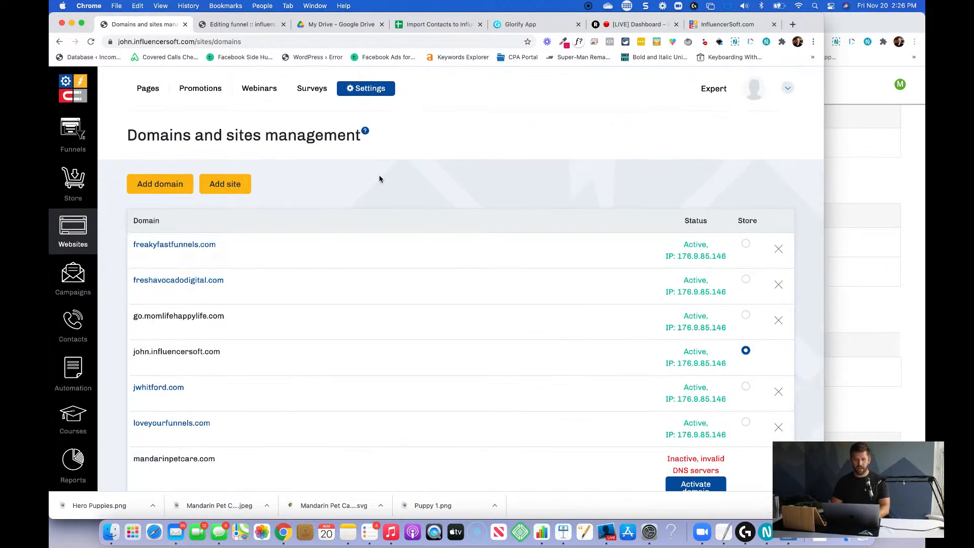
pyautogui.click(224, 184)
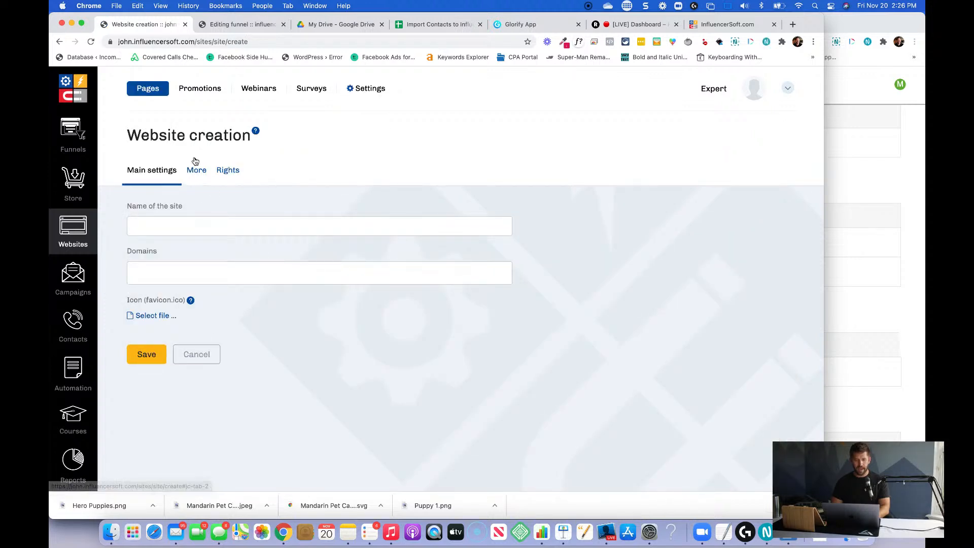
pyautogui.click(196, 169)
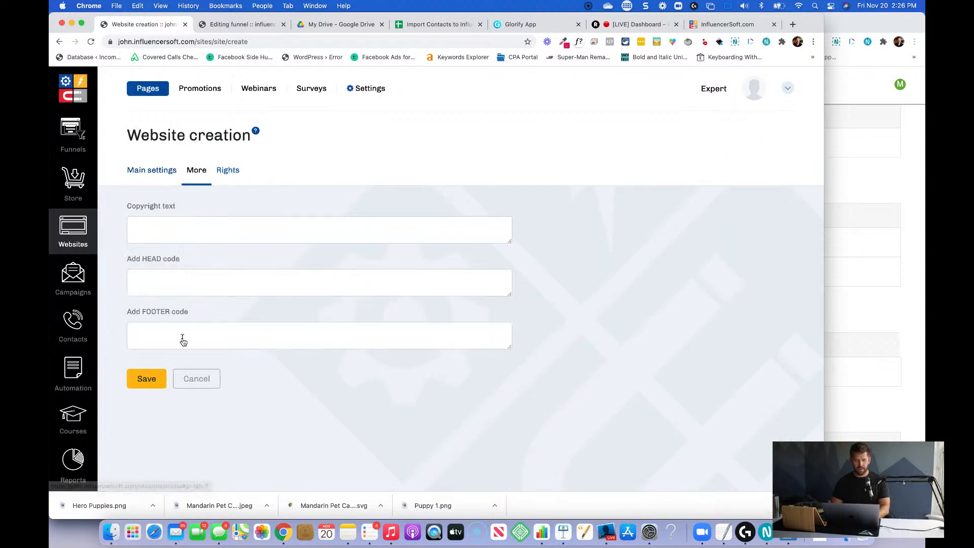
pyautogui.click(152, 170)
pyautogui.click(200, 361)
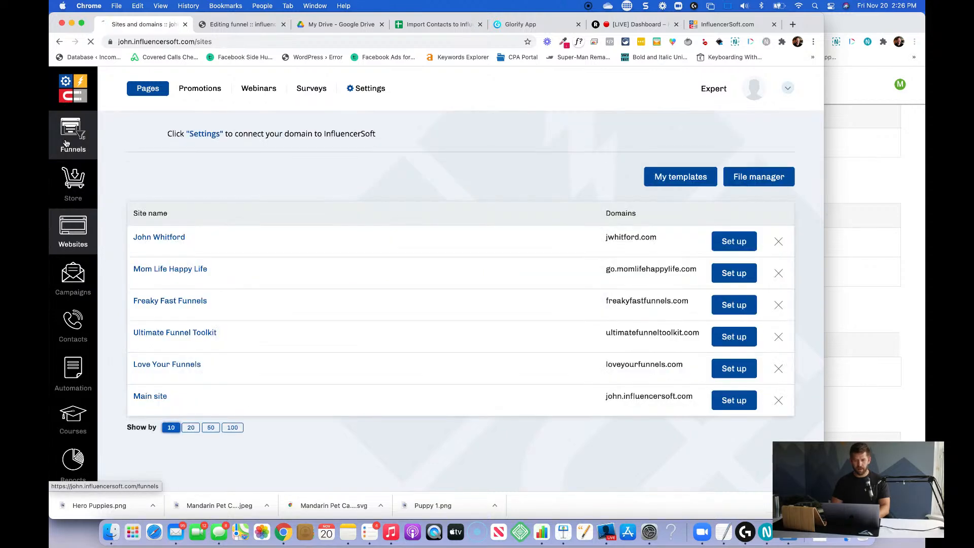
# Reopen the Mandarin Pet Care funnel from the funnel list, load its unsaved version and save it.
pyautogui.click(66, 144)
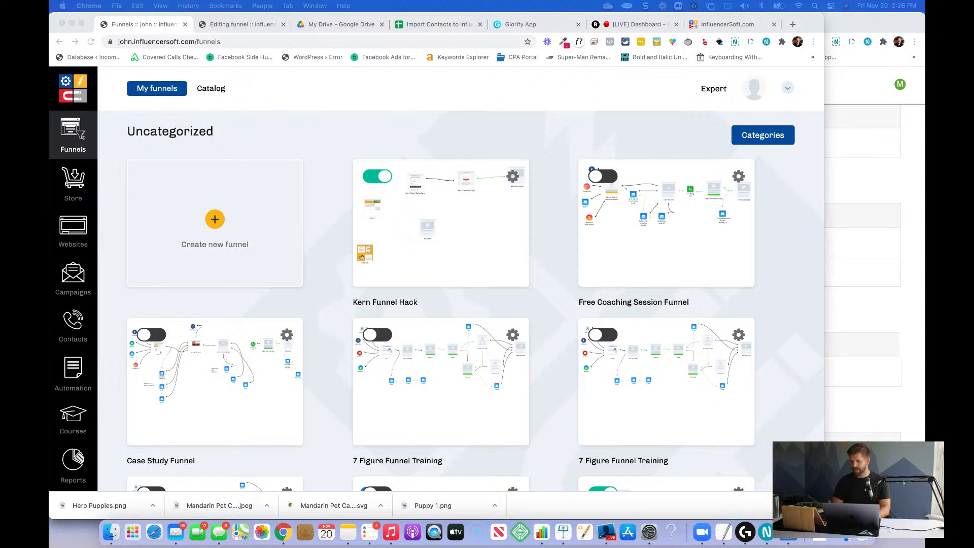
pyautogui.click(708, 294)
pyautogui.scroll(-20, 528, 364)
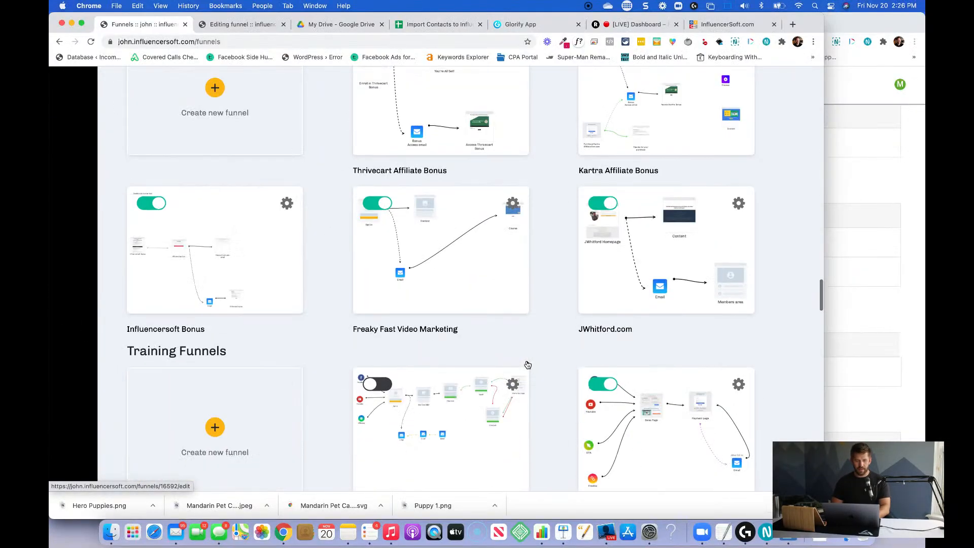
pyautogui.scroll(-20, 527, 365)
pyautogui.scroll(-20, 528, 364)
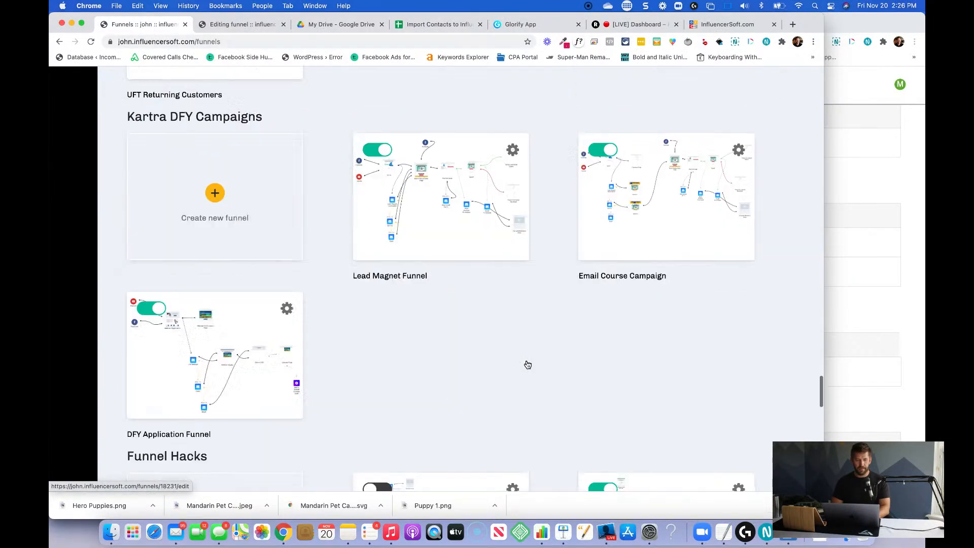
pyautogui.scroll(-10, 528, 364)
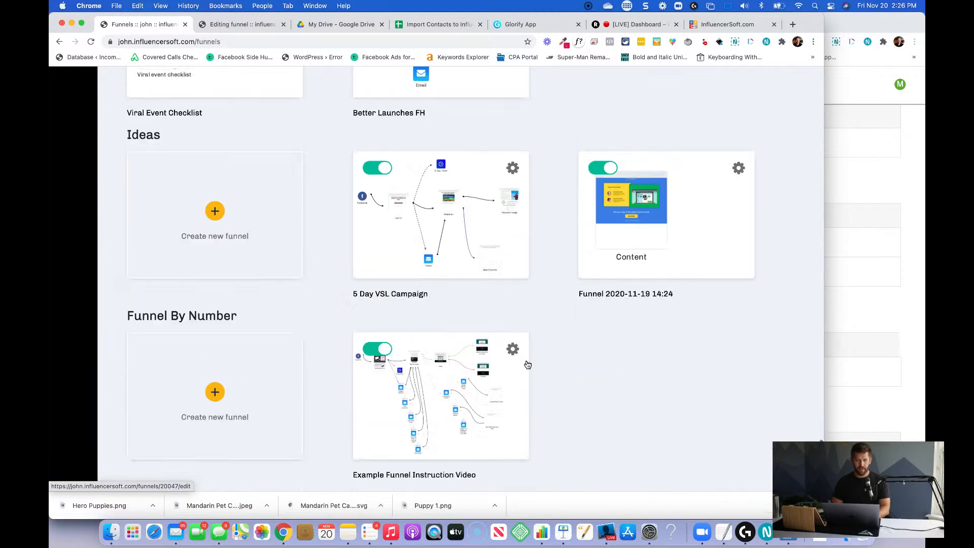
pyautogui.click(436, 337)
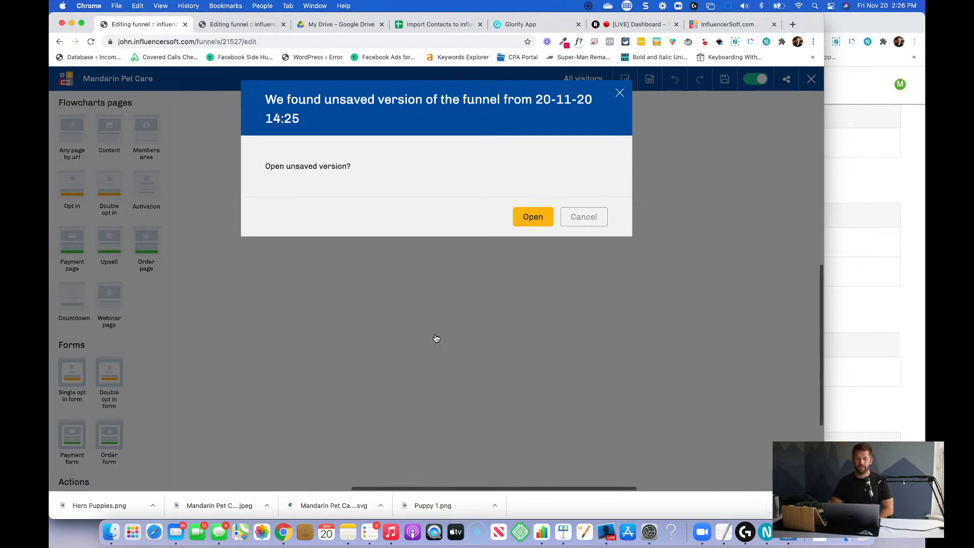
pyautogui.click(533, 216)
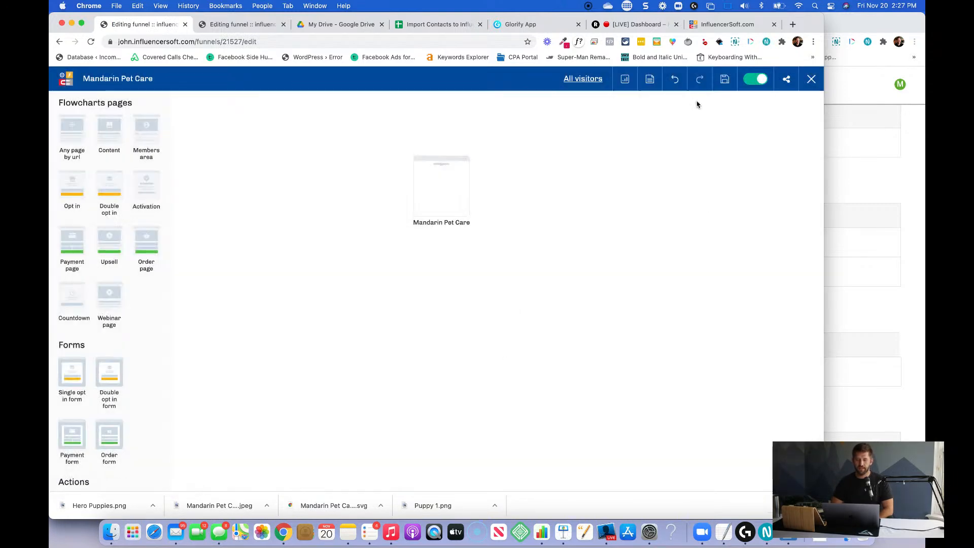
pyautogui.click(723, 79)
# Open the funnel's Mandarin Pet Care content page in the page editor.
pyautogui.moveTo(449, 169)
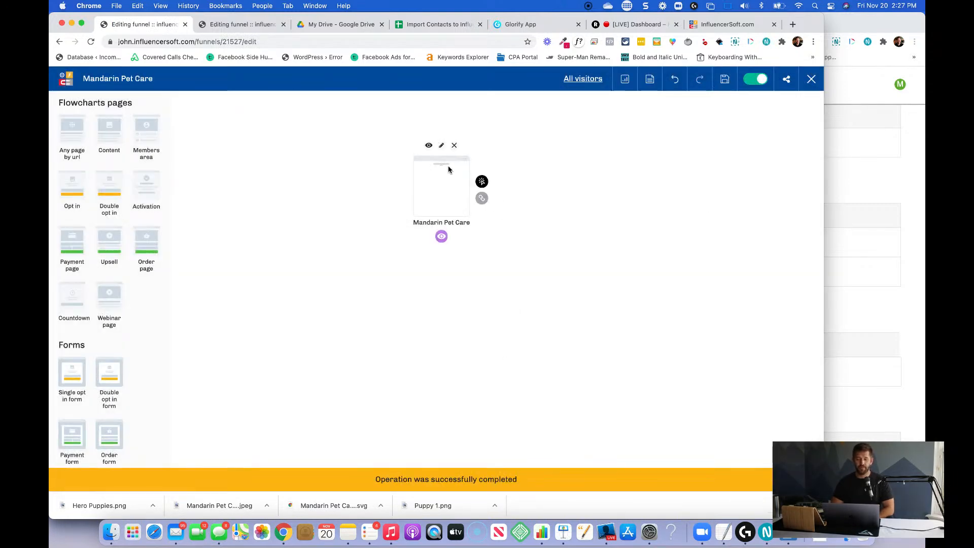
pyautogui.click(441, 146)
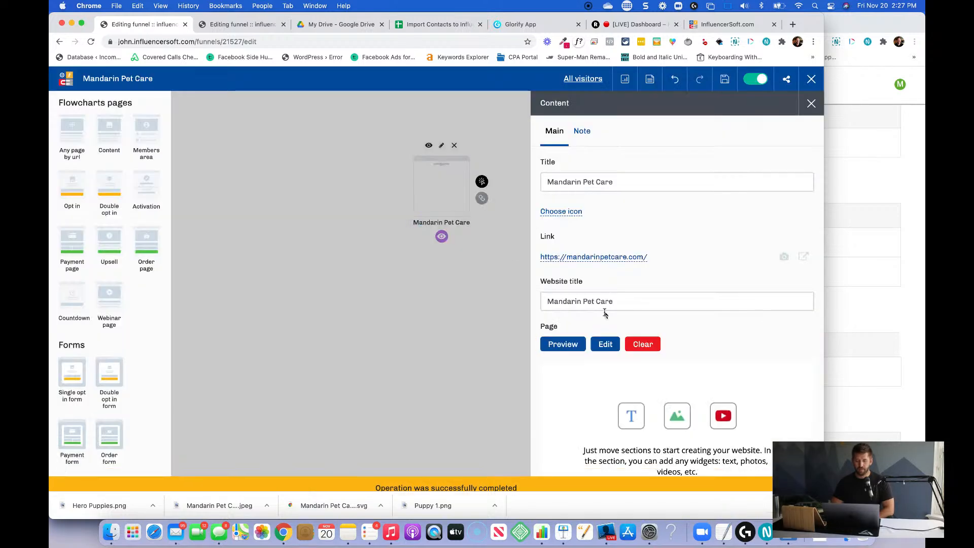
pyautogui.click(605, 344)
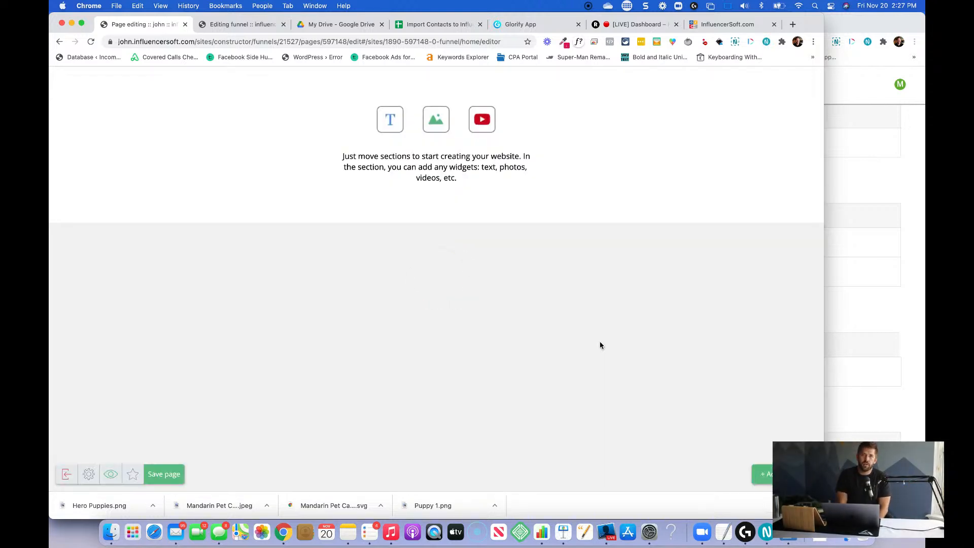
pyautogui.moveTo(441, 138)
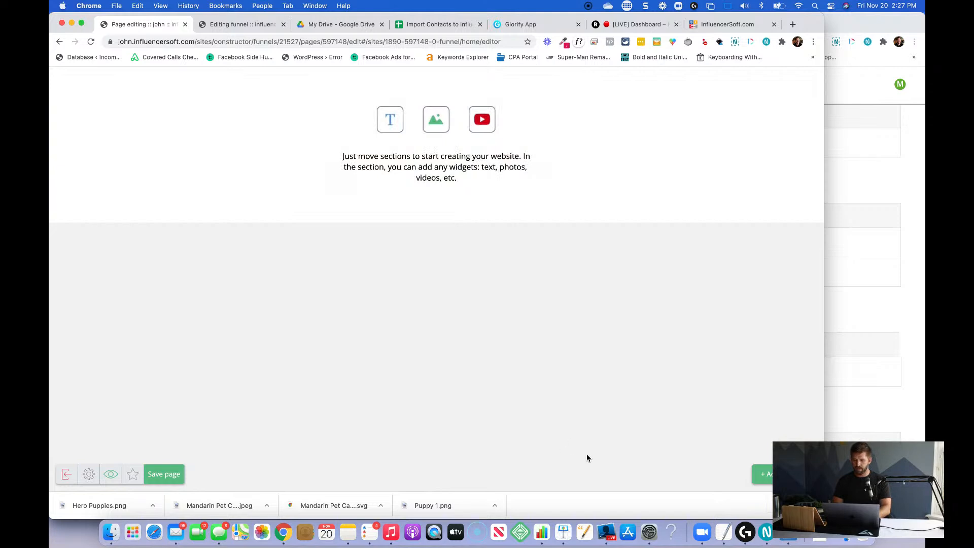
pyautogui.click(763, 474)
pyautogui.click(768, 101)
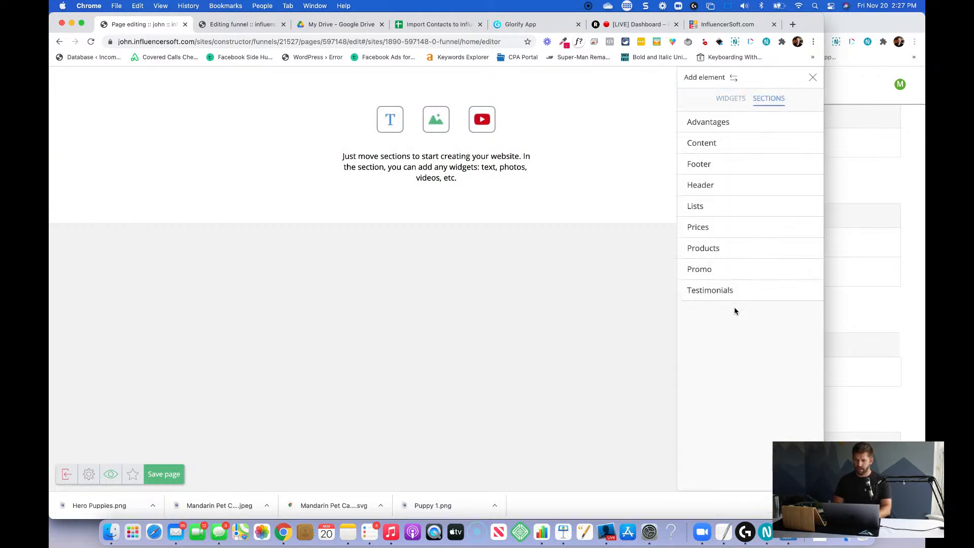
pyautogui.click(711, 195)
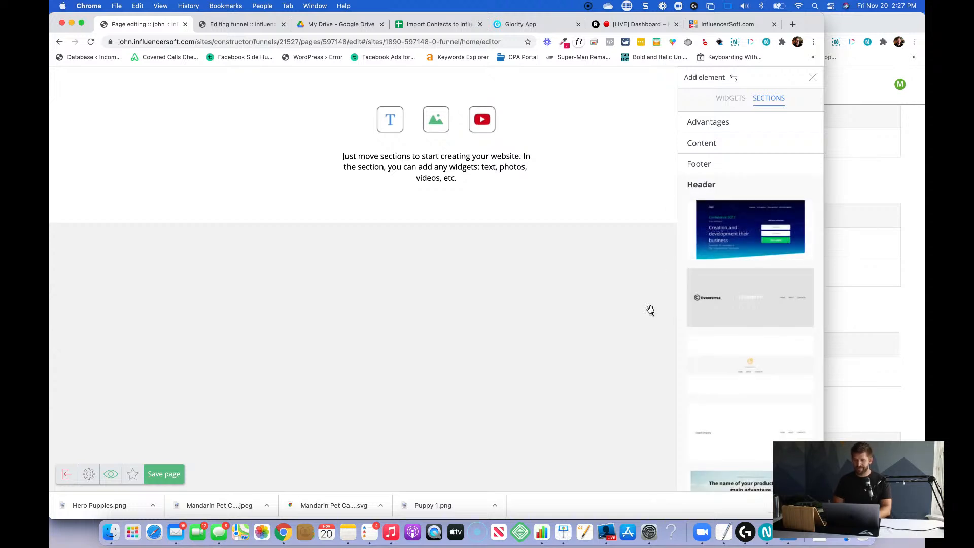
pyautogui.click(578, 157)
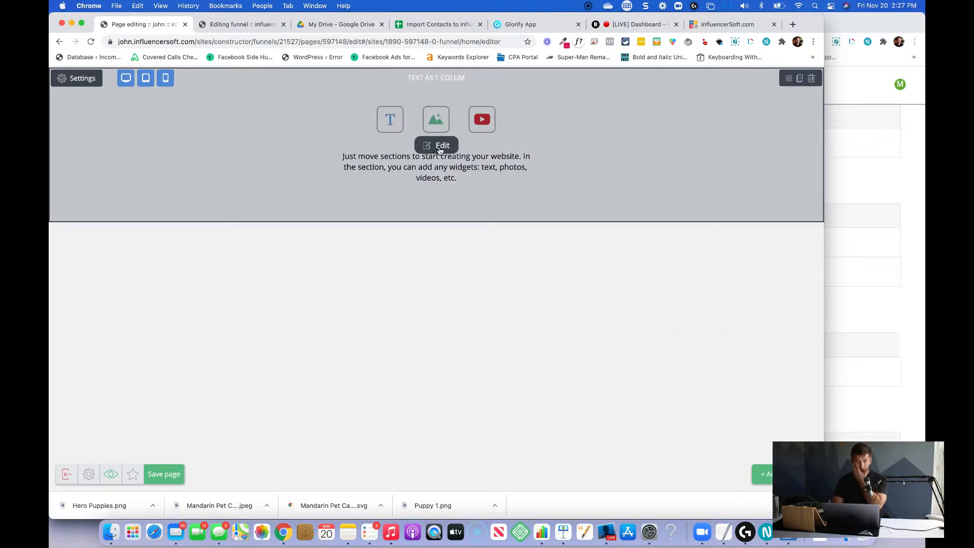
# Add a blank content section above the default placeholder section and delete the placeholder section.
pyautogui.click(763, 474)
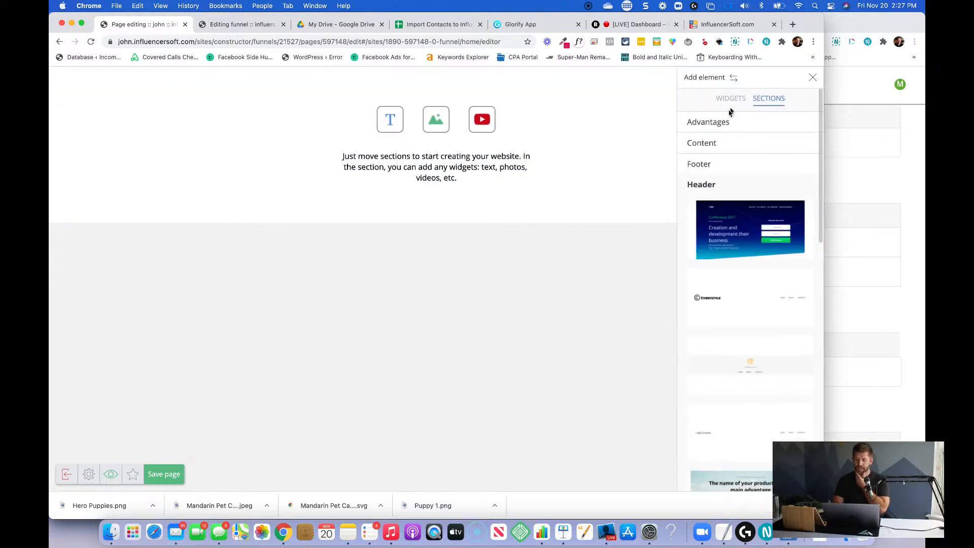
pyautogui.click(724, 146)
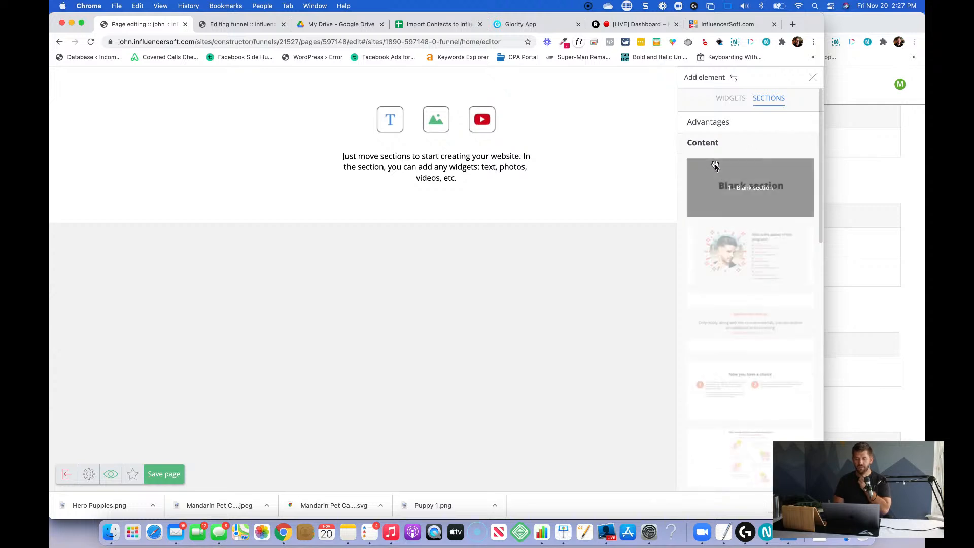
pyautogui.moveTo(715, 162); pyautogui.dragTo(585, 195)
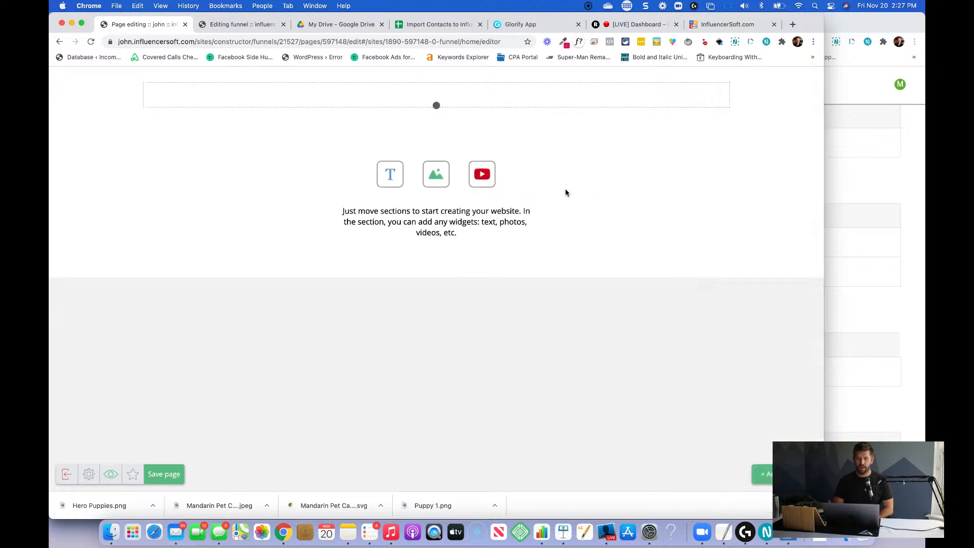
pyautogui.click(810, 136)
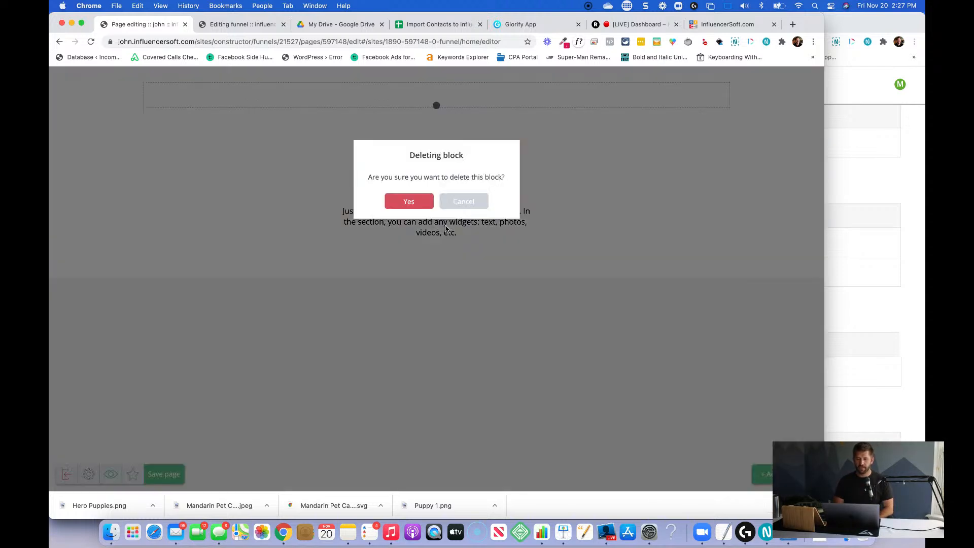
pyautogui.click(406, 203)
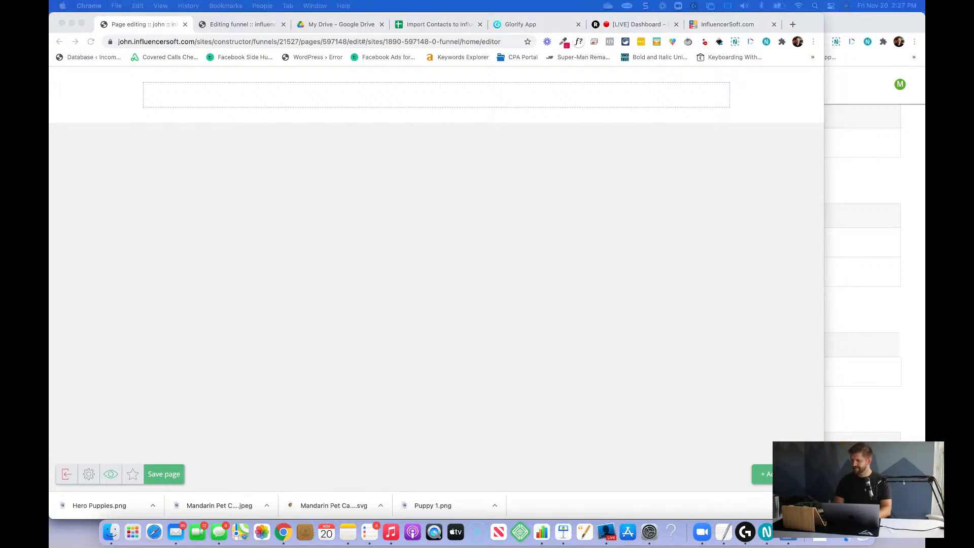
# Examine the layout and sections of the pet-sitting demo website as a reference, then move its window away.
pyautogui.moveTo(973, 234); pyautogui.dragTo(470, 54)
pyautogui.scroll(-3, 482, 209)
pyautogui.scroll(-15, 482, 210)
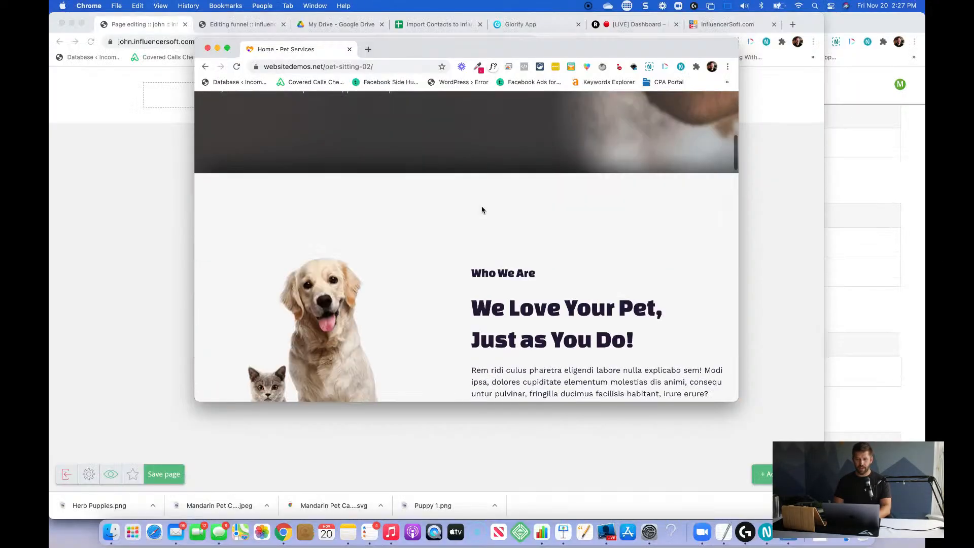
pyautogui.scroll(-20, 482, 210)
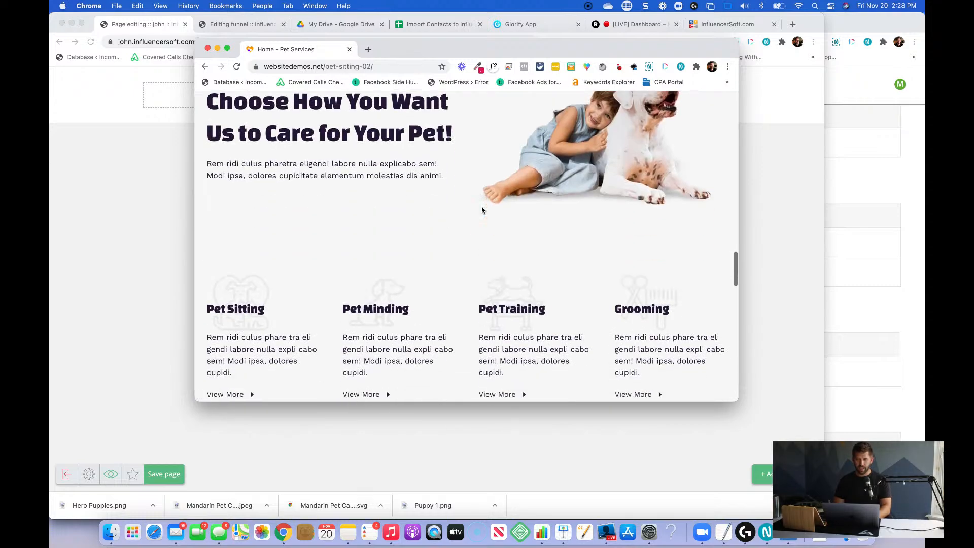
pyautogui.scroll(-3, 482, 210)
pyautogui.scroll(20, 481, 207)
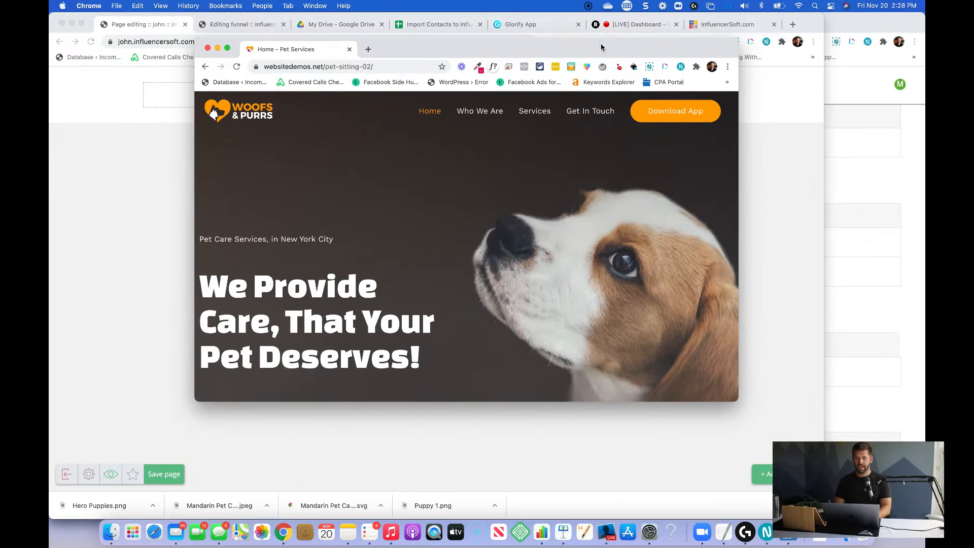
pyautogui.moveTo(595, 53); pyautogui.dragTo(925, 201)
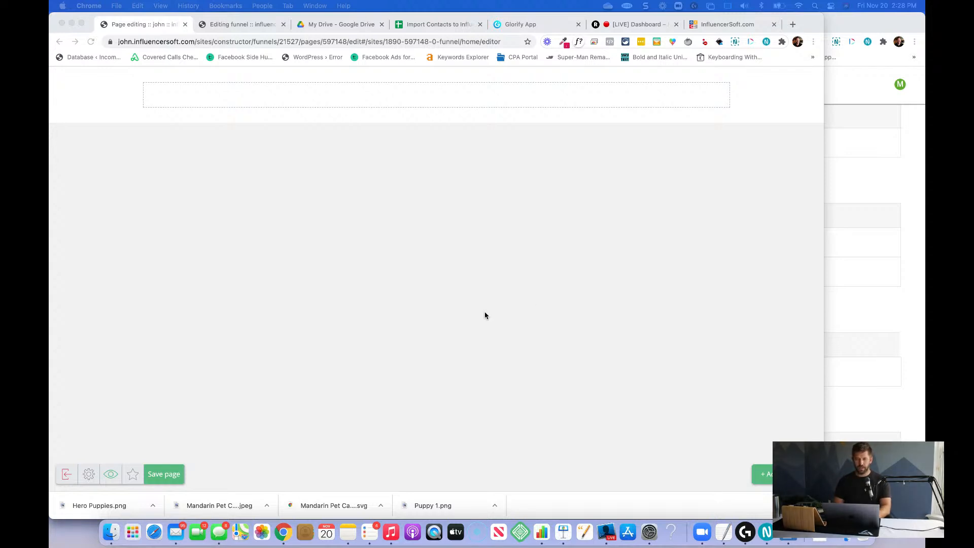
# Add a Text widget to the blank section of the page.
pyautogui.click(763, 474)
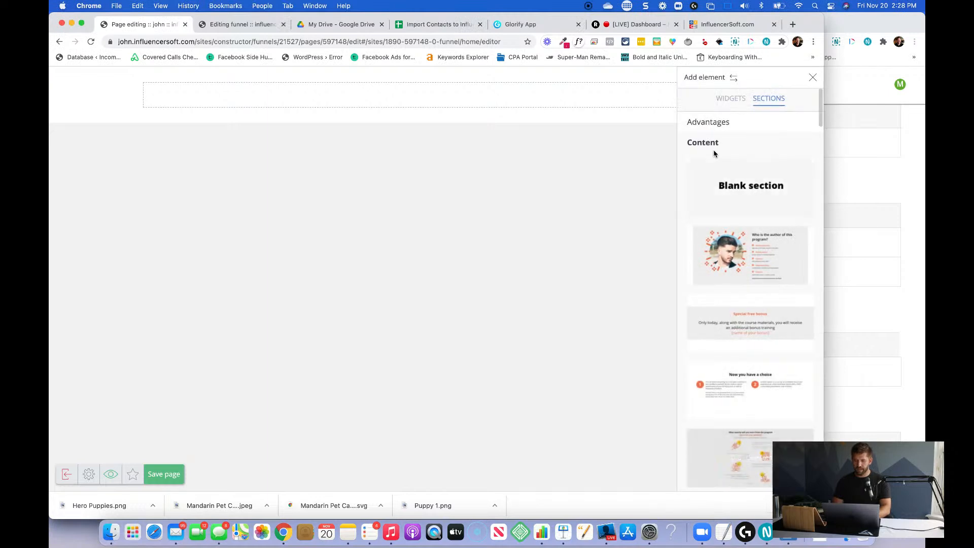
pyautogui.click(451, 95)
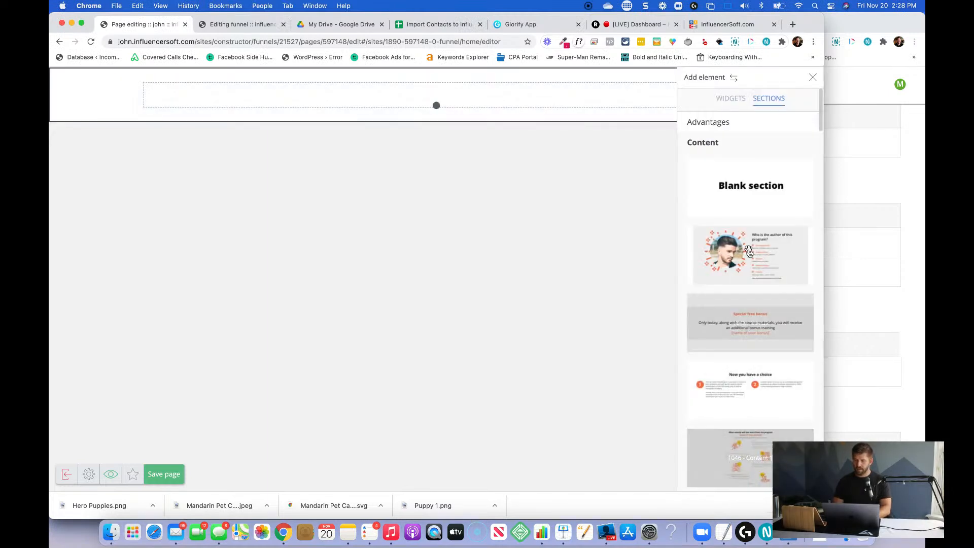
pyautogui.click(731, 98)
pyautogui.moveTo(715, 153); pyautogui.dragTo(463, 100)
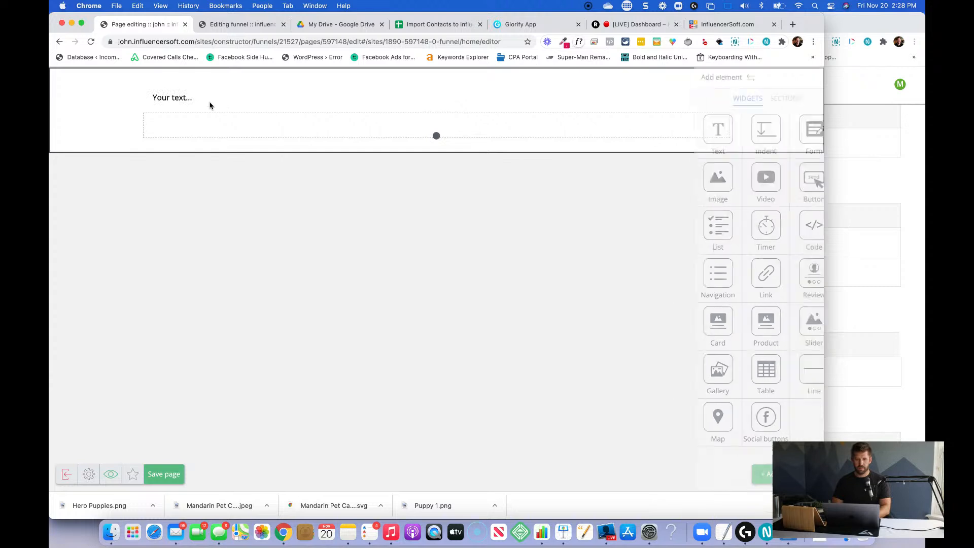
# Replace the placeholder text with "Personalized, Quality Care, That Your Pet Deserves!" and format it as Heading 2.
pyautogui.click(198, 102)
pyautogui.write('We')
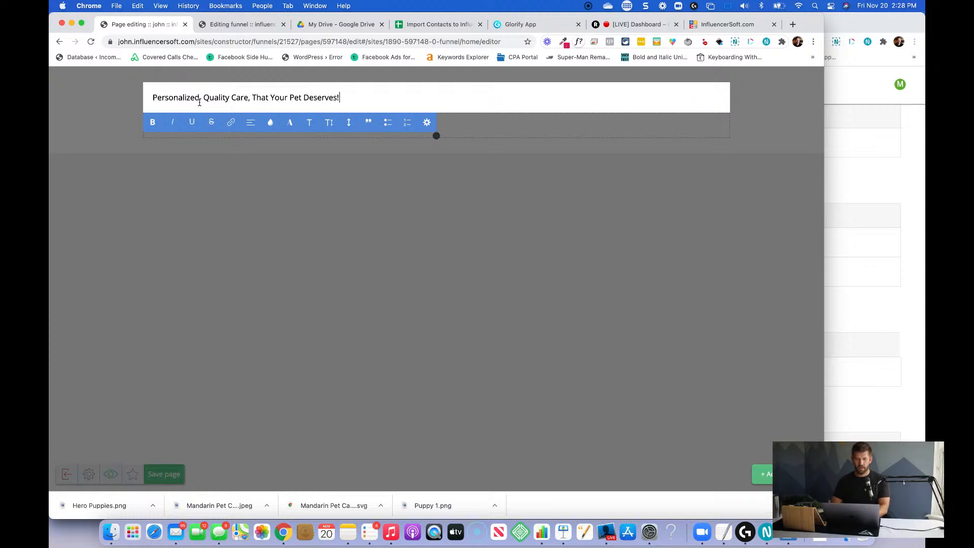
pyautogui.press('super+a')
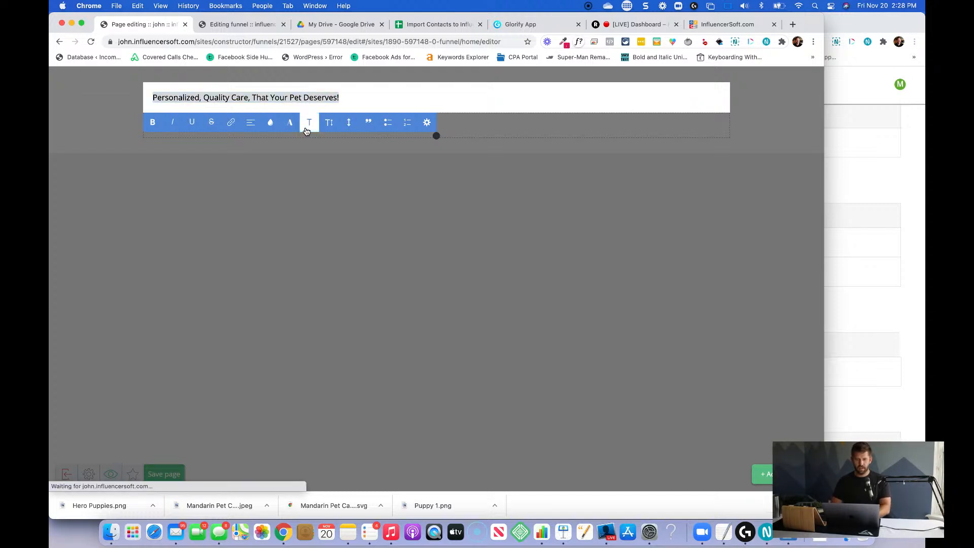
pyautogui.click(309, 122)
pyautogui.scroll(-2, 319, 158)
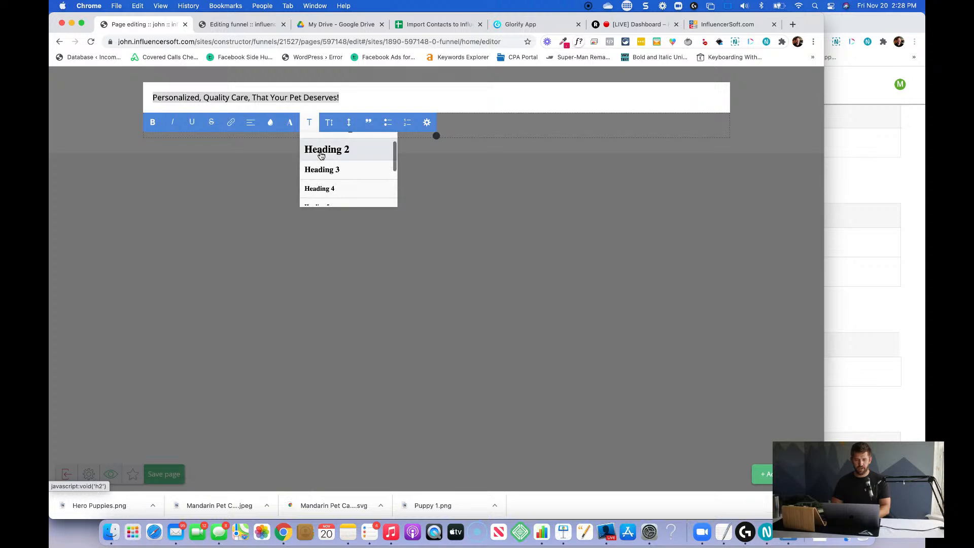
pyautogui.click(321, 154)
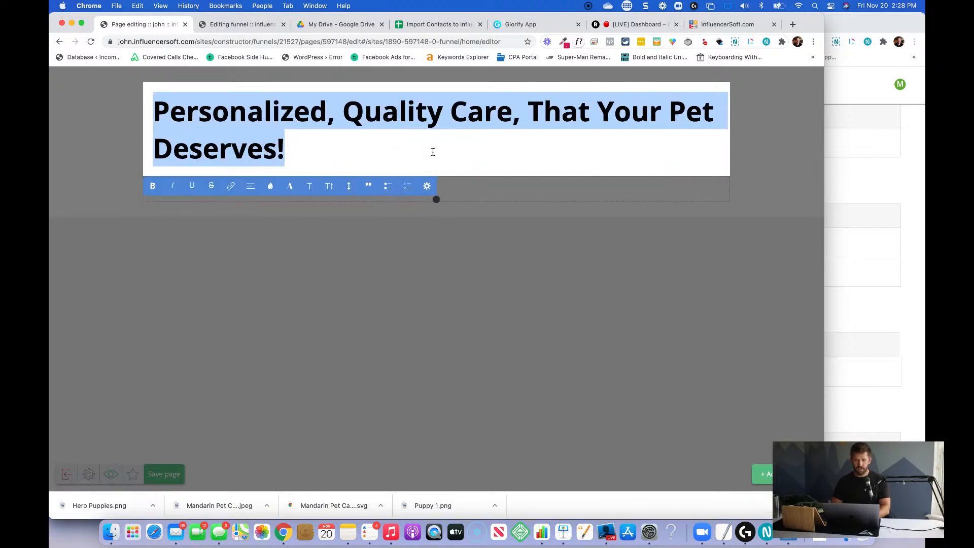
pyautogui.click(558, 194)
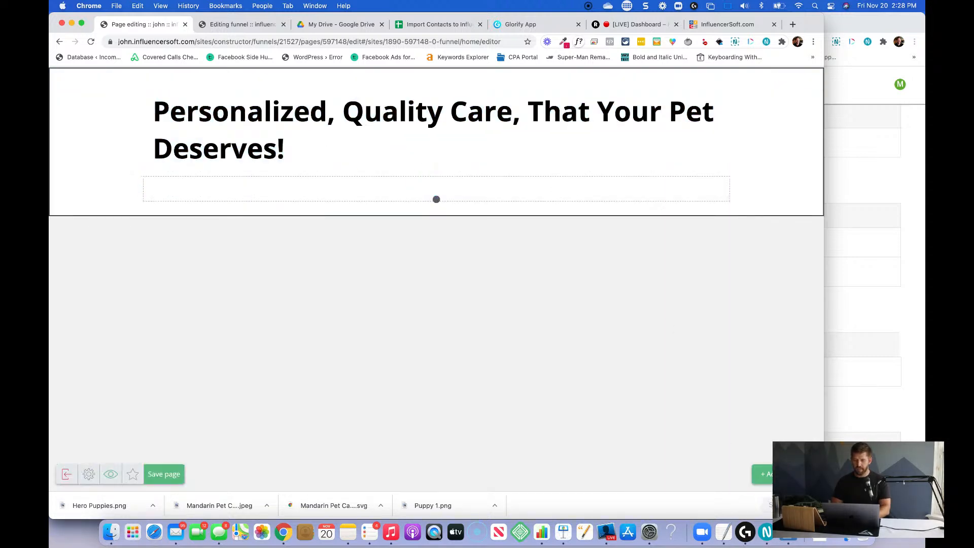
# Add an Image widget beside the headline, to its right, in the same section.
pyautogui.click(763, 474)
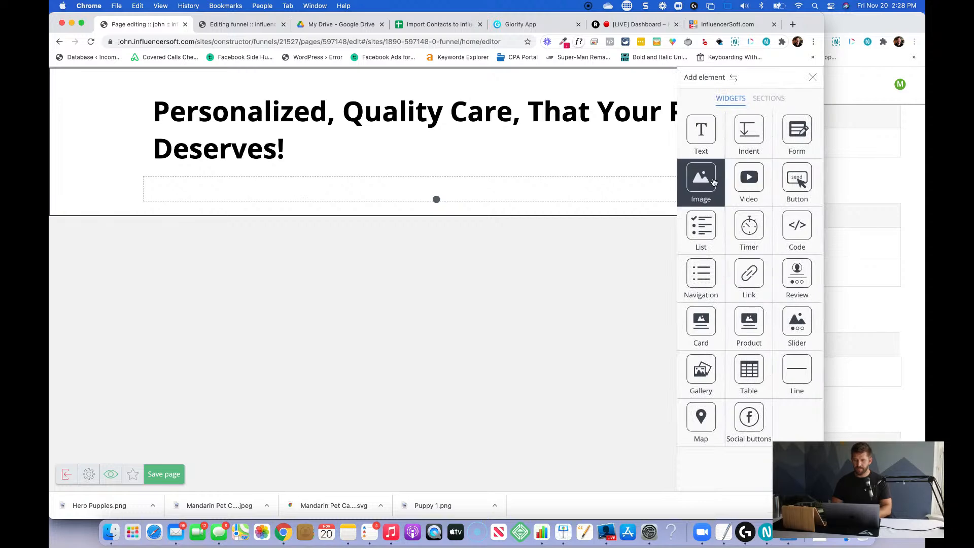
pyautogui.moveTo(713, 183); pyautogui.dragTo(670, 144)
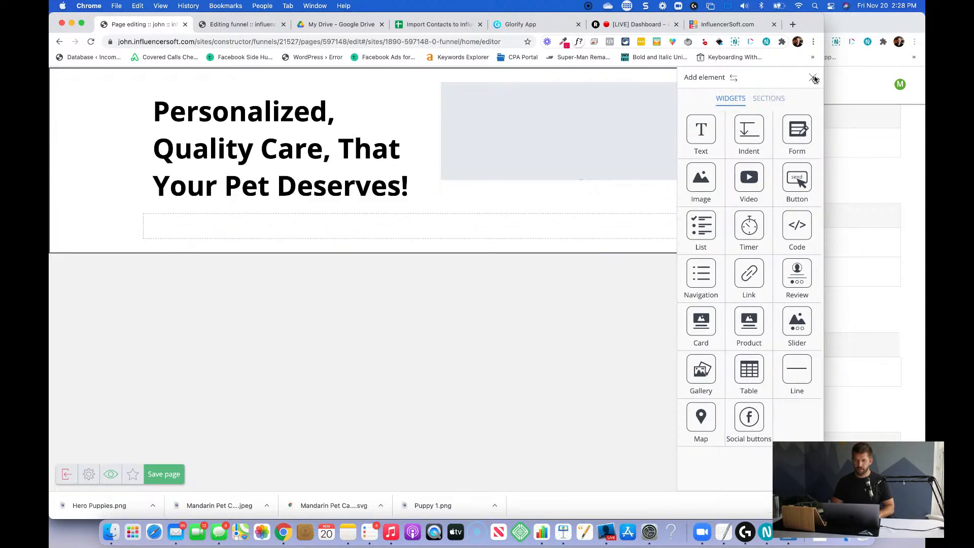
pyautogui.click(510, 118)
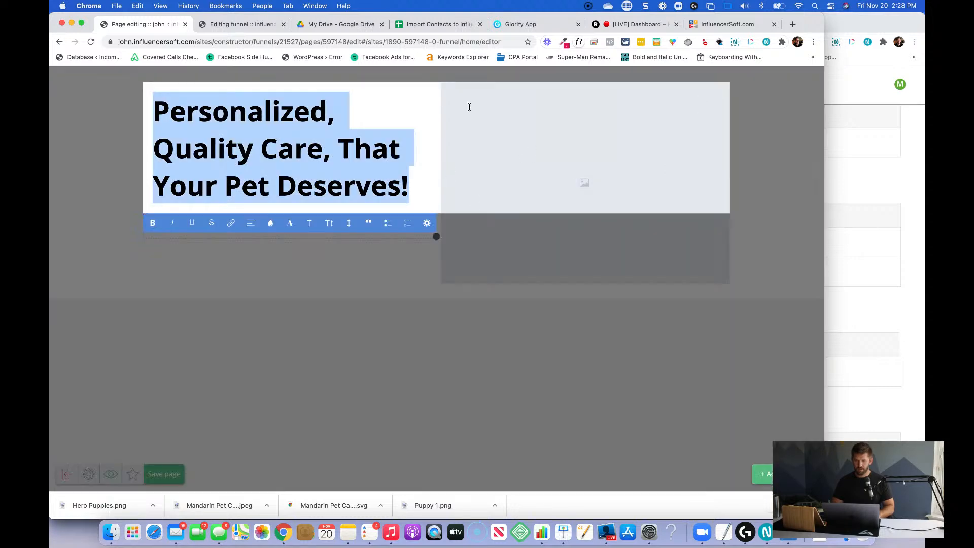
pyautogui.click(502, 257)
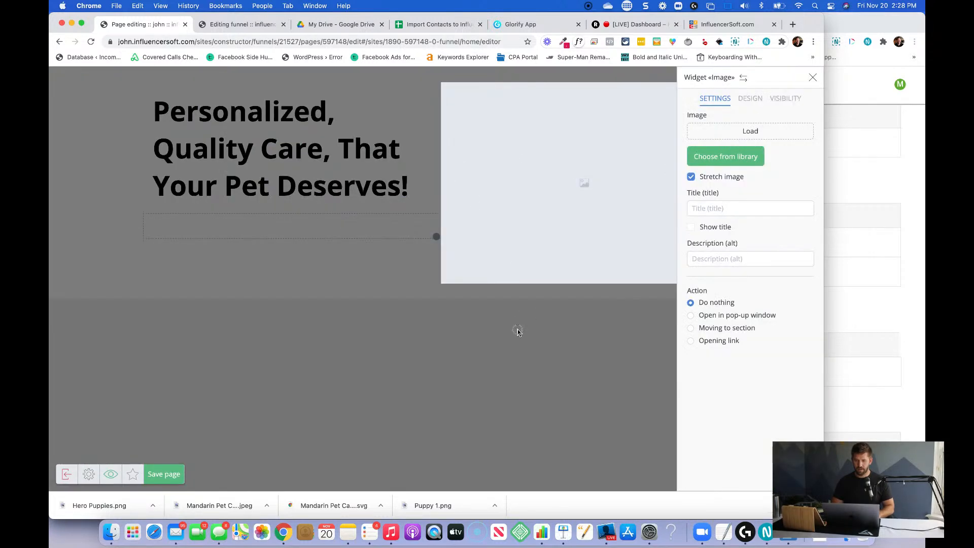
pyautogui.click(517, 331)
# Widen the headline column by narrowing the image placeholder, and place a copy of the section's bottom indent above the headline.
pyautogui.moveTo(570, 92); pyautogui.dragTo(705, 142)
pyautogui.moveTo(687, 108); pyautogui.dragTo(518, 119)
pyautogui.moveTo(512, 226)
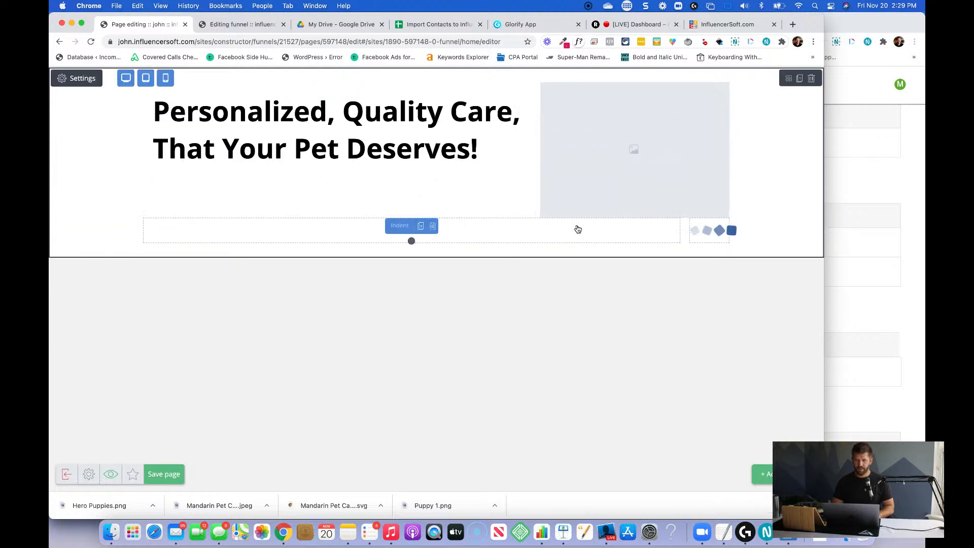
pyautogui.moveTo(725, 227); pyautogui.dragTo(381, 101)
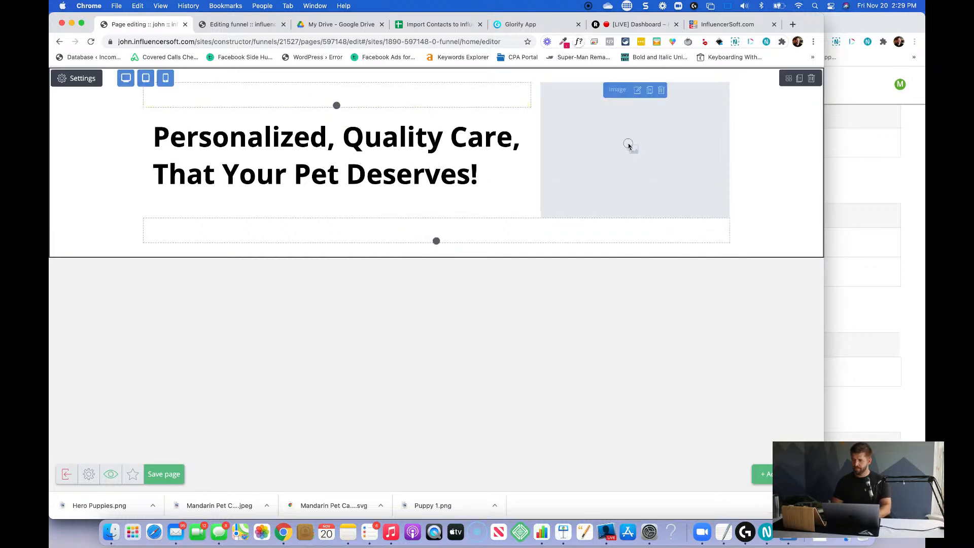
# Load Hero Puppies.png into the image widget and enlarge the image by narrowing the headline column.
pyautogui.click(629, 146)
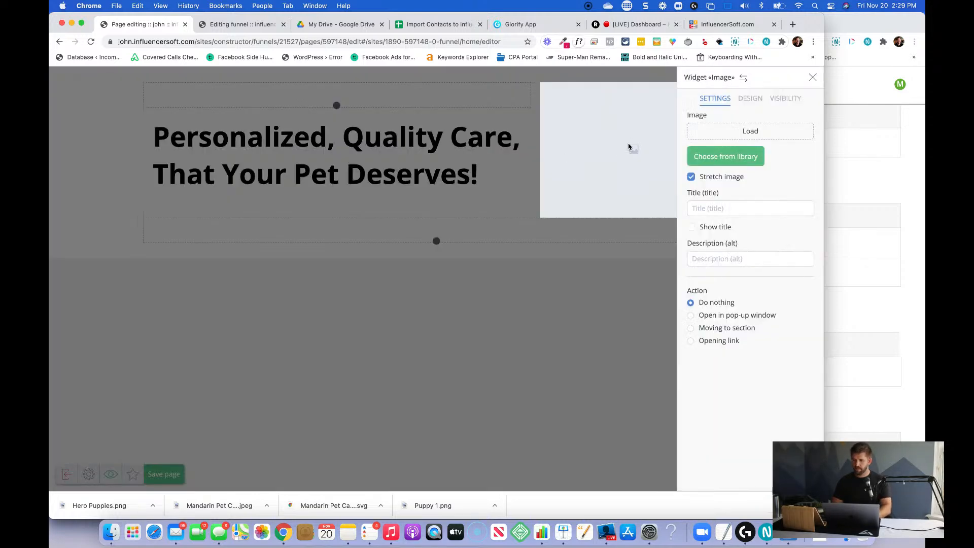
pyautogui.click(751, 133)
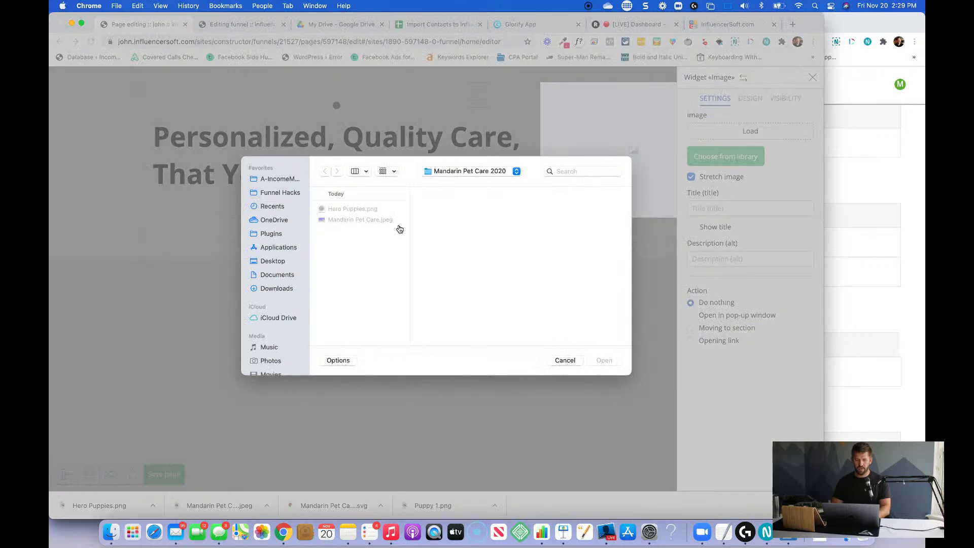
pyautogui.click(341, 209)
pyautogui.click(604, 365)
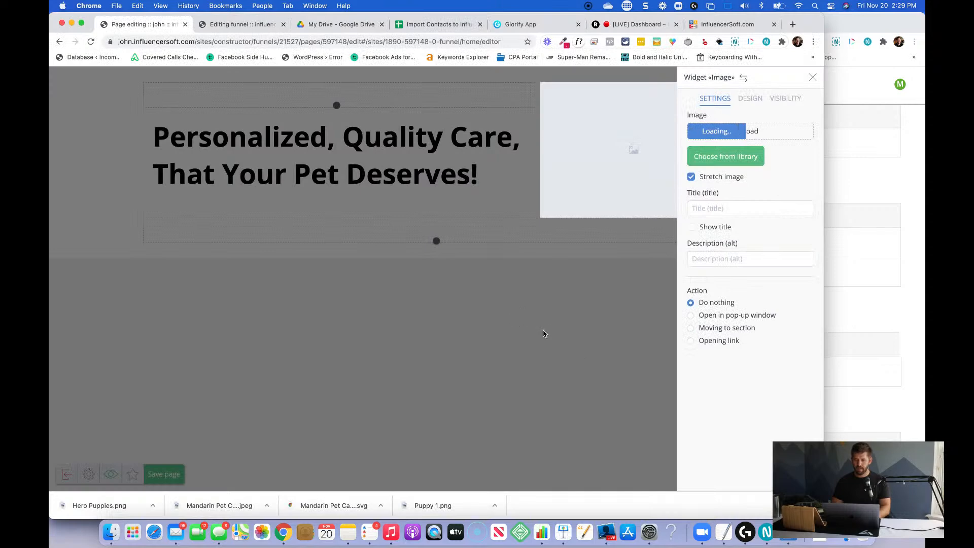
pyautogui.click(604, 375)
pyautogui.moveTo(534, 175); pyautogui.dragTo(508, 177)
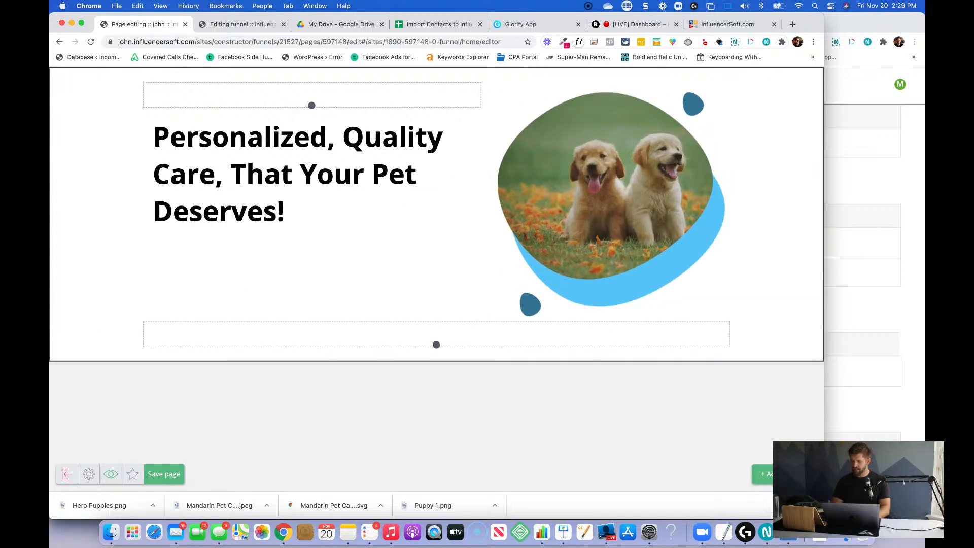
# Add a Text widget below the headline reading "Call", the business phone number, and "for your free tour".
pyautogui.click(762, 474)
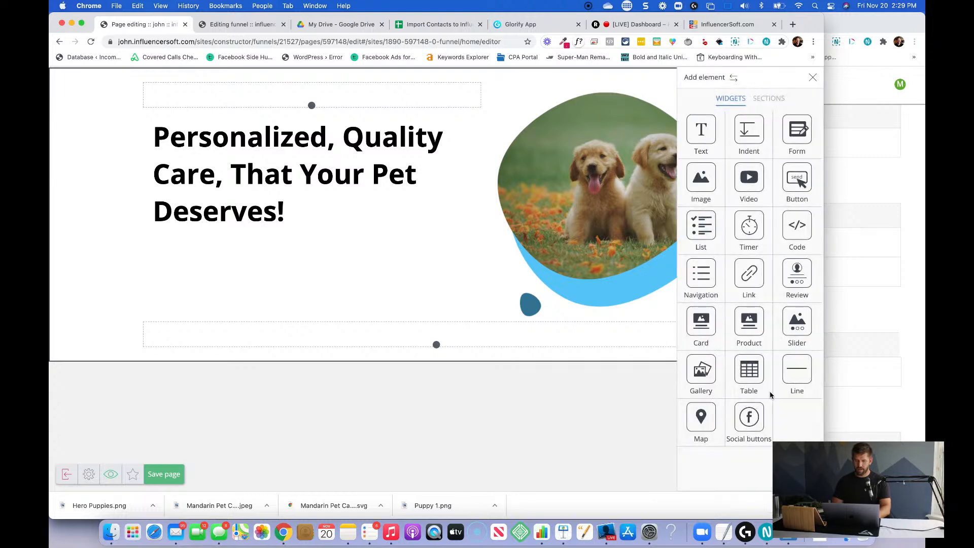
pyautogui.moveTo(697, 138); pyautogui.dragTo(261, 226)
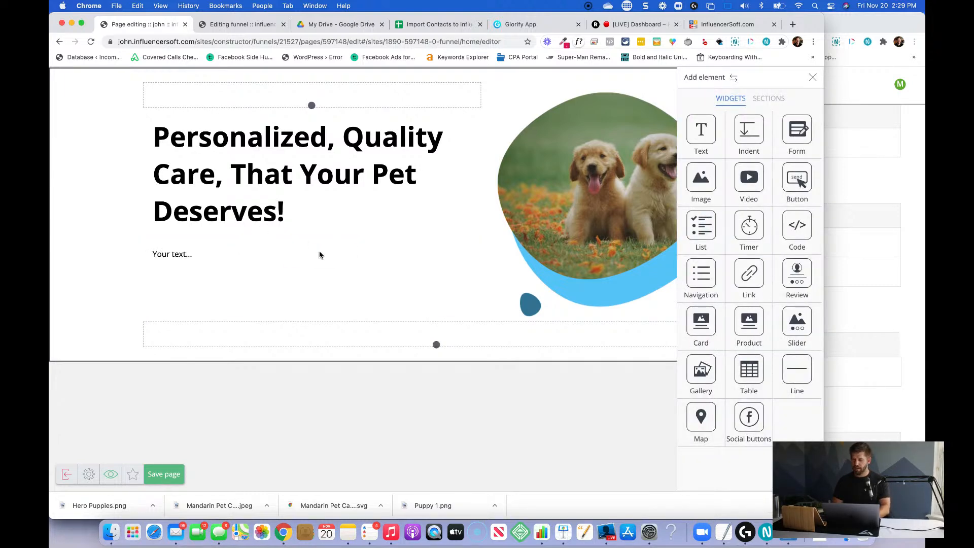
pyautogui.click(179, 253)
pyautogui.click(179, 254)
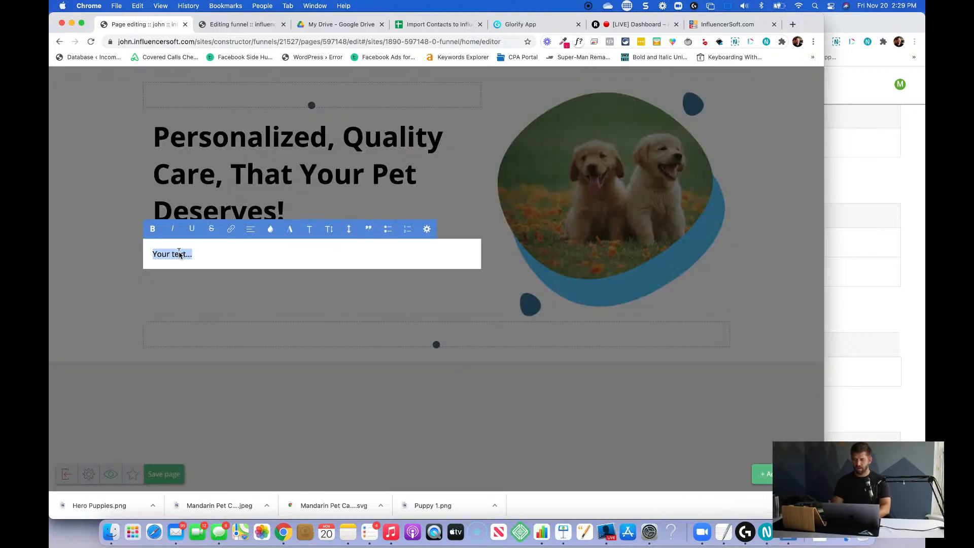
pyautogui.write('Call')
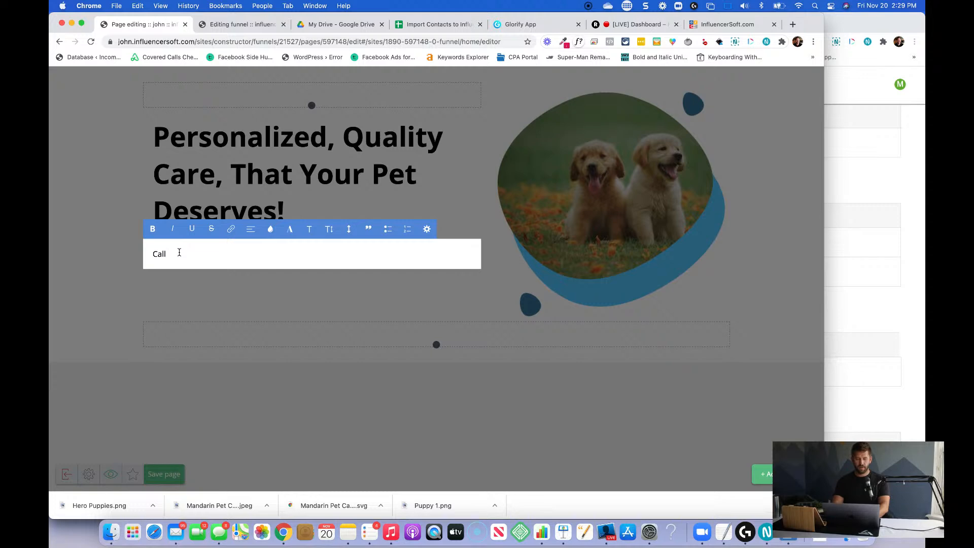
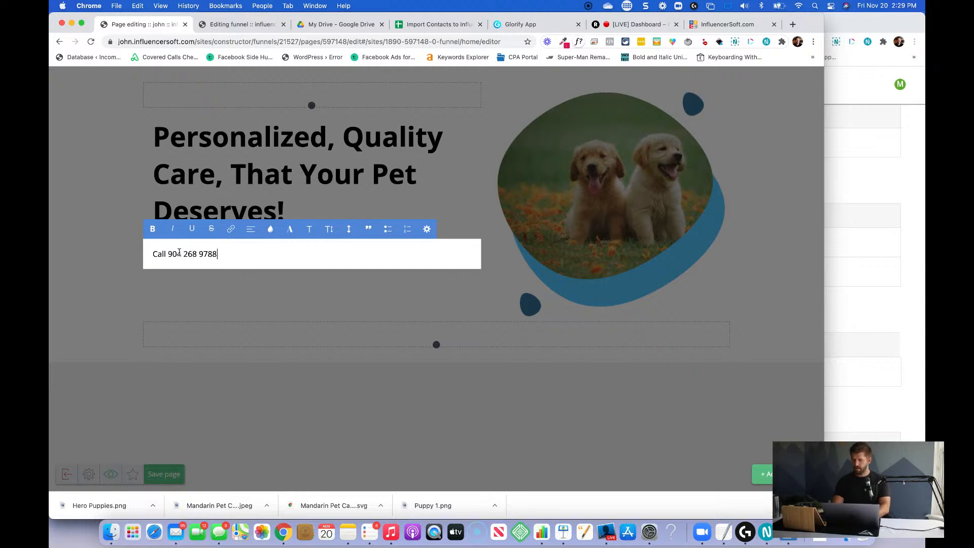
pyautogui.write(' for your free tour')
pyautogui.press('Return')
pyautogui.write('We want to')
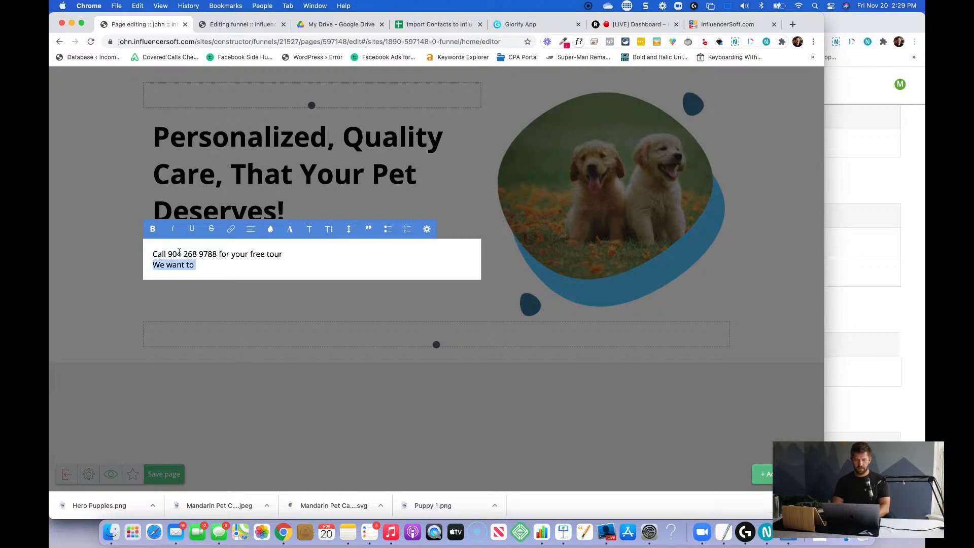
pyautogui.press('BackSpace')
pyautogui.press('BackSpace')
pyautogui.press('BackSpace')
pyautogui.press('BackSpace')
pyautogui.press('BackSpace')
pyautogui.press('BackSpace')
pyautogui.press('BackSpace')
pyautogui.press('BackSpace')
pyautogui.press('BackSpace')
pyautogui.press('BackSpace')
pyautogui.press('BackSpace')
pyautogui.press('BackSpace')
# Format the free-tour call line as Heading 4 and make it bold.
pyautogui.tripleClick(179, 252)
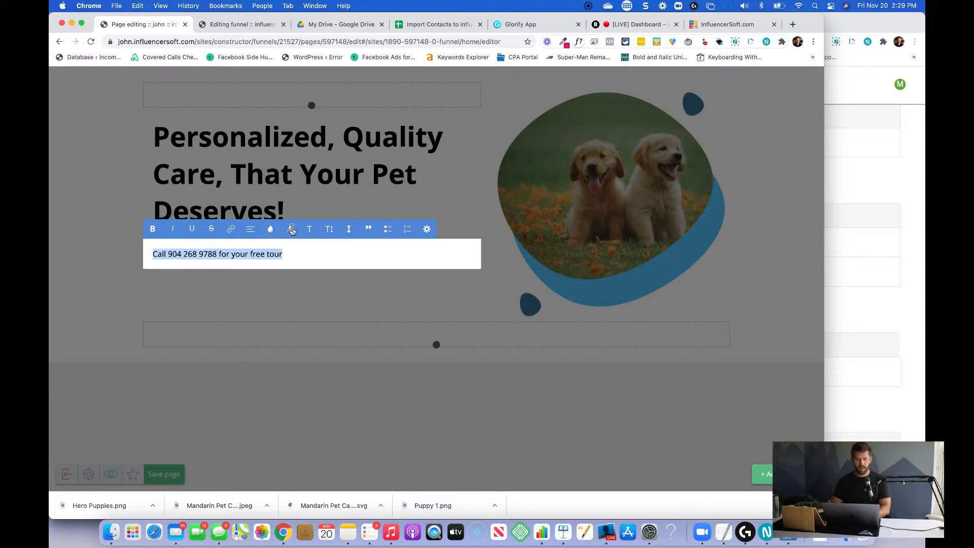
pyautogui.click(308, 229)
pyautogui.scroll(3, 327, 288)
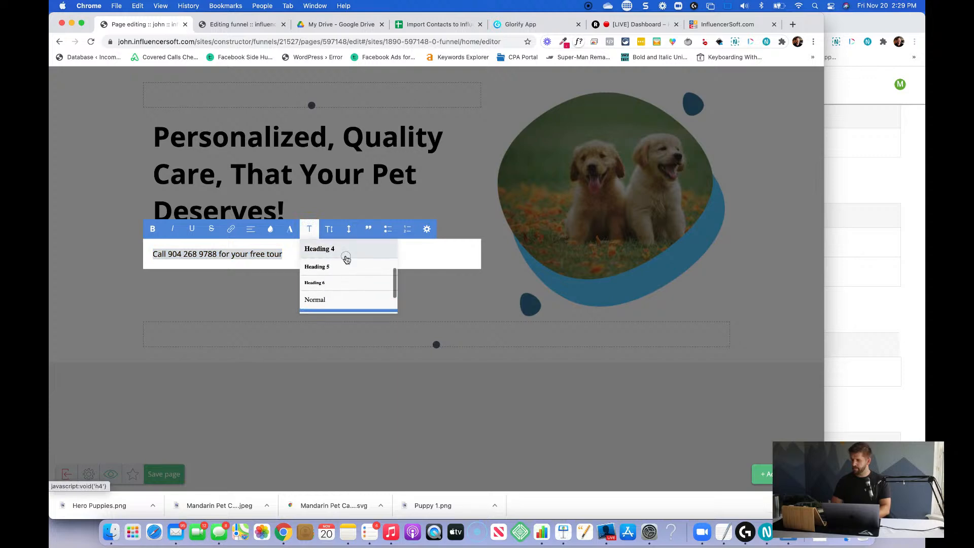
pyautogui.click(344, 257)
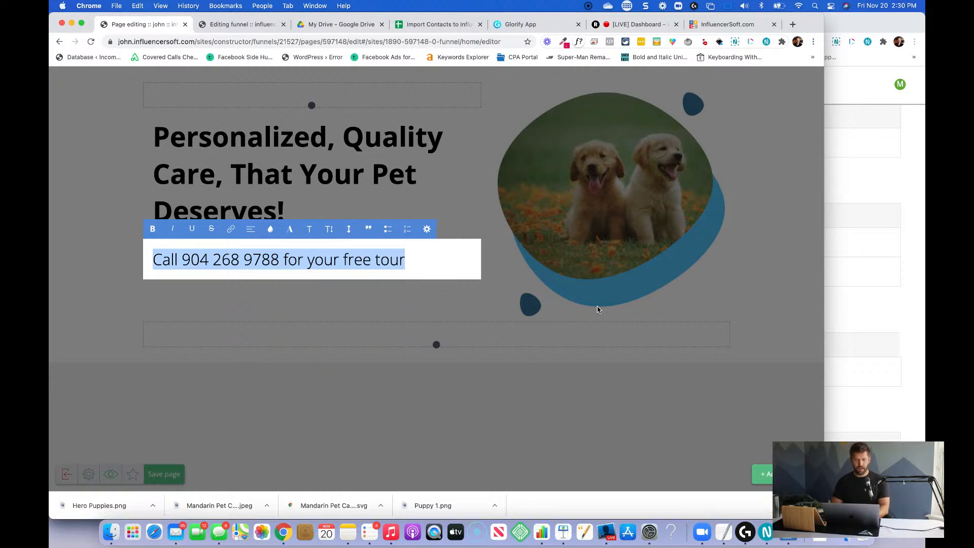
pyautogui.press('super+b')
pyautogui.click(448, 272)
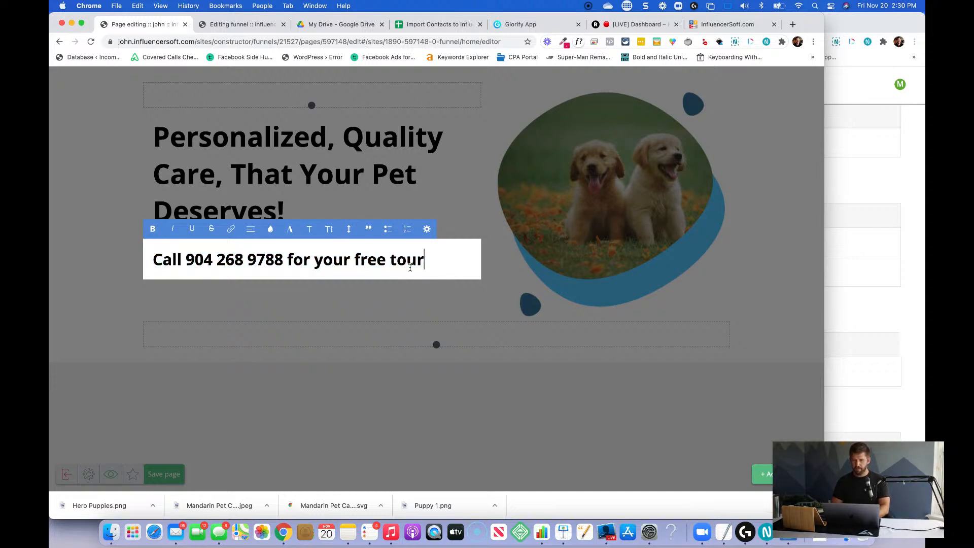
pyautogui.click(619, 376)
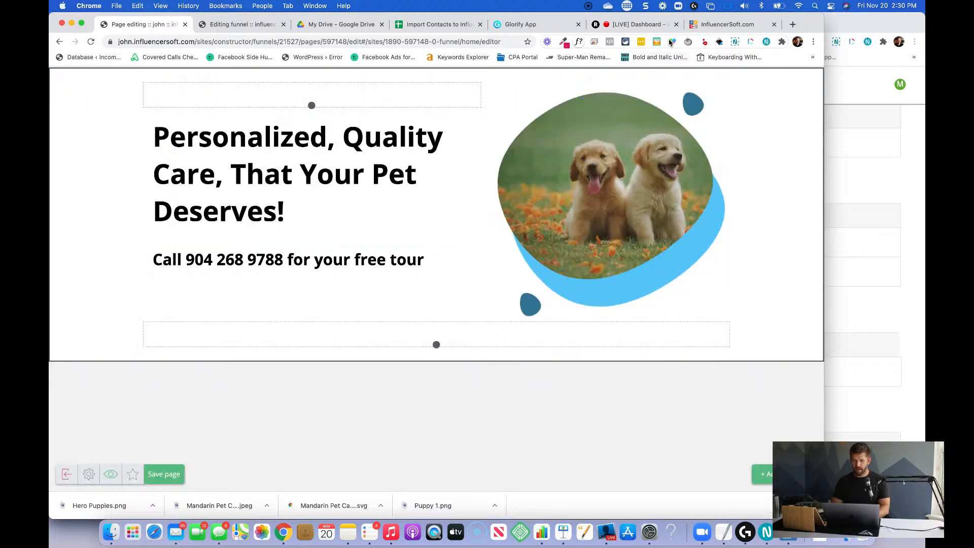
# Sample the light blue #5AC6F9 from the shape behind the puppies with the colour picker extension.
pyautogui.click(565, 43)
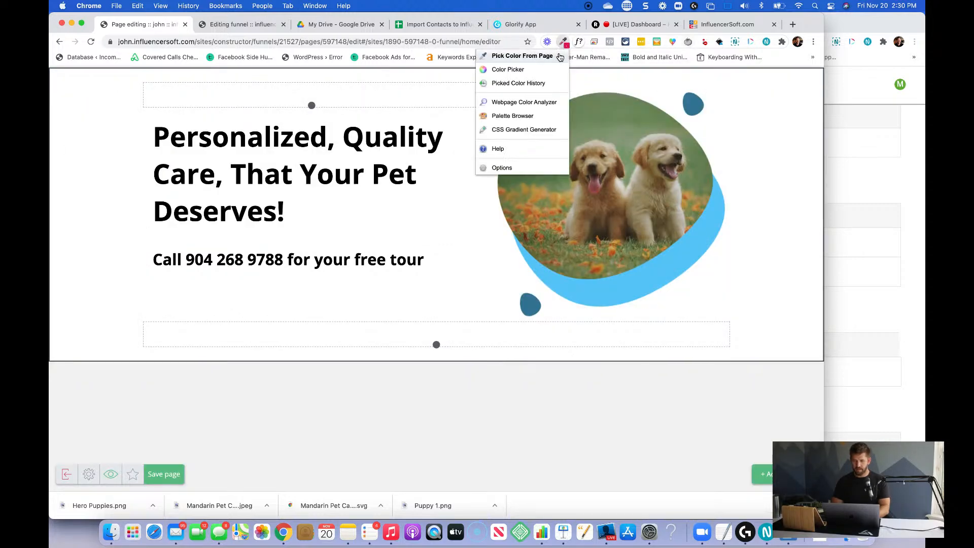
pyautogui.click(559, 54)
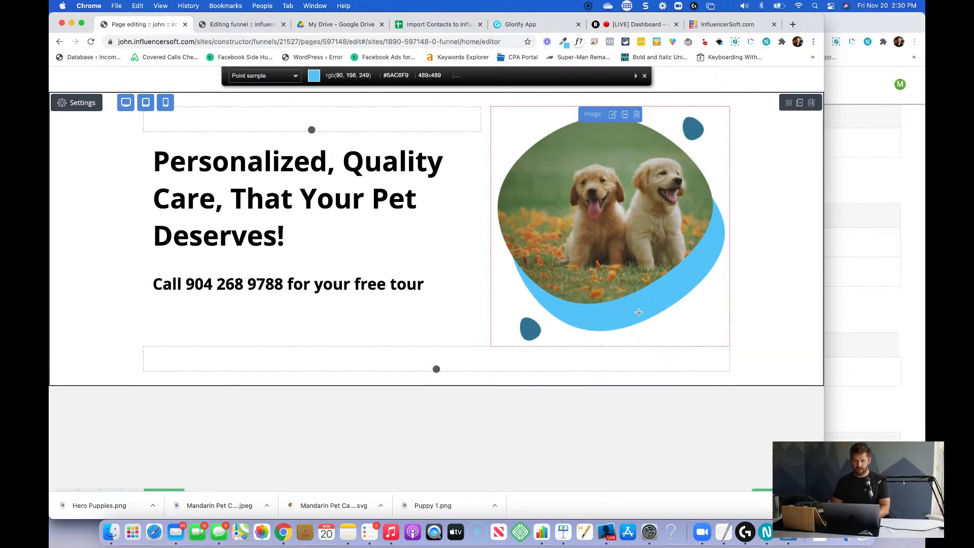
pyautogui.click(314, 279)
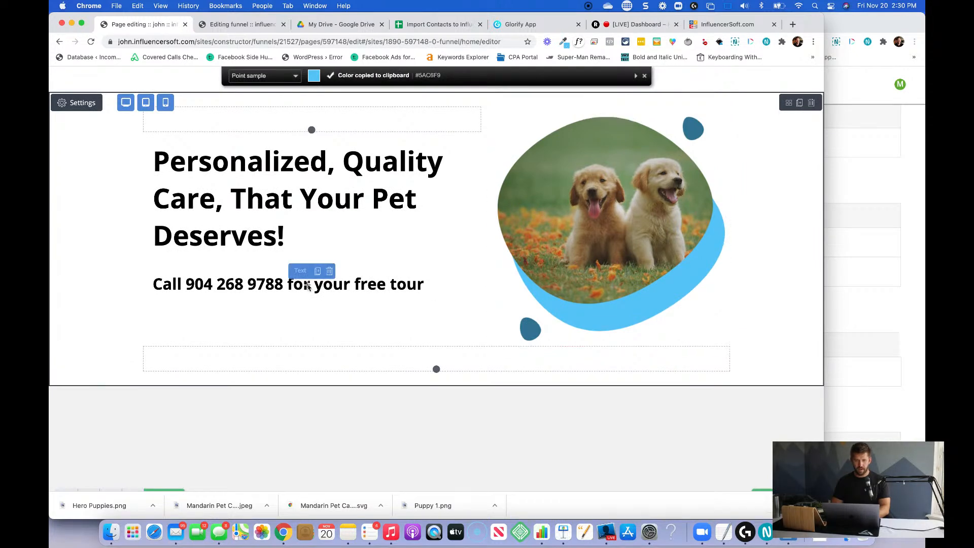
# Set the text colour of the free-tour call line to the sampled #5AC6F9.
pyautogui.click(298, 287)
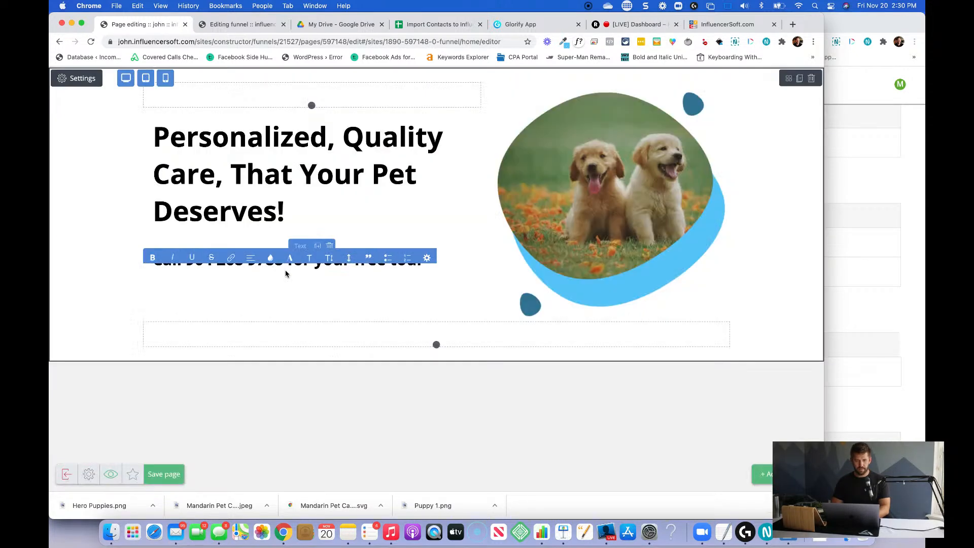
pyautogui.tripleClick(265, 261)
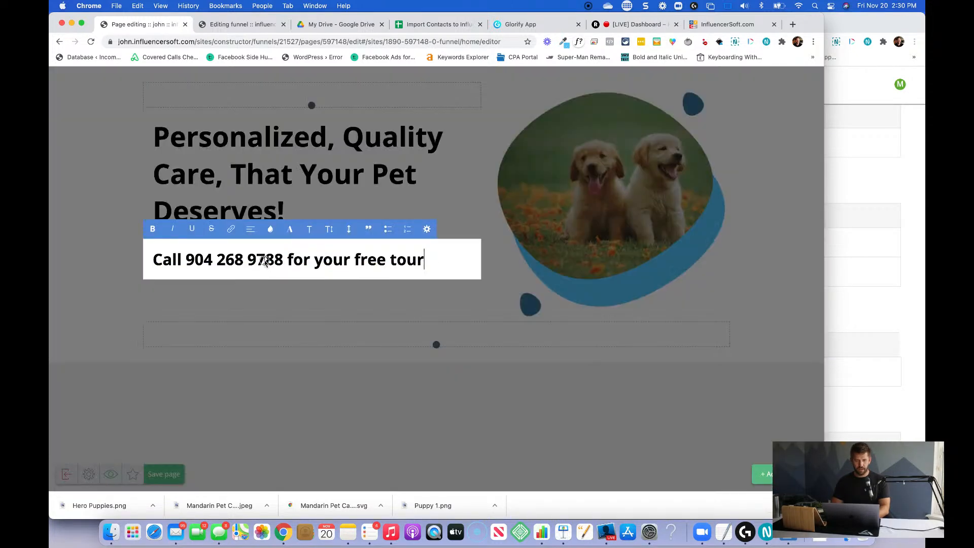
pyautogui.click(270, 228)
pyautogui.click(293, 260)
pyautogui.write('#5AC6F9')
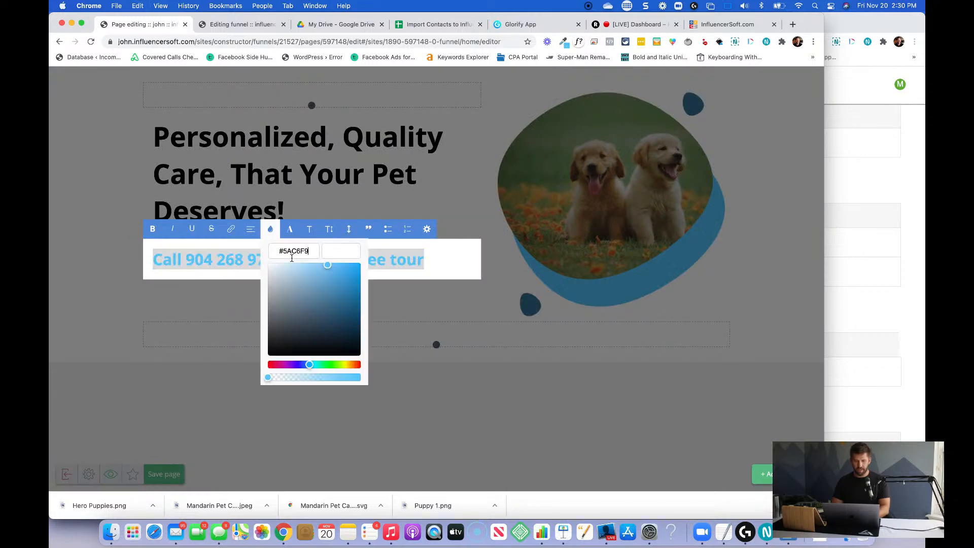
pyautogui.click(331, 252)
pyautogui.click(488, 257)
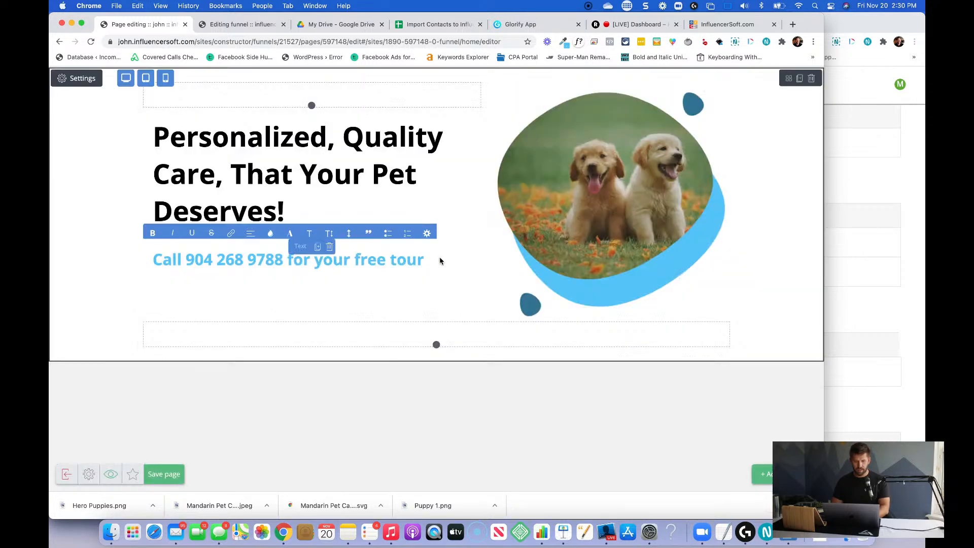
# Add a line below the free-tour call text reading "Schedule a hassle-free tour of our 10+ acre Pet Paradise.".
pyautogui.click(440, 261)
pyautogui.click(439, 258)
pyautogui.press('Return')
pyautogui.press('BackSpace')
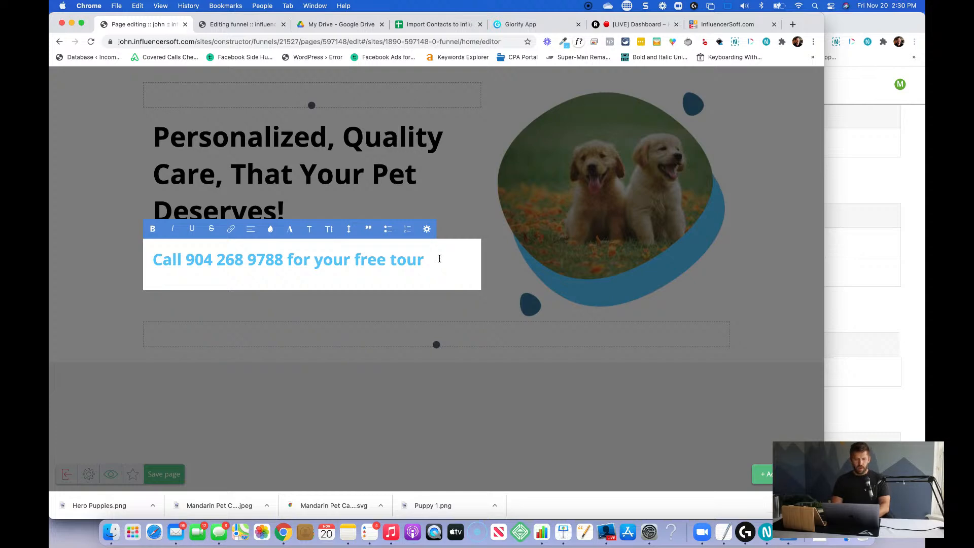
pyautogui.write('Schedule a hassle-fre')
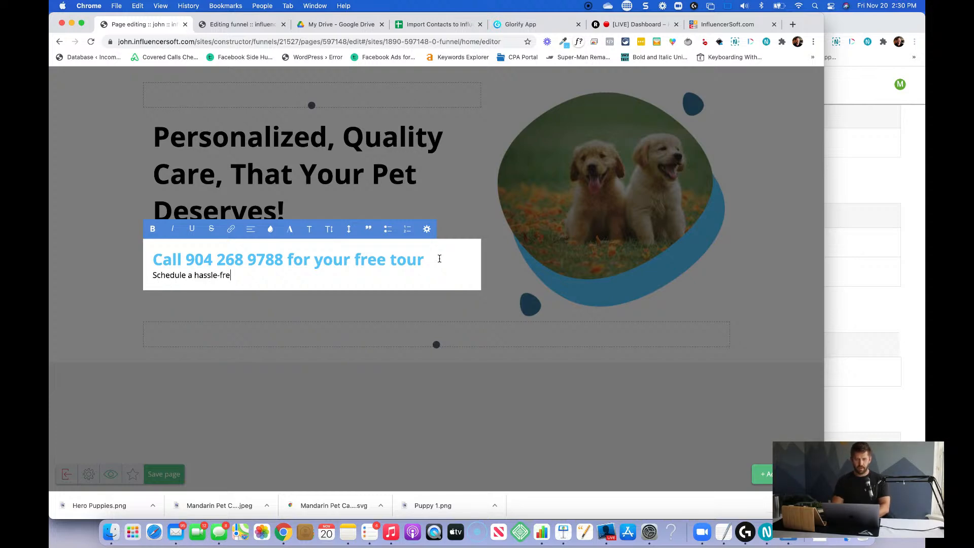
pyautogui.write('e tour of o')
pyautogui.write('ur 10+ acre ')
pyautogui.write('Pet Paradie')
pyautogui.write('e. You ar')
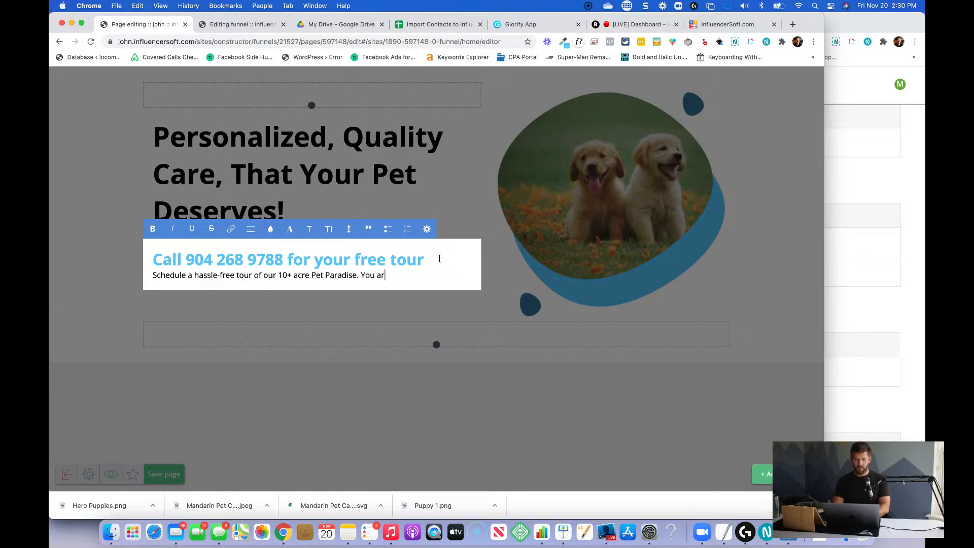
pyautogui.write('e going to fall in lov')
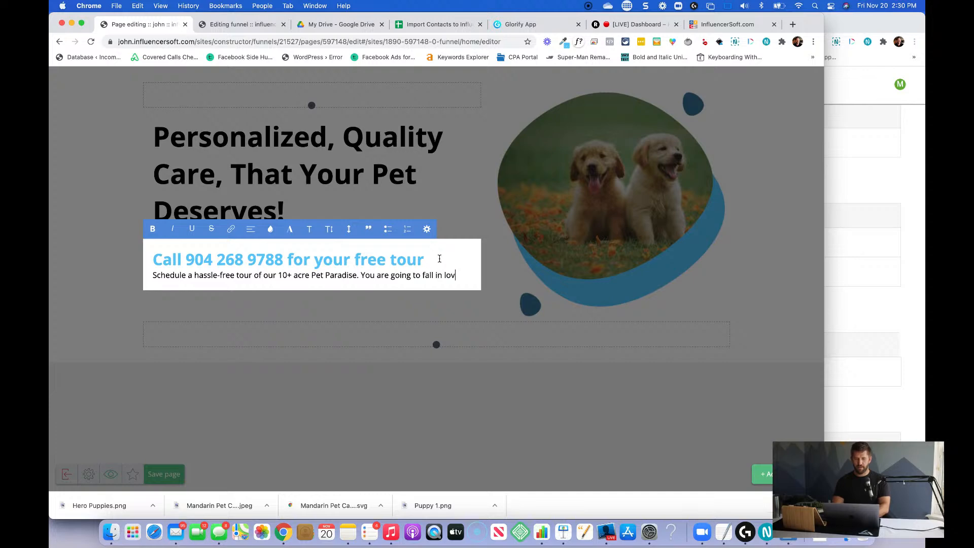
pyautogui.write('e with our passion, our property, and our')
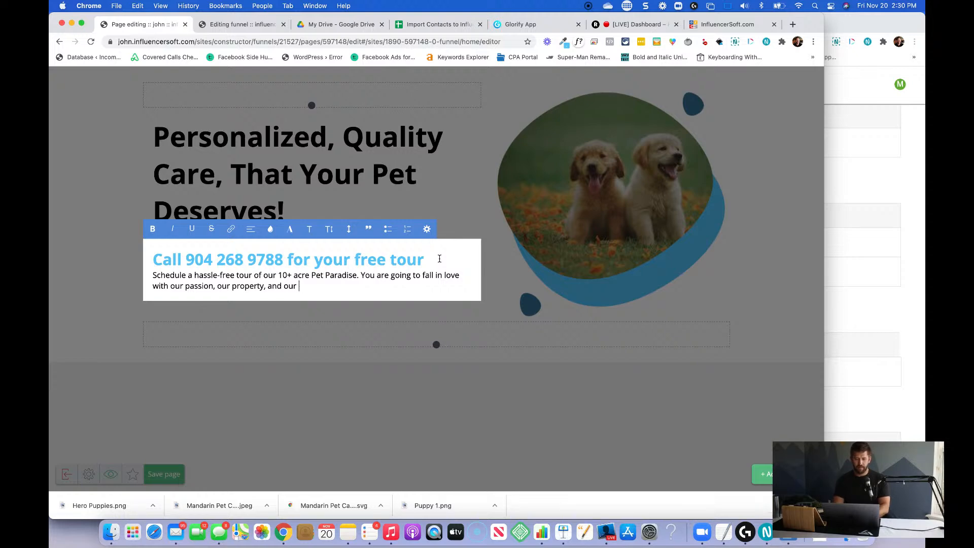
# Continue the paragraph with "You are going to fall in love with our passion, our property, and our pet expertise!".
pyautogui.write('pet expertise!')
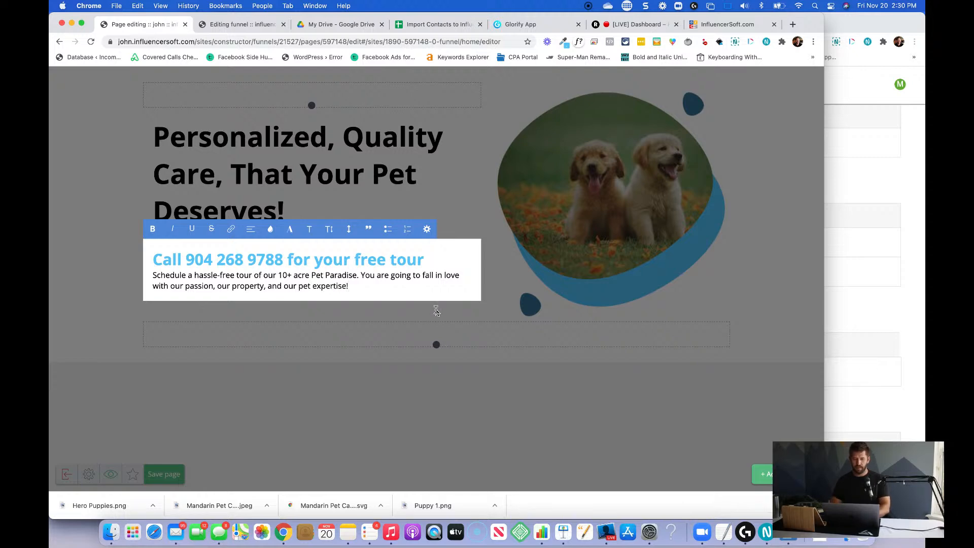
pyautogui.click(437, 310)
# Add a Button widget below the tour paragraph and set its size to Medium.
pyautogui.click(762, 474)
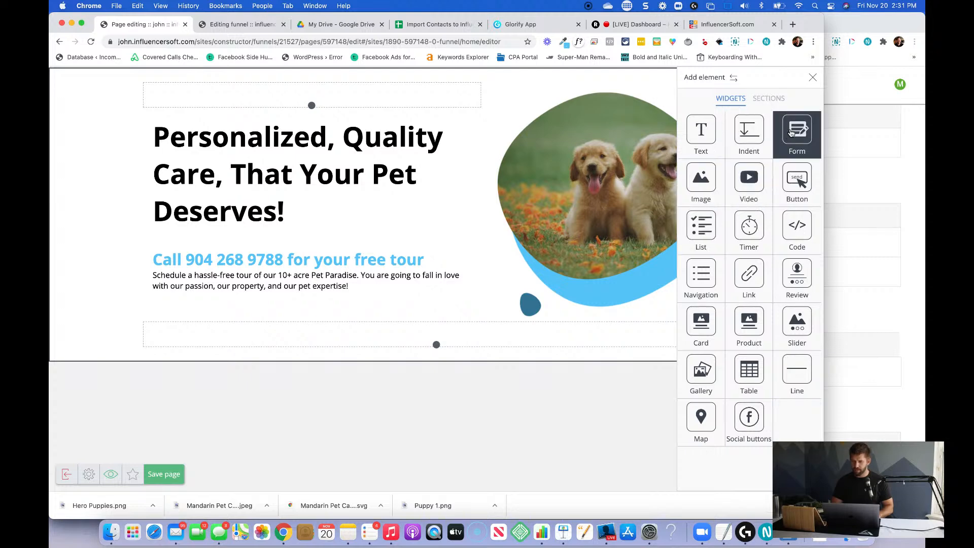
pyautogui.moveTo(797, 178); pyautogui.dragTo(315, 279)
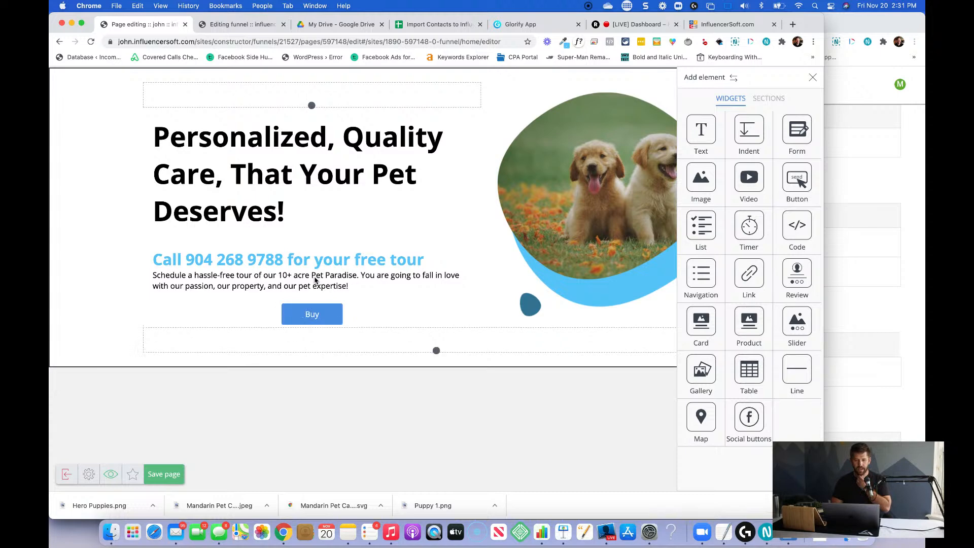
pyautogui.click(304, 316)
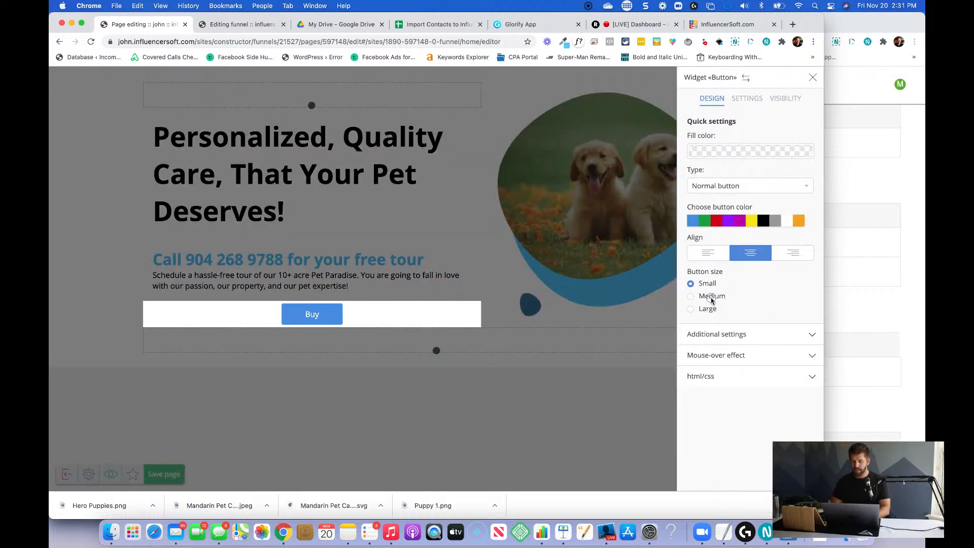
pyautogui.click(711, 298)
pyautogui.click(733, 152)
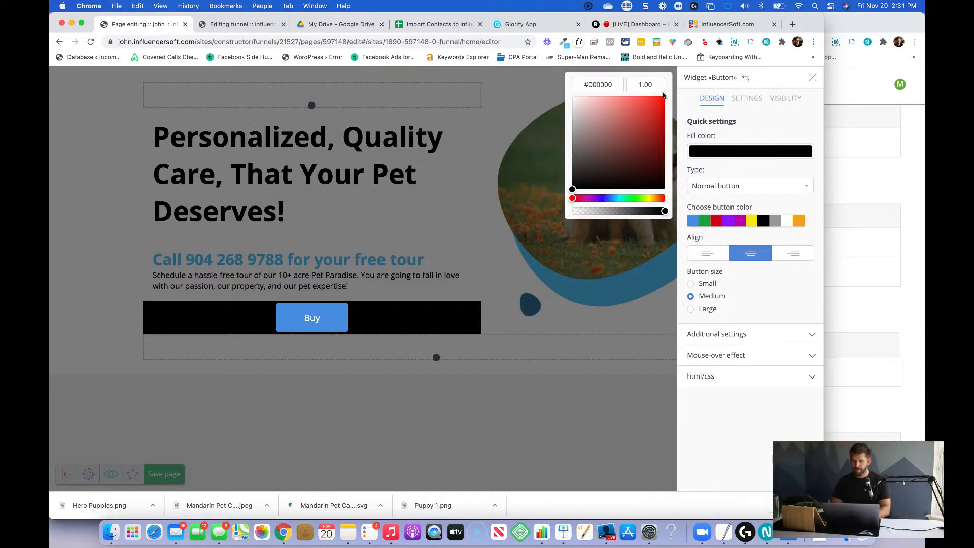
pyautogui.doubleClick(645, 85)
pyautogui.write('0')
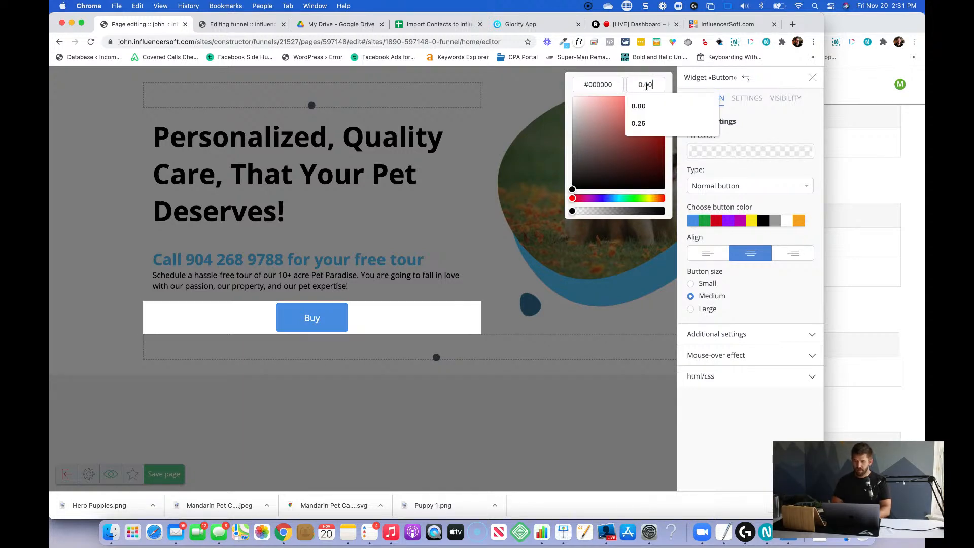
pyautogui.click(759, 128)
pyautogui.click(747, 98)
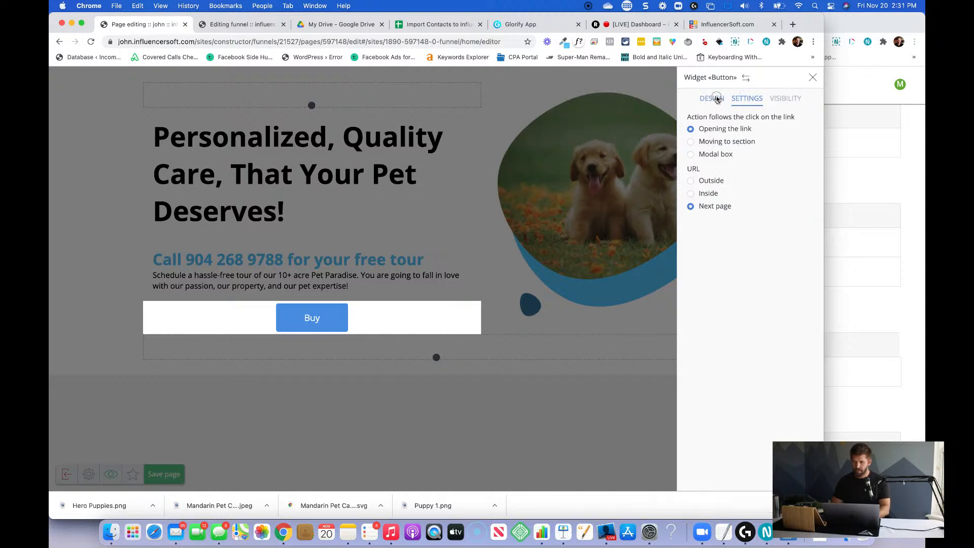
# Set the button's own colour to the copied light blue #5ac6f9 in its additional design settings.
pyautogui.click(713, 98)
pyautogui.click(715, 334)
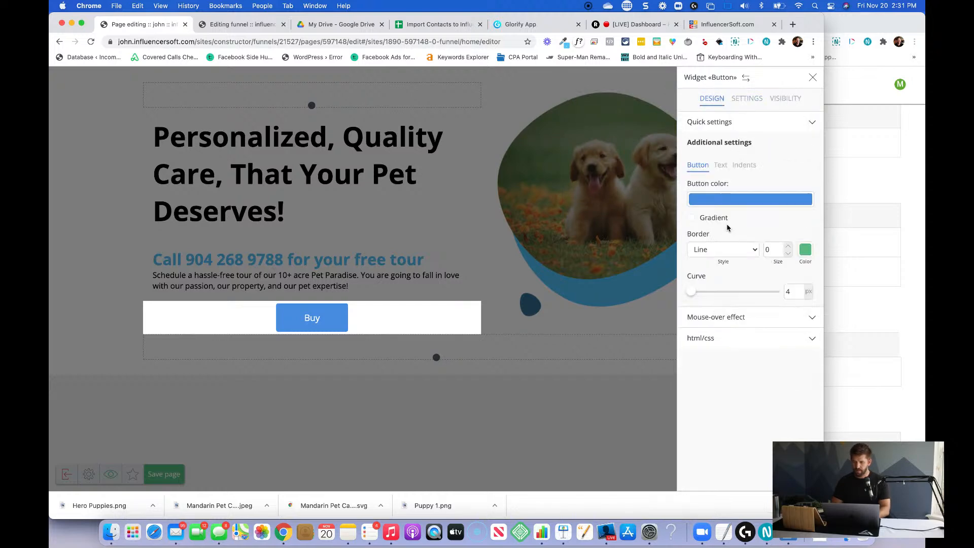
pyautogui.click(729, 200)
pyautogui.tripleClick(612, 89)
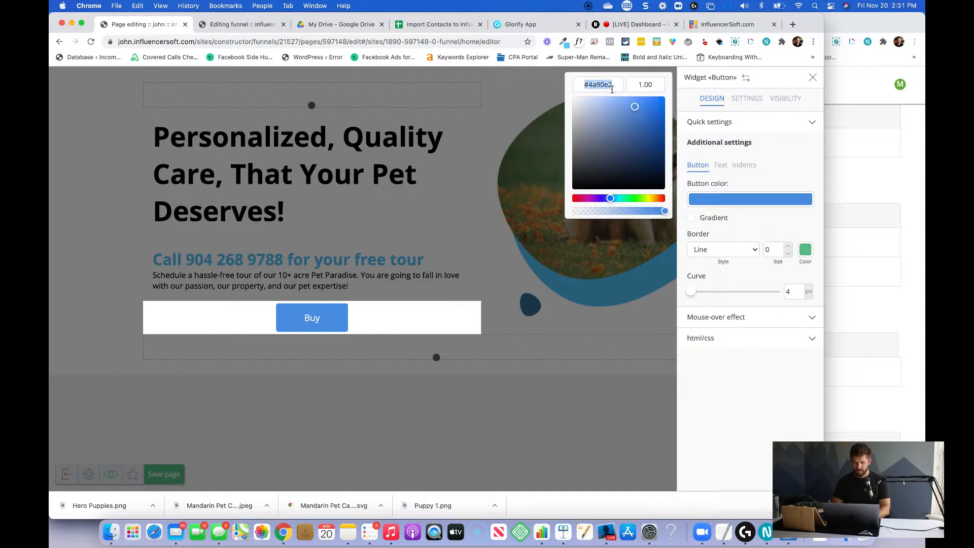
pyautogui.write('#5ac6f9')
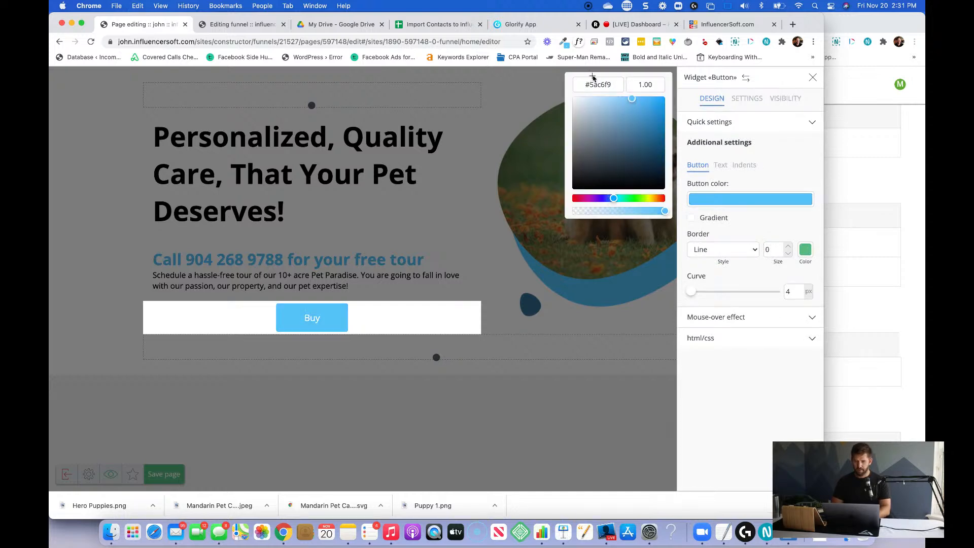
pyautogui.press('Return')
# Change the button's label to "Contact Us" and align the button left.
pyautogui.doubleClick(312, 320)
pyautogui.write('Contact Us')
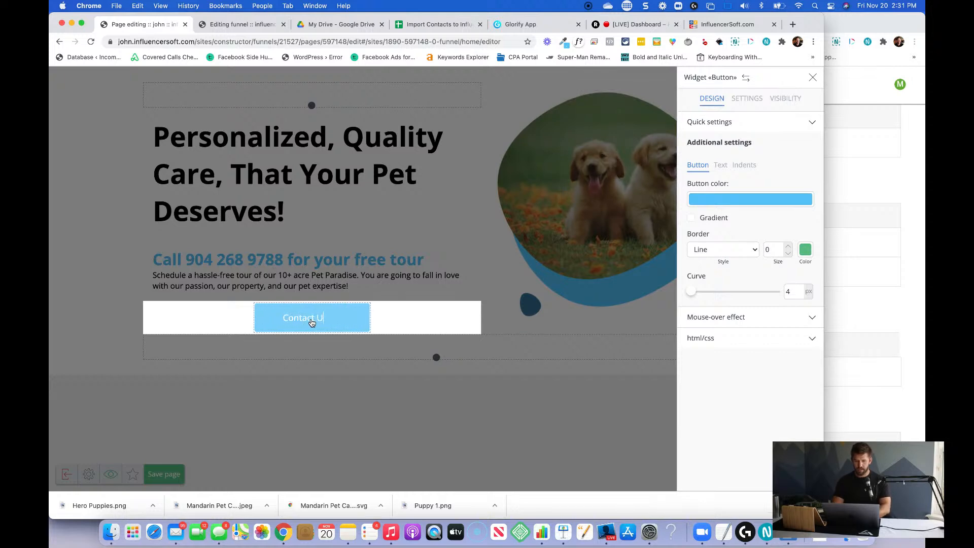
pyautogui.click(667, 287)
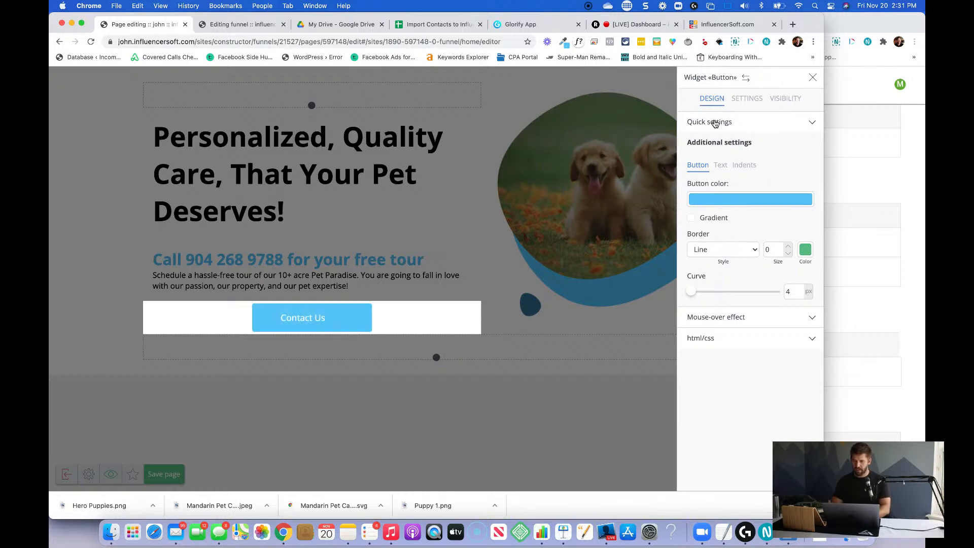
pyautogui.click(716, 124)
pyautogui.click(708, 252)
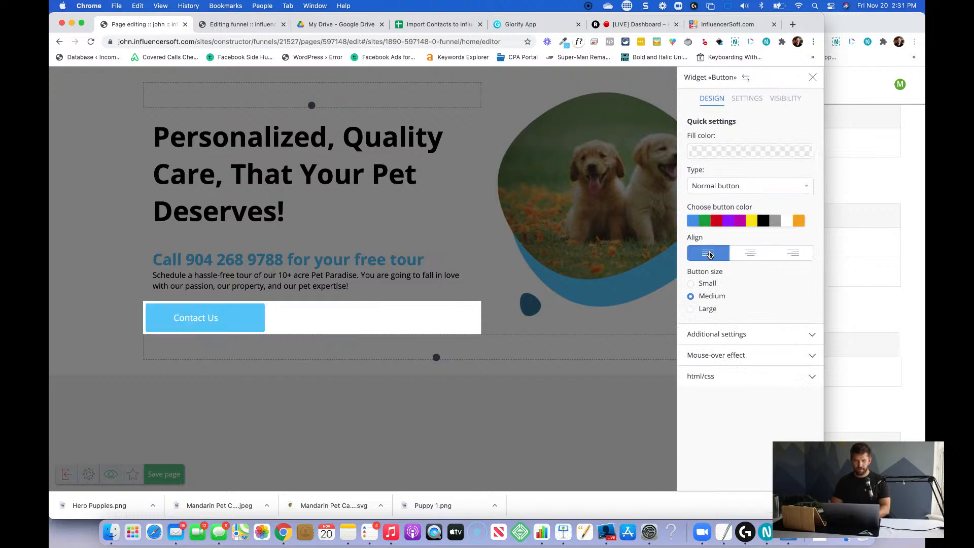
pyautogui.click(469, 265)
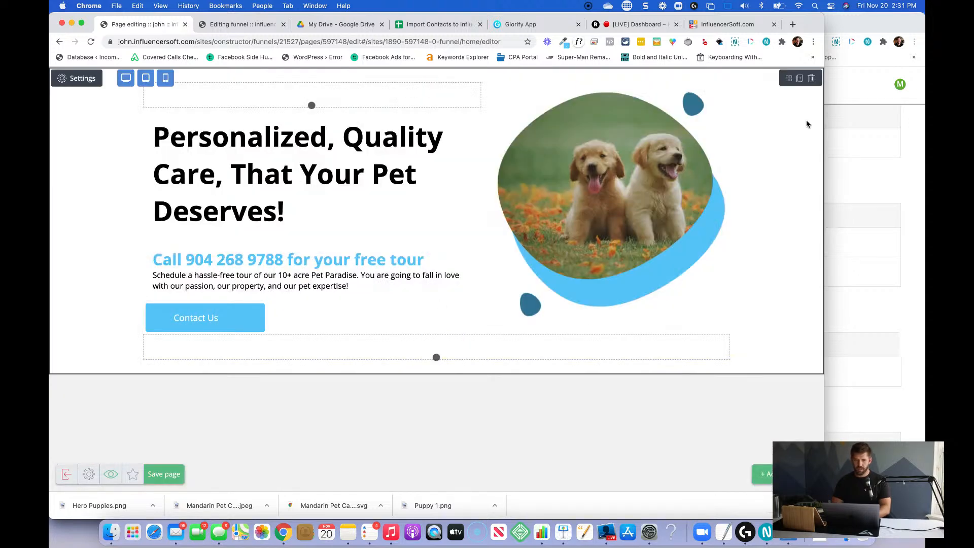
# Set the hero section's upper and lower inside indents to 100 and delete the Indent widget beneath the Contact Us button.
pyautogui.click(82, 81)
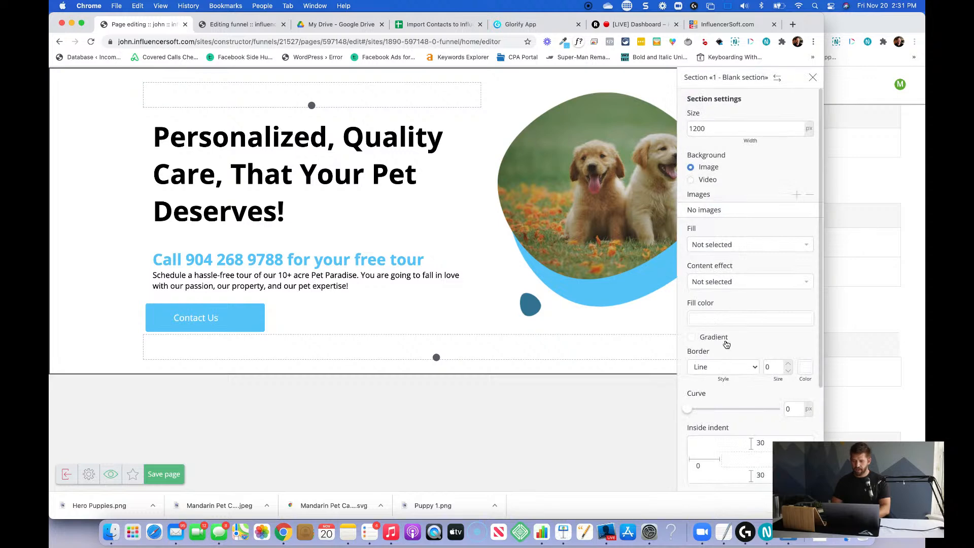
pyautogui.doubleClick(763, 442)
pyautogui.write('100')
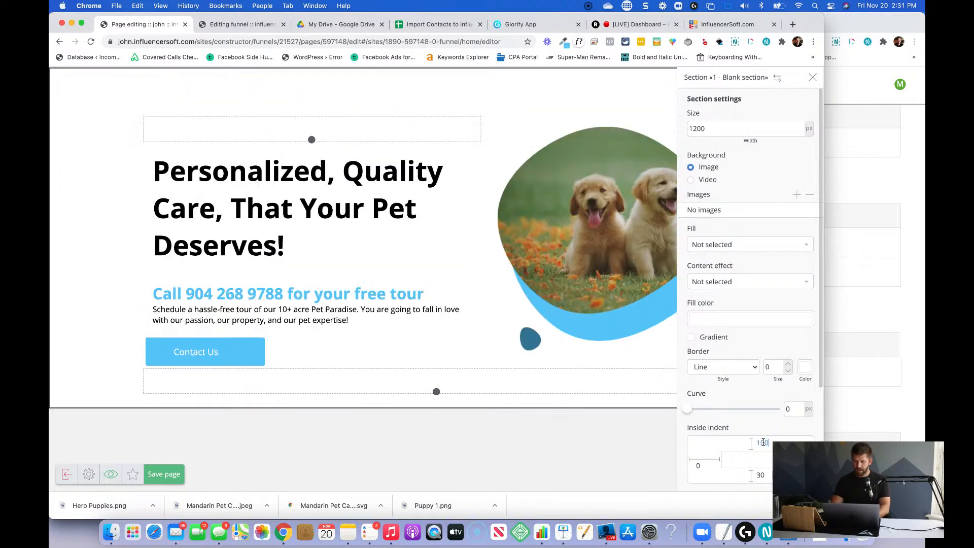
pyautogui.press('Tab')
pyautogui.write('100')
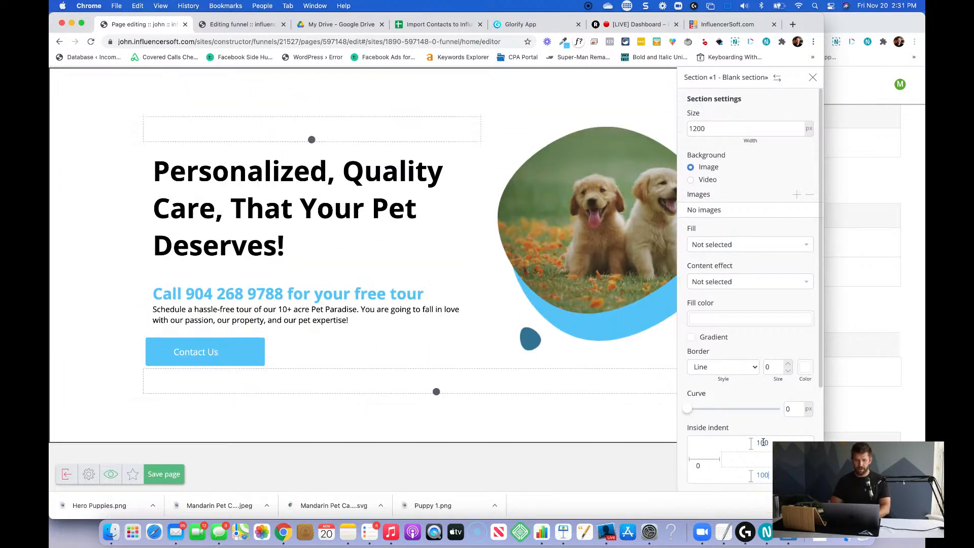
pyautogui.click(495, 426)
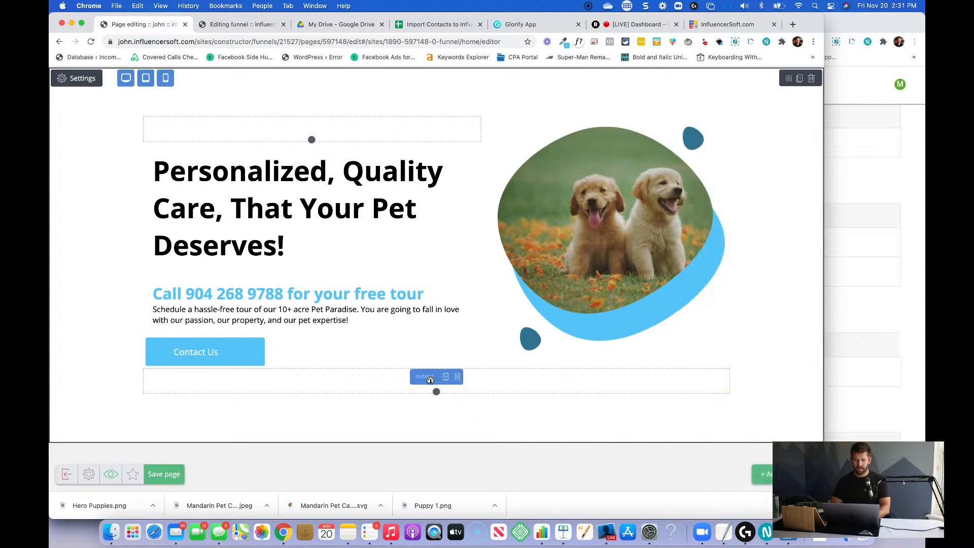
pyautogui.click(455, 379)
pyautogui.click(409, 201)
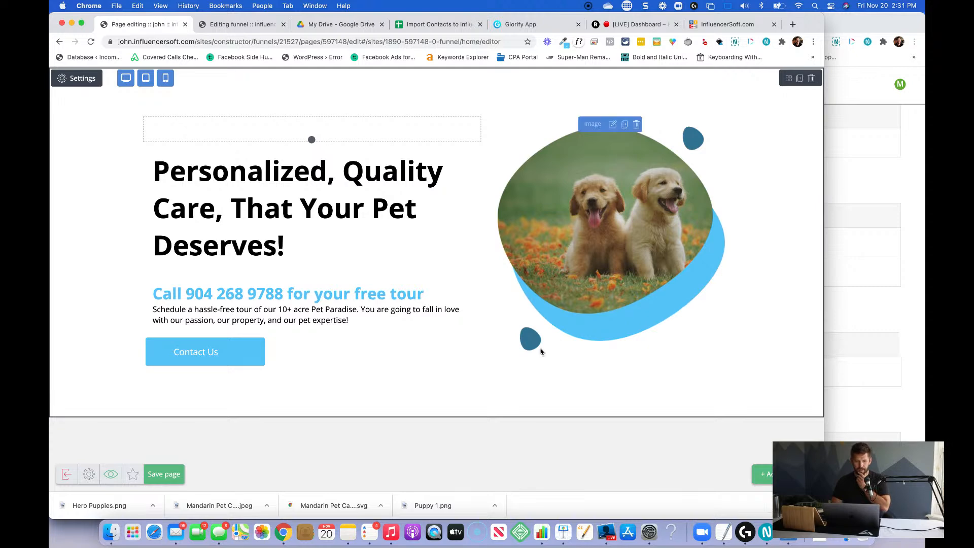
pyautogui.moveTo(165, 341)
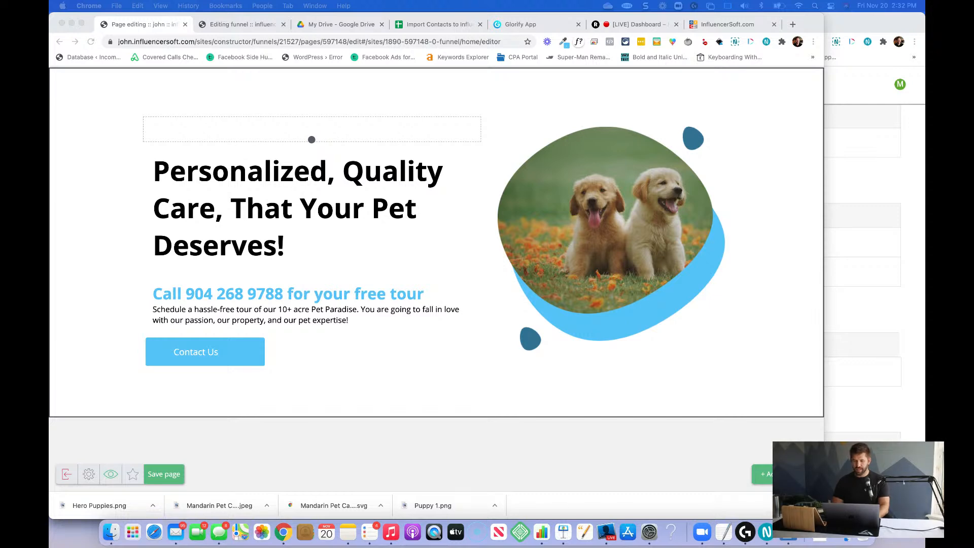
pyautogui.click(597, 378)
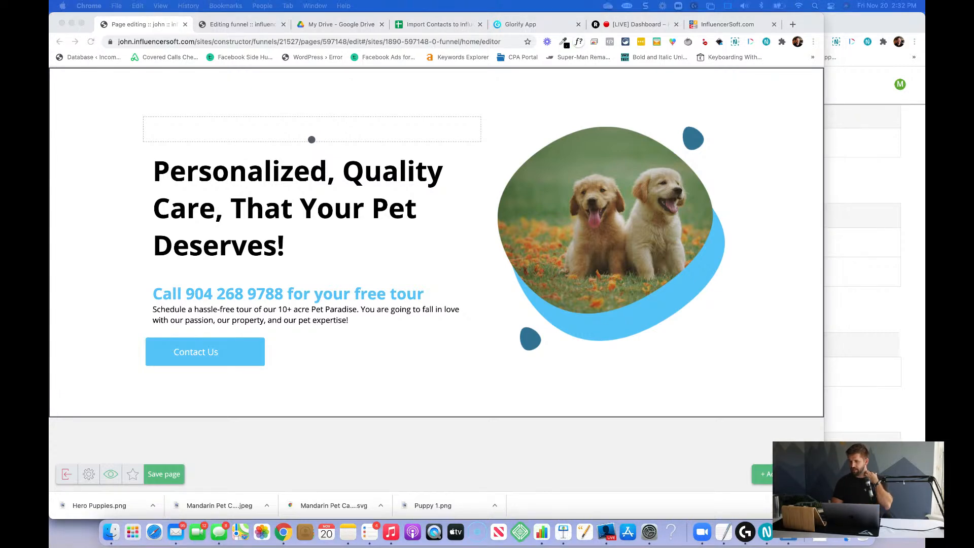
pyautogui.scroll(-1, 422, 369)
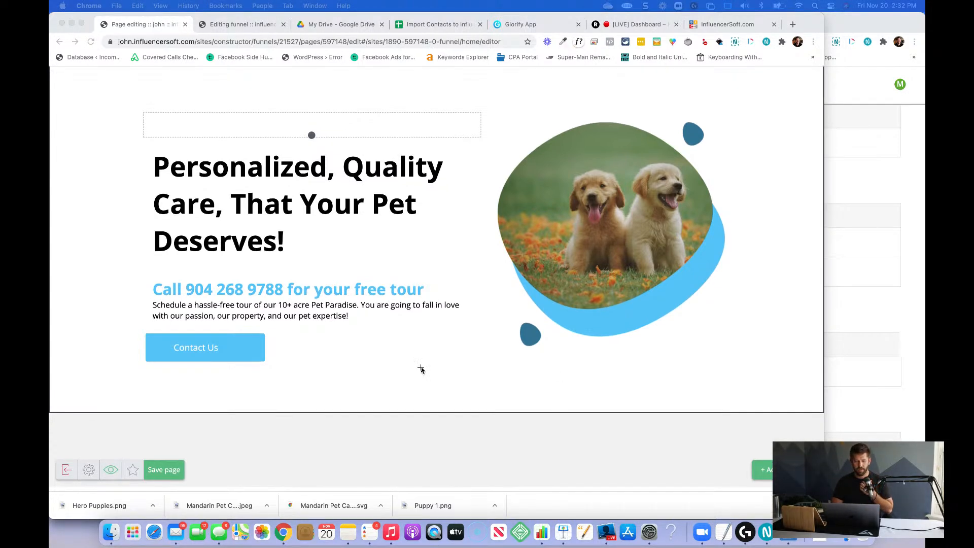
# Save the page and add a Blank section from the Content sections below the hero section.
pyautogui.click(183, 472)
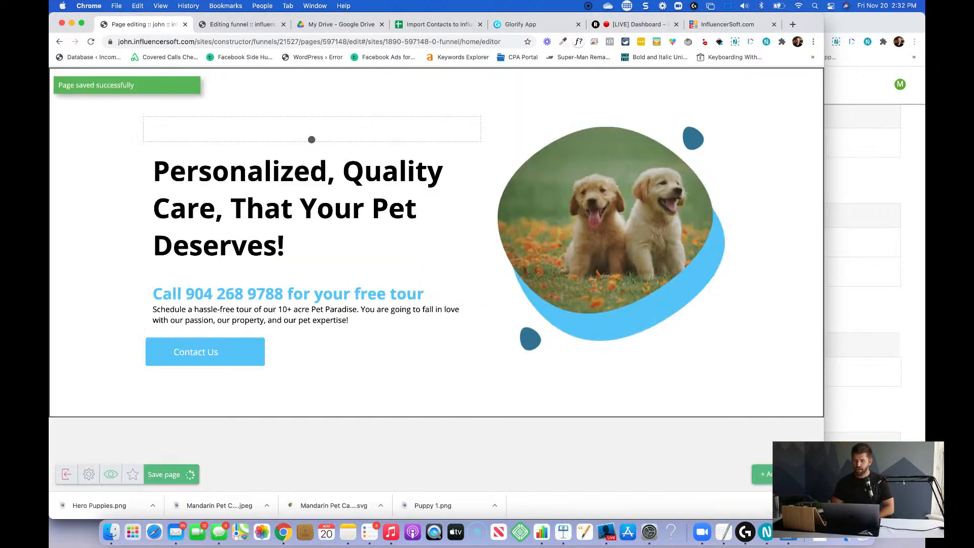
pyautogui.click(767, 474)
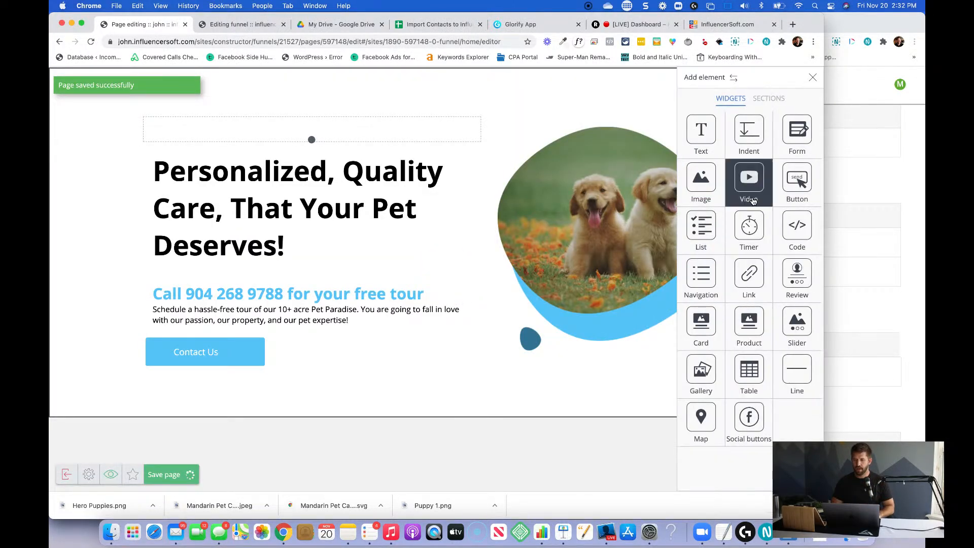
pyautogui.click(769, 99)
pyautogui.moveTo(751, 187); pyautogui.dragTo(541, 325)
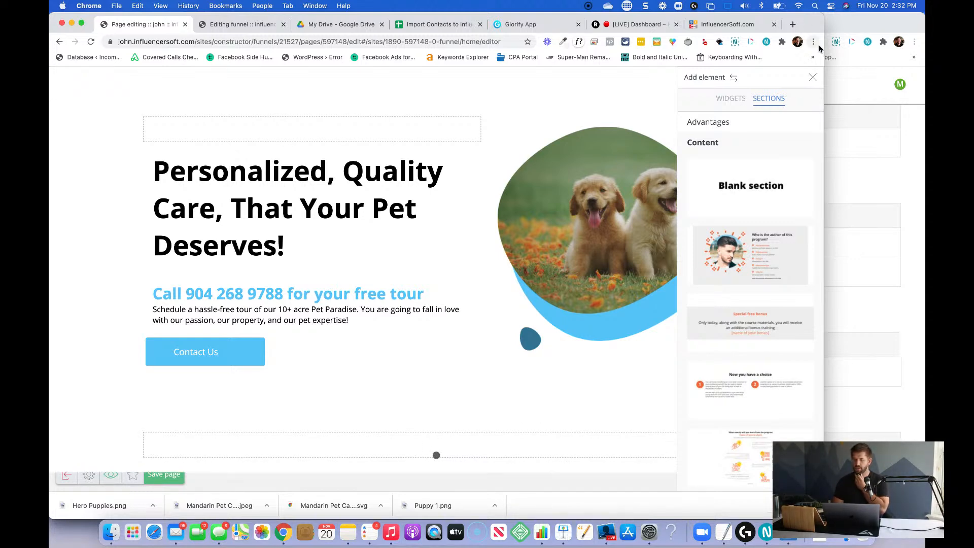
# Widen the browser window and set the new blank section's fill colour to #f7f7f8.
pyautogui.moveTo(824, 46); pyautogui.dragTo(925, 44)
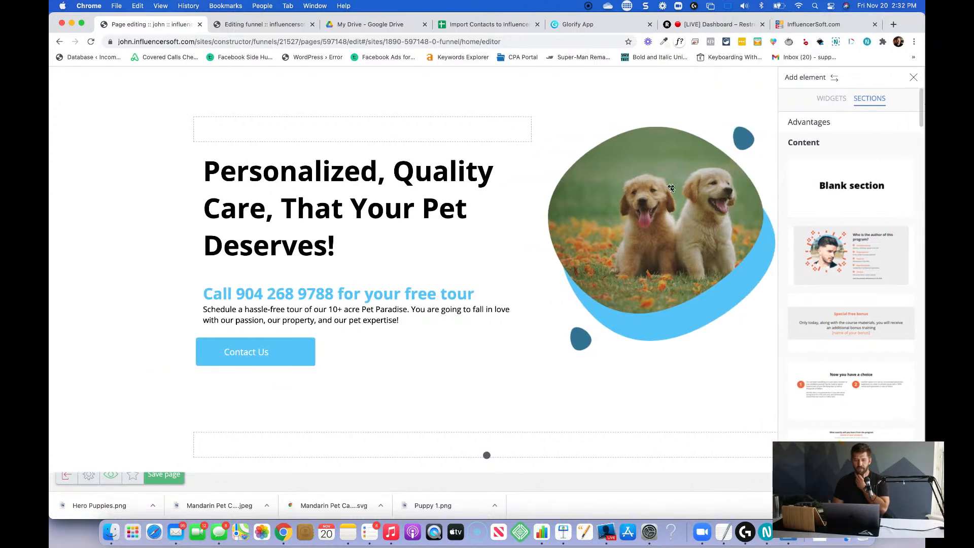
pyautogui.click(369, 432)
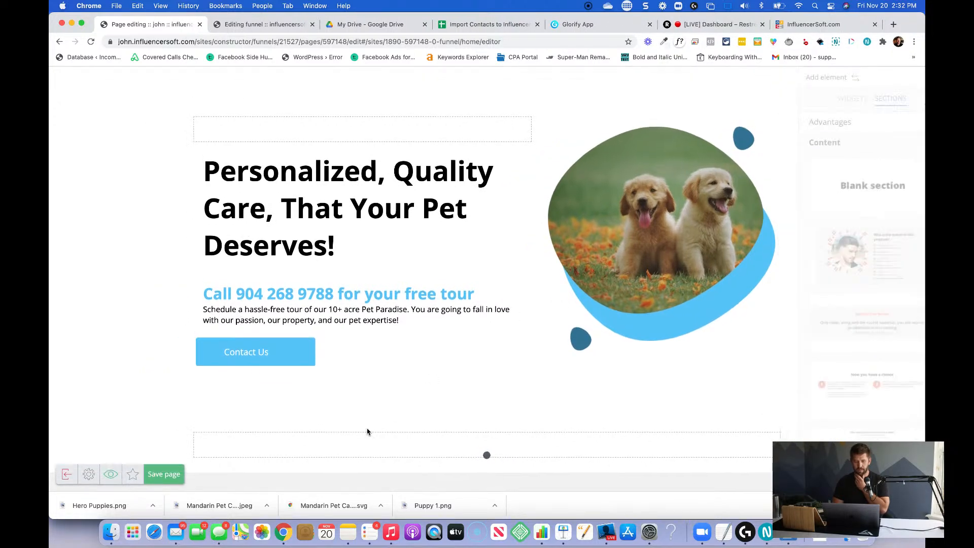
pyautogui.click(65, 429)
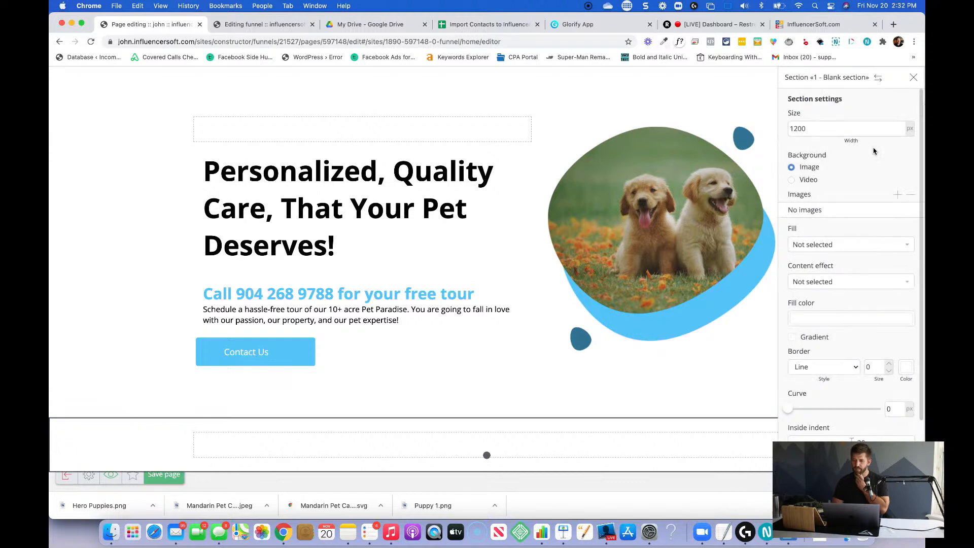
pyautogui.click(810, 323)
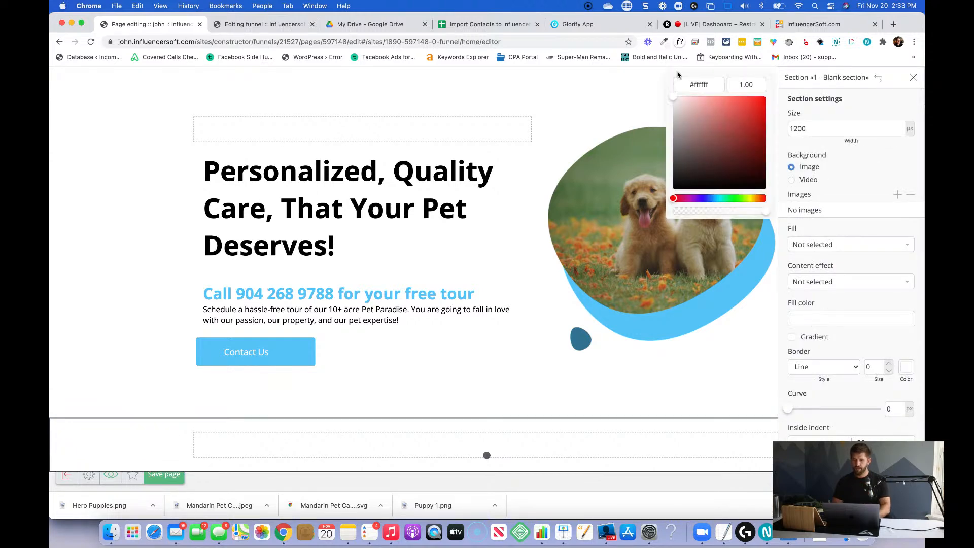
pyautogui.tripleClick(697, 85)
pyautogui.write('#f7f7f8')
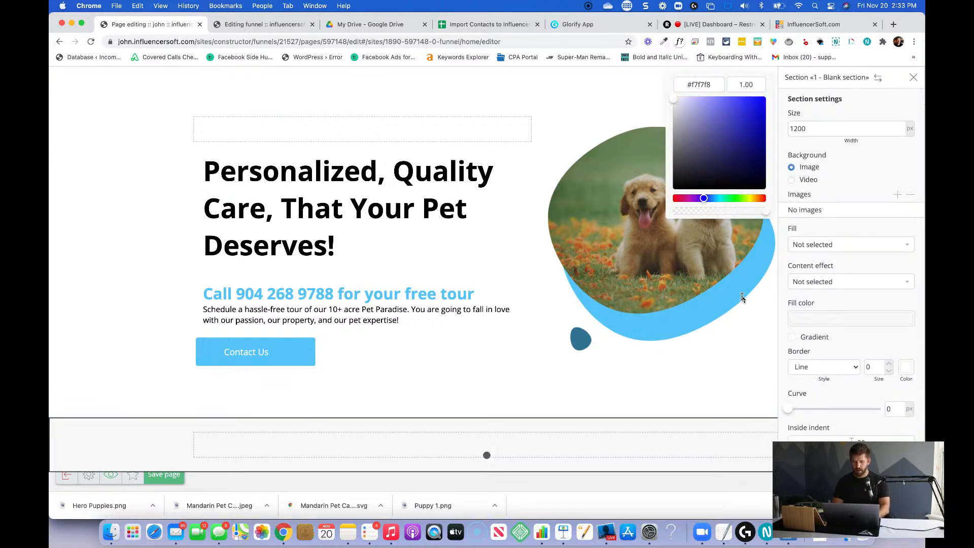
# Open TextEdit, add a "Light Gray:" line below the existing notes, and move the note window off the page editor.
pyautogui.press('F4')
pyautogui.write('text')
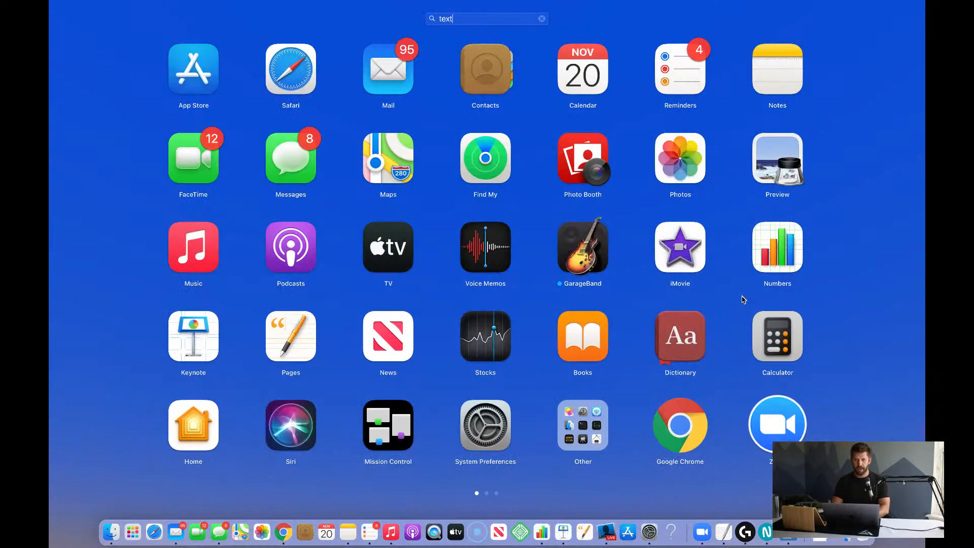
pyautogui.press('Return')
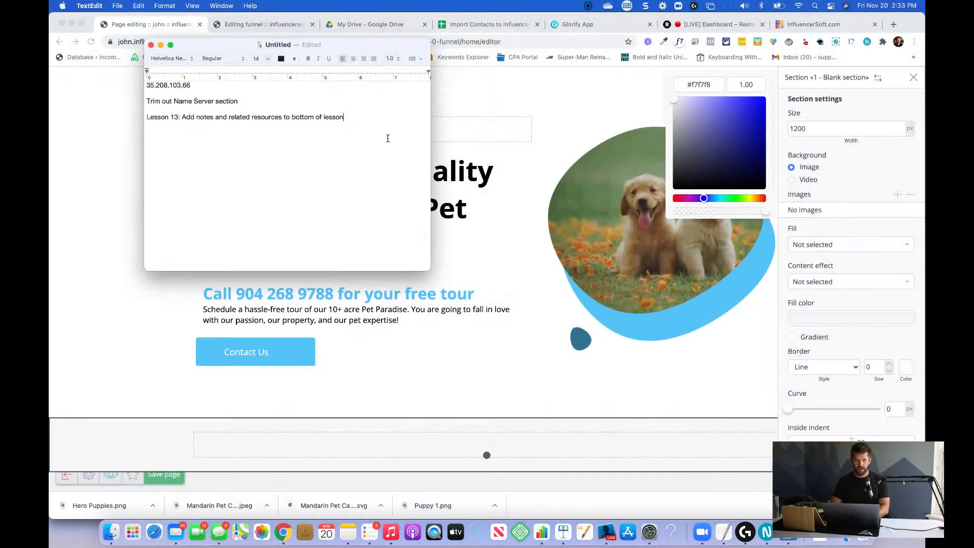
pyautogui.hotkey('shift', 'Up')
pyautogui.hotkey('shift', 'Up')
pyautogui.hotkey('shift', 'Up')
pyautogui.hotkey('shift', 'Up')
pyautogui.hotkey('shift', 'Up')
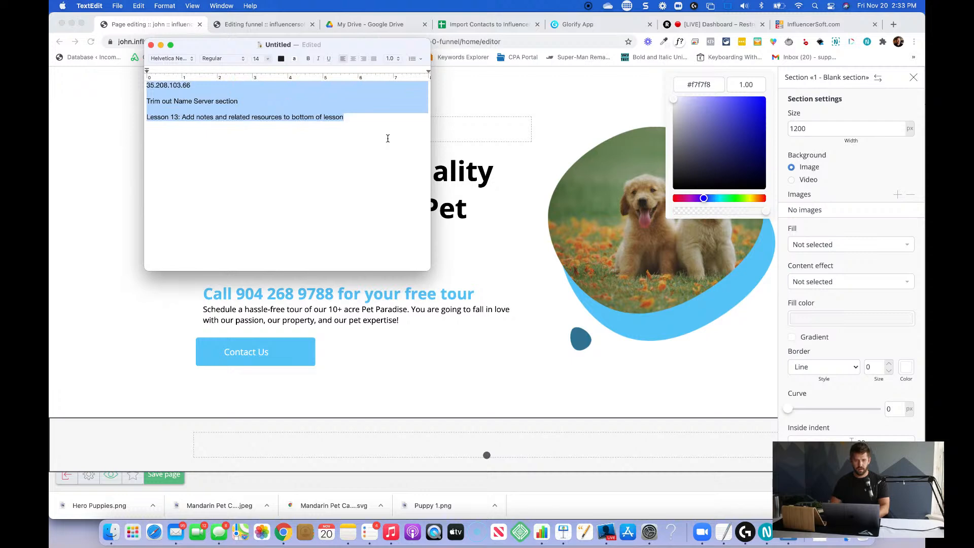
pyautogui.press('Down')
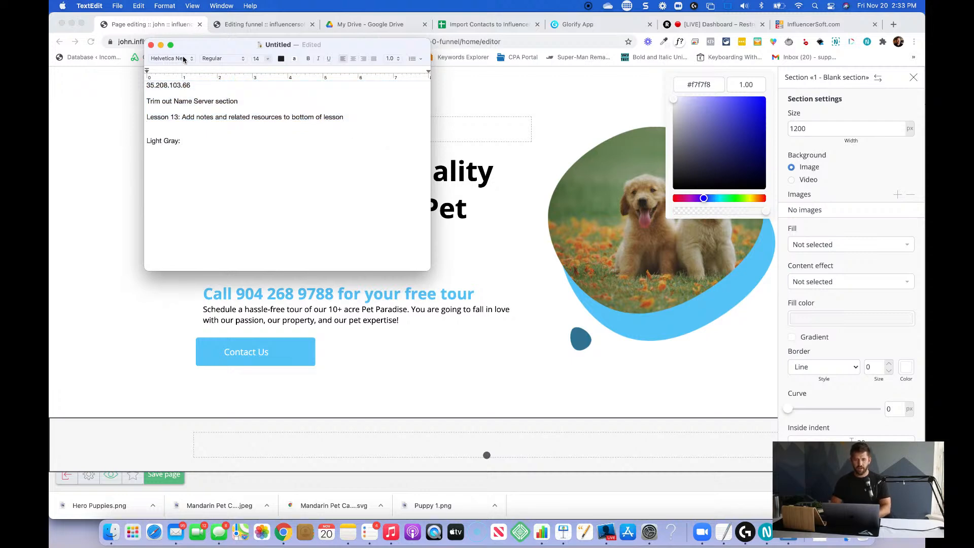
pyautogui.moveTo(192, 53); pyautogui.dragTo(852, 477)
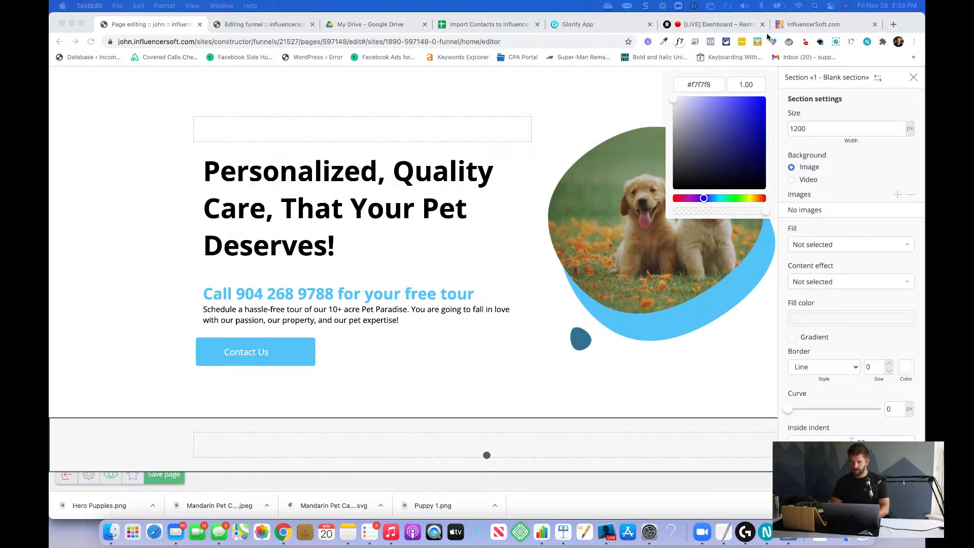
# Recall the light blue #5ac6f9 from the colour picker's history and copy its hex code.
pyautogui.click(665, 42)
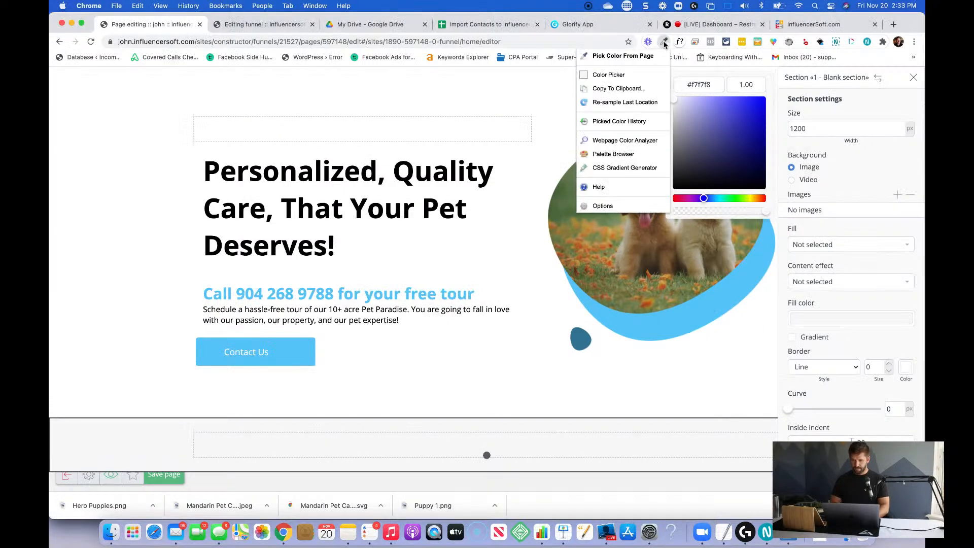
pyautogui.click(625, 122)
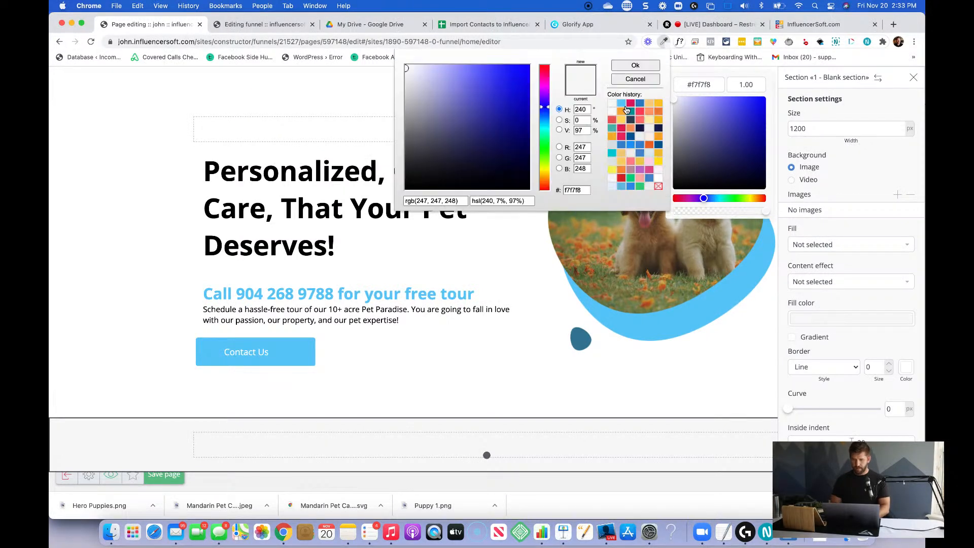
pyautogui.click(622, 104)
pyautogui.doubleClick(584, 191)
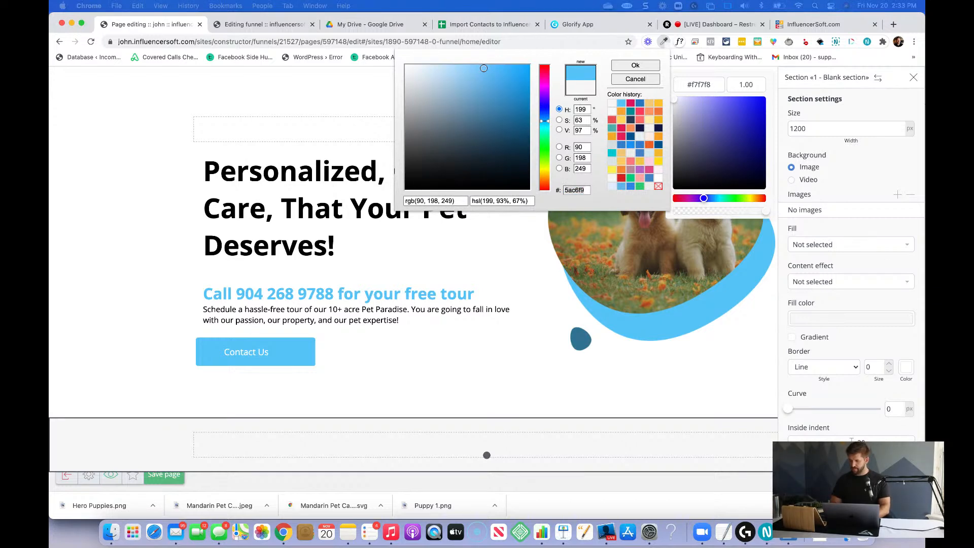
pyautogui.click(619, 378)
# Close the blank section's settings and add a Text widget above the Indent in that section.
pyautogui.click(460, 433)
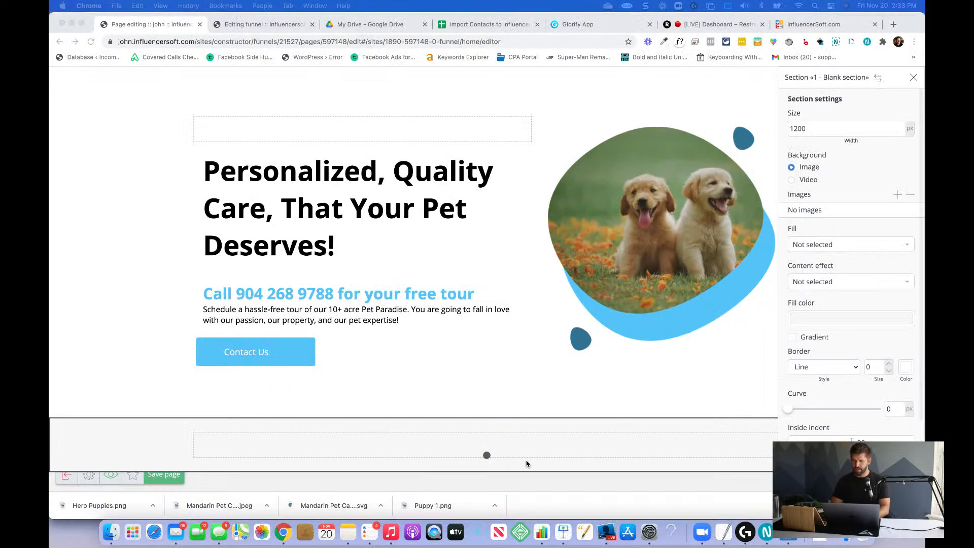
pyautogui.rightClick(492, 434)
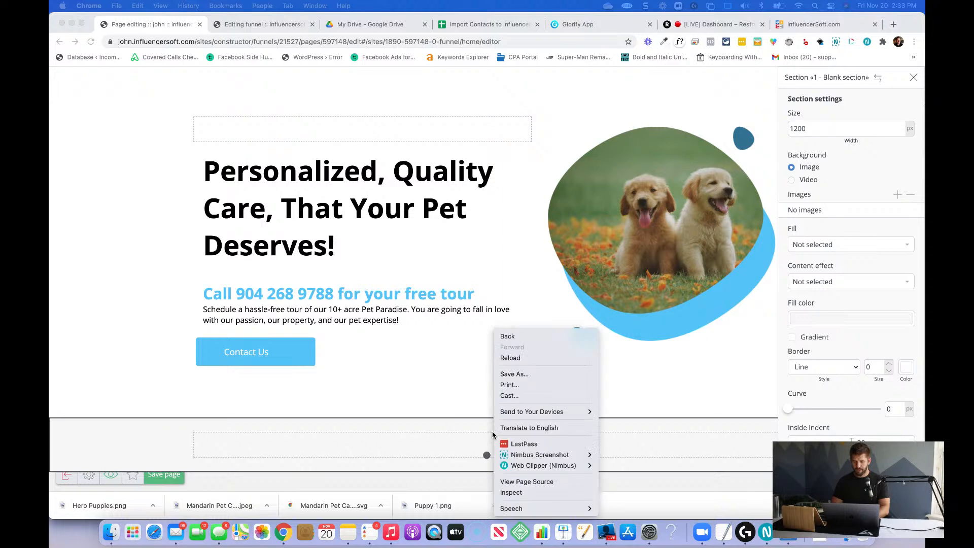
pyautogui.click(473, 432)
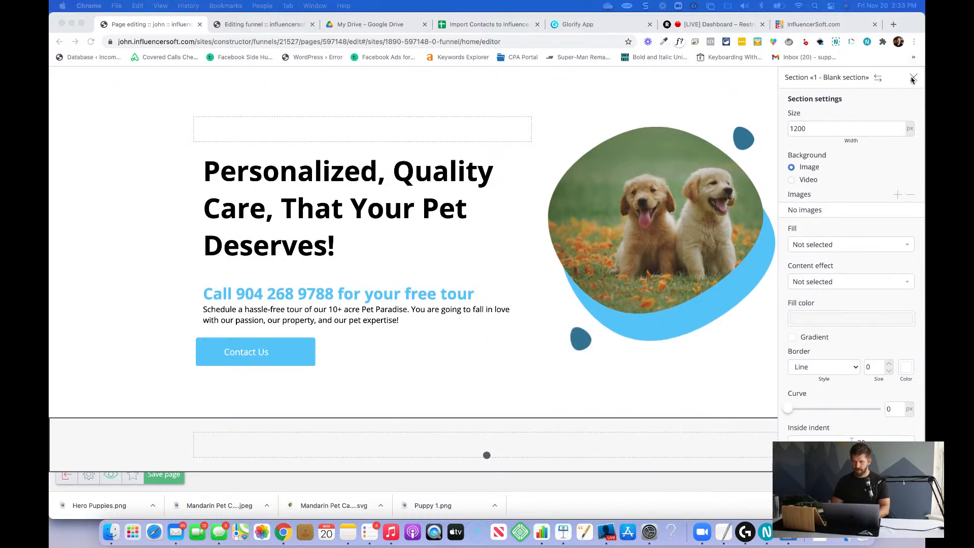
pyautogui.click(913, 78)
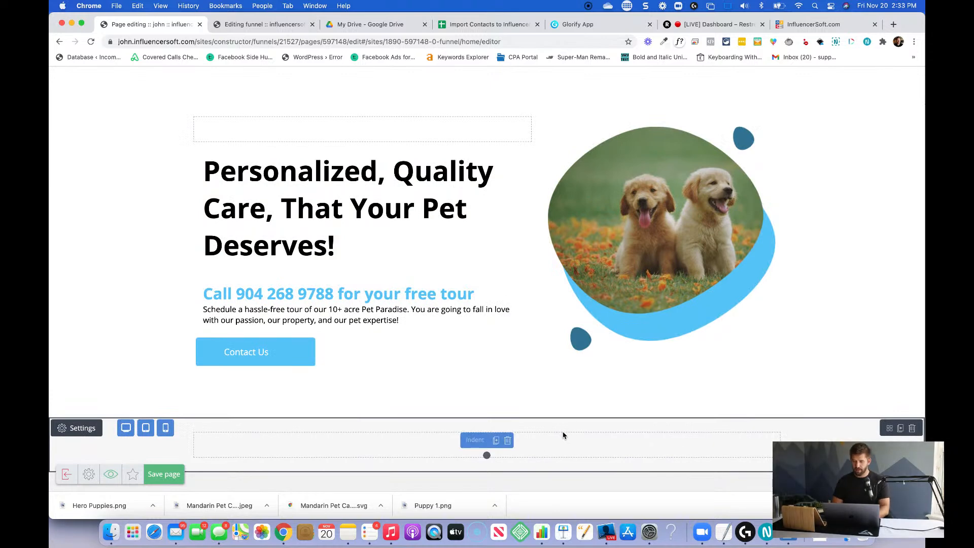
pyautogui.moveTo(923, 304)
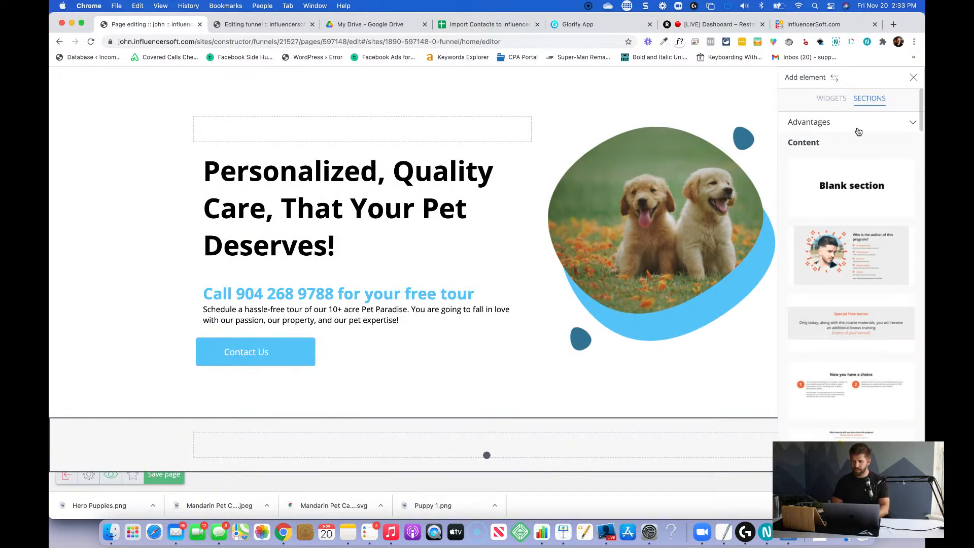
pyautogui.click(827, 99)
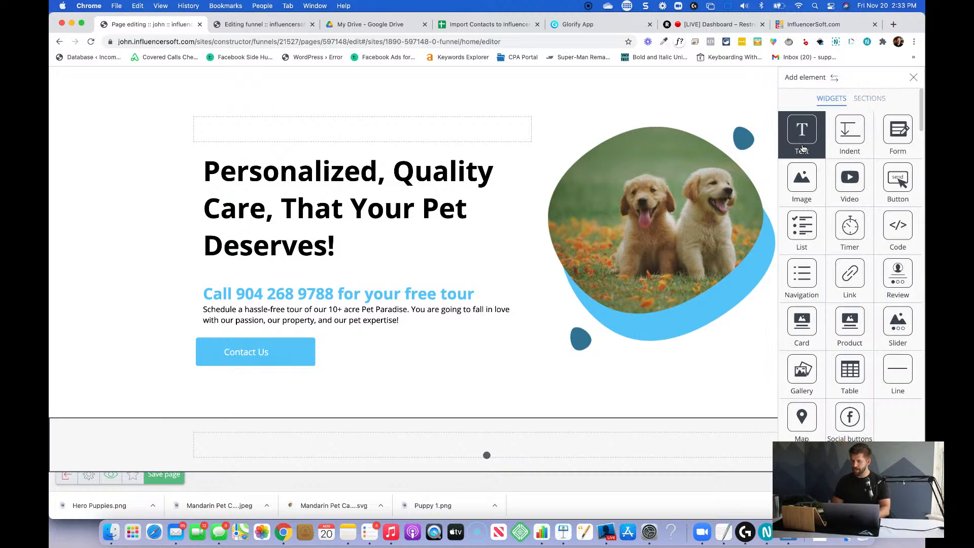
pyautogui.moveTo(803, 148); pyautogui.dragTo(510, 446)
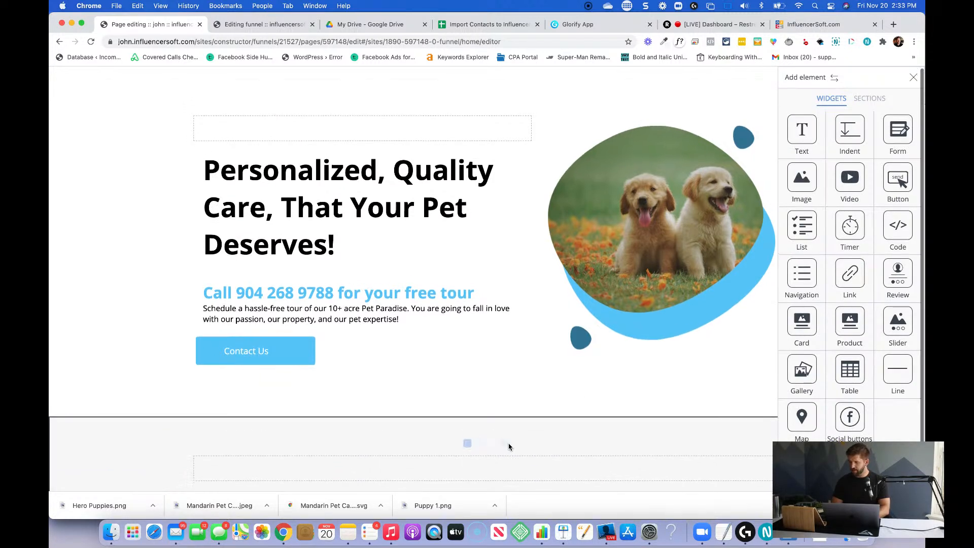
# Switch to Glorify, add a blank page after Page 1, and search the free images for "dog".
pyautogui.click(594, 29)
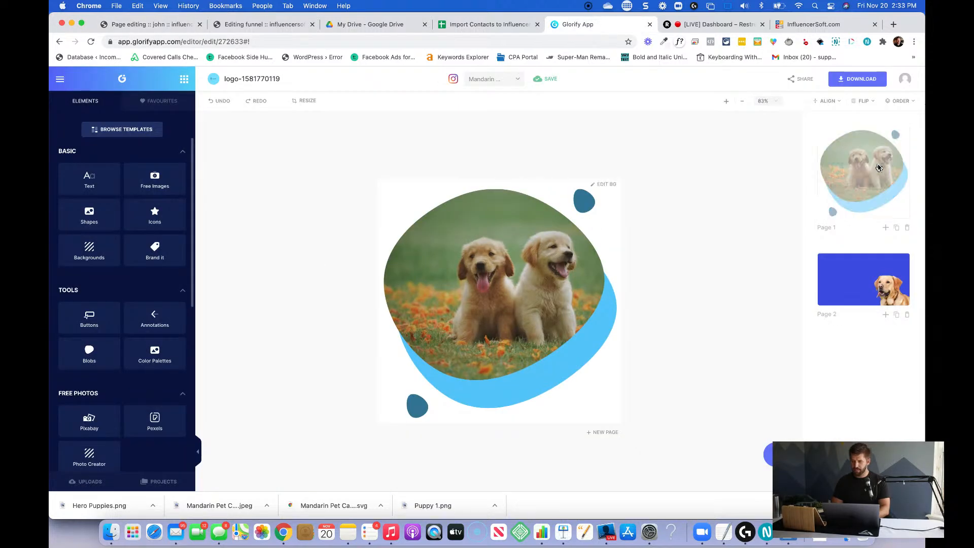
pyautogui.click(885, 228)
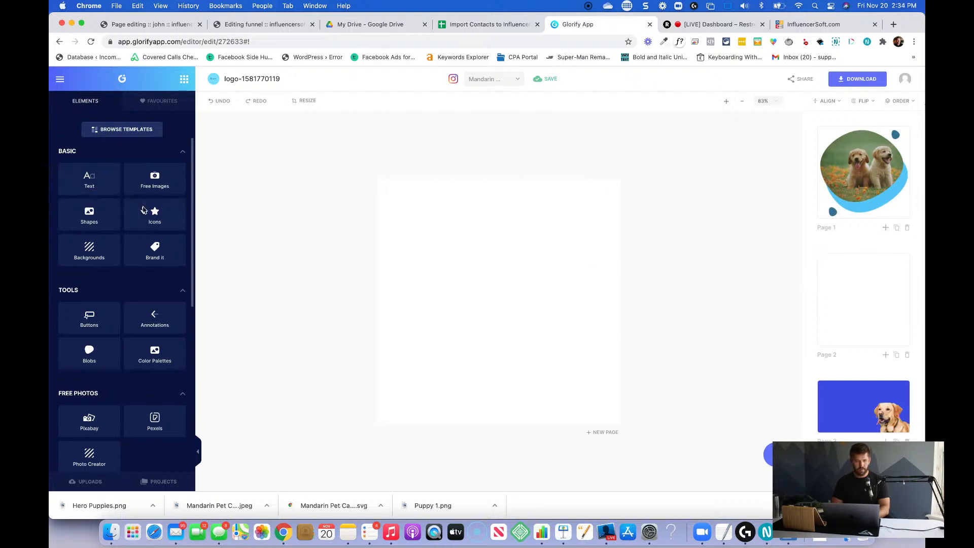
pyautogui.click(155, 181)
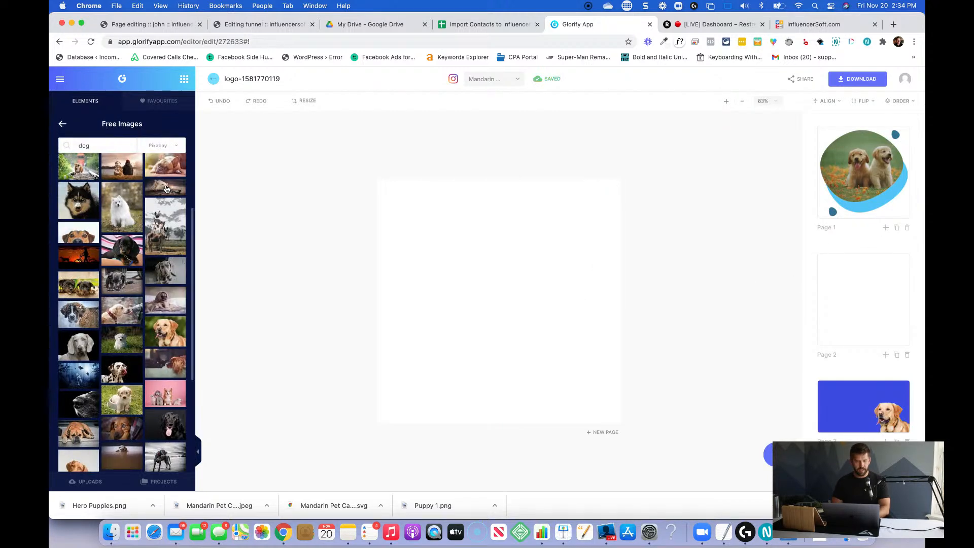
pyautogui.click(104, 144)
pyautogui.press('Return')
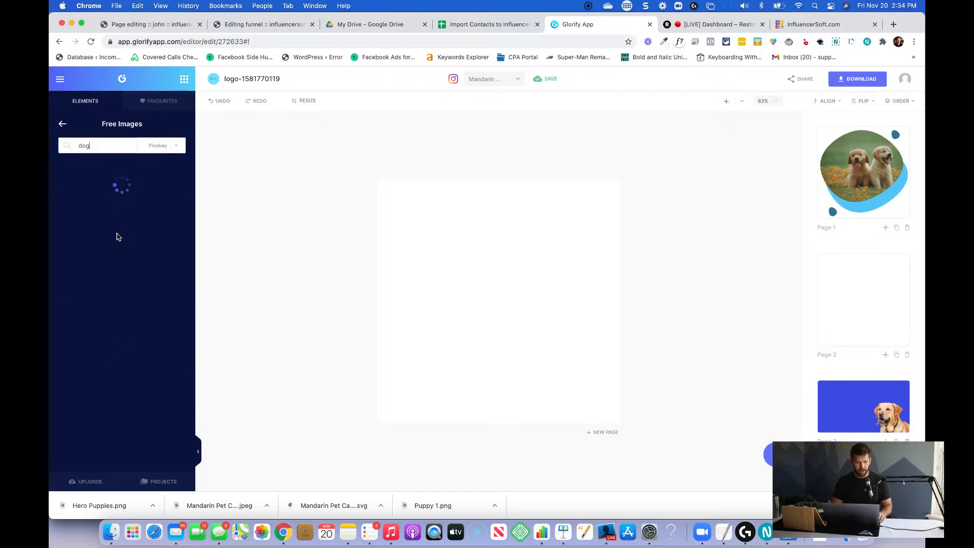
# Place the photo of the sitting white dog on the blank page and enlarge it to fill the canvas.
pyautogui.scroll(-8, 117, 237)
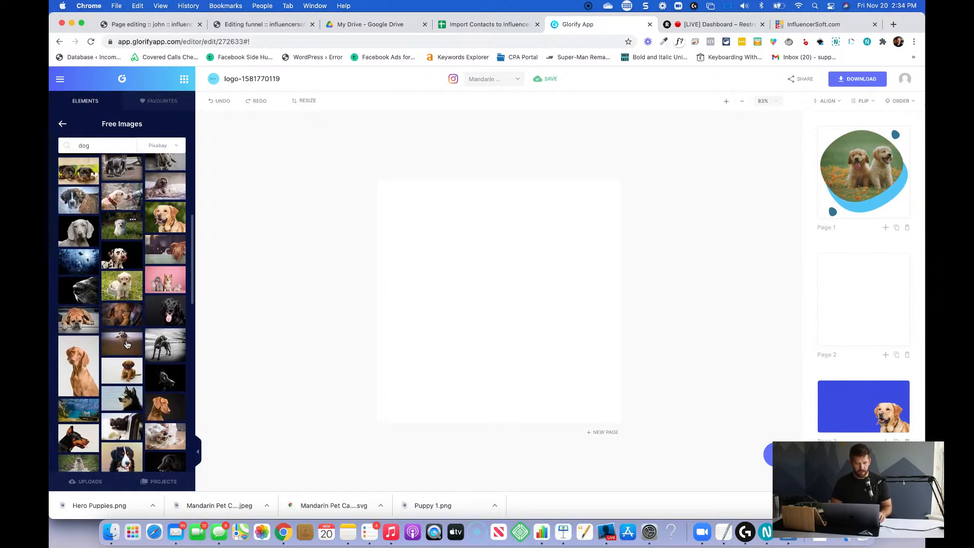
pyautogui.scroll(-1, 127, 345)
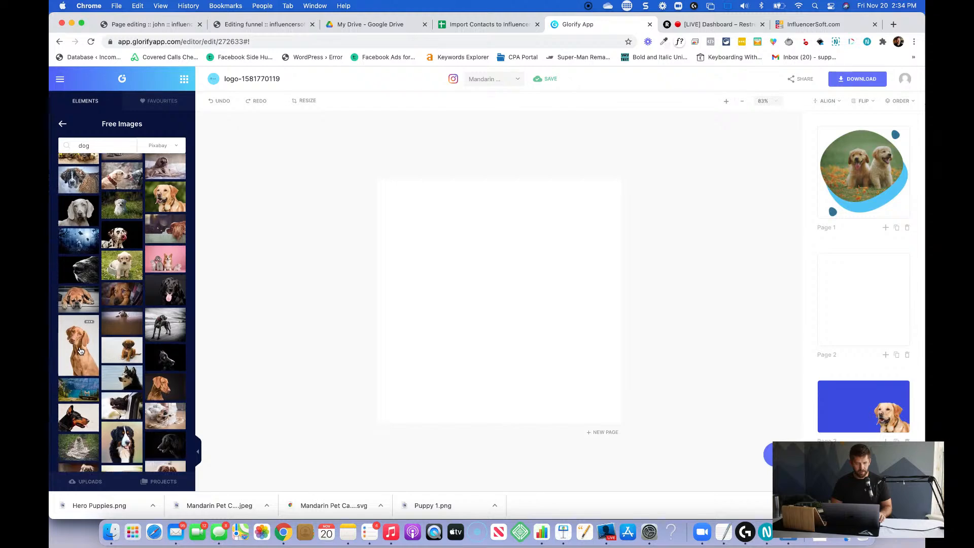
pyautogui.scroll(-2, 79, 350)
pyautogui.scroll(-5, 80, 351)
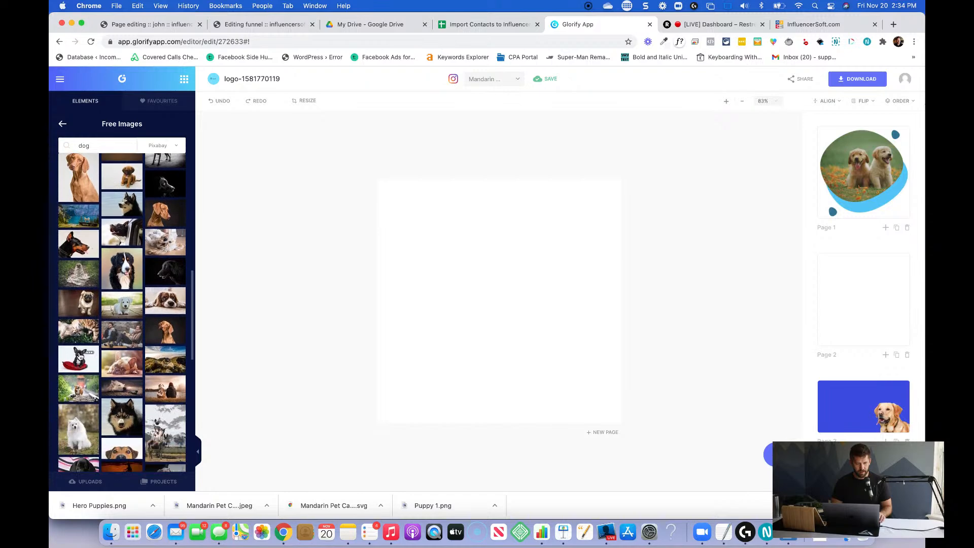
pyautogui.scroll(-2, 74, 362)
pyautogui.moveTo(79, 384); pyautogui.dragTo(485, 296)
pyautogui.click(74, 384)
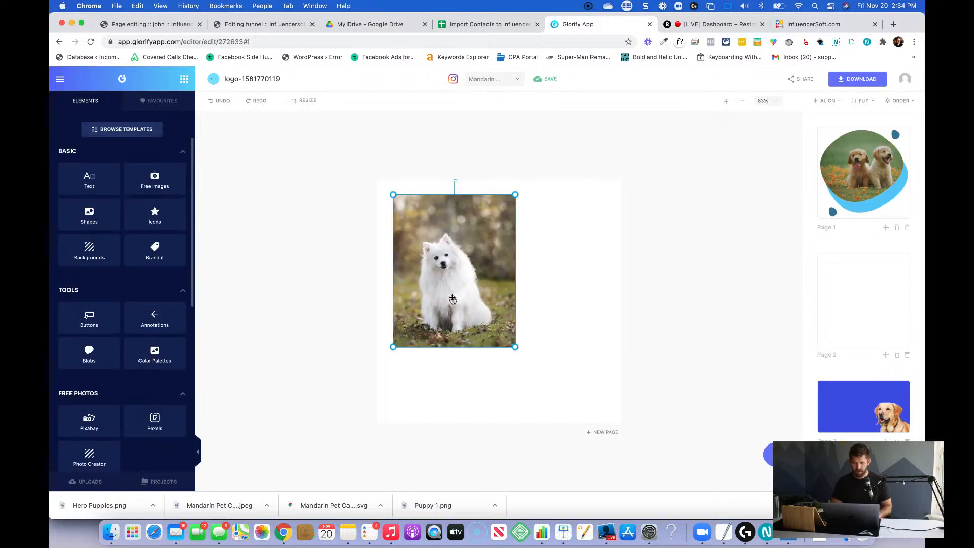
pyautogui.moveTo(516, 347); pyautogui.dragTo(695, 455)
pyautogui.moveTo(557, 373); pyautogui.dragTo(538, 309)
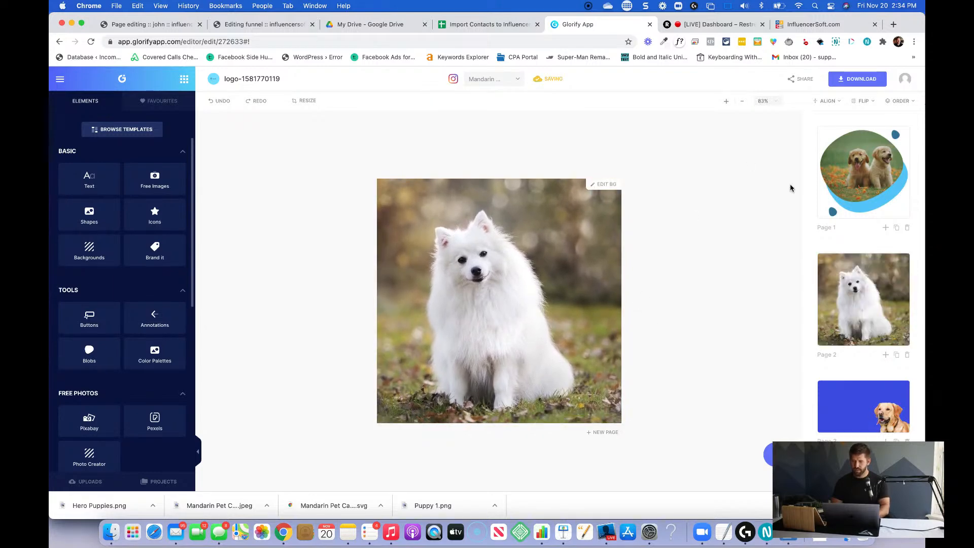
pyautogui.click(863, 80)
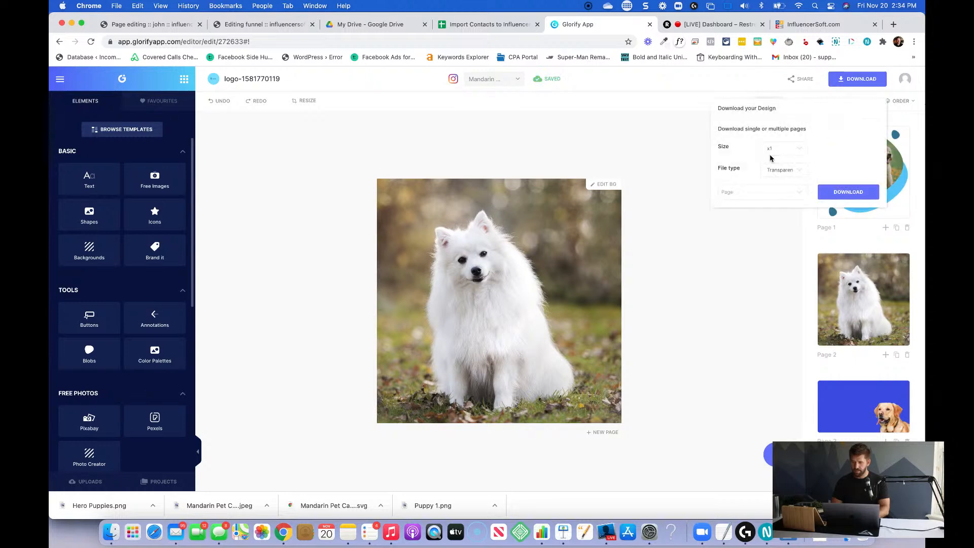
pyautogui.click(789, 169)
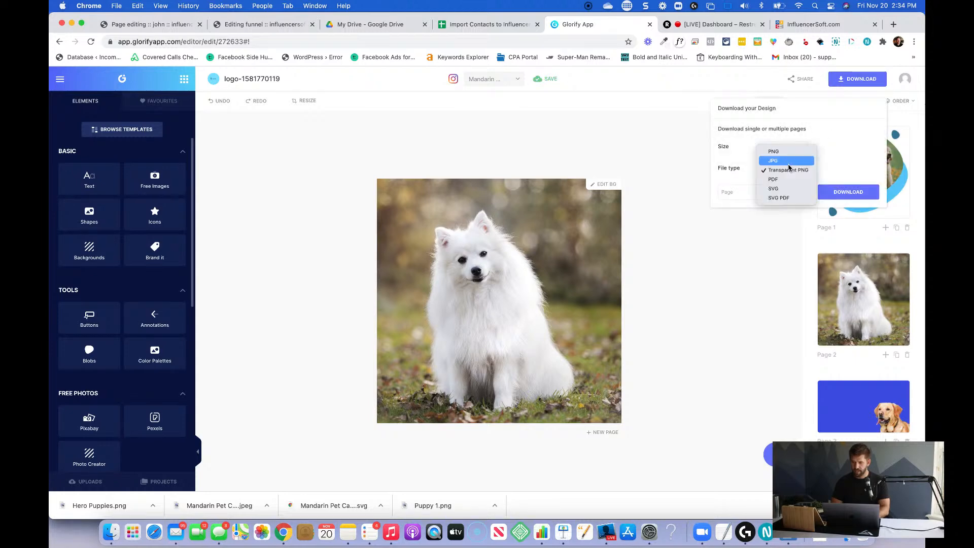
pyautogui.click(781, 160)
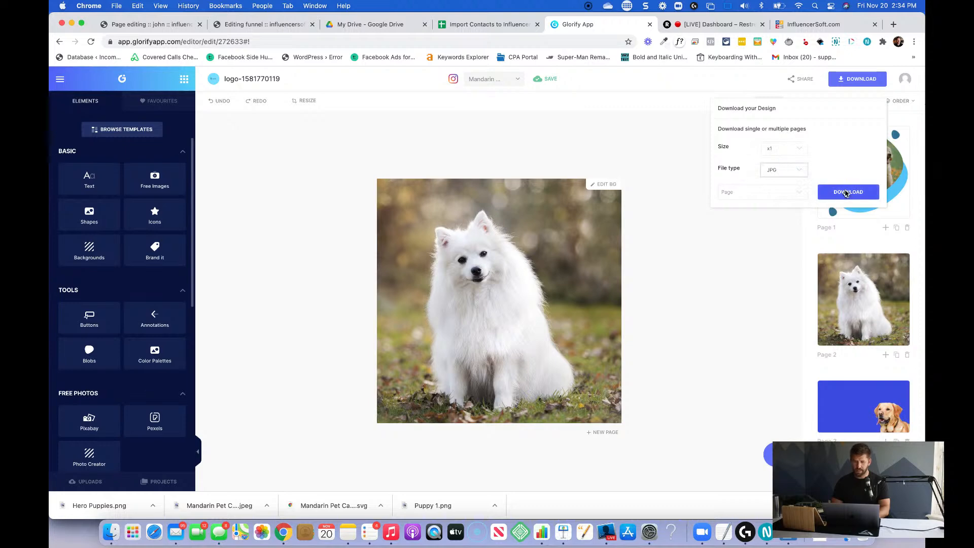
pyautogui.click(844, 191)
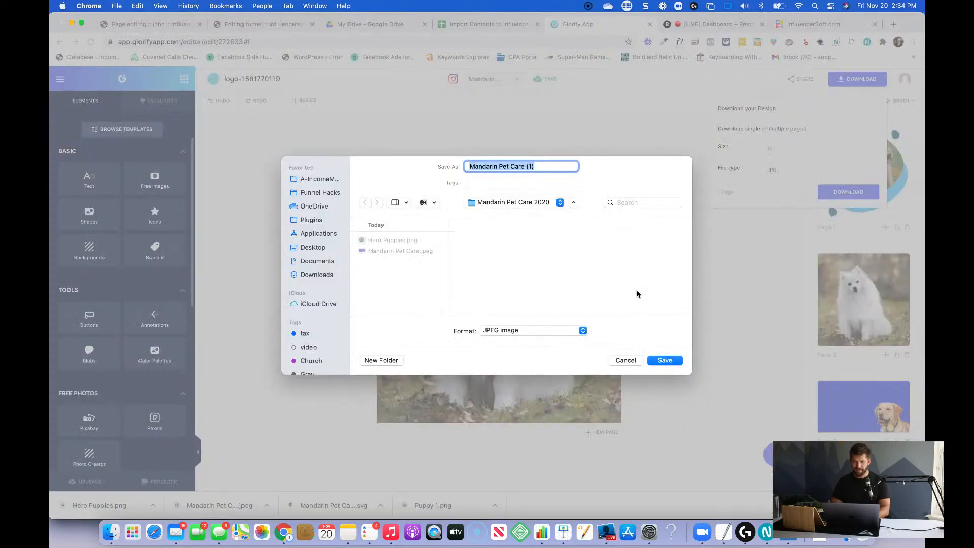
pyautogui.click(627, 360)
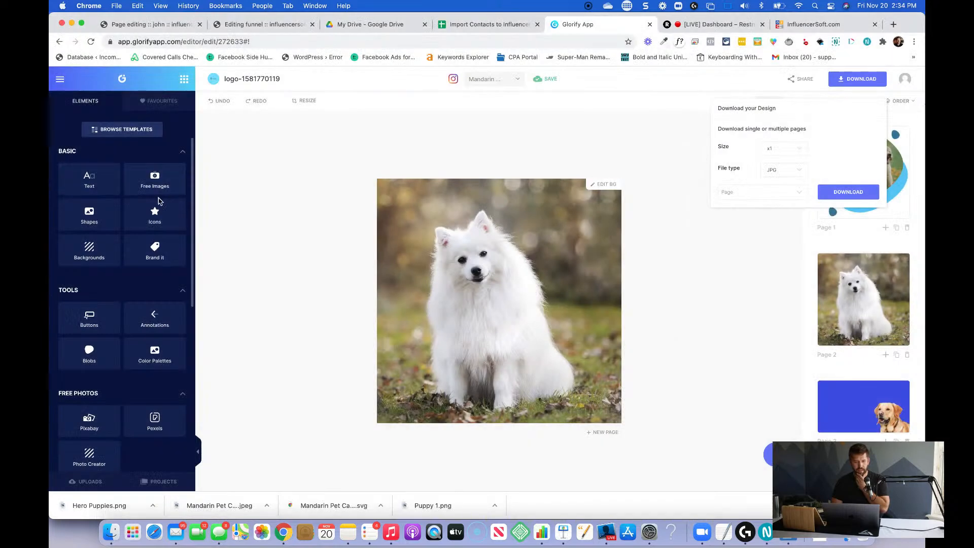
# Delete the white dog photo from Page 2 and open the Blob Maker.
pyautogui.click(554, 268)
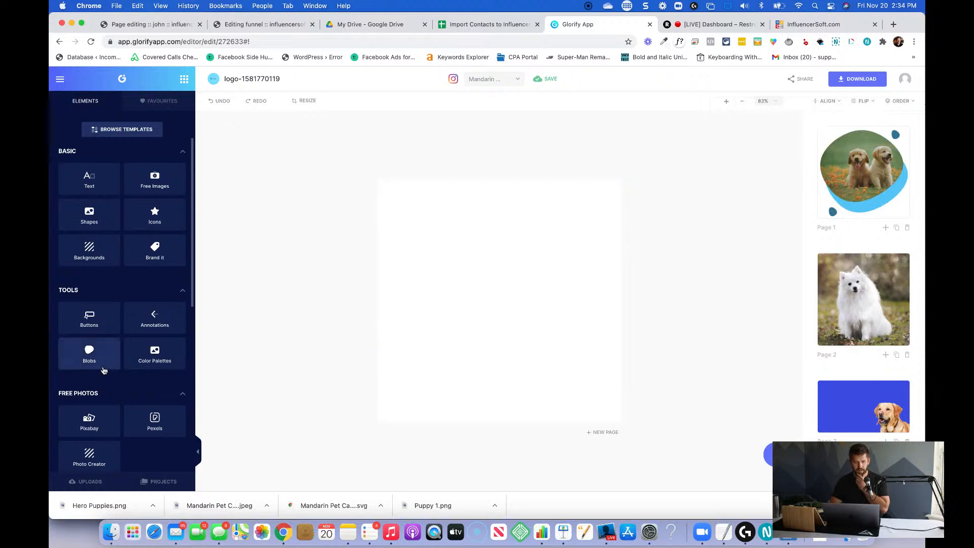
pyautogui.click(90, 354)
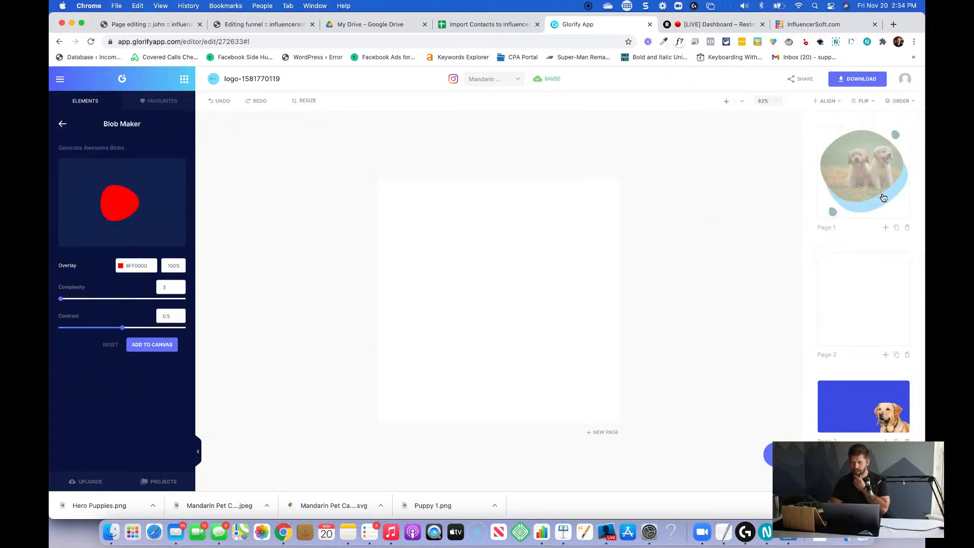
# Duplicate Page 1 and bring up Pexels dog photos as replacements for the puppy image in the copy's large blob.
pyautogui.click(897, 229)
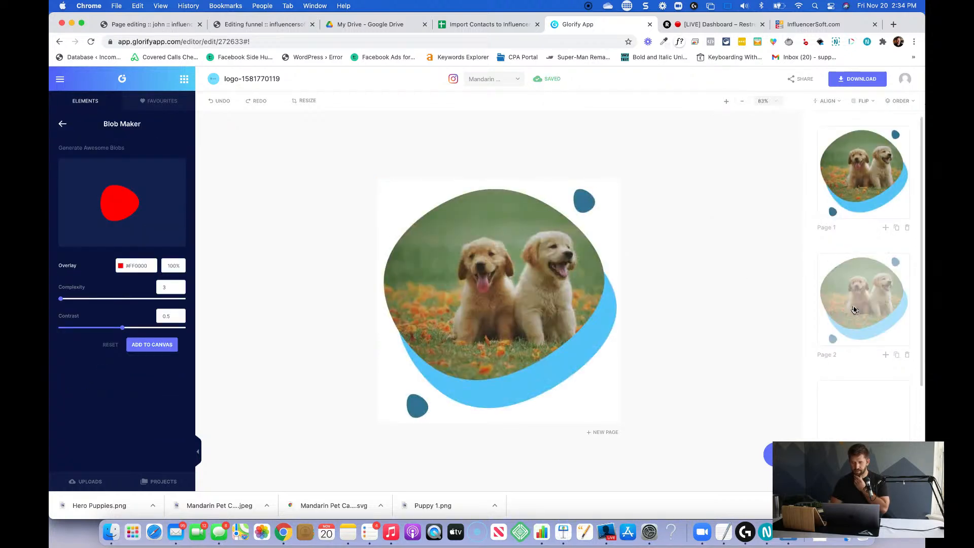
pyautogui.click(502, 291)
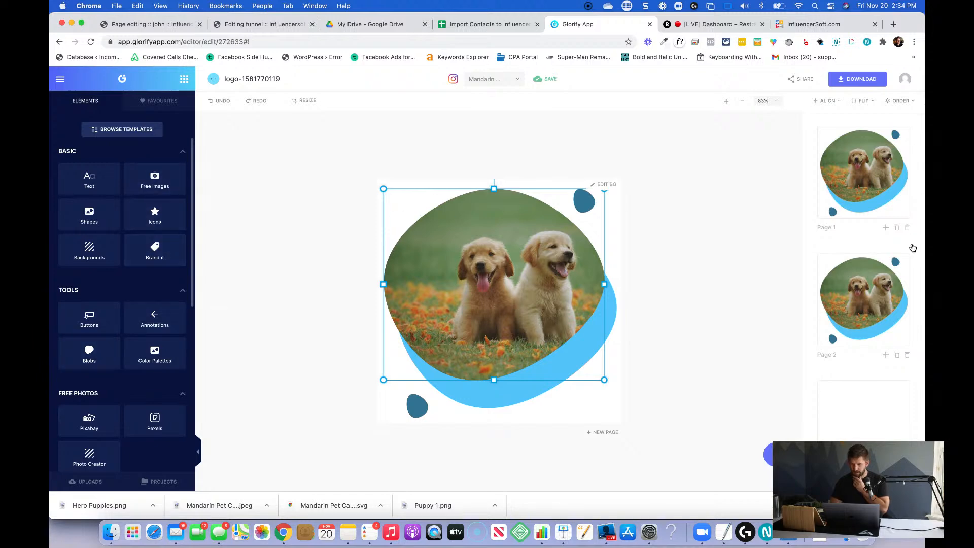
pyautogui.click(894, 481)
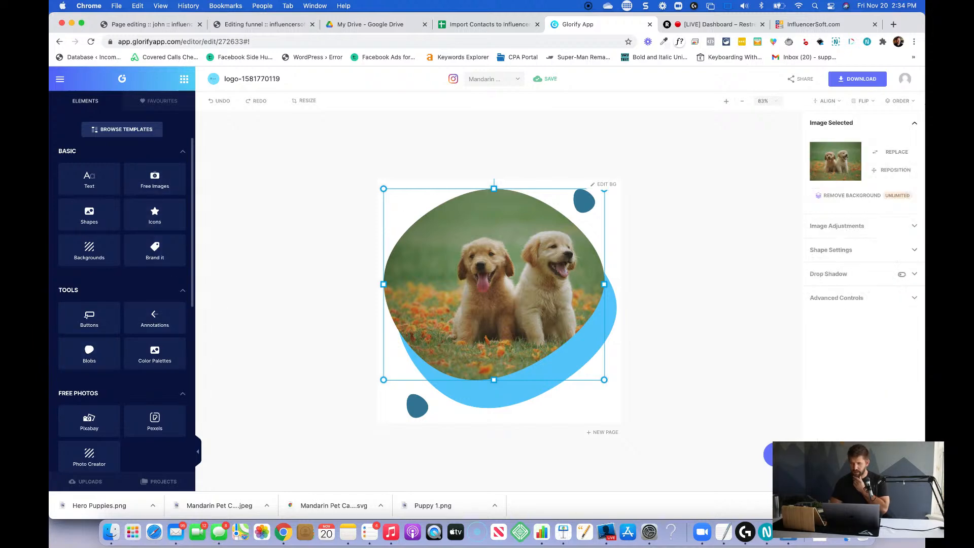
pyautogui.click(894, 152)
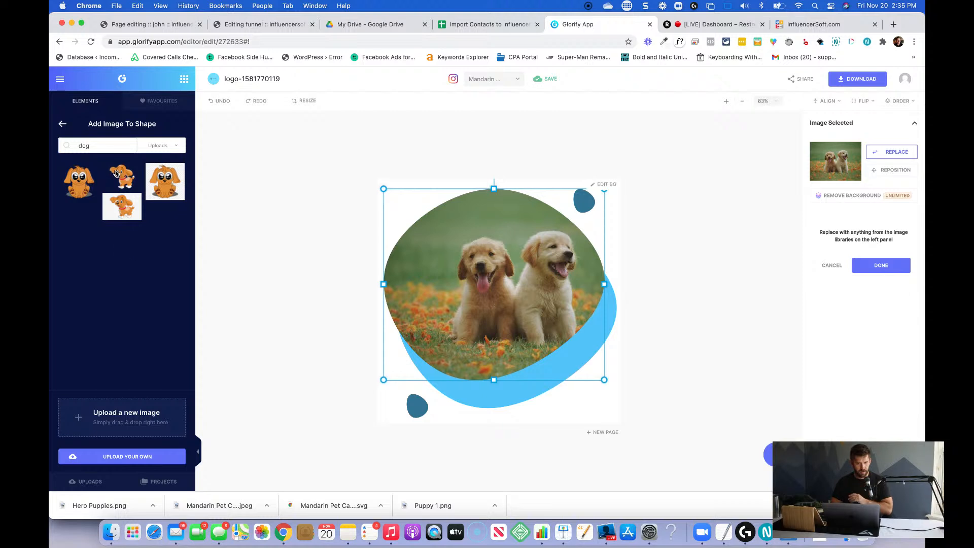
pyautogui.click(162, 146)
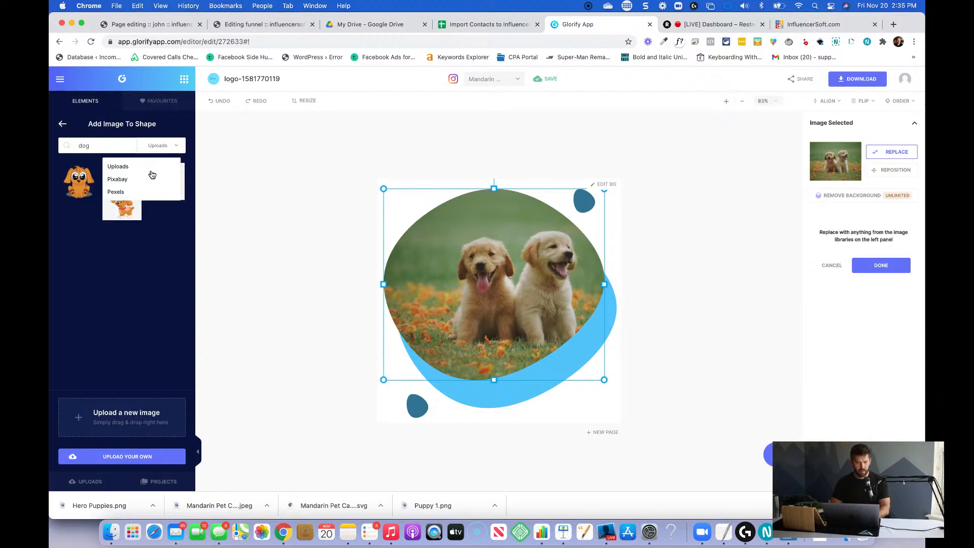
pyautogui.click(123, 190)
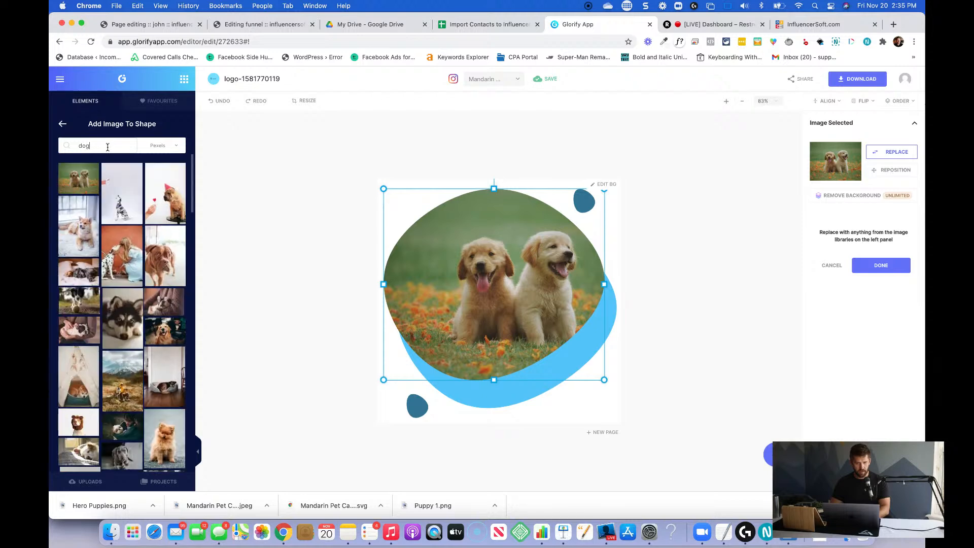
# Replace the puppy photo in the blob with the Pexels photo of the black-and-white dog looking up.
pyautogui.scroll(-10, 107, 333)
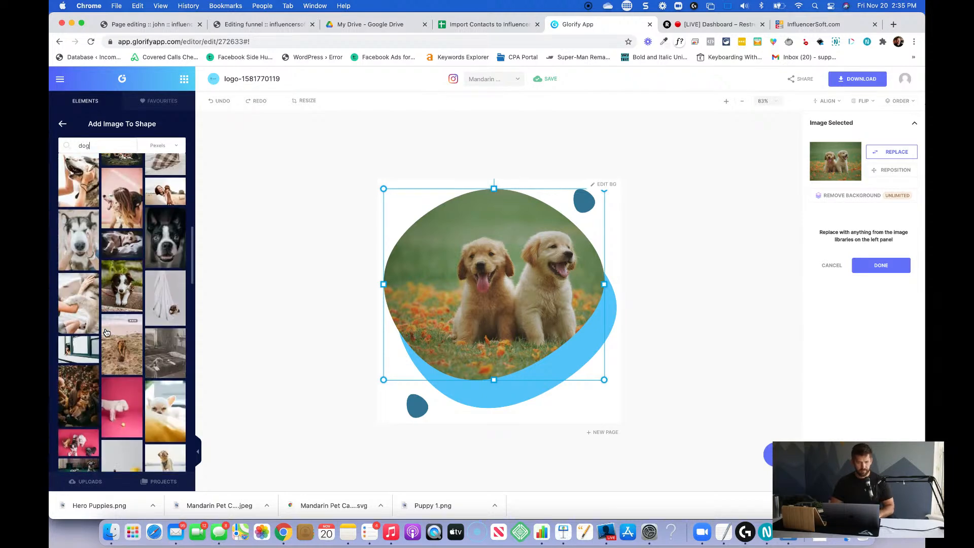
pyautogui.scroll(-10, 107, 332)
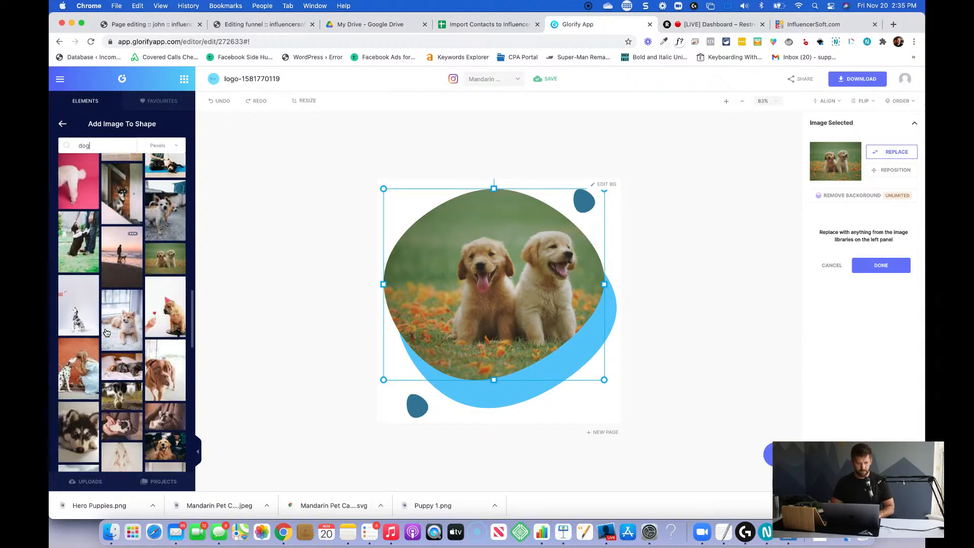
pyautogui.scroll(-5, 107, 332)
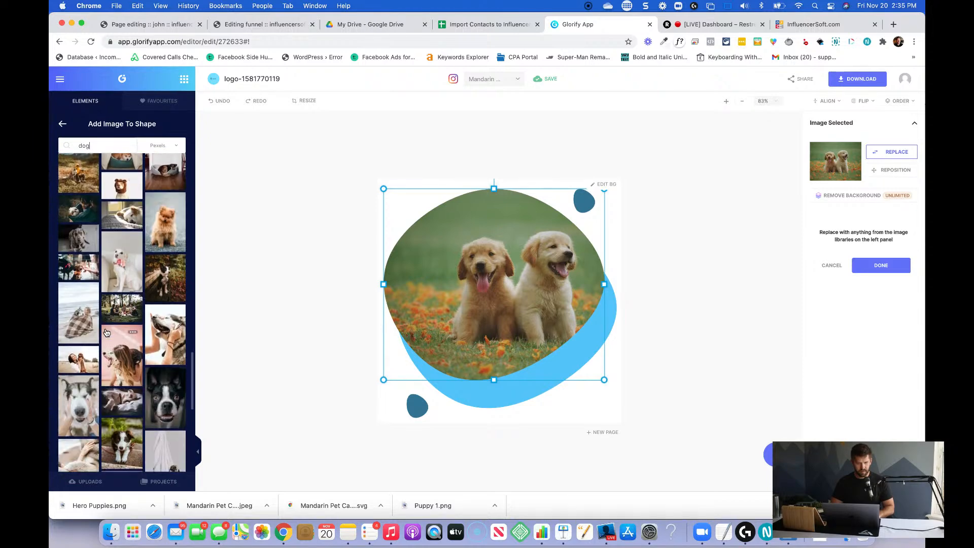
pyautogui.scroll(-5, 140, 366)
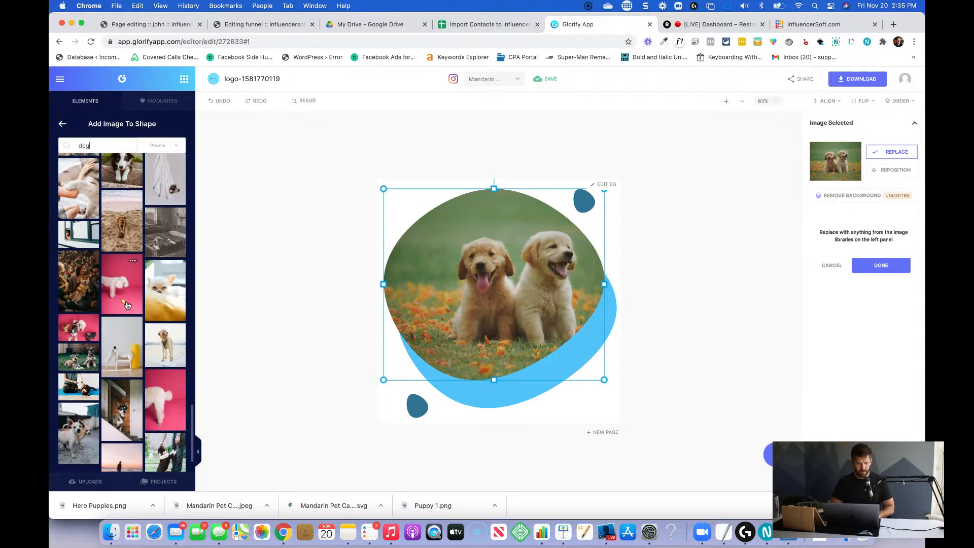
pyautogui.scroll(-3, 128, 306)
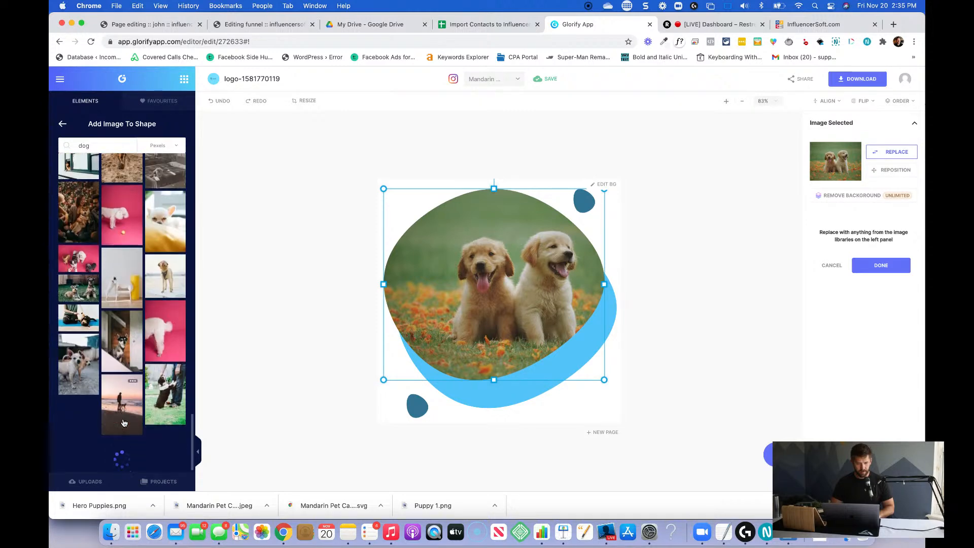
pyautogui.scroll(-5, 124, 423)
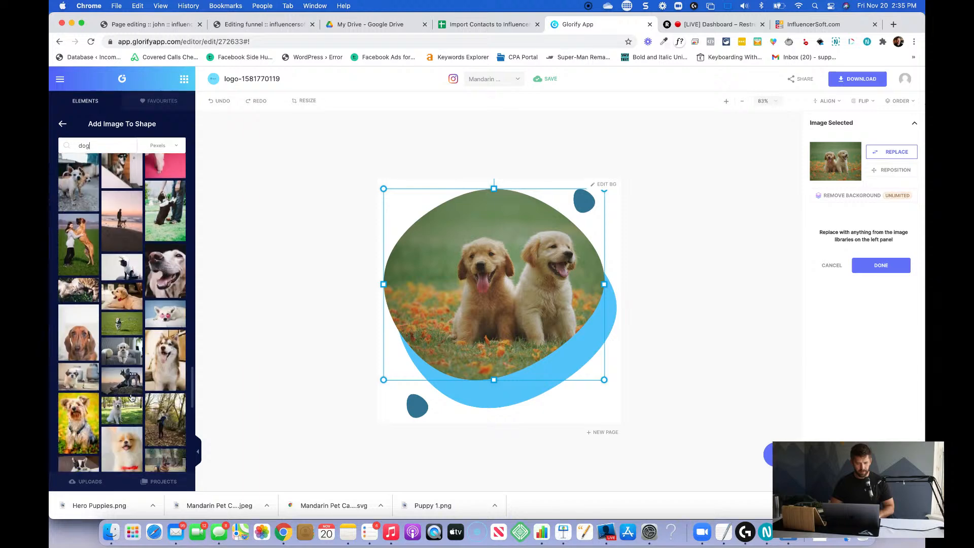
pyautogui.scroll(-2, 78, 404)
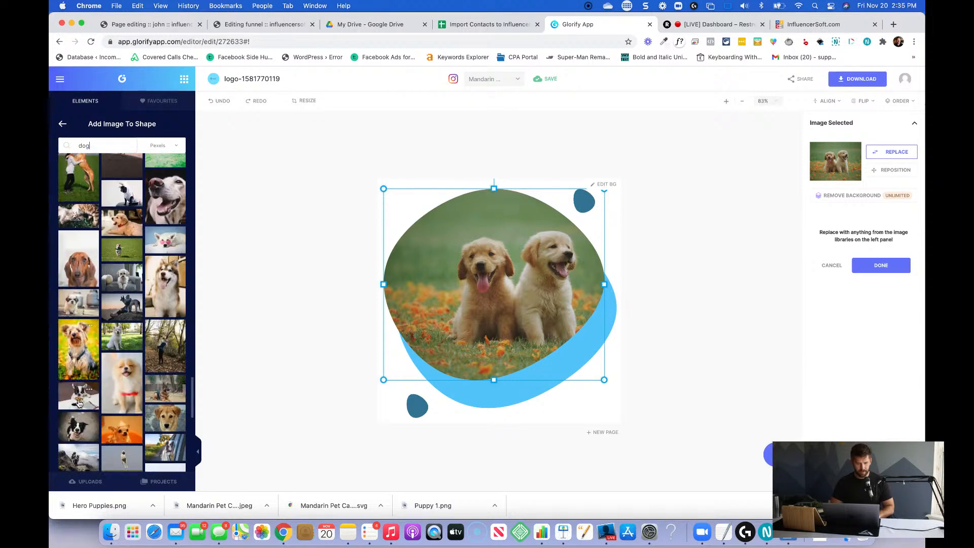
pyautogui.scroll(-3, 124, 401)
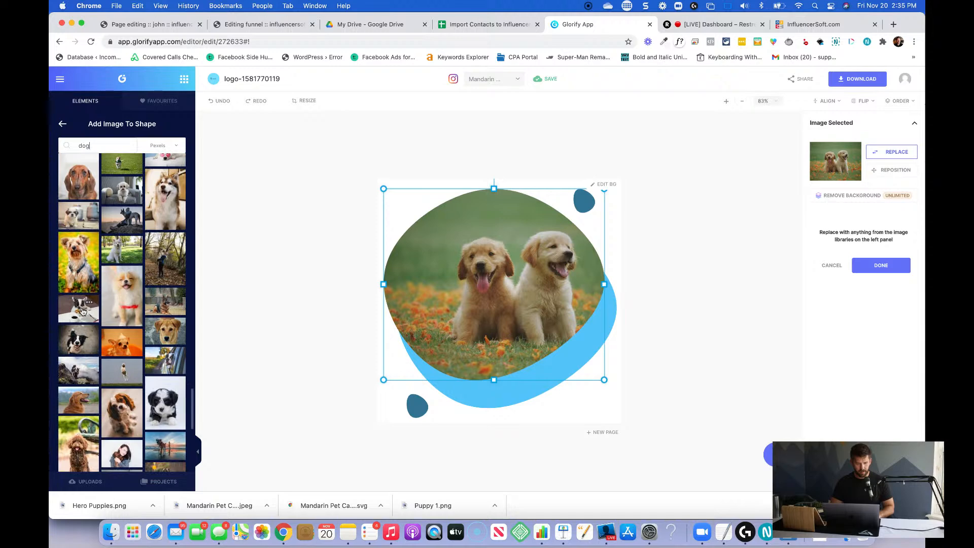
pyautogui.moveTo(80, 338); pyautogui.dragTo(502, 274)
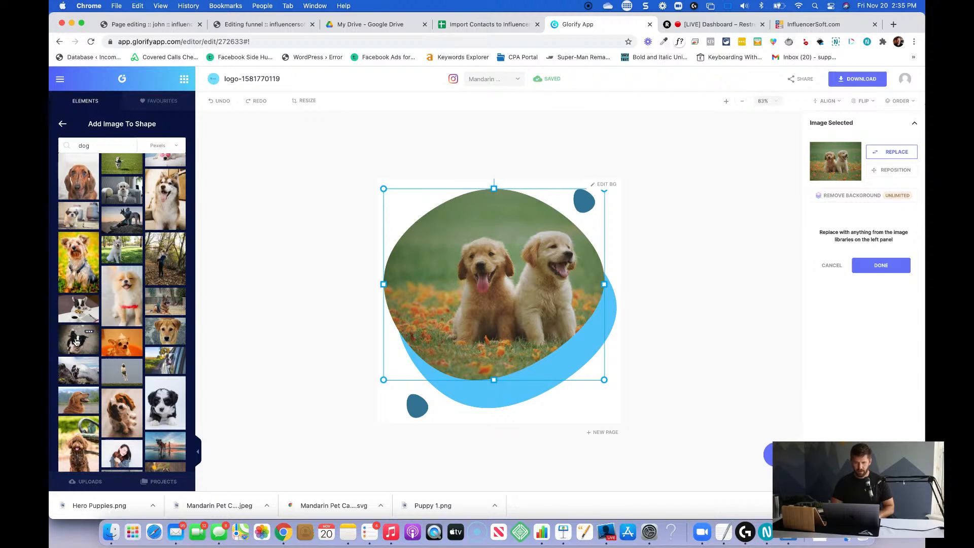
pyautogui.click(76, 341)
pyautogui.click(881, 265)
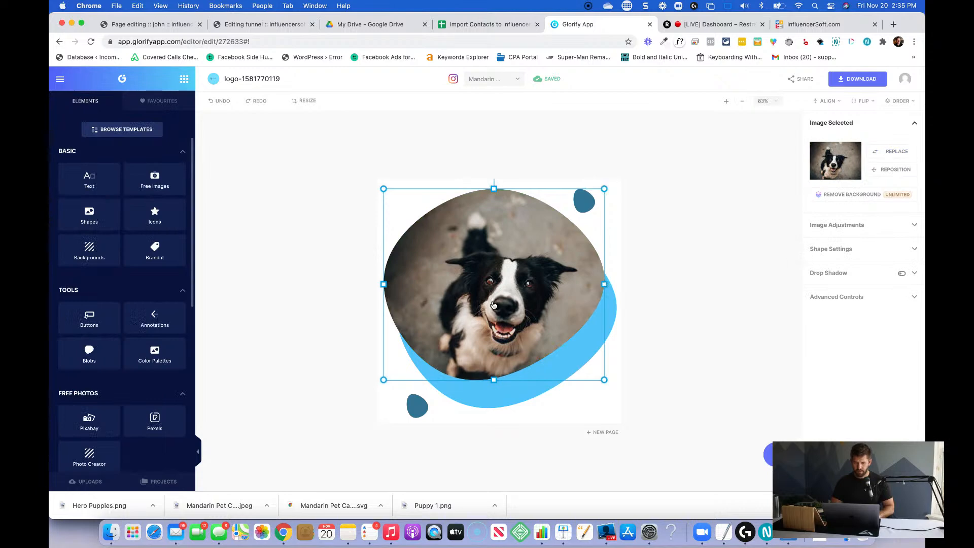
# Try to reposition the black-and-white dog photo inside the blob.
pyautogui.click(893, 169)
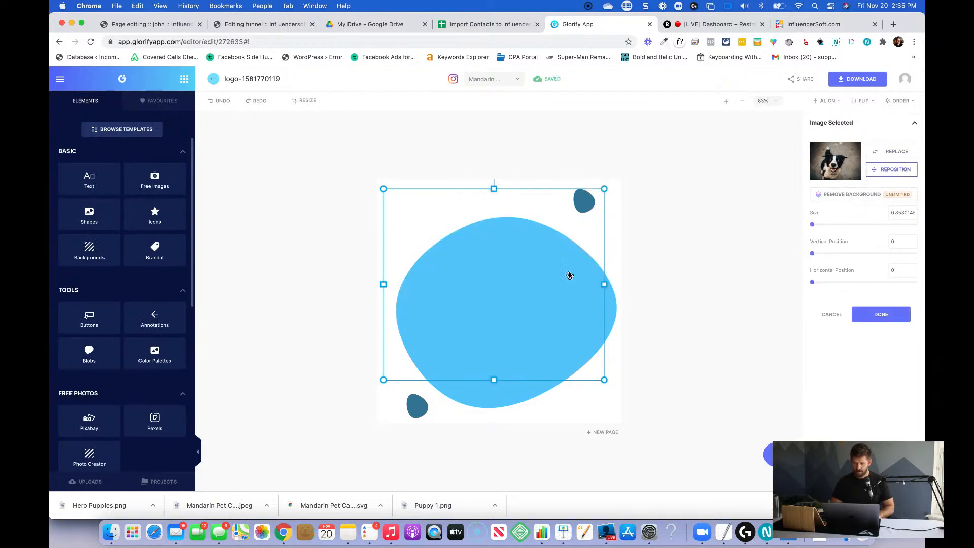
pyautogui.click(569, 276)
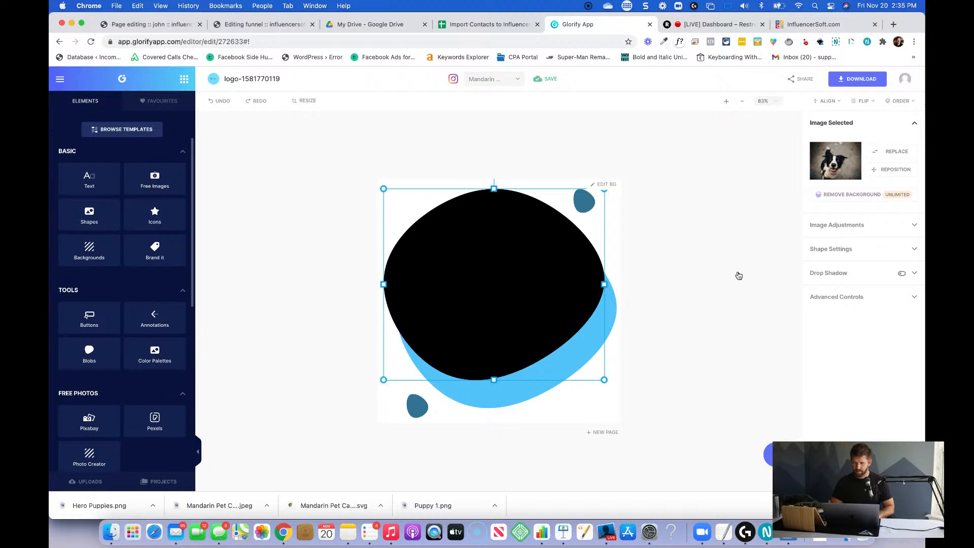
pyautogui.click(887, 170)
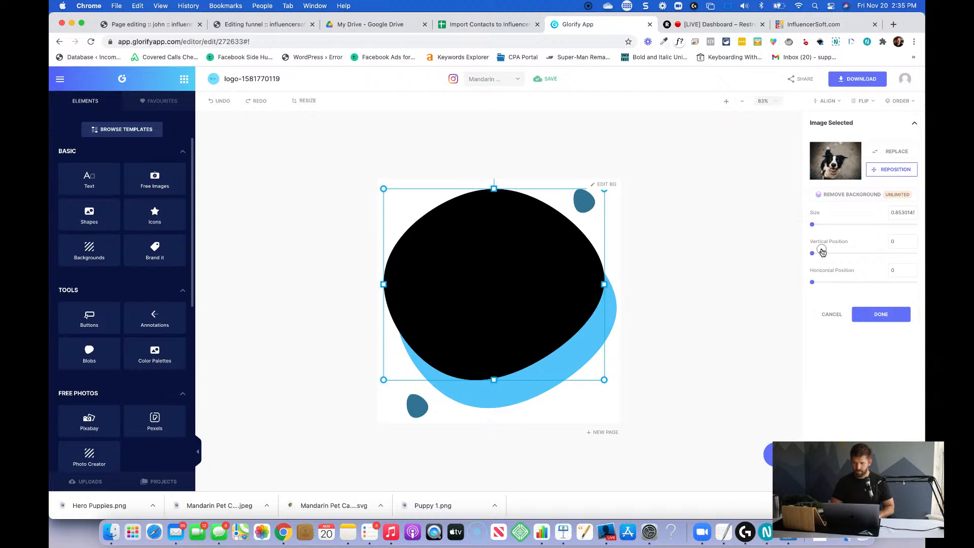
# Replace the blob's image with the Pexels photo of the sitting fluffy brown dog.
pyautogui.click(892, 153)
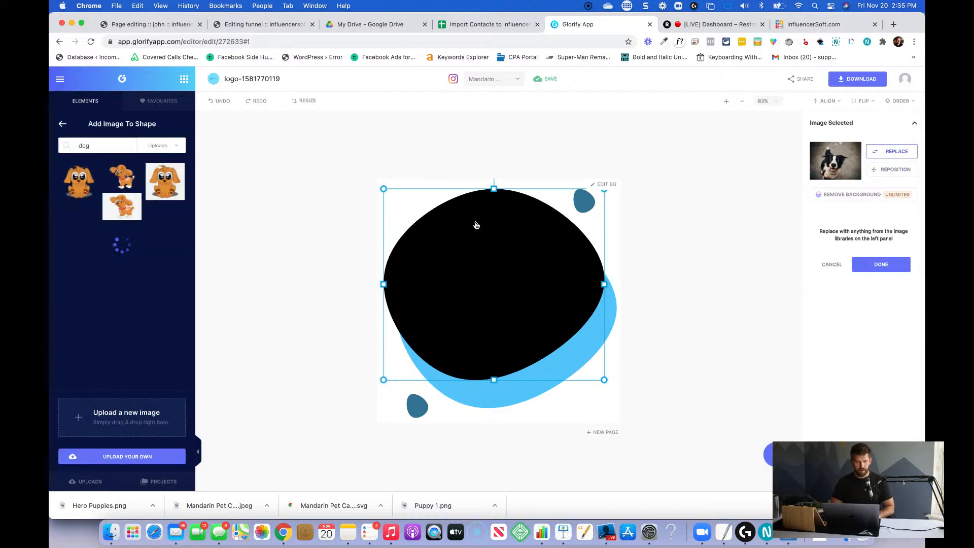
pyautogui.click(158, 147)
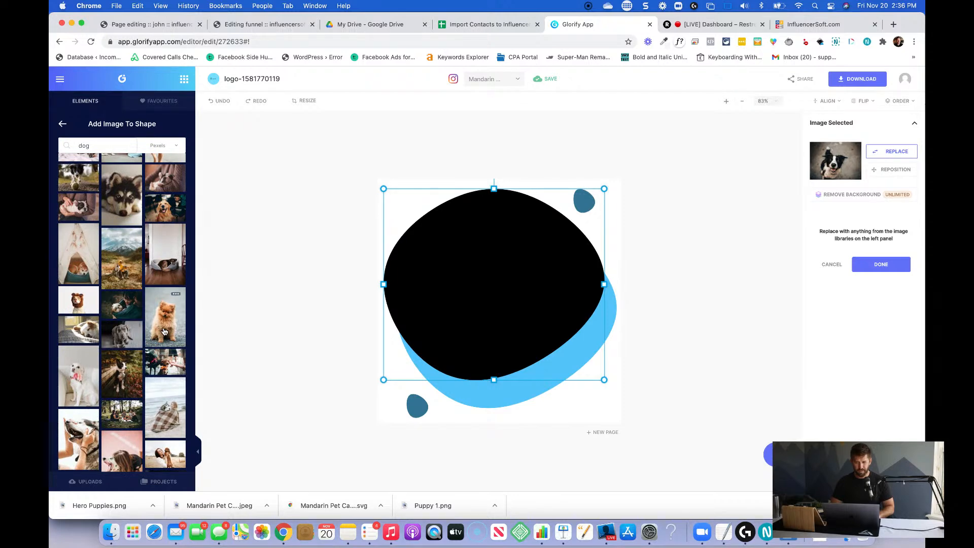
pyautogui.click(164, 332)
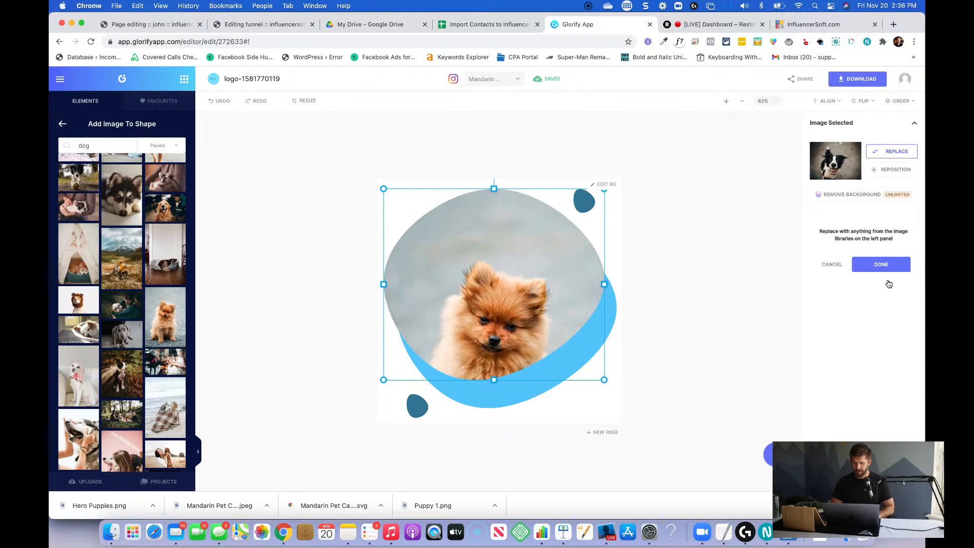
pyautogui.click(881, 264)
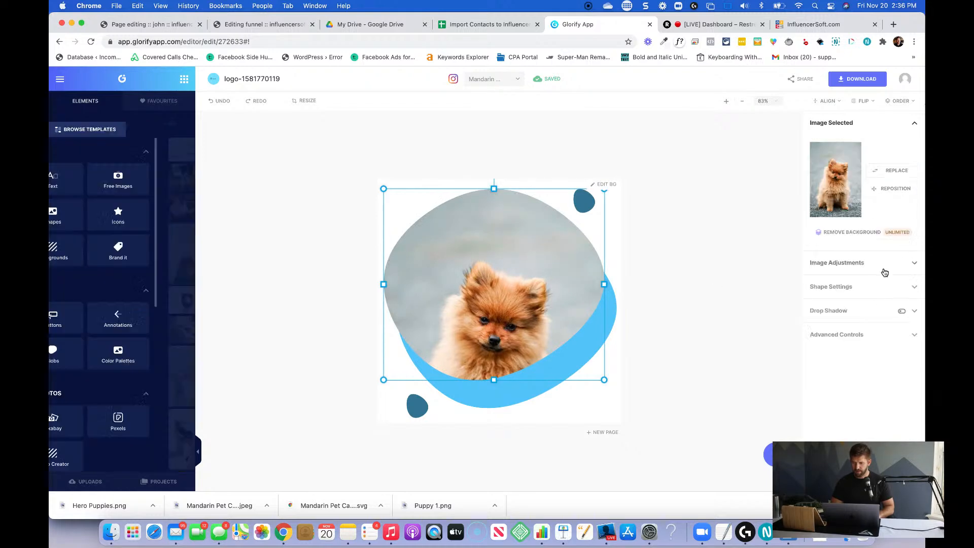
# Reposition the brown dog photo within the blob by setting its vertical position to 50.
pyautogui.click(867, 264)
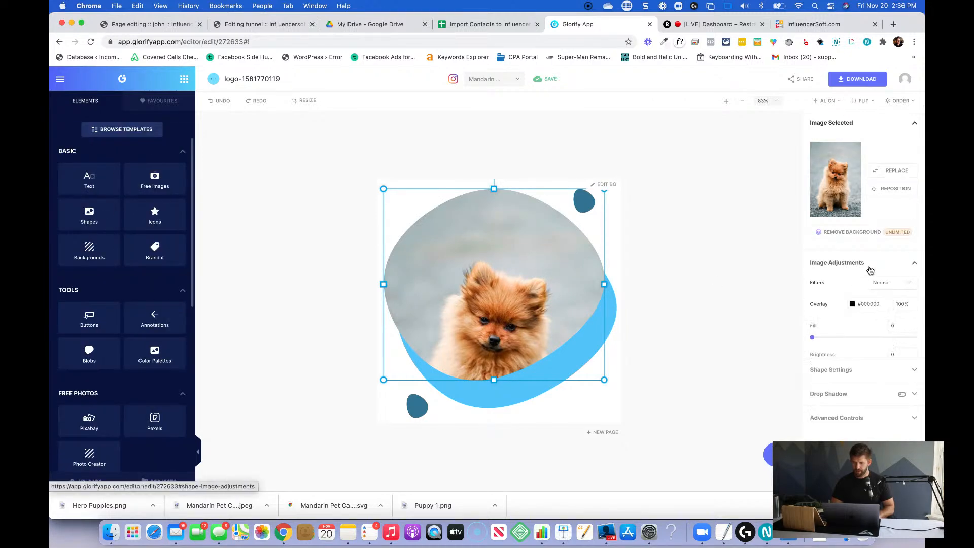
pyautogui.click(885, 188)
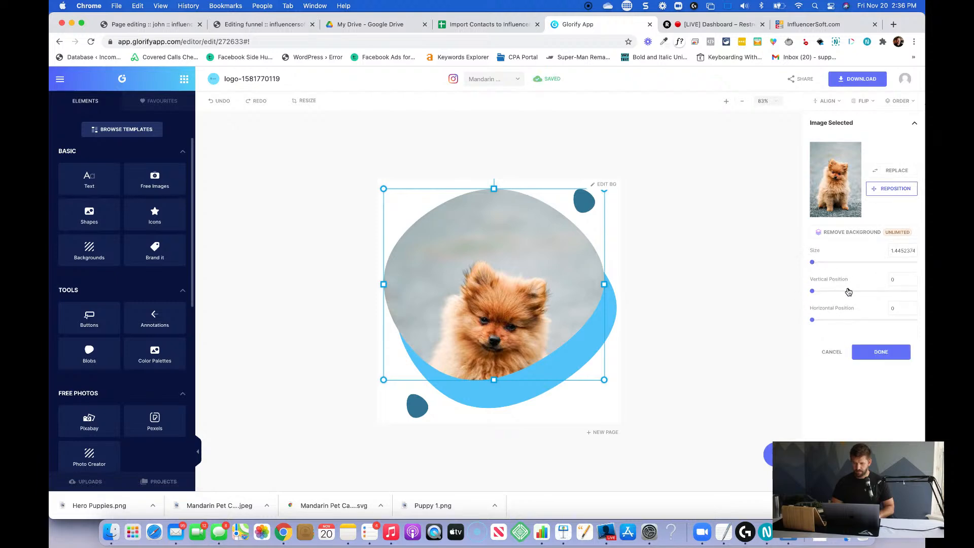
pyautogui.doubleClick(900, 277)
pyautogui.write('2')
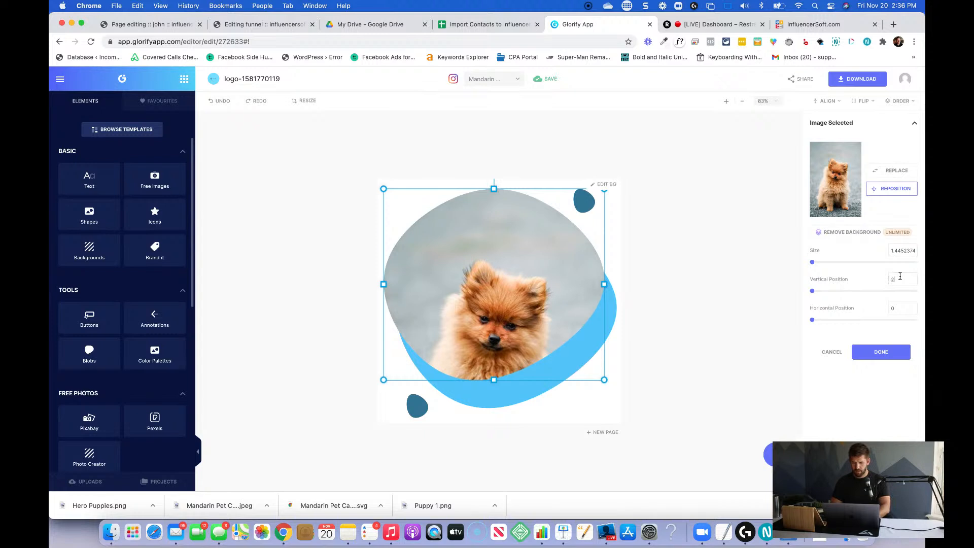
pyautogui.write('50')
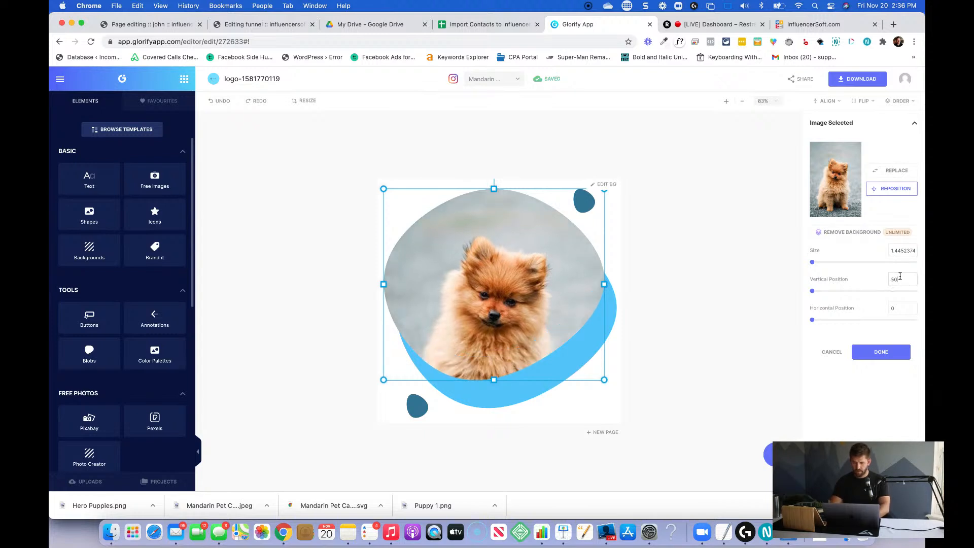
pyautogui.click(695, 333)
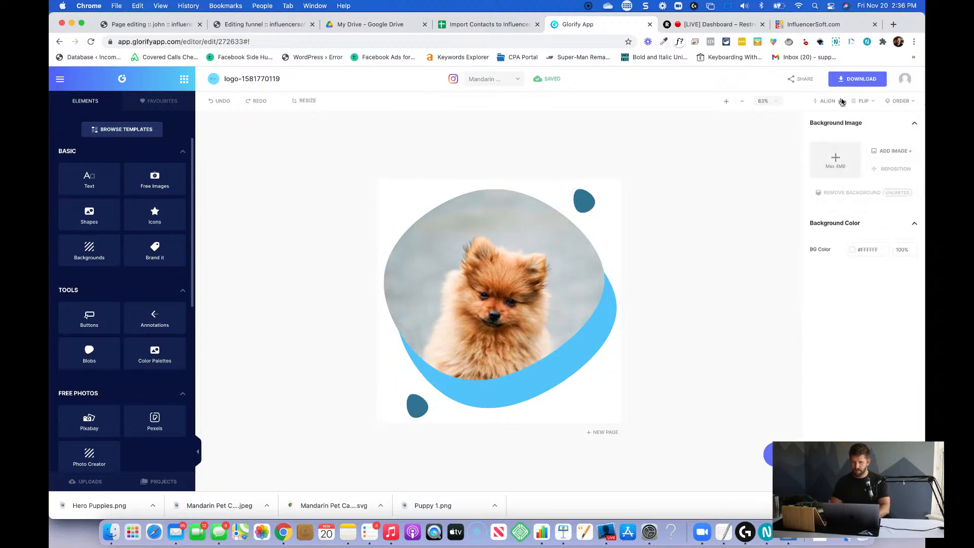
# Download the design as a transparent PNG named "Furry Brown dog" into the Mandarin Pet Care 2020 folder.
pyautogui.click(857, 80)
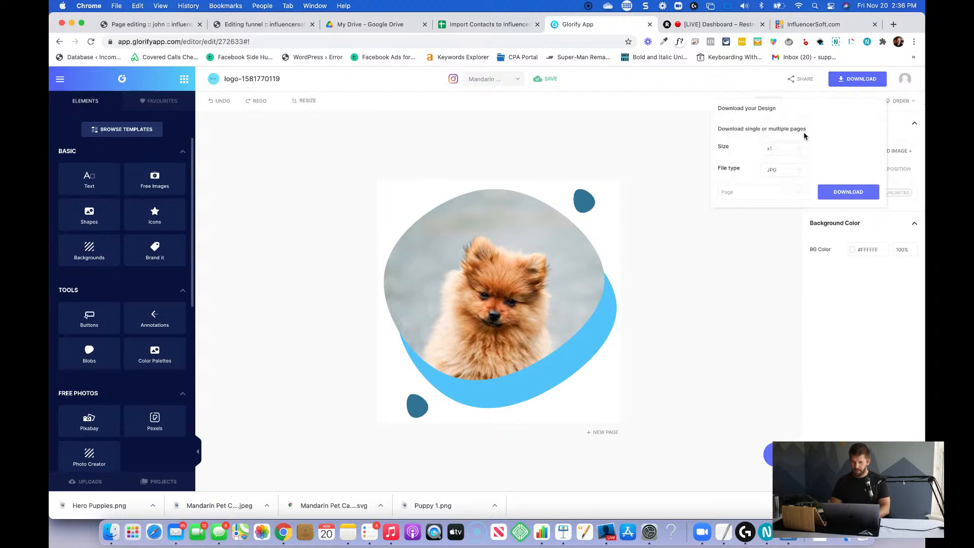
pyautogui.click(783, 170)
pyautogui.click(783, 177)
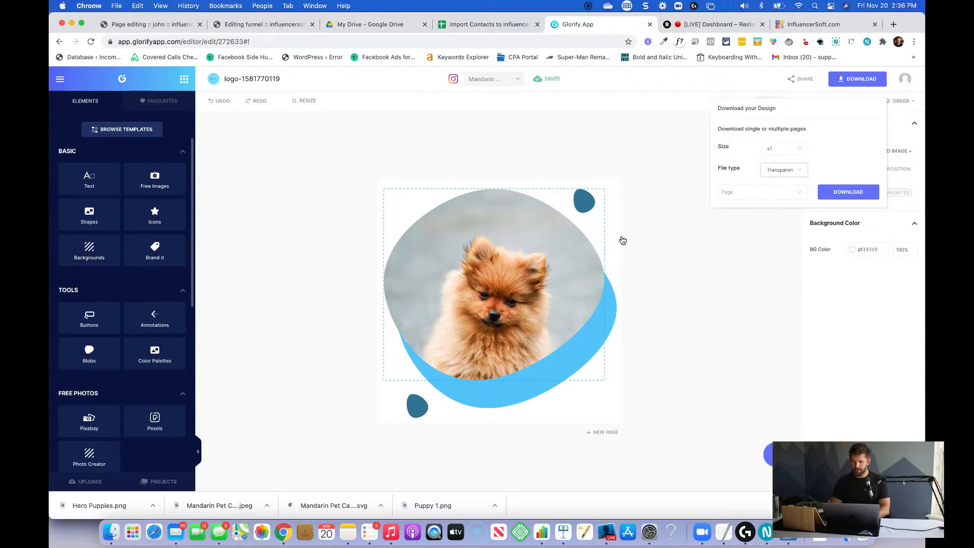
pyautogui.click(846, 192)
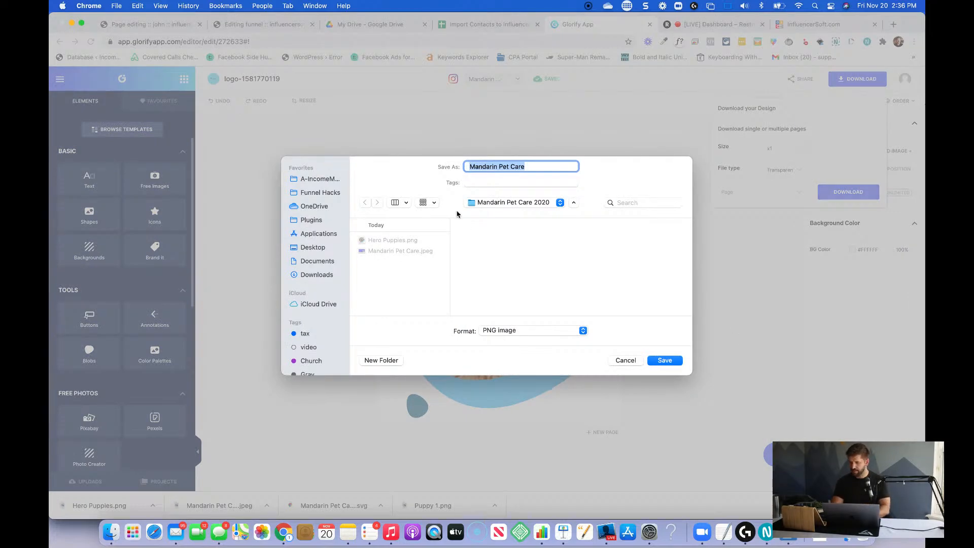
pyautogui.write('Furry B')
pyautogui.write('uddies')
pyautogui.press('Return')
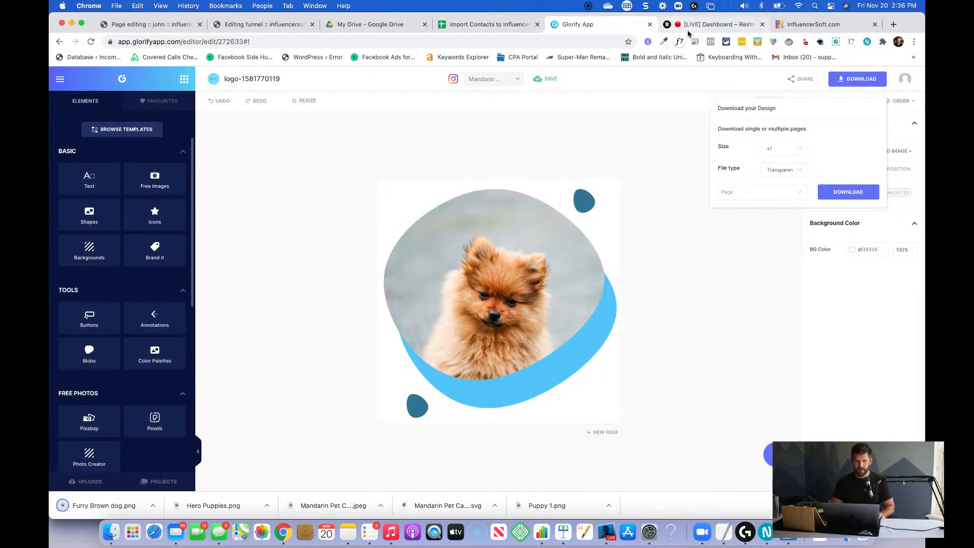
# Close the funnel editing tab and return to the InfluencerSoft page editor.
pyautogui.click(273, 26)
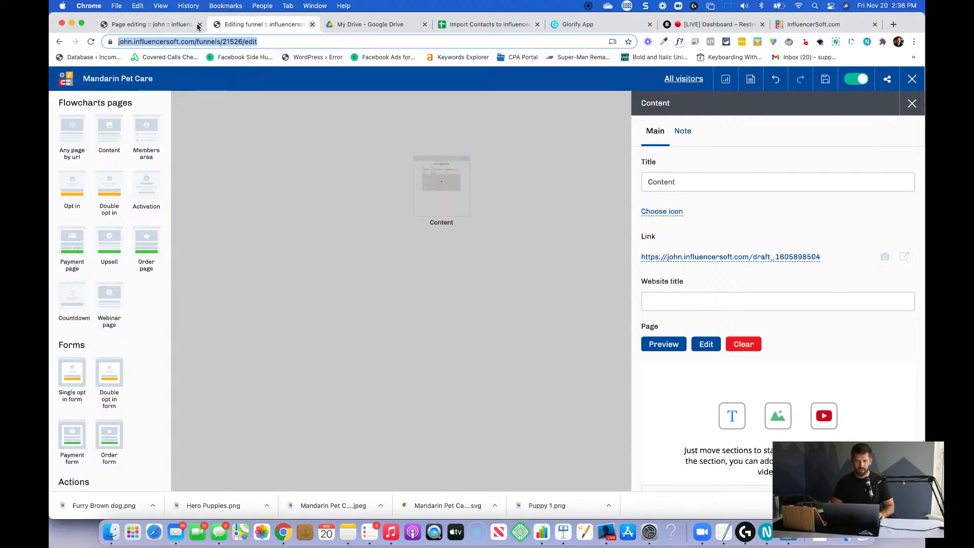
pyautogui.press('super+w')
pyautogui.click(152, 24)
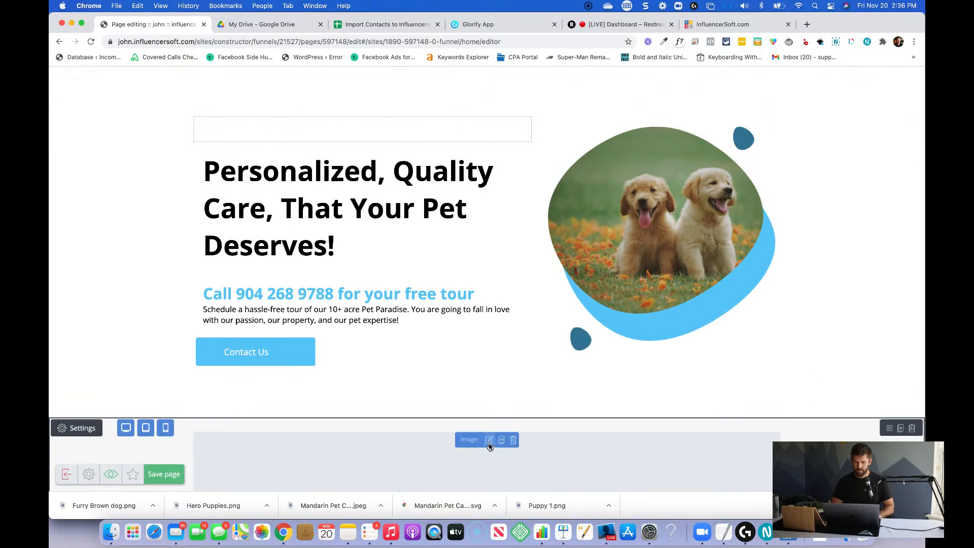
# Load "Furry Brown dog.png" into the image widget of the light gray section below the hero, and save the page.
pyautogui.click(490, 441)
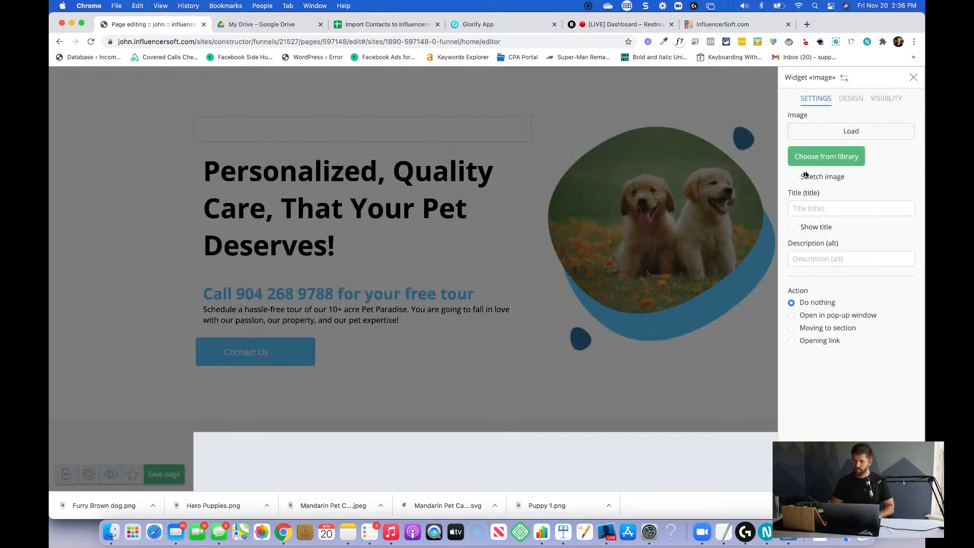
pyautogui.click(843, 134)
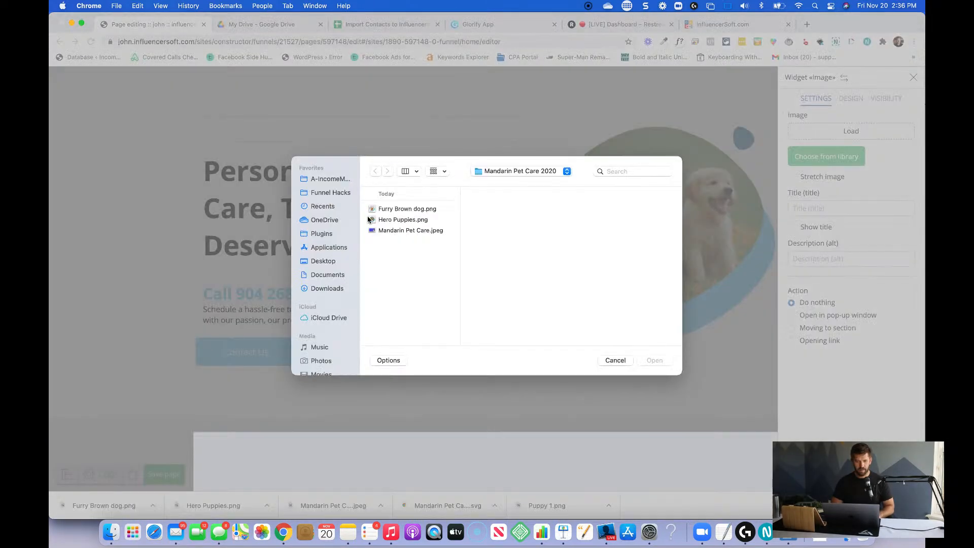
pyautogui.click(403, 210)
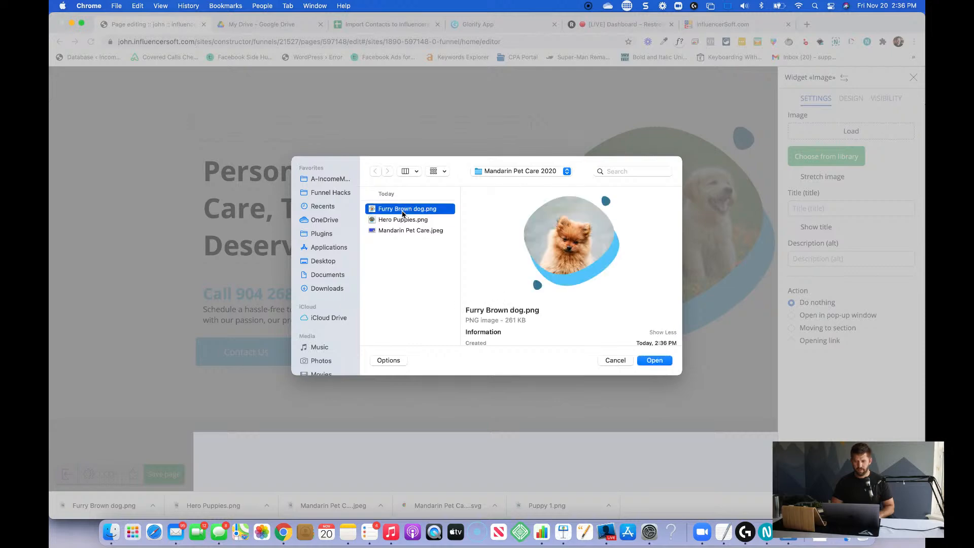
pyautogui.click(655, 360)
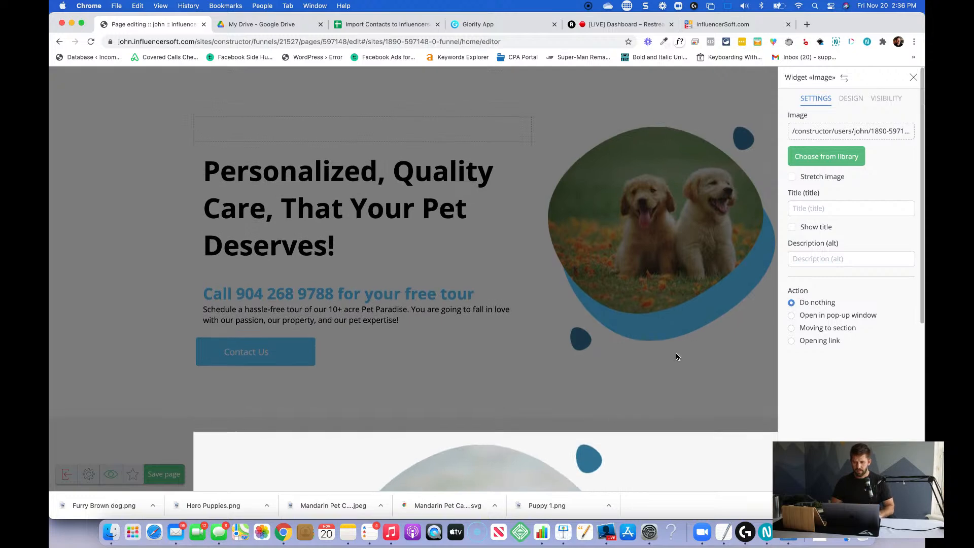
pyautogui.click(671, 358)
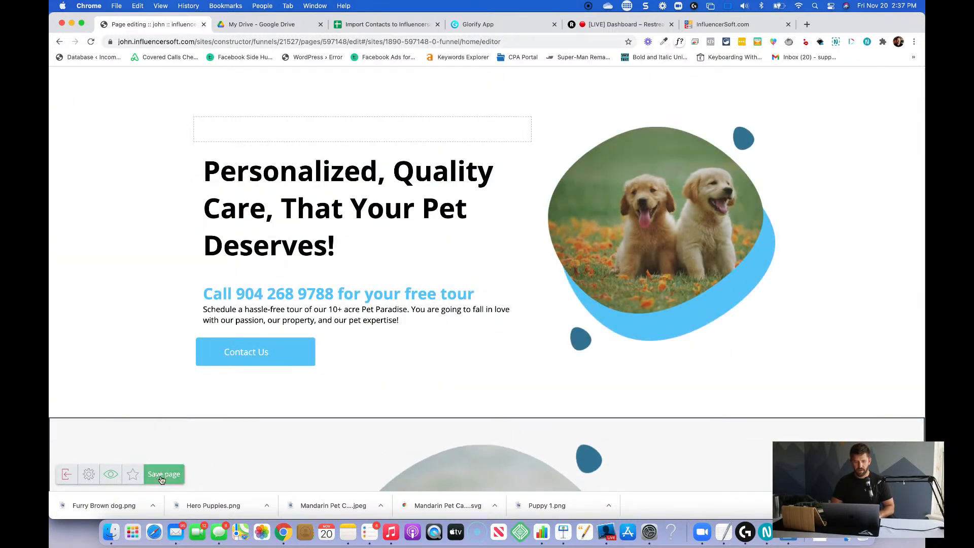
pyautogui.click(161, 479)
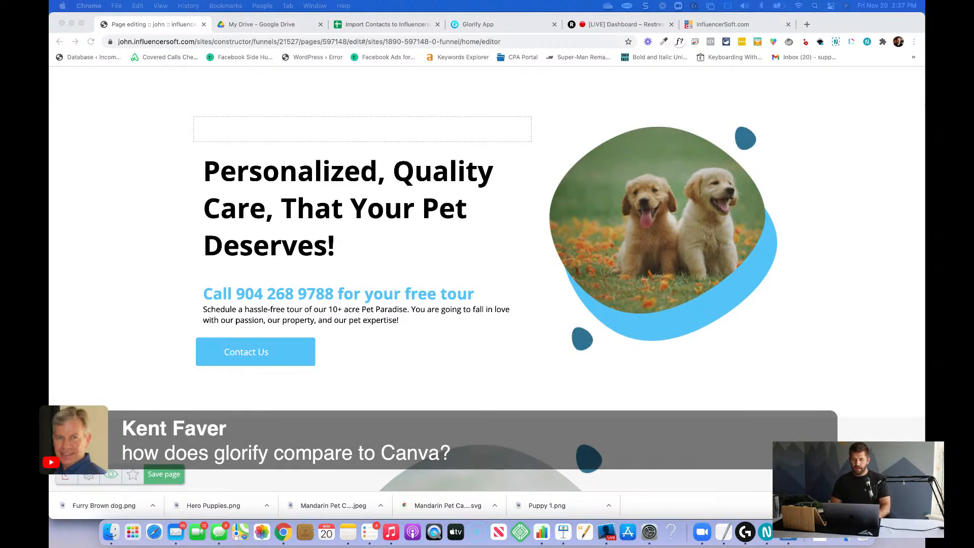
# Add a text widget to the light gray section beside the brown dog image, with the image on its left.
pyautogui.scroll(-5, 798, 408)
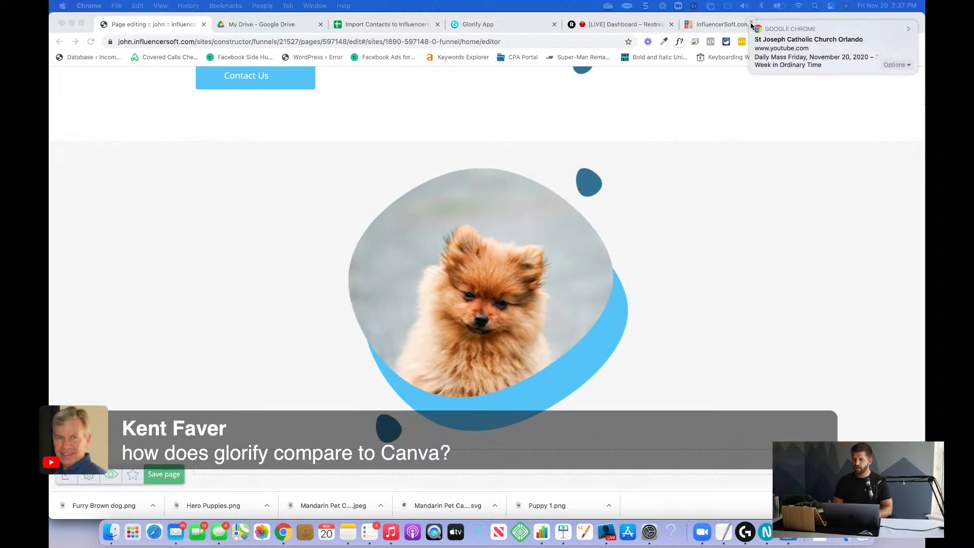
pyautogui.click(752, 21)
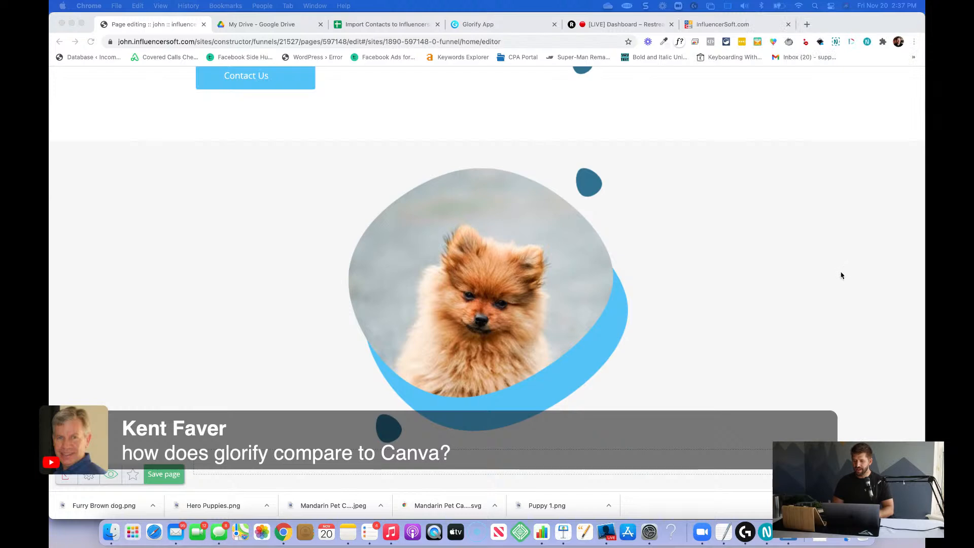
pyautogui.click(900, 456)
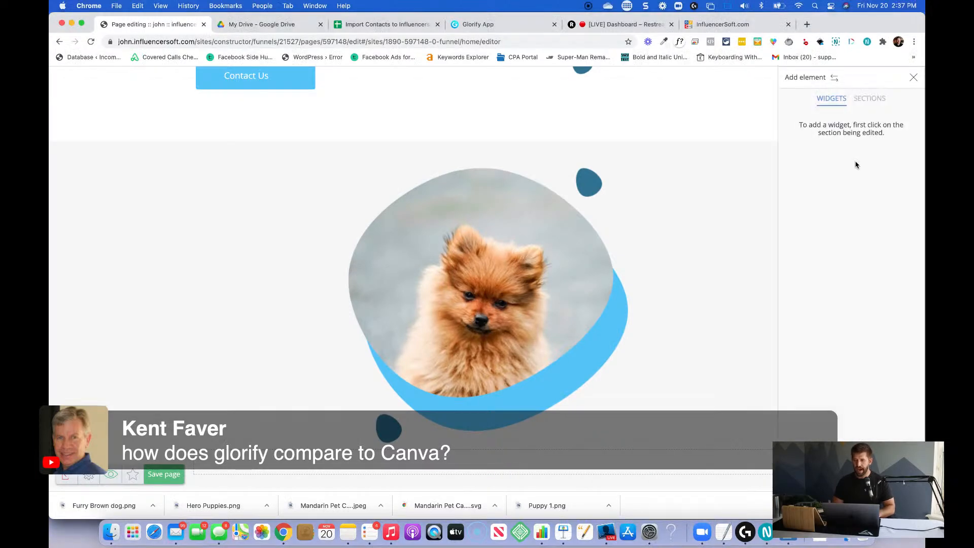
pyautogui.click(587, 337)
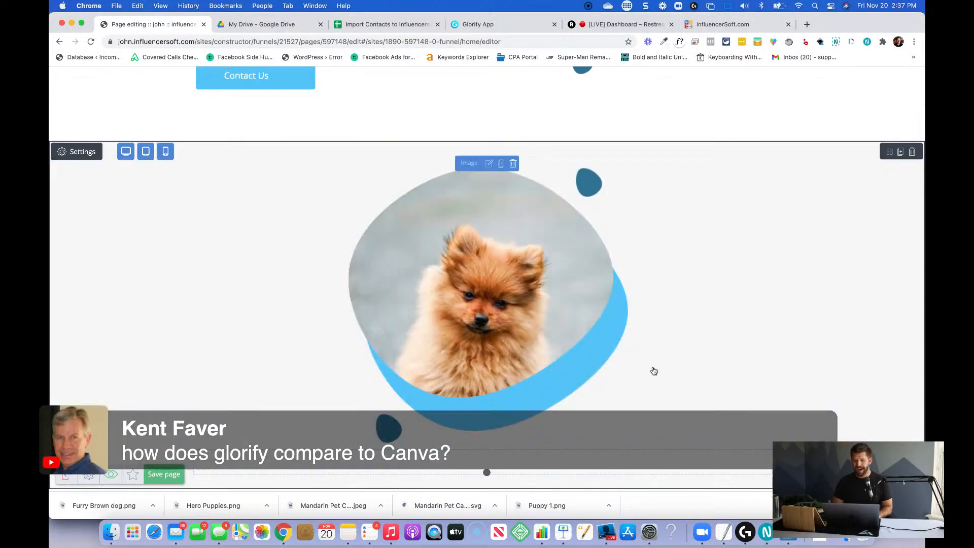
pyautogui.click(900, 457)
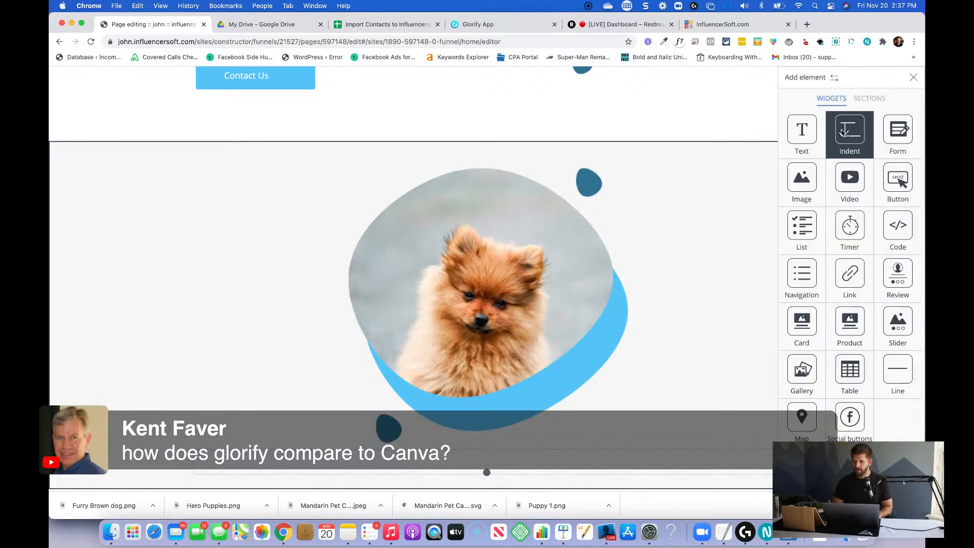
pyautogui.moveTo(802, 131); pyautogui.dragTo(746, 252)
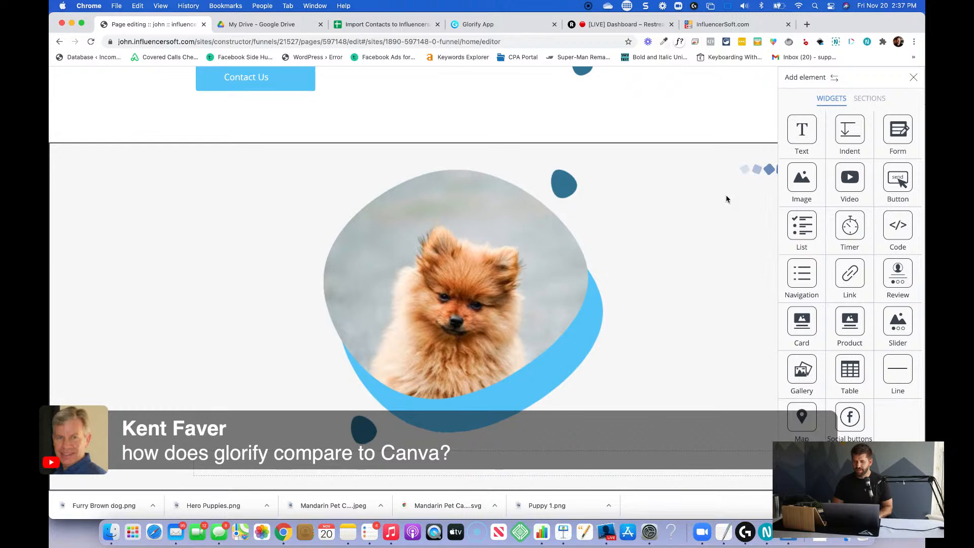
pyautogui.click(741, 188)
pyautogui.moveTo(735, 187); pyautogui.dragTo(459, 211)
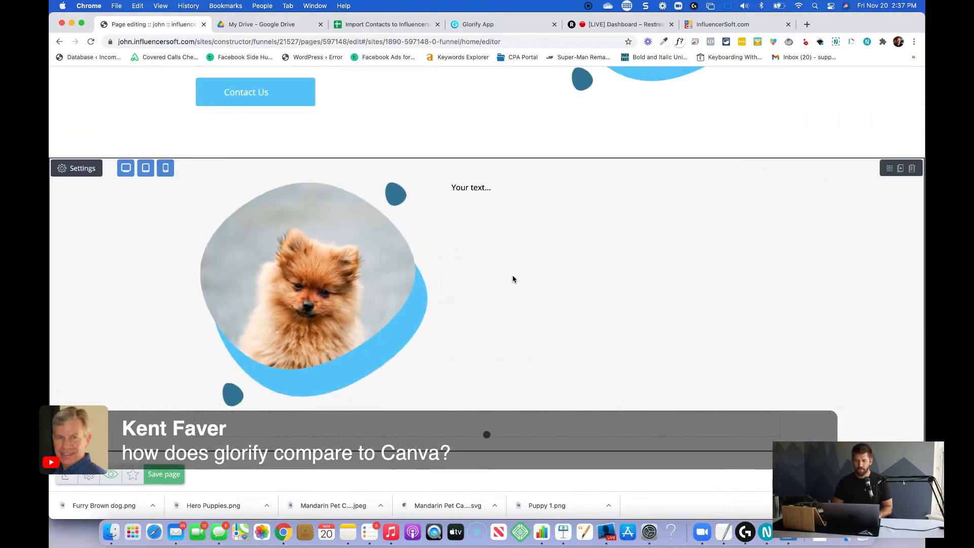
# Replace the placeholder text beside the brown dog with "Who We Are" and format it as Heading 5.
pyautogui.scroll(3, 512, 275)
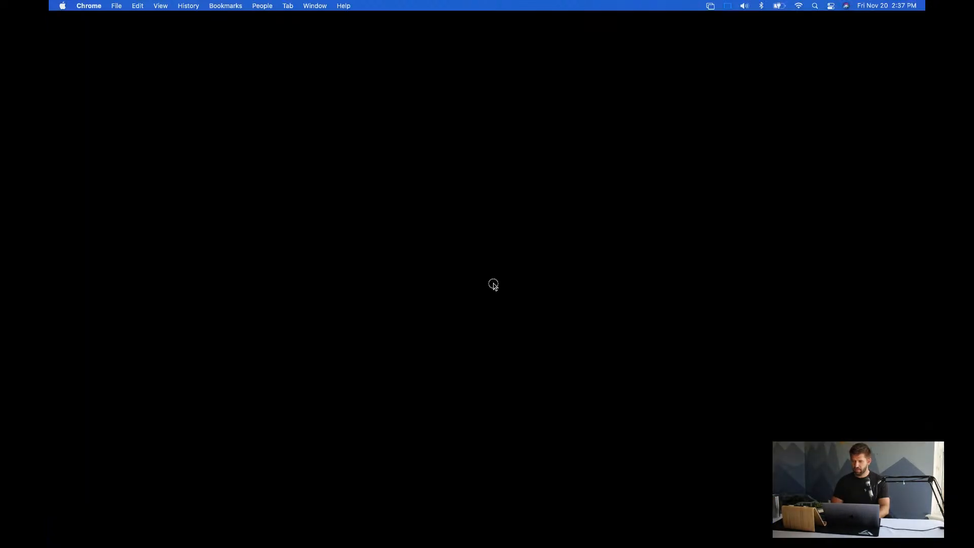
pyautogui.doubleClick(490, 287)
pyautogui.press('super+a')
pyautogui.write('Who We Are')
pyautogui.press('super+a')
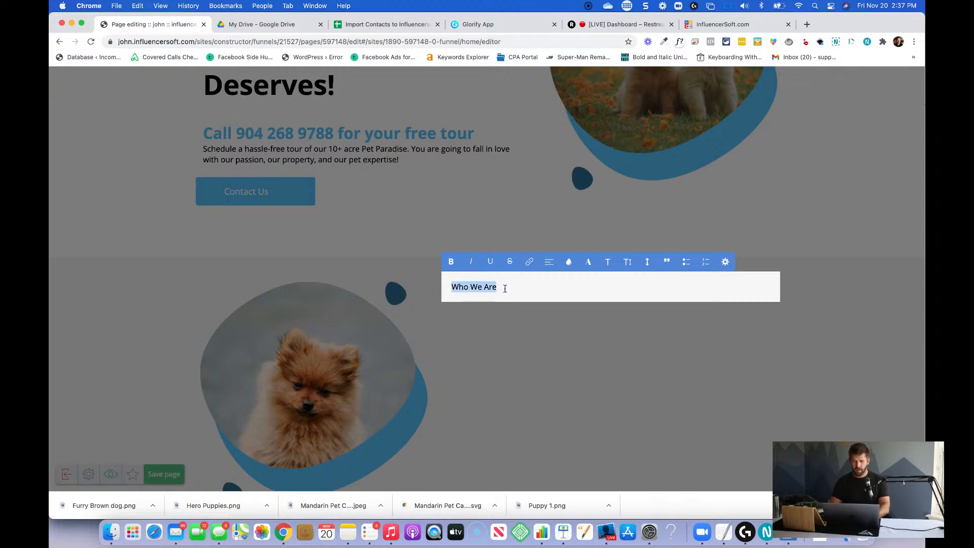
pyautogui.click(607, 261)
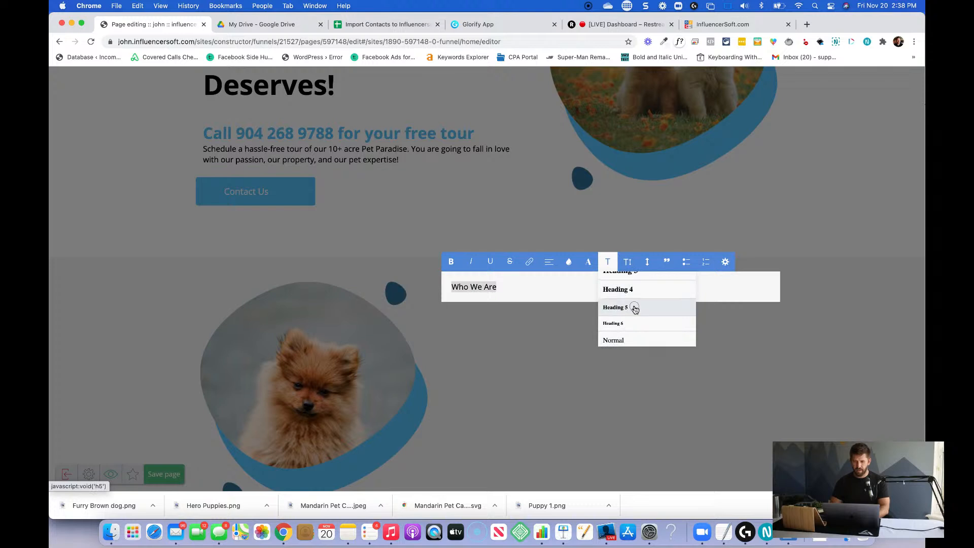
pyautogui.click(633, 307)
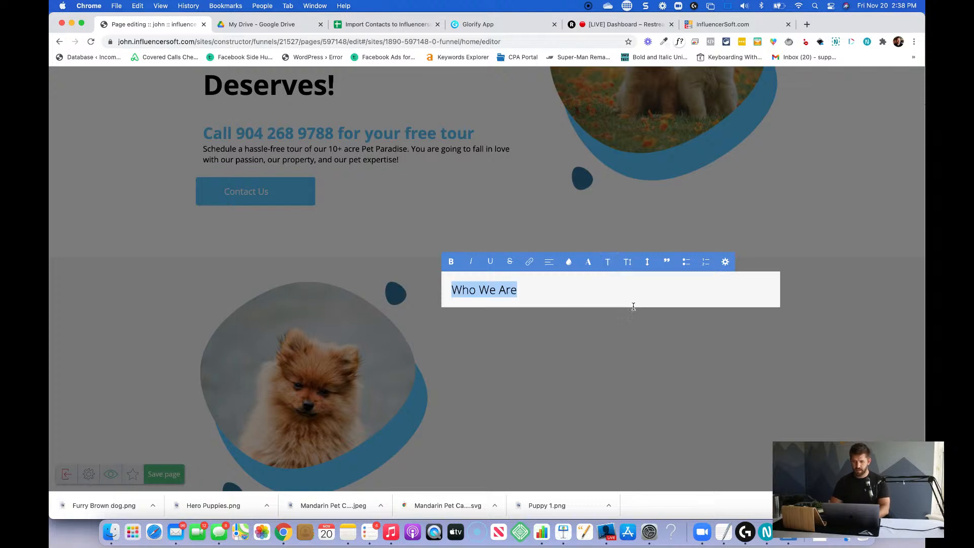
pyautogui.click(598, 303)
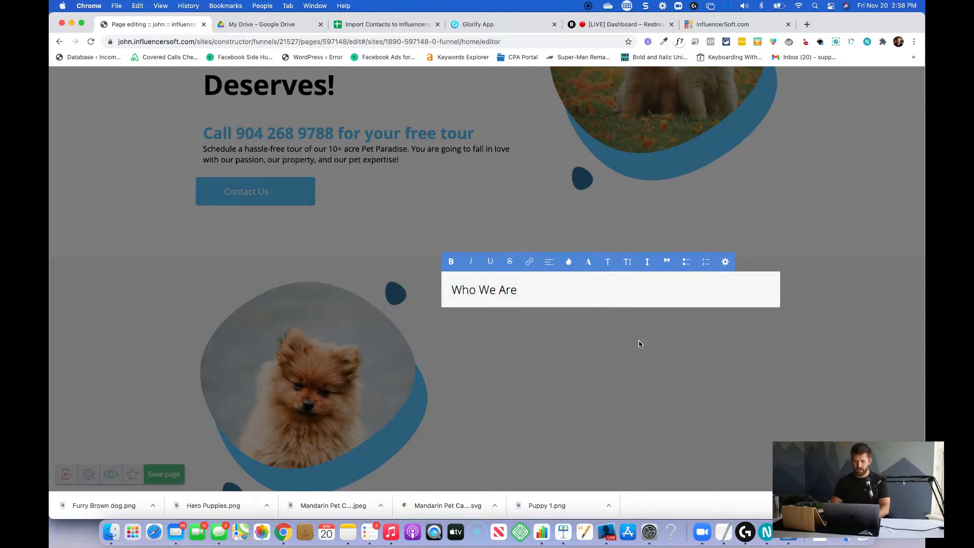
# Add a Heading 3 line reading "We Are Family Owned and Operated" below "Who We Are".
pyautogui.press('Return')
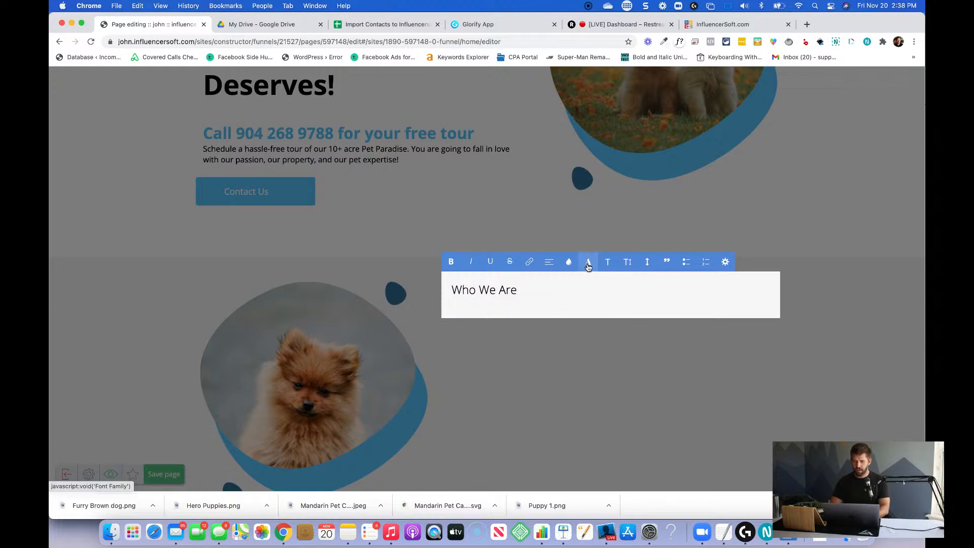
pyautogui.click(607, 262)
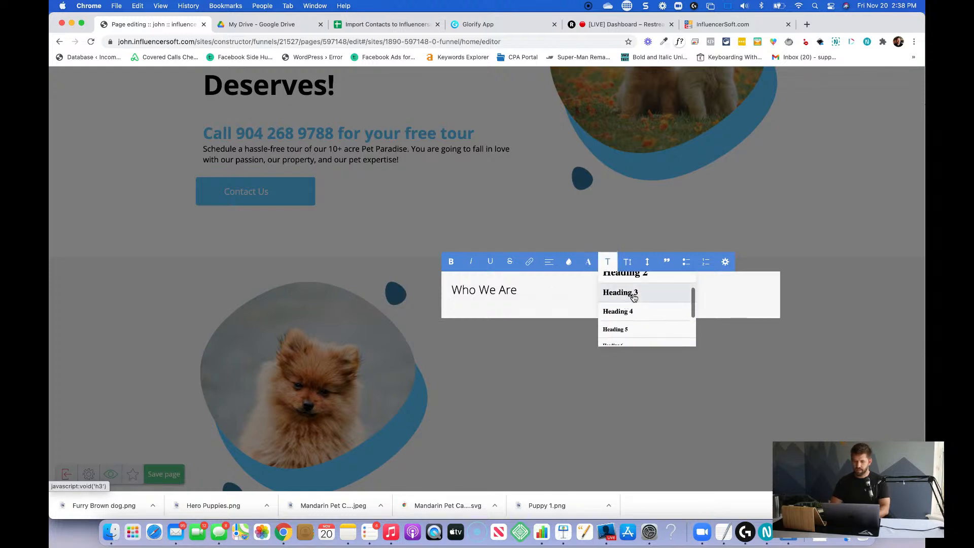
pyautogui.click(637, 292)
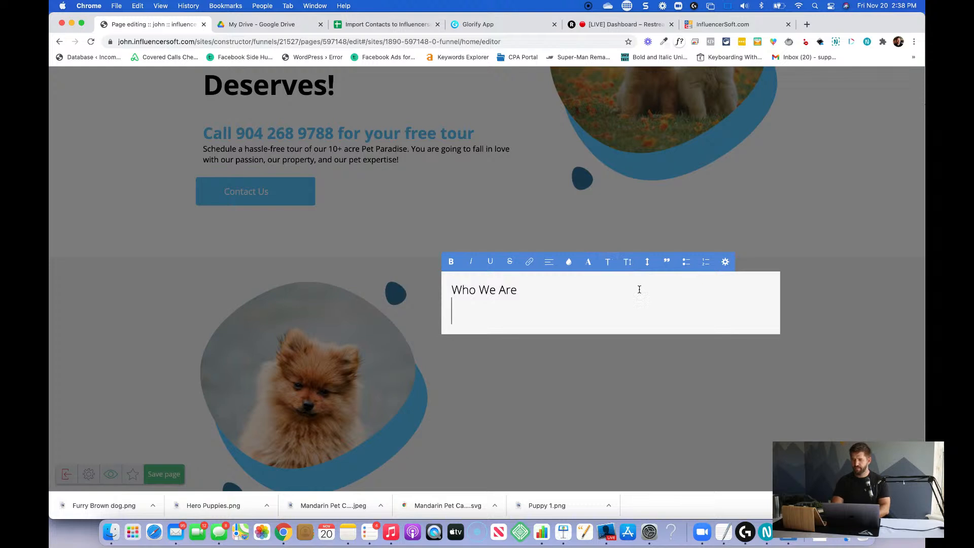
pyautogui.write('We ')
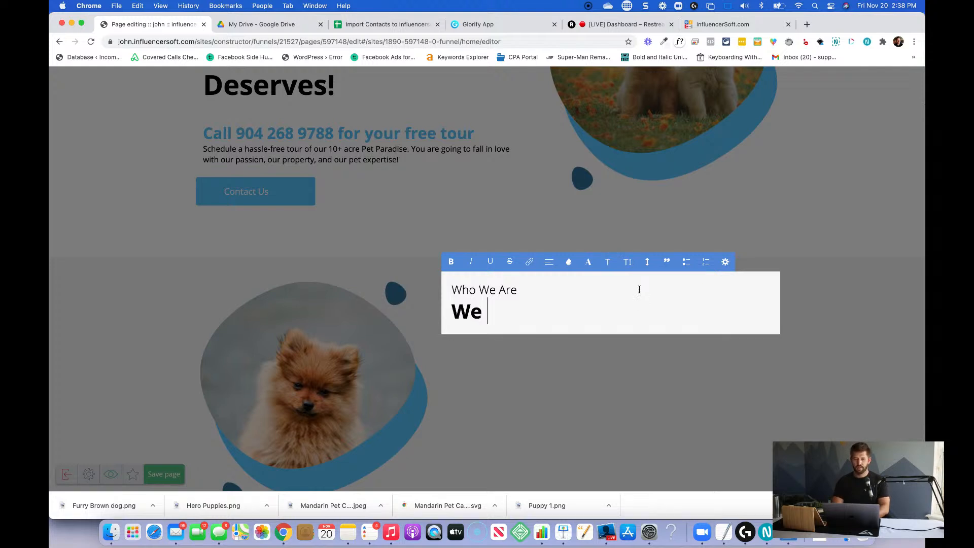
pyautogui.write('Are')
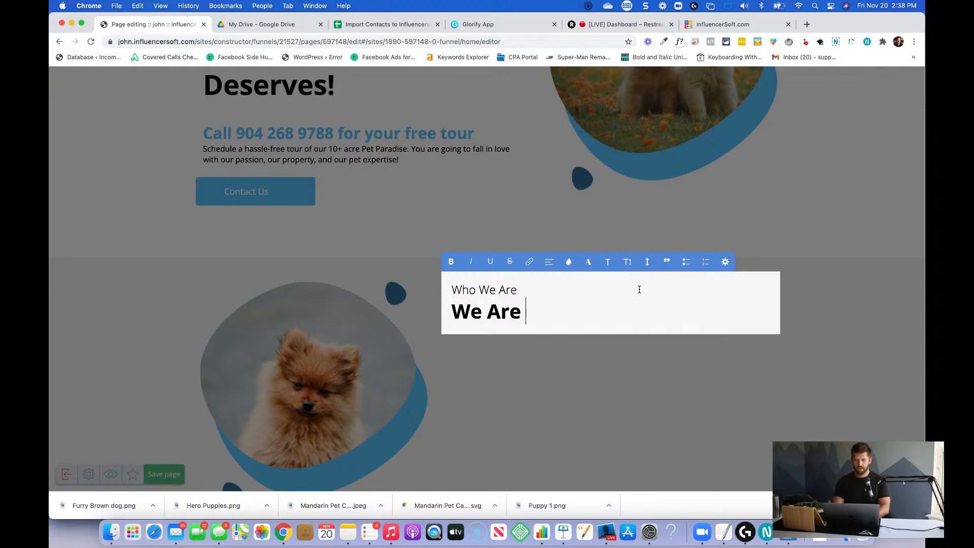
pyautogui.write(' Family')
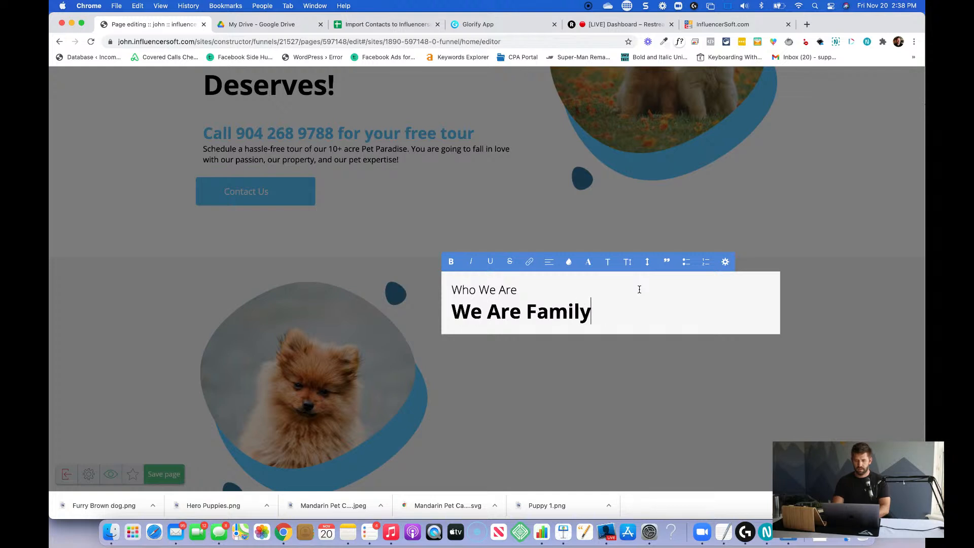
pyautogui.write(' Owned and Operated')
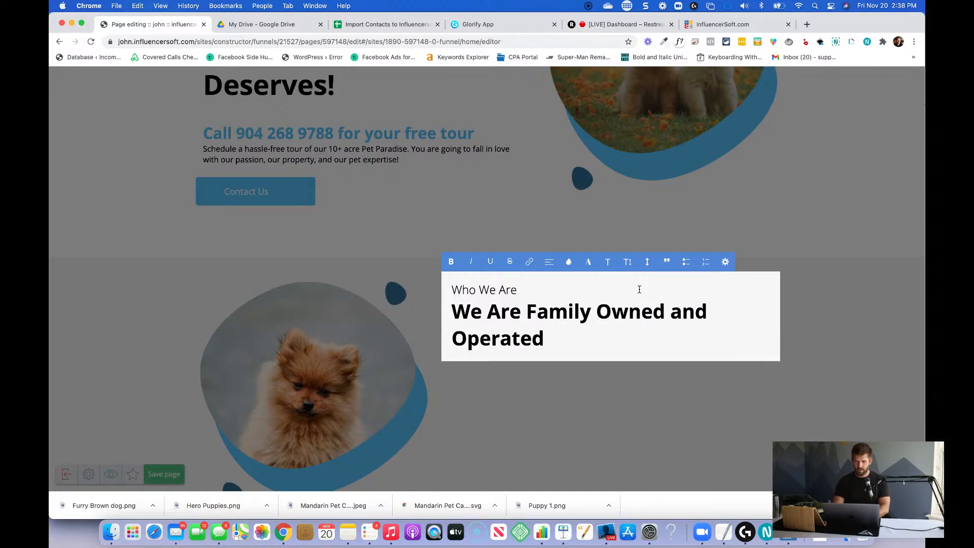
pyautogui.click(602, 403)
# Set the top and bottom inside indents of the light gray dog section to 100 px.
pyautogui.scroll(3, 398, 337)
pyautogui.scroll(-1, 162, 356)
pyautogui.click(81, 358)
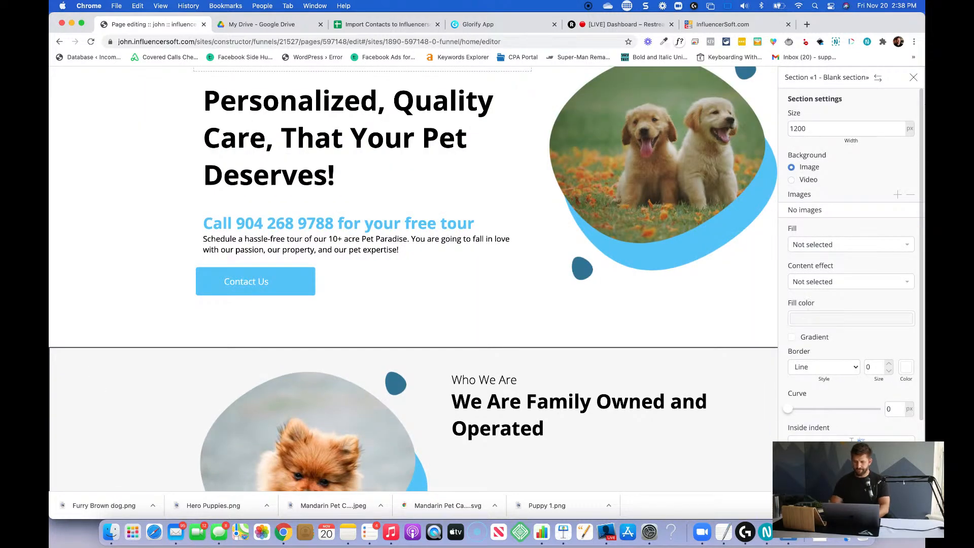
pyautogui.write('100')
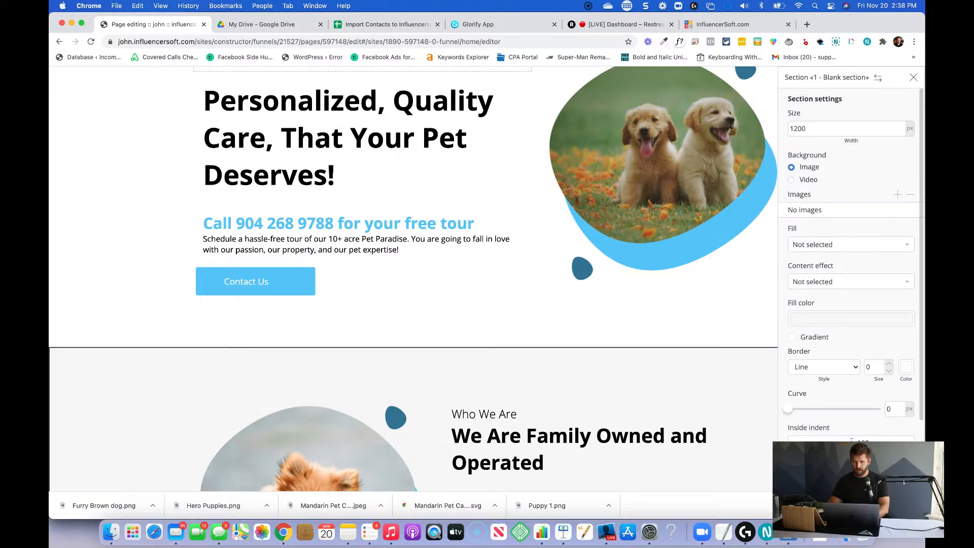
pyautogui.click(651, 337)
pyautogui.scroll(-4, 650, 337)
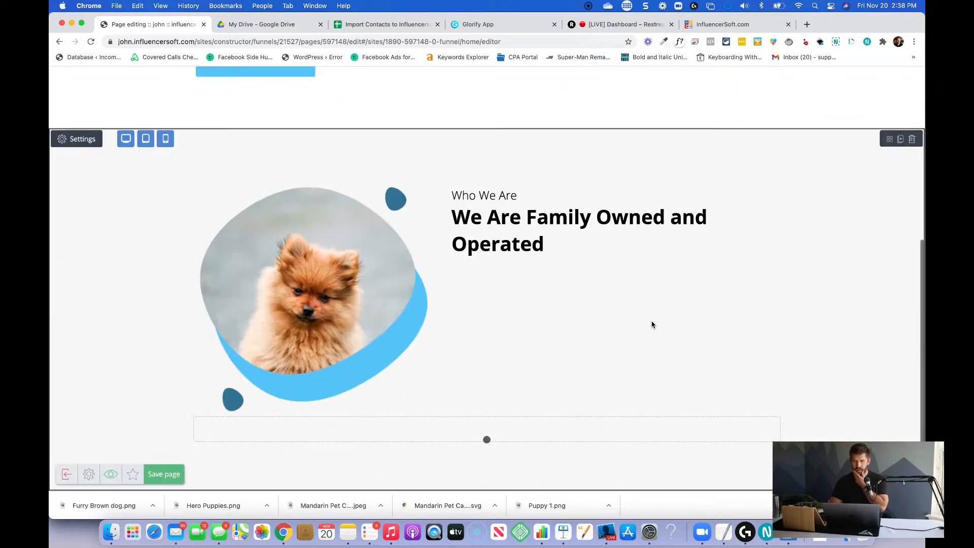
# Start a normal-text paragraph below the "We Are Family Owned and Operated" heading with "We know how important".
pyautogui.click(584, 251)
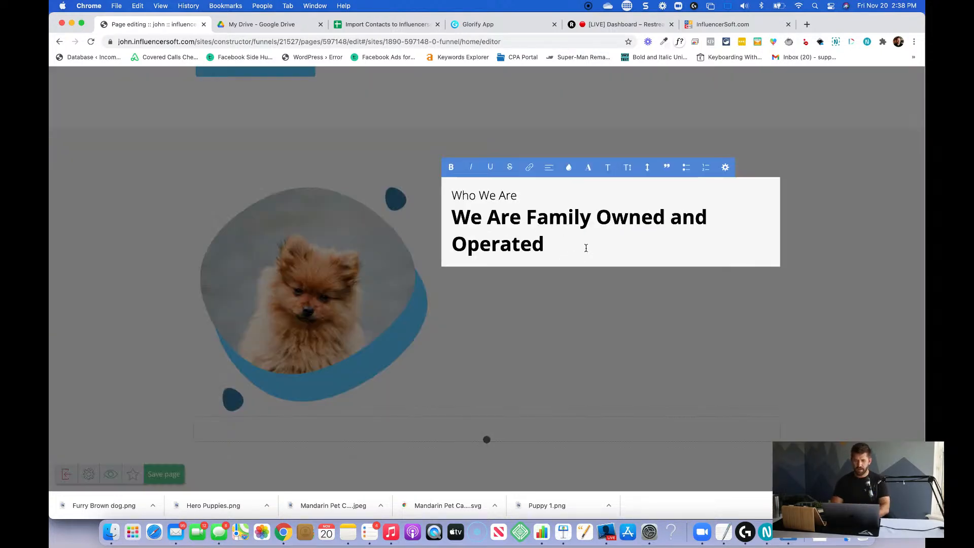
pyautogui.press('Return')
pyautogui.write('We')
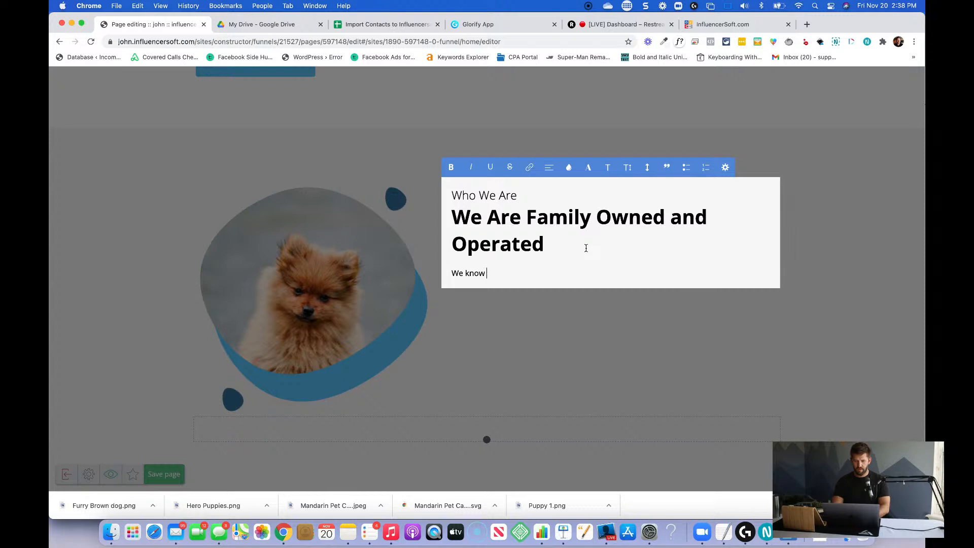
pyautogui.write('know how important')
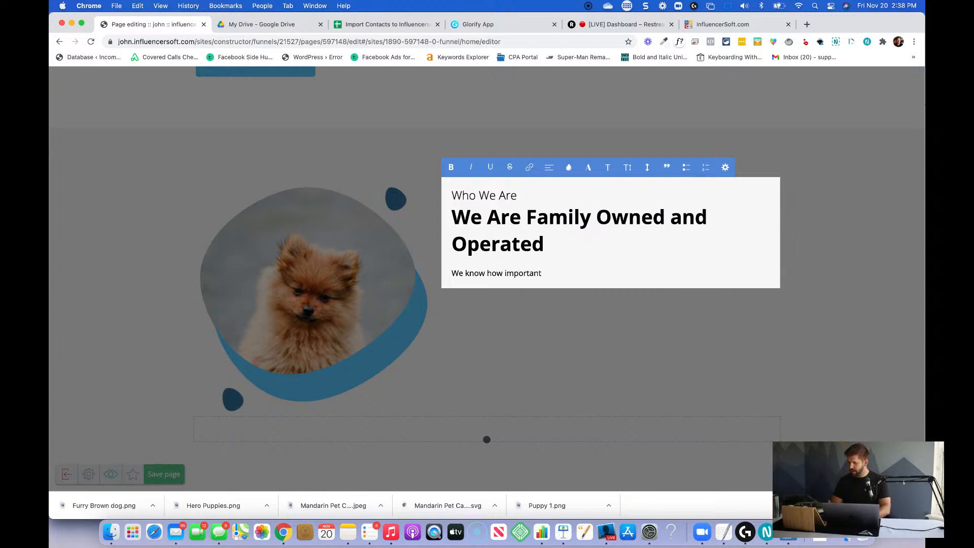
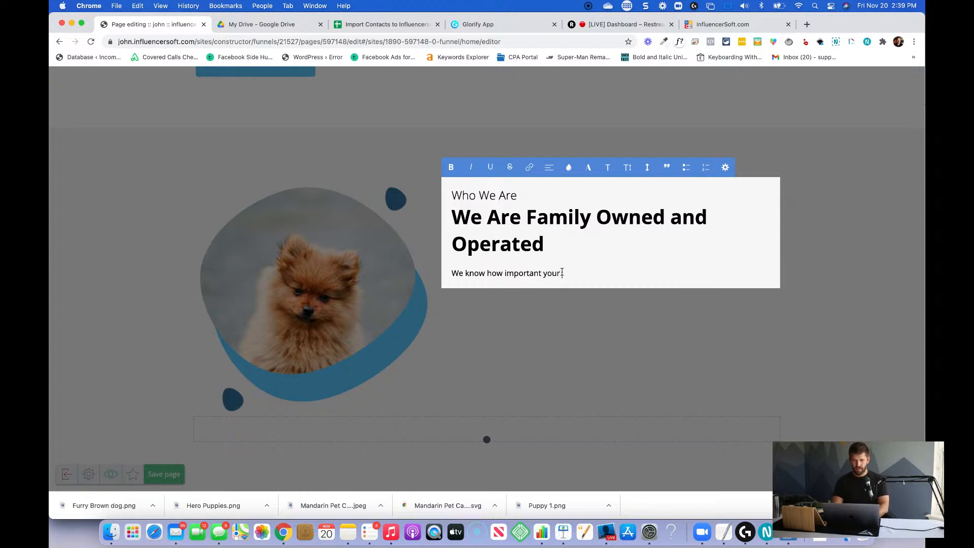
# Continue the paragraph with "your pet is in your family. We feel the same way! That's why every".
pyautogui.write('ur family. We feel the s')
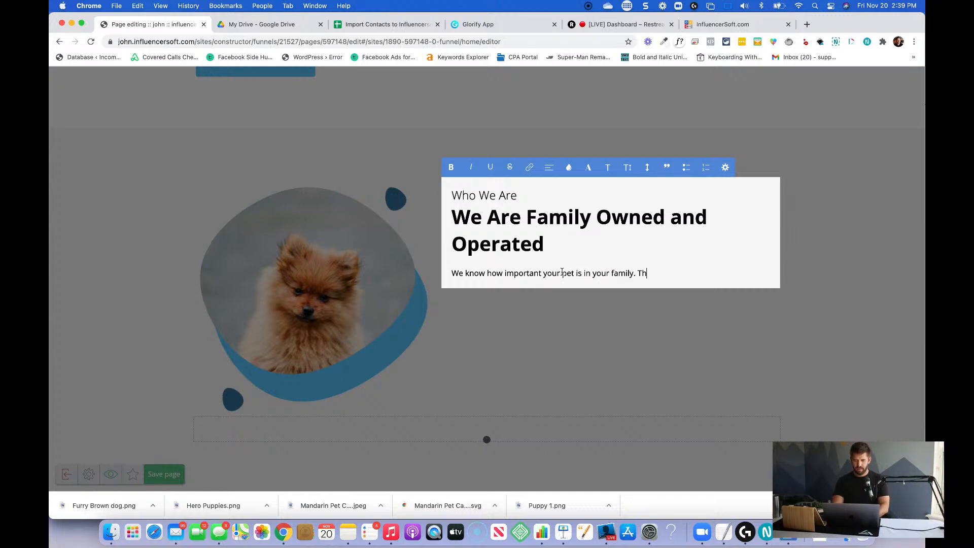
pyautogui.write("ame way! That's why every dog that stays with us is treated")
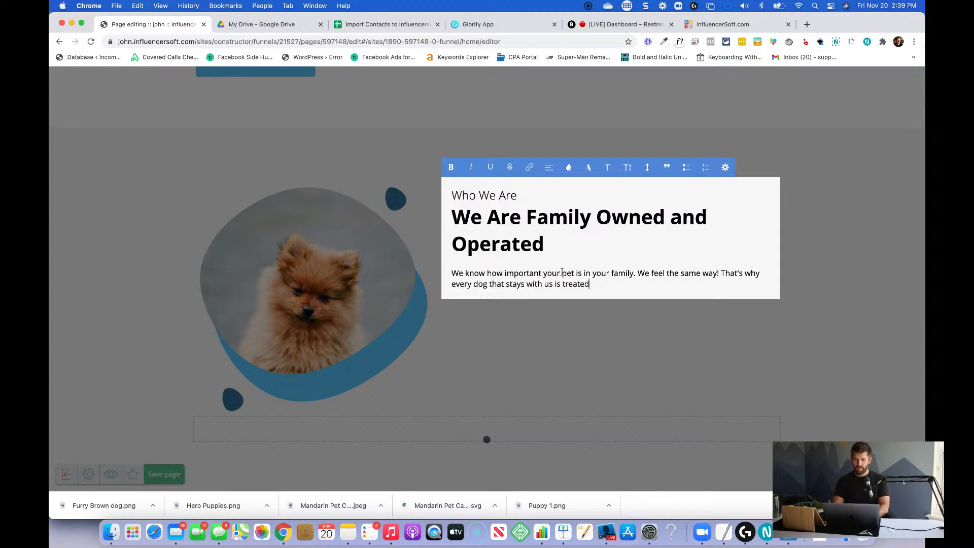
pyautogui.write(' like family. Respected, loved, and')
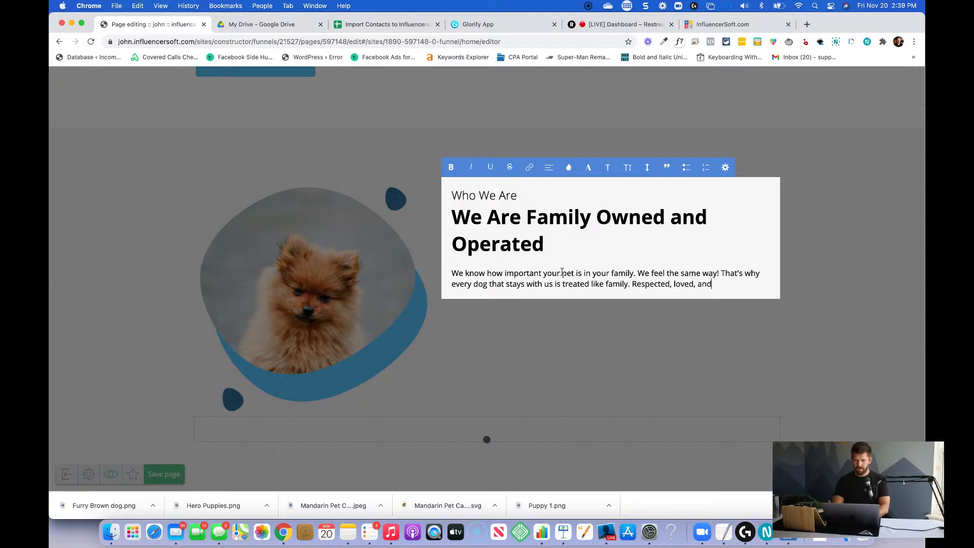
# Finish the paragraph with "dog that stays with us is treated like family. Respected, loved, and cherished.".
pyautogui.write('hed.')
# Add a new paragraph reading "We can't wait to welcome your dog into our family!" and save the page.
pyautogui.press('Return')
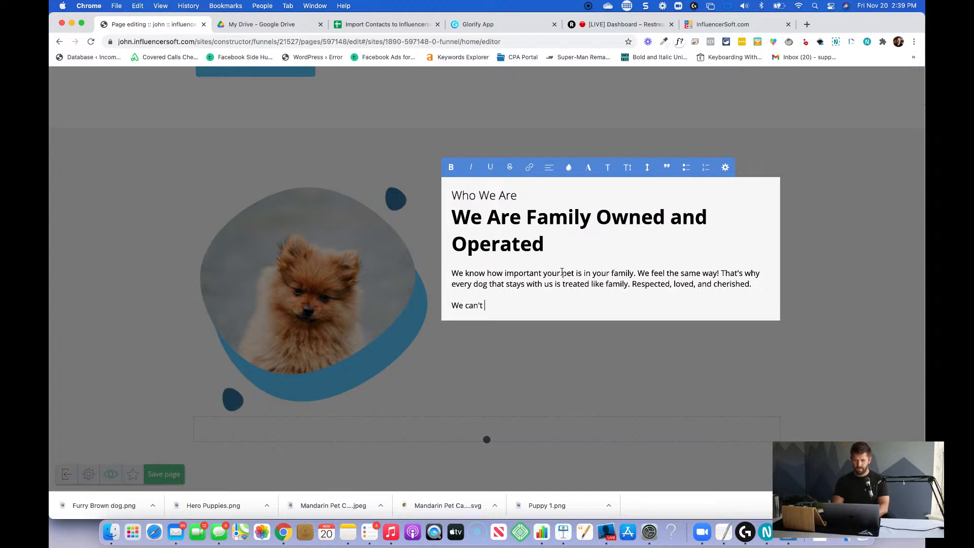
pyautogui.write("We can't wait to welcome your dog into our family!")
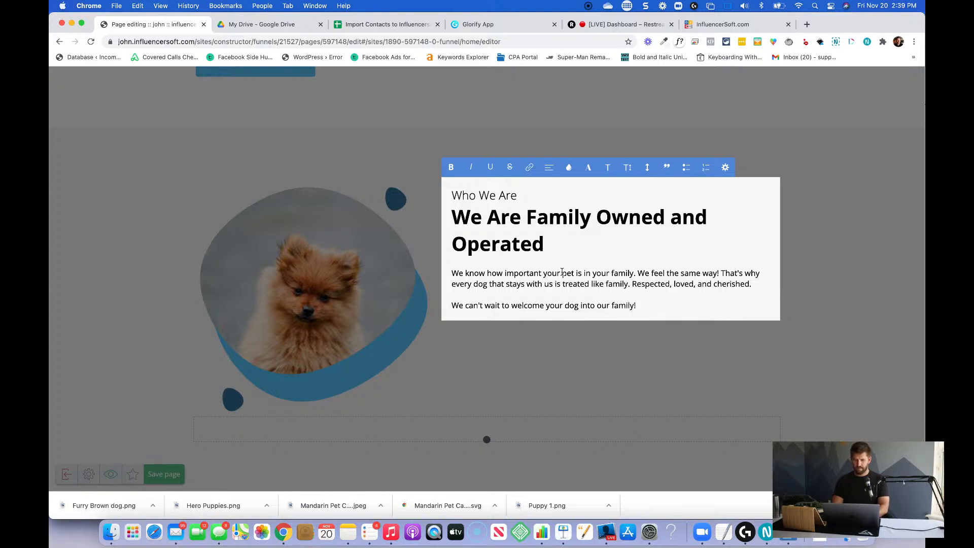
pyautogui.click(579, 378)
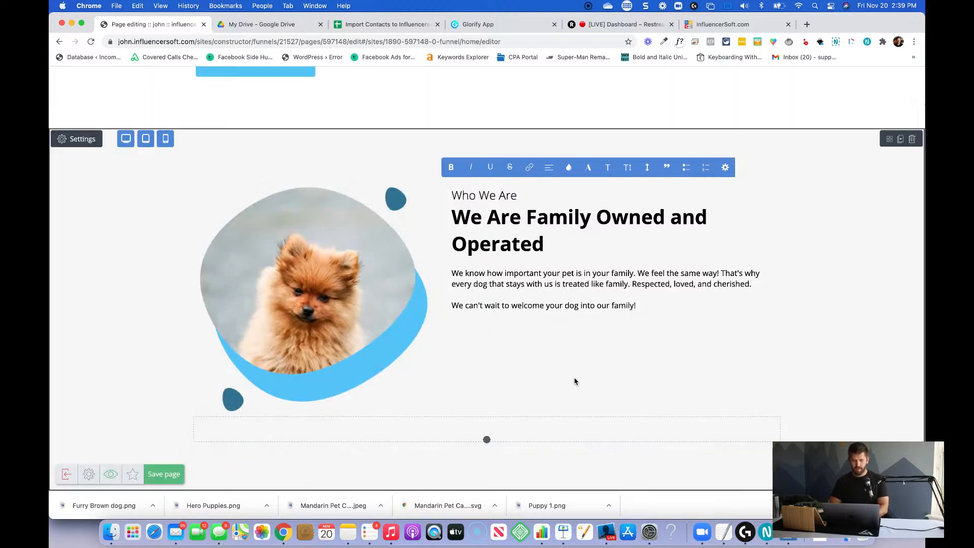
pyautogui.click(175, 475)
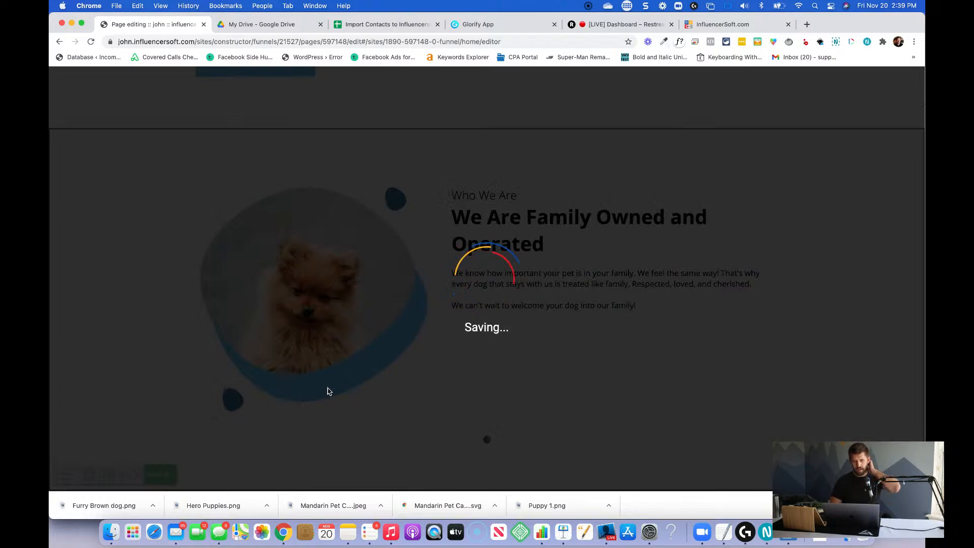
# Remove the extra trailing spaces from the hero section's "Contact Us" button label and save the page.
pyautogui.scroll(2, 327, 391)
pyautogui.scroll(1, 327, 390)
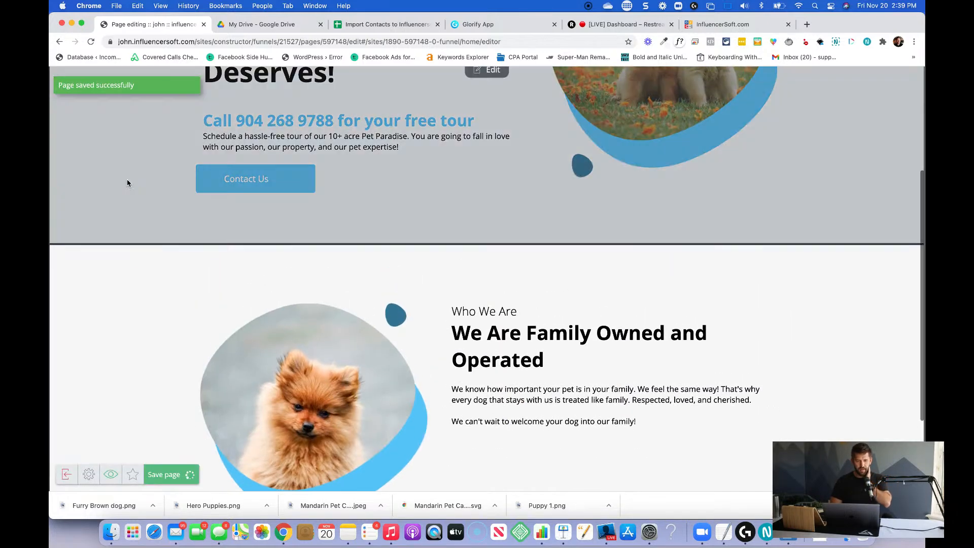
pyautogui.click(268, 181)
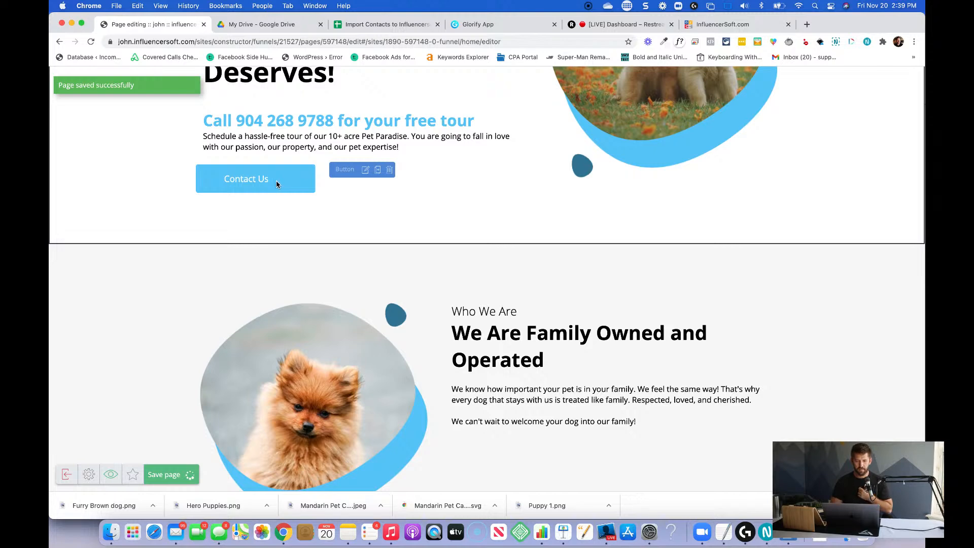
pyautogui.click(365, 170)
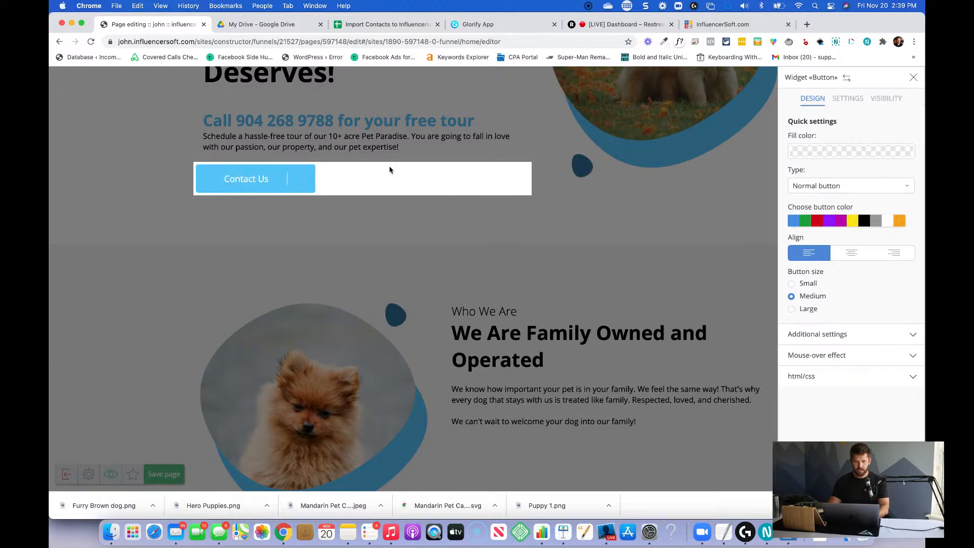
pyautogui.press('BackSpace')
pyautogui.press('BackSpace')
pyautogui.press('BackSpace')
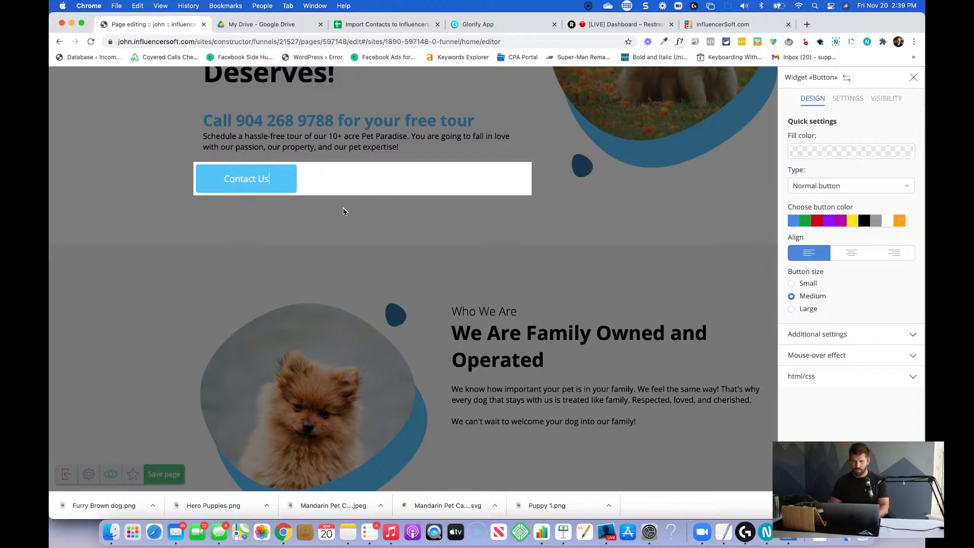
pyautogui.click(329, 218)
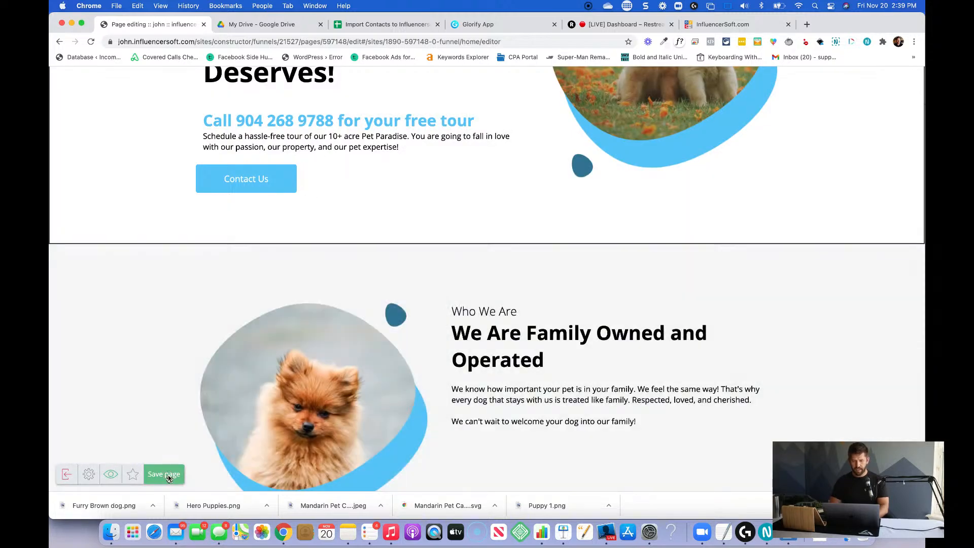
pyautogui.click(165, 474)
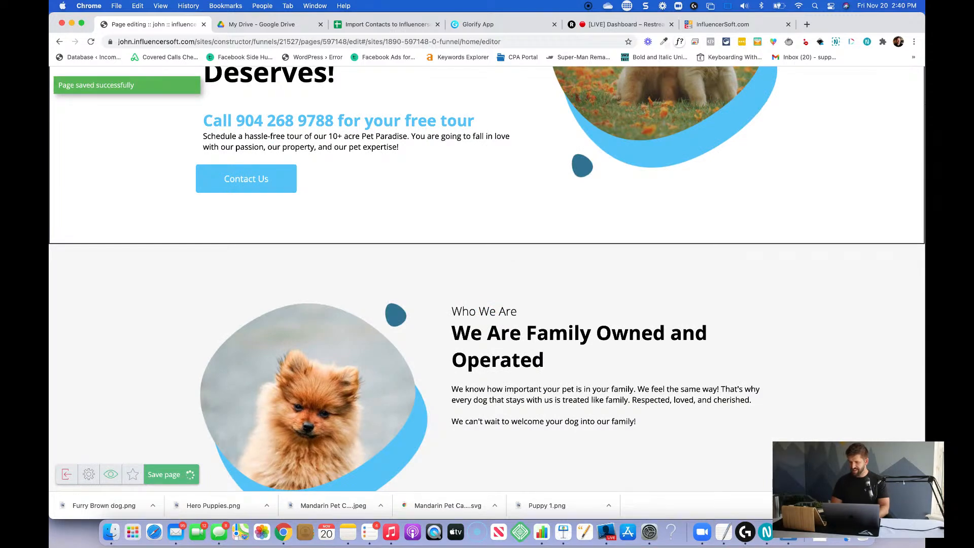
# Duplicate the "Contact Us" button and place the copy below the "Who We Are" text beside the brown dog.
pyautogui.moveTo(299, 168)
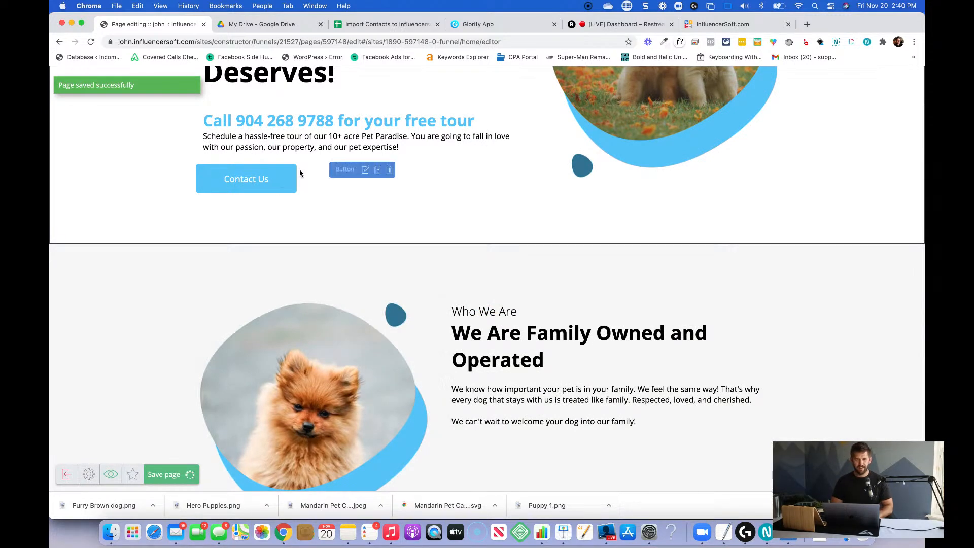
pyautogui.click(378, 171)
pyautogui.moveTo(489, 170); pyautogui.dragTo(546, 331)
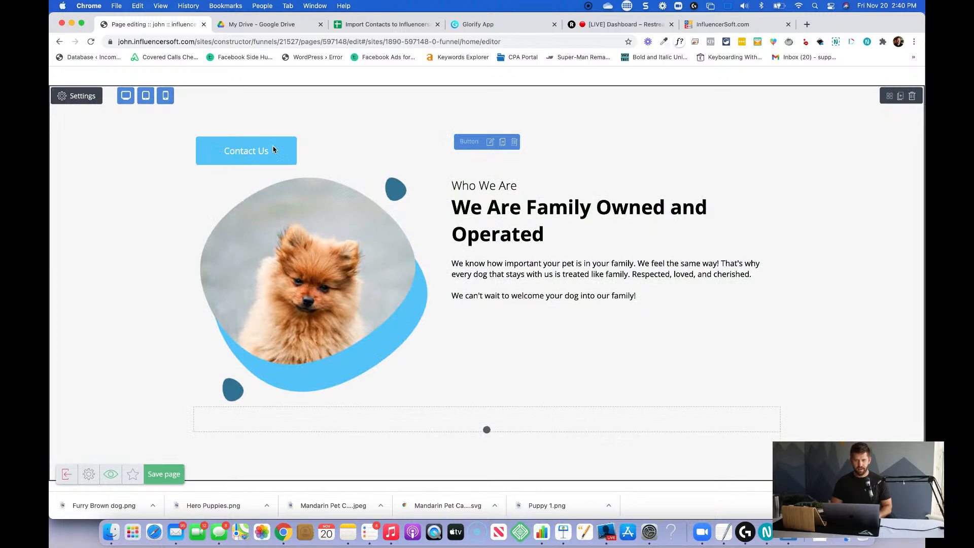
pyautogui.moveTo(461, 142); pyautogui.dragTo(605, 283)
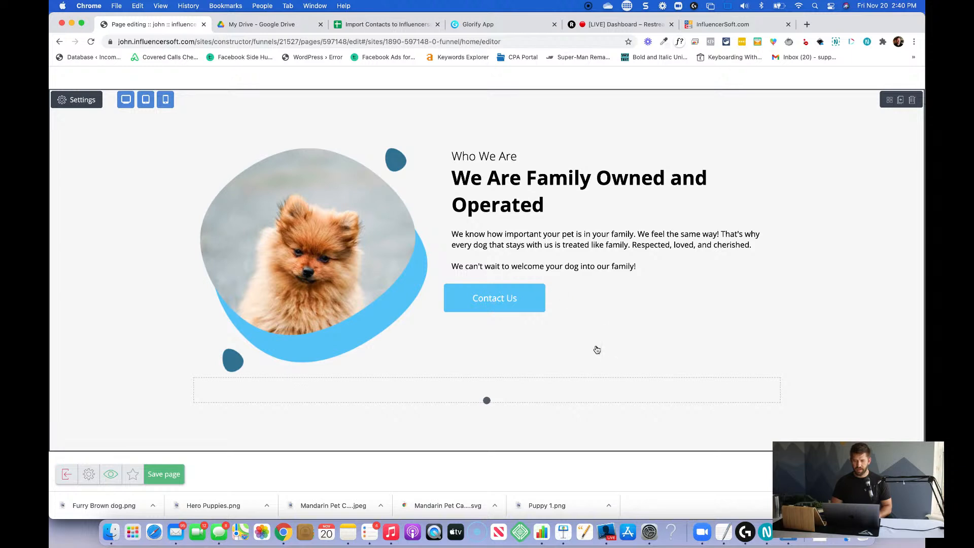
# Set the left and right inside indents of the "Contact Us" button beside the brown dog to 30.
pyautogui.click(460, 303)
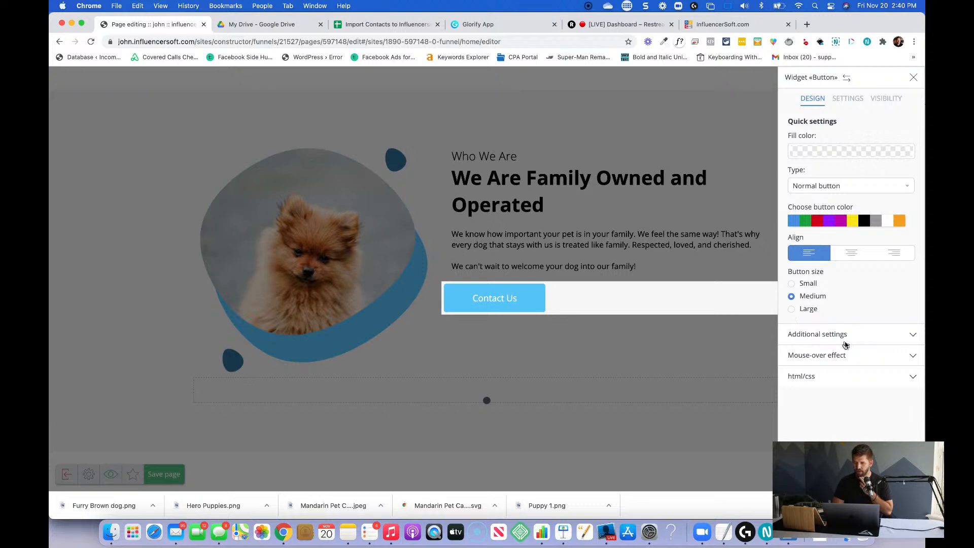
pyautogui.click(845, 102)
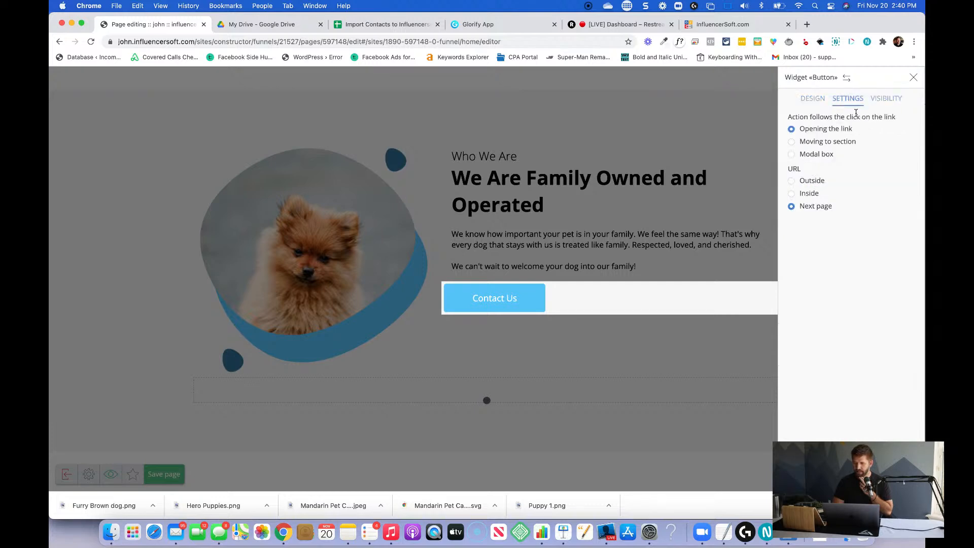
pyautogui.click(812, 99)
pyautogui.click(845, 335)
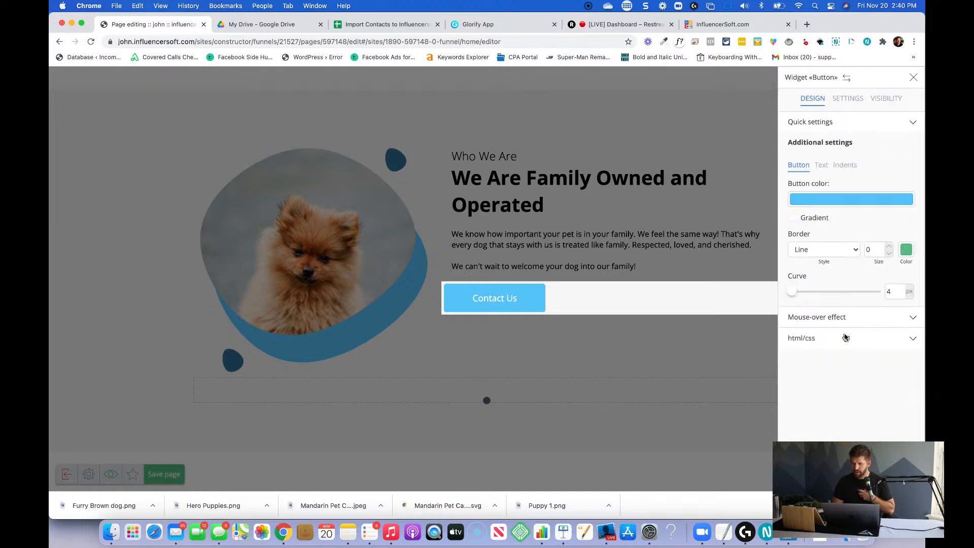
pyautogui.click(836, 166)
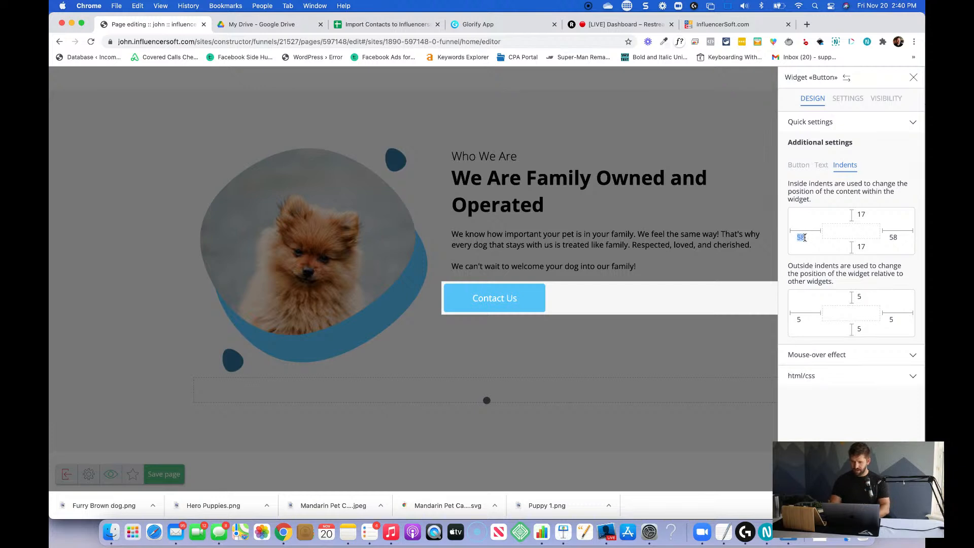
pyautogui.write('10')
pyautogui.press('BackSpace')
pyautogui.press('BackSpace')
pyautogui.write('30')
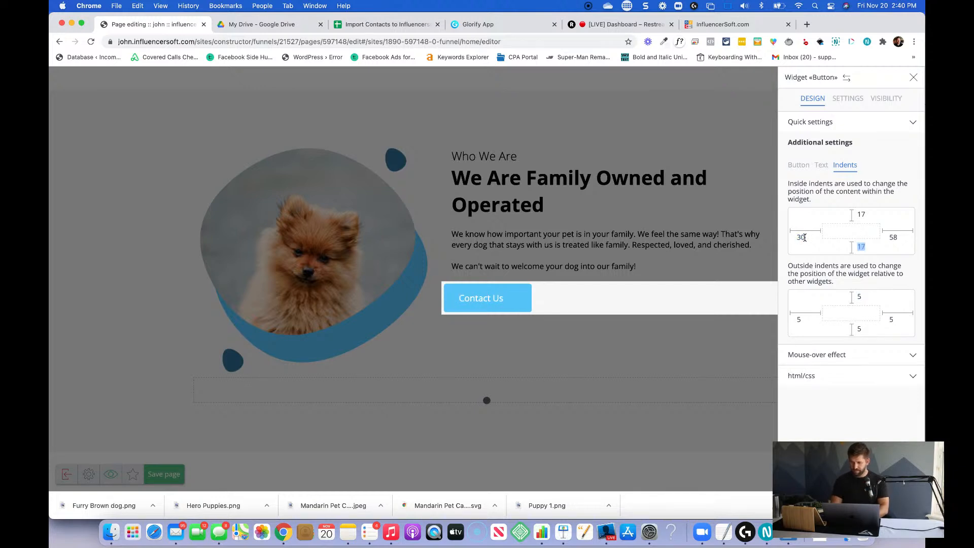
pyautogui.write('30')
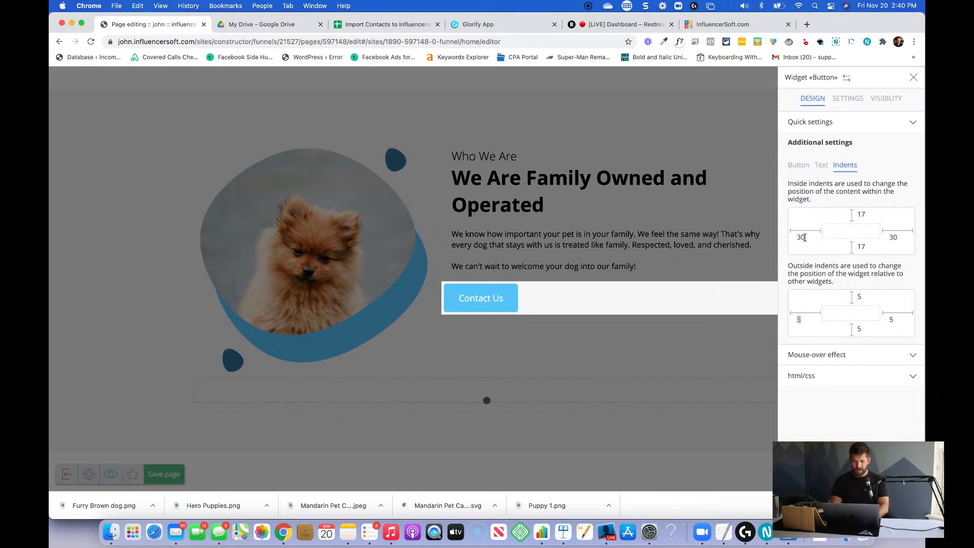
pyautogui.write('20')
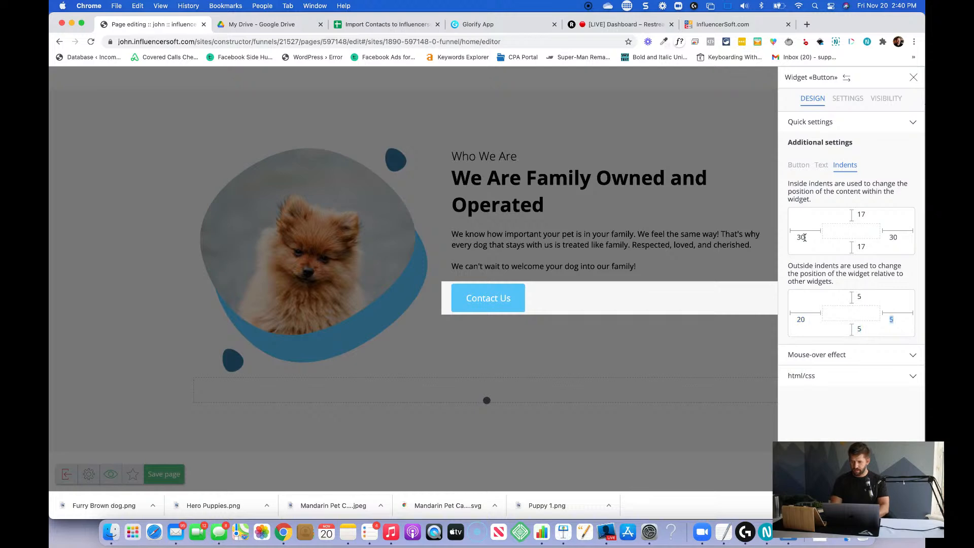
# Set the button's left outside indent to 20 and close its settings.
pyautogui.press('Tab')
pyautogui.click(467, 209)
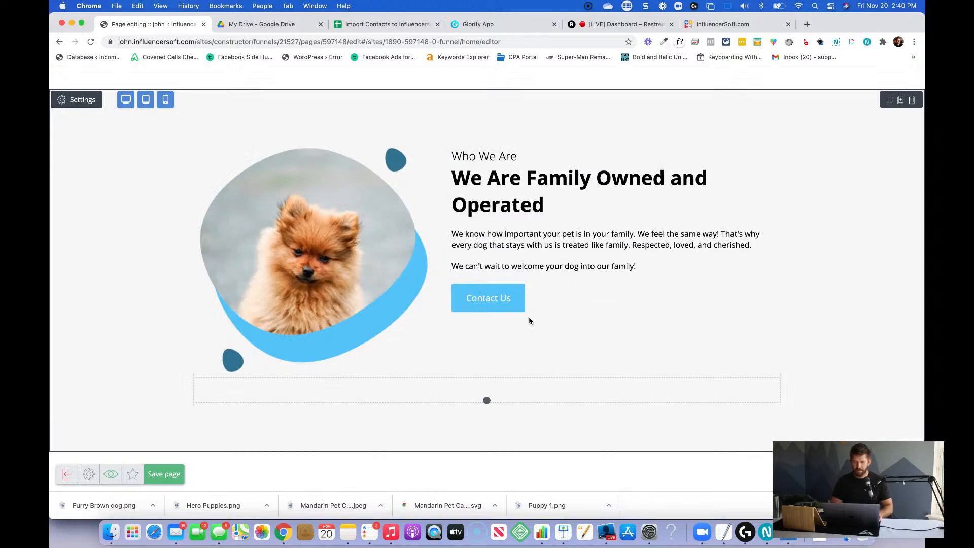
# Change the label of the button below the "Who We Are" text to "Join the Family".
pyautogui.scroll(6, 511, 337)
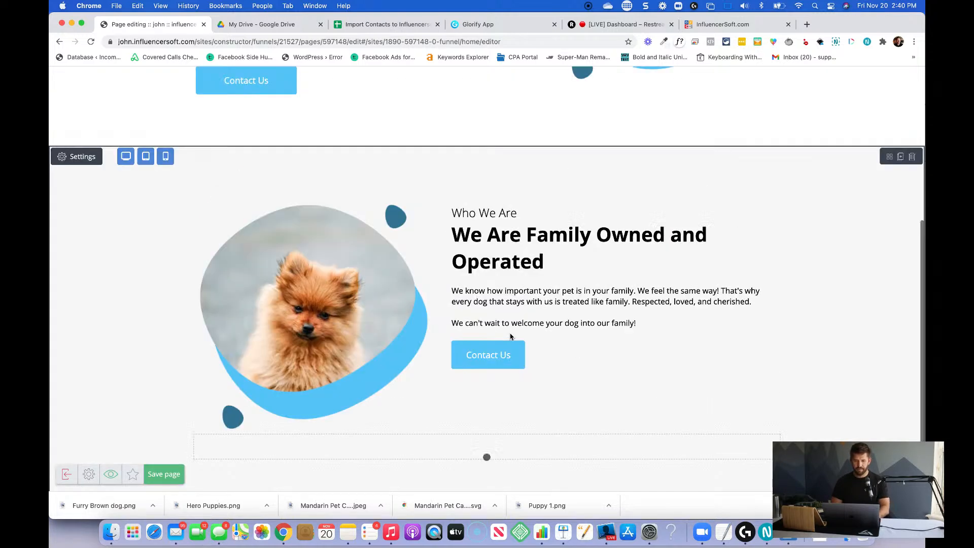
pyautogui.scroll(-4, 511, 335)
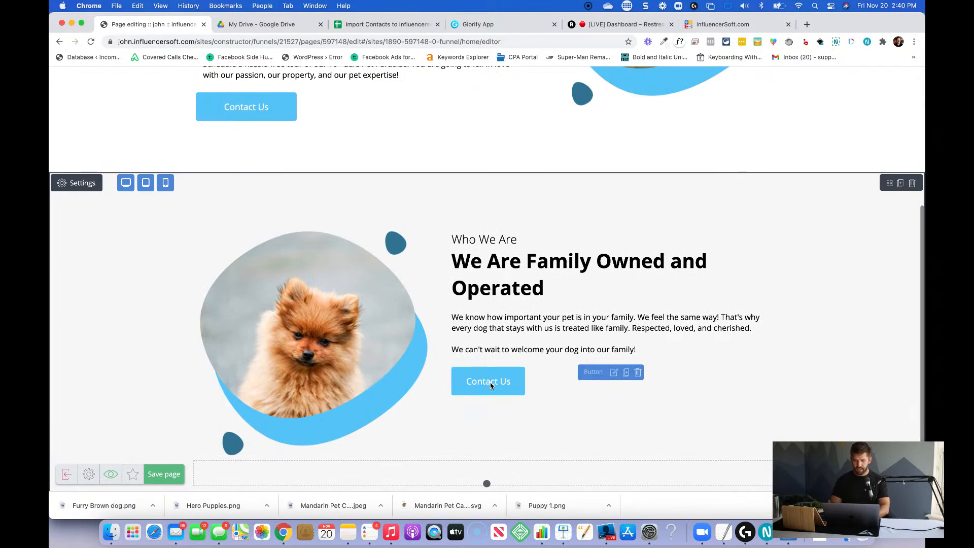
pyautogui.click(490, 385)
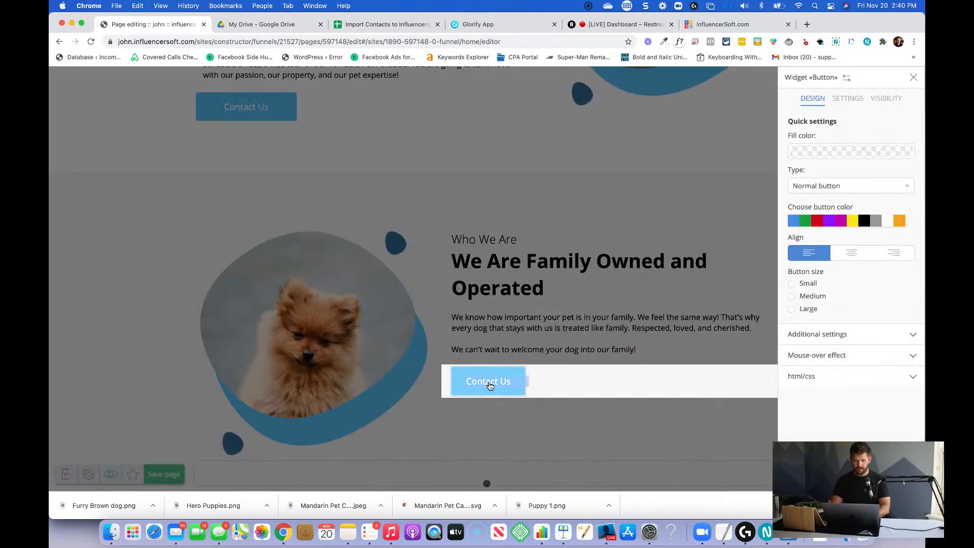
pyautogui.press('BackSpace')
pyautogui.write('Join')
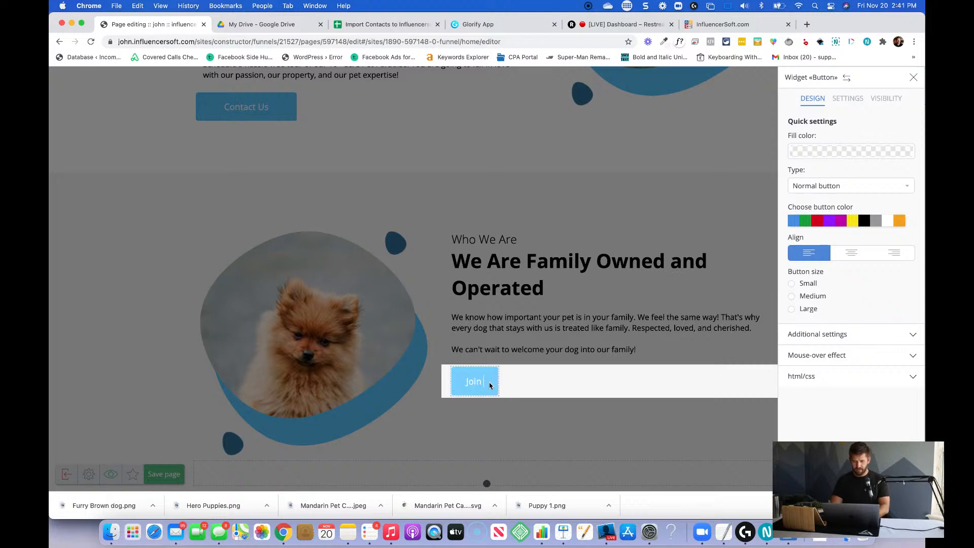
pyautogui.write(' the Family')
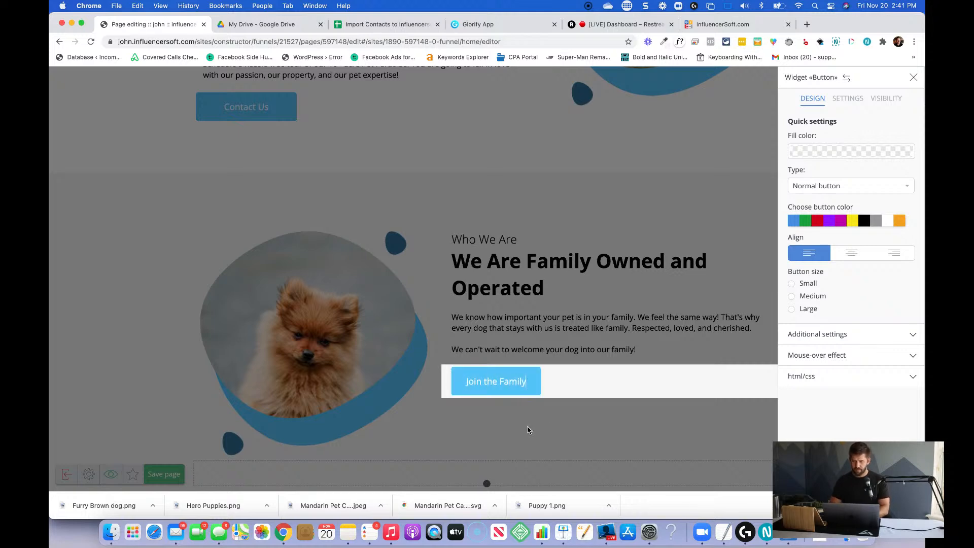
pyautogui.click(565, 412)
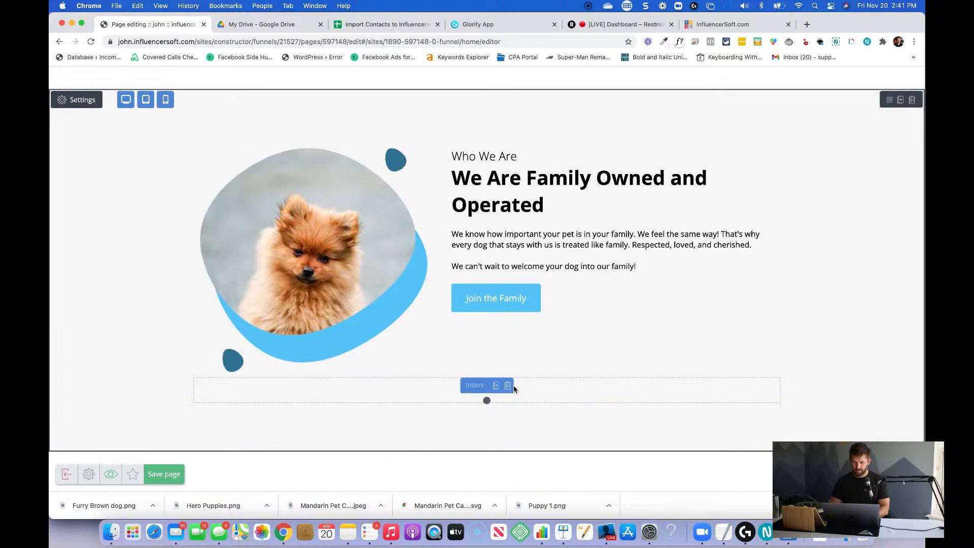
# Delete the empty indent below the brown dog image and the "Who We Are" text.
pyautogui.click(510, 388)
pyautogui.click(459, 202)
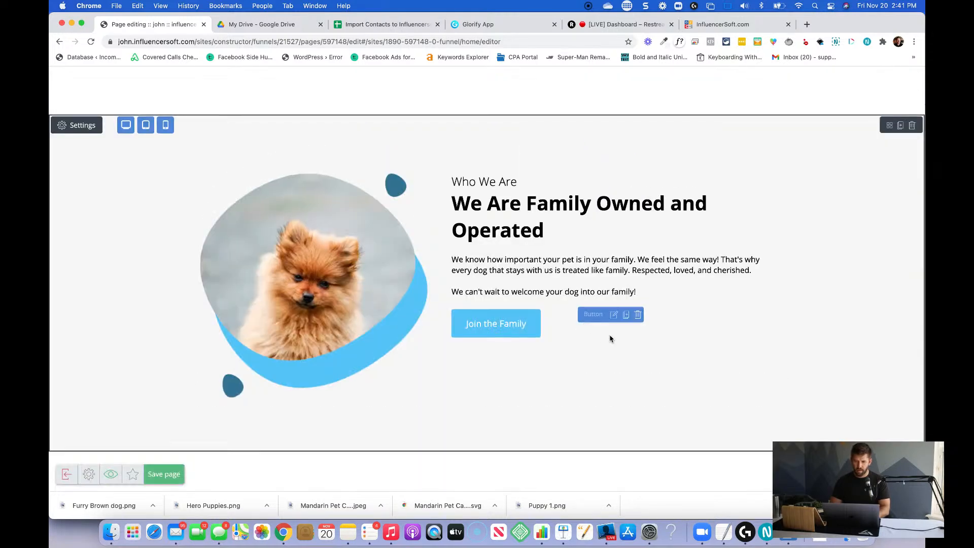
# Add an Indent widget above the "Who We Are" heading and reduce its height slightly.
pyautogui.click(904, 474)
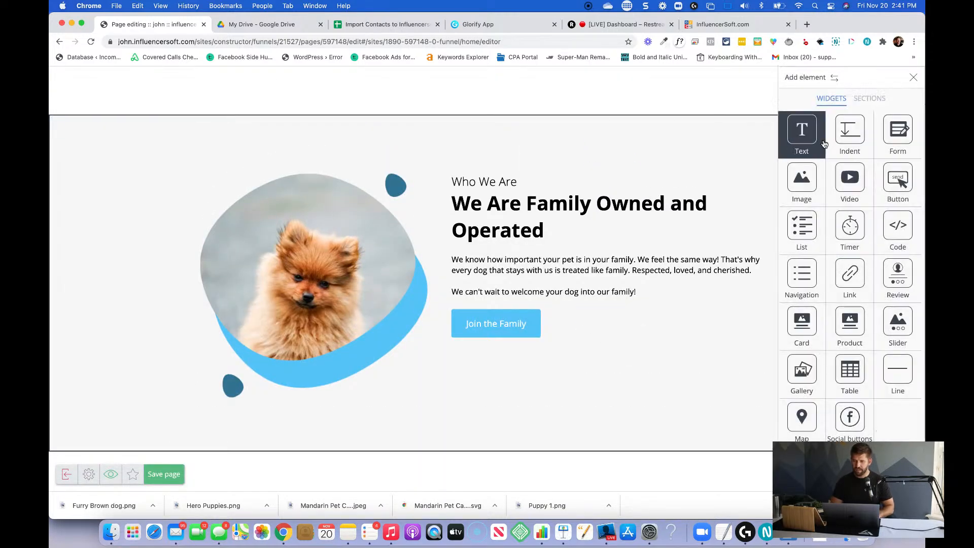
pyautogui.moveTo(848, 142); pyautogui.dragTo(562, 185)
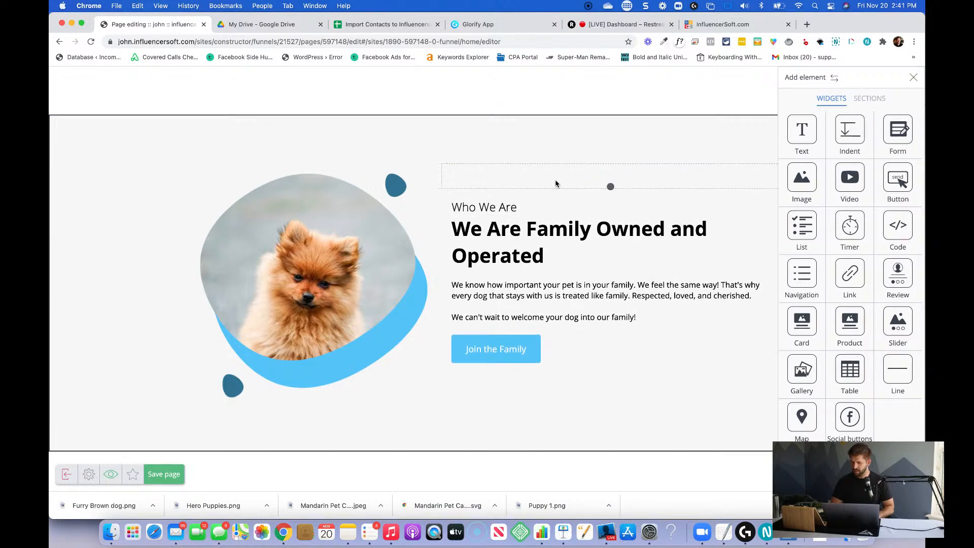
pyautogui.click(538, 182)
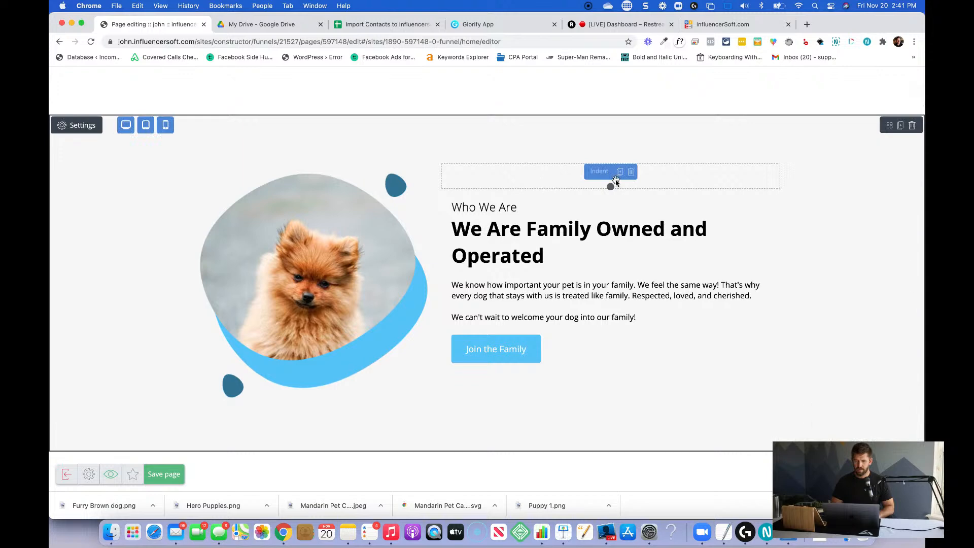
pyautogui.moveTo(608, 189); pyautogui.dragTo(610, 177)
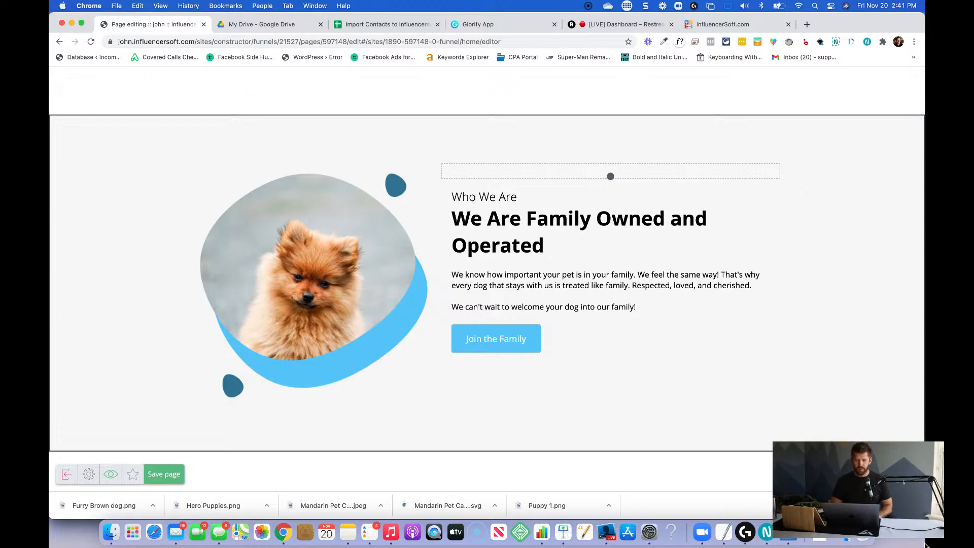
# Save the page and review its hero and "Who We Are" sections.
pyautogui.click(154, 474)
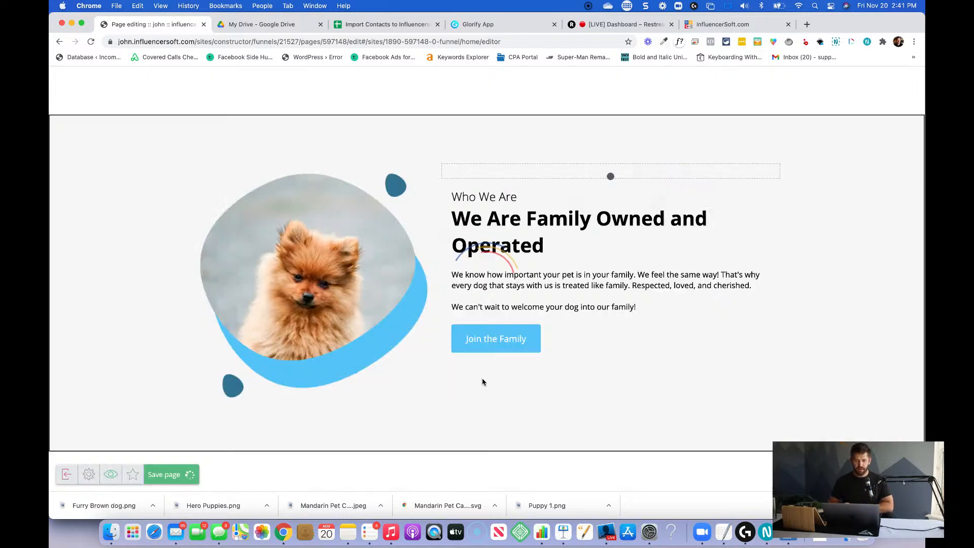
pyautogui.scroll(6, 482, 382)
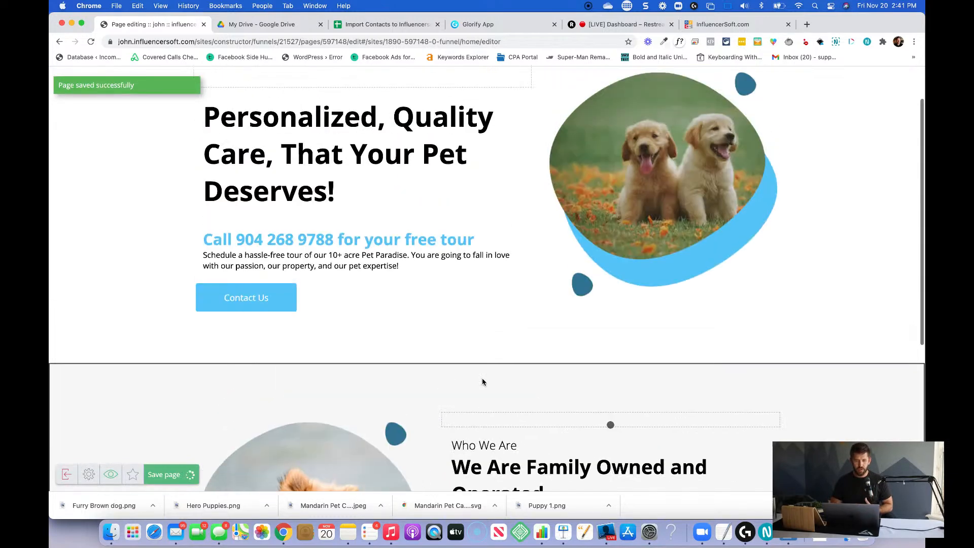
pyautogui.scroll(-5, 482, 382)
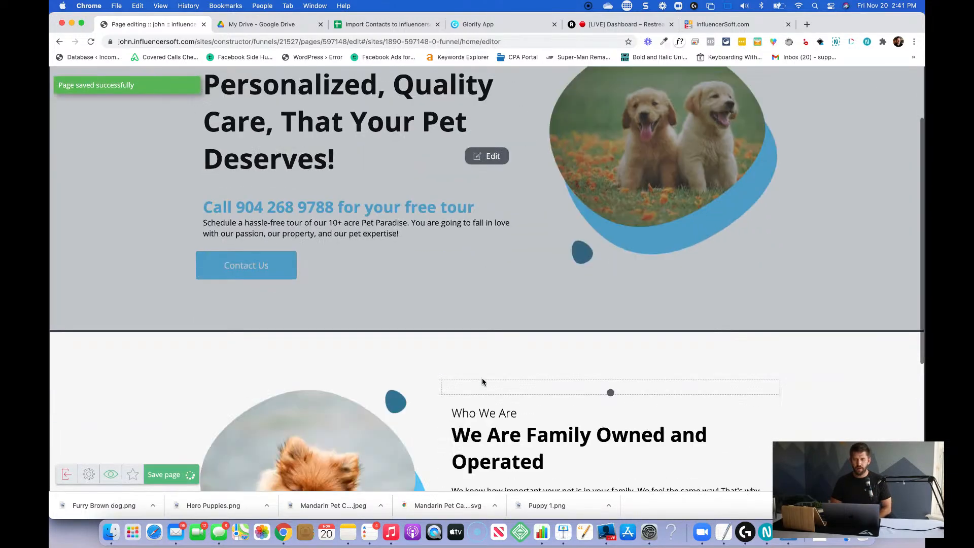
pyautogui.scroll(-1, 580, 310)
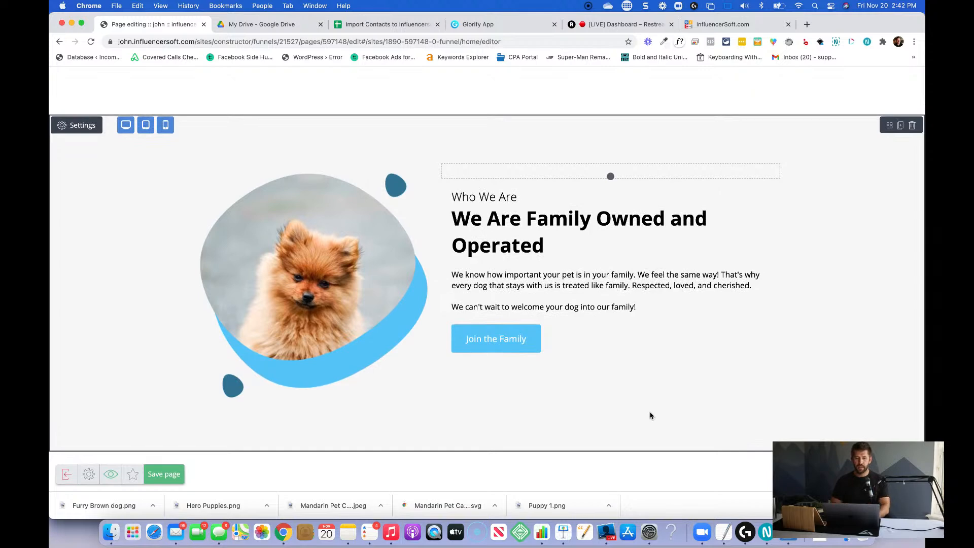
pyautogui.scroll(5, 650, 416)
pyautogui.scroll(-5, 650, 416)
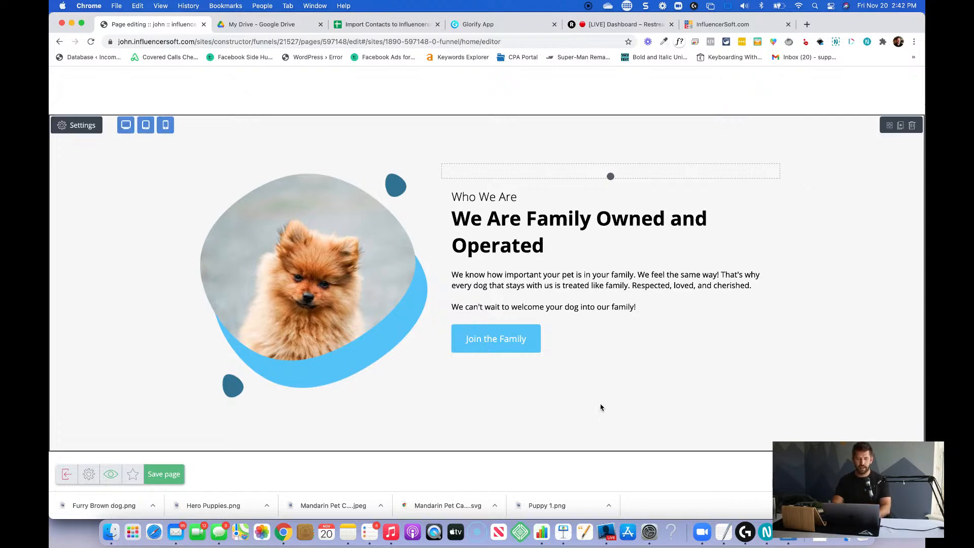
# Open mandarinpetcare.com in a separate browser window and check how the hero and "Who We Are" sections look live.
pyautogui.press('super+t')
pyautogui.write('mandarinpetcare.com')
pyautogui.press('Return')
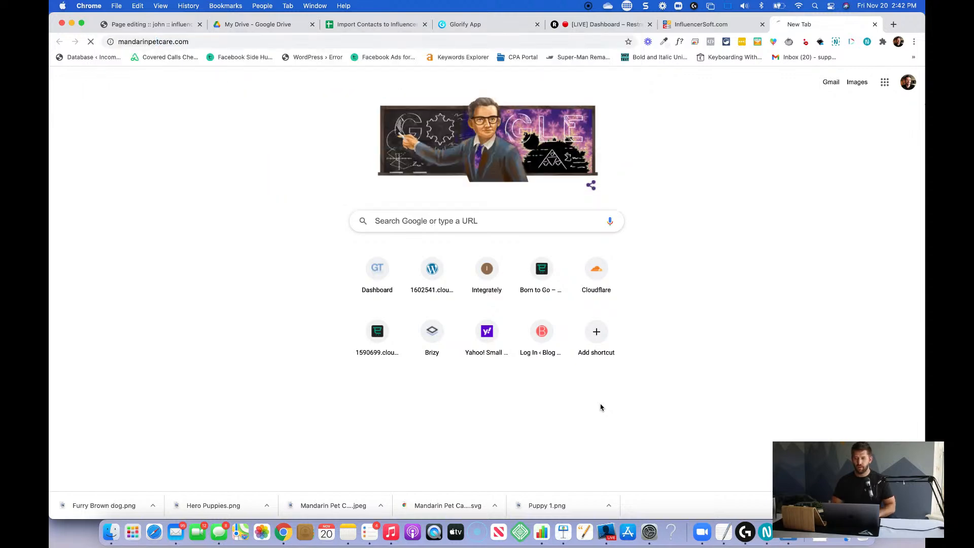
pyautogui.moveTo(815, 25); pyautogui.dragTo(277, 11)
pyautogui.scroll(-2, 395, 218)
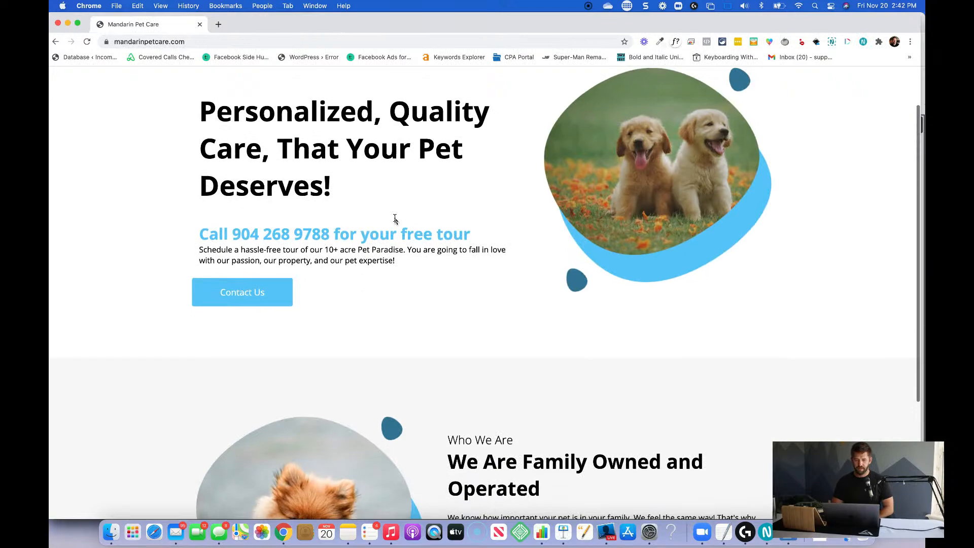
pyautogui.scroll(-5, 395, 219)
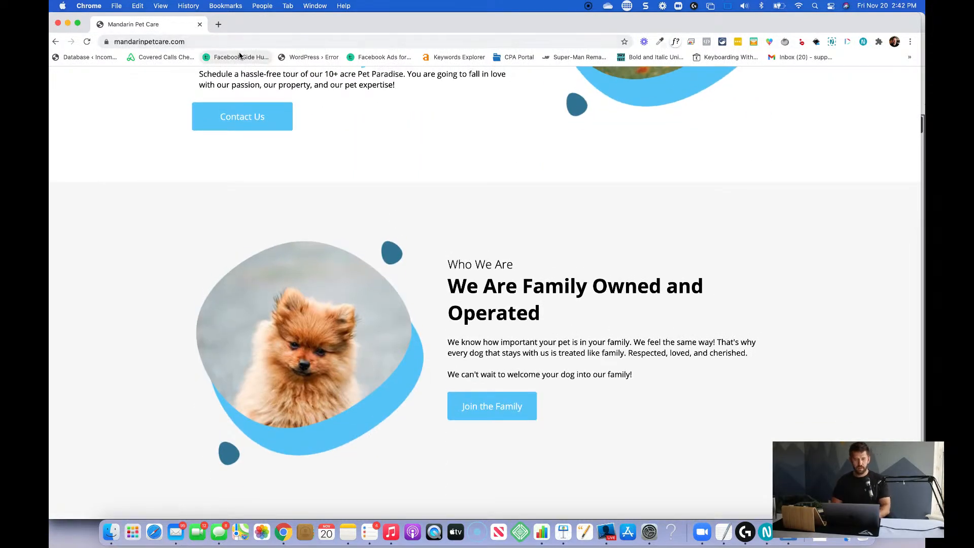
# Move the live Mandarin Pet Care tab into the page editor's browser window and return to the editor.
pyautogui.hotkey('ctrl', 'Up')
pyautogui.click(708, 158)
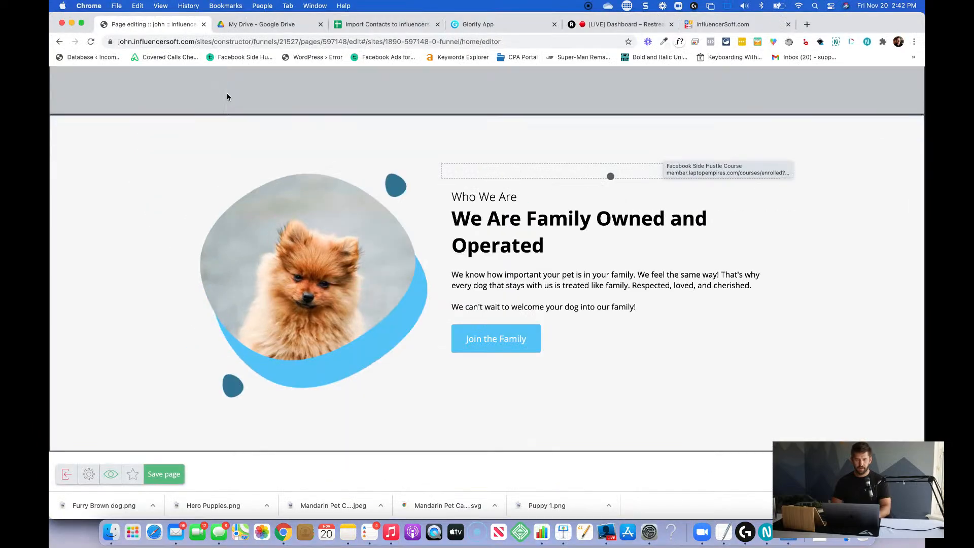
pyautogui.hotkey('ctrl', 'Up')
pyautogui.click(311, 41)
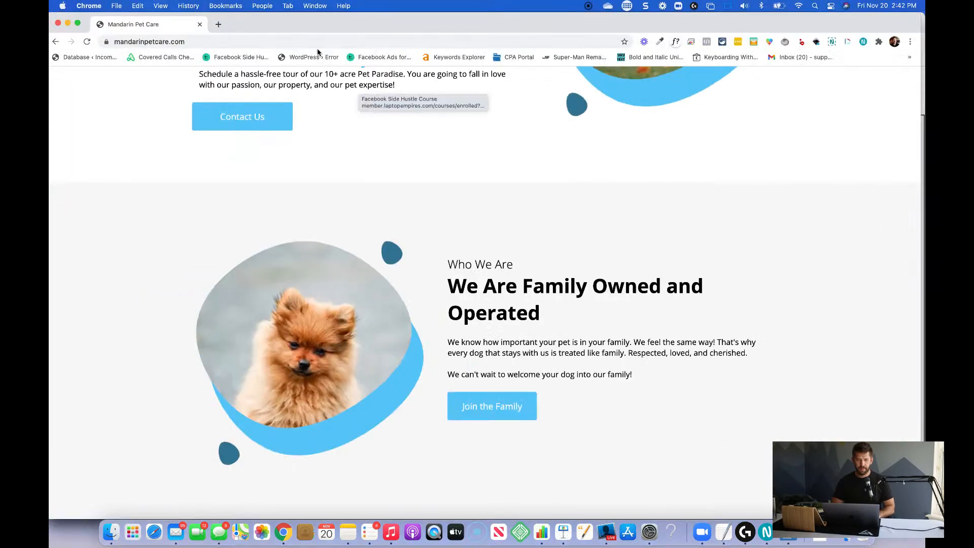
pyautogui.moveTo(213, 21)
pyautogui.mouseDown()
pyautogui.moveTo(239, 71)
pyautogui.moveTo(226, 26)
pyautogui.mouseUp()
pyautogui.click(173, 28)
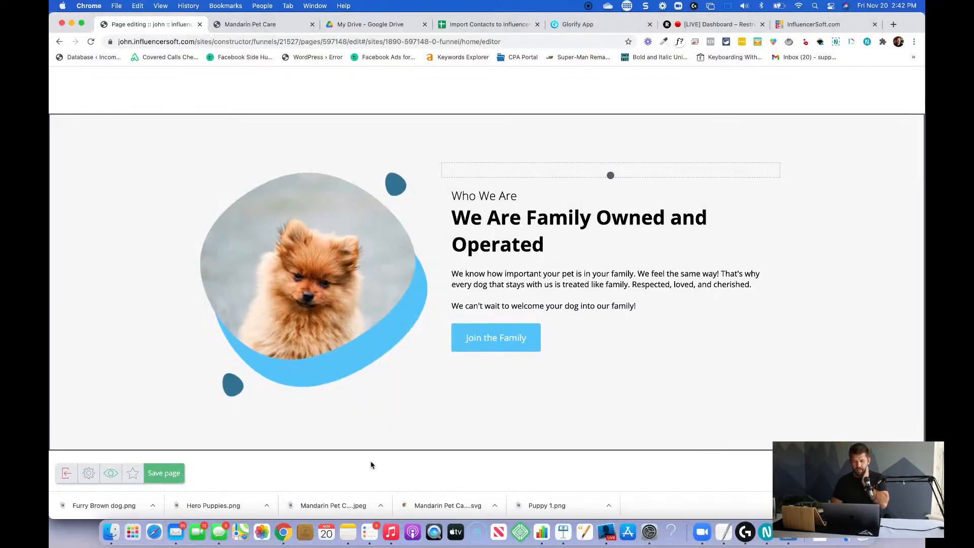
pyautogui.moveTo(921, 173)
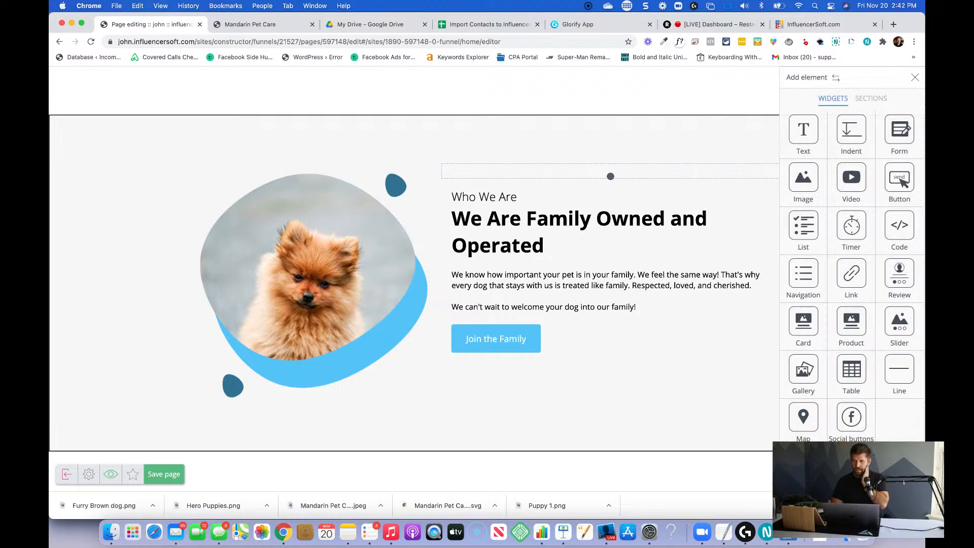
pyautogui.click(869, 99)
pyautogui.click(826, 152)
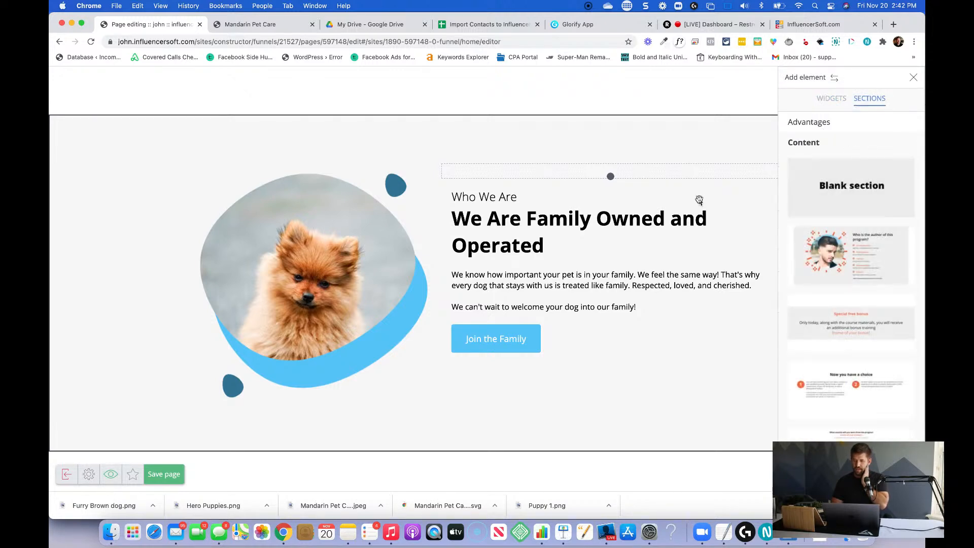
pyautogui.moveTo(750, 256); pyautogui.dragTo(874, 209)
pyautogui.scroll(6, 864, 227)
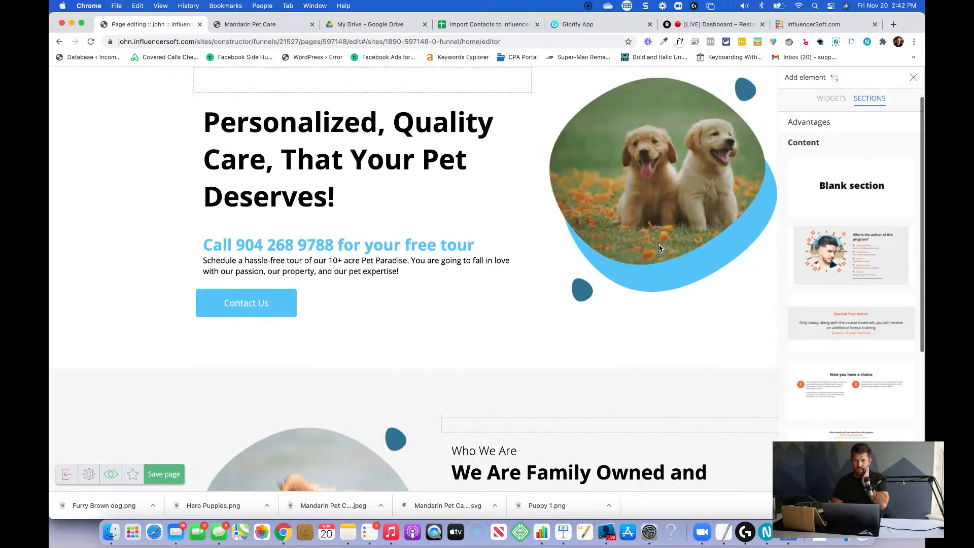
# Duplicate the "Personalized, Quality Care" hero section and move the copy below the "Who We Are" section.
pyautogui.click(572, 111)
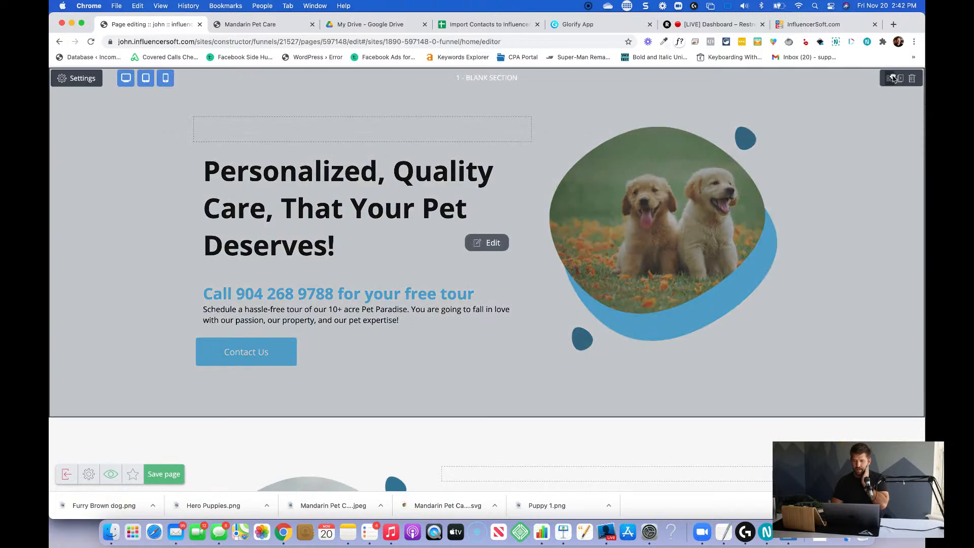
pyautogui.click(901, 80)
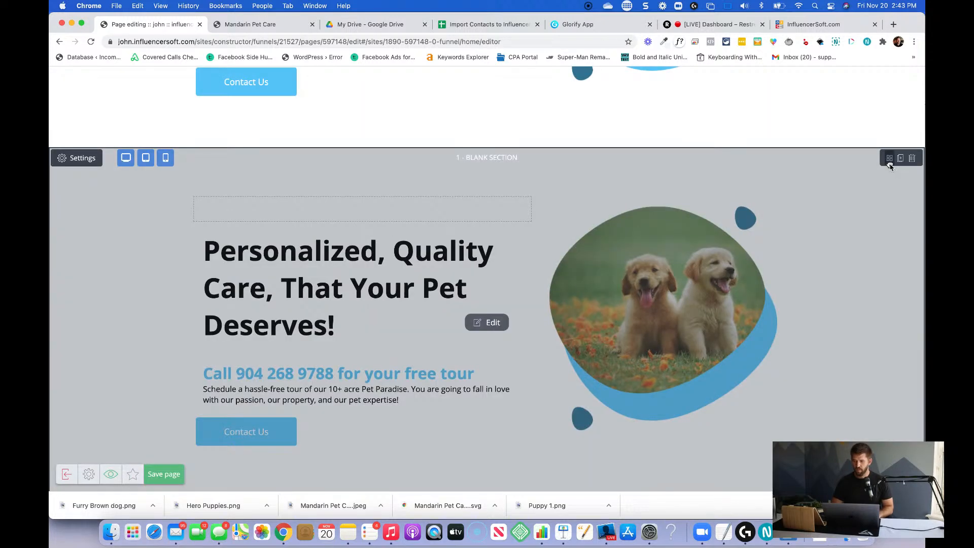
pyautogui.moveTo(889, 159); pyautogui.dragTo(631, 137)
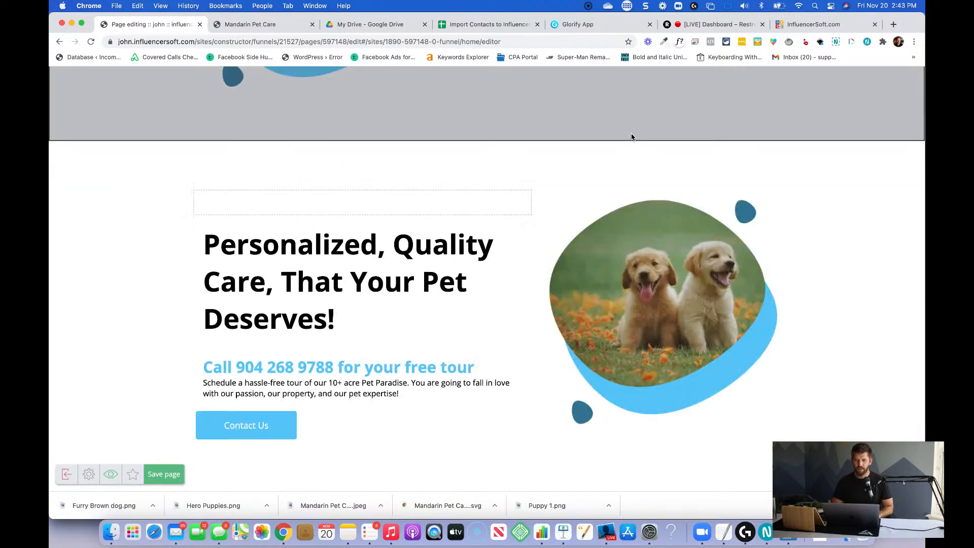
pyautogui.scroll(3, 548, 188)
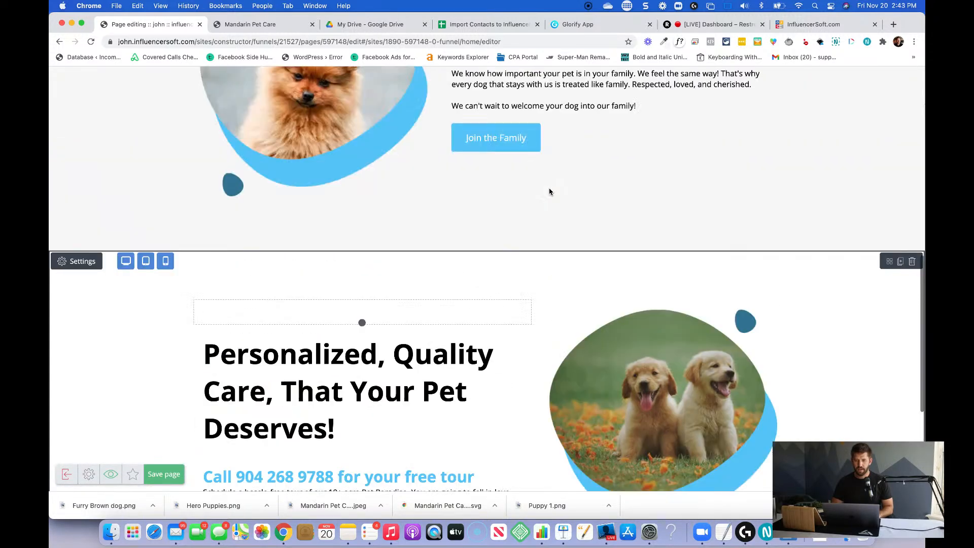
pyautogui.scroll(3, 548, 191)
pyautogui.scroll(-4, 549, 192)
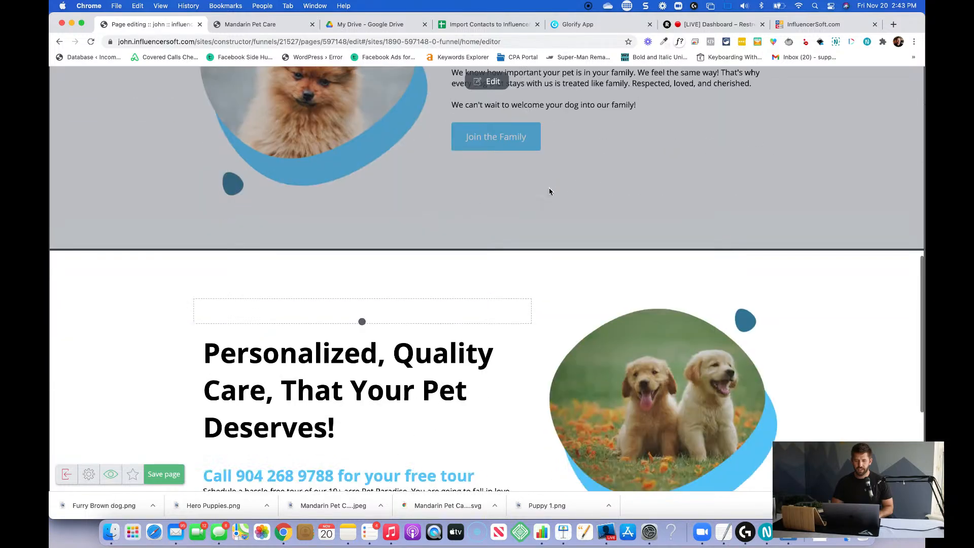
pyautogui.scroll(-2, 541, 247)
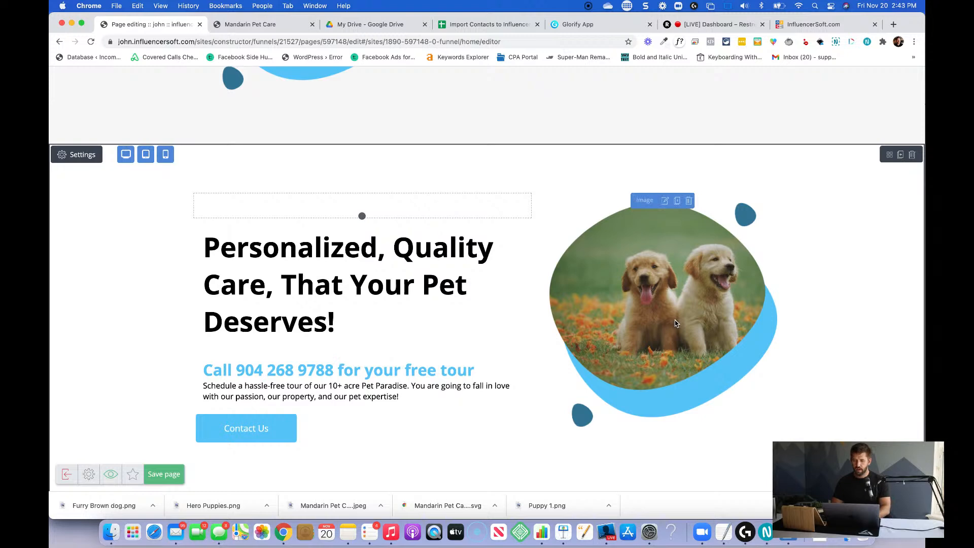
# Try to delete the puppies image in the duplicated section, and add a Code widget above that image.
pyautogui.click(688, 201)
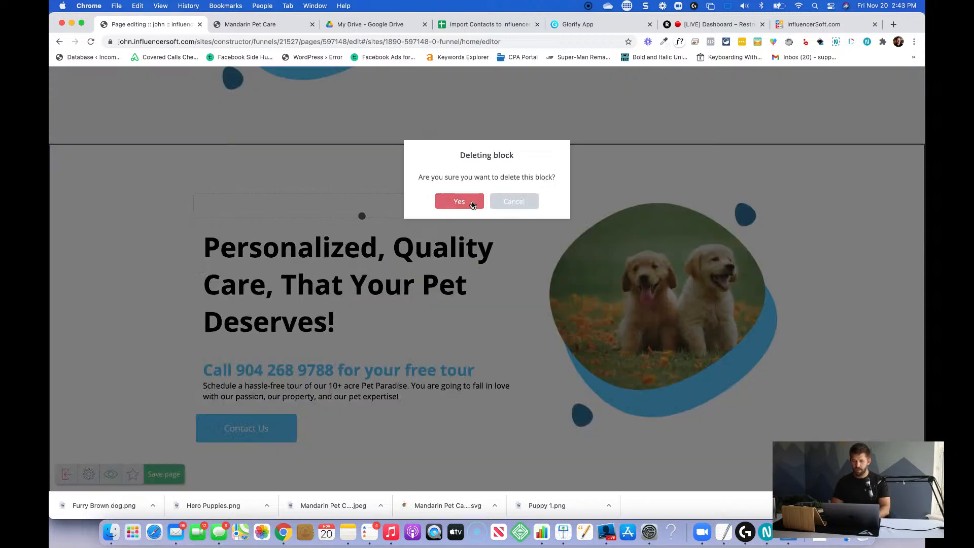
pyautogui.click(459, 201)
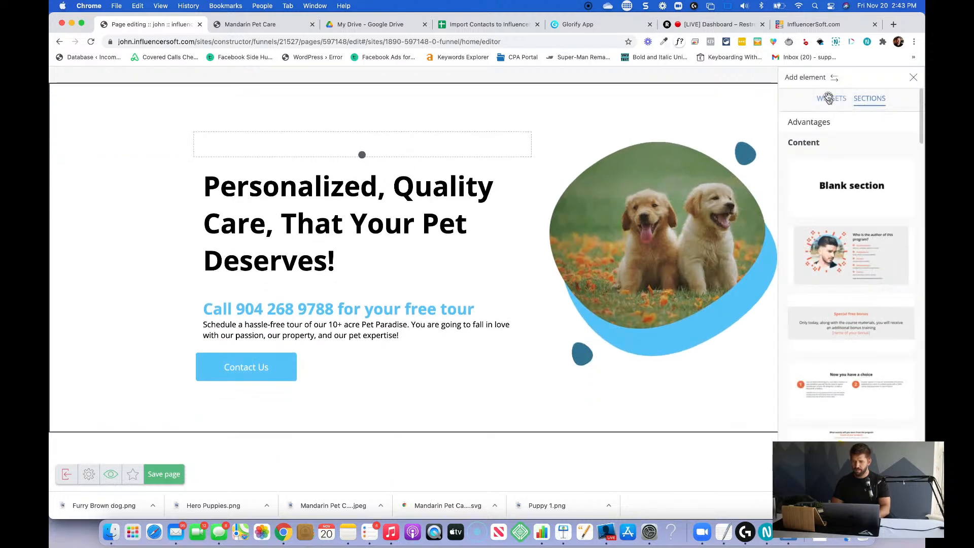
pyautogui.click(830, 99)
pyautogui.moveTo(897, 229); pyautogui.dragTo(691, 162)
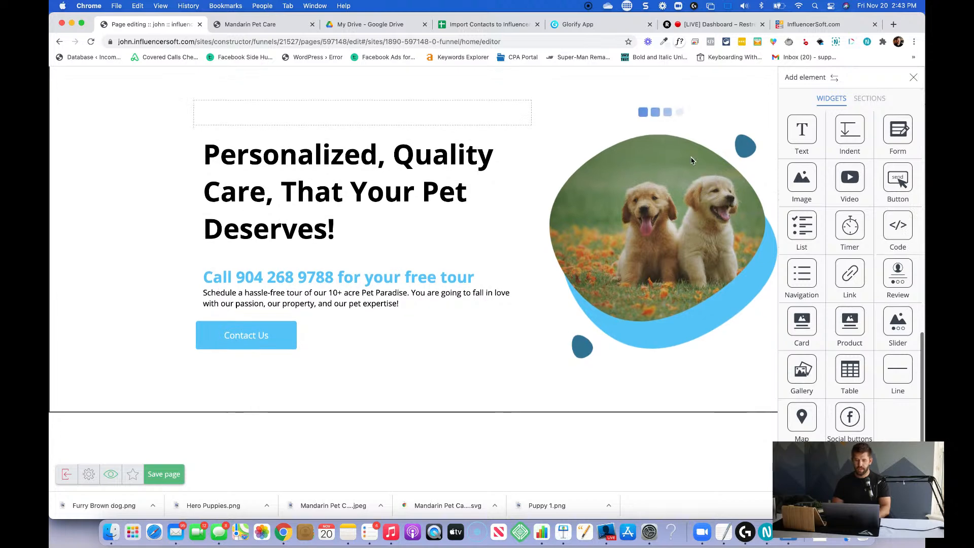
# Open vooplayer.com in a new browser tab.
pyautogui.press('super+t')
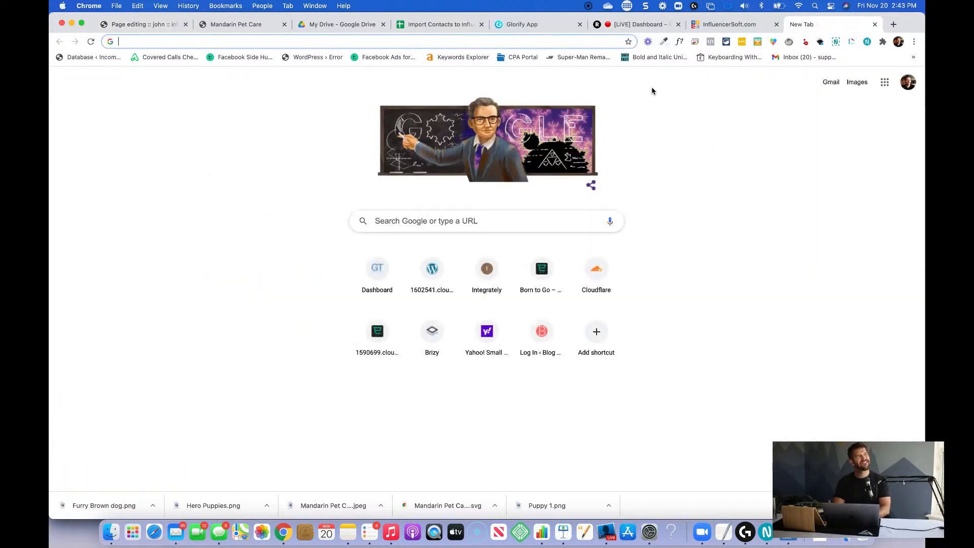
pyautogui.write('vooplayer.co')
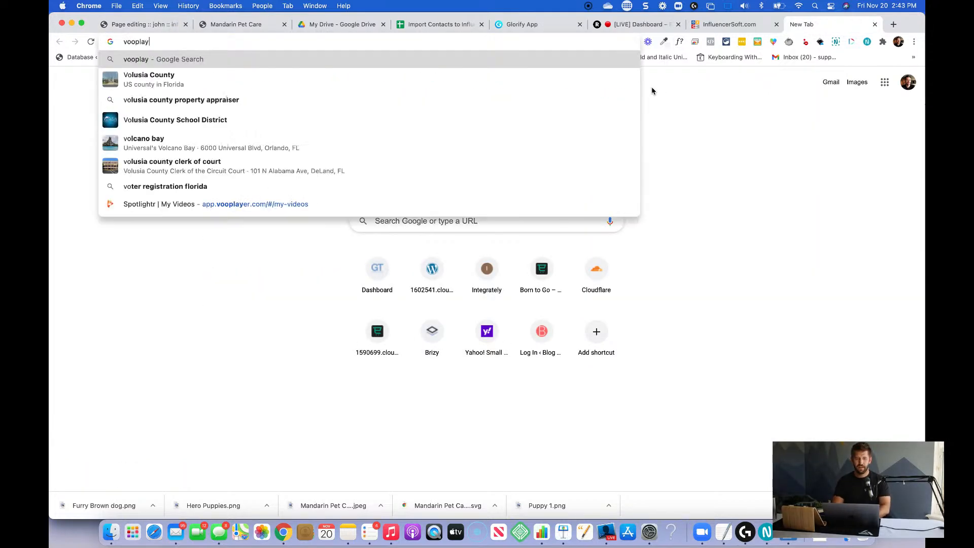
pyautogui.write('m')
pyautogui.press('Return')
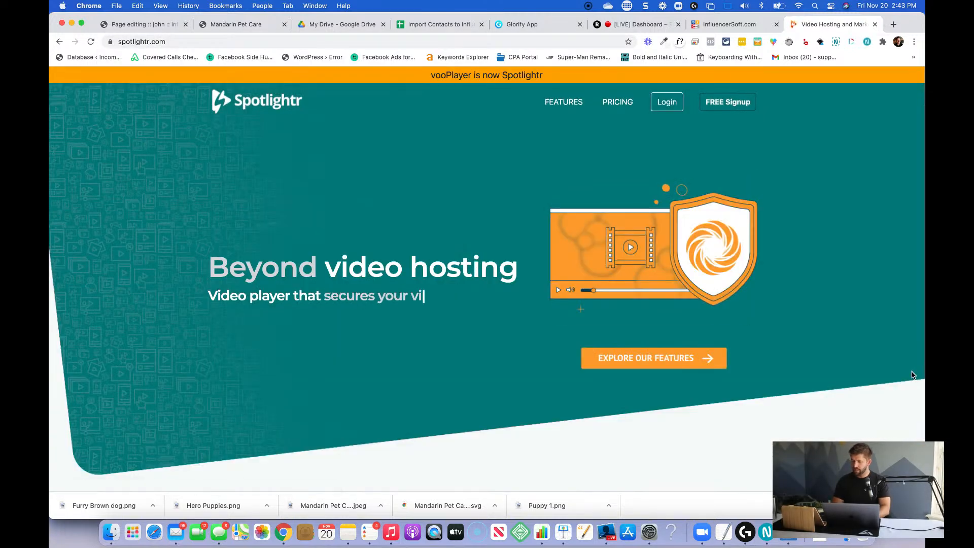
# Log in to Spotlightr with the saved account e-mail and password.
pyautogui.click(660, 105)
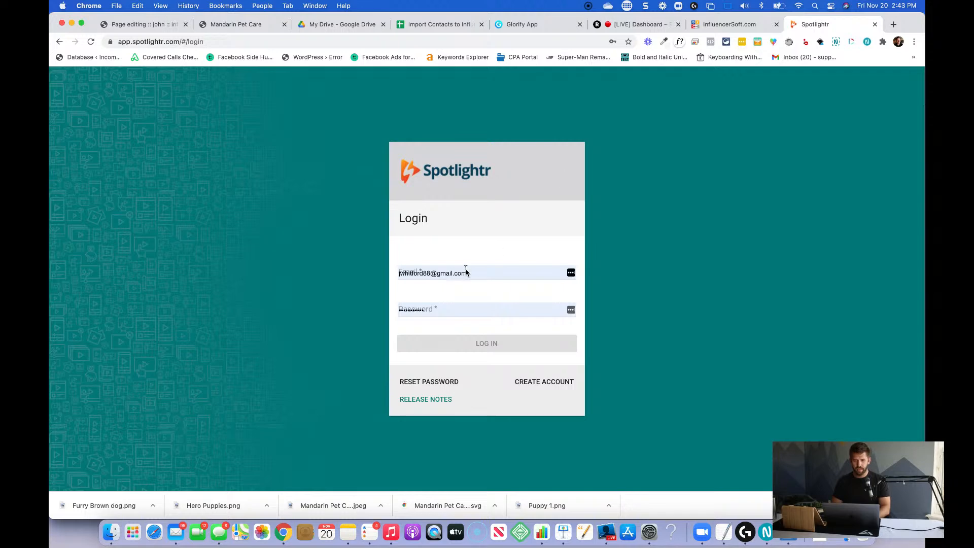
pyautogui.click(466, 273)
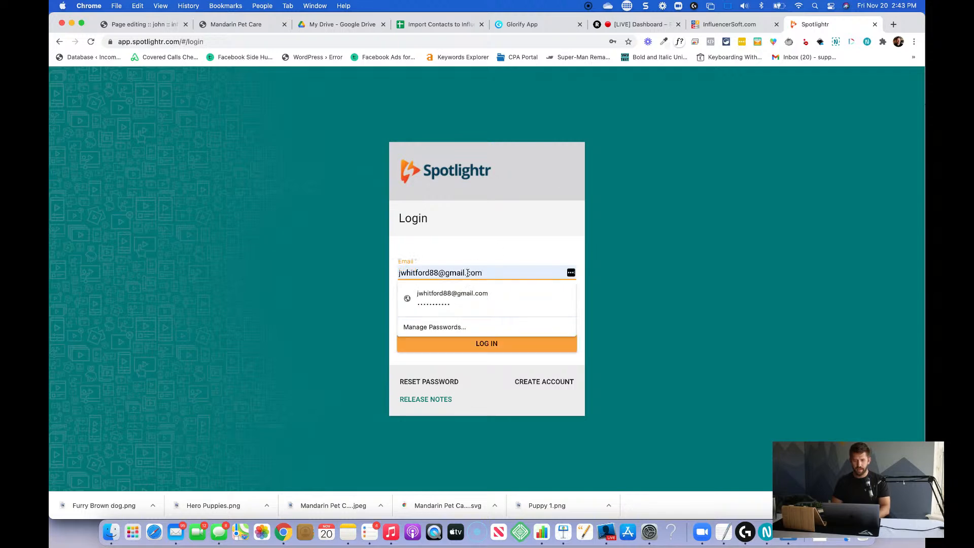
pyautogui.click(466, 292)
pyautogui.click(462, 342)
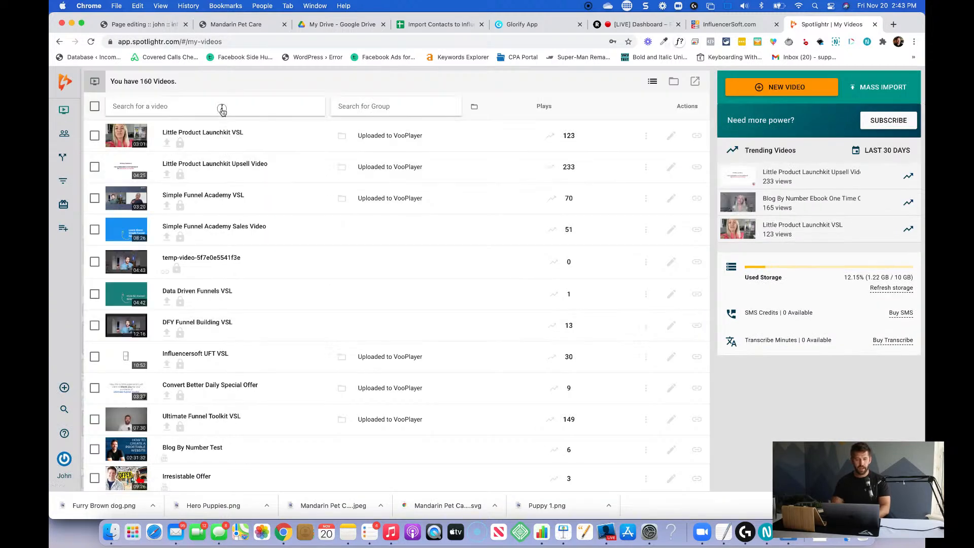
# Search the video library for "mandarin" and select the "Welcome to Mandarin Pet Care" video.
pyautogui.click(222, 108)
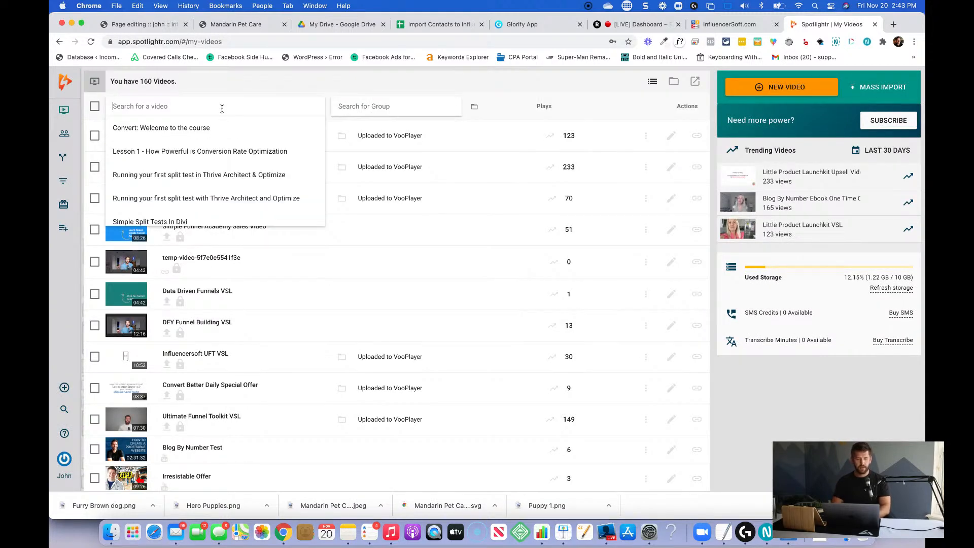
pyautogui.write('mandarin')
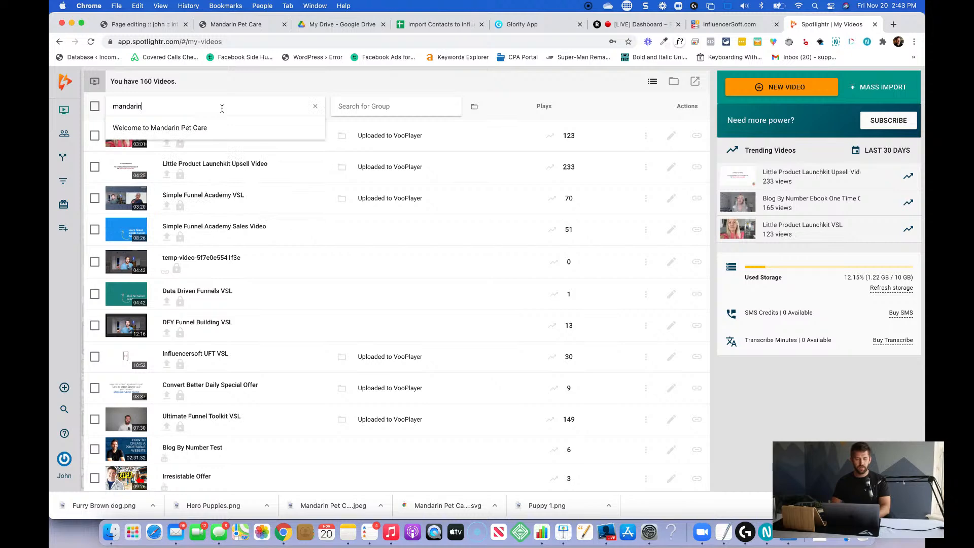
pyautogui.click(146, 128)
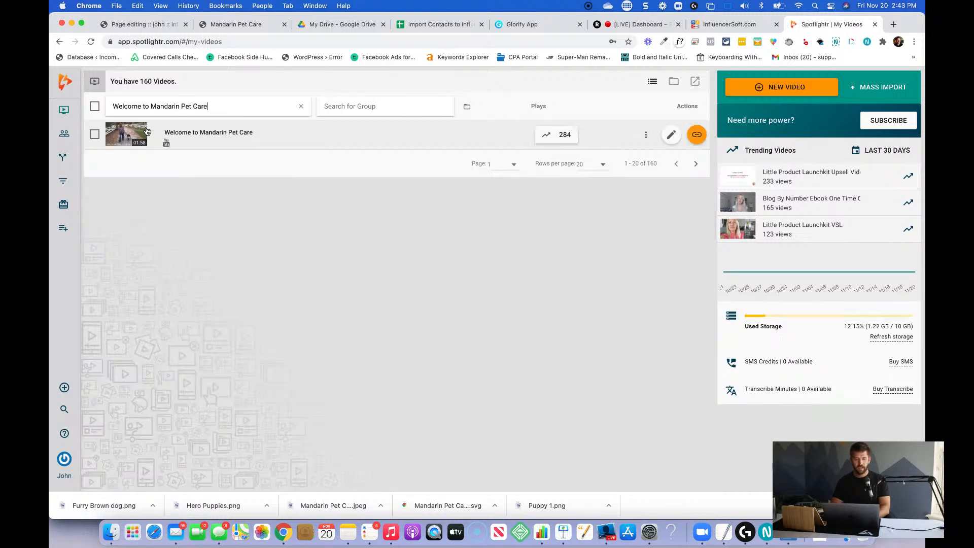
# Copy the "Welcome to Mandarin Pet Care" video's embed code to the clipboard and switch back to the page editor.
pyautogui.click(695, 136)
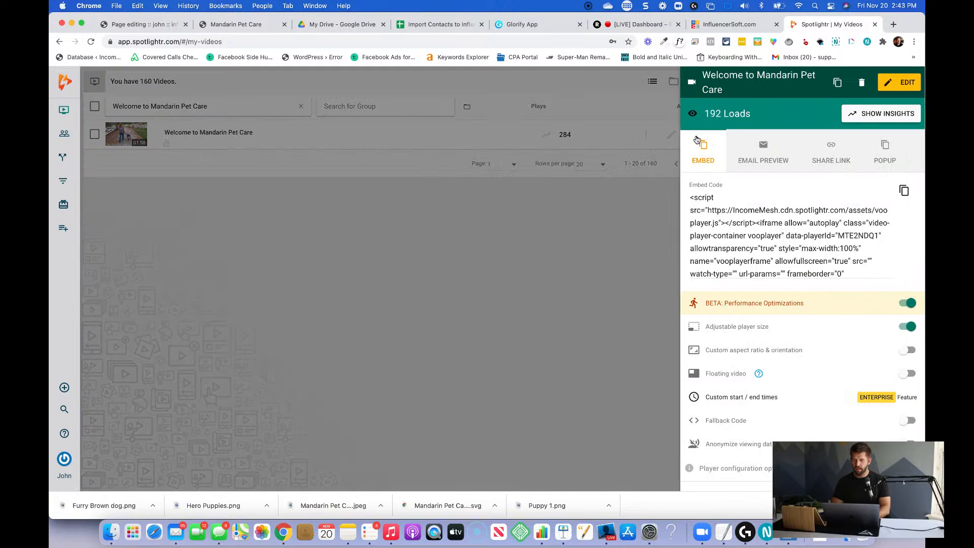
pyautogui.click(906, 192)
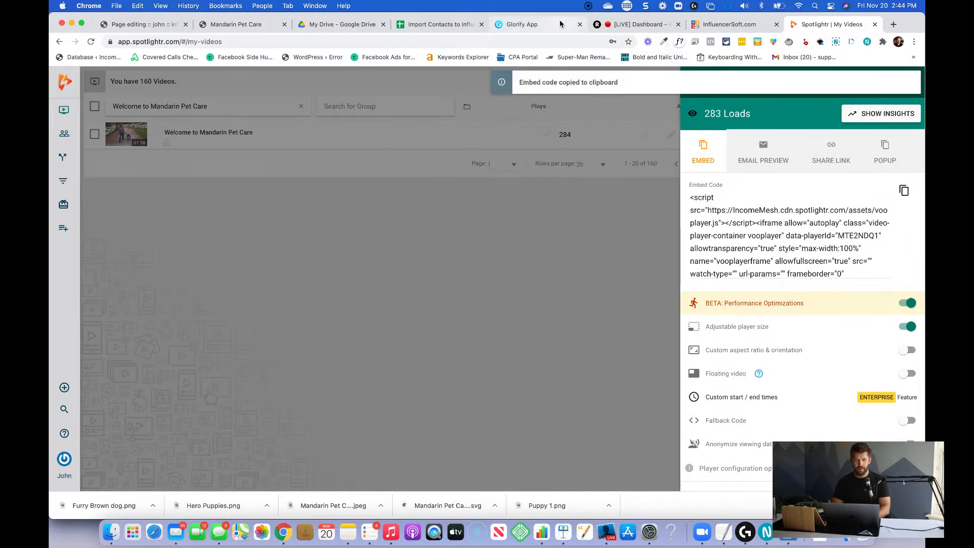
pyautogui.click(191, 24)
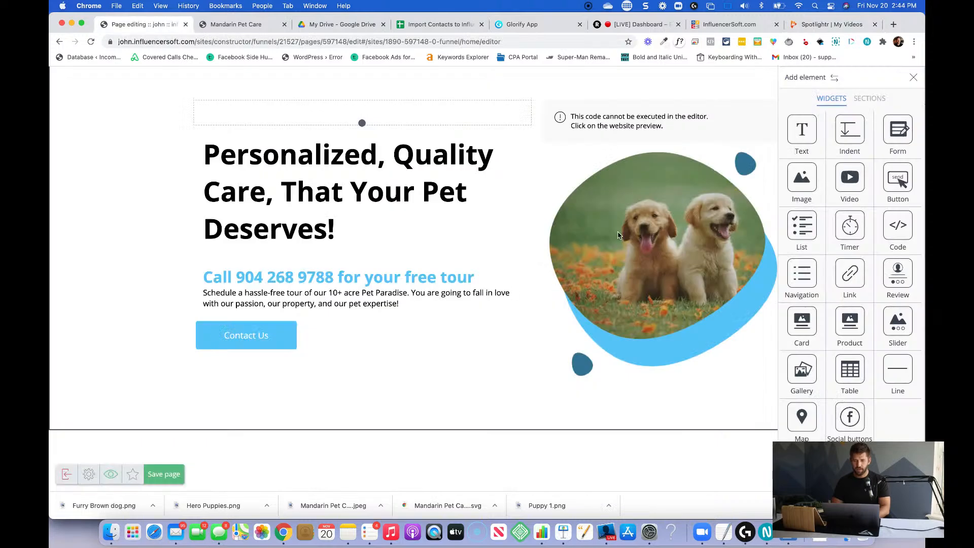
# Paste the copied video embed code into the third section's code block and close its settings.
pyautogui.click(643, 115)
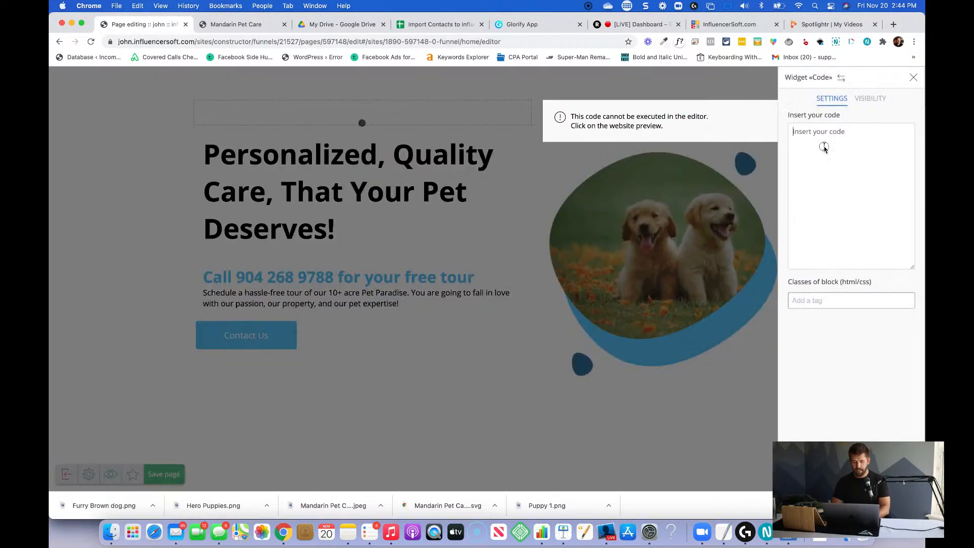
pyautogui.click(824, 146)
pyautogui.press('super+v')
pyautogui.click(638, 300)
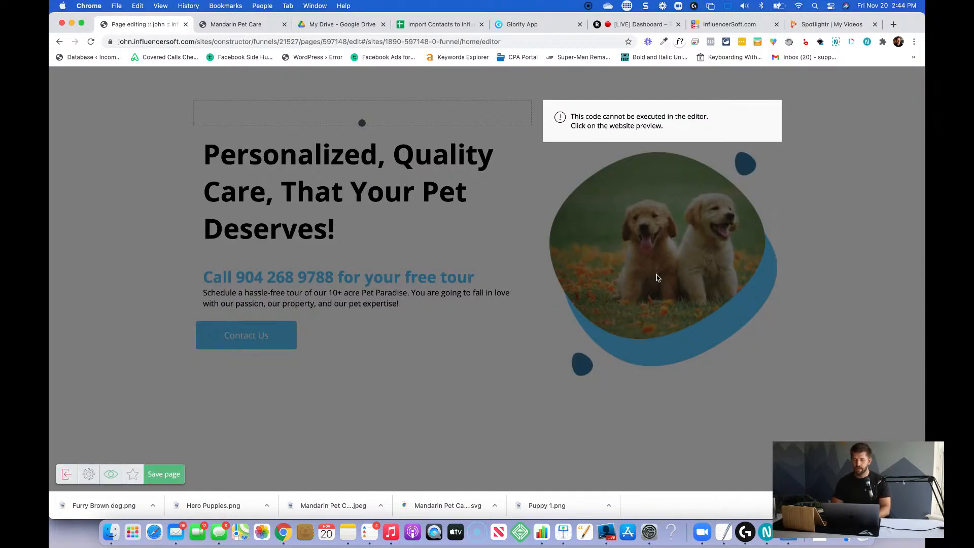
pyautogui.click(700, 208)
# Delete the golden puppies image below the code block in the third section.
pyautogui.click(560, 422)
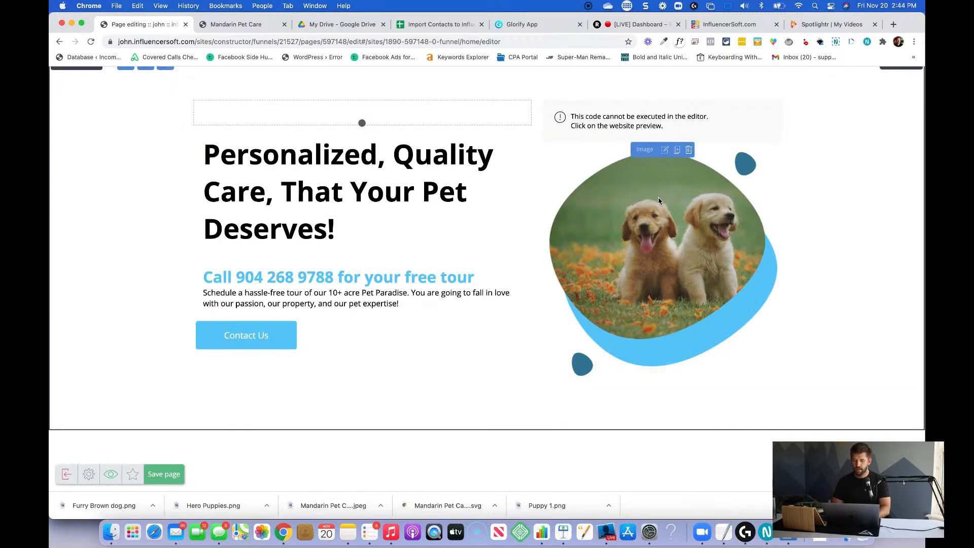
pyautogui.click(689, 150)
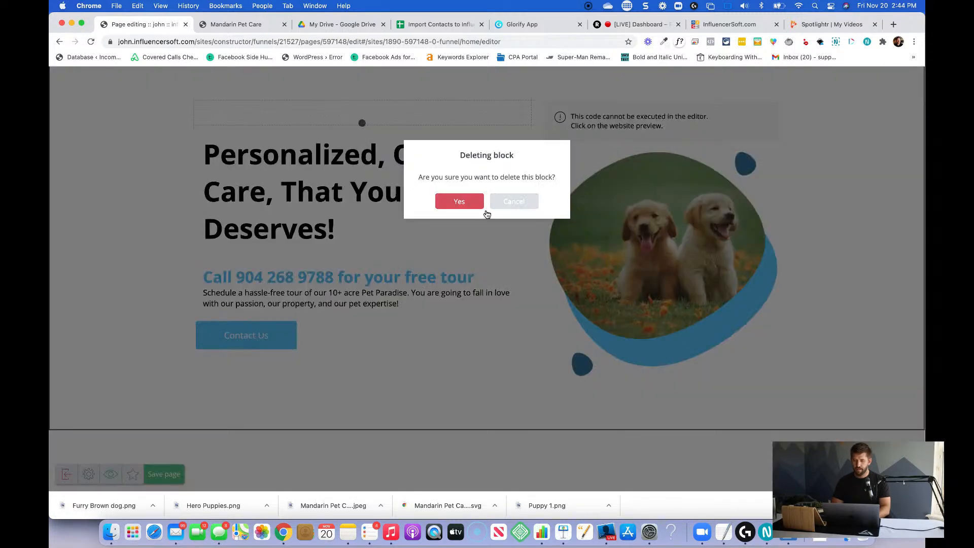
pyautogui.click(460, 202)
# Try widening the code block's column, and return the column divider to its previous position.
pyautogui.moveTo(537, 142); pyautogui.dragTo(500, 151)
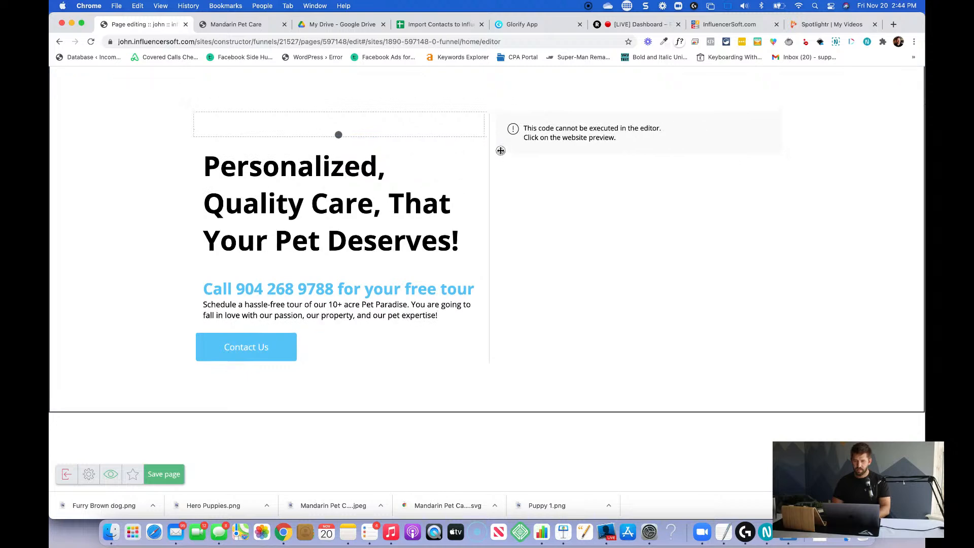
pyautogui.scroll(3, 556, 207)
pyautogui.scroll(2, 556, 207)
pyautogui.scroll(-2, 556, 208)
pyautogui.scroll(3, 557, 208)
pyautogui.scroll(-2, 557, 208)
pyautogui.scroll(-1, 556, 208)
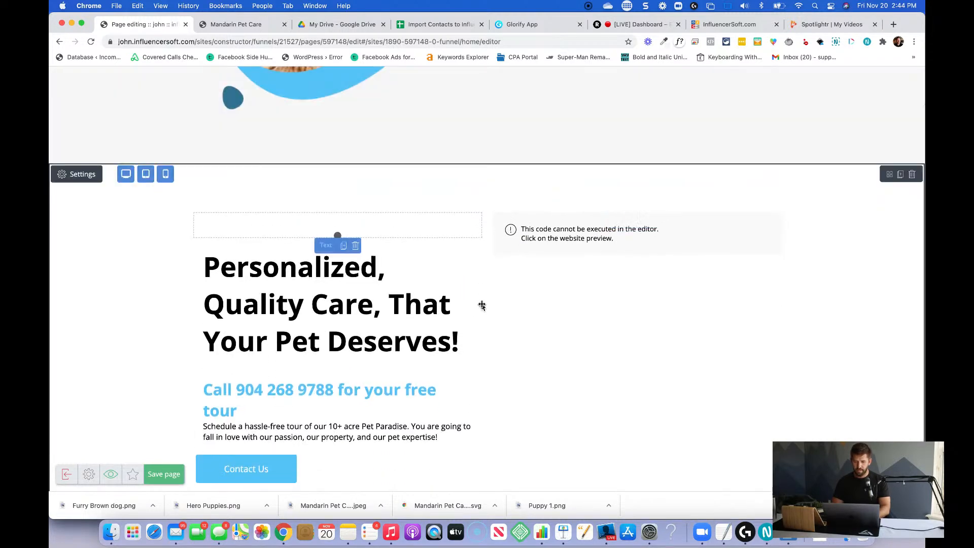
pyautogui.moveTo(510, 304); pyautogui.dragTo(533, 303)
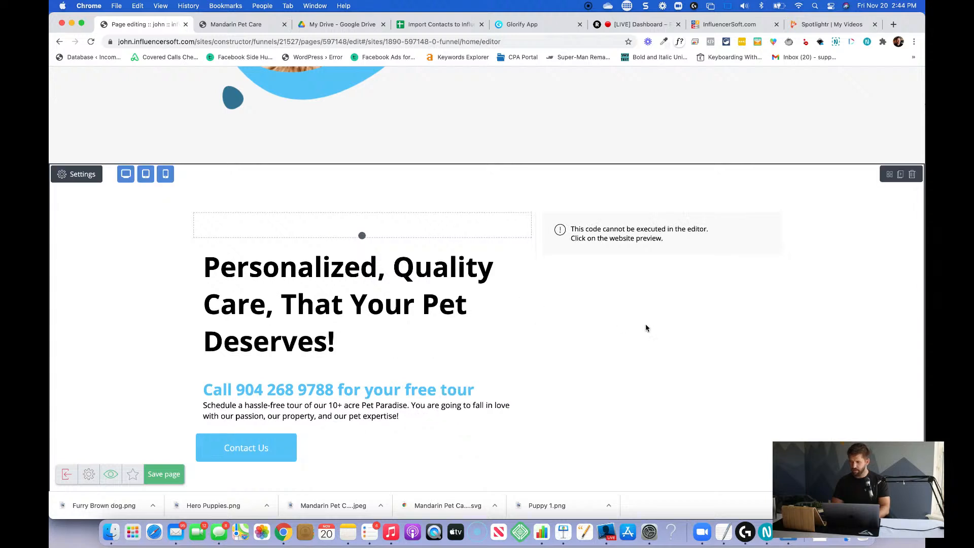
# Replace the third section's large headline with "See how we play".
pyautogui.click(257, 329)
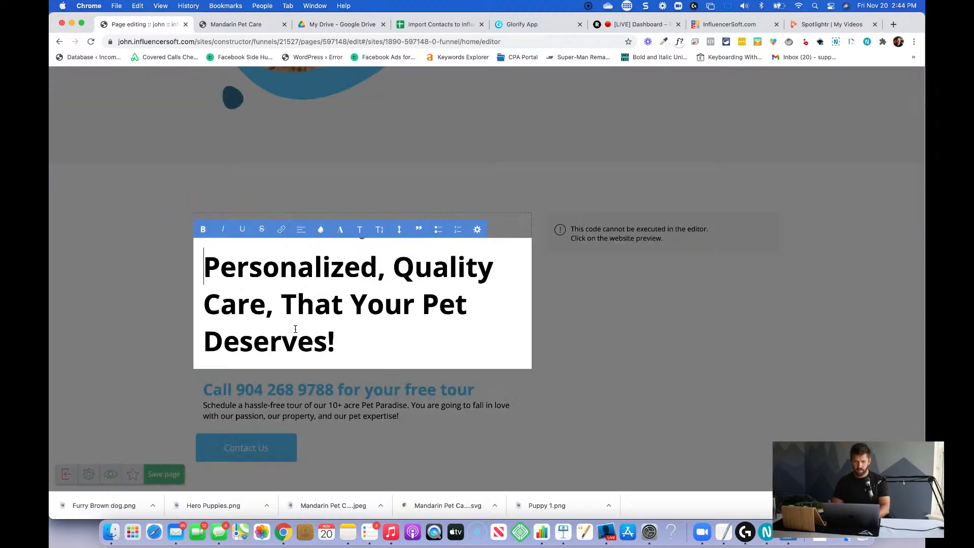
pyautogui.press('super+a')
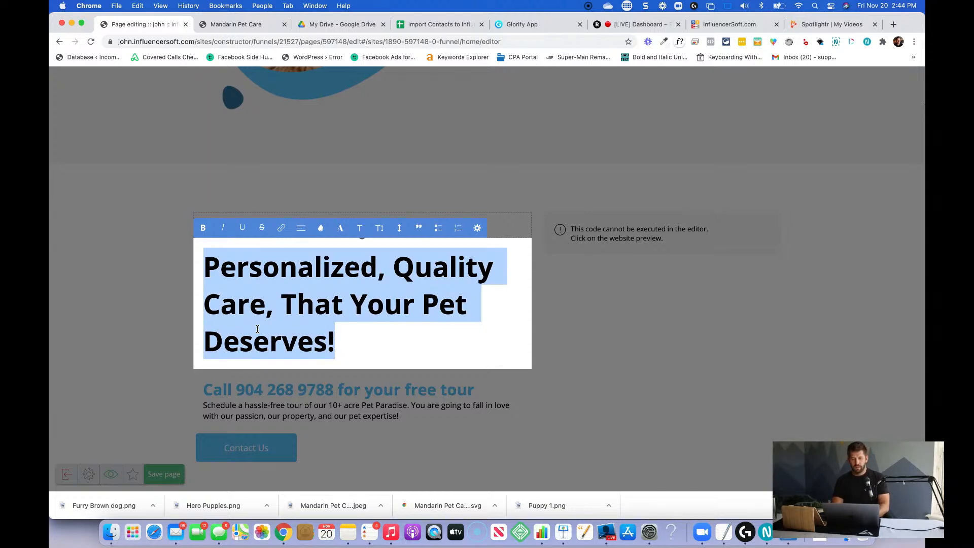
pyautogui.write('See')
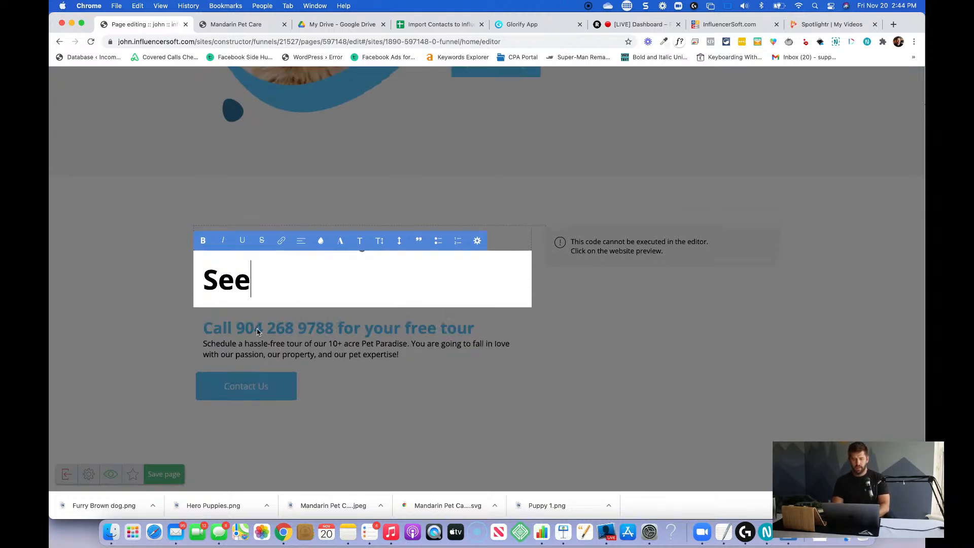
pyautogui.write(' how we play')
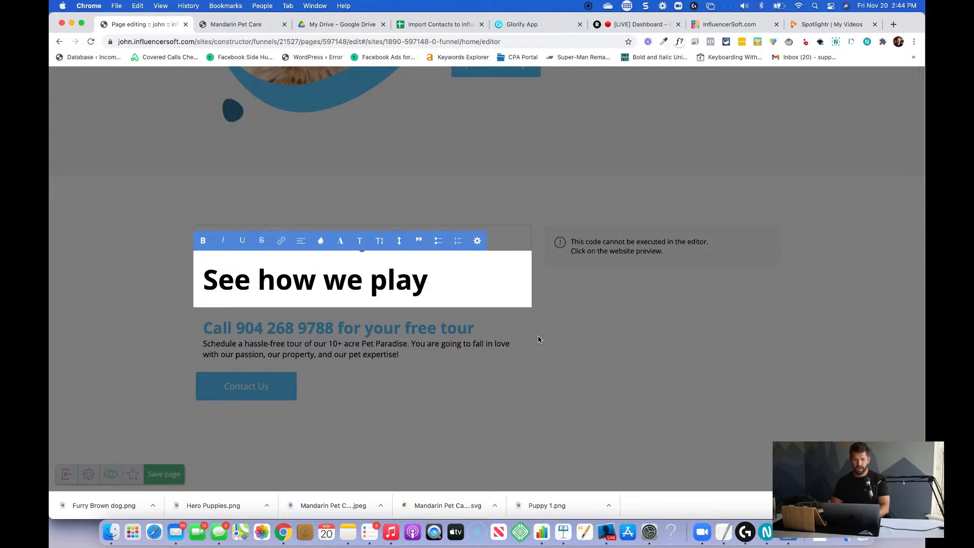
# Duplicate the "Who We Are" text block and move the copy to the start of the third section.
pyautogui.scroll(4, 468, 288)
pyautogui.click(560, 153)
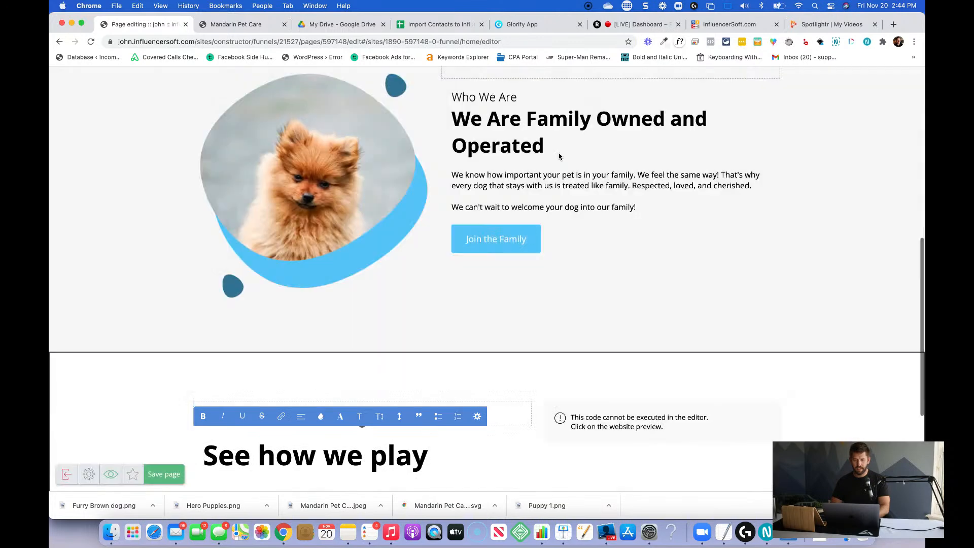
pyautogui.click(514, 140)
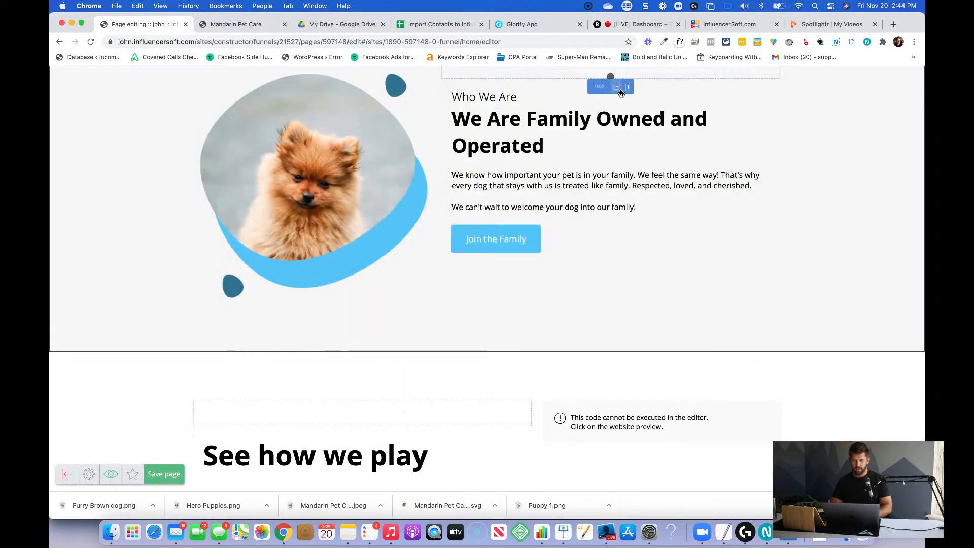
pyautogui.moveTo(617, 88); pyautogui.dragTo(355, 309)
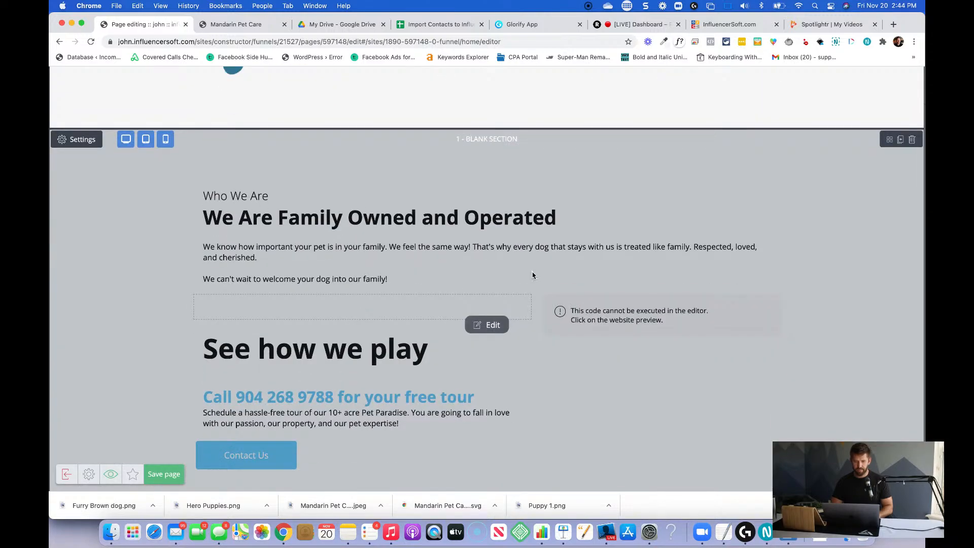
pyautogui.scroll(-3, 532, 275)
pyautogui.click(450, 162)
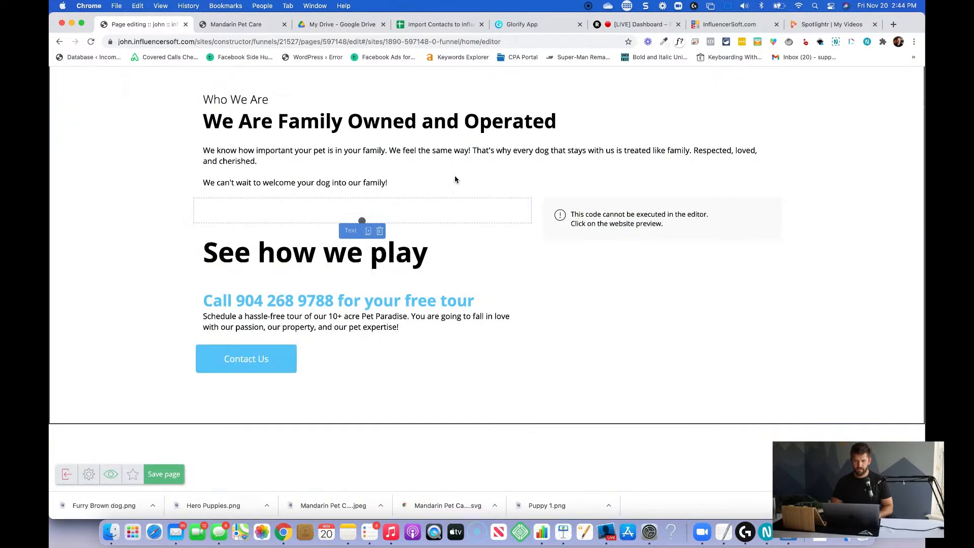
pyautogui.moveTo(422, 159); pyautogui.dragTo(362, 222)
# Change the copied text block's small "Who We Are" line to "See how we play".
pyautogui.tripleClick(242, 101)
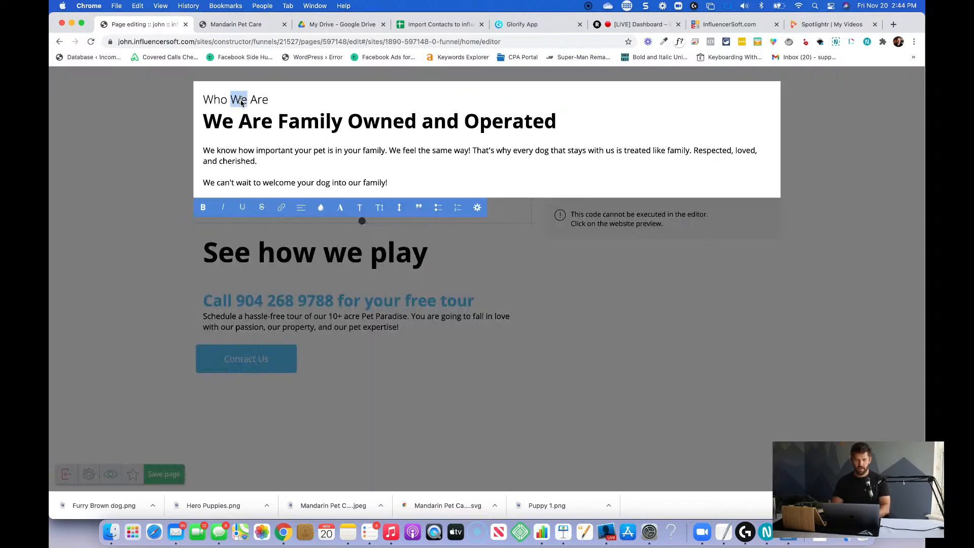
pyautogui.write('See how we play')
pyautogui.press('Return')
# Replace the copied block's bold heading with "10+ Acres of Real Grass & Real Sunshine".
pyautogui.press('super+shift+Right')
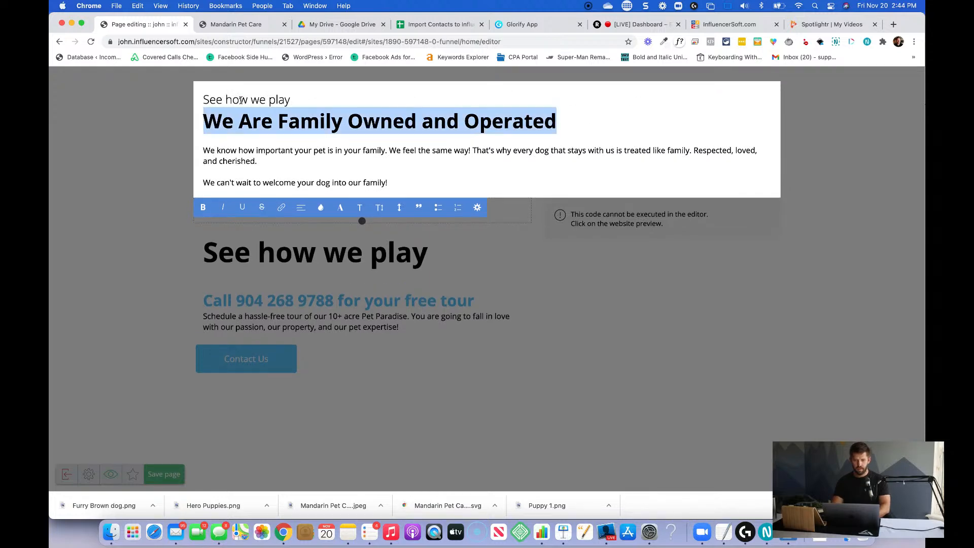
pyautogui.write('10+ Acres of re')
pyautogui.press('BackSpace')
pyautogui.press('BackSpace')
pyautogui.write('Real Grass')
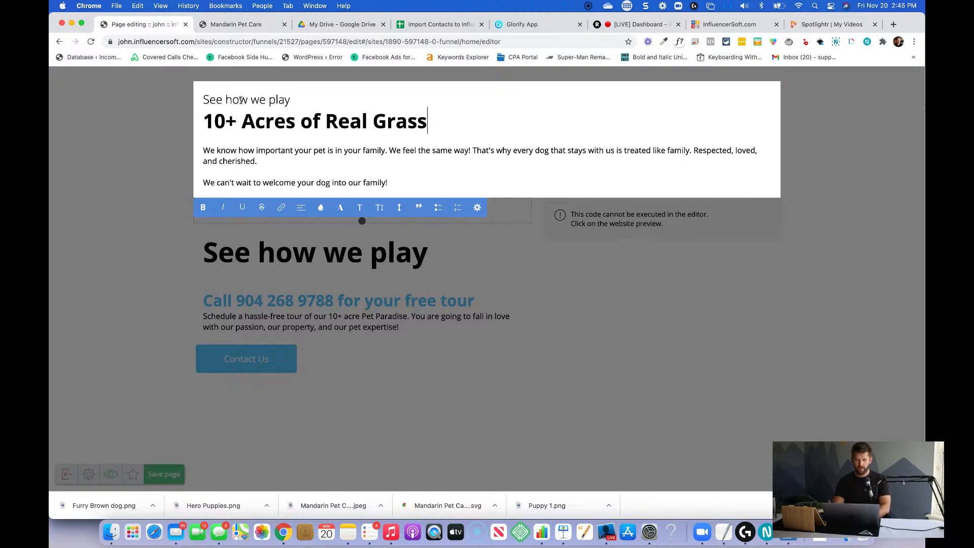
pyautogui.write(' & Real Suns')
pyautogui.press('BackSpace')
pyautogui.write('Sunshine')
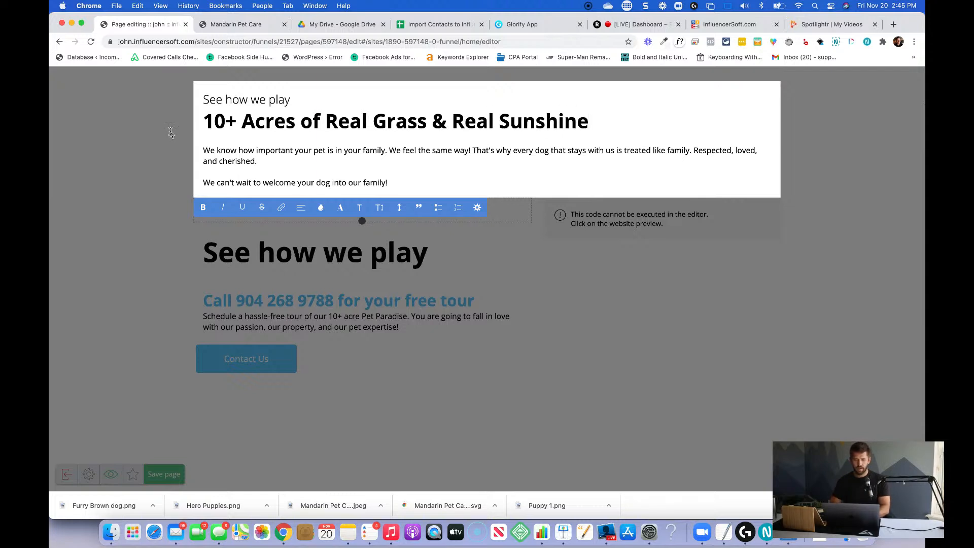
pyautogui.click(572, 218)
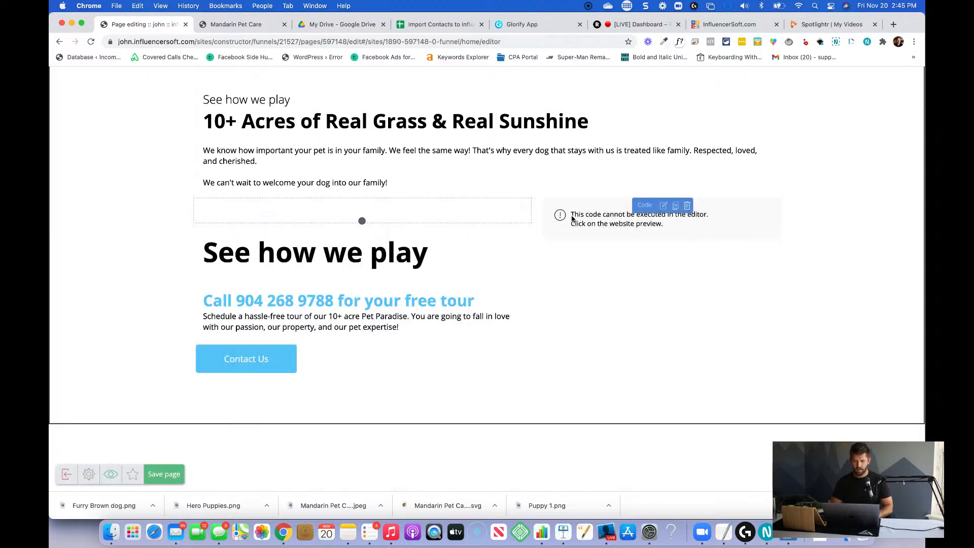
# Place the code block beside the copied text with the Contact Us button under the text, and widen the code block's column.
pyautogui.moveTo(637, 207); pyautogui.dragTo(720, 162)
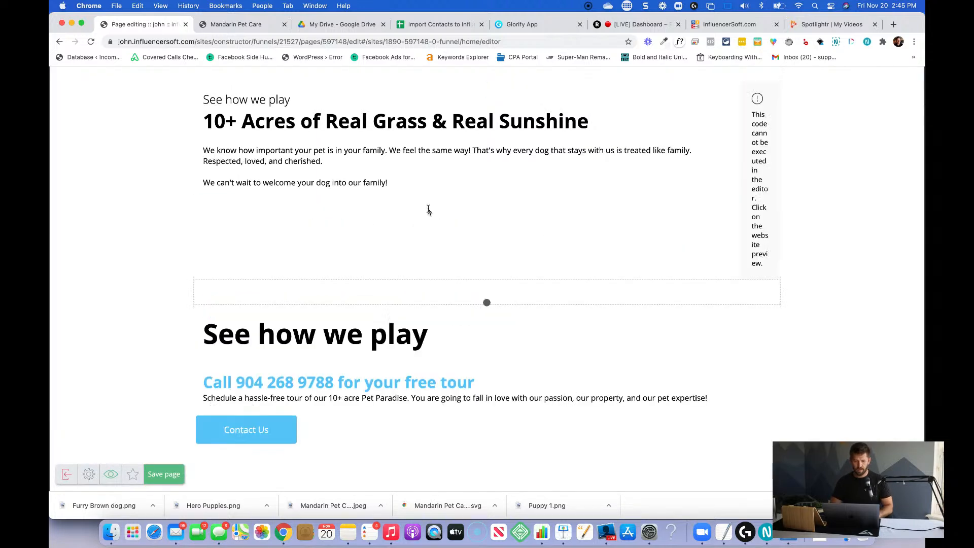
pyautogui.moveTo(477, 420); pyautogui.dragTo(368, 189)
pyautogui.moveTo(735, 184); pyautogui.dragTo(520, 177)
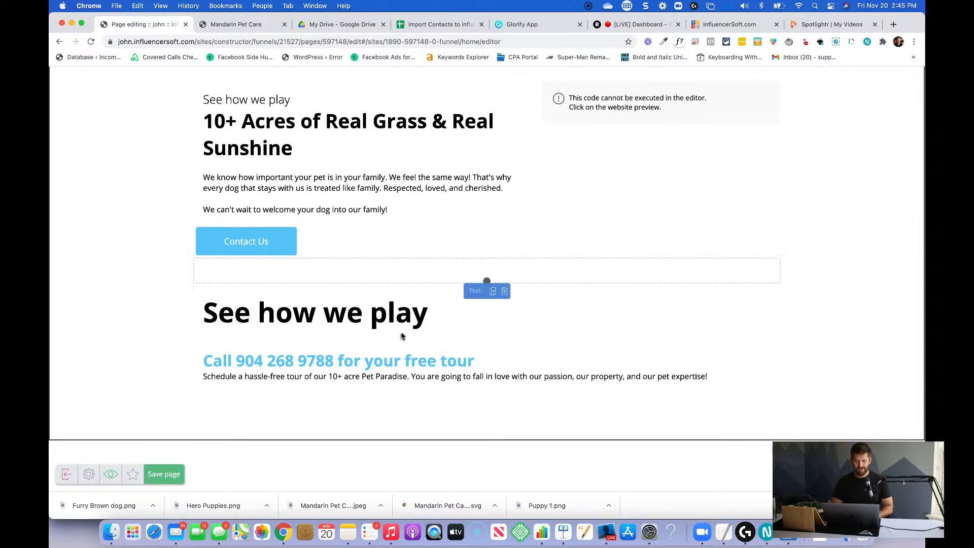
# Set the Contact Us button's left and right outside indents to 20.
pyautogui.click(382, 184)
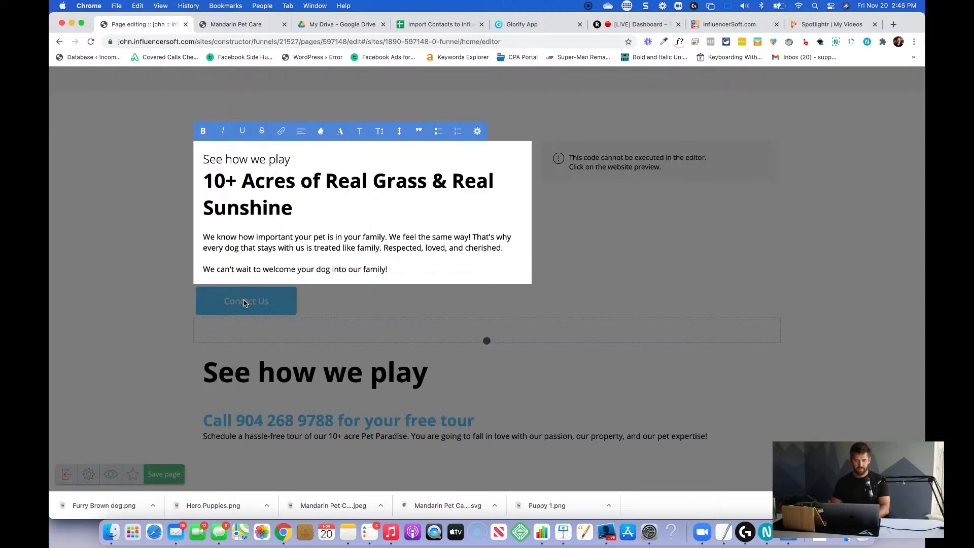
pyautogui.click(244, 302)
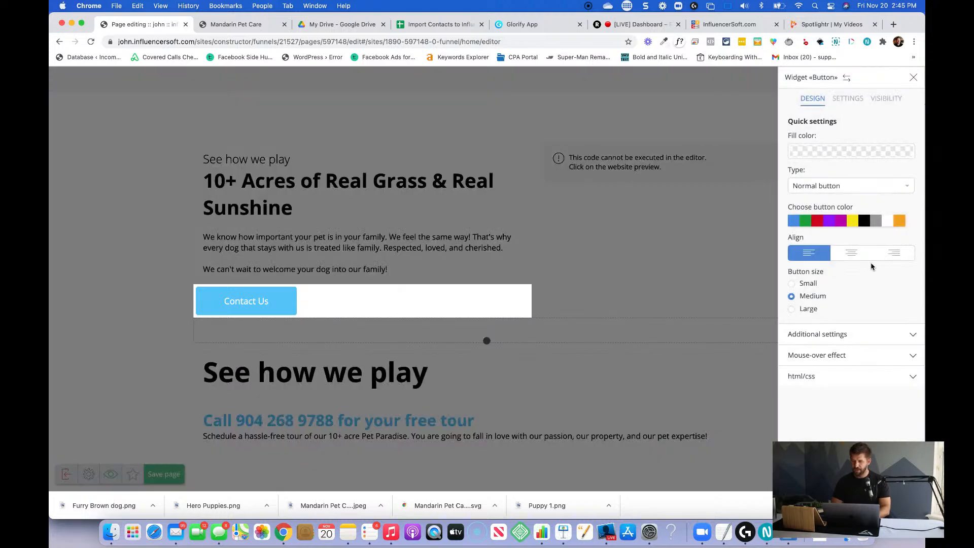
pyautogui.click(841, 333)
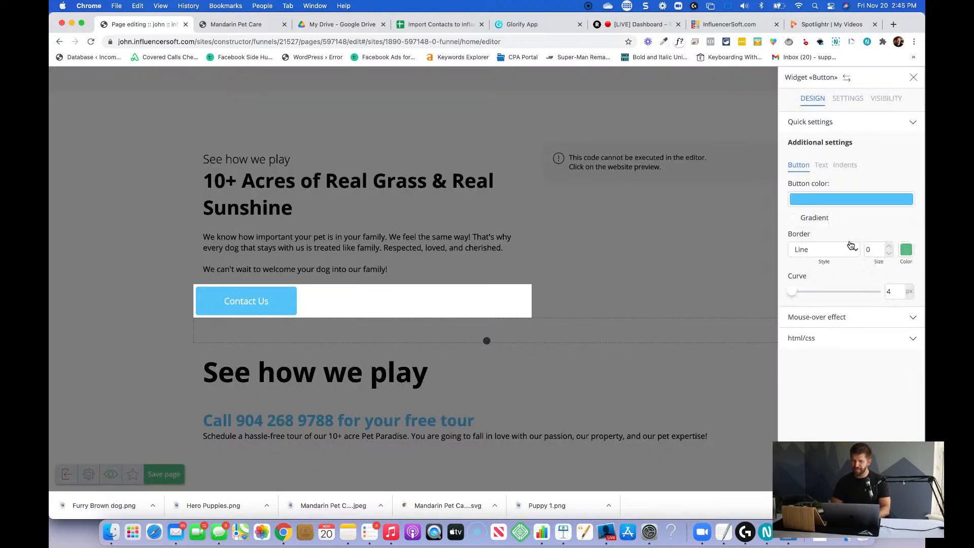
pyautogui.click(845, 165)
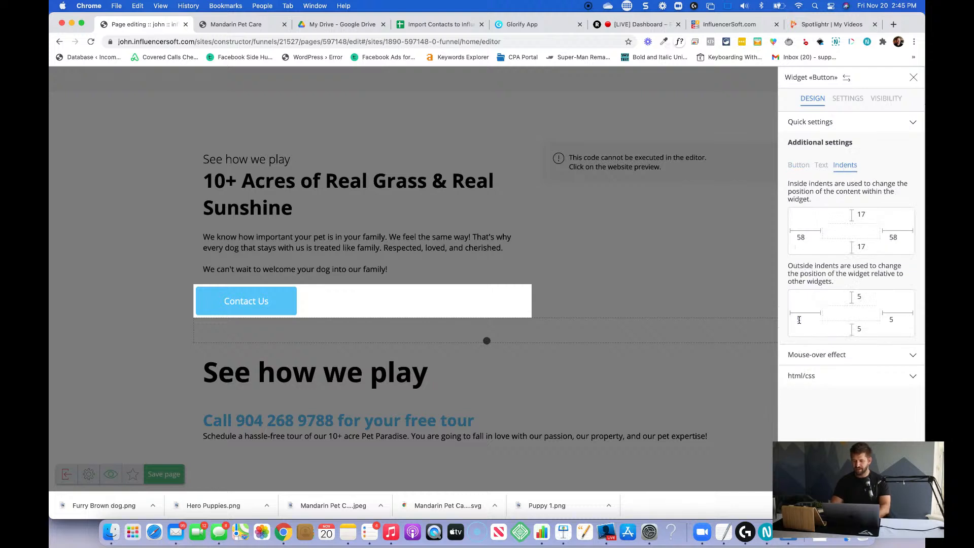
pyautogui.write('20')
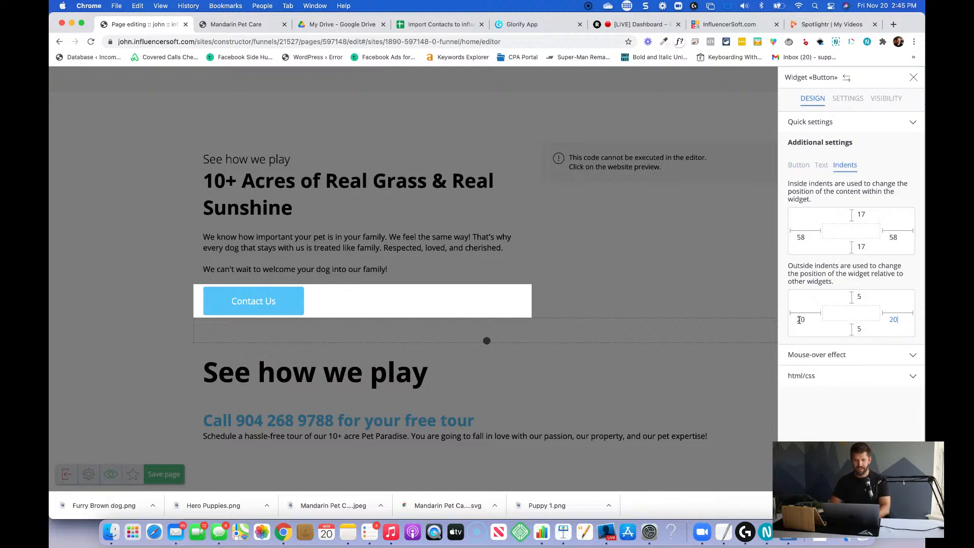
# Change the third section's button text to "Come Play With Us" and close its settings.
pyautogui.click(250, 300)
pyautogui.write('Come Play With Us')
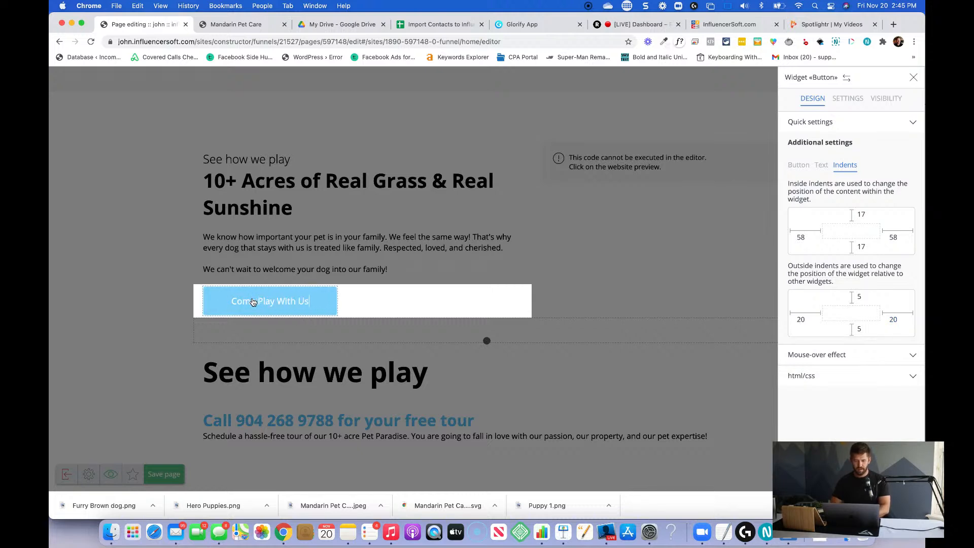
pyautogui.click(365, 256)
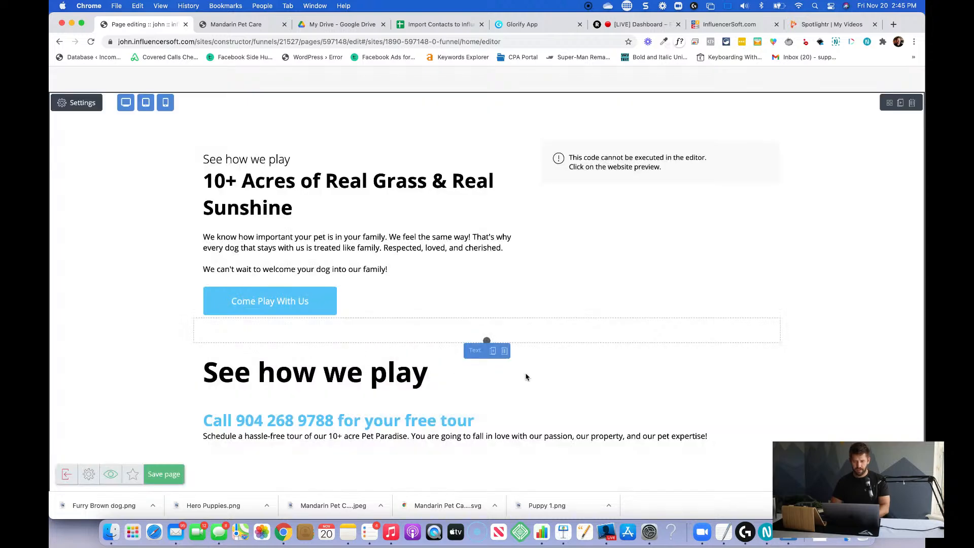
# Delete the leftover large headline and free-tour text blocks, and move the empty indent above the code block.
pyautogui.click(505, 351)
pyautogui.click(459, 200)
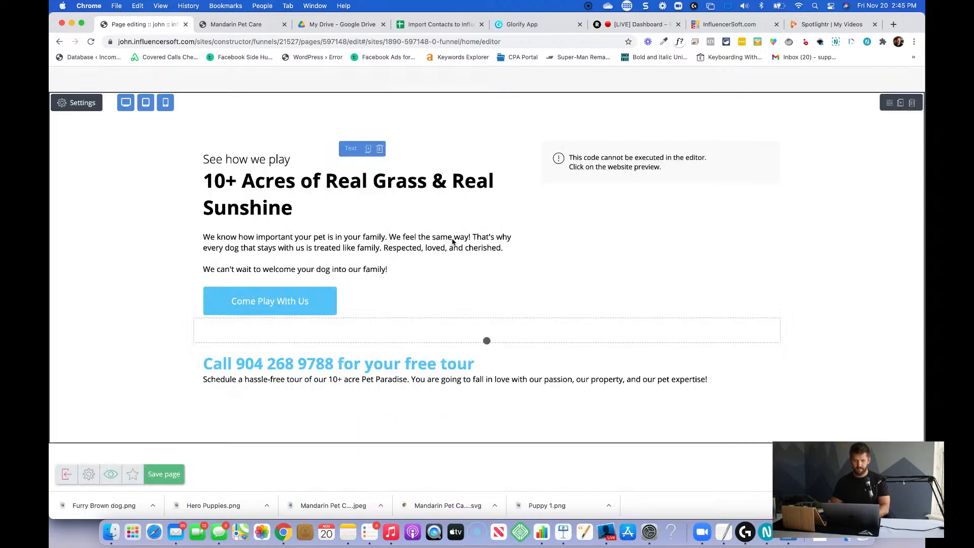
pyautogui.click(505, 356)
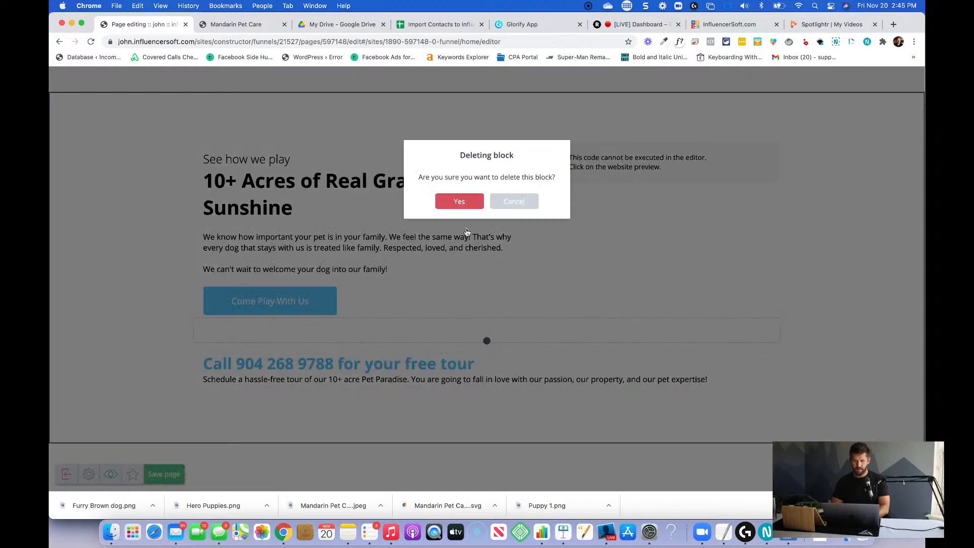
pyautogui.click(460, 201)
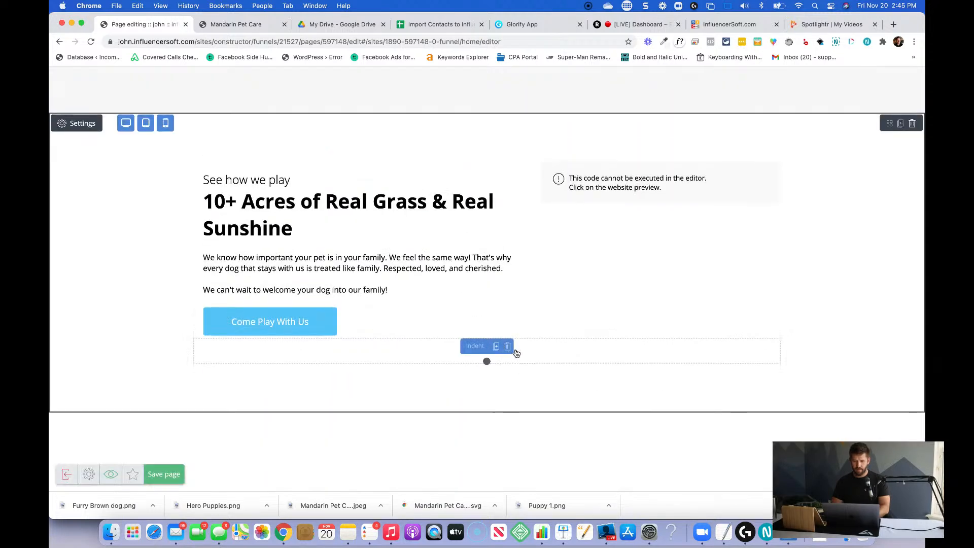
pyautogui.moveTo(467, 345); pyautogui.dragTo(629, 174)
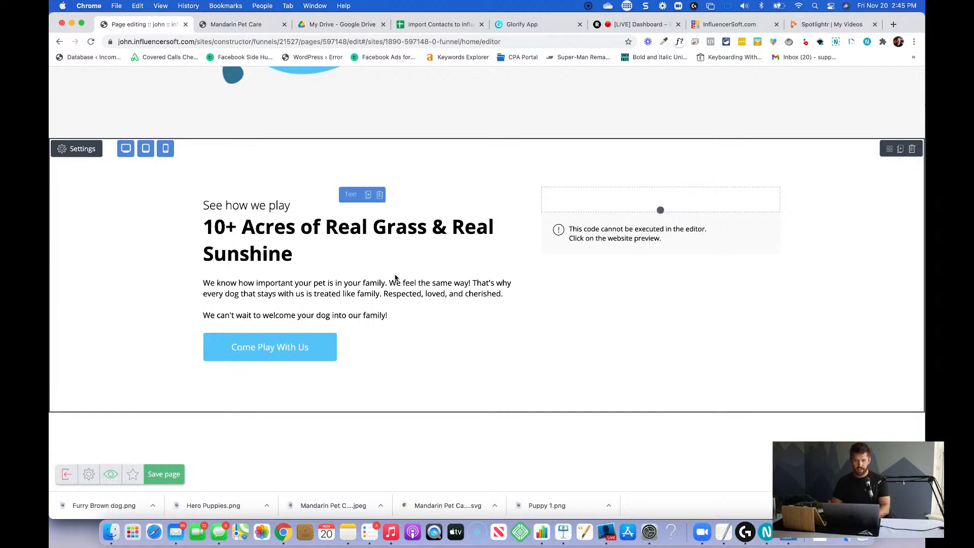
# Replace the section's body text with the paragraph "We know how most kennels treat their pets. Concrete, Flourescent lights, and minimal outdoor play.".
pyautogui.click(391, 315)
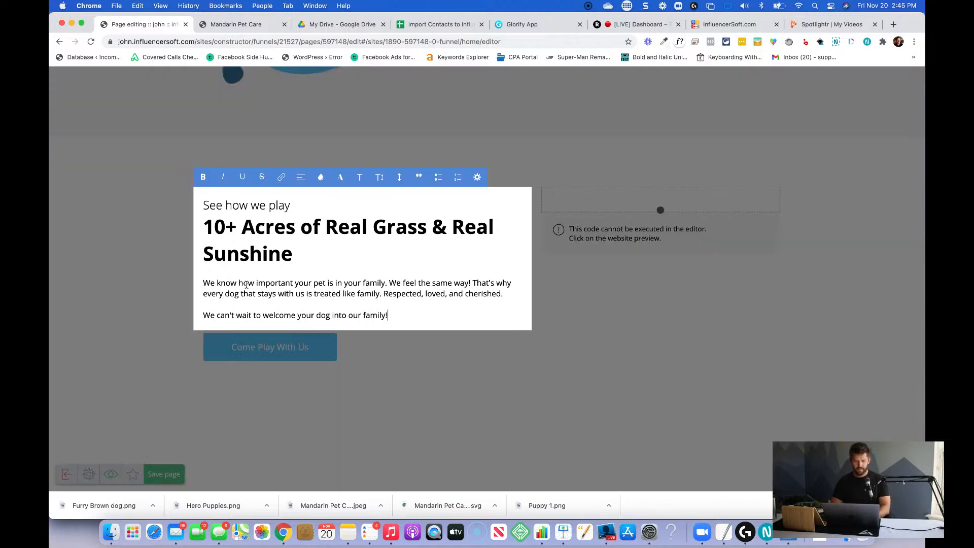
pyautogui.moveTo(200, 278); pyautogui.dragTo(388, 316)
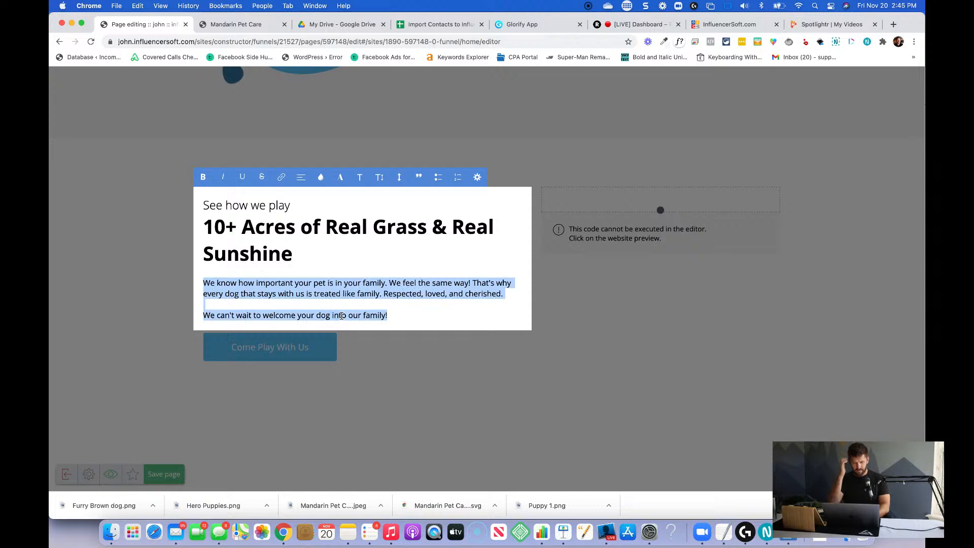
pyautogui.write('We know how')
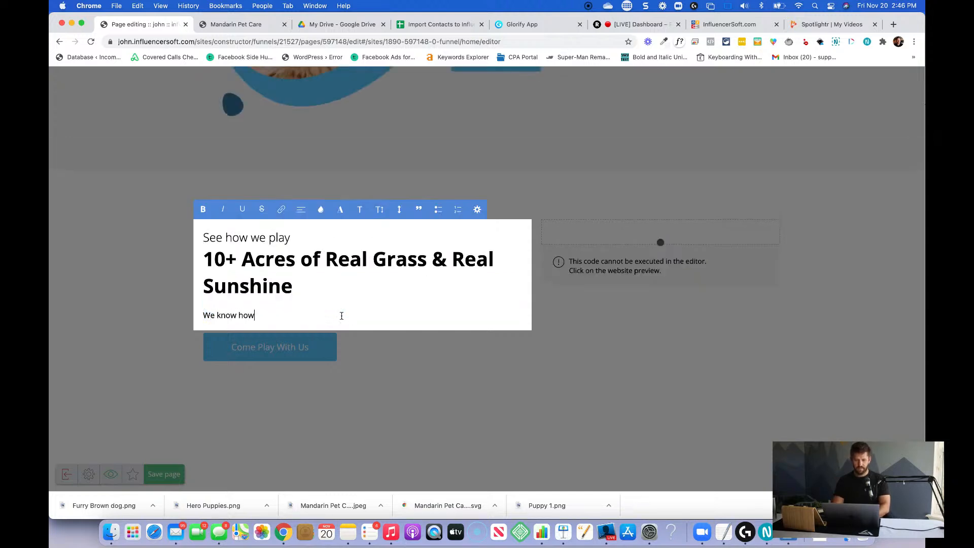
pyautogui.write('kennels treat their pets. Concrete,')
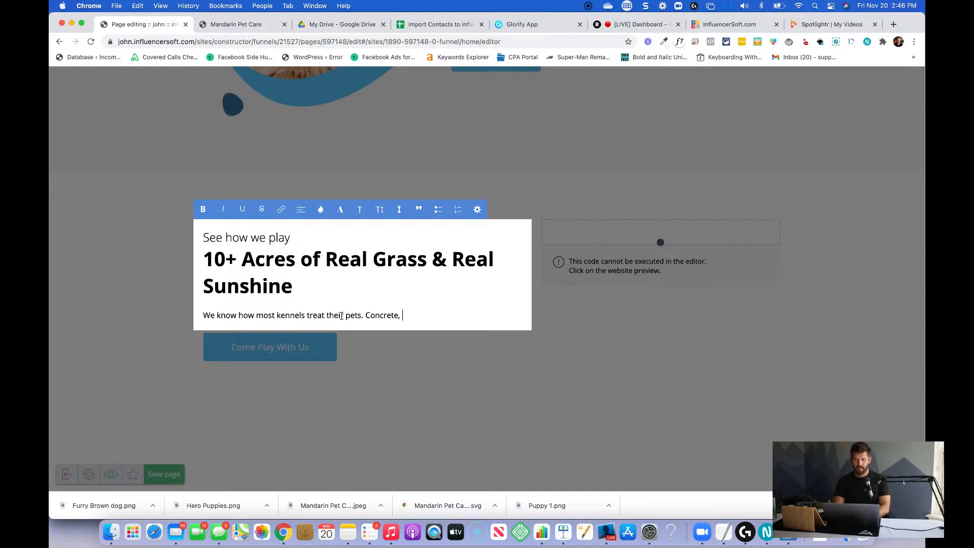
pyautogui.write('Flourescent lights, and ')
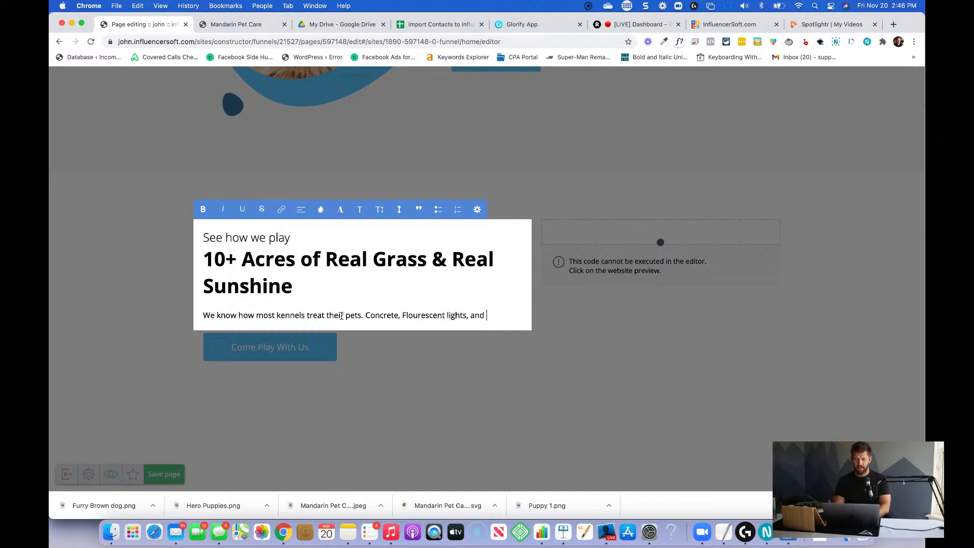
pyautogui.write('minimal outdoor play.')
pyautogui.press('Return')
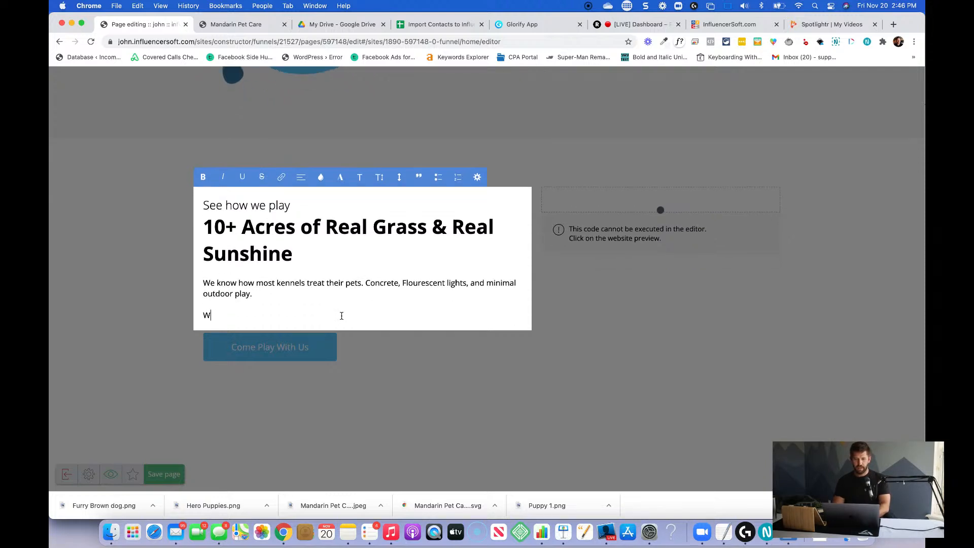
# Add the paragraph "We can't stand it, so we think differently. Here at Mandarin Pet Care, you'll get Real Grass, and Real Sunshine multiple times per day!".
pyautogui.write("We can't stand it, so we think differently")
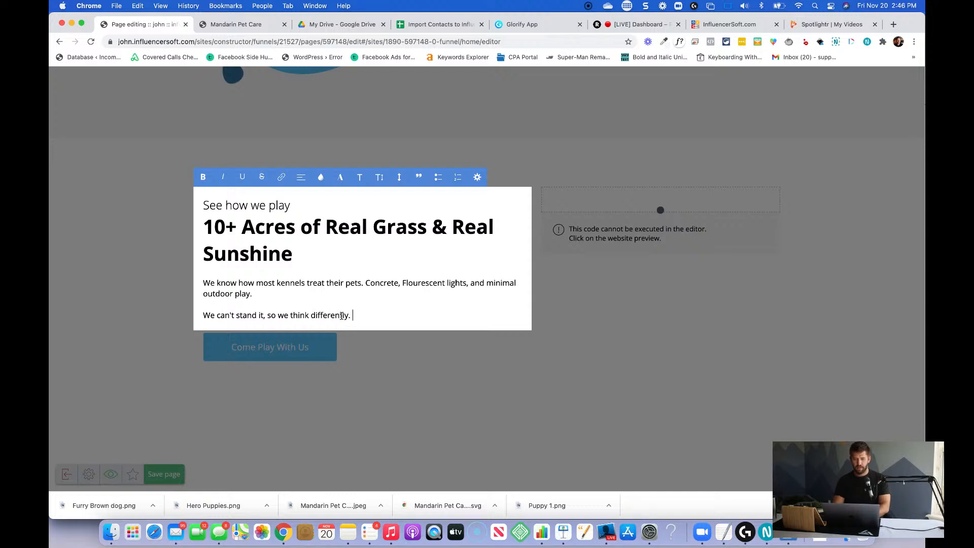
pyautogui.write(". Here at Mandarin Pet Care, you'll get Real Grass, and Real ")
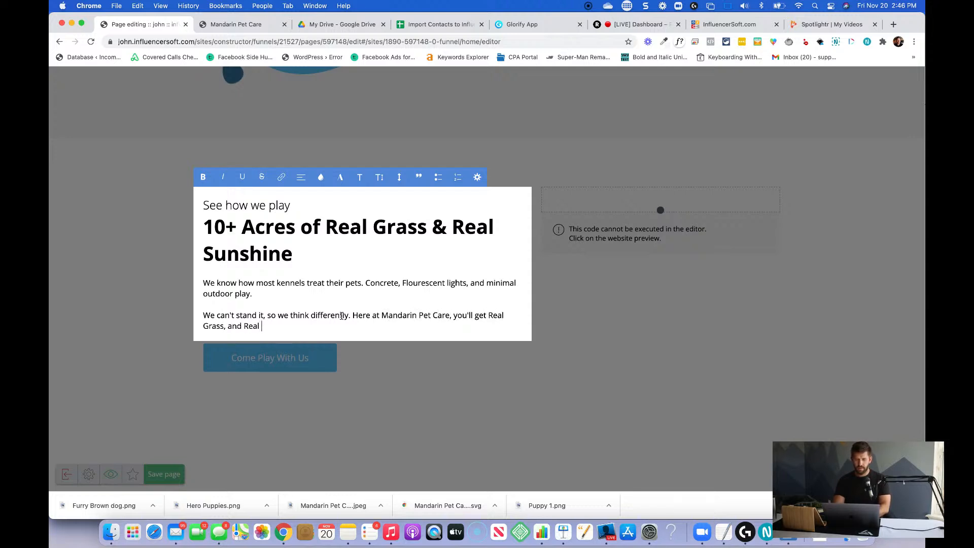
pyautogui.write('Sunshine multiple times p')
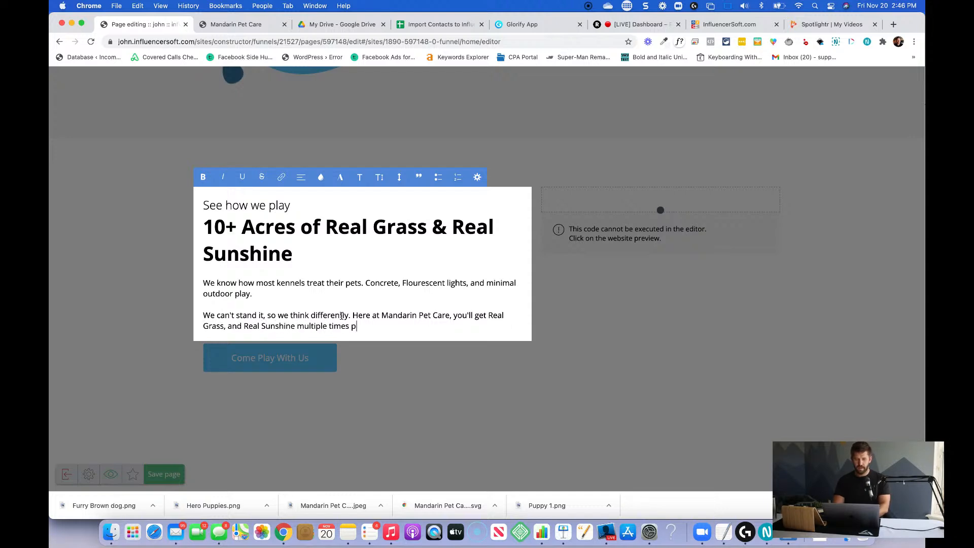
pyautogui.write('er day!')
# Make "multiple times per day!" bold in the second paragraph, close the text editing and save the page.
pyautogui.hotkey('alt', 'shift', 'Left')
pyautogui.hotkey('alt', 'shift', 'Left')
pyautogui.hotkey('alt', 'shift', 'Left')
pyautogui.hotkey('alt', 'shift', 'Left')
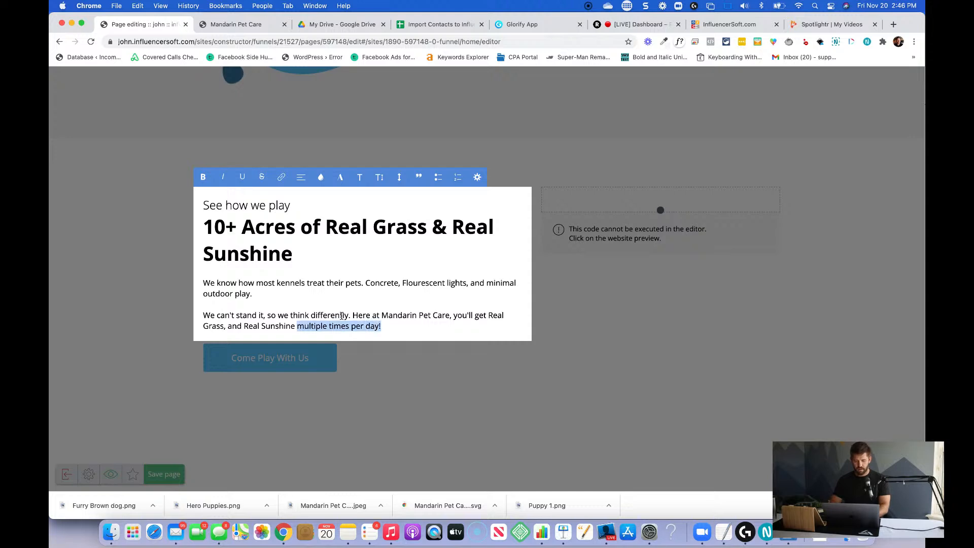
pyautogui.press('super+b')
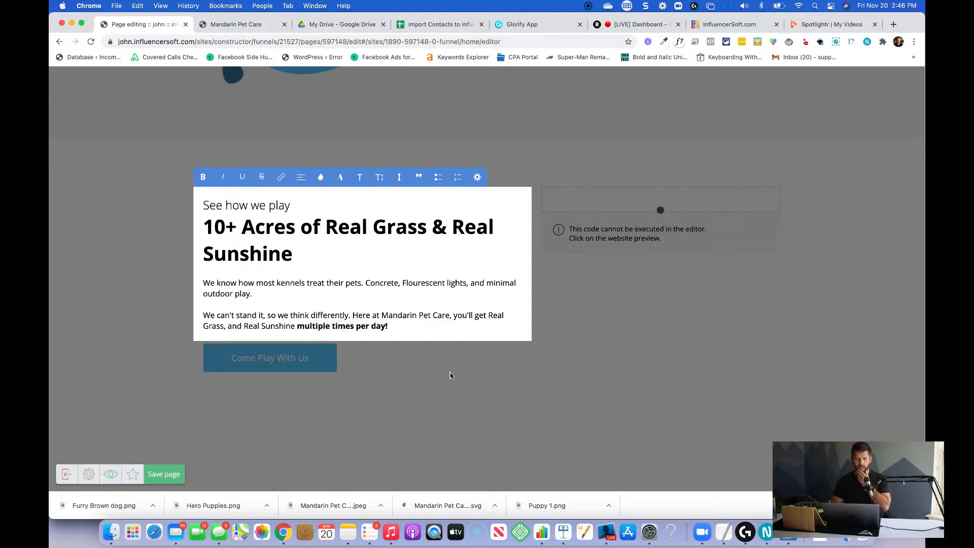
pyautogui.click(419, 364)
pyautogui.press('super+s')
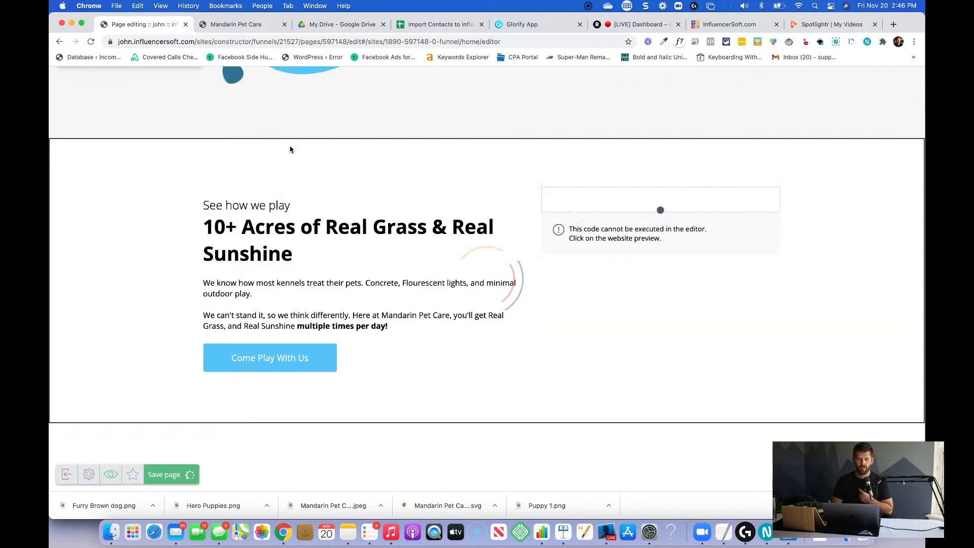
# Reload the live Mandarin Pet Care site and check how the "See how we play" section and its video look.
pyautogui.click(236, 26)
pyautogui.press('super+r')
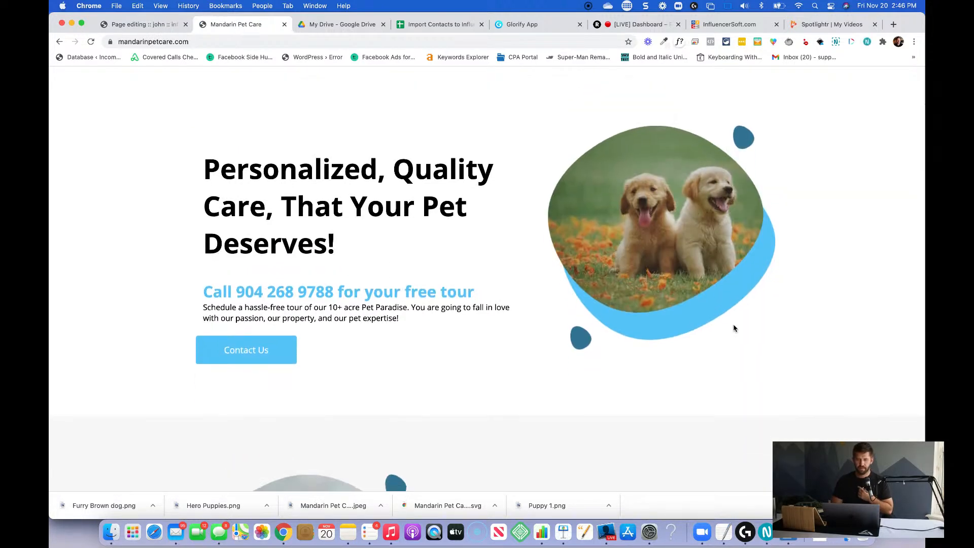
pyautogui.scroll(-3, 735, 328)
pyautogui.scroll(-3, 735, 328)
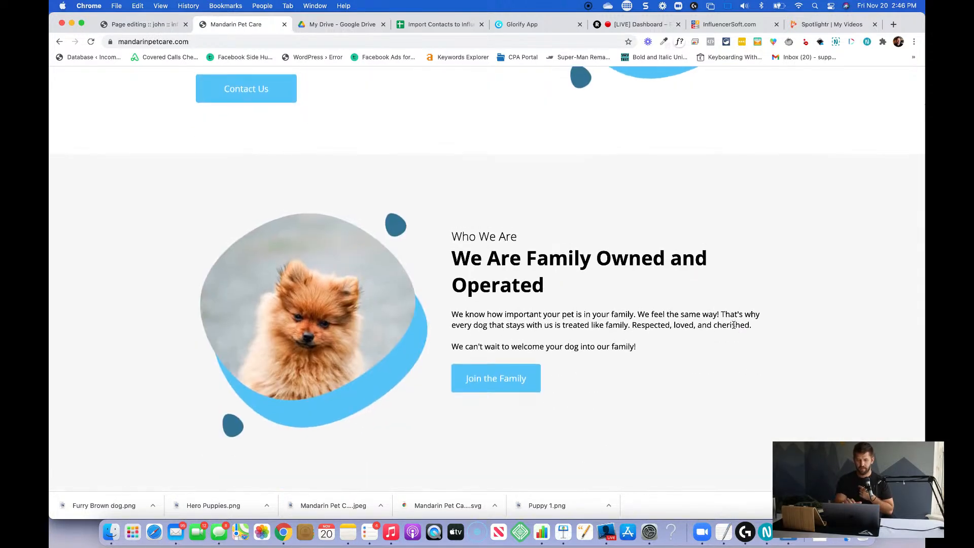
pyautogui.press('super+r')
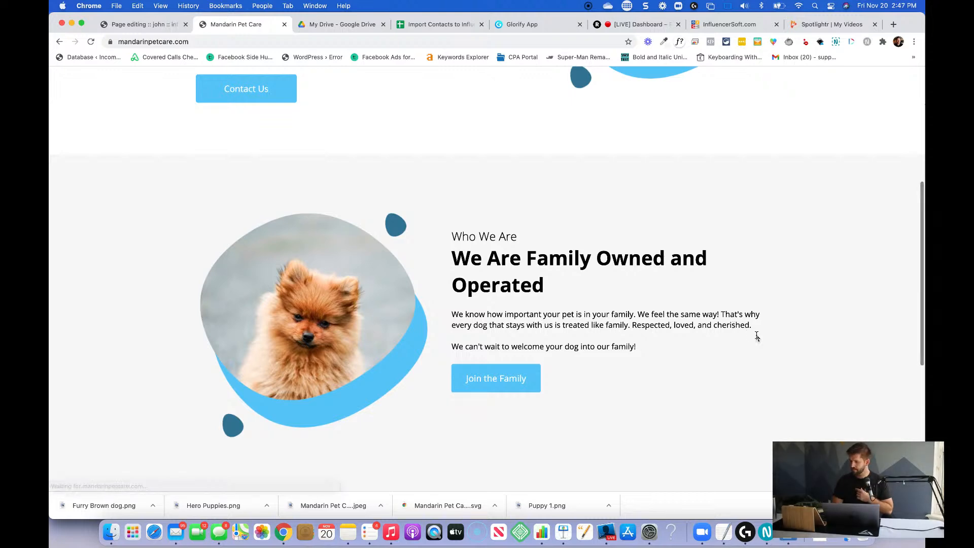
pyautogui.scroll(-6, 756, 339)
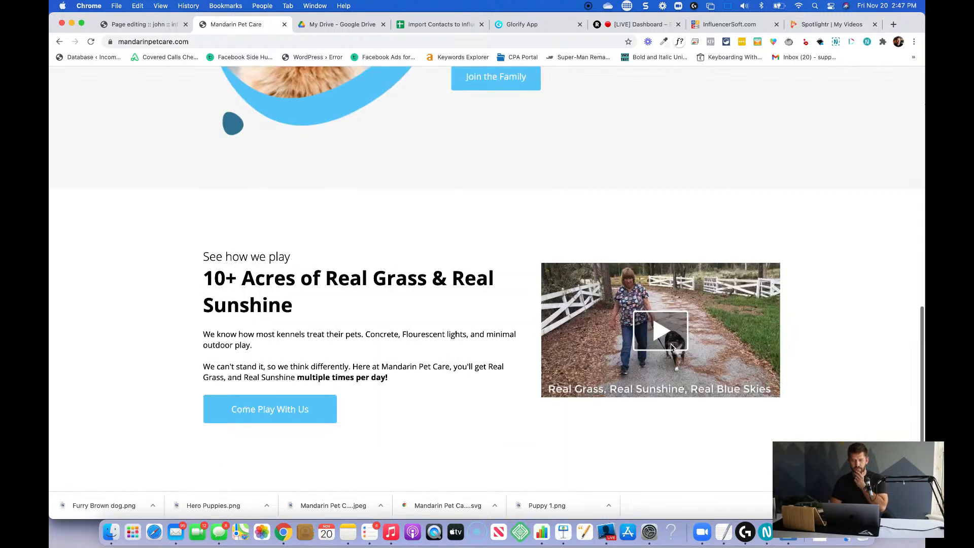
pyautogui.scroll(5, 417, 387)
pyautogui.scroll(-5, 417, 387)
pyautogui.scroll(-1, 370, 385)
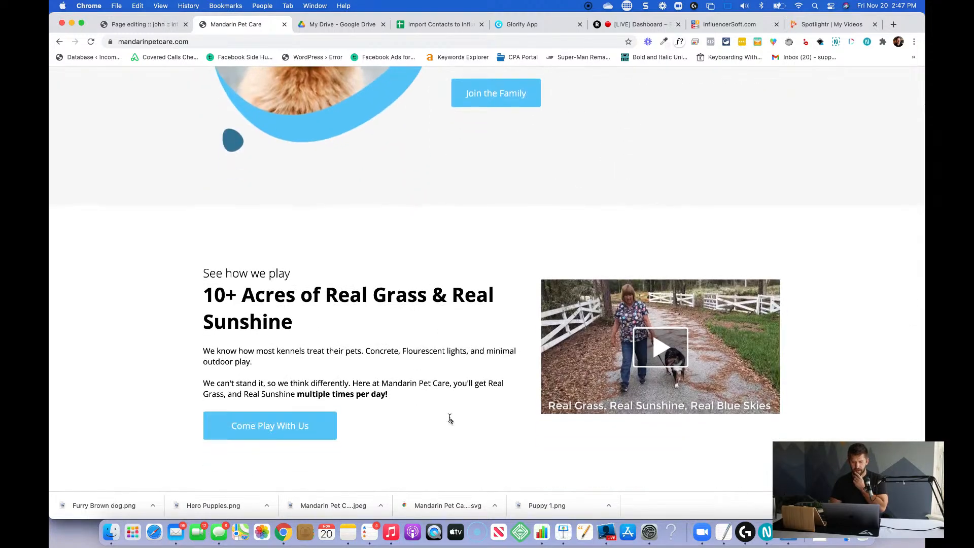
# Test the Come Play With Us button and the video's play and pause on the live page, and return to the page editor.
pyautogui.click(302, 427)
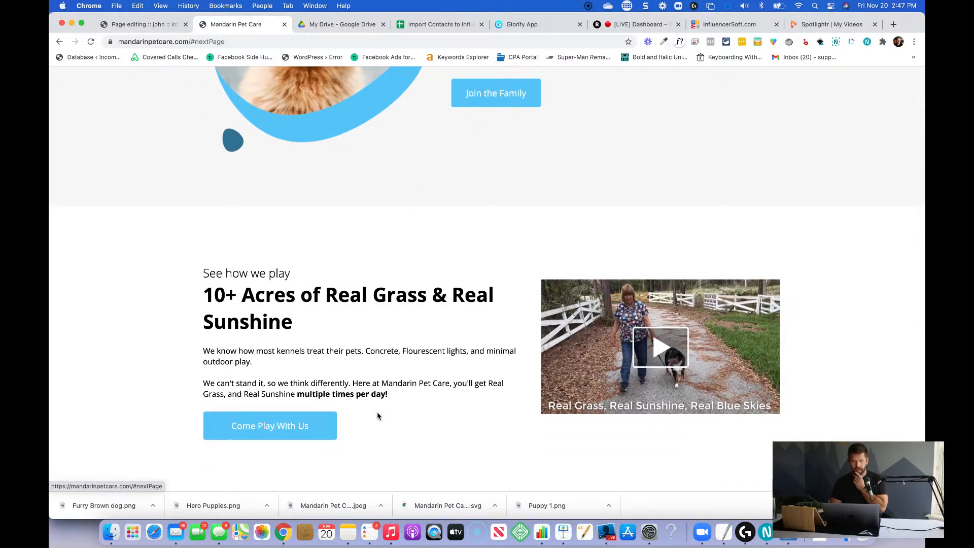
pyautogui.click(681, 364)
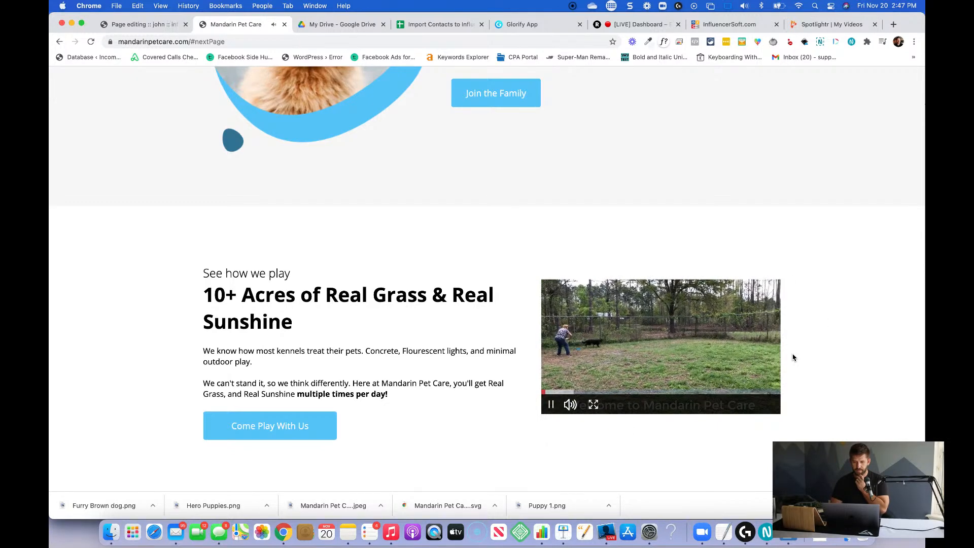
pyautogui.click(633, 339)
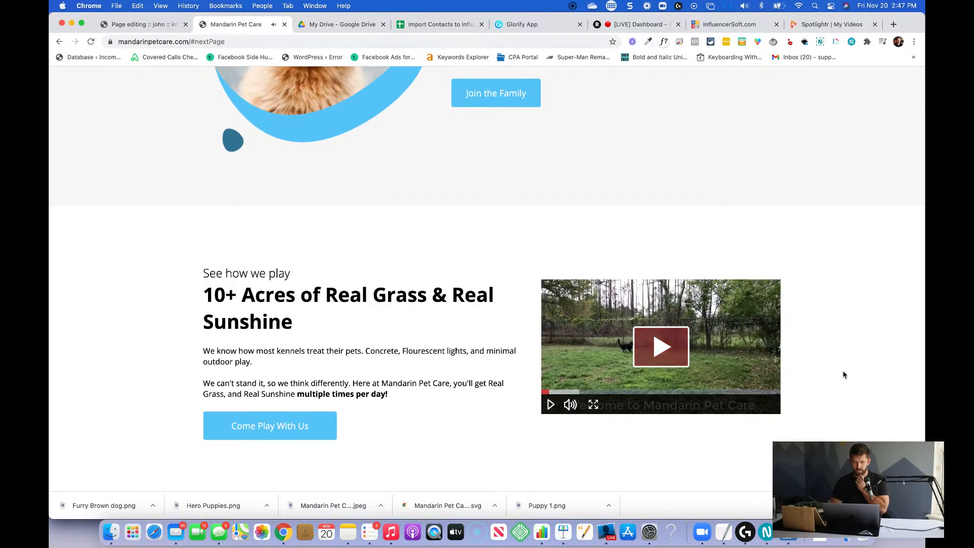
pyautogui.scroll(10, 837, 373)
pyautogui.scroll(-8, 729, 380)
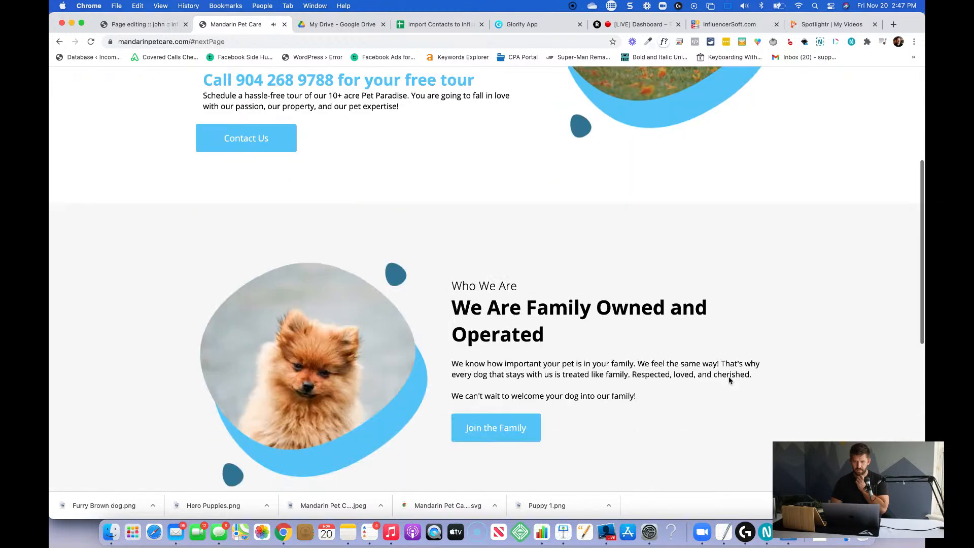
pyautogui.scroll(3, 730, 381)
pyautogui.scroll(-5, 729, 381)
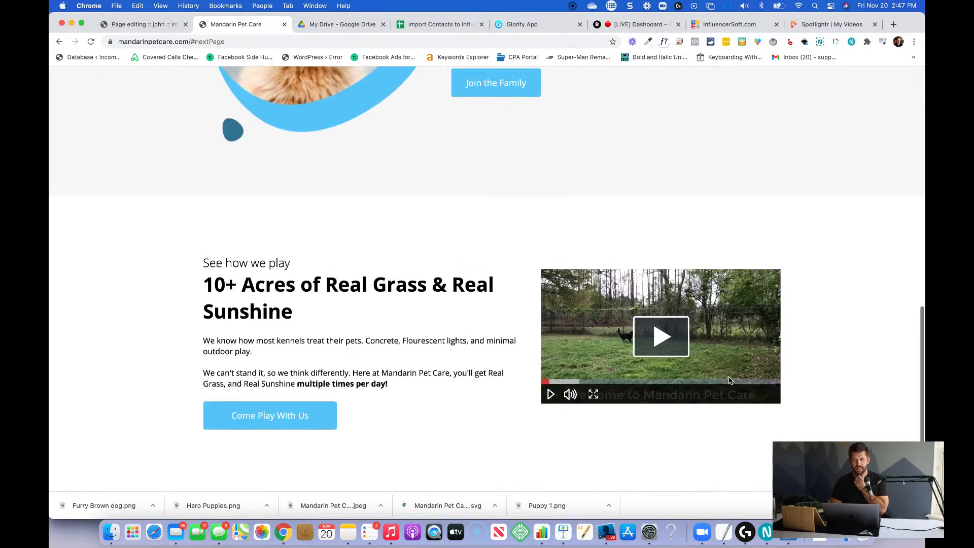
pyautogui.click(162, 24)
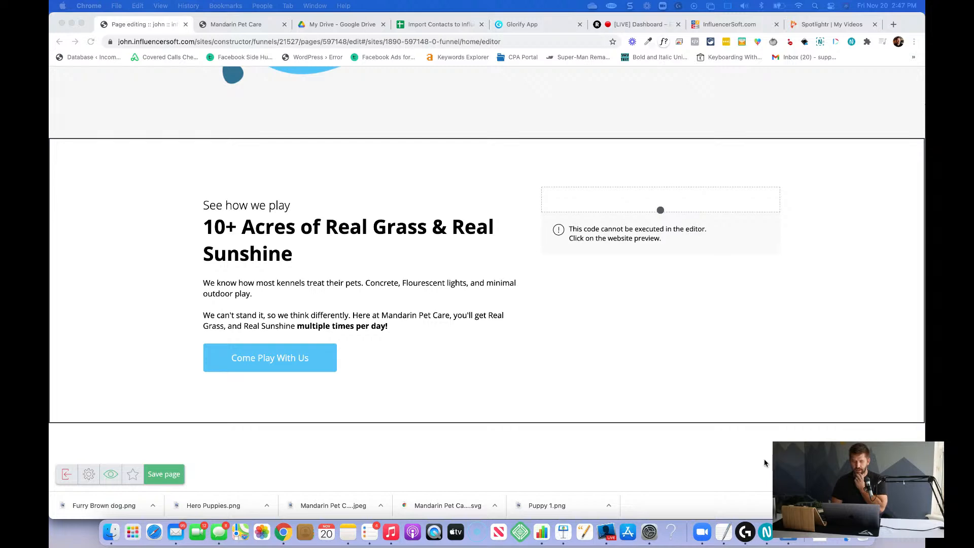
pyautogui.click(693, 462)
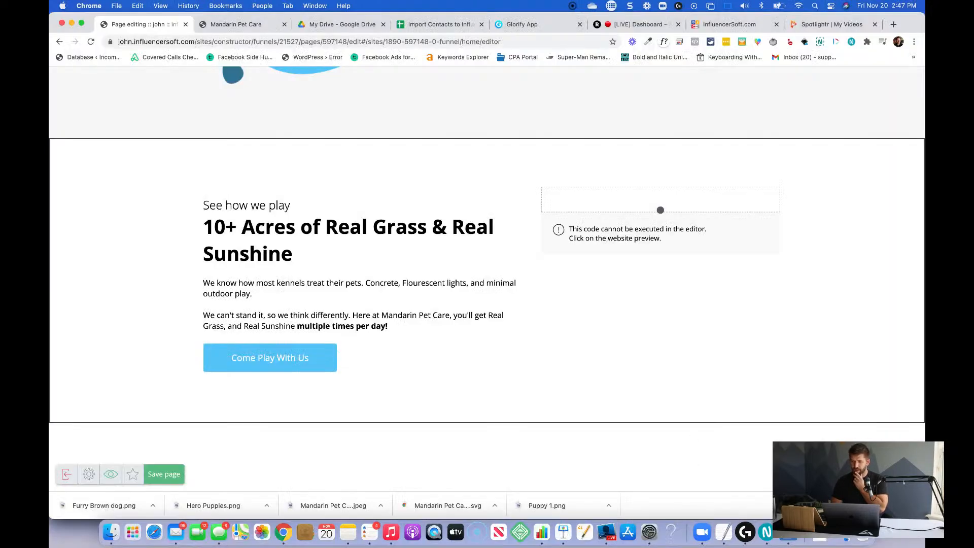
pyautogui.click(858, 100)
pyautogui.moveTo(836, 183); pyautogui.dragTo(586, 440)
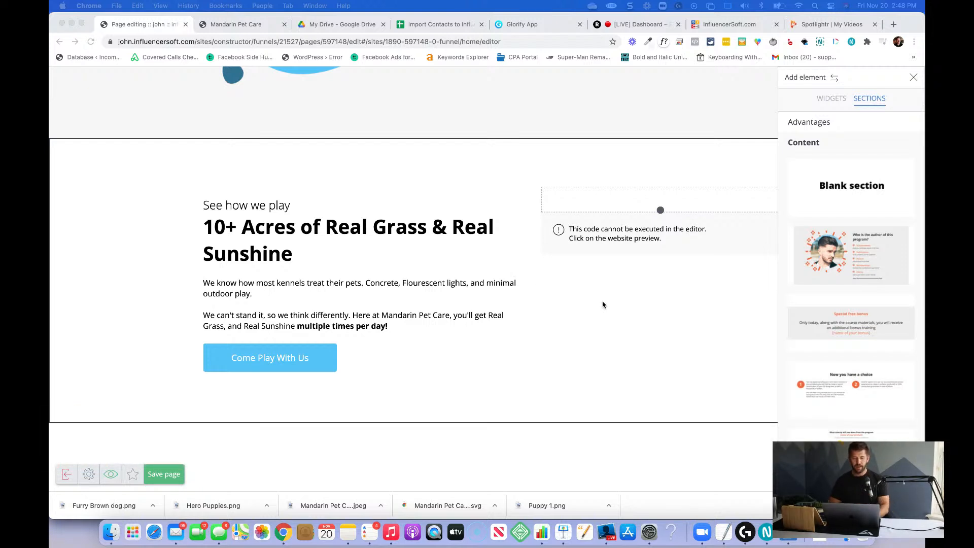
pyautogui.click(428, 329)
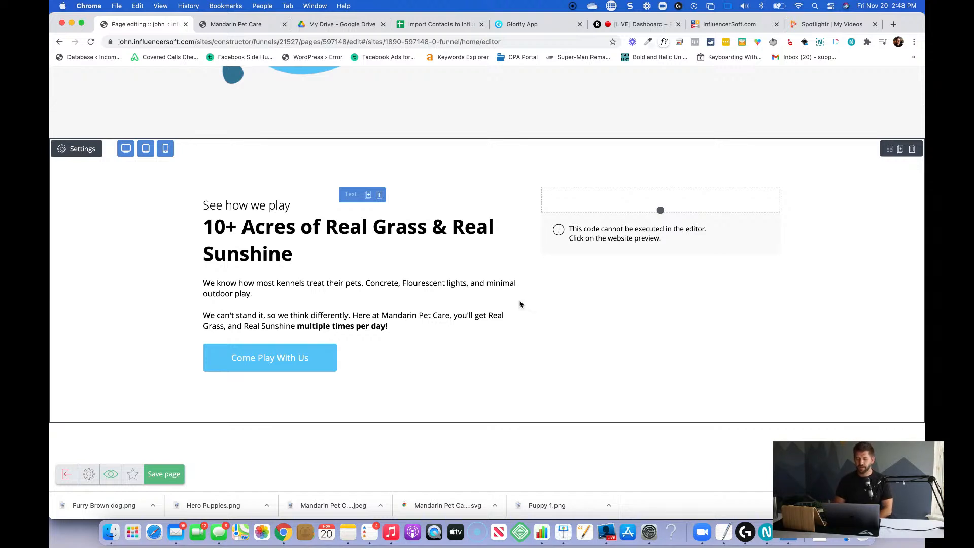
# Add a blank content section below the "See how we play" section.
pyautogui.moveTo(650, 234)
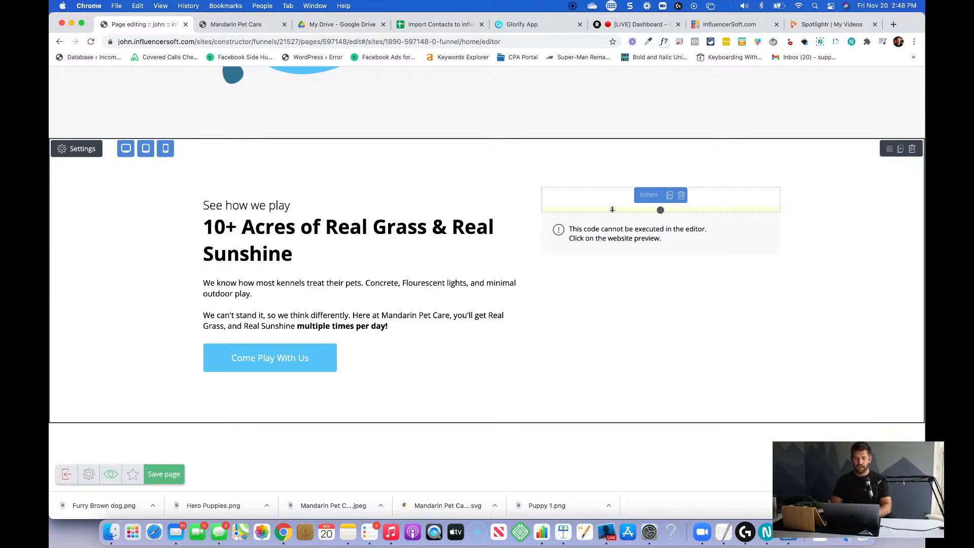
pyautogui.scroll(-1, 646, 322)
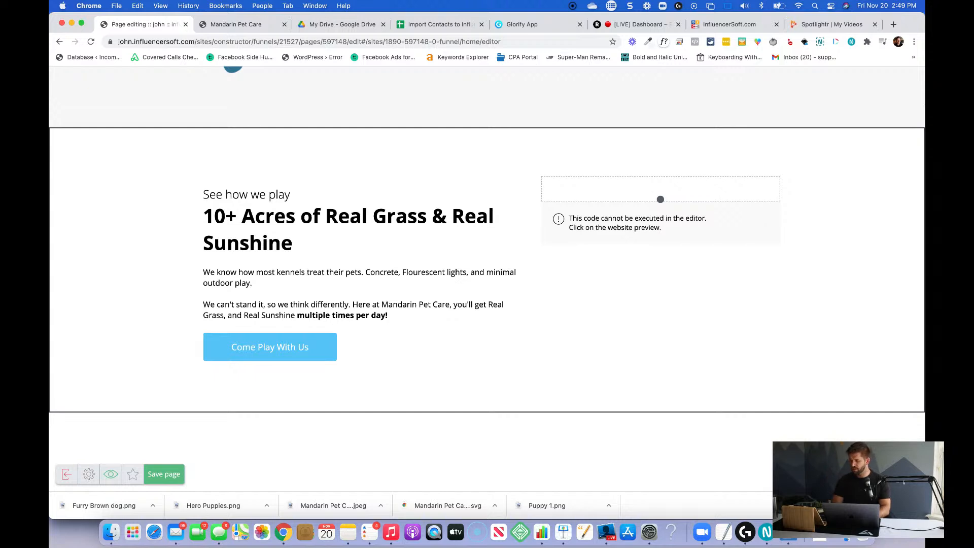
pyautogui.scroll(-1, 899, 366)
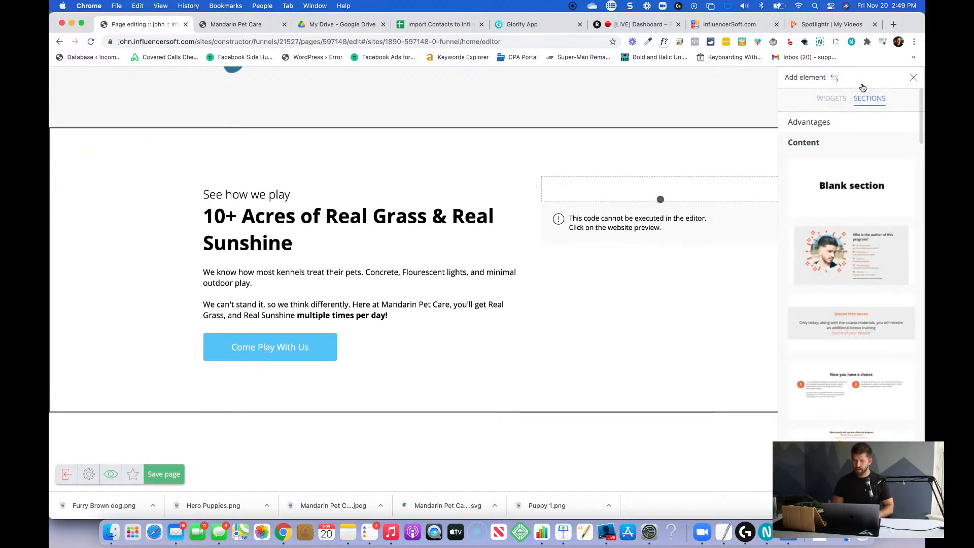
pyautogui.moveTo(851, 187); pyautogui.dragTo(551, 393)
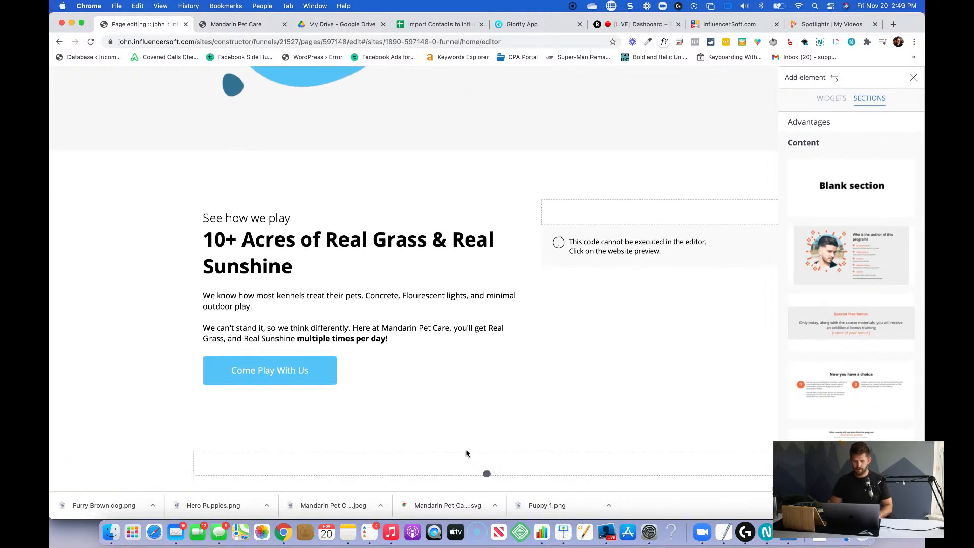
pyautogui.click(456, 459)
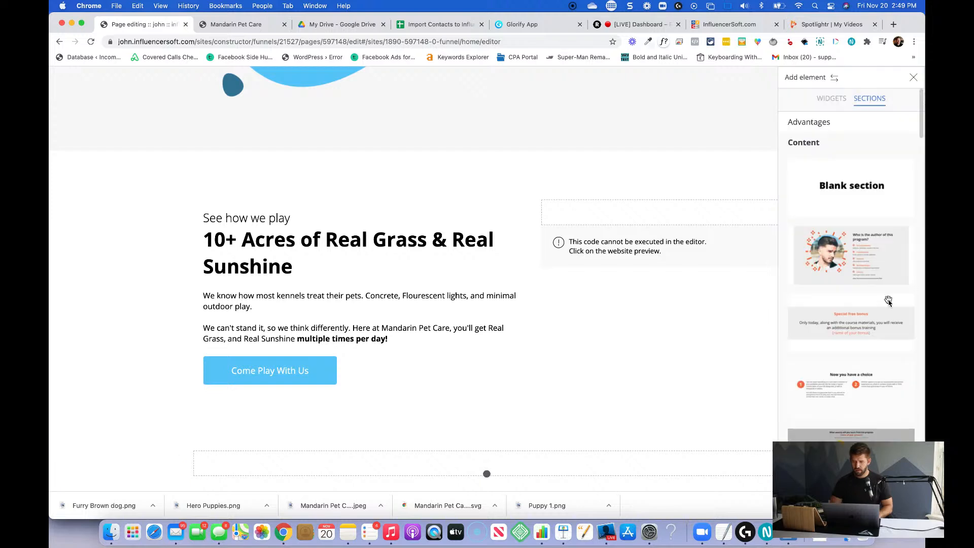
# Place a text block above the indent in the blank section and enter "See Our Reviews" as its text.
pyautogui.click(837, 102)
pyautogui.moveTo(801, 130); pyautogui.dragTo(440, 456)
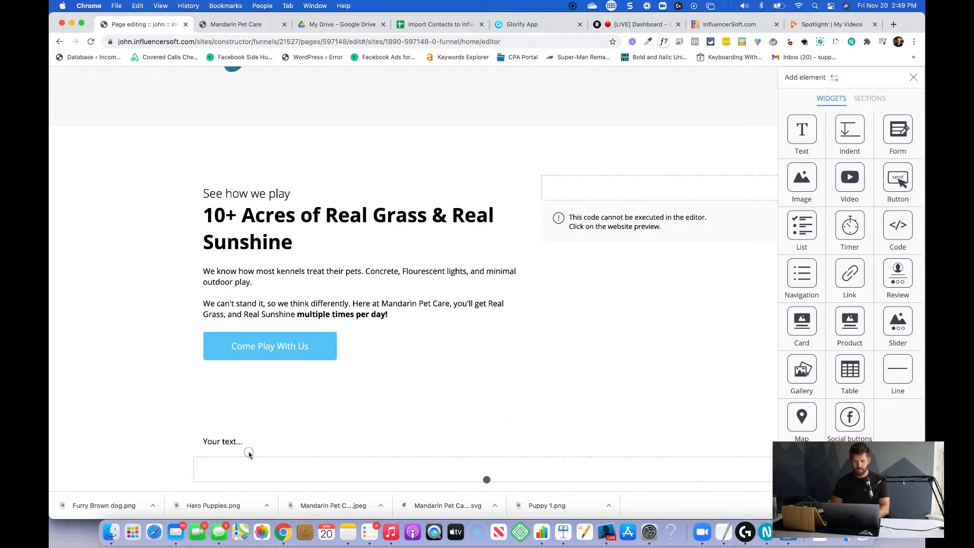
pyautogui.click(242, 445)
pyautogui.write('See Our Review')
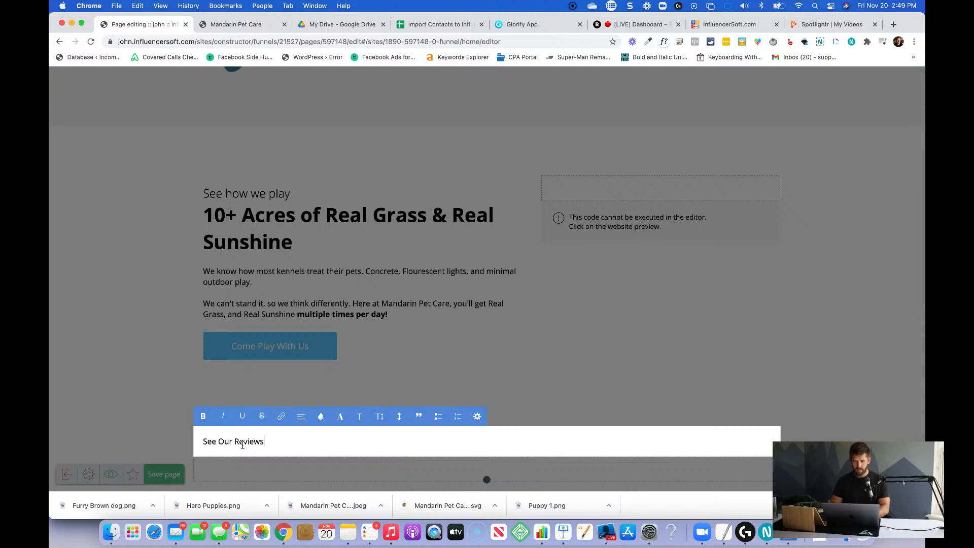
pyautogui.write('s')
# Center the "See Our Reviews" text in its block.
pyautogui.press('super+a')
pyautogui.click(299, 416)
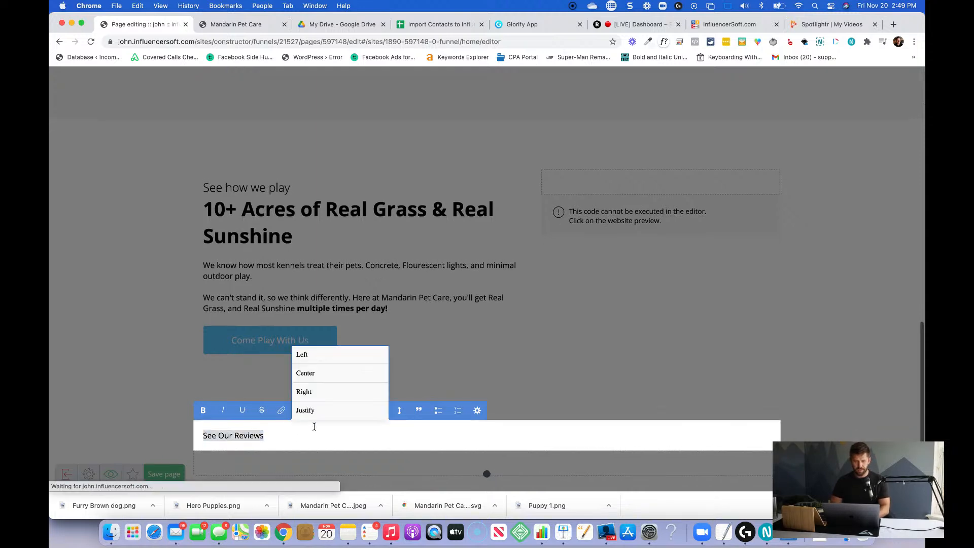
pyautogui.click(316, 375)
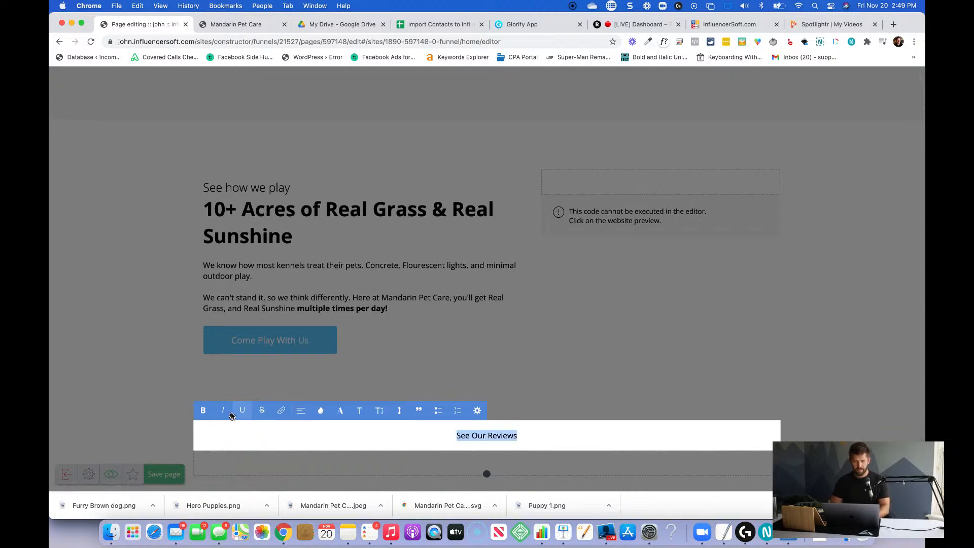
# Format the "See Our Reviews" text as a large bold heading and leave the text editing.
pyautogui.click(360, 411)
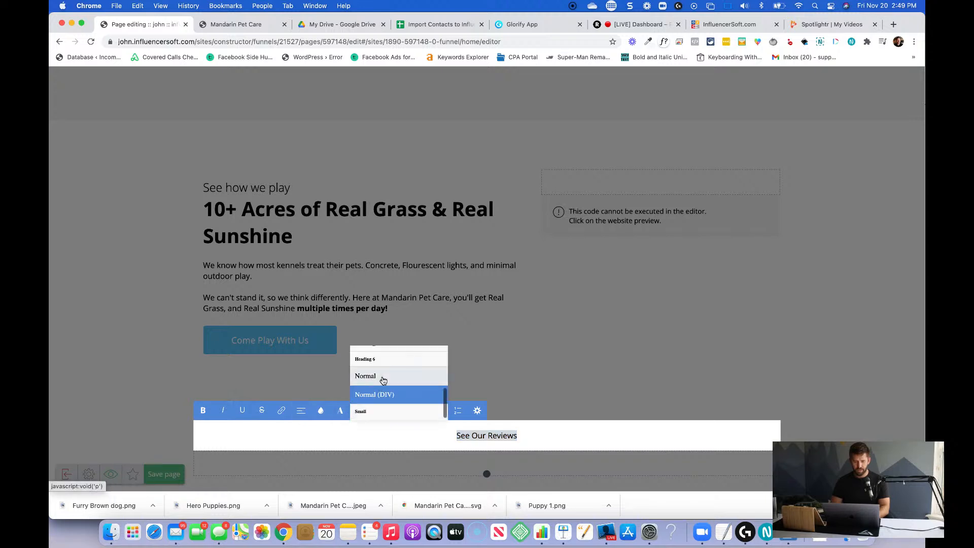
pyautogui.click(400, 357)
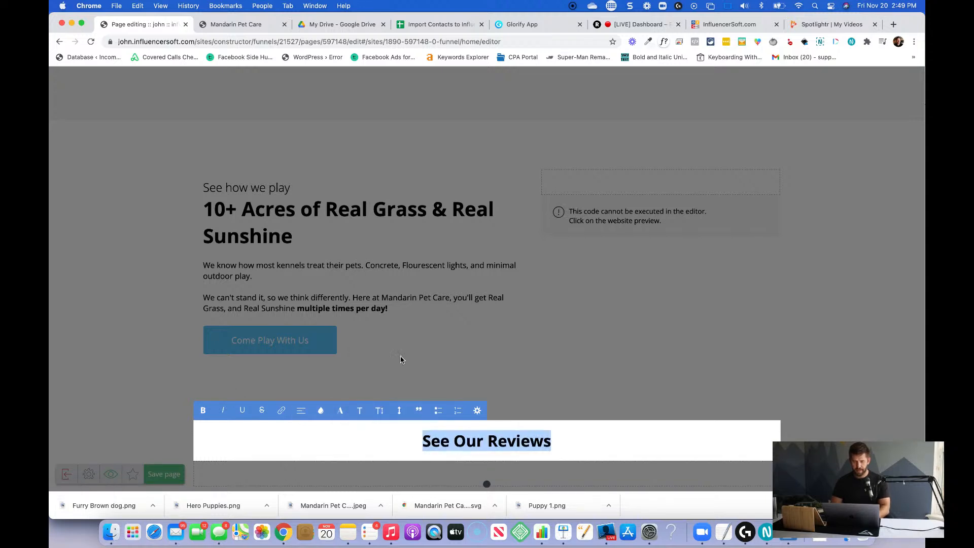
pyautogui.click(605, 449)
# Place a social buttons widget beside the "See Our Reviews" heading and widen its column to half the row.
pyautogui.moveTo(922, 133)
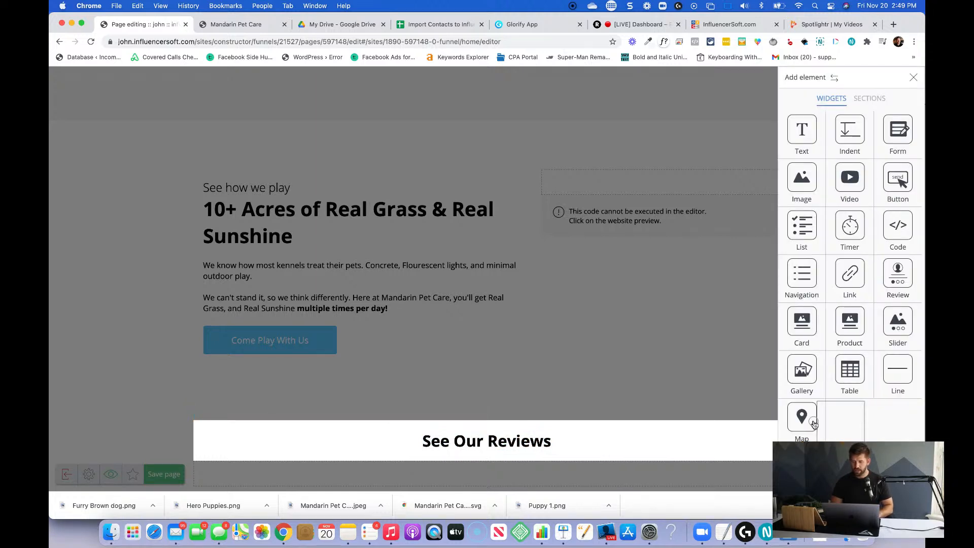
pyautogui.moveTo(766, 440); pyautogui.dragTo(764, 441)
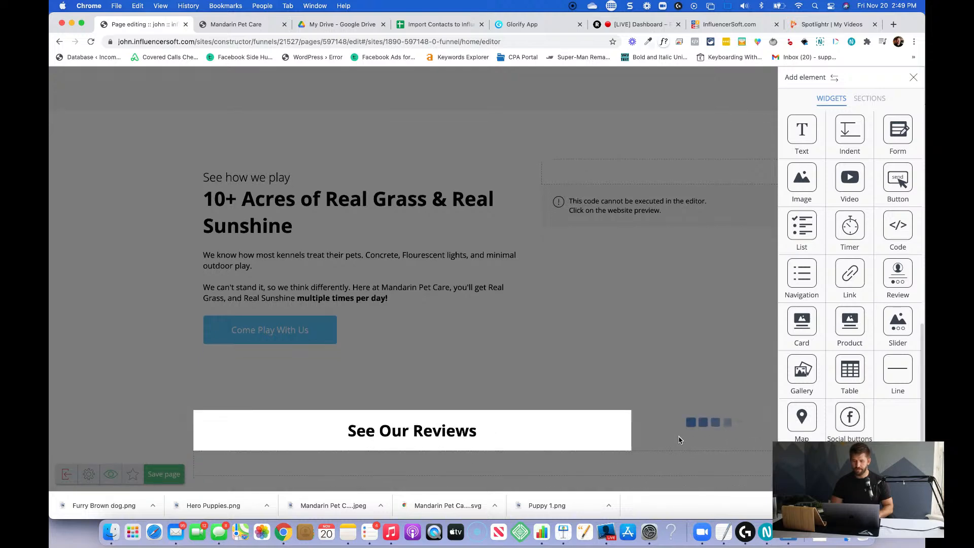
pyautogui.click(631, 430)
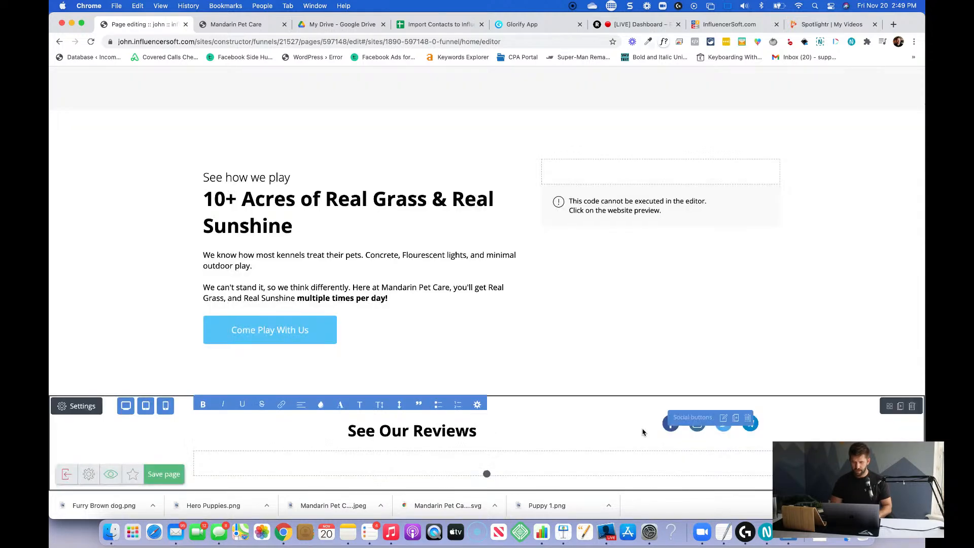
pyautogui.click(636, 430)
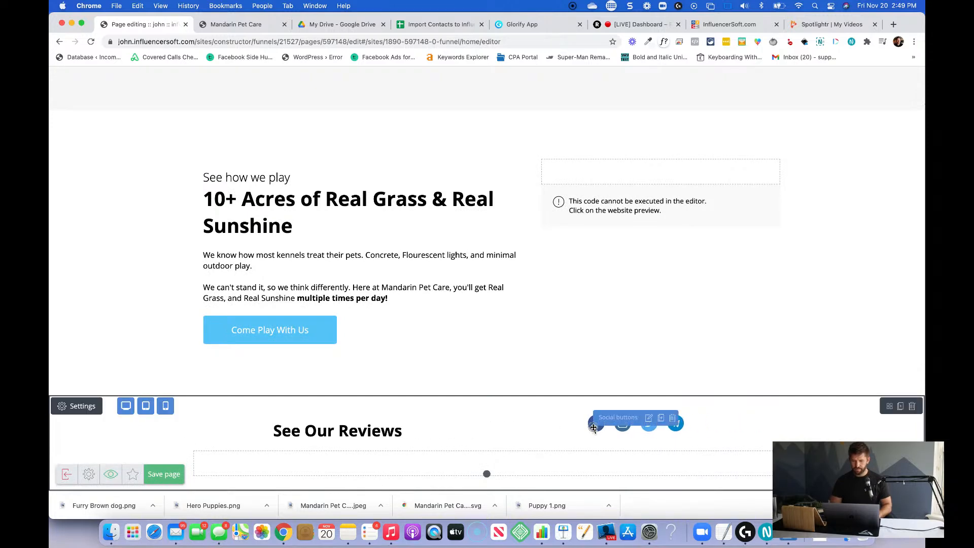
# Switch the social buttons' icons from standard to their own color, set it to #5ac6f9, and close the widget settings.
pyautogui.click(594, 429)
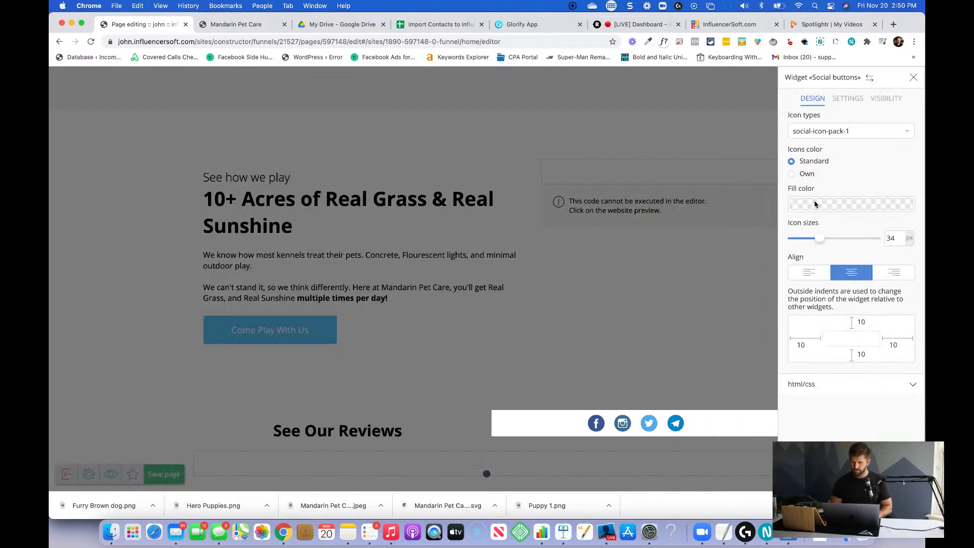
pyautogui.click(793, 175)
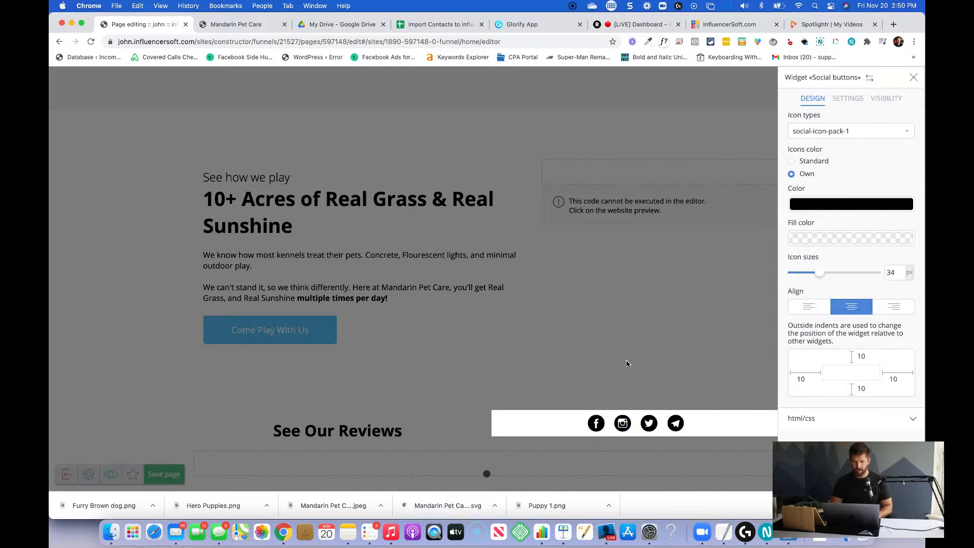
pyautogui.press('super+Tab')
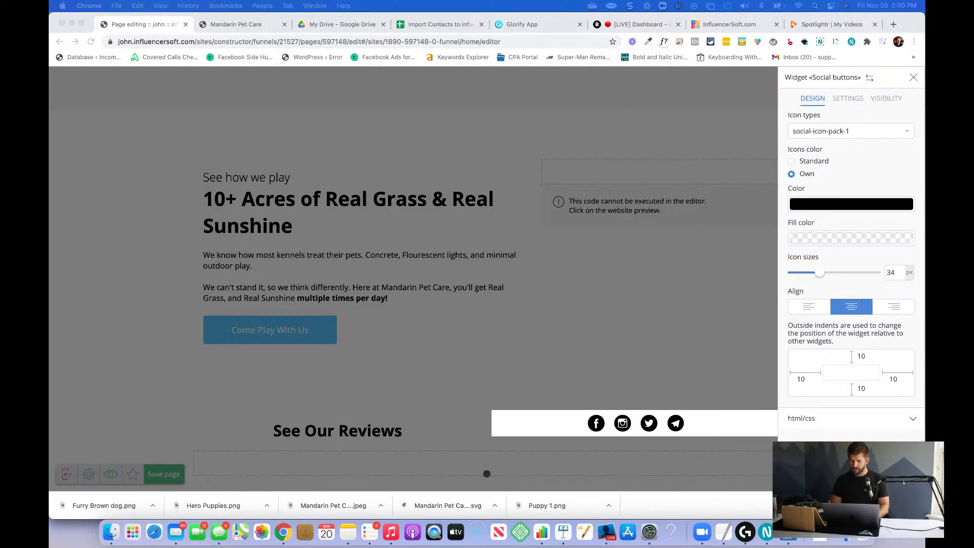
pyautogui.press('super+Tab')
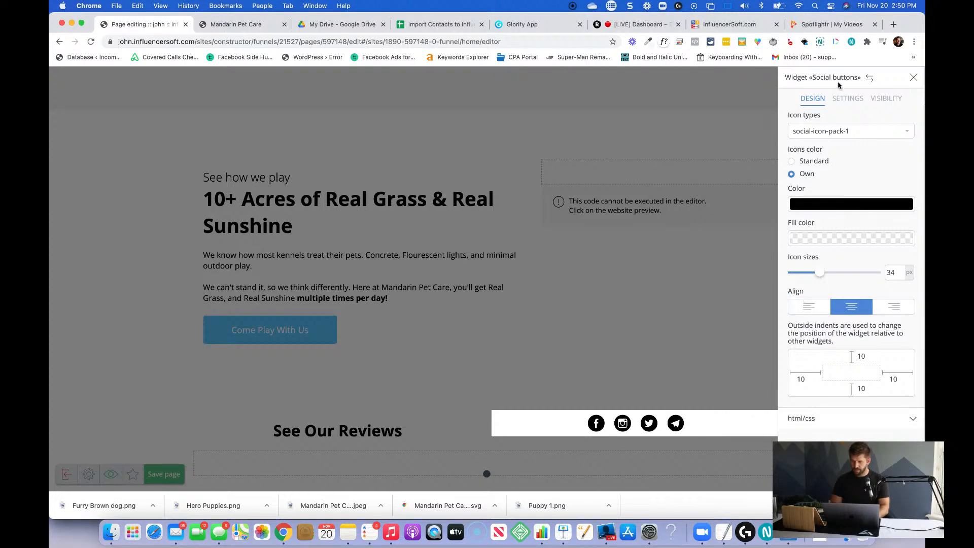
pyautogui.click(845, 99)
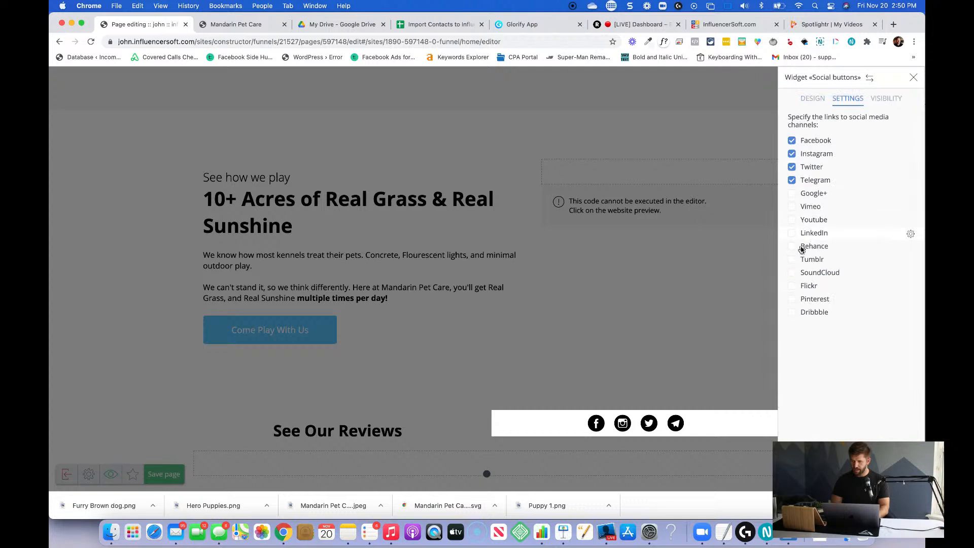
pyautogui.click(805, 100)
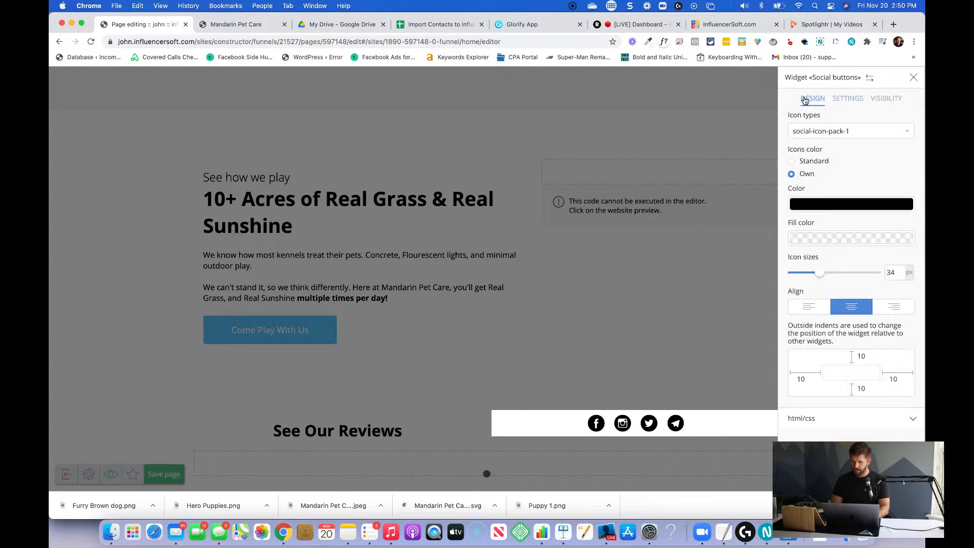
pyautogui.click(813, 205)
pyautogui.doubleClick(707, 84)
pyautogui.write('#5ac6f9')
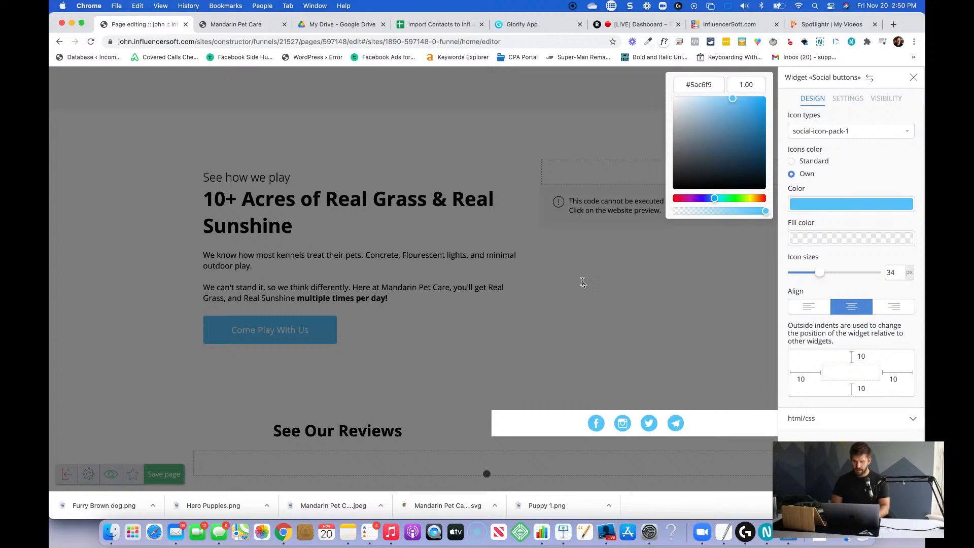
pyautogui.click(449, 414)
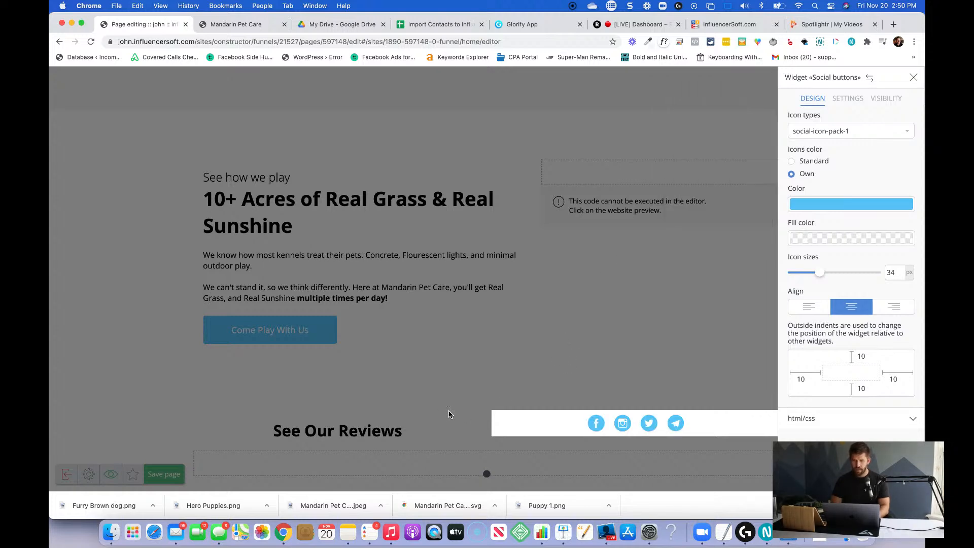
pyautogui.click(475, 377)
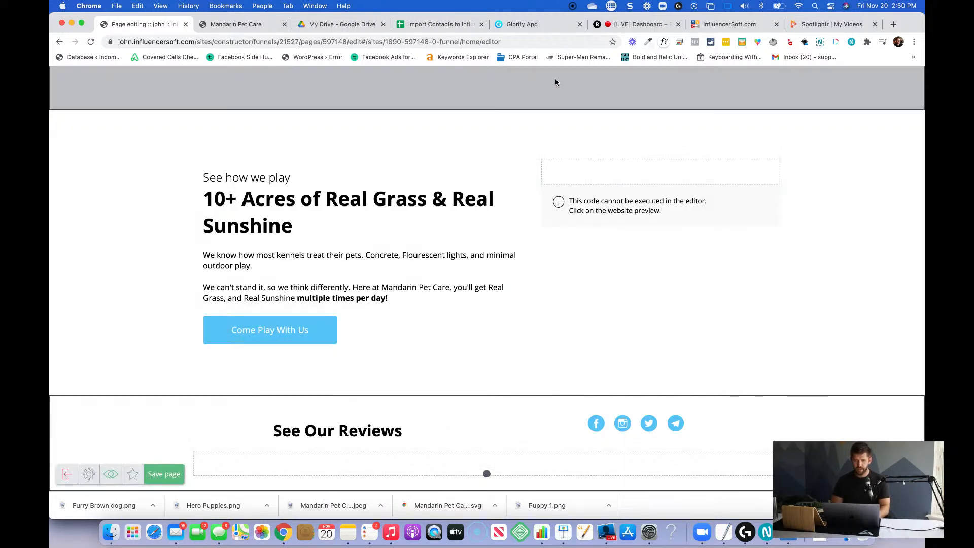
# Switch to Glorify and add a new blank page after Page 2 of the logo design.
pyautogui.click(536, 29)
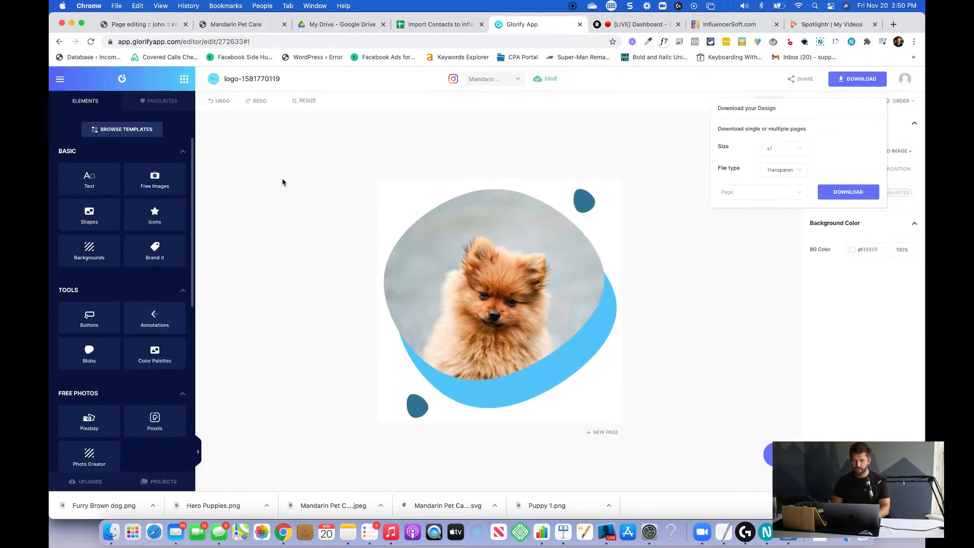
pyautogui.click(821, 328)
pyautogui.click(832, 481)
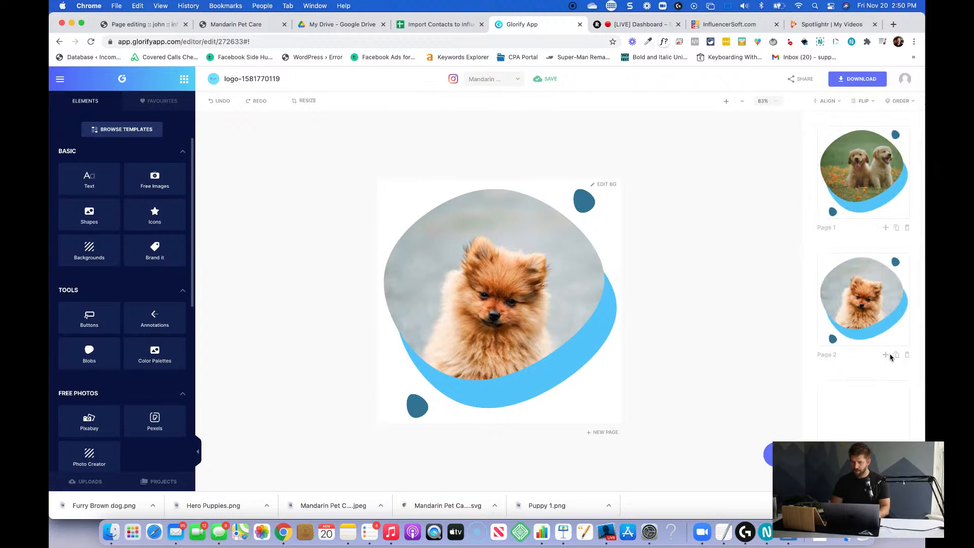
pyautogui.click(886, 355)
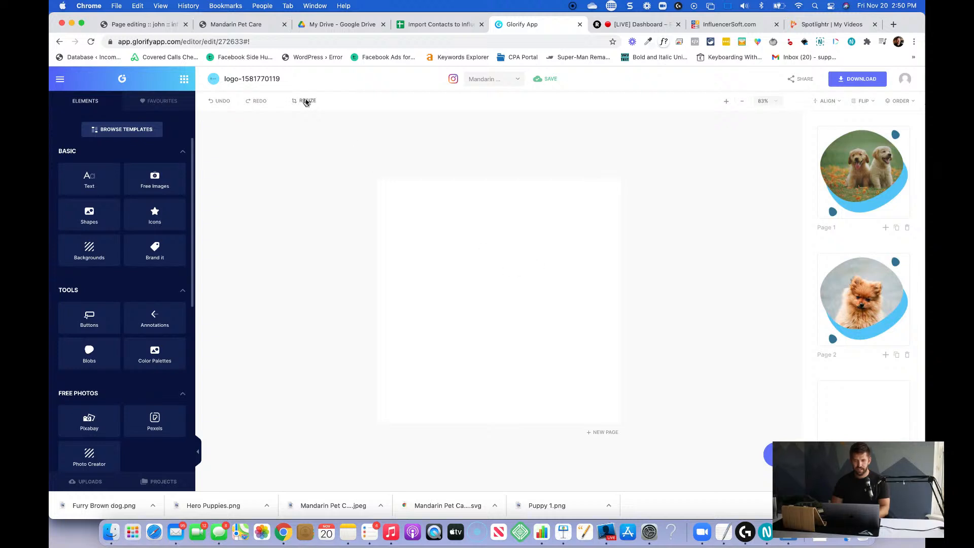
# Resize the current blank canvas to 1920 by 500 px.
pyautogui.click(305, 100)
pyautogui.click(326, 160)
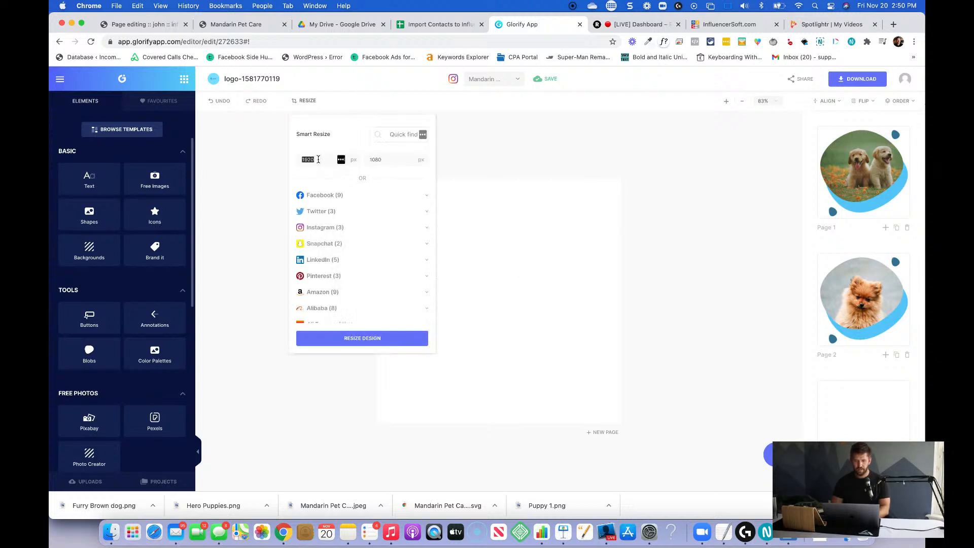
pyautogui.doubleClick(384, 160)
pyautogui.write('500')
pyautogui.click(354, 339)
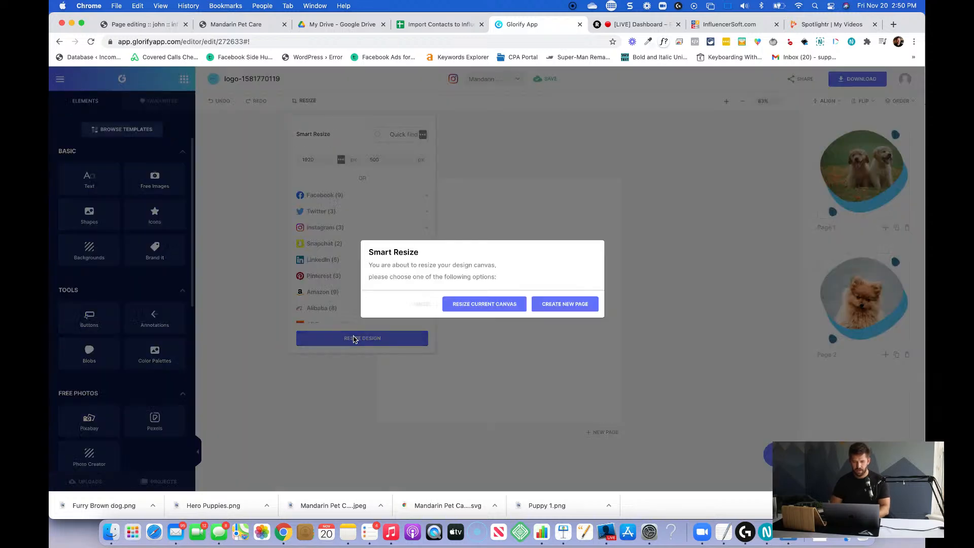
pyautogui.click(501, 305)
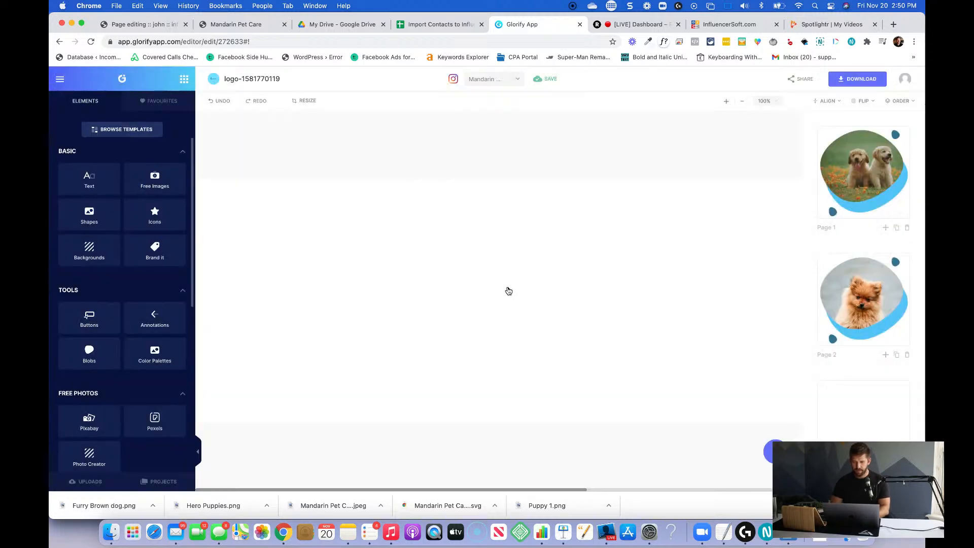
# Search the background images for "dog" and apply the photo of a woman with a brown dog to the blank canvas.
pyautogui.click(611, 411)
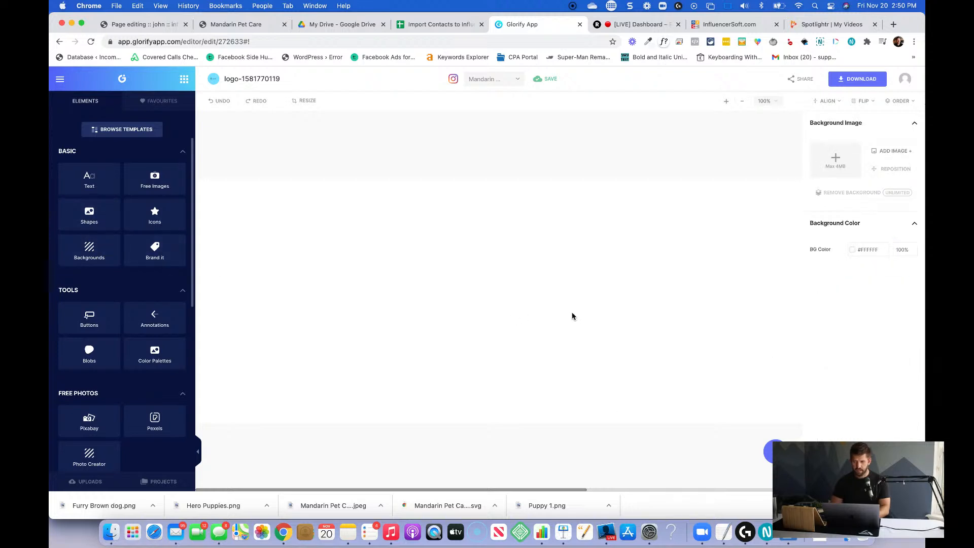
pyautogui.click(893, 151)
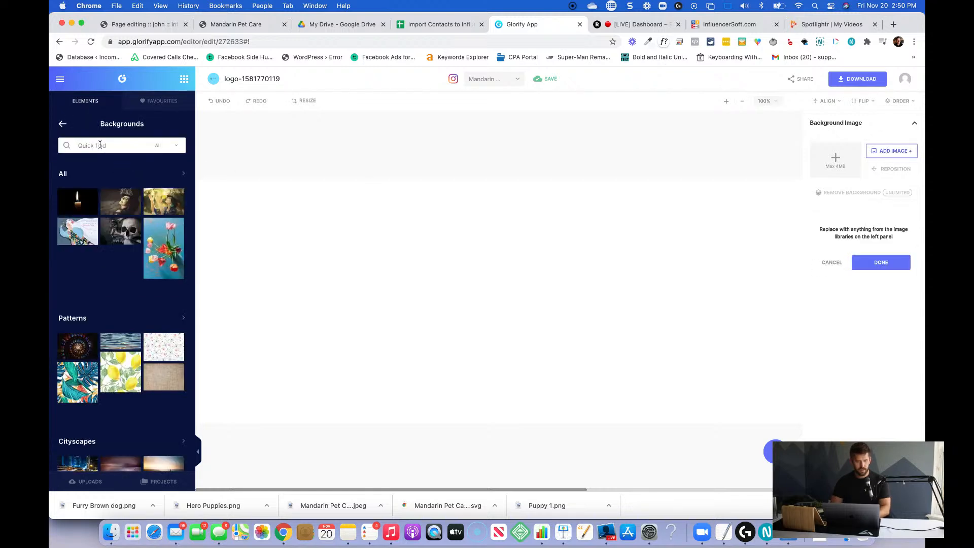
pyautogui.press('Return')
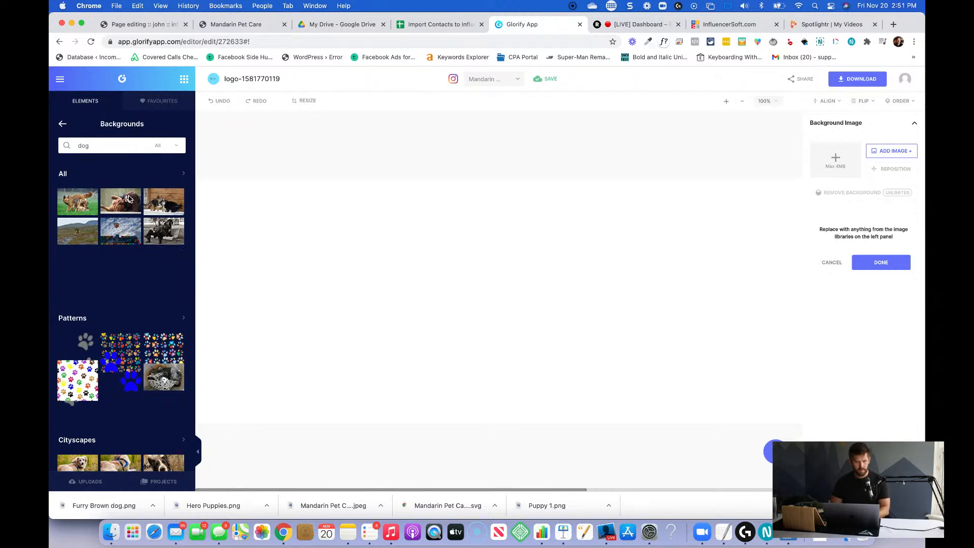
pyautogui.click(129, 200)
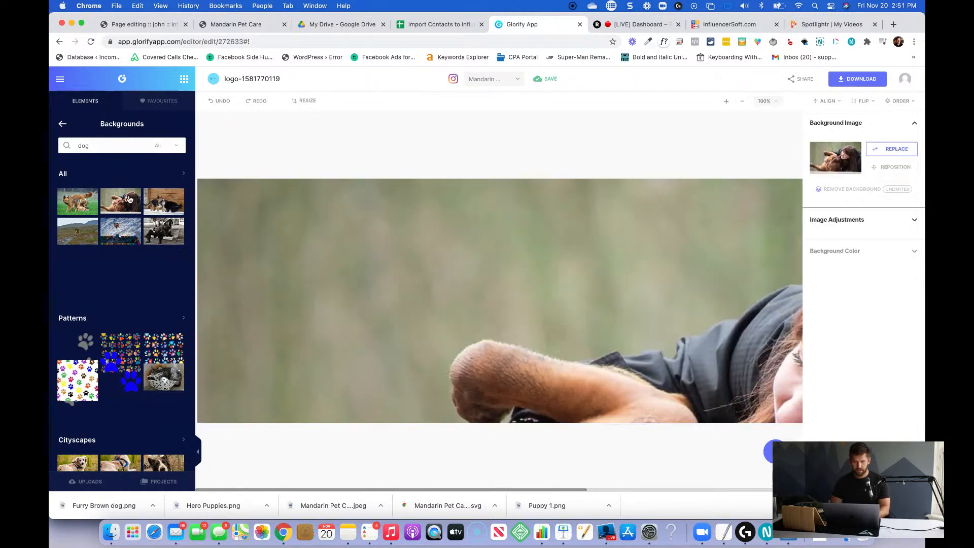
# Try repositioning the brown dog background to a vertical position of -318 and shifting it horizontally.
pyautogui.click(894, 167)
pyautogui.moveTo(915, 247); pyautogui.dragTo(868, 247)
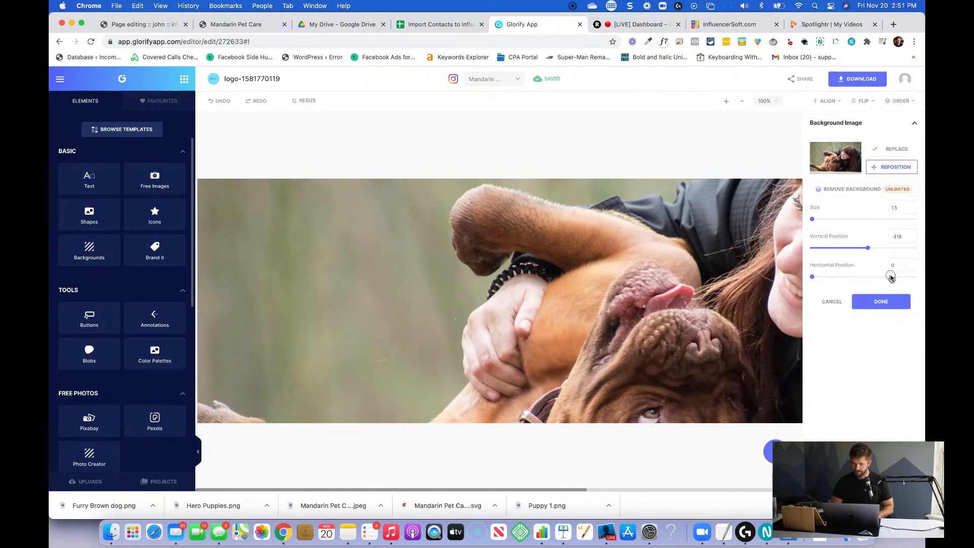
pyautogui.moveTo(813, 277); pyautogui.dragTo(836, 276)
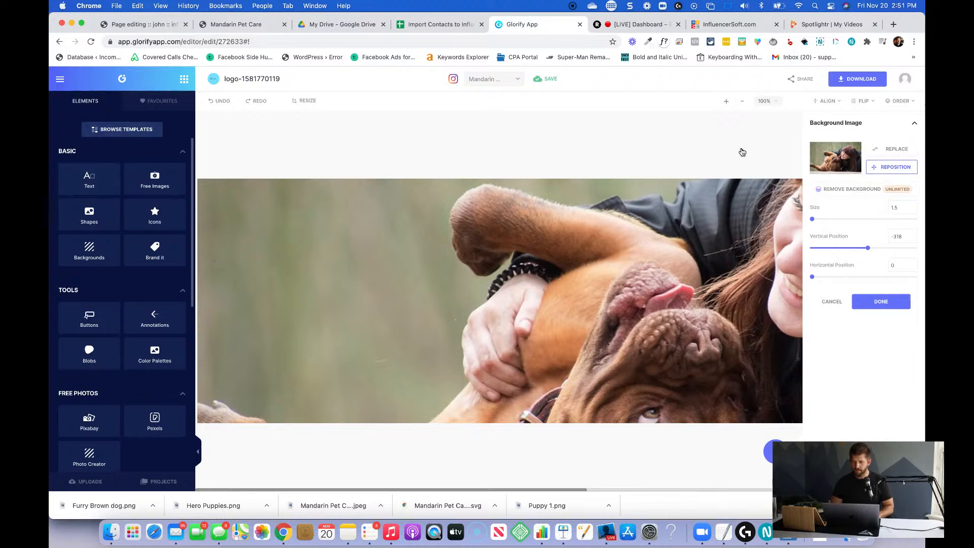
# Replace the background with the photo of a cream dog lying in grass and set its vertical position to about -58.
pyautogui.click(893, 148)
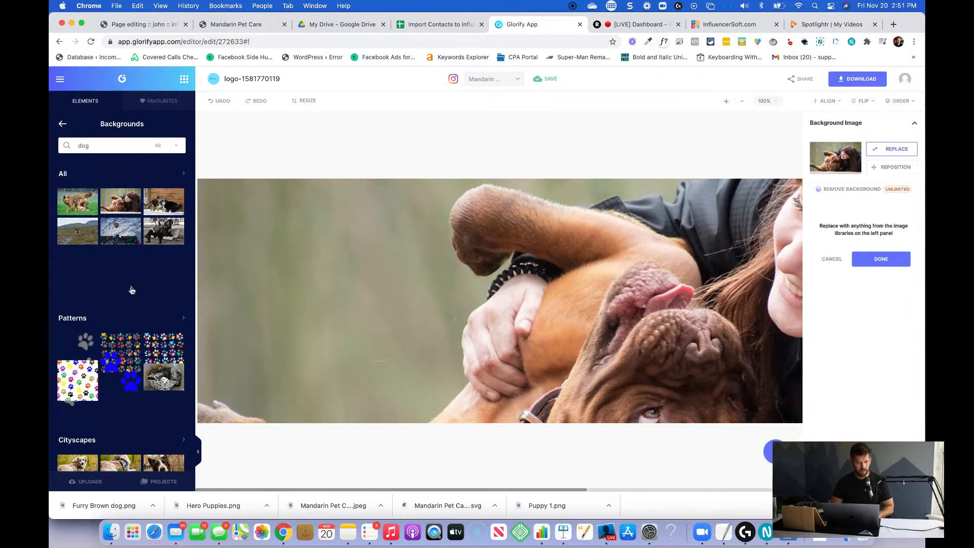
pyautogui.scroll(-3, 129, 276)
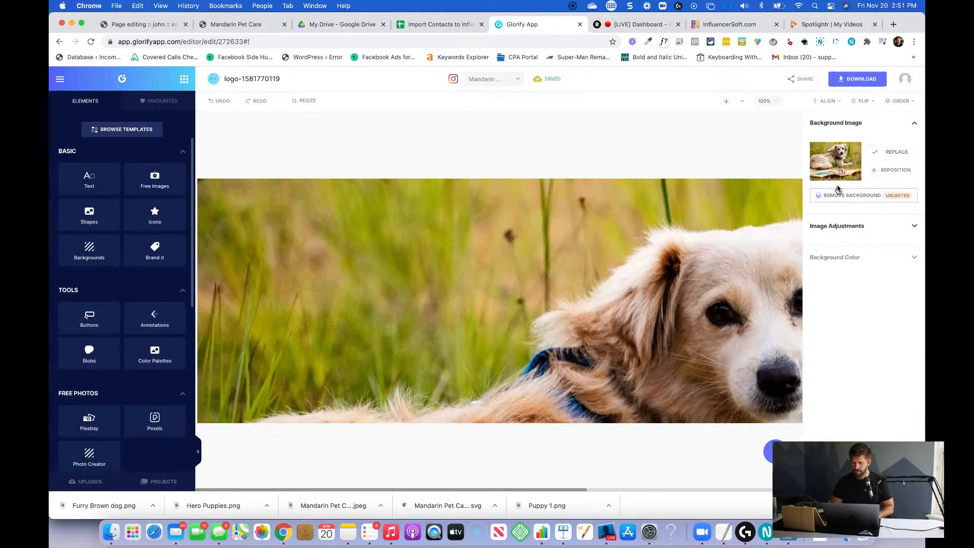
pyautogui.click(895, 170)
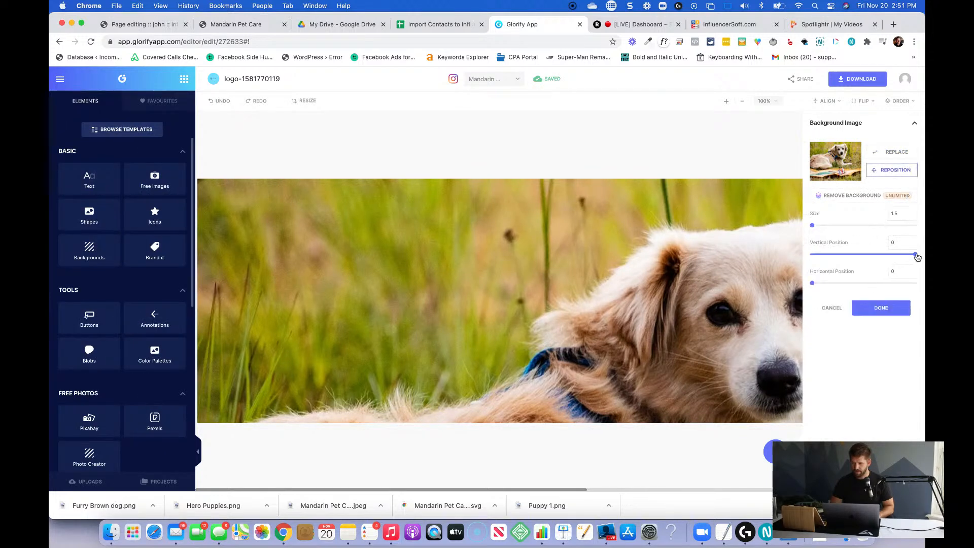
pyautogui.moveTo(915, 253); pyautogui.dragTo(909, 254)
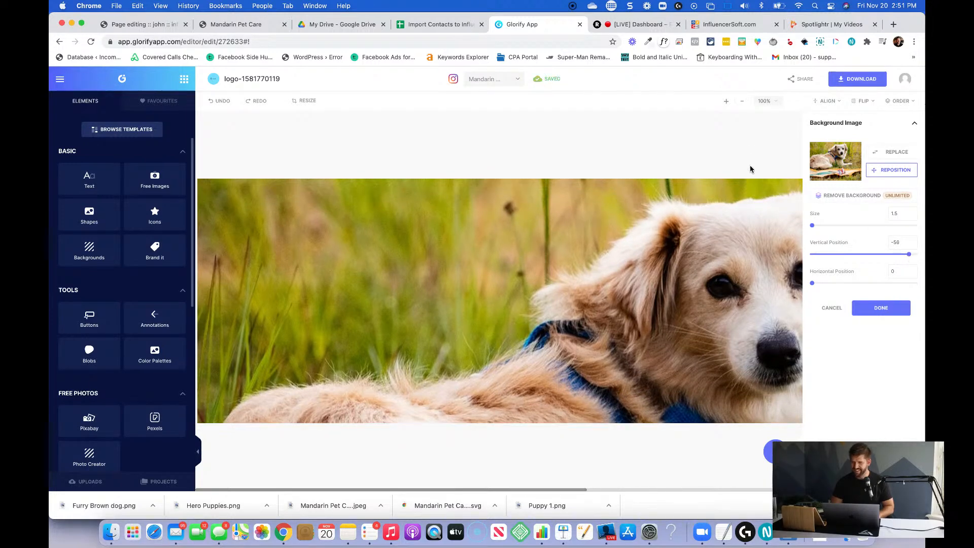
# Download the dog banner design as a JPG named "Testimonial Background" into the Mandarin Pet Care 2020 folder.
pyautogui.click(865, 81)
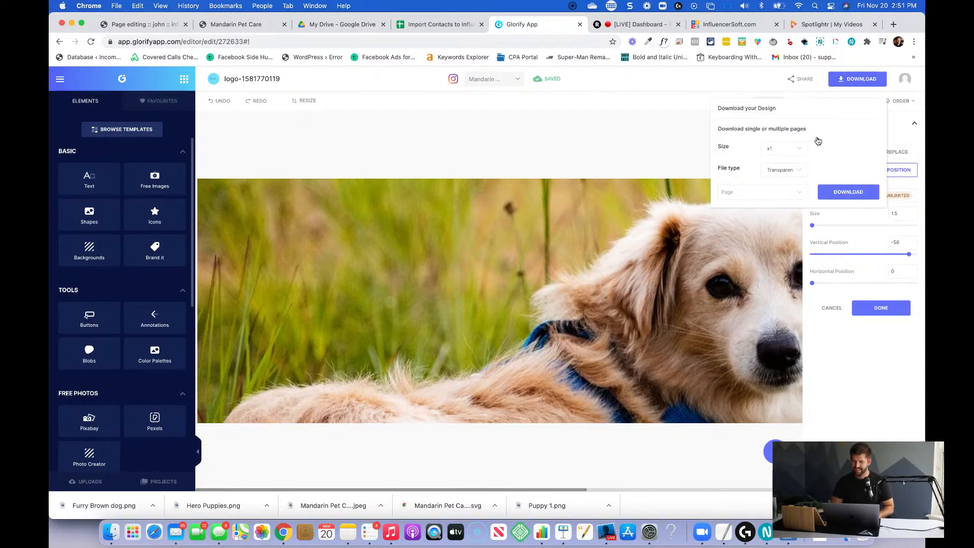
pyautogui.click(787, 173)
pyautogui.click(782, 153)
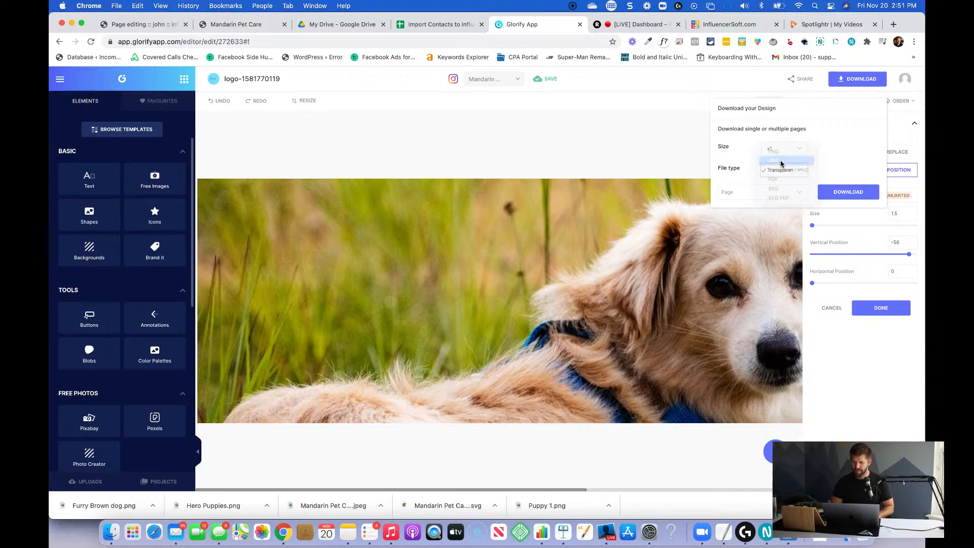
pyautogui.click(846, 193)
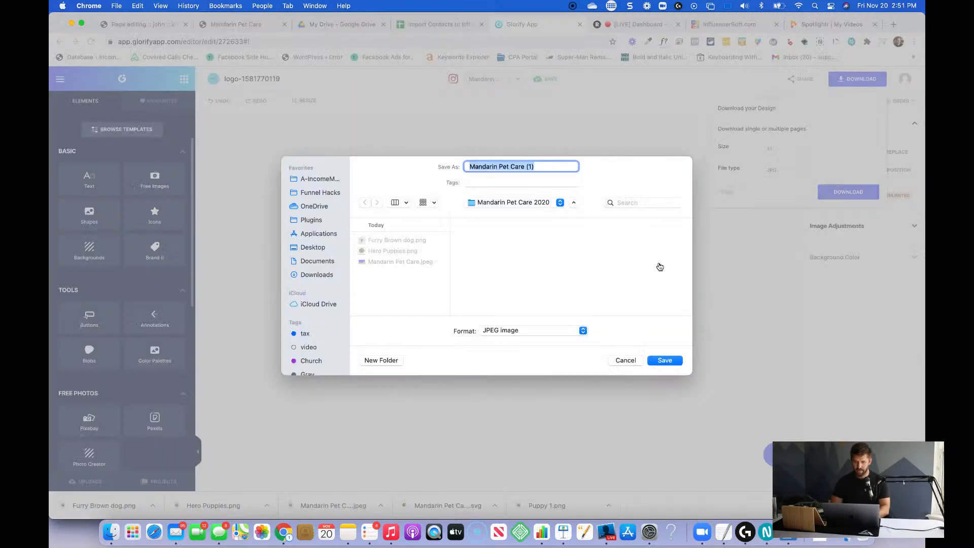
pyautogui.write('Testimo')
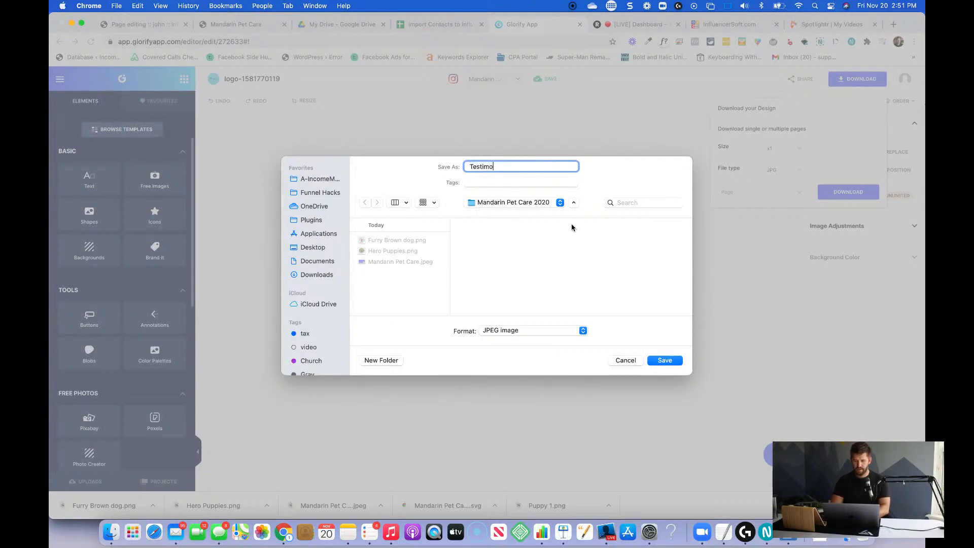
pyautogui.write('nial Backgrou')
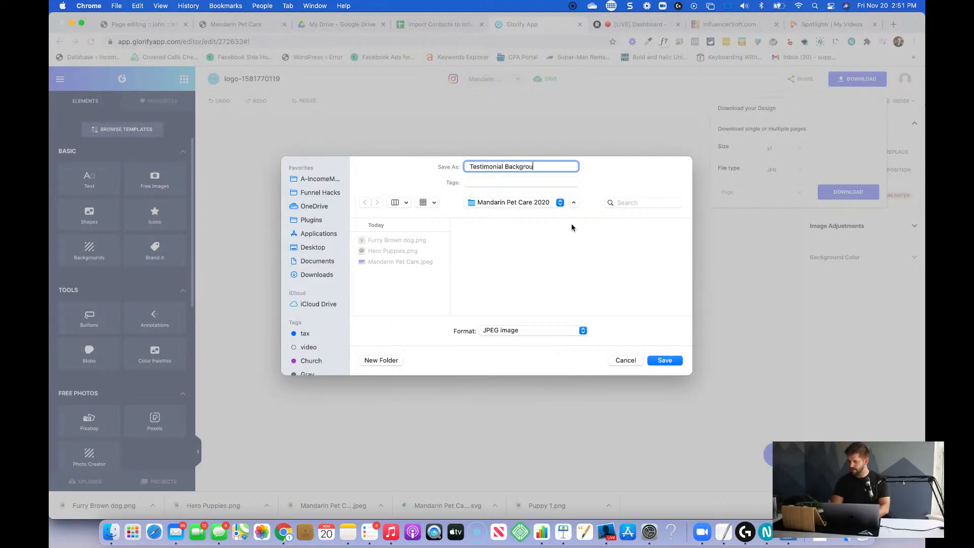
pyautogui.write('nd')
pyautogui.press('Return')
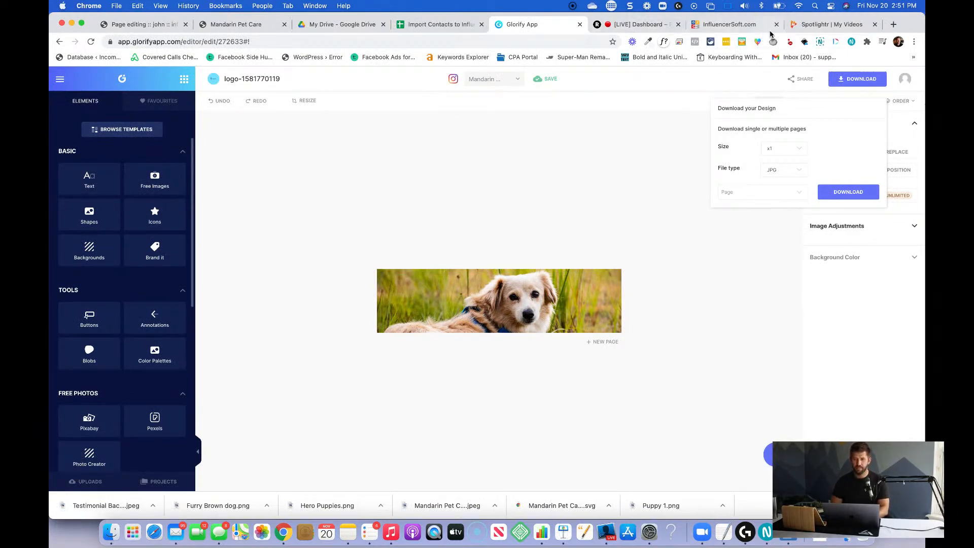
# In the InfluencerSoft page editor, load the Testimonial Background JPEG as the background image of the "See Our Reviews" section.
pyautogui.click(162, 24)
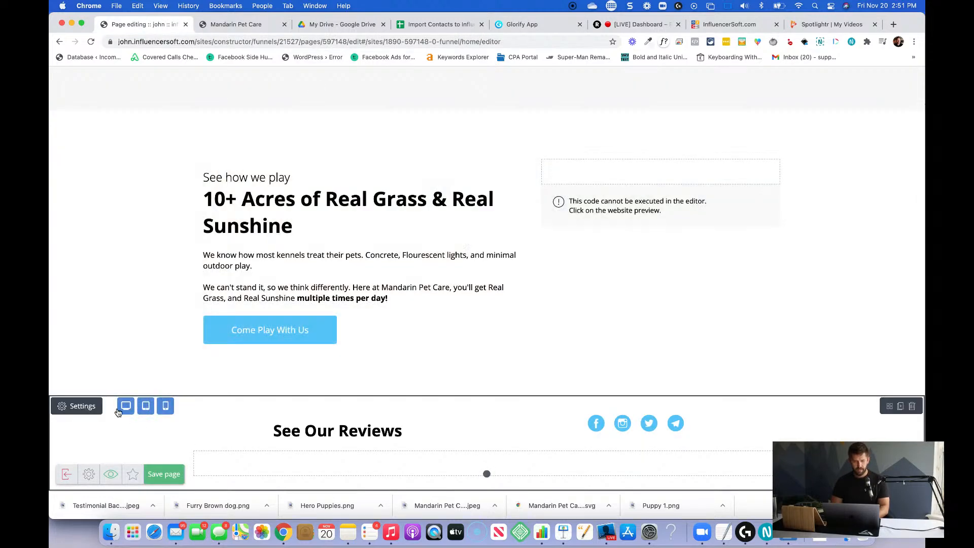
pyautogui.click(95, 406)
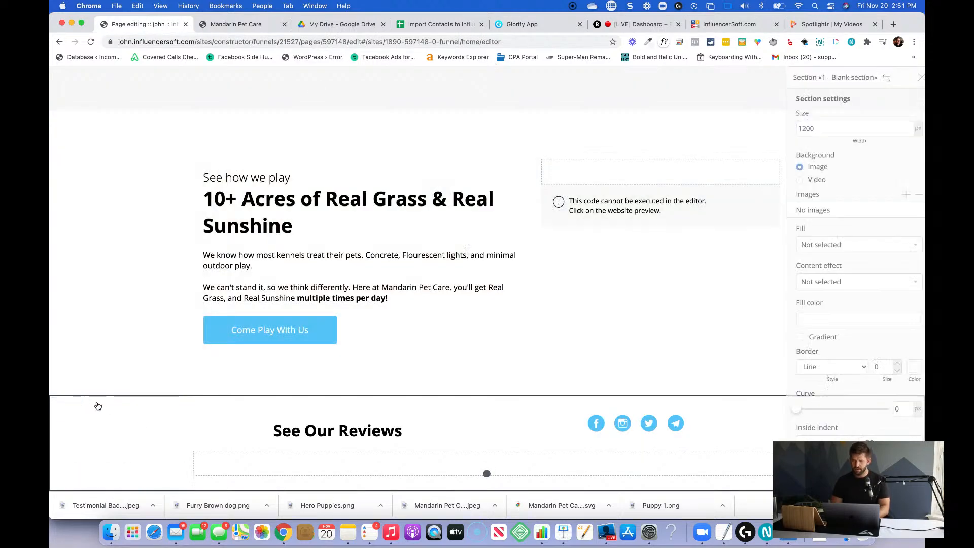
pyautogui.click(898, 199)
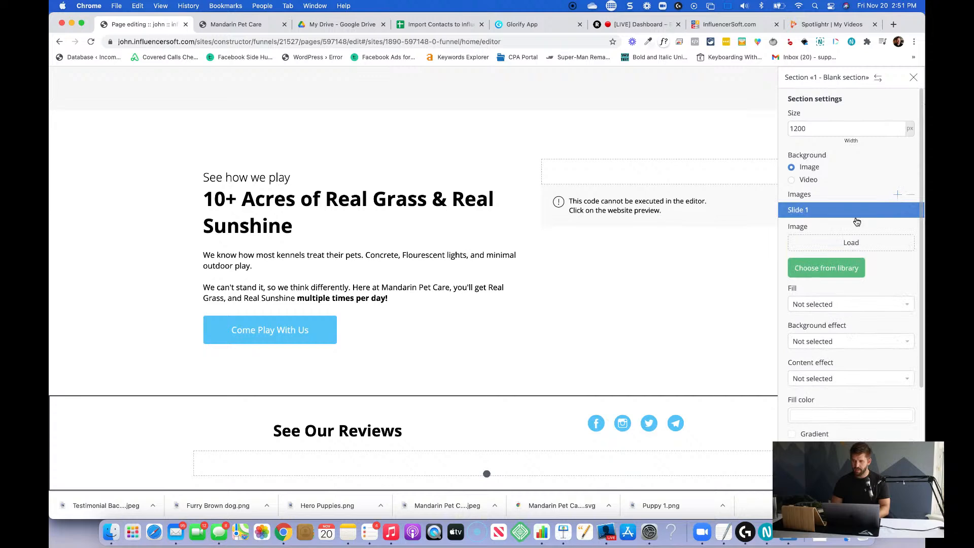
pyautogui.click(837, 244)
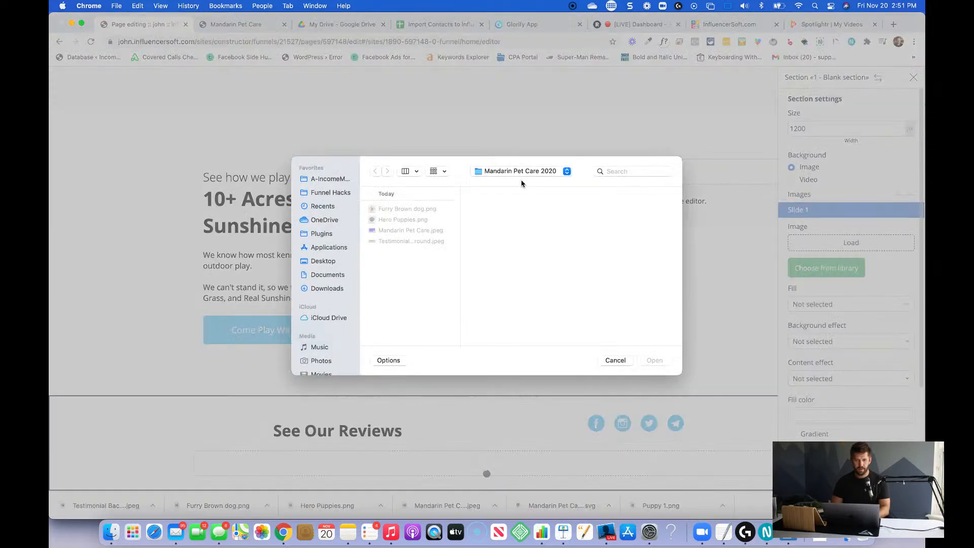
pyautogui.click(403, 242)
pyautogui.click(654, 360)
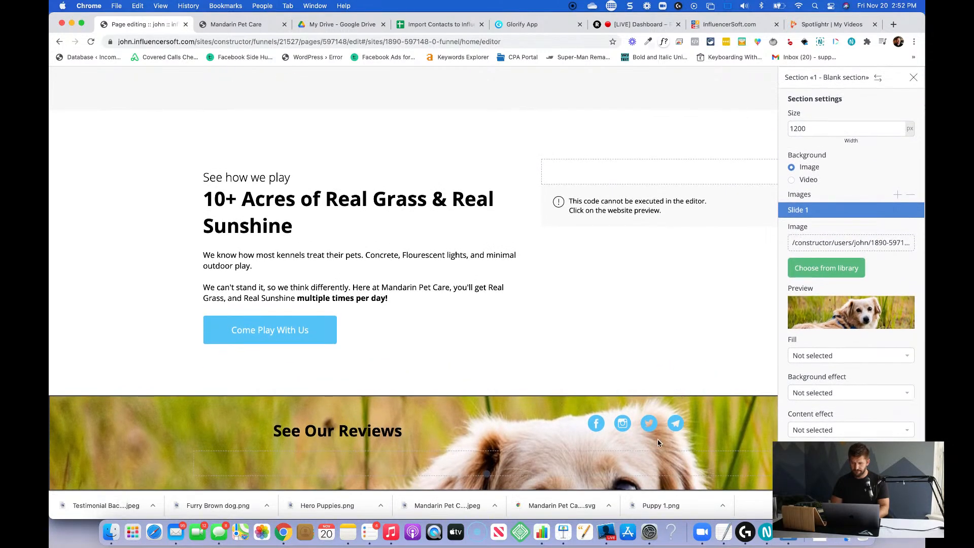
# Delete the empty block beneath the "See Our Reviews" heading and set the section's upper and lower inside indents to 50.
pyautogui.click(507, 465)
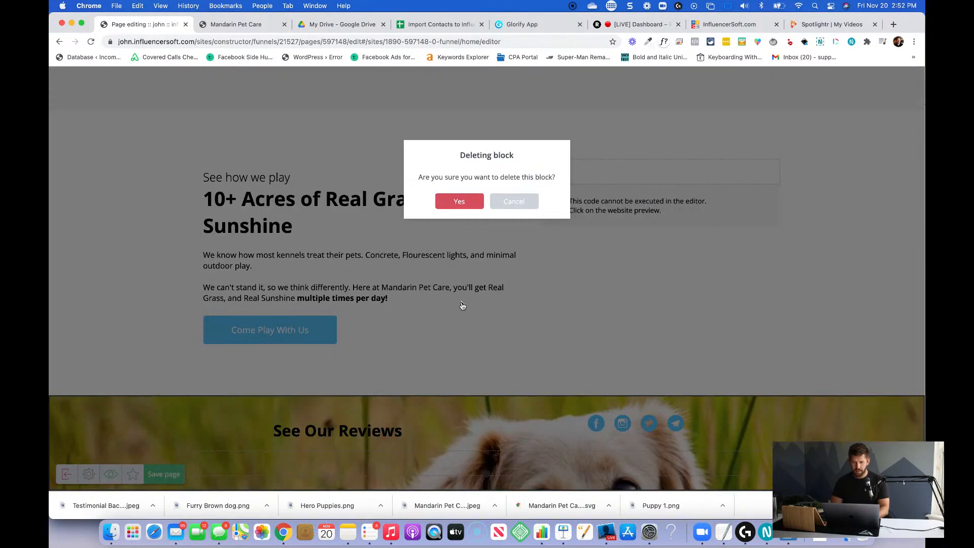
pyautogui.click(472, 200)
pyautogui.click(76, 432)
pyautogui.scroll(-8, 817, 403)
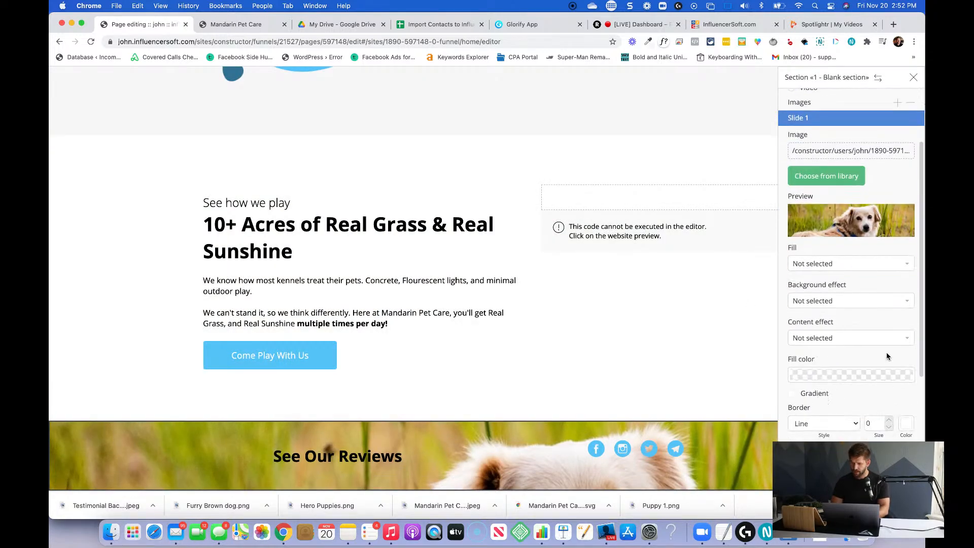
pyautogui.doubleClick(861, 380)
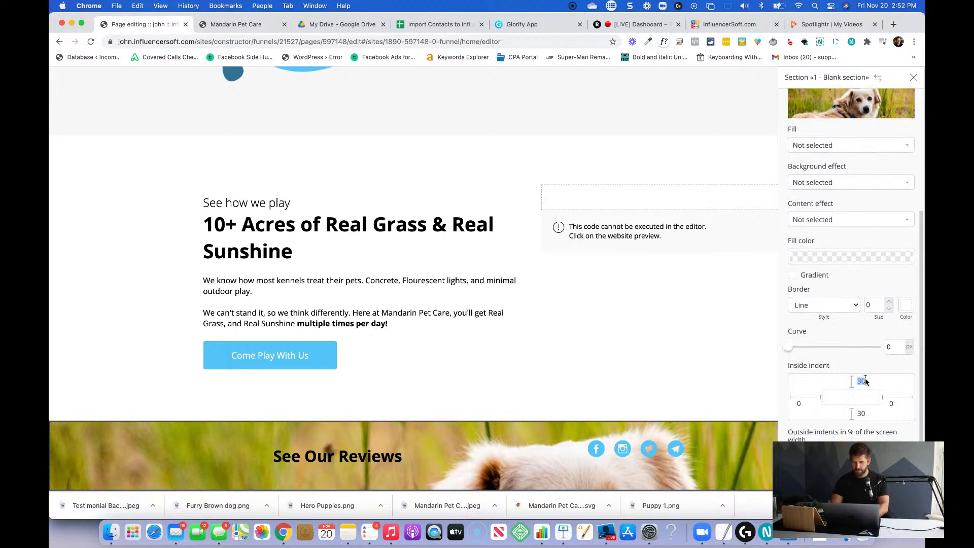
pyautogui.write('50')
pyautogui.press('Tab')
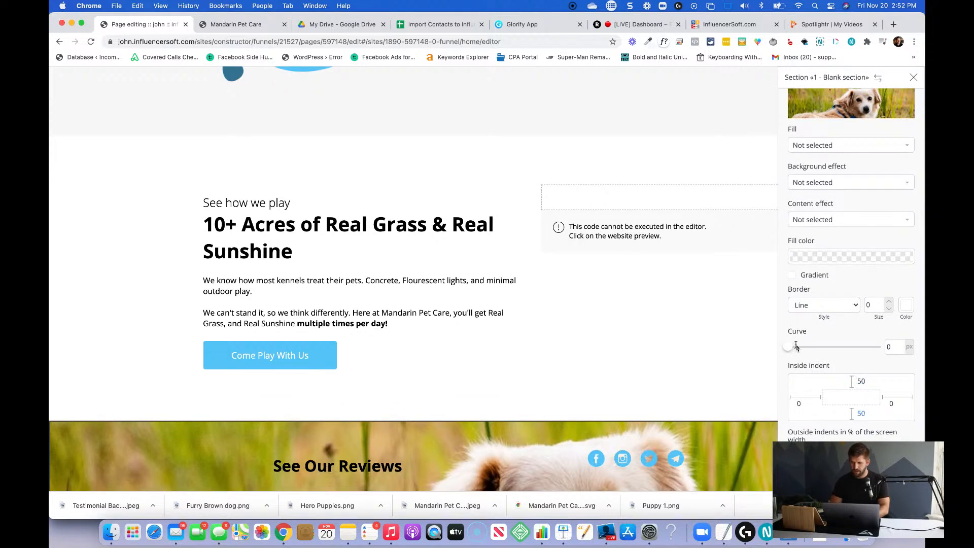
# Set the reviews section's fill color to dark gray #1c1c1c with an opacity of 0.62.
pyautogui.scroll(2, 832, 254)
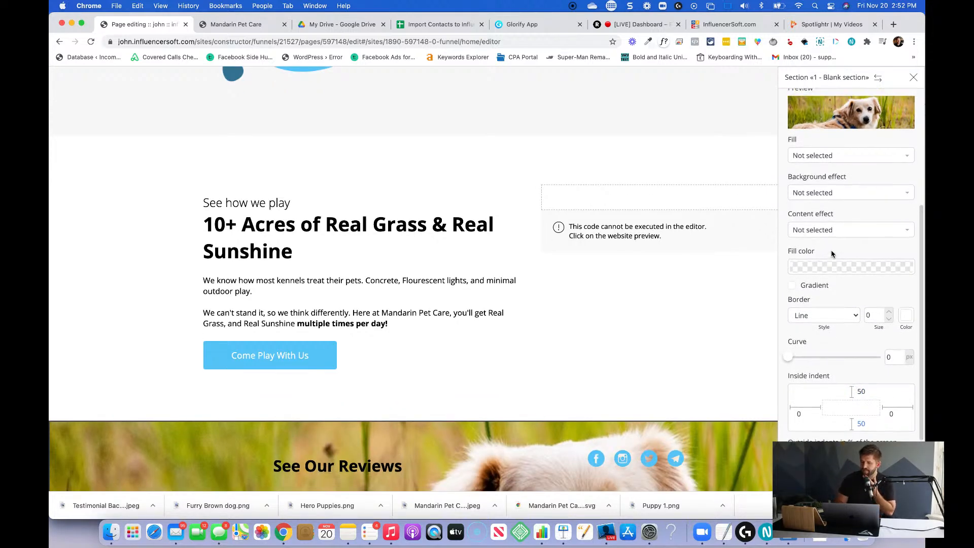
pyautogui.click(843, 295)
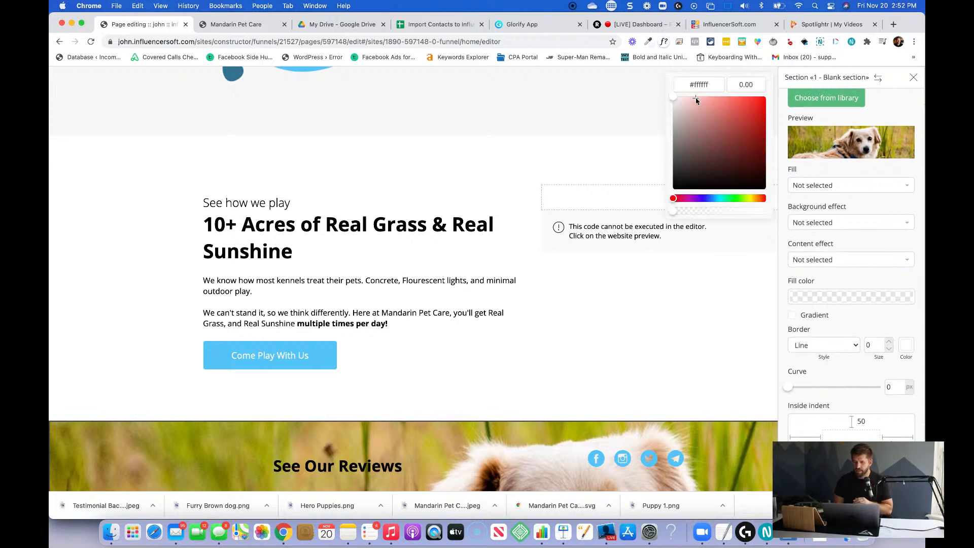
pyautogui.click(675, 152)
pyautogui.moveTo(675, 152)
pyautogui.mouseDown()
pyautogui.moveTo(659, 182)
pyautogui.moveTo(708, 211)
pyautogui.moveTo(731, 210)
pyautogui.mouseUp()
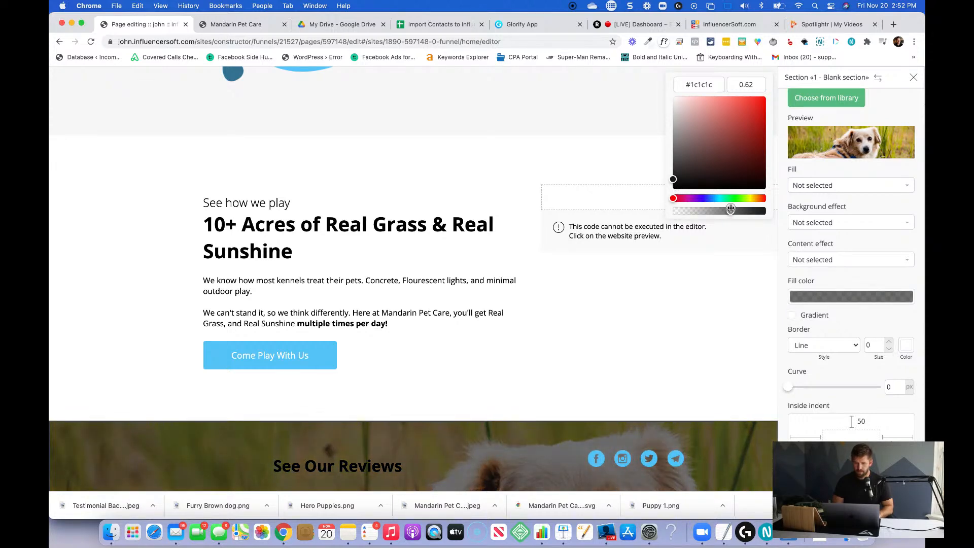
pyautogui.scroll(-2, 549, 309)
pyautogui.click(345, 456)
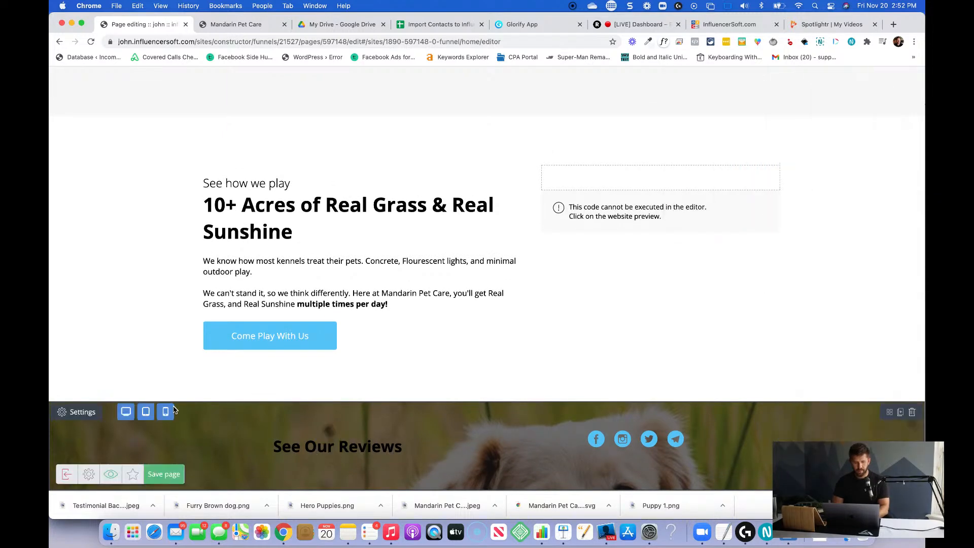
# Apply a background effect to the dog image behind the "See Our Reviews" section.
pyautogui.click(76, 412)
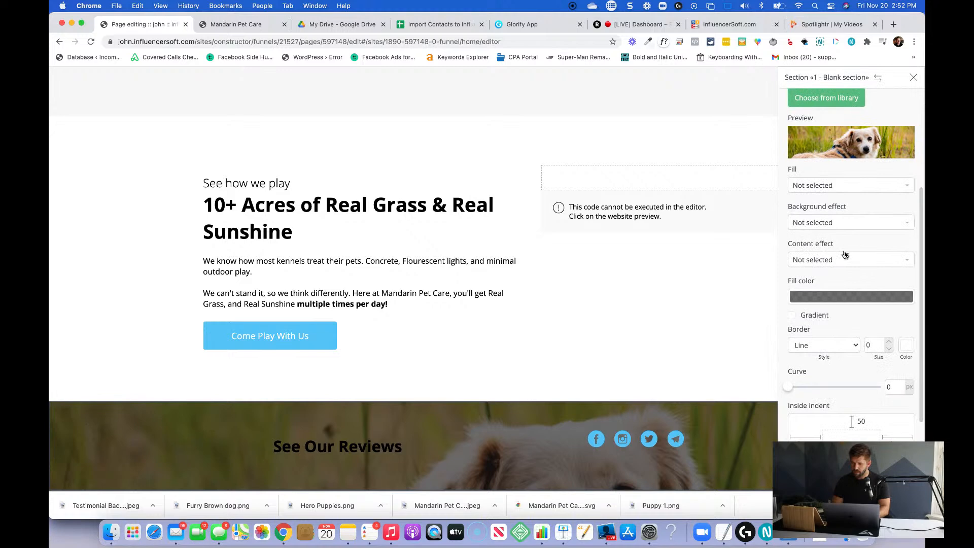
pyautogui.click(844, 225)
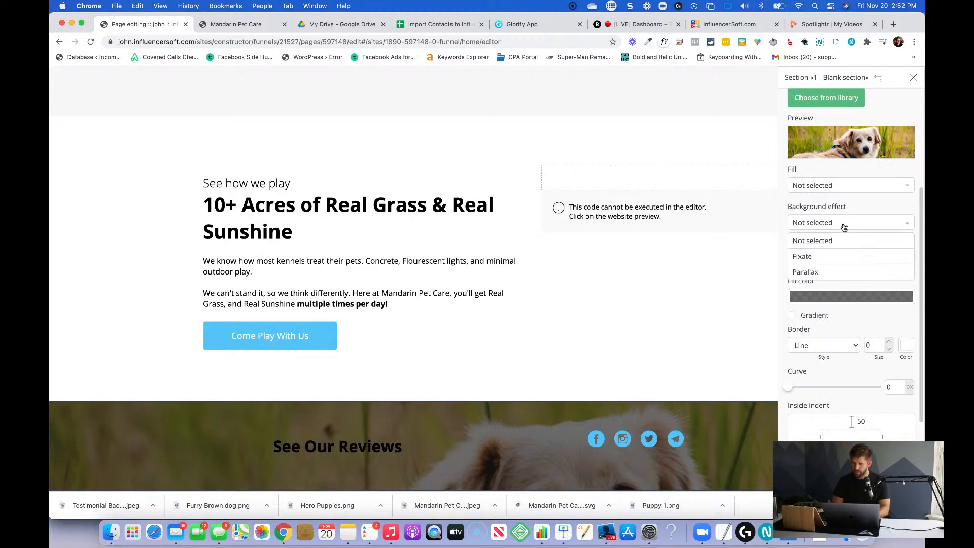
pyautogui.scroll(2, 492, 399)
pyautogui.scroll(-2, 368, 337)
pyautogui.click(341, 420)
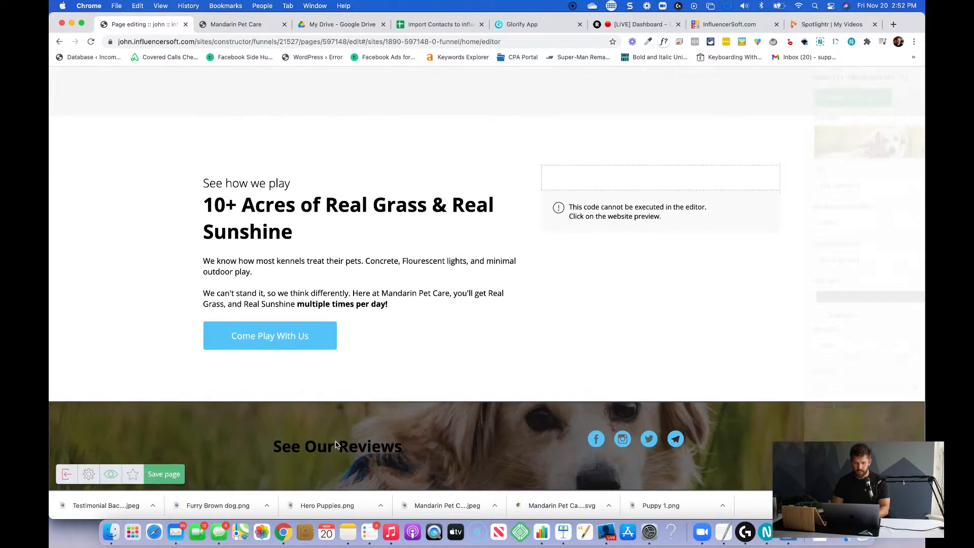
# Change the "See Our Reviews" heading's text color to white (fff) and save the page.
pyautogui.click(302, 448)
pyautogui.press('super+a')
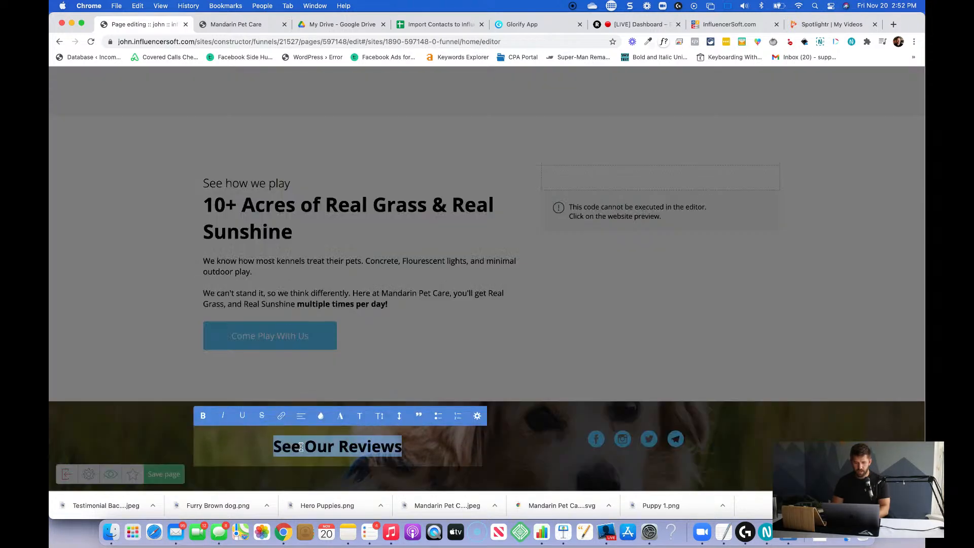
pyautogui.click(320, 415)
pyautogui.click(345, 292)
pyautogui.write('fff')
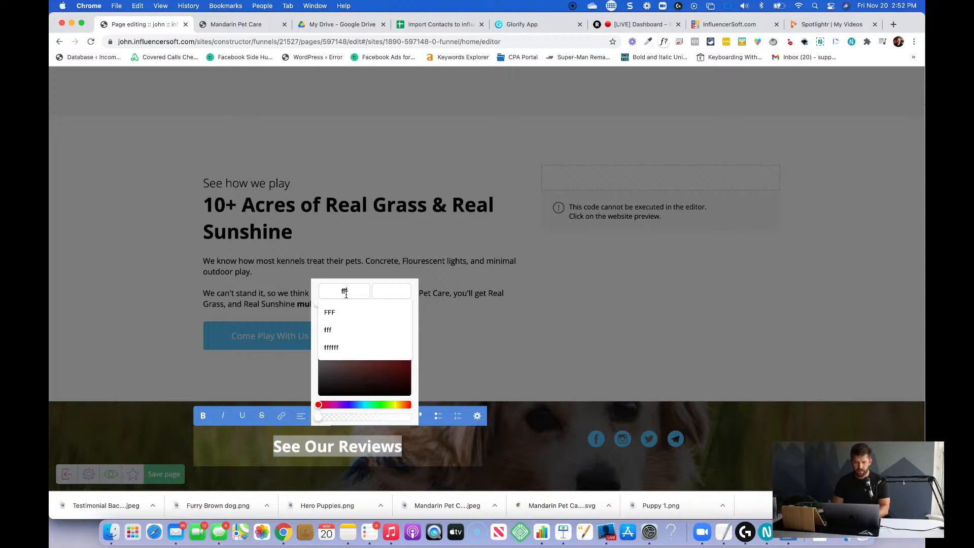
pyautogui.click(387, 290)
pyautogui.click(567, 302)
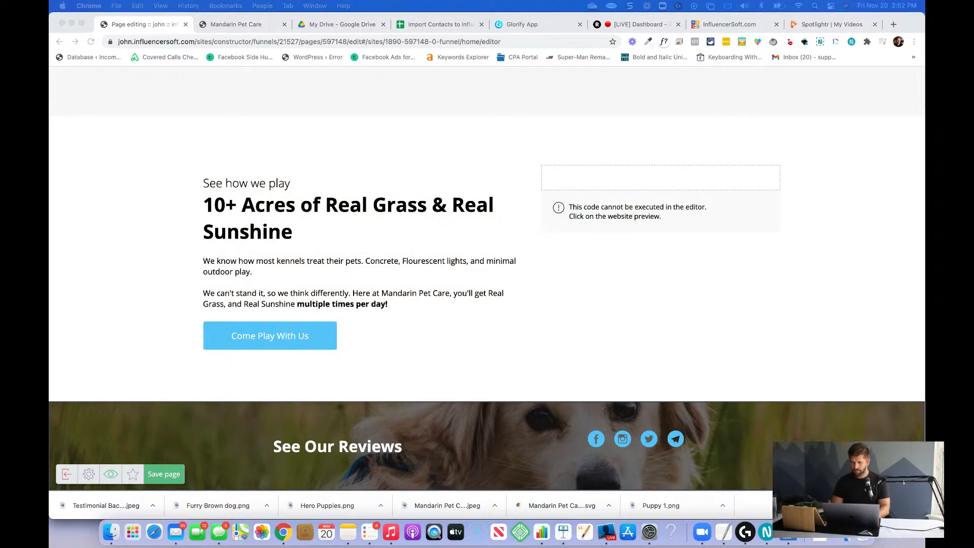
pyautogui.click(165, 481)
pyautogui.click(165, 474)
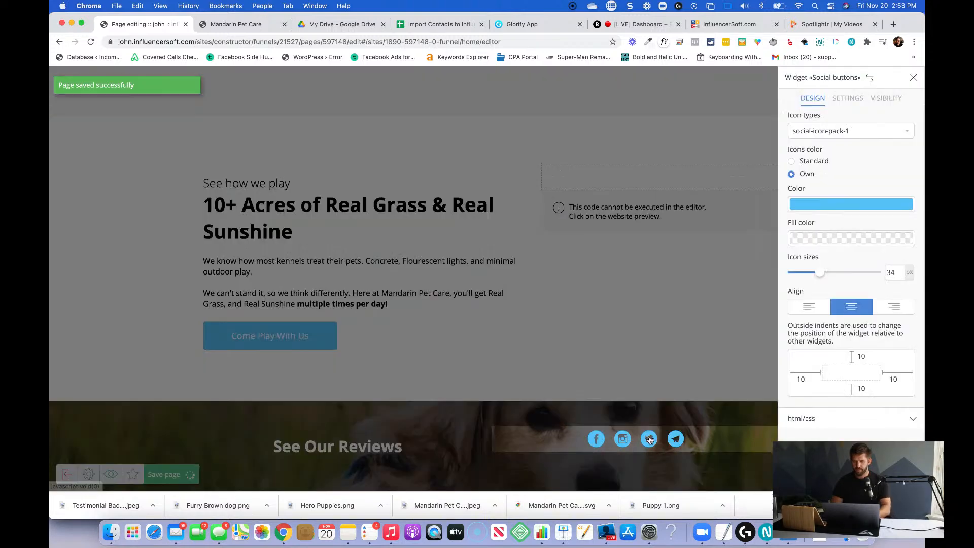
# Open the Facebook link settings of the social buttons widget in the reviews section.
pyautogui.click(648, 435)
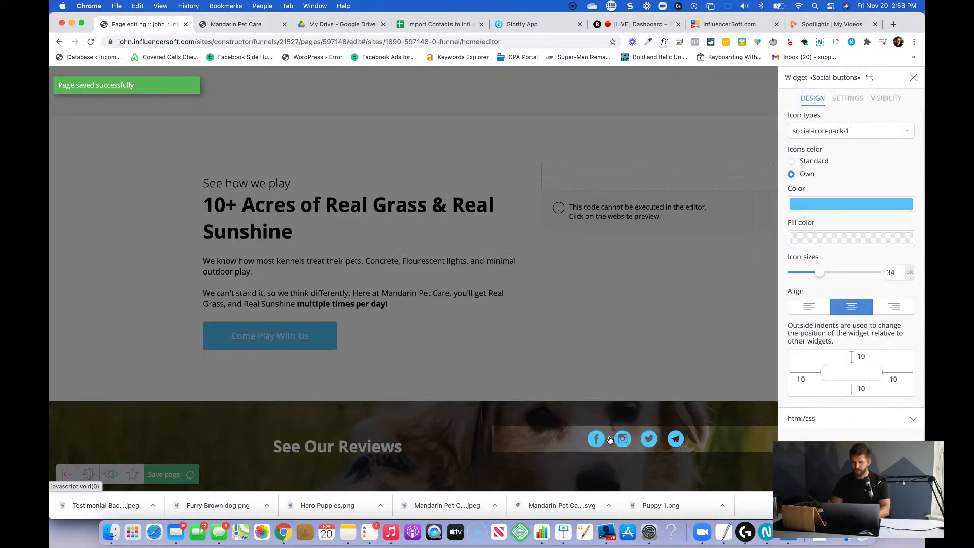
pyautogui.click(847, 99)
pyautogui.click(910, 142)
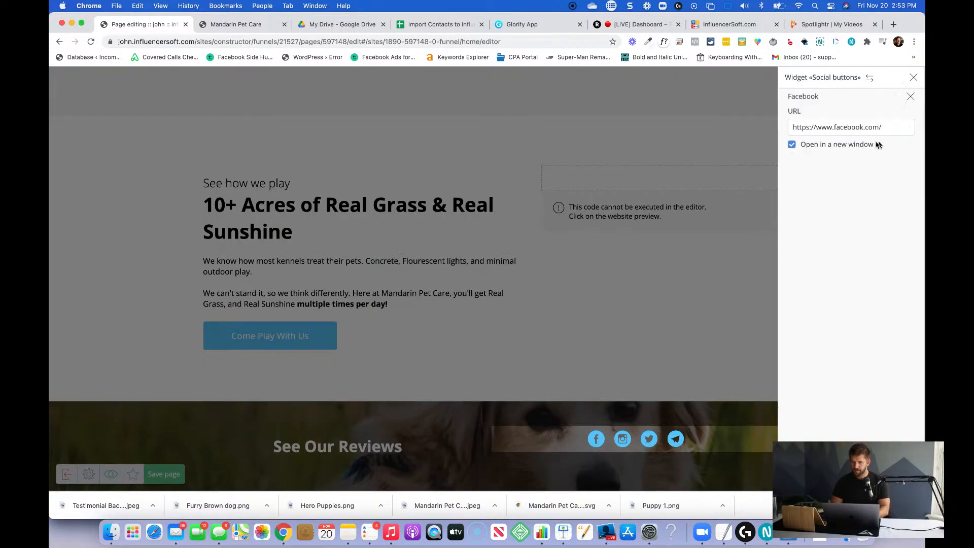
# Search the web for "facebook mandarin pet care" in a new tab, open the business's Facebook page and copy its address.
pyautogui.press('super+t')
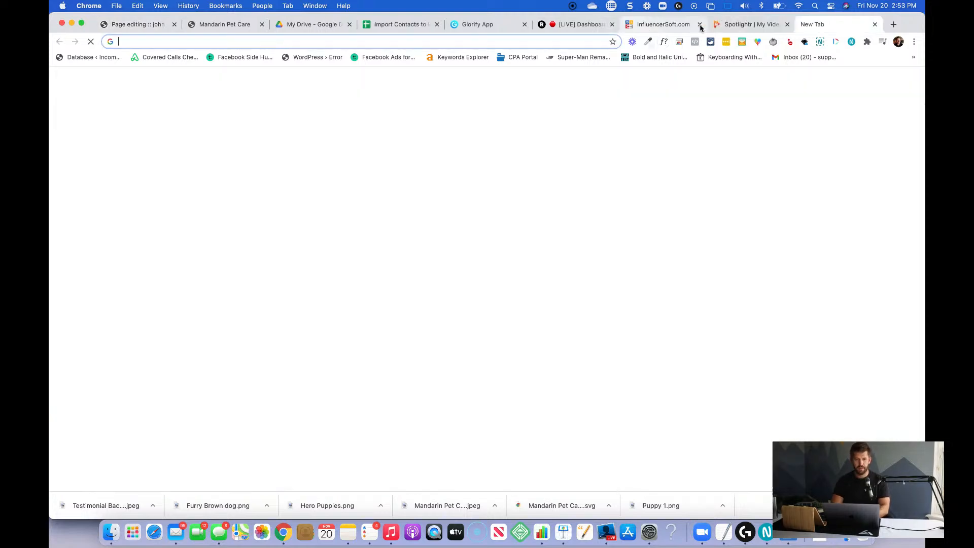
pyautogui.write('facebo')
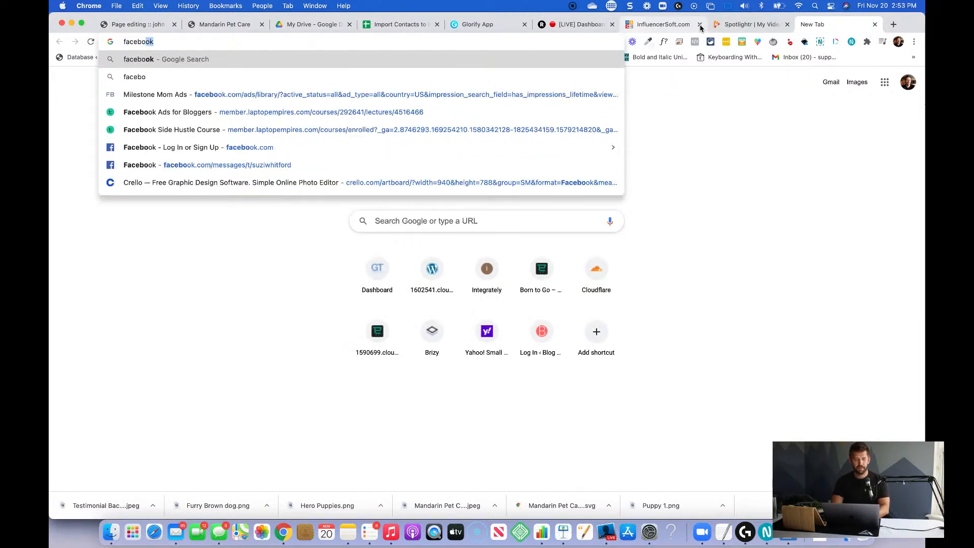
pyautogui.write('ok mandarin pet care')
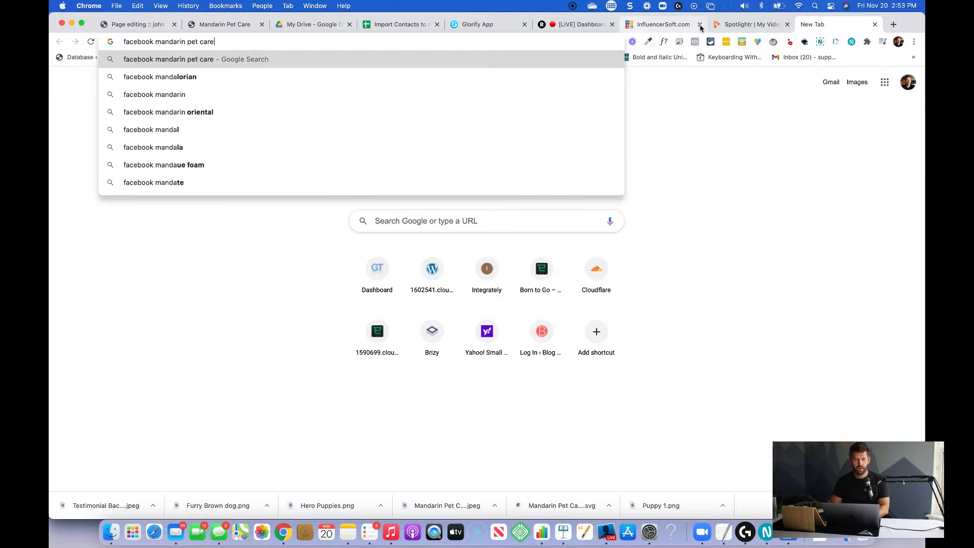
pyautogui.press('Return')
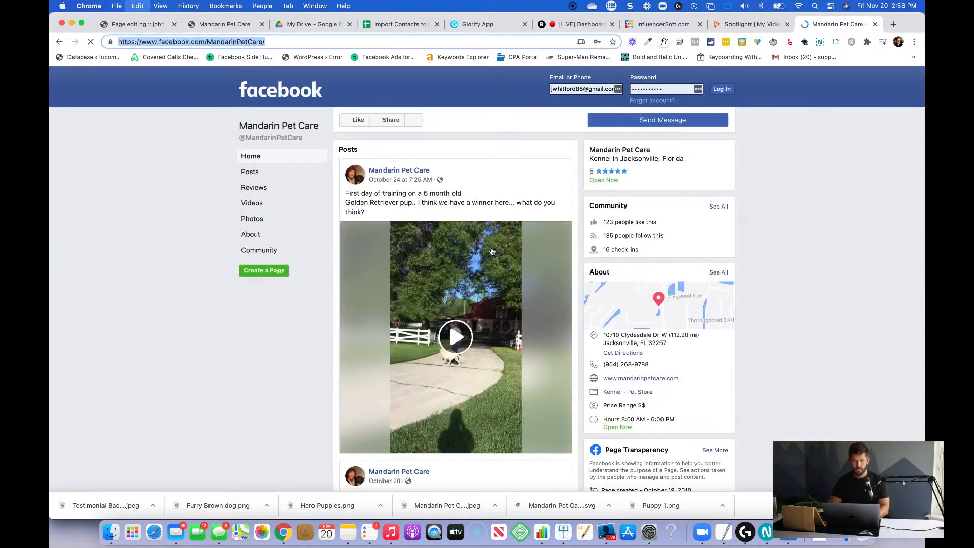
pyautogui.click(170, 25)
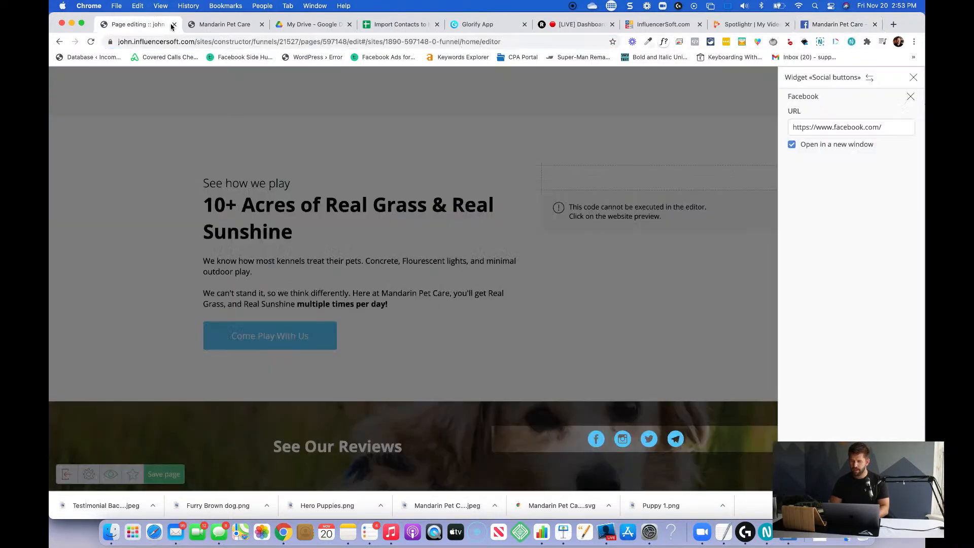
pyautogui.tripleClick(858, 126)
pyautogui.write('https://www.facebook.com/MandarinPetCare/')
pyautogui.scroll(-1, 865, 366)
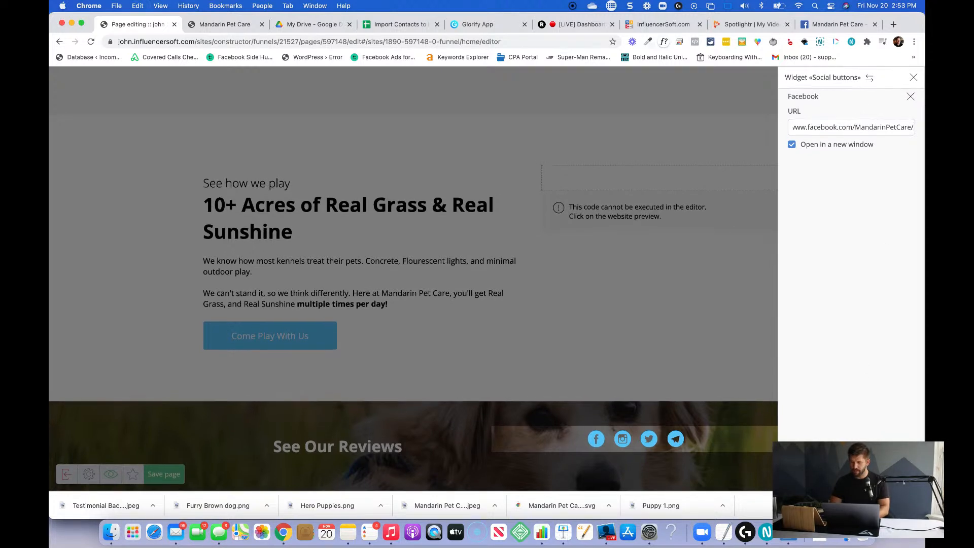
pyautogui.click(915, 506)
pyautogui.click(911, 98)
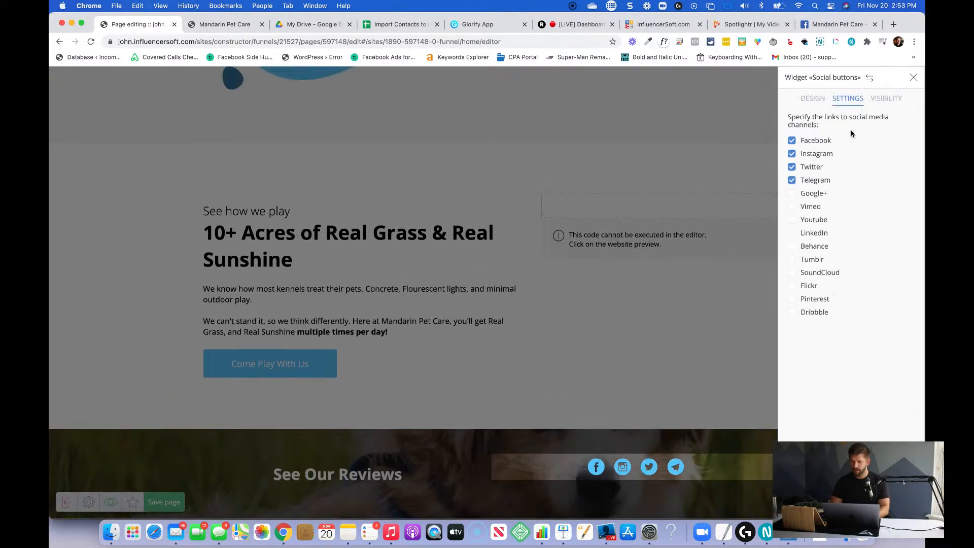
# Disable Instagram, Twitter and Telegram in the social buttons widget, keep only Facebook, and close the widget settings.
pyautogui.click(792, 154)
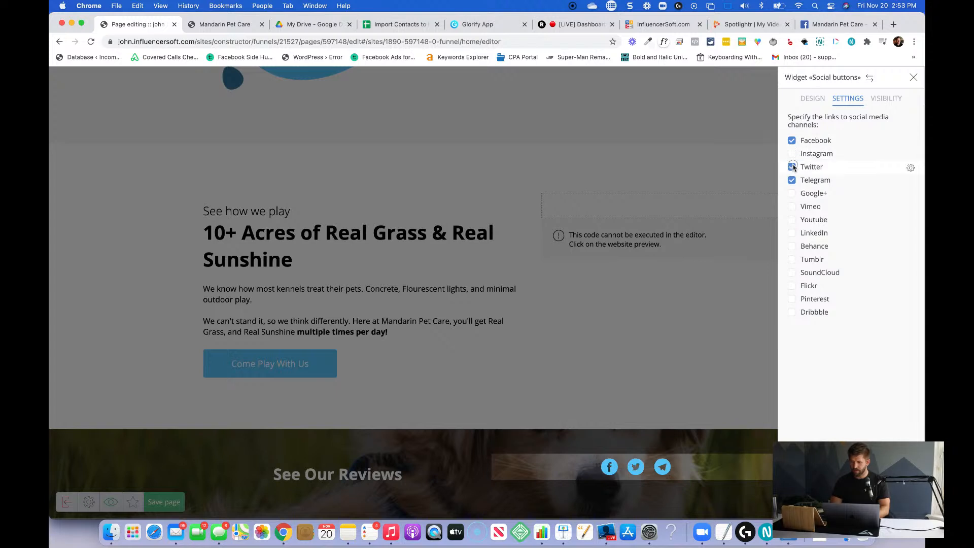
pyautogui.click(792, 167)
pyautogui.click(793, 180)
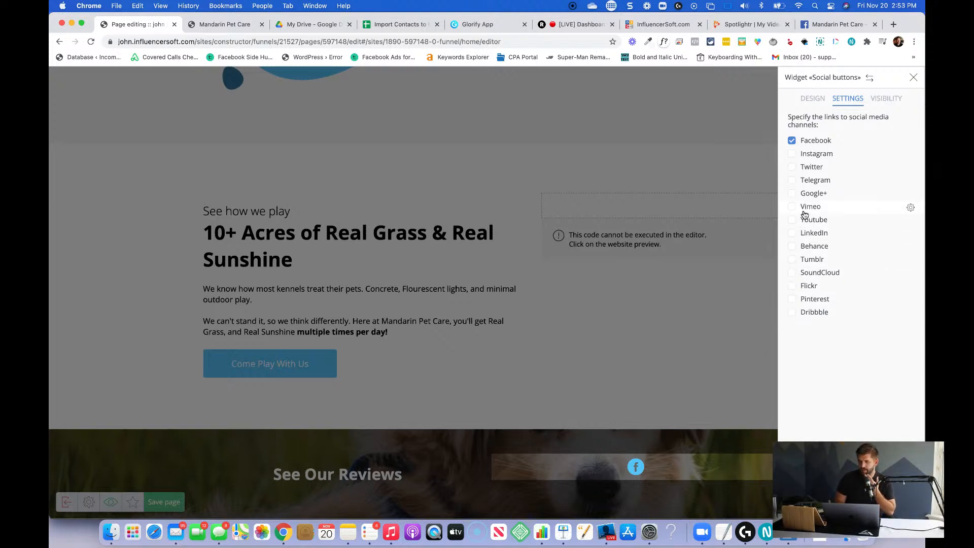
pyautogui.click(814, 99)
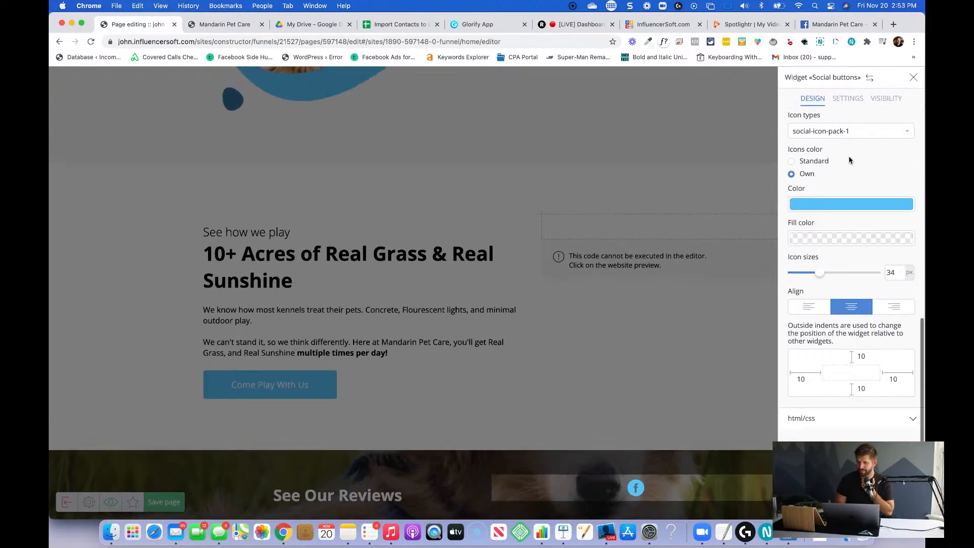
pyautogui.click(848, 99)
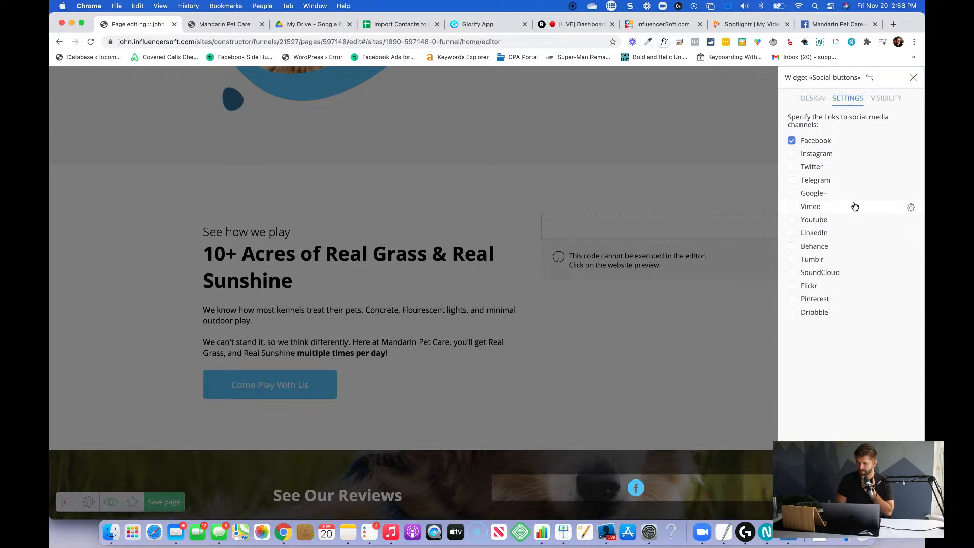
pyautogui.click(701, 330)
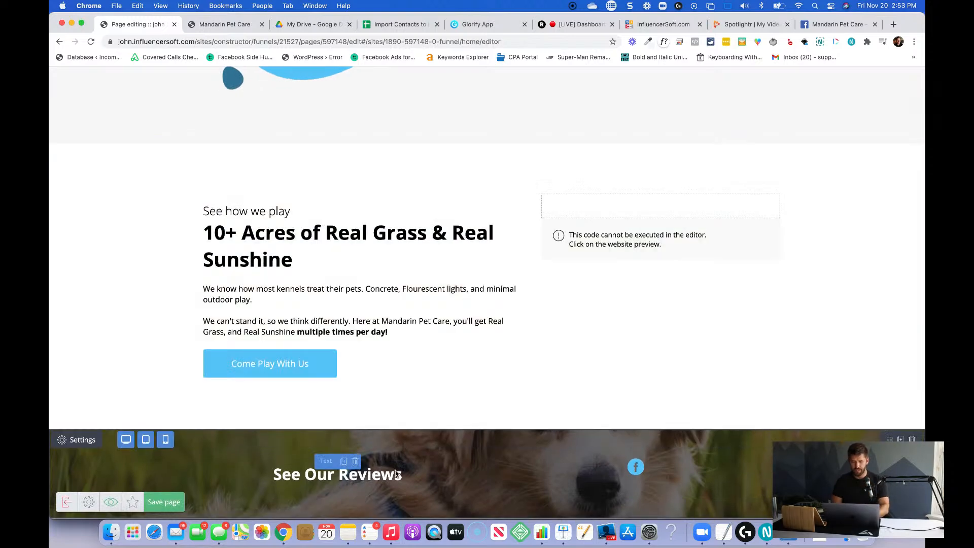
# Replace the "See Our Reviews" heading text with "Follow us on Facebook".
pyautogui.tripleClick(411, 471)
pyautogui.write('Follow us on Facebook')
pyautogui.click(617, 468)
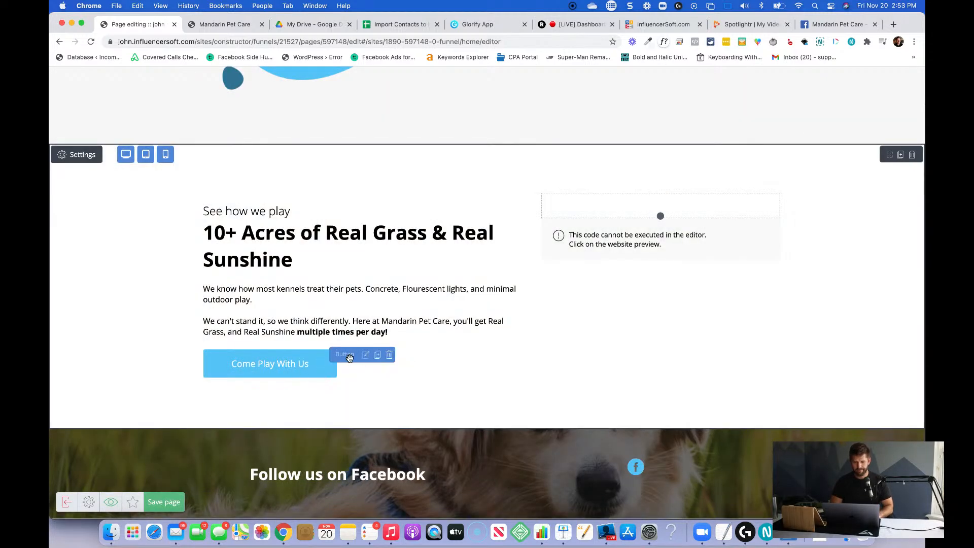
# Duplicate the "Come Play With Us" button and move the copy below the Facebook icon in the dog banner section.
pyautogui.click(377, 357)
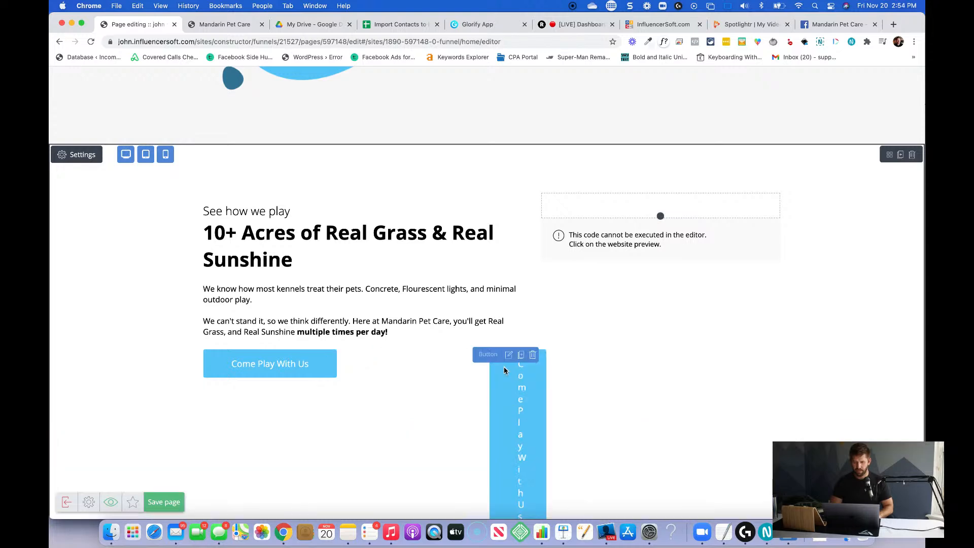
pyautogui.scroll(-3, 588, 398)
pyautogui.moveTo(482, 188); pyautogui.dragTo(620, 458)
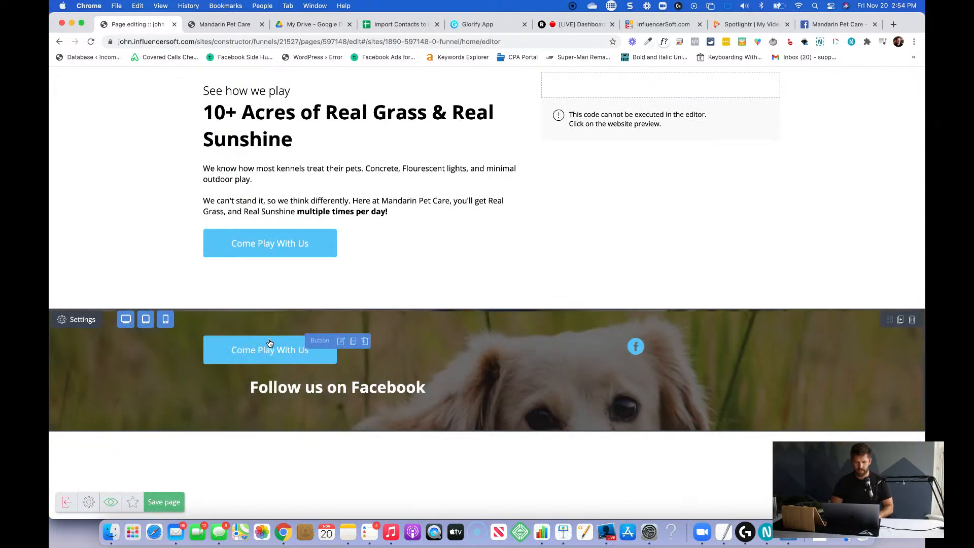
pyautogui.moveTo(312, 340); pyautogui.dragTo(649, 402)
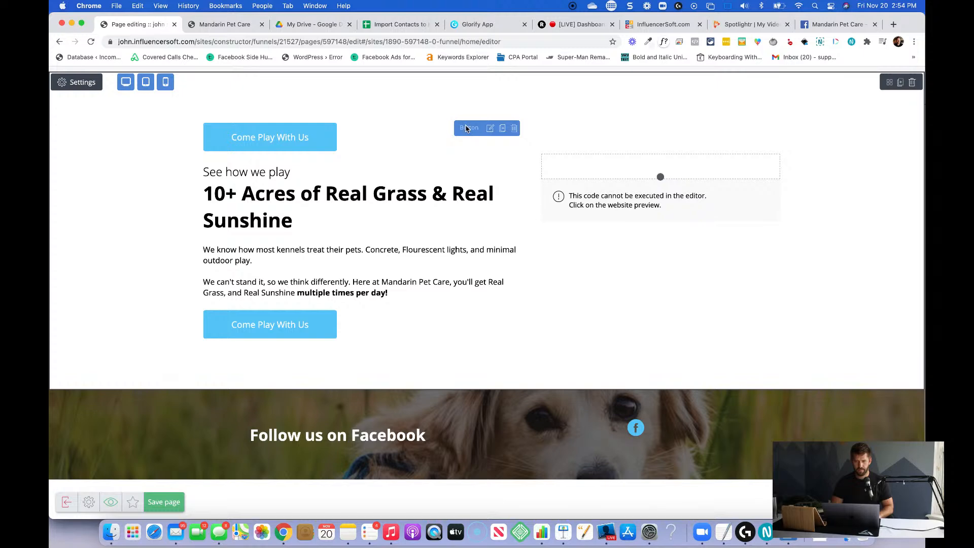
pyautogui.click(467, 128)
pyautogui.click(465, 163)
pyautogui.moveTo(472, 129); pyautogui.dragTo(510, 422)
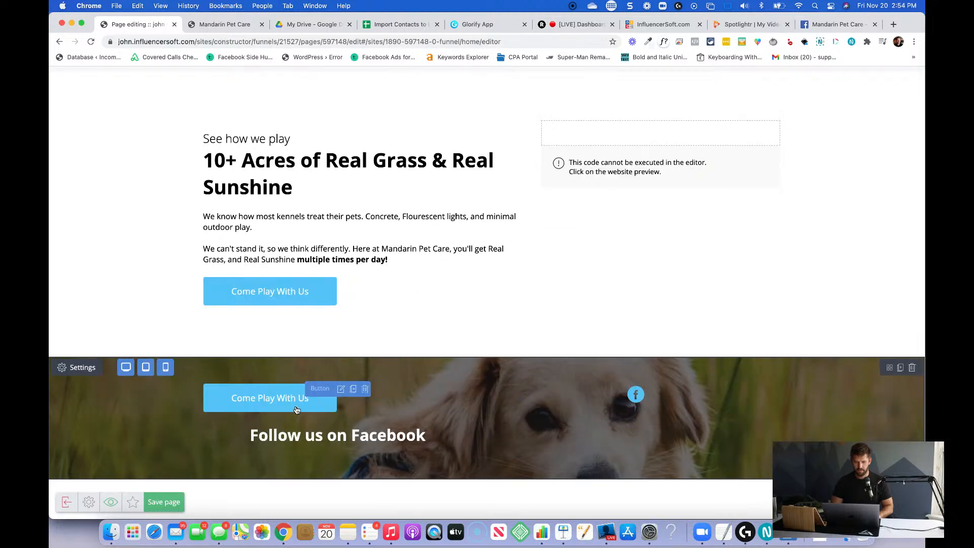
pyautogui.moveTo(317, 389); pyautogui.dragTo(637, 399)
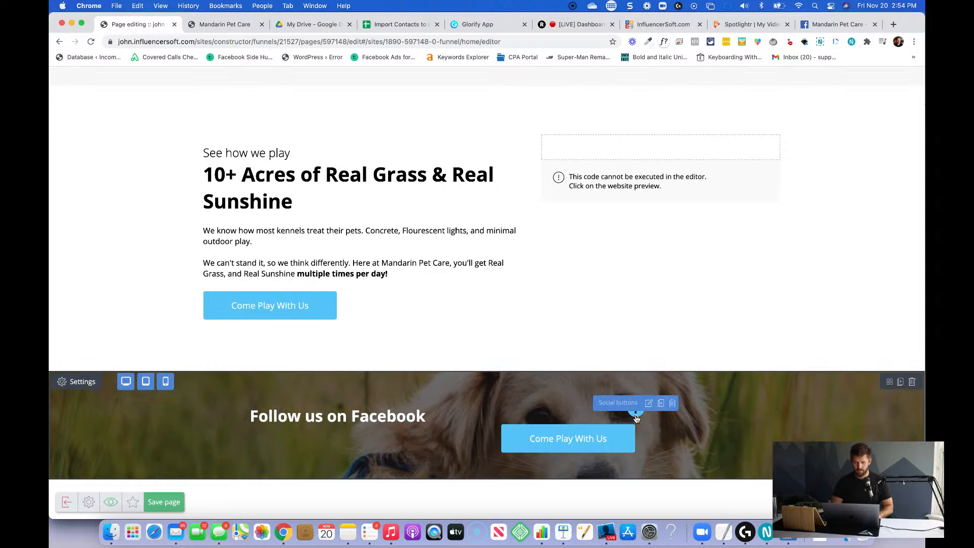
# Delete the social buttons widget above the copied button in the dog banner section.
pyautogui.click(637, 417)
pyautogui.click(659, 424)
pyautogui.click(673, 404)
pyautogui.click(475, 203)
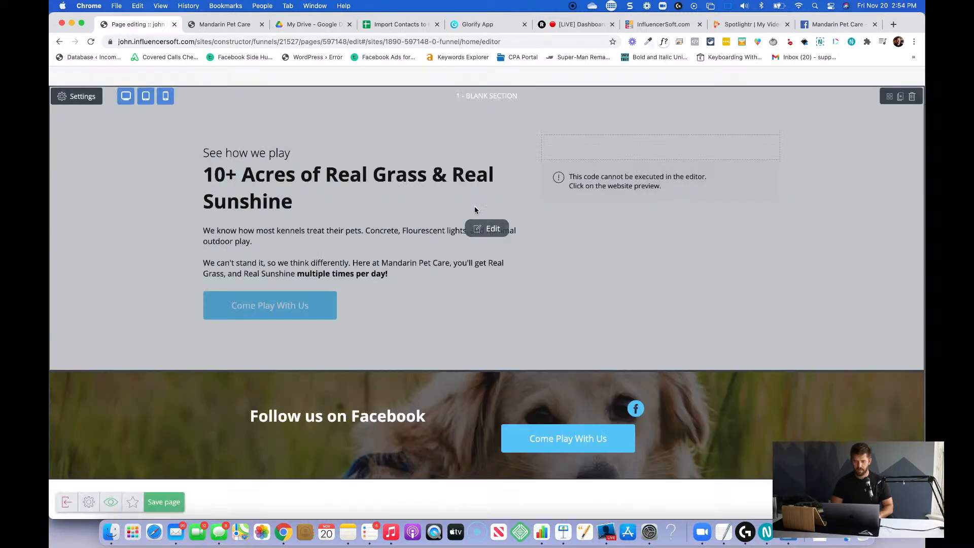
# Change the copied button's label in the dog banner section to "Like us on Facebook".
pyautogui.click(553, 433)
pyautogui.press('super+a')
pyautogui.write('J')
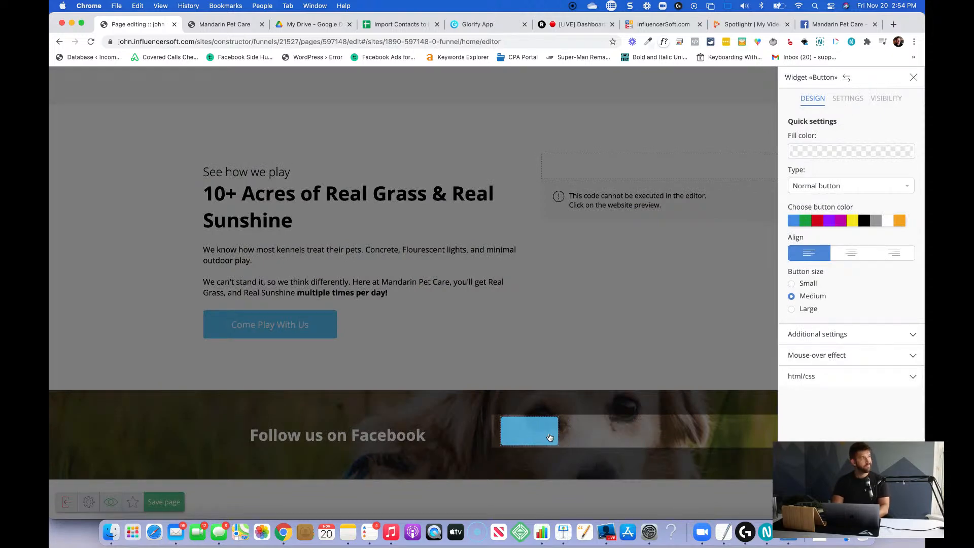
pyautogui.write('Like us')
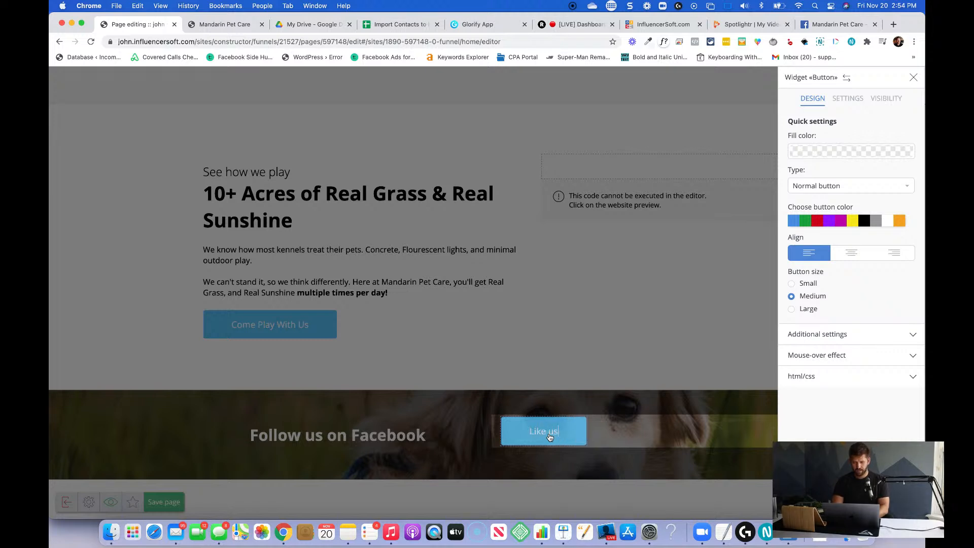
pyautogui.write(' on Facebook')
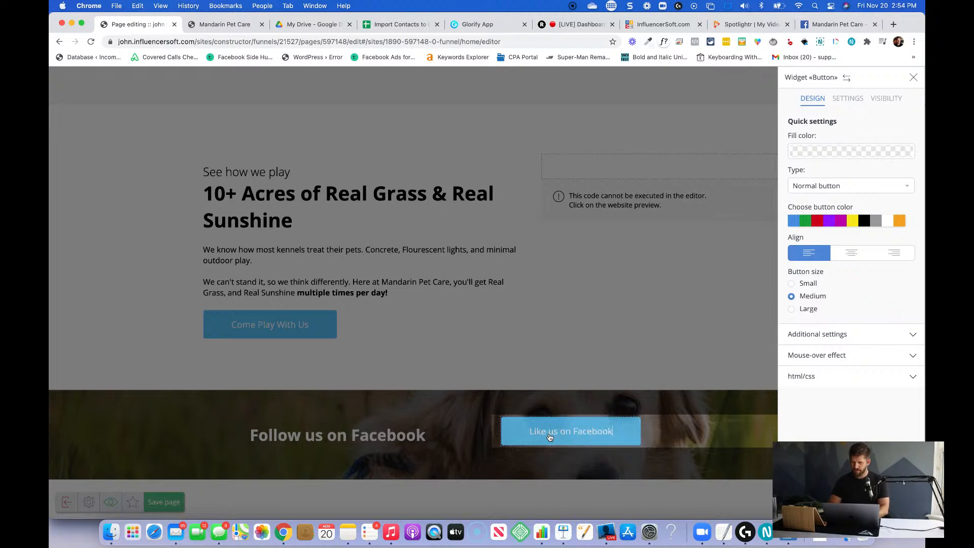
pyautogui.click(847, 386)
pyautogui.click(845, 103)
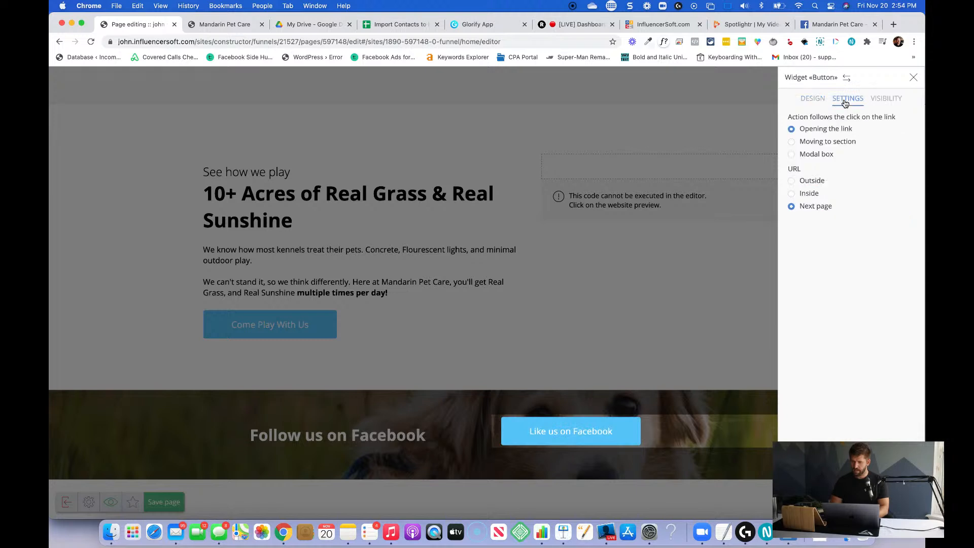
pyautogui.click(804, 186)
pyautogui.tripleClick(826, 227)
pyautogui.write('https://www.facebook.com/MandarinPetCare/')
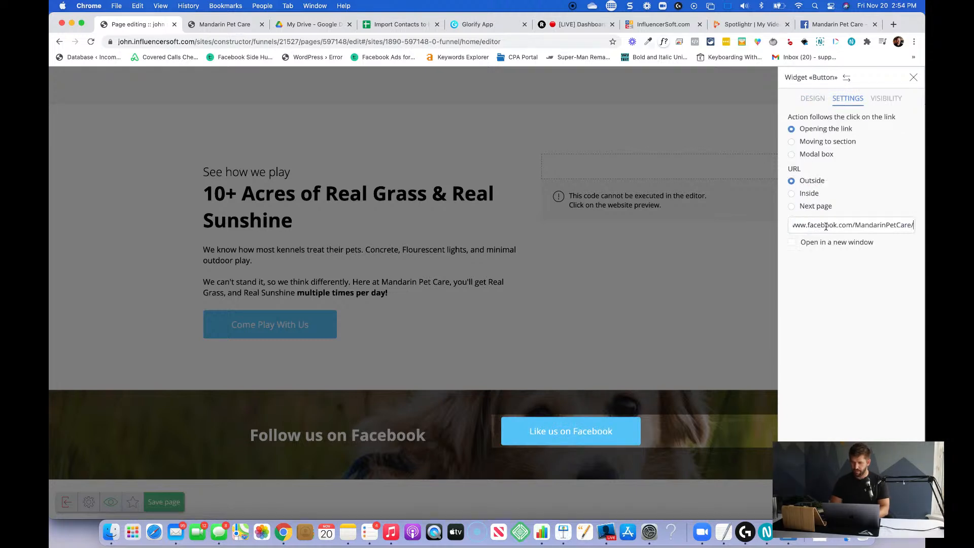
pyautogui.click(794, 243)
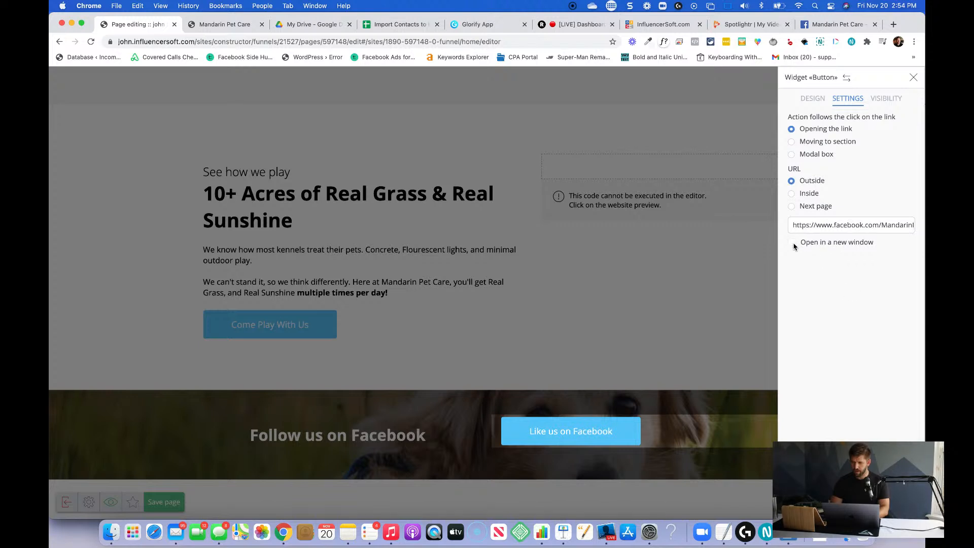
# Center the "Like us on Facebook" button in its column and save the page.
pyautogui.click(812, 99)
pyautogui.click(851, 256)
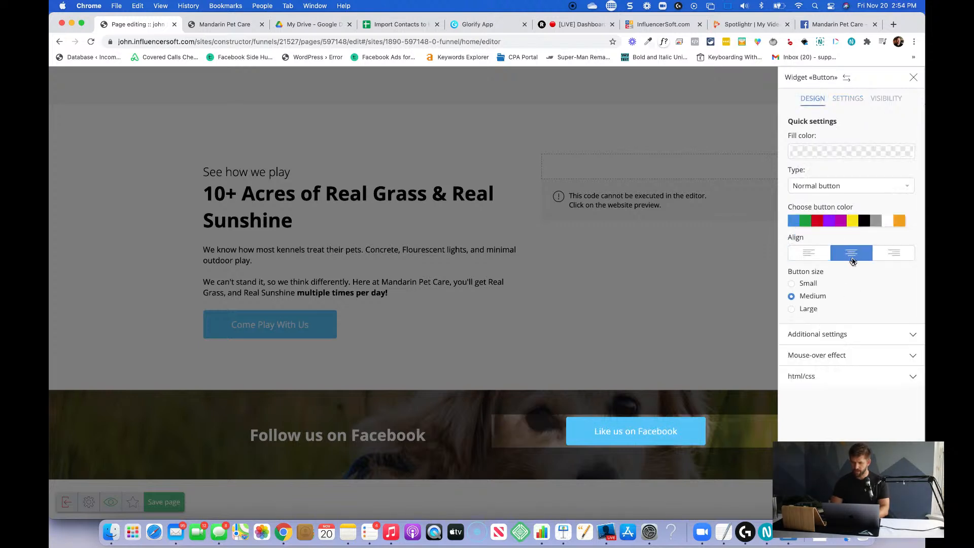
pyautogui.click(590, 408)
pyautogui.click(357, 440)
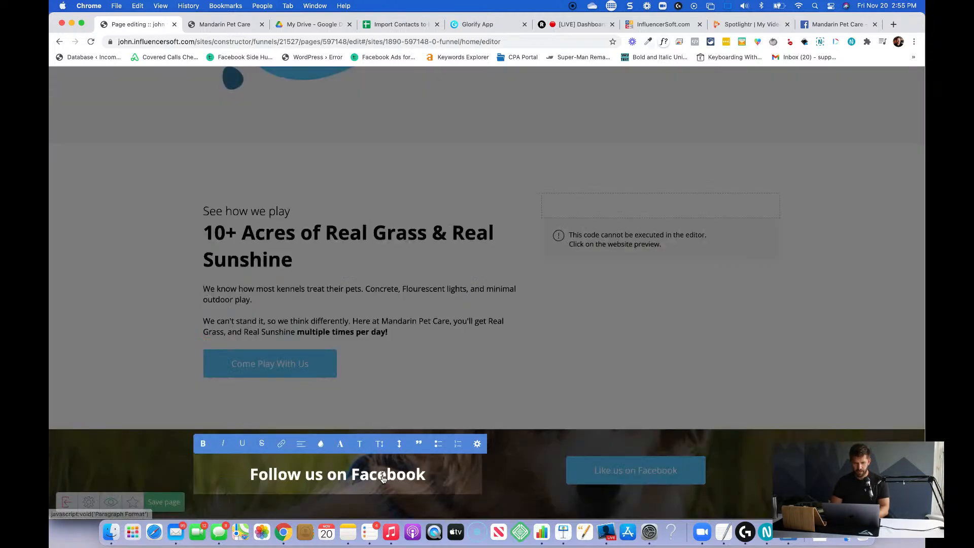
pyautogui.click(571, 365)
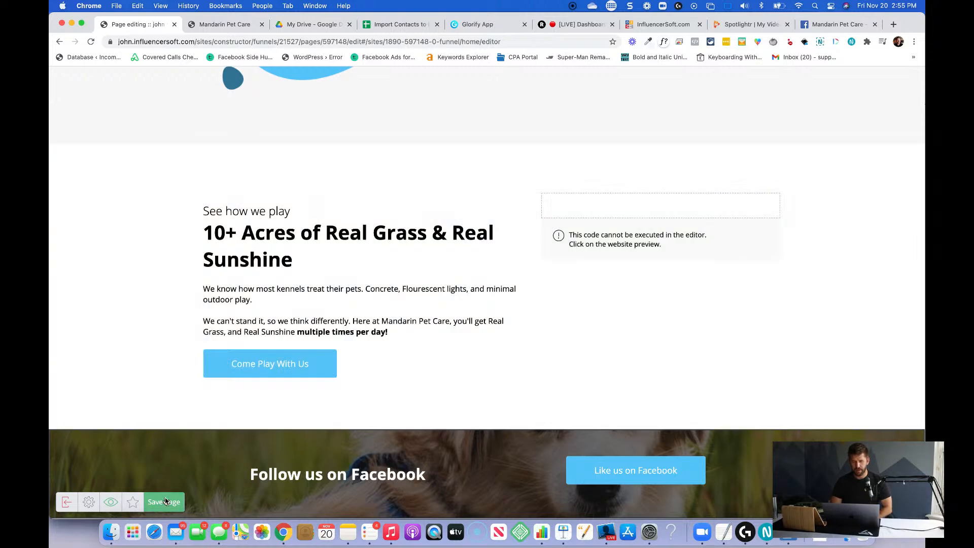
pyautogui.click(165, 501)
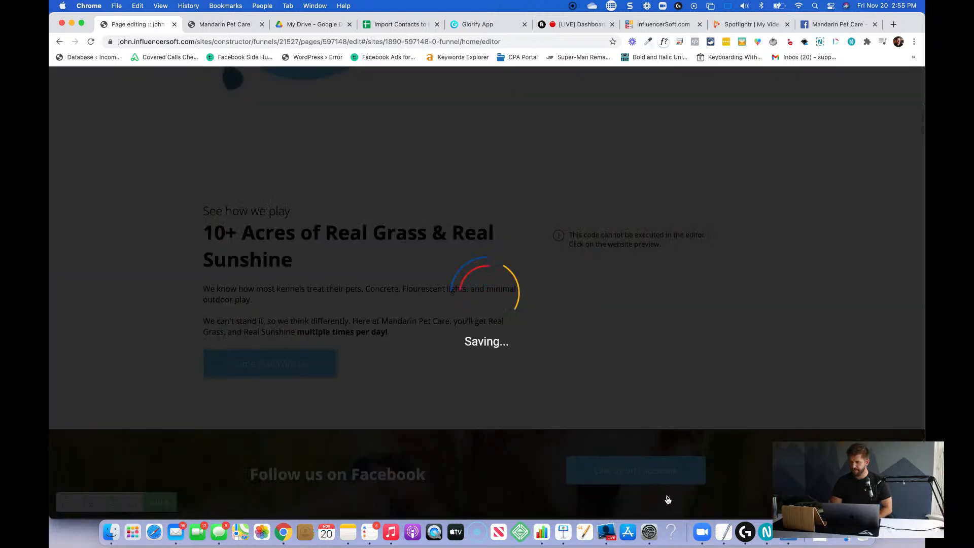
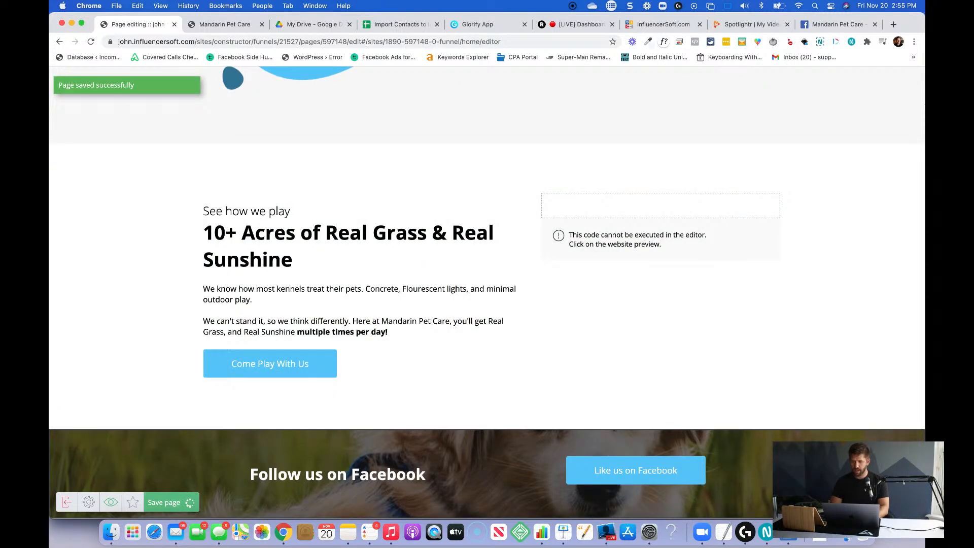
# Add a blank content section below the "Follow us on Facebook" section.
pyautogui.click(901, 497)
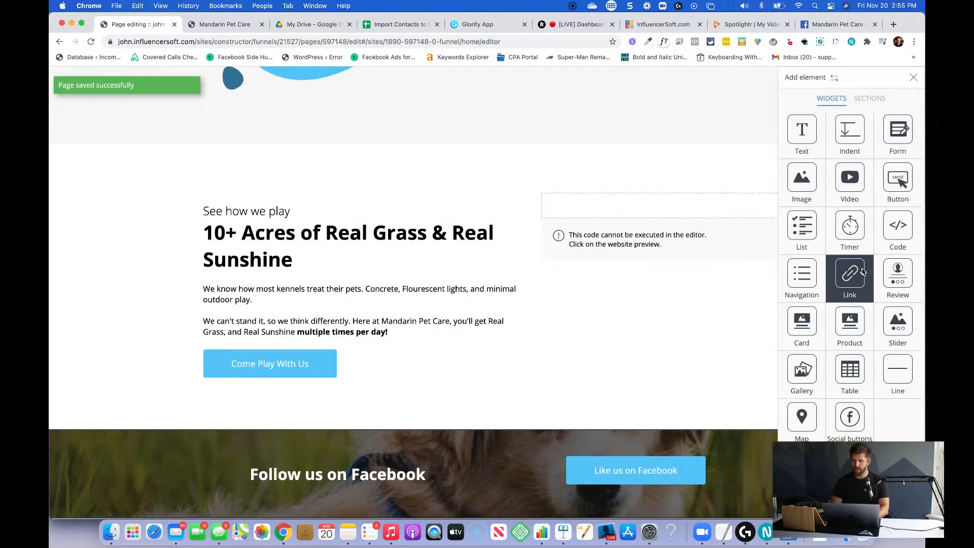
pyautogui.click(860, 103)
pyautogui.moveTo(854, 192); pyautogui.dragTo(537, 496)
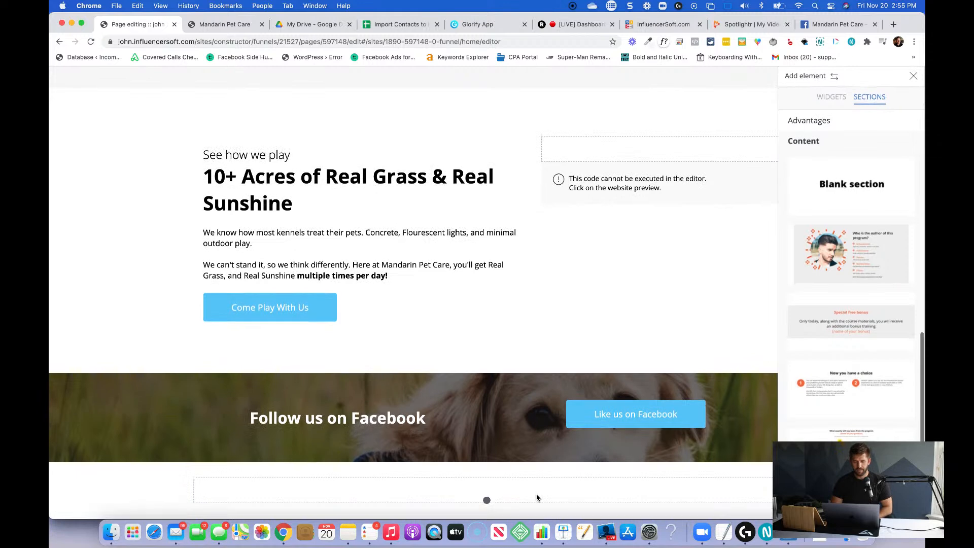
pyautogui.click(527, 479)
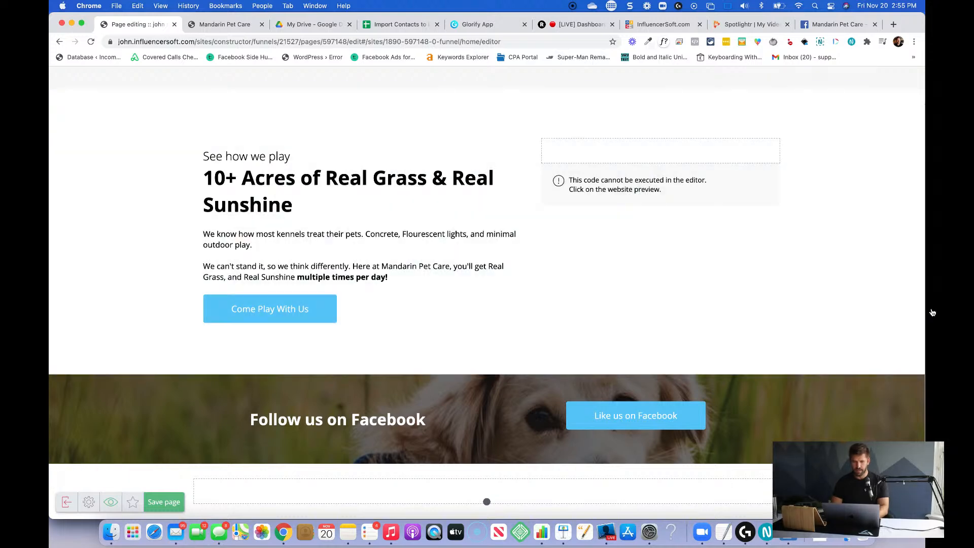
# Duplicate the "Personalized, Quality Care" hero section and move the copy directly below the "Follow us on Facebook" section.
pyautogui.scroll(10, 626, 257)
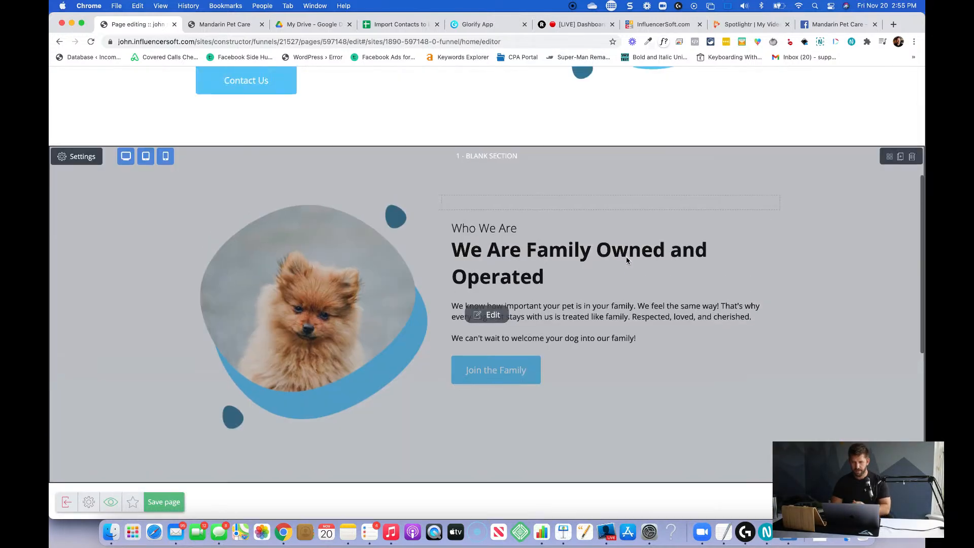
pyautogui.scroll(6, 626, 260)
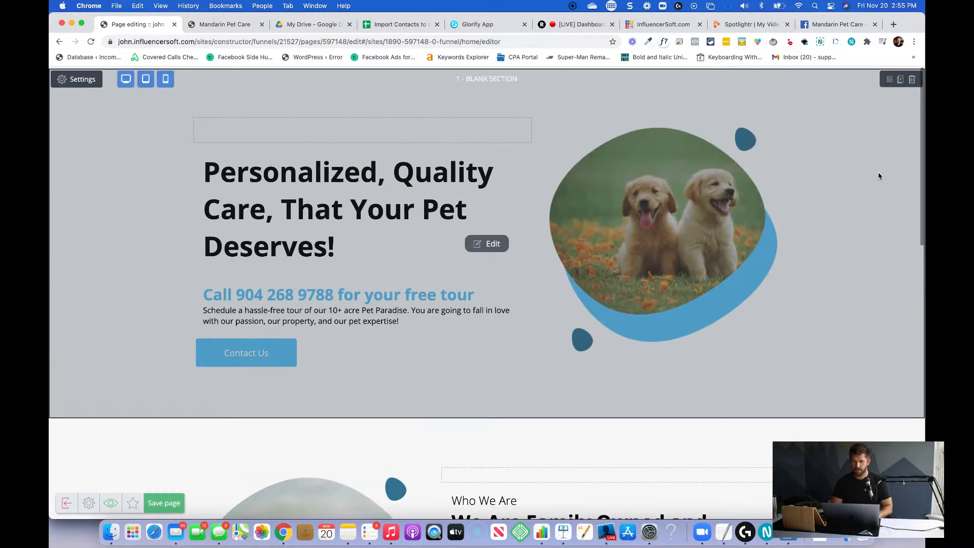
pyautogui.scroll(-13, 821, 255)
pyautogui.scroll(12, 821, 255)
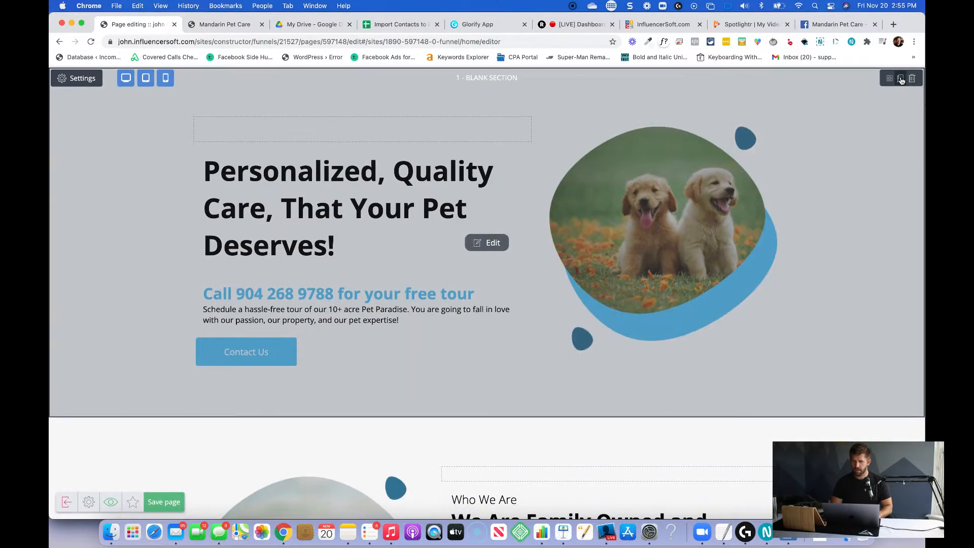
pyautogui.click(902, 82)
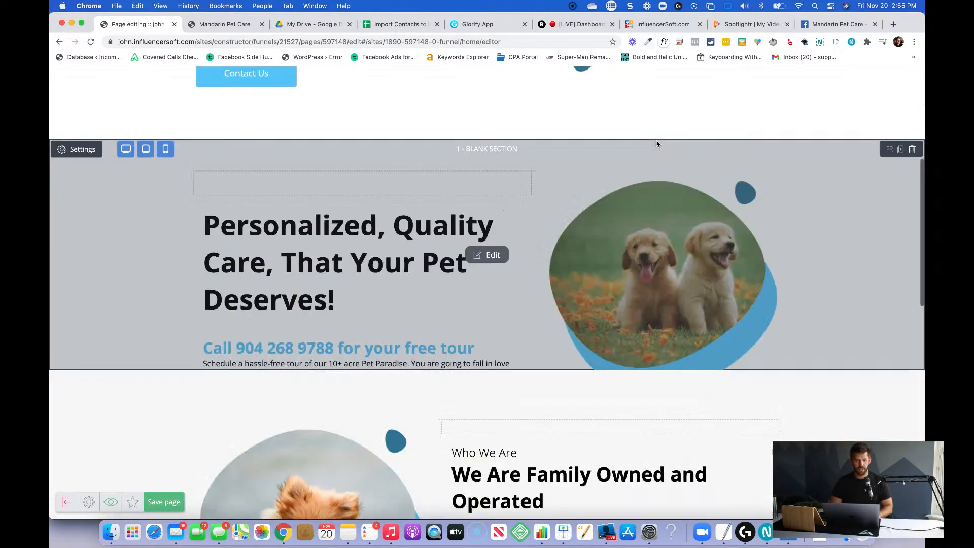
pyautogui.moveTo(888, 150); pyautogui.dragTo(625, 354)
pyautogui.scroll(-5, 599, 398)
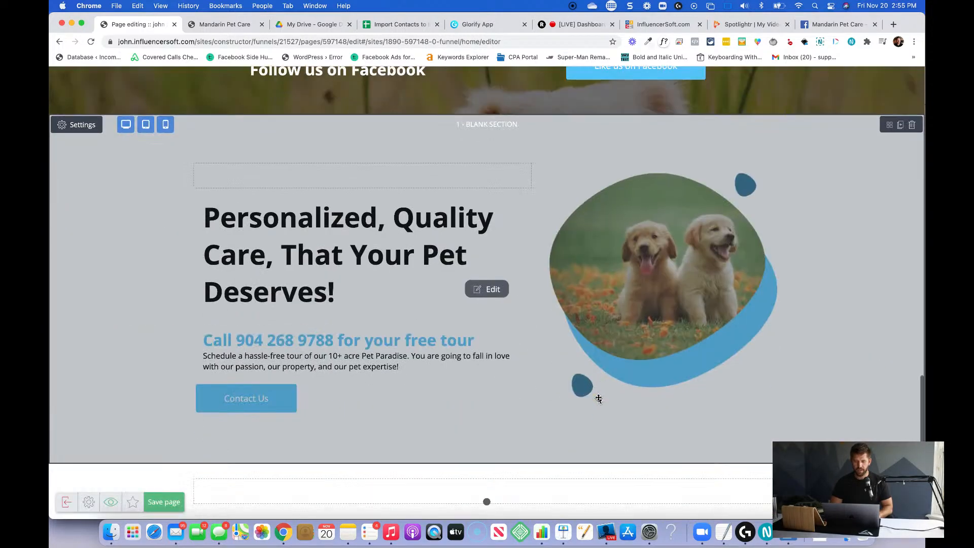
# Replace the copied hero section's heading with "We have the skills and passion to serve you".
pyautogui.click(482, 290)
pyautogui.tripleClick(298, 270)
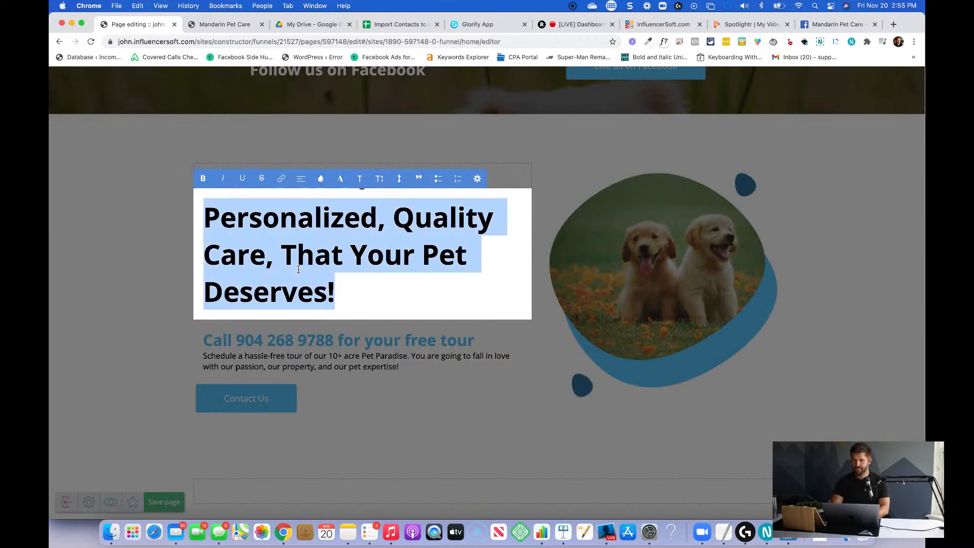
pyautogui.write('We')
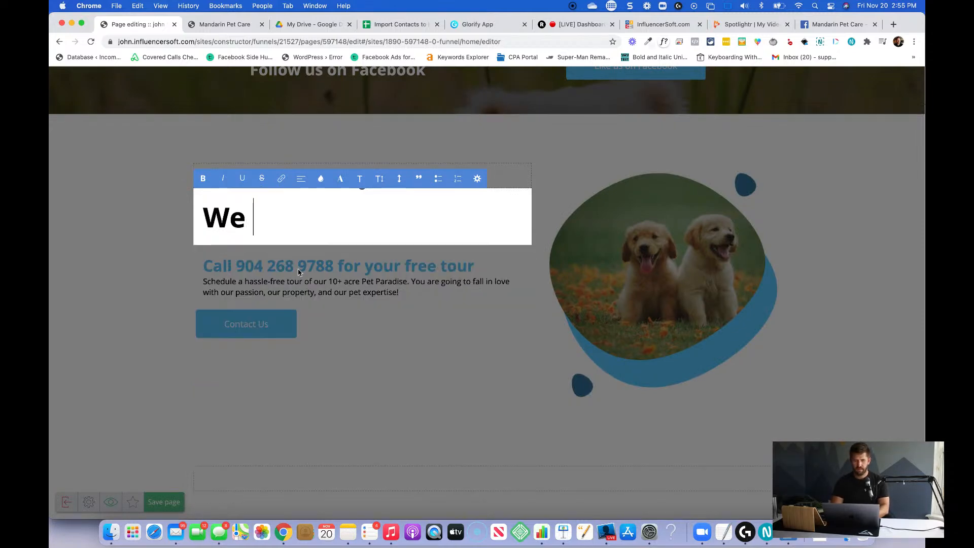
pyautogui.write(' have the skills an')
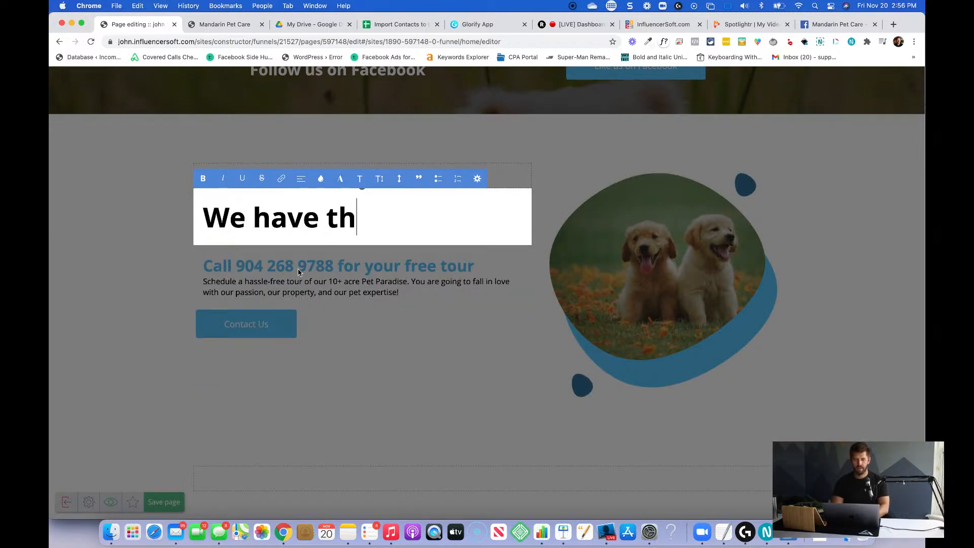
pyautogui.write('sion ')
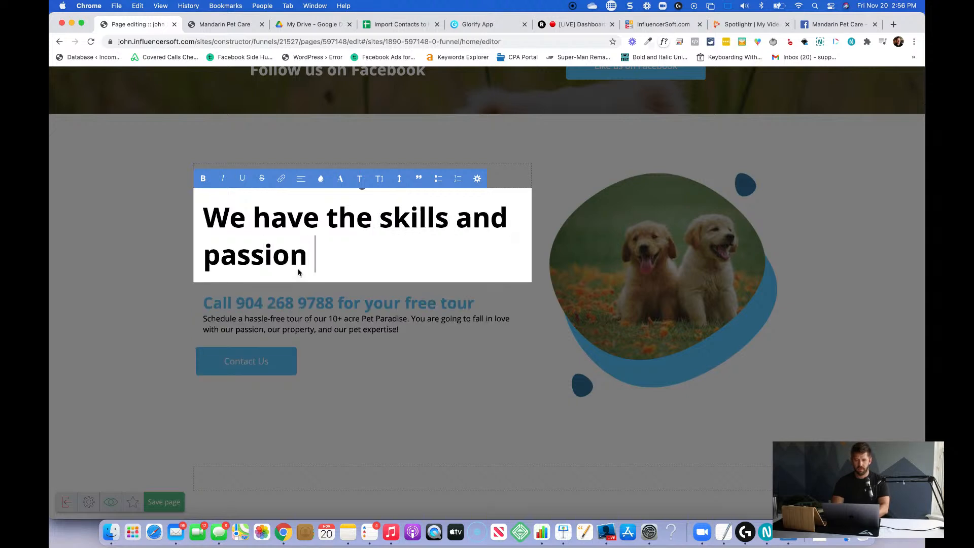
pyautogui.write('to serve your')
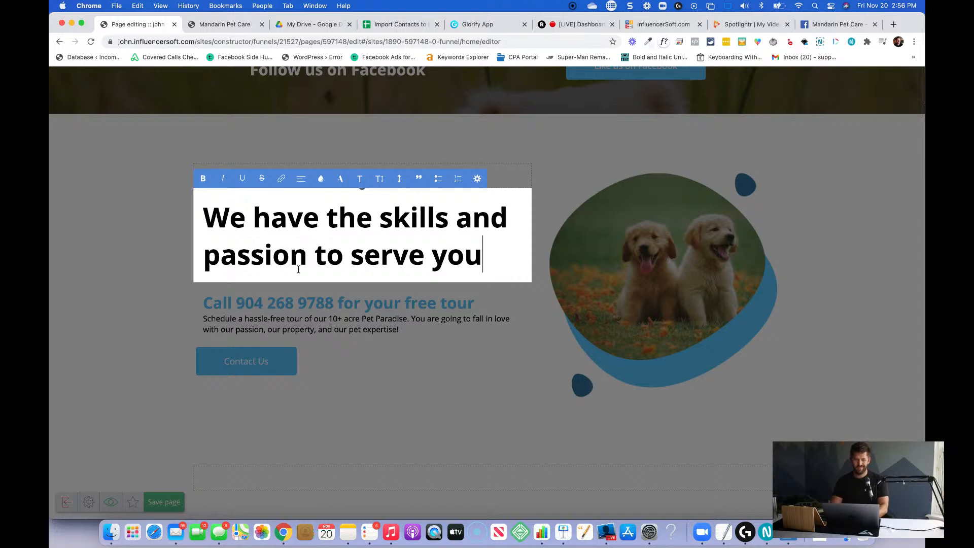
# Change the copied hero section's heading to "Choose the right service for your pet".
pyautogui.hotkey('shift', 'alt', 'Left')
pyautogui.hotkey('shift', 'alt', 'Left')
pyautogui.hotkey('shift', 'alt', 'Left')
pyautogui.hotkey('shift', 'alt', 'Left')
pyautogui.hotkey('shift', 'alt', 'Left')
pyautogui.hotkey('shift', 'alt', 'Left')
pyautogui.hotkey('shift', 'alt', 'Left')
pyautogui.hotkey('shift', 'alt', 'Left')
pyautogui.hotkey('shift', 'alt', 'Left')
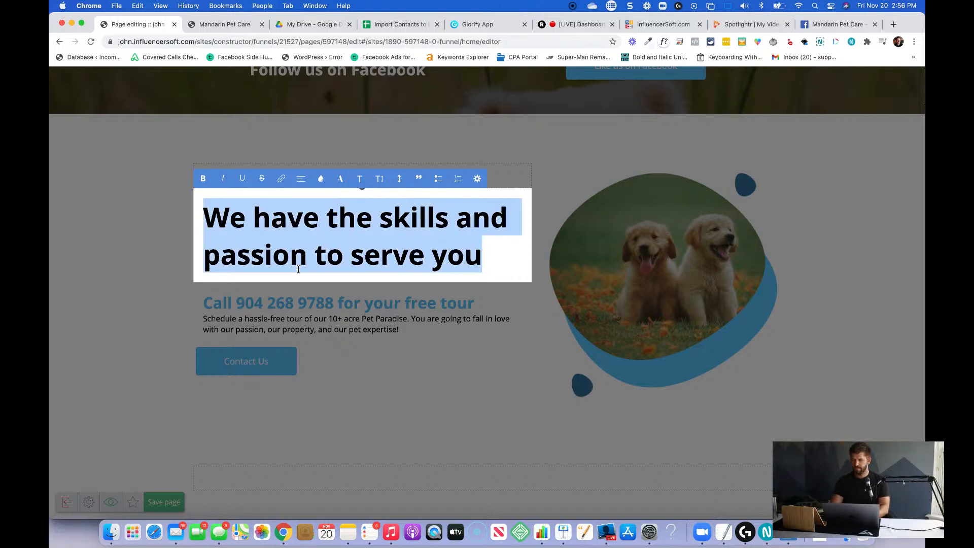
pyautogui.write('Choose ')
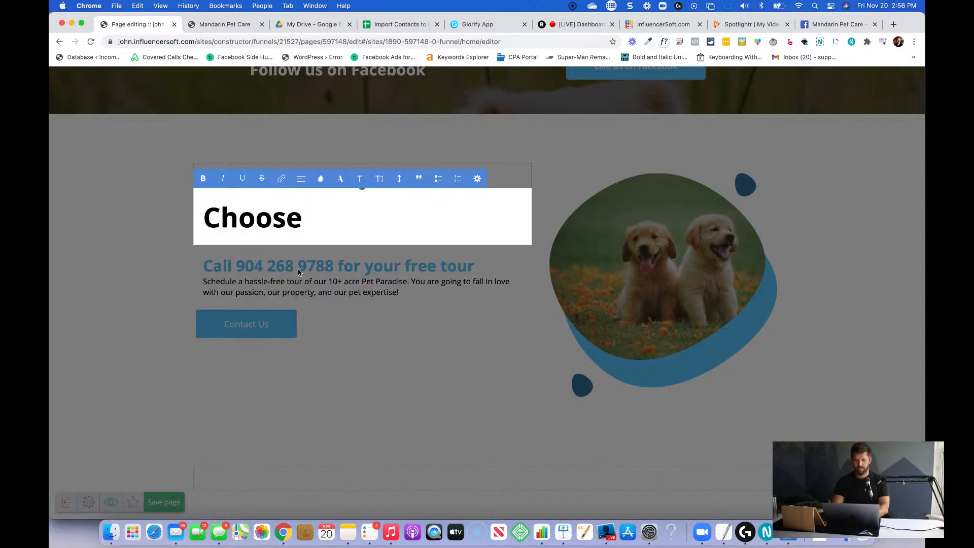
pyautogui.write('the right')
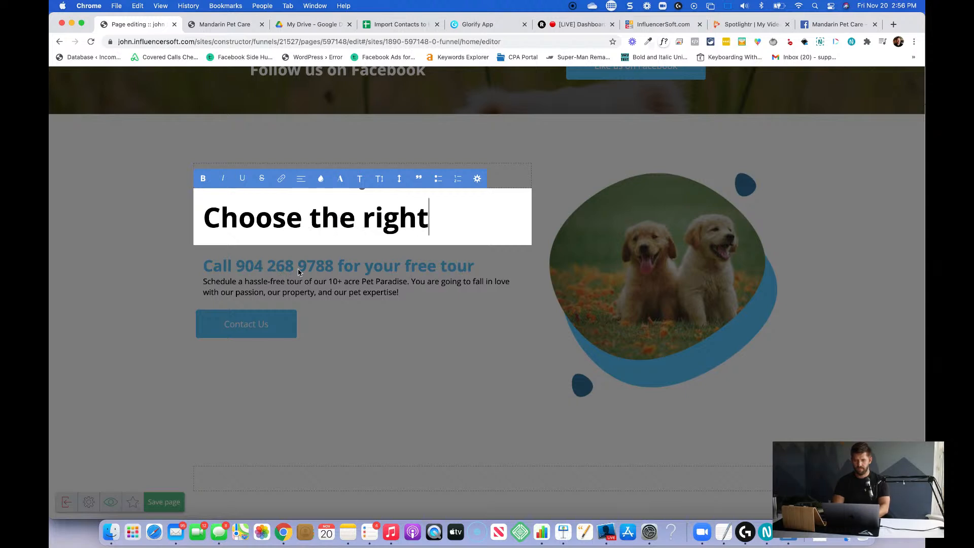
pyautogui.write(' service for your pet')
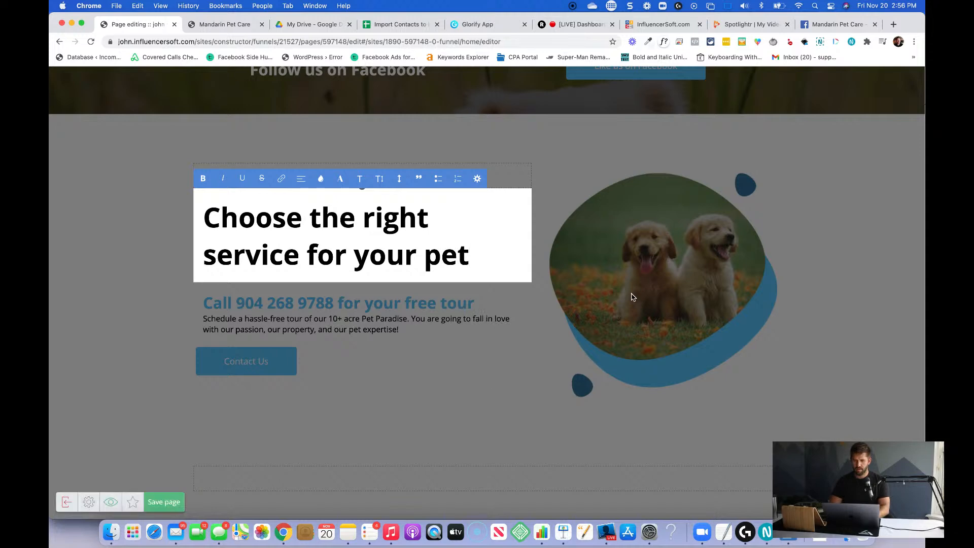
pyautogui.click(612, 293)
pyautogui.click(287, 307)
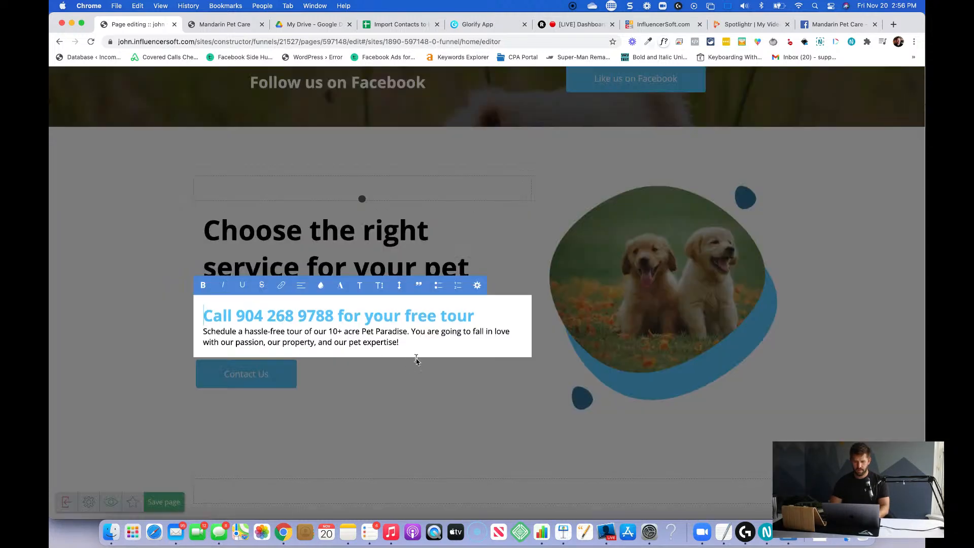
pyautogui.click(476, 398)
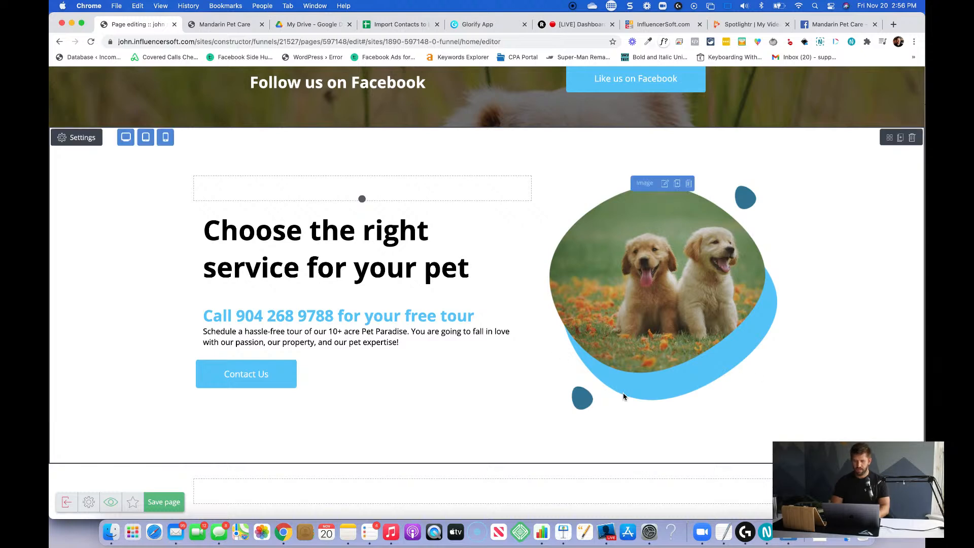
# Try to place a Card widget below the puppy image and in the blank section underneath.
pyautogui.click(902, 499)
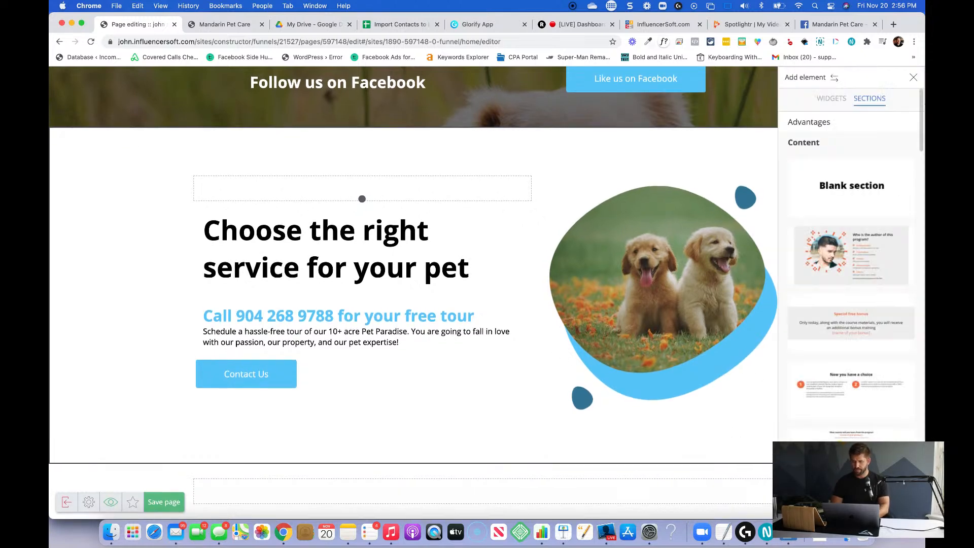
pyautogui.click(832, 99)
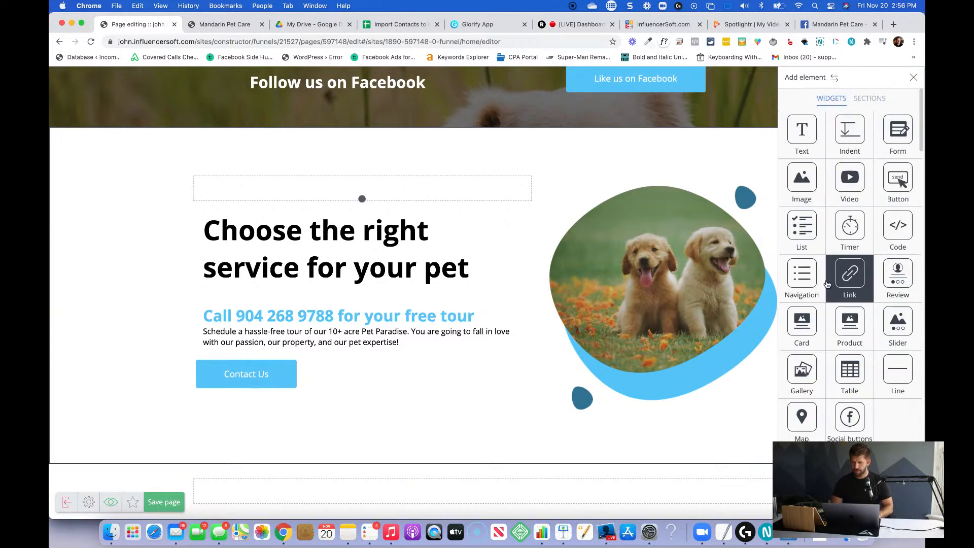
pyautogui.moveTo(802, 327); pyautogui.dragTo(642, 420)
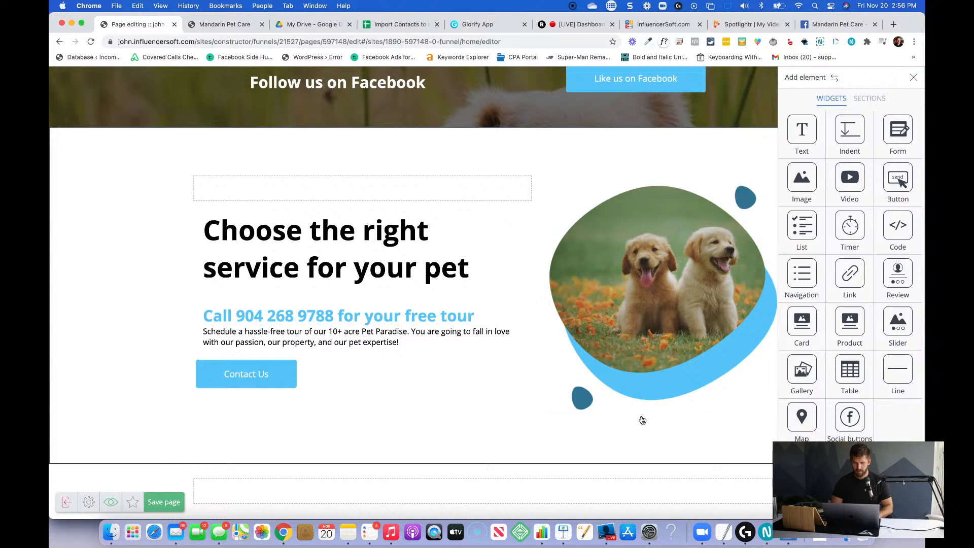
pyautogui.click(360, 389)
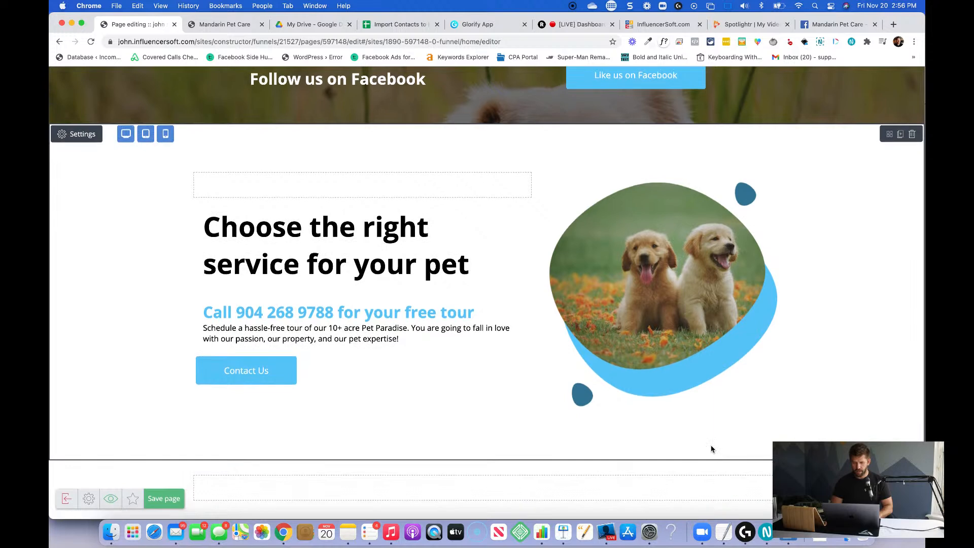
pyautogui.click(906, 502)
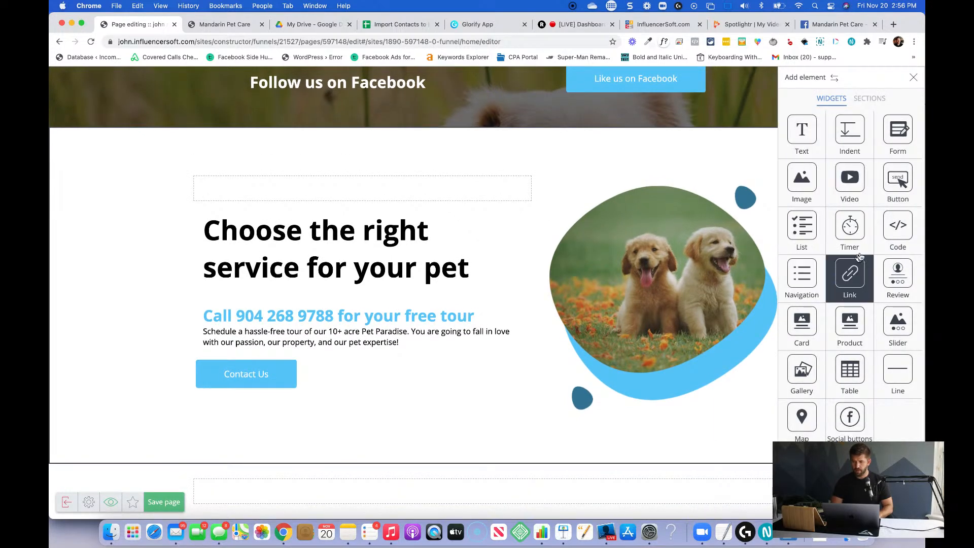
pyautogui.moveTo(803, 323); pyautogui.dragTo(501, 481)
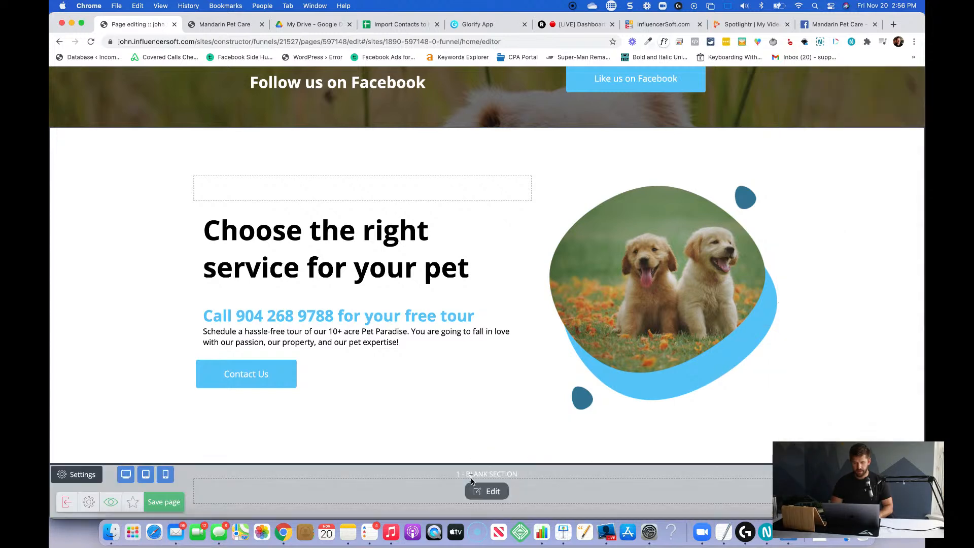
# Open the blank section below "Choose the right service for your pet" for editing and add a Card widget to it.
pyautogui.click(477, 491)
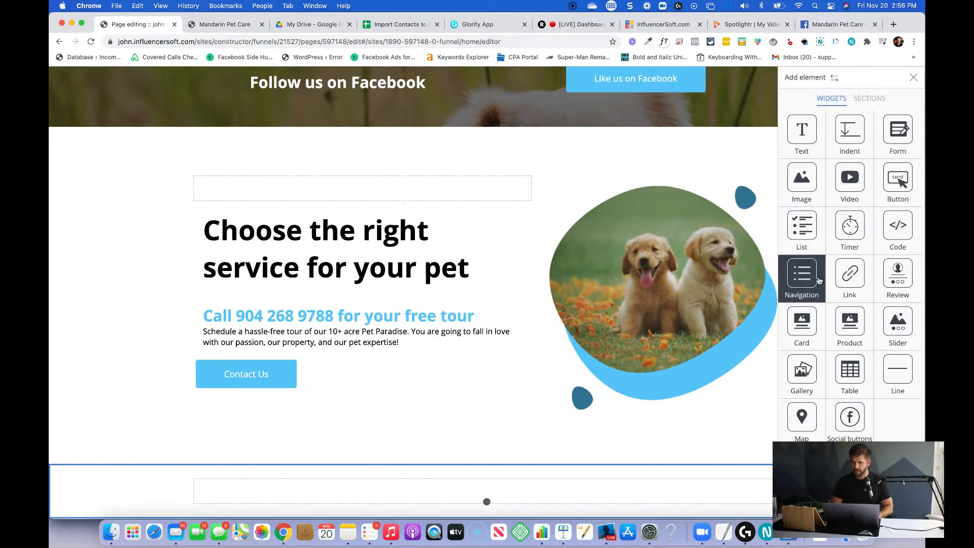
pyautogui.moveTo(807, 327); pyautogui.dragTo(464, 482)
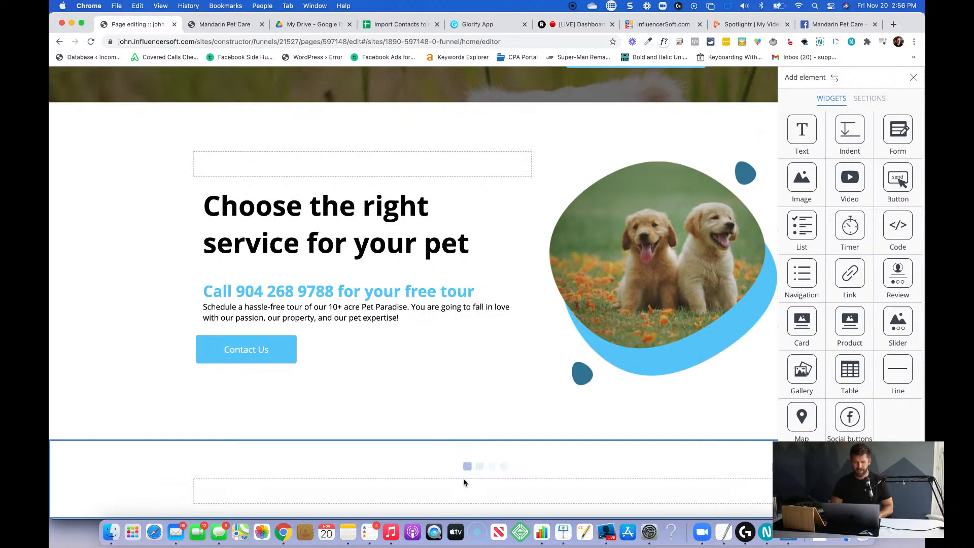
pyautogui.scroll(-5, 463, 481)
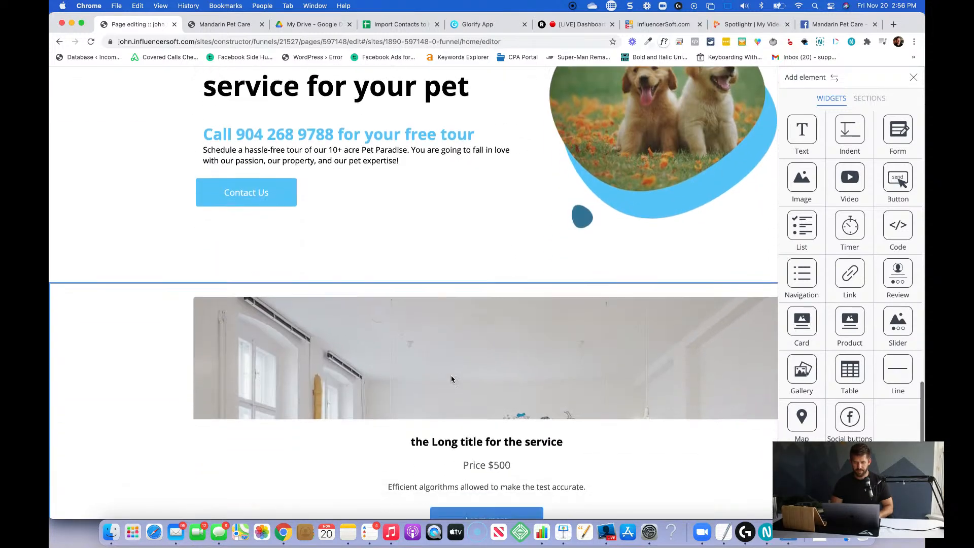
pyautogui.click(451, 379)
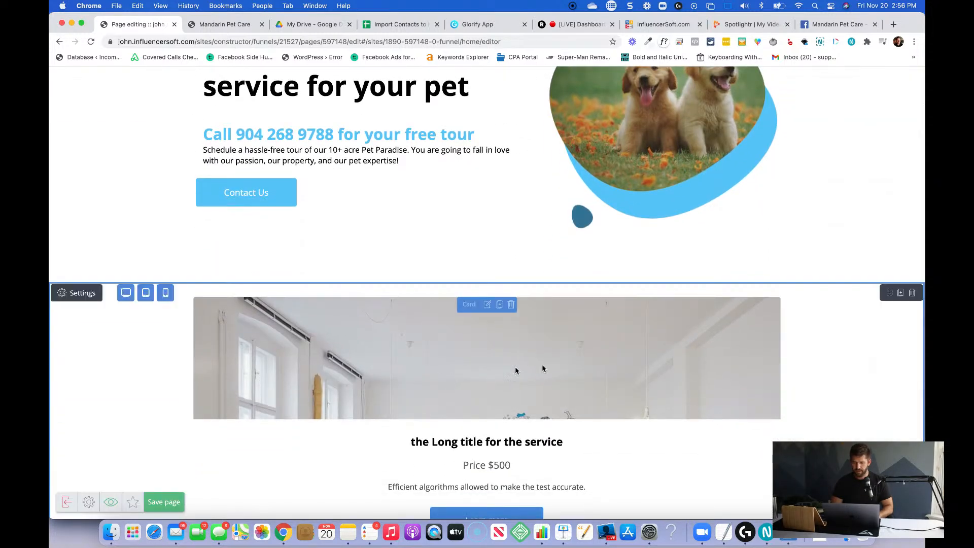
# Duplicate the service card until the section holds a row of four cards.
pyautogui.click(499, 305)
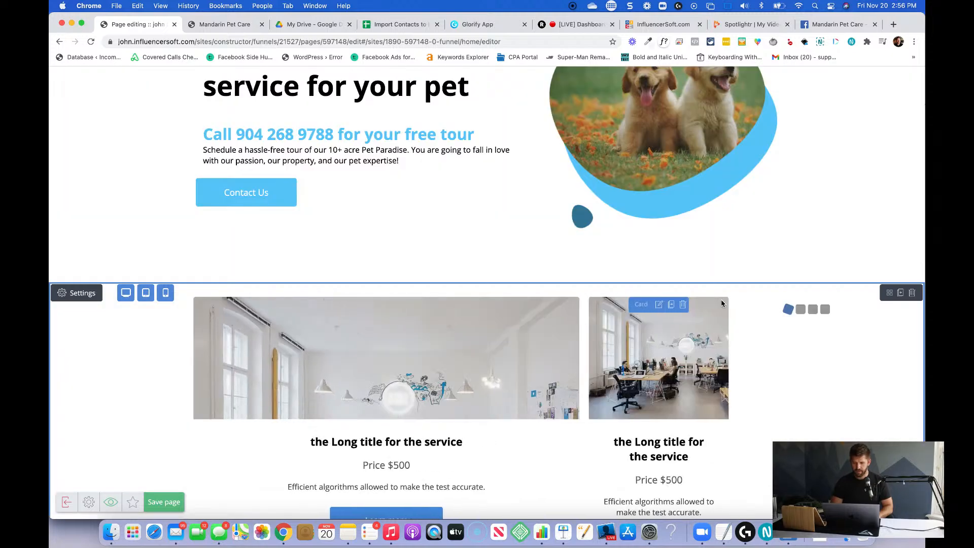
pyautogui.click(722, 304)
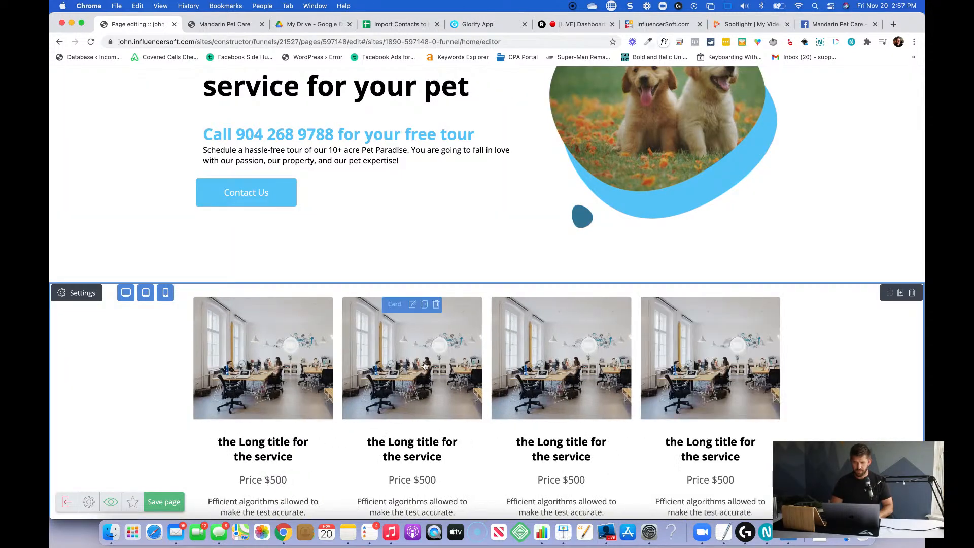
pyautogui.scroll(-3, 811, 355)
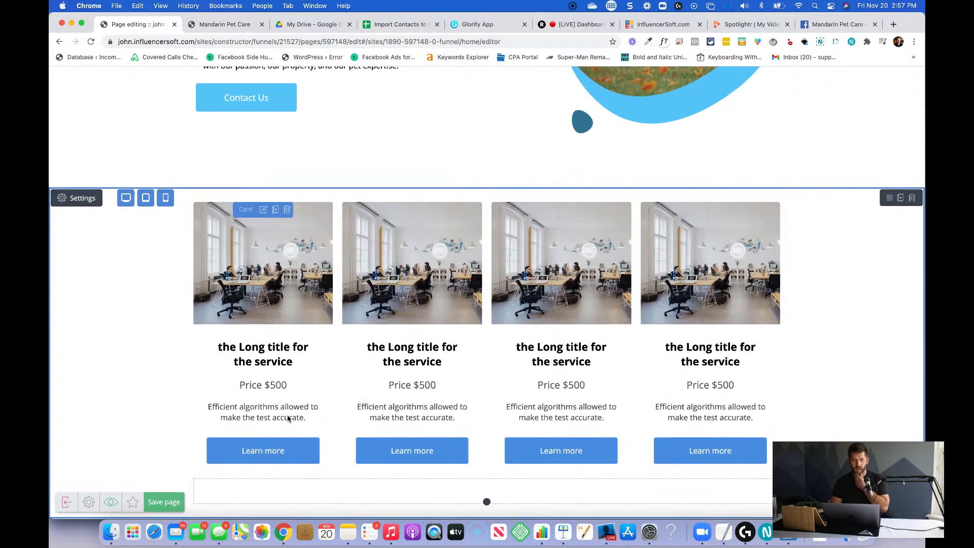
# Change the first service card's heading to "Doggy Day Care".
pyautogui.click(248, 355)
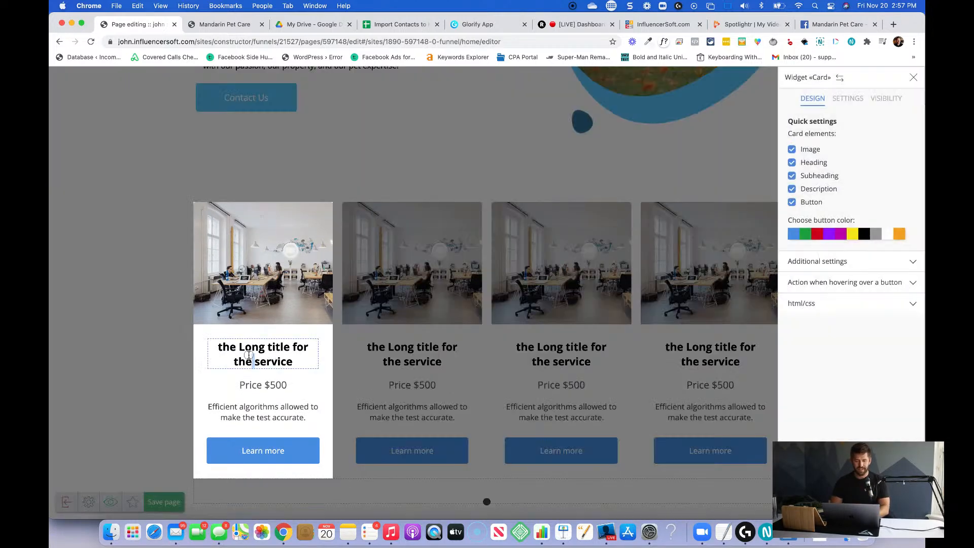
pyautogui.tripleClick(248, 355)
pyautogui.write('Doggy Day Care')
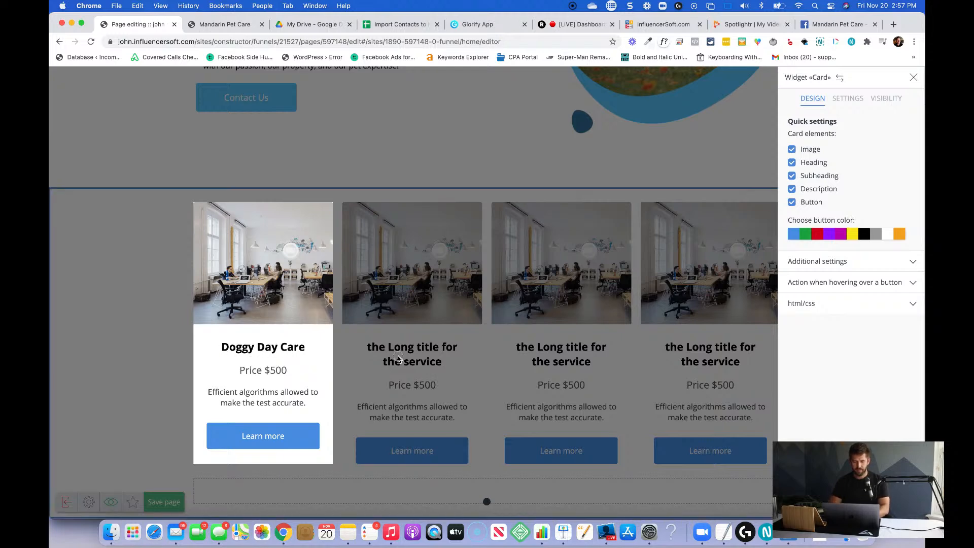
# Change the second service card's heading to "Long Term Care".
pyautogui.click(422, 360)
pyautogui.click(407, 362)
pyautogui.tripleClick(411, 362)
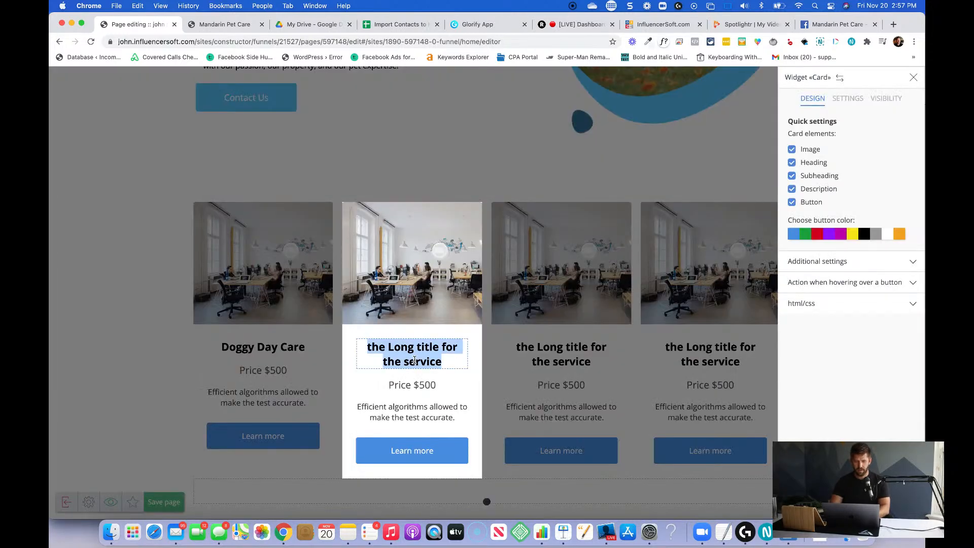
pyautogui.write('Long Term Care')
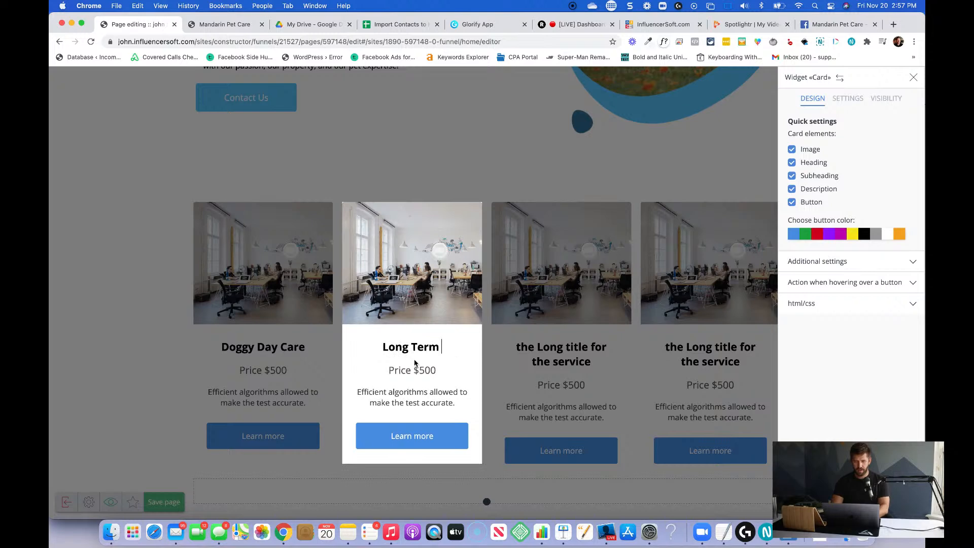
# Change the third service card's heading to "Professional Grooming".
pyautogui.click(503, 381)
pyautogui.click(552, 360)
pyautogui.tripleClick(551, 359)
pyautogui.write('GrPro')
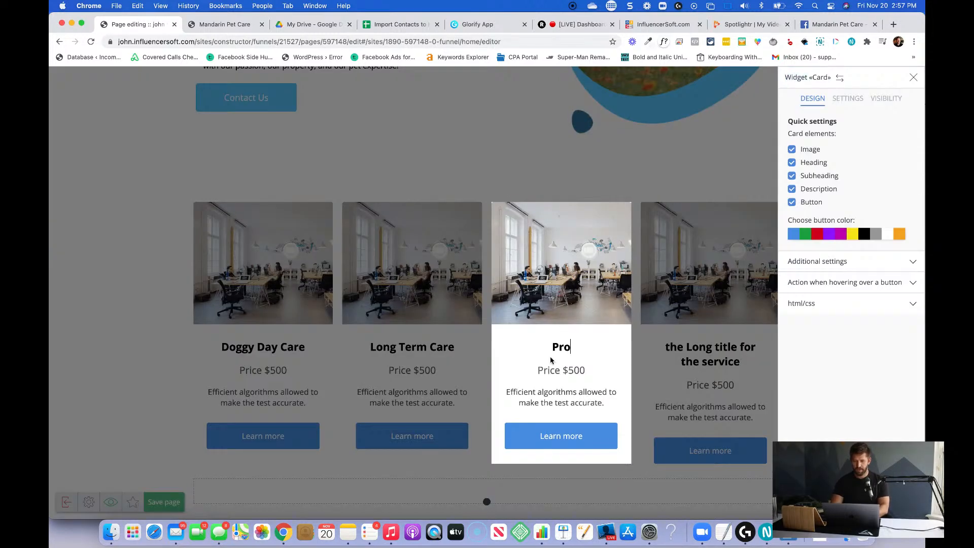
pyautogui.write('fessional Grooming')
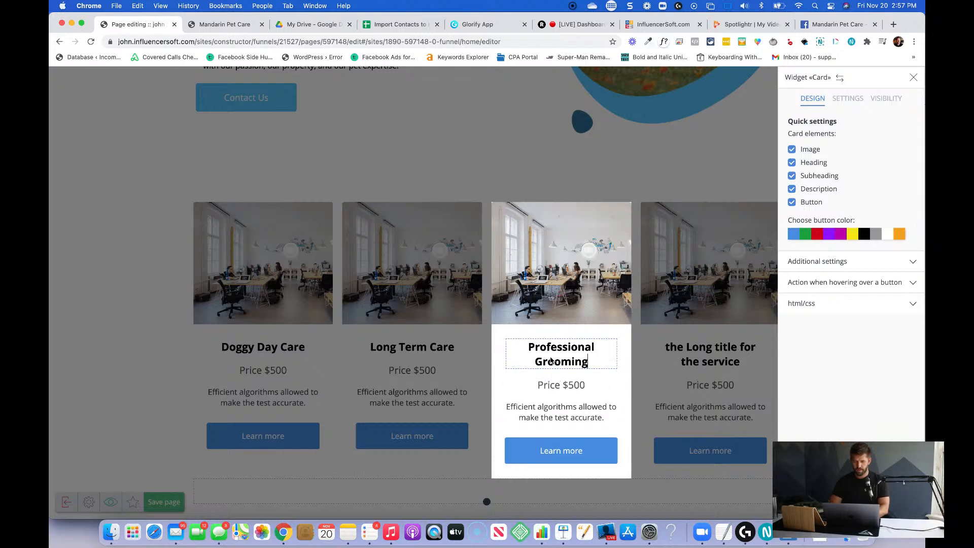
# Change the fourth service card's heading to "Obedience Training" and finish editing the card.
pyautogui.click(707, 364)
pyautogui.click(707, 364)
pyautogui.tripleClick(701, 360)
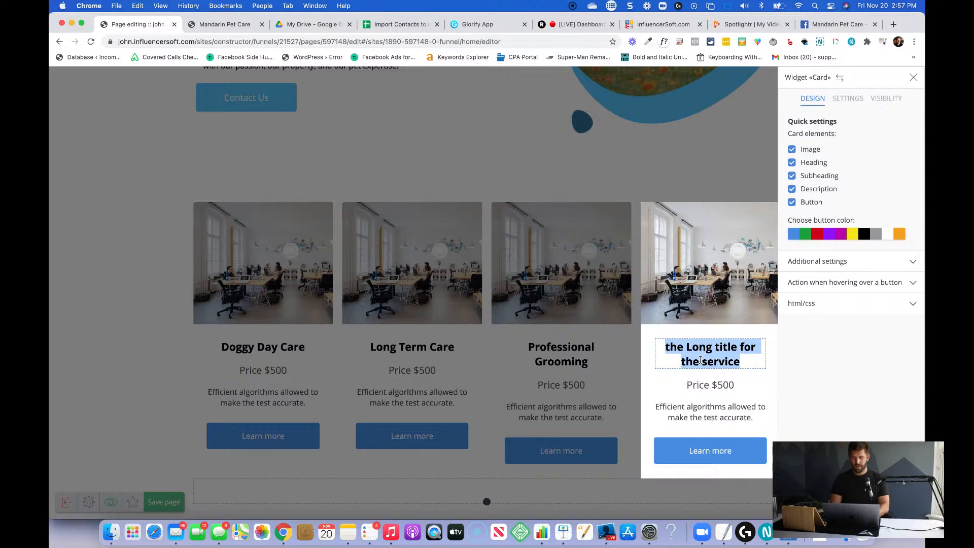
pyautogui.write('Obedie')
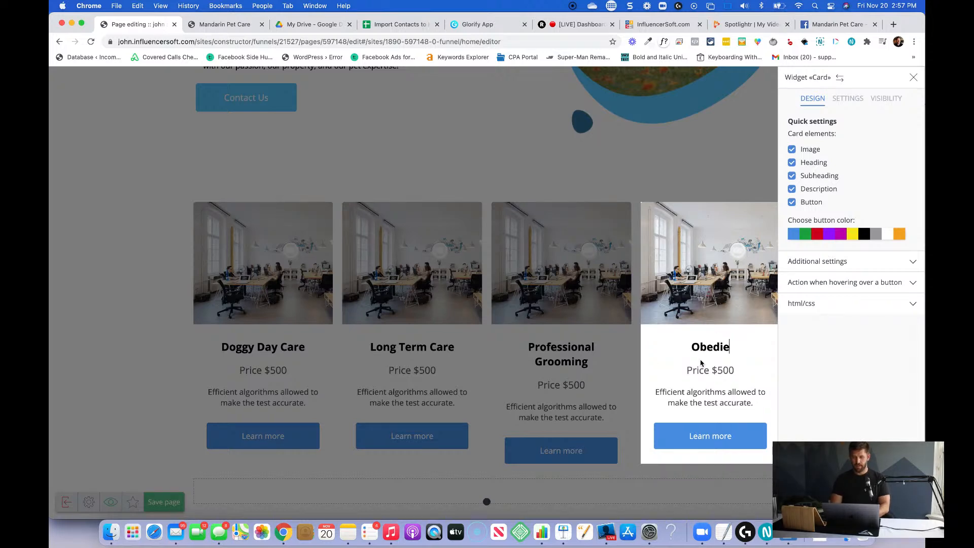
pyautogui.write('nce Training')
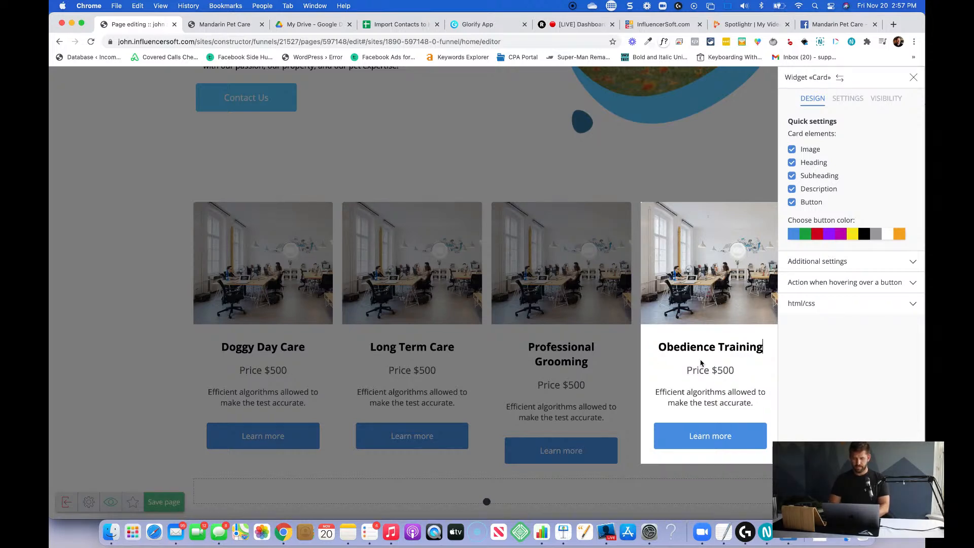
pyautogui.click(557, 417)
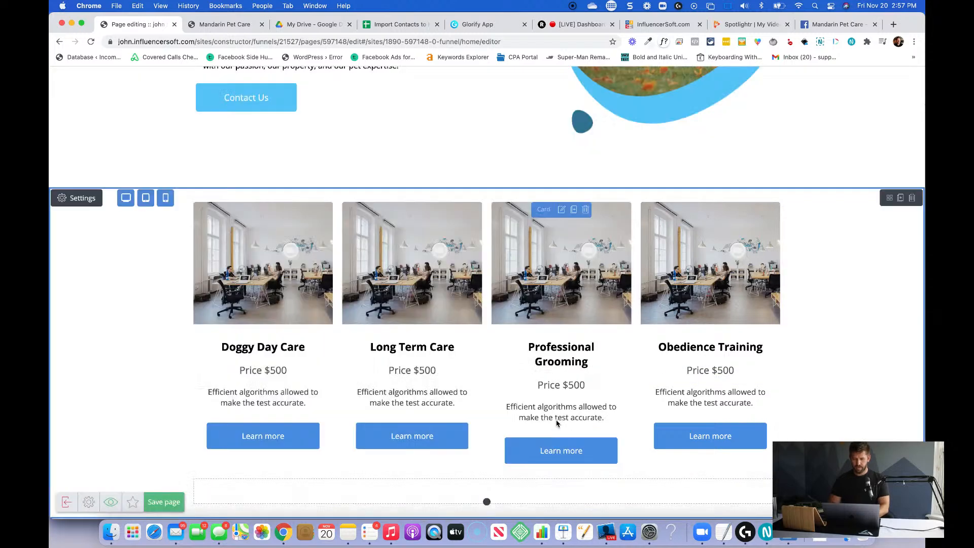
# Open the Doggy Day Care card for editing and turn off its button and image elements.
pyautogui.click(263, 210)
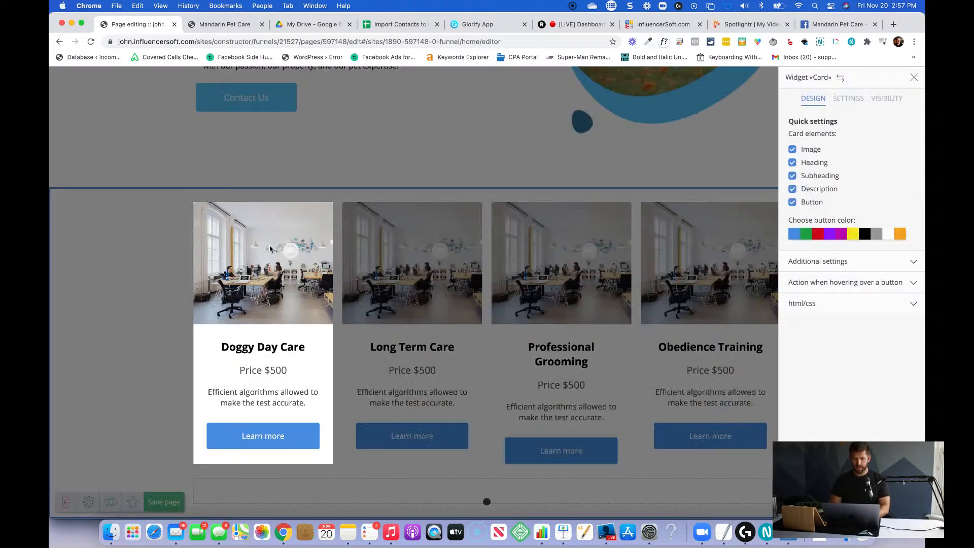
pyautogui.click(794, 203)
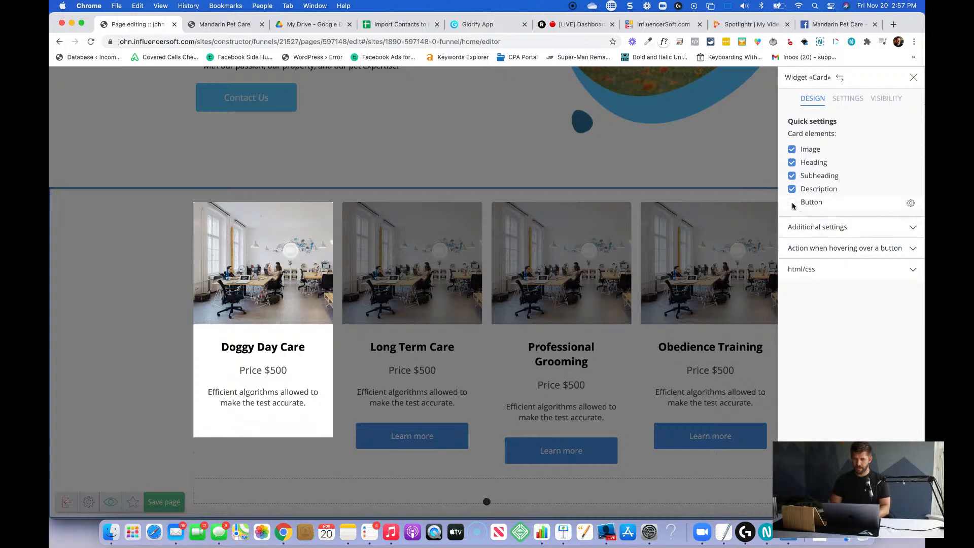
pyautogui.click(792, 151)
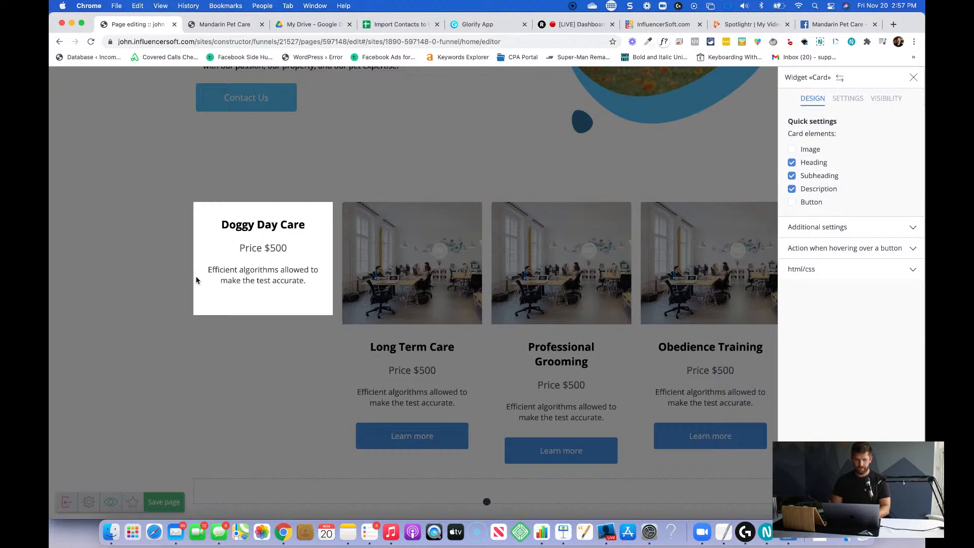
# Replace the Doggy Day Care card's price subheading with "Your dependable source for pet care".
pyautogui.doubleClick(276, 249)
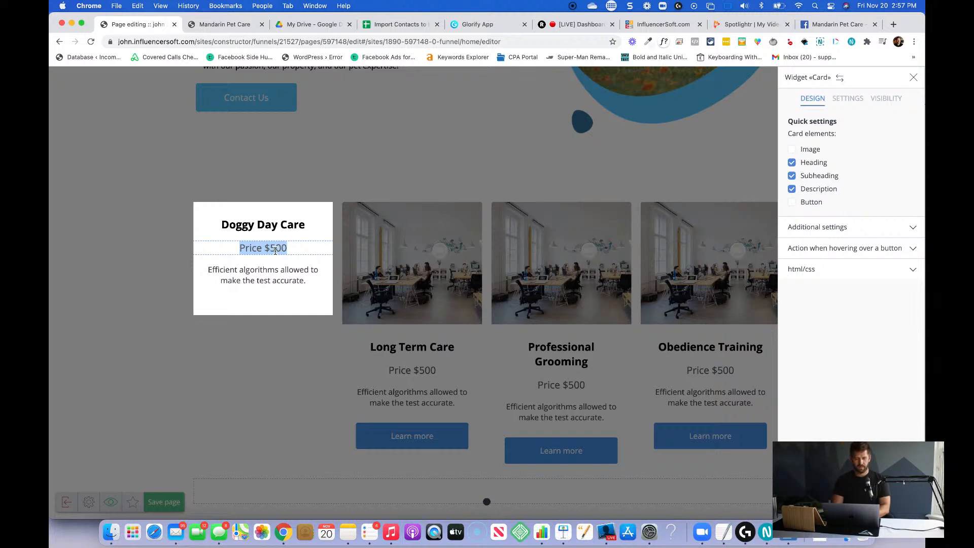
pyautogui.write('Your dependable')
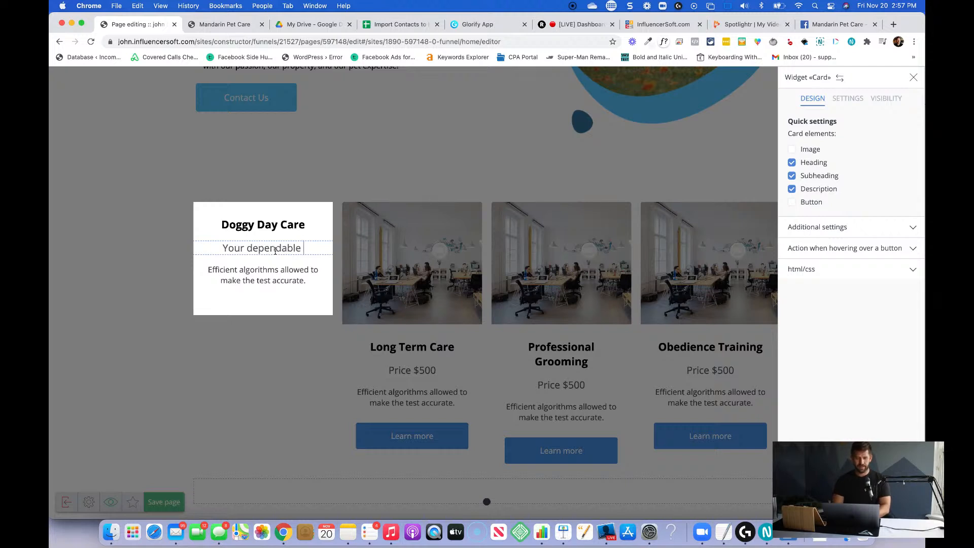
pyautogui.write('source')
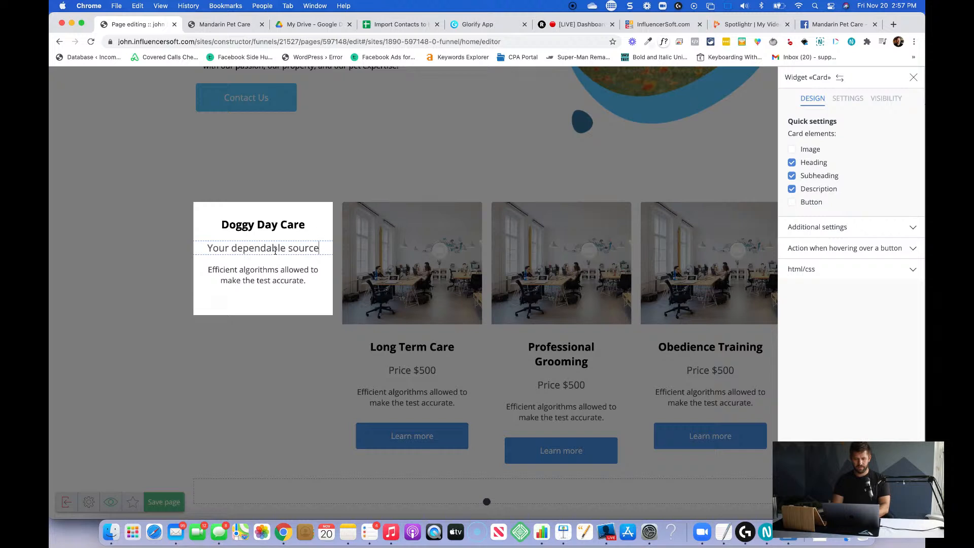
pyautogui.write(' for pet care')
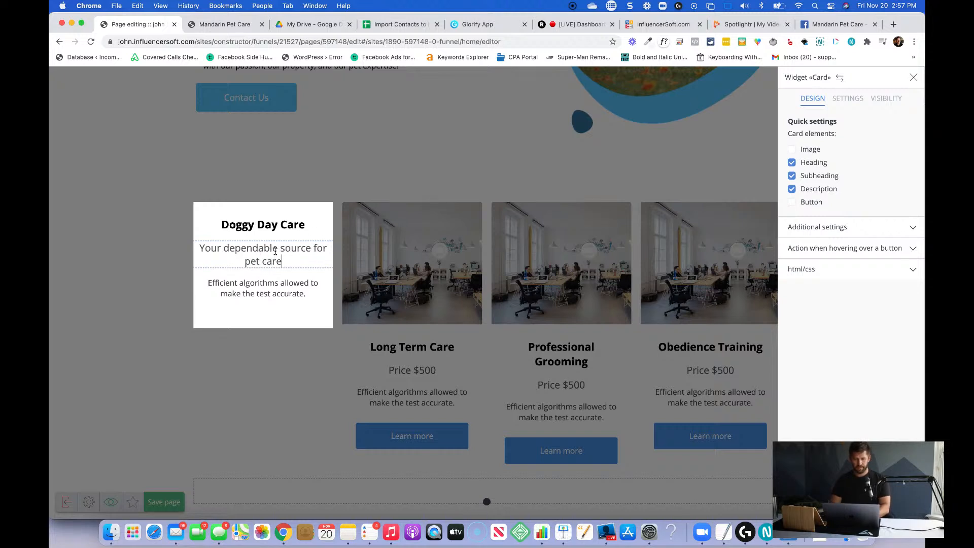
# Set the Doggy Day Care description to "Our convenient hours of operation allow you to maintain your busy schedule AND keep your pet happy at all times!".
pyautogui.click(263, 294)
pyautogui.press('super+a')
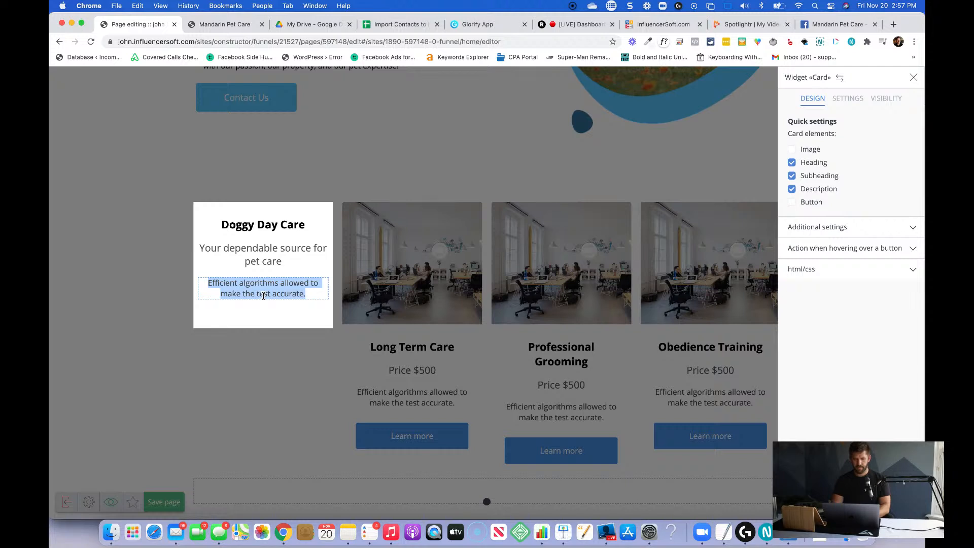
pyautogui.write('Our conven')
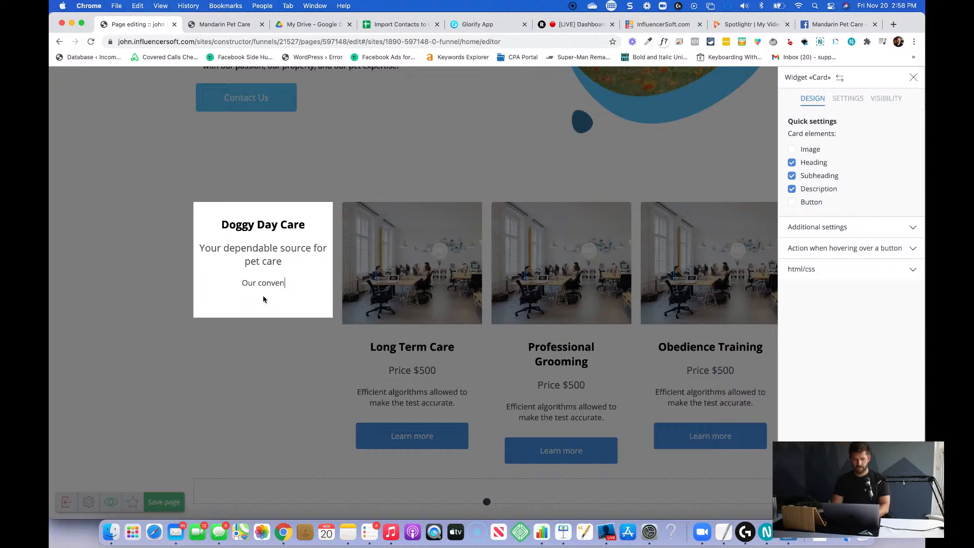
pyautogui.write('ient hours of operation ar')
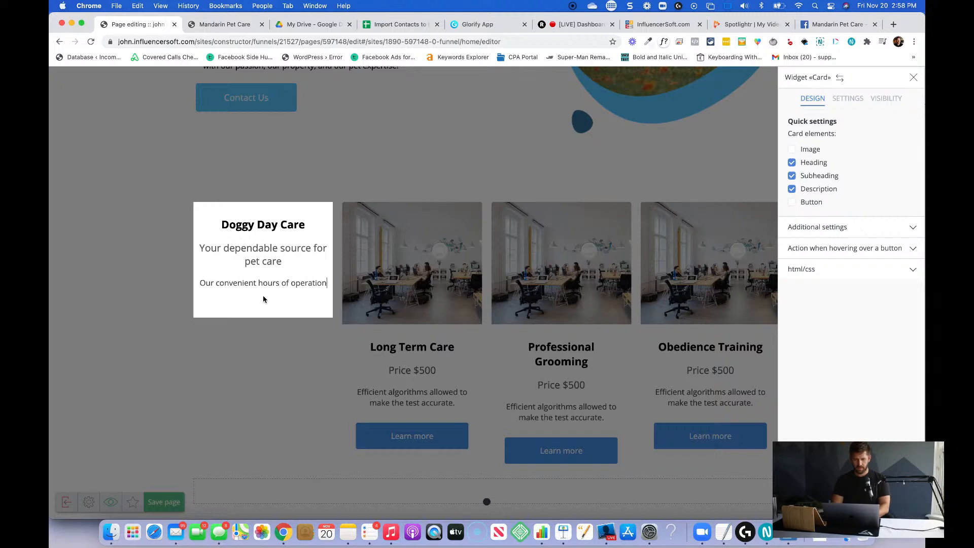
pyautogui.press('BackSpace')
pyautogui.press('BackSpace')
pyautogui.write('allow you to work your')
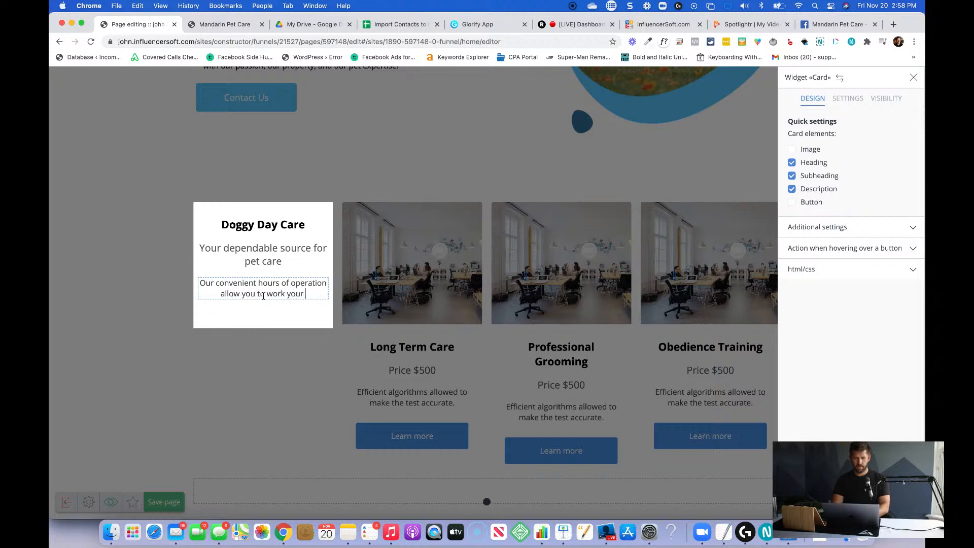
pyautogui.press('BackSpace')
pyautogui.press('BackSpace')
pyautogui.press('BackSpace')
pyautogui.press('BackSpace')
pyautogui.press('BackSpace')
pyautogui.press('BackSpace')
pyautogui.press('BackSpace')
pyautogui.press('BackSpace')
pyautogui.press('BackSpace')
pyautogui.press('BackSpace')
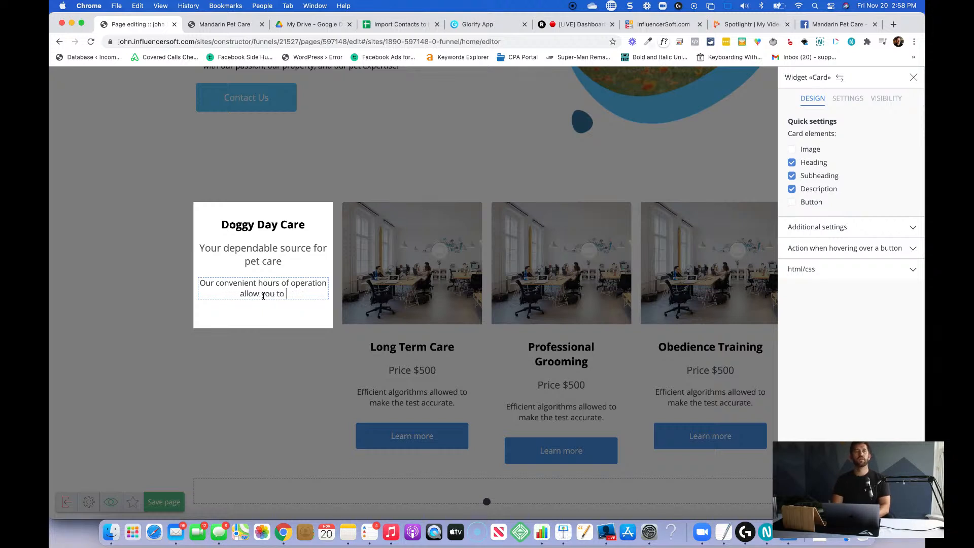
pyautogui.write('mainta')
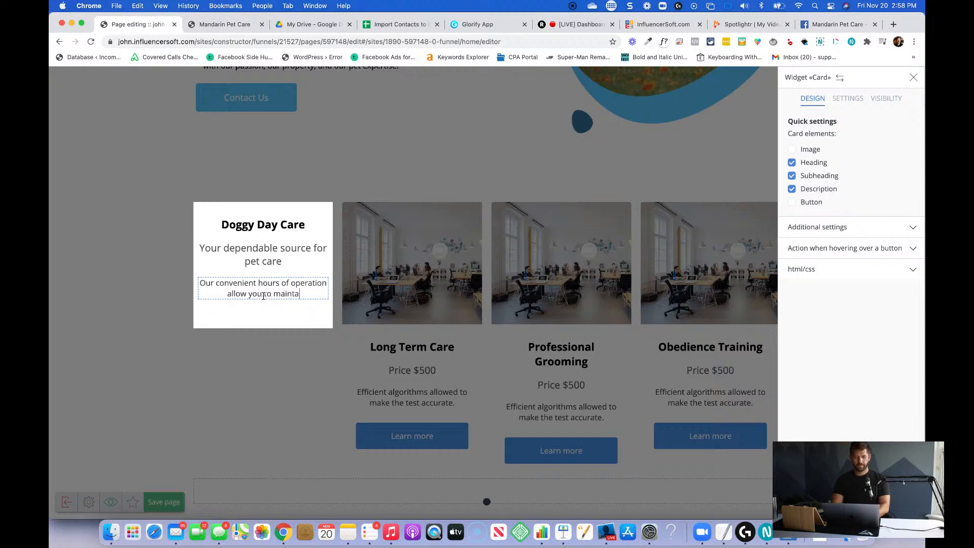
pyautogui.write('in your busy schedule ')
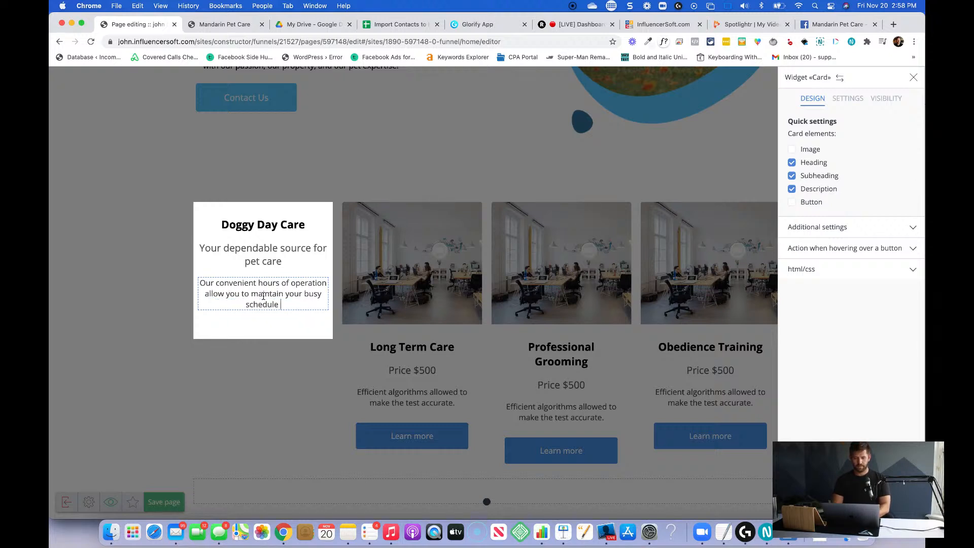
pyautogui.write('AND keep your pet')
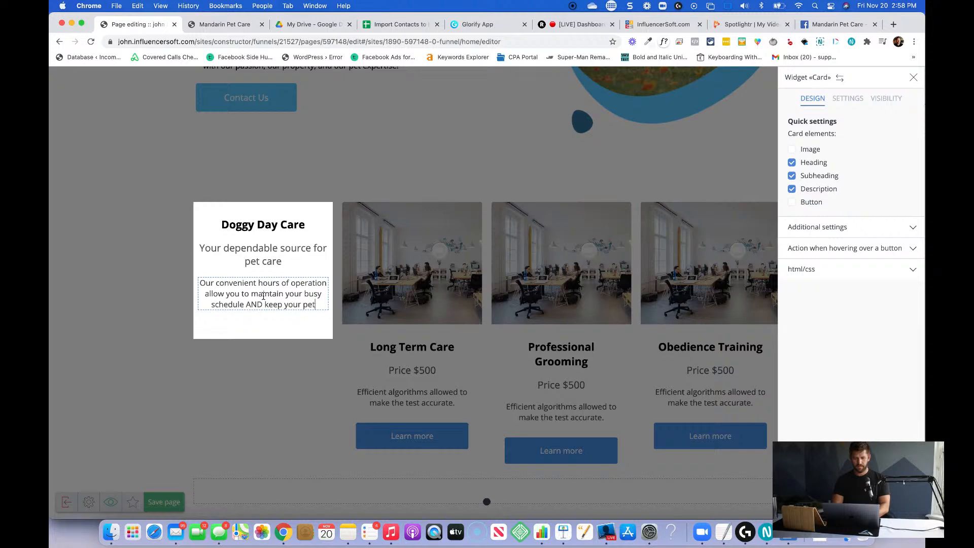
pyautogui.write(' happy at all times!')
pyautogui.click(252, 391)
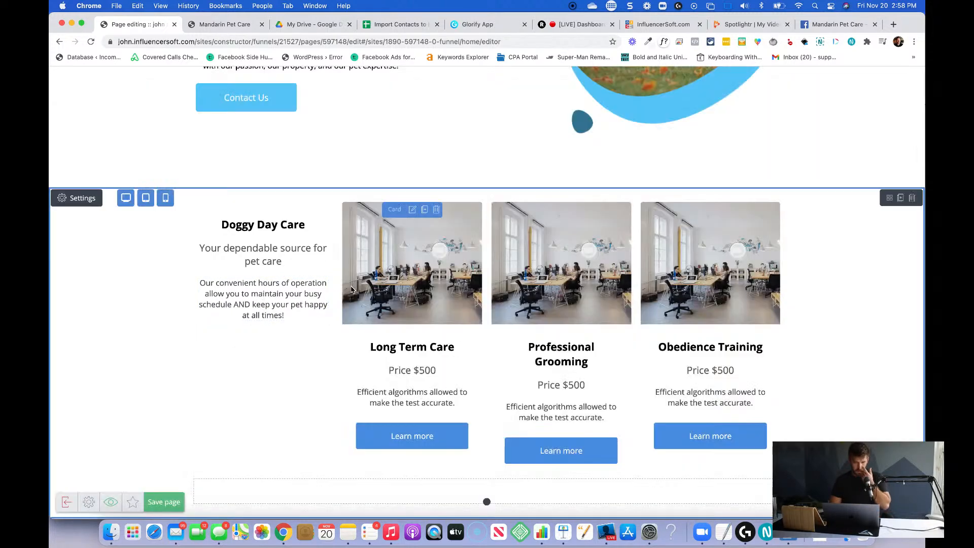
# Set the Doggy Day Care card's fill color to the light blue #5ac6f9 and close its settings.
pyautogui.click(261, 239)
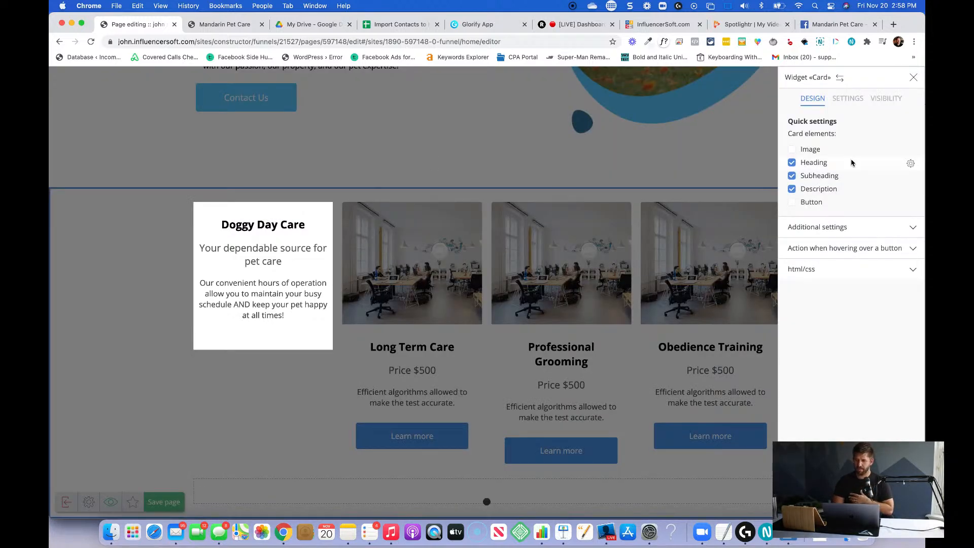
pyautogui.click(846, 99)
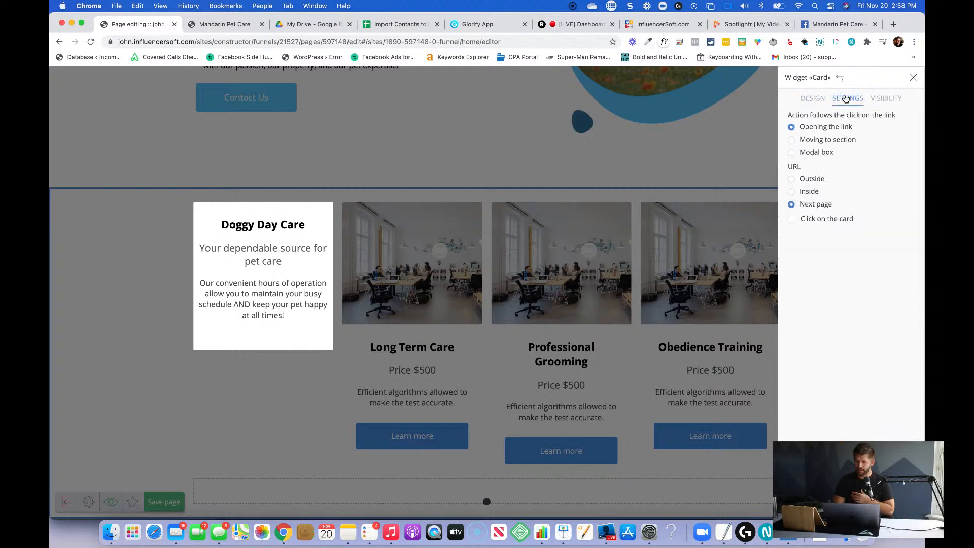
pyautogui.click(813, 99)
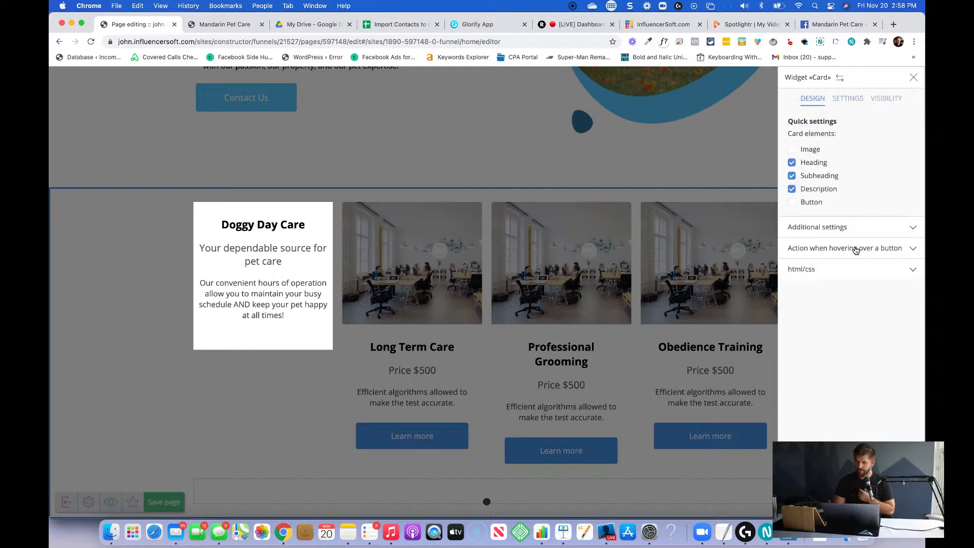
pyautogui.click(840, 226)
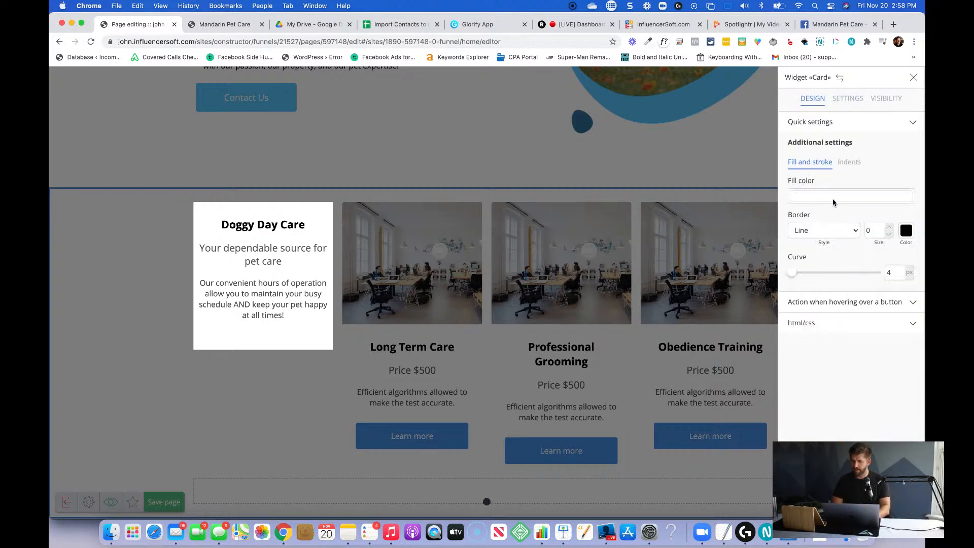
pyautogui.click(844, 125)
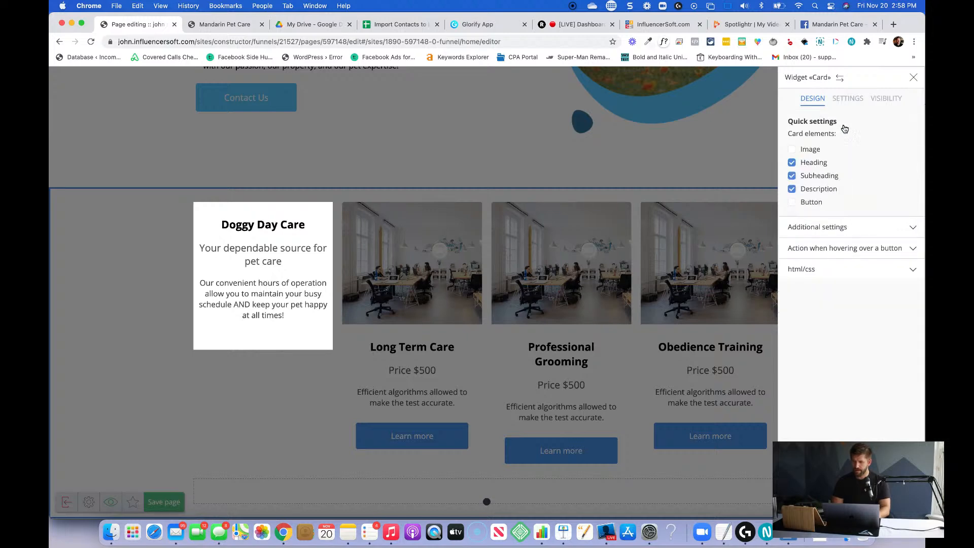
pyautogui.click(827, 231)
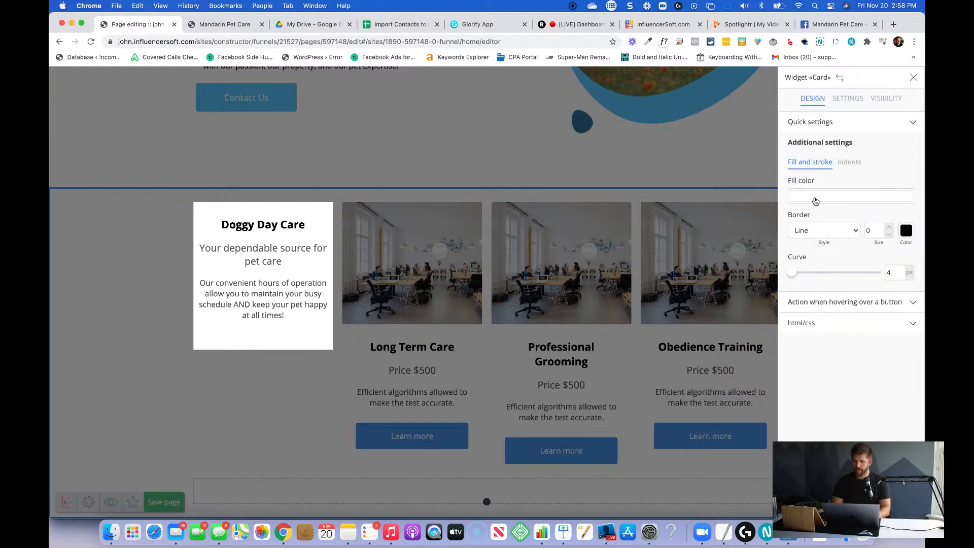
pyautogui.press('super+Tab')
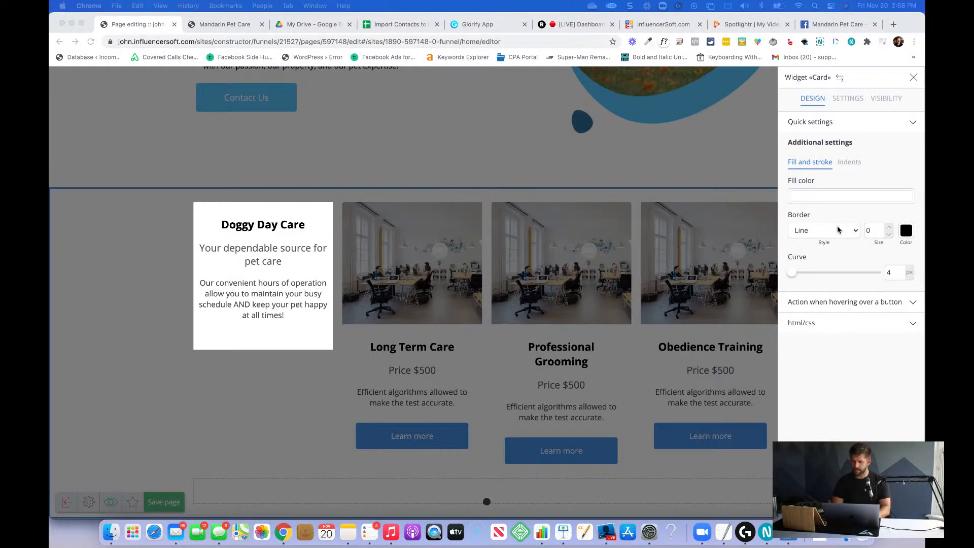
pyautogui.click(835, 199)
pyautogui.doubleClick(698, 85)
pyautogui.write('5ac6f9')
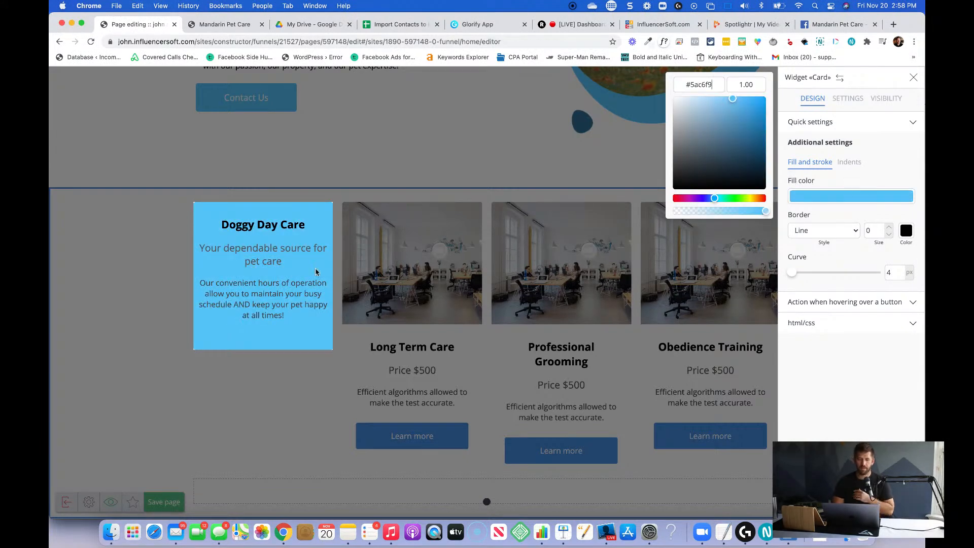
pyautogui.click(272, 423)
pyautogui.click(283, 396)
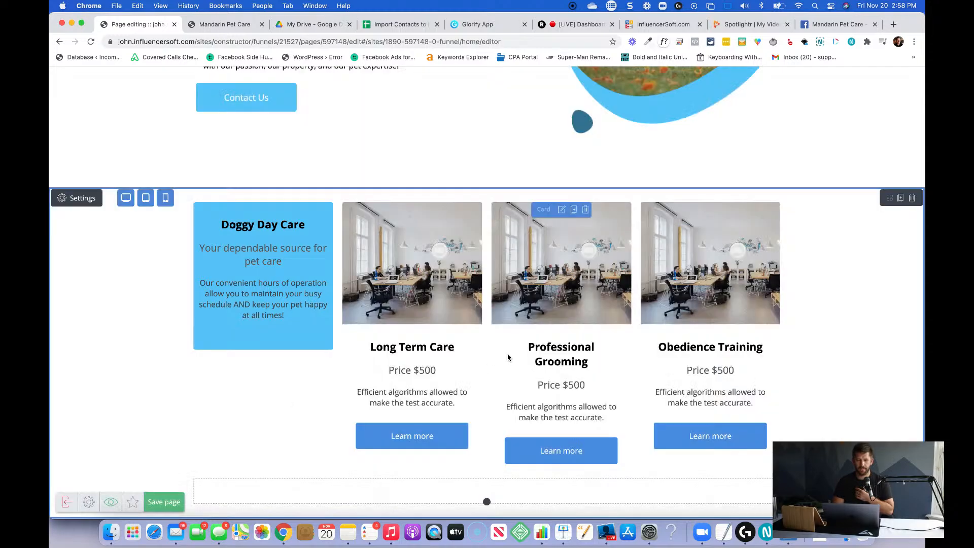
pyautogui.scroll(3, 284, 398)
pyautogui.scroll(4, 507, 357)
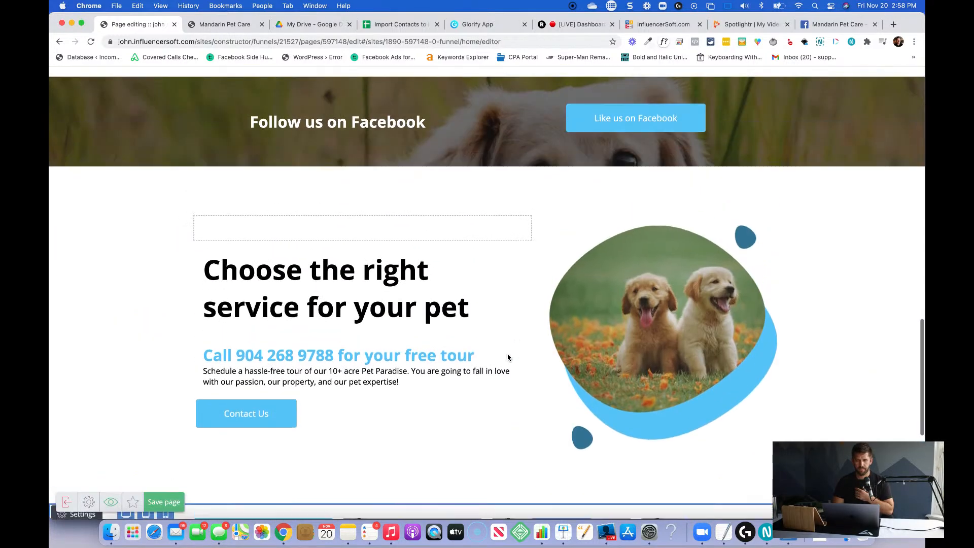
pyautogui.scroll(-5, 508, 358)
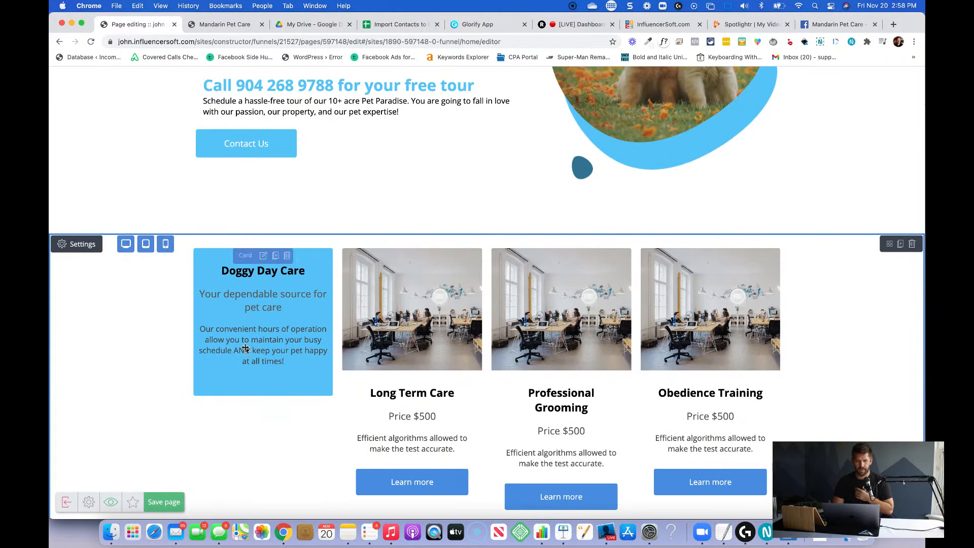
# Set the Doggy Day Care card's heading text color to white #ffffff.
pyautogui.click(263, 378)
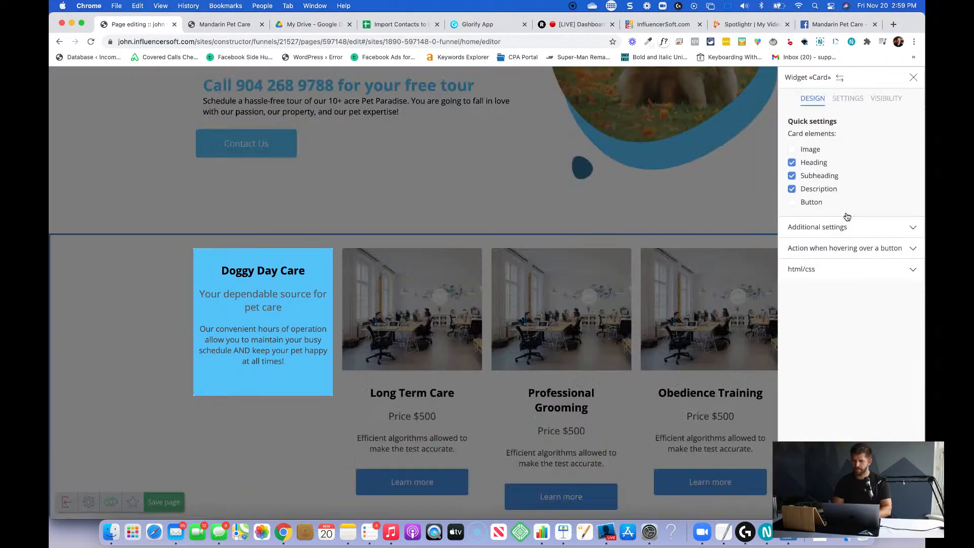
pyautogui.click(910, 161)
pyautogui.click(827, 127)
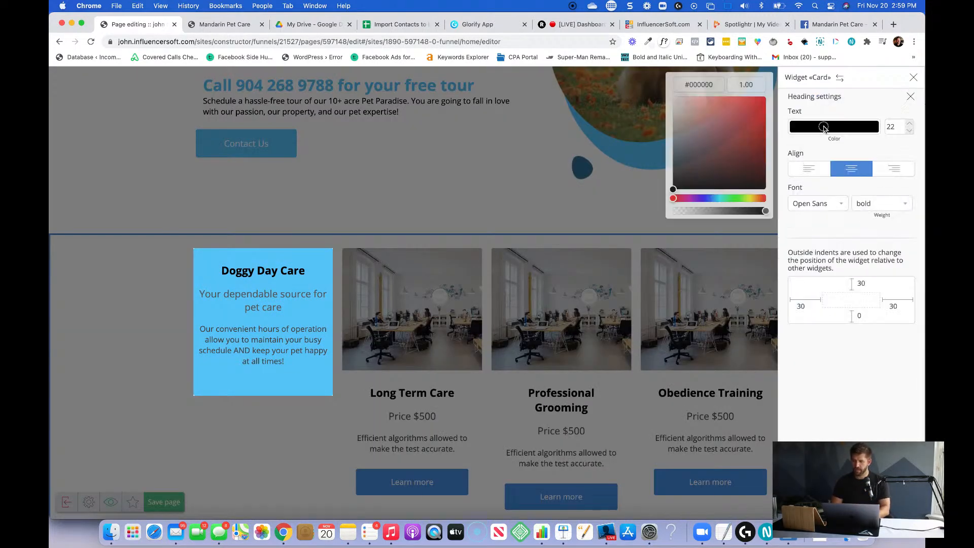
pyautogui.doubleClick(703, 87)
pyautogui.write('ffffff')
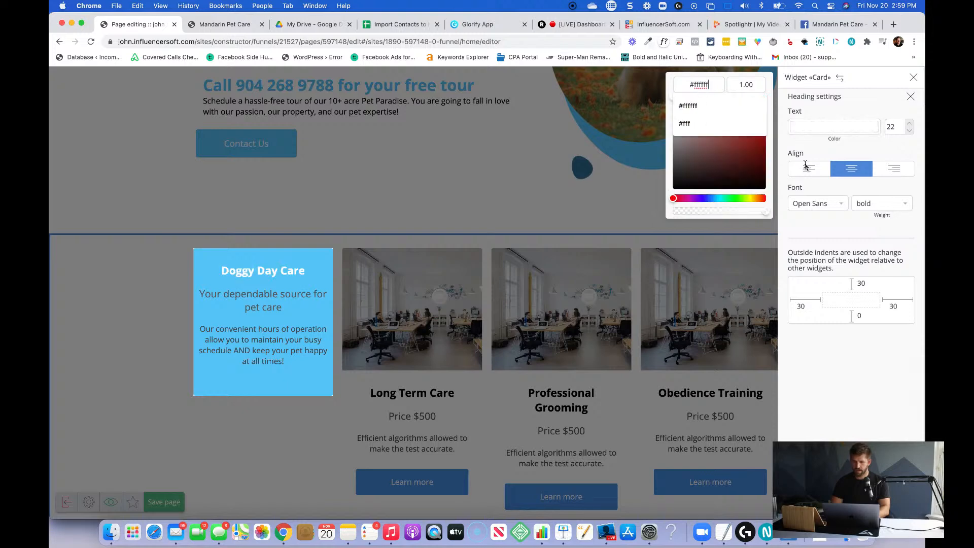
pyautogui.click(918, 101)
pyautogui.click(911, 96)
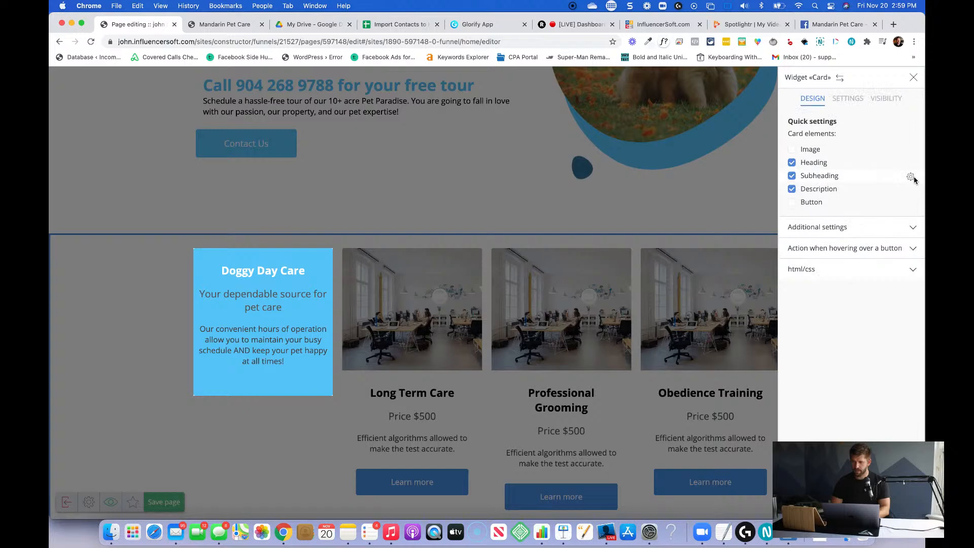
# Set the Doggy Day Care card's subheading text color to white #ffffff.
pyautogui.click(911, 176)
pyautogui.click(814, 130)
pyautogui.doubleClick(706, 85)
pyautogui.write('fff')
pyautogui.doubleClick(706, 85)
pyautogui.write('ffffff')
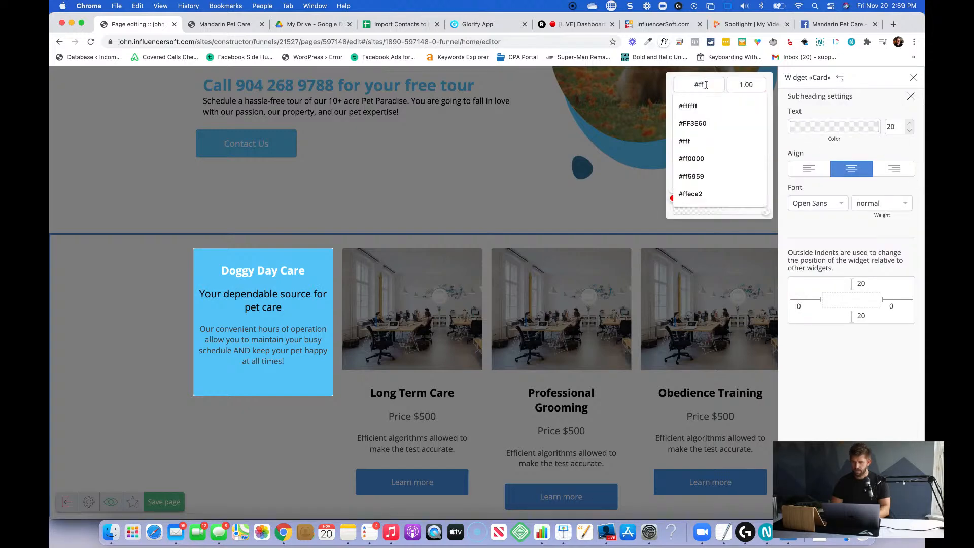
pyautogui.click(911, 96)
# Set the Doggy Day Care card's description text color to white #ffffff.
pyautogui.click(910, 189)
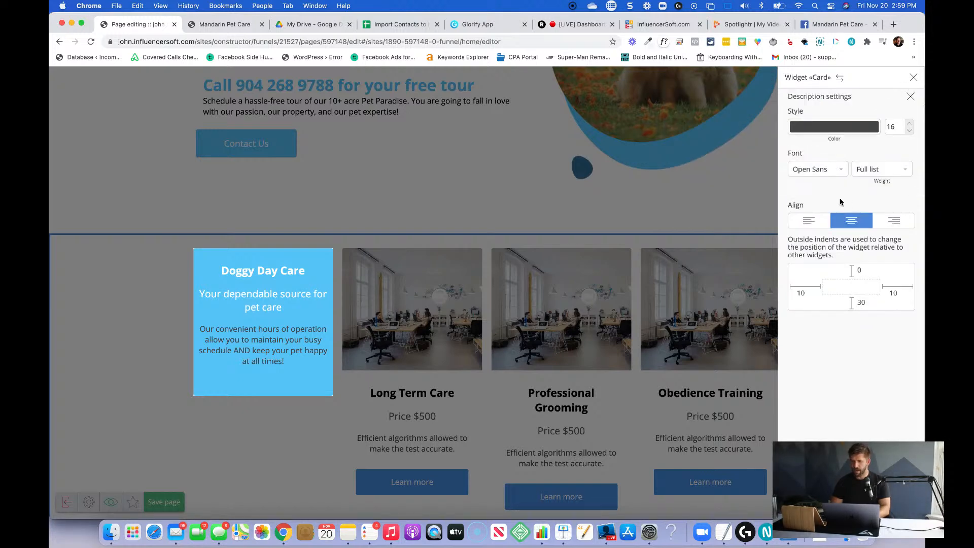
pyautogui.click(810, 131)
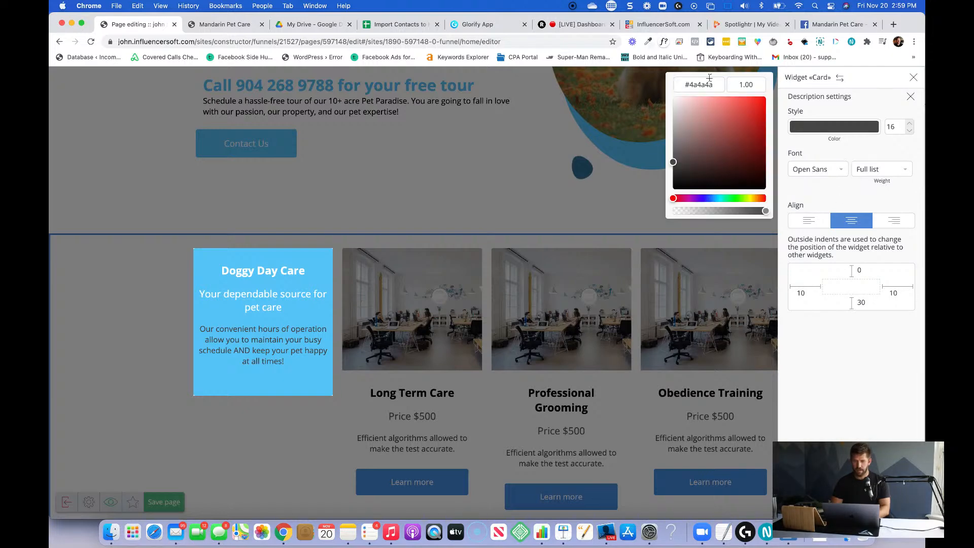
pyautogui.write('ff')
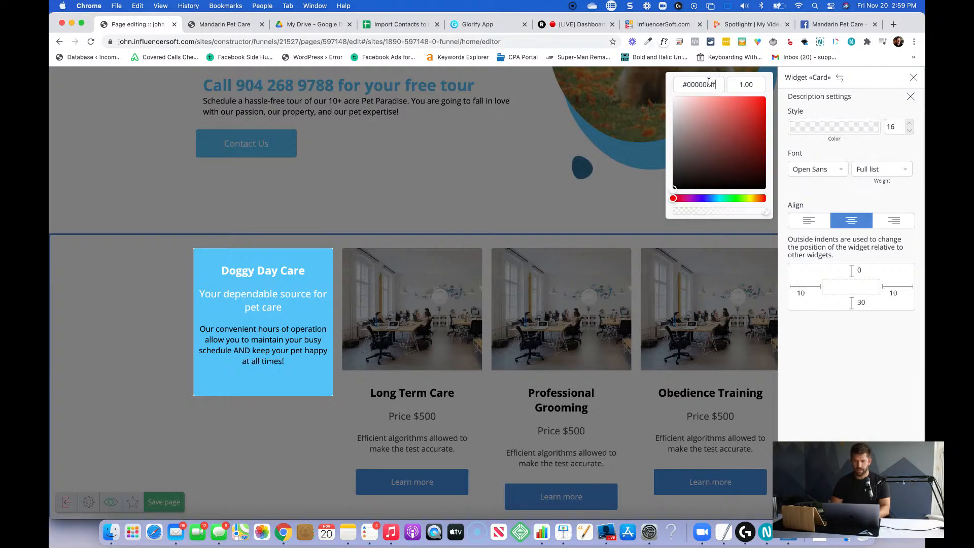
pyautogui.doubleClick(708, 83)
pyautogui.write('ffffff')
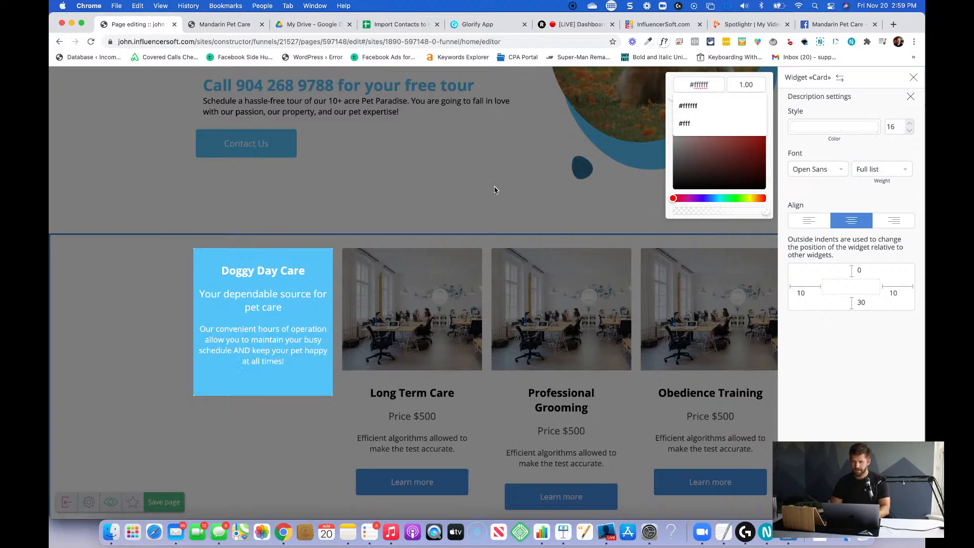
pyautogui.click(859, 204)
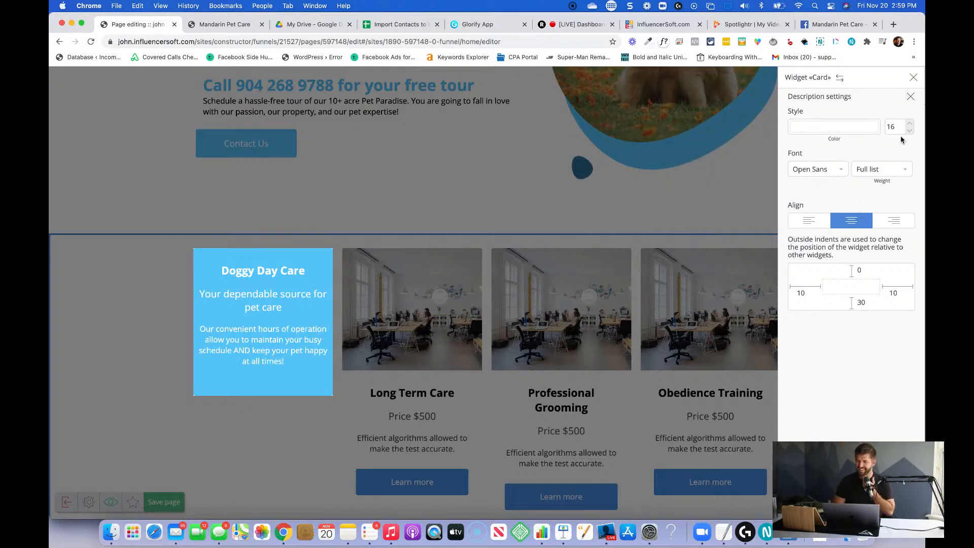
pyautogui.click(911, 96)
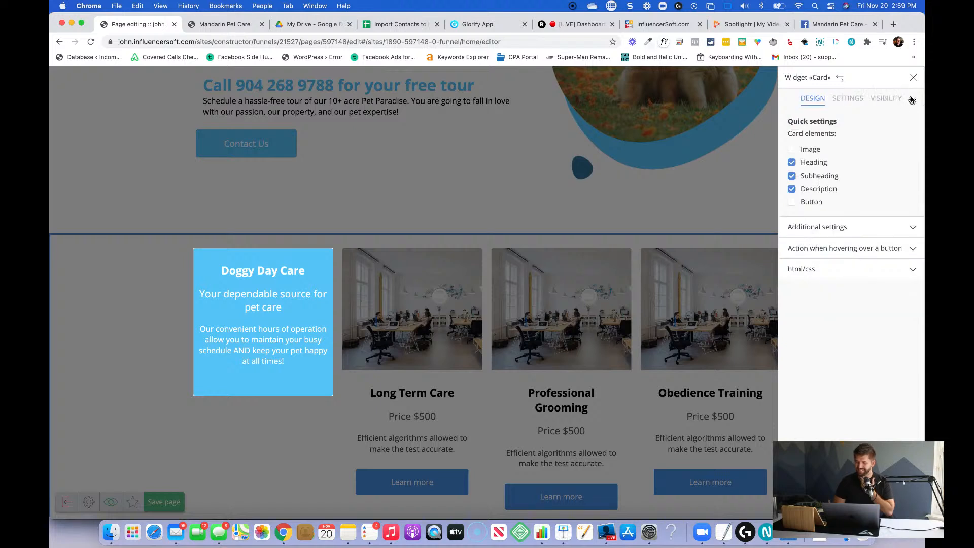
# Set the Doggy Day Care card's corner curve to 7 px and close its settings.
pyautogui.click(850, 229)
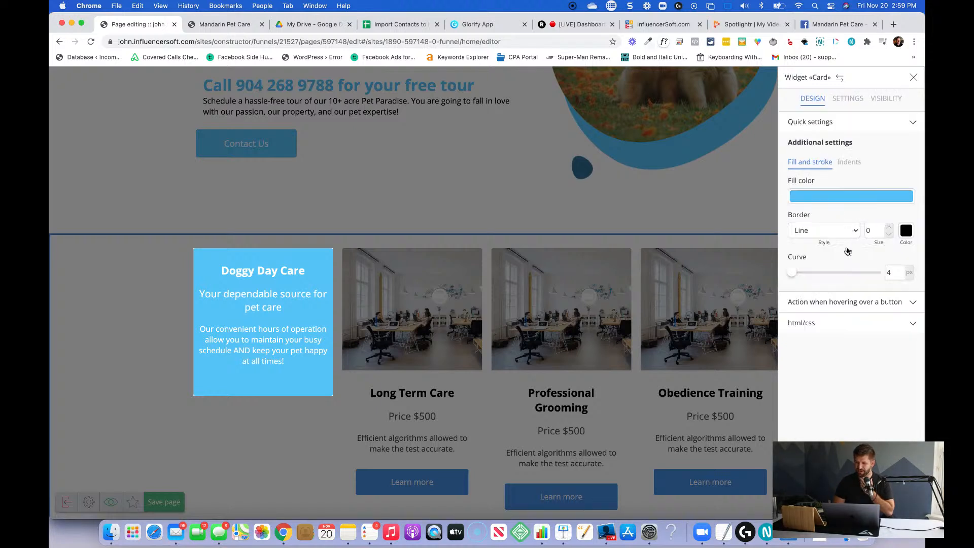
pyautogui.click(846, 100)
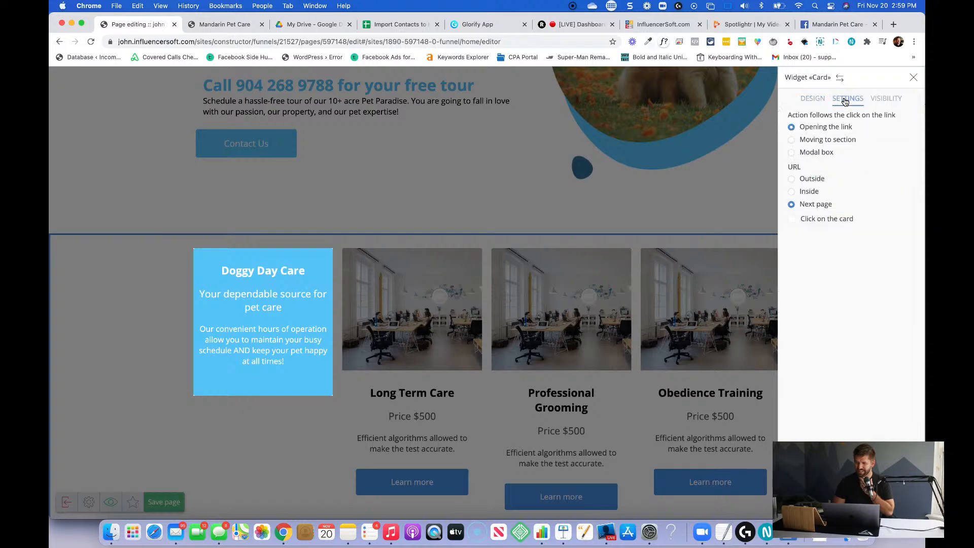
pyautogui.click(810, 100)
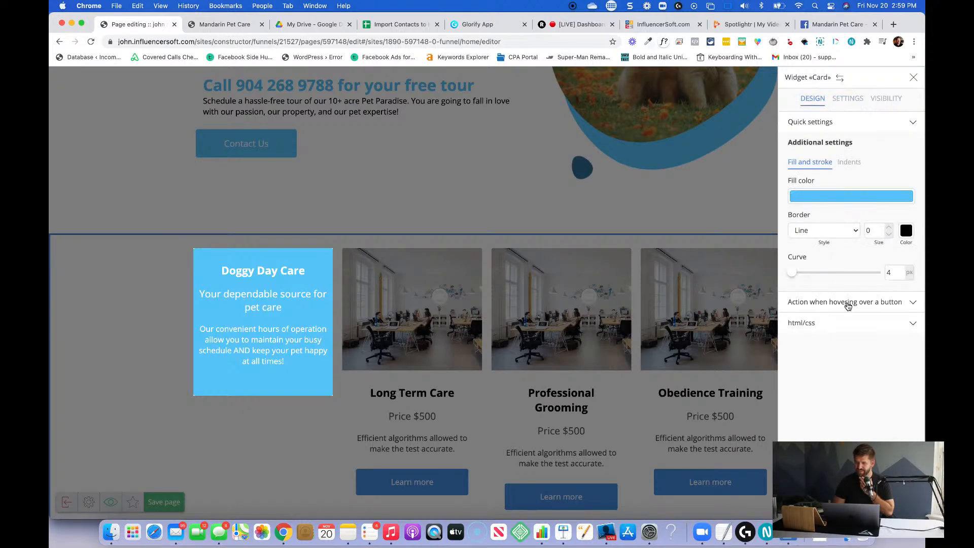
pyautogui.moveTo(795, 273); pyautogui.dragTo(798, 274)
pyautogui.click(839, 305)
pyautogui.click(837, 233)
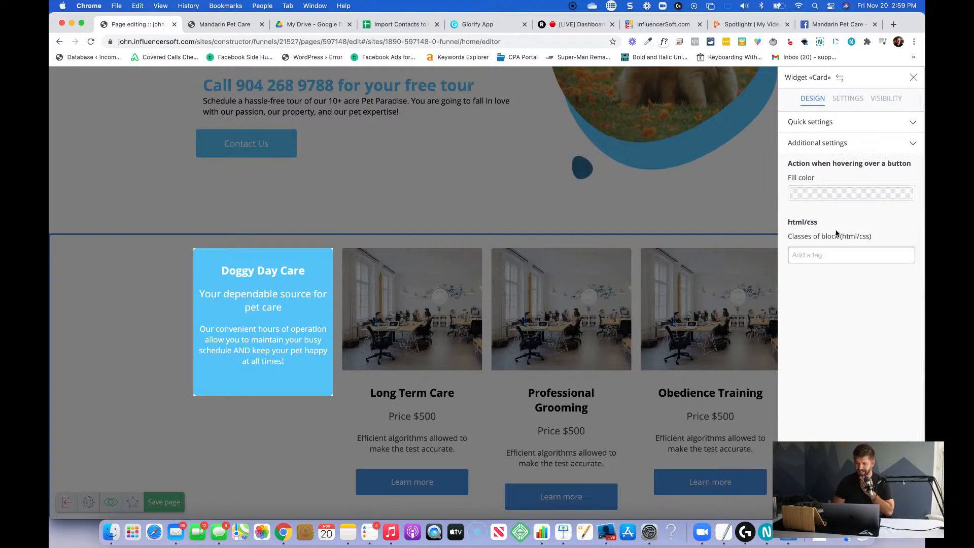
pyautogui.click(833, 122)
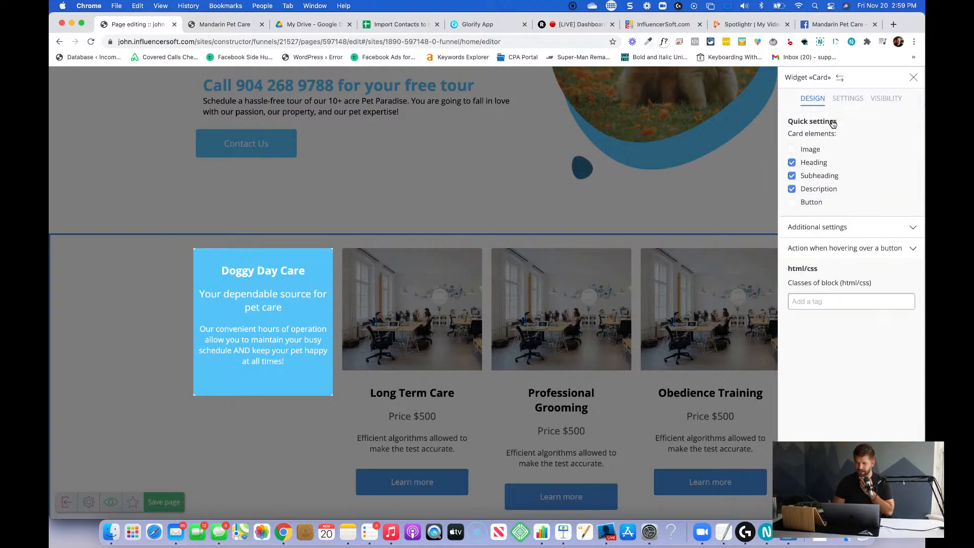
pyautogui.click(732, 198)
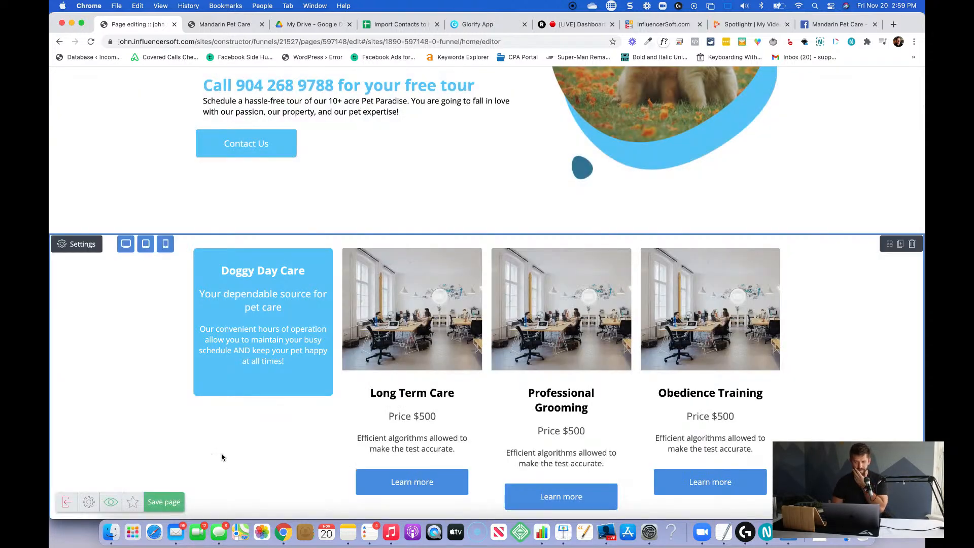
# Set the Doggy Day Care card's inside indents to 20 on all four sides and close its settings.
pyautogui.scroll(5, 221, 452)
pyautogui.scroll(-5, 243, 442)
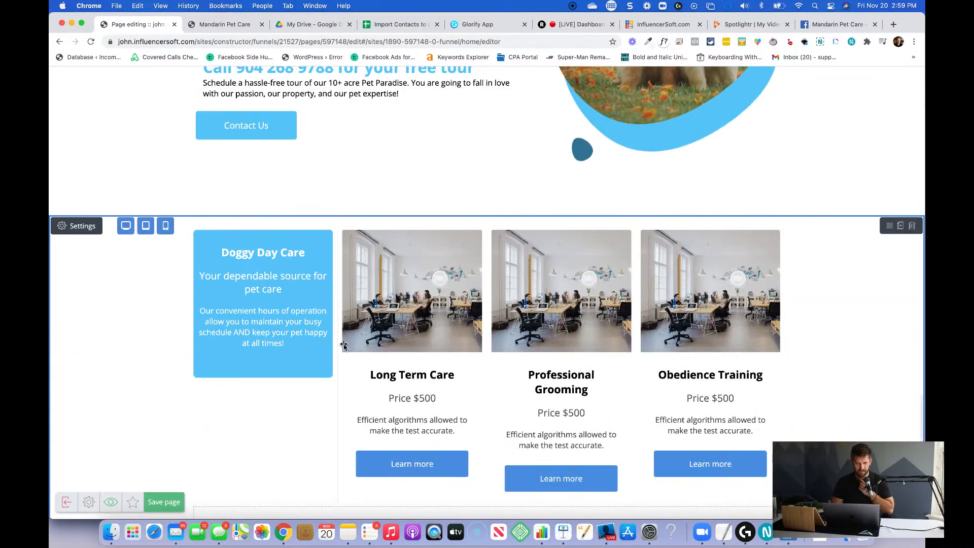
pyautogui.moveTo(264, 239)
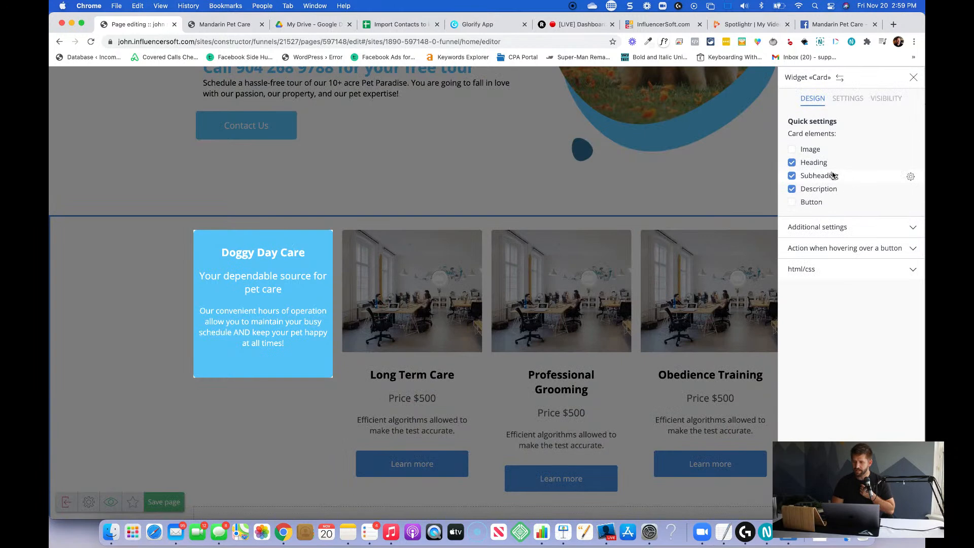
pyautogui.click(829, 228)
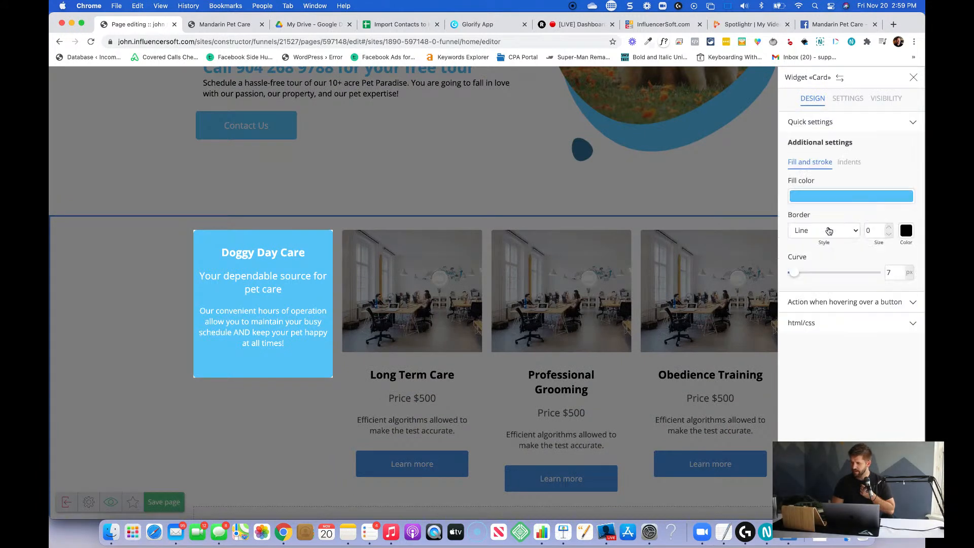
pyautogui.click(843, 162)
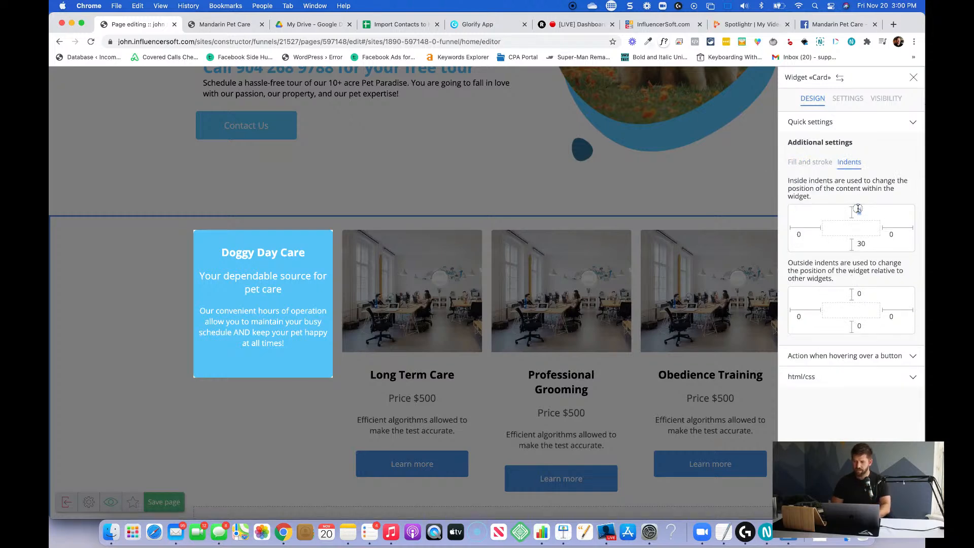
pyautogui.write('30')
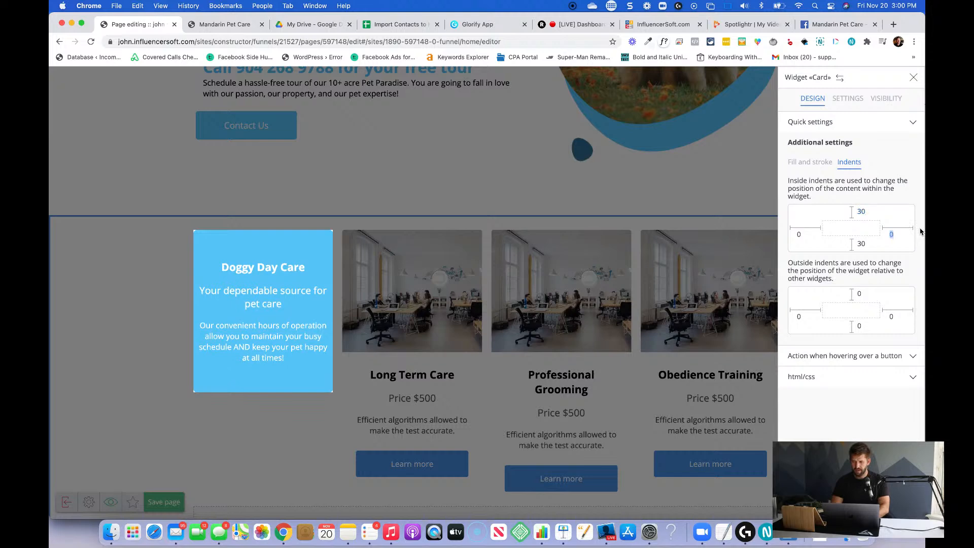
pyautogui.hotkey('shift', 'Tab')
pyautogui.write('20')
pyautogui.press('Tab')
pyautogui.write('20')
pyautogui.press('Tab')
pyautogui.write('20')
pyautogui.press('Tab')
pyautogui.write('20')
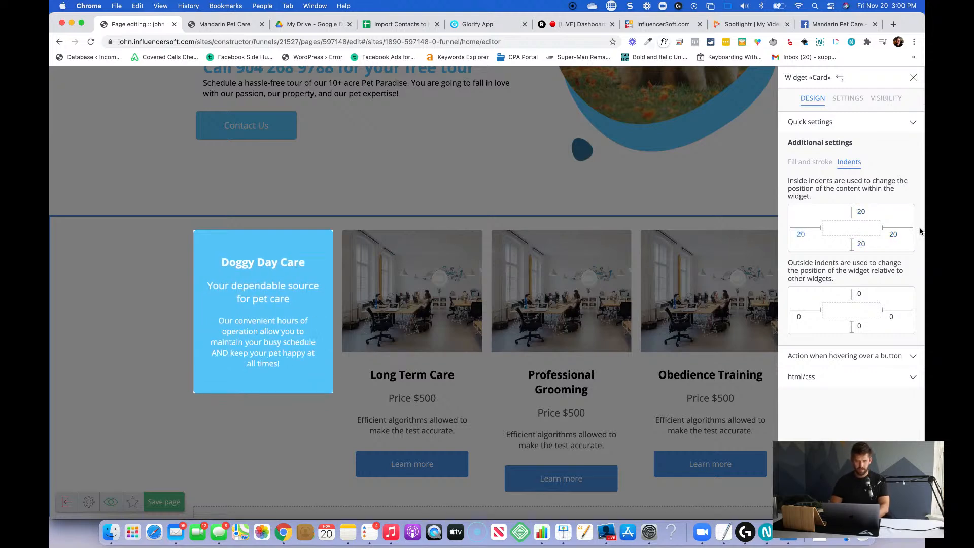
pyautogui.click(283, 446)
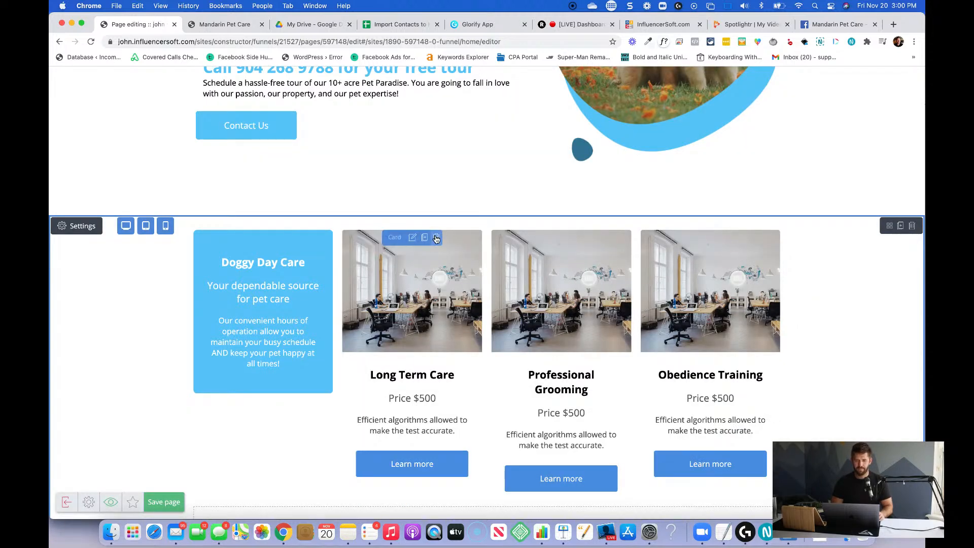
# Delete the Long Term Care, Professional Grooming and Obedience Training cards, then save the page.
pyautogui.click(439, 238)
pyautogui.click(459, 201)
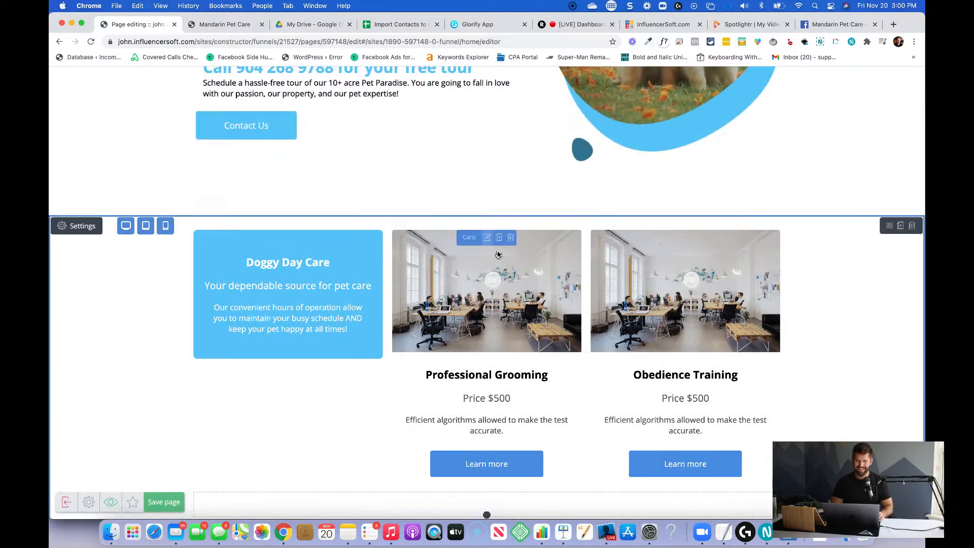
pyautogui.click(511, 238)
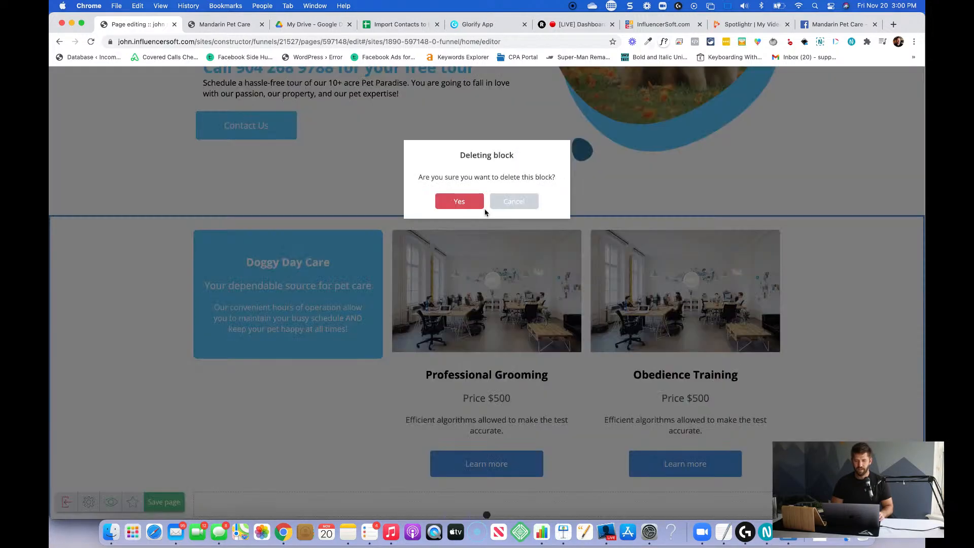
pyautogui.click(459, 202)
pyautogui.click(660, 239)
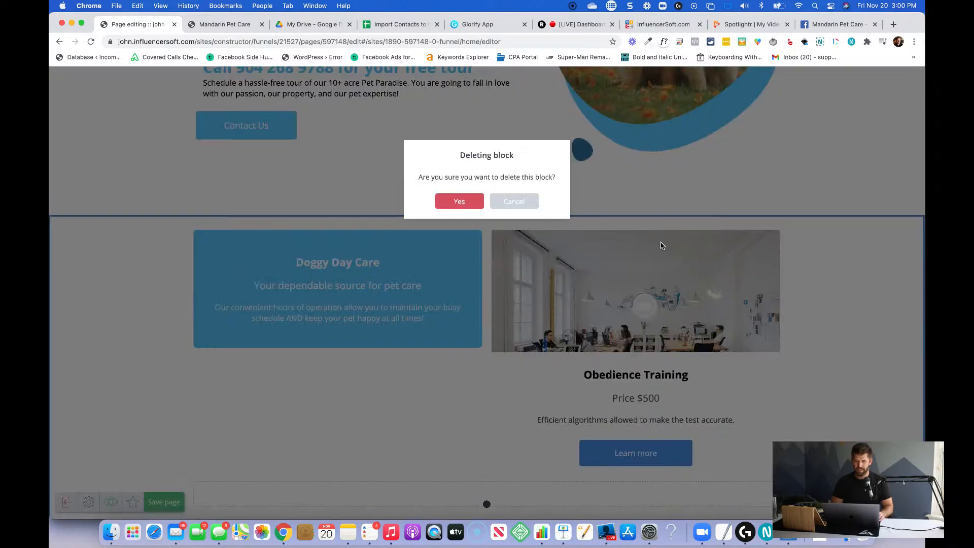
pyautogui.click(459, 201)
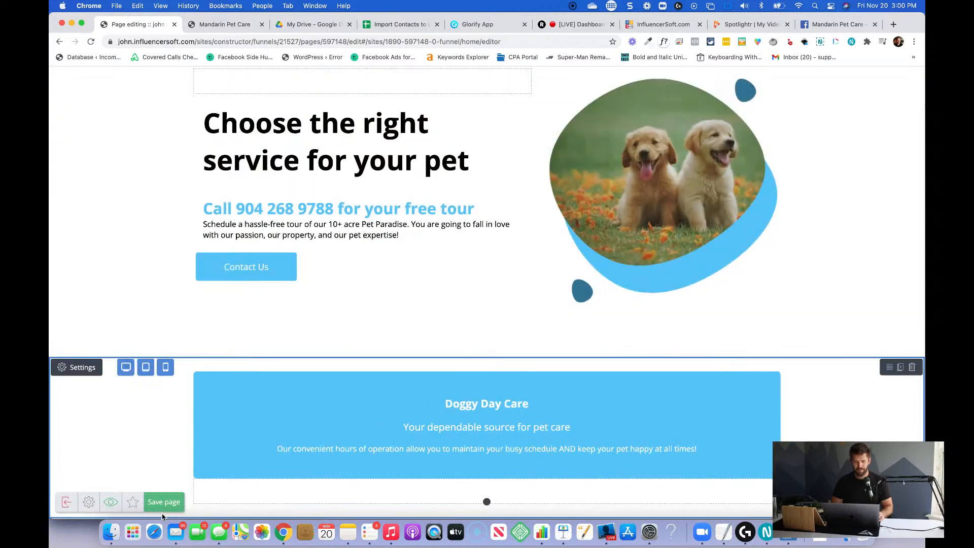
pyautogui.click(162, 502)
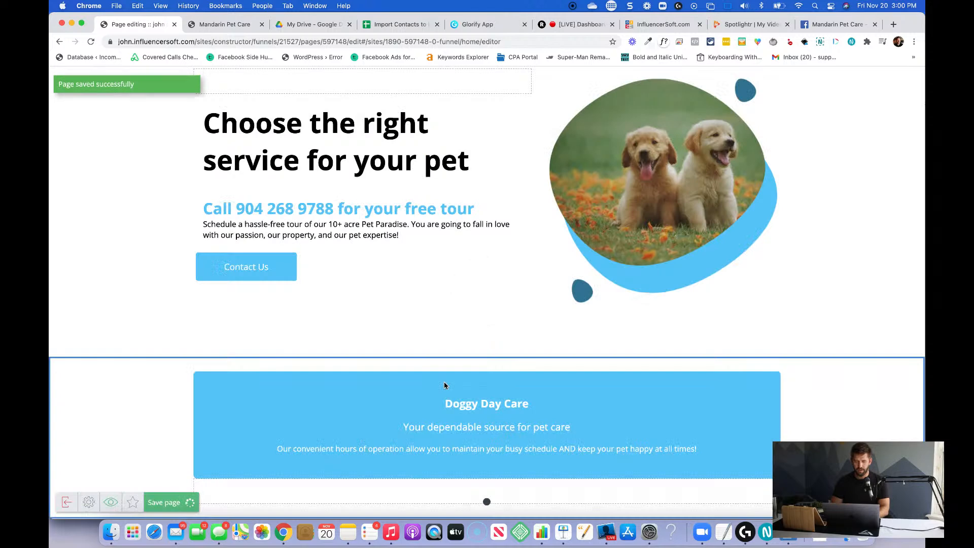
# Duplicate the styled Doggy Day Care card three times to make a row of four cards.
pyautogui.click(499, 379)
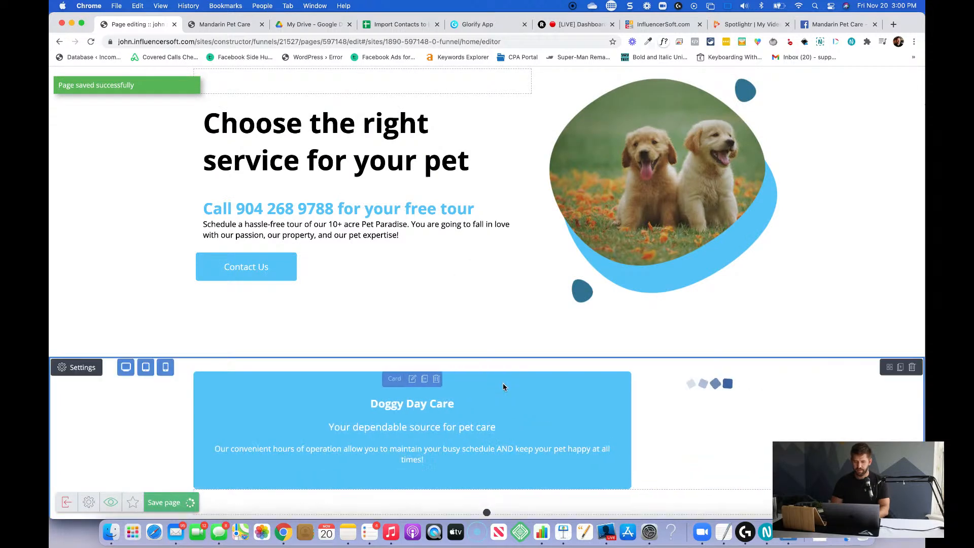
pyautogui.click(723, 379)
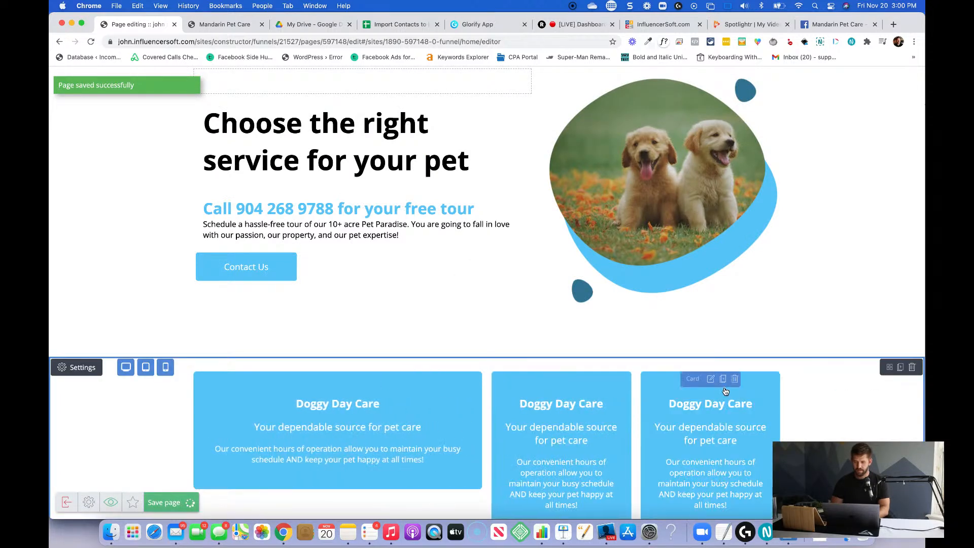
pyautogui.click(723, 379)
pyautogui.scroll(-2, 558, 375)
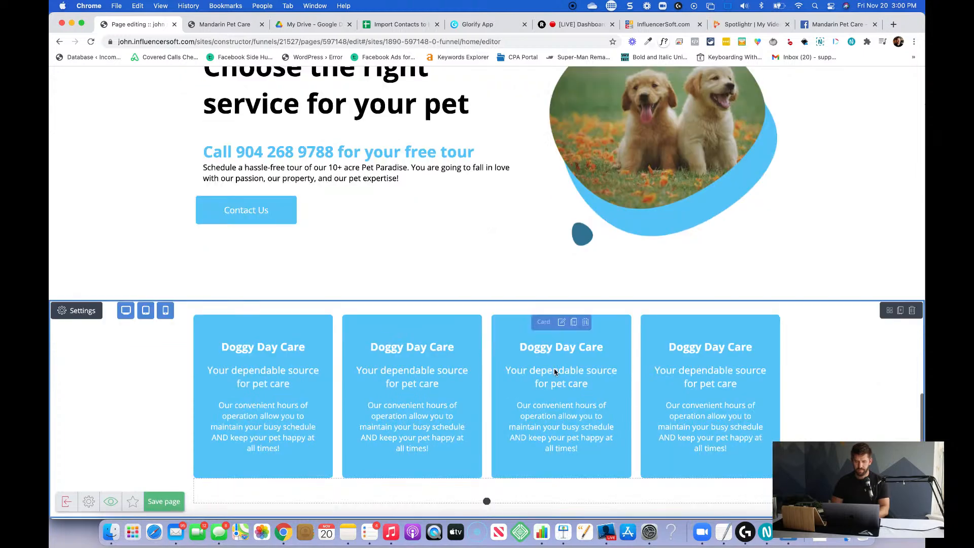
# Change the second card's heading to "Long Term Care" and its subheading to "Leave your home knowing we've got your back".
pyautogui.click(401, 354)
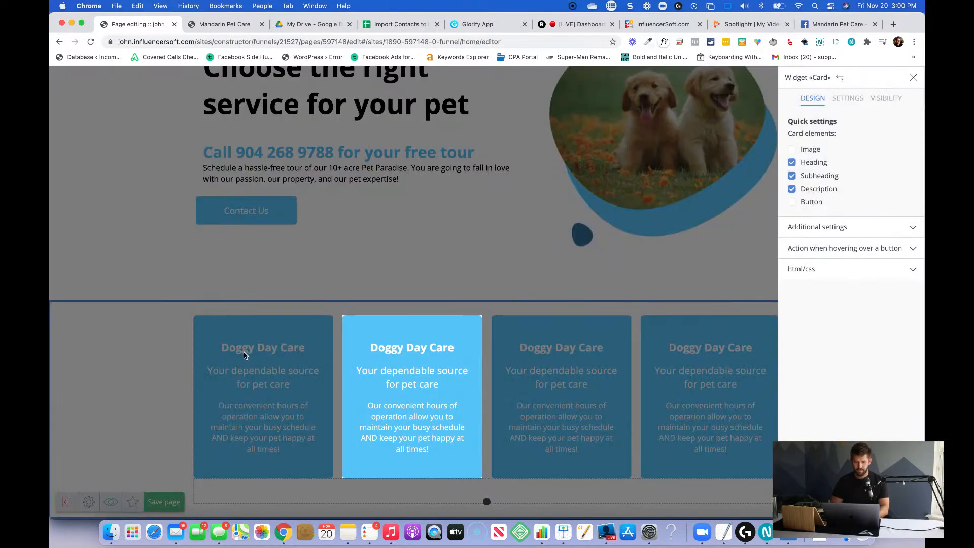
pyautogui.write('Long Term Care')
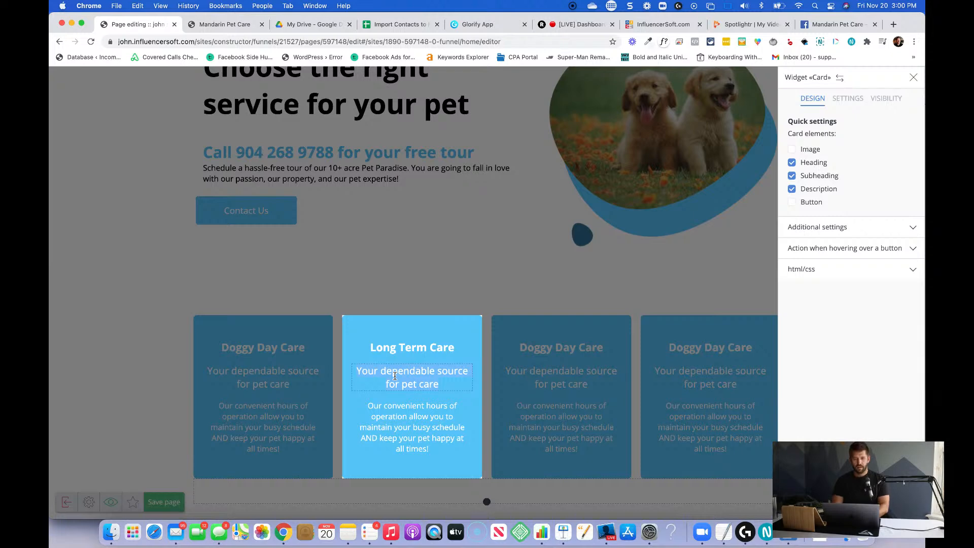
pyautogui.write('Leave your ')
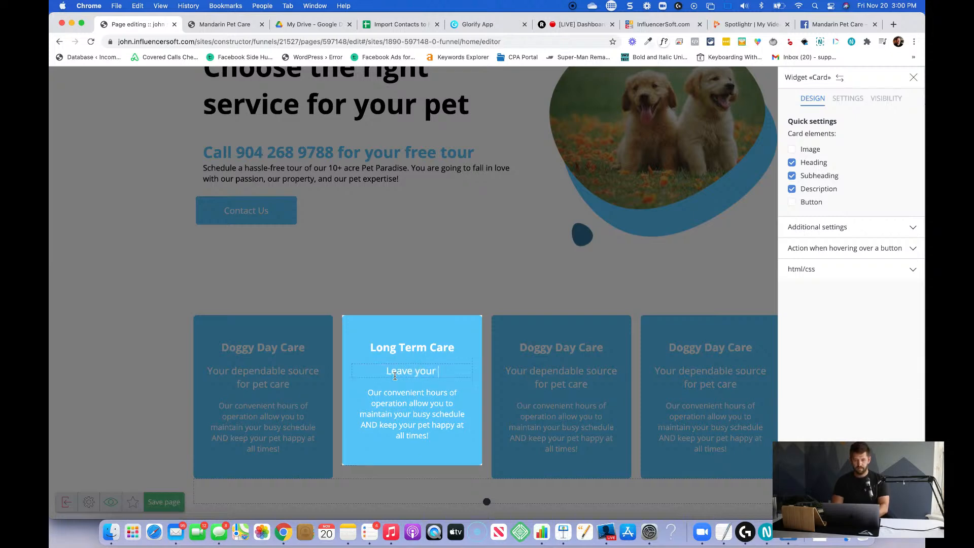
pyautogui.write("home knowing we've")
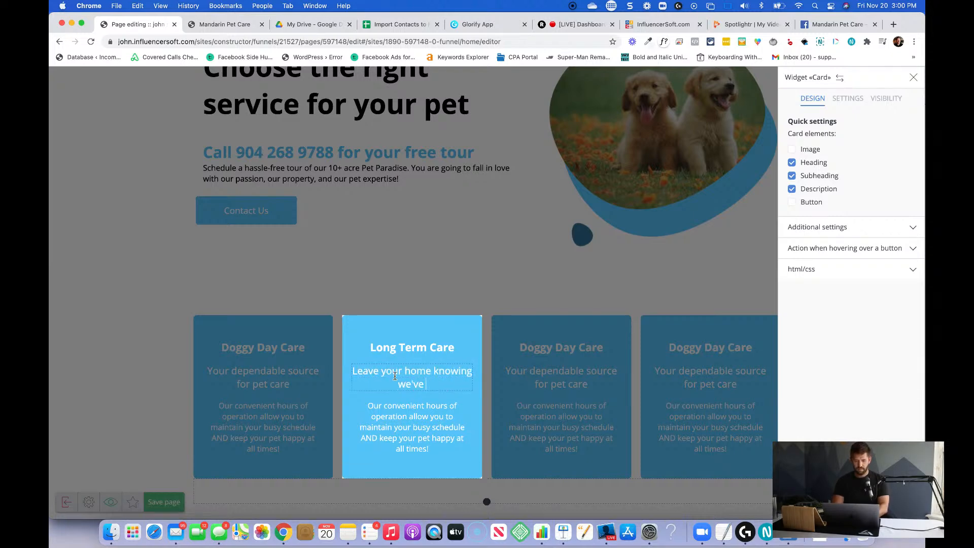
pyautogui.write(' got your back')
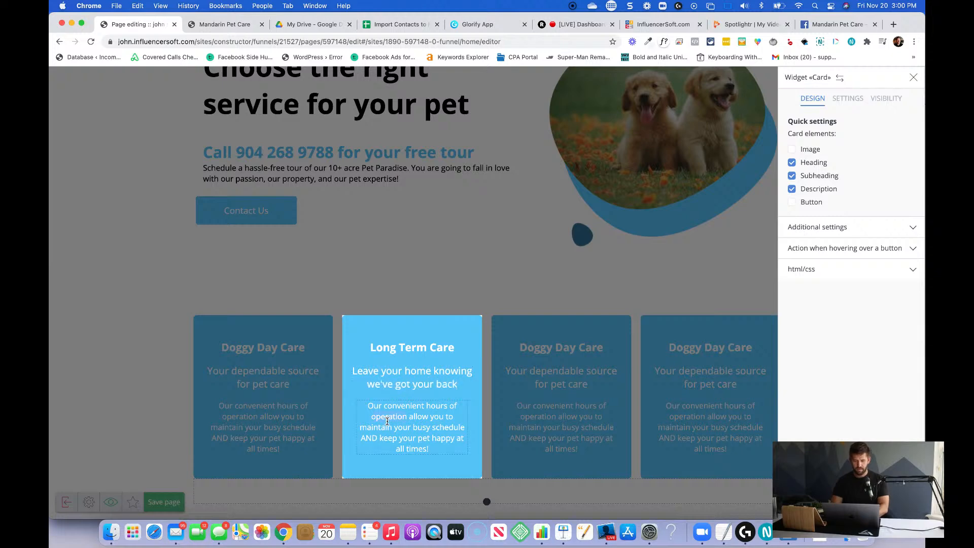
pyautogui.write('Going on a trip?')
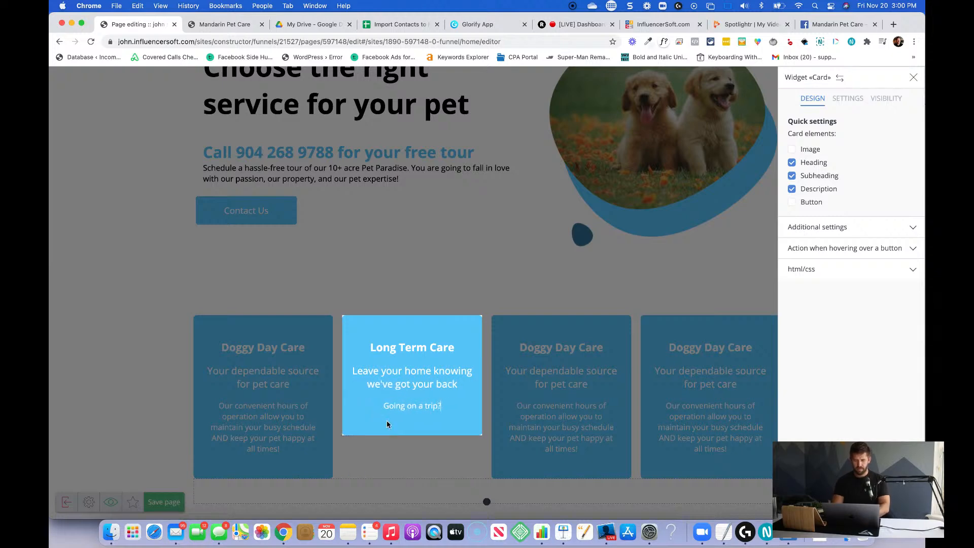
pyautogui.write(" Leaving the country? We'll keep you")
# Replace the Long Term Care description with "Going on a trip? Leaving the country? We'll keep your family member safe and keep you informed!" and close its settings.
pyautogui.press('BackSpace')
pyautogui.write('ur')
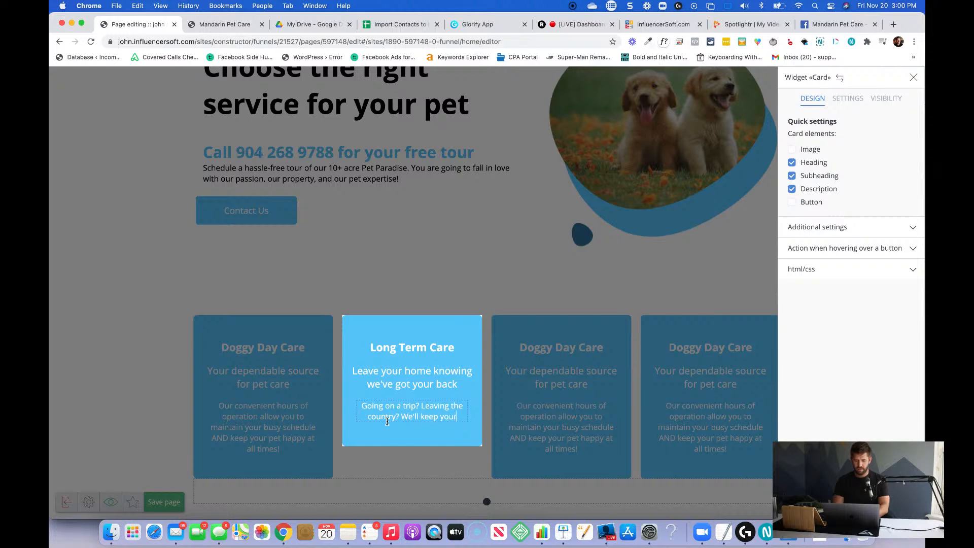
pyautogui.write(' family member s')
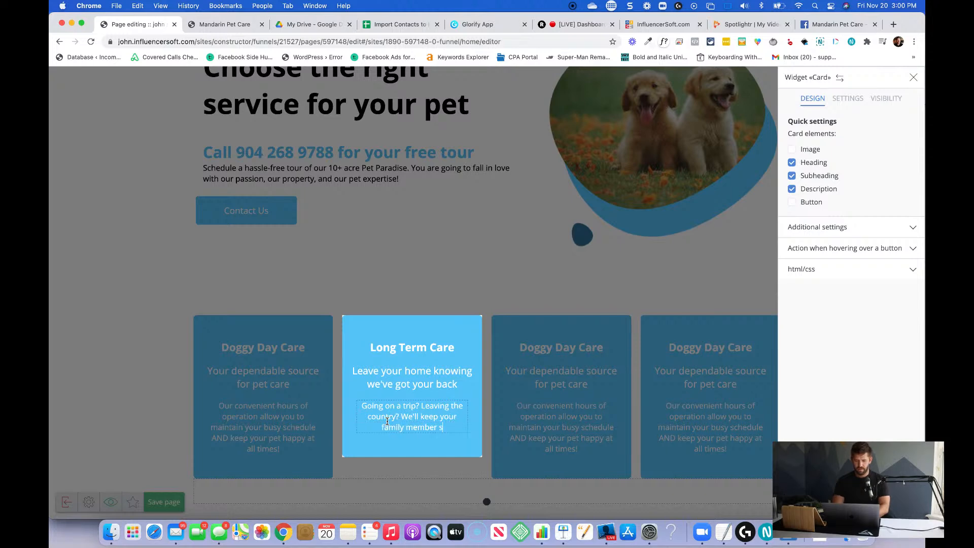
pyautogui.write('afe and keep you inf')
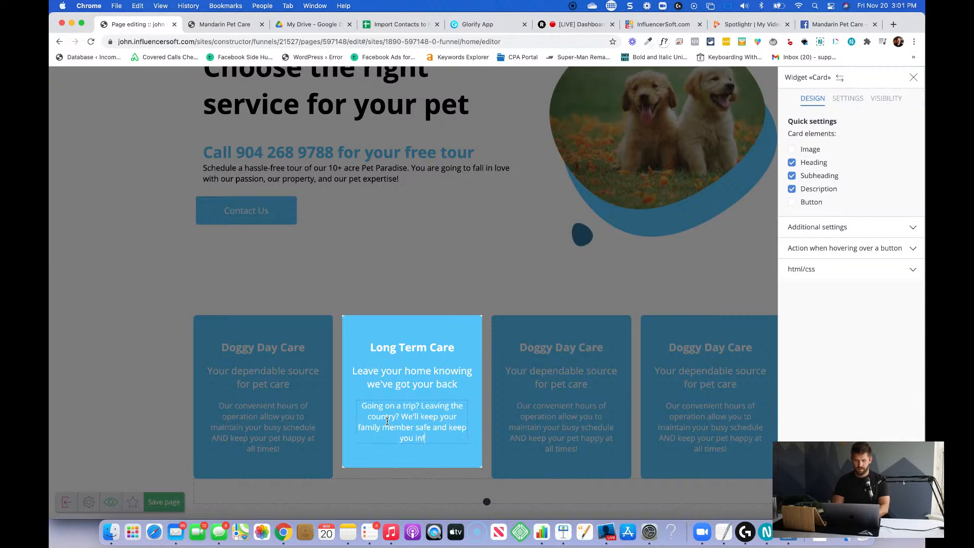
pyautogui.write('ormed!')
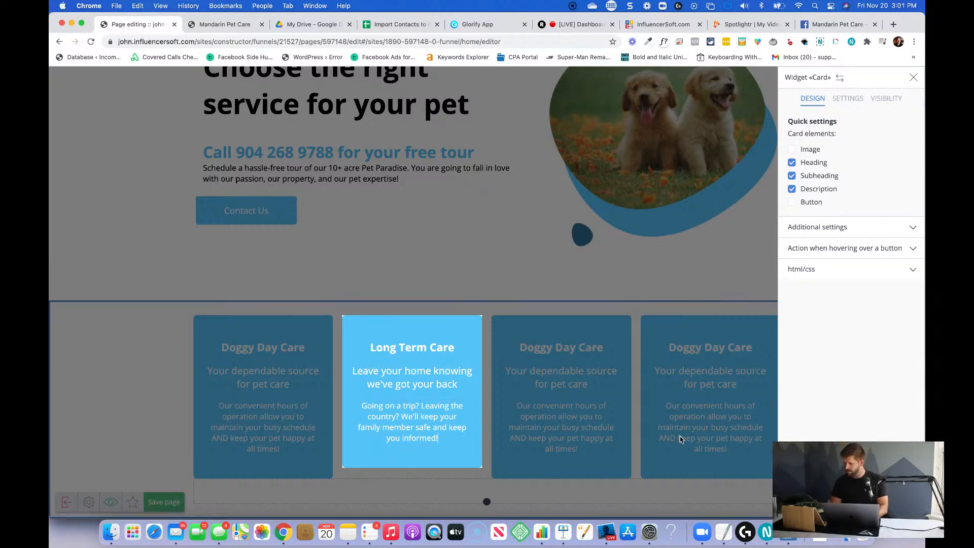
pyautogui.click(614, 425)
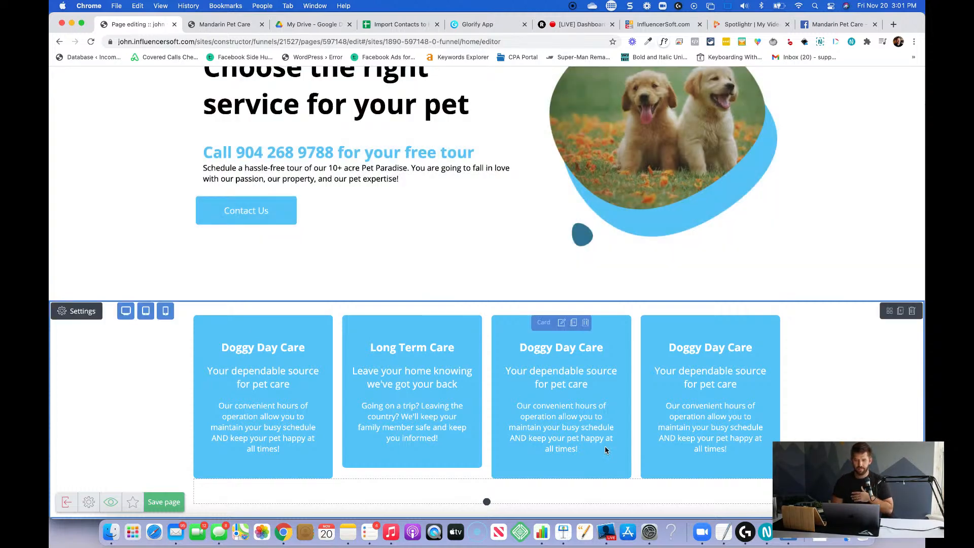
# Set the bottom inside indent of the "Choose the right service for your pet" section to 60 and close its settings.
pyautogui.scroll(3, 492, 253)
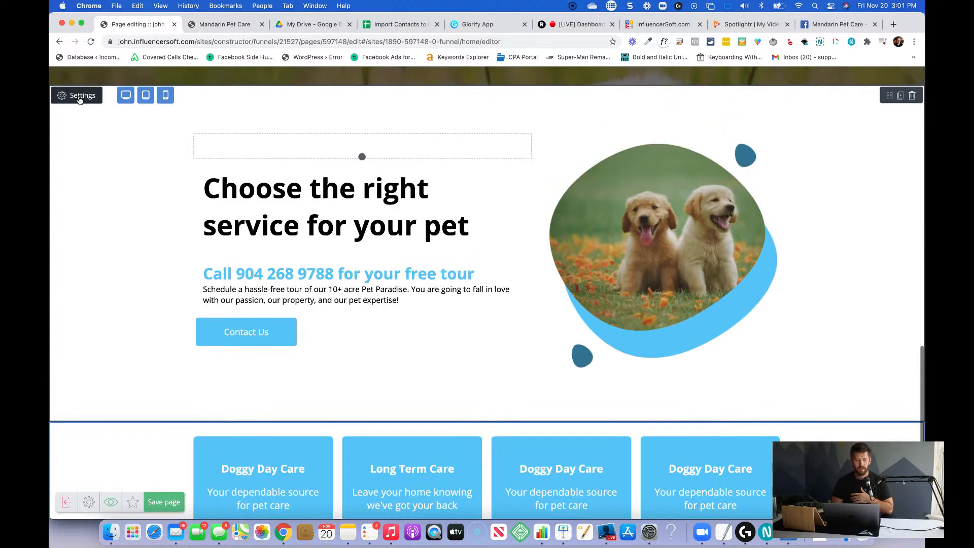
pyautogui.click(79, 97)
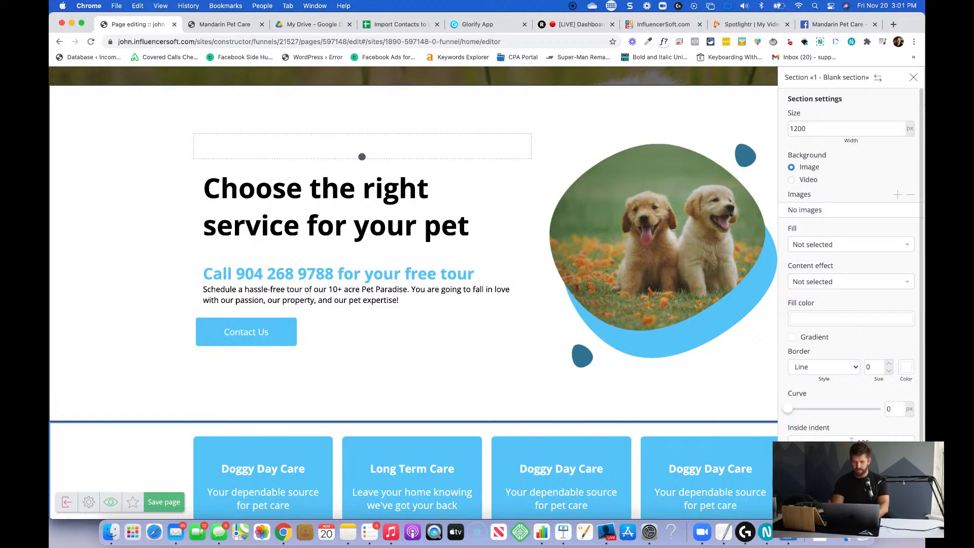
pyautogui.write('60')
pyautogui.click(477, 325)
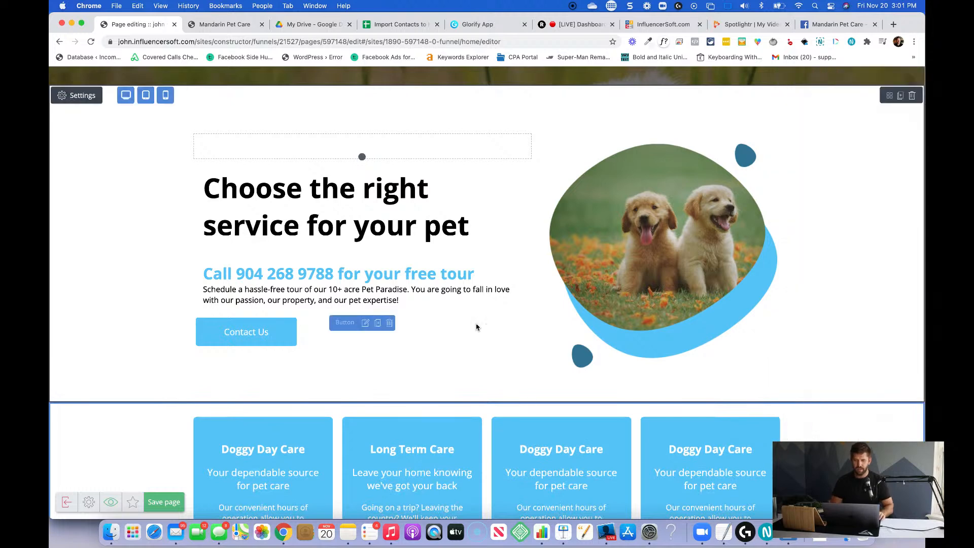
# Sample the dark blue of the small blob beside the puppy image with the color picker extension.
pyautogui.scroll(-2, 477, 326)
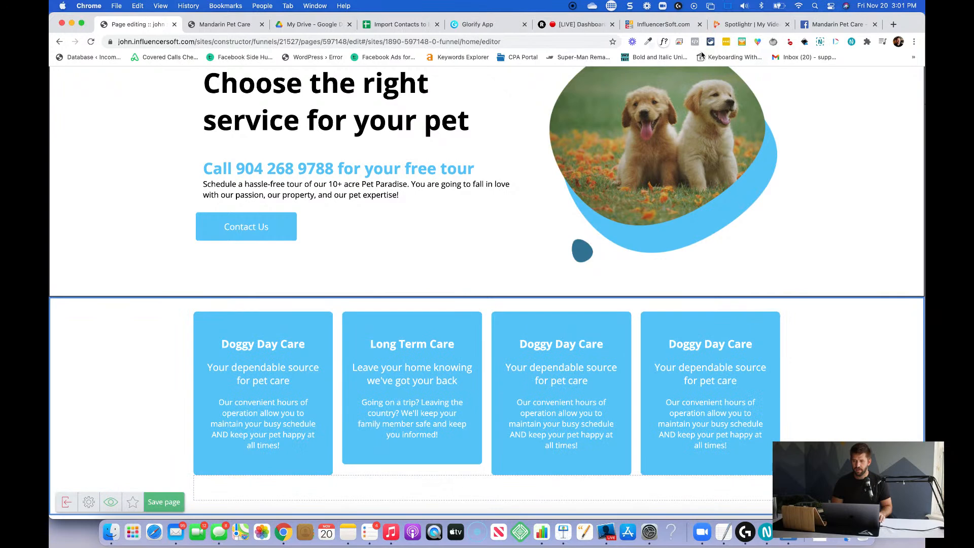
pyautogui.click(648, 41)
pyautogui.click(589, 54)
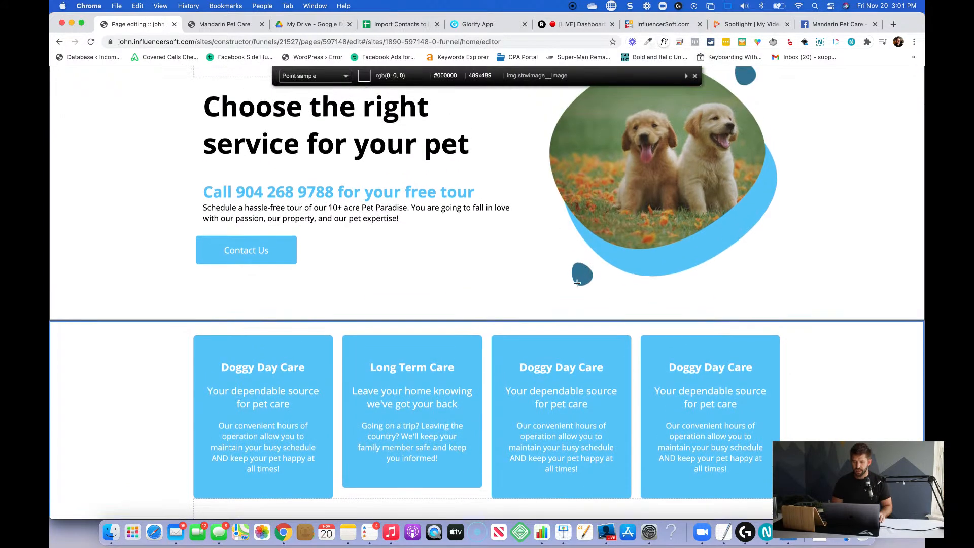
pyautogui.click(583, 277)
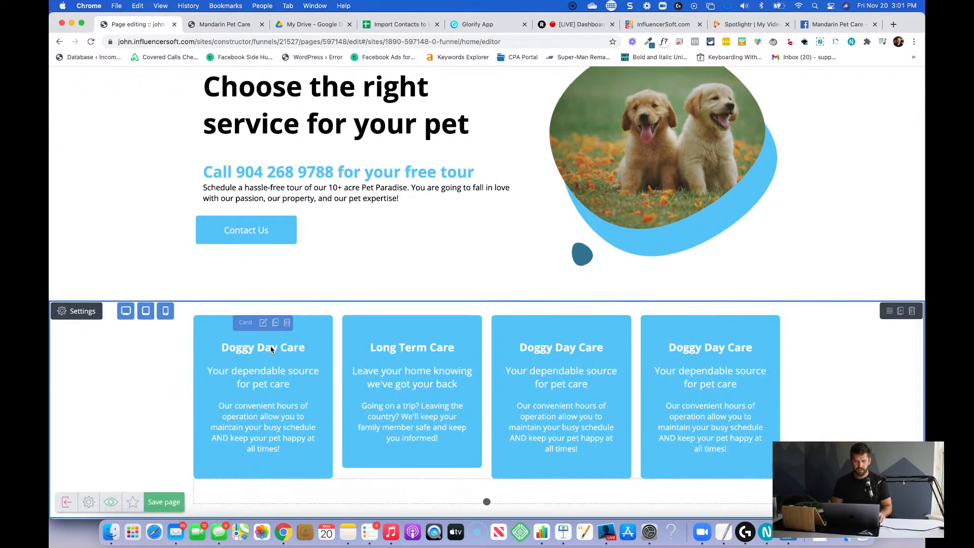
# Set the first Doggy Day Care card's fill color to the sampled dark blue #357795 and close its settings.
pyautogui.click(263, 323)
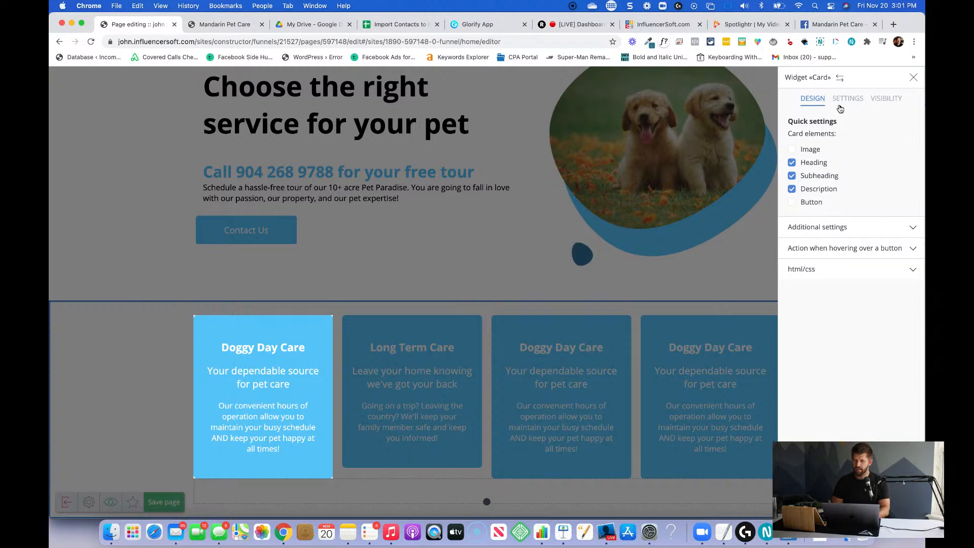
pyautogui.click(843, 228)
pyautogui.click(820, 198)
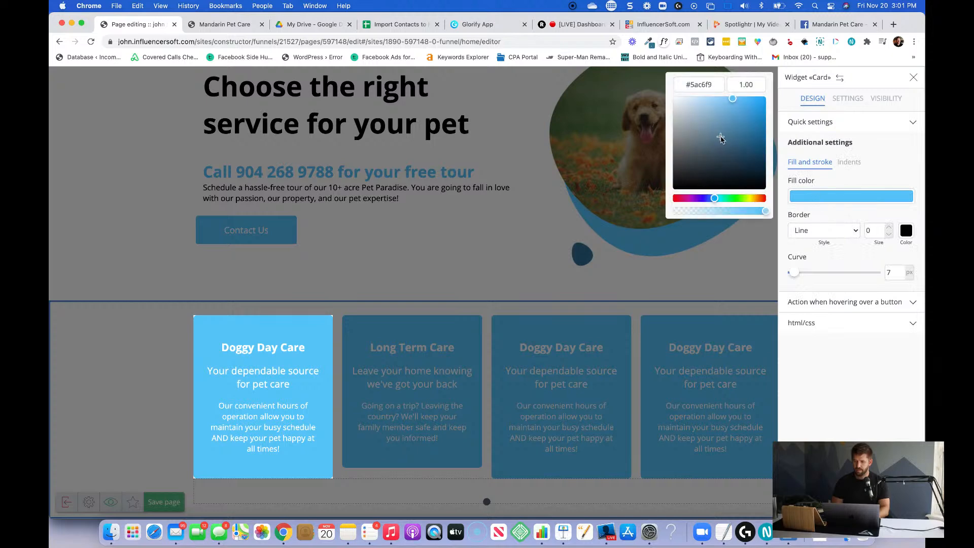
pyautogui.doubleClick(700, 83)
pyautogui.press('super+v')
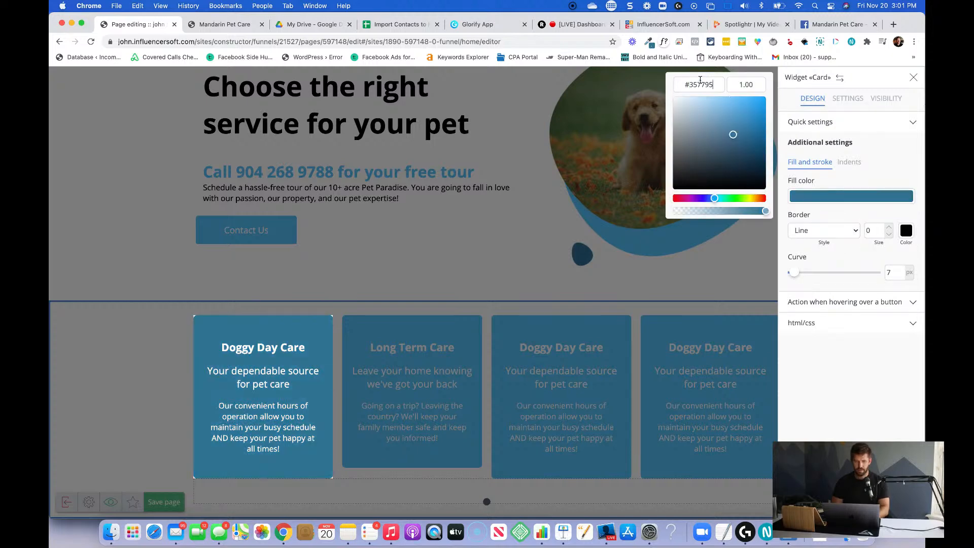
pyautogui.click(503, 225)
pyautogui.click(457, 260)
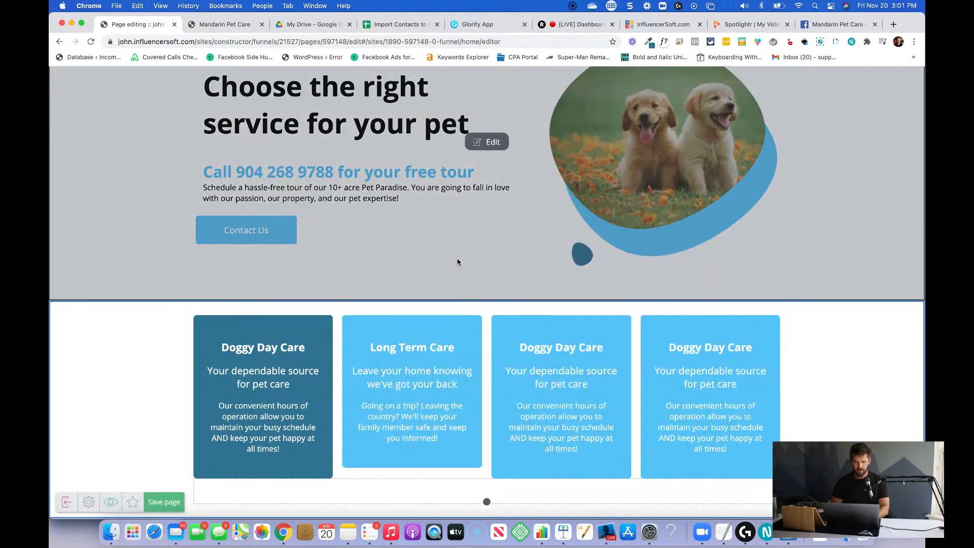
pyautogui.scroll(5, 457, 261)
pyautogui.scroll(-5, 457, 262)
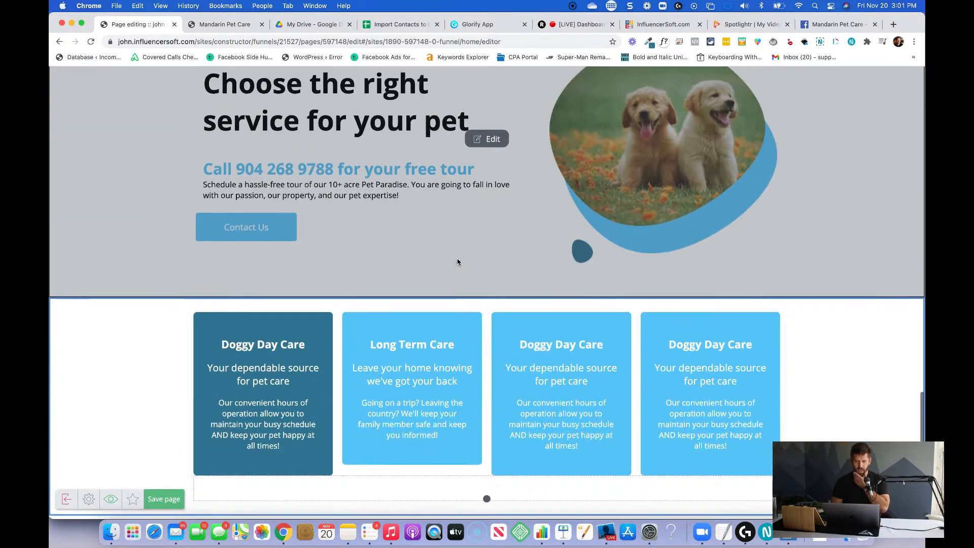
pyautogui.scroll(7, 457, 262)
pyautogui.scroll(3, 457, 262)
pyautogui.scroll(-5, 457, 261)
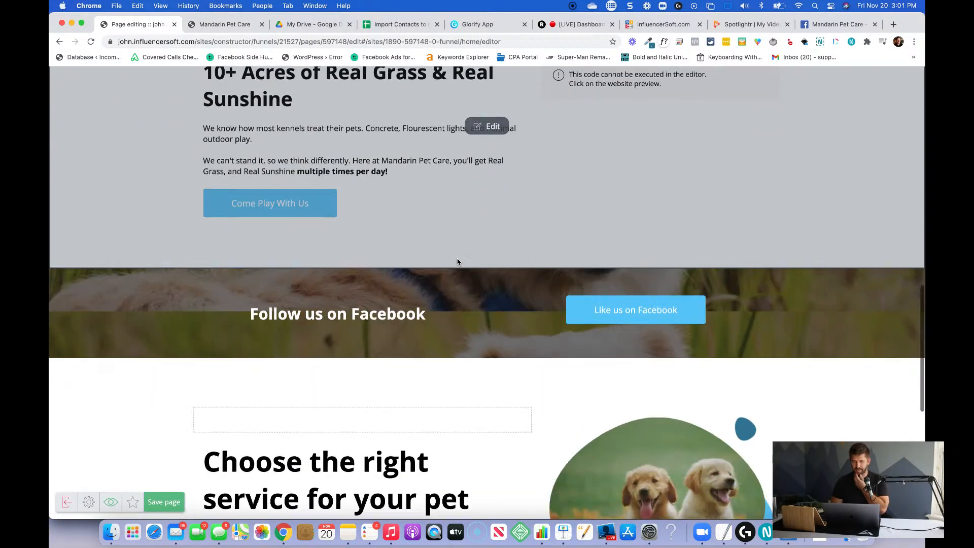
pyautogui.scroll(-5, 457, 262)
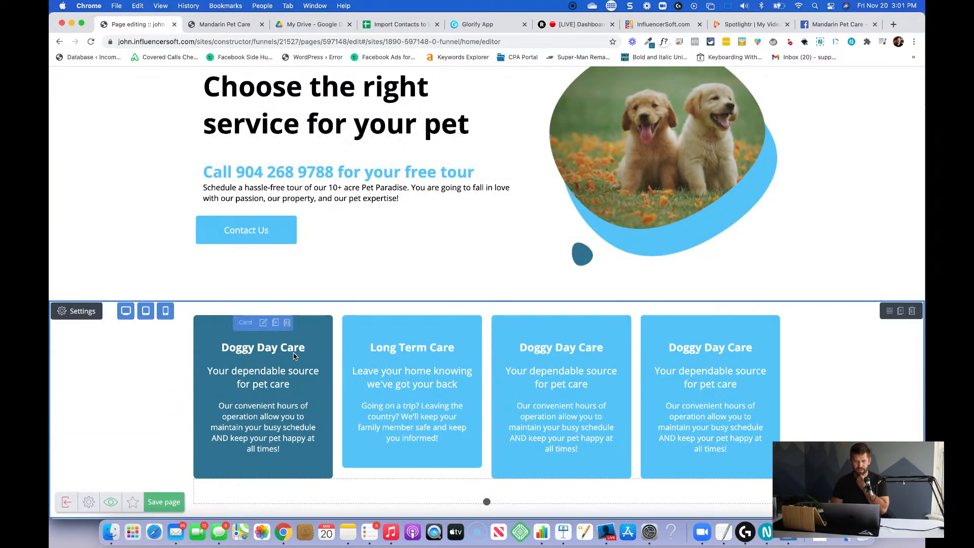
# Set the Long Term Care card's fill color to the sampled dark blue and close its settings.
pyautogui.click(413, 323)
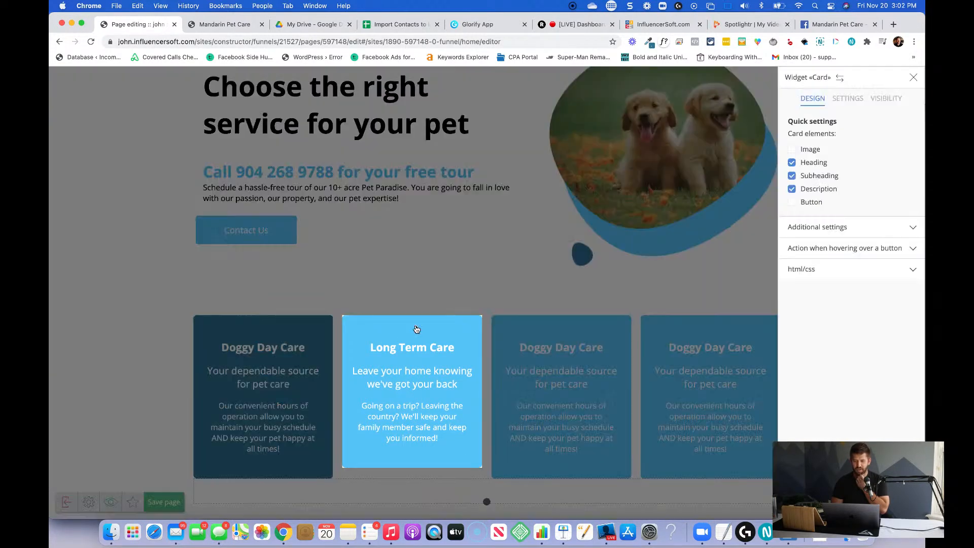
pyautogui.click(845, 232)
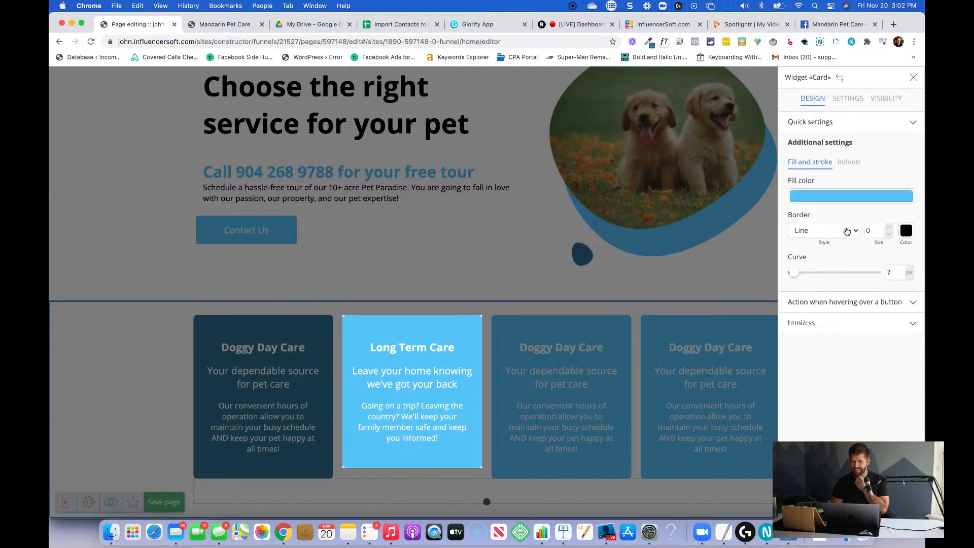
pyautogui.click(832, 201)
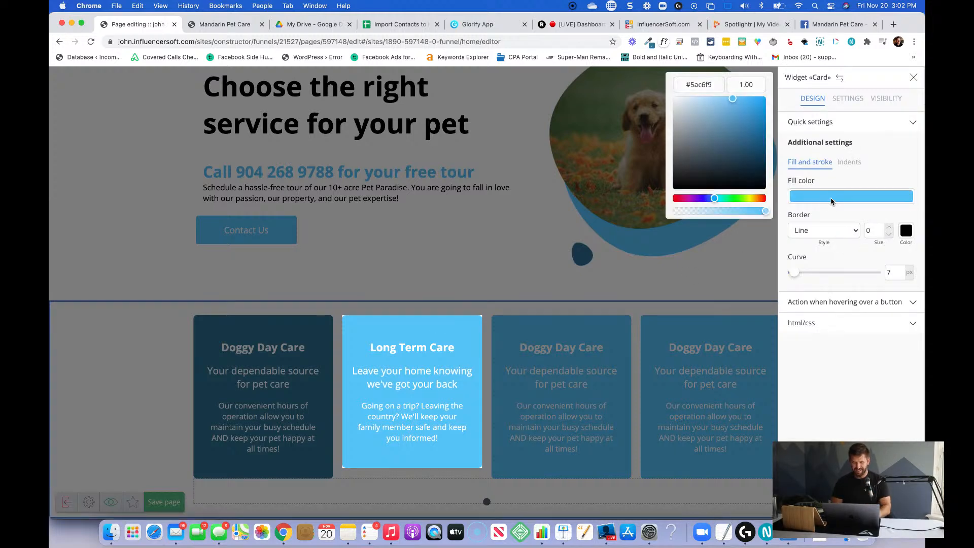
pyautogui.doubleClick(711, 88)
pyautogui.press('cmd+v')
pyautogui.click(488, 168)
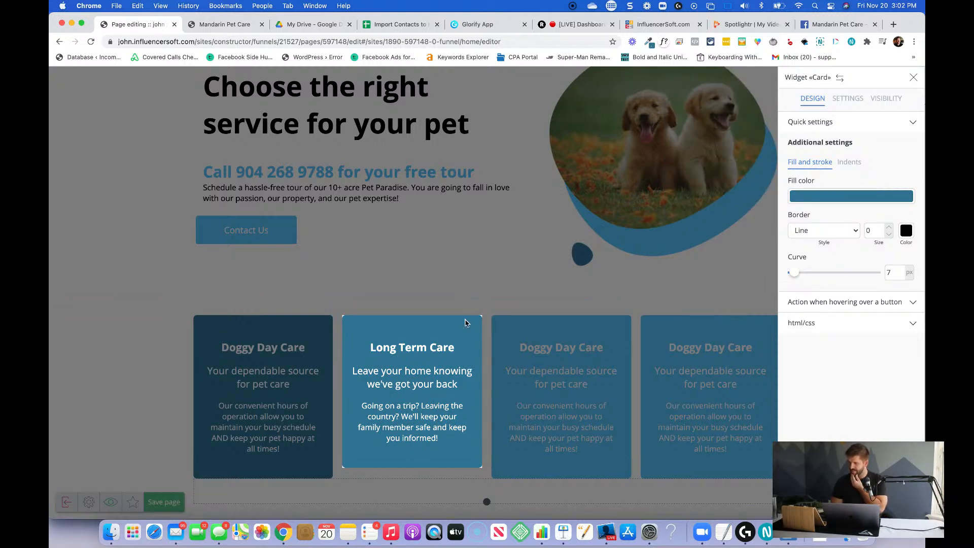
pyautogui.click(522, 403)
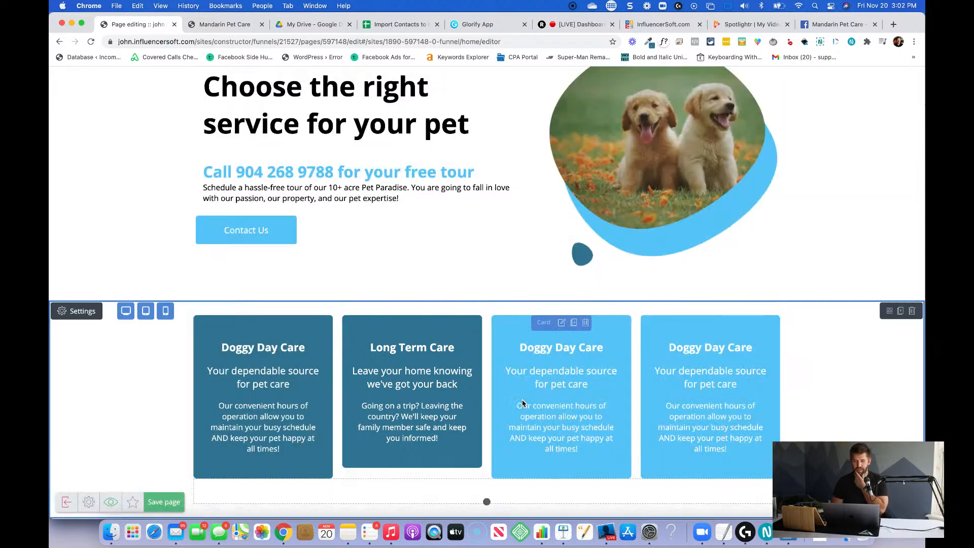
# Set the third card's fill color to the same dark blue and close its settings.
pyautogui.click(559, 326)
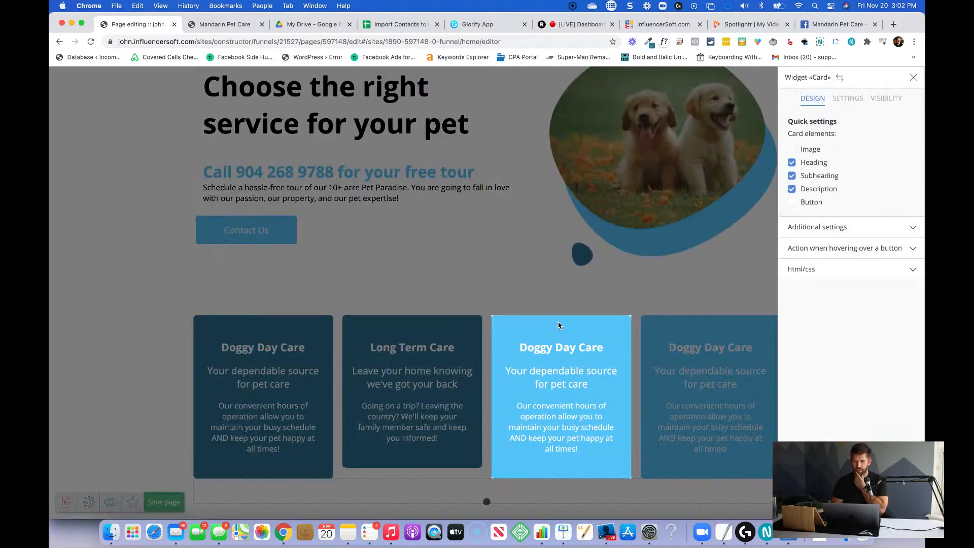
pyautogui.click(859, 227)
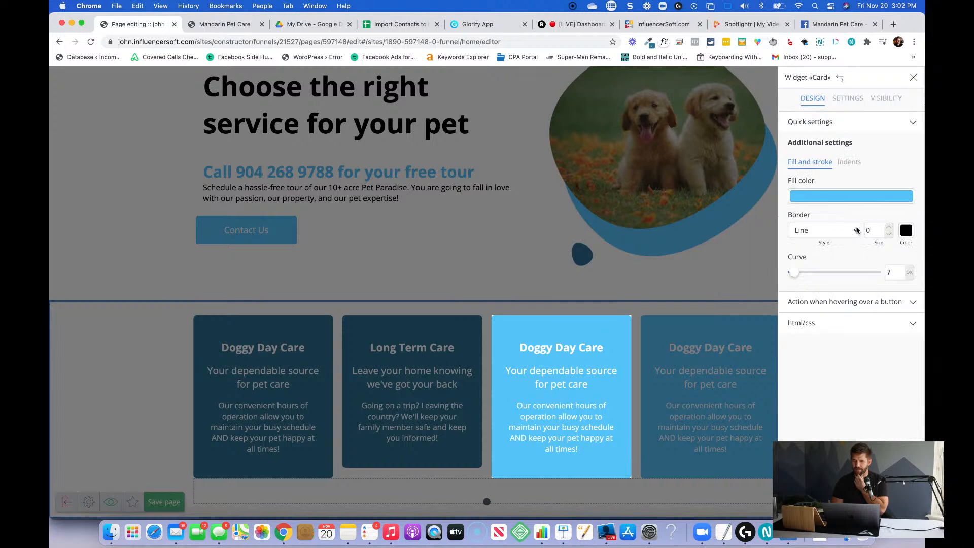
pyautogui.click(832, 200)
pyautogui.tripleClick(707, 85)
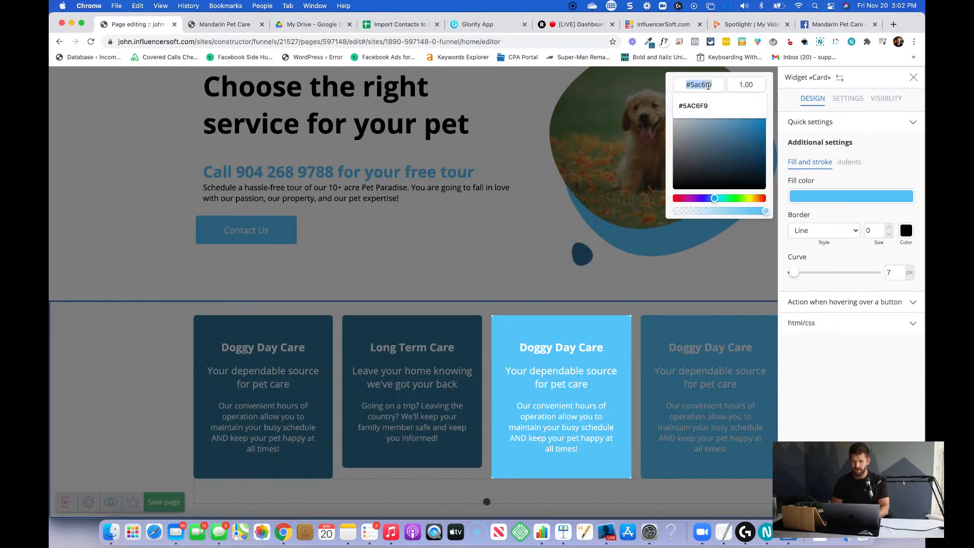
pyautogui.write('#2b7192')
pyautogui.click(537, 205)
pyautogui.click(683, 353)
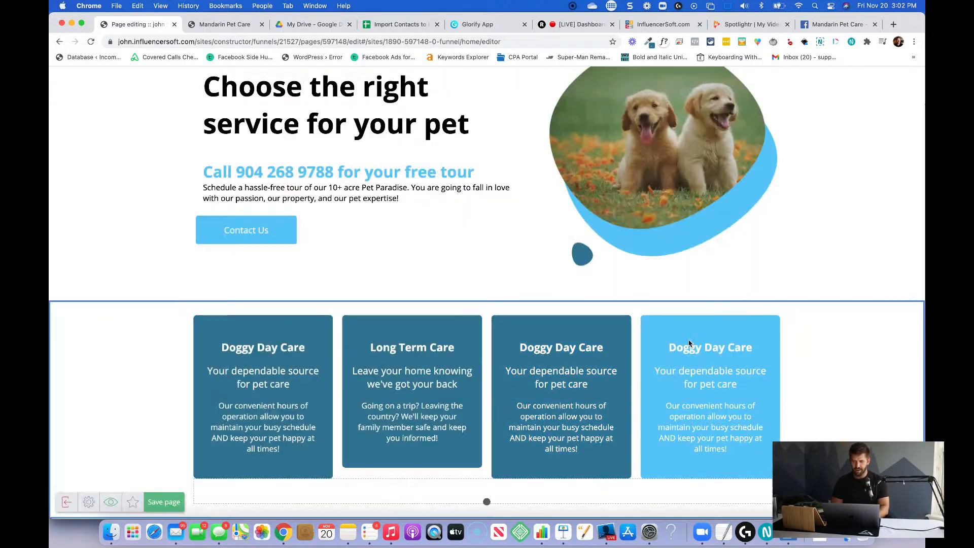
# Set the fourth service card's fill color to the dark blue #357795 and close its settings.
pyautogui.click(711, 323)
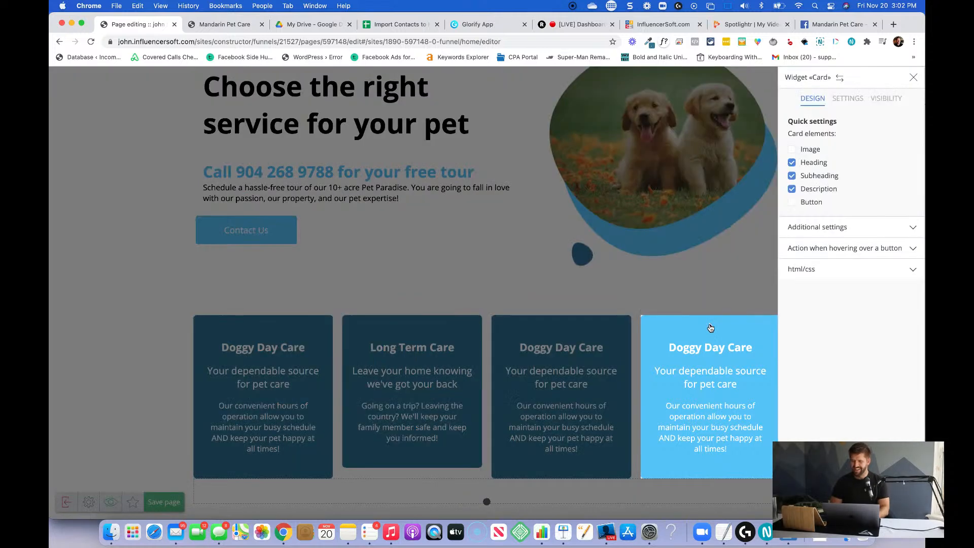
pyautogui.click(857, 228)
pyautogui.click(827, 198)
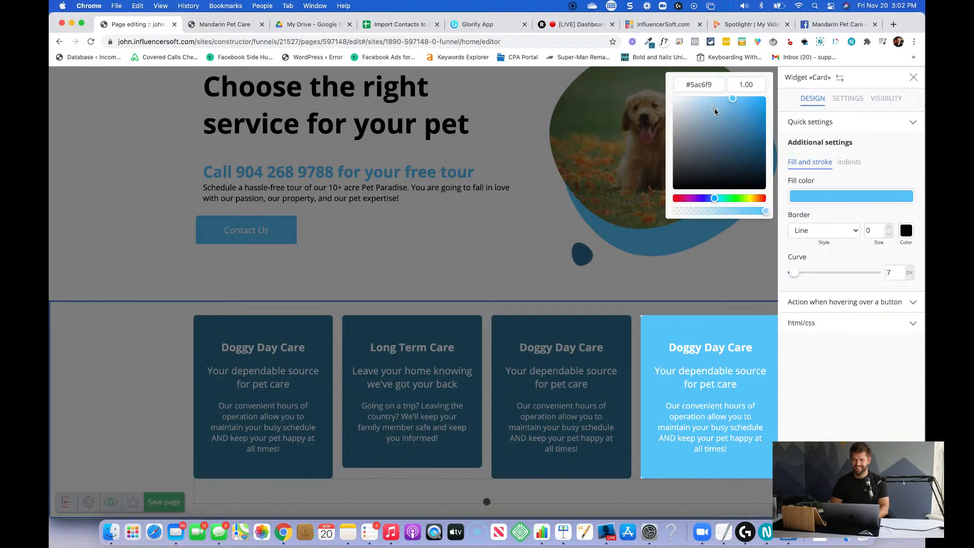
pyautogui.doubleClick(700, 84)
pyautogui.press('super+v')
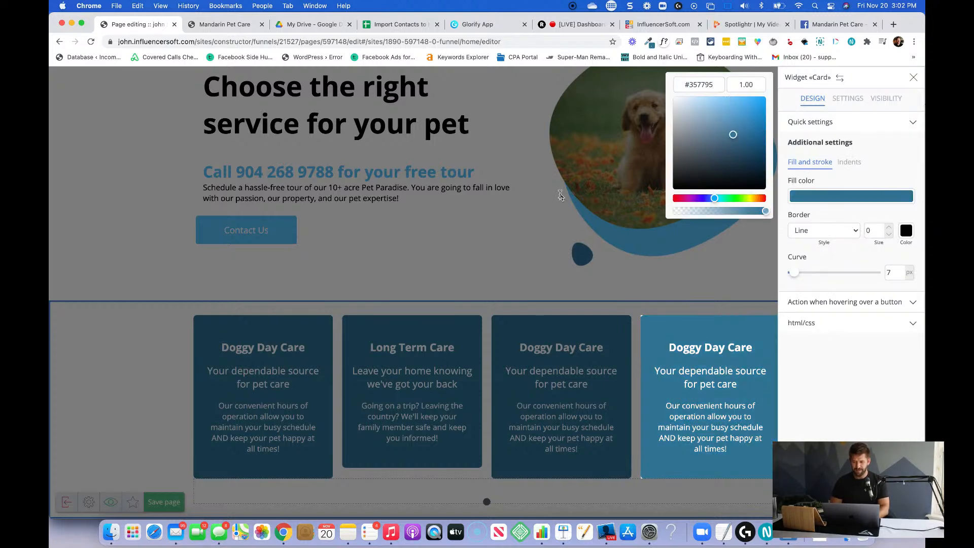
pyautogui.click(557, 203)
pyautogui.click(537, 290)
pyautogui.scroll(5, 537, 291)
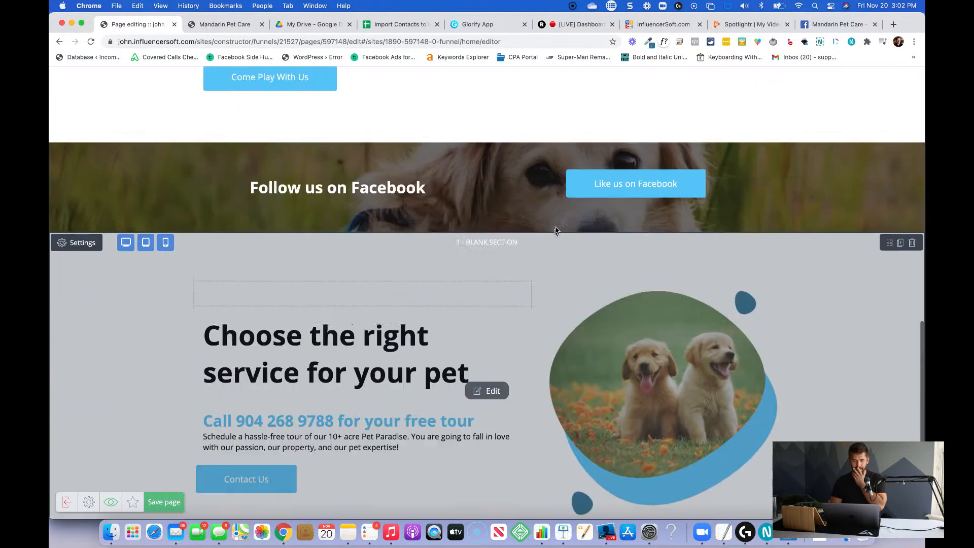
pyautogui.scroll(-2, 557, 229)
pyautogui.scroll(-3, 665, 282)
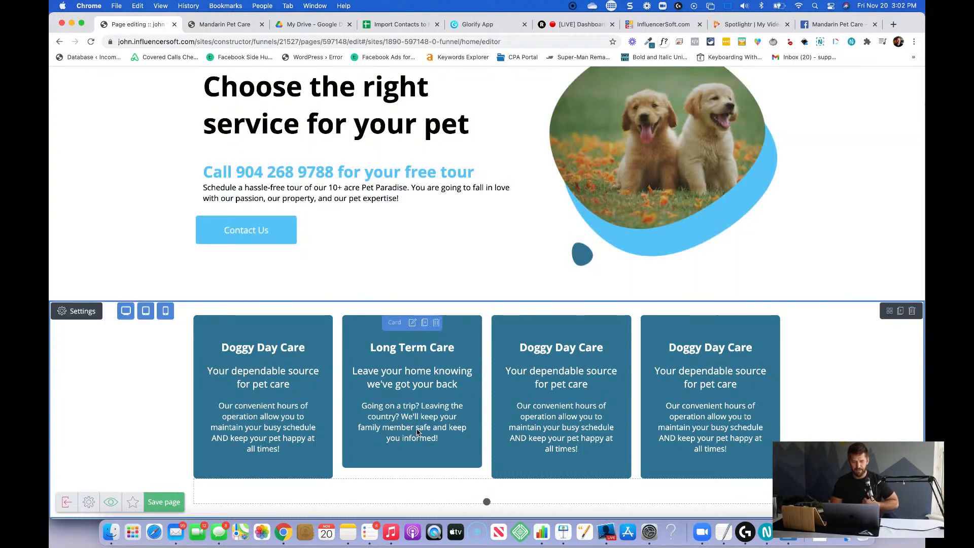
pyautogui.click(417, 432)
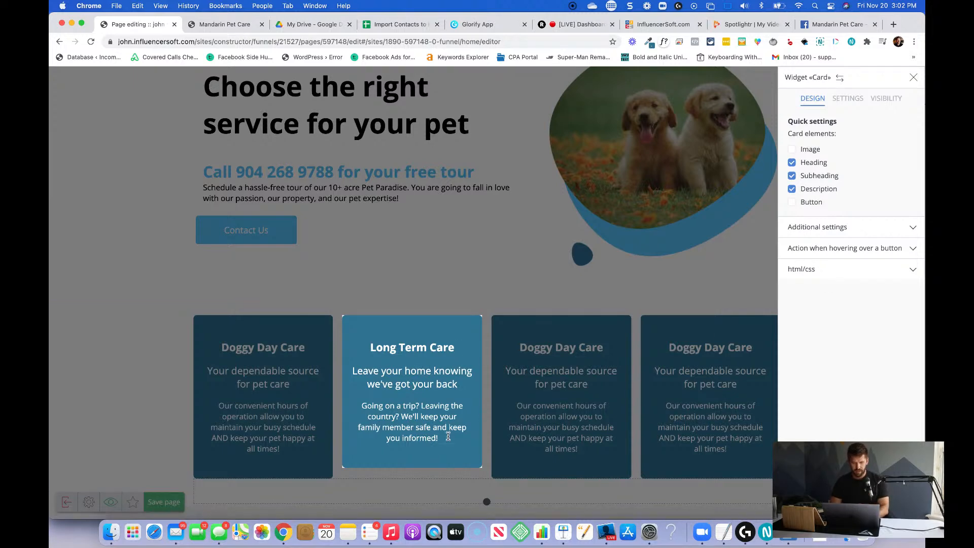
pyautogui.click(582, 437)
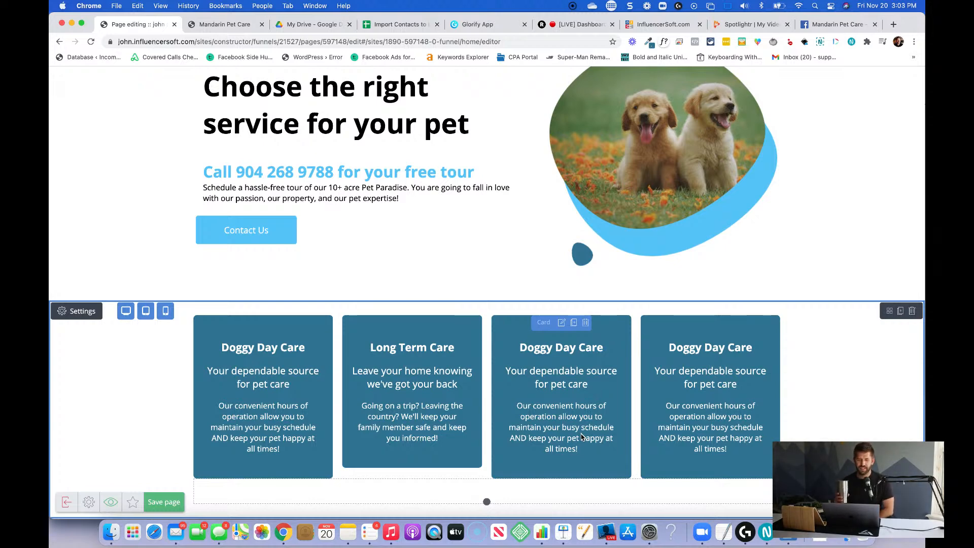
pyautogui.scroll(20, 581, 438)
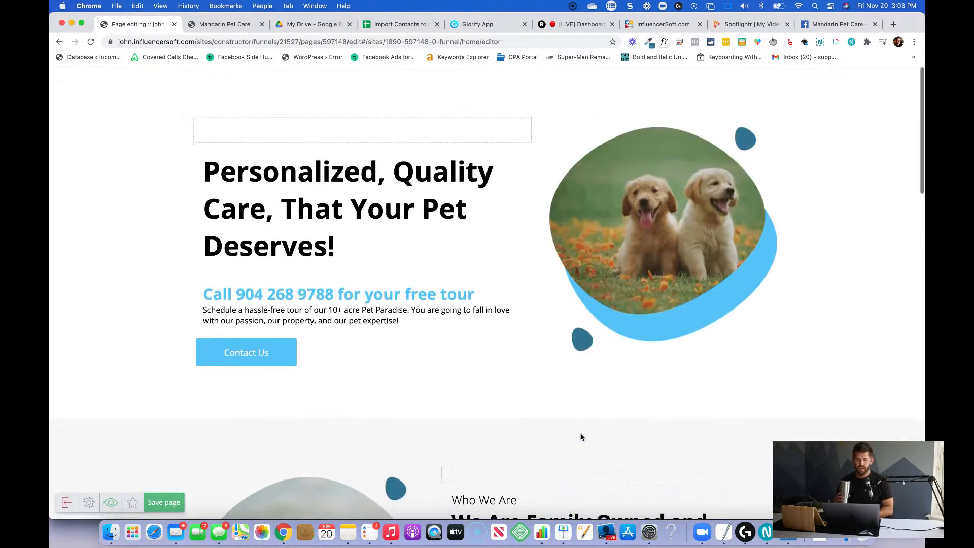
pyautogui.scroll(-20, 581, 437)
pyautogui.scroll(1, 581, 437)
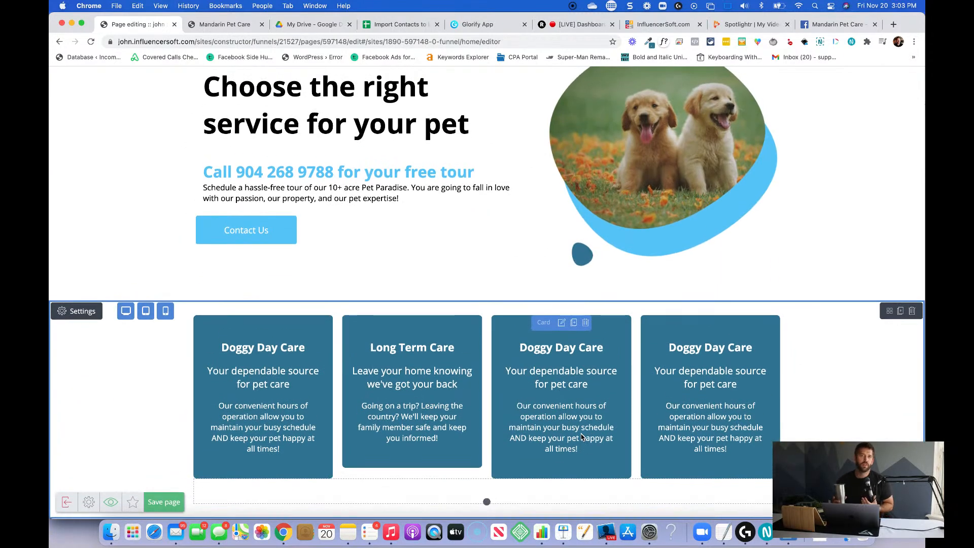
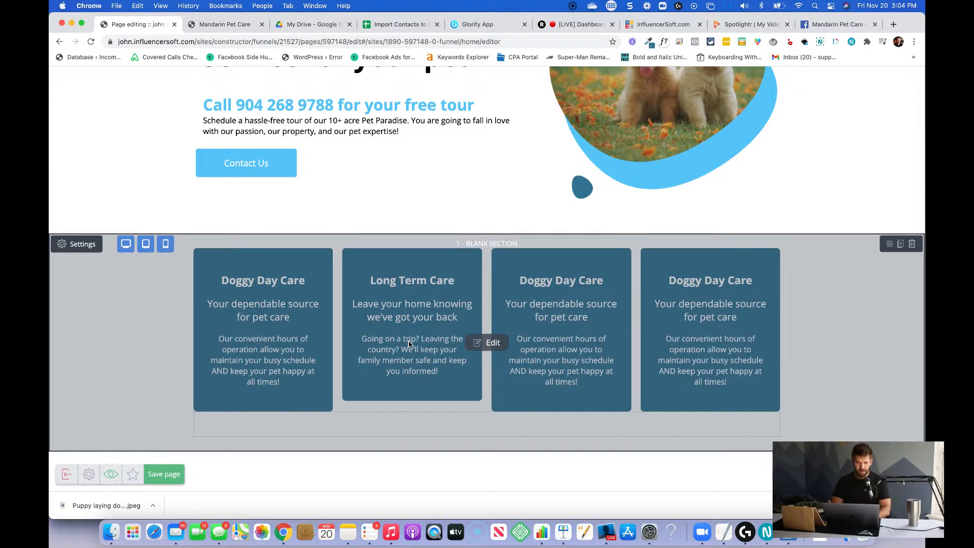
# Replace the third service card's heading with "Professional Grooming".
pyautogui.scroll(1, 431, 343)
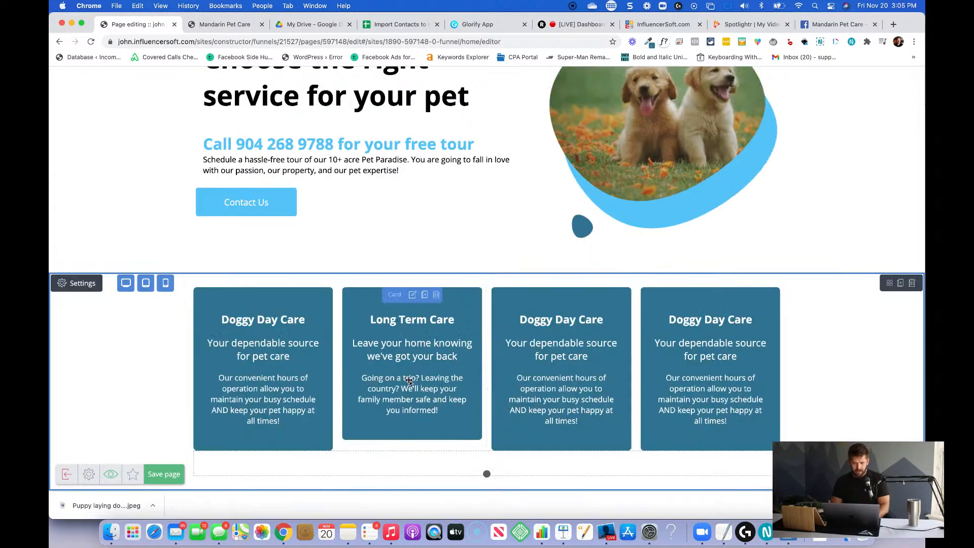
pyautogui.tripleClick(554, 320)
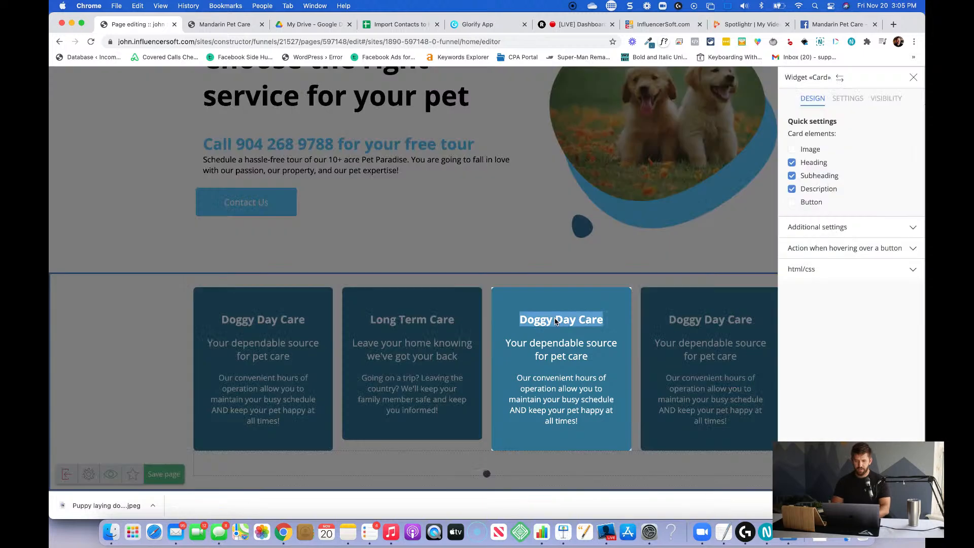
pyautogui.write('Professional Grooming')
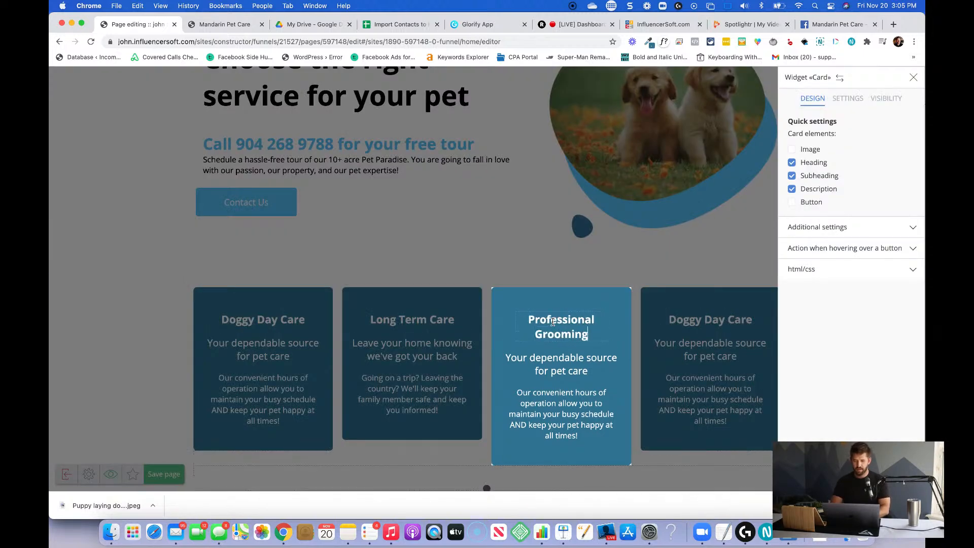
# Replace the Professional Grooming card's subheading with "Help you pup look his best".
pyautogui.tripleClick(560, 372)
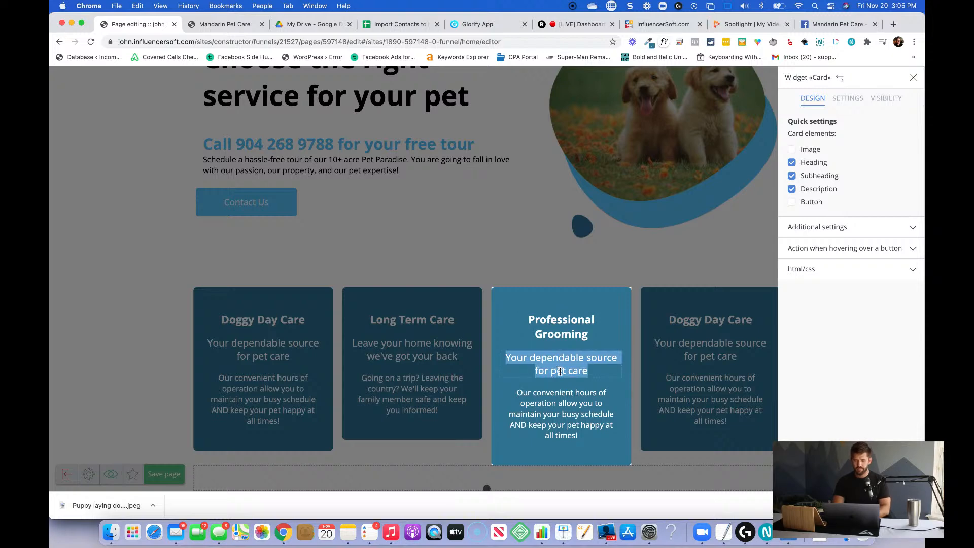
pyautogui.write('K')
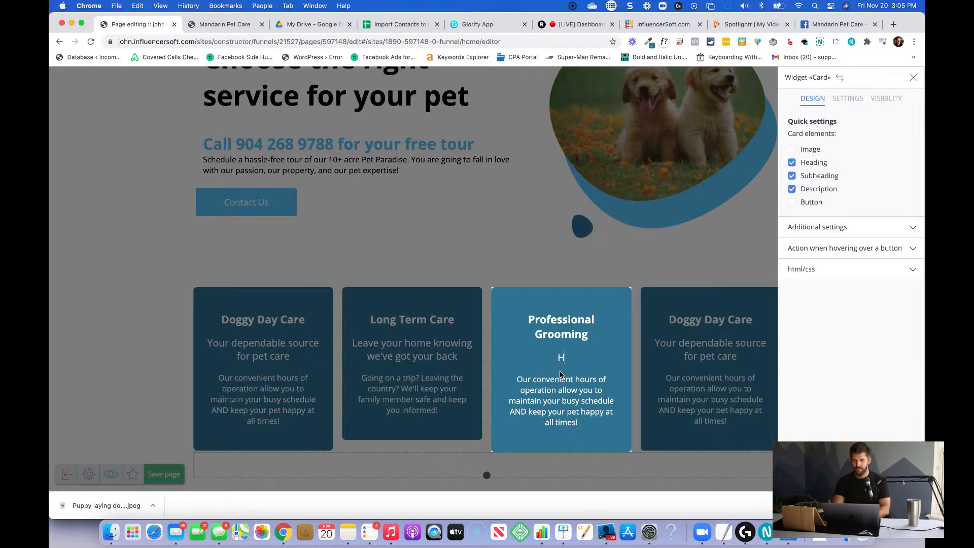
pyautogui.write('elp Your Pe')
pyautogui.press('BackSpace')
pyautogui.press('BackSpace')
pyautogui.press('BackSpace')
pyautogui.press('BackSpace')
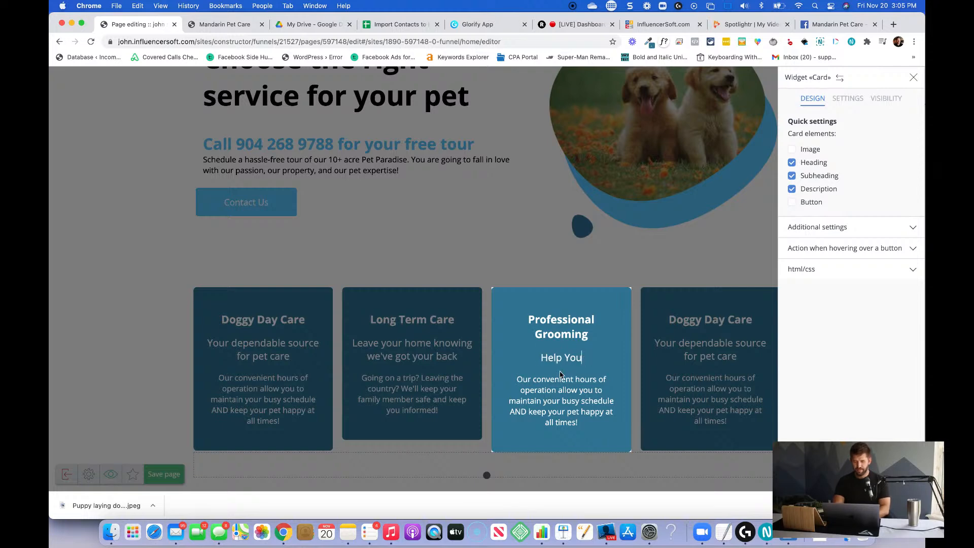
pyautogui.press('BackSpace')
pyautogui.press('BackSpace')
pyautogui.press('BackSpace')
pyautogui.write('you pup look')
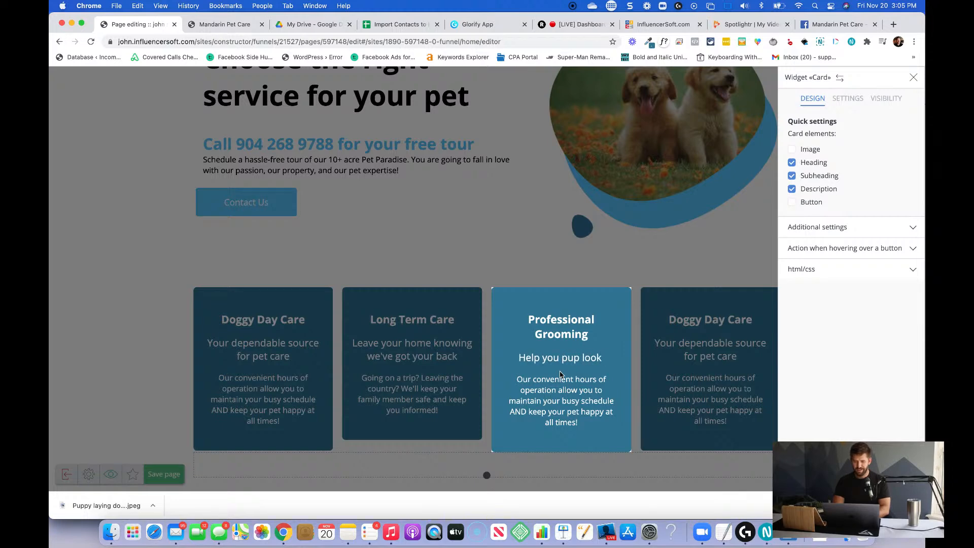
pyautogui.write(' his best')
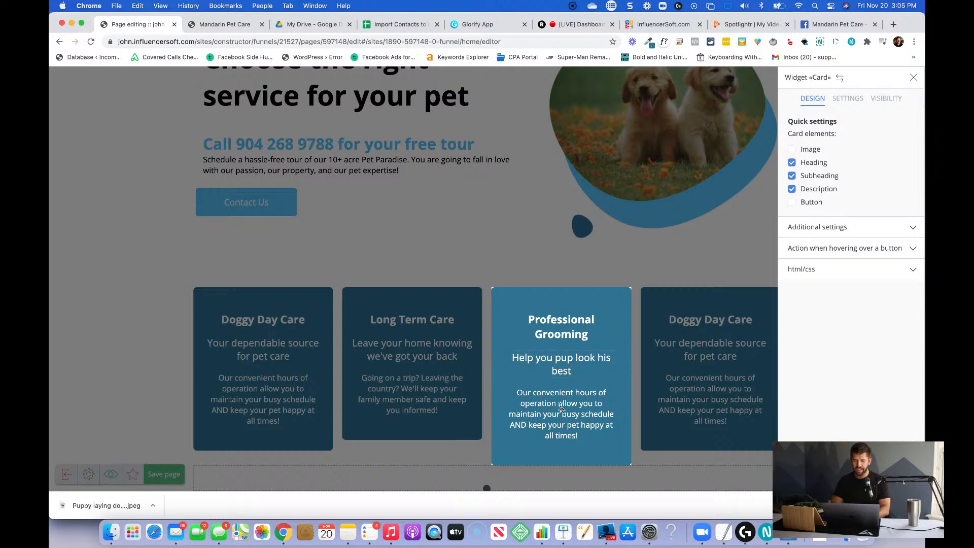
# Replace the Professional Grooming card's description with "Whether you need nail trimmings, a bath, or a full blown makeover - we've got you covered" and close its settings.
pyautogui.tripleClick(581, 422)
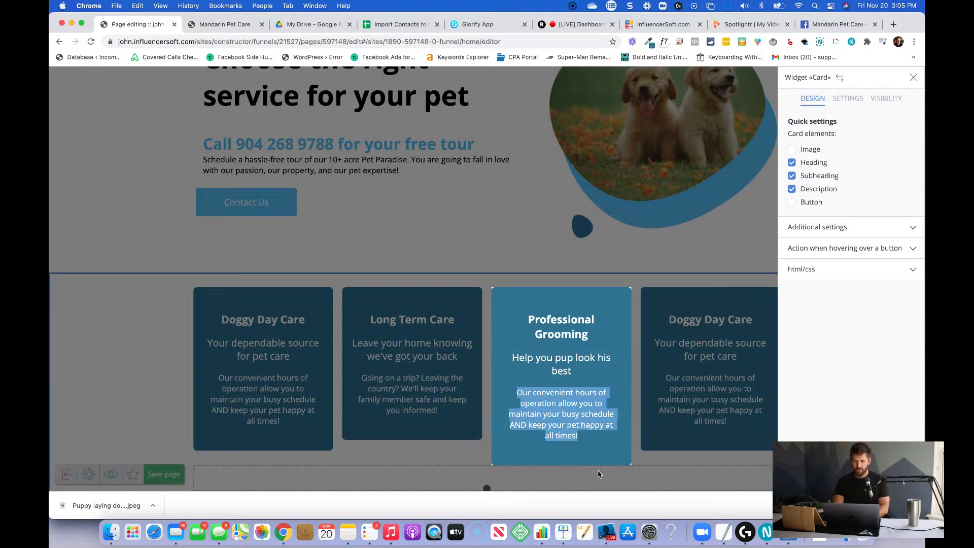
pyautogui.write('Whether you need ')
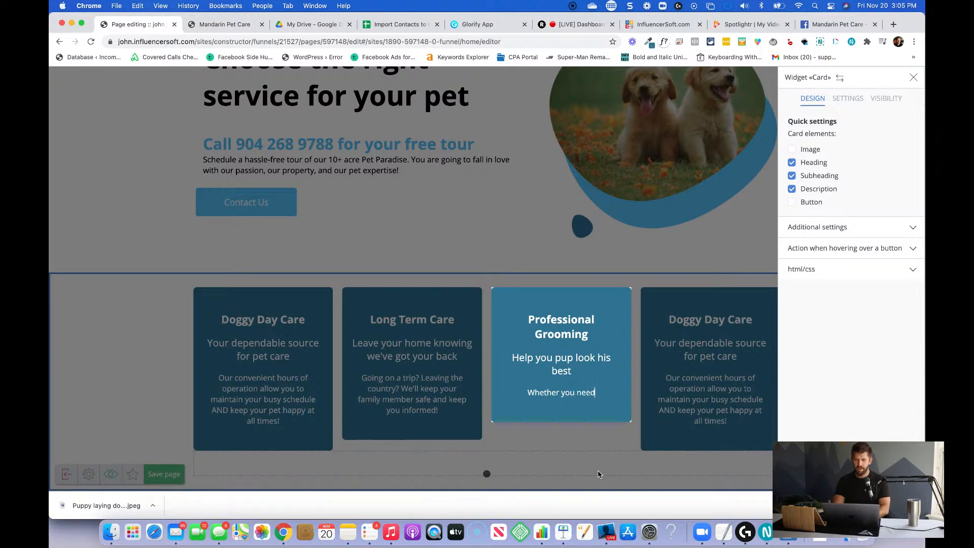
pyautogui.write('nail tri')
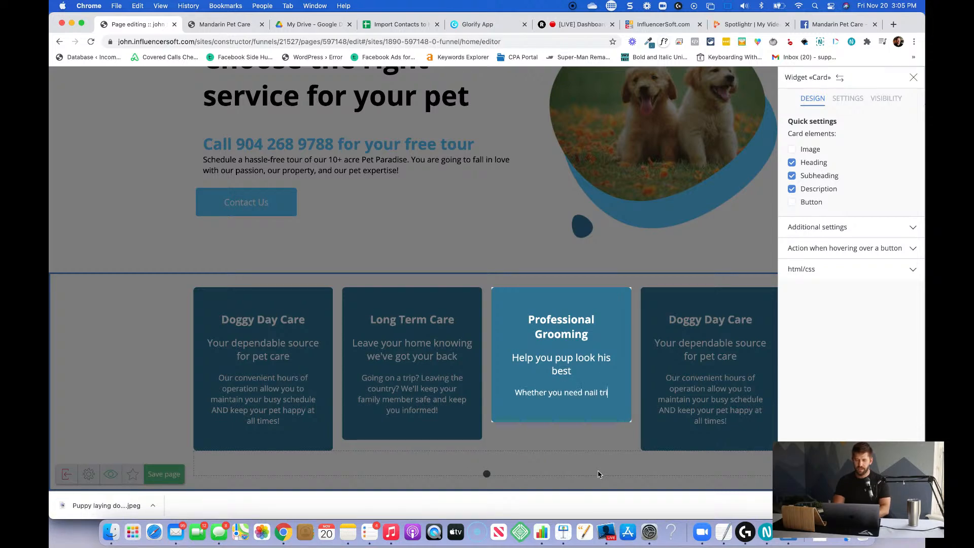
pyautogui.write('mmings, a')
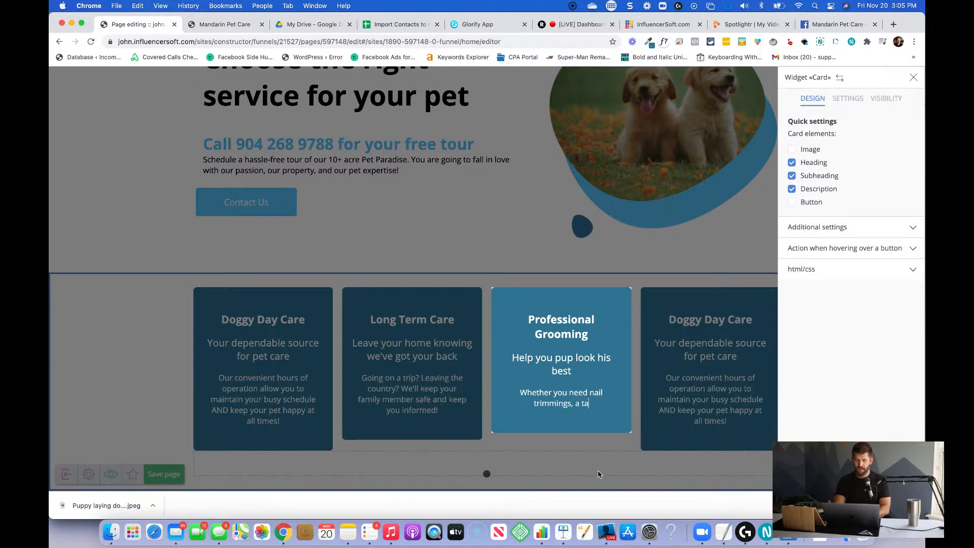
pyautogui.write(' bath, or a full blown ')
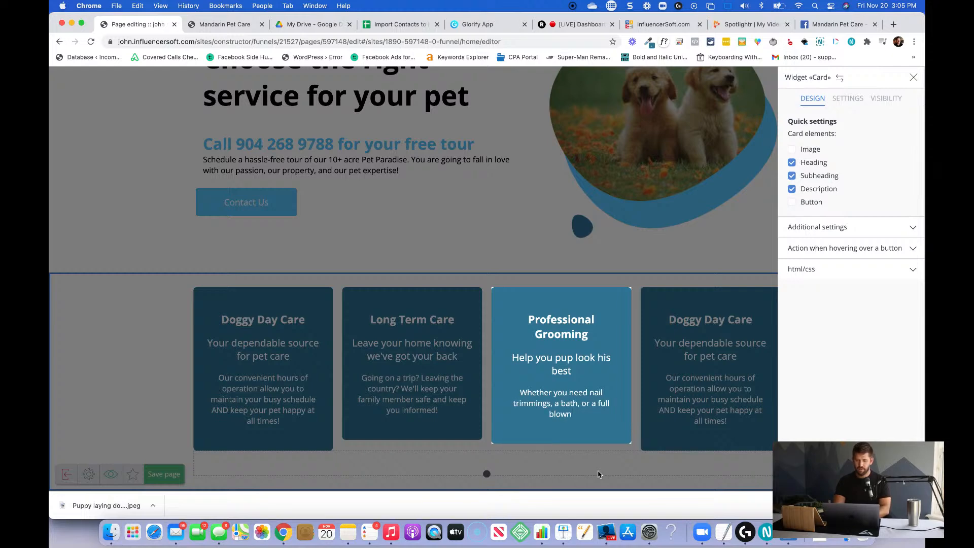
pyautogui.write('makeov')
pyautogui.write('er - we can')
pyautogui.press('BackSpace')
pyautogui.press('BackSpace')
pyautogui.press('BackSpace')
pyautogui.write("'ve")
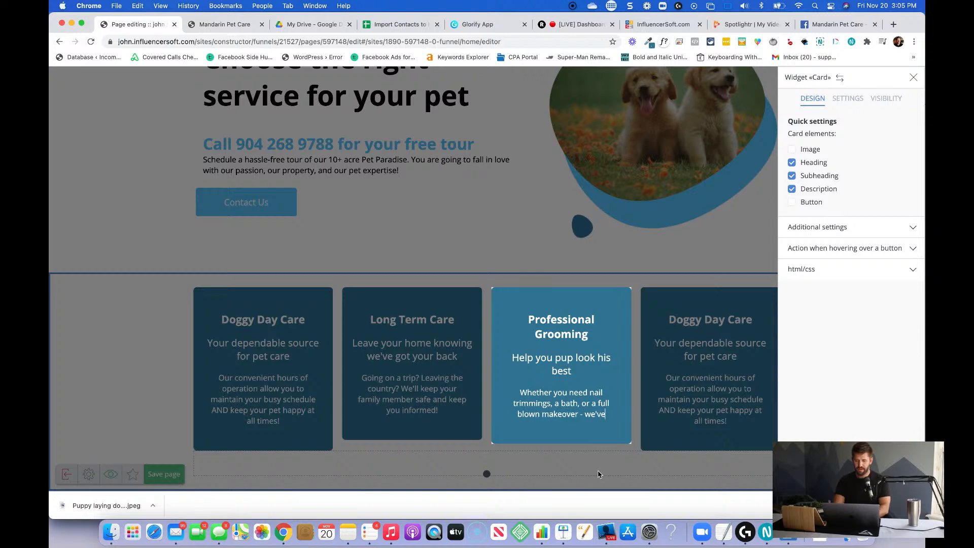
pyautogui.write(' got you covered')
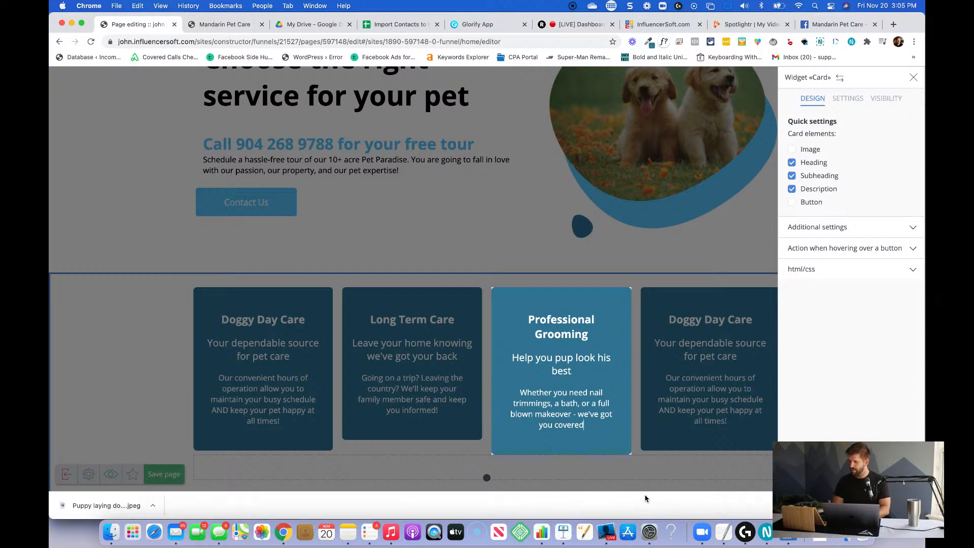
pyautogui.click(663, 471)
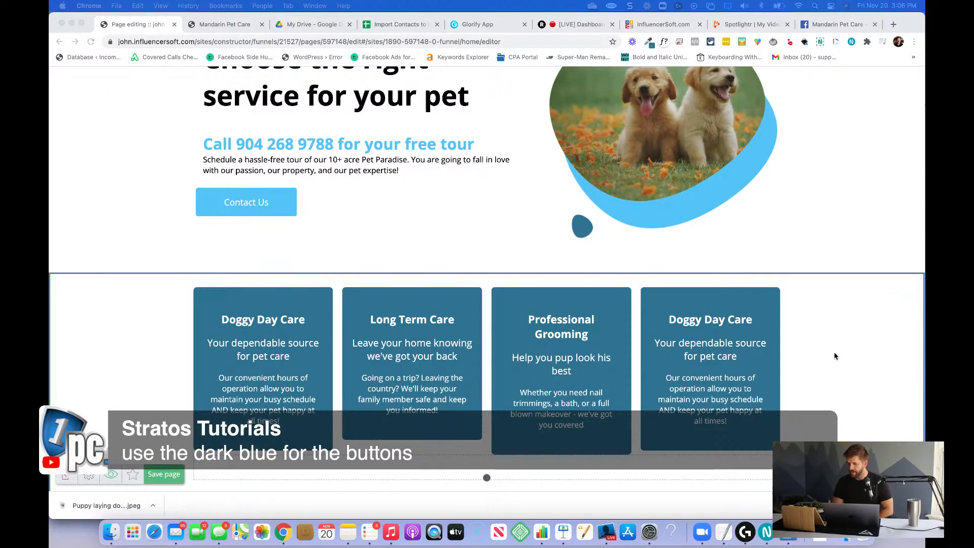
# Set the color of the Contact Us button in the "Personalized, Quality Care" section to the copied dark blue and close its settings.
pyautogui.click(281, 193)
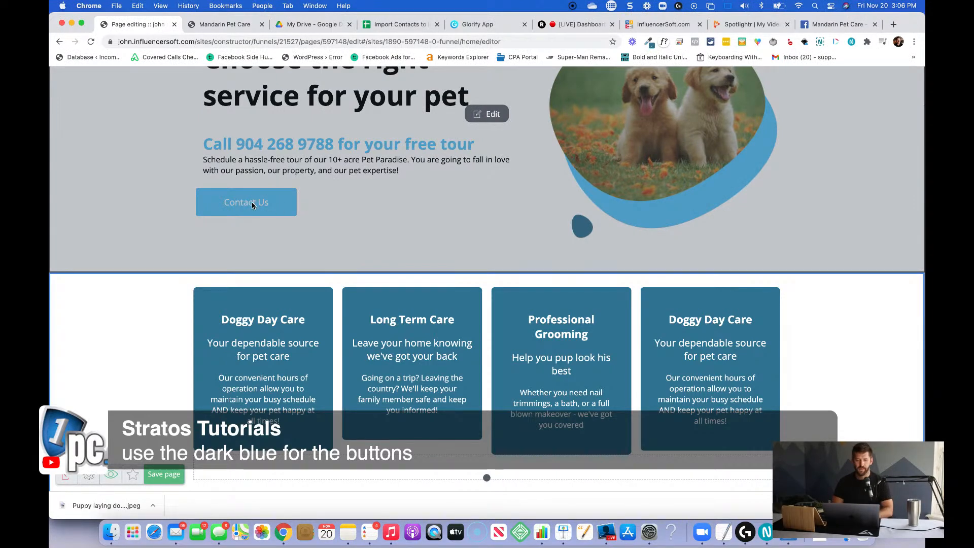
pyautogui.click(494, 116)
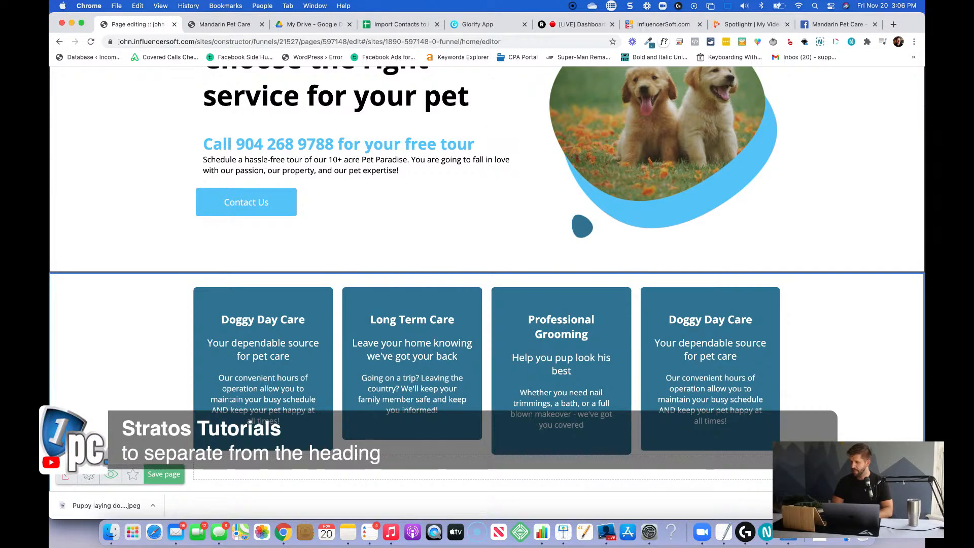
pyautogui.scroll(10, 624, 265)
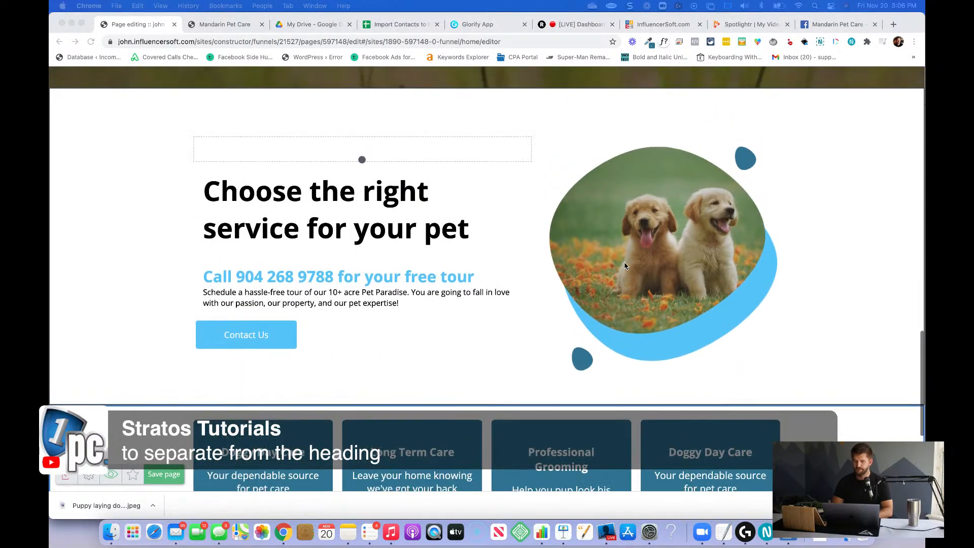
pyautogui.scroll(12, 625, 266)
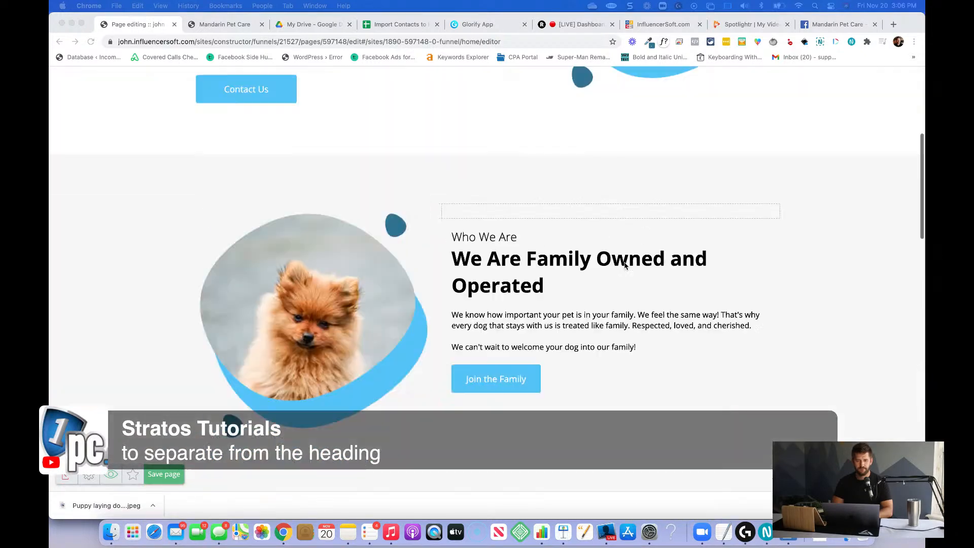
pyautogui.scroll(-3, 624, 266)
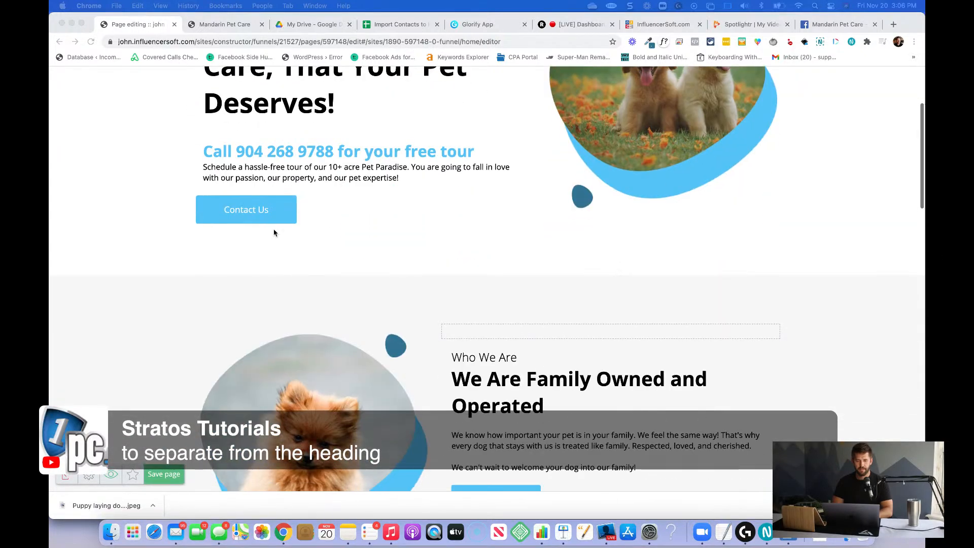
pyautogui.click(287, 209)
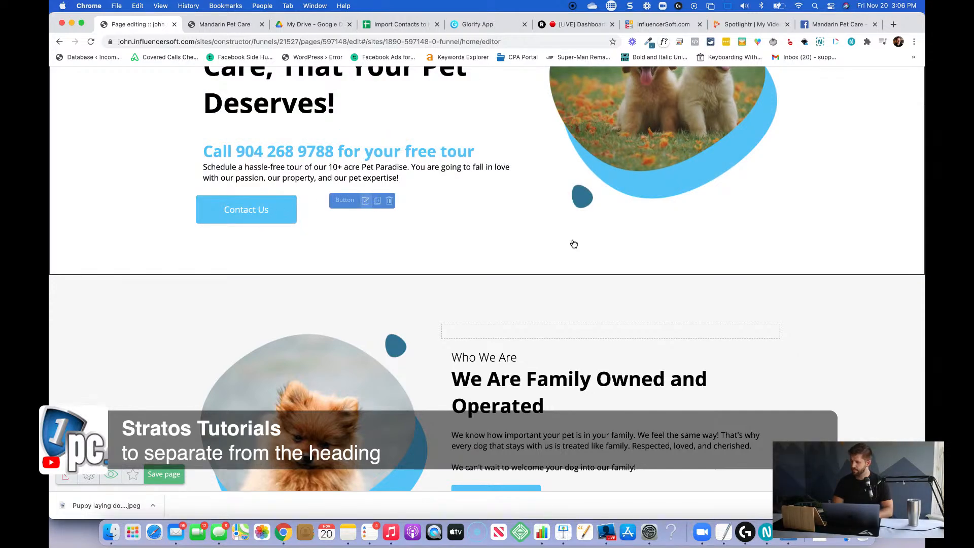
pyautogui.click(365, 200)
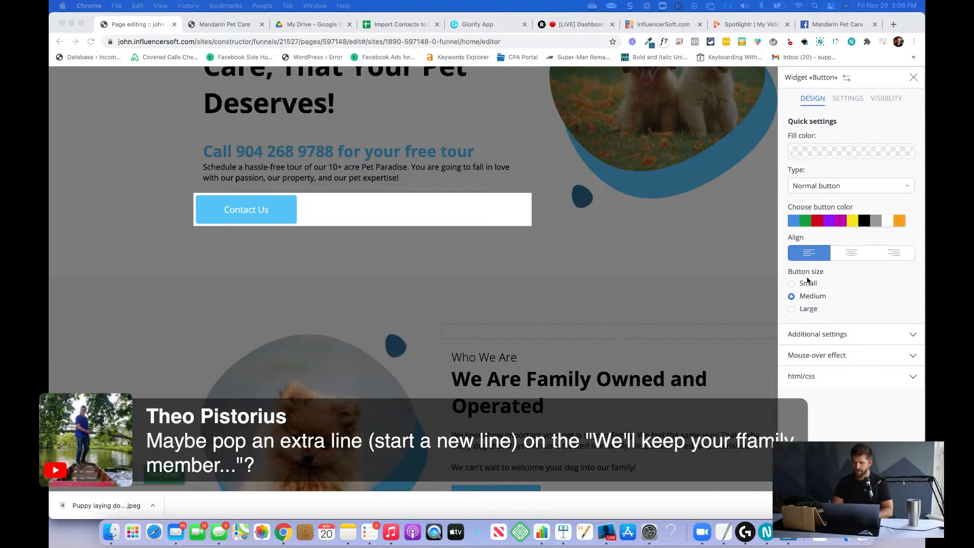
pyautogui.click(830, 332)
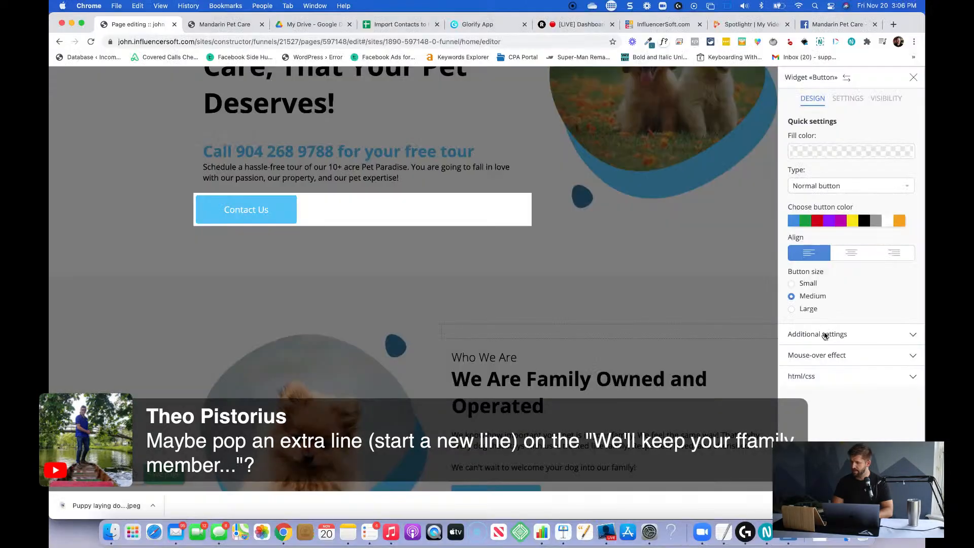
pyautogui.click(825, 334)
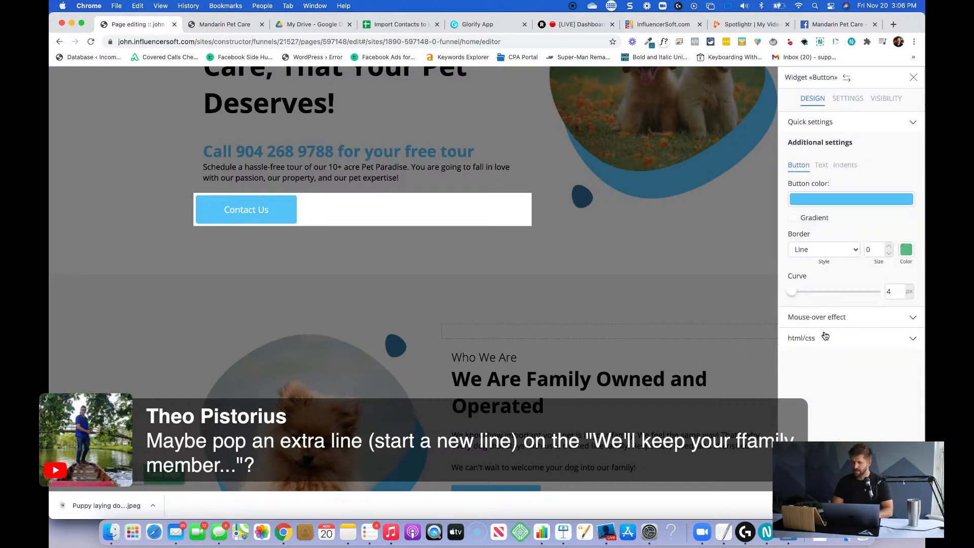
pyautogui.click(833, 199)
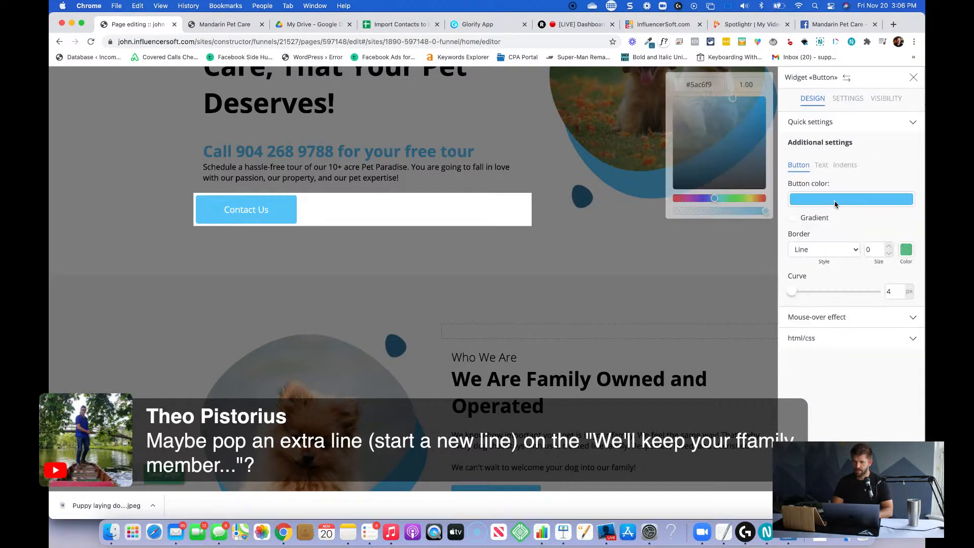
pyautogui.tripleClick(695, 90)
pyautogui.write('#357795')
pyautogui.click(480, 169)
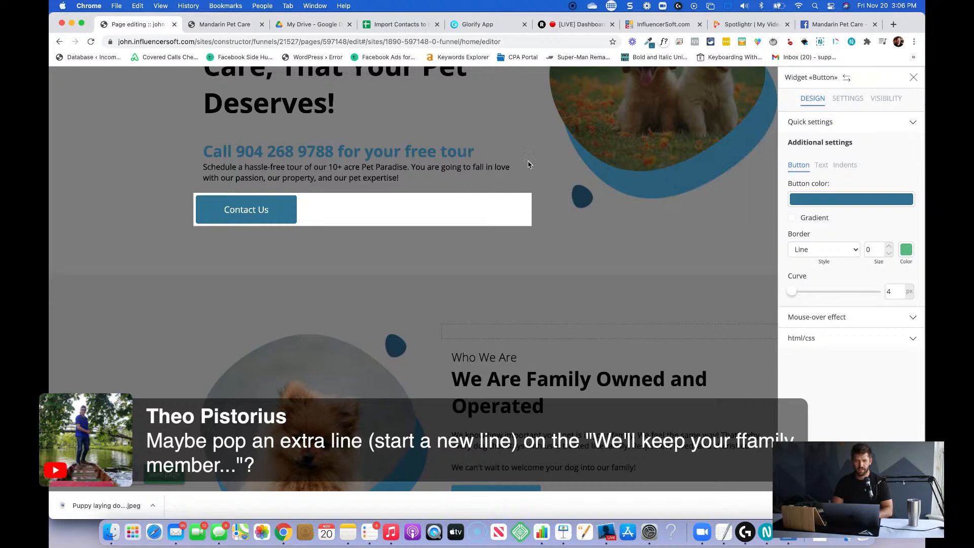
pyautogui.click(492, 174)
# Set the left and right outside indents of that section's Contact Us button to 20 and close its settings.
pyautogui.moveTo(357, 199)
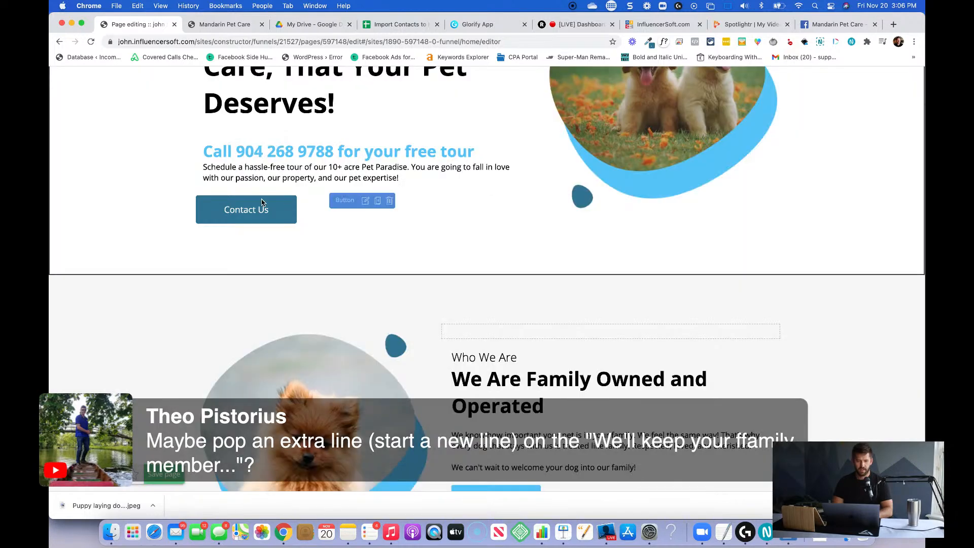
pyautogui.click(494, 210)
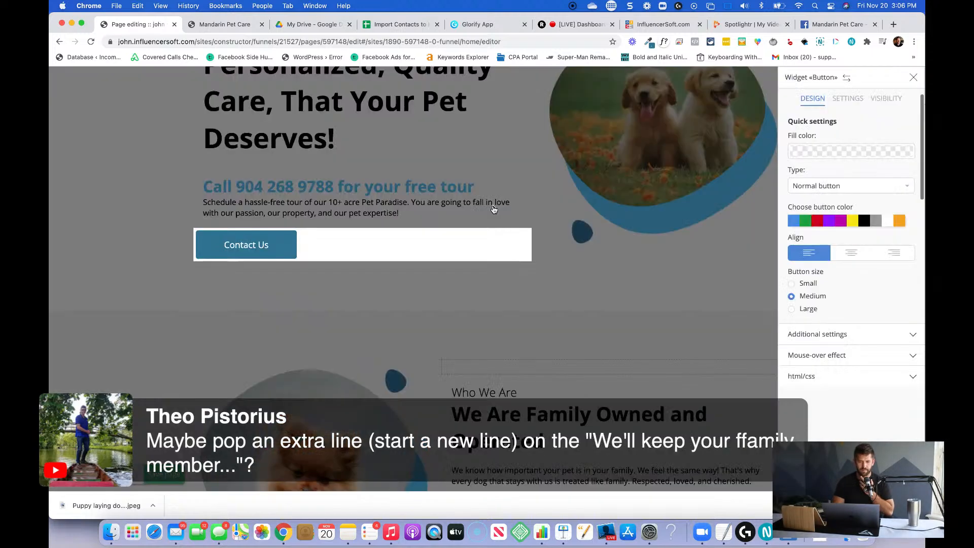
pyautogui.click(823, 336)
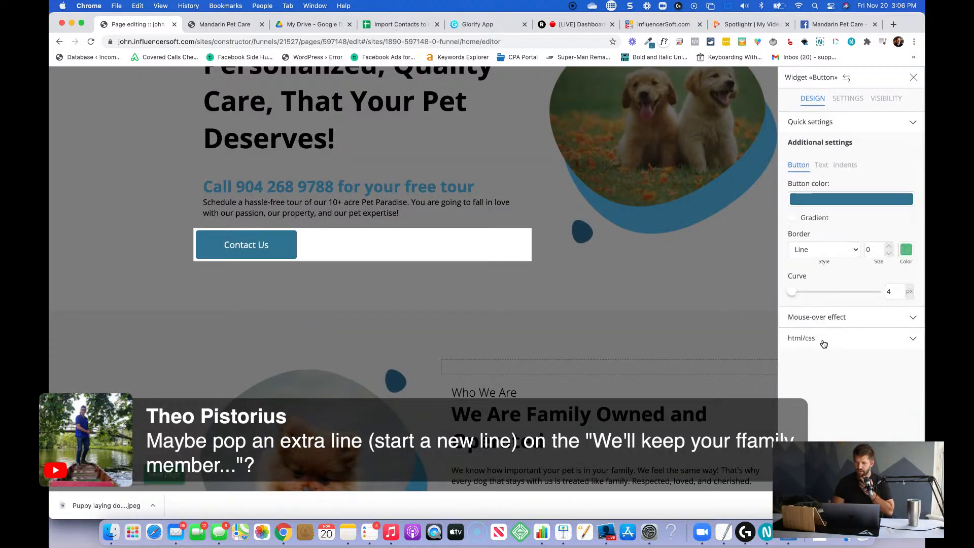
pyautogui.click(839, 169)
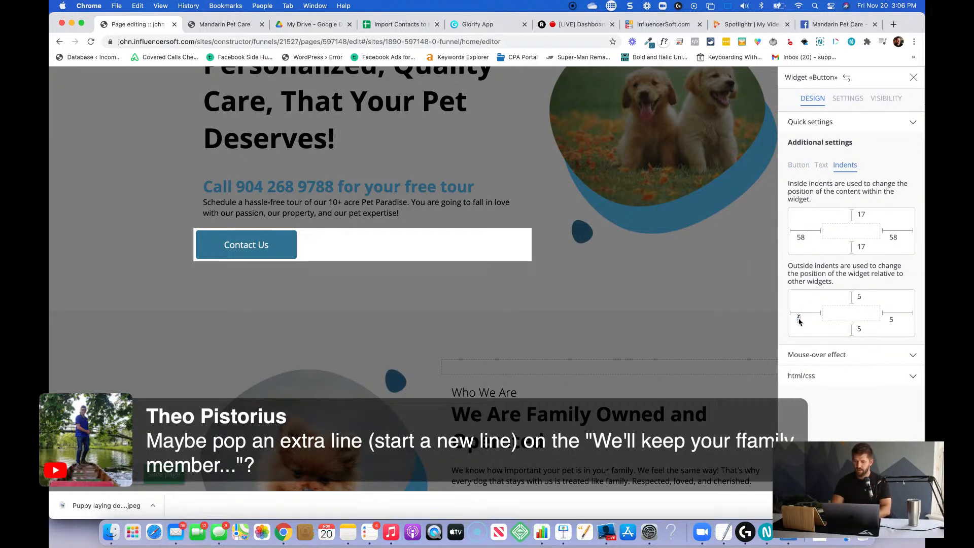
pyautogui.write('20')
pyautogui.press('Tab')
pyautogui.write('20')
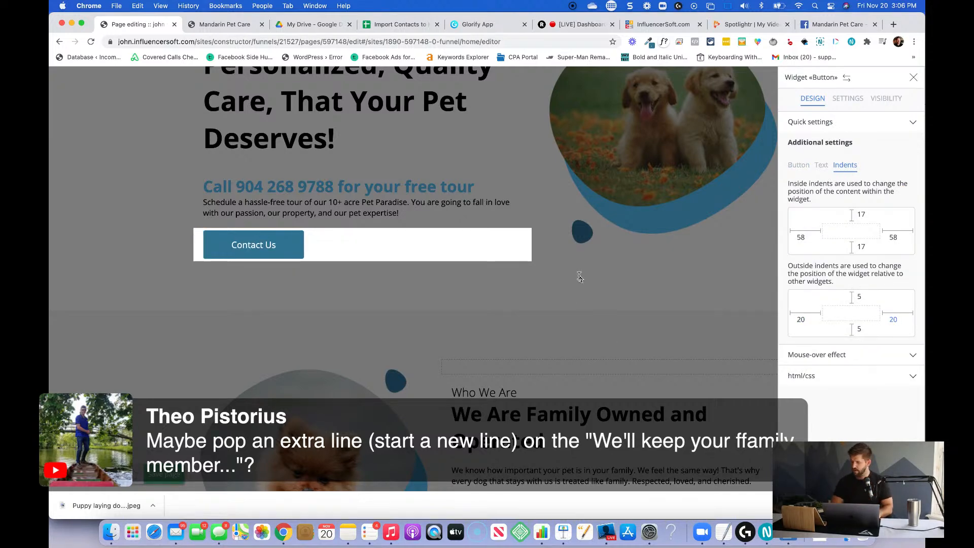
pyautogui.click(596, 287)
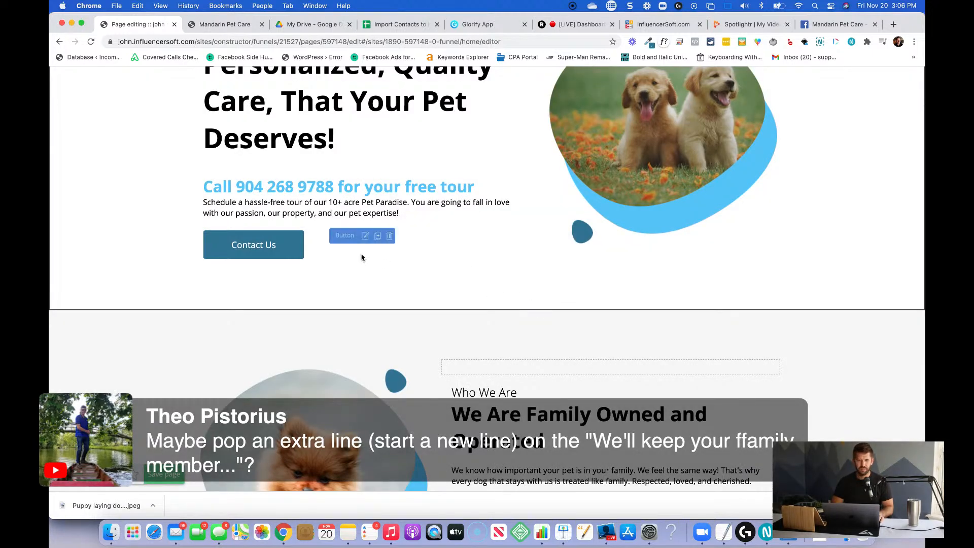
pyautogui.scroll(1, 355, 254)
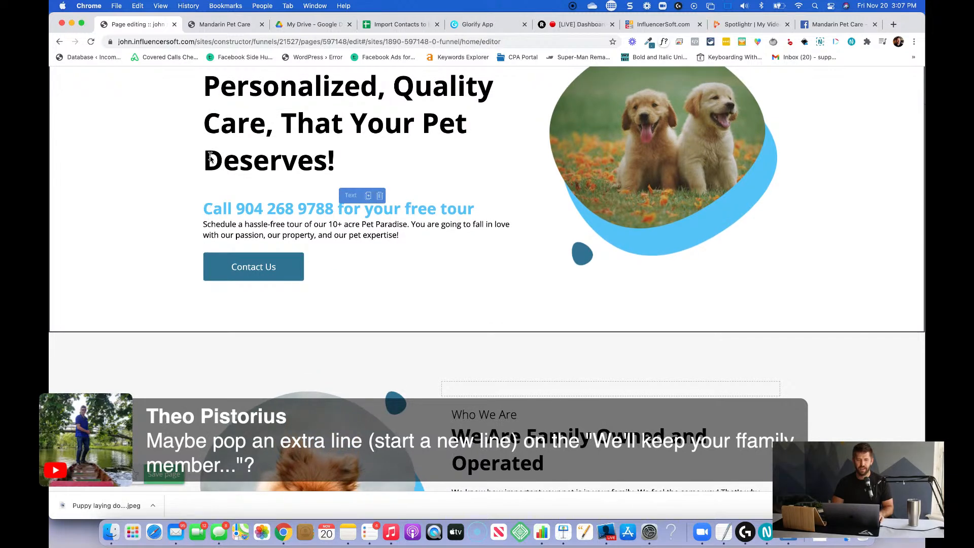
pyautogui.scroll(3, 211, 124)
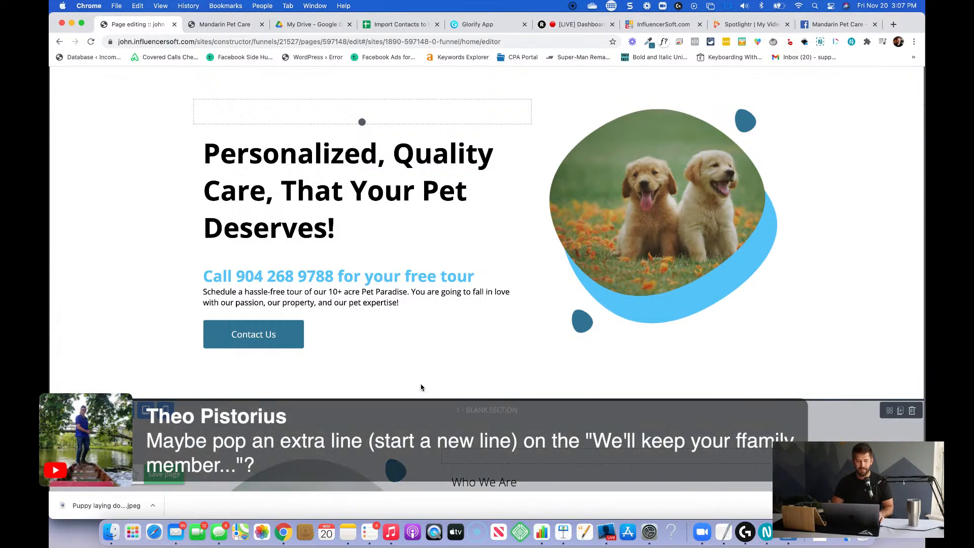
# Set the color of the Join the Family button in the "Who We Are" section to the copied dark blue and close its settings.
pyautogui.scroll(-5, 450, 364)
pyautogui.scroll(-5, 450, 364)
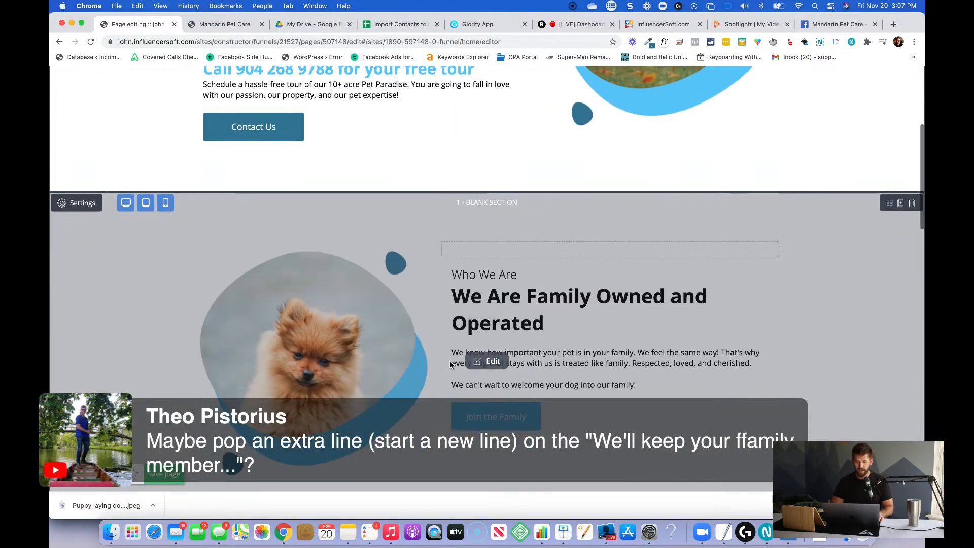
pyautogui.scroll(6, 451, 364)
pyautogui.scroll(5, 461, 243)
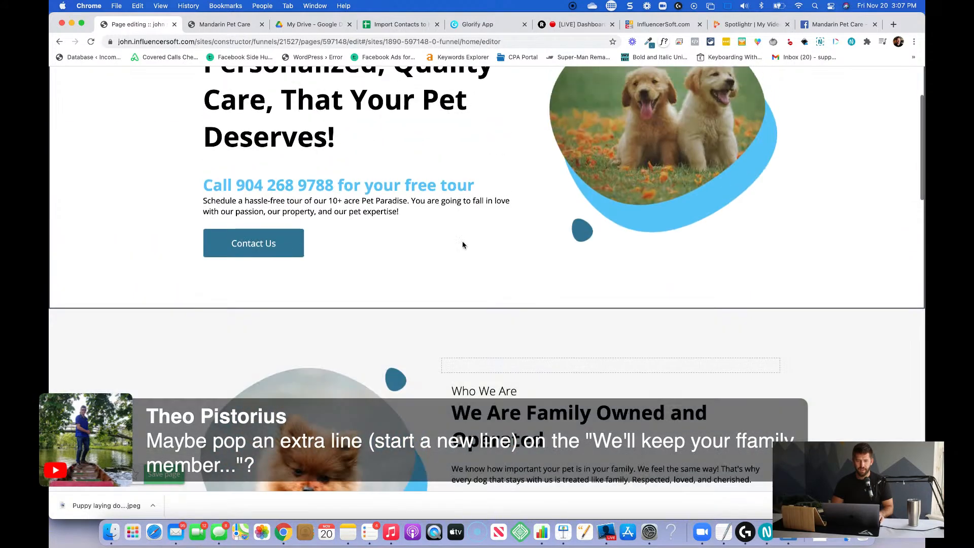
pyautogui.scroll(-3, 460, 237)
pyautogui.scroll(-4, 460, 236)
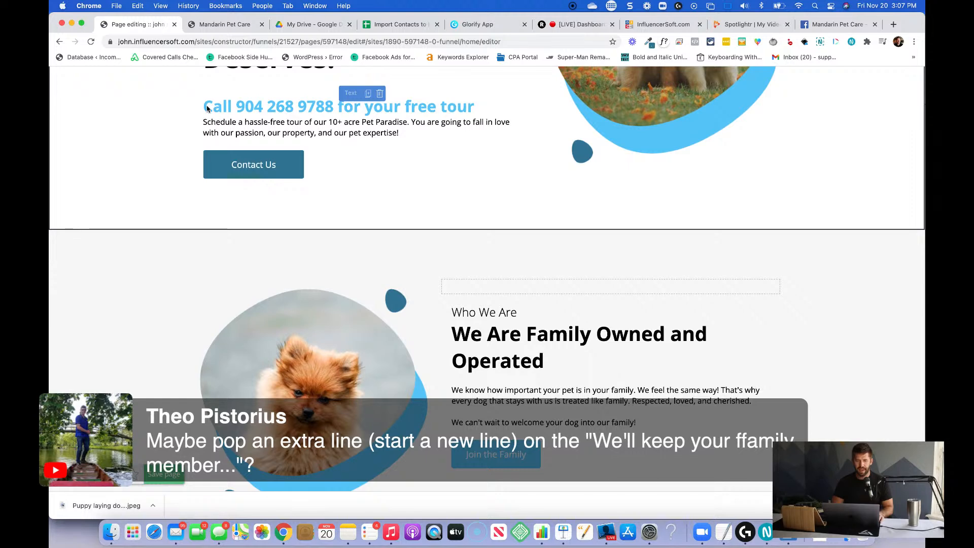
pyautogui.scroll(-3, 478, 226)
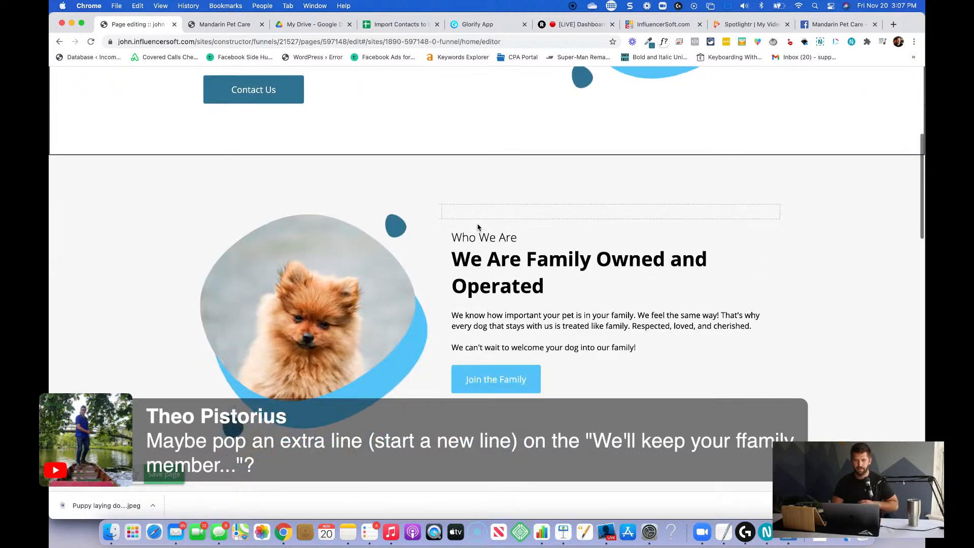
pyautogui.scroll(4, 478, 226)
pyautogui.scroll(-4, 527, 312)
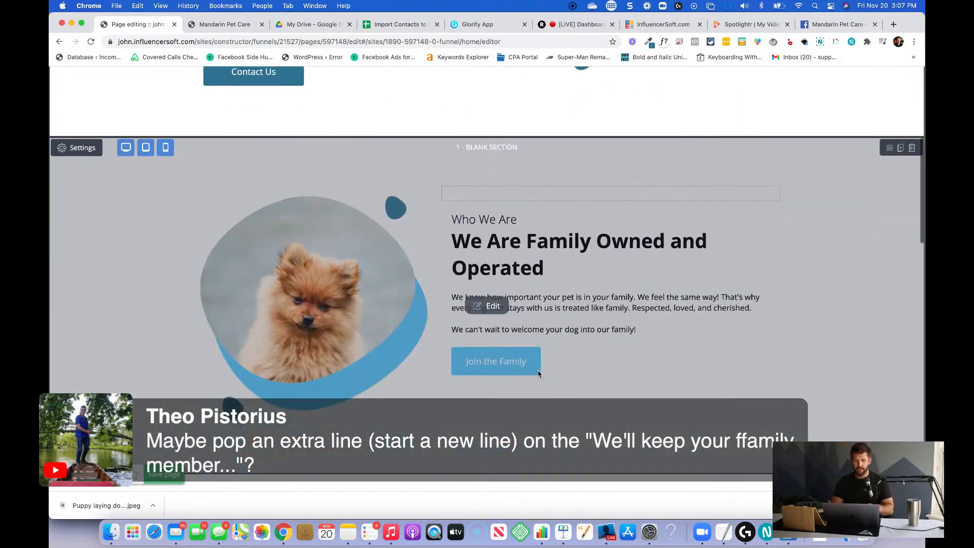
pyautogui.click(492, 290)
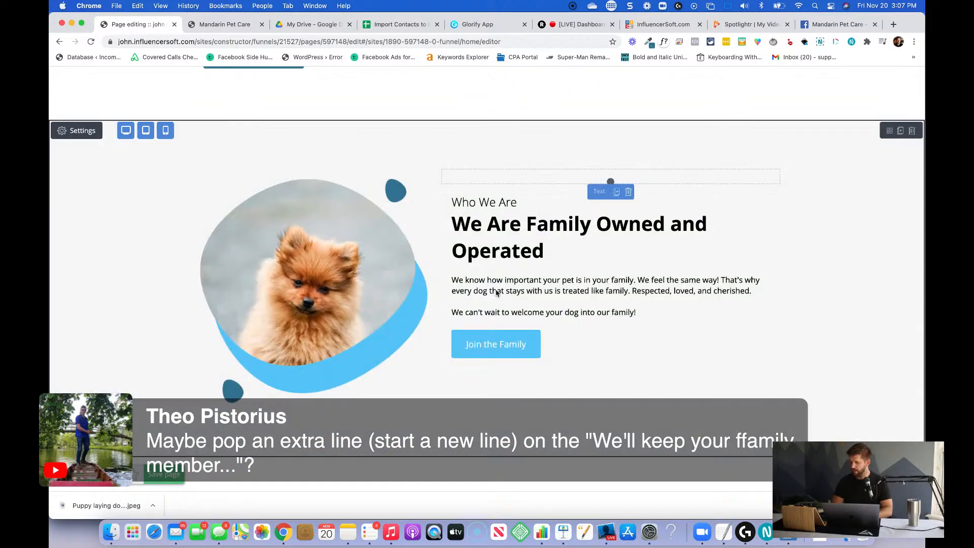
pyautogui.moveTo(513, 343)
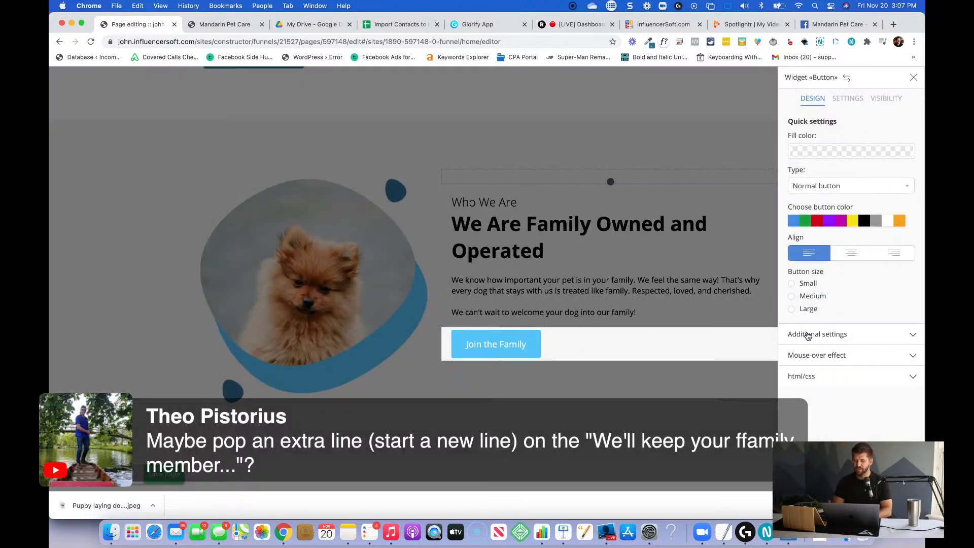
pyautogui.click(807, 335)
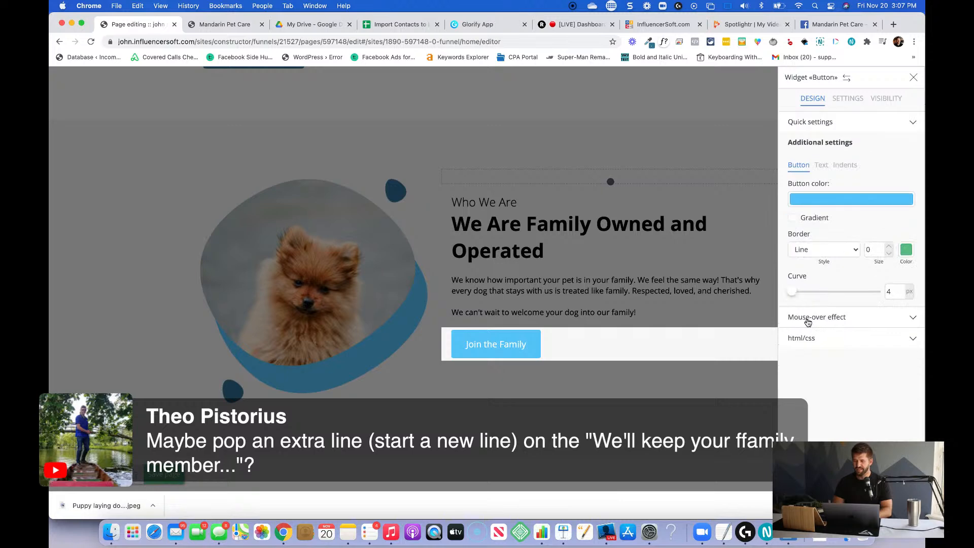
pyautogui.click(823, 200)
pyautogui.doubleClick(708, 83)
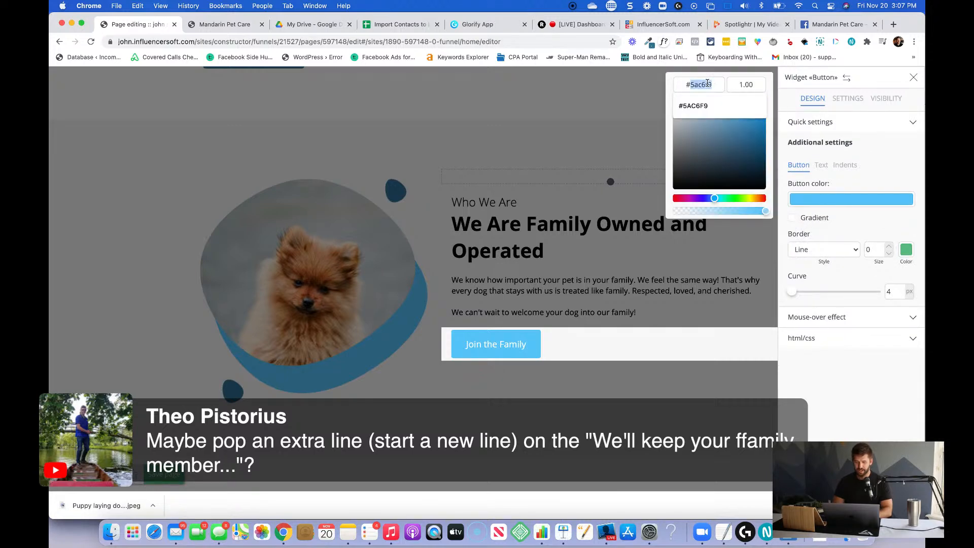
pyautogui.write('357795')
pyautogui.click(593, 113)
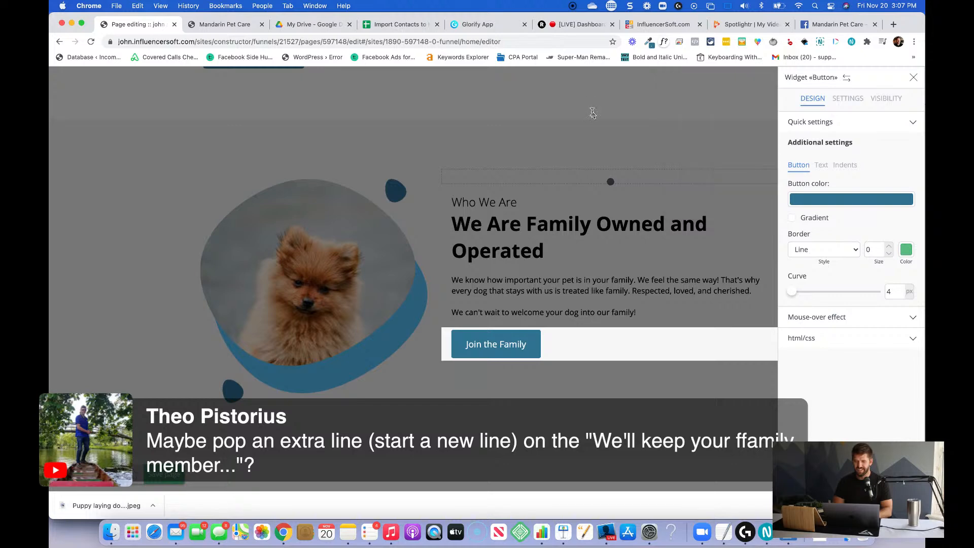
pyautogui.click(620, 254)
# Set the color of the Come Play With Us button in the "See how we play" section to the copied dark blue and close its settings.
pyautogui.scroll(-3, 619, 256)
pyautogui.scroll(-4, 619, 256)
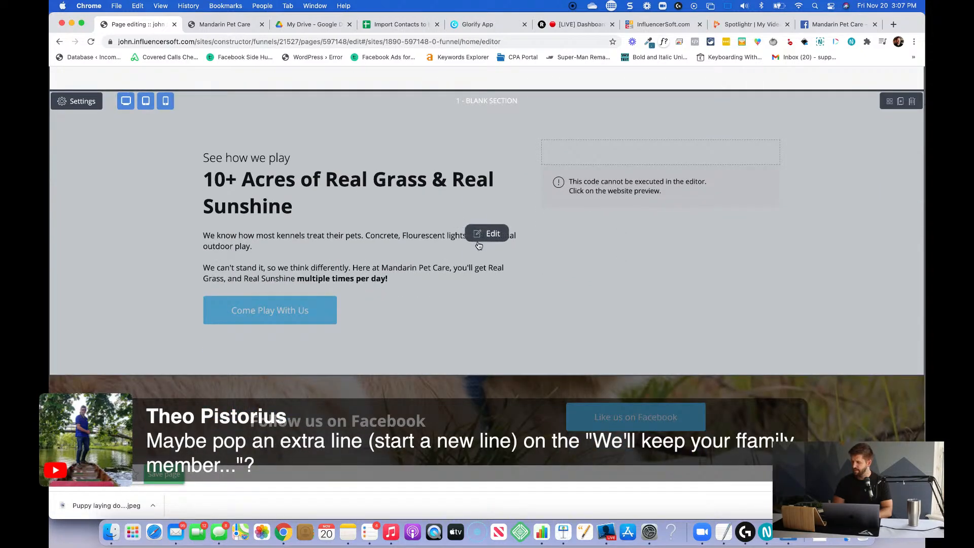
pyautogui.click(479, 244)
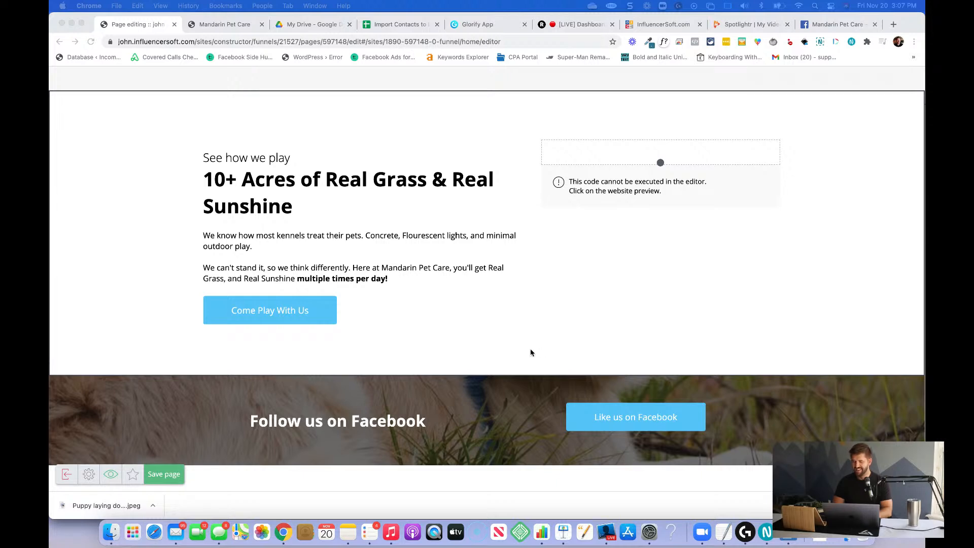
pyautogui.click(274, 309)
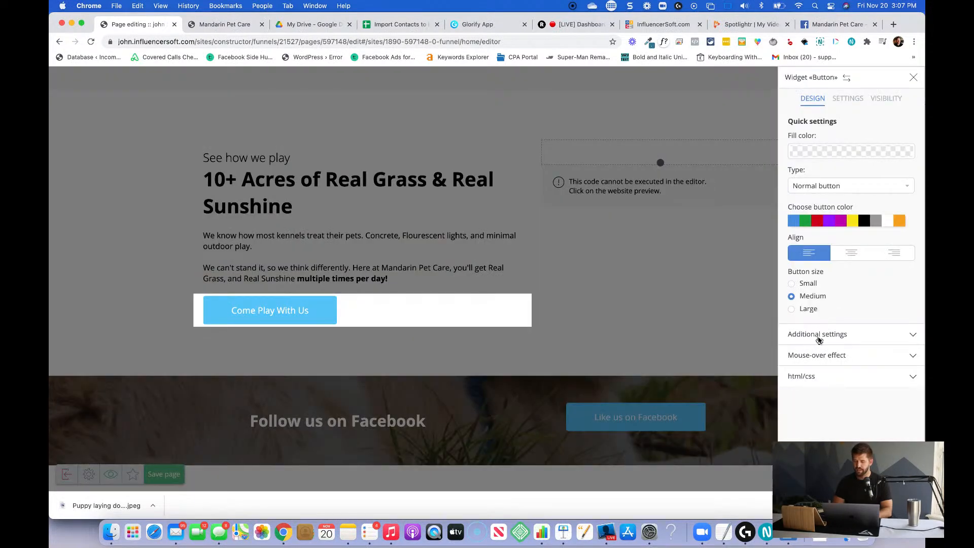
pyautogui.click(816, 336)
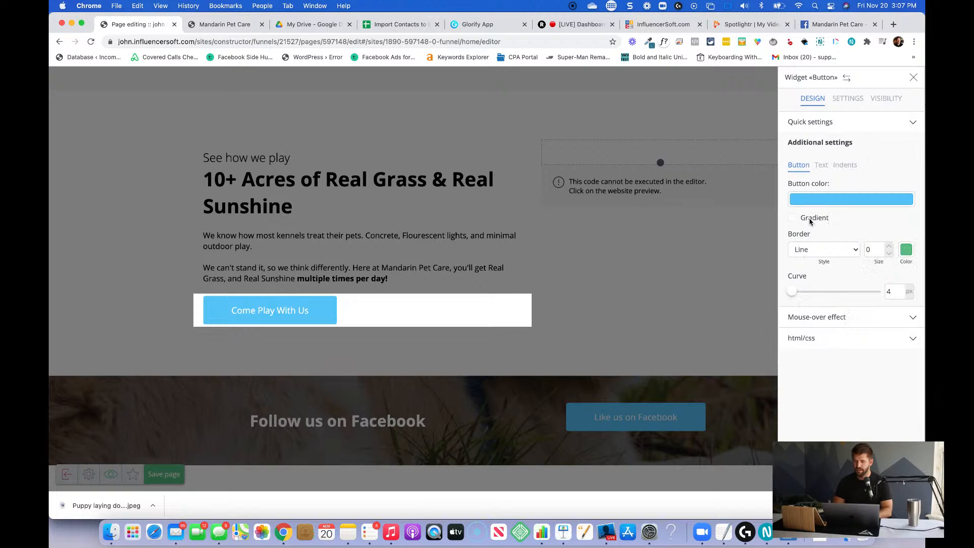
pyautogui.click(818, 199)
pyautogui.doubleClick(699, 85)
pyautogui.write('357795')
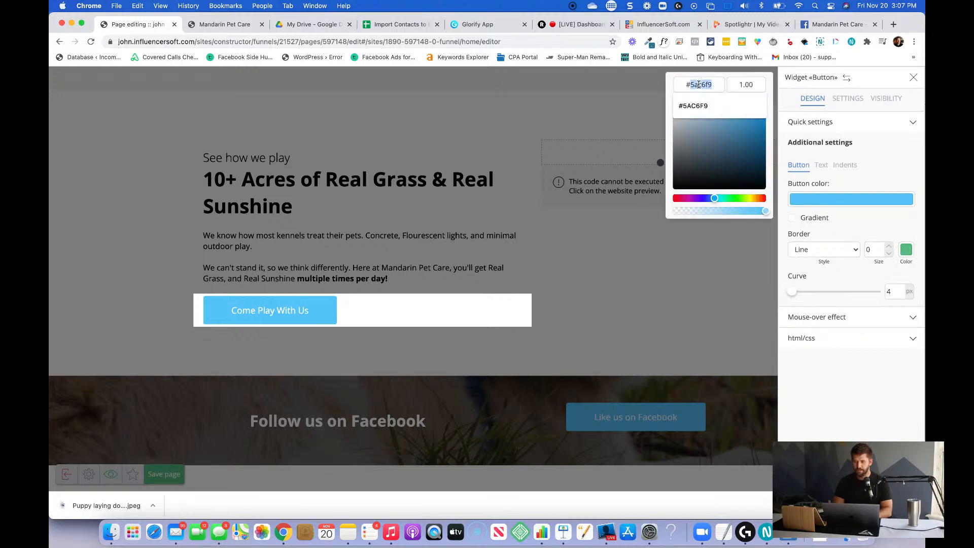
pyautogui.click(479, 174)
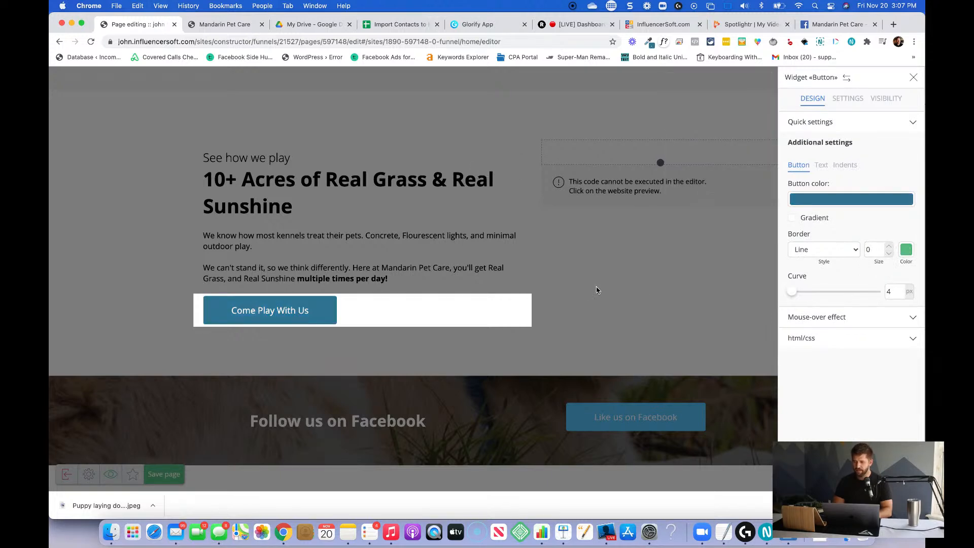
pyautogui.scroll(-2, 638, 290)
pyautogui.click(637, 289)
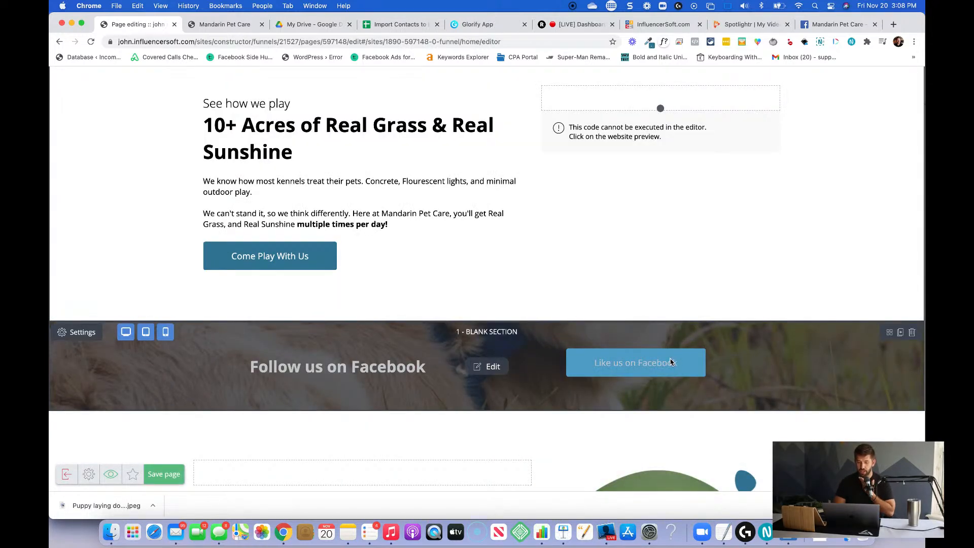
# Set the color of the Like us on Facebook button to the copied dark blue and close its settings.
pyautogui.click(493, 372)
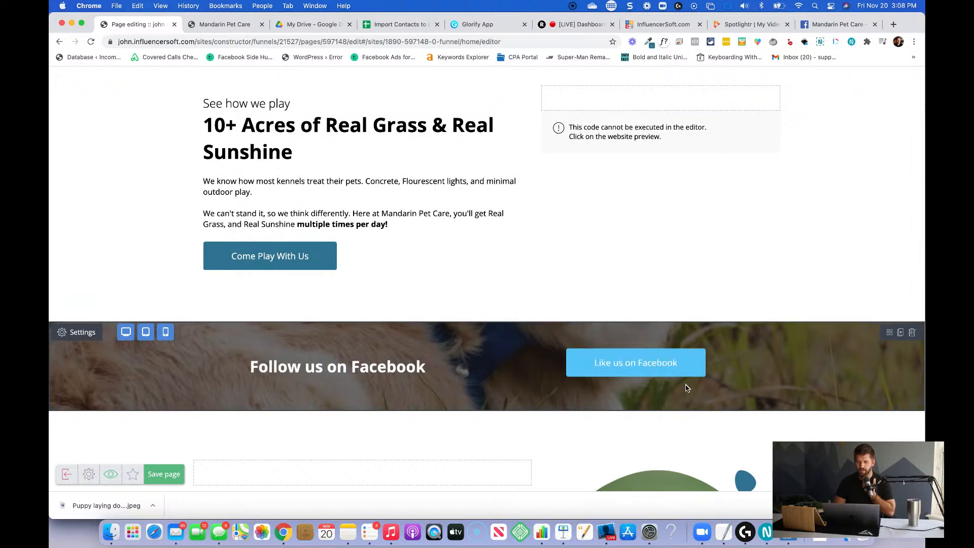
pyautogui.moveTo(651, 356)
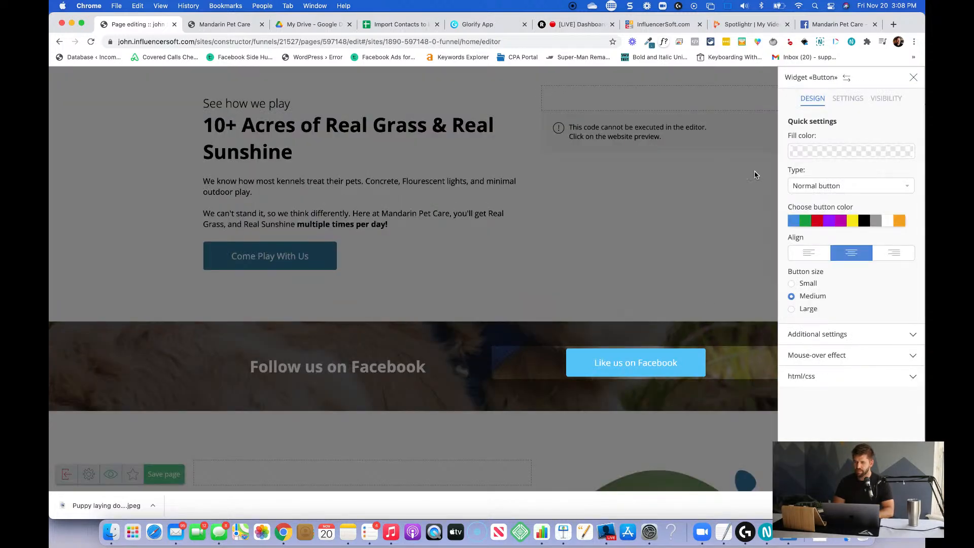
pyautogui.click(814, 335)
pyautogui.click(830, 203)
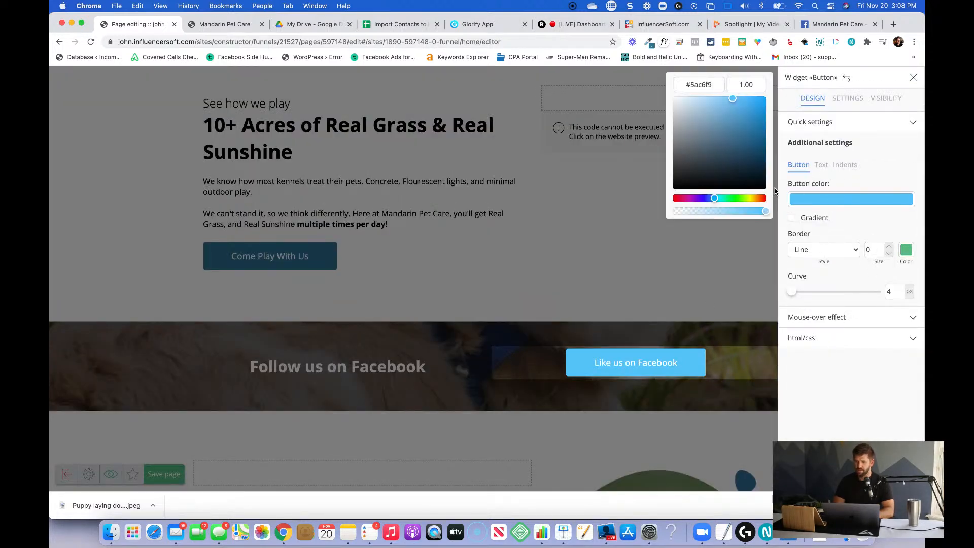
pyautogui.click(696, 81)
pyautogui.press('super+v')
pyautogui.click(540, 189)
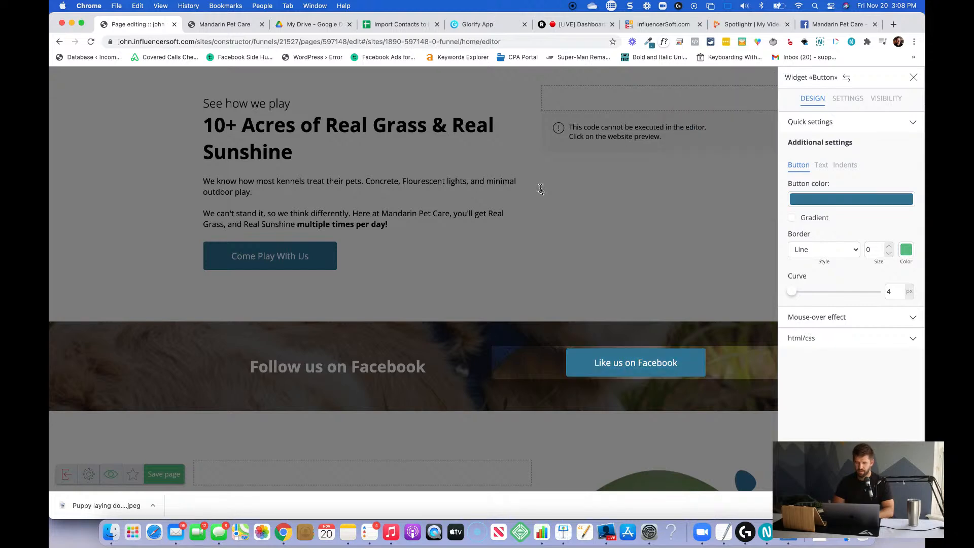
pyautogui.click(546, 230)
# Check the sections below the Facebook banner and save the page.
pyautogui.scroll(-5, 581, 307)
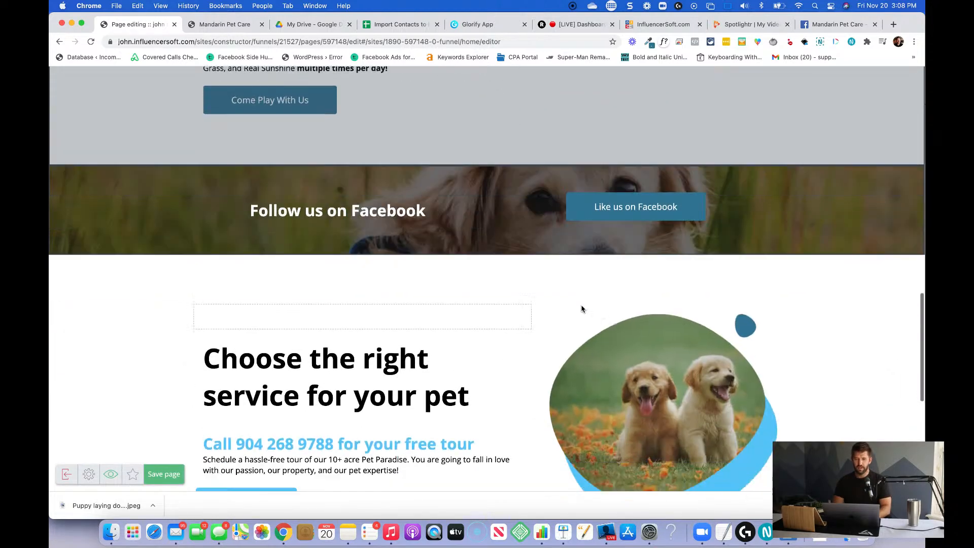
pyautogui.scroll(4, 582, 309)
pyautogui.scroll(-5, 582, 309)
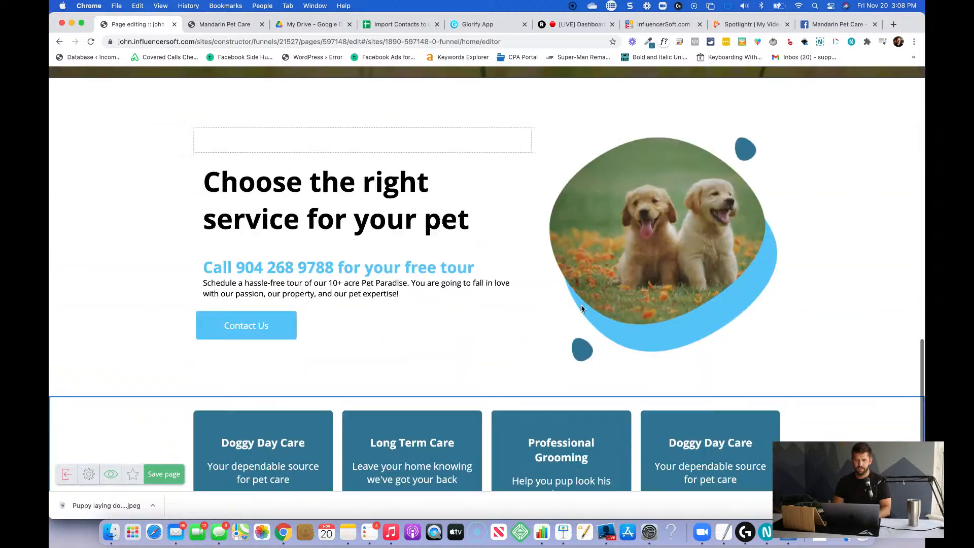
pyautogui.scroll(2, 582, 308)
pyautogui.scroll(5, 582, 309)
pyautogui.scroll(-5, 581, 307)
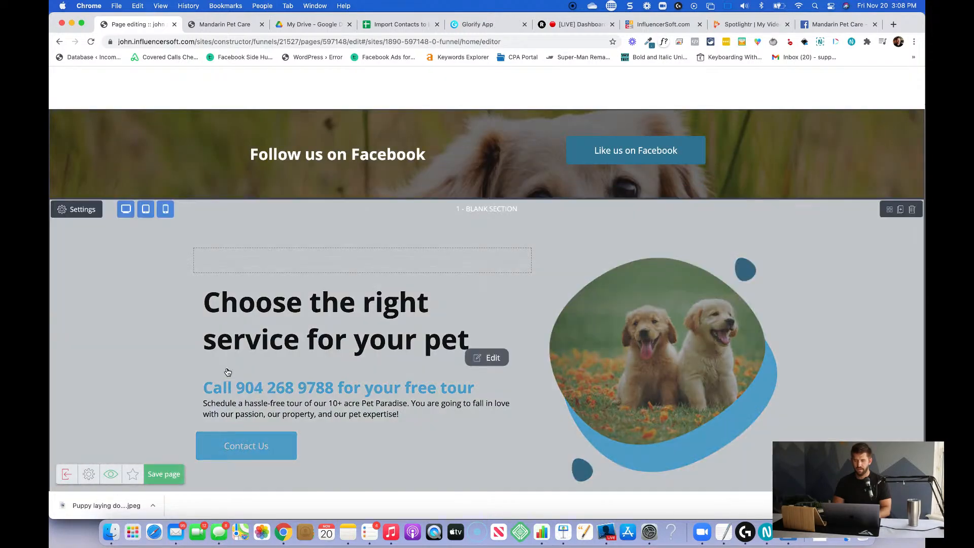
pyautogui.click(166, 474)
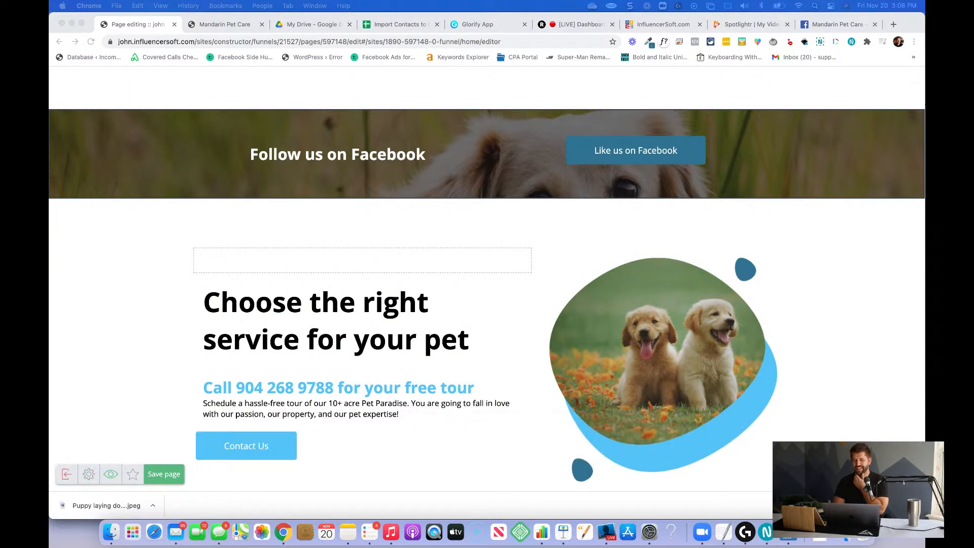
# Reload the live Mandarin Pet Care site and review its button colors, sections and service cards.
pyautogui.click(223, 25)
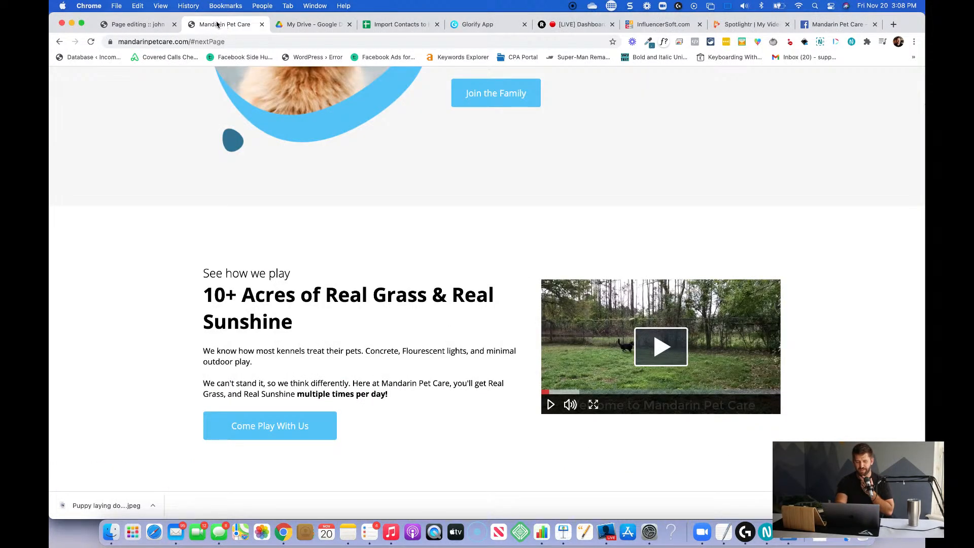
pyautogui.press('super+r')
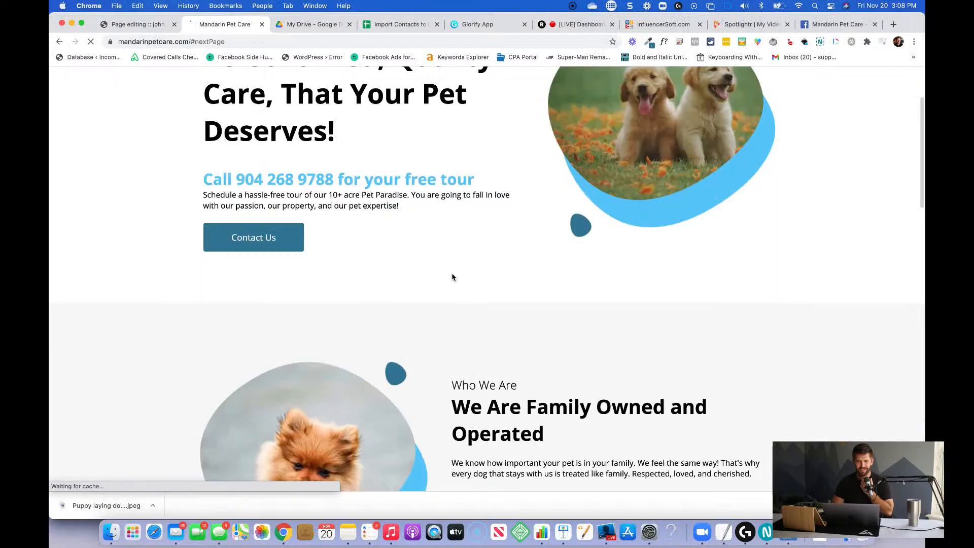
pyautogui.scroll(-8, 689, 309)
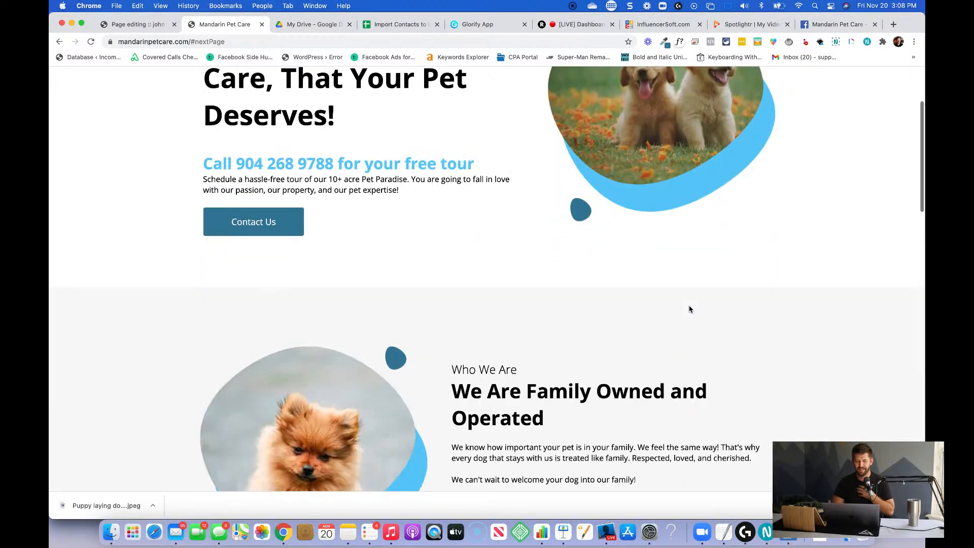
pyautogui.scroll(3, 689, 308)
pyautogui.scroll(-12, 689, 308)
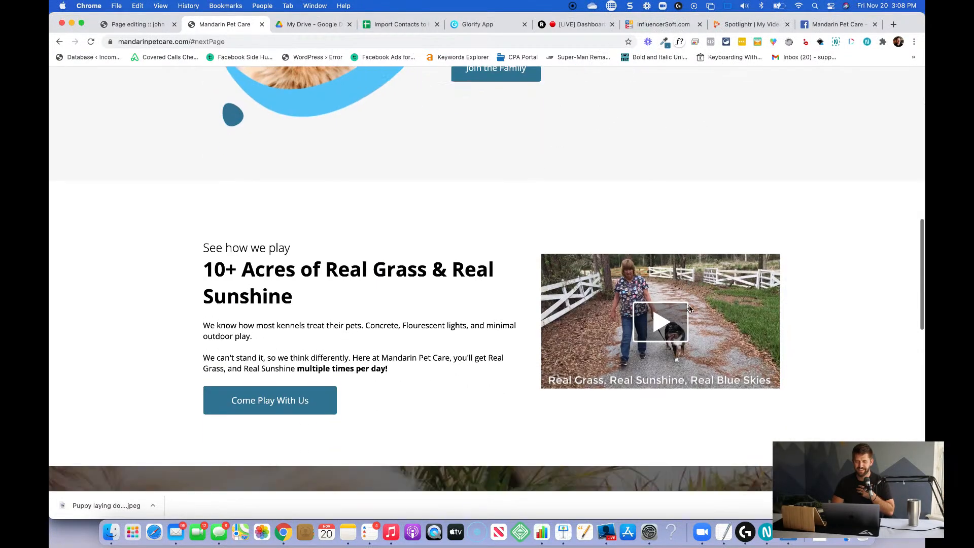
pyautogui.scroll(-4, 689, 308)
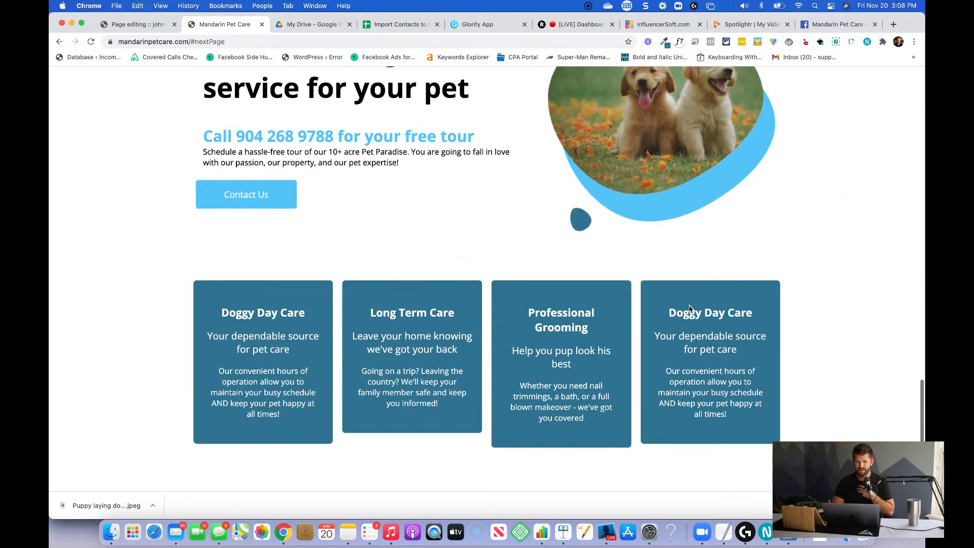
pyautogui.scroll(3, 594, 390)
pyautogui.scroll(10, 594, 390)
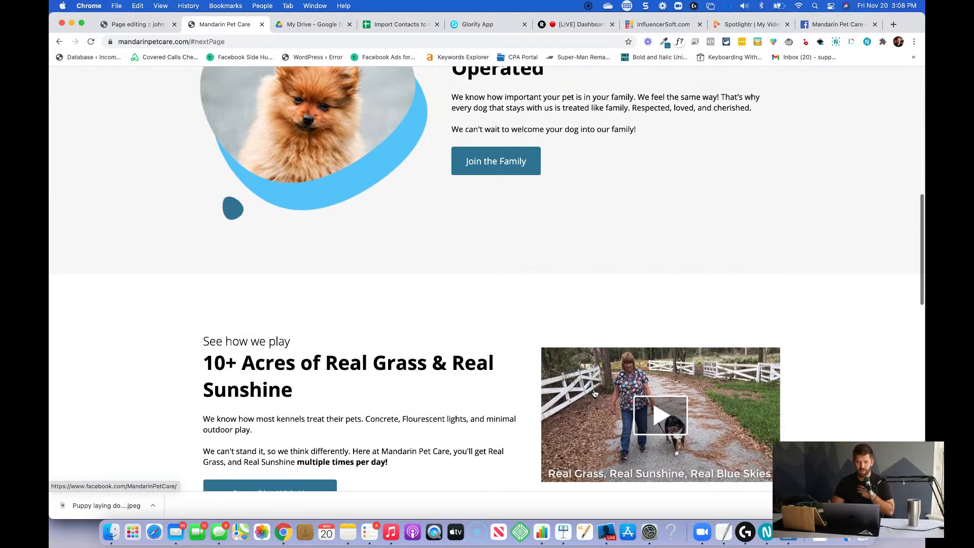
pyautogui.scroll(8, 594, 393)
pyautogui.scroll(-2, 594, 393)
pyautogui.scroll(2, 594, 393)
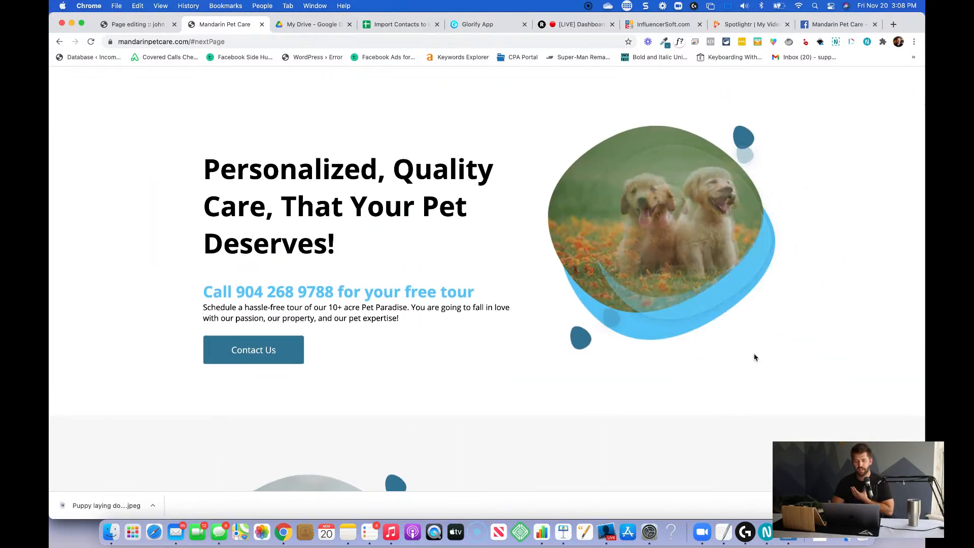
pyautogui.scroll(-1, 737, 347)
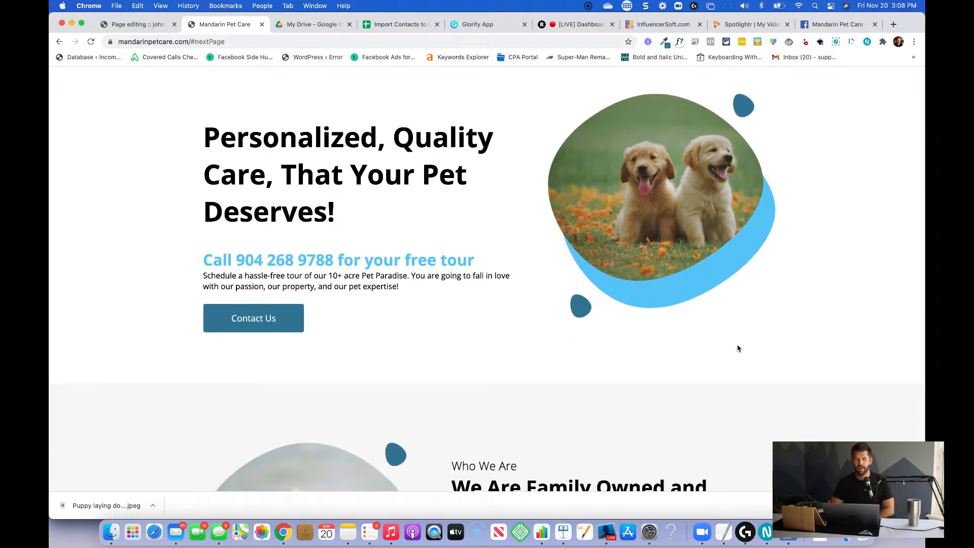
pyautogui.scroll(-7, 683, 319)
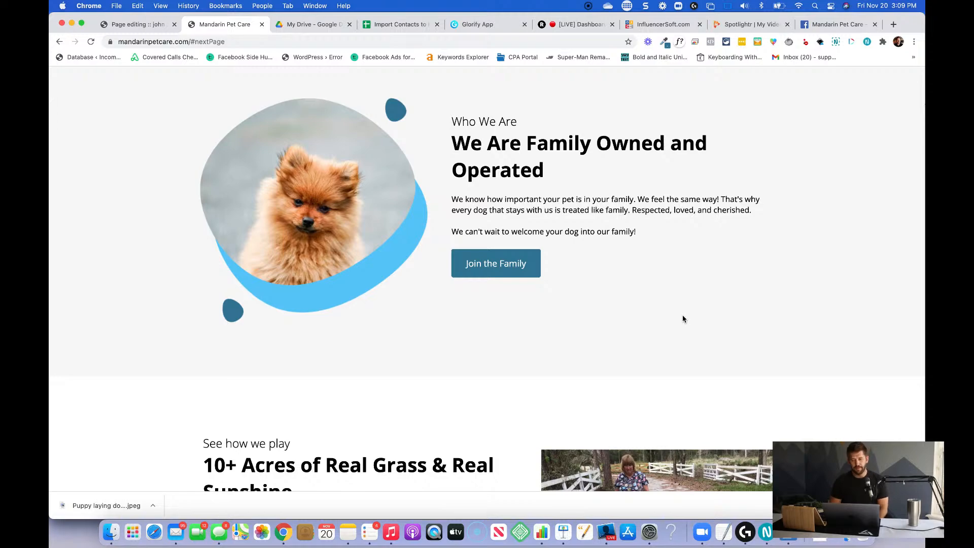
pyautogui.scroll(-6, 683, 318)
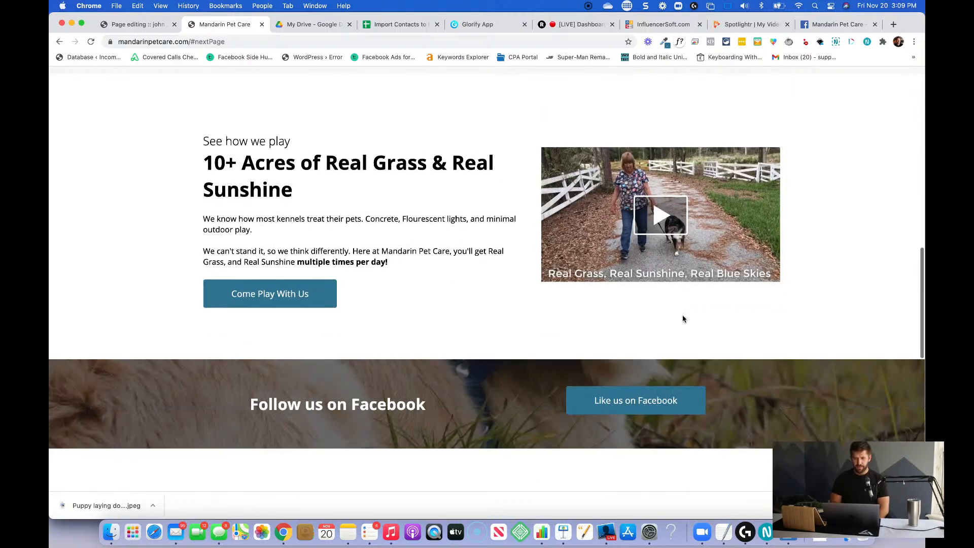
pyautogui.scroll(-9, 683, 318)
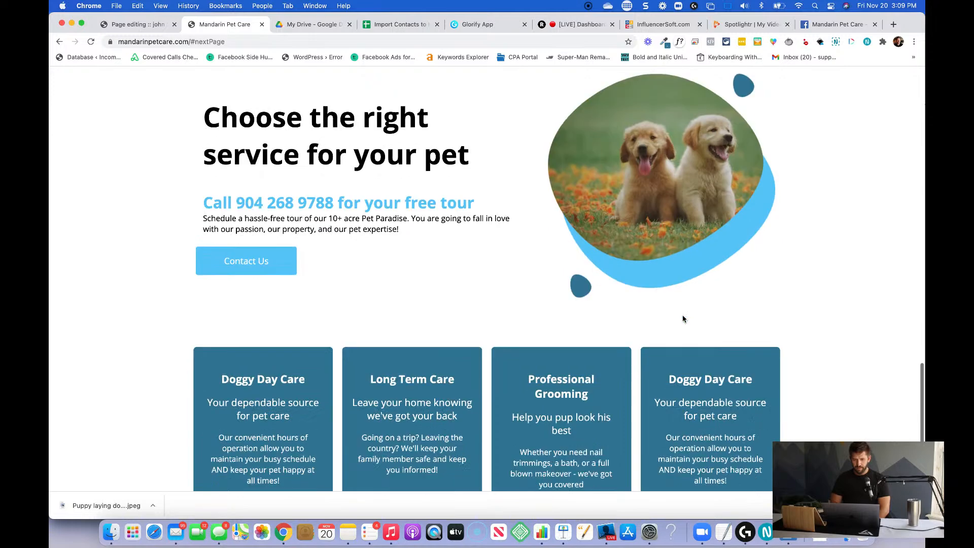
pyautogui.scroll(-1, 683, 318)
# Return to the page editor and bring up the service cards below the "Choose the right service for your pet" section.
pyautogui.click(133, 24)
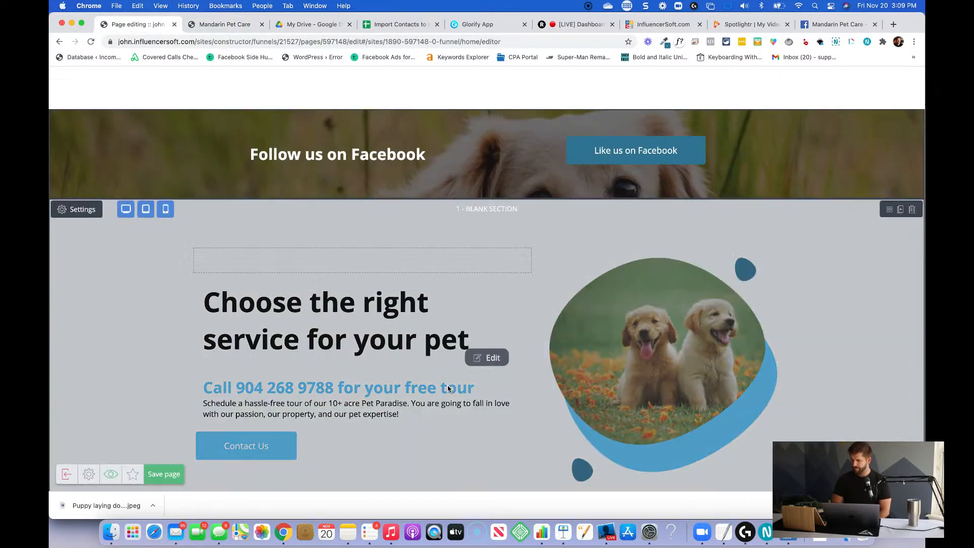
pyautogui.scroll(-1, 448, 389)
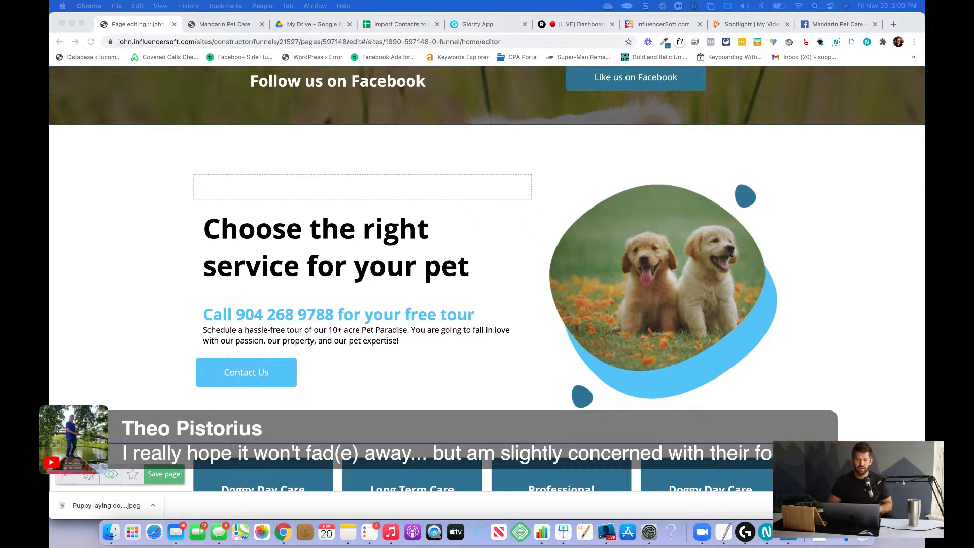
pyautogui.scroll(-3, 497, 345)
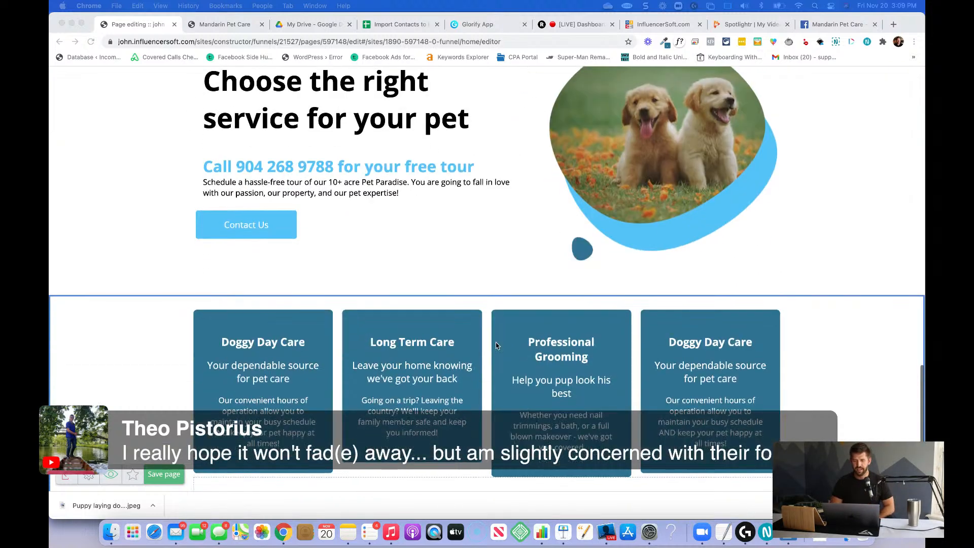
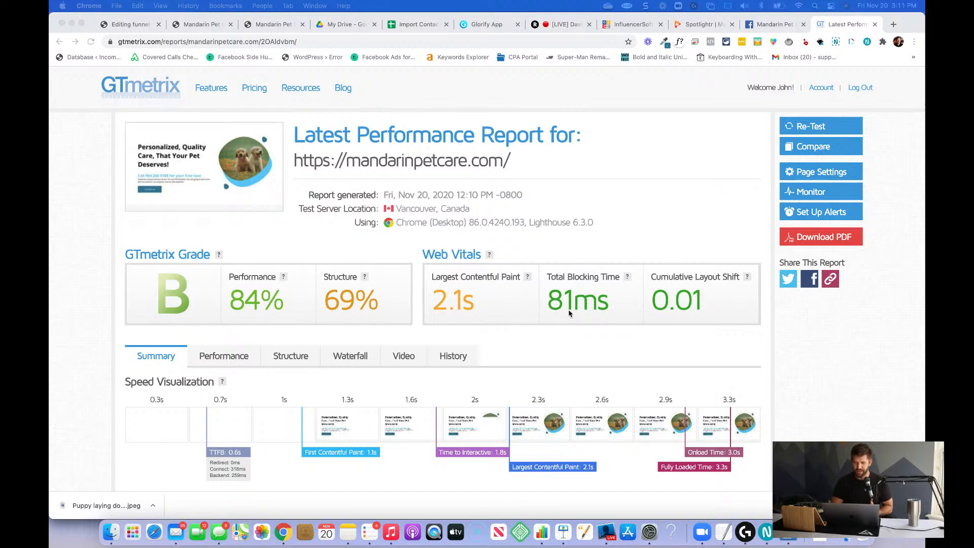
# Review the GTmetrix performance report for the Mandarin Pet Care site.
pyautogui.scroll(-1, 593, 316)
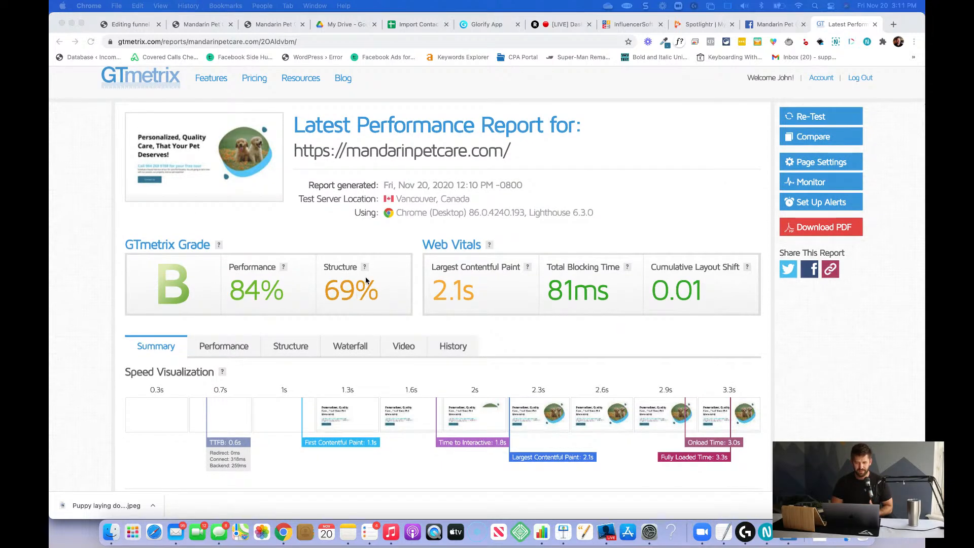
pyautogui.scroll(-5, 356, 282)
pyautogui.scroll(6, 258, 144)
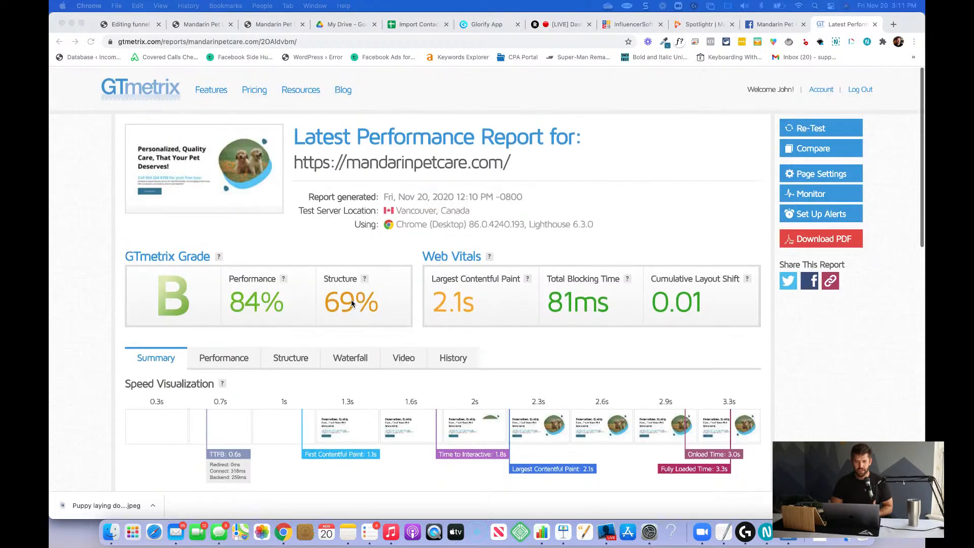
# Return to the InfluencerSoft funnel and open the Mandarin Pet Care page in the page editor.
pyautogui.click(130, 24)
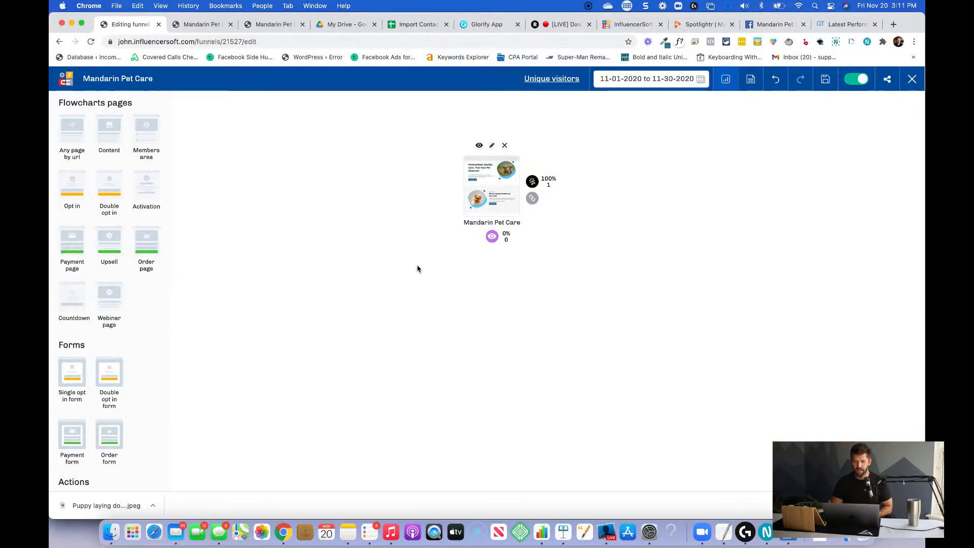
pyautogui.click(491, 145)
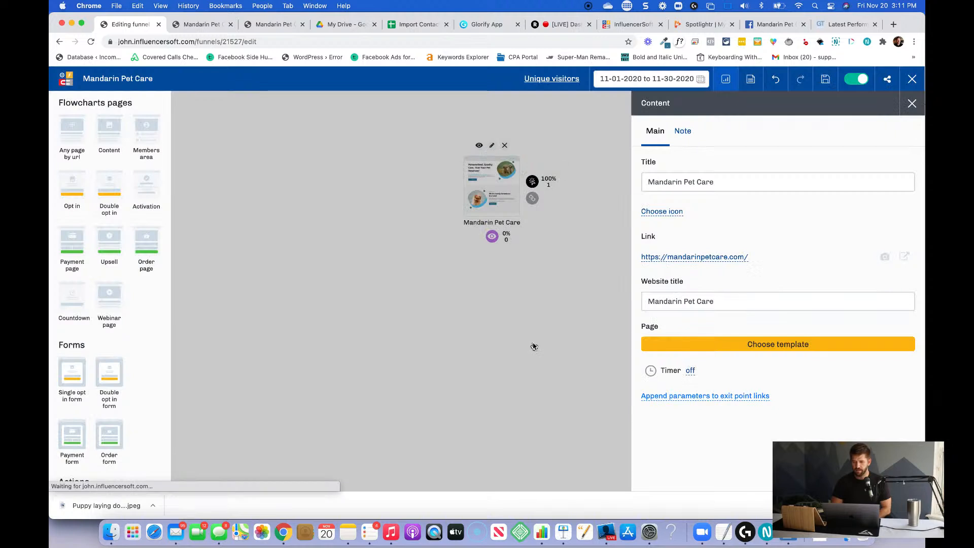
pyautogui.click(704, 345)
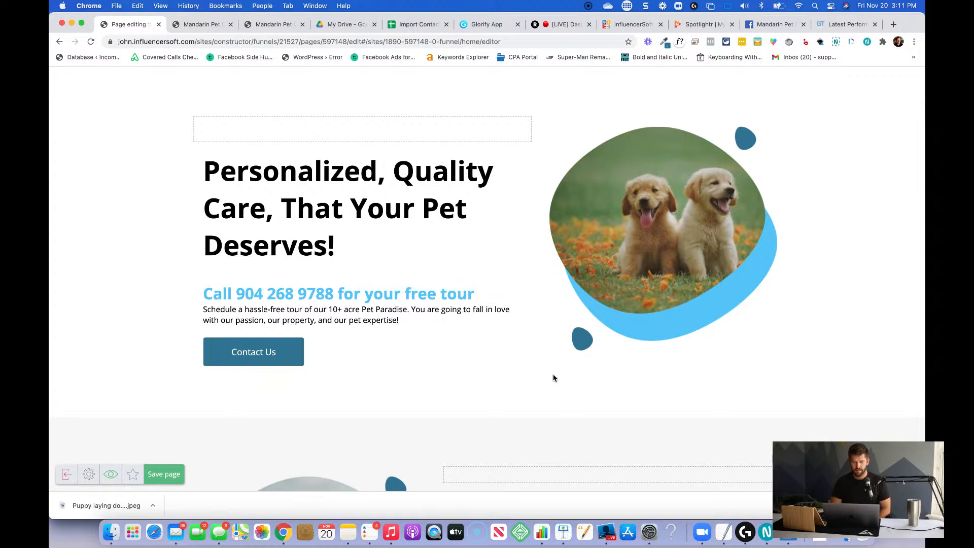
# Change the heading of the fourth service card, the duplicate "Doggy Day Care", to "Obedience Training".
pyautogui.scroll(-20, 458, 336)
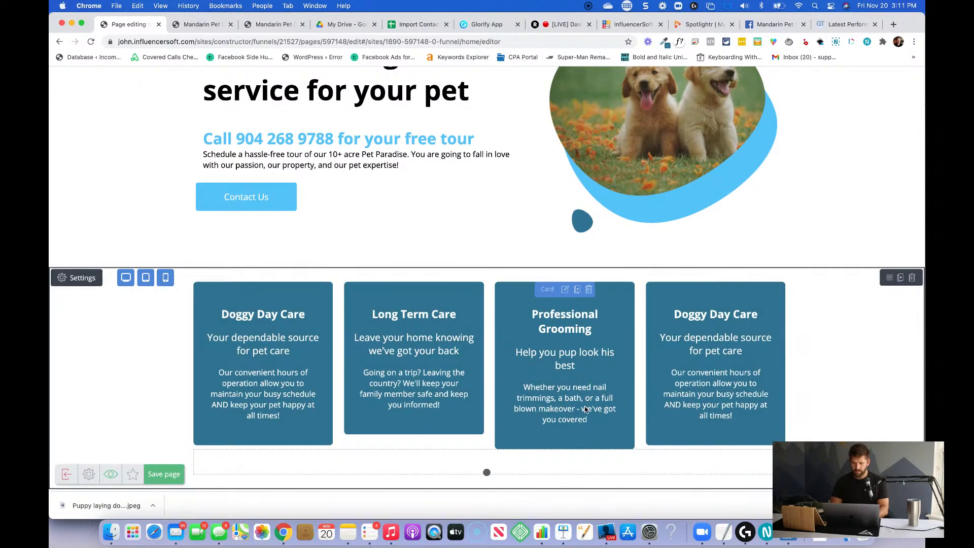
pyautogui.click(706, 322)
pyautogui.doubleClick(705, 319)
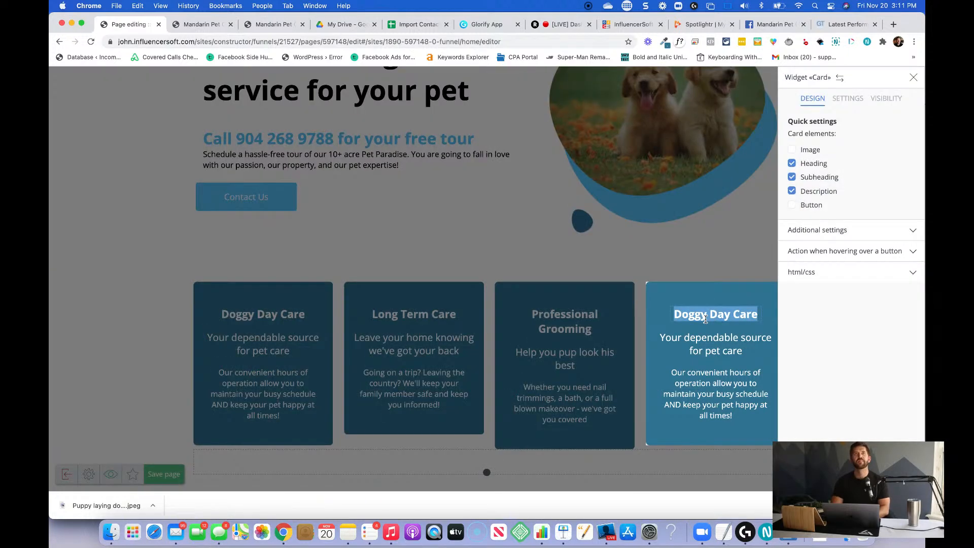
pyautogui.write('Personalized ')
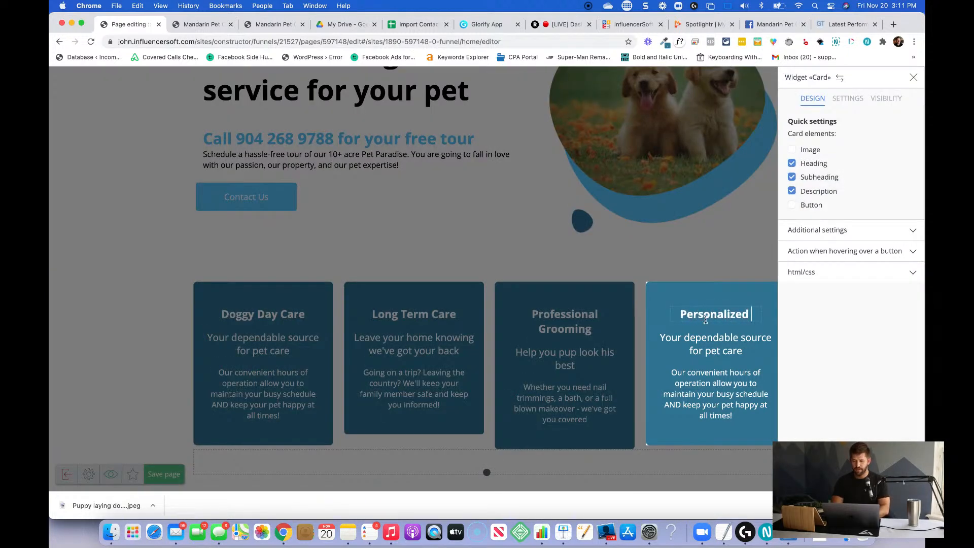
pyautogui.write('Obedi')
pyautogui.hotkey('shift', 'Up')
pyautogui.hotkey('shift', 'Up')
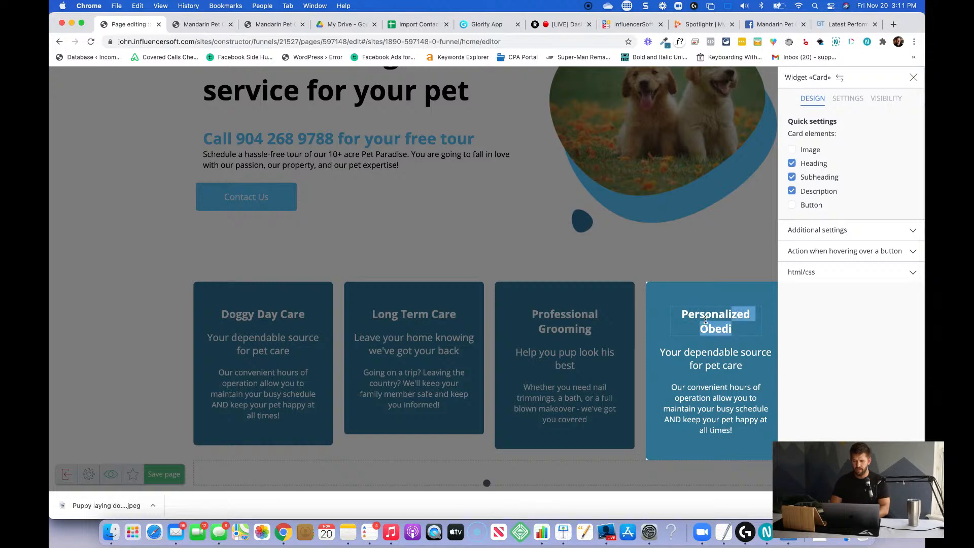
pyautogui.write('Obedie')
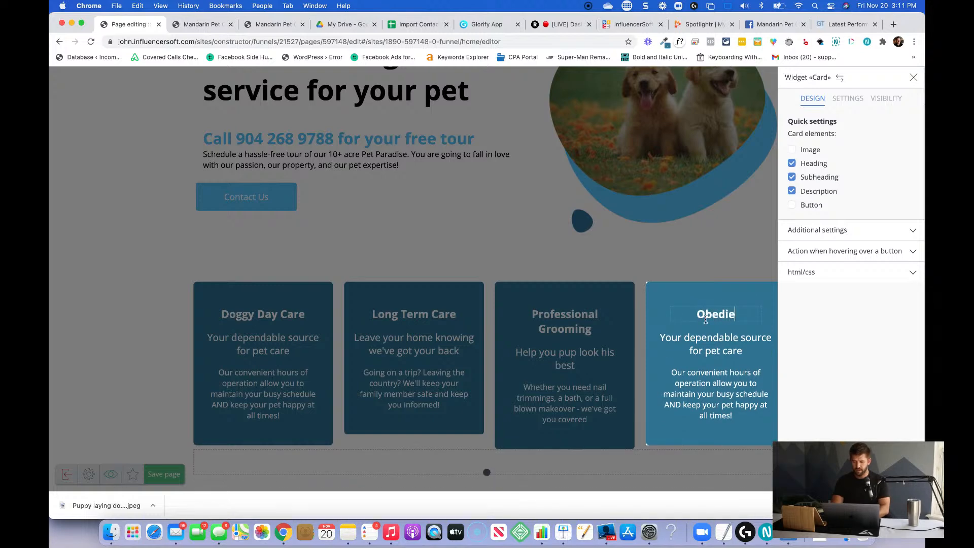
pyautogui.write('nce Training')
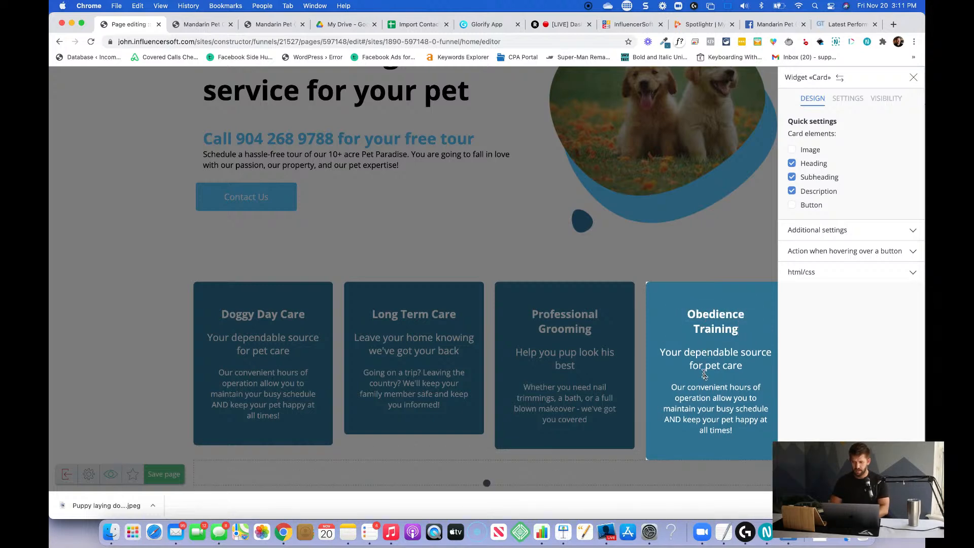
# Replace the subheading of the Obedience Training card with "Leverage our expertise".
pyautogui.tripleClick(708, 367)
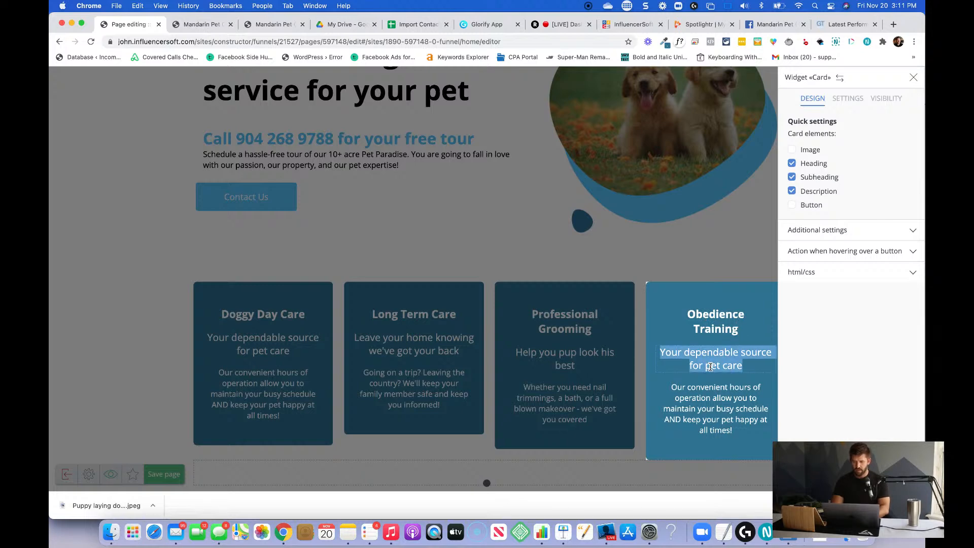
pyautogui.write('O')
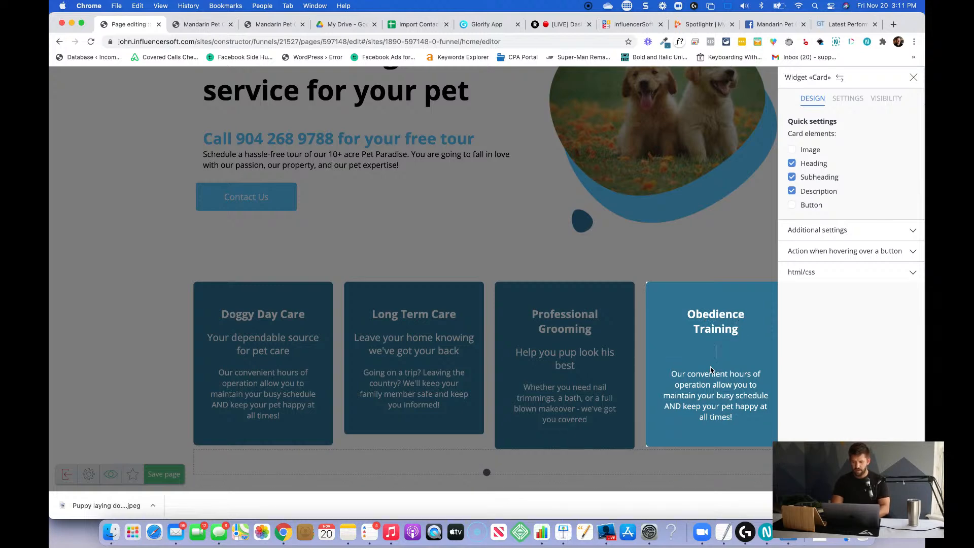
pyautogui.write('everage ')
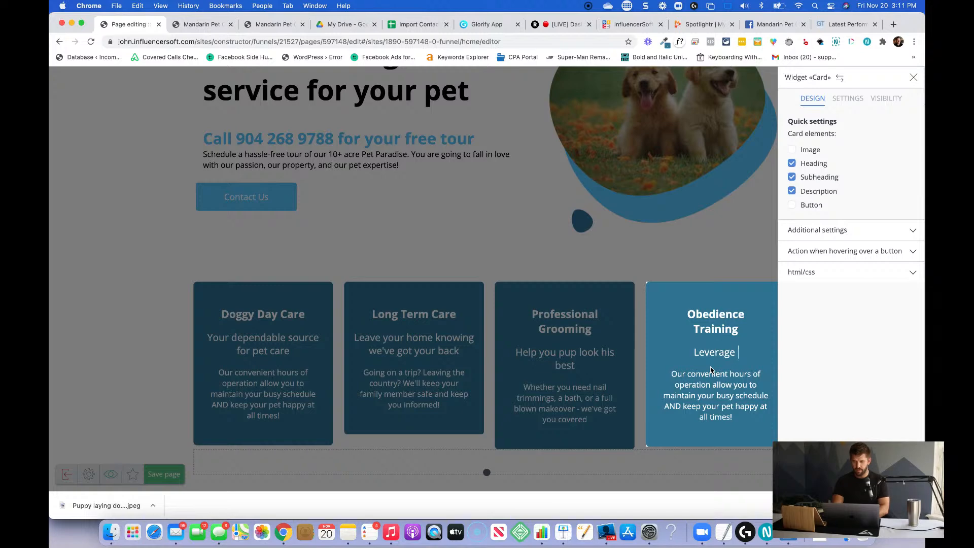
pyautogui.write('our expertise')
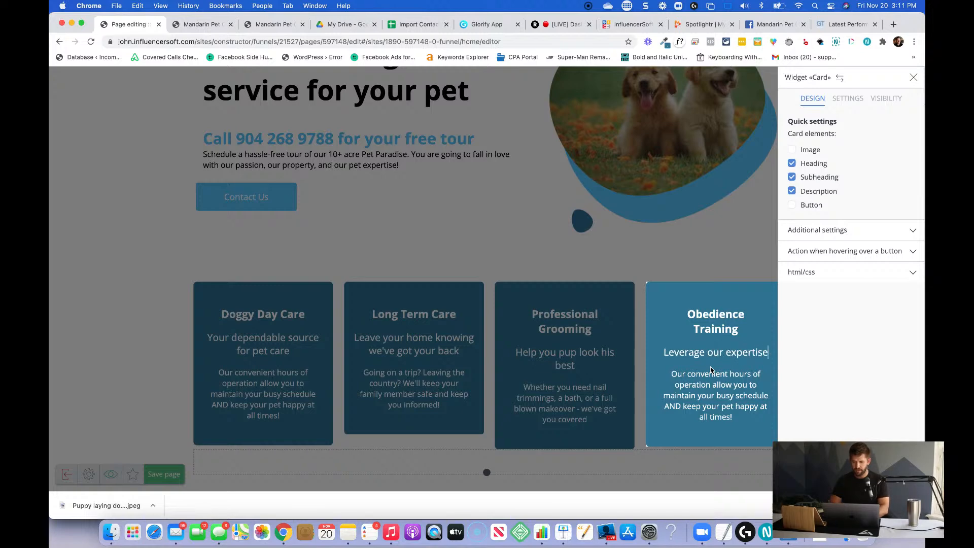
# Replace the Obedience Training card's old description with the opening words "With a combined 30+ years of".
pyautogui.tripleClick(709, 409)
pyautogui.press('BackSpace')
pyautogui.write('With a')
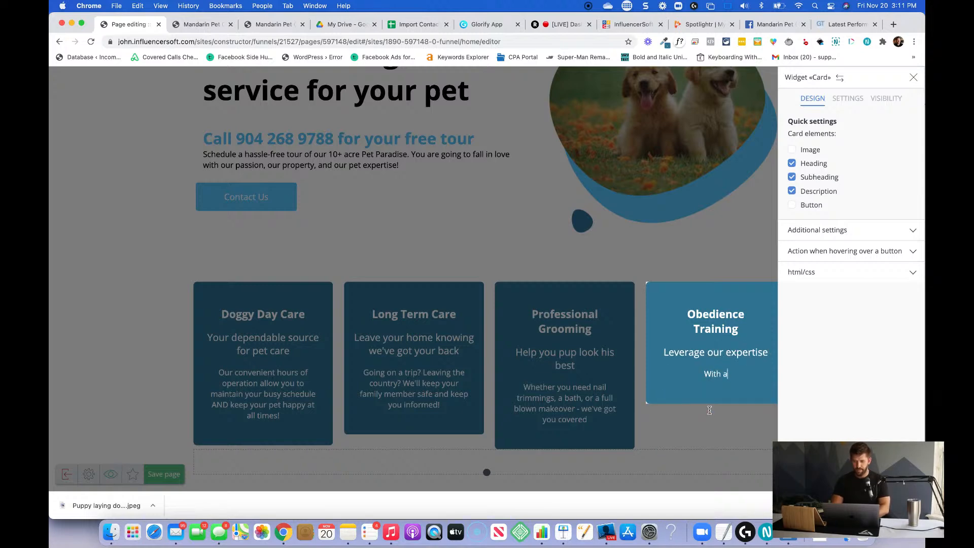
pyautogui.write(' combined ')
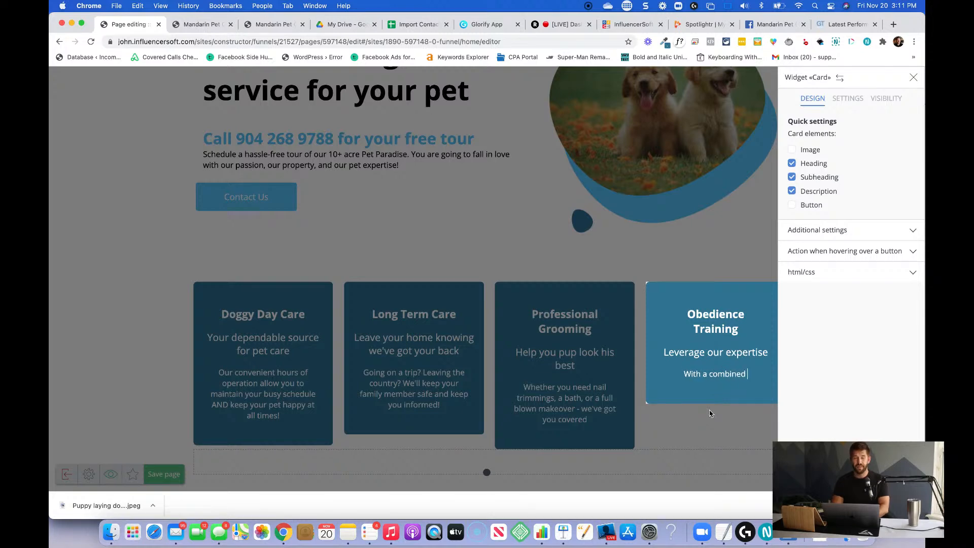
pyautogui.write('30+ years o')
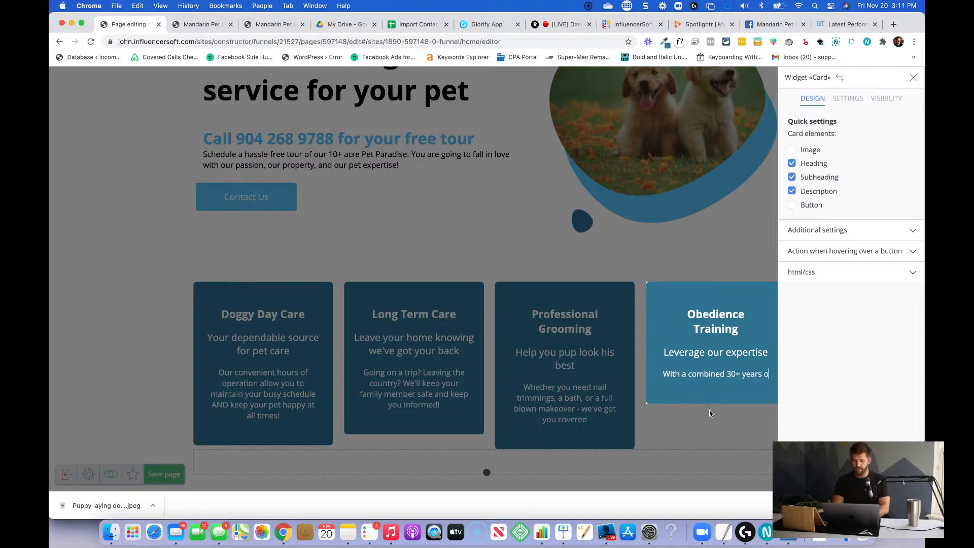
pyautogui.write('f')
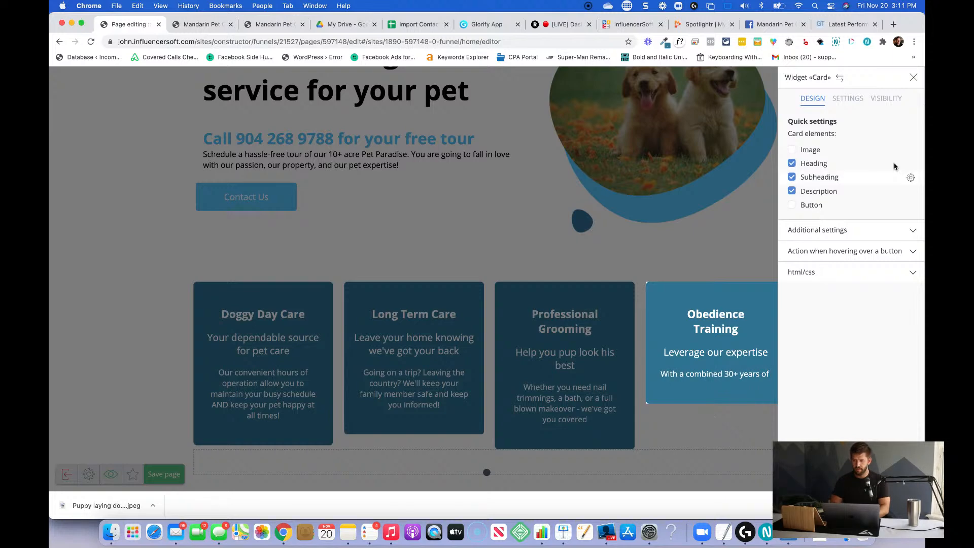
# Move the card settings to the opposite side and finish the description with "experience, we know how to get fast, sustainable obedience results with your pet.".
pyautogui.click(840, 77)
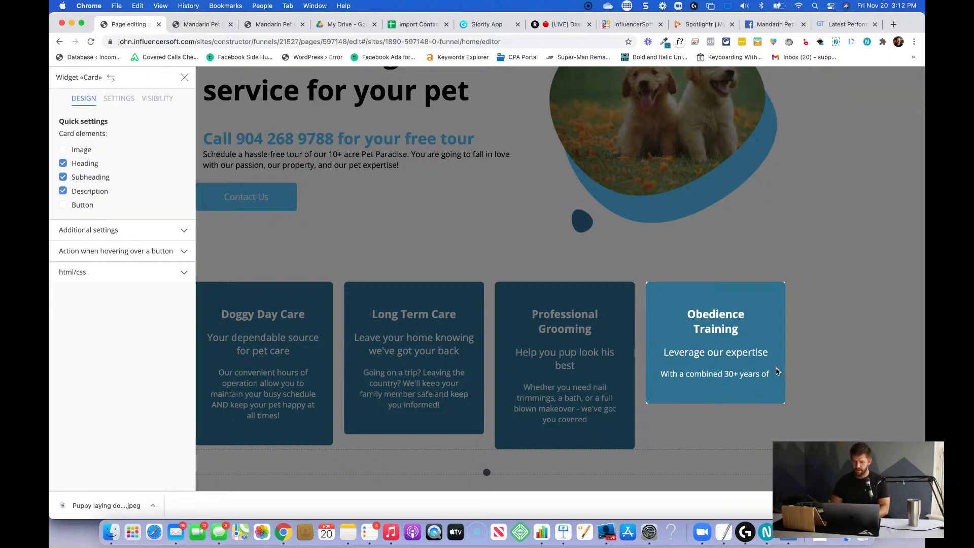
pyautogui.write('e')
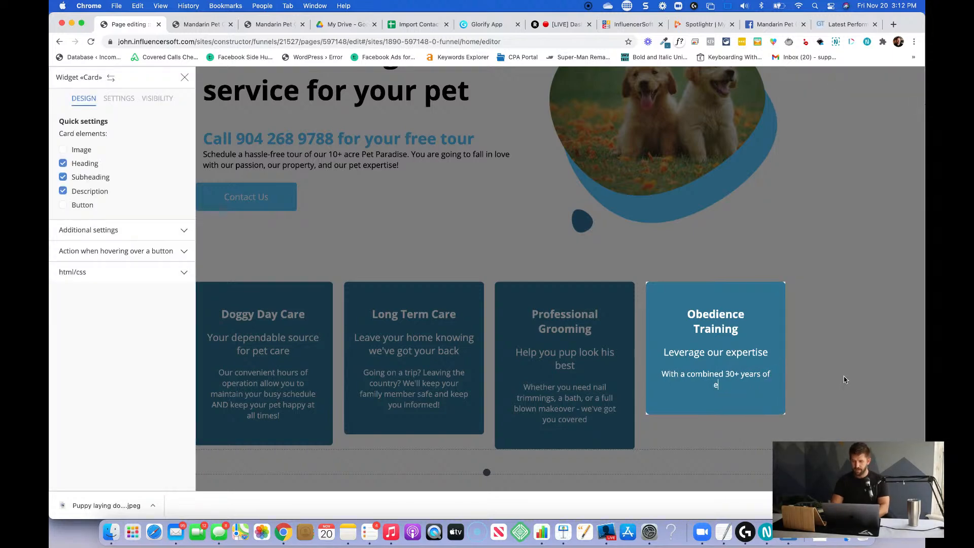
pyautogui.write('xperience, ')
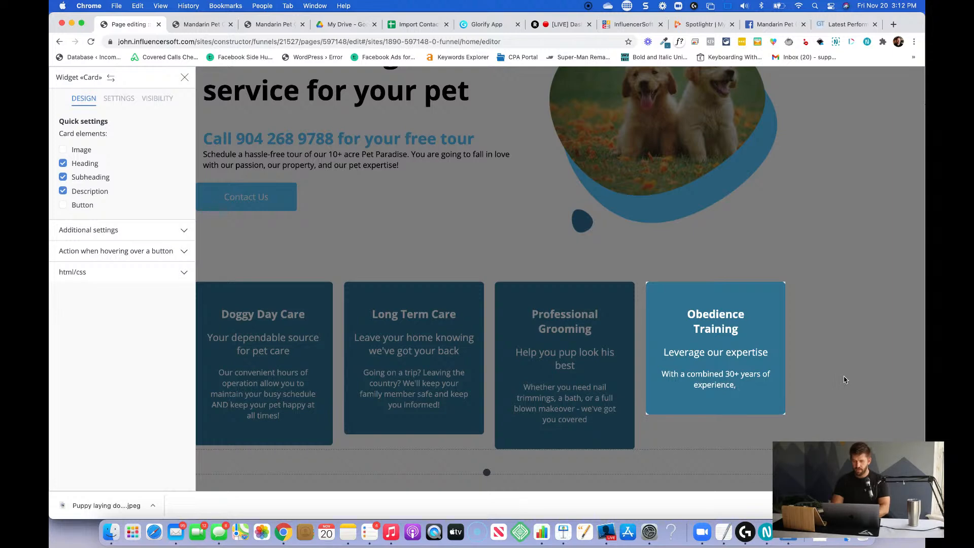
pyautogui.write('we know ho')
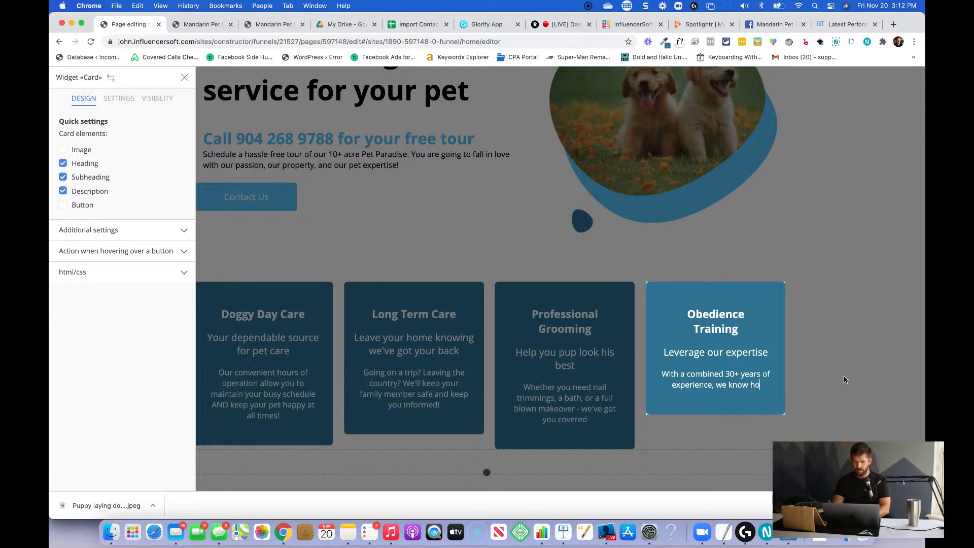
pyautogui.press('BackSpace')
pyautogui.press('BackSpace')
pyautogui.write('how to')
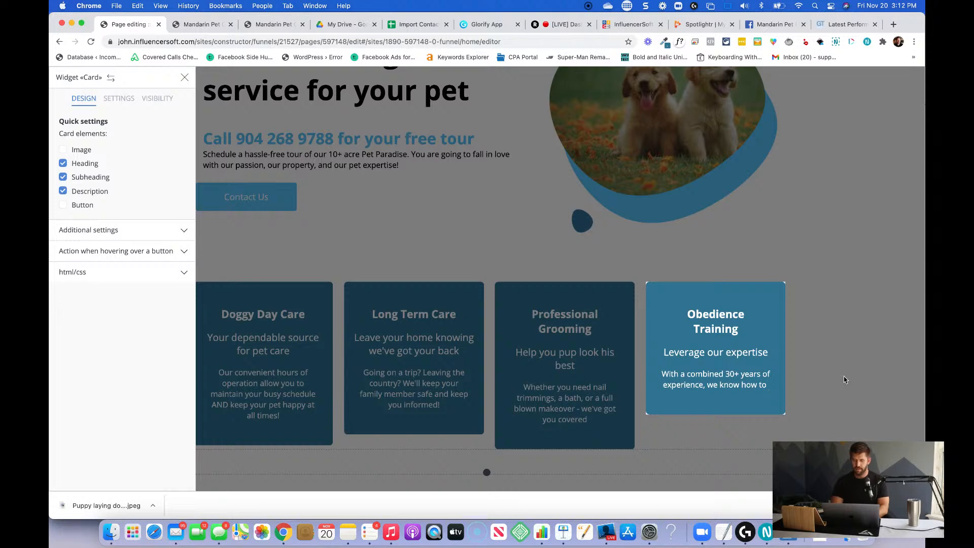
pyautogui.write('get')
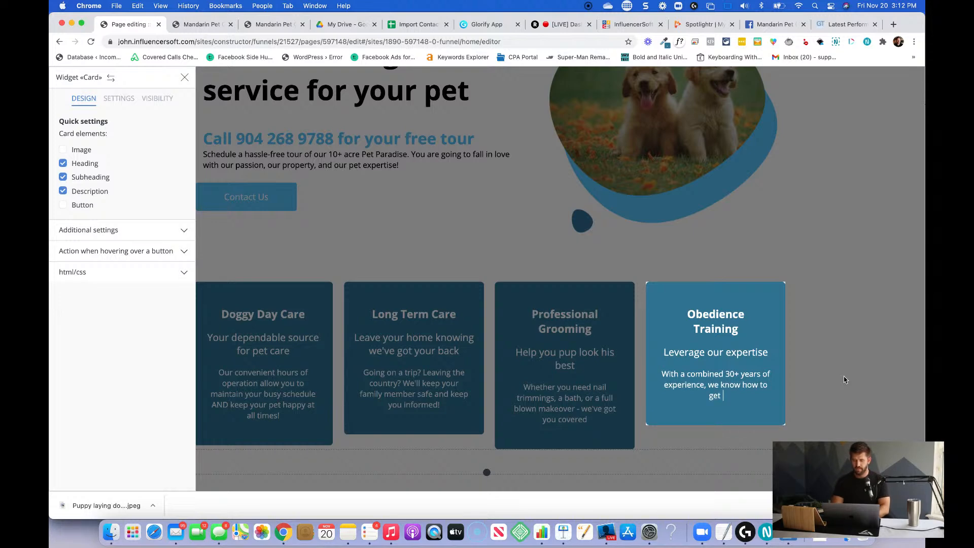
pyautogui.write(' fast, sustaina')
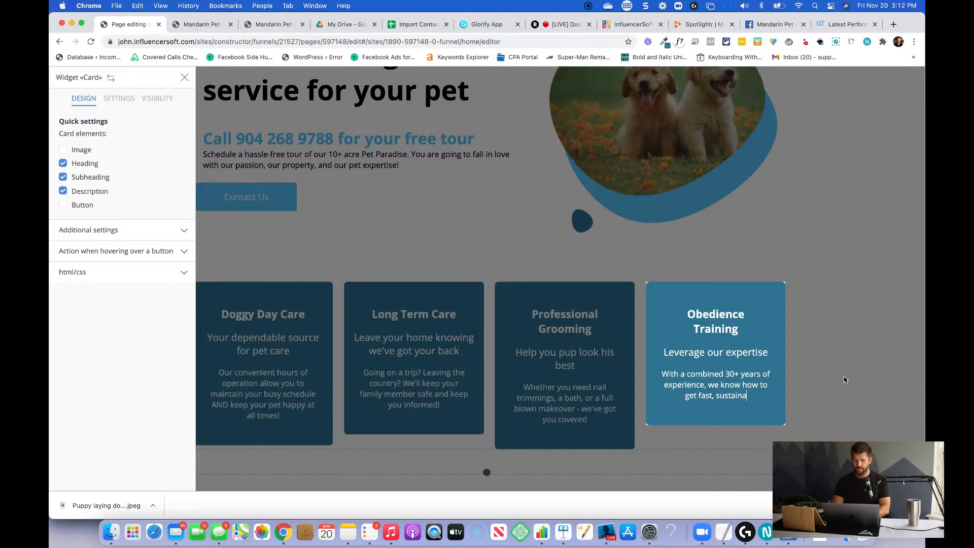
pyautogui.write('ble obedience')
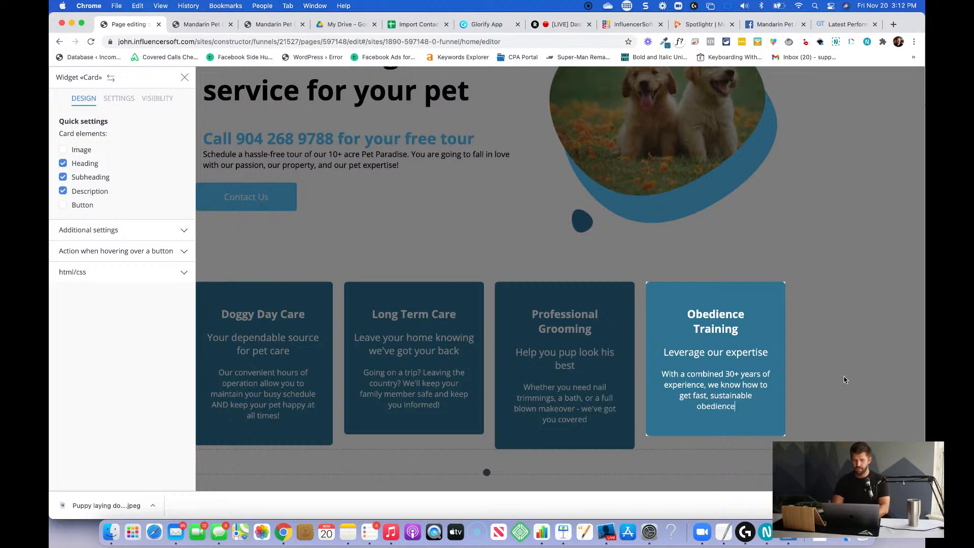
pyautogui.write(' results with')
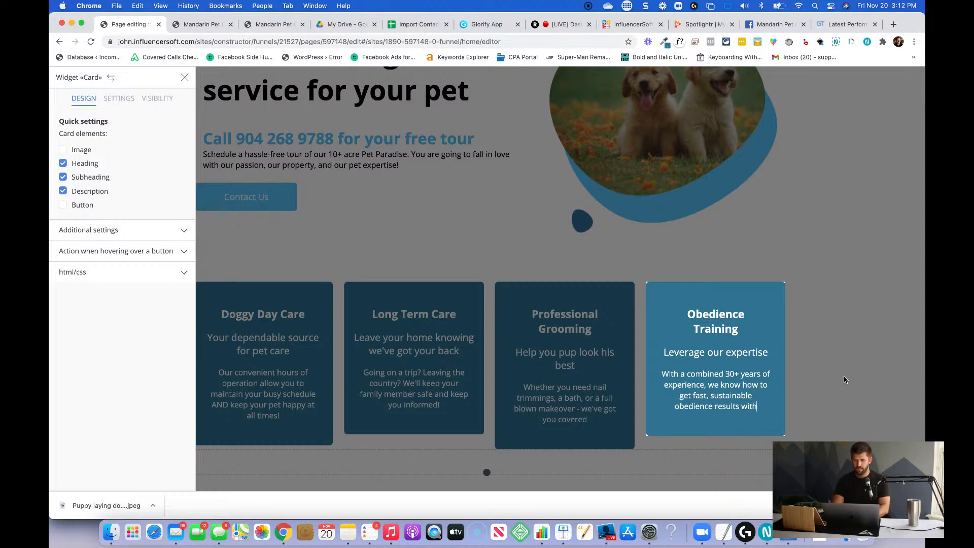
pyautogui.write(' your pet.')
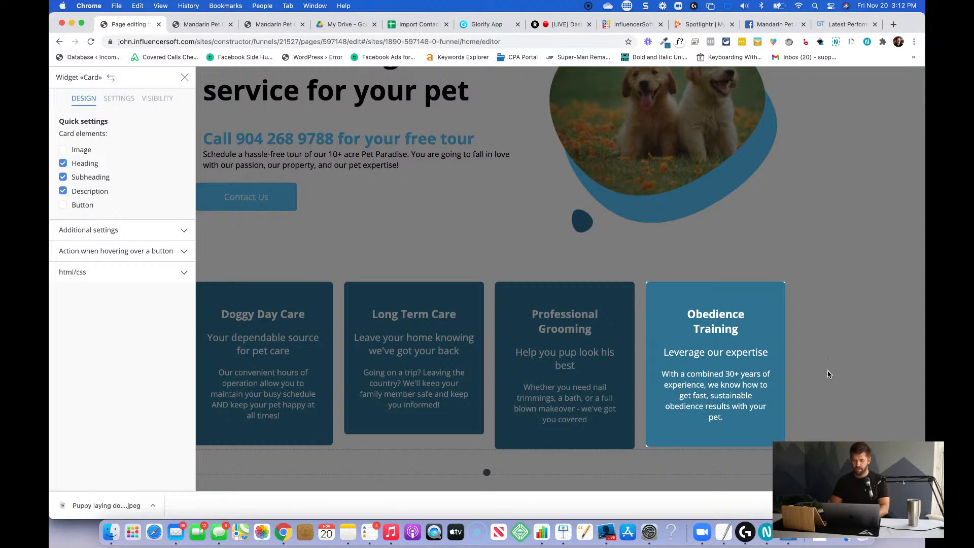
pyautogui.click(828, 374)
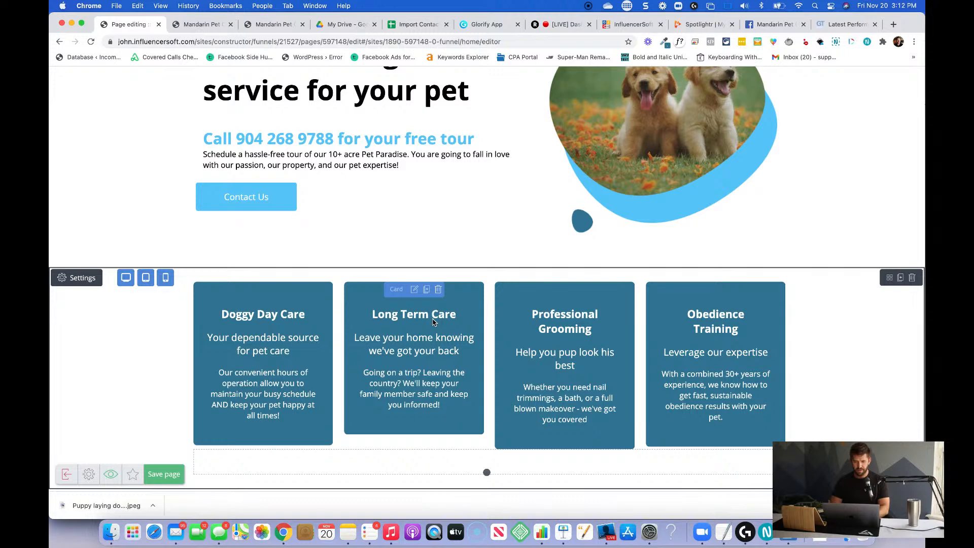
# Break the "Long Term Care" card heading before "Care" so it spans two lines, and close the card's settings.
pyautogui.click(432, 316)
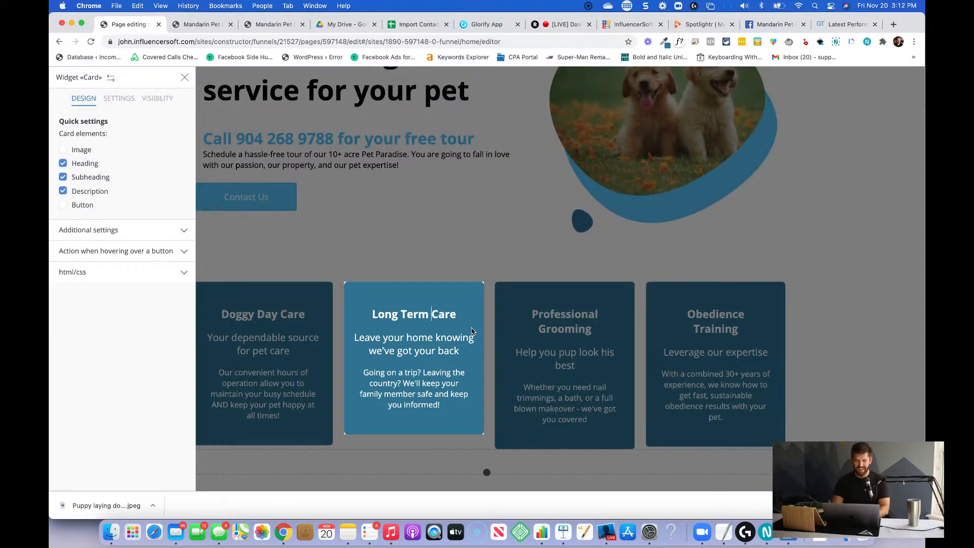
pyautogui.press('Return')
pyautogui.click(477, 263)
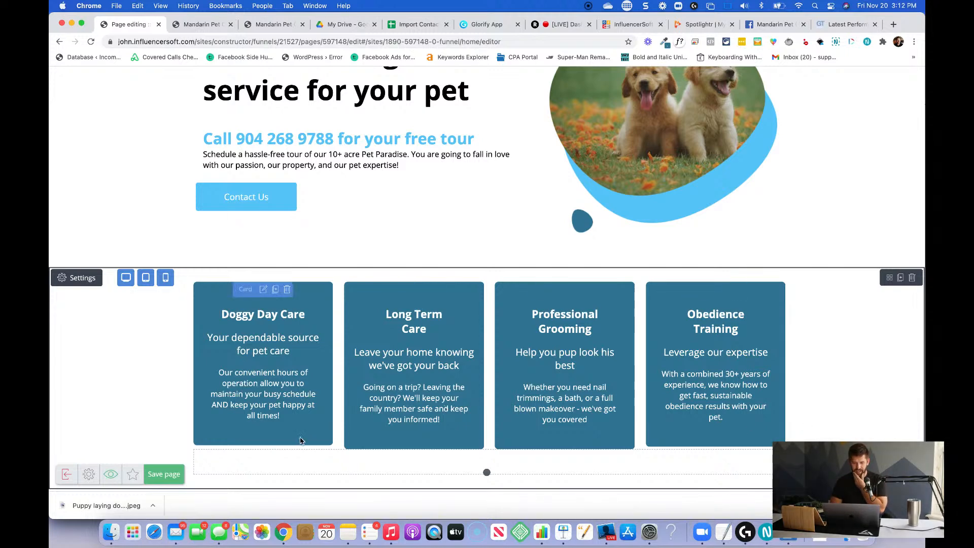
# Break the "Doggy Day Care" card heading after "Doggy" so that it spans two lines.
pyautogui.click(593, 429)
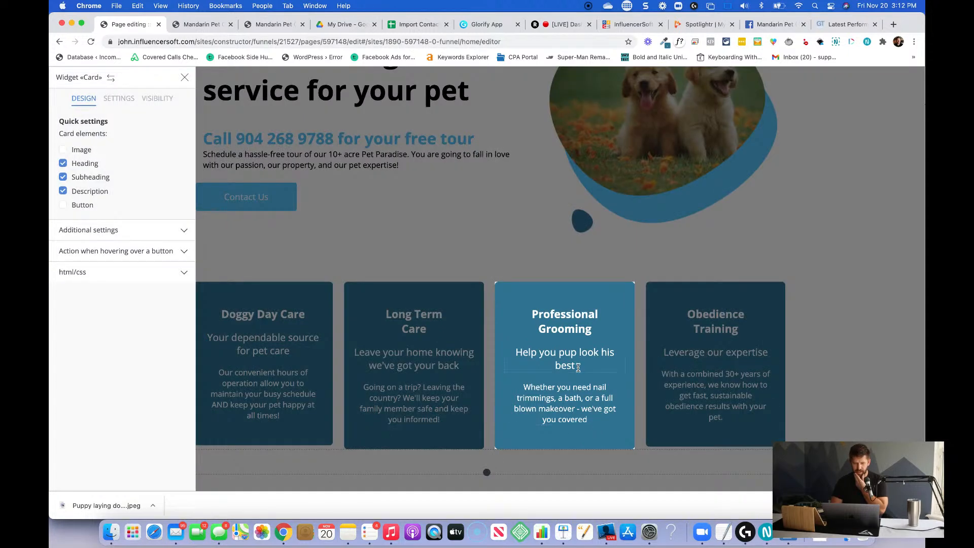
pyautogui.click(238, 327)
pyautogui.click(262, 317)
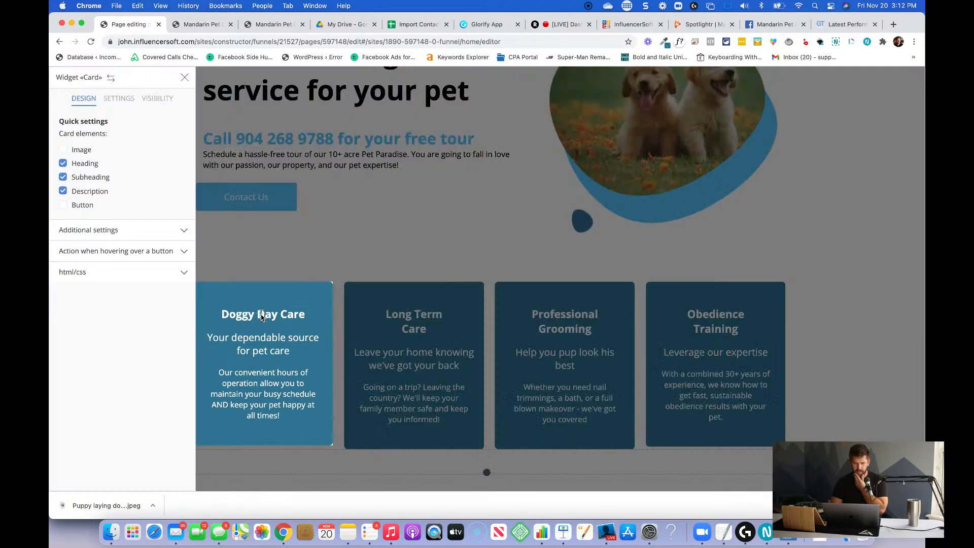
pyautogui.press('Return')
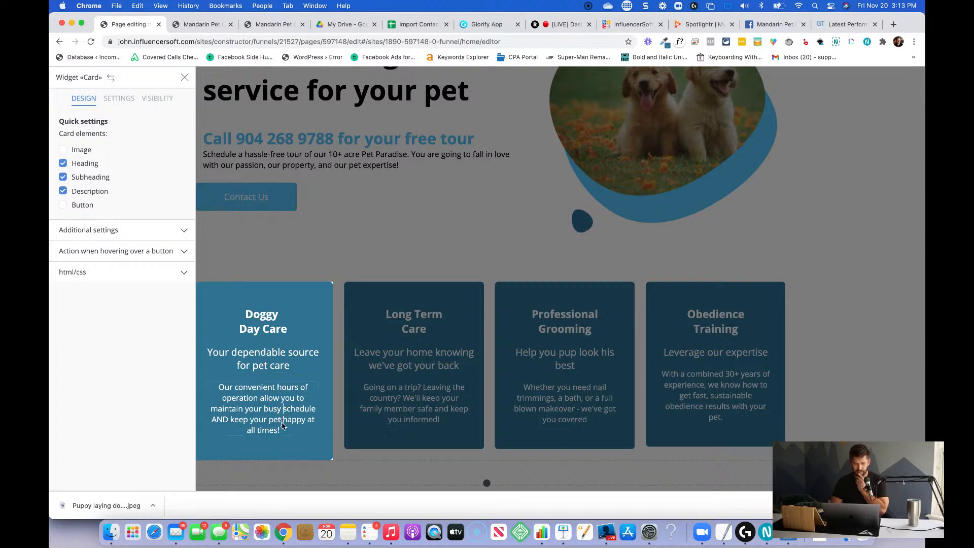
# Rewrite the end of the Doggy Day Care description to read "maintain your busy life and schedule", and close the card's settings.
pyautogui.moveTo(286, 430); pyautogui.dragTo(214, 419)
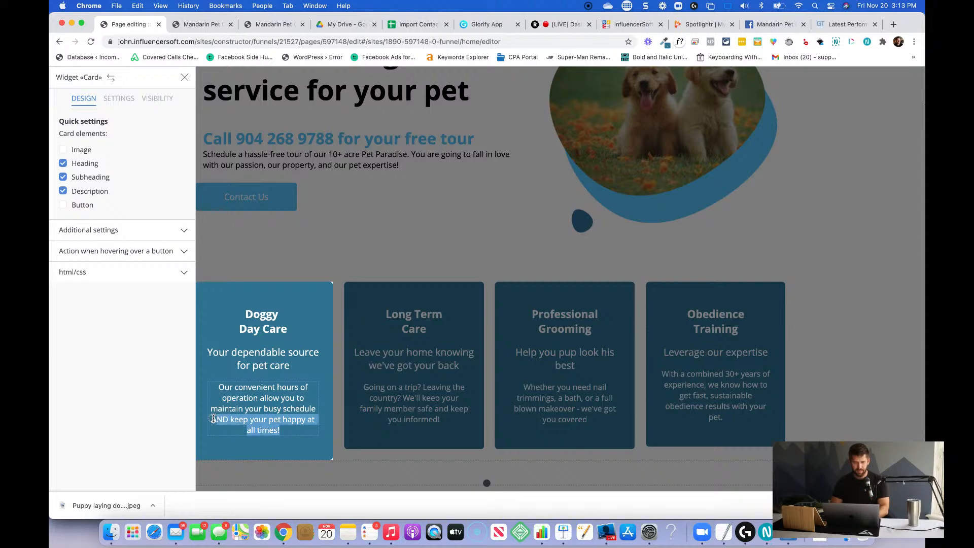
pyautogui.press('BackSpace')
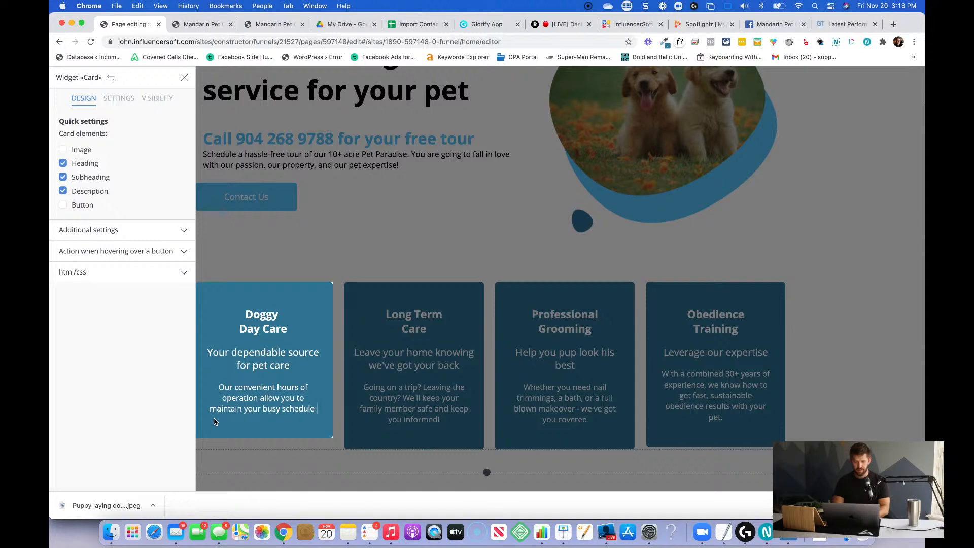
pyautogui.write('an')
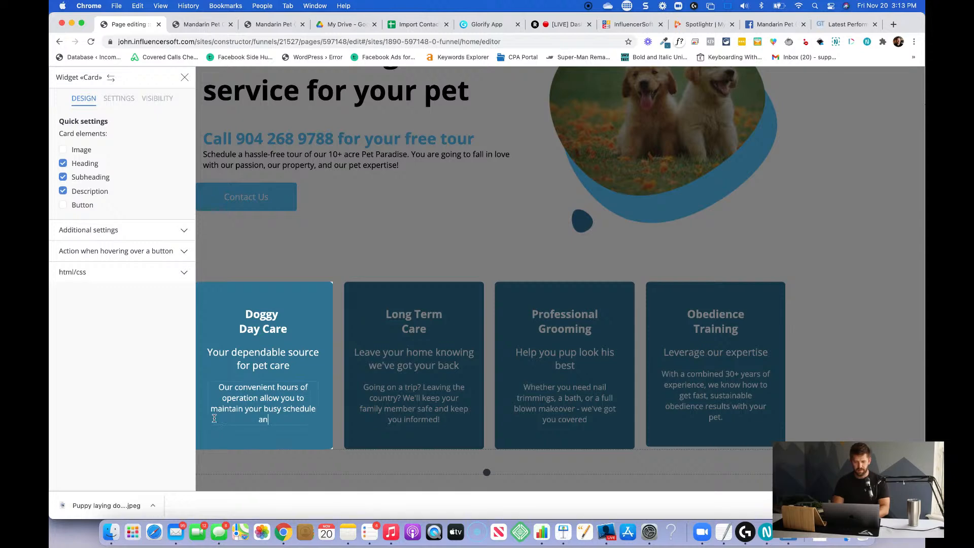
pyautogui.write('d')
pyautogui.press('BackSpace')
pyautogui.press('BackSpace')
pyautogui.press('BackSpace')
pyautogui.press('BackSpace')
pyautogui.press('BackSpace')
pyautogui.press('BackSpace')
pyautogui.press('BackSpace')
pyautogui.press('BackSpace')
pyautogui.press('BackSpace')
pyautogui.press('BackSpace')
pyautogui.press('BackSpace')
pyautogui.press('BackSpace')
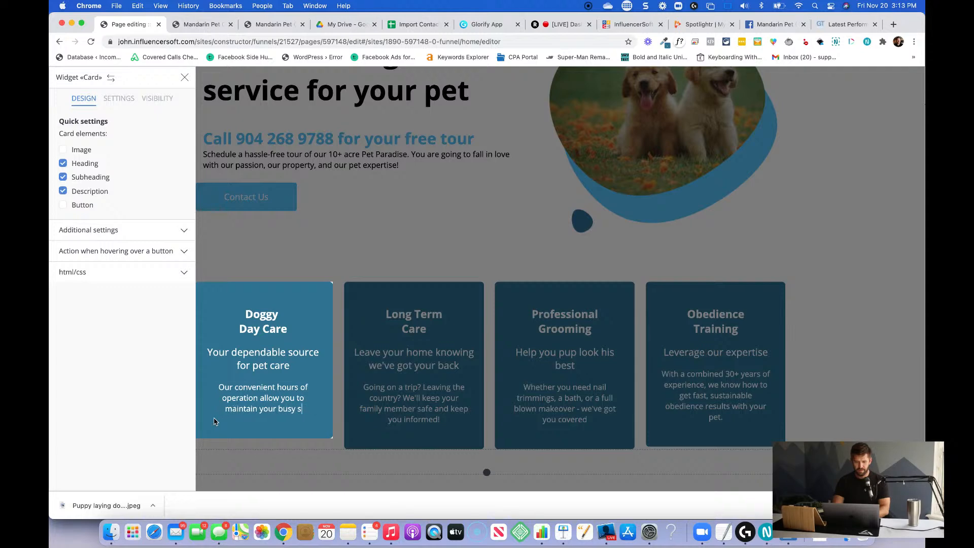
pyautogui.write('life and schedule')
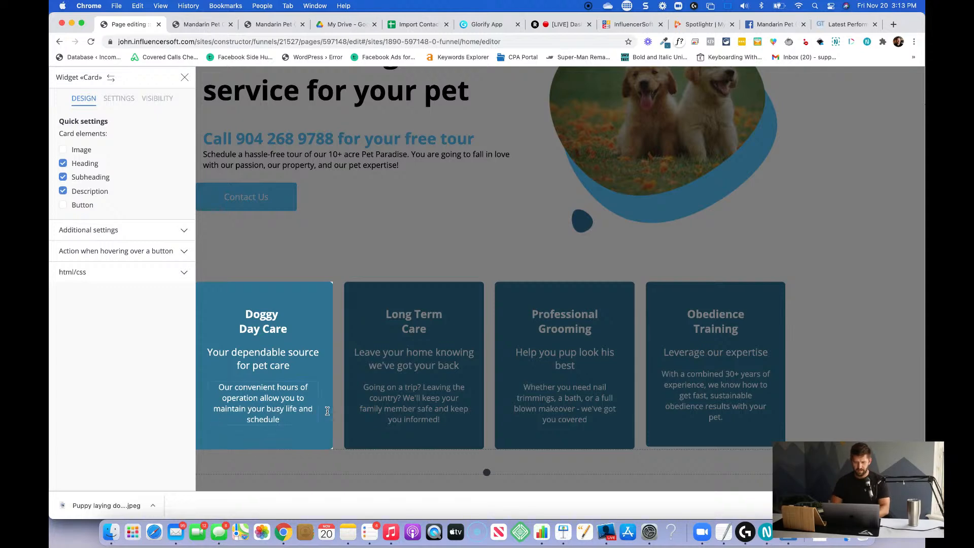
pyautogui.click(400, 354)
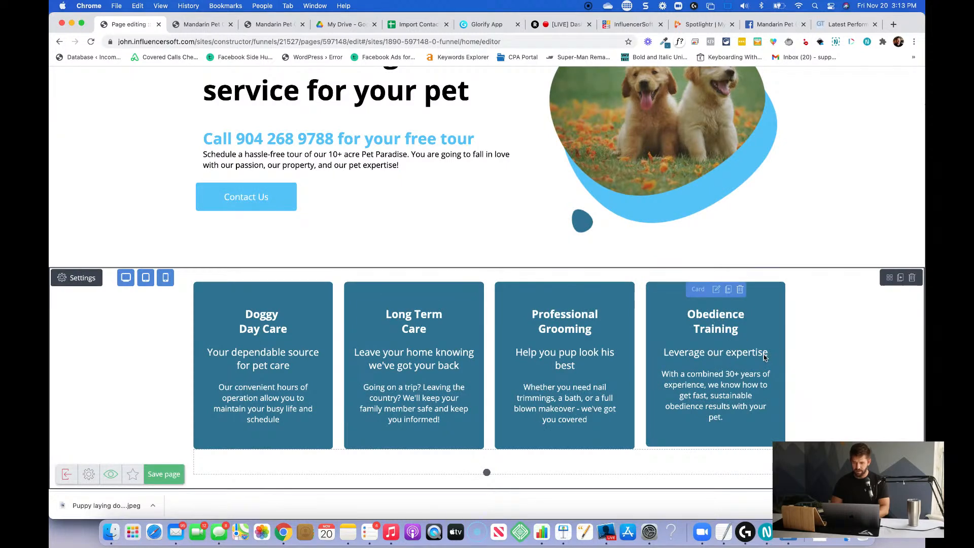
# Replace the Obedience Training card's subheading with "Get results with our 30+ years of training".
pyautogui.click(767, 354)
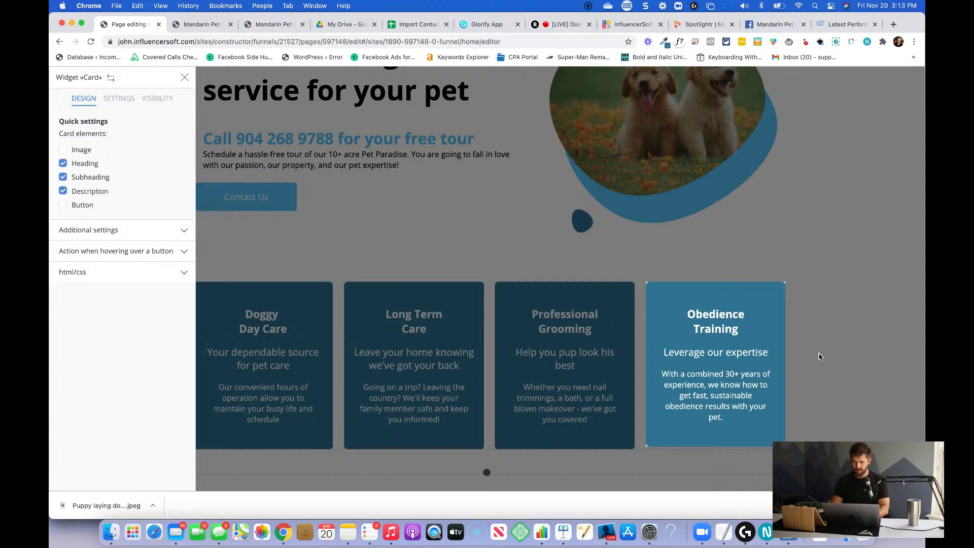
pyautogui.press('super+a')
pyautogui.write('Get results b')
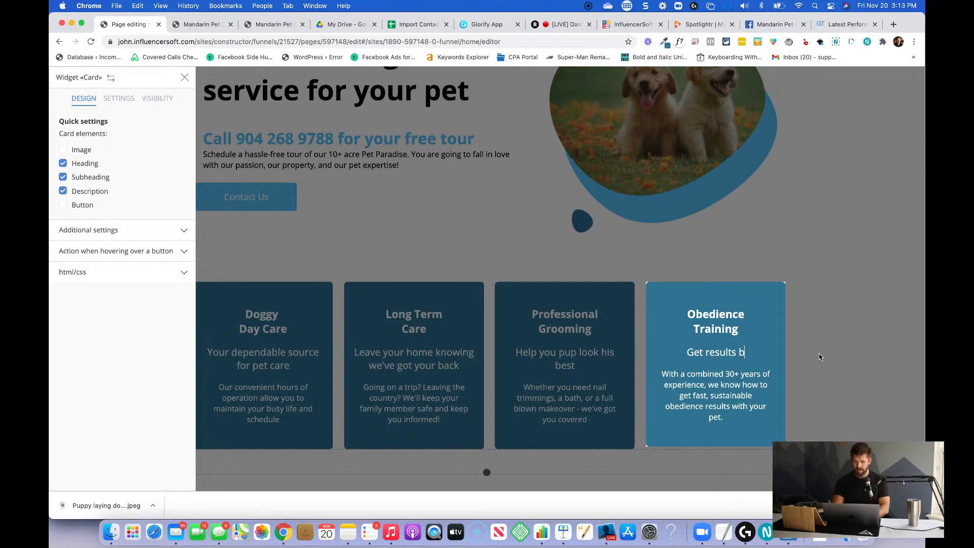
pyautogui.press('BackSpace')
pyautogui.write('with our ')
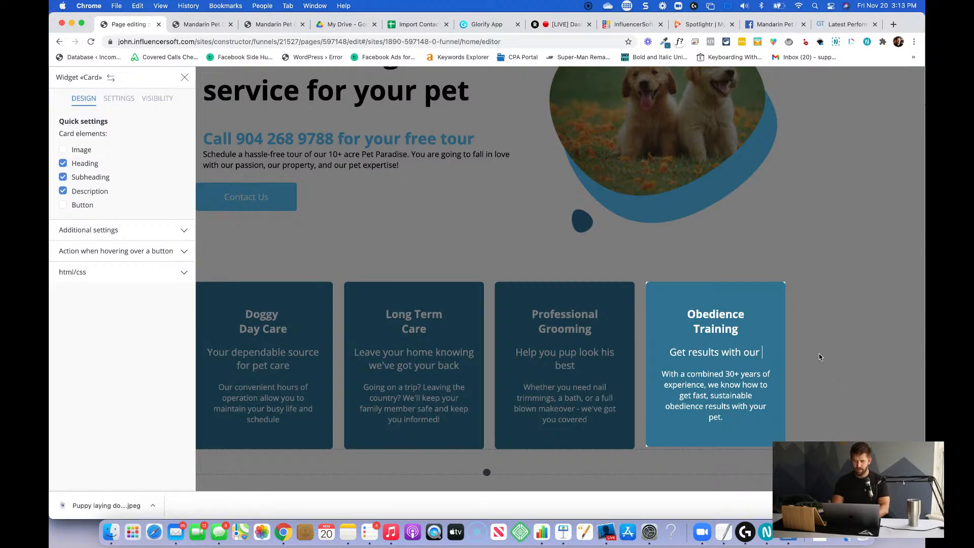
pyautogui.write('30+ years of ')
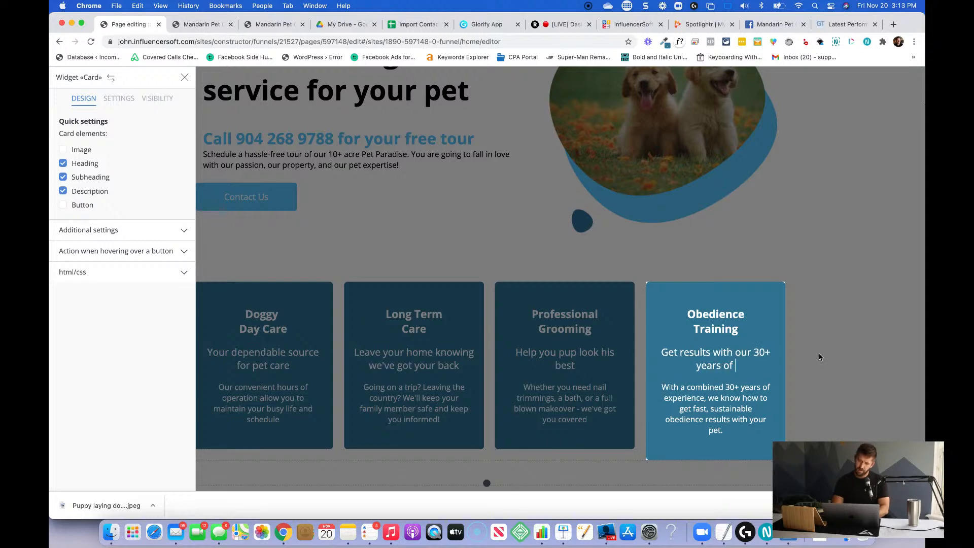
pyautogui.write('training')
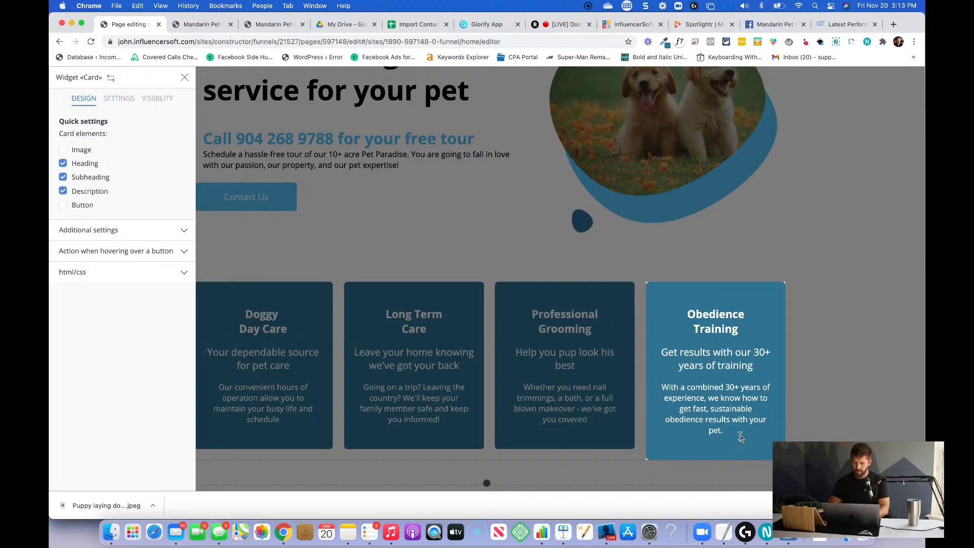
# Remove "with your pet." from the end of the Obedience Training description and close the card's settings.
pyautogui.hotkey('shift', 'Up')
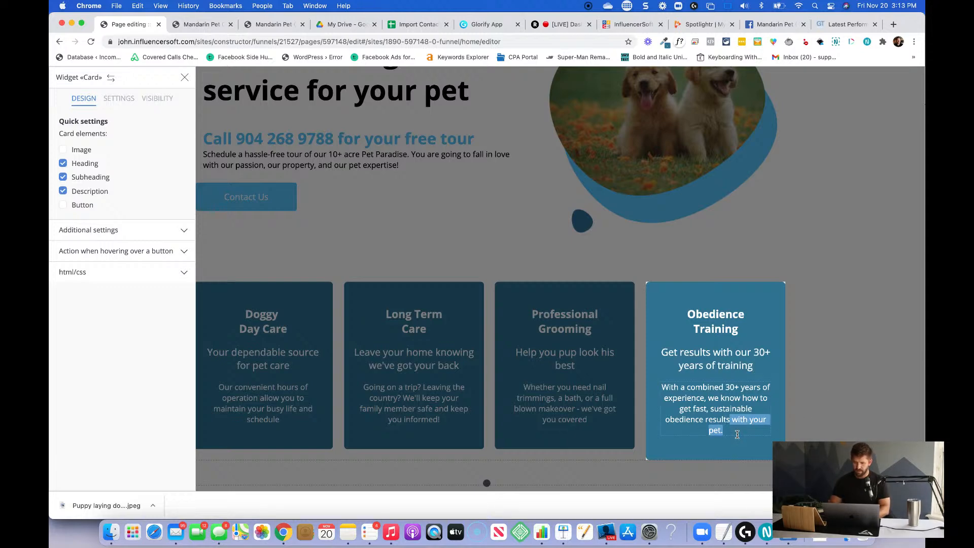
pyautogui.press('BackSpace')
pyautogui.click(834, 415)
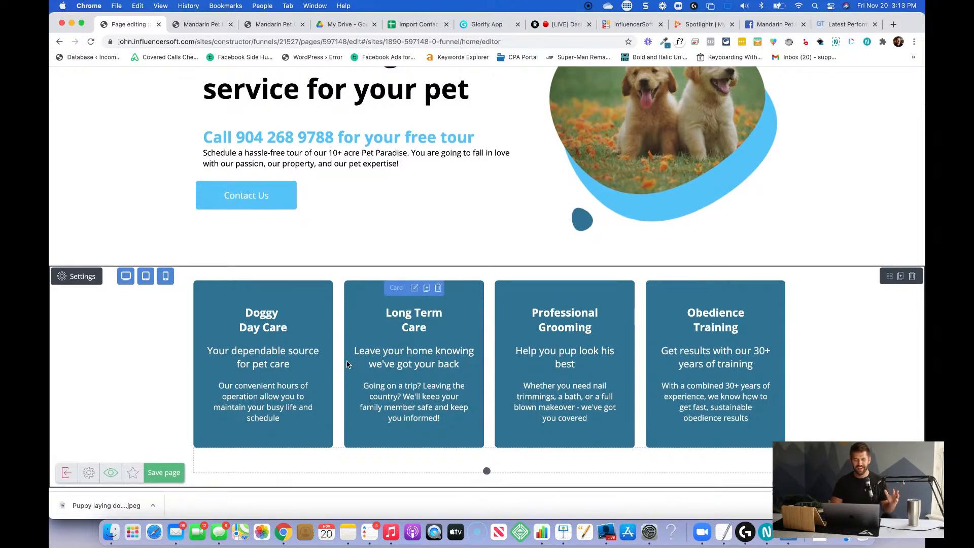
# Open the button color picker in the additional settings of the Contact Us button above the service cards.
pyautogui.scroll(3, 304, 295)
pyautogui.click(257, 266)
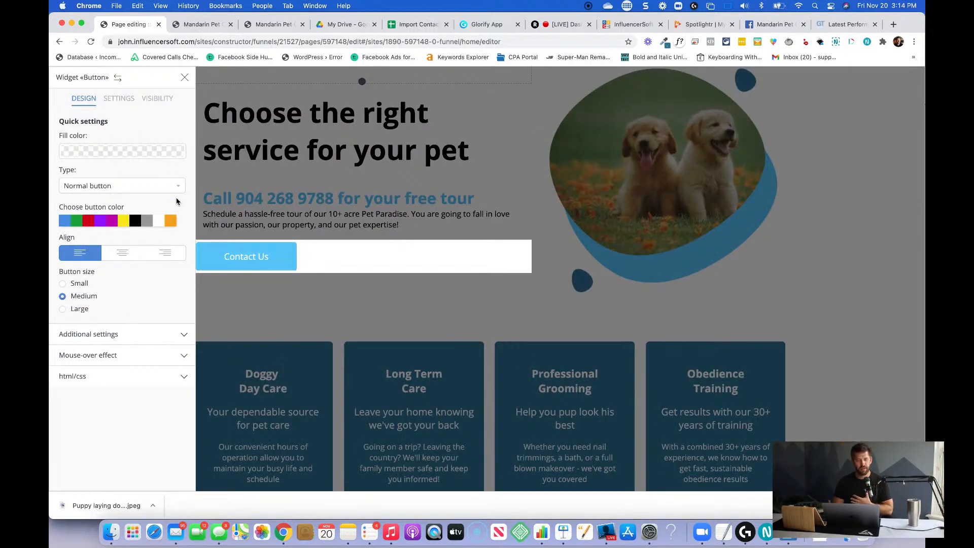
pyautogui.click(114, 338)
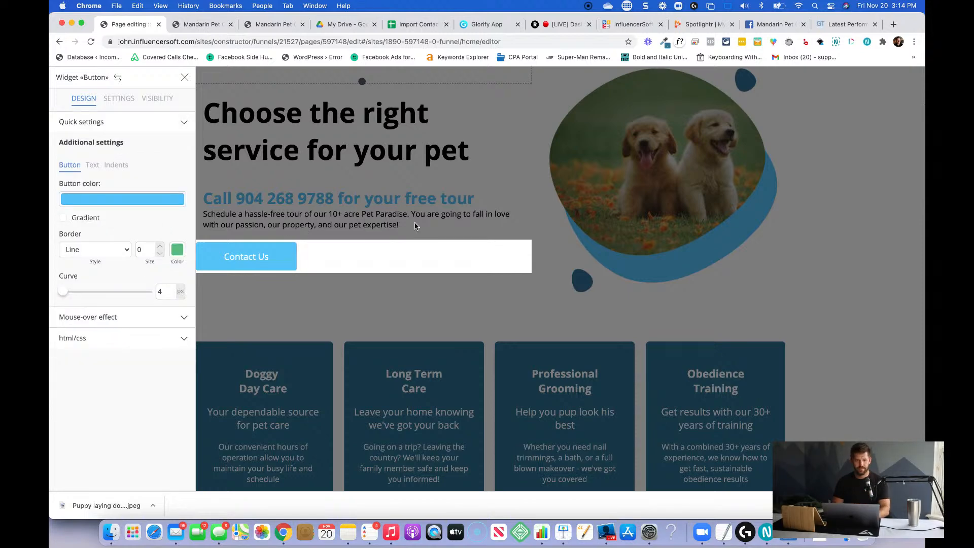
pyautogui.click(95, 200)
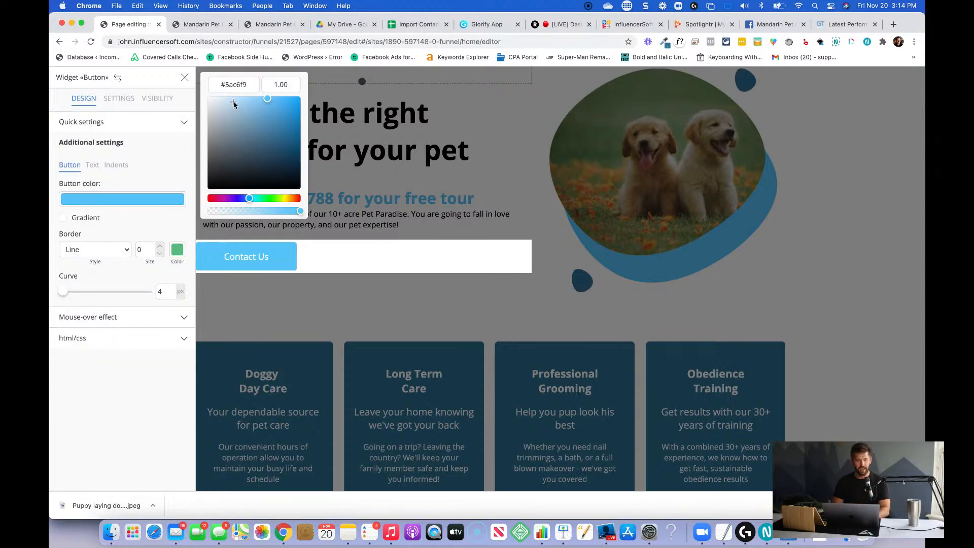
pyautogui.doubleClick(234, 85)
pyautogui.write('000000')
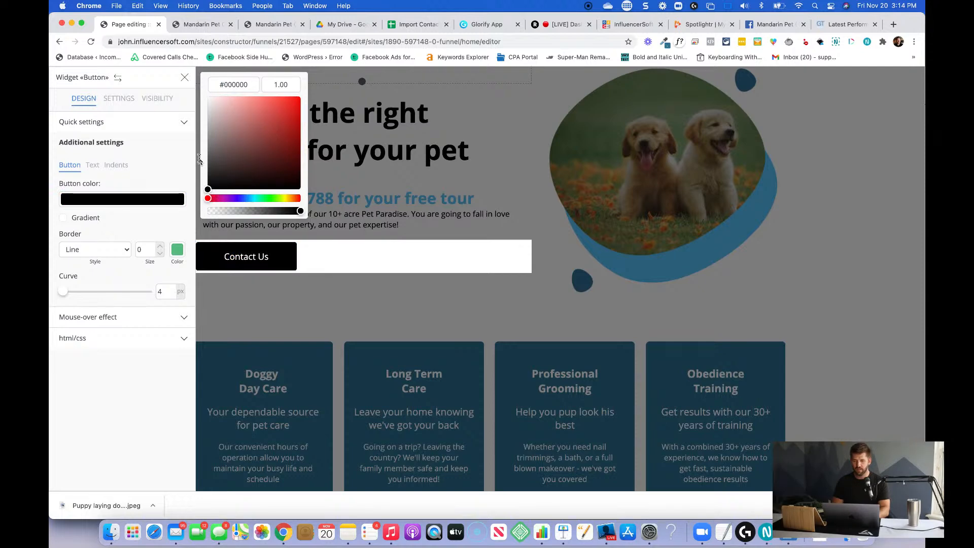
pyautogui.press('super+Tab')
pyautogui.press('super+Tab')
pyautogui.click(890, 289)
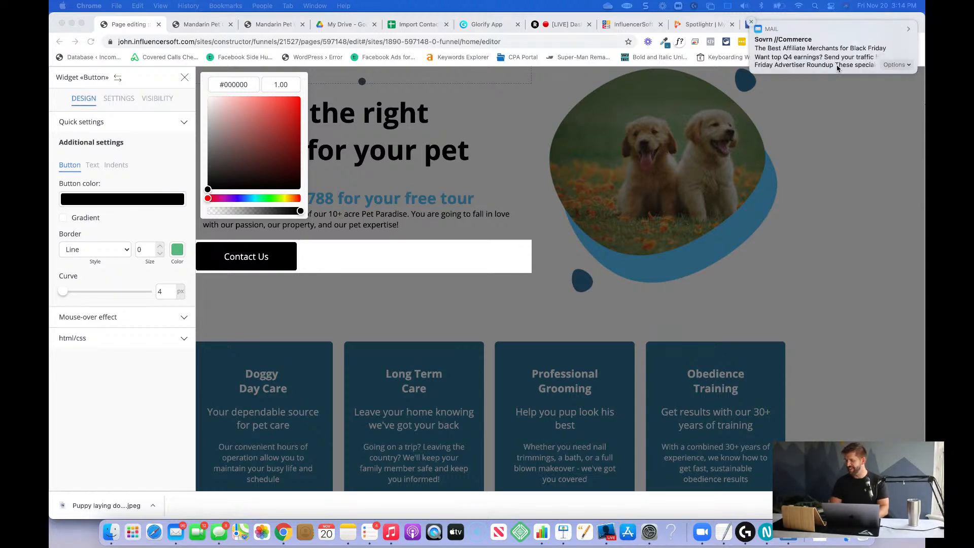
pyautogui.click(752, 22)
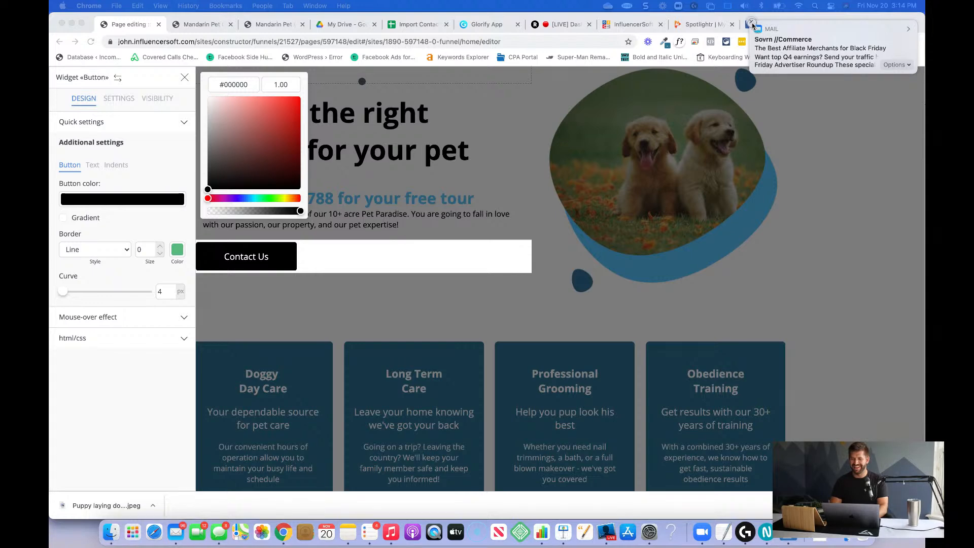
# Copy the dark blue hex code 357795 from the color picker extension, apply it as the Contact Us button's color, and close the settings.
pyautogui.click(667, 44)
pyautogui.click(611, 121)
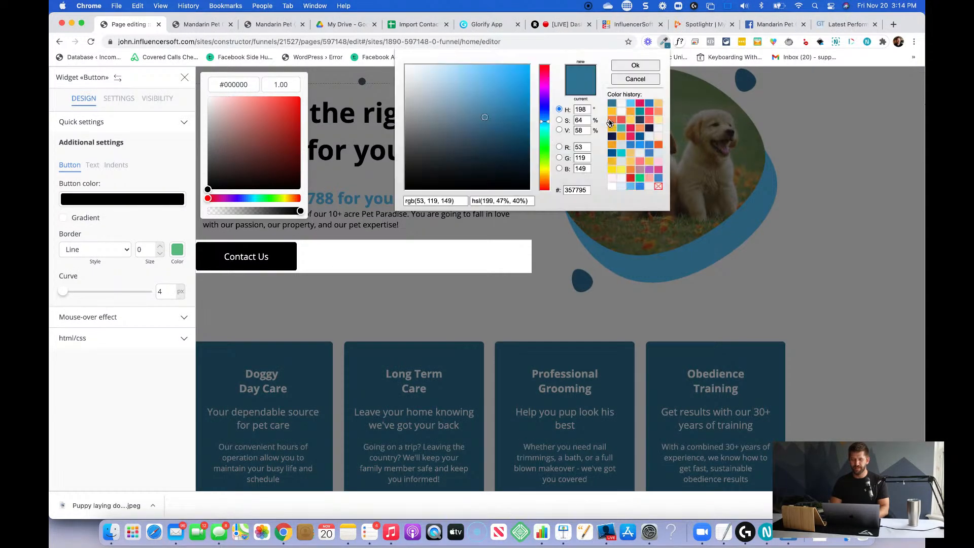
pyautogui.doubleClick(582, 191)
pyautogui.press('super+c')
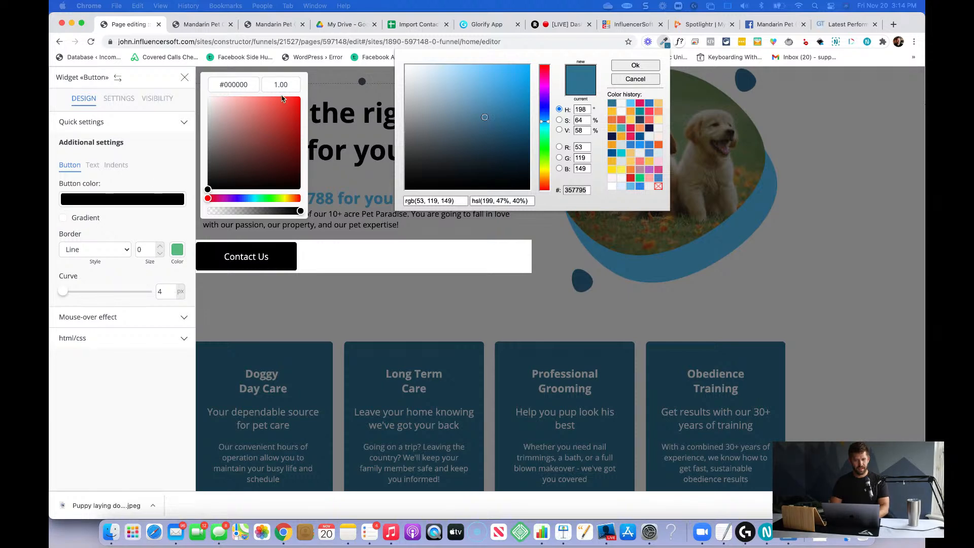
pyautogui.doubleClick(239, 83)
pyautogui.press('super+v')
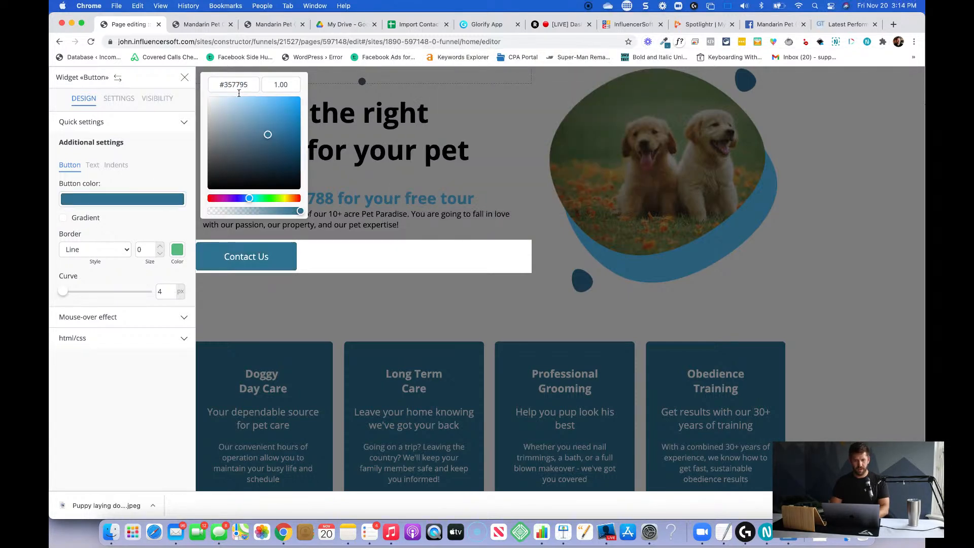
pyautogui.click(146, 231)
pyautogui.click(341, 302)
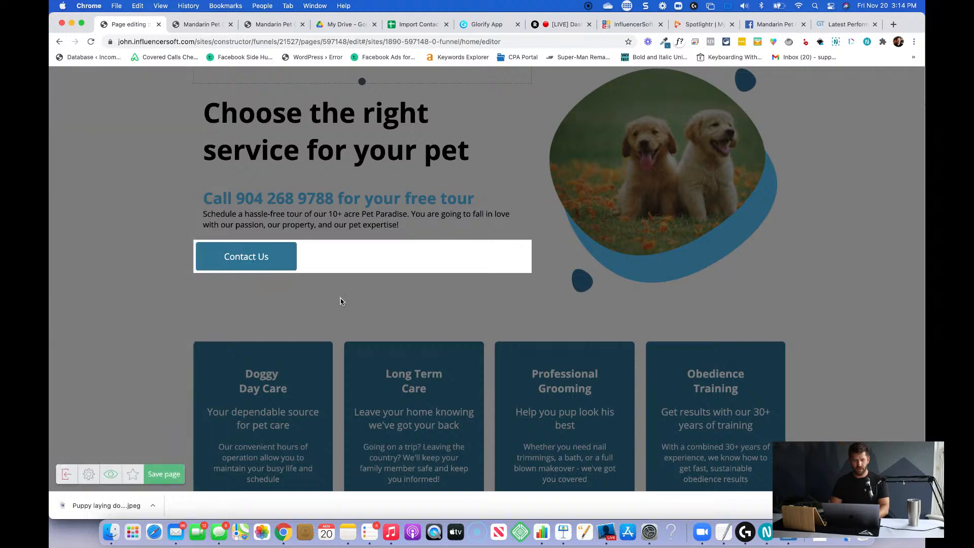
# Set the Contact Us button's left and right outside indents to 20 and close its settings.
pyautogui.moveTo(232, 254)
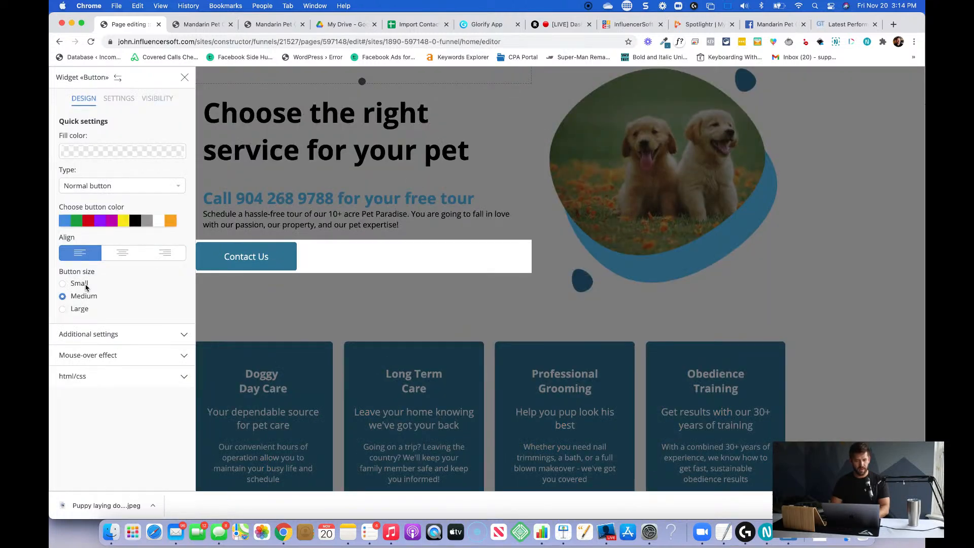
pyautogui.click(101, 334)
pyautogui.click(122, 169)
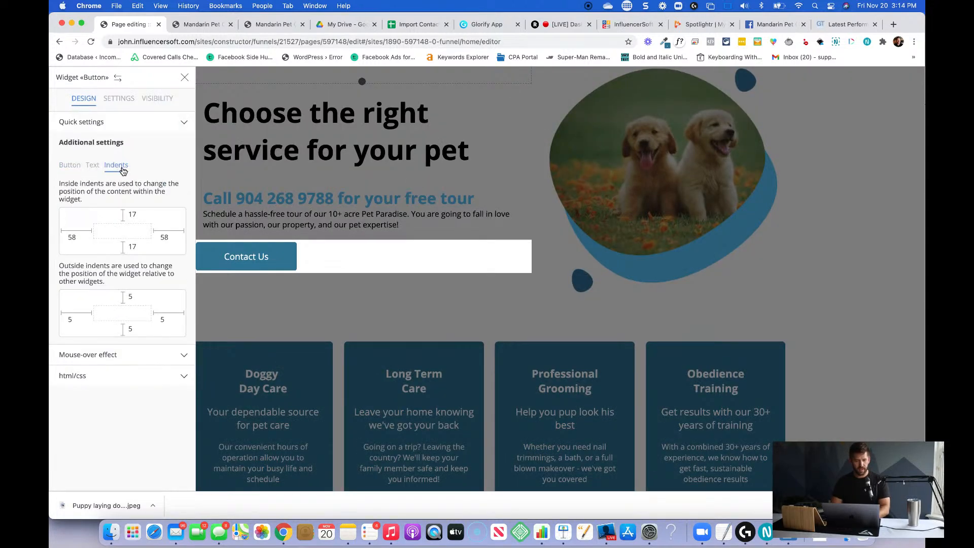
pyautogui.doubleClick(69, 318)
pyautogui.write('20')
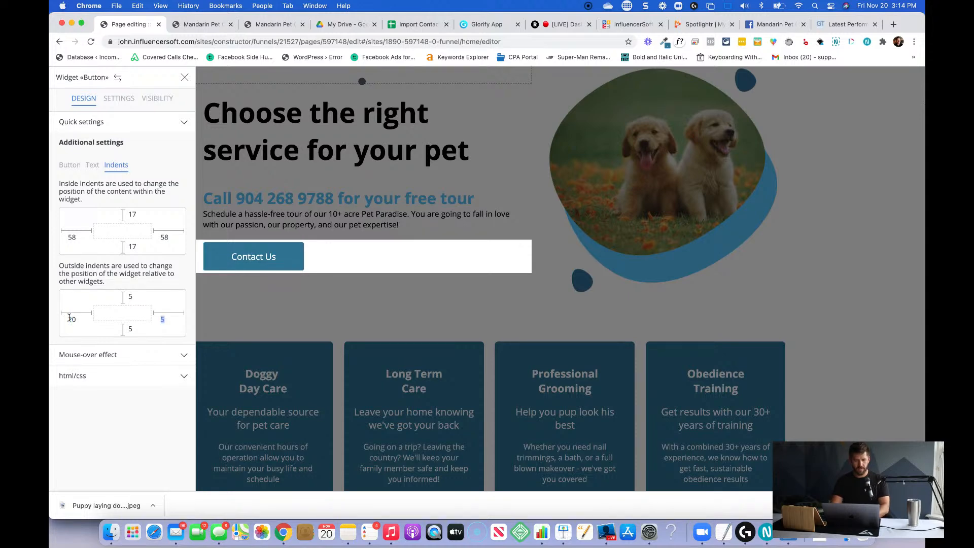
pyautogui.write('20')
pyautogui.click(277, 313)
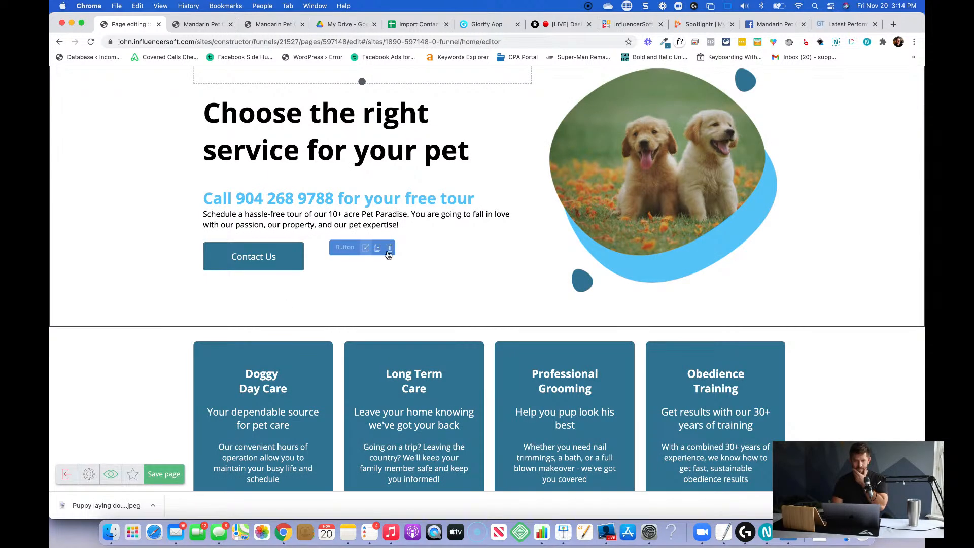
# Open the text block between the "Choose the right service for your pet" heading and the Contact Us button for editing.
pyautogui.scroll(2, 433, 294)
pyautogui.click(296, 308)
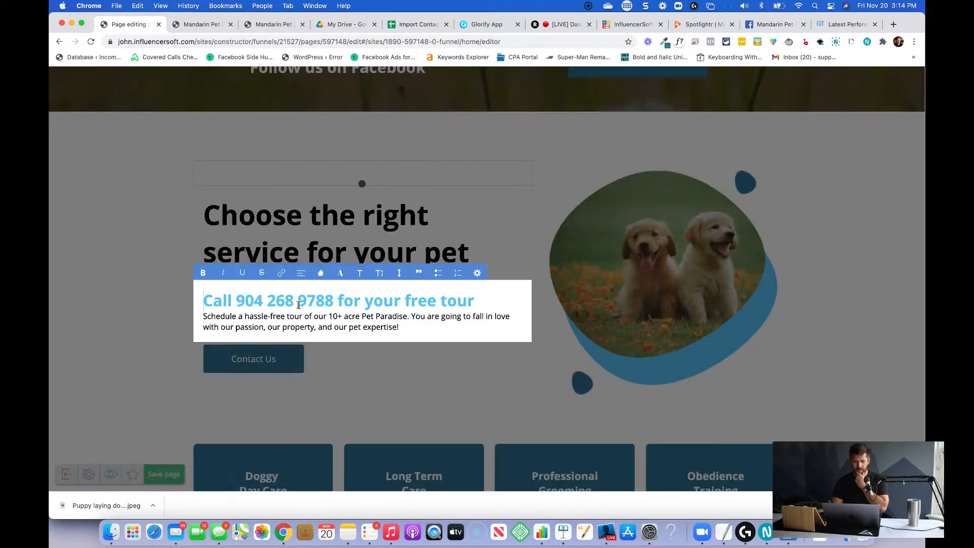
pyautogui.scroll(1, 433, 330)
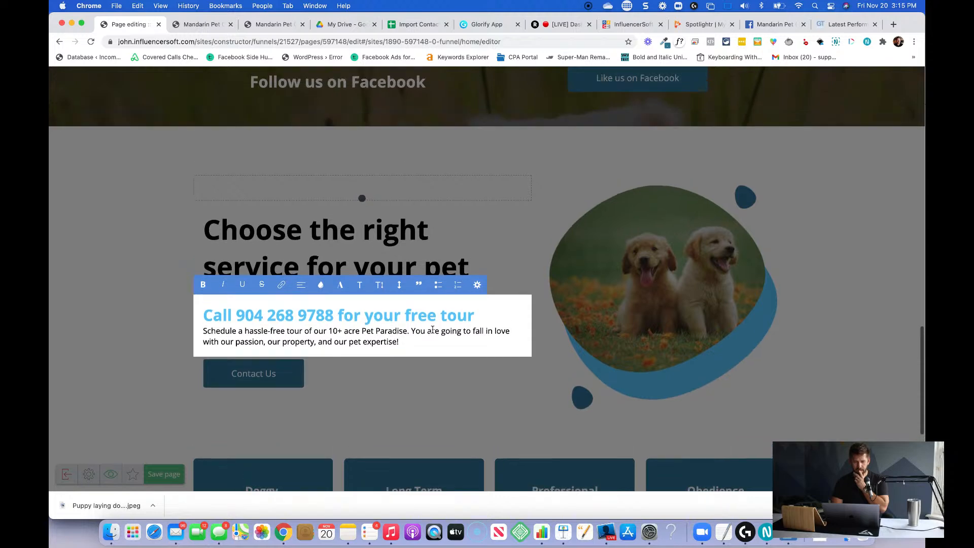
pyautogui.tripleClick(461, 318)
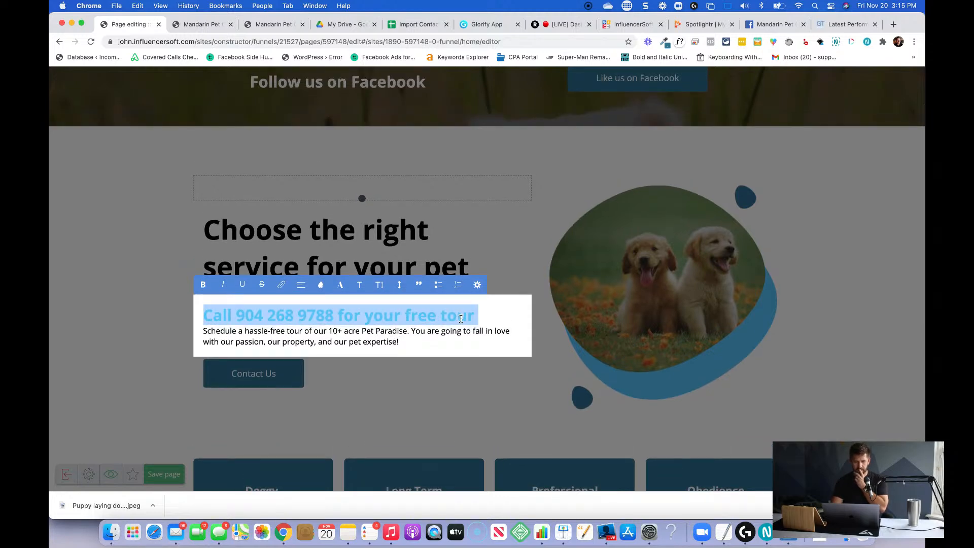
pyautogui.hotkey('ctrl', 'x')
pyautogui.hotkey('ctrl', 'z')
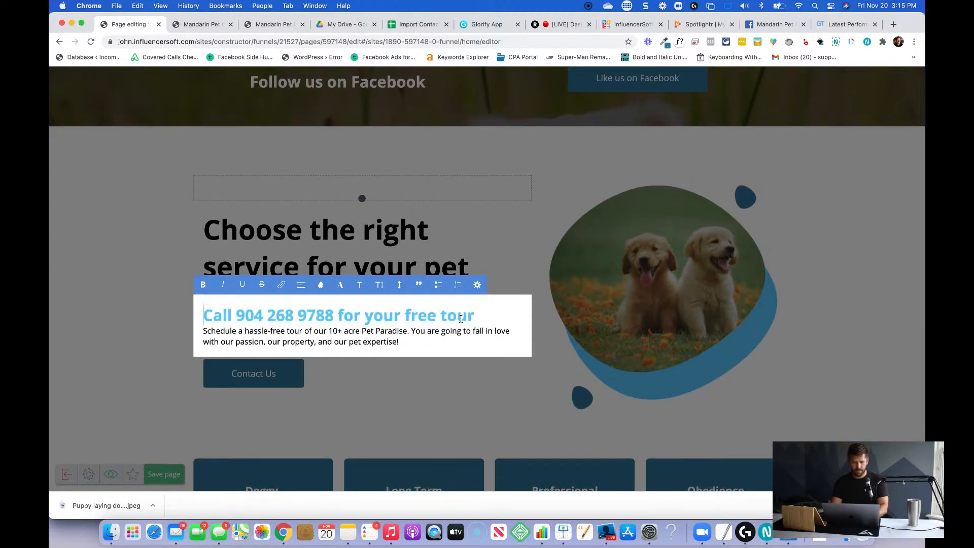
pyautogui.hotkey('alt', 'shift', 'Right')
pyautogui.press('shift+super+Right')
pyautogui.press('BackSpace')
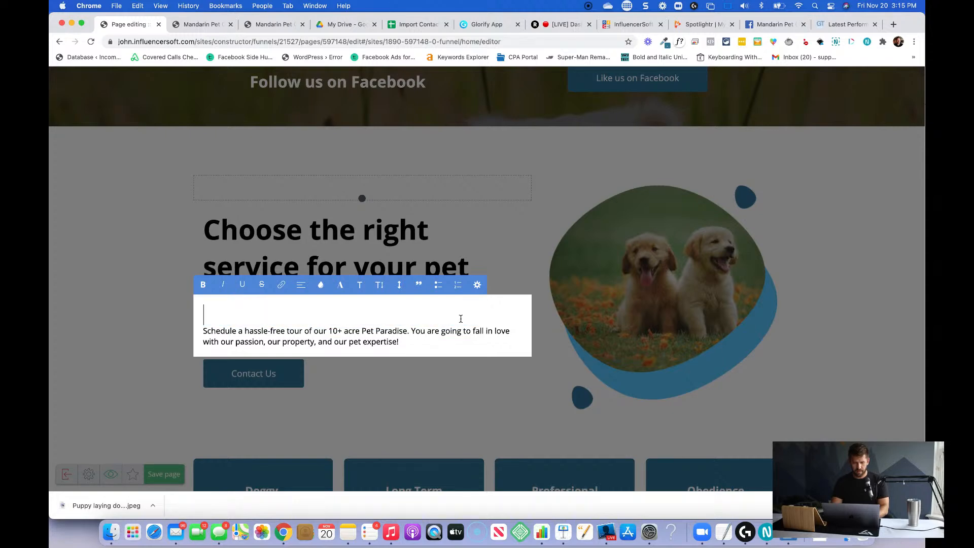
pyautogui.press('Delete')
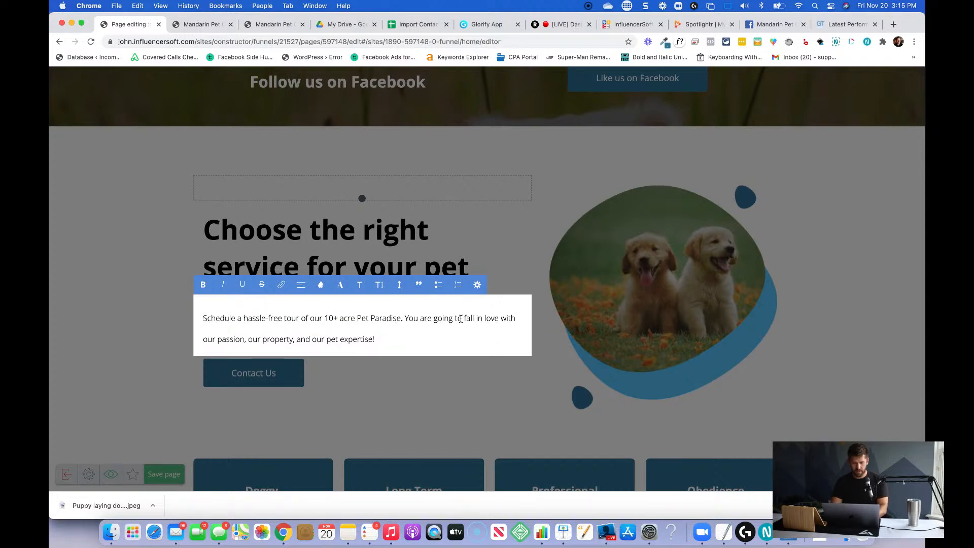
pyautogui.press('super+z')
pyautogui.press('super+z')
# Delete the light blue free-tour phone line above the "Schedule a hassle-free tour" paragraph, keeping its empty line.
pyautogui.click(461, 319)
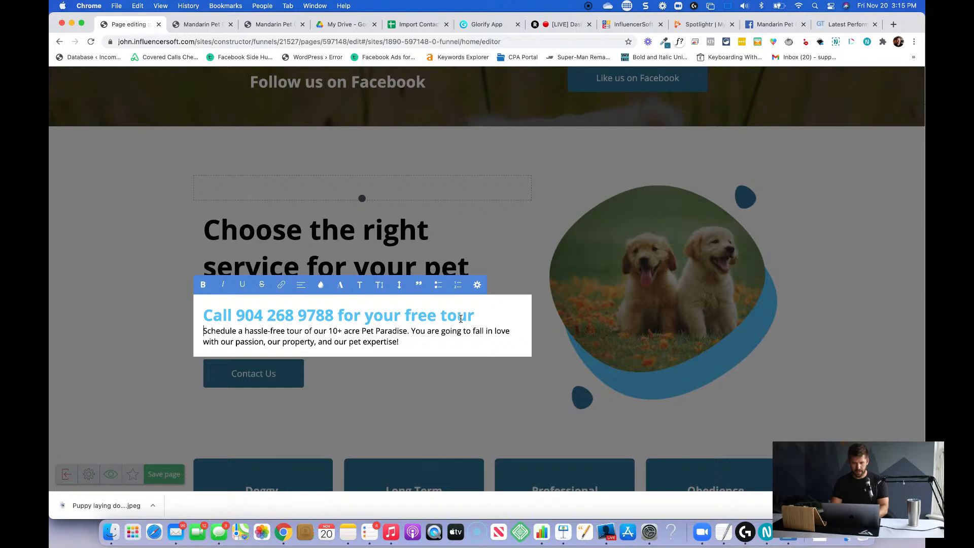
pyautogui.tripleClick(461, 318)
pyautogui.press('BackSpace')
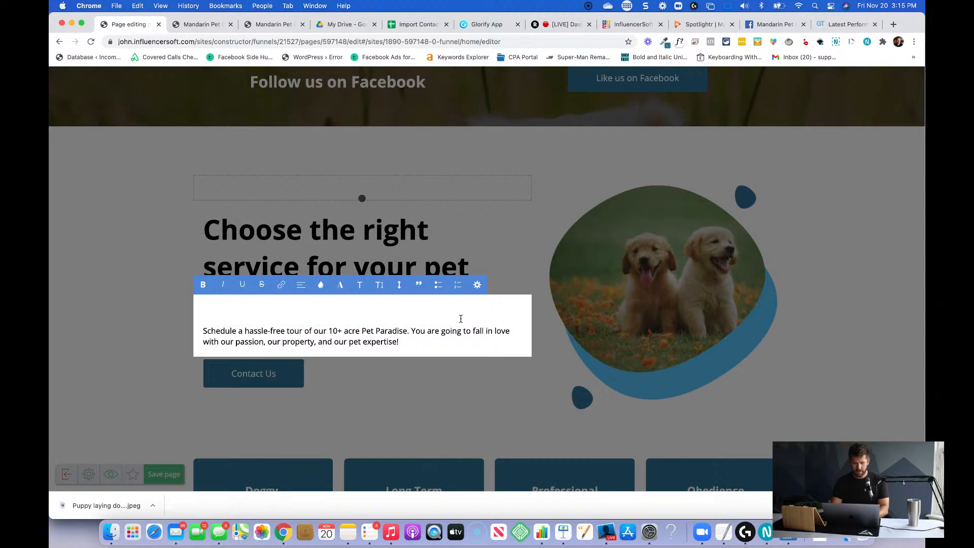
# Cut the "Schedule a hassle-free tour" paragraph from its text block and add a new text element directly below the heading.
pyautogui.click(359, 288)
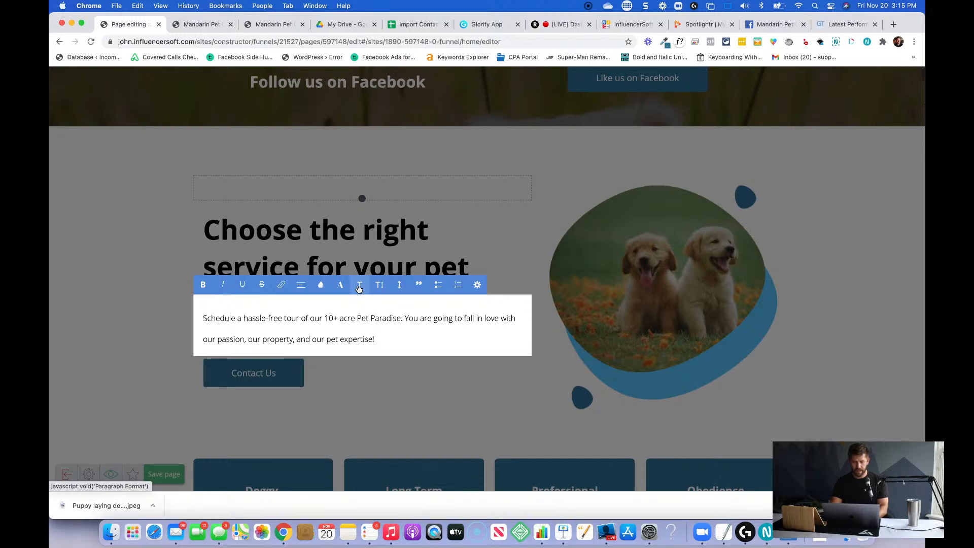
pyautogui.press('super+z')
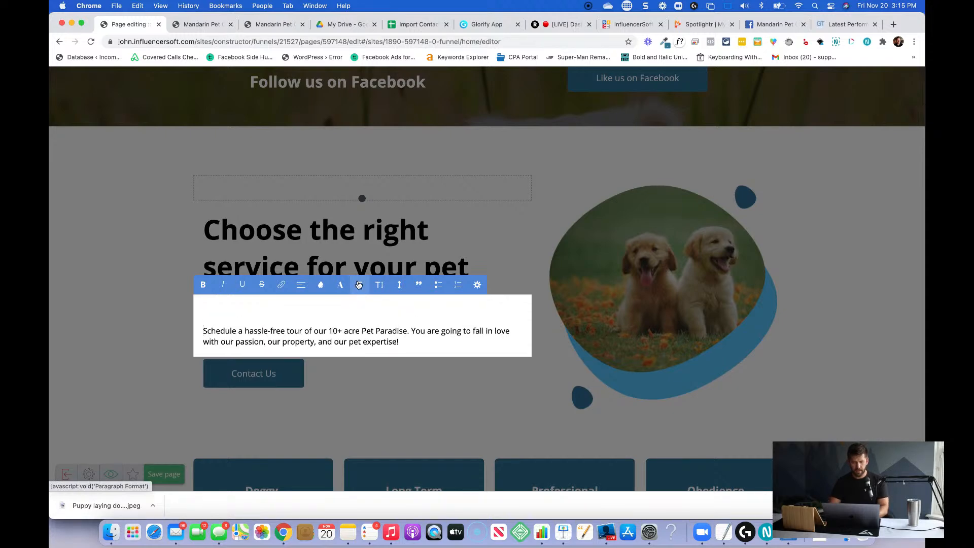
pyautogui.tripleClick(305, 331)
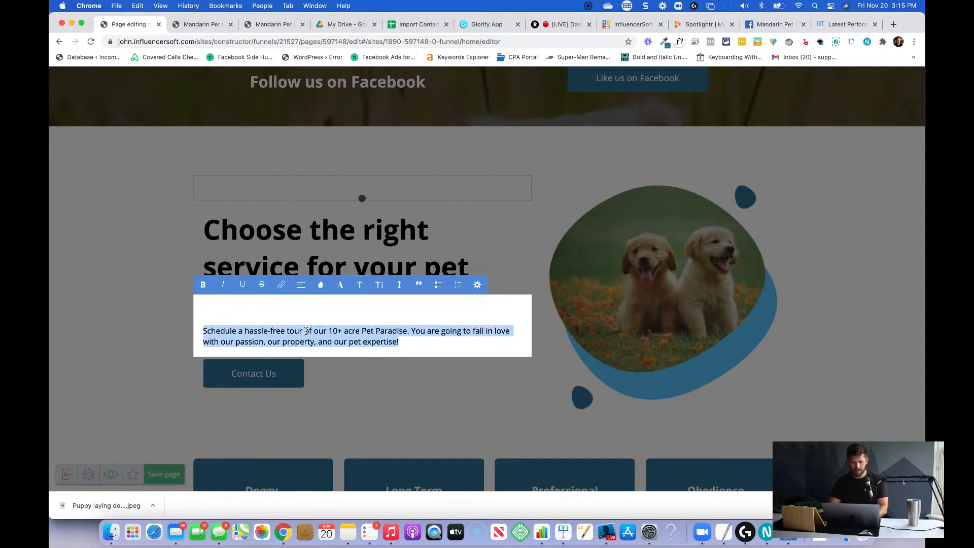
pyautogui.press('BackSpace')
pyautogui.moveTo(51, 203)
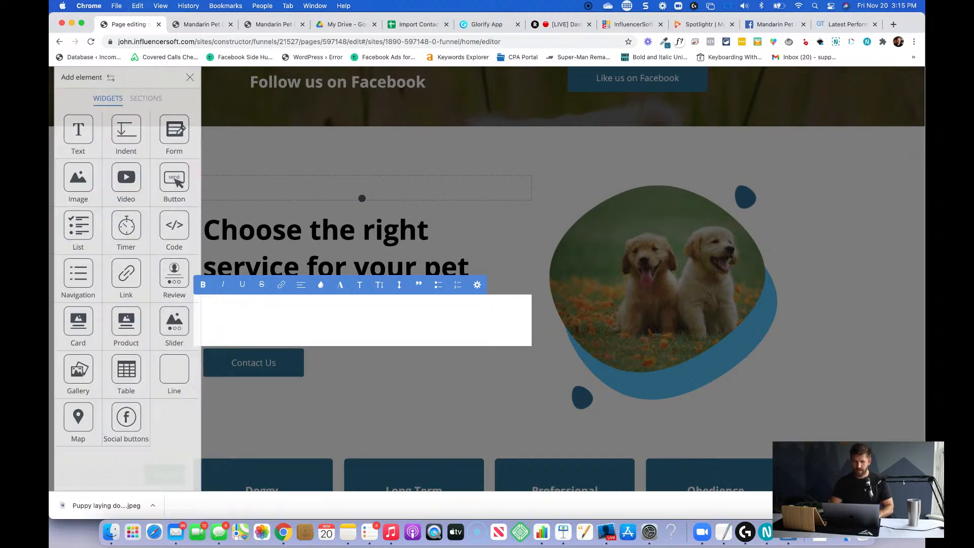
pyautogui.moveTo(74, 139); pyautogui.dragTo(355, 280)
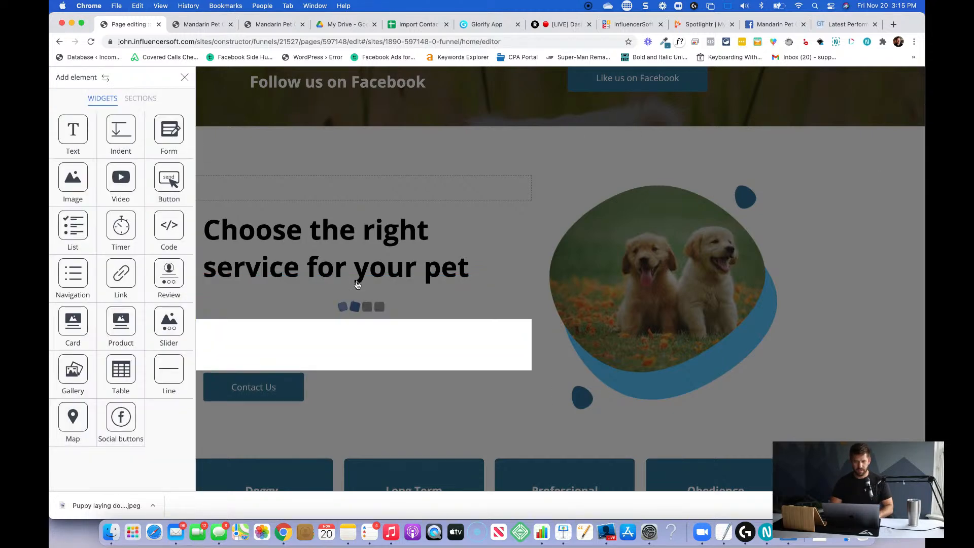
# Delete the old emptied text block between the new text element and the Contact Us button, confirming the deletion.
pyautogui.scroll(-5, 385, 202)
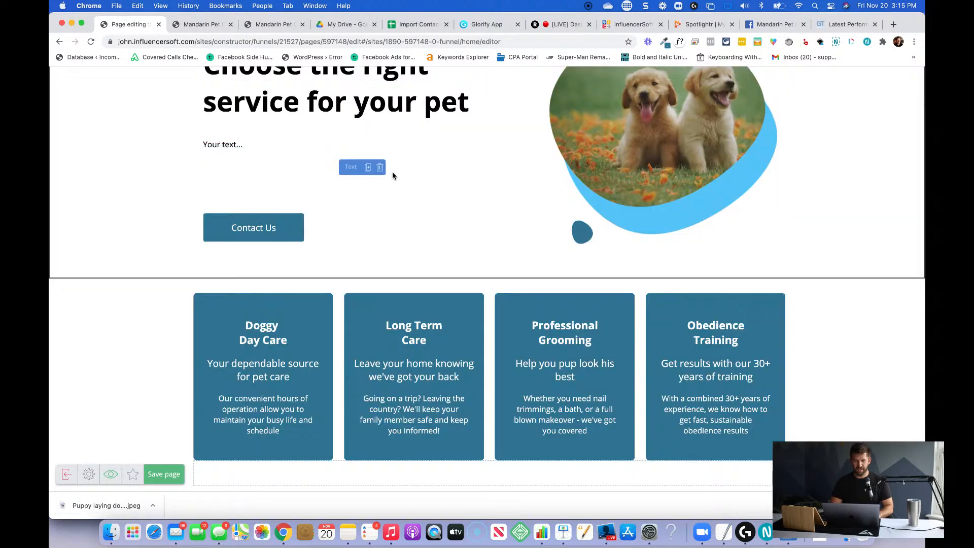
pyautogui.click(379, 167)
pyautogui.click(460, 200)
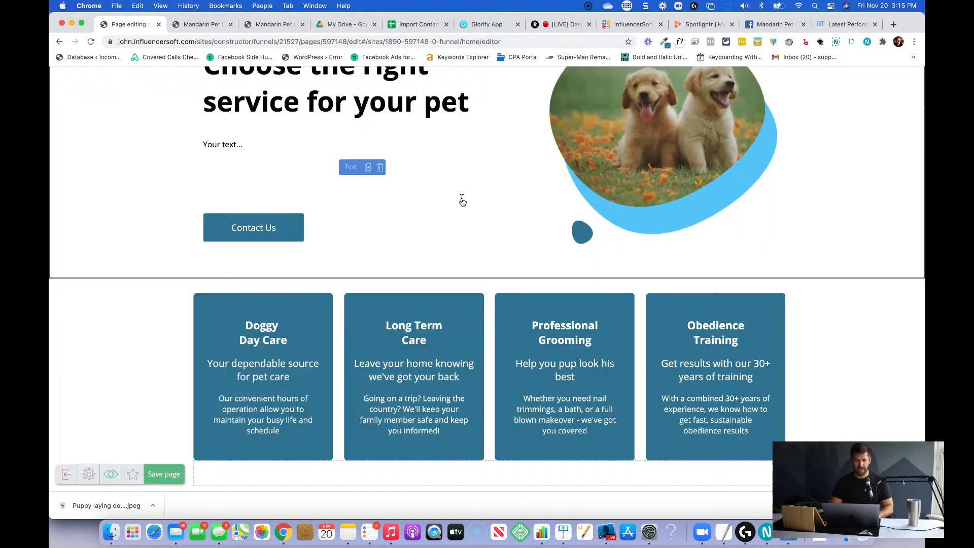
# Replace the new text element's placeholder with the cut "Schedule a hassle-free tour" paragraph.
pyautogui.click(224, 144)
pyautogui.tripleClick(245, 143)
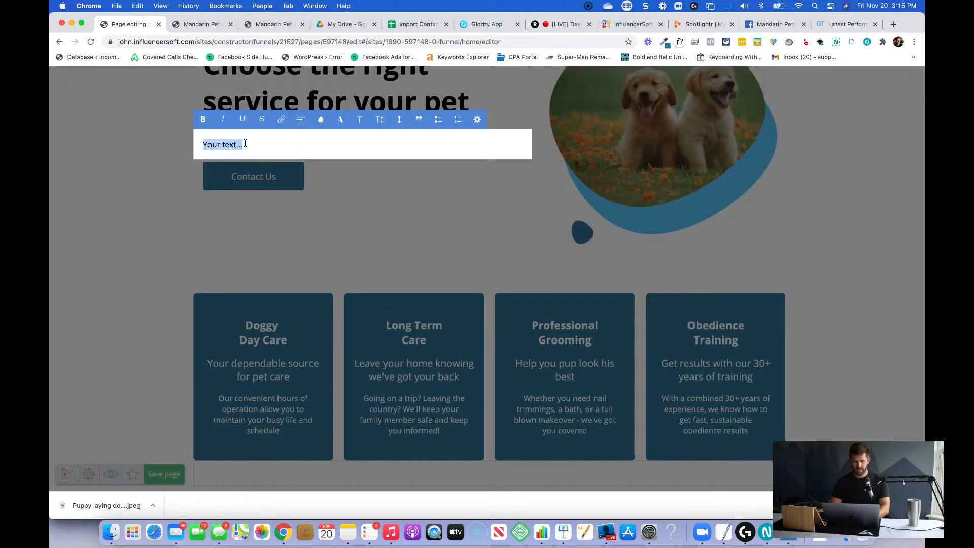
pyautogui.press('super+v')
# Replace the paragraph with "No matter your needs, we have the right service for you. Schedule a free tour to see everything in person!".
pyautogui.scroll(3, 213, 152)
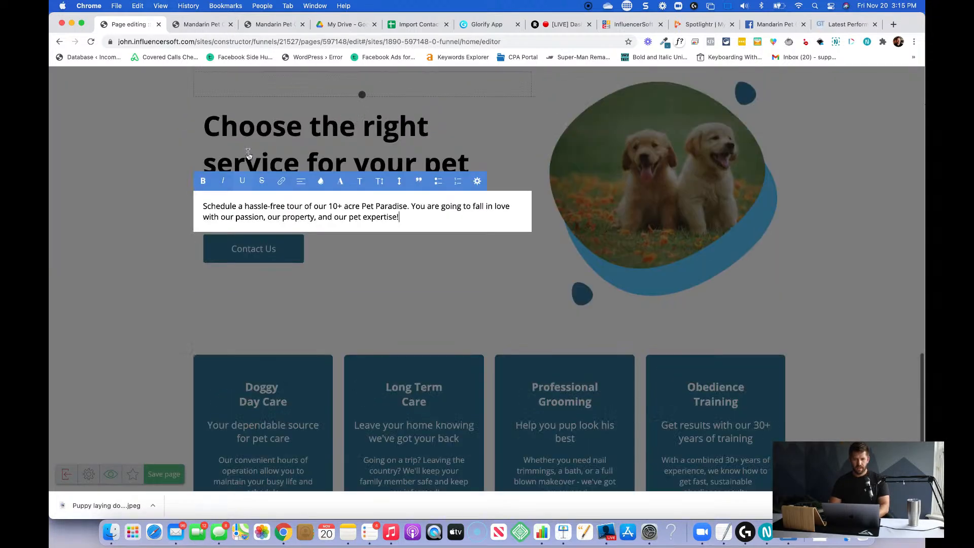
pyautogui.moveTo(436, 265); pyautogui.dragTo(205, 246)
pyautogui.write('No matter your ne')
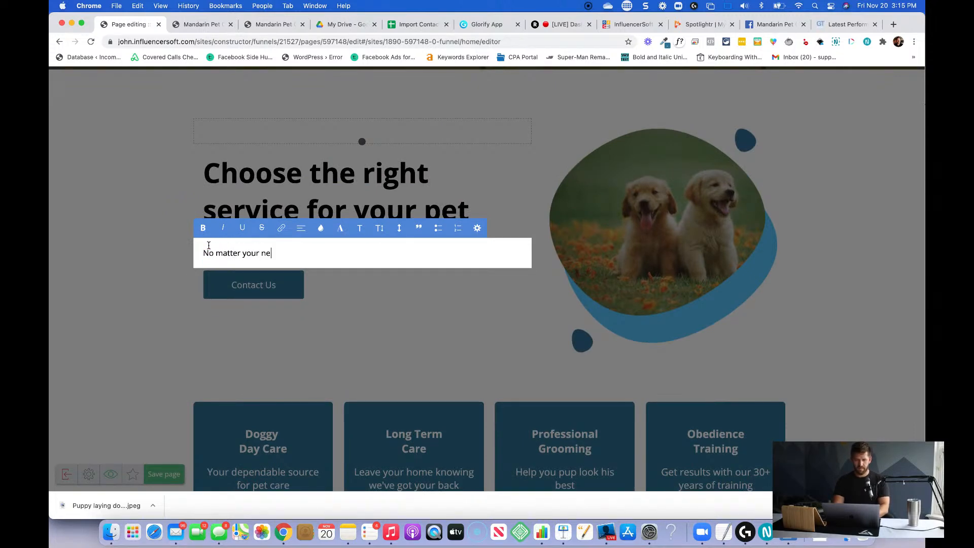
pyautogui.write('eds, we have th')
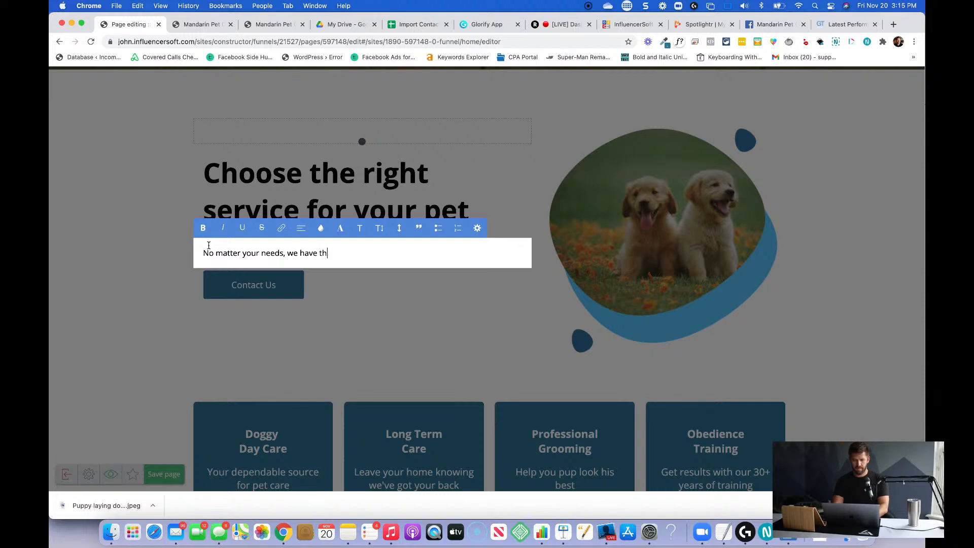
pyautogui.write('e right service for you. Schedule a free tou')
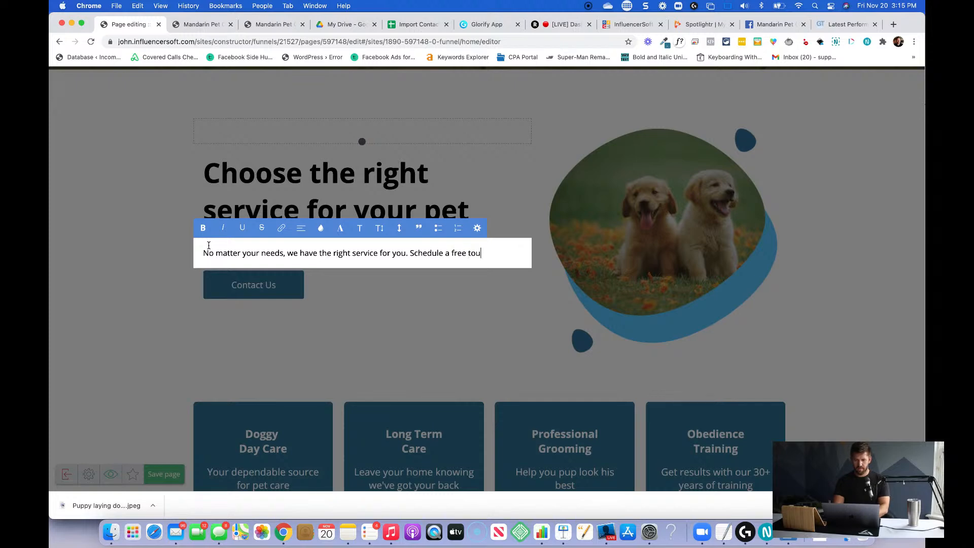
pyautogui.write('every')
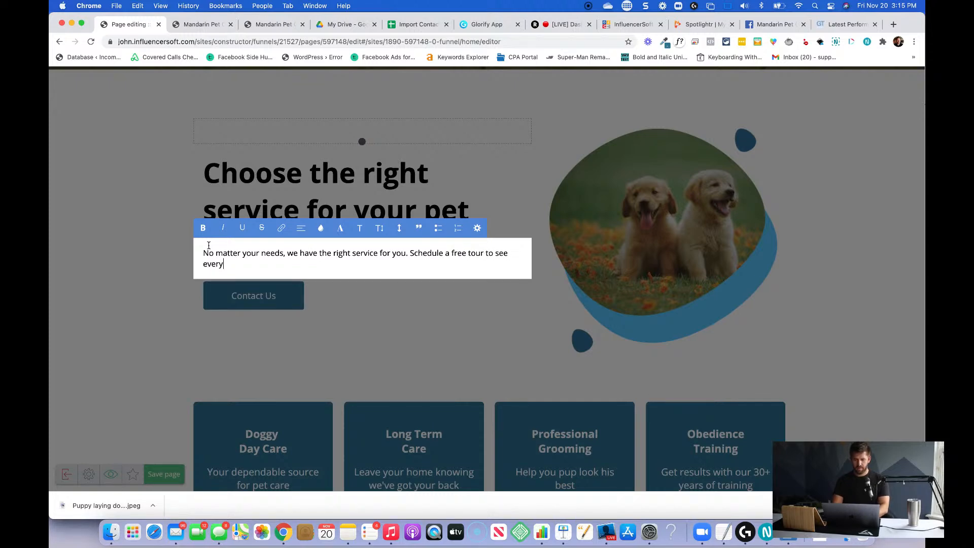
pyautogui.write('thing in person!')
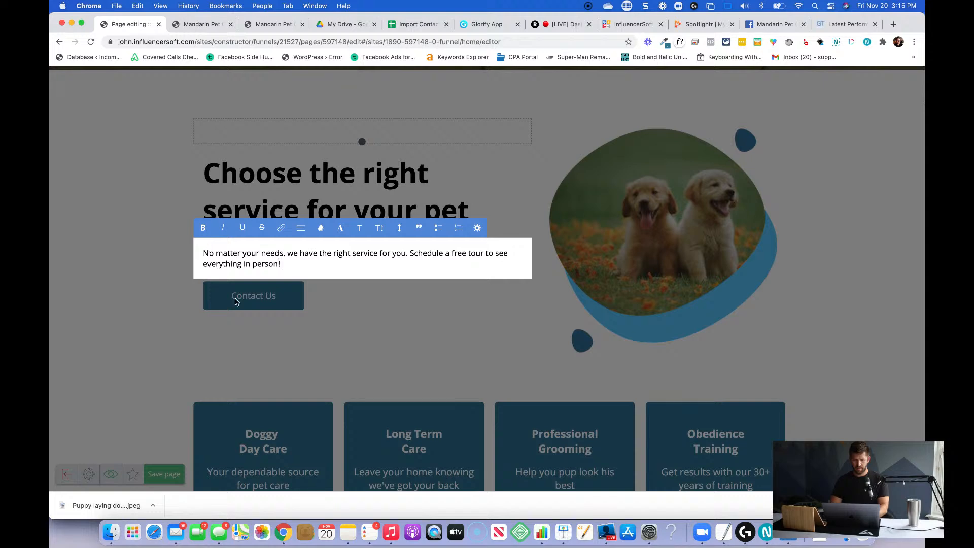
pyautogui.click(255, 301)
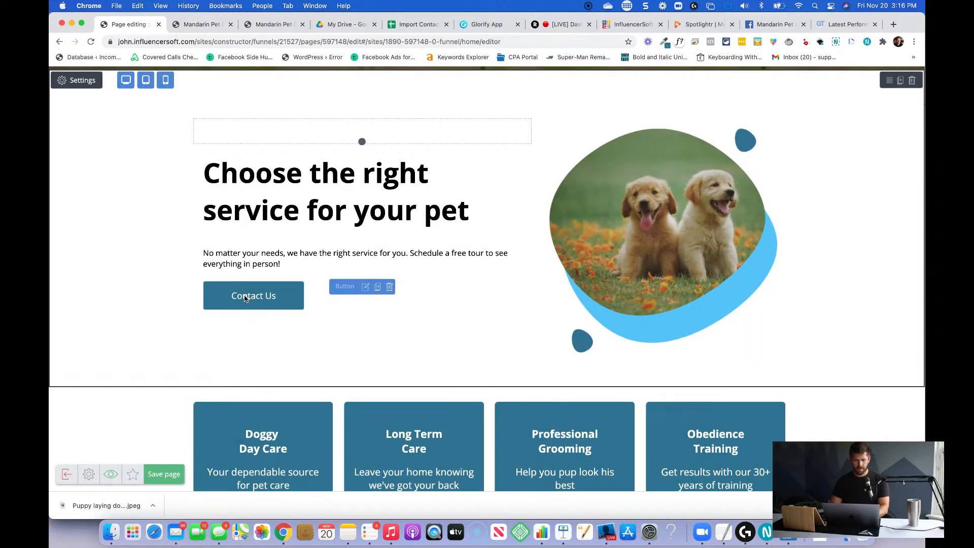
# Change the Contact Us button's label to "Schedule Free Tour" and close its settings.
pyautogui.click(251, 299)
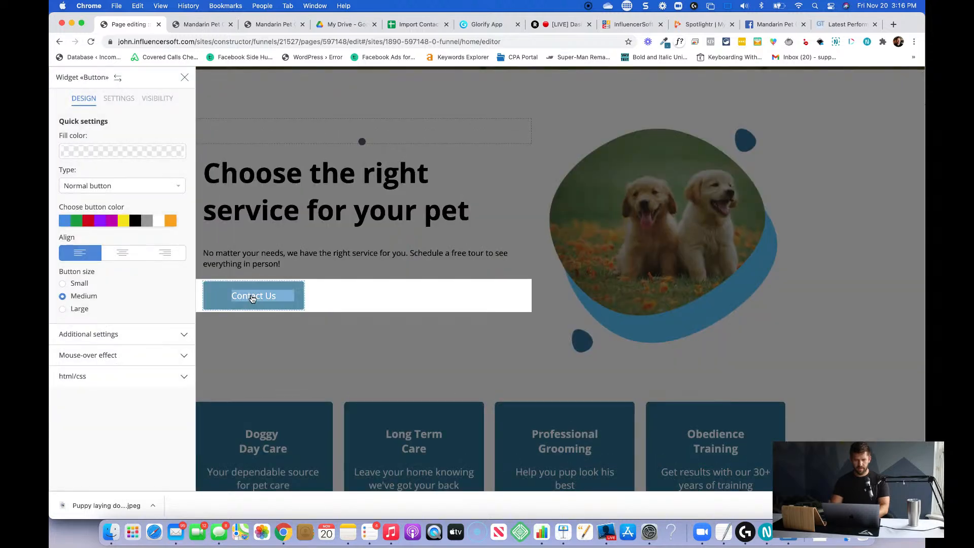
pyautogui.write('Schedule F')
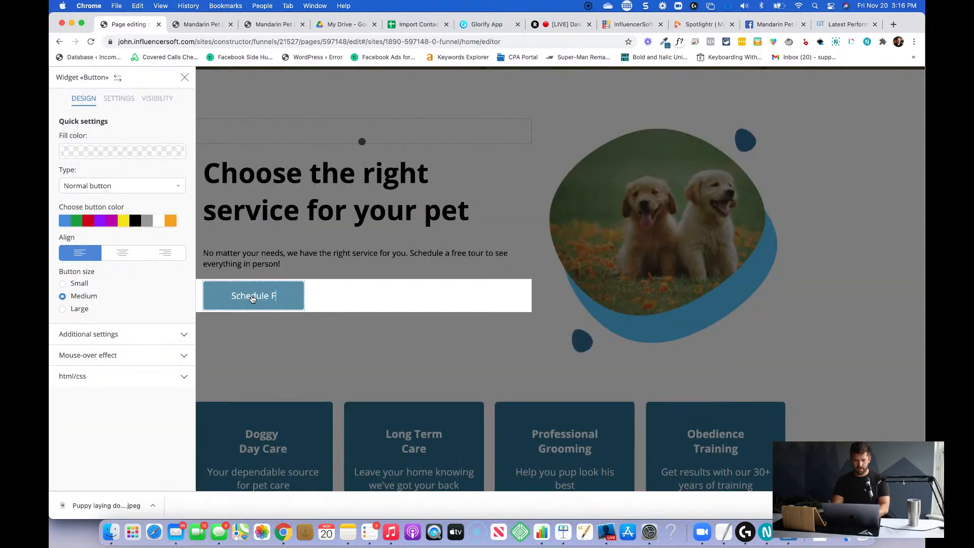
pyautogui.write('ree Tour')
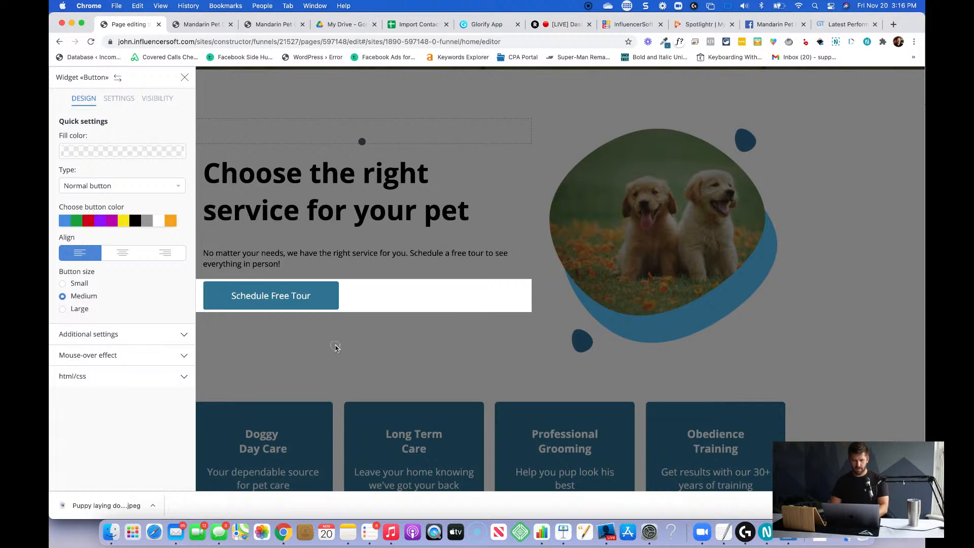
pyautogui.click(334, 347)
# Delete the empty indent below the four service cards and confirm the deletion.
pyautogui.scroll(-3, 335, 349)
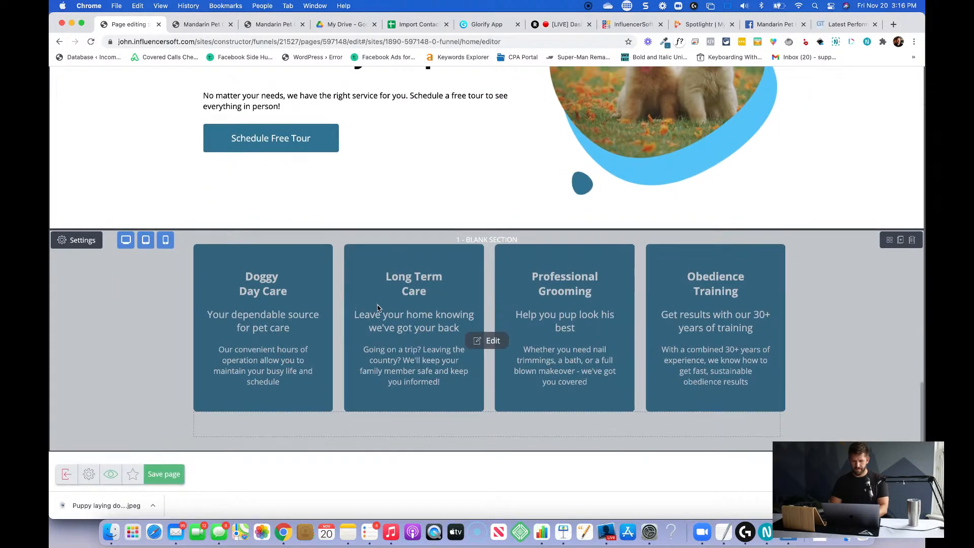
pyautogui.scroll(1, 494, 432)
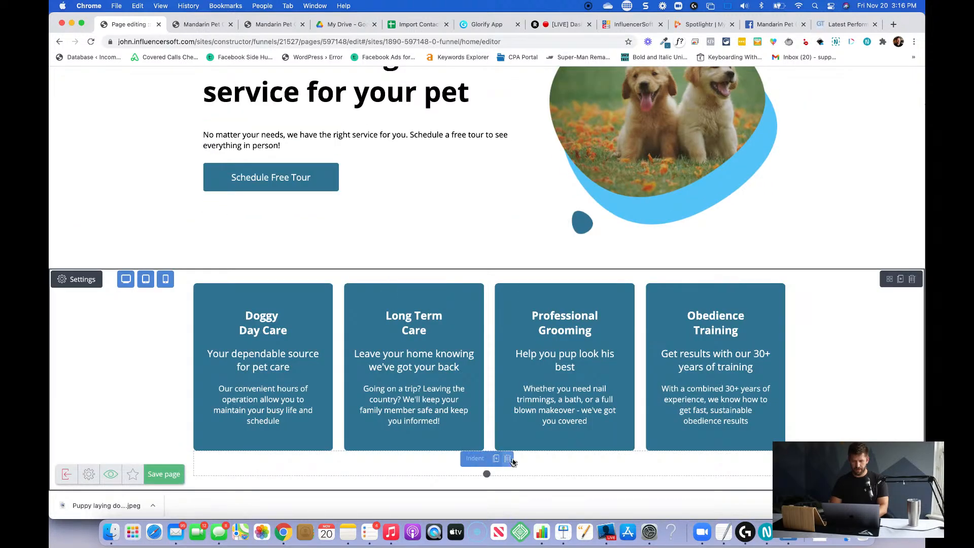
pyautogui.click(513, 462)
pyautogui.click(469, 202)
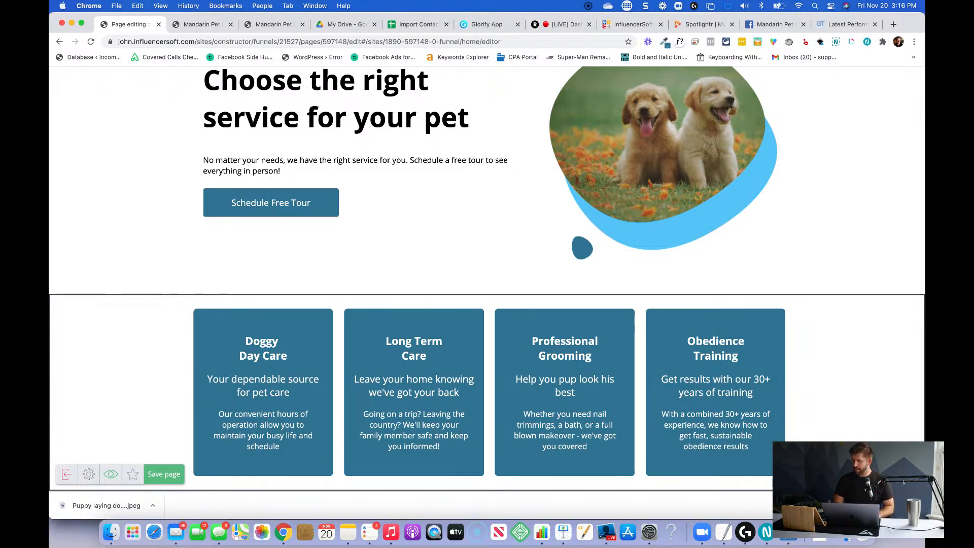
# Consult the accent color notes in the TextEdit window, and save the page in the browser.
pyautogui.moveTo(923, 154); pyautogui.dragTo(828, 151)
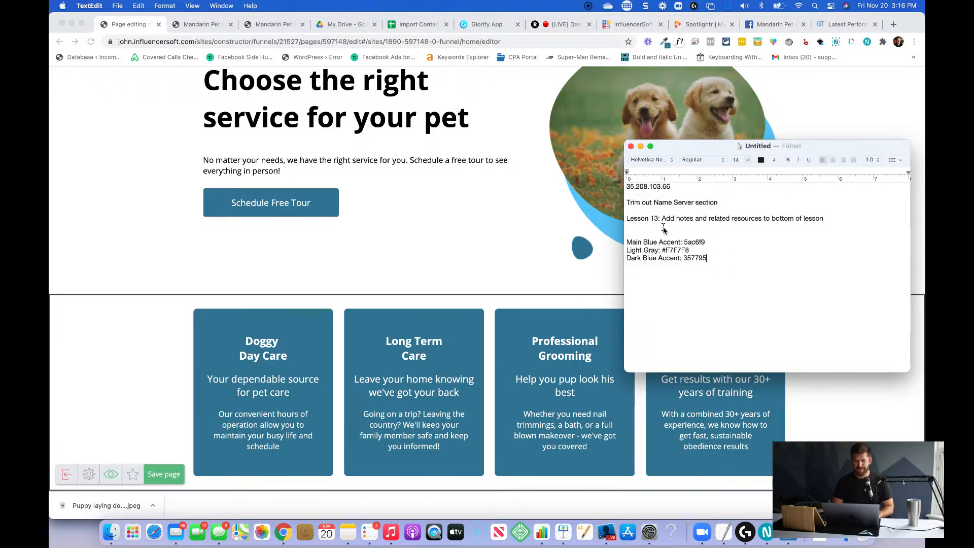
pyautogui.moveTo(831, 148); pyautogui.dragTo(973, 198)
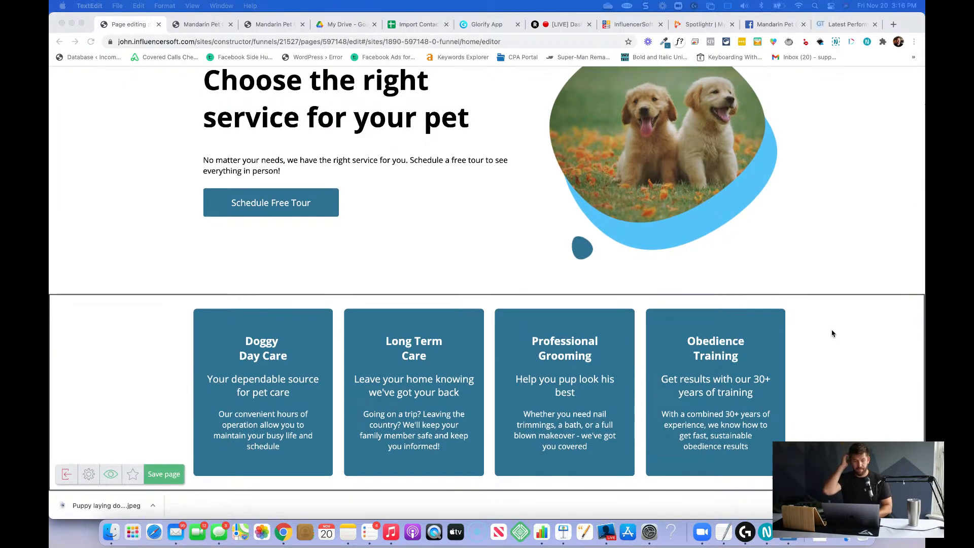
pyautogui.click(158, 466)
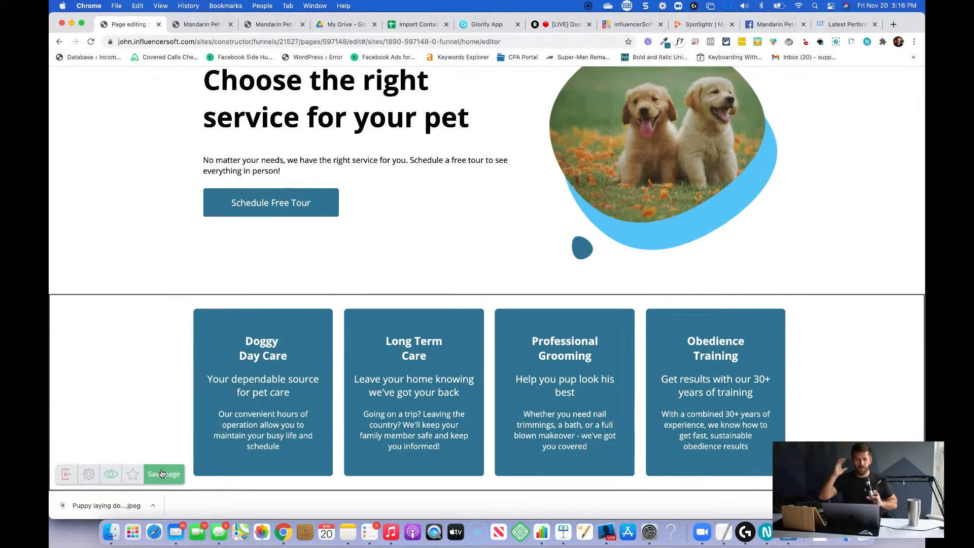
pyautogui.click(163, 473)
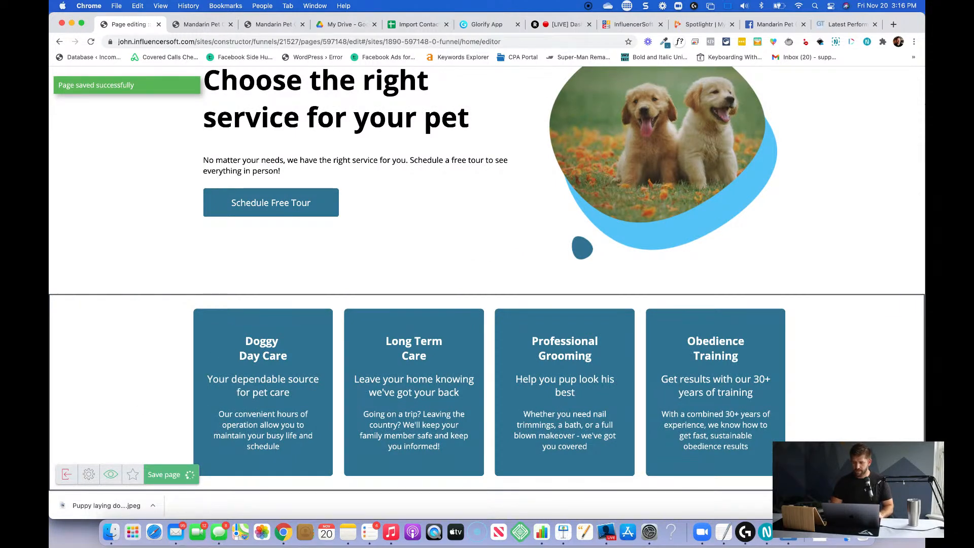
pyautogui.moveTo(51, 254)
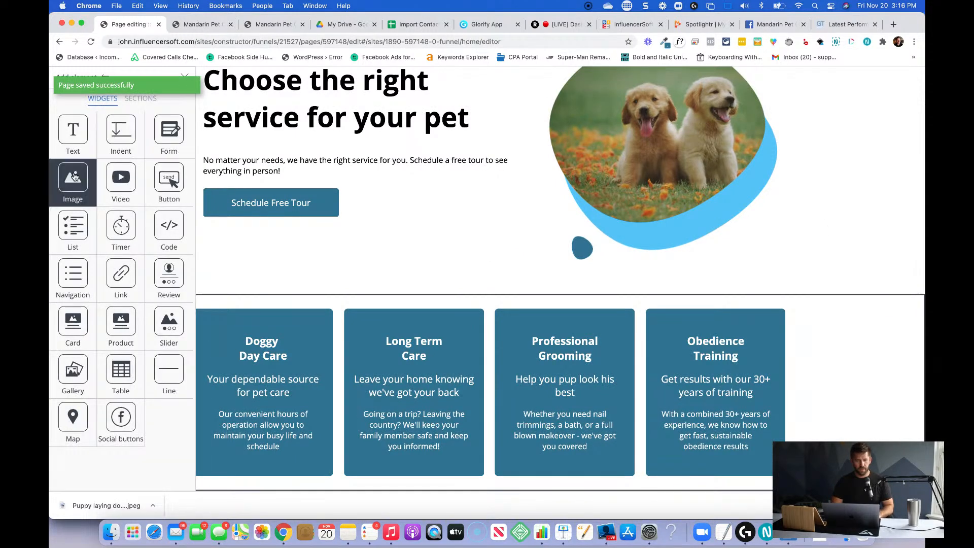
pyautogui.click(141, 101)
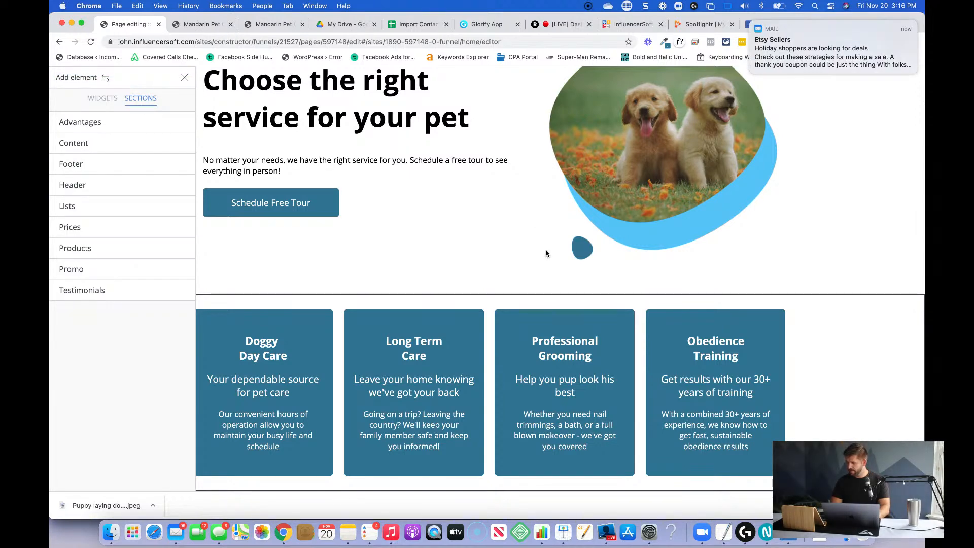
pyautogui.press('super+Tab')
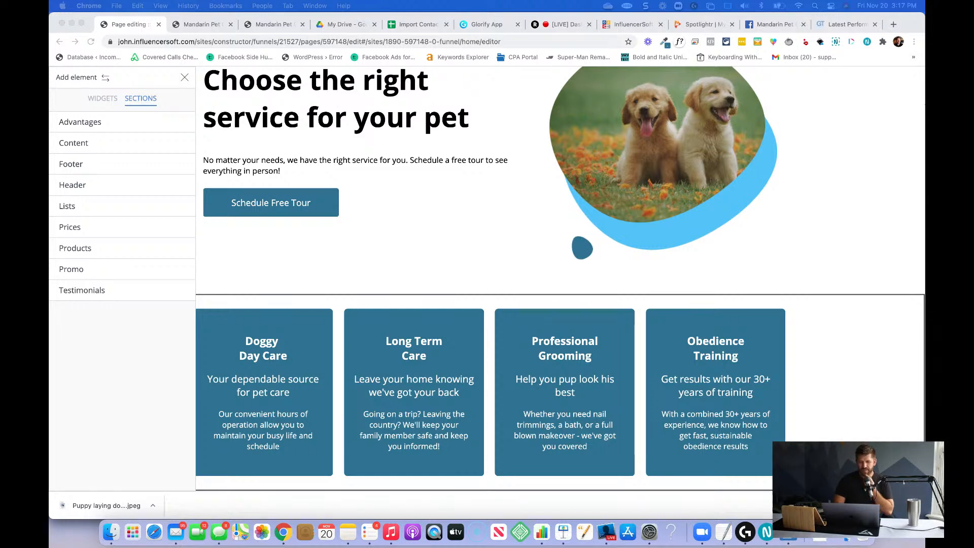
pyautogui.scroll(3, 659, 266)
pyautogui.scroll(1, 658, 266)
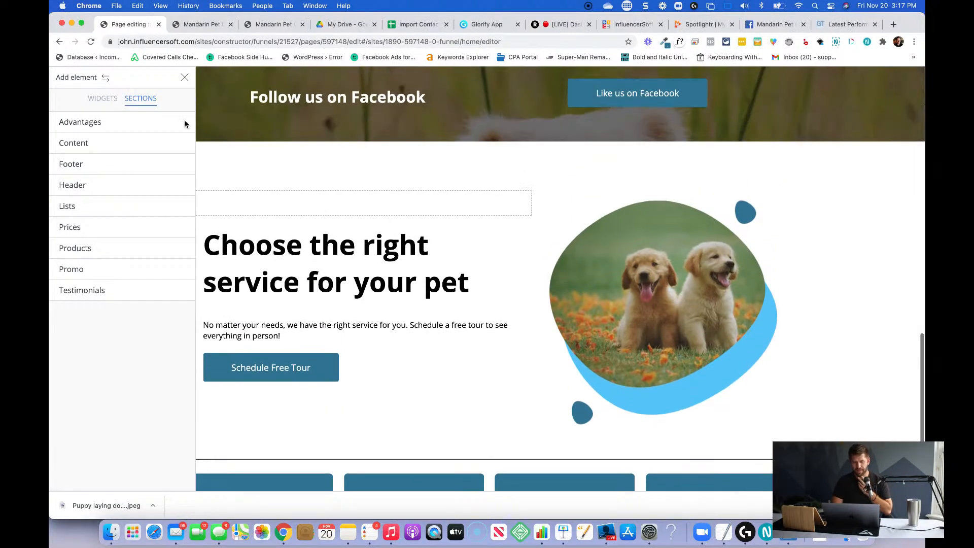
pyautogui.click(184, 77)
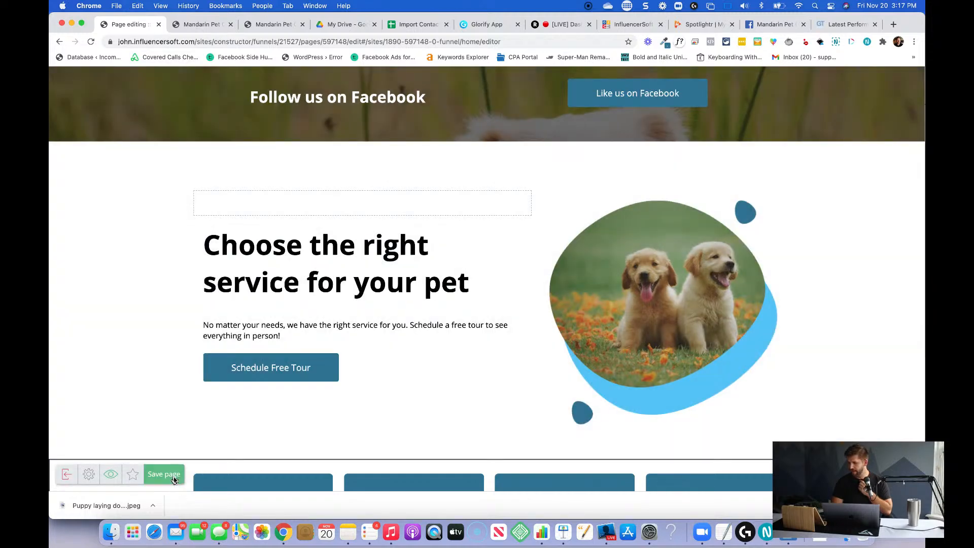
# Save the page again.
pyautogui.click(173, 479)
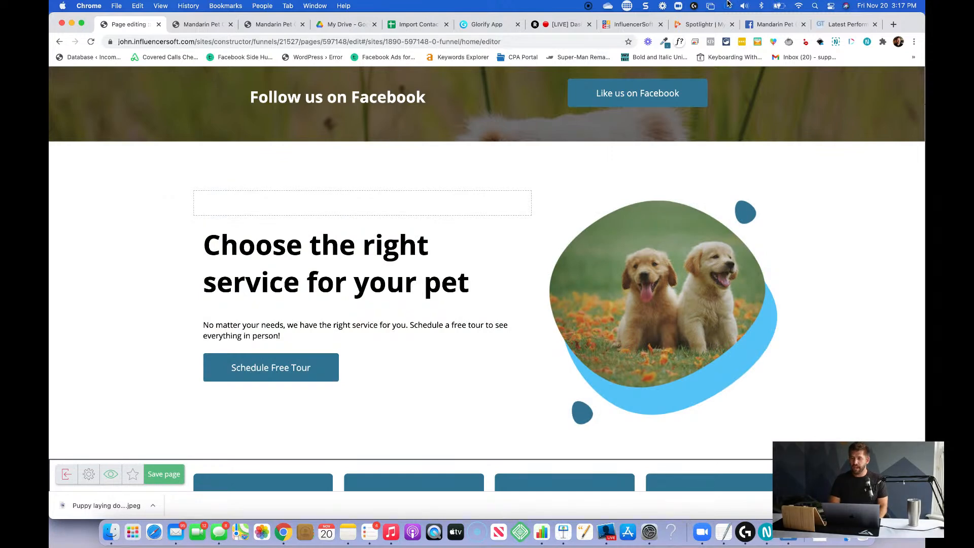
pyautogui.click(725, 6)
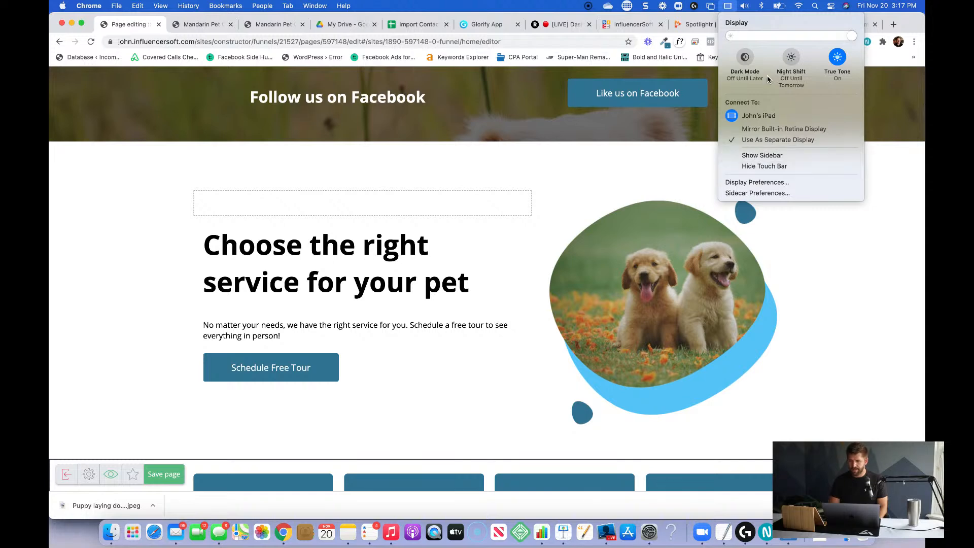
pyautogui.click(711, 7)
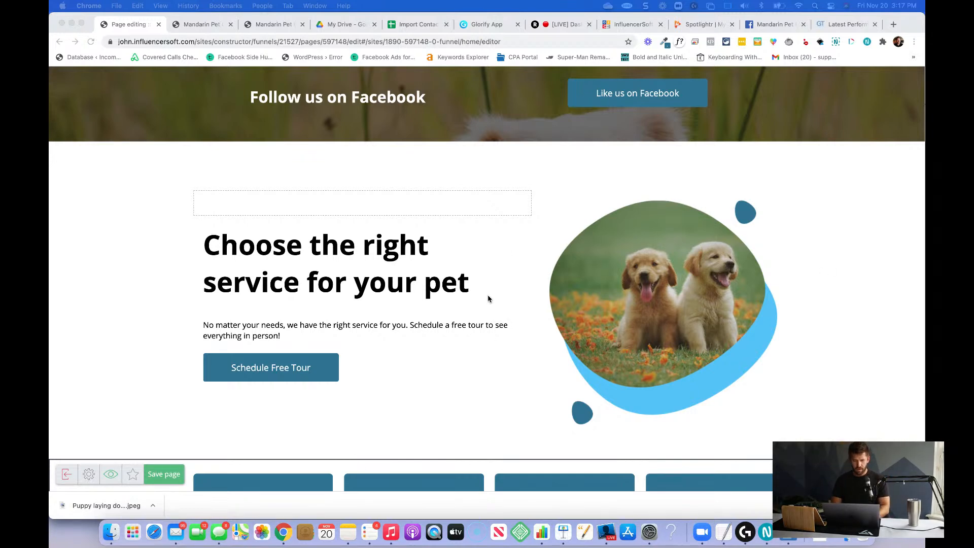
pyautogui.scroll(-3, 488, 298)
pyautogui.scroll(3, 488, 298)
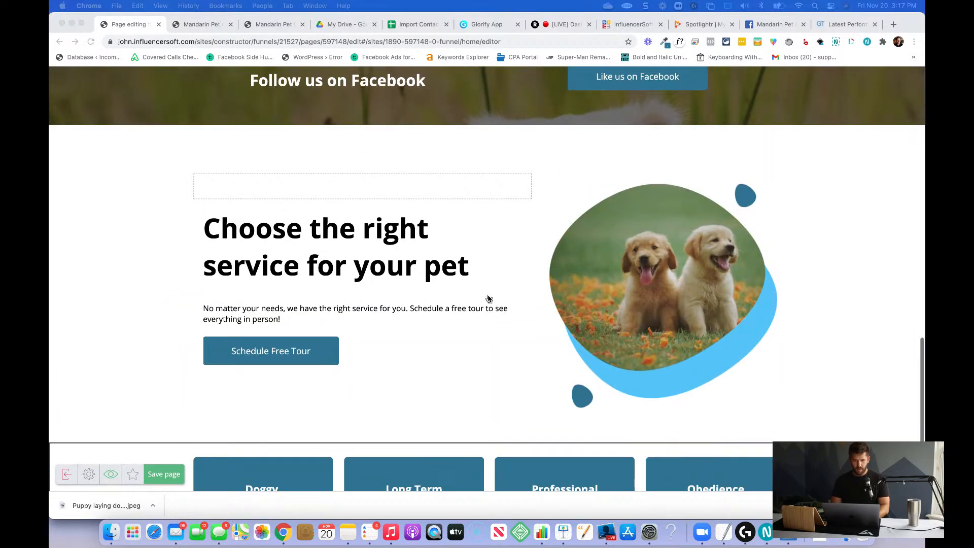
pyautogui.press('super+Tab')
pyautogui.press('super+Down')
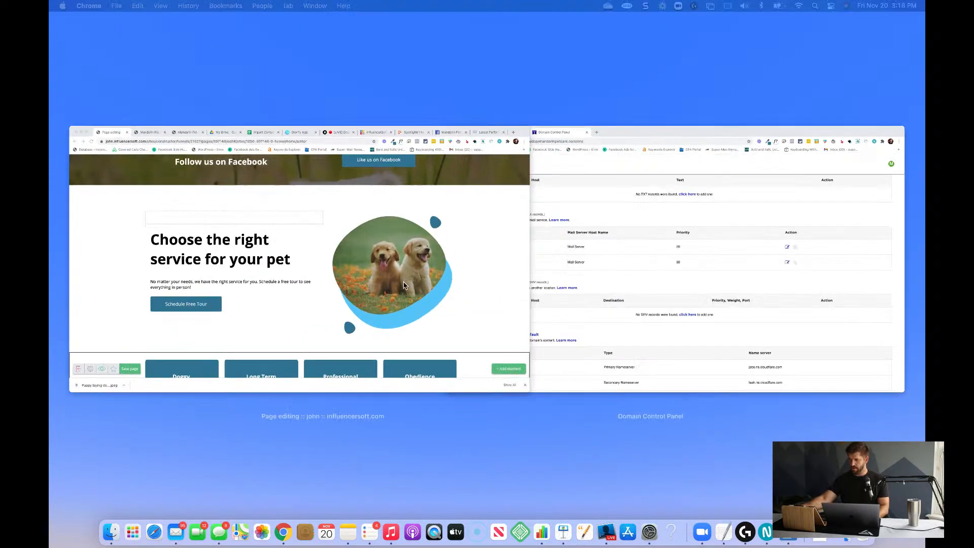
# Return to the page editor window and check the Sidecar preferences for the connected iPad display.
pyautogui.click(403, 285)
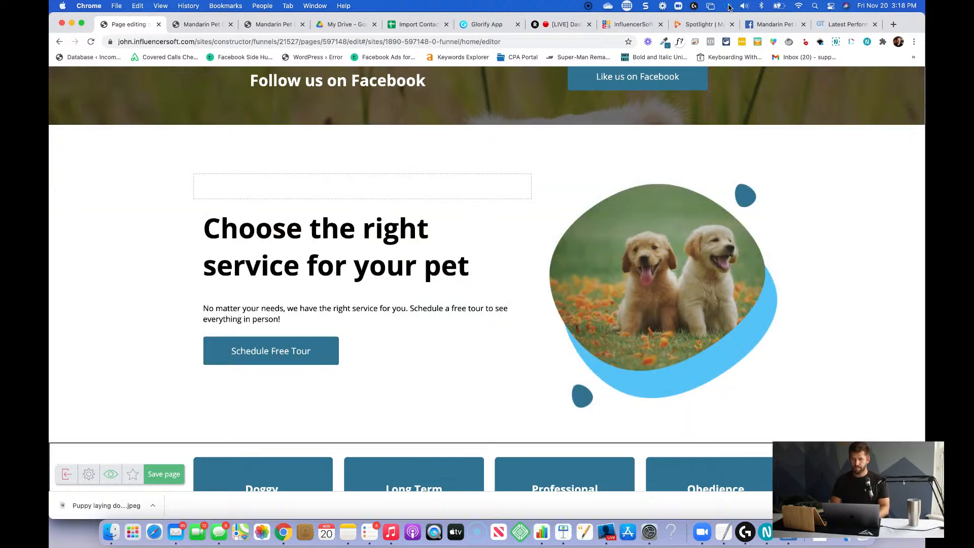
pyautogui.click(728, 6)
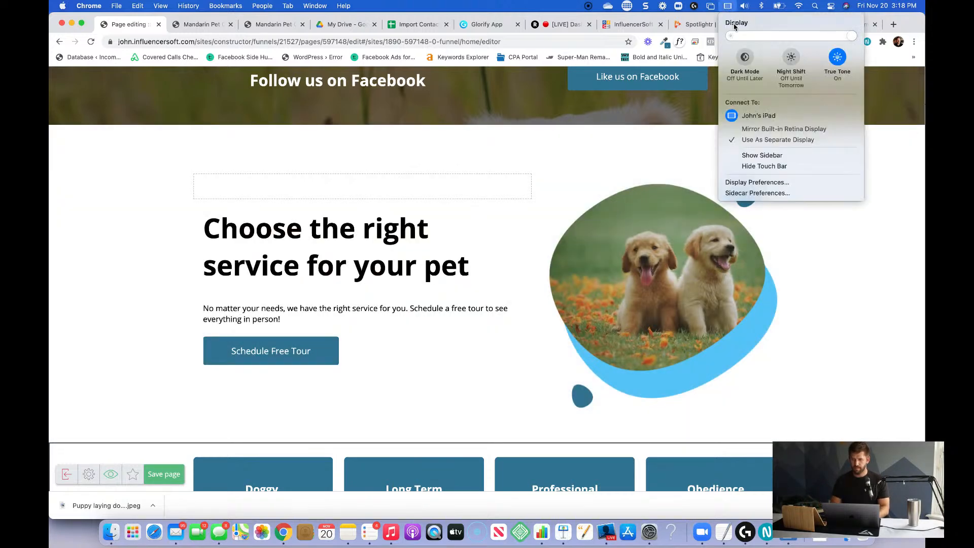
pyautogui.click(763, 193)
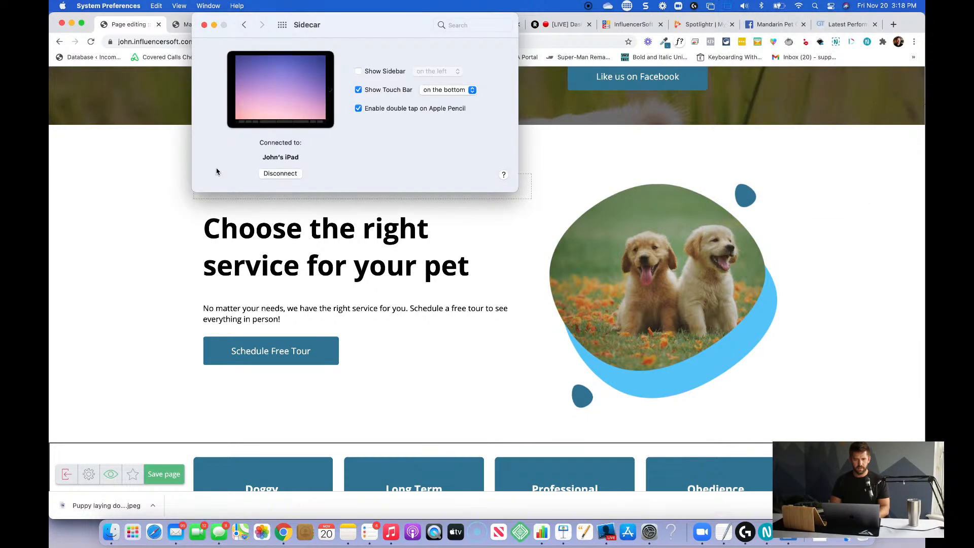
pyautogui.click(214, 25)
# Bring the Home - Pet Services demo site window to the front and look at its trial section and footer.
pyautogui.hotkey('ctrl', 'Down')
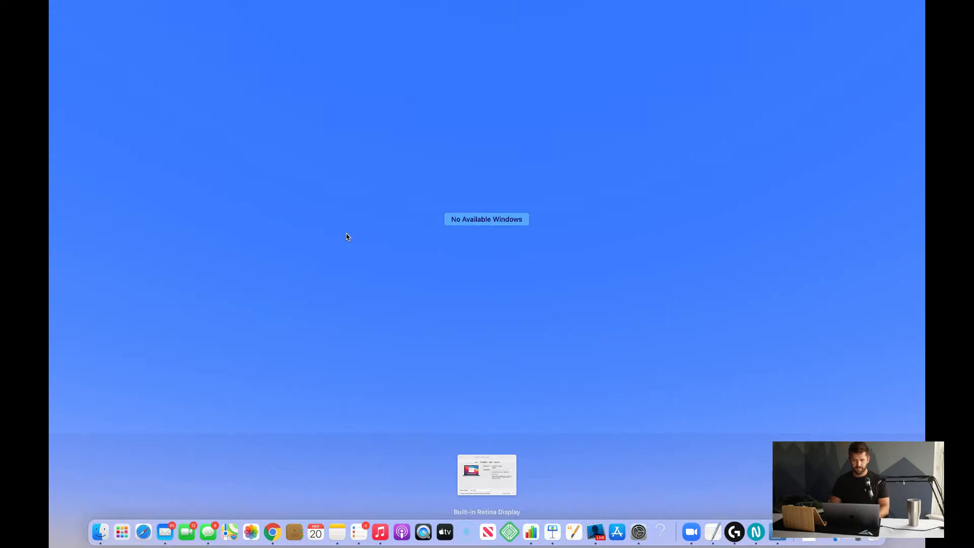
pyautogui.press('Tab')
pyautogui.press('Tab')
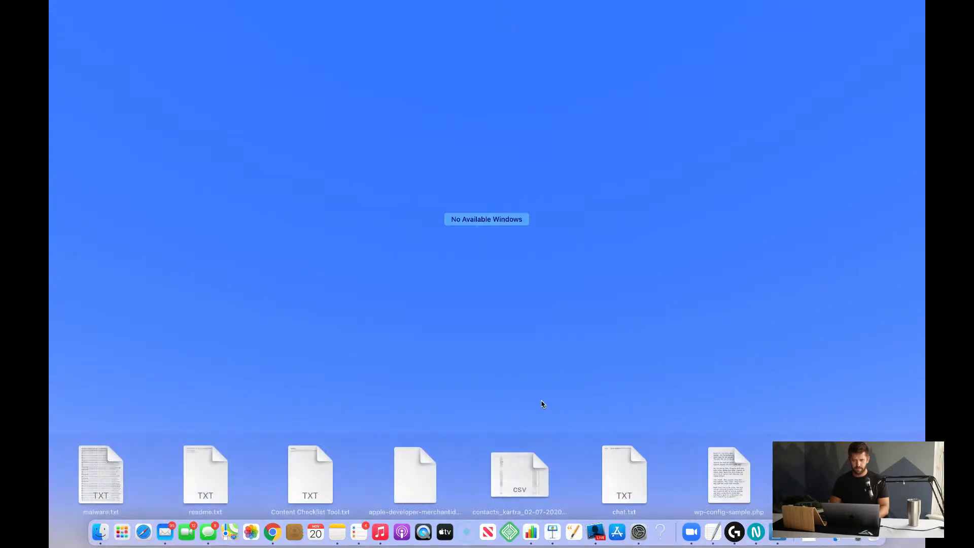
pyautogui.click(560, 236)
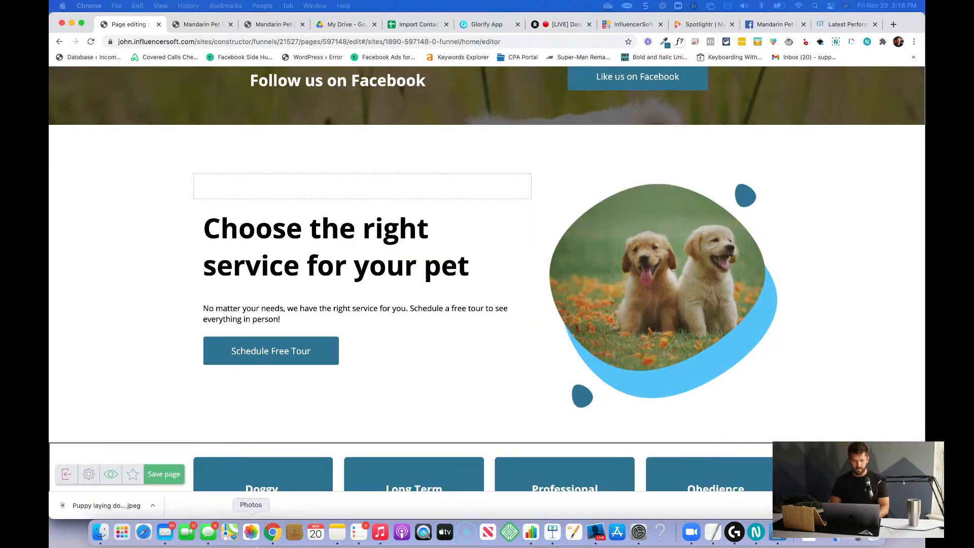
pyautogui.click(277, 541)
pyautogui.rightClick(276, 538)
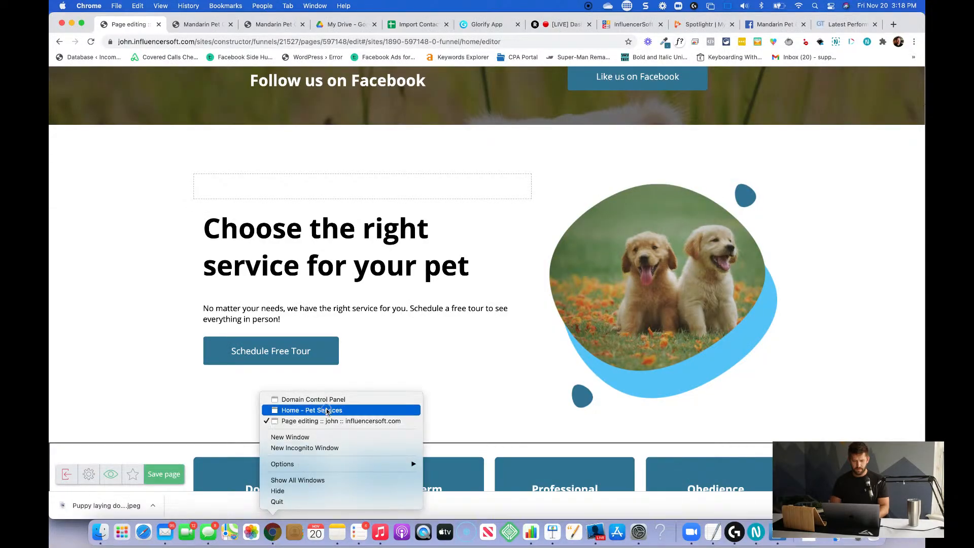
pyautogui.click(327, 411)
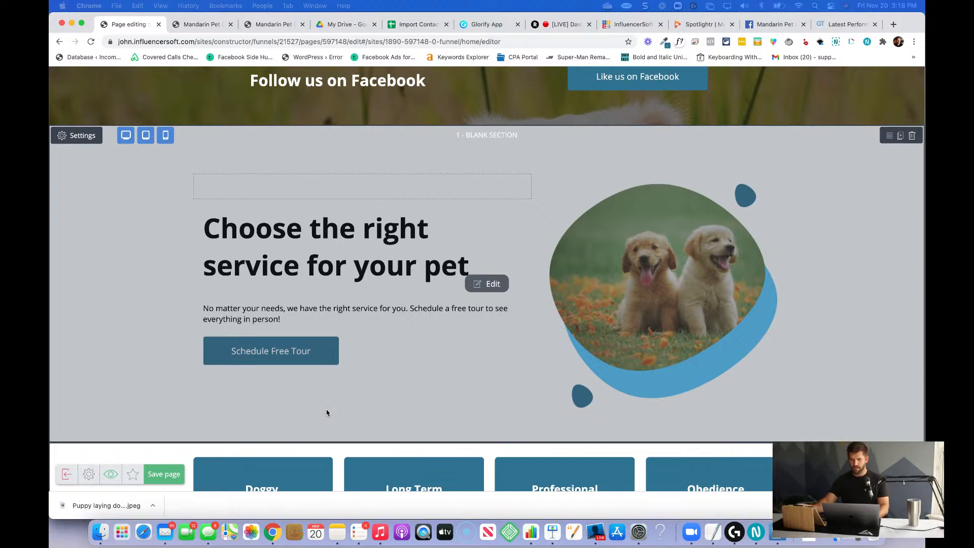
pyautogui.press('super+grave')
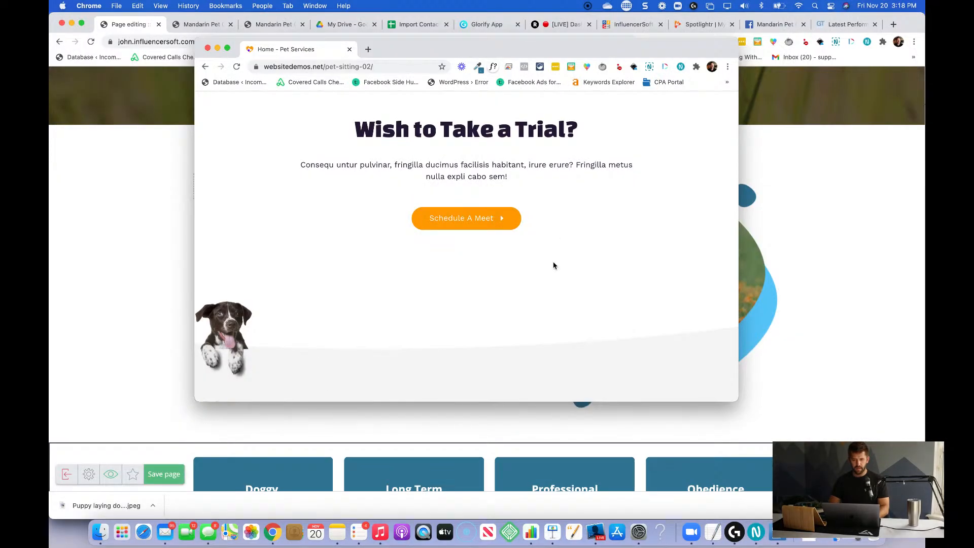
pyautogui.scroll(5, 553, 261)
pyautogui.scroll(-10, 552, 261)
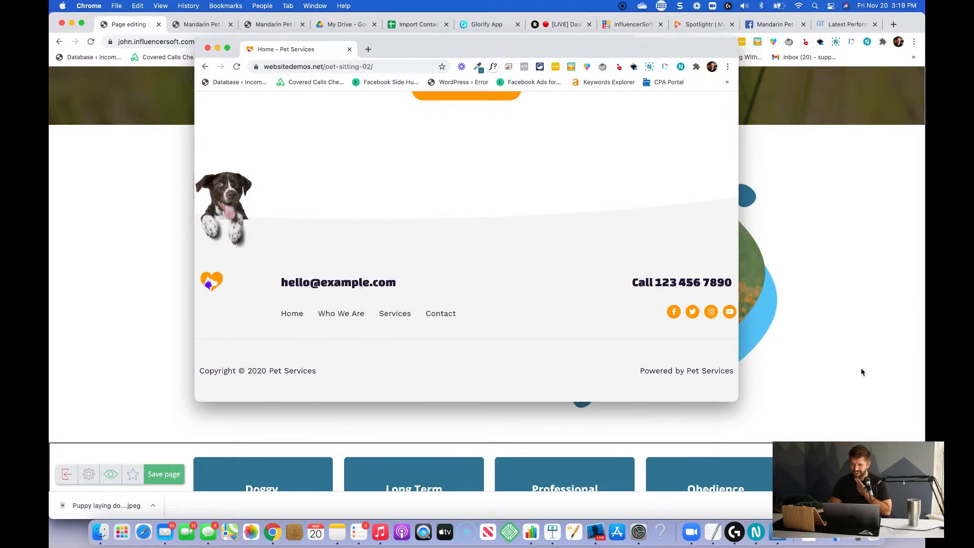
pyautogui.click(802, 338)
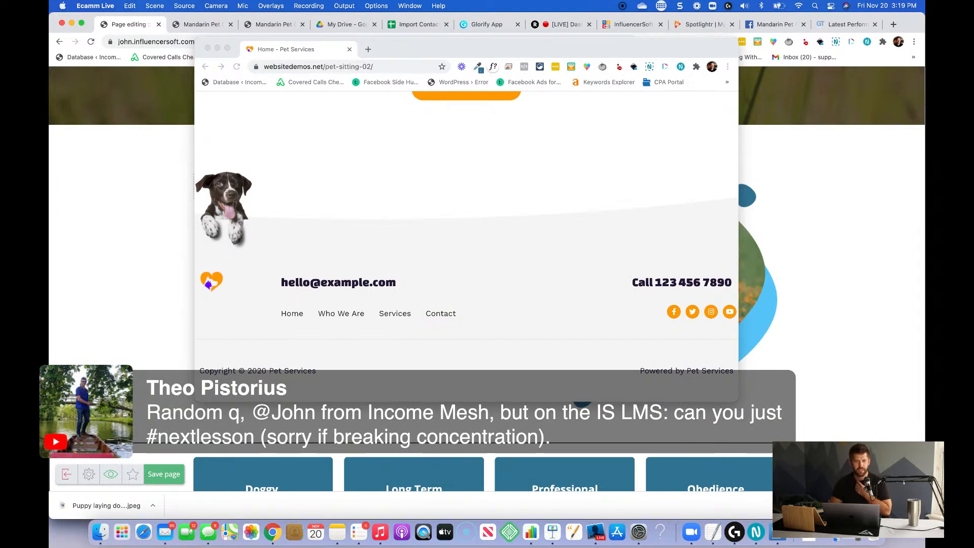
pyautogui.click(586, 210)
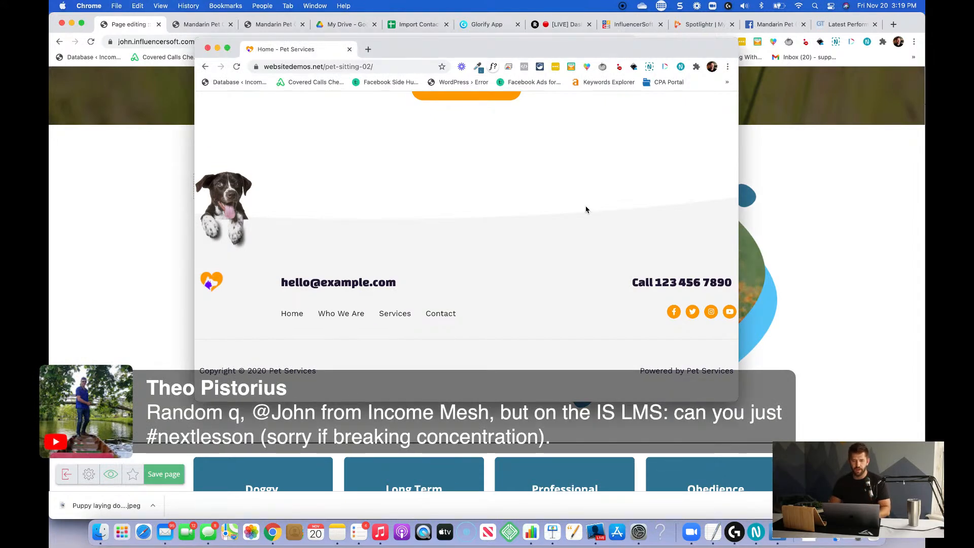
pyautogui.moveTo(436, 53); pyautogui.dragTo(434, 42)
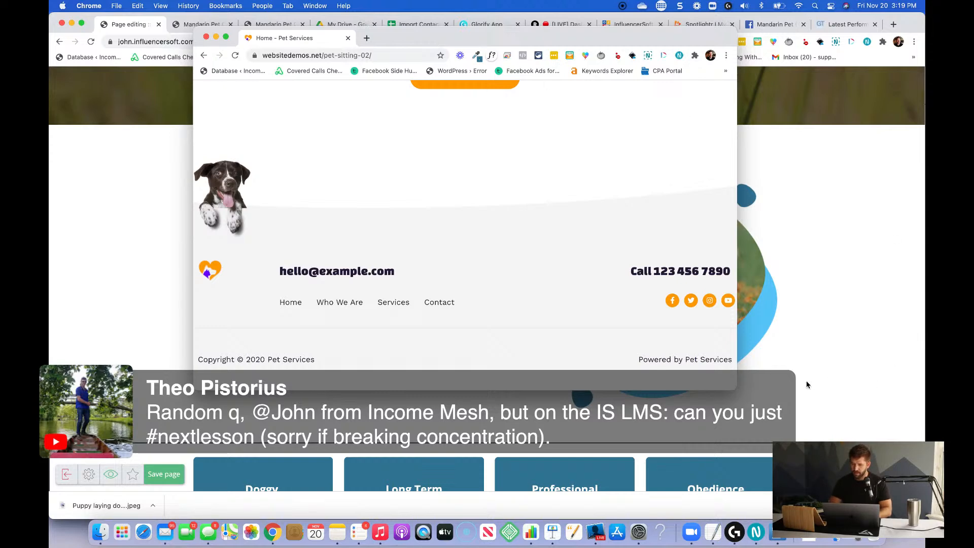
pyautogui.click(803, 359)
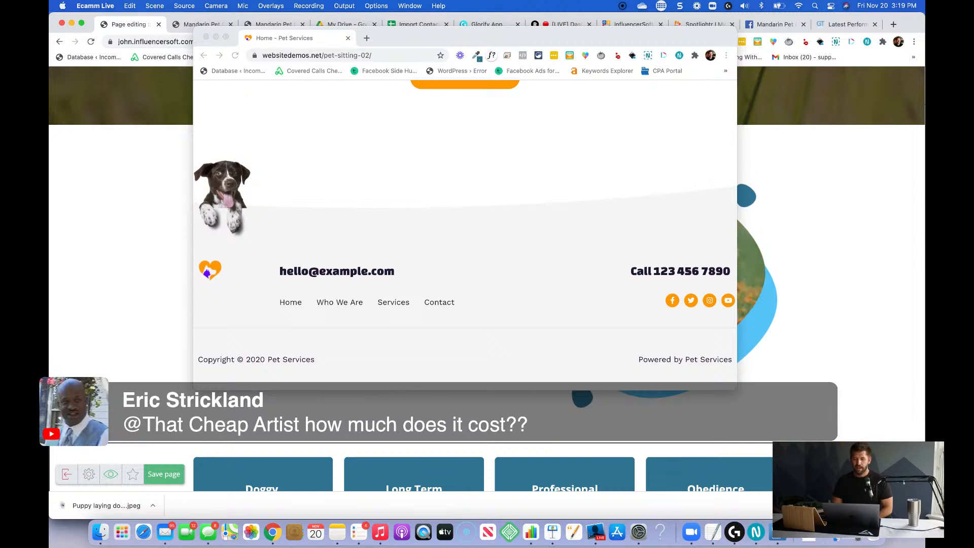
pyautogui.click(512, 192)
# Widen the demo site window and examine the home page's testimonials, trial section, service list and header.
pyautogui.scroll(10, 513, 191)
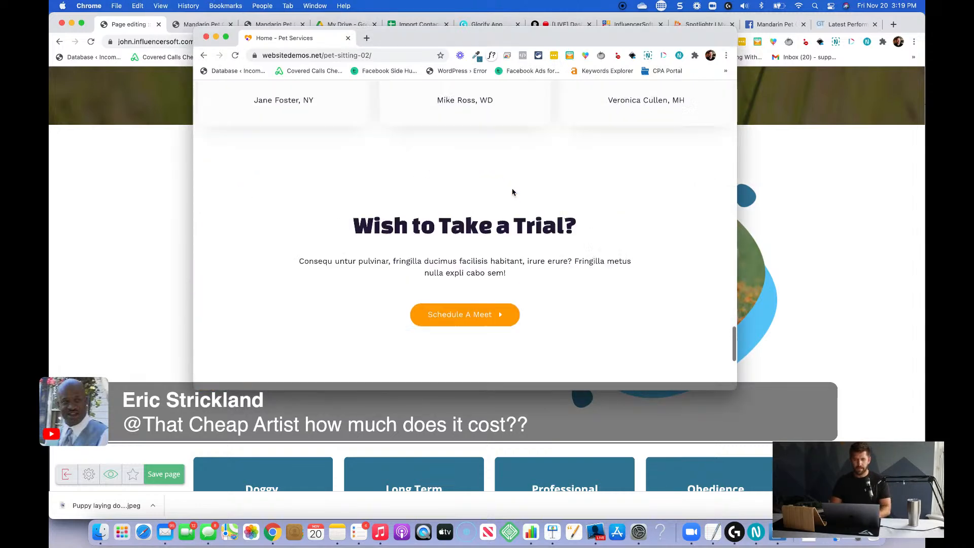
pyautogui.scroll(3, 513, 192)
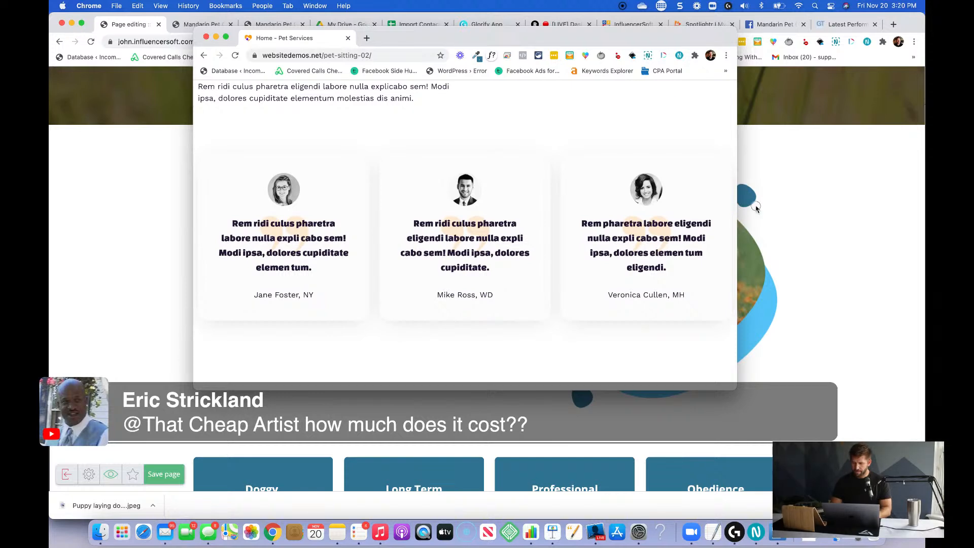
pyautogui.moveTo(736, 210); pyautogui.dragTo(822, 223)
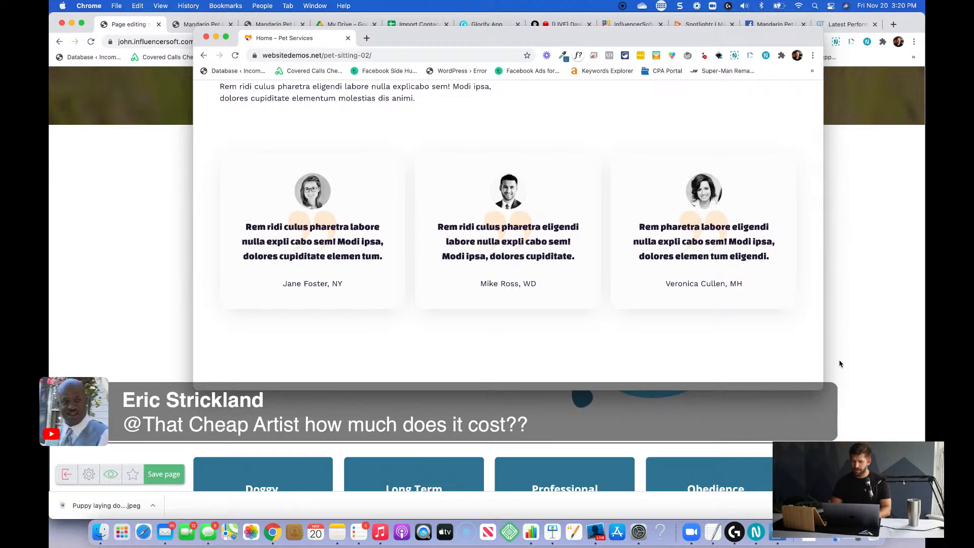
pyautogui.press('super+Tab')
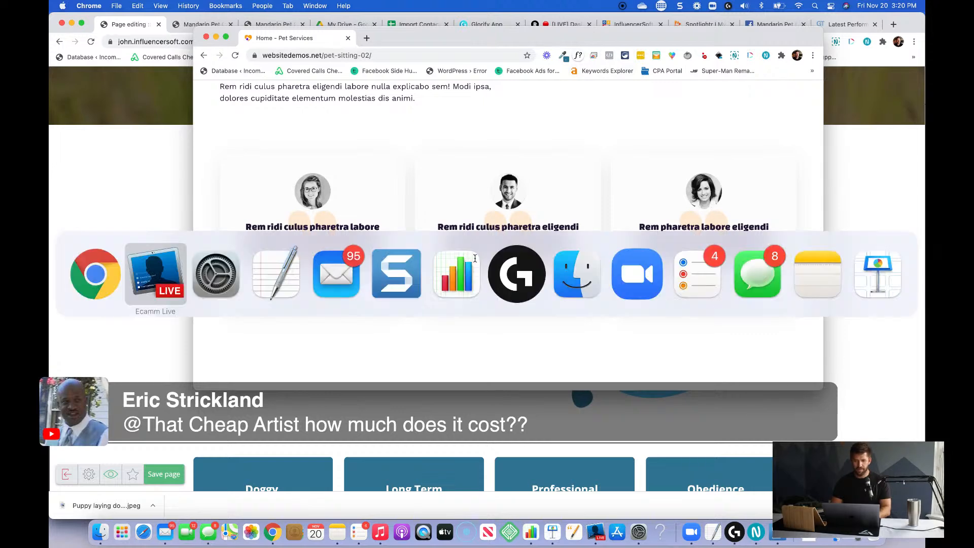
pyautogui.press('super+shift+Tab')
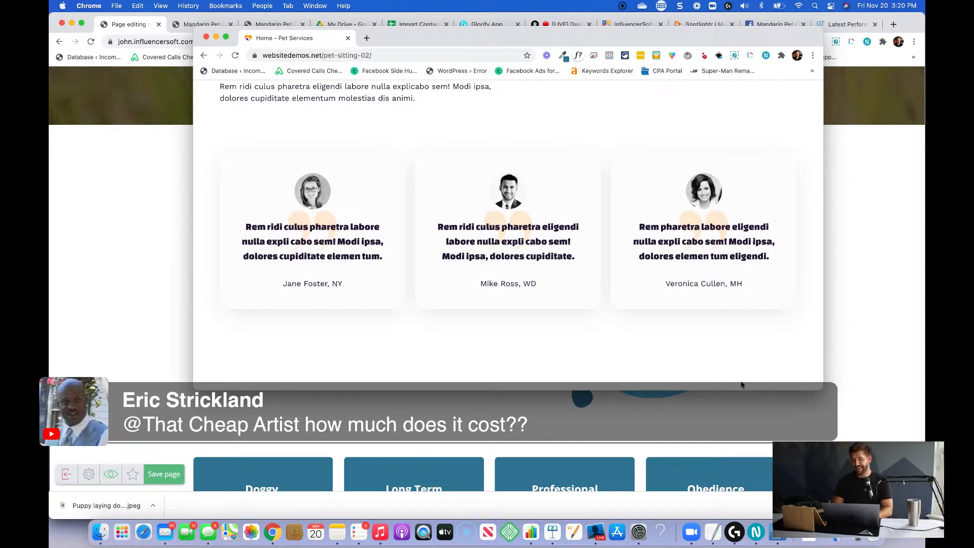
pyautogui.scroll(-3, 493, 182)
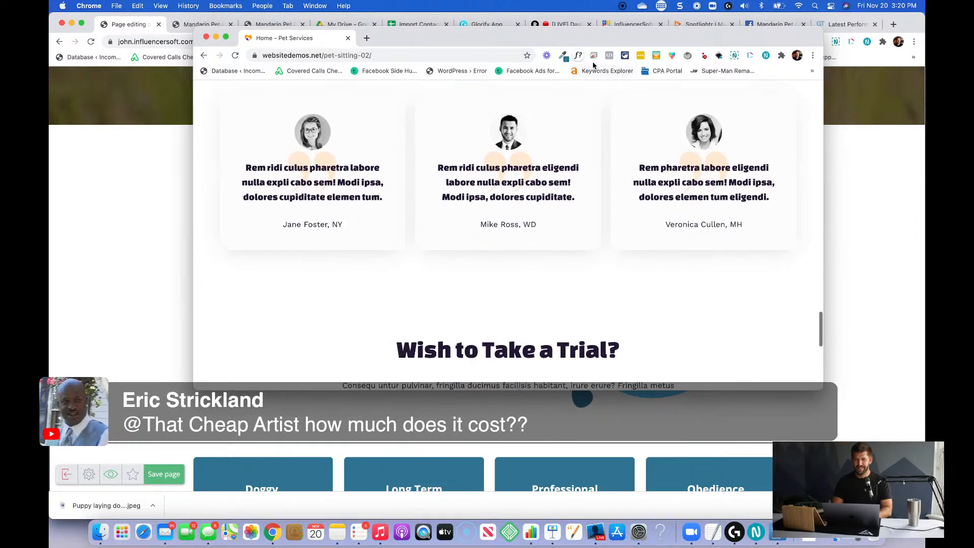
pyautogui.moveTo(620, 43); pyautogui.dragTo(547, 53)
pyautogui.scroll(-10, 518, 257)
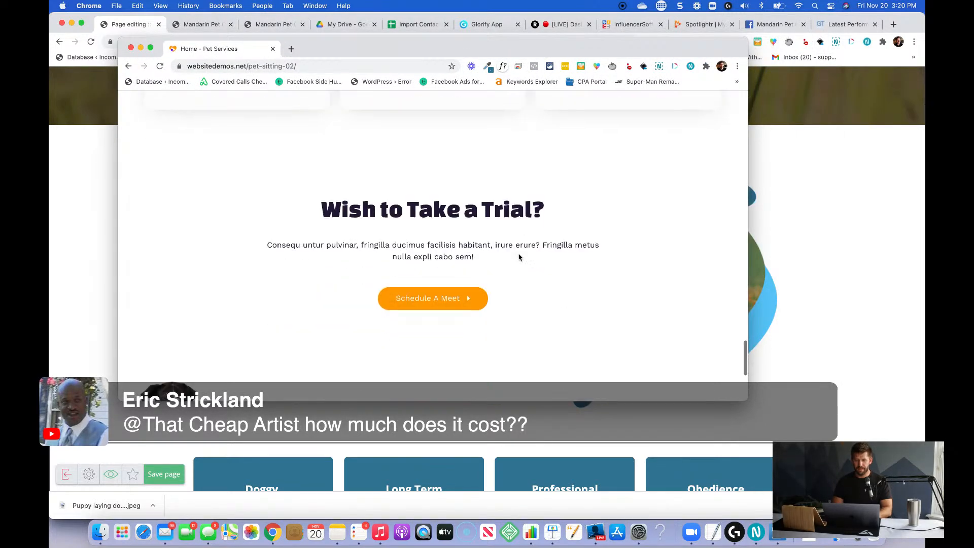
pyautogui.scroll(10, 518, 256)
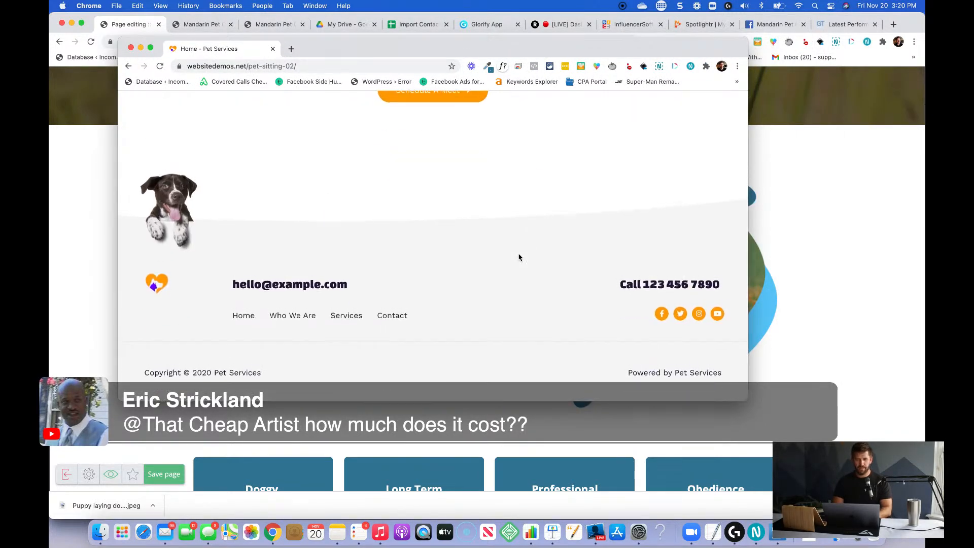
pyautogui.scroll(5, 518, 257)
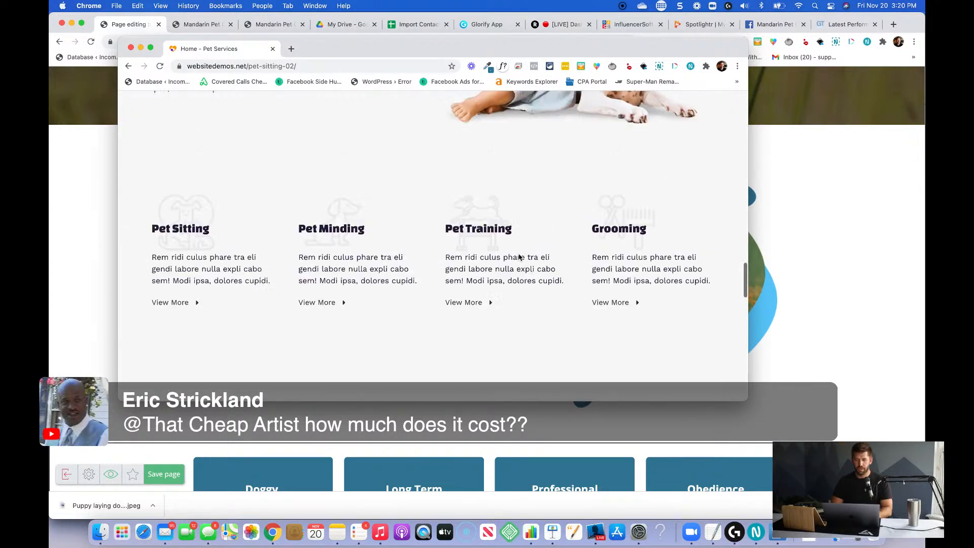
pyautogui.scroll(10, 519, 253)
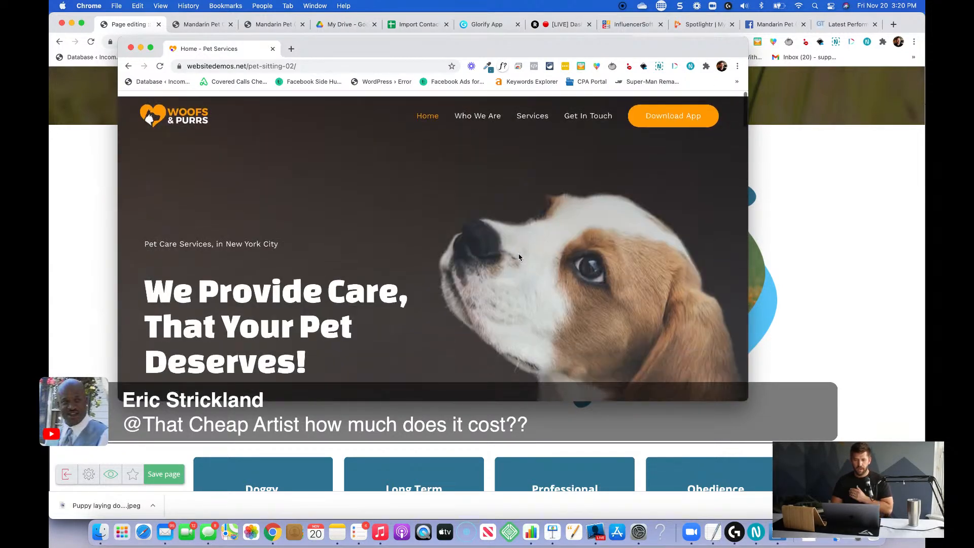
# Review the demo site's Who We Are page, make its window full screen and switch back to the page editor.
pyautogui.click(486, 110)
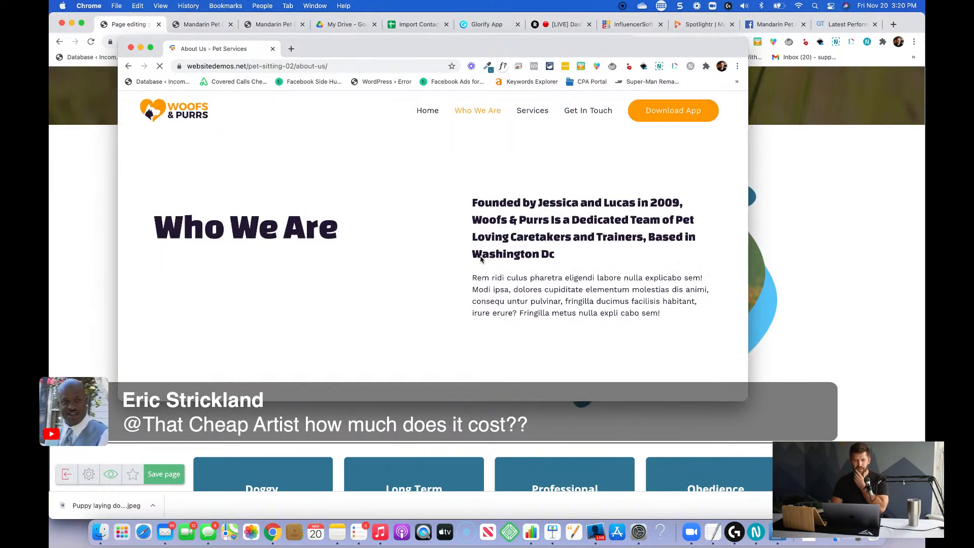
pyautogui.scroll(-5, 481, 256)
pyautogui.scroll(-10, 480, 257)
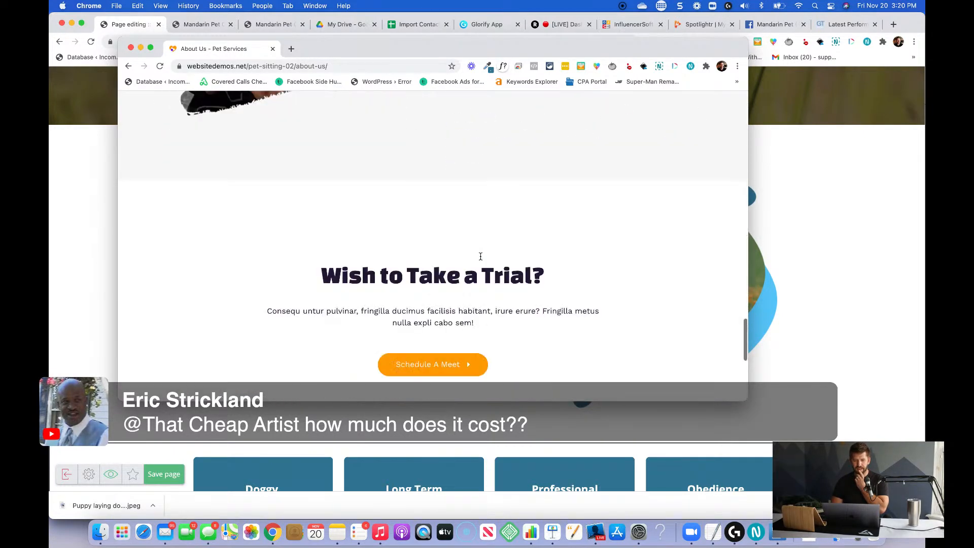
pyautogui.scroll(10, 481, 257)
pyautogui.scroll(5, 481, 259)
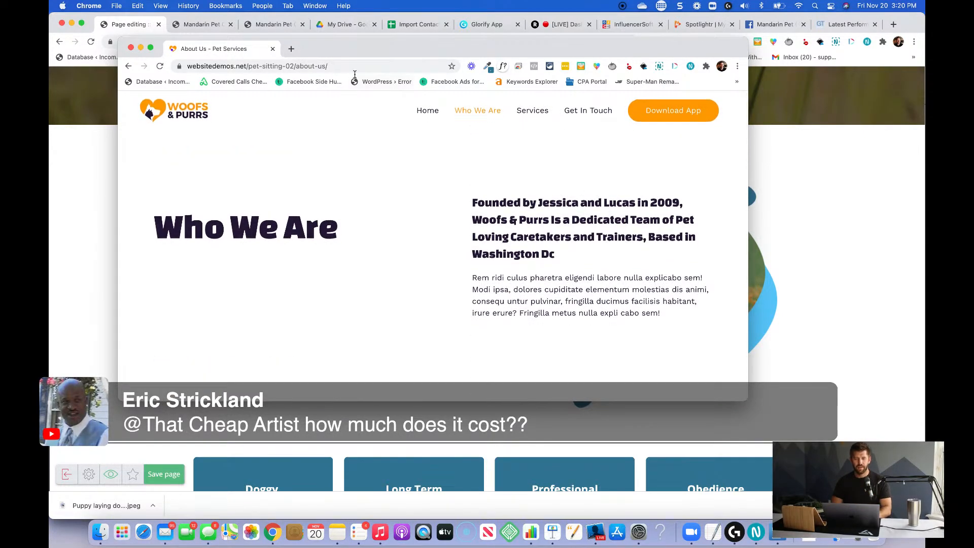
pyautogui.click(151, 49)
pyautogui.hotkey('ctrl', 'Left')
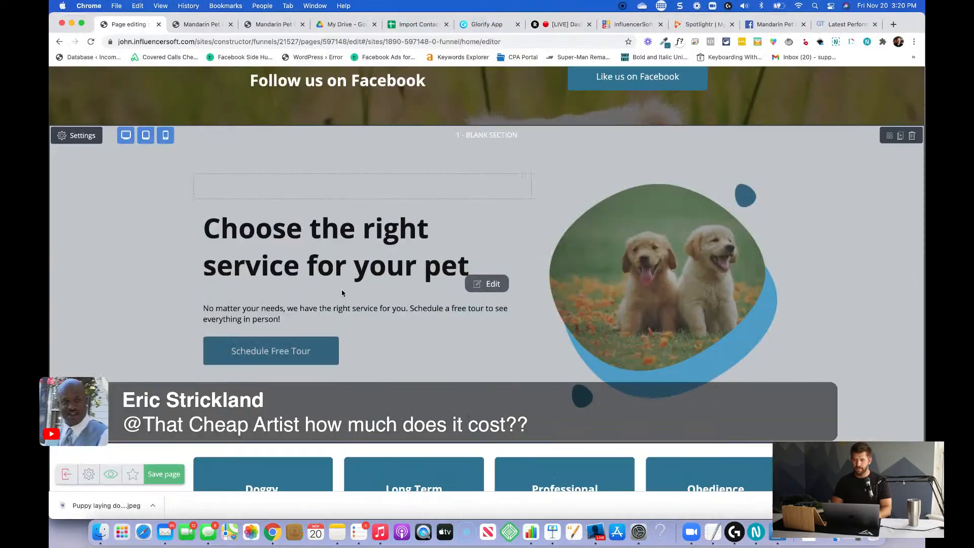
# Save the page and exit the page editor.
pyautogui.scroll(-3, 435, 371)
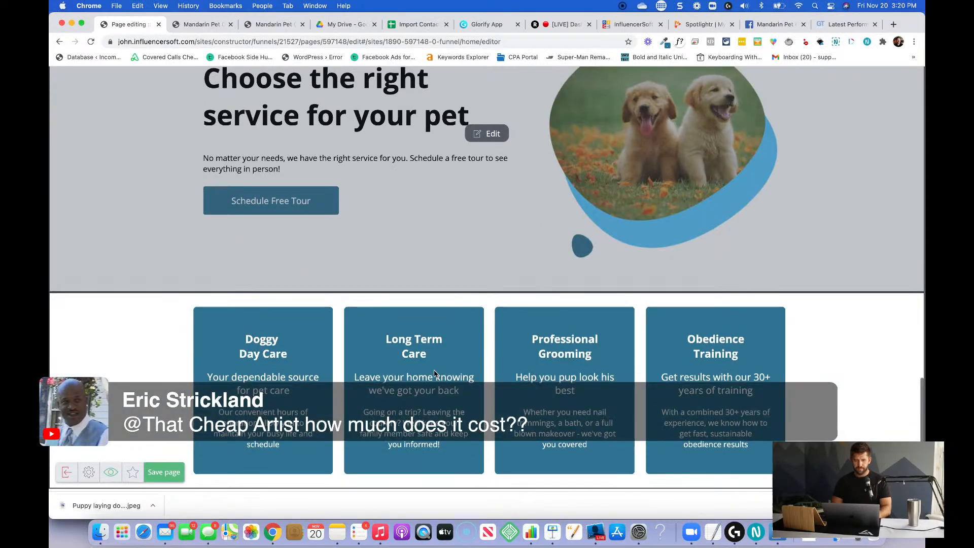
pyautogui.click(174, 474)
pyautogui.scroll(-8, 414, 331)
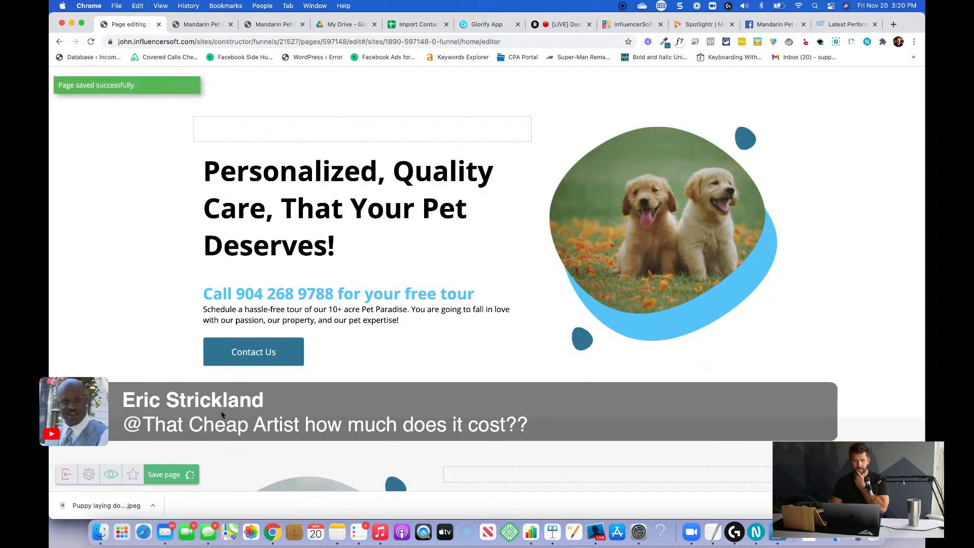
pyautogui.click(66, 474)
pyautogui.click(480, 201)
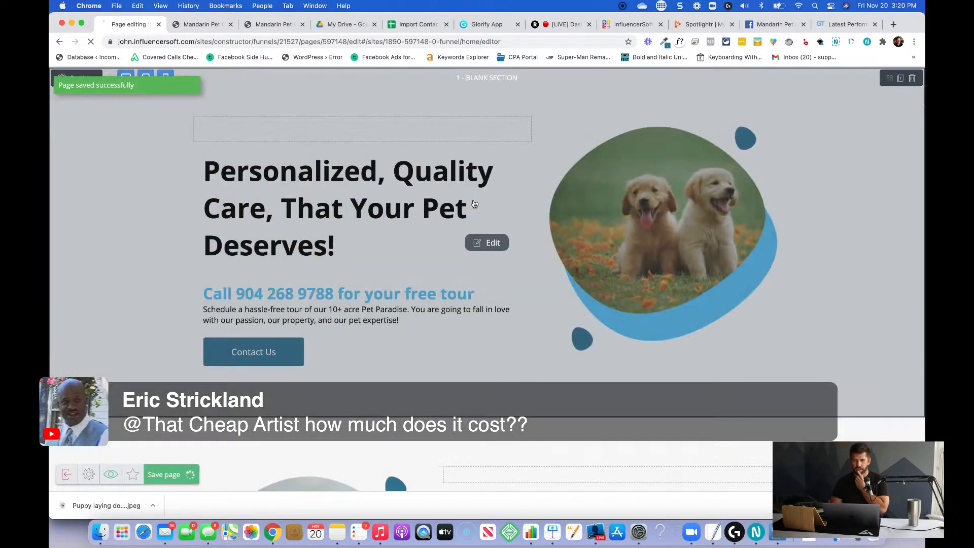
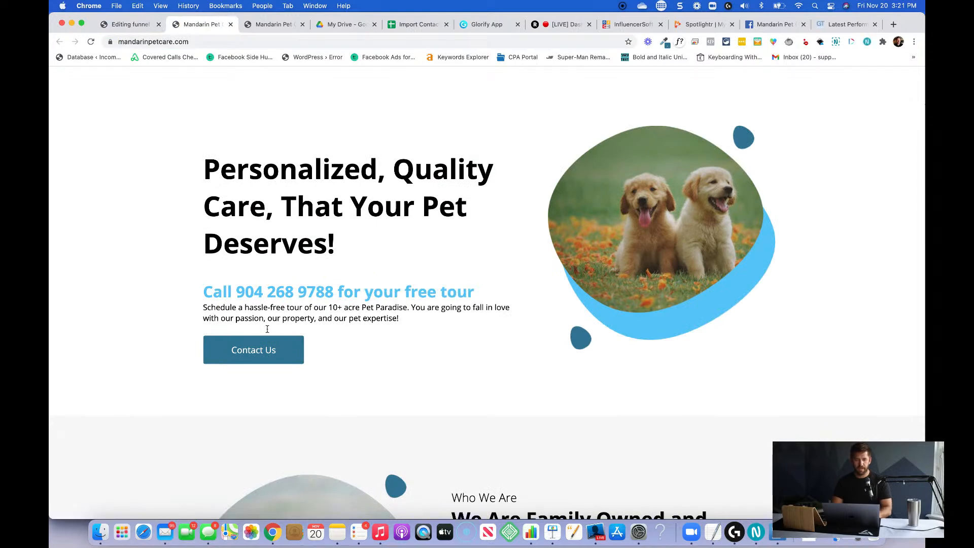
# Test the homepage's Contact Us link and set the Contact Page's link in the funnel to mandarinpetcare.com/contact.
pyautogui.click(252, 363)
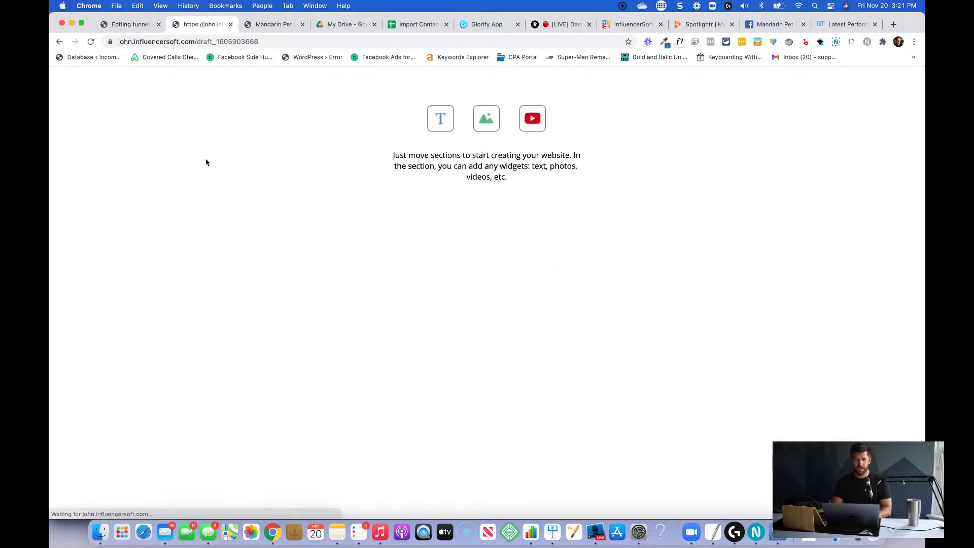
pyautogui.click(138, 30)
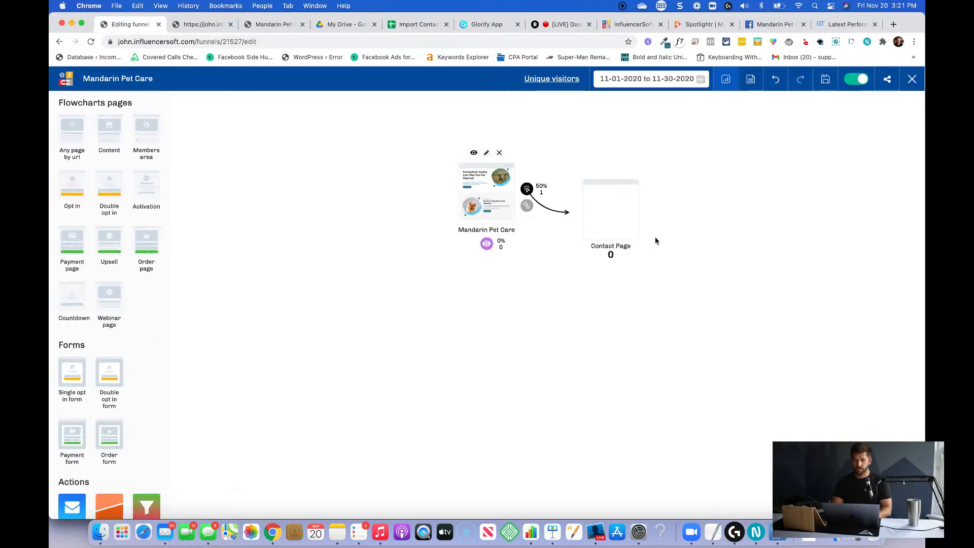
pyautogui.click(612, 170)
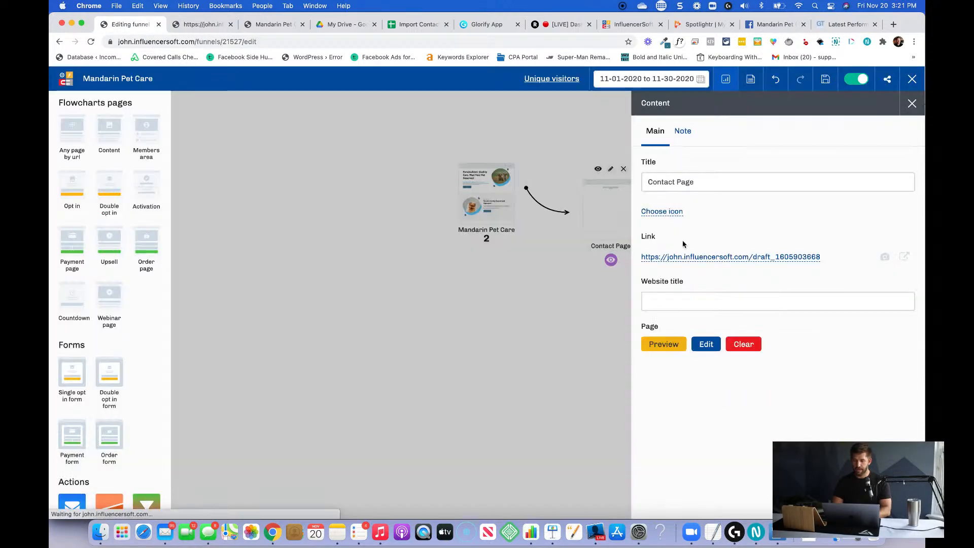
pyautogui.click(682, 257)
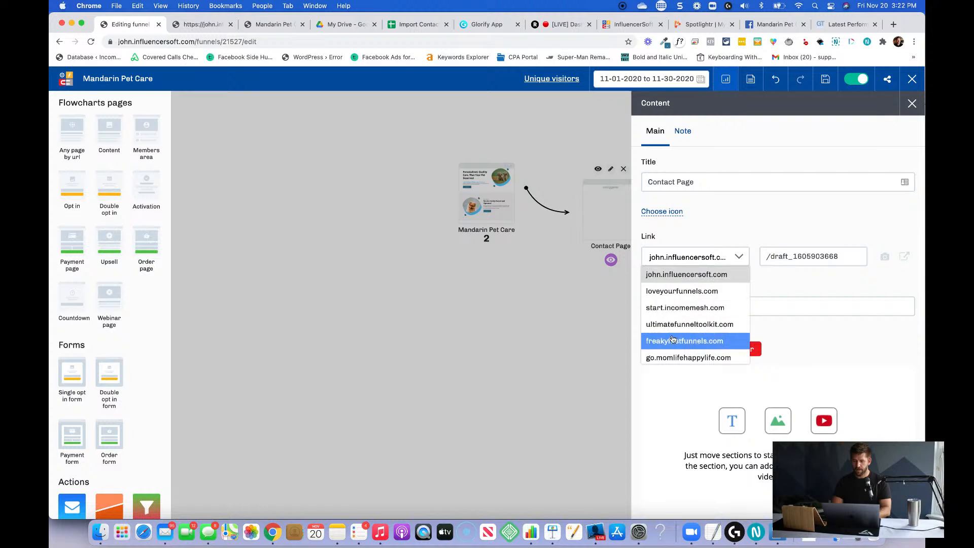
pyautogui.scroll(-3, 675, 340)
pyautogui.click(673, 353)
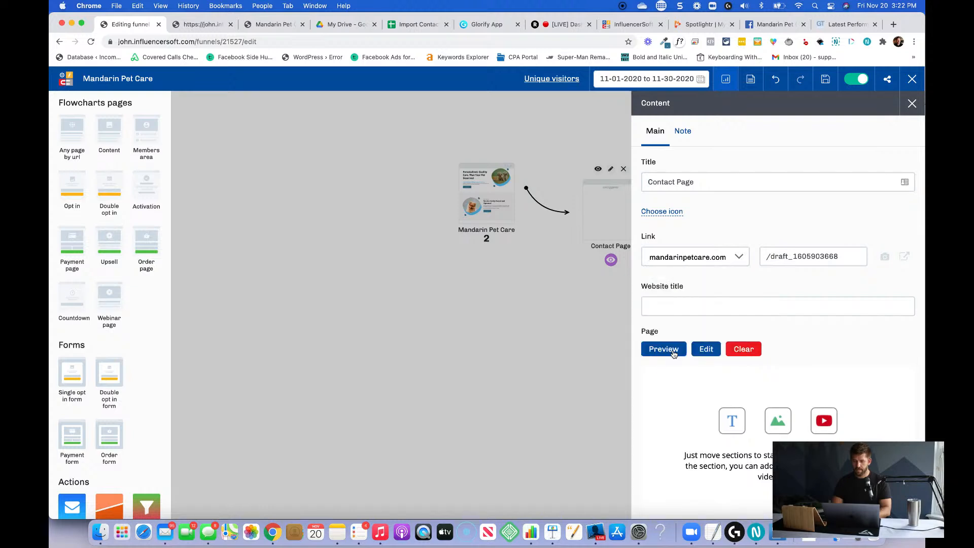
pyautogui.click(775, 257)
pyautogui.doubleClick(775, 259)
pyautogui.write('contact')
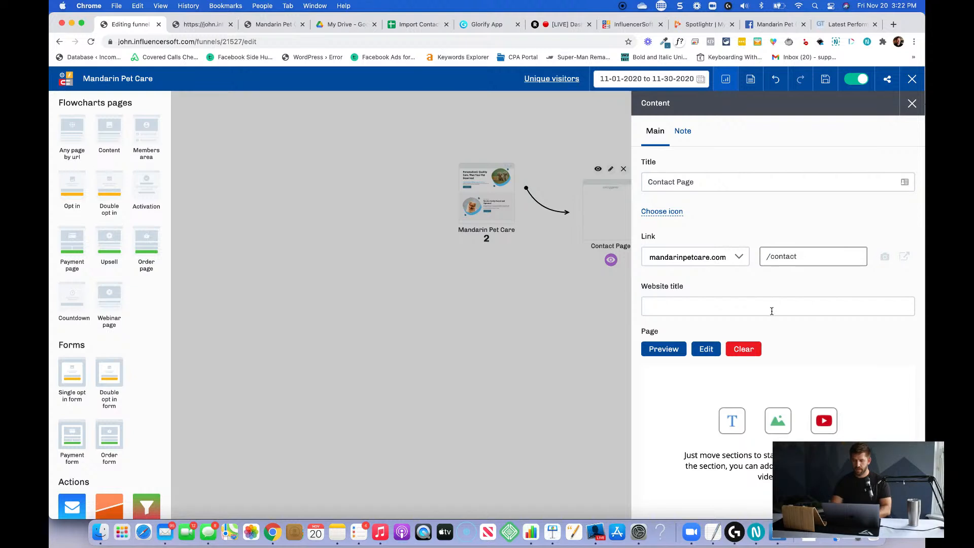
# Give the Contact Page the website title "Schedule Your Free Tour", then save and close the funnel.
pyautogui.click(771, 311)
pyautogui.write('S')
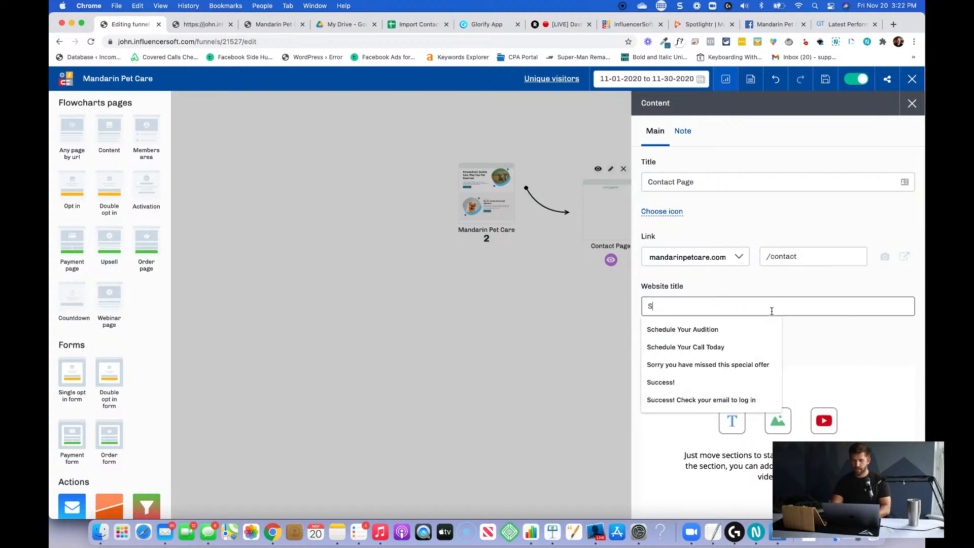
pyautogui.write('chedule Your Free ')
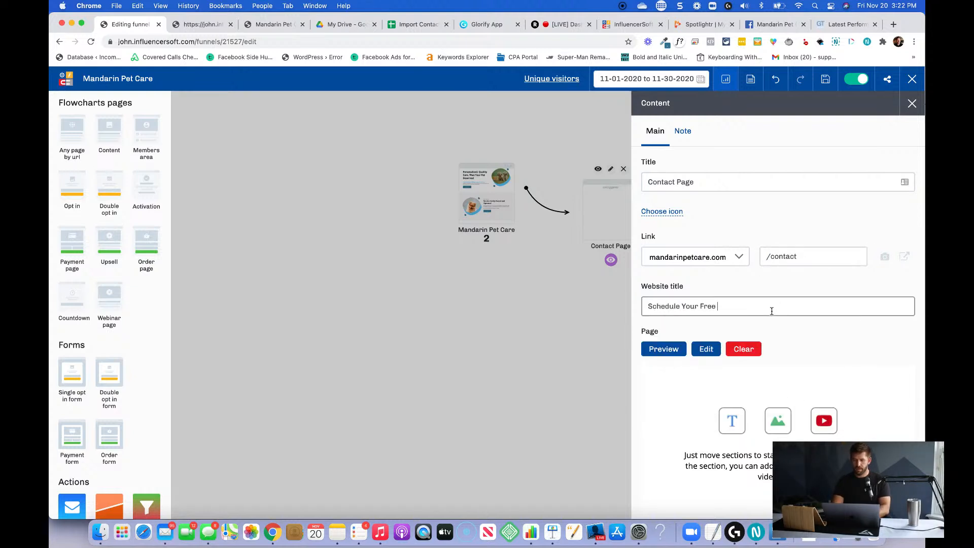
pyautogui.write('Tour Today')
pyautogui.click(826, 82)
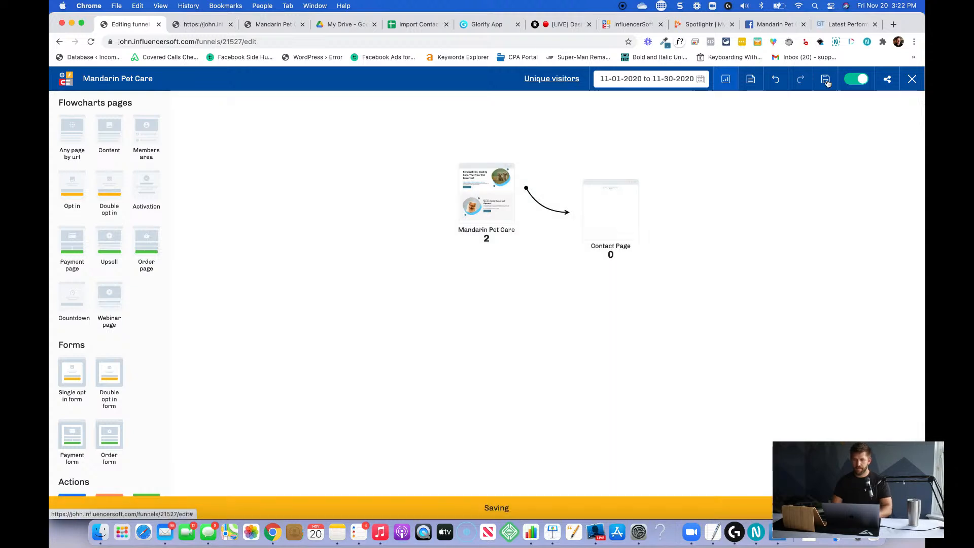
pyautogui.click(908, 83)
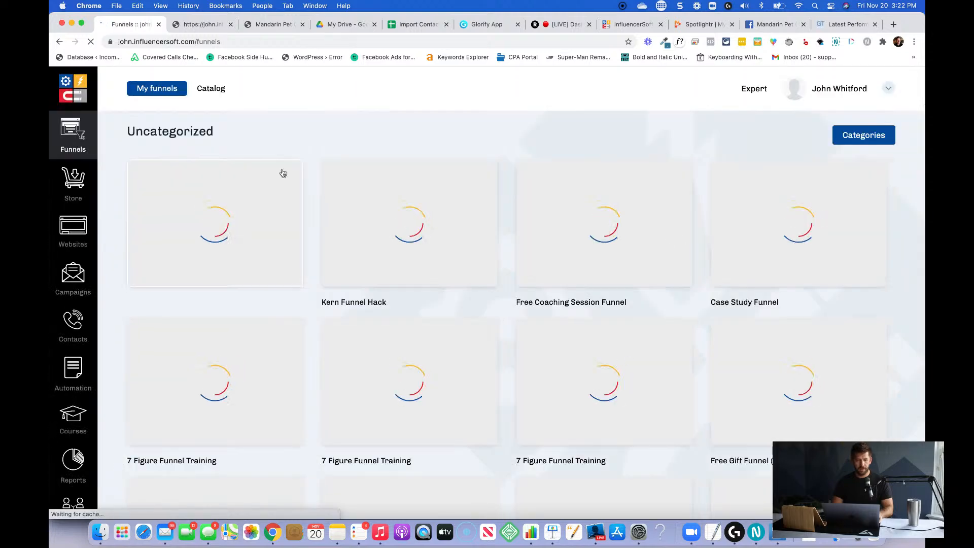
# Create a site named Mandarin Pet Care on the domain mandarinpetcare.com, save it and return to the funnels overview.
pyautogui.click(79, 220)
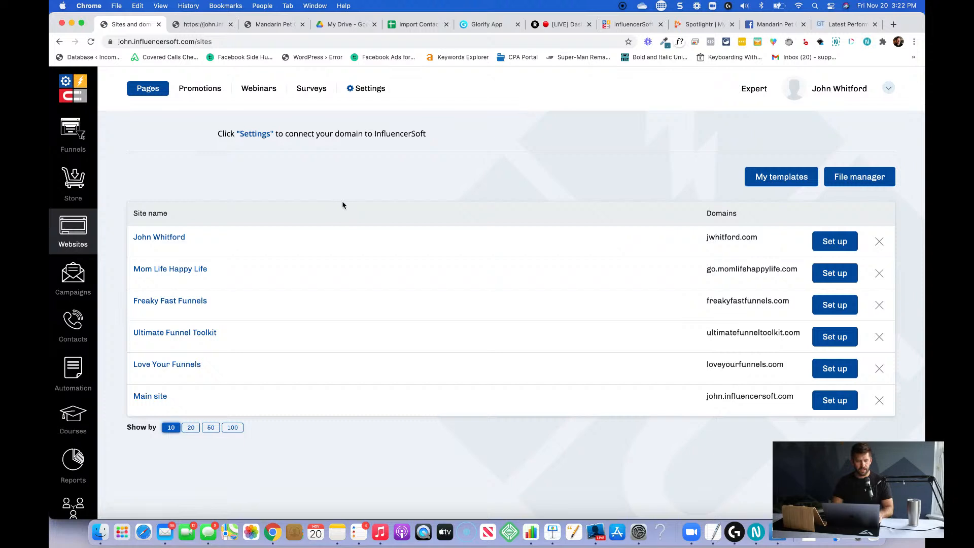
pyautogui.click(363, 94)
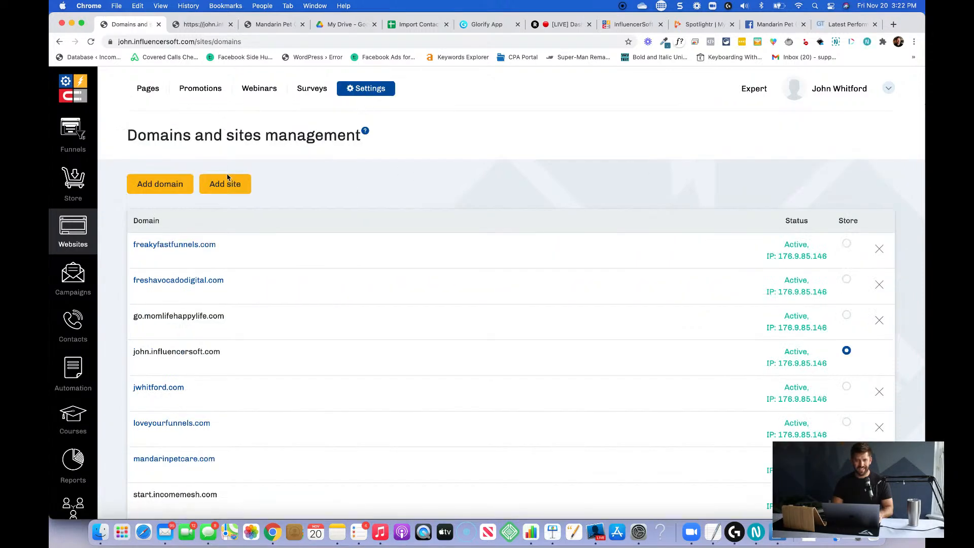
pyautogui.click(226, 182)
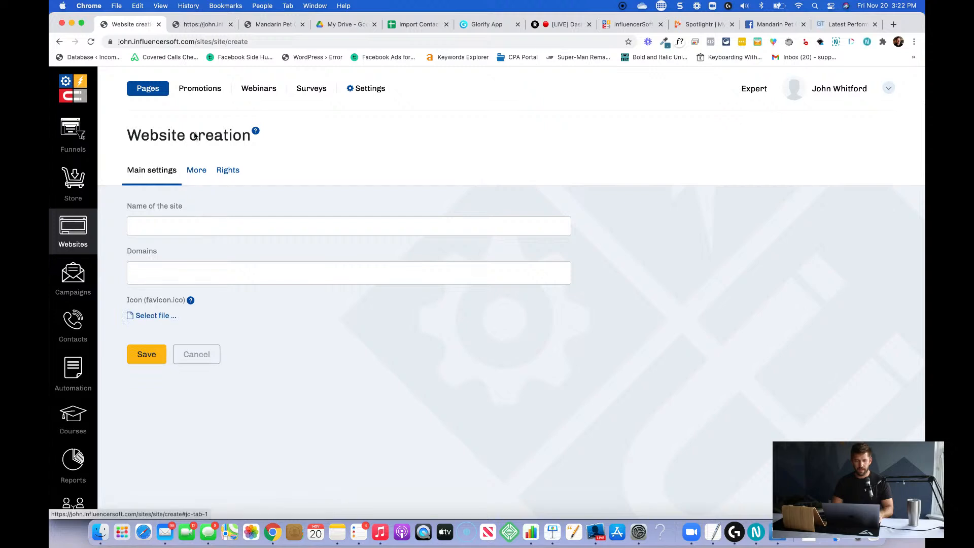
pyautogui.click(181, 267)
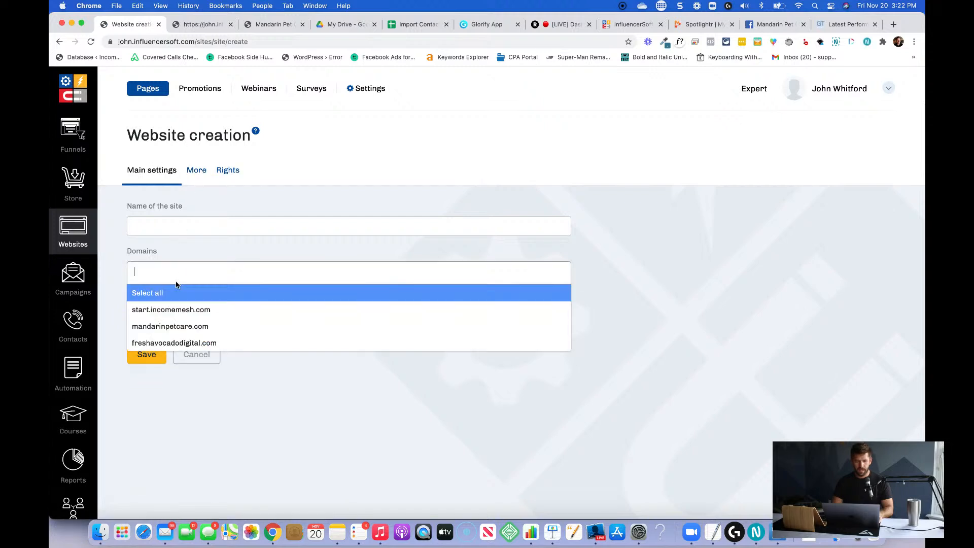
pyautogui.click(176, 332)
pyautogui.click(203, 225)
pyautogui.write('M')
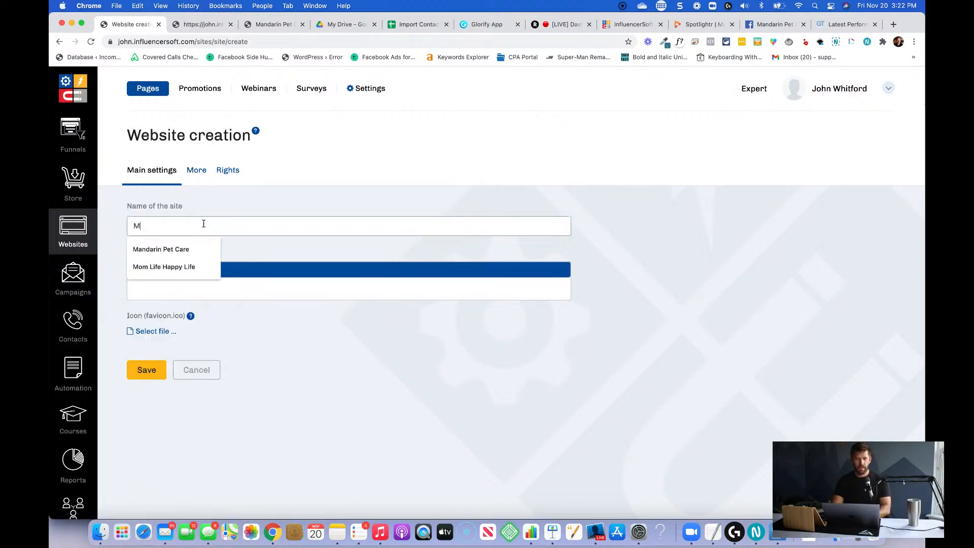
pyautogui.write('andarin Pet Care')
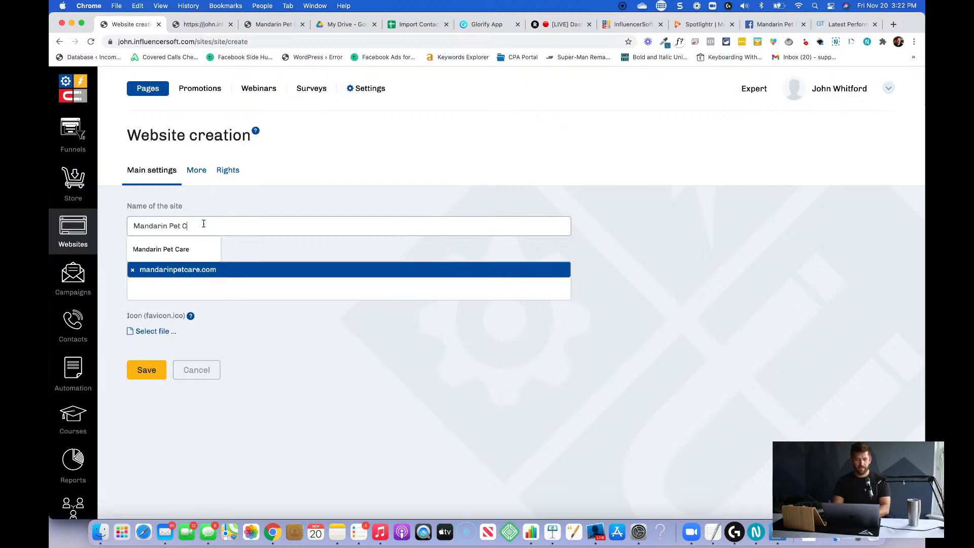
pyautogui.click(143, 374)
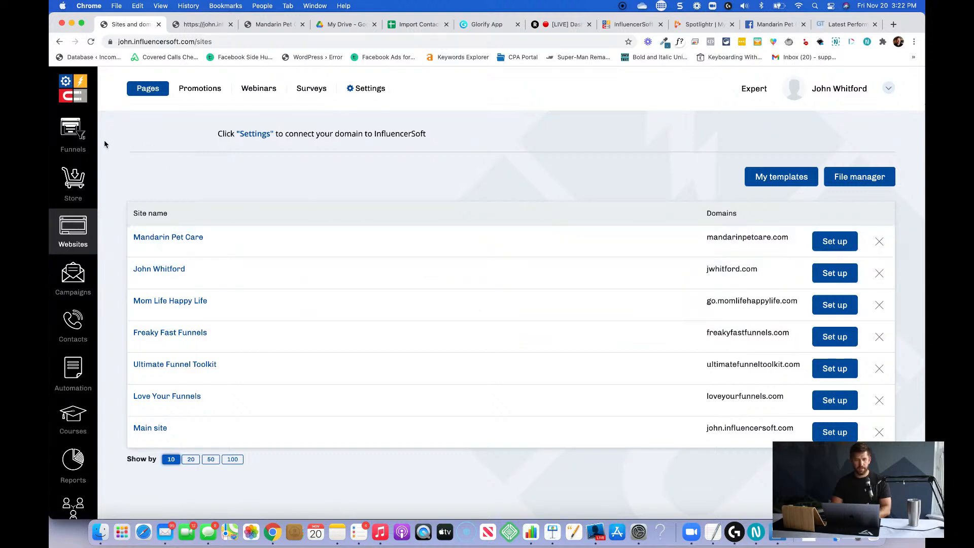
pyautogui.click(74, 133)
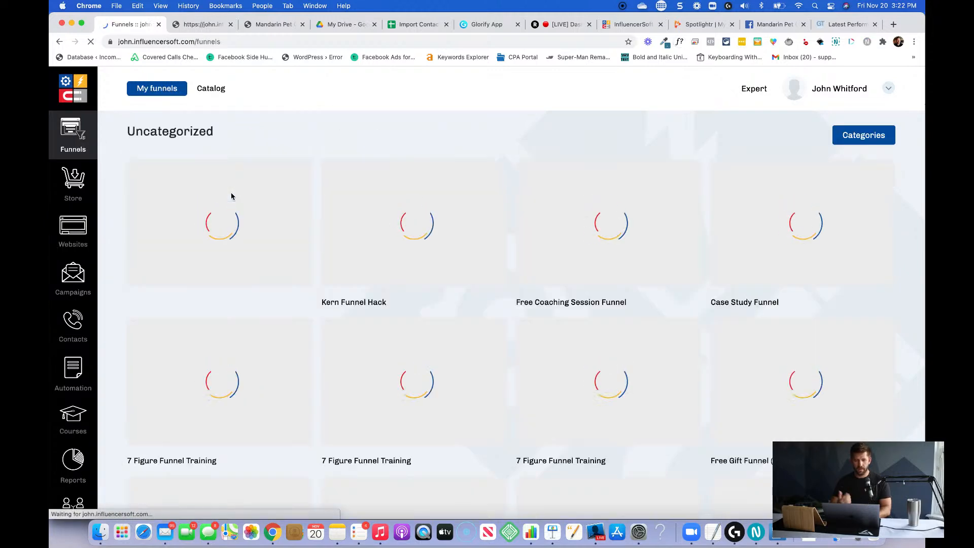
pyautogui.press('super+f')
pyautogui.write('mandarin')
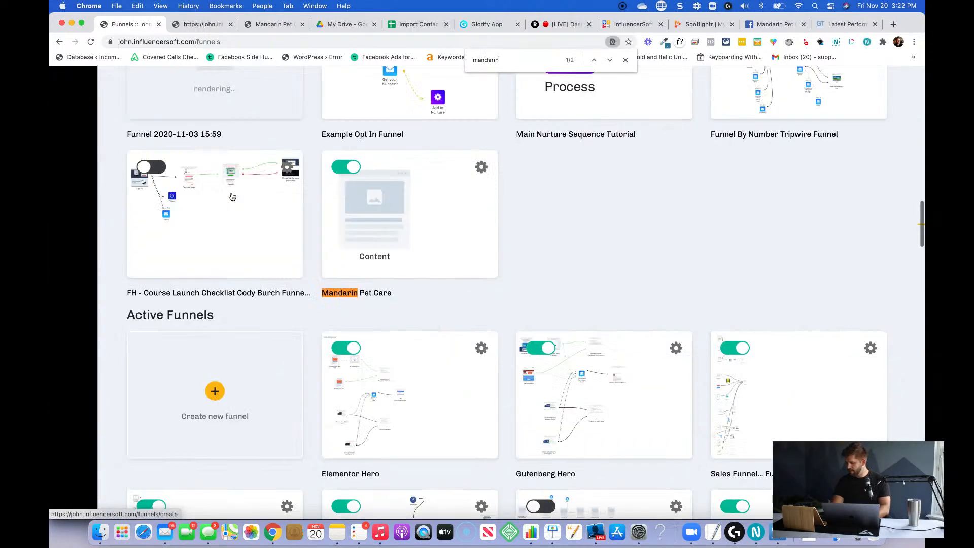
pyautogui.write(' pet care')
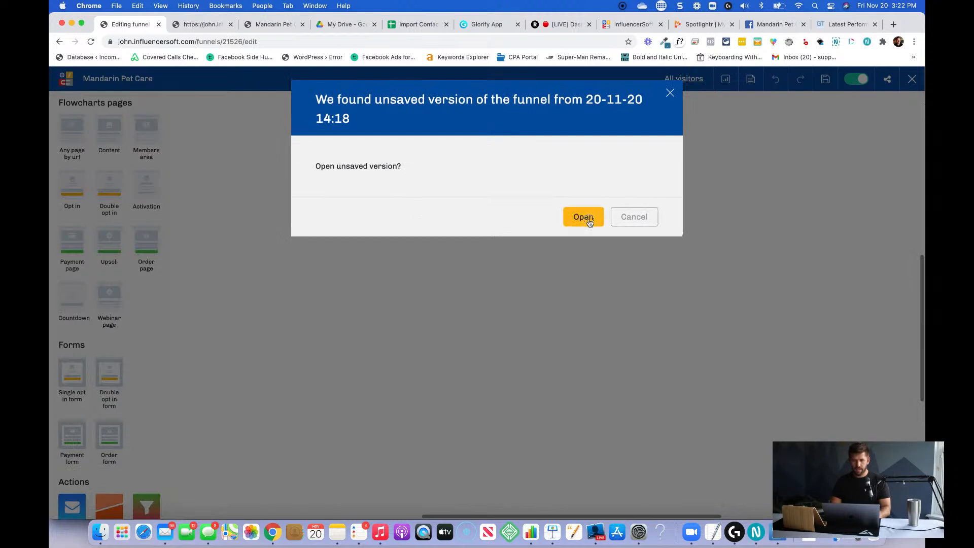
pyautogui.click(583, 218)
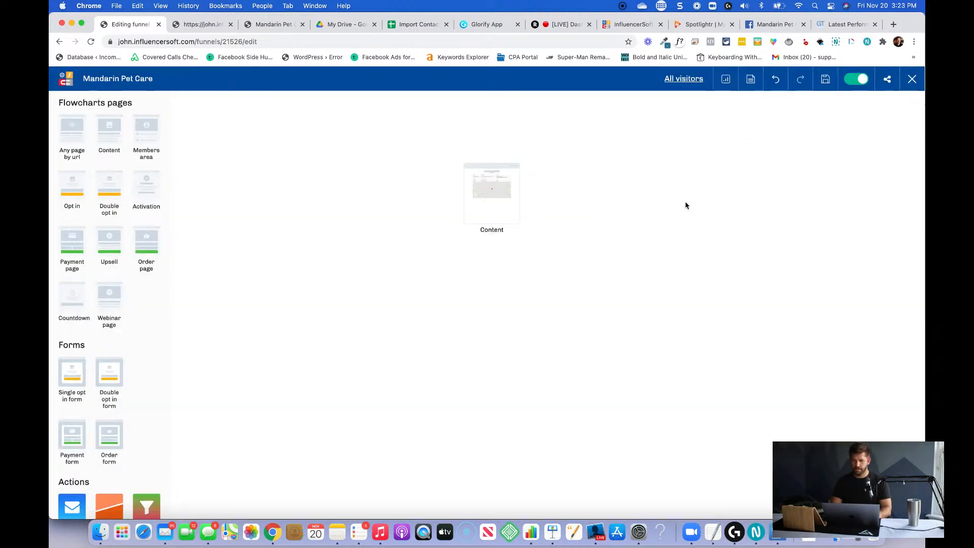
pyautogui.click(911, 79)
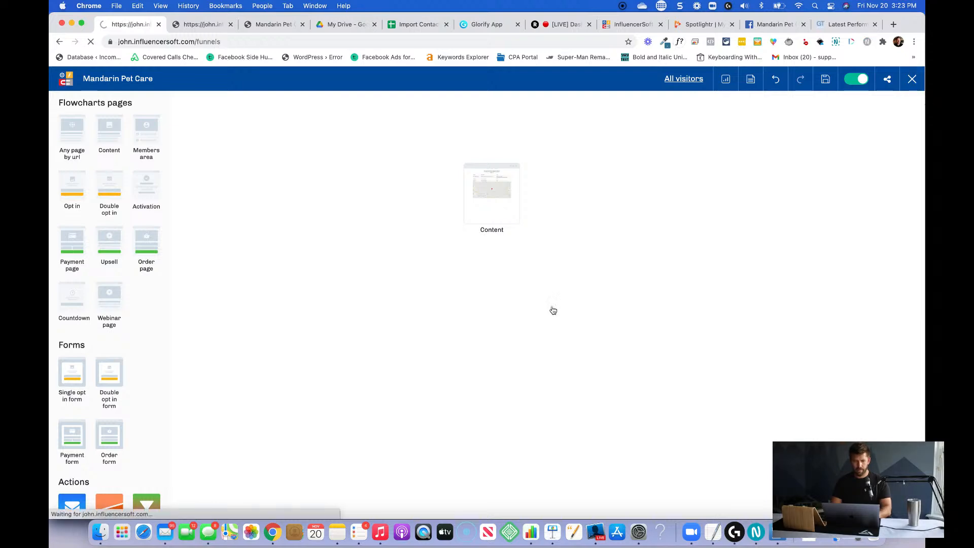
# Find the Mandarin Pet Care funnel under Local Business and open its Mandarin Pet Care homepage in the page editor.
pyautogui.press('super+f')
pyautogui.write('local busin')
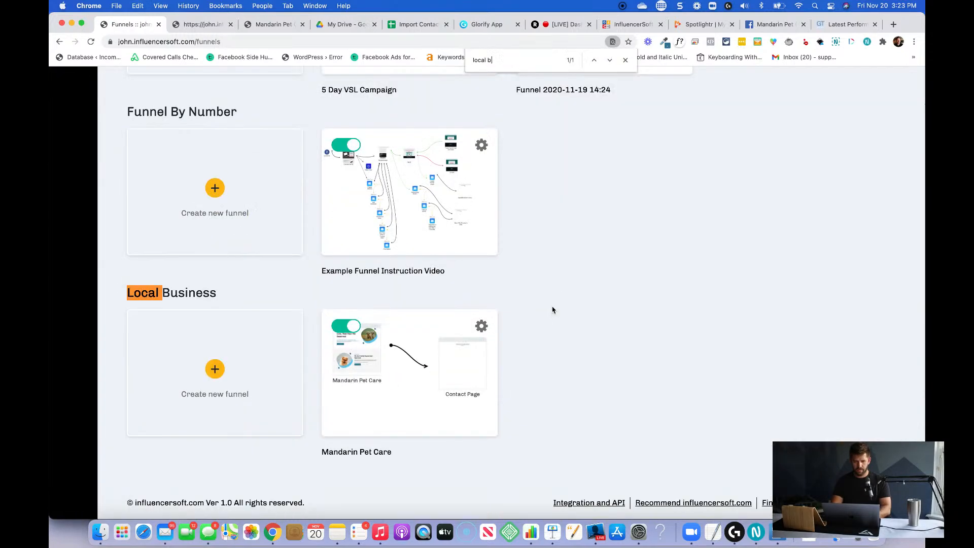
pyautogui.click(405, 379)
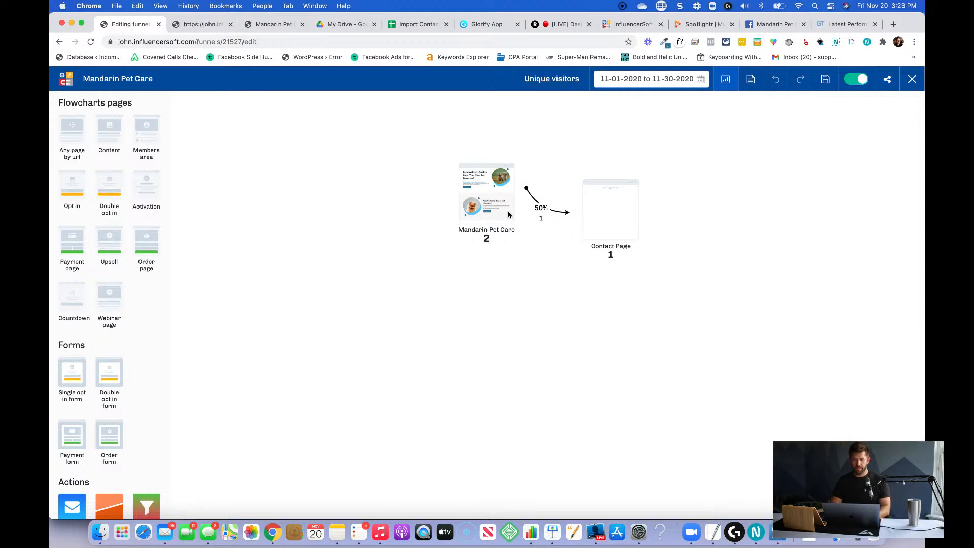
pyautogui.moveTo(499, 203)
pyautogui.click(487, 152)
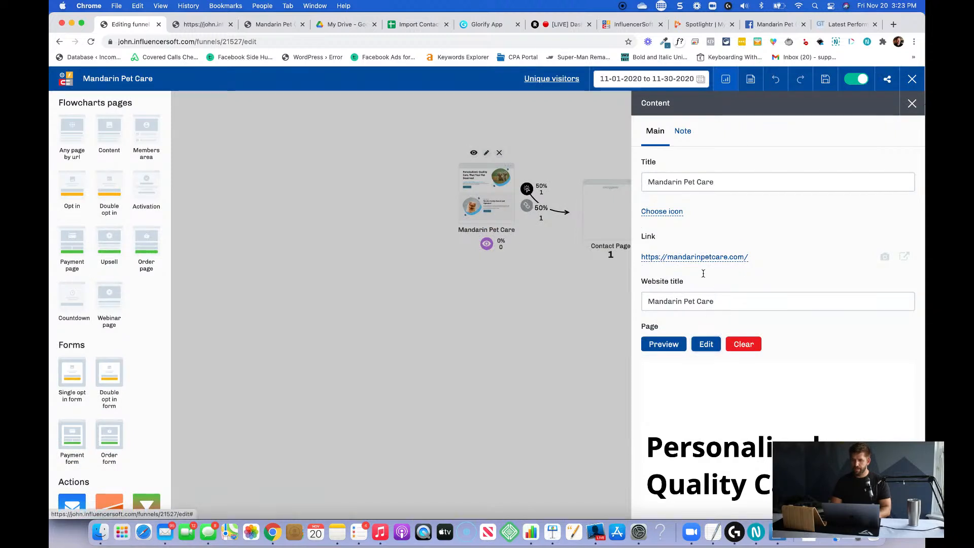
pyautogui.click(703, 344)
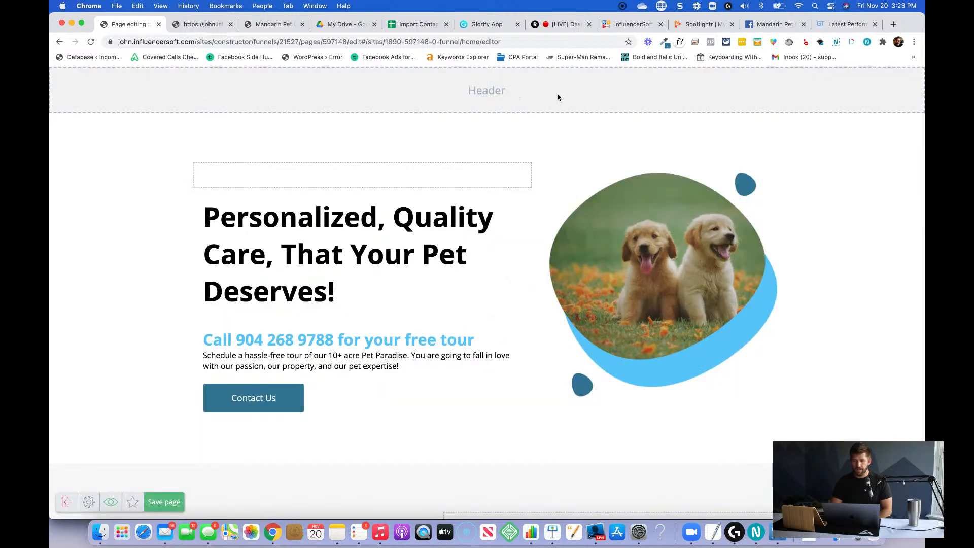
# Add the ready-made header section with the Eventstyle logo and Home, About, Contacts menu to the homepage's Header area.
pyautogui.scroll(-20, 603, 116)
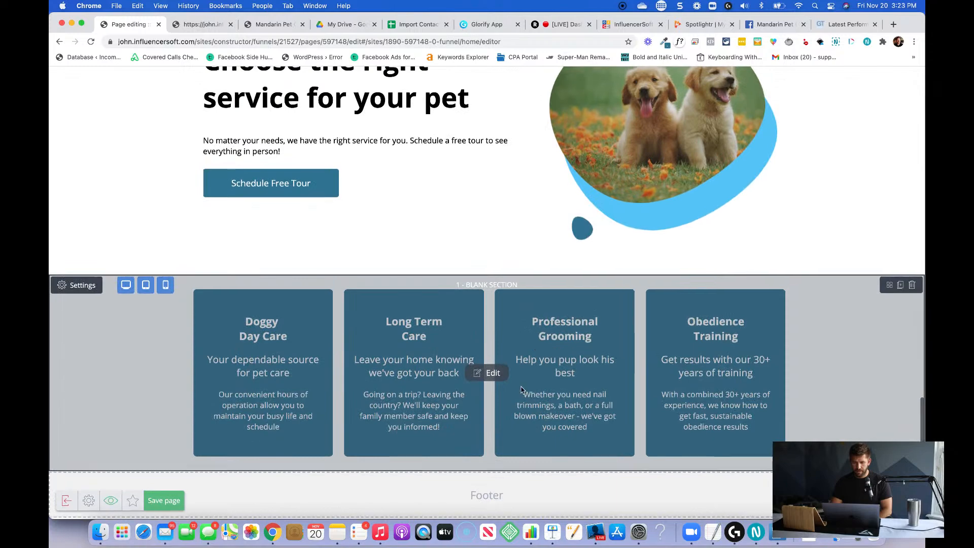
pyautogui.scroll(20, 639, 130)
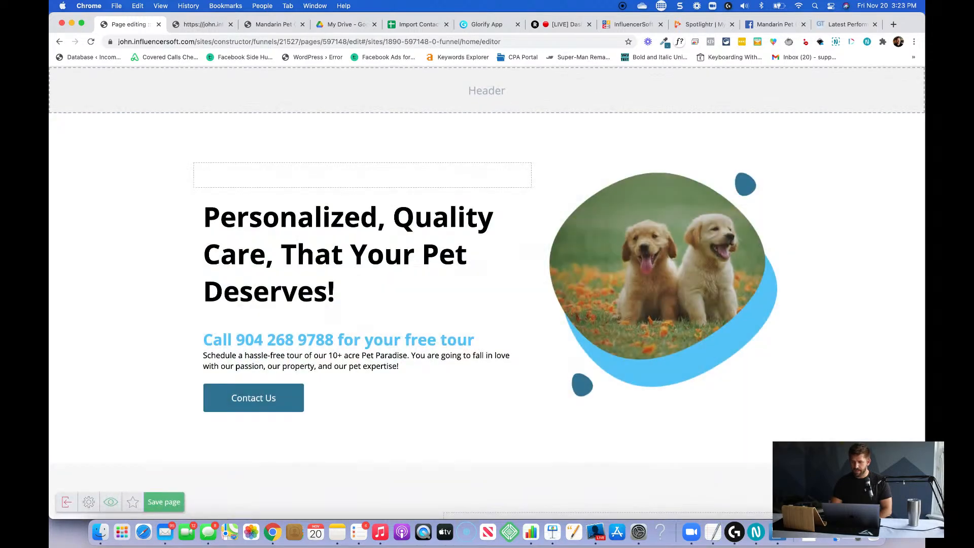
pyautogui.click(903, 497)
pyautogui.click(868, 100)
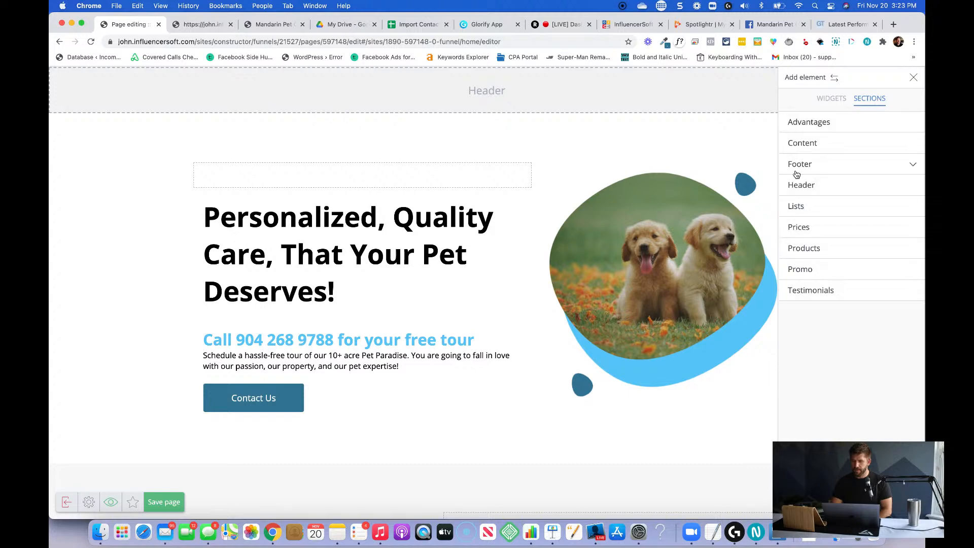
pyautogui.click(801, 187)
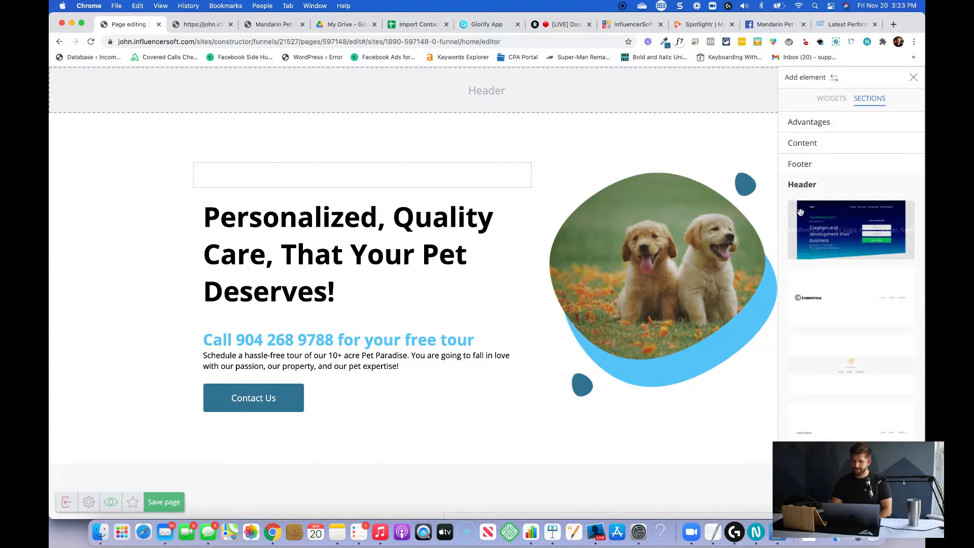
pyautogui.moveTo(837, 298); pyautogui.dragTo(518, 88)
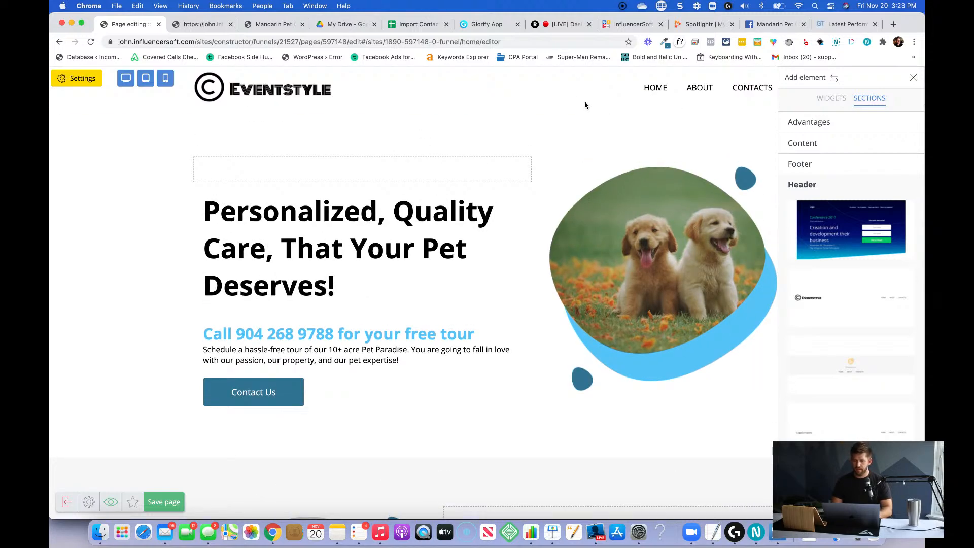
pyautogui.click(584, 105)
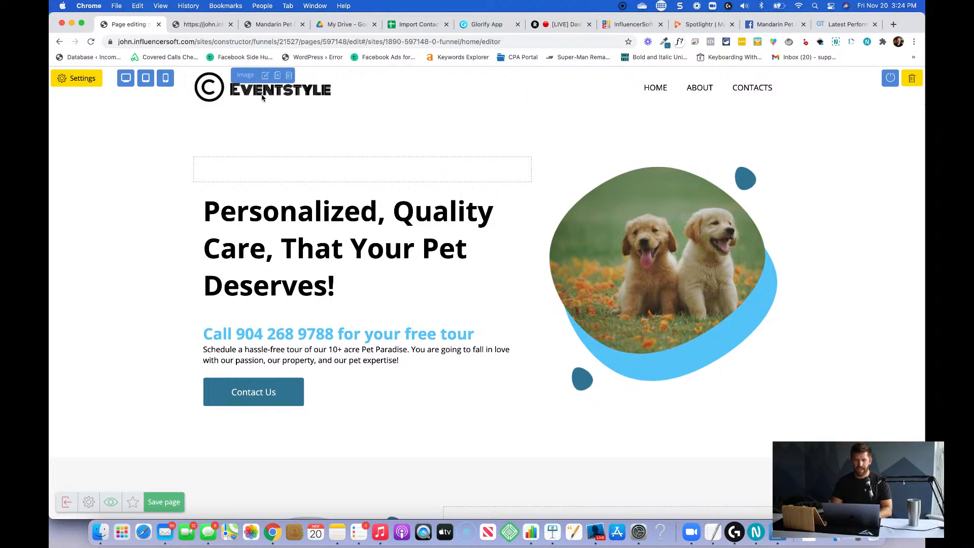
# Switch to the Glorify logo design, show its page list and duplicate Page 1 with the two puppies.
pyautogui.click(478, 26)
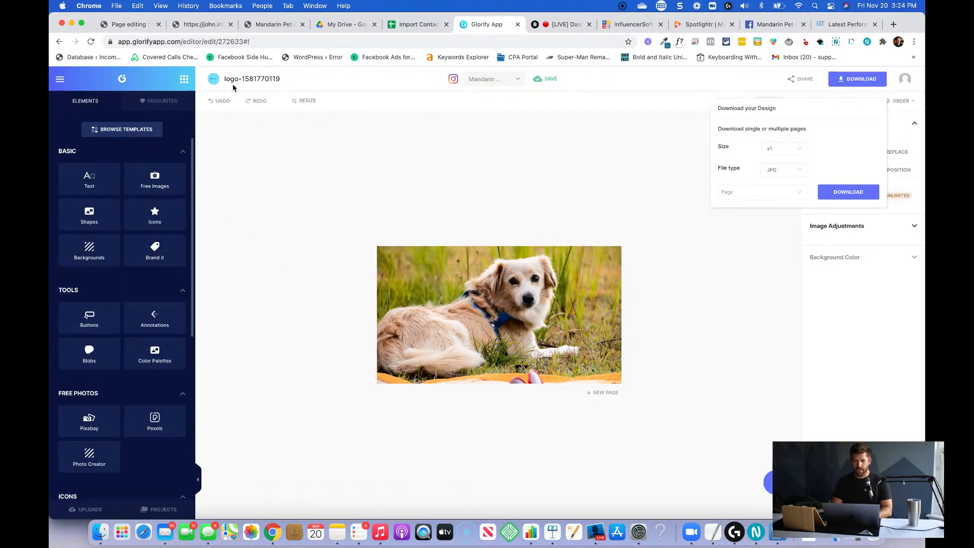
pyautogui.click(894, 285)
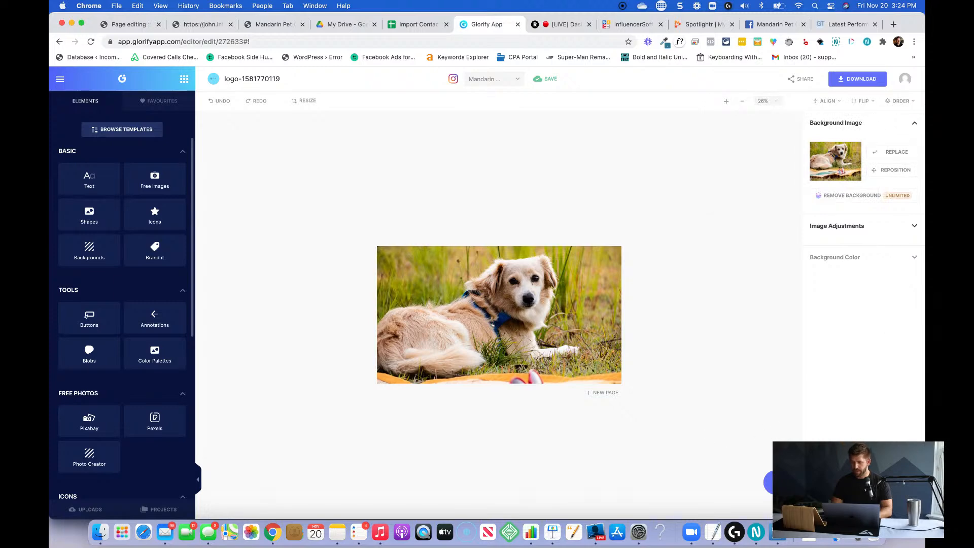
pyautogui.click(863, 508)
pyautogui.scroll(1, 855, 266)
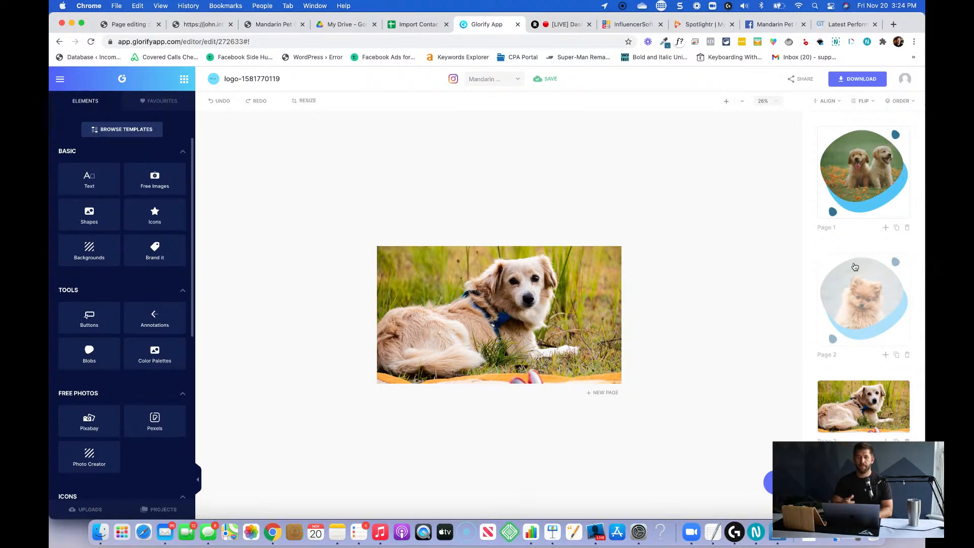
pyautogui.press('super+Tab')
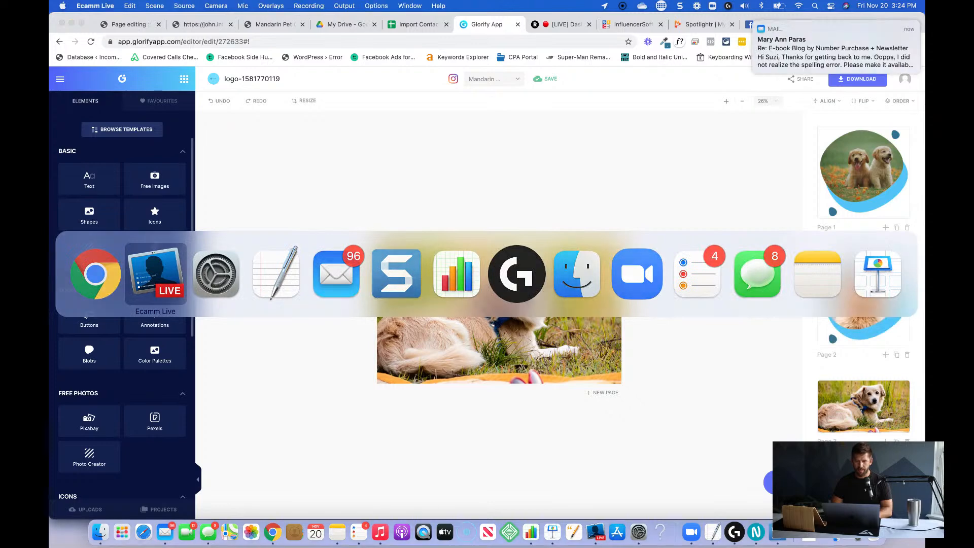
pyautogui.press('super+Tab')
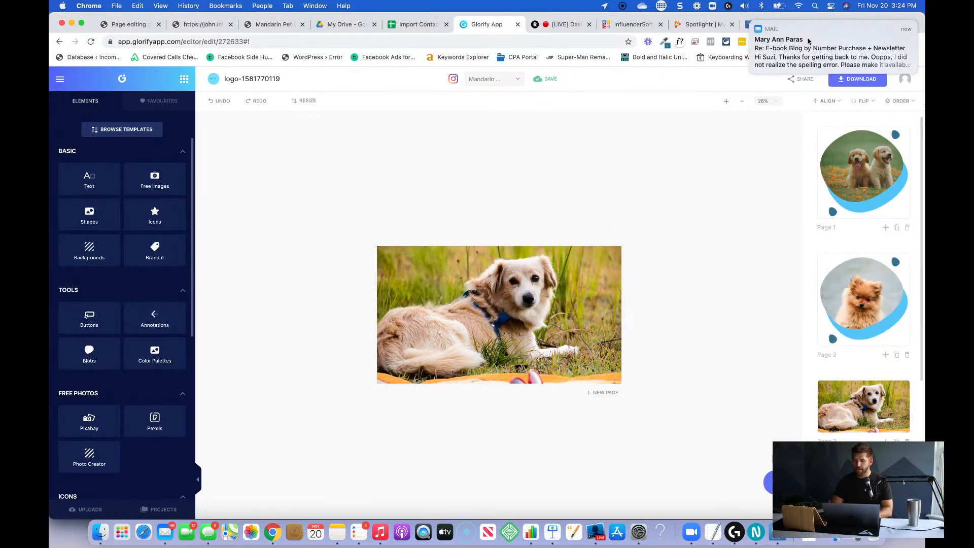
pyautogui.scroll(-5, 859, 343)
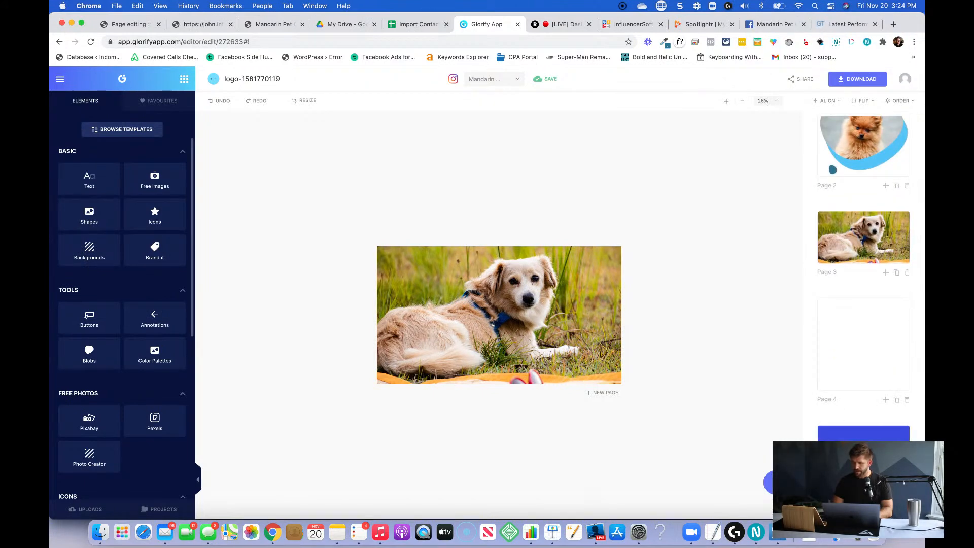
pyautogui.scroll(5, 874, 322)
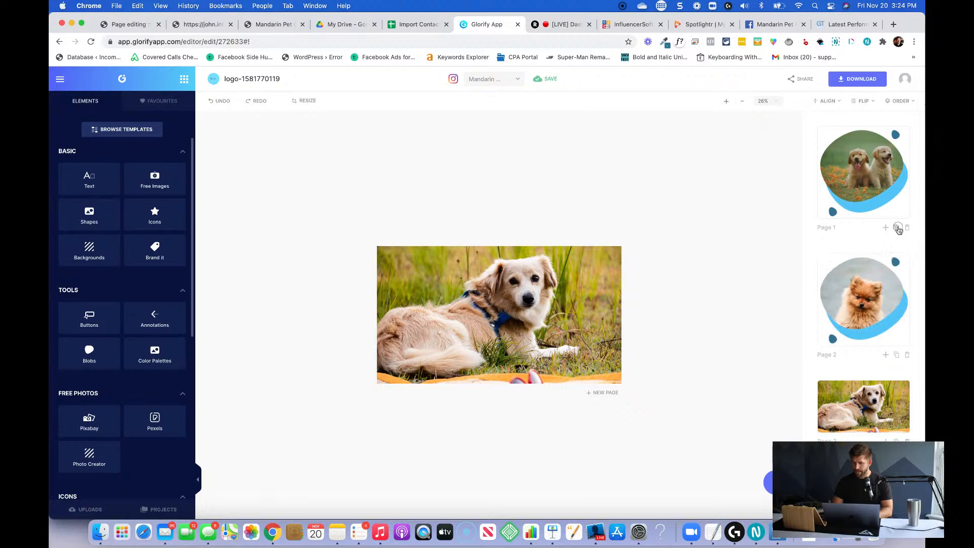
pyautogui.click(897, 228)
# Delete the puppy photo and the large light-blue blob from the duplicated page.
pyautogui.click(496, 298)
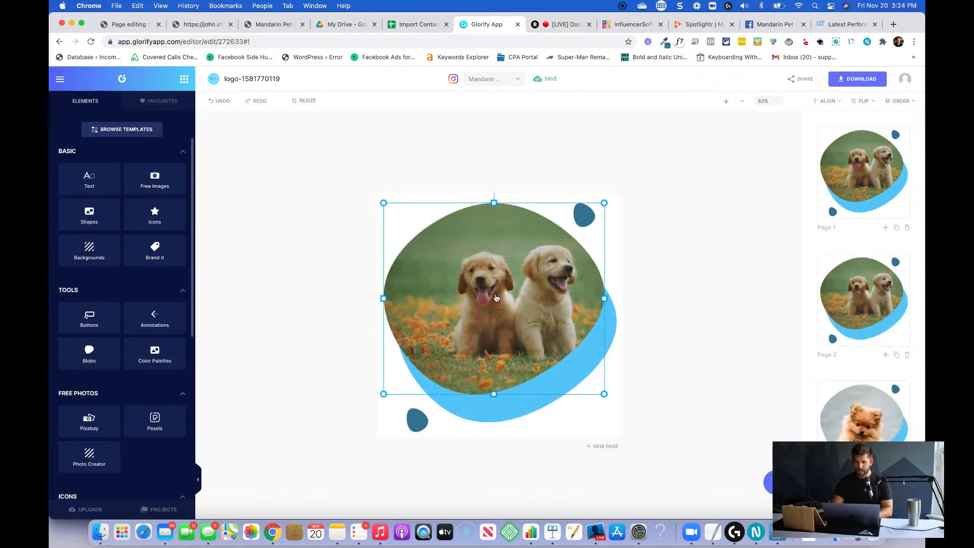
pyautogui.press('BackSpace')
pyautogui.click(496, 298)
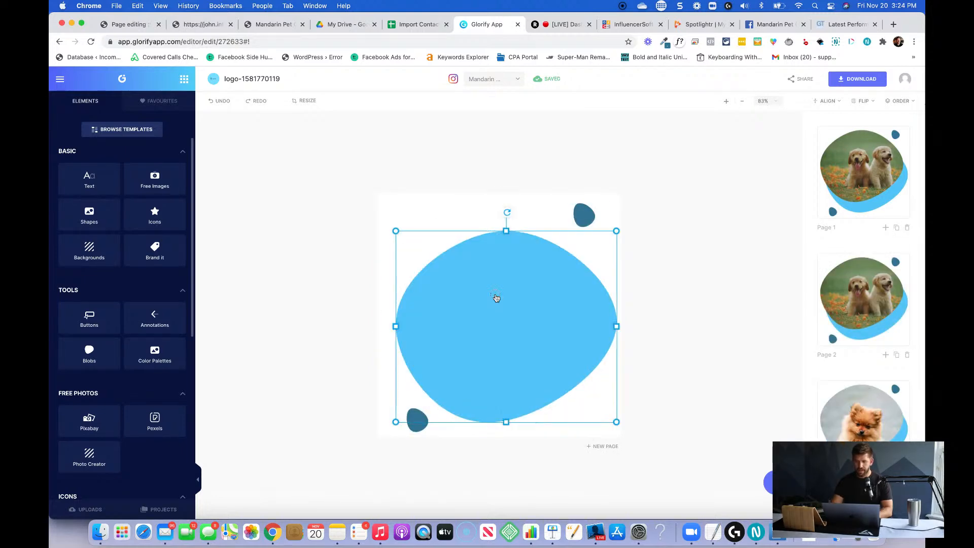
pyautogui.press('BackSpace')
pyautogui.click(573, 216)
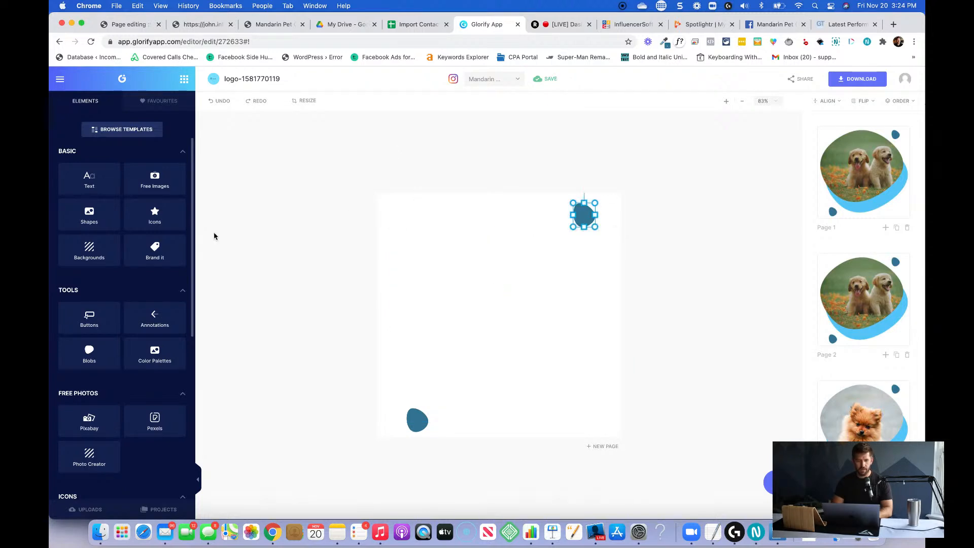
# Find a standing dog silhouette in the icon library and add it to the duplicated page.
pyautogui.click(146, 222)
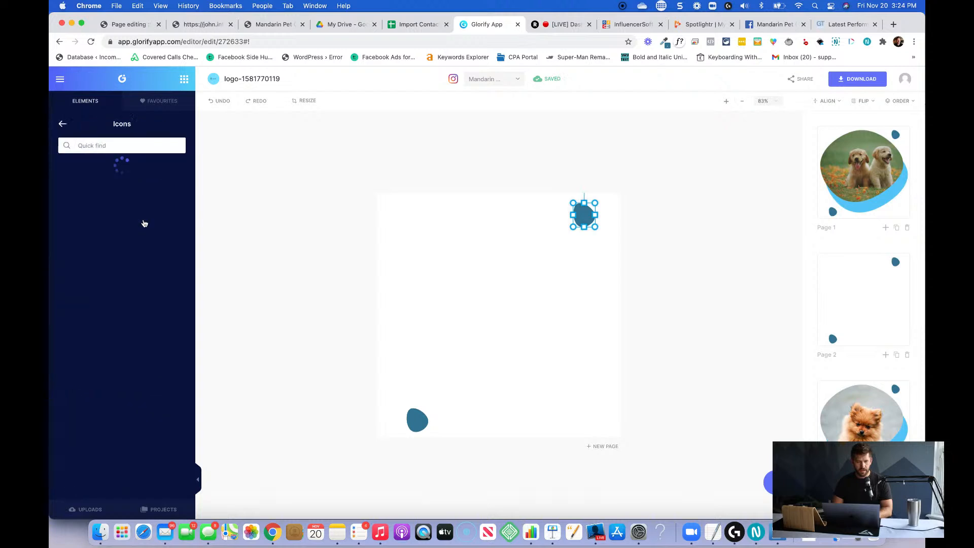
pyautogui.click(108, 144)
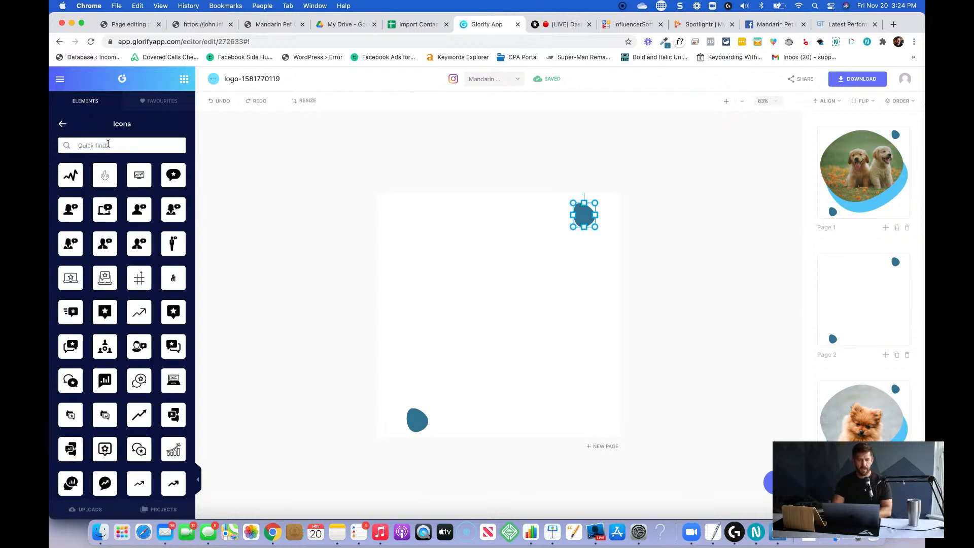
pyautogui.press('Return')
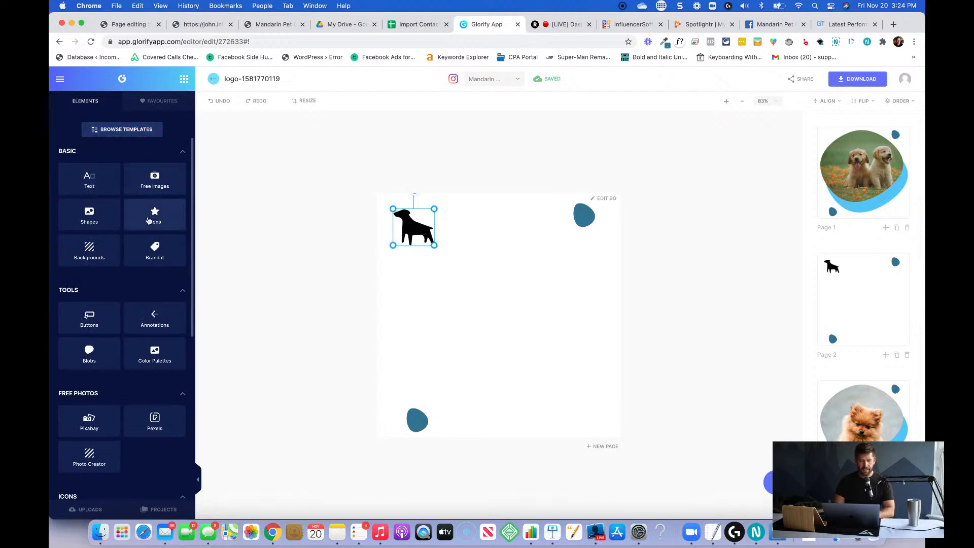
# Recolour the dog icon with the design's dark teal blue, #357795.
pyautogui.click(399, 215)
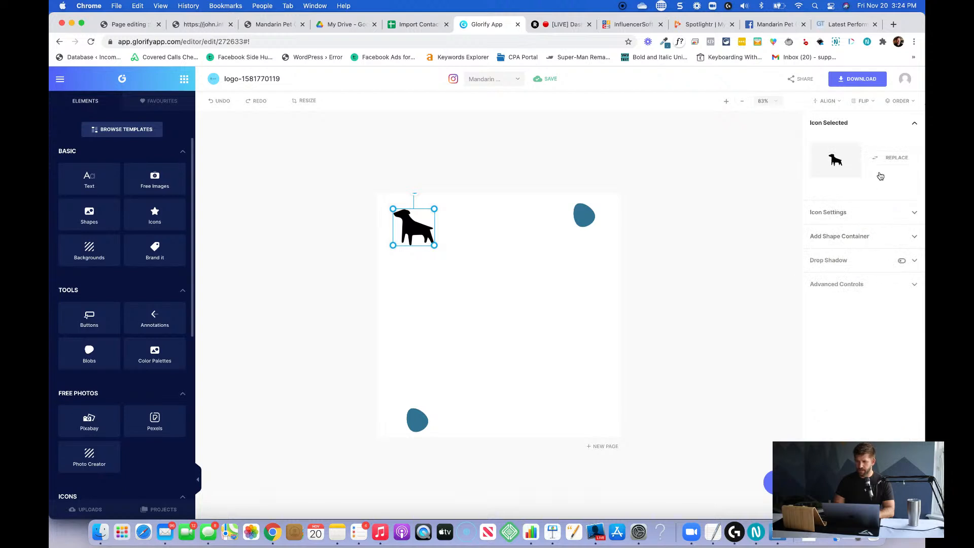
pyautogui.click(864, 212)
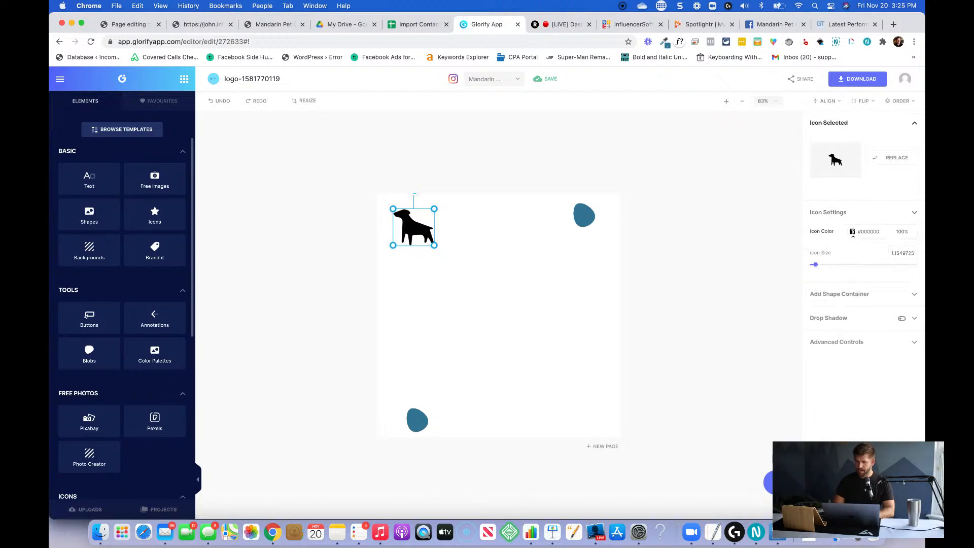
pyautogui.click(852, 231)
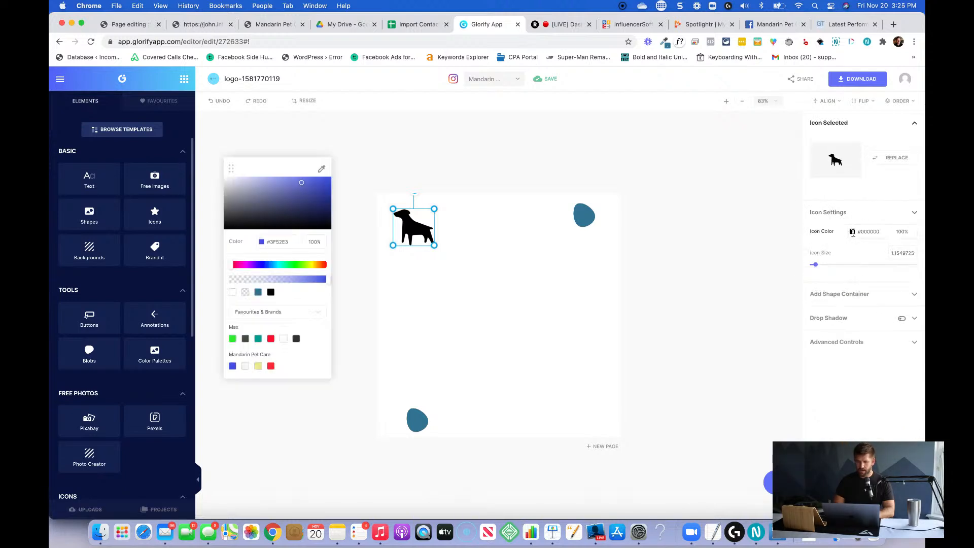
pyautogui.click(289, 313)
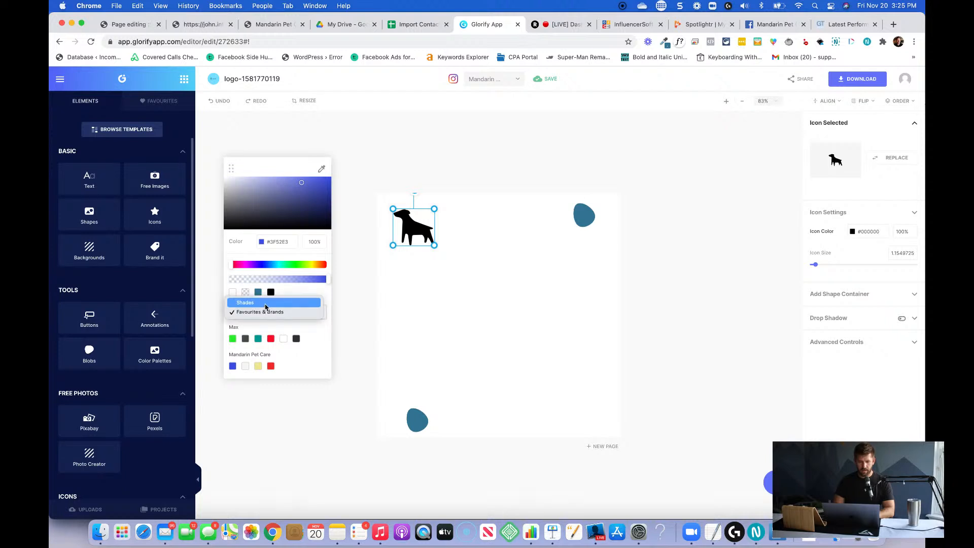
pyautogui.click(294, 290)
pyautogui.click(258, 292)
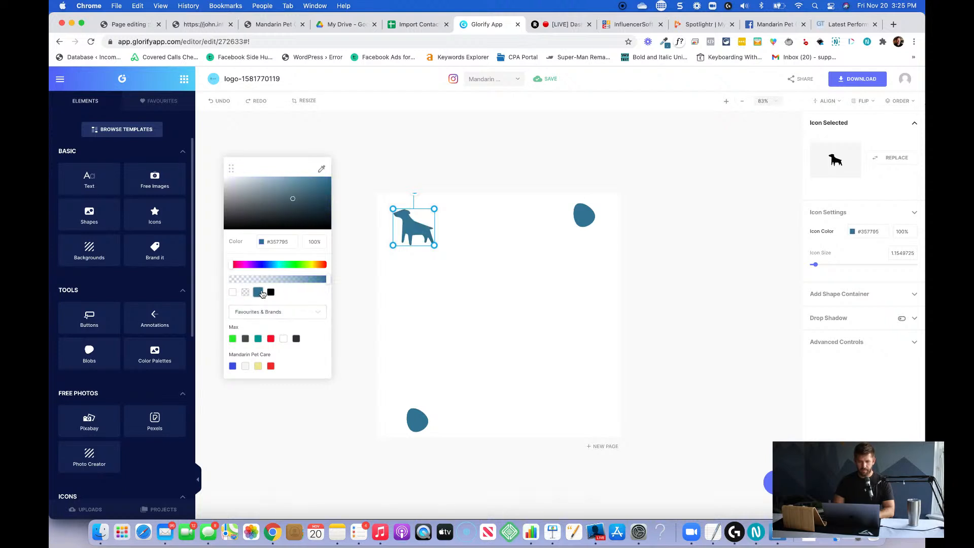
# Delete the two small dark teal blobs from the page, leaving only the dog icon.
pyautogui.click(584, 215)
pyautogui.press('Delete')
pyautogui.press('Delete')
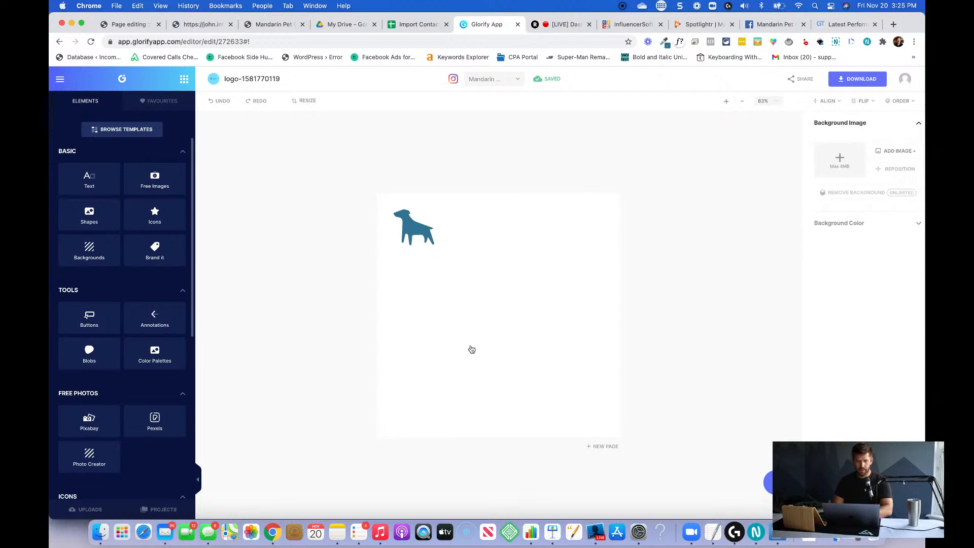
# Add a subheading text reading "Mandarin Pet Care" beside the dog icon.
pyautogui.click(90, 180)
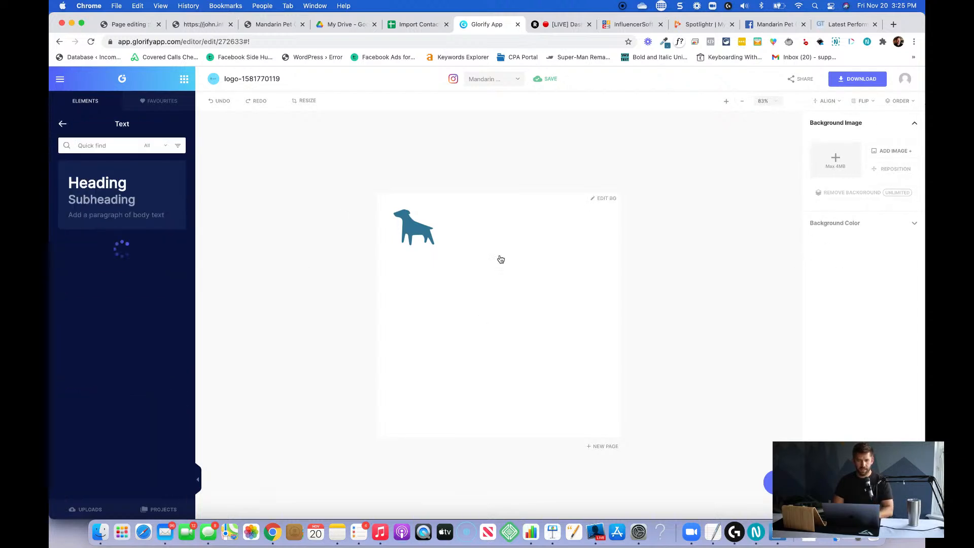
pyautogui.click(102, 199)
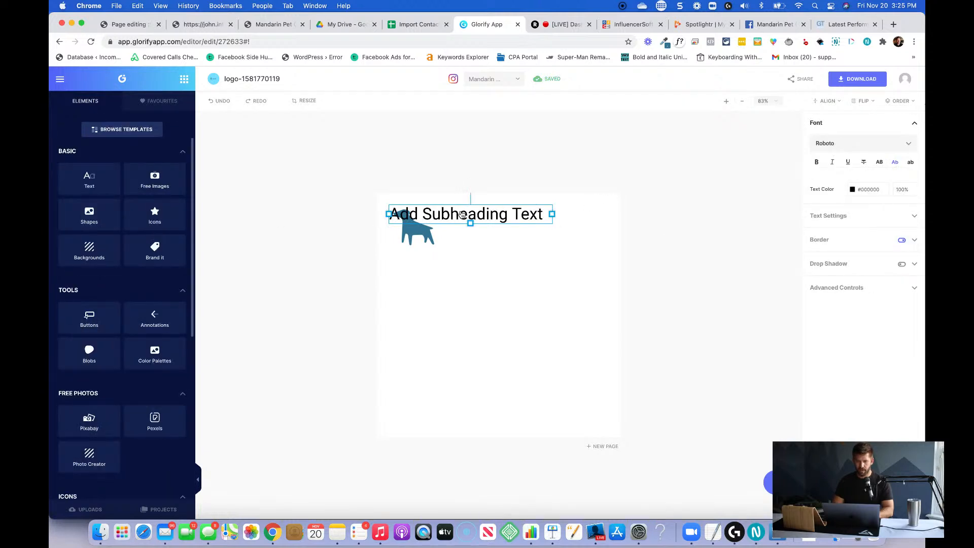
pyautogui.moveTo(462, 214); pyautogui.dragTo(502, 228)
pyautogui.doubleClick(500, 226)
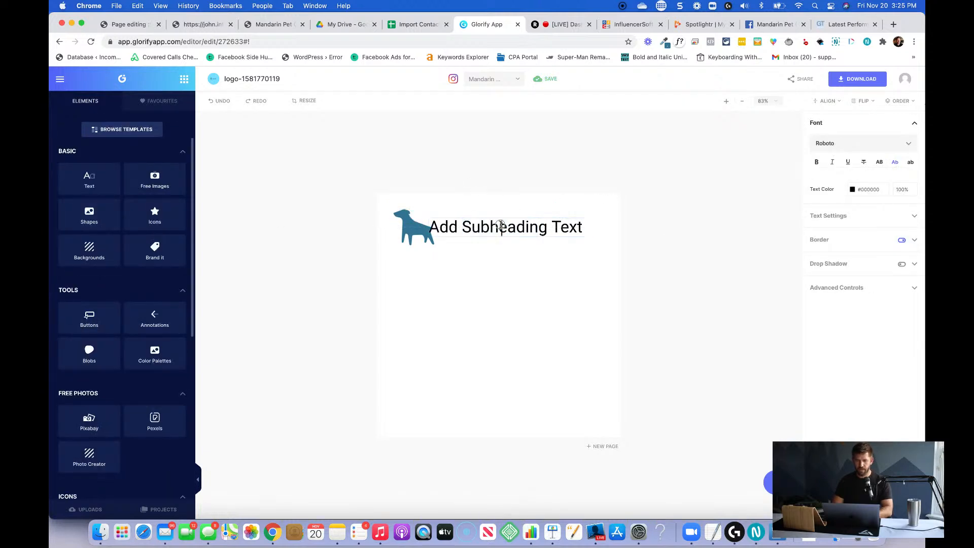
pyautogui.write('Mandarin')
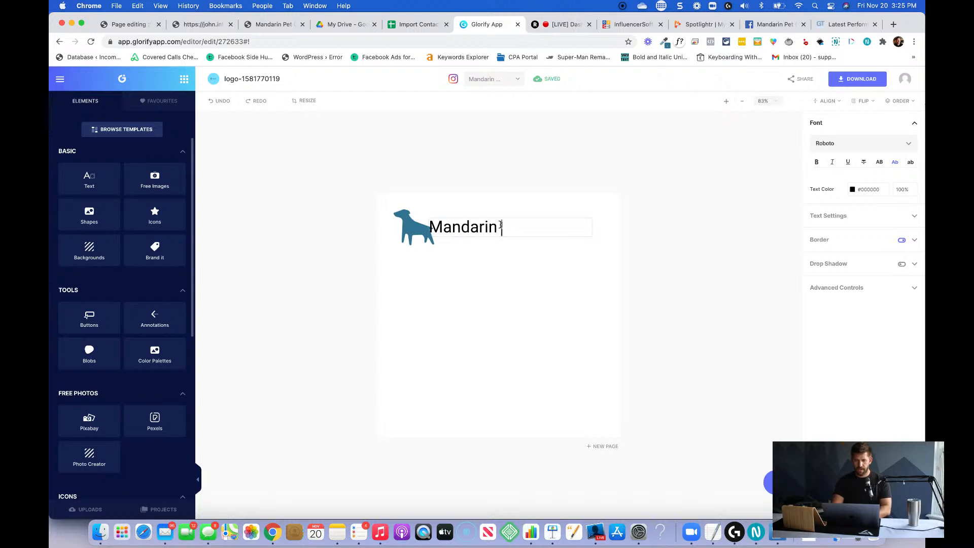
pyautogui.write(' Pet Care')
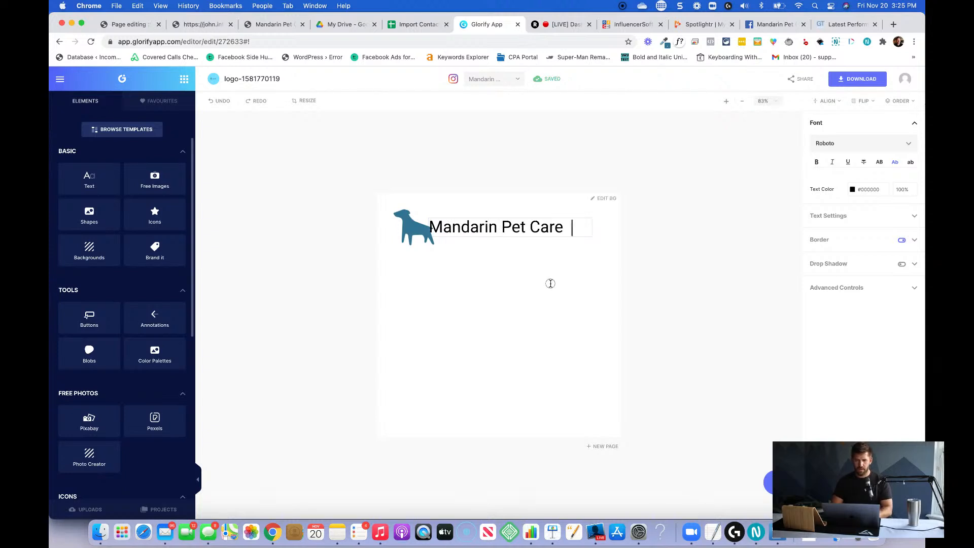
pyautogui.click(340, 150)
# Resize the logo design to 400 by 100 px.
pyautogui.click(307, 100)
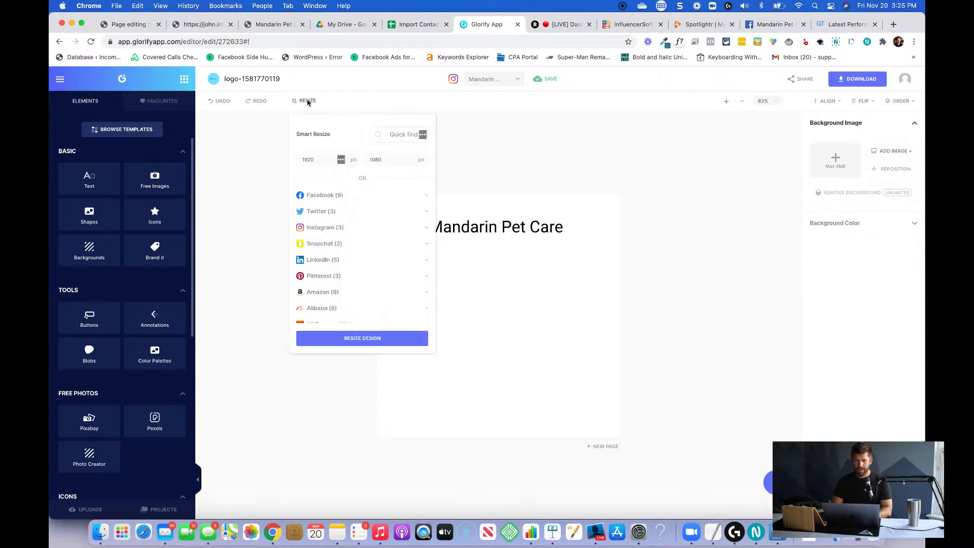
pyautogui.doubleClick(310, 159)
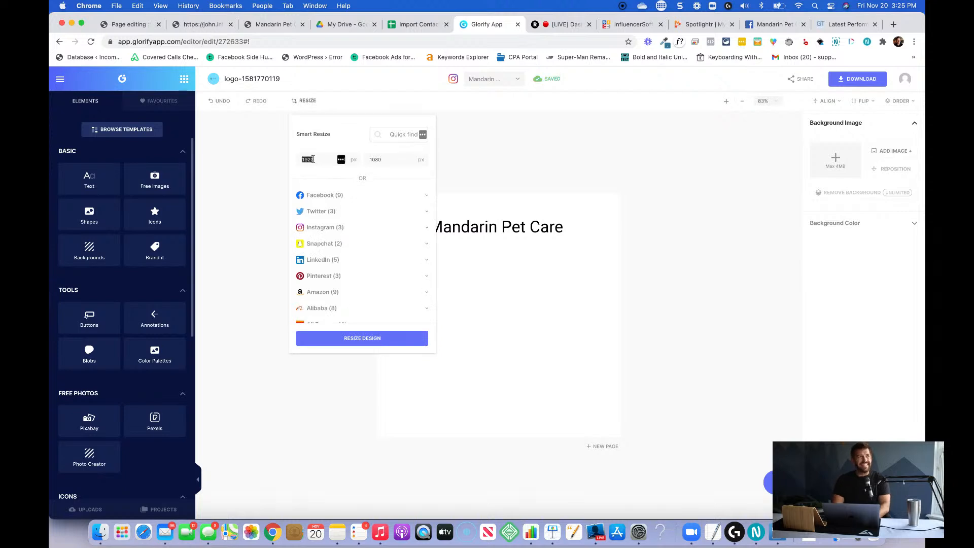
pyautogui.write('400')
pyautogui.press('Tab')
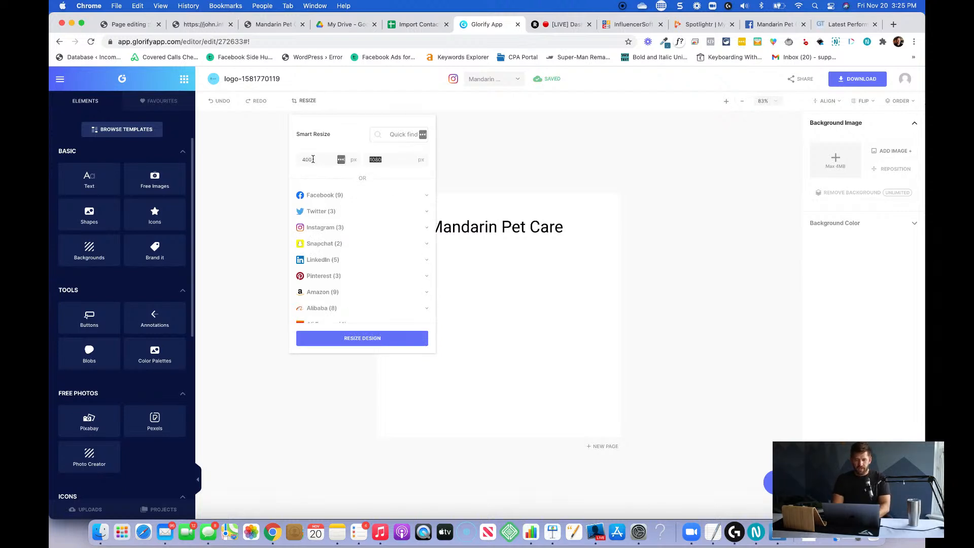
pyautogui.write('100')
pyautogui.click(350, 336)
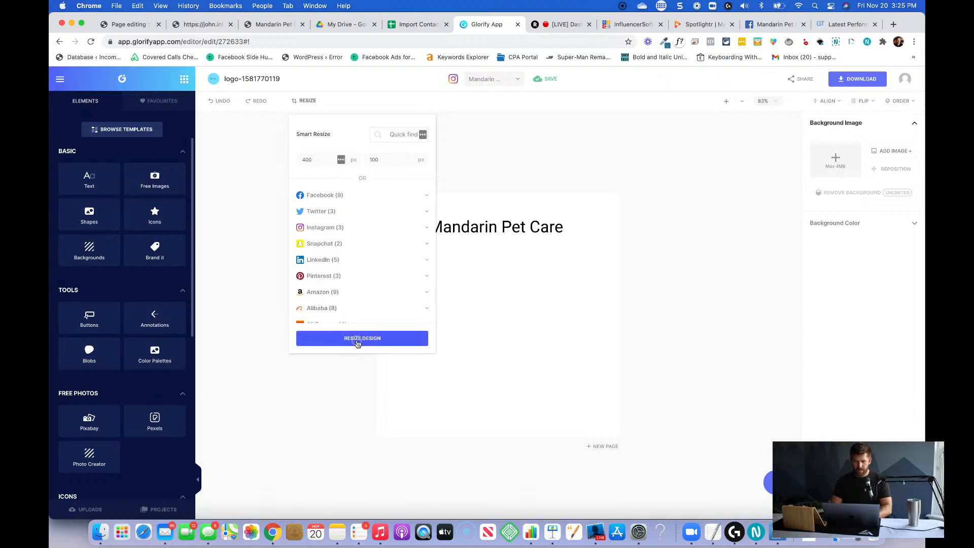
pyautogui.click(495, 318)
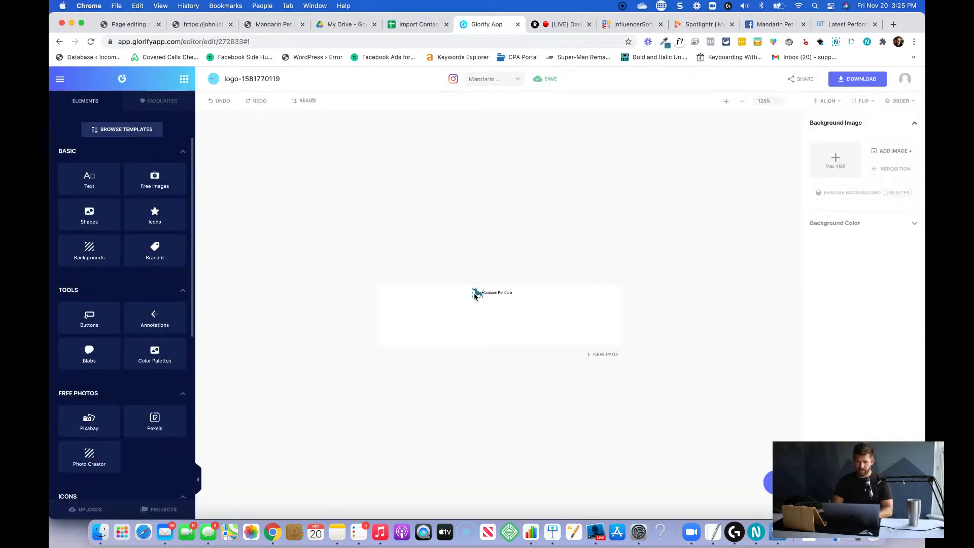
# Enlarge the dog icon to nearly the canvas height at its left end and place the widened text box beside it.
pyautogui.moveTo(477, 296); pyautogui.dragTo(443, 322)
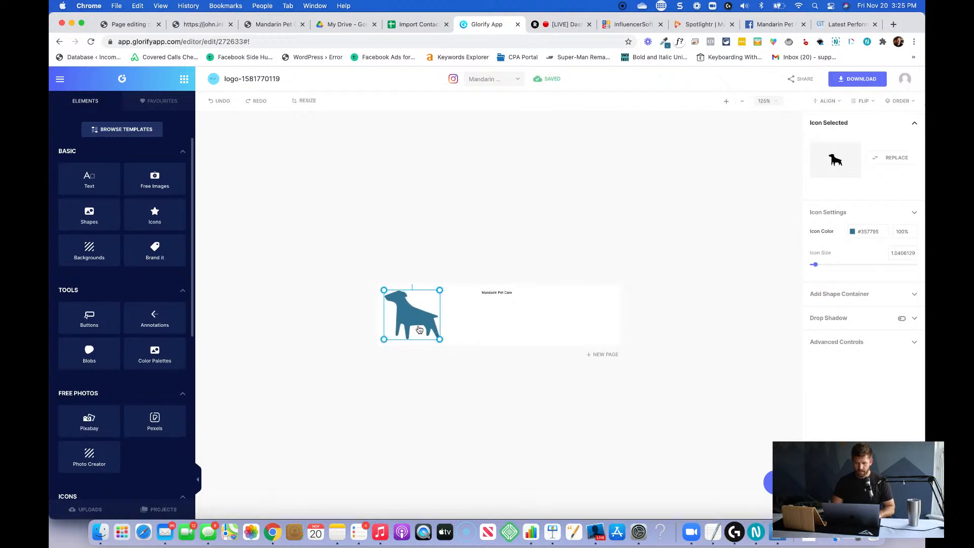
pyautogui.click(501, 293)
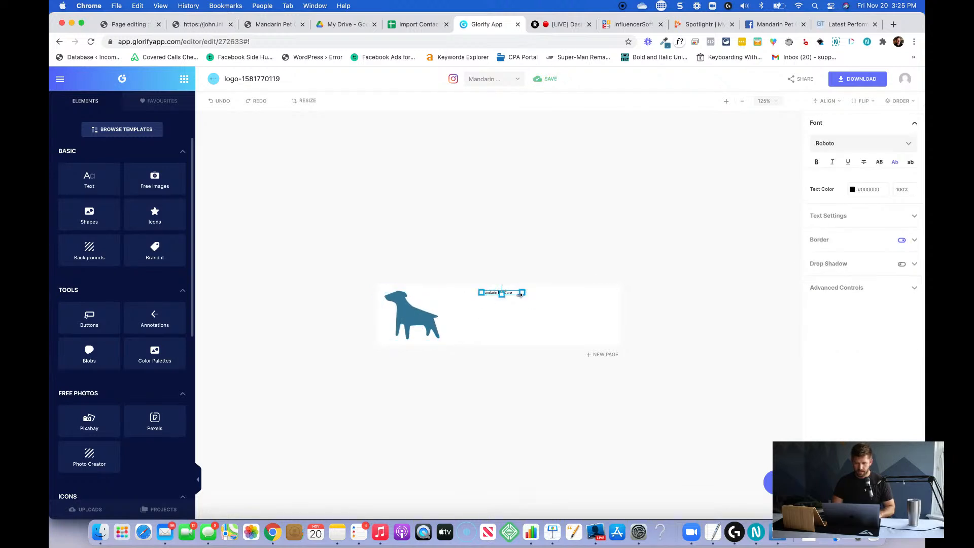
pyautogui.moveTo(515, 296)
pyautogui.mouseDown()
pyautogui.moveTo(483, 310)
pyautogui.moveTo(560, 307)
pyautogui.moveTo(504, 336)
pyautogui.moveTo(504, 311)
pyautogui.mouseUp()
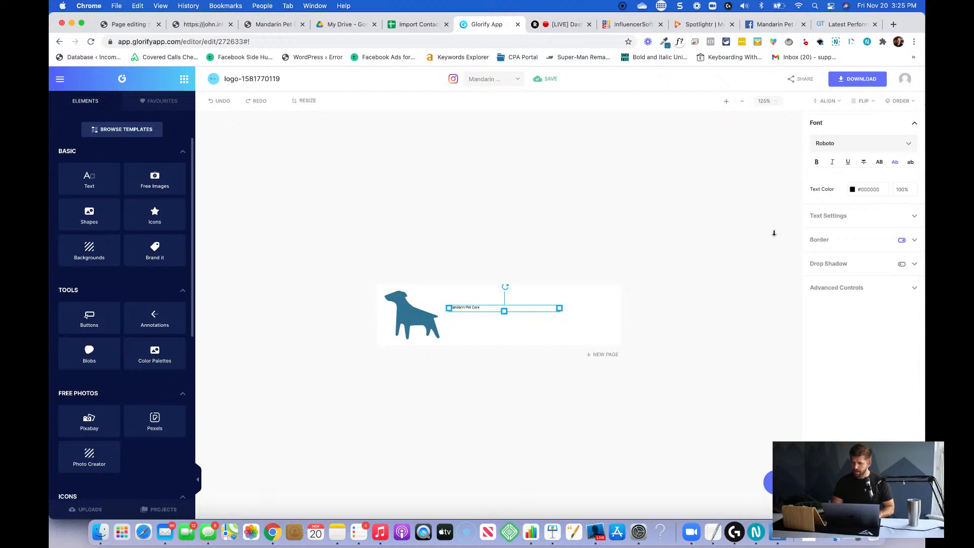
# Set the logo text's font size to 34 and break the line after "Mandarin".
pyautogui.click(852, 214)
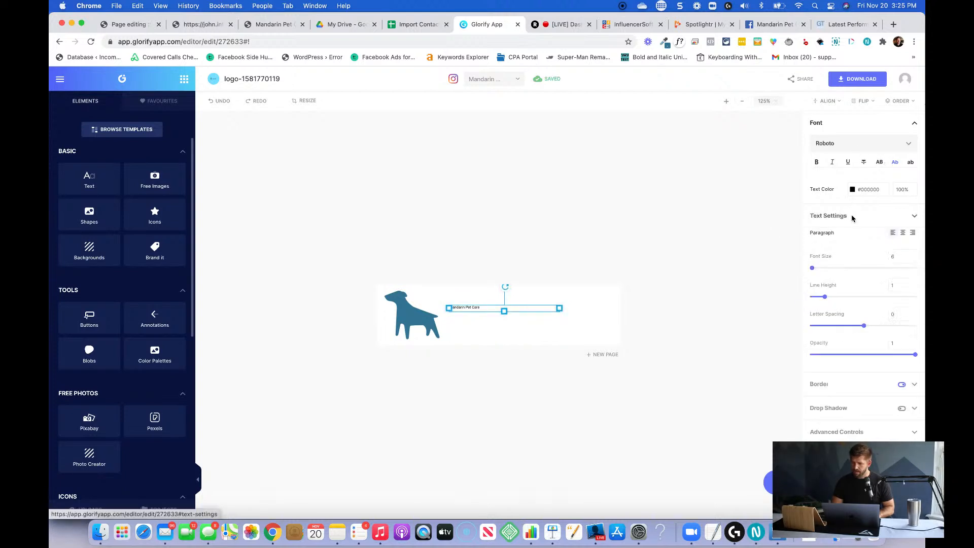
pyautogui.moveTo(813, 270); pyautogui.dragTo(815, 271)
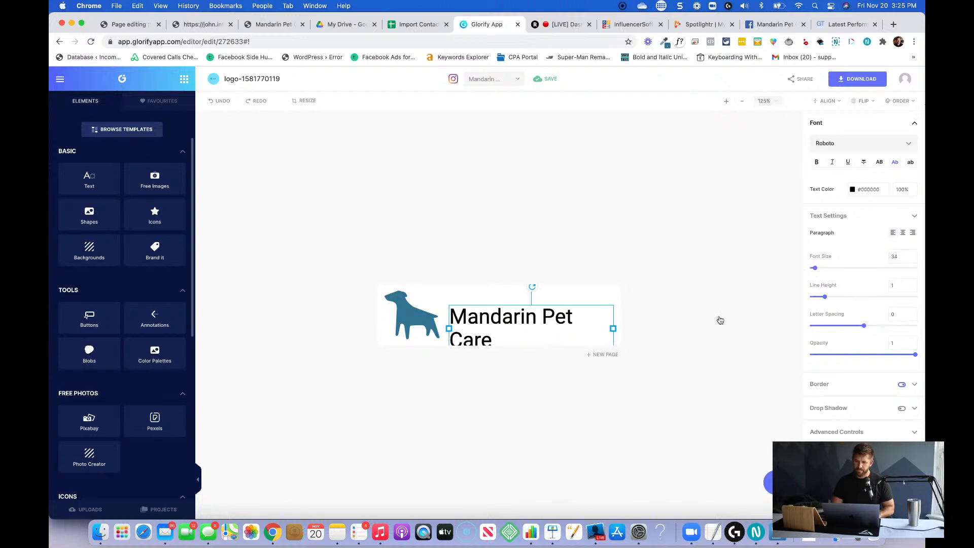
pyautogui.click(542, 315)
pyautogui.press('Return')
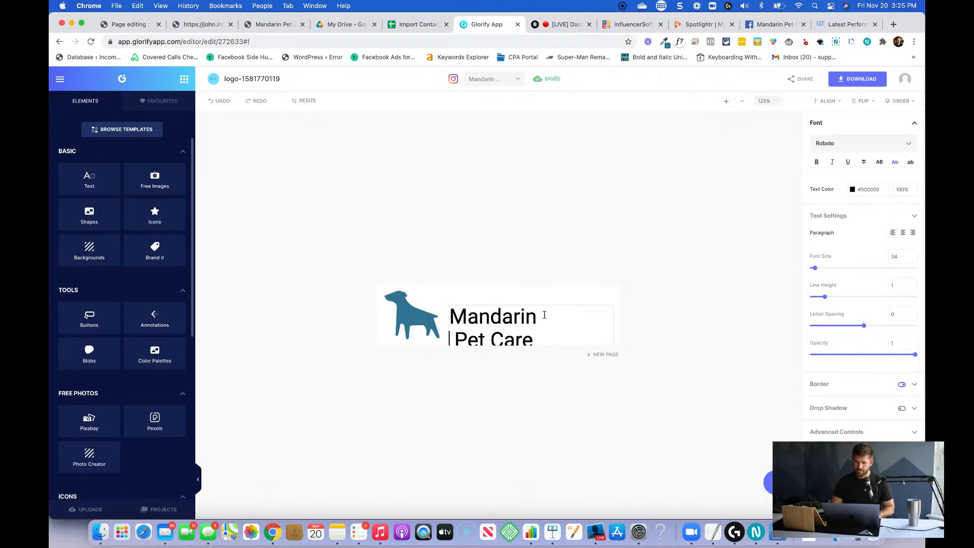
# Remove the space before "Pet Care", move the text up inside the canvas, and narrow its box to fit the words.
pyautogui.press('Delete')
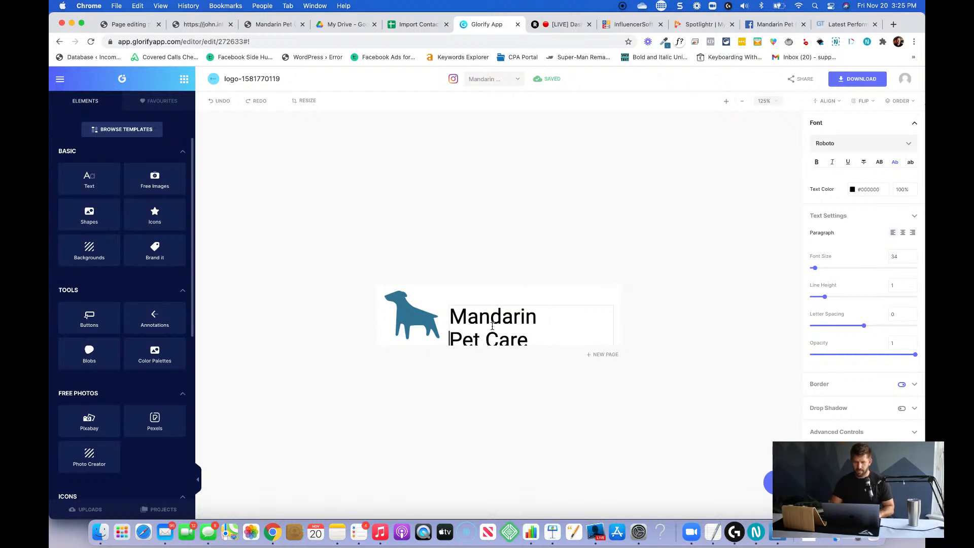
pyautogui.click(655, 312)
pyautogui.click(497, 302)
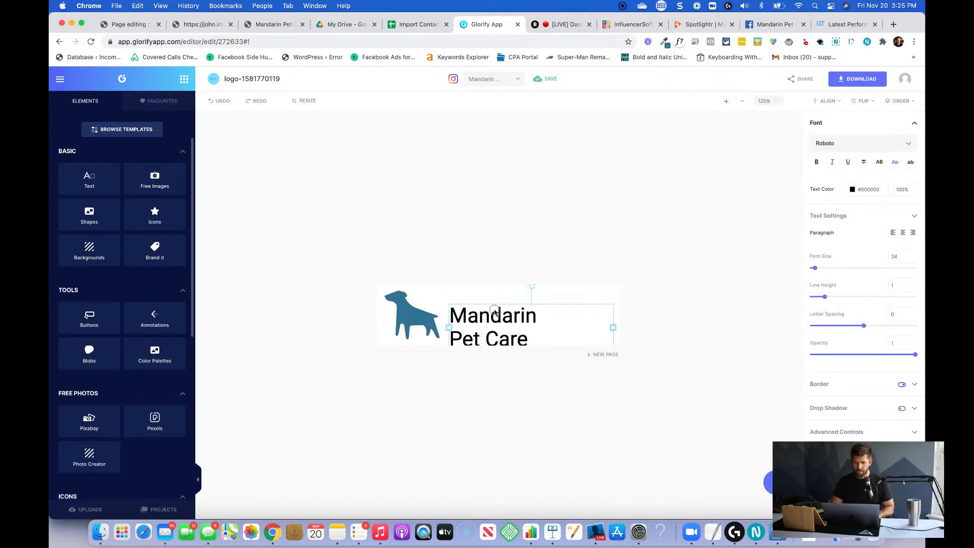
pyautogui.moveTo(497, 300); pyautogui.dragTo(496, 295)
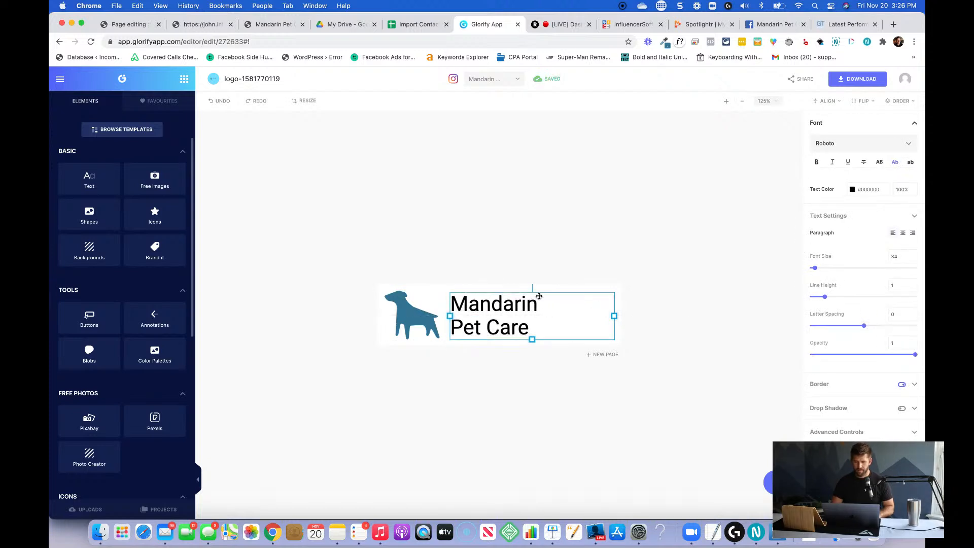
pyautogui.click(705, 315)
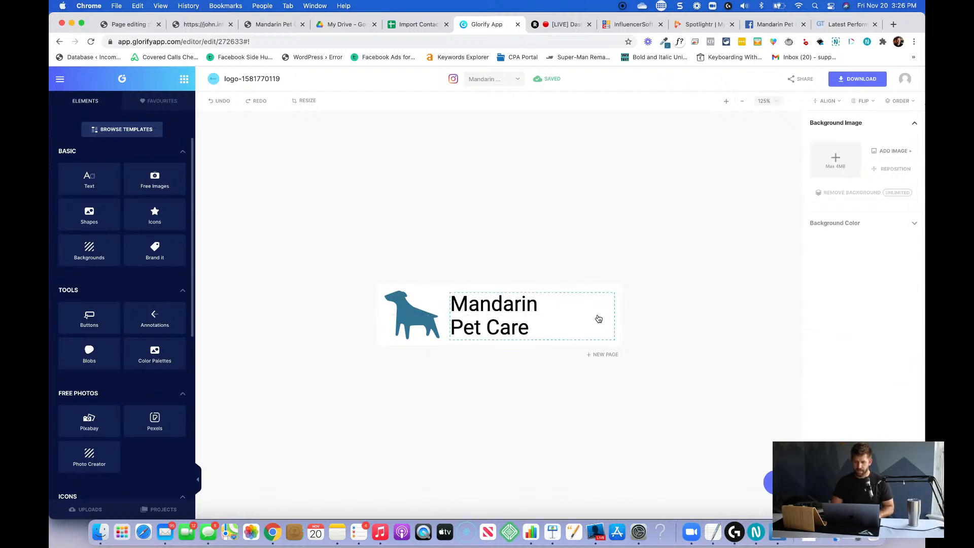
pyautogui.click(599, 319)
pyautogui.moveTo(614, 317); pyautogui.dragTo(544, 316)
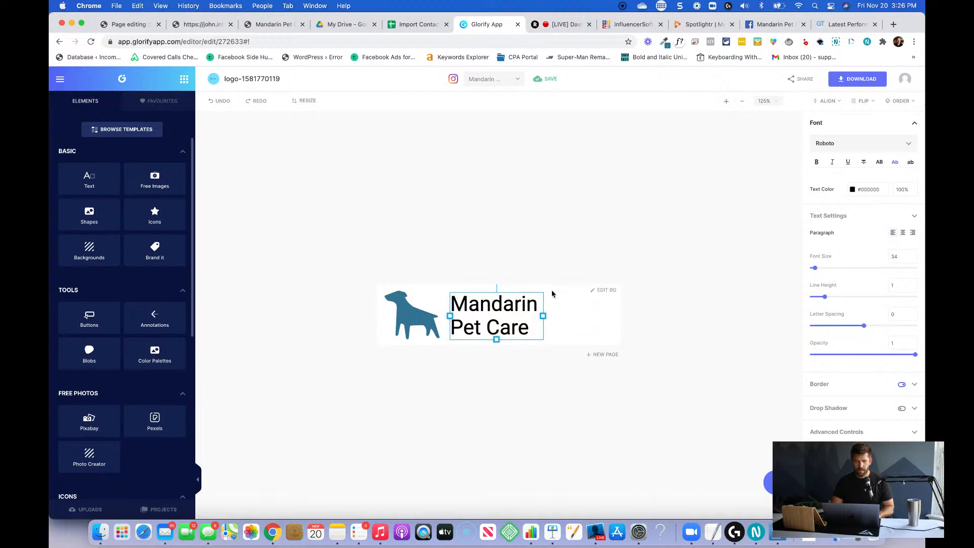
pyautogui.click(345, 256)
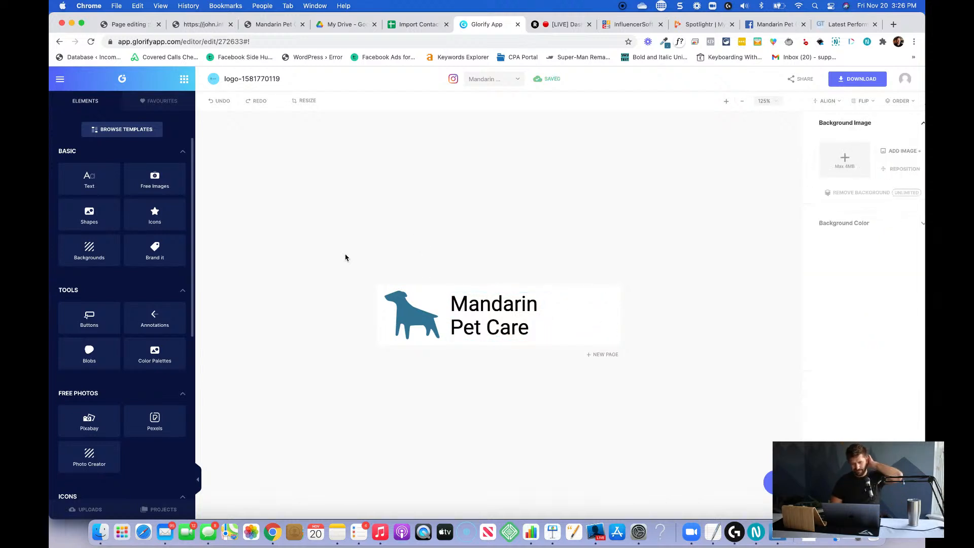
# Make the "Mandarin Pet Care" text bold, trying all capitals before restoring title case.
pyautogui.click(428, 317)
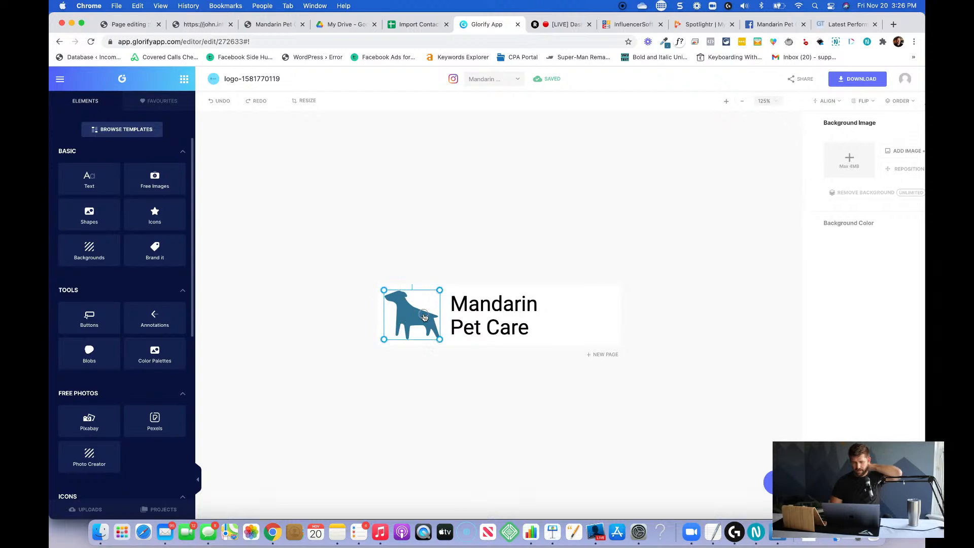
pyautogui.click(515, 319)
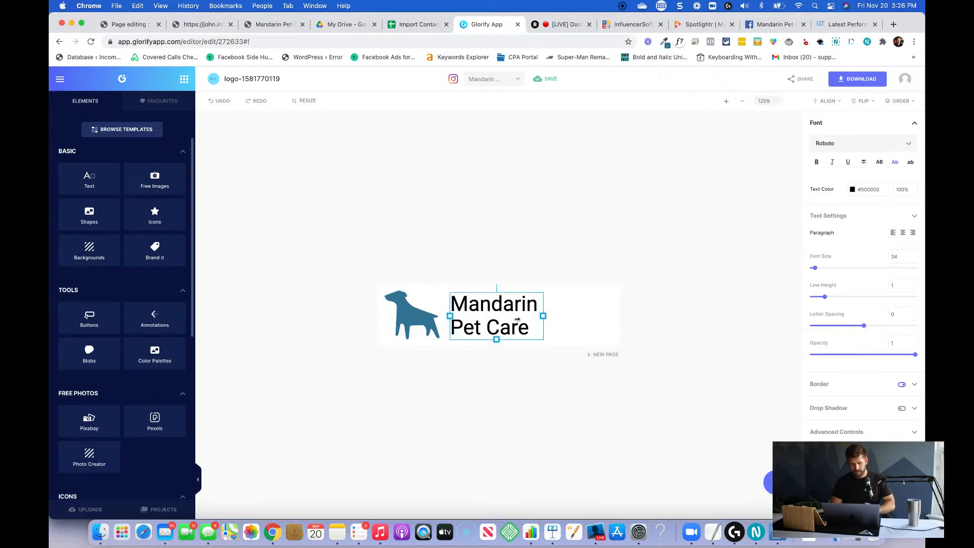
pyautogui.click(816, 163)
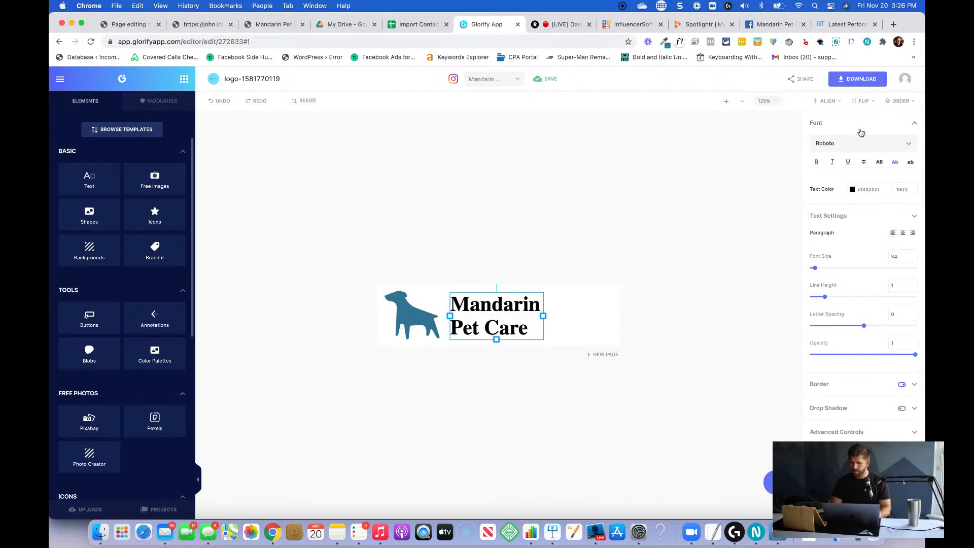
pyautogui.click(880, 163)
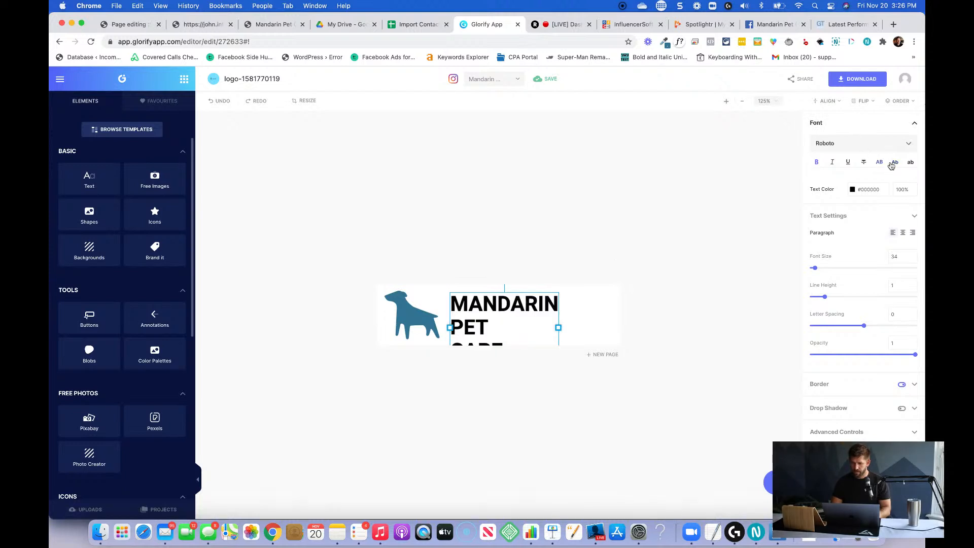
pyautogui.click(891, 165)
pyautogui.click(766, 224)
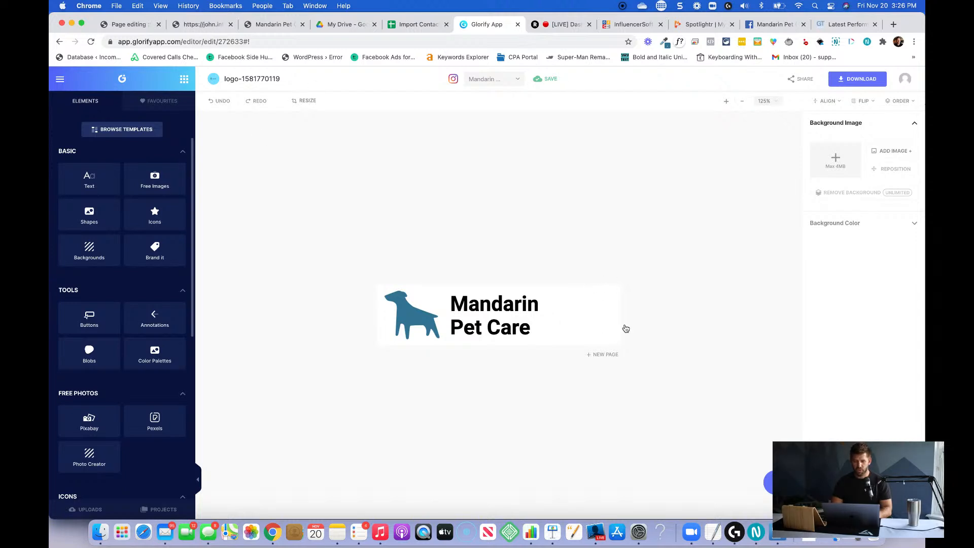
# Resize the current logo canvas to 300 by 100 px.
pyautogui.click(305, 101)
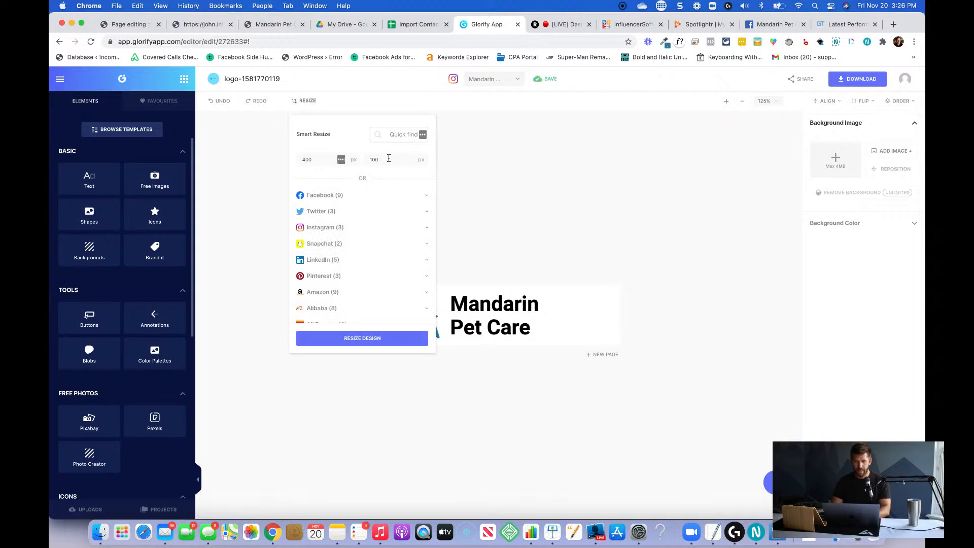
pyautogui.click(315, 160)
pyautogui.click(355, 338)
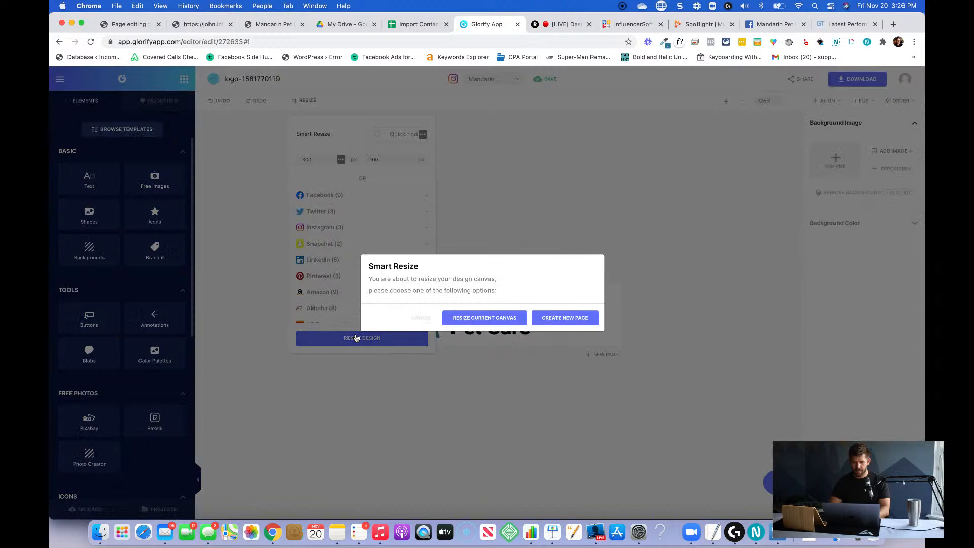
pyautogui.click(488, 320)
# Enlarge the dog icon to an icon size of about 1.05 and move the logo text clear of it.
pyautogui.click(435, 316)
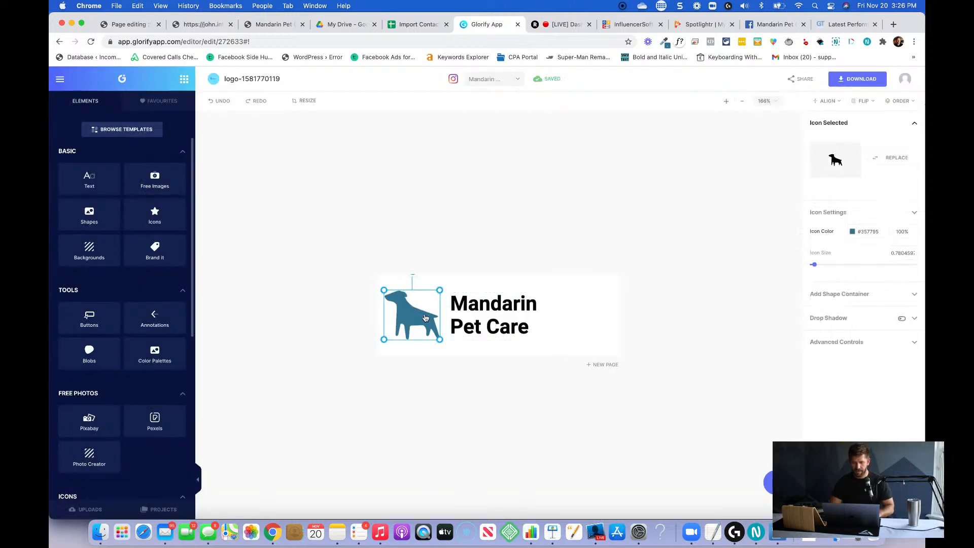
pyautogui.moveTo(440, 290); pyautogui.dragTo(459, 274)
pyautogui.moveTo(433, 311); pyautogui.dragTo(489, 315)
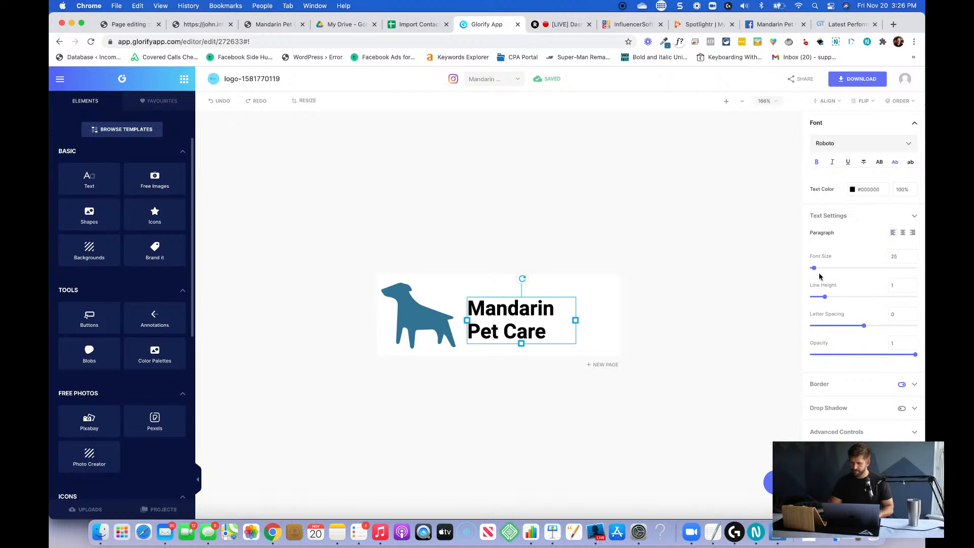
# Set the logo text's font size to 44 and reposition the text beside the dog icon.
pyautogui.moveTo(814, 273); pyautogui.dragTo(816, 272)
pyautogui.moveTo(583, 336); pyautogui.dragTo(568, 306)
pyautogui.click(434, 325)
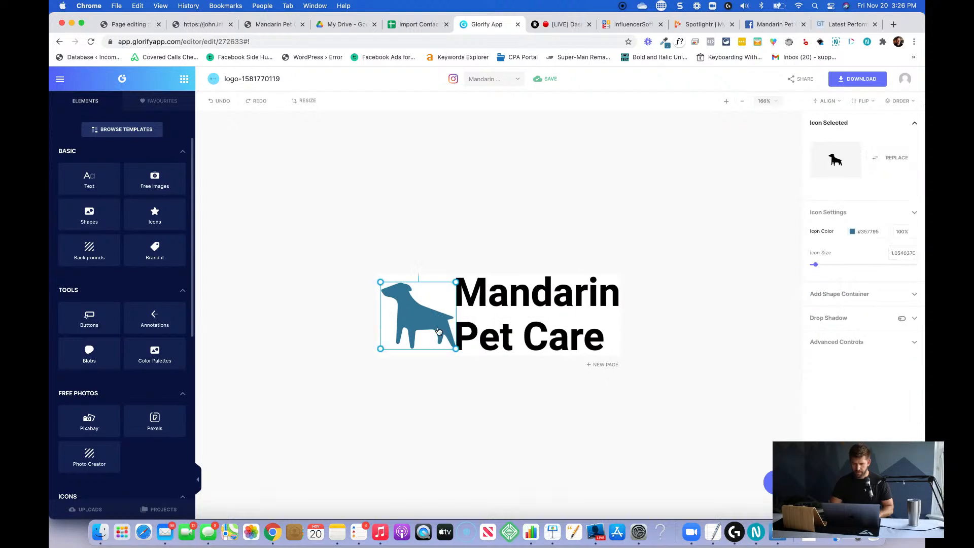
pyautogui.click(594, 290)
pyautogui.doubleClick(903, 258)
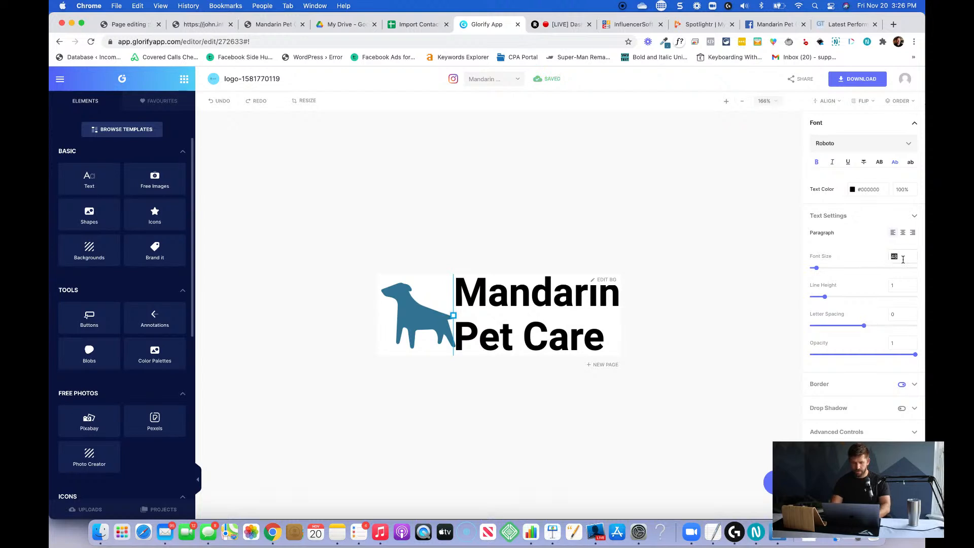
pyautogui.write('44')
pyautogui.click(609, 330)
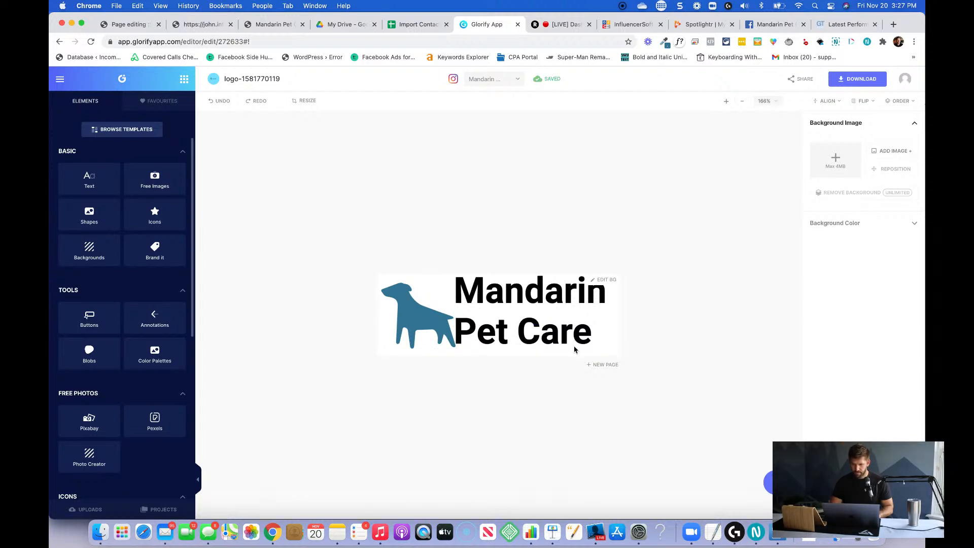
# Try aligning the logo text to the canvas's vertical middle and right edge, and shift it by hand away from the dog.
pyautogui.click(458, 279)
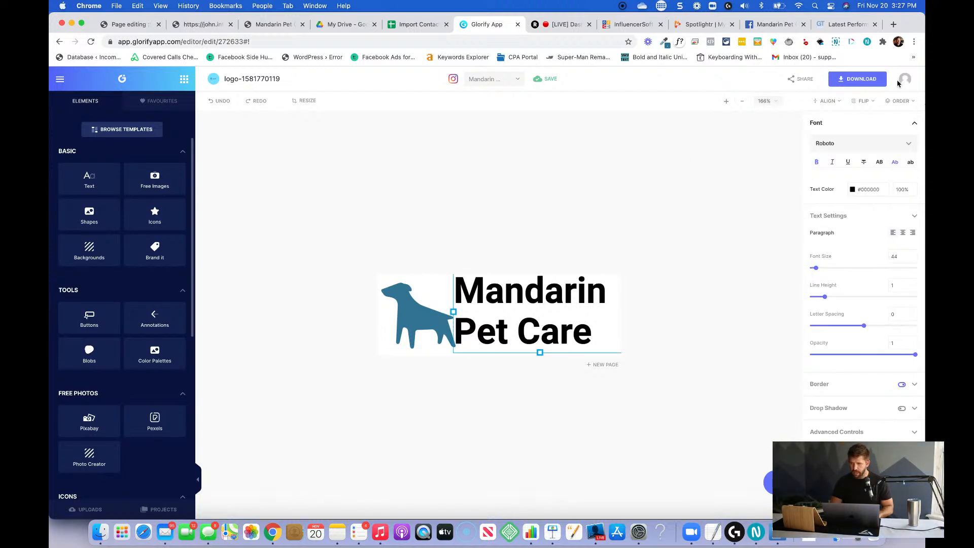
pyautogui.click(840, 101)
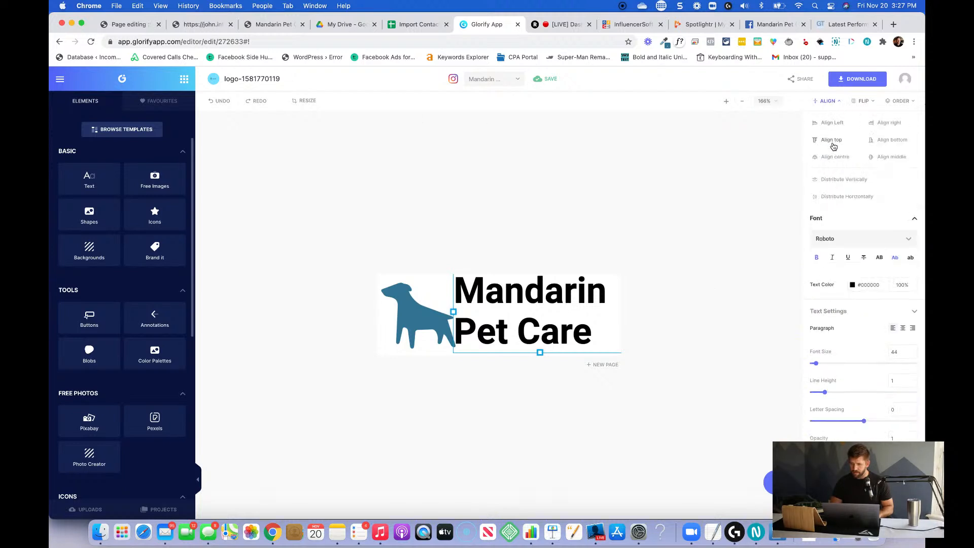
pyautogui.click(875, 157)
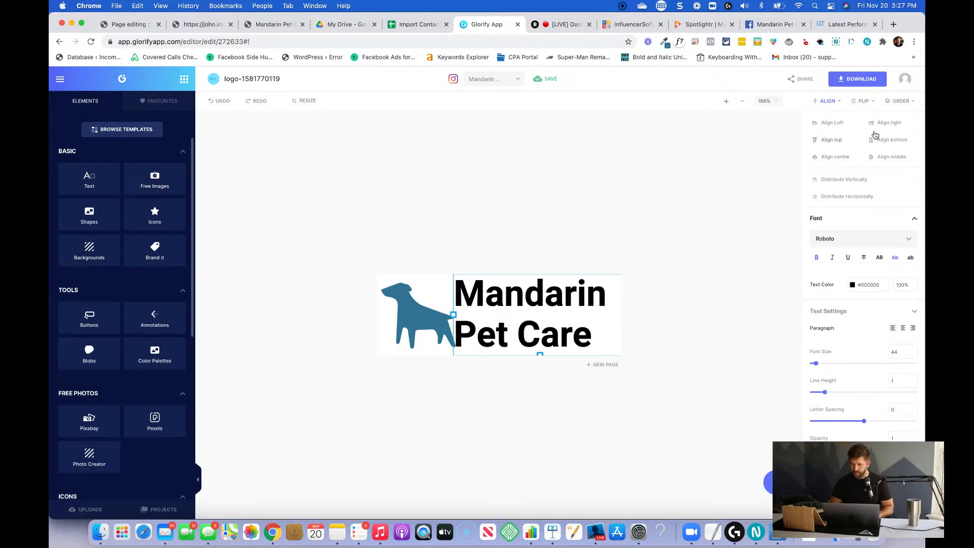
pyautogui.click(889, 124)
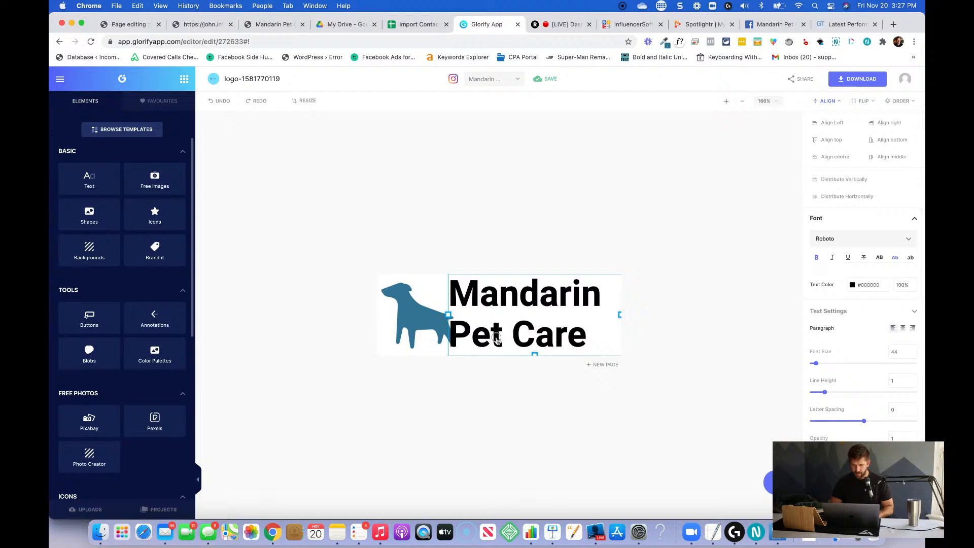
pyautogui.moveTo(497, 340)
pyautogui.mouseDown()
pyautogui.moveTo(513, 348)
pyautogui.moveTo(493, 341)
pyautogui.moveTo(492, 327)
pyautogui.mouseUp()
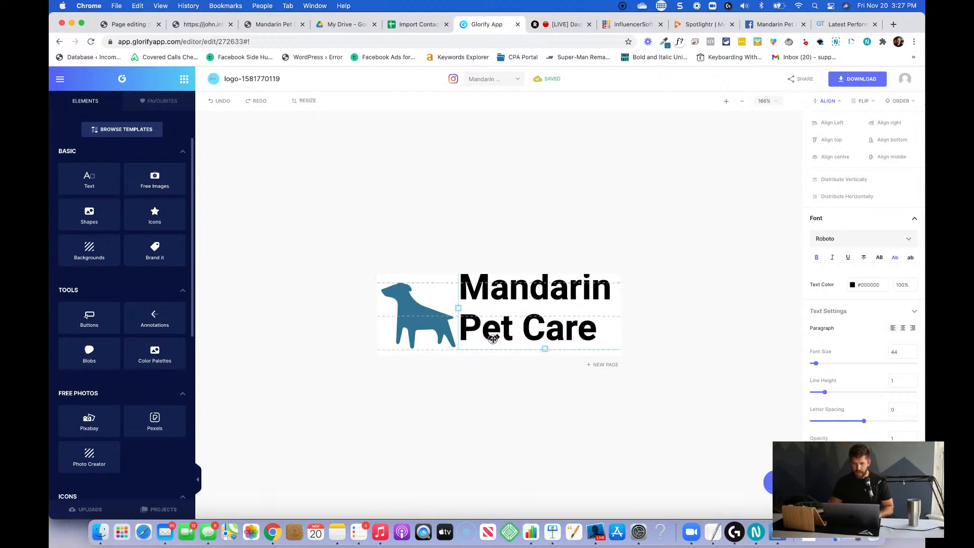
# Shrink the dog icon to an icon size of about 0.84 and move the logo text slightly lower.
pyautogui.click(411, 327)
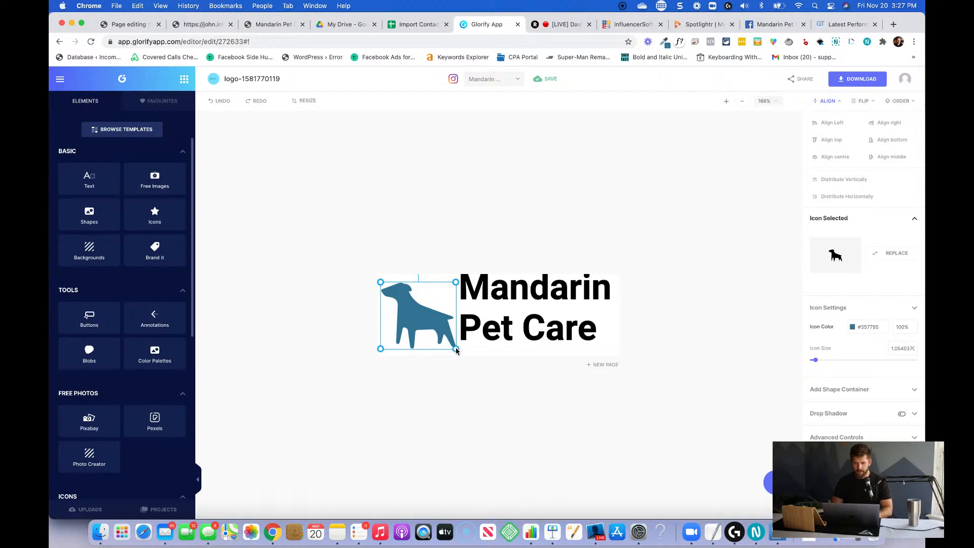
pyautogui.moveTo(456, 349); pyautogui.dragTo(423, 327)
pyautogui.moveTo(486, 323); pyautogui.dragTo(486, 328)
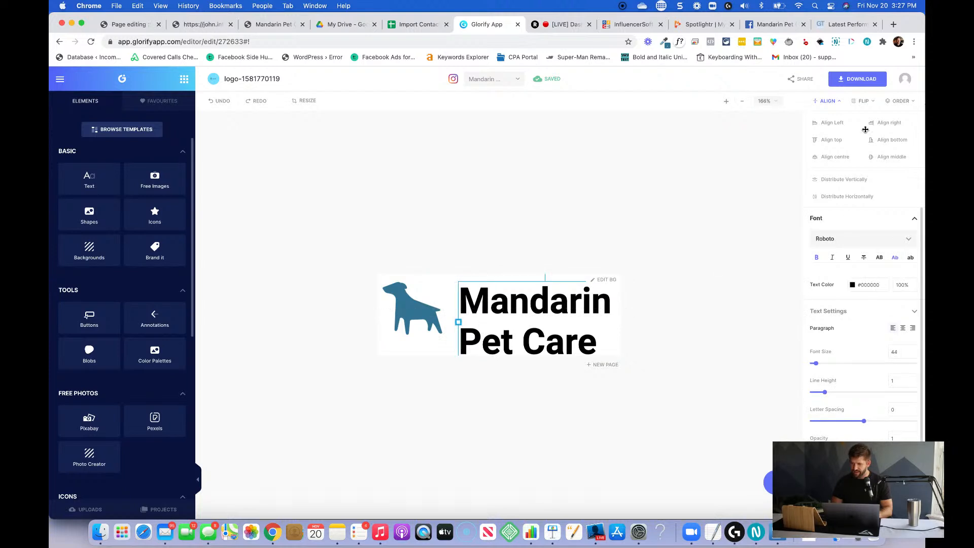
# Align the logo text to the canvas's vertical middle, narrow its box to fit the words, and align it to the right edge.
pyautogui.click(836, 158)
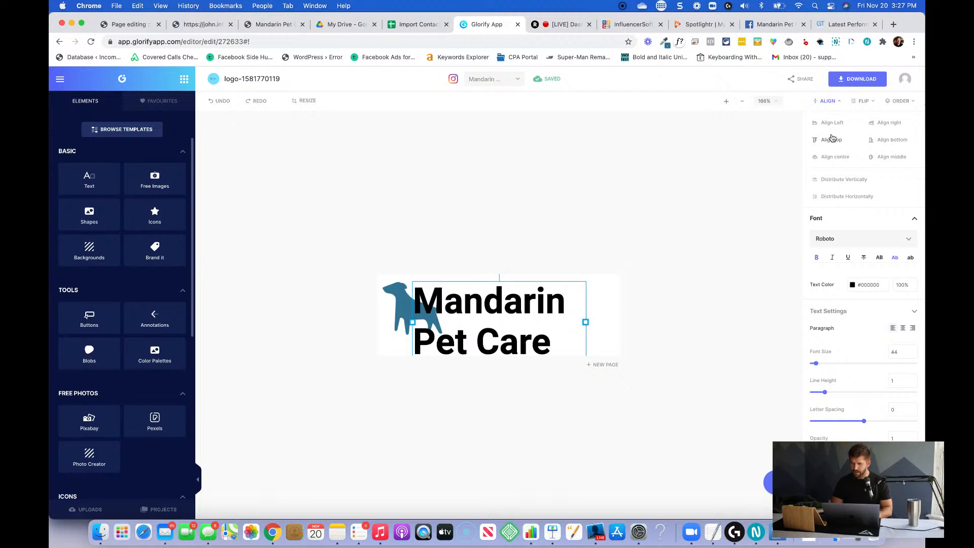
pyautogui.click(895, 157)
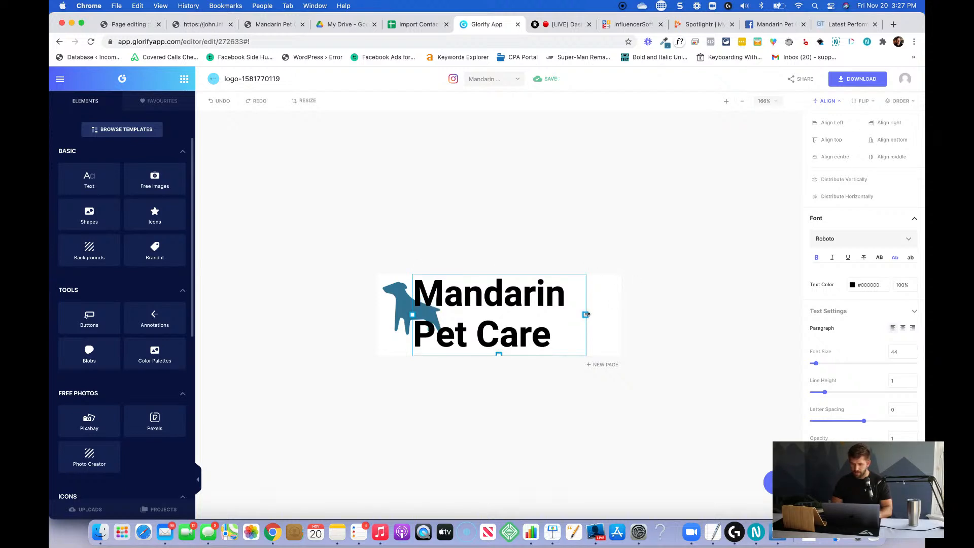
pyautogui.moveTo(585, 314); pyautogui.dragTo(570, 314)
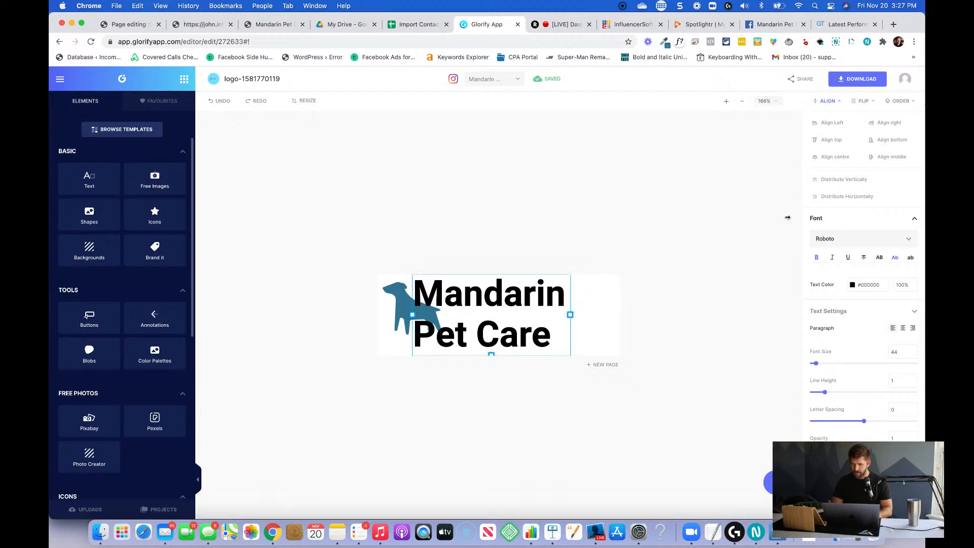
pyautogui.click(879, 126)
pyautogui.click(707, 266)
# Enlarge the dog icon to an icon size of about 0.95 and align it to the canvas's vertical middle.
pyautogui.click(430, 320)
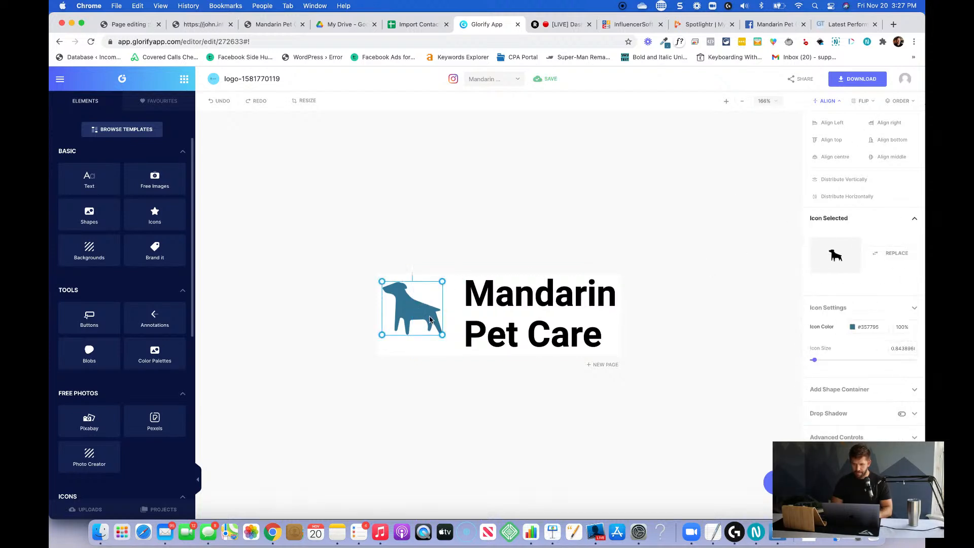
pyautogui.moveTo(442, 335); pyautogui.dragTo(450, 342)
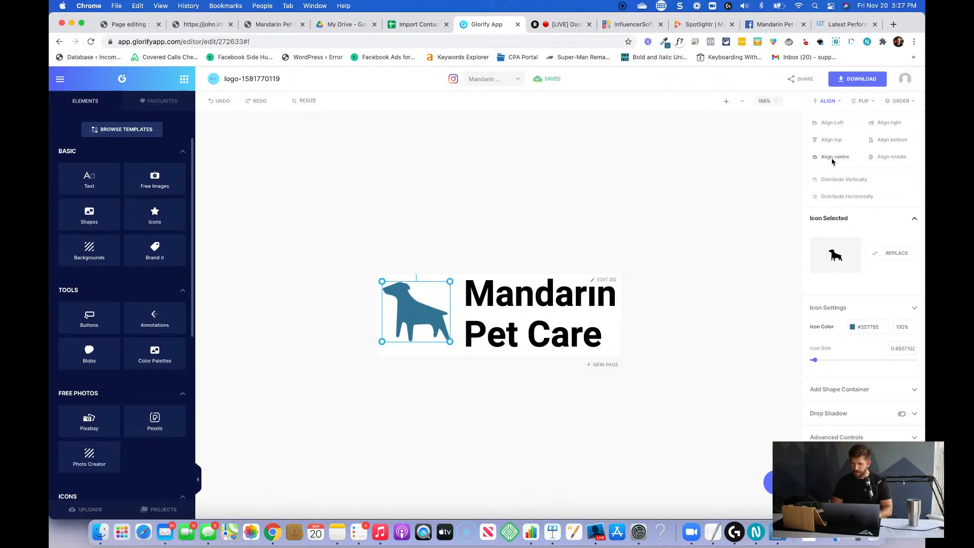
pyautogui.click(883, 155)
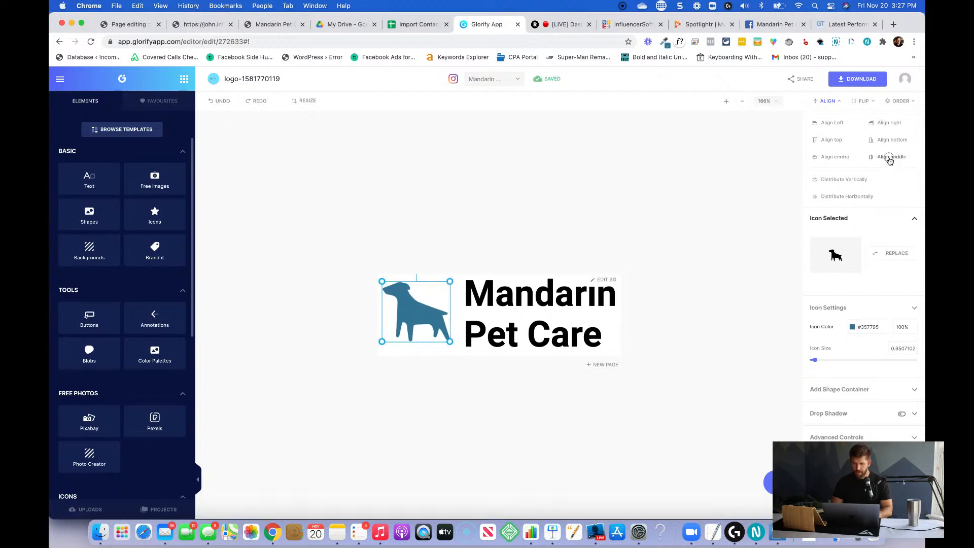
pyautogui.click(688, 208)
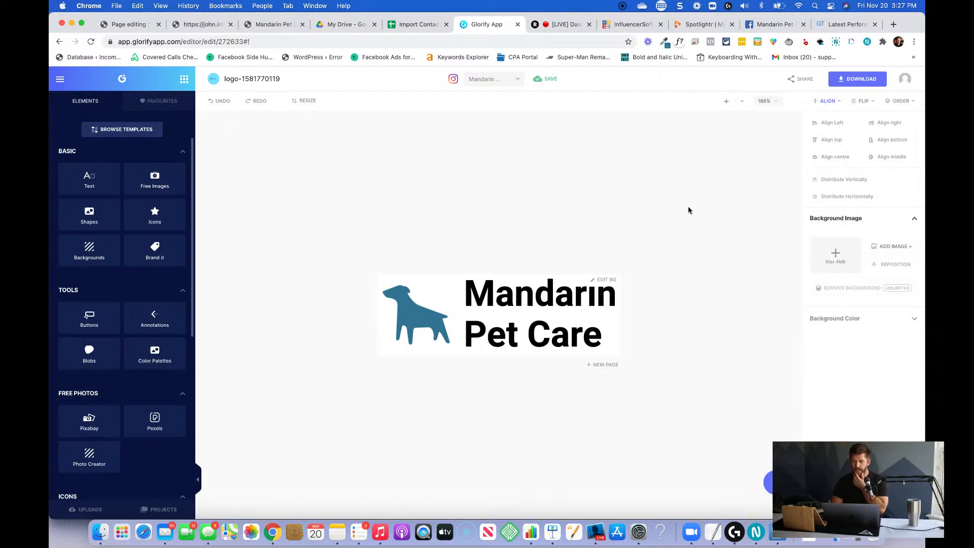
# Download the logo design with the Transparent file type, saving it as Mandarin Pet Care Logo in the Mandarin Pet Care 2020 folder.
pyautogui.click(857, 79)
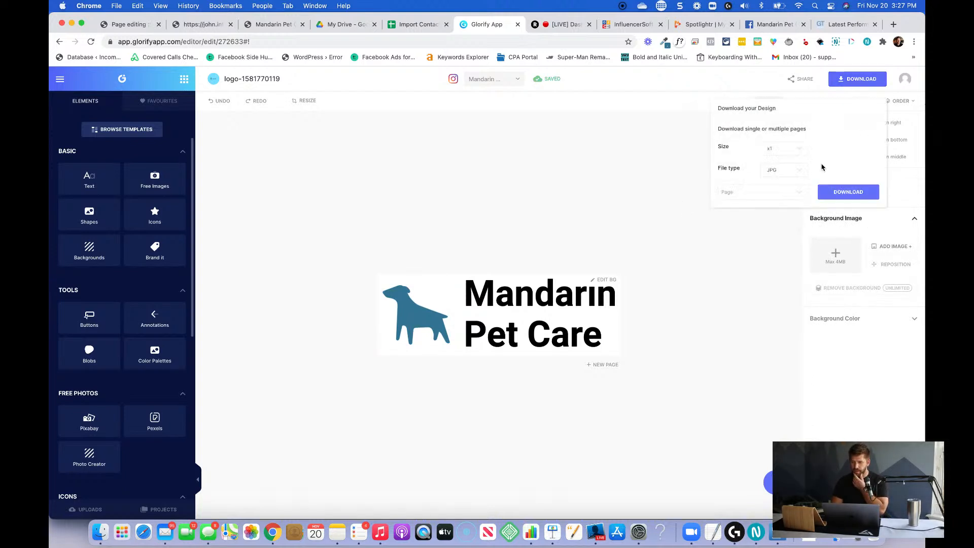
pyautogui.click(778, 172)
pyautogui.click(781, 178)
pyautogui.click(852, 195)
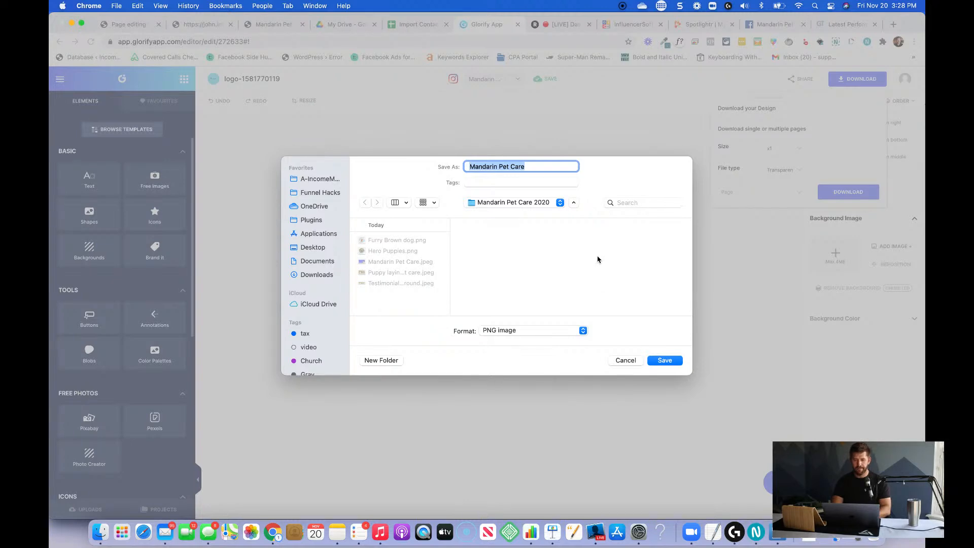
pyautogui.write('Lo')
pyautogui.press('BackSpace')
pyautogui.press('BackSpace')
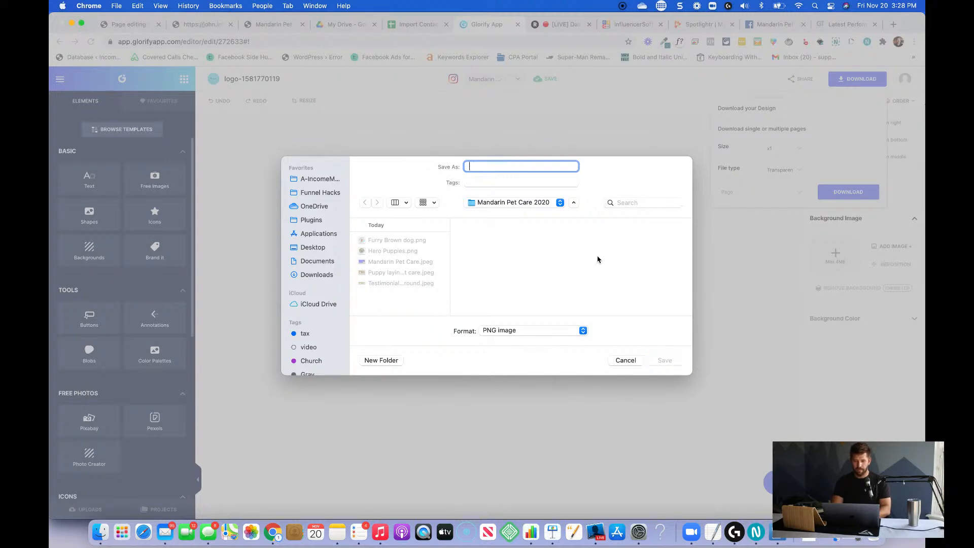
pyautogui.write('Mandarin Pet Care L')
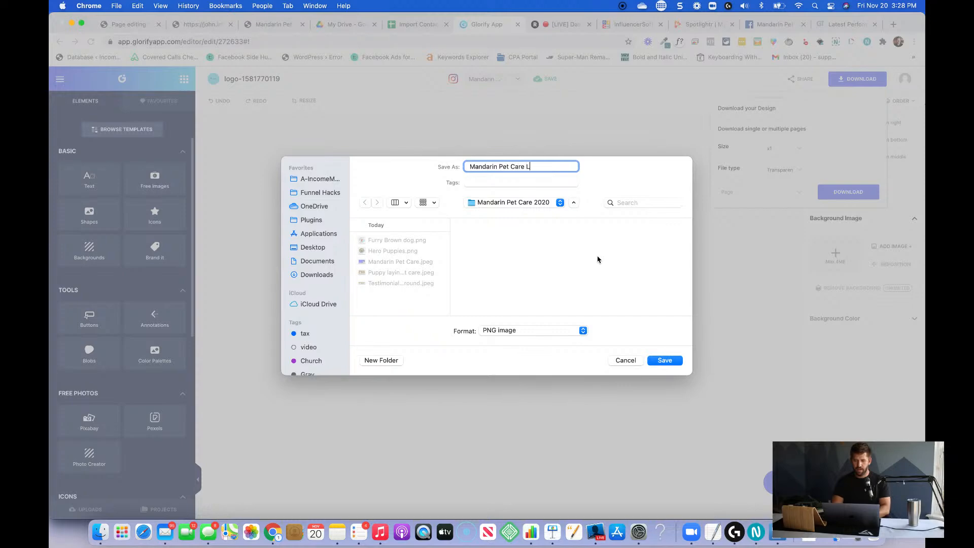
pyautogui.write('ogo')
pyautogui.press('Return')
pyautogui.press('super+Tab')
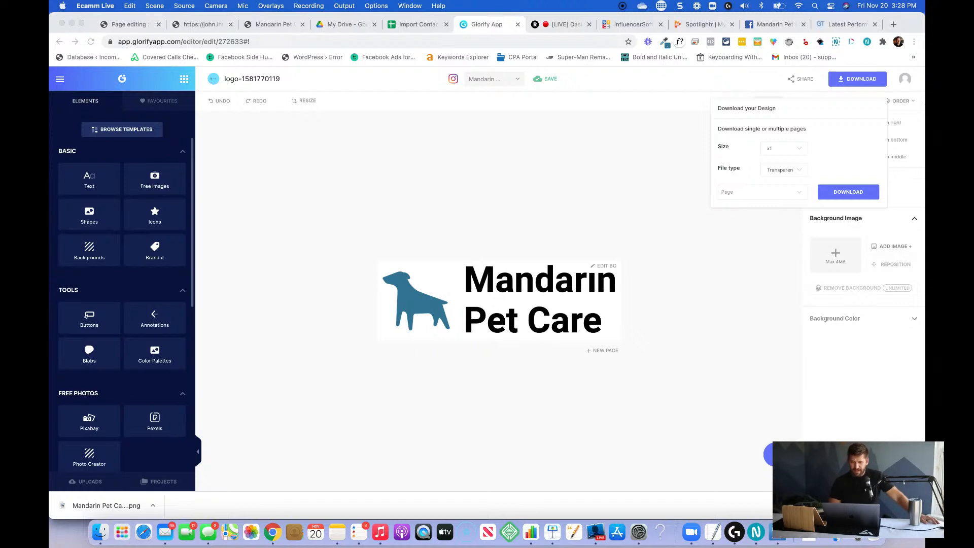
pyautogui.click(589, 409)
pyautogui.click(450, 365)
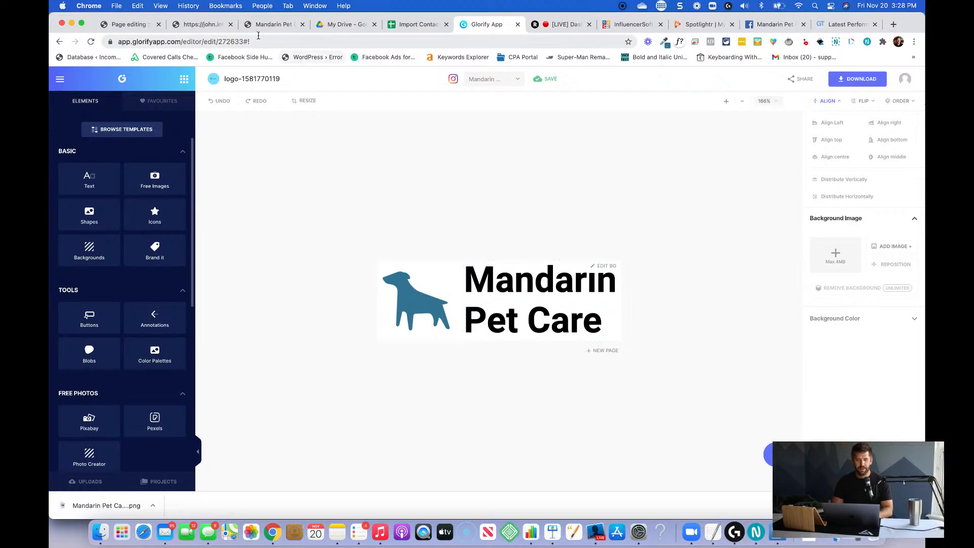
# Switch to the InfluencerSoft page editor and replace the header's Eventstyle logo image with Mandarin Pet Care Logo.png.
pyautogui.click(130, 25)
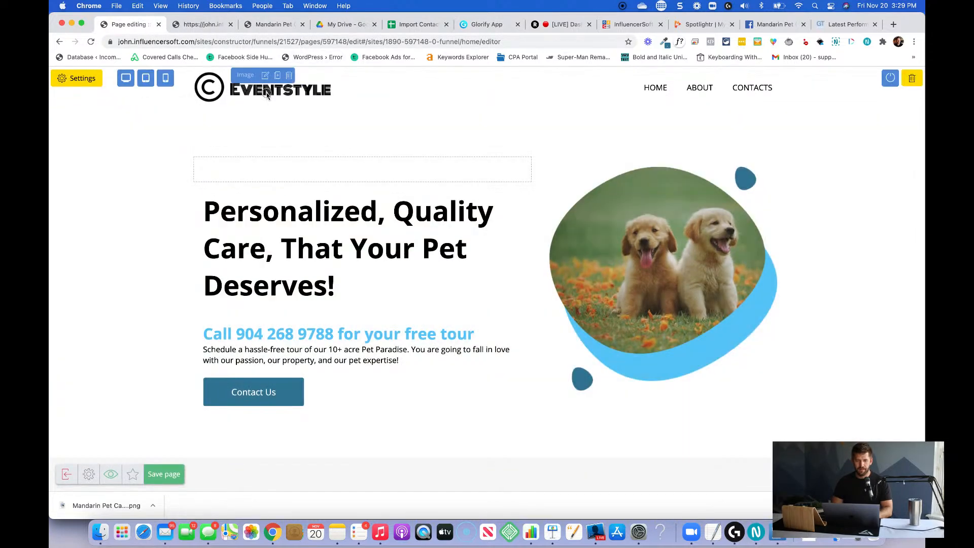
pyautogui.click(288, 96)
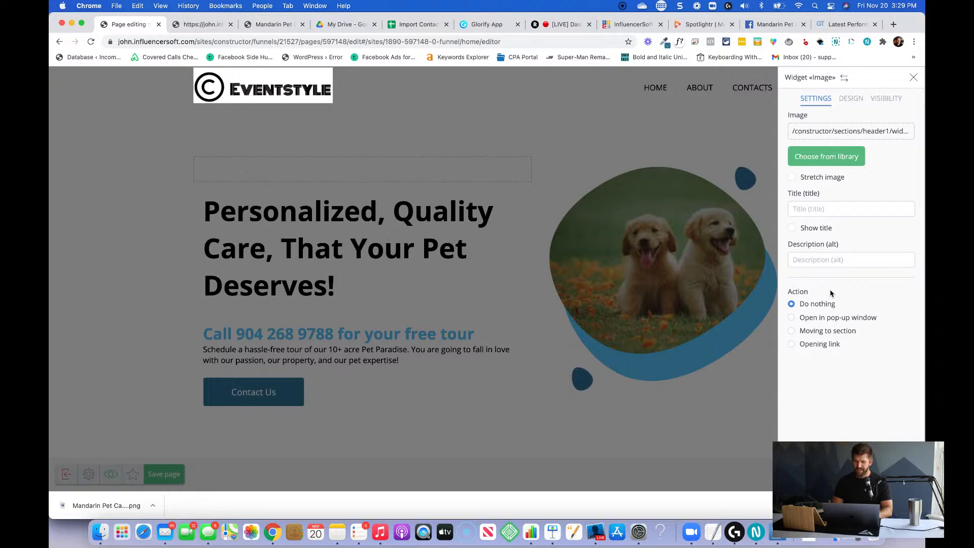
pyautogui.click(845, 132)
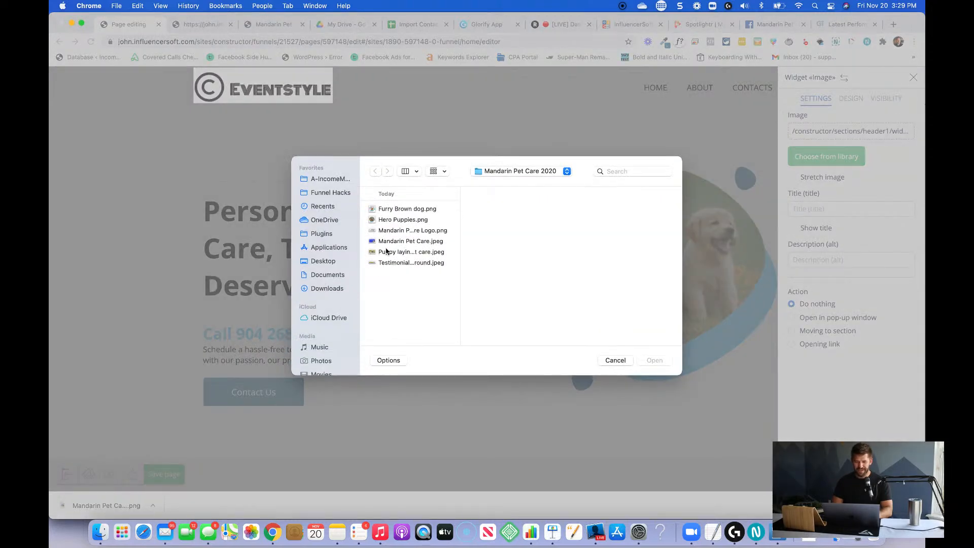
pyautogui.click(413, 232)
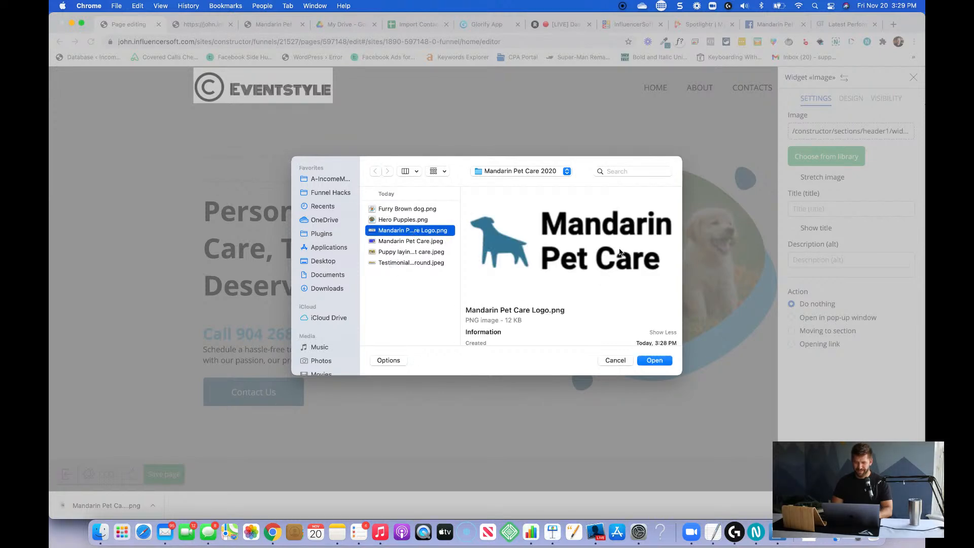
pyautogui.click(655, 361)
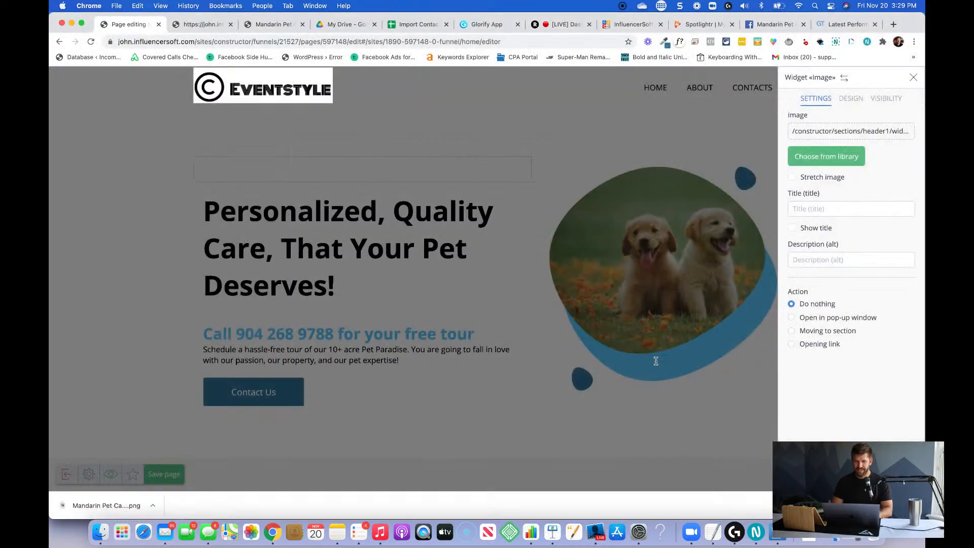
pyautogui.click(372, 132)
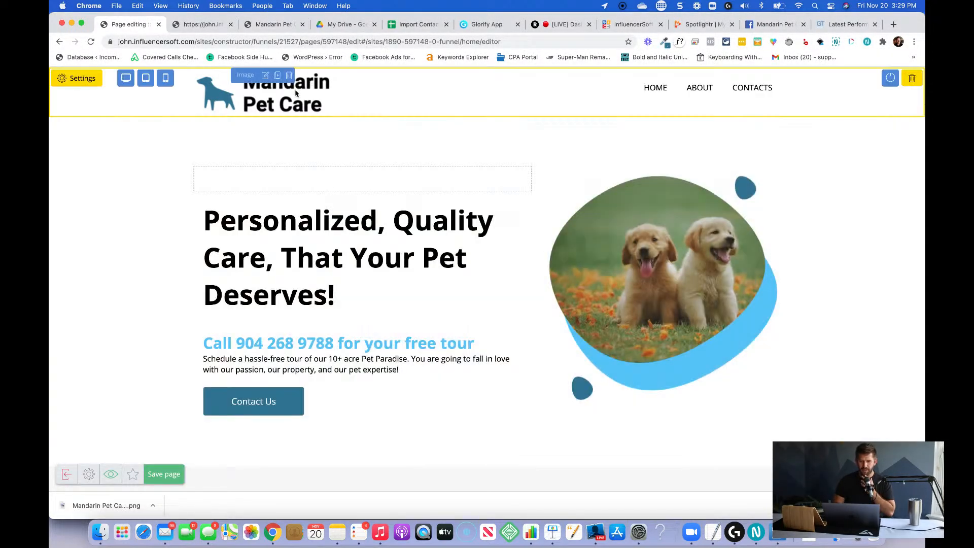
pyautogui.click(297, 93)
pyautogui.click(401, 139)
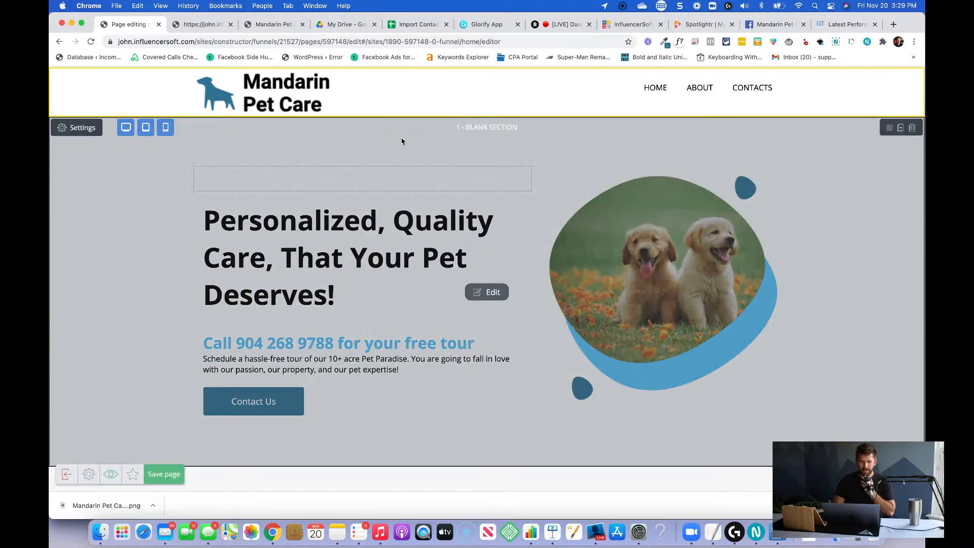
pyautogui.scroll(5, 288, 109)
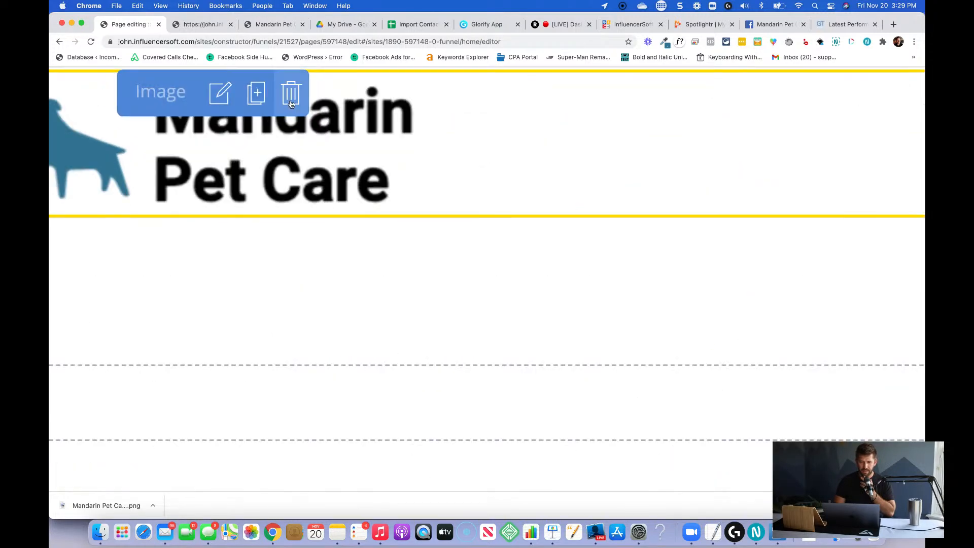
pyautogui.scroll(-5, 291, 104)
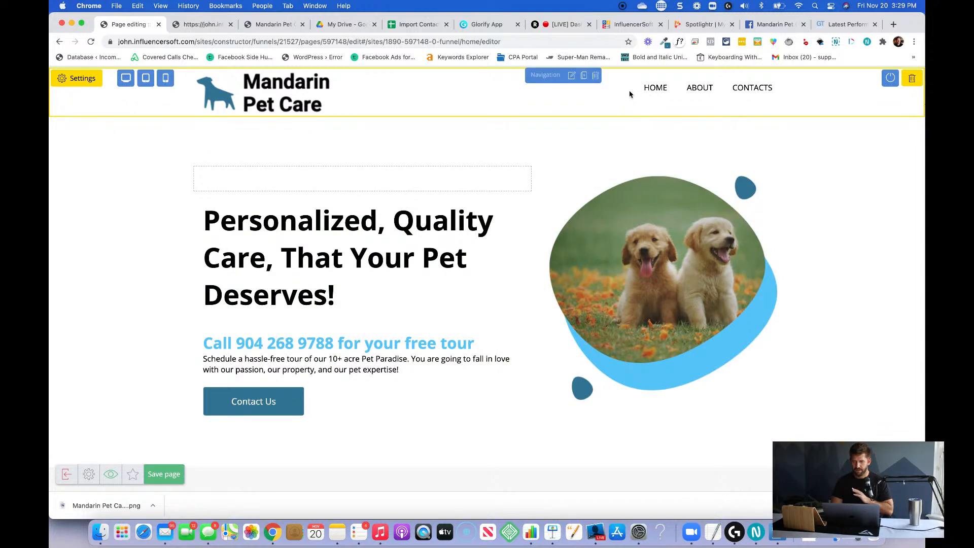
# Delete the ABOUT link from the header's navigation widget.
pyautogui.click(571, 75)
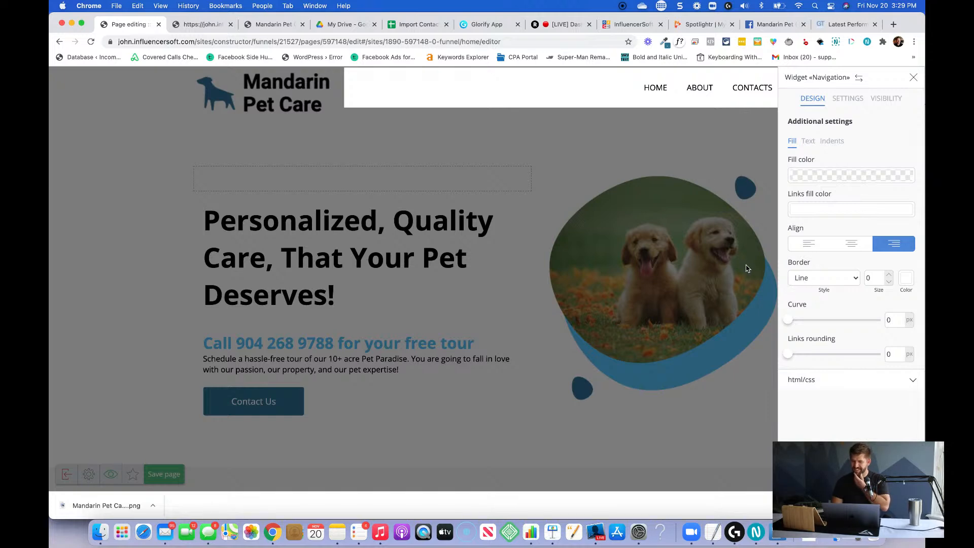
pyautogui.click(847, 98)
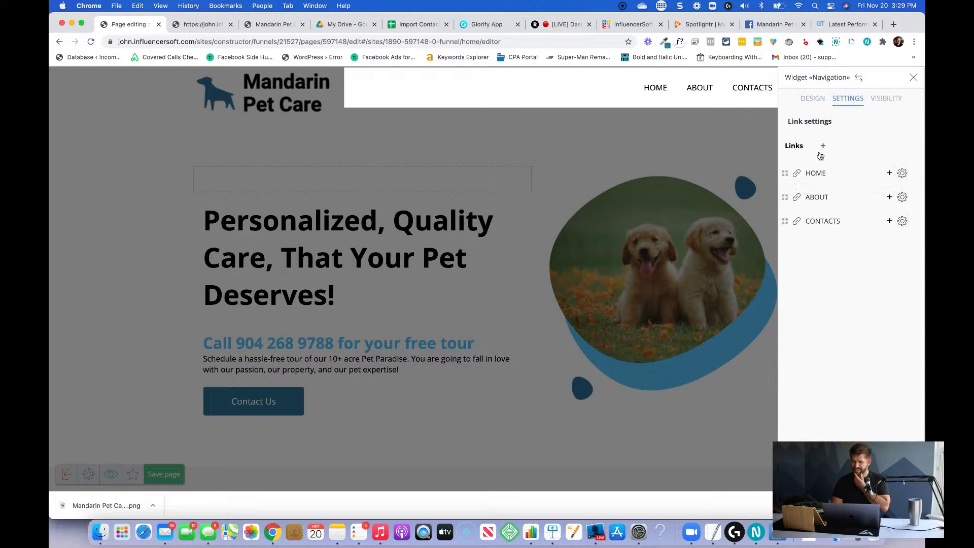
pyautogui.click(903, 198)
pyautogui.click(486, 290)
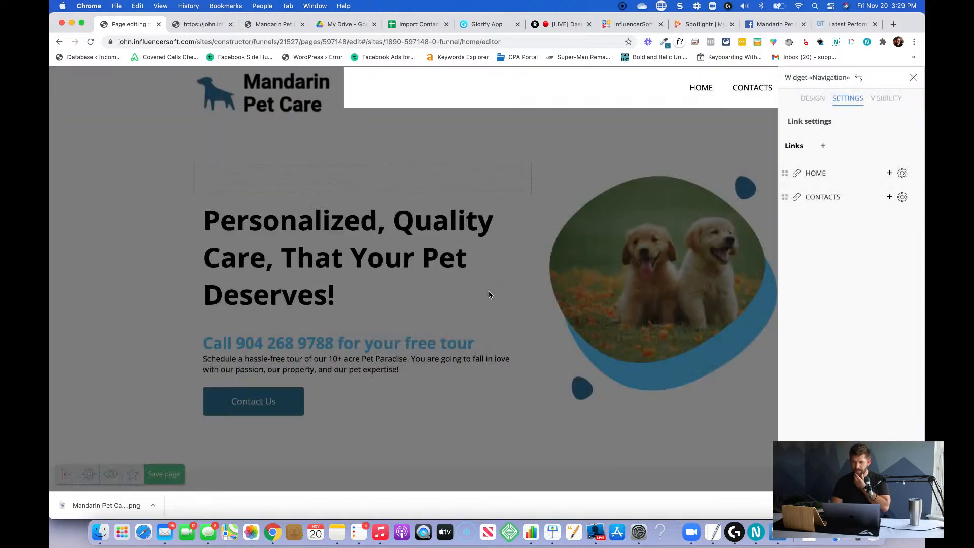
# Rename the header's CONTACTS navigation link to CONTACT and set its URL type to Inside.
pyautogui.click(902, 198)
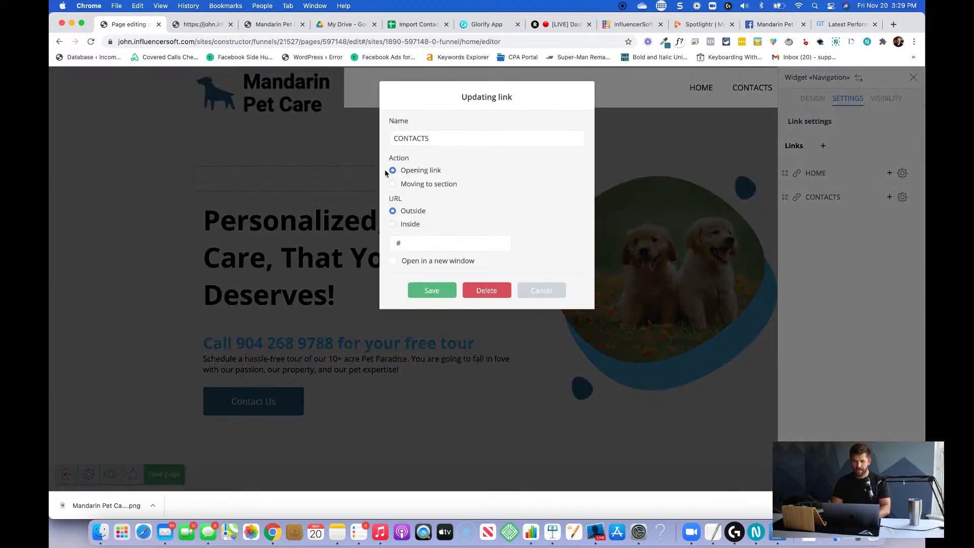
pyautogui.press('BackSpace')
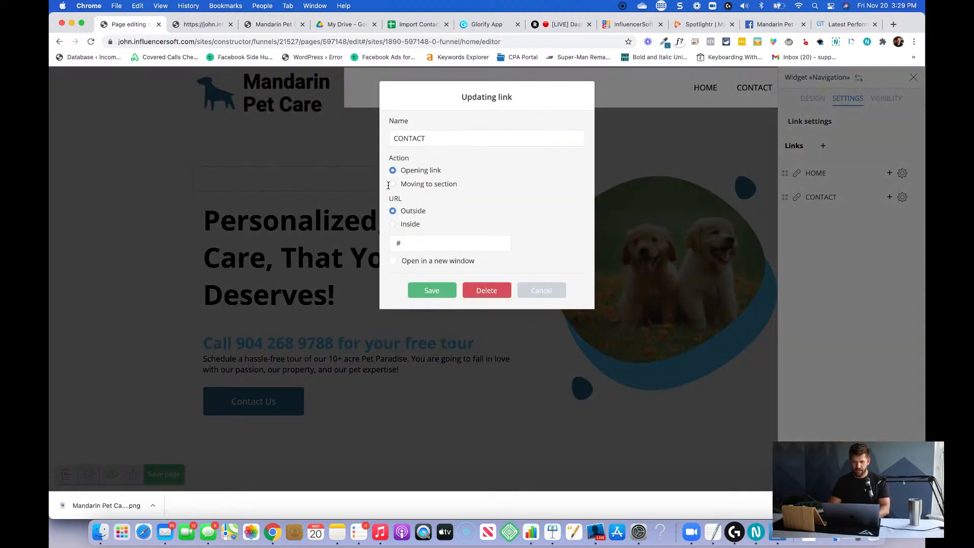
pyautogui.click(393, 225)
pyautogui.click(412, 243)
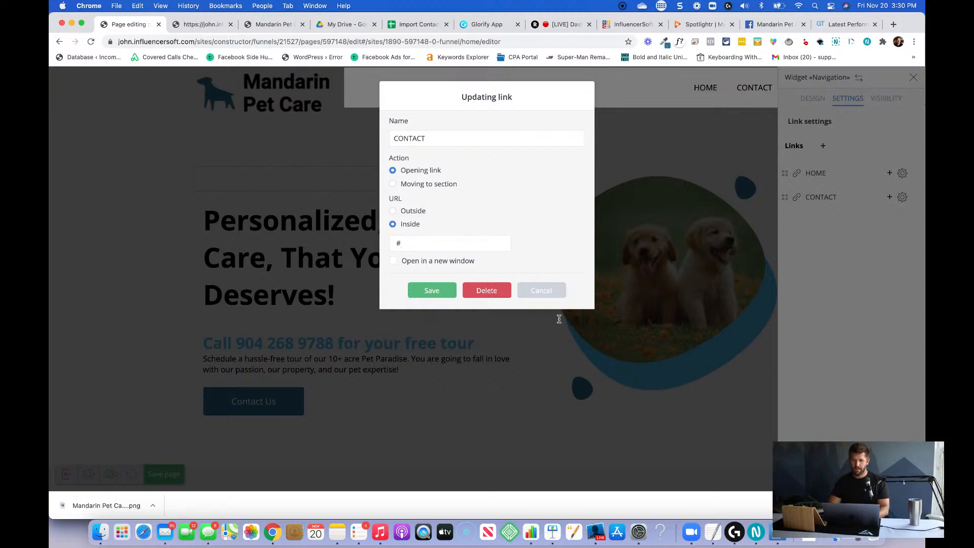
pyautogui.click(549, 292)
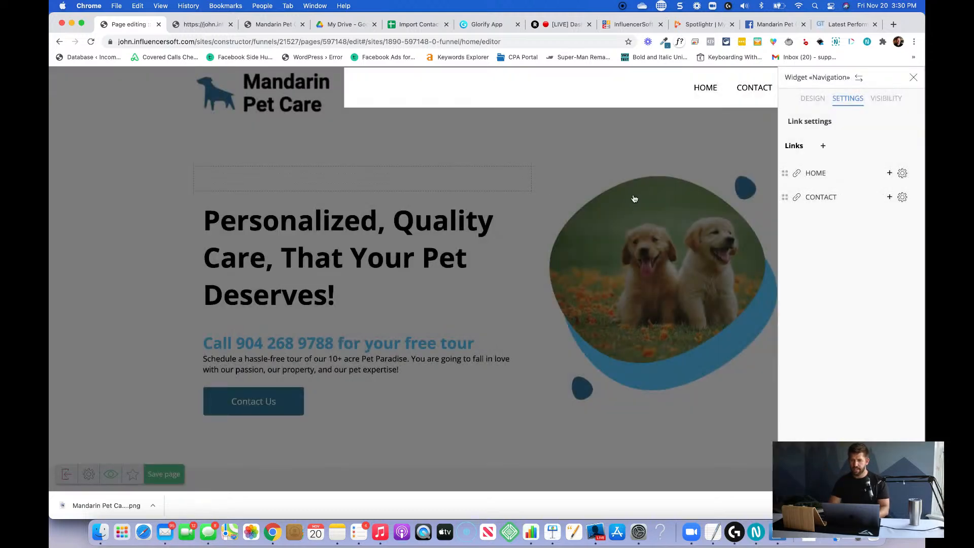
pyautogui.click(706, 156)
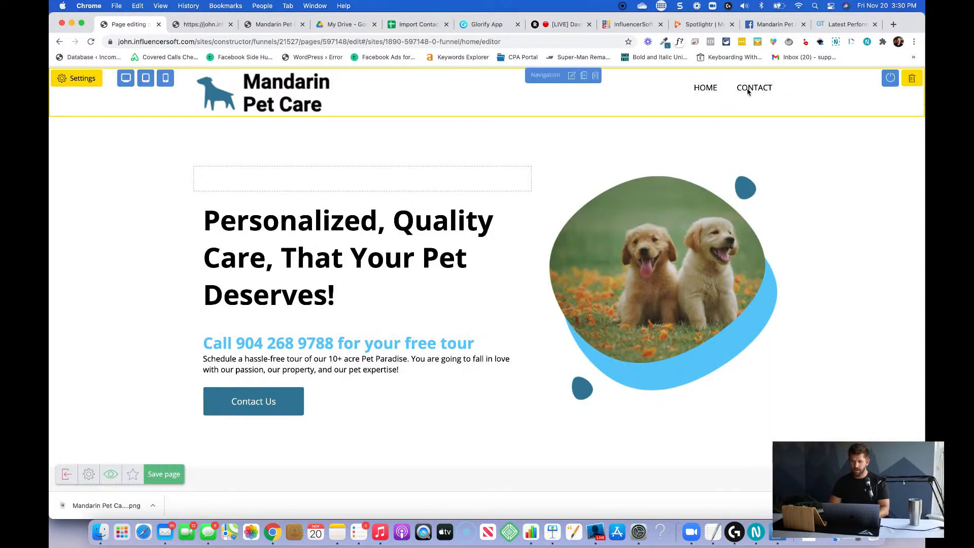
# Try to delete the header's navigation block and put another widget in its place.
pyautogui.click(596, 75)
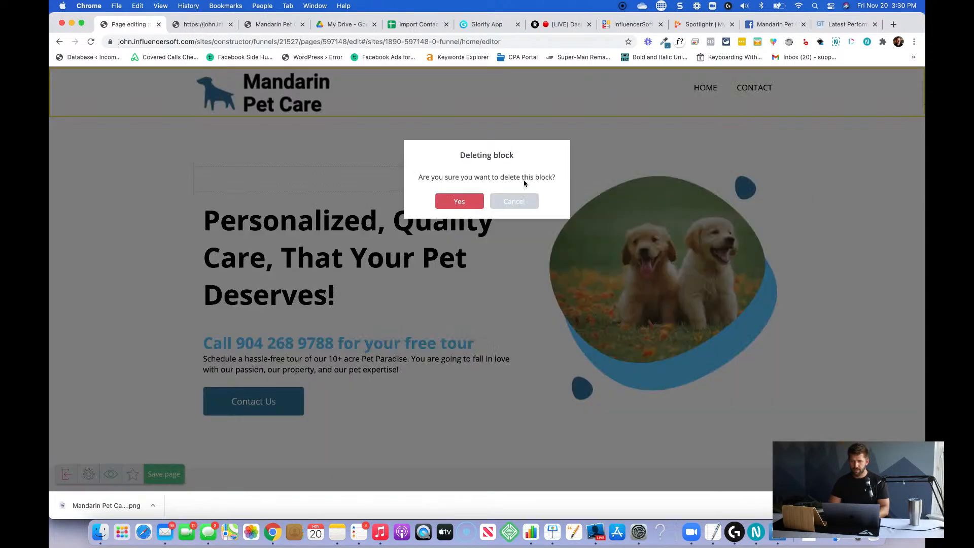
pyautogui.click(480, 207)
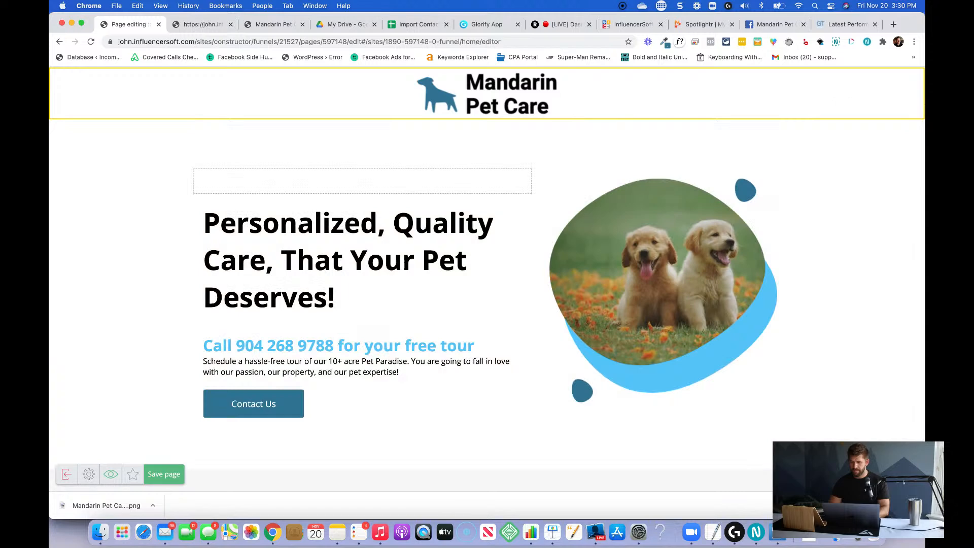
pyautogui.click(903, 474)
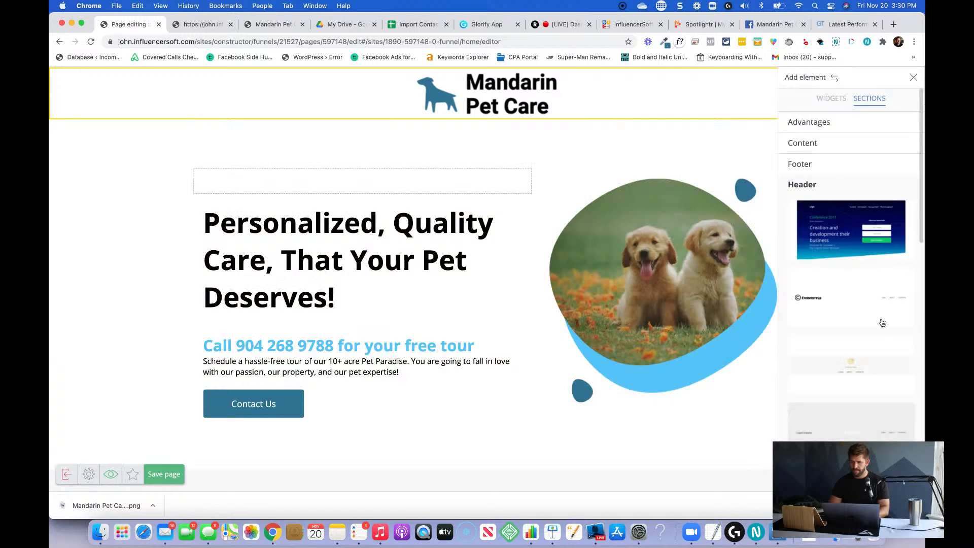
pyautogui.click(825, 104)
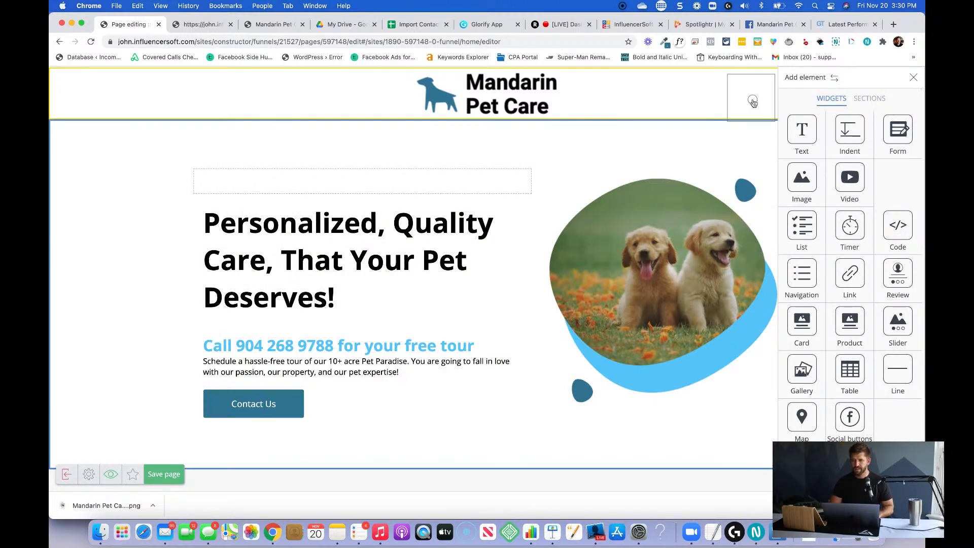
pyautogui.moveTo(900, 188)
pyautogui.mouseDown()
pyautogui.moveTo(908, 195)
pyautogui.moveTo(903, 185)
pyautogui.mouseUp()
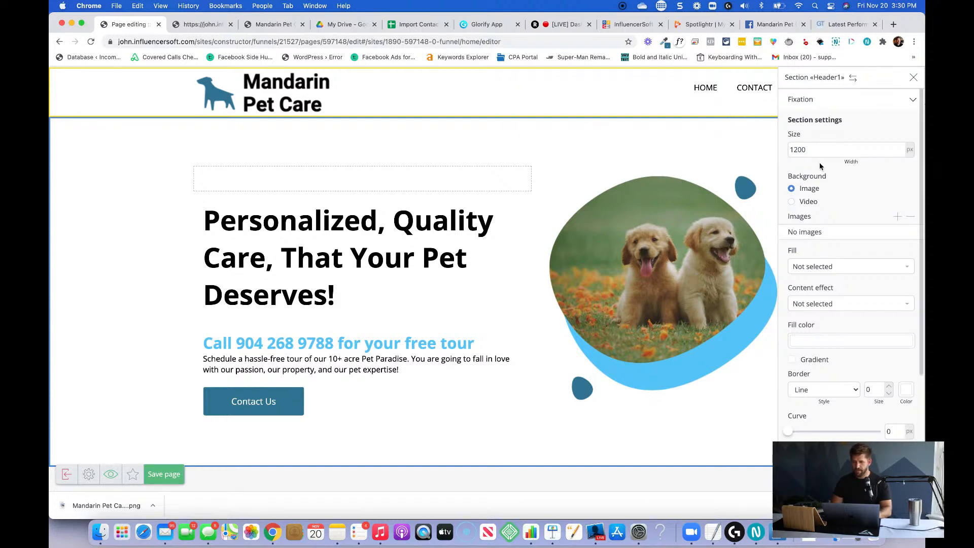
pyautogui.click(744, 89)
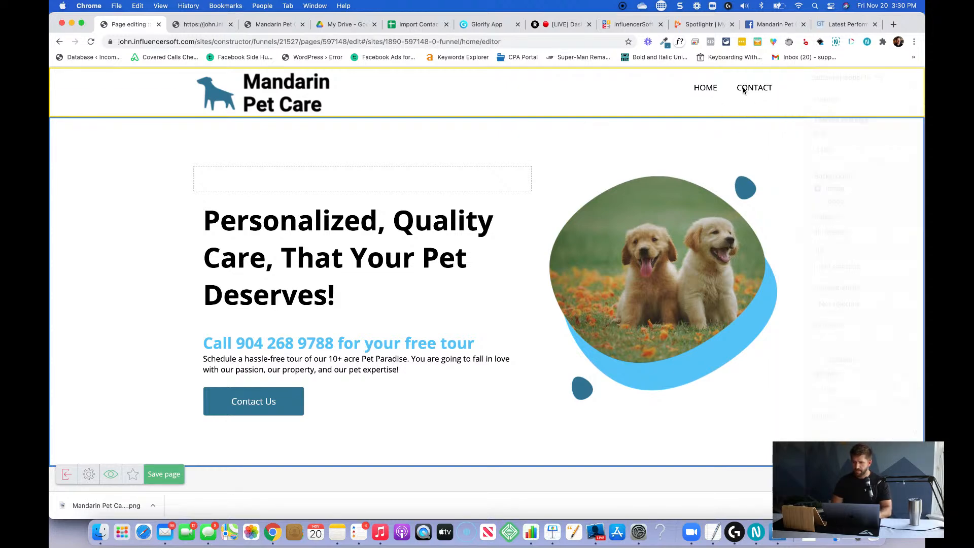
pyautogui.click(753, 91)
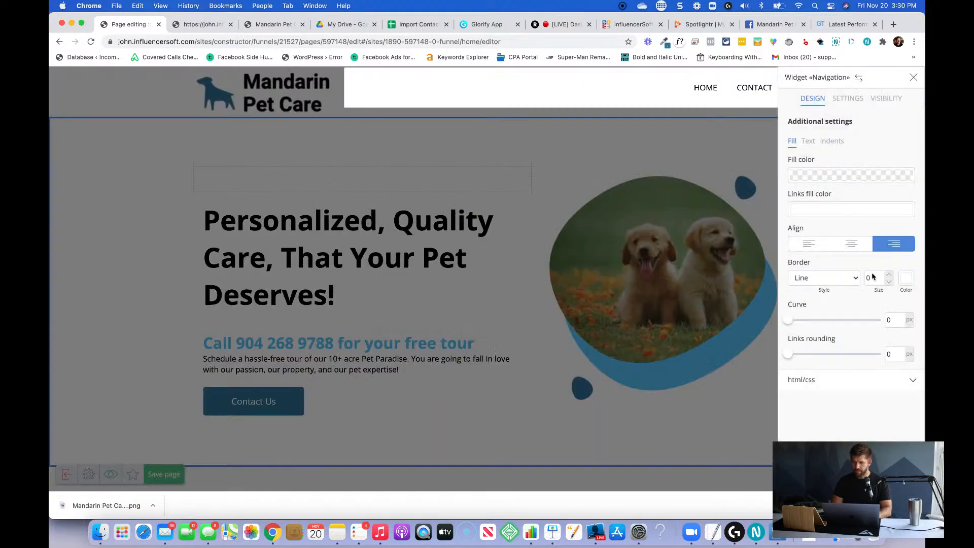
pyautogui.click(829, 144)
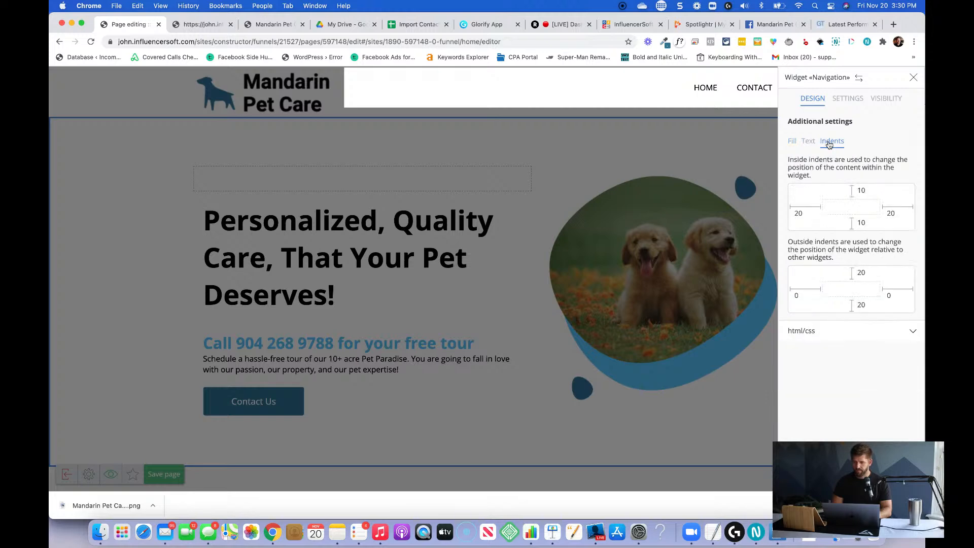
pyautogui.click(808, 142)
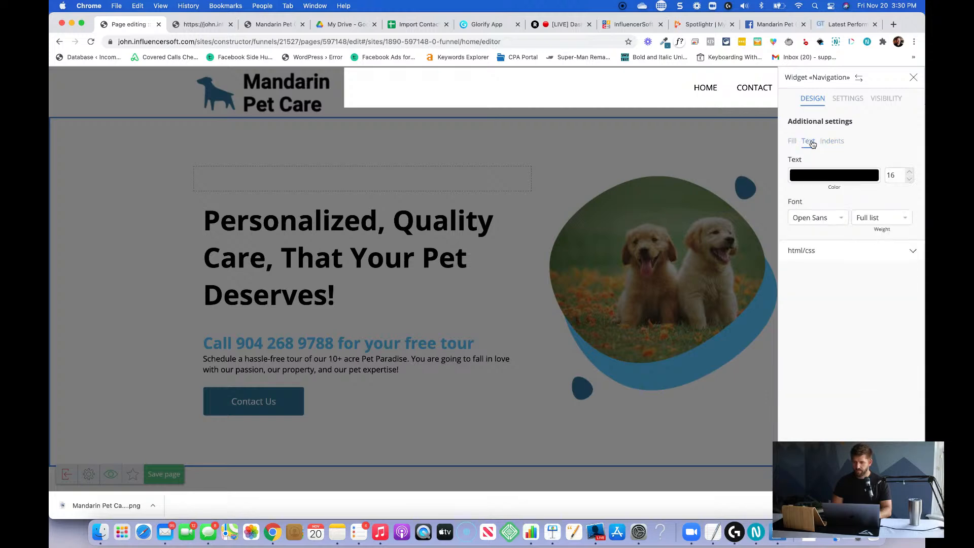
pyautogui.click(844, 113)
pyautogui.click(902, 196)
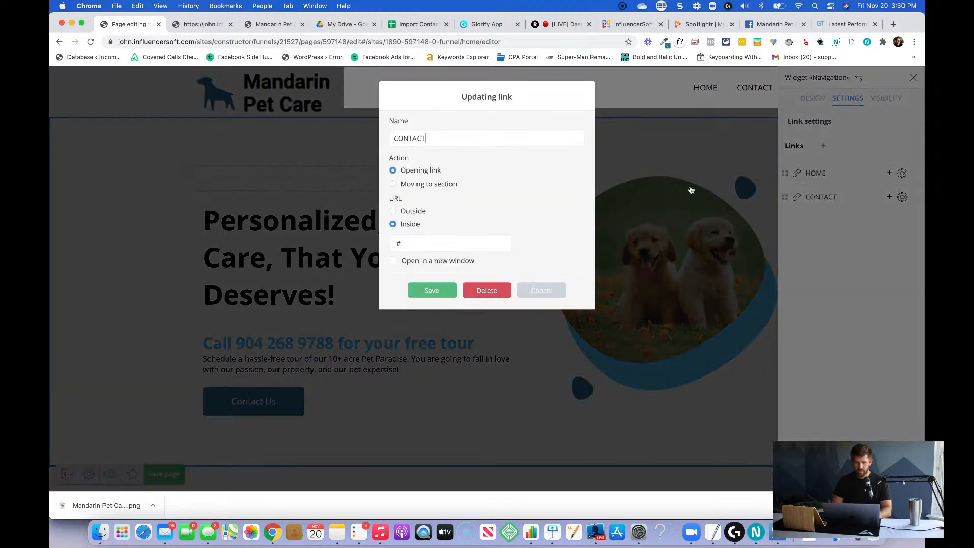
pyautogui.click(394, 212)
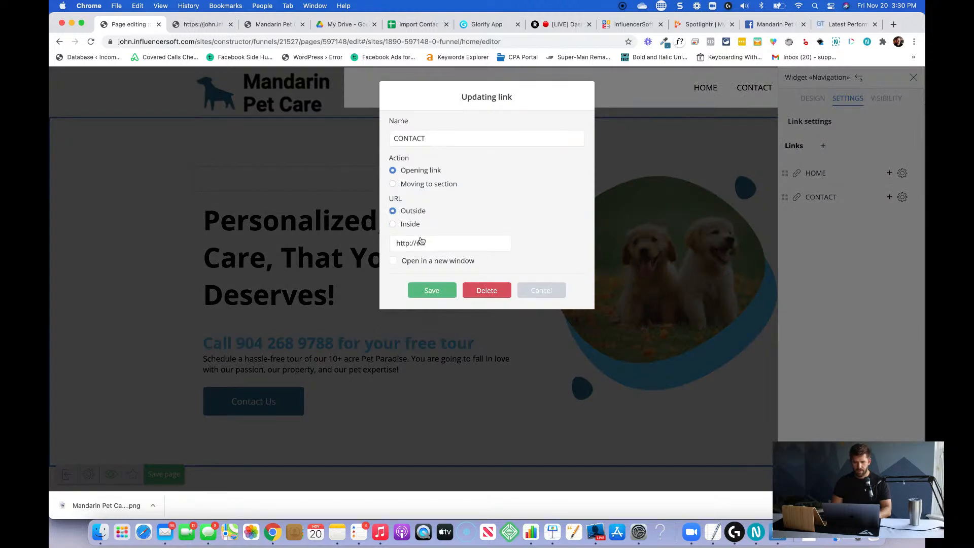
pyautogui.tripleClick(426, 242)
pyautogui.write('https:/')
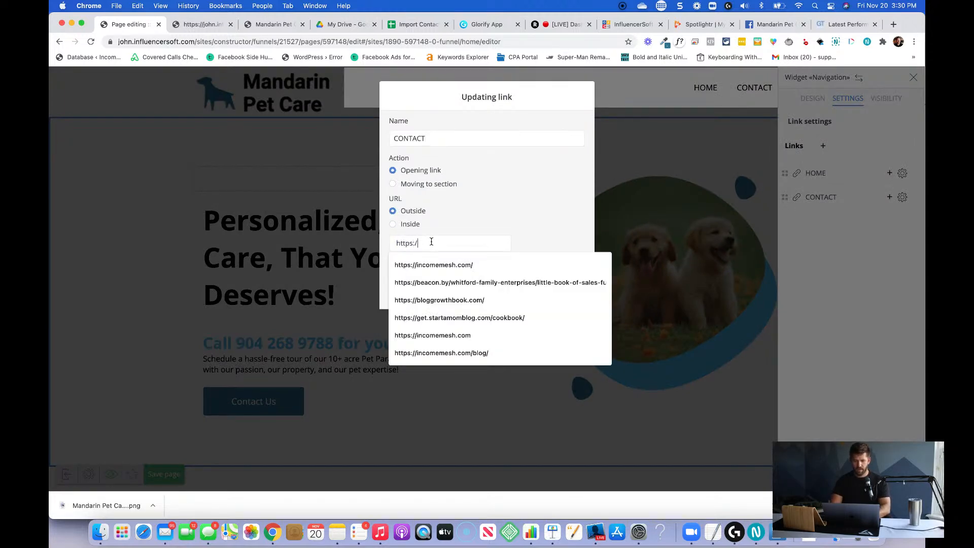
pyautogui.write('/mandarinpetcare.')
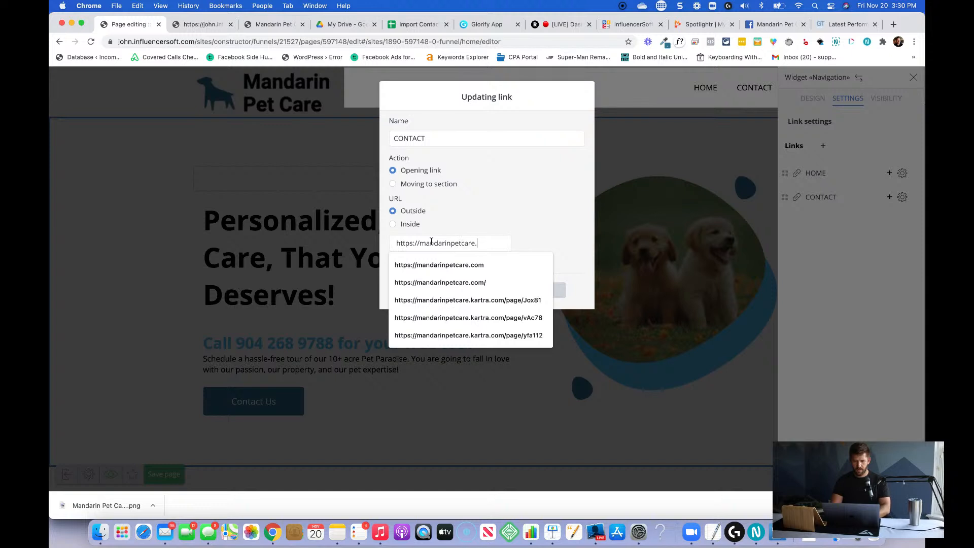
pyautogui.write('com/contact')
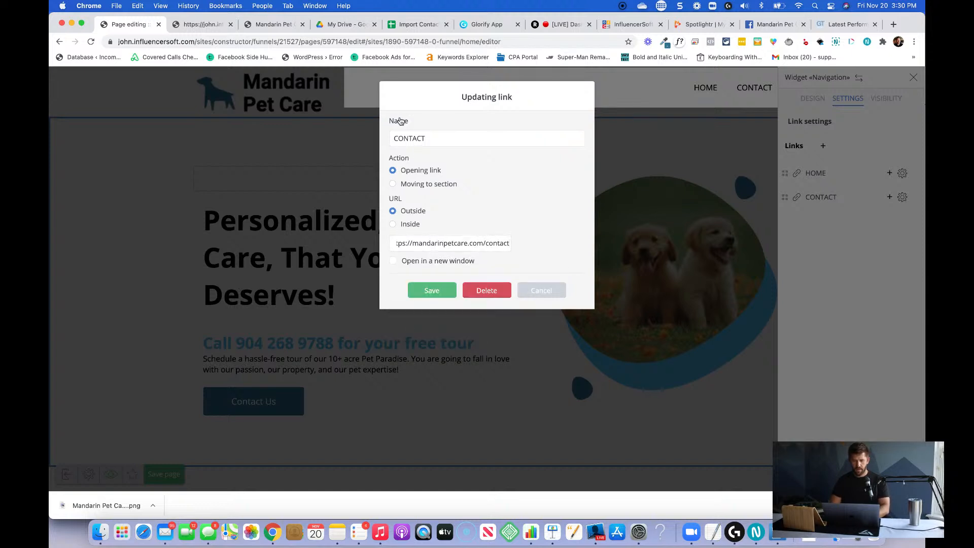
# Rename the header's CONTACT navigation link to Schedule Free Tour, save it and close the navigation widget's settings.
pyautogui.tripleClick(445, 142)
pyautogui.write('S')
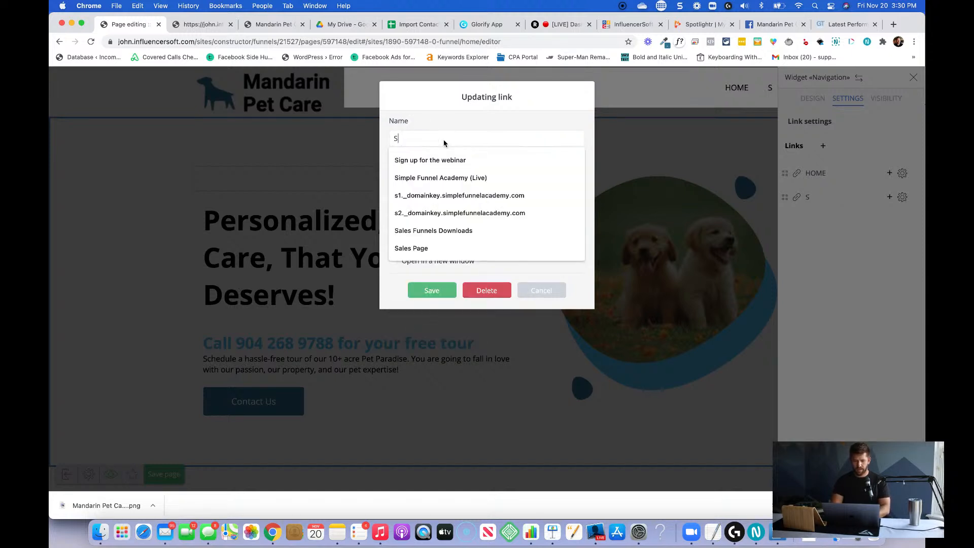
pyautogui.write('chje')
pyautogui.press('BackSpace')
pyautogui.press('BackSpace')
pyautogui.press('BackSpace')
pyautogui.write('hed')
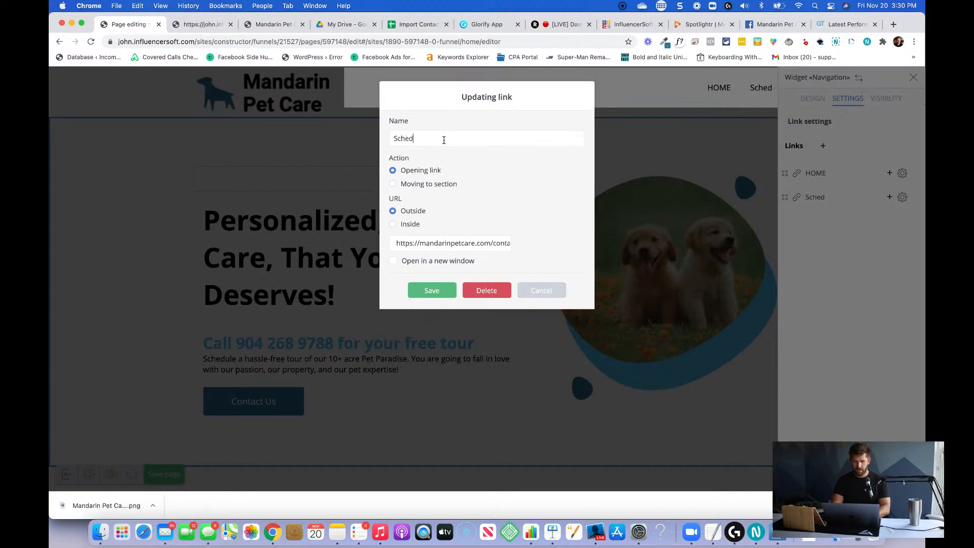
pyautogui.write('ule Free Tour')
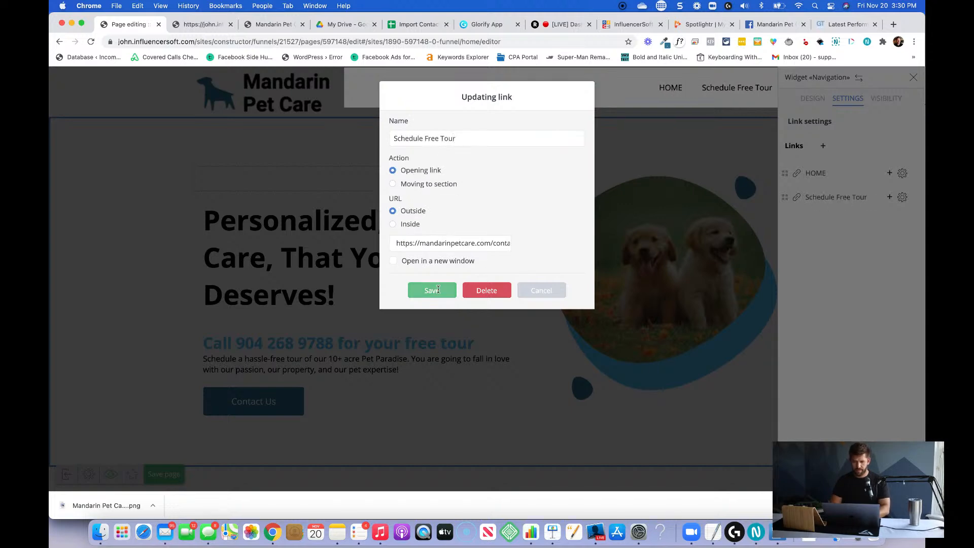
pyautogui.click(442, 294)
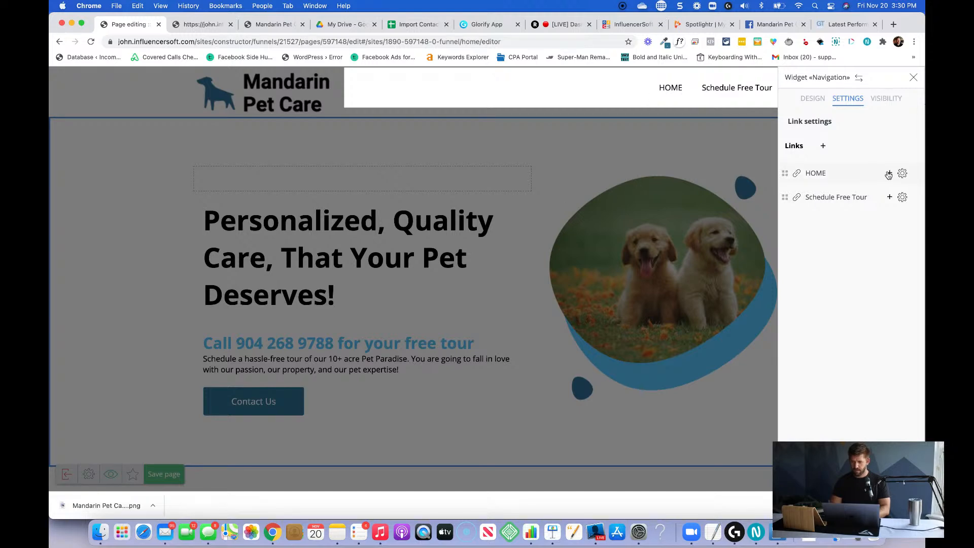
pyautogui.click(621, 207)
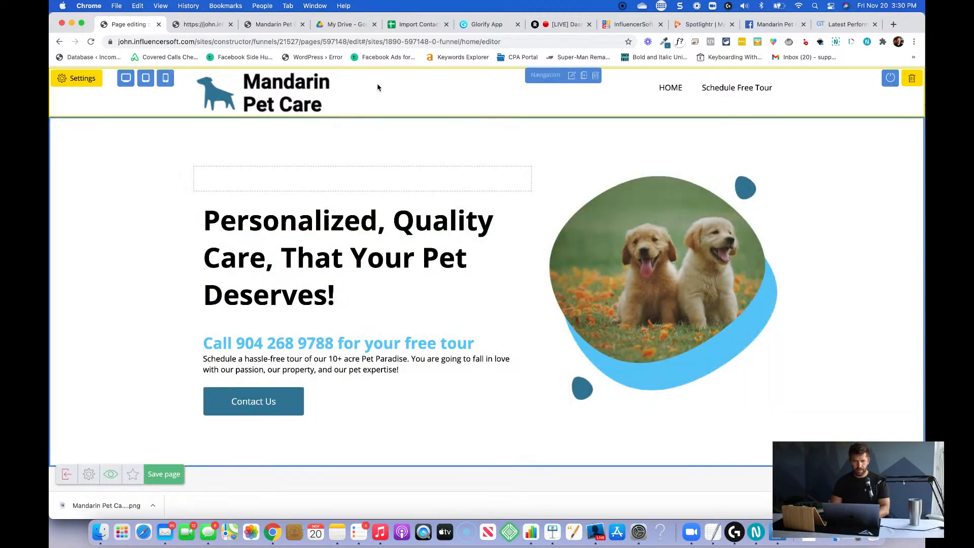
# Review the design settings of the header's logo image, such as its alignment and indents.
pyautogui.click(267, 81)
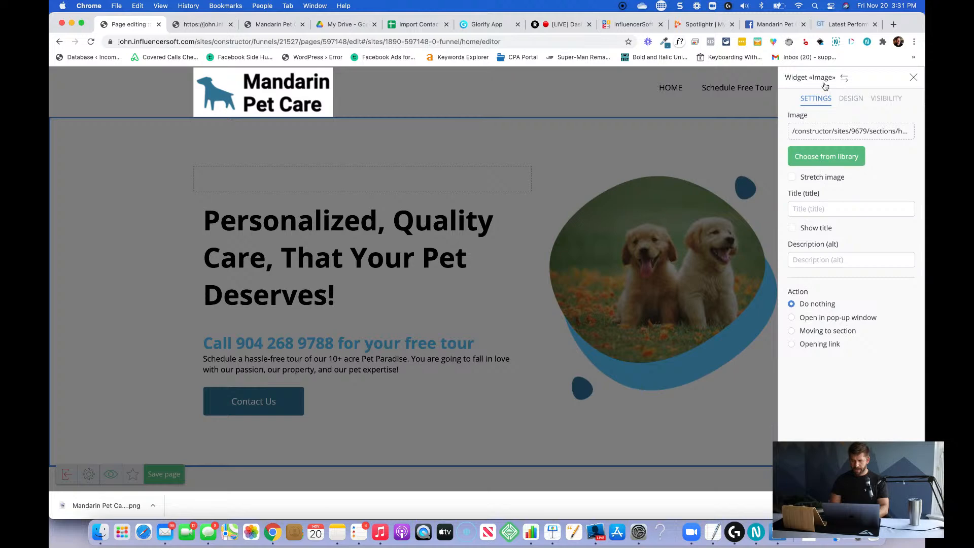
pyautogui.click(851, 98)
pyautogui.click(819, 174)
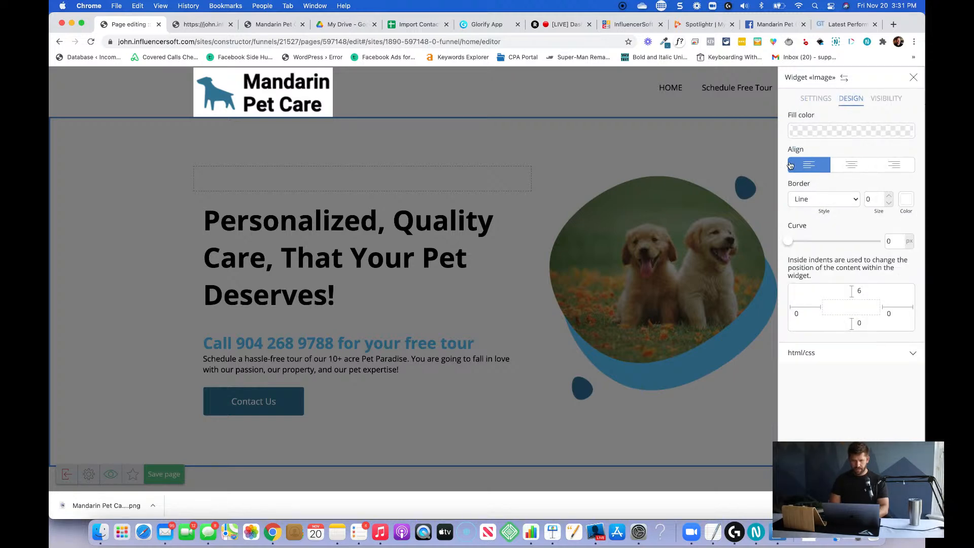
pyautogui.click(435, 137)
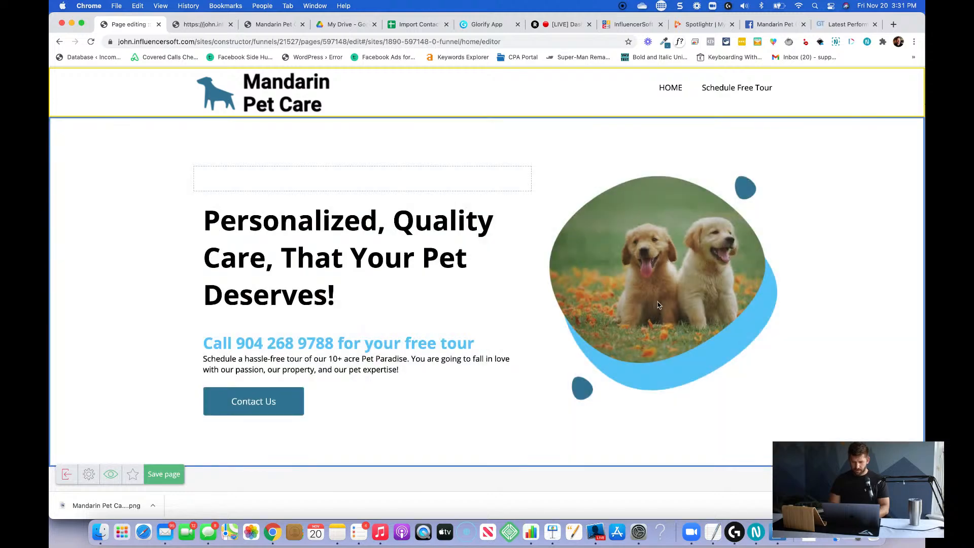
# Save the page with the updated header.
pyautogui.scroll(-1, 430, 273)
pyautogui.scroll(-1, 431, 273)
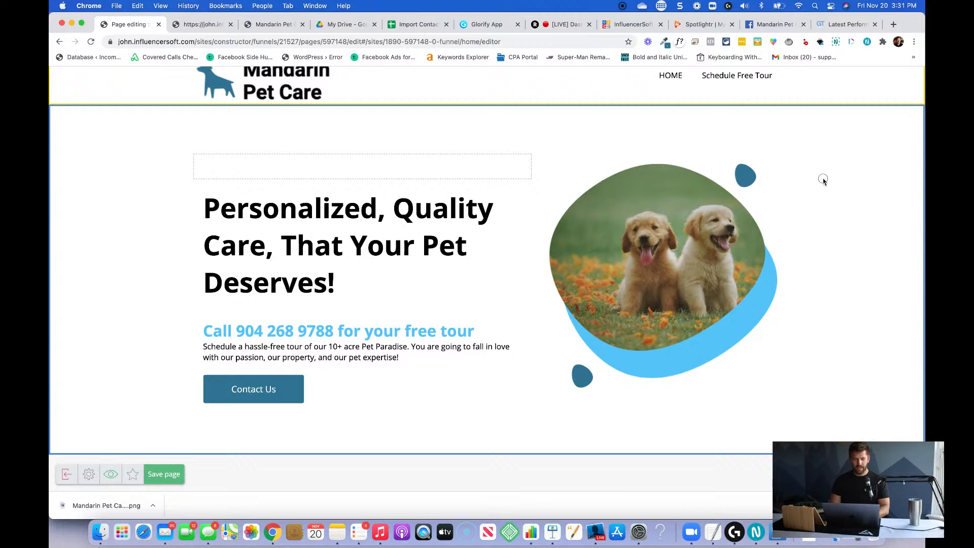
pyautogui.scroll(-5, 510, 269)
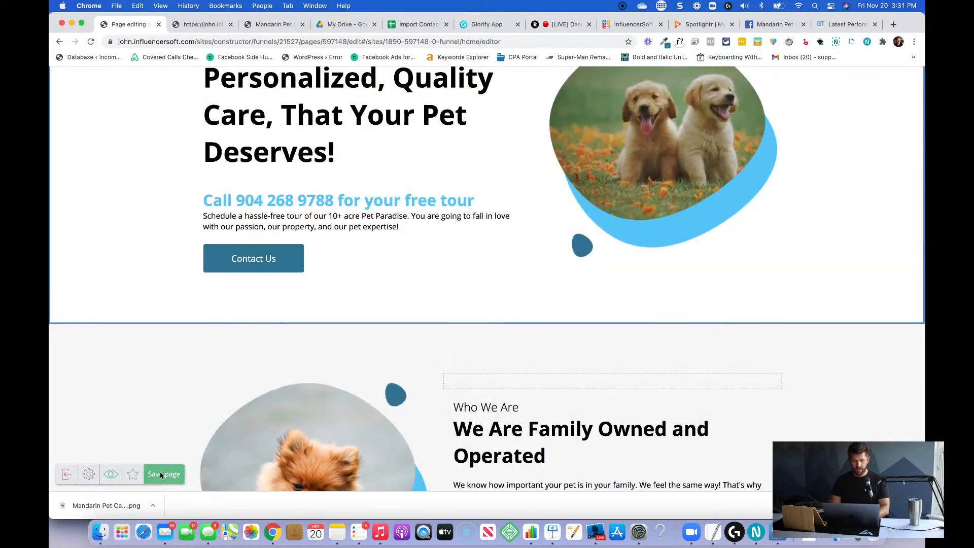
pyautogui.click(163, 474)
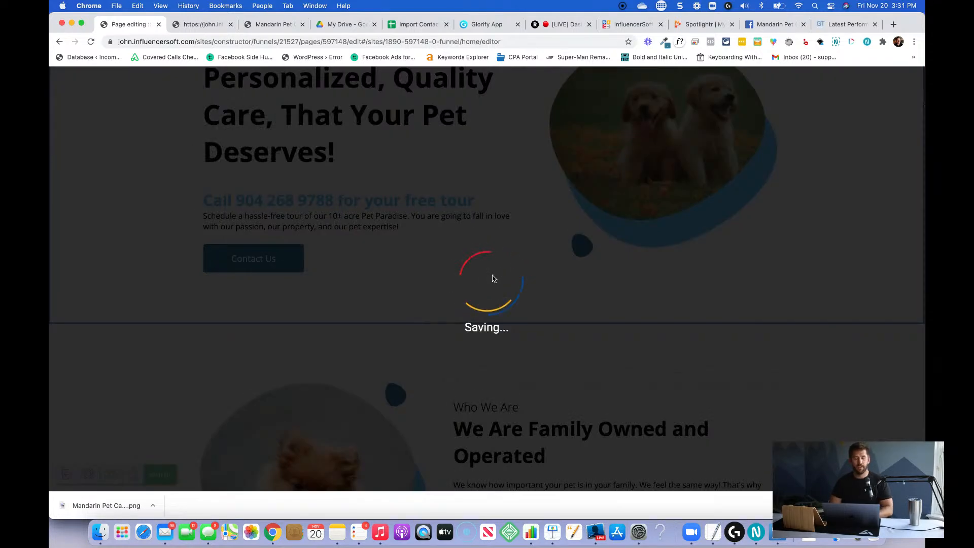
# Insert the Conference # 1 - 12 Footer section into the empty Footer area below the service cards.
pyautogui.scroll(-3, 492, 279)
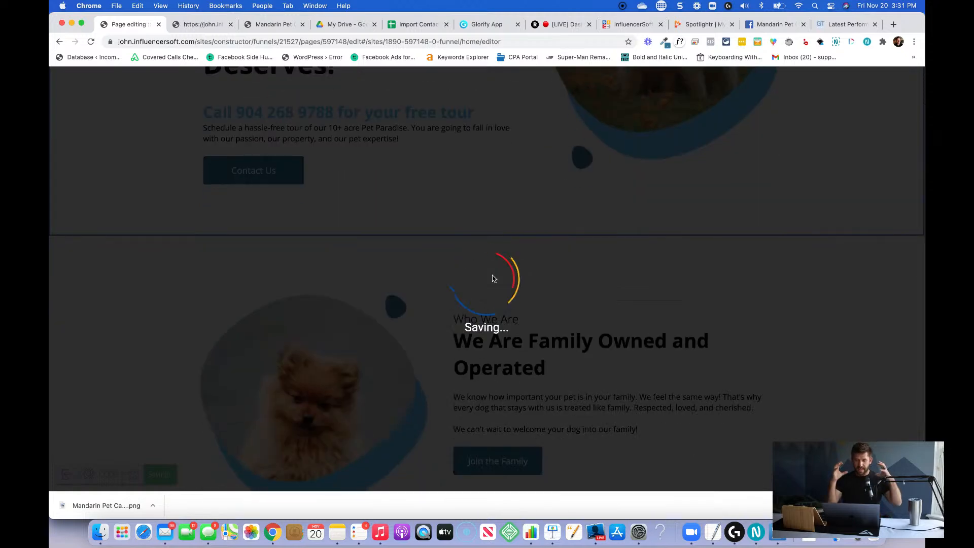
pyautogui.scroll(-15, 492, 279)
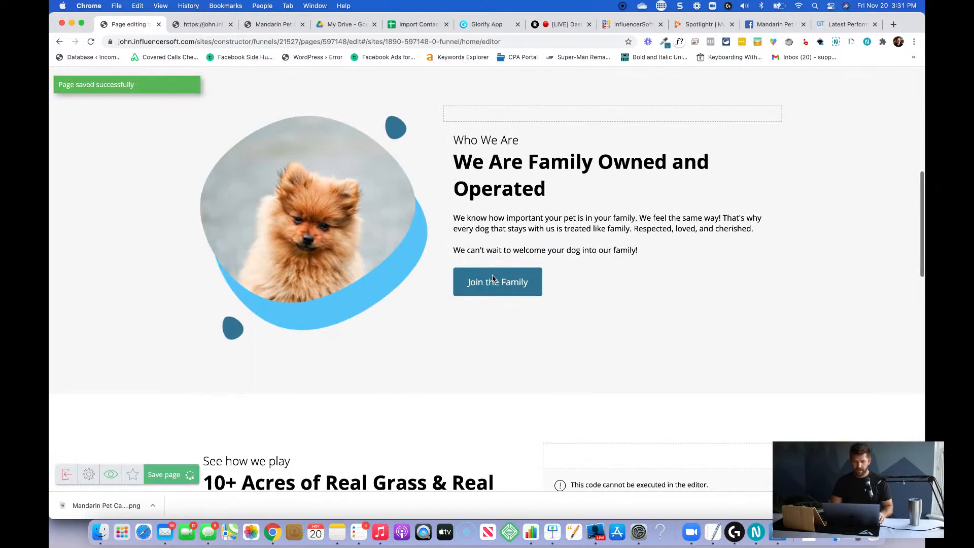
pyautogui.scroll(-10, 492, 278)
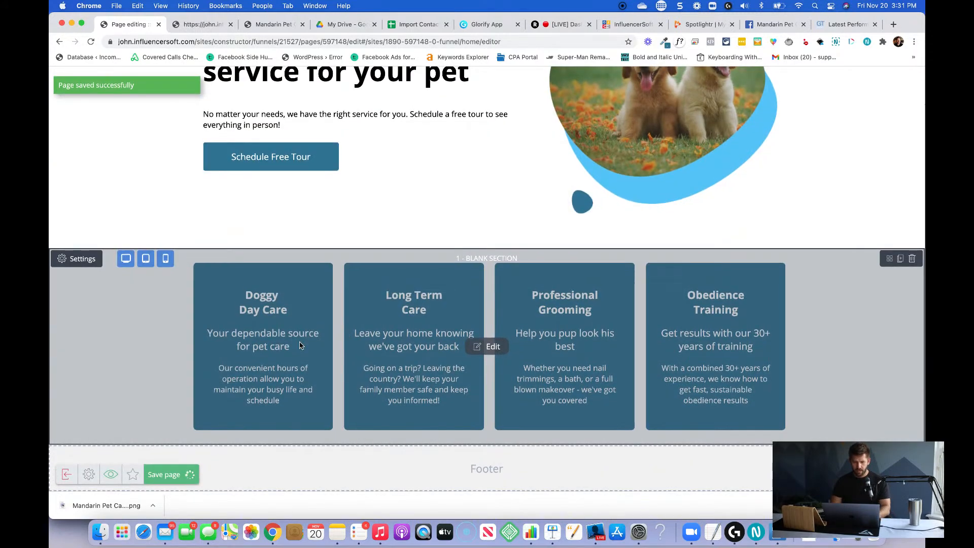
pyautogui.scroll(10, 302, 345)
pyautogui.scroll(-10, 301, 345)
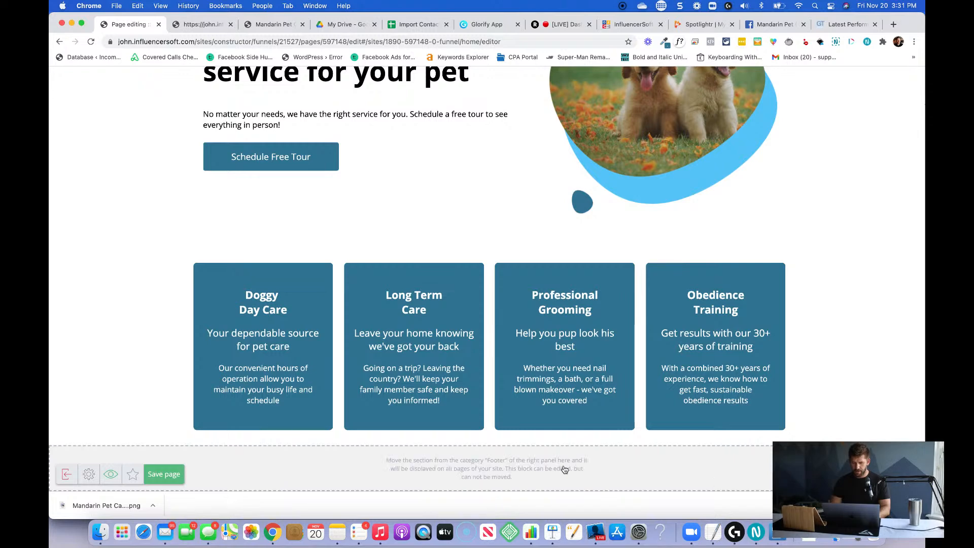
pyautogui.click(905, 474)
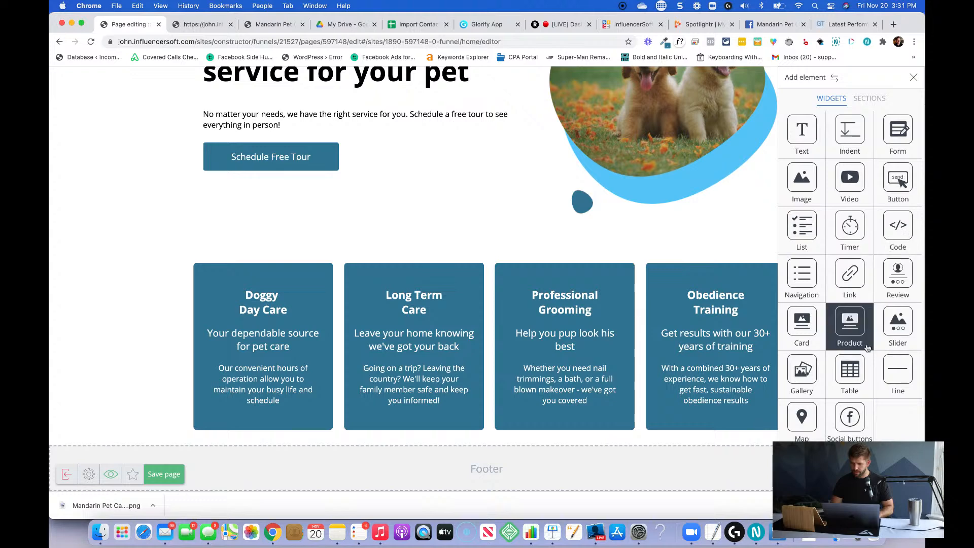
pyautogui.click(870, 98)
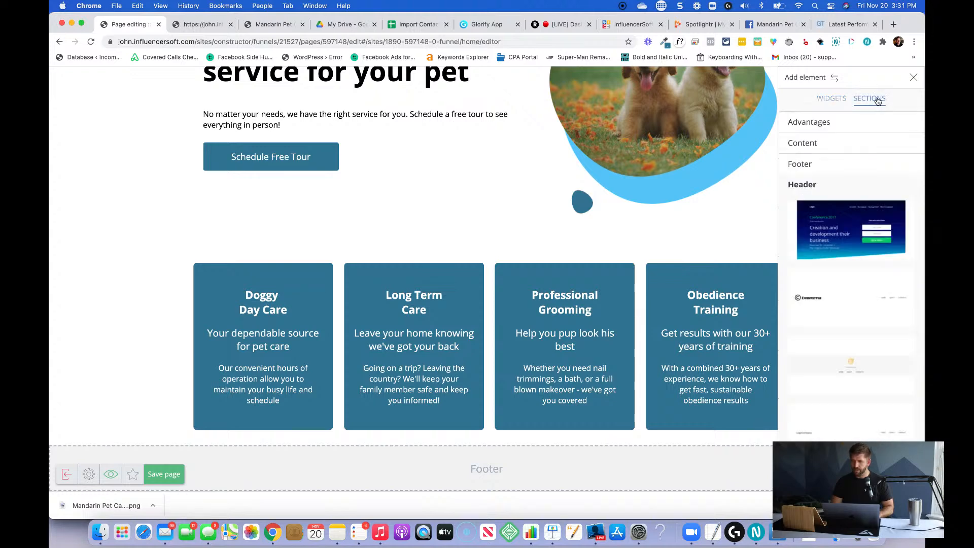
pyautogui.click(817, 166)
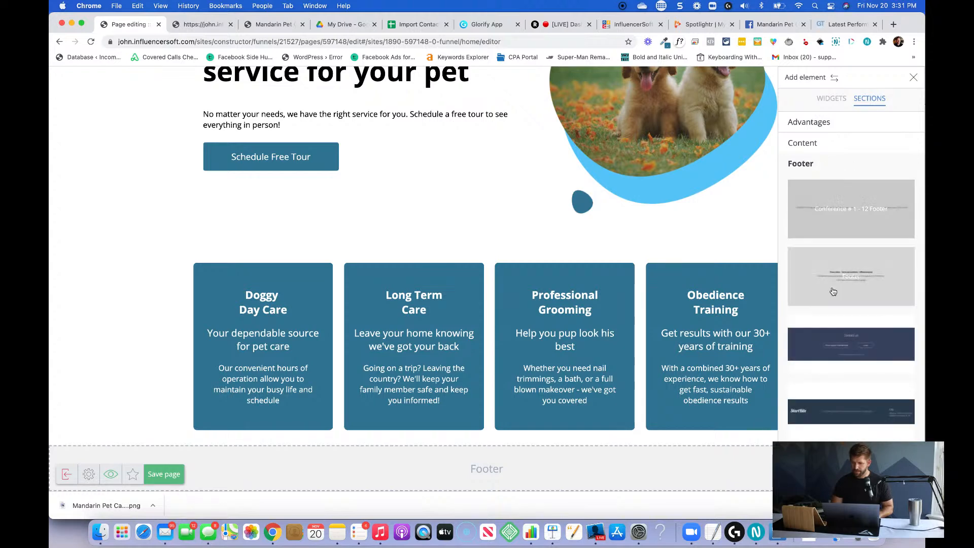
pyautogui.moveTo(858, 212); pyautogui.dragTo(512, 471)
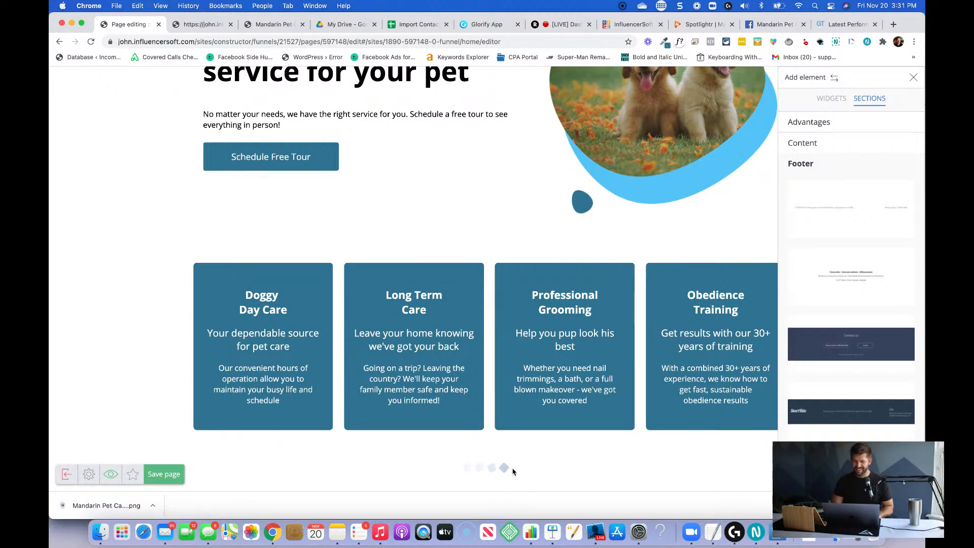
pyautogui.scroll(-1, 668, 301)
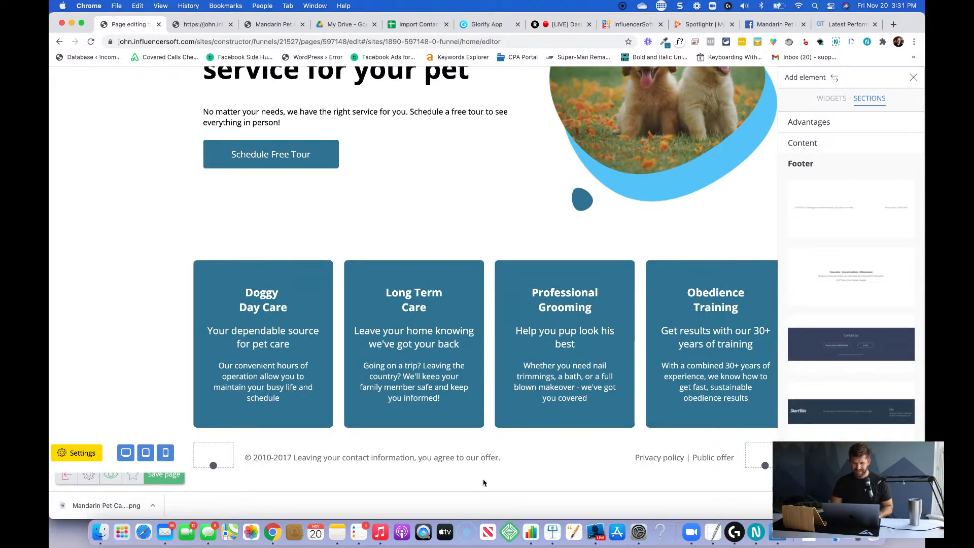
pyautogui.click(468, 471)
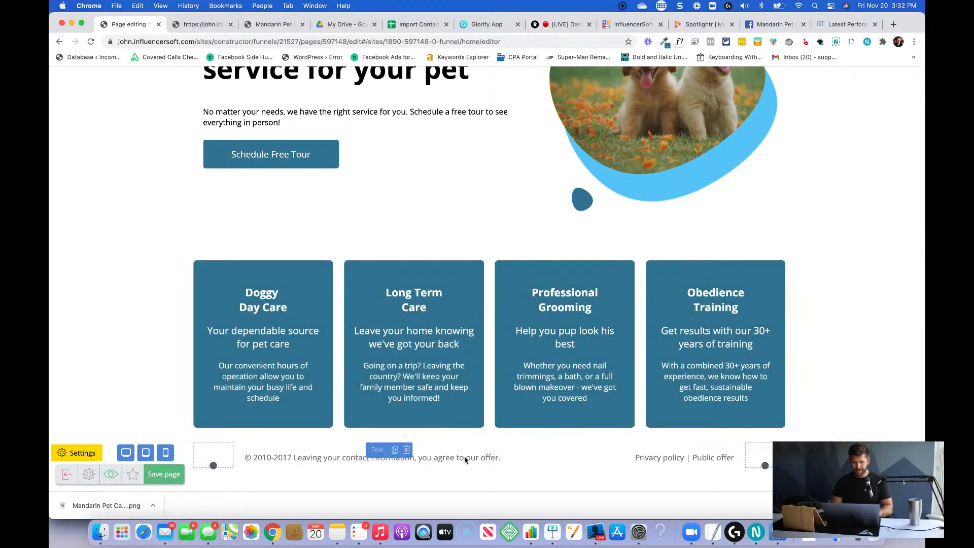
# Change the year range in the footer's copyright line to 1995 - 2020.
pyautogui.click(413, 460)
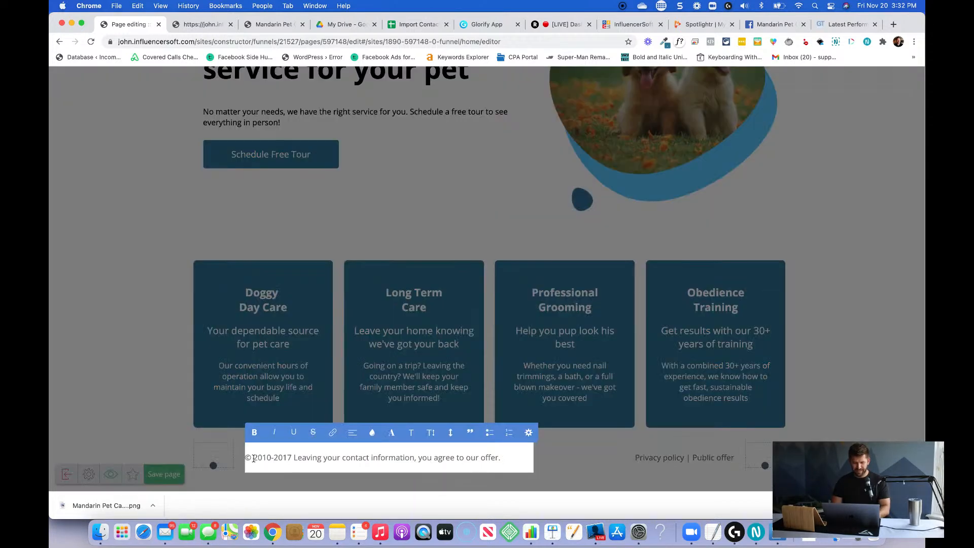
pyautogui.doubleClick(271, 456)
pyautogui.hotkey('shift', 'alt', 'Right')
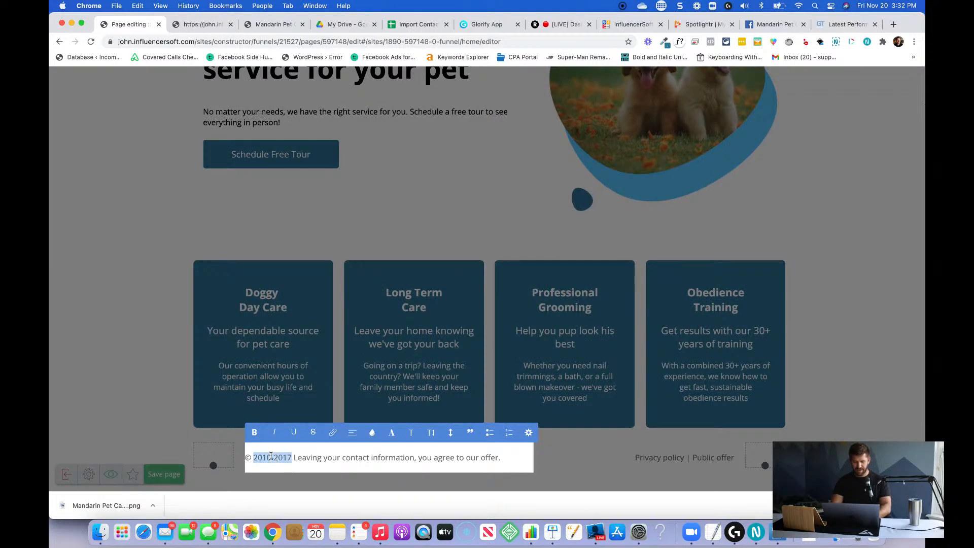
pyautogui.write('2')
pyautogui.press('BackSpace')
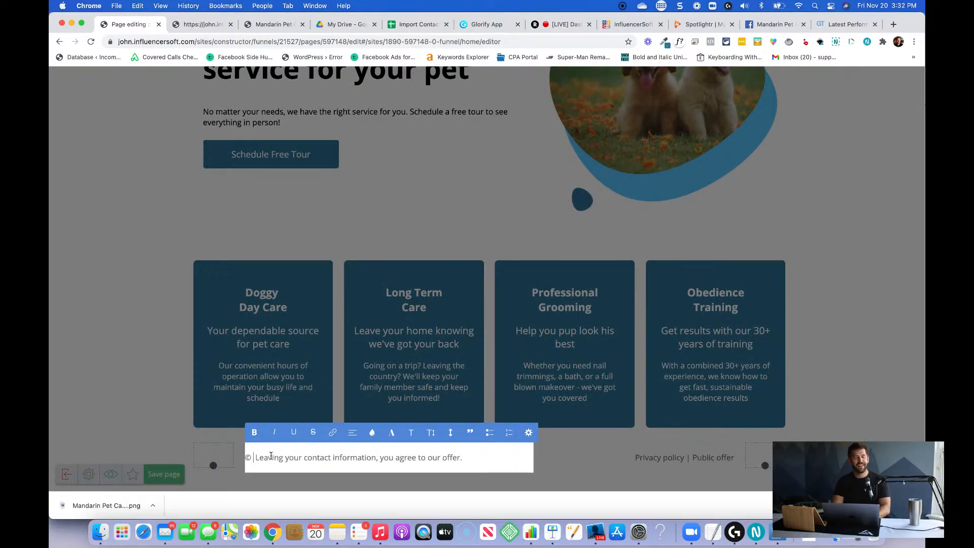
pyautogui.write('1995 - 202')
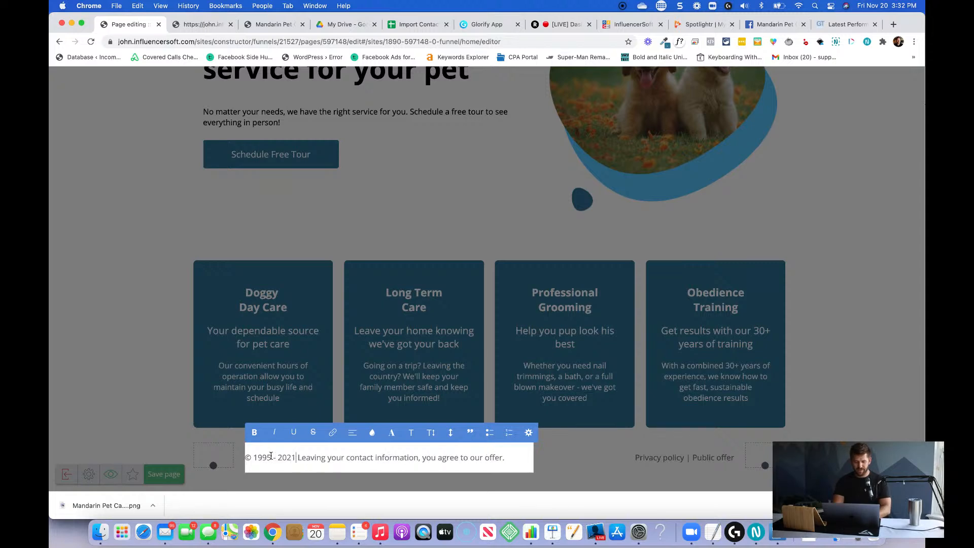
pyautogui.write('0')
# Replace the text after the years in the footer's copyright line with All Rights Reserved.
pyautogui.press('shift+super+Right')
pyautogui.write('All')
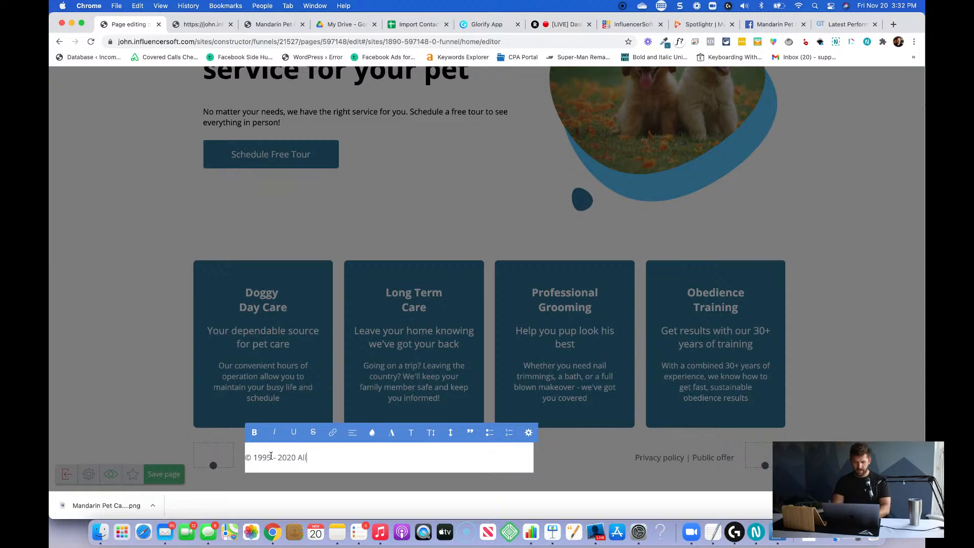
pyautogui.write(' Rights Reserved')
pyautogui.click(564, 474)
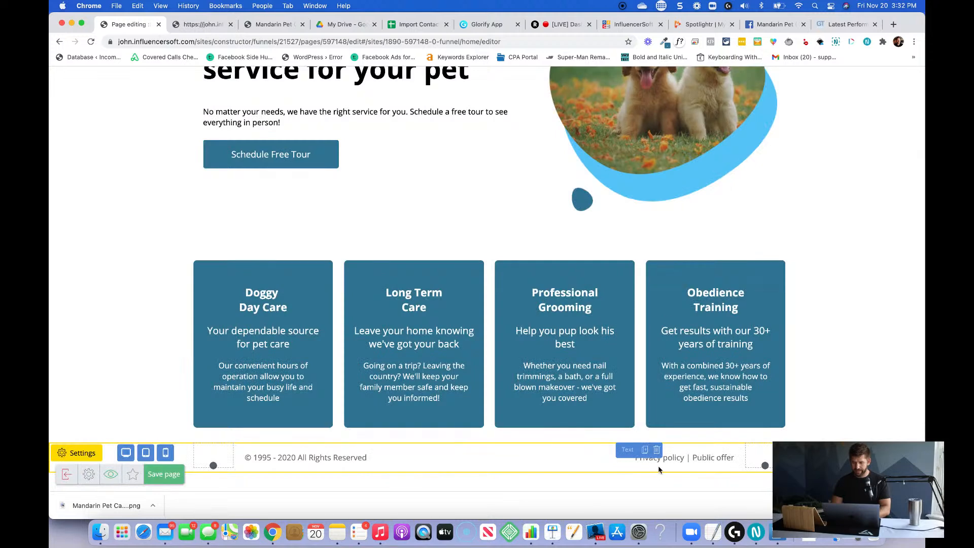
# Delete the Privacy policy | Public offer text from the footer and save the page.
pyautogui.click(670, 460)
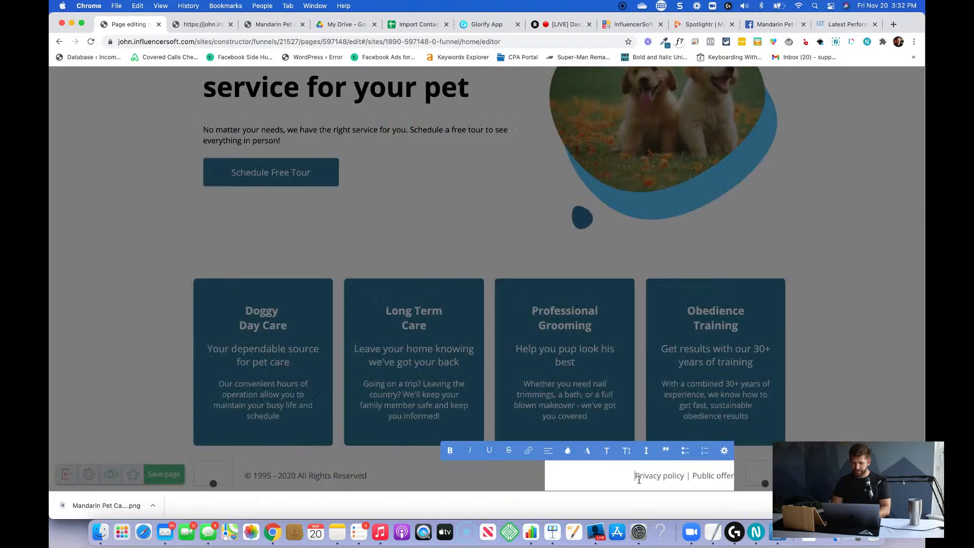
pyautogui.moveTo(636, 478); pyautogui.dragTo(729, 476)
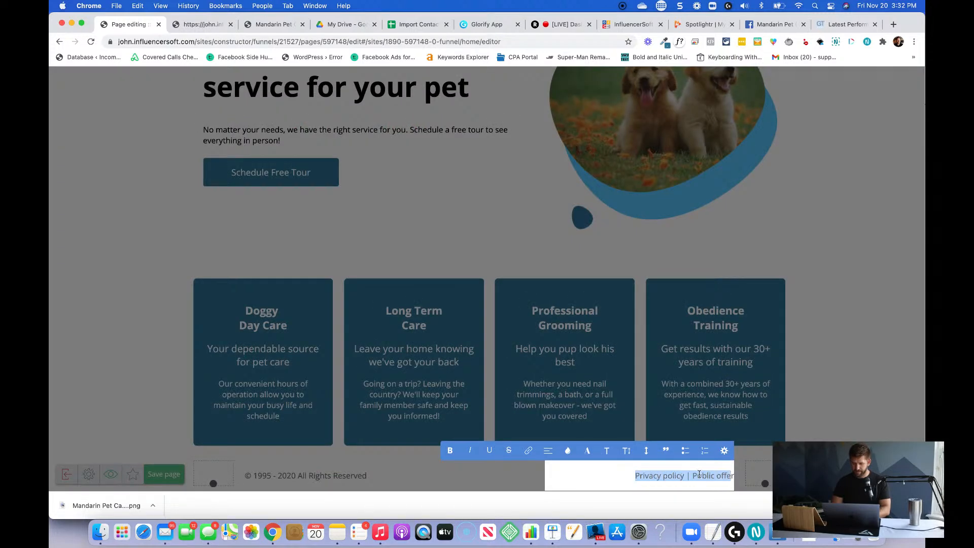
pyautogui.press('BackSpace')
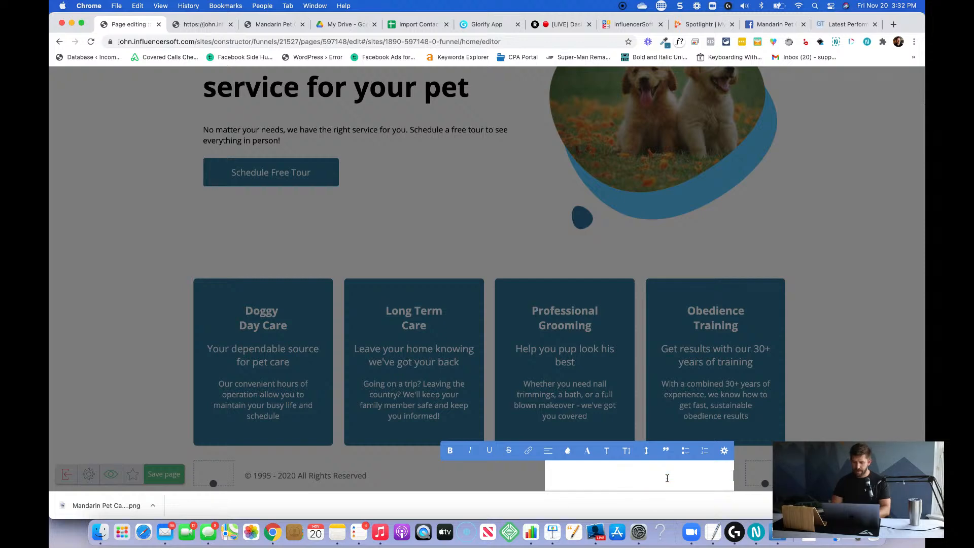
pyautogui.click(168, 430)
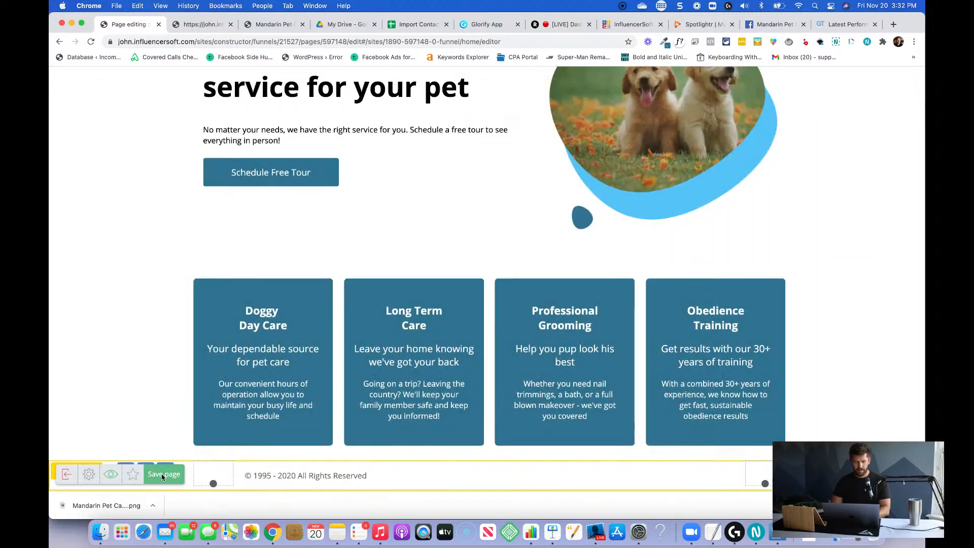
pyautogui.click(165, 474)
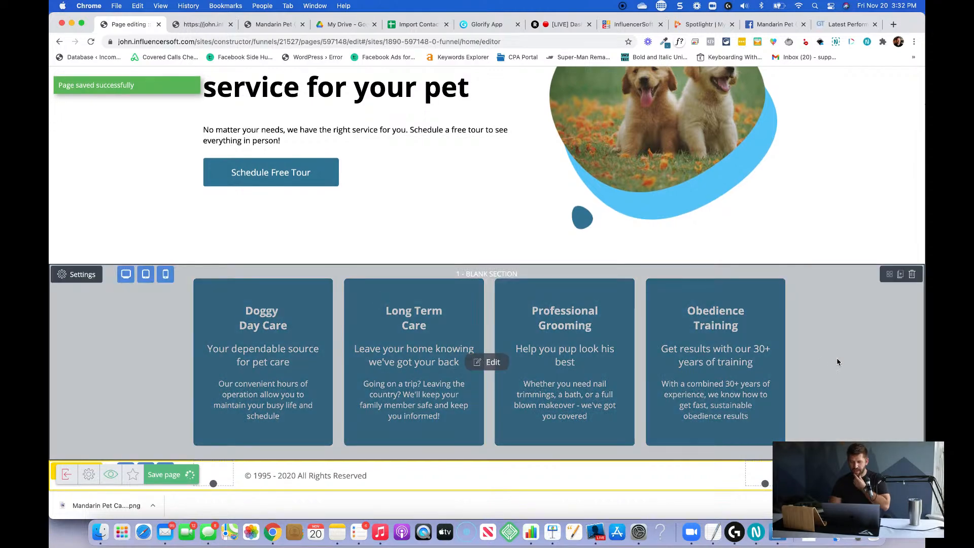
# Examine the Who We Are page of the pet-sitting demo site for section ideas.
pyautogui.hotkey('ctrl', 'Right')
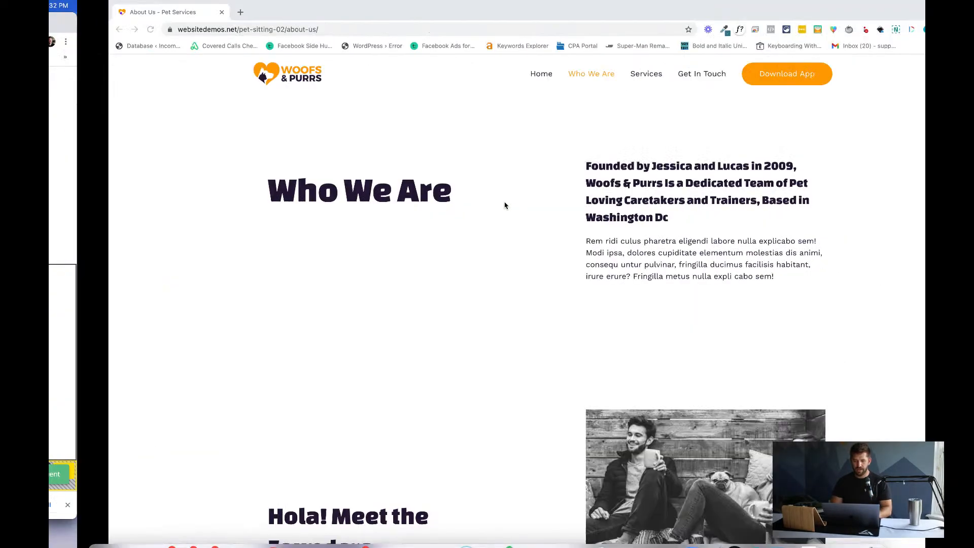
pyautogui.scroll(-3, 569, 291)
pyautogui.scroll(2, 570, 291)
pyautogui.scroll(-1, 570, 291)
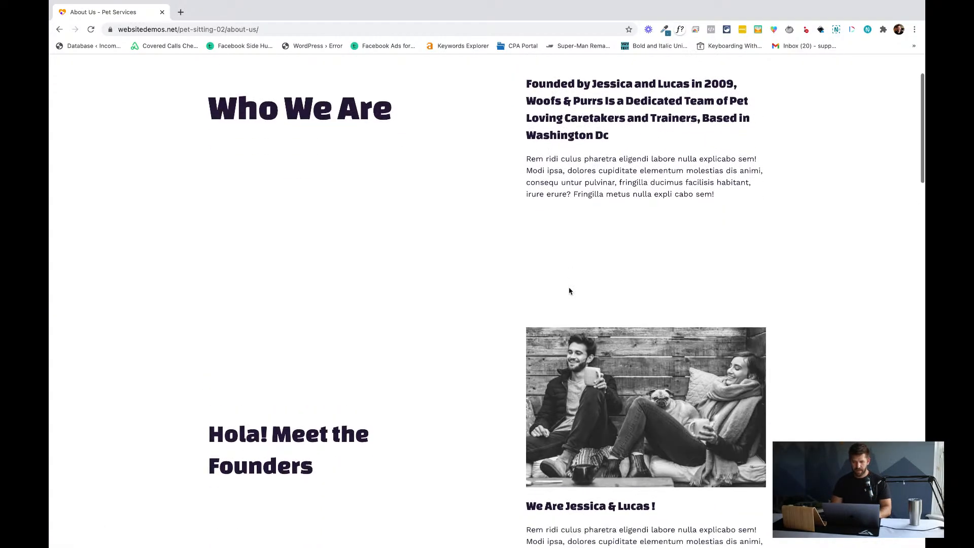
pyautogui.hotkey('ctrl', 'Left')
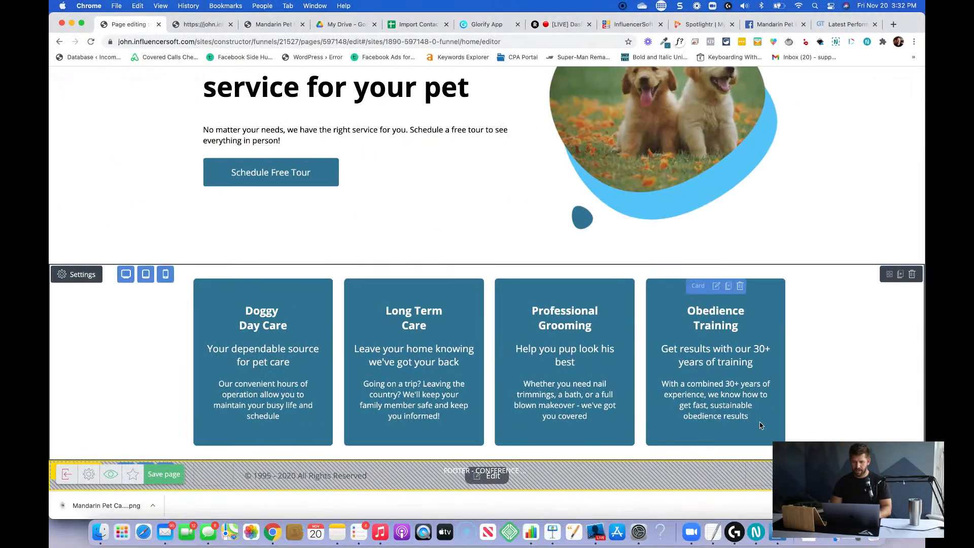
# Place a copy of the Who We Are section below the service cards, directly above the footer.
pyautogui.click(488, 476)
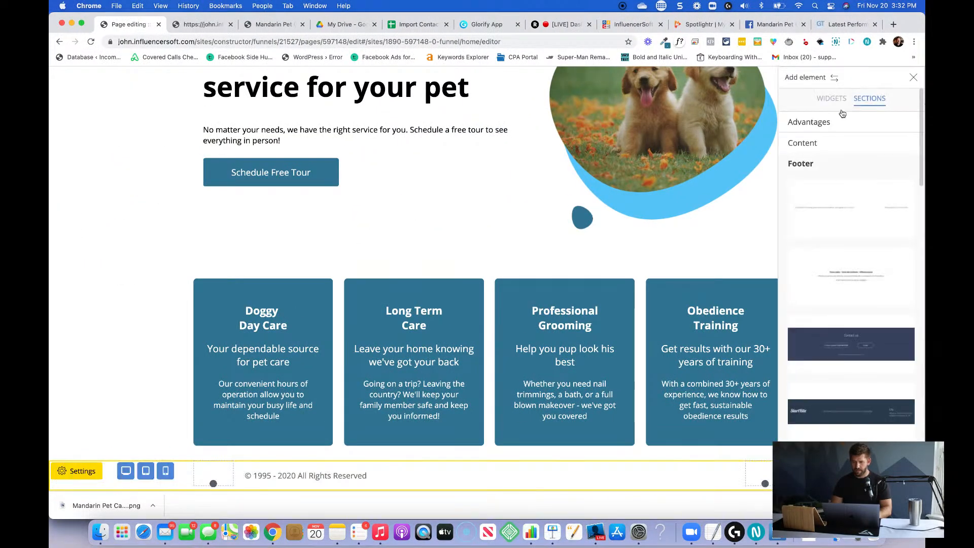
pyautogui.click(441, 211)
pyautogui.scroll(10, 442, 210)
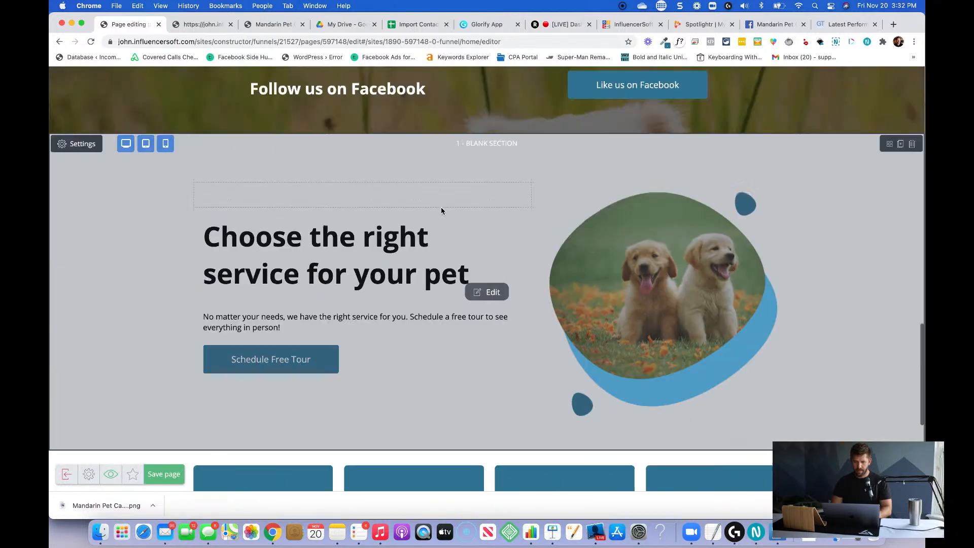
pyautogui.scroll(15, 441, 210)
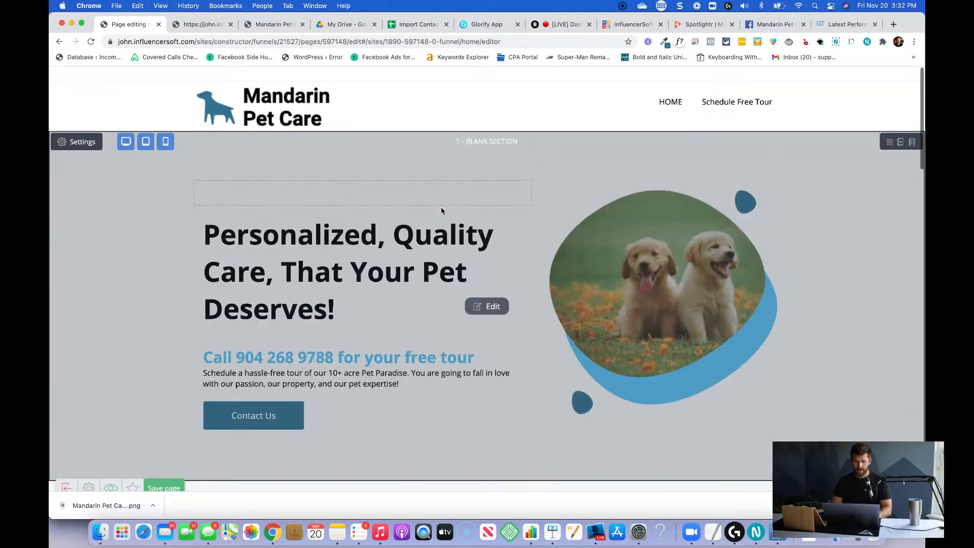
pyautogui.scroll(-6, 459, 223)
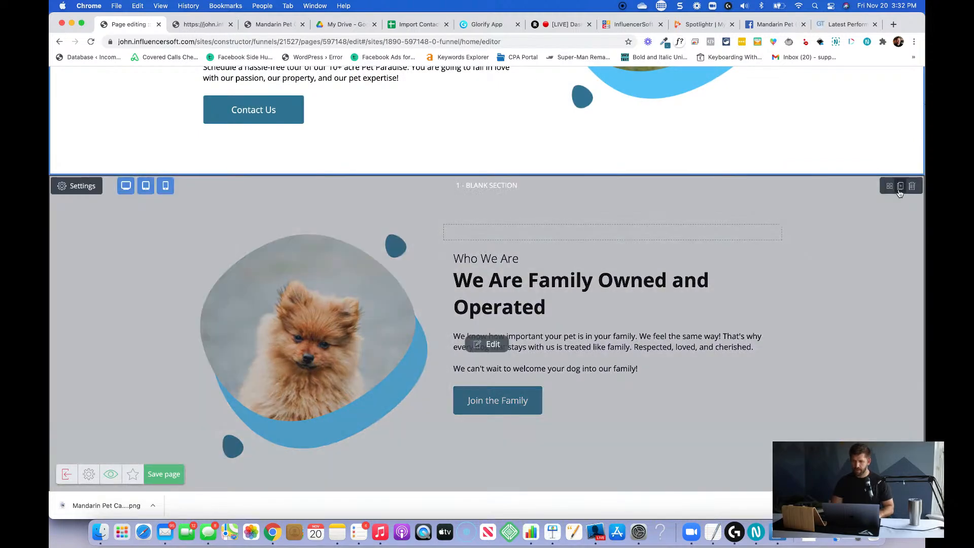
pyautogui.scroll(-7, 808, 176)
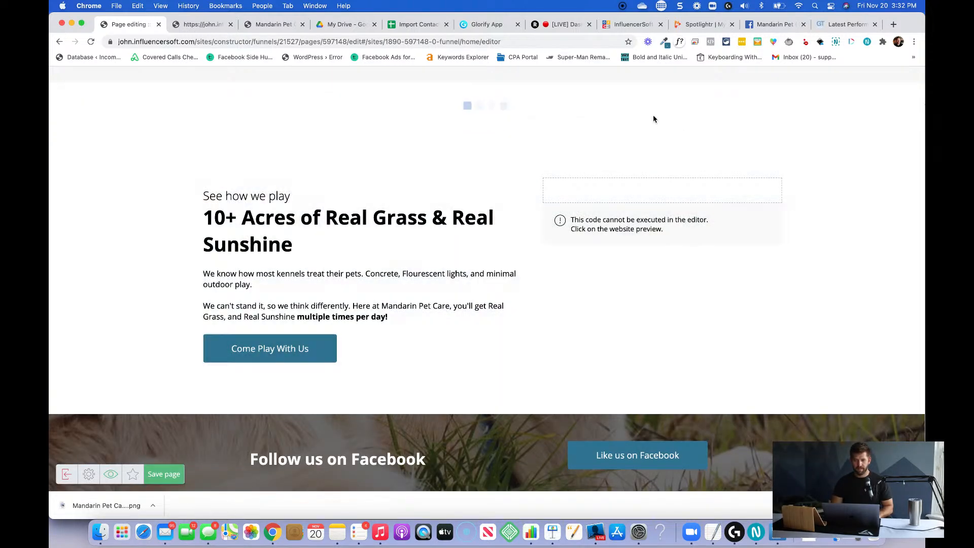
pyautogui.scroll(6, 220, 126)
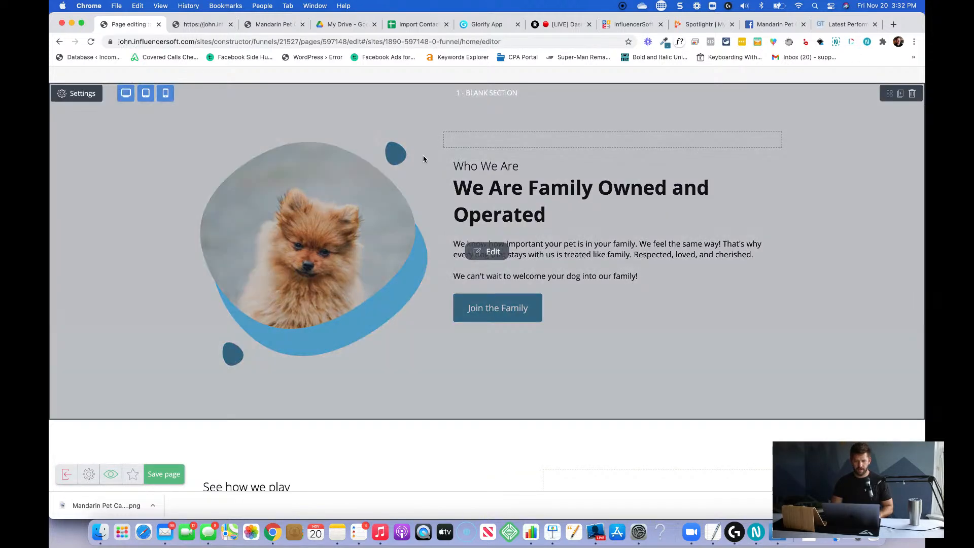
pyautogui.moveTo(889, 93); pyautogui.dragTo(583, 179)
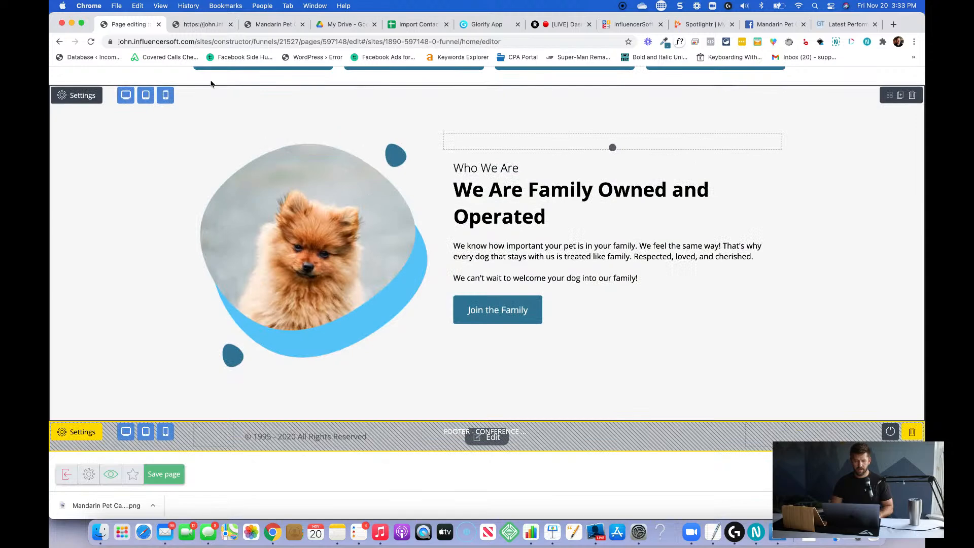
# Replace the small Who We Are line in the section above the footer with Meet the Team on its own line.
pyautogui.click(495, 191)
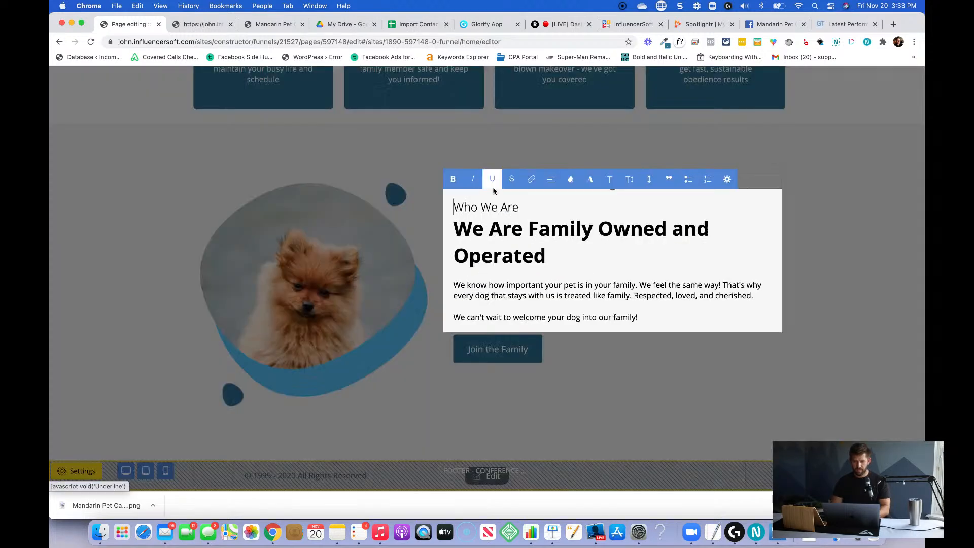
pyautogui.tripleClick(493, 206)
pyautogui.write('Mee')
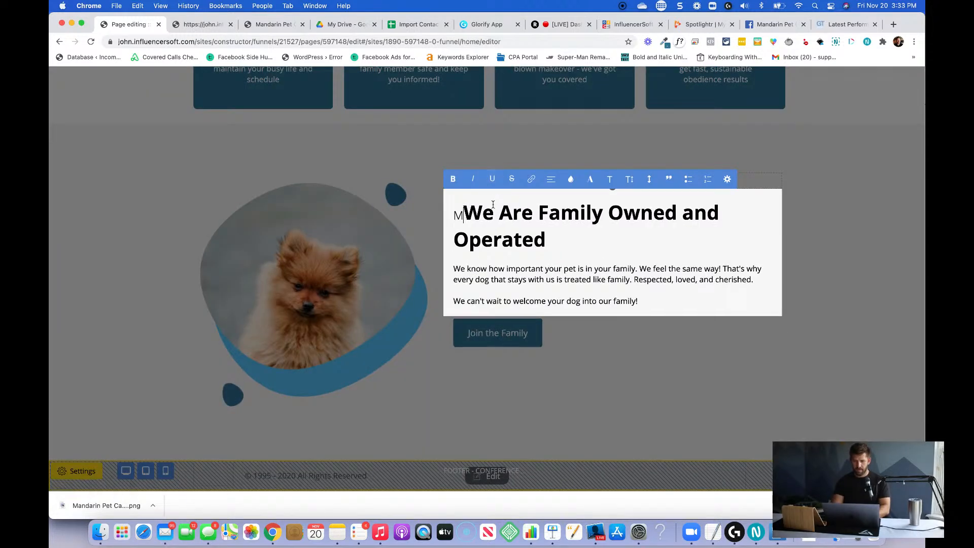
pyautogui.write('t the Team')
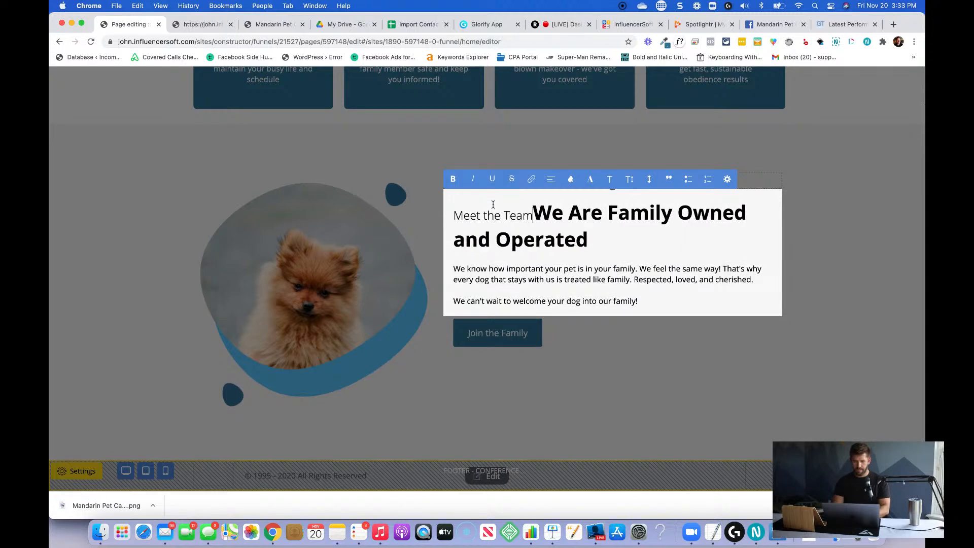
pyautogui.press('Return')
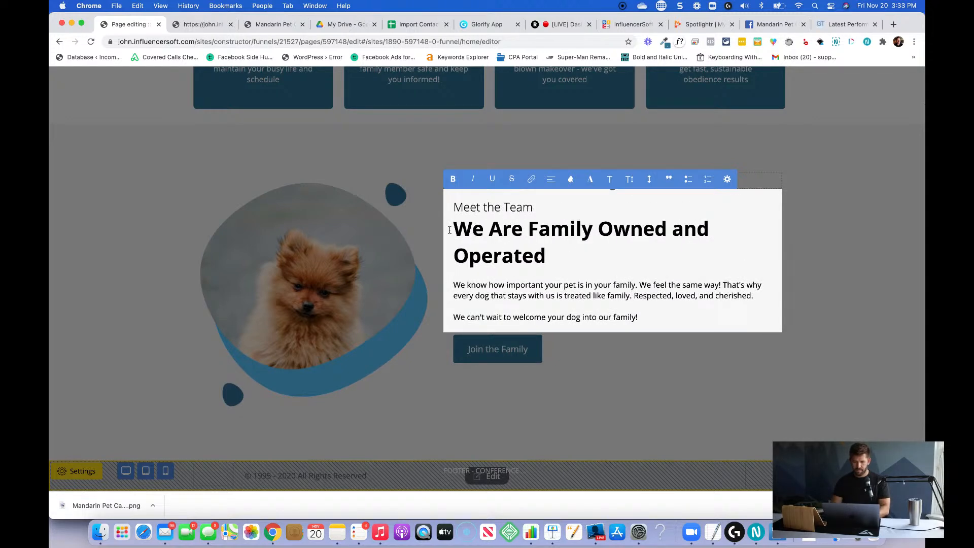
# Replace the bold heading under Meet the Team with "The expertise your dog deserves".
pyautogui.moveTo(453, 230); pyautogui.dragTo(558, 259)
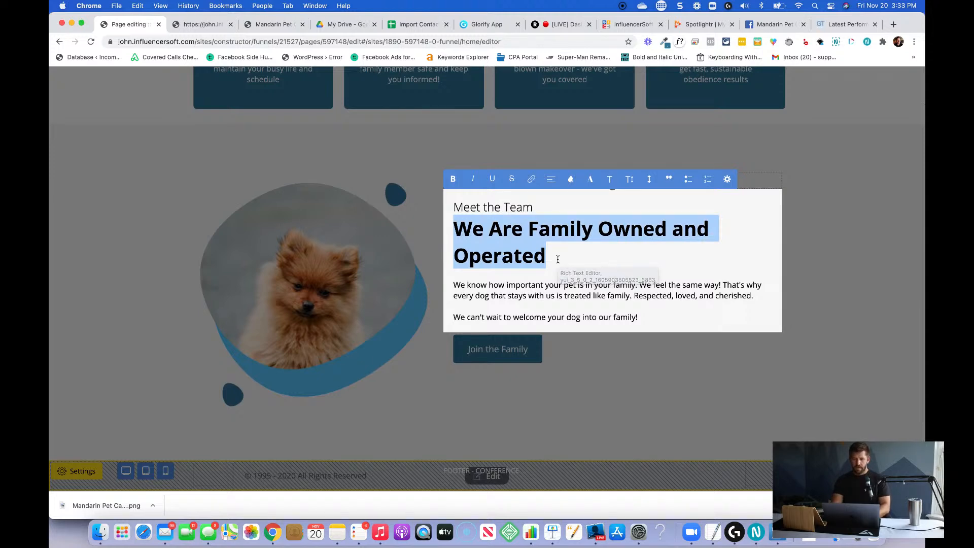
pyautogui.write('Expertis')
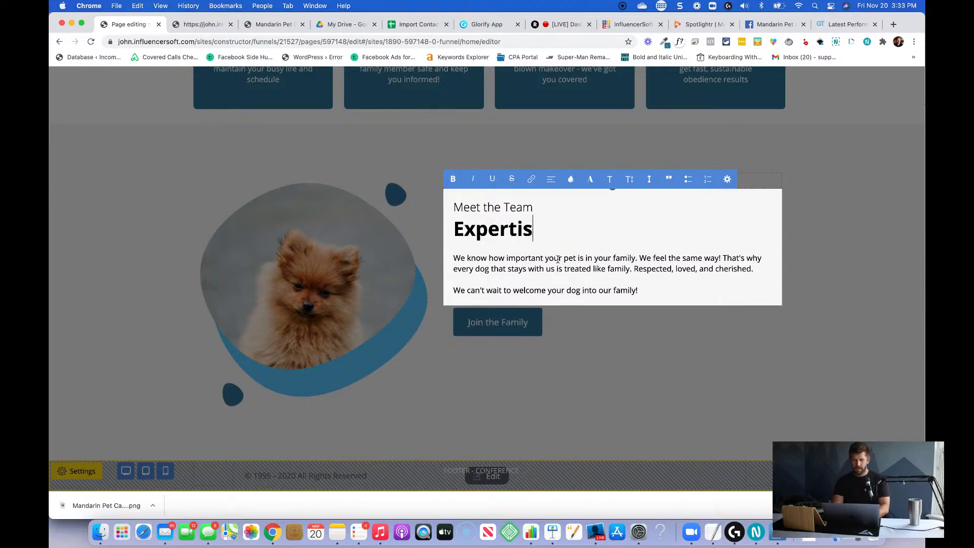
pyautogui.press('BackSpace')
pyautogui.press('BackSpace')
pyautogui.press('BackSpace')
pyautogui.press('BackSpace')
pyautogui.press('BackSpace')
pyautogui.press('BackSpace')
pyautogui.press('BackSpace')
pyautogui.press('BackSpace')
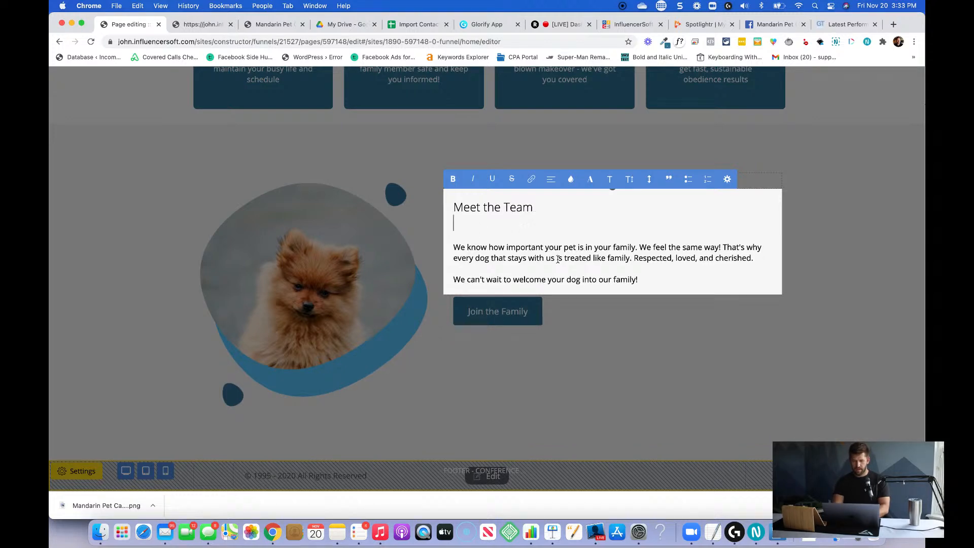
pyautogui.write('Teh E')
pyautogui.press('BackSpace')
pyautogui.press('BackSpace')
pyautogui.press('BackSpace')
pyautogui.press('BackSpace')
pyautogui.write('he ')
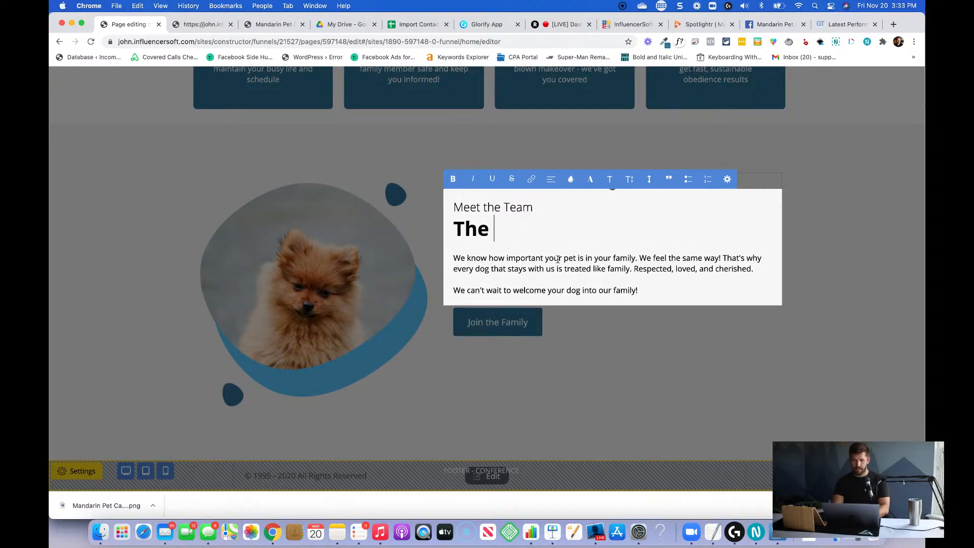
pyautogui.write('expertise your ')
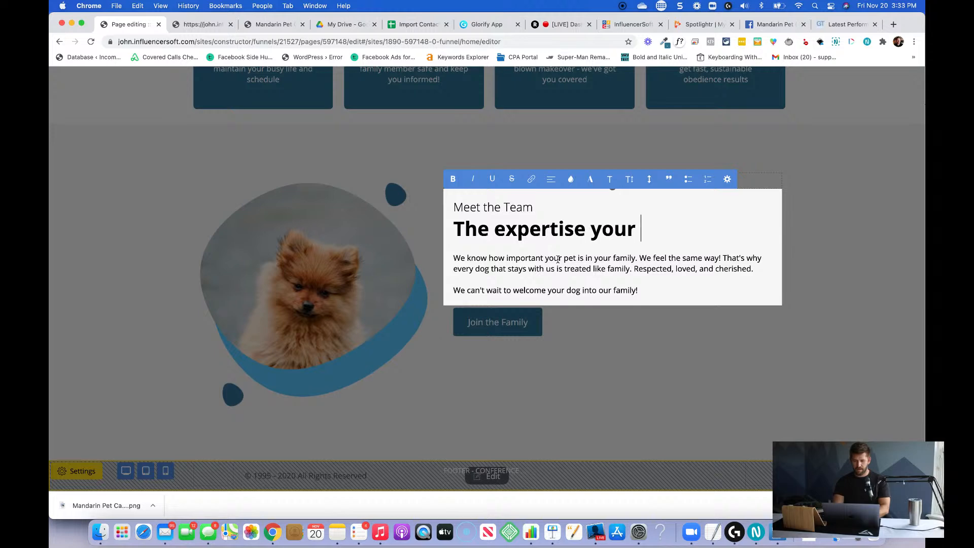
pyautogui.write('dog deservers')
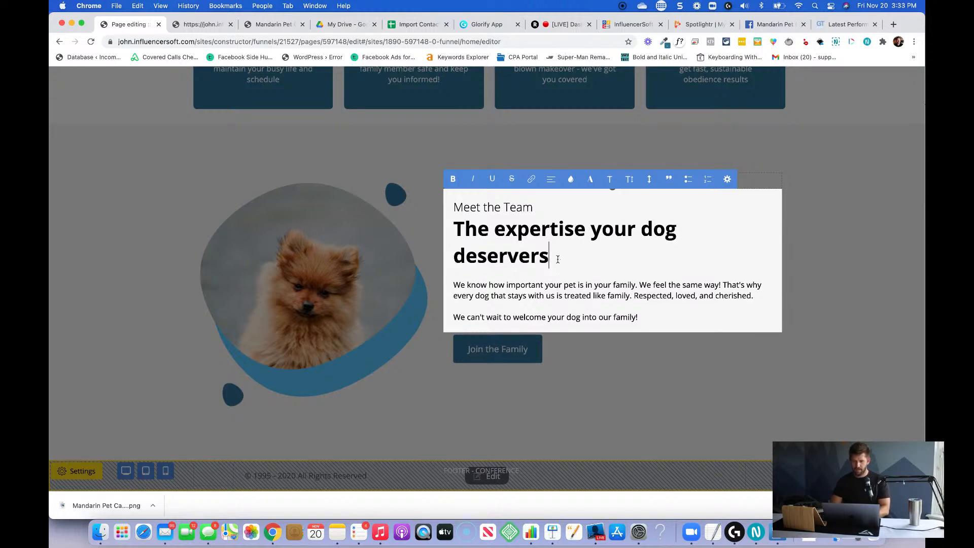
pyautogui.press('BackSpace')
pyautogui.press('BackSpace')
pyautogui.write('s')
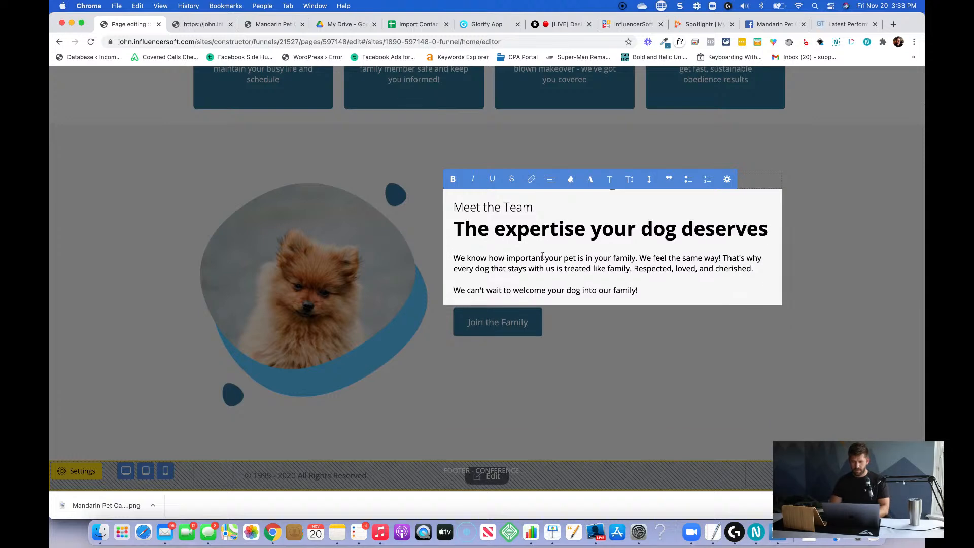
# Replace the Meet the Team body text with "With a combined experience of over 30 years in the dog obedience and boarding industry".
pyautogui.click(533, 290)
pyautogui.moveTo(634, 295); pyautogui.dragTo(430, 261)
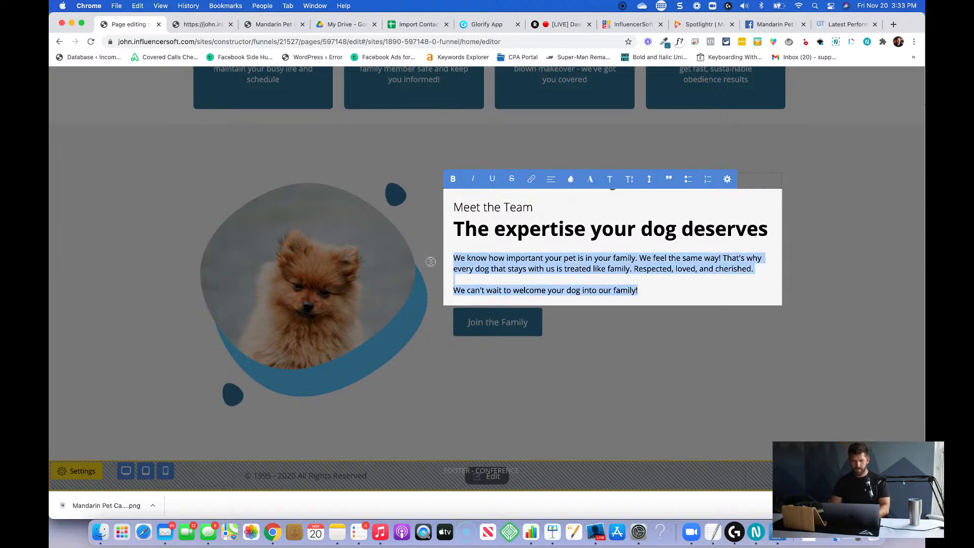
pyautogui.write('With a combin')
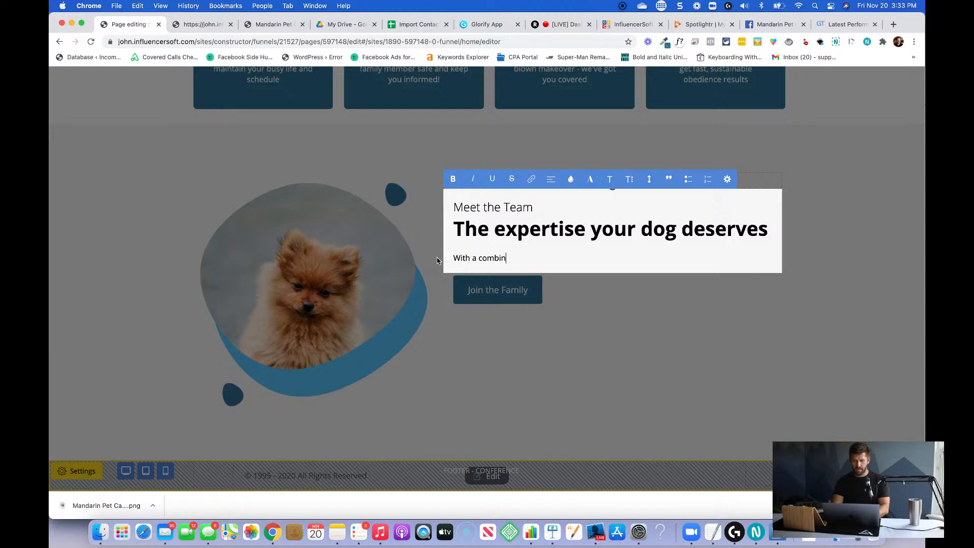
pyautogui.write('ed experience of ov')
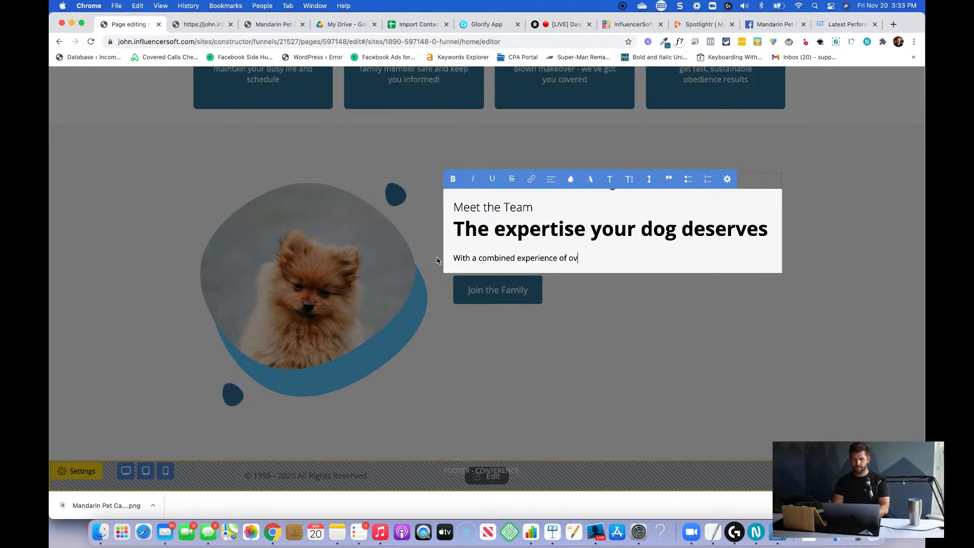
pyautogui.write('er 30 years in the dog obedience a')
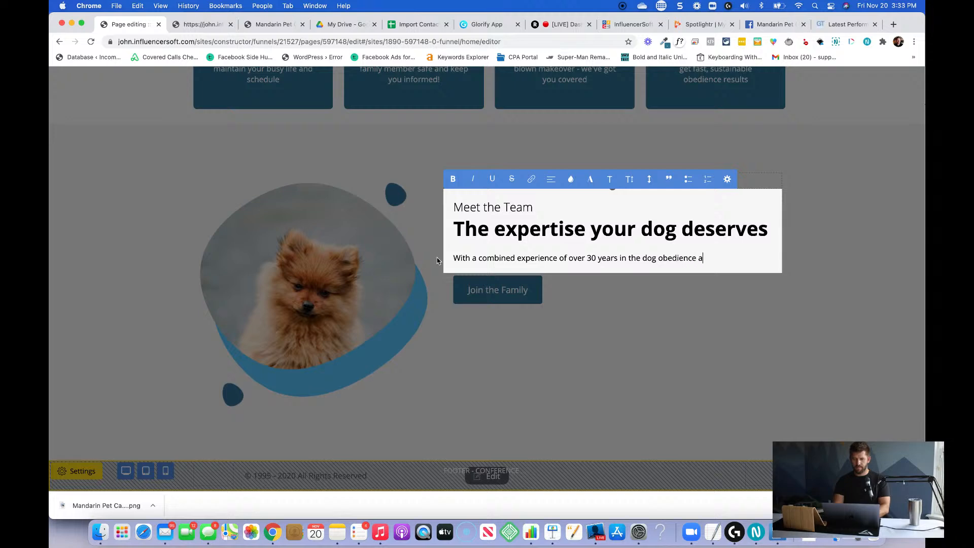
pyautogui.write('nd boarding industr')
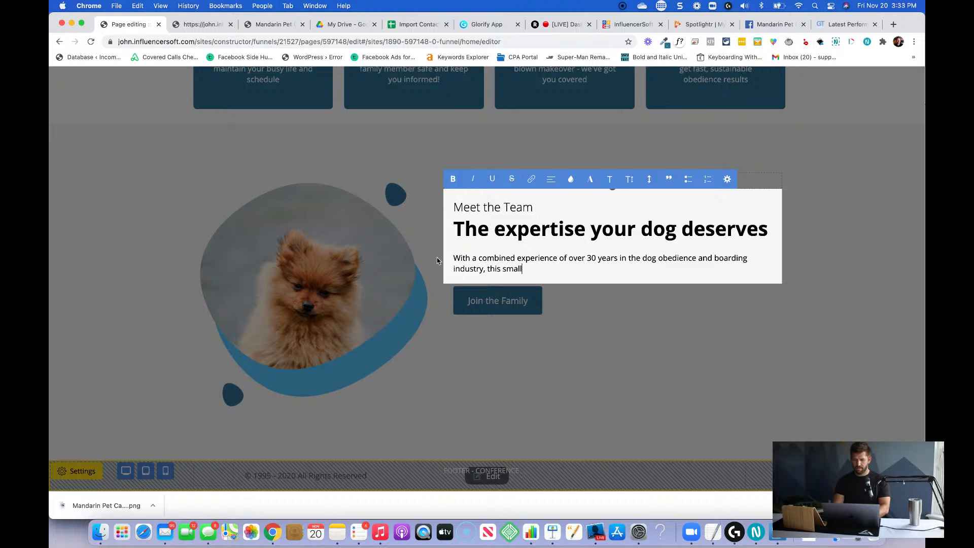
pyautogui.write('y, this small, family-run operation knows exactly how to keep your dog s')
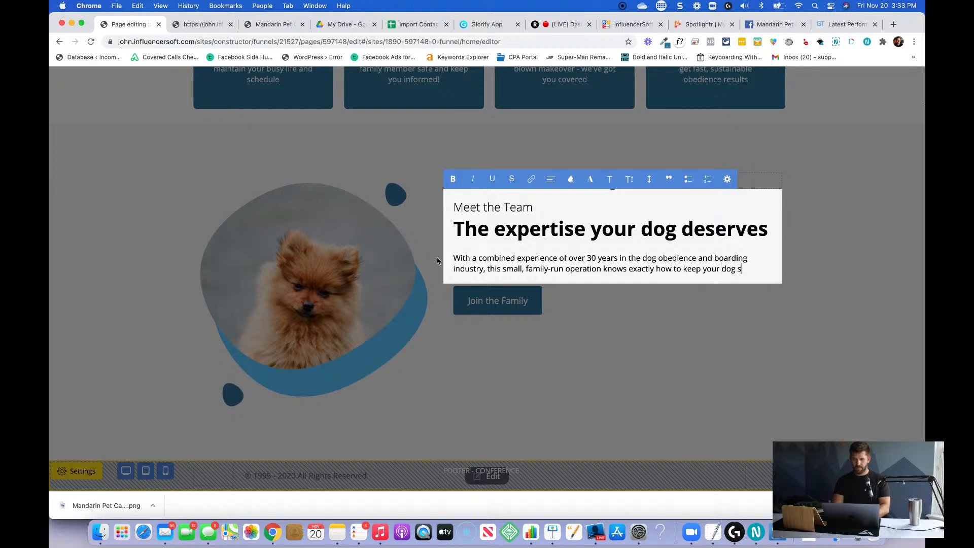
# Continue the Meet the Team body text with ", this small, family-run operation knows exactly how to keep your dog safe and happy during their stay with us.".
pyautogui.write('happy, and')
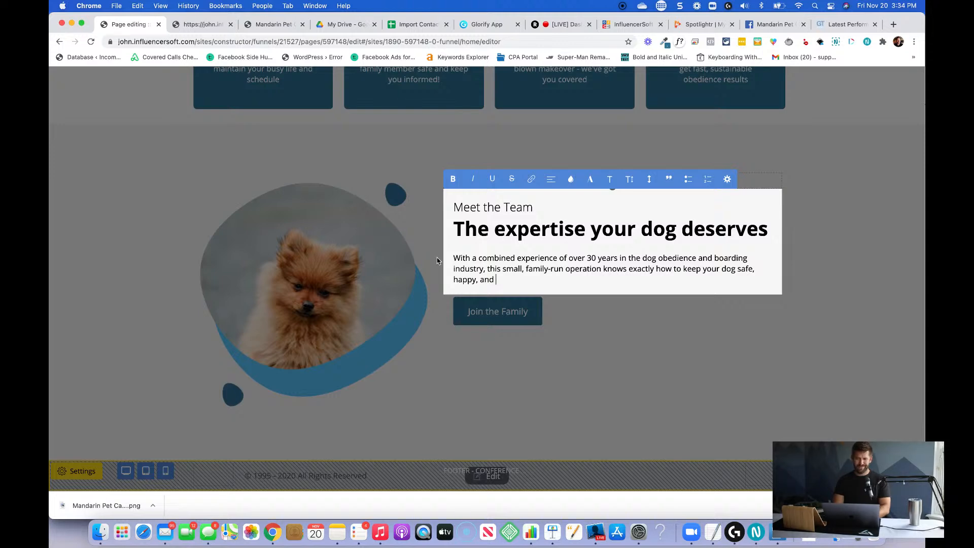
pyautogui.hotkey('alt', 'shift', 'Left')
pyautogui.hotkey('alt', 'shift', 'Left')
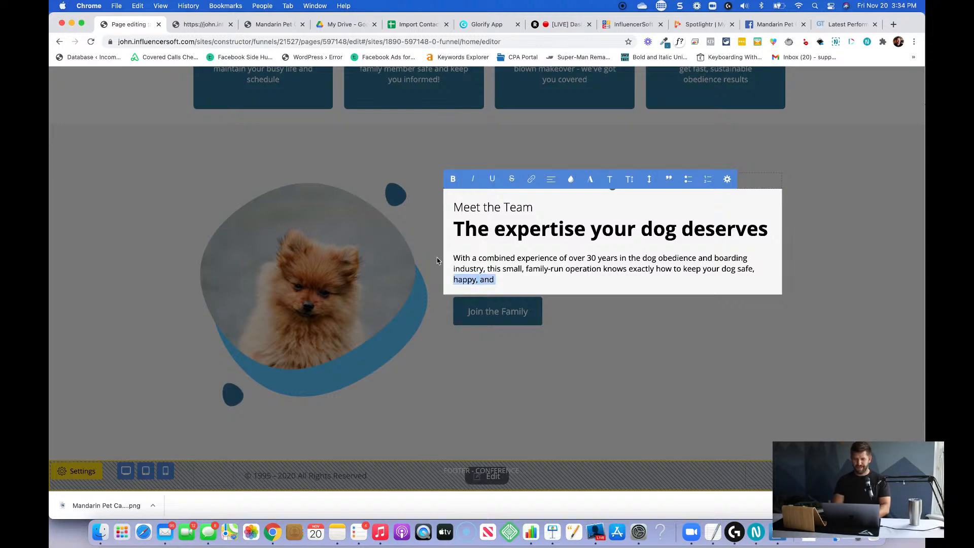
pyautogui.press('BackSpace')
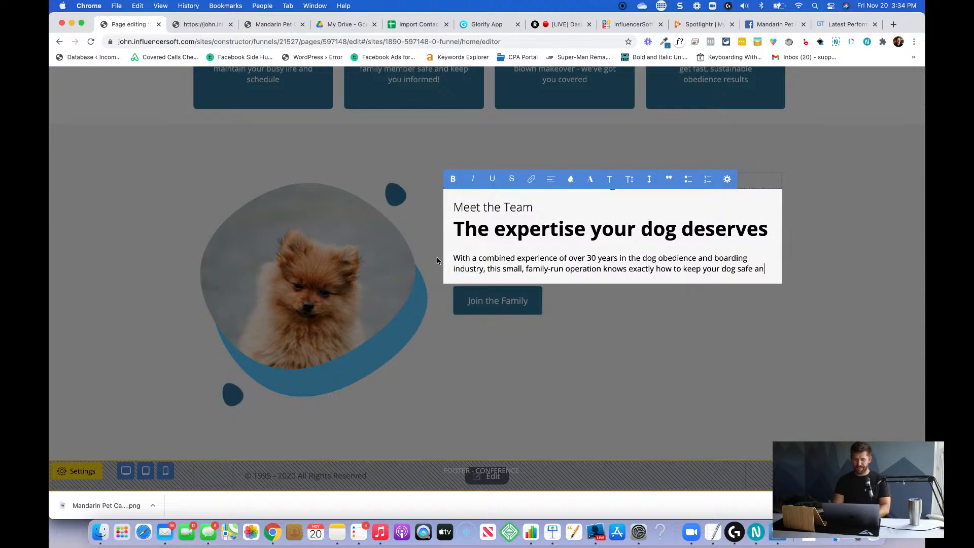
pyautogui.write('d happy ')
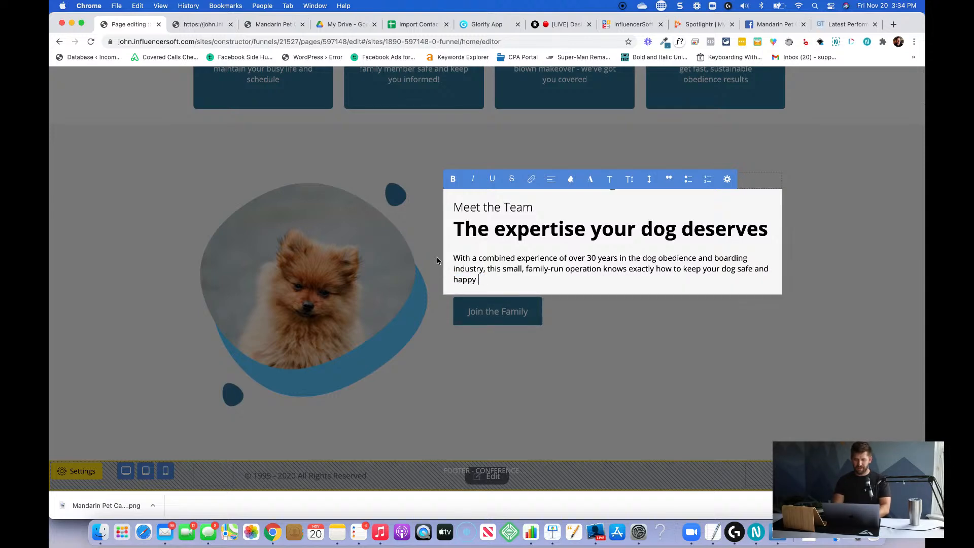
pyautogui.write('during their st')
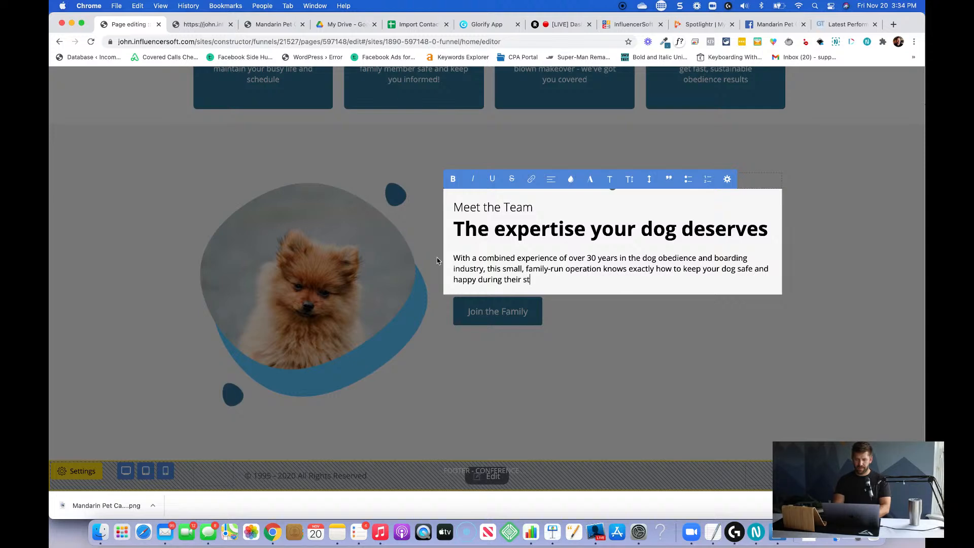
pyautogui.write('ay with us.')
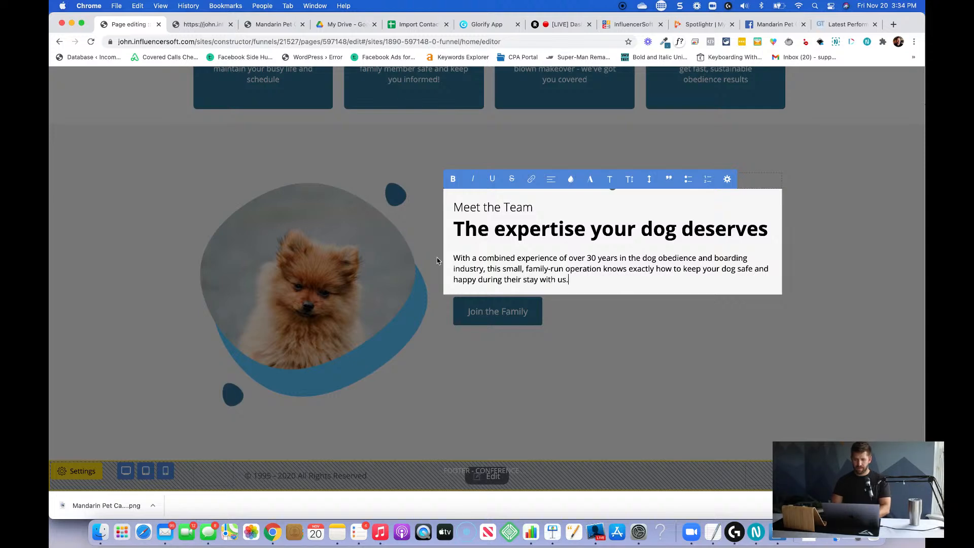
pyautogui.click(483, 327)
# Delete the Join the Family button and the dog image from the Meet the Team section.
pyautogui.click(640, 302)
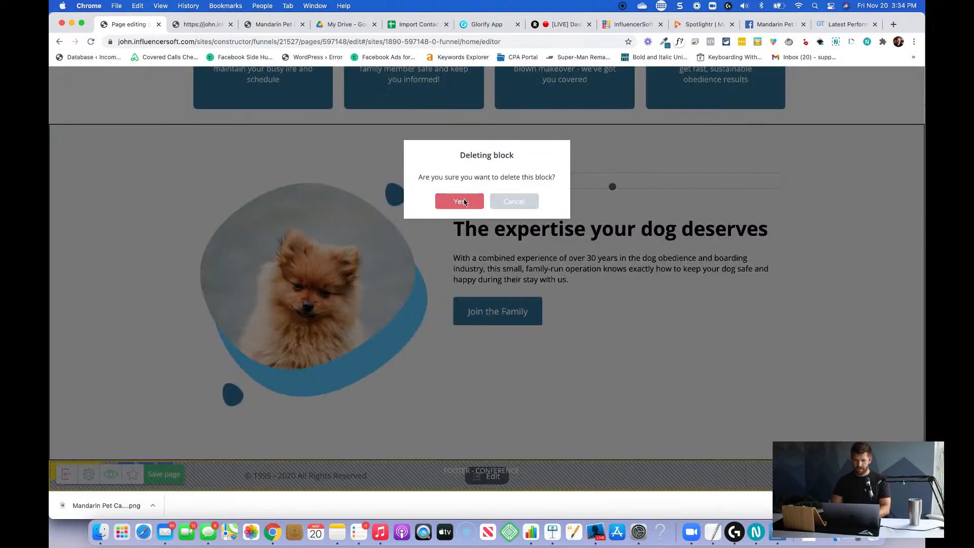
pyautogui.click(462, 200)
pyautogui.click(339, 180)
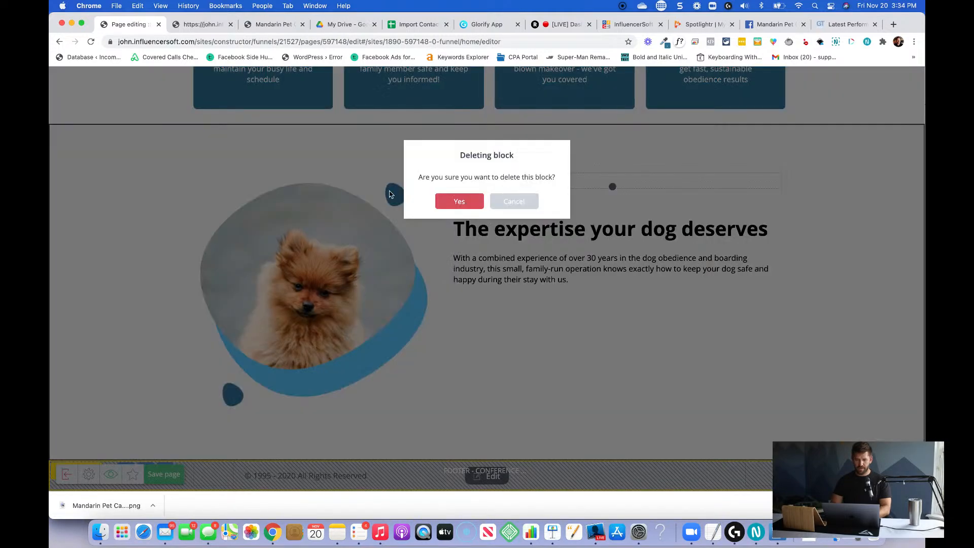
pyautogui.click(459, 199)
# Centre-align all the text in the Meet the Team section, including the heading and body paragraph.
pyautogui.doubleClick(284, 335)
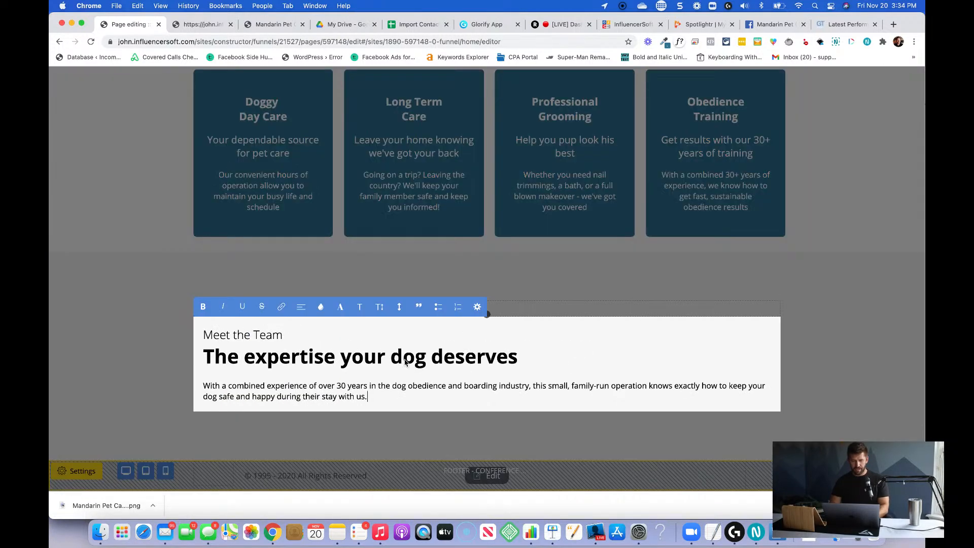
pyautogui.press('super+a')
pyautogui.click(302, 306)
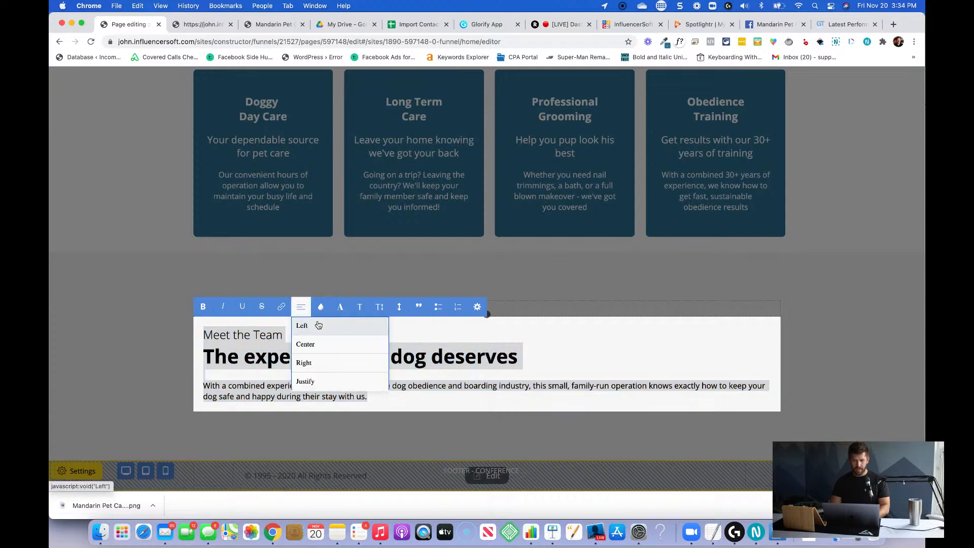
pyautogui.click(317, 341)
pyautogui.click(686, 303)
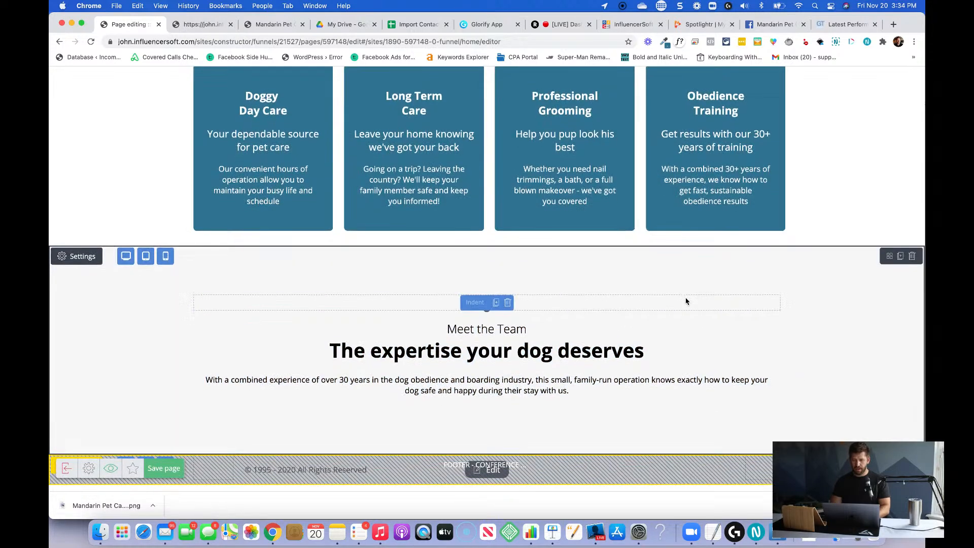
# Add a Card widget below the Meet the Team text and duplicate it to form two equal-width cards side by side.
pyautogui.click(906, 474)
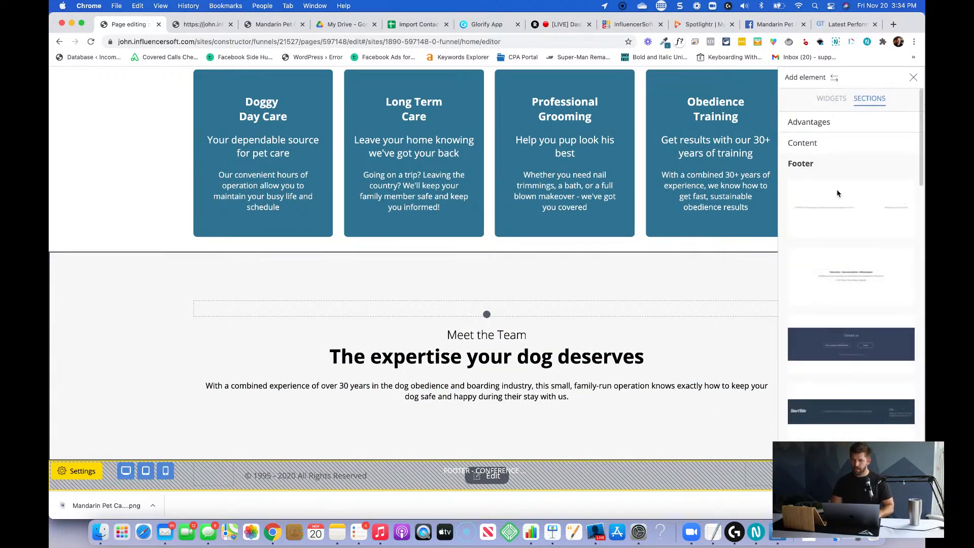
pyautogui.click(831, 98)
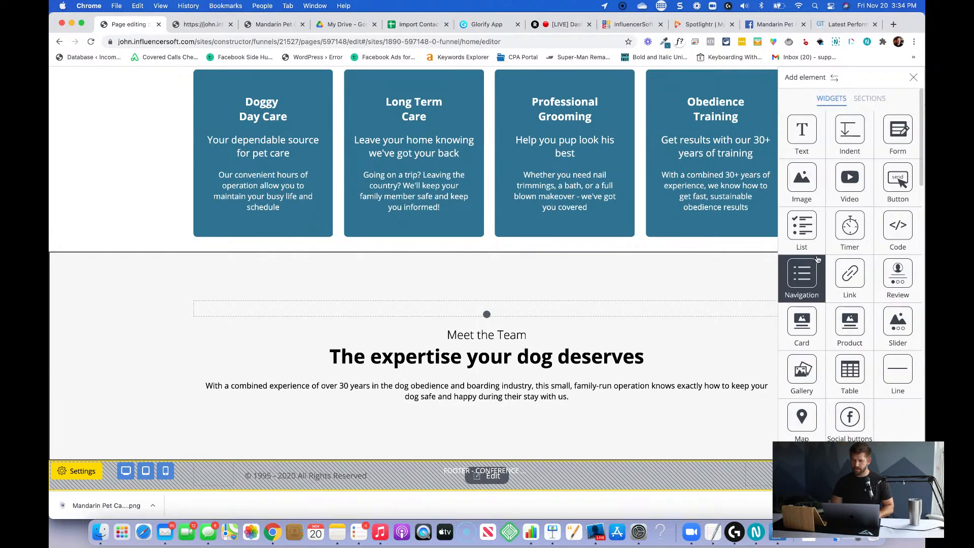
pyautogui.moveTo(805, 327); pyautogui.dragTo(495, 406)
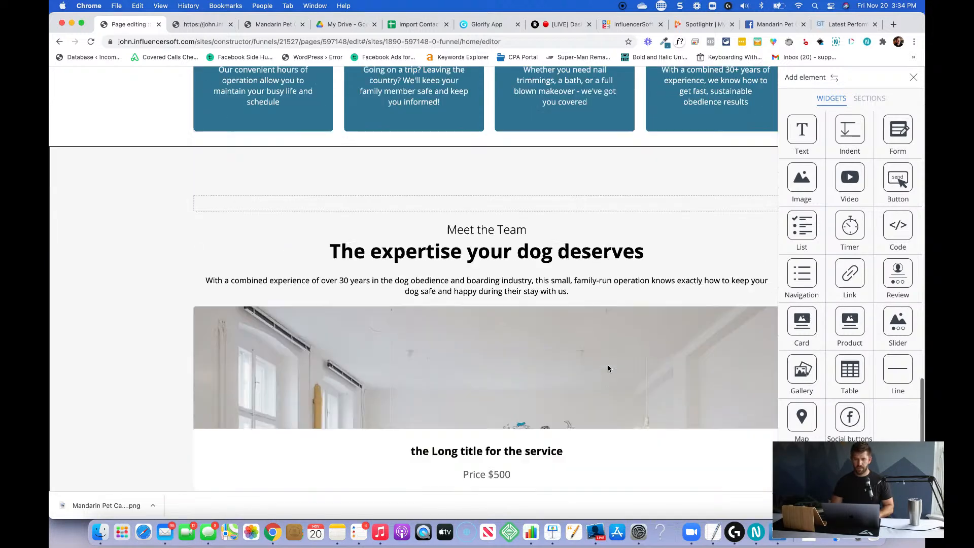
pyautogui.click(522, 340)
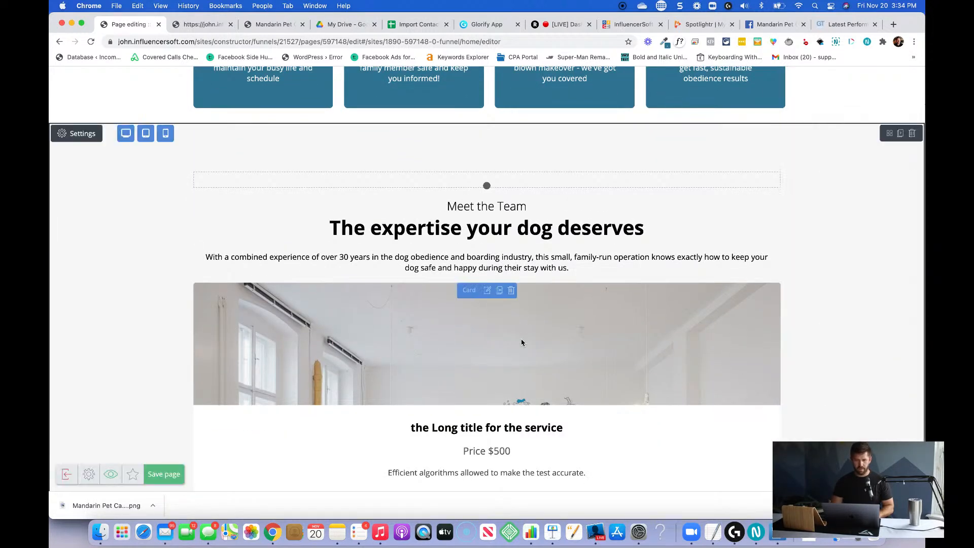
pyautogui.click(499, 291)
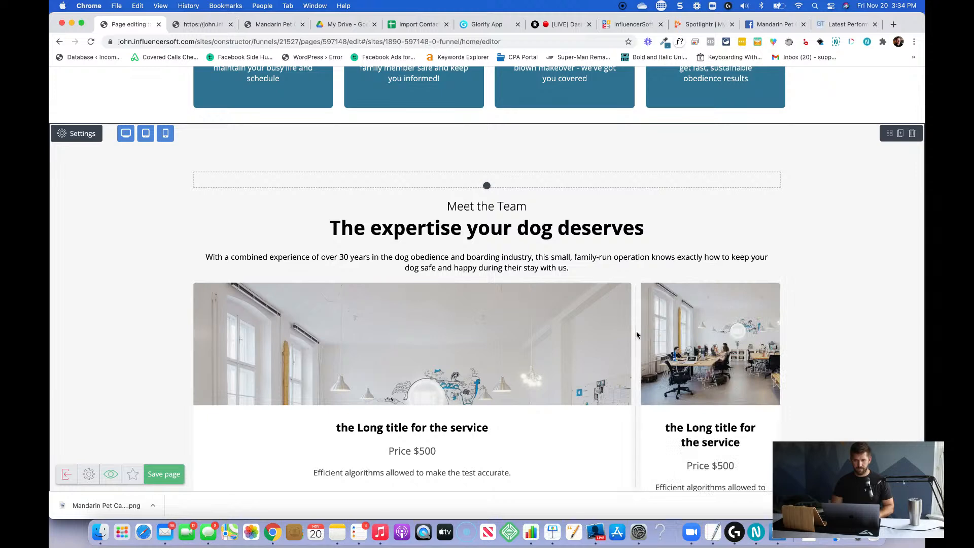
pyautogui.scroll(-3, 659, 334)
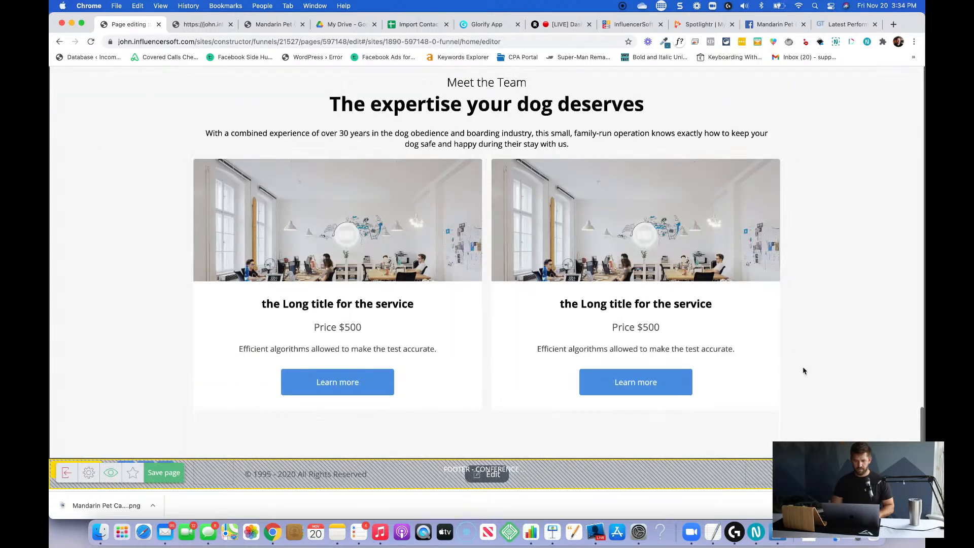
# Replace the first card's heading with "Meet" followed by the first team member's first name.
pyautogui.click(350, 309)
pyautogui.tripleClick(349, 307)
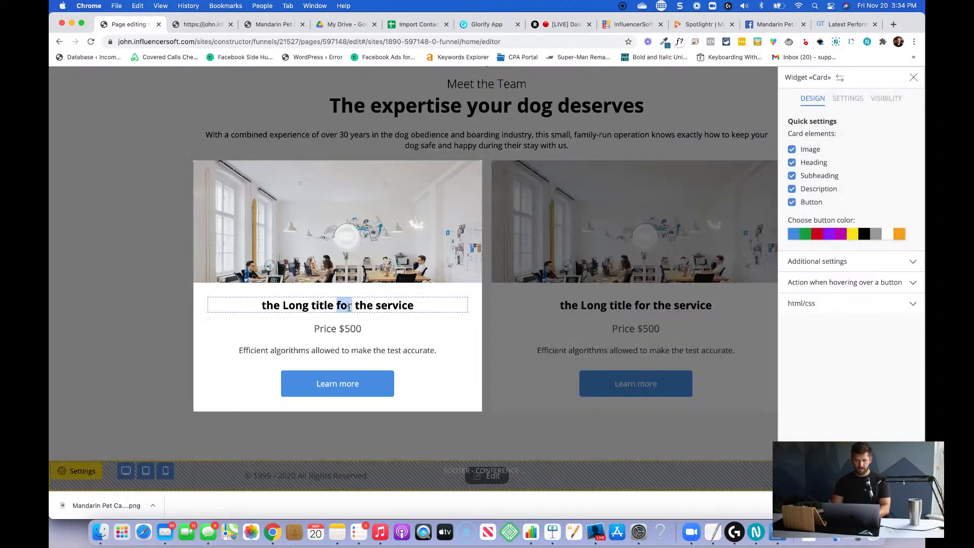
pyautogui.write('Meet Marilyn')
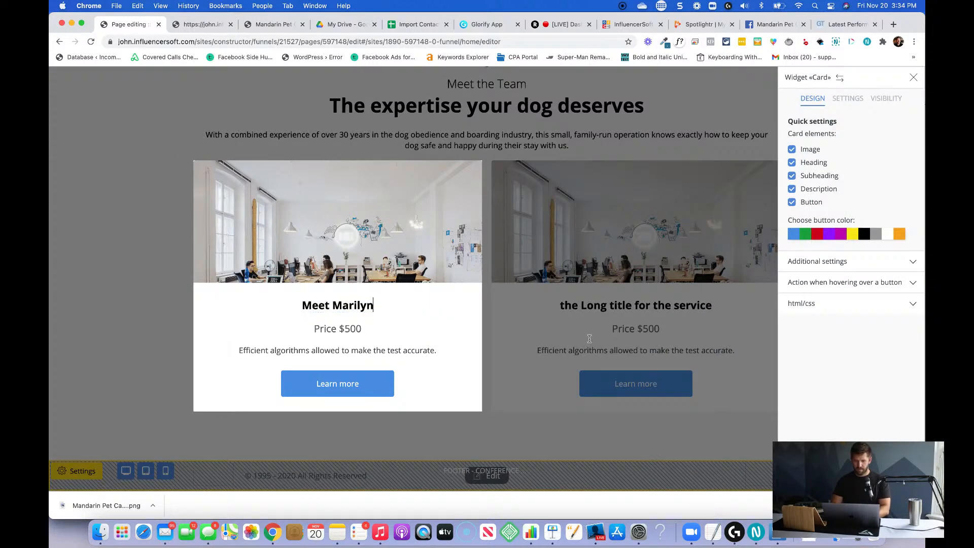
pyautogui.click(597, 309)
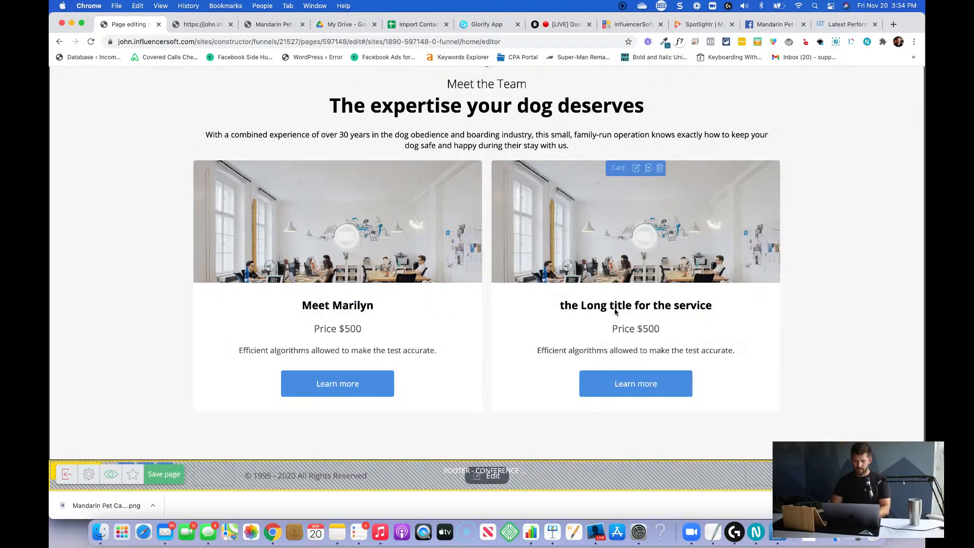
# Replace the second card's heading with "Meet" followed by the second team member's first name.
pyautogui.click(629, 310)
pyautogui.tripleClick(630, 310)
pyautogui.write('Meet Rachel')
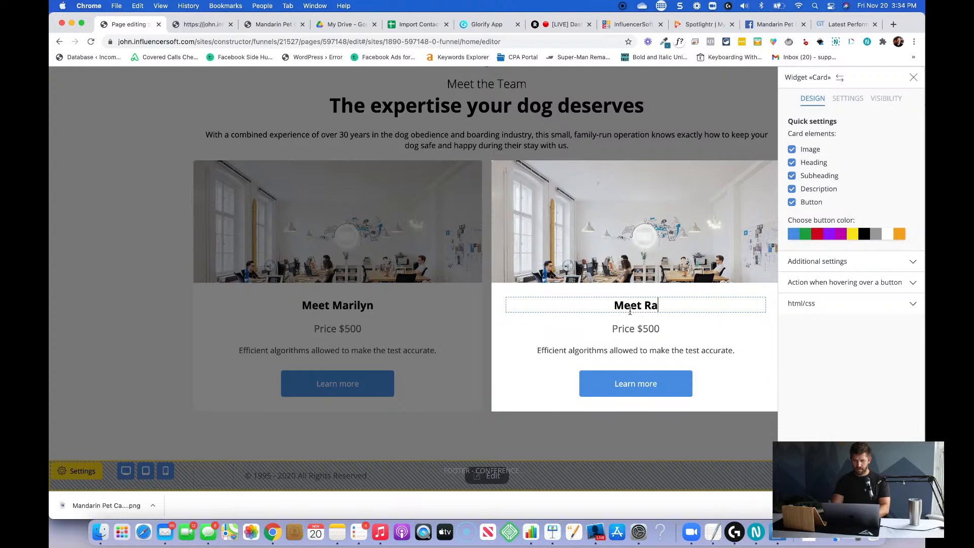
pyautogui.click(351, 318)
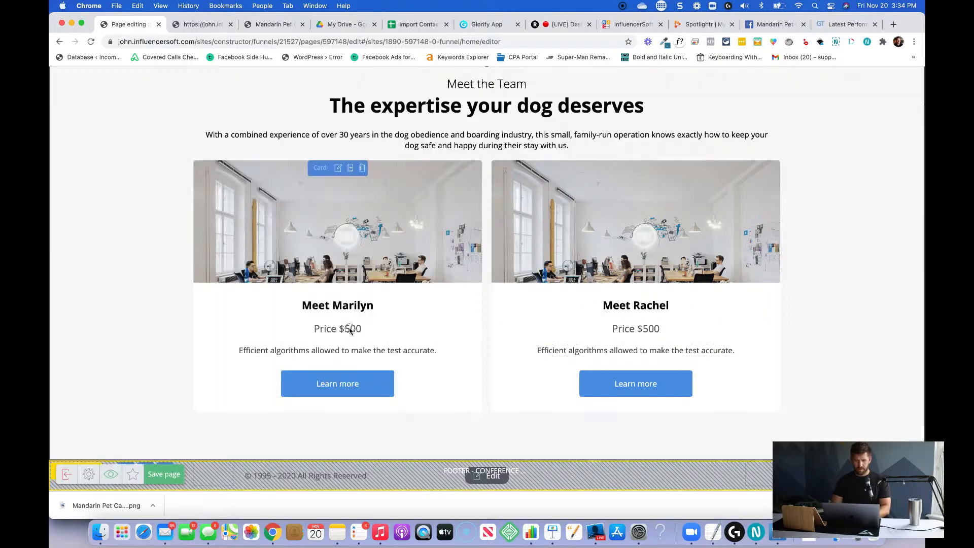
# Hide the subheading and the button on the first team member's card.
pyautogui.click(353, 333)
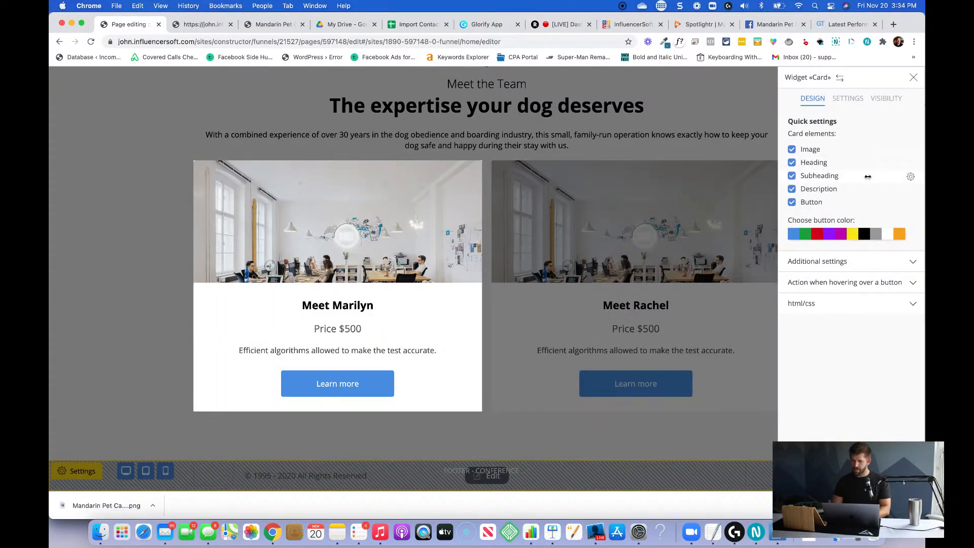
pyautogui.click(793, 176)
pyautogui.click(792, 203)
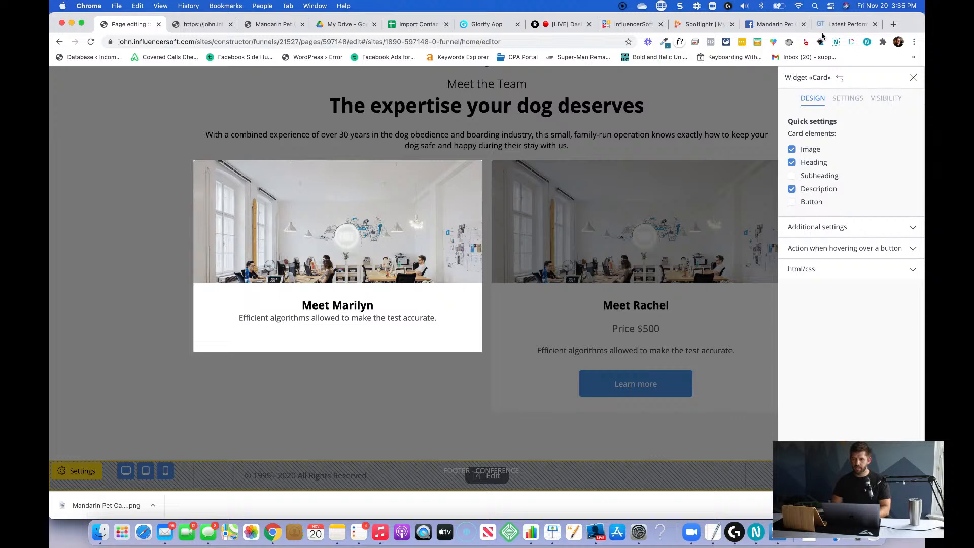
# Switch to the Mandarin Pet Care Facebook page, browse its posts and log in with the prefilled account credentials.
pyautogui.click(774, 24)
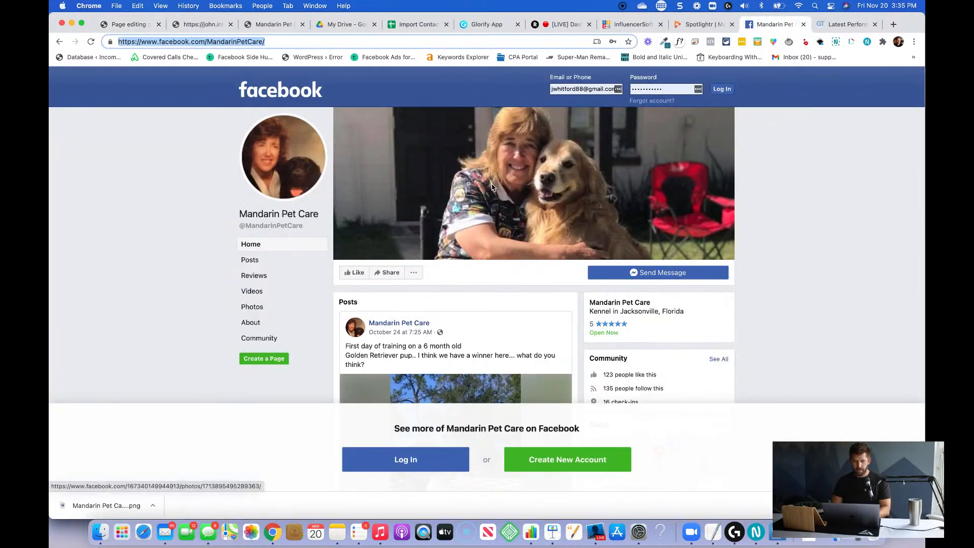
pyautogui.scroll(-5, 495, 228)
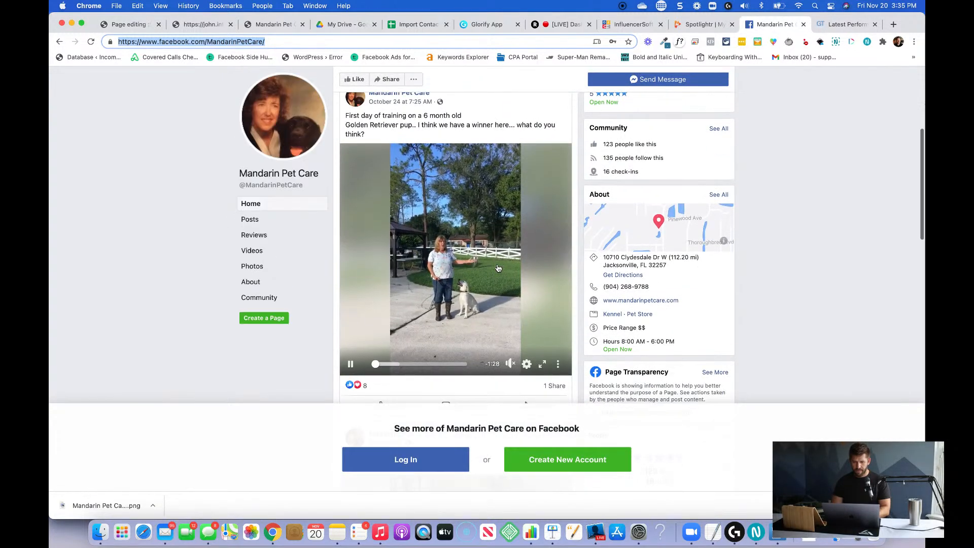
pyautogui.scroll(-6, 498, 267)
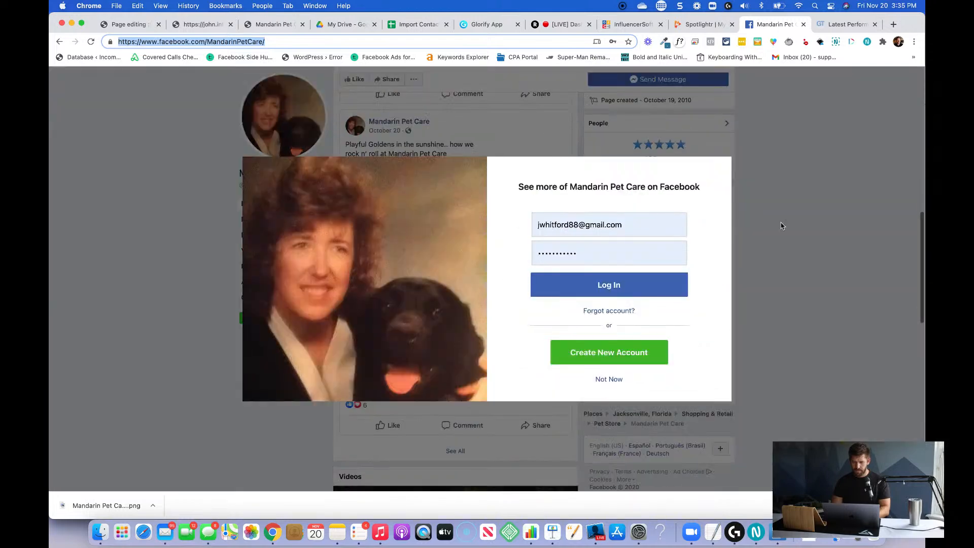
pyautogui.click(608, 287)
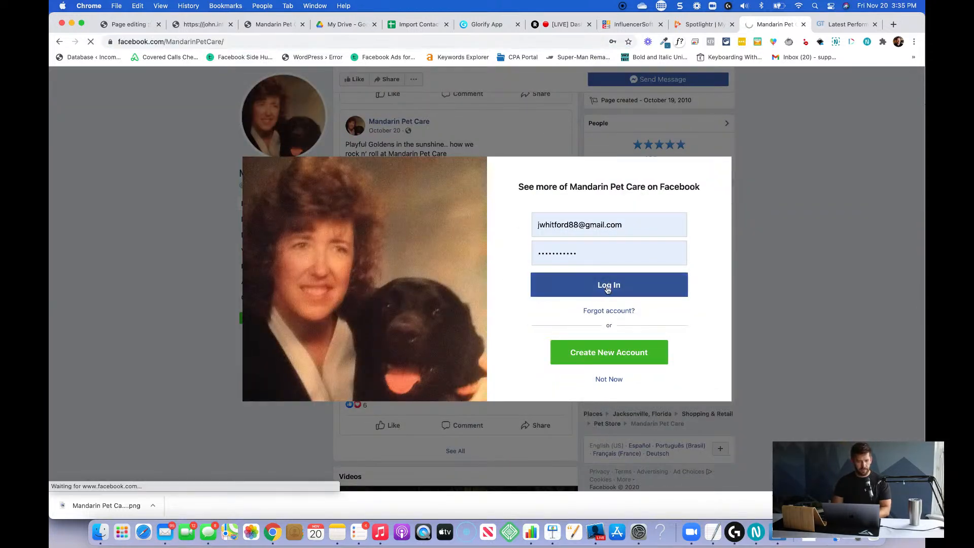
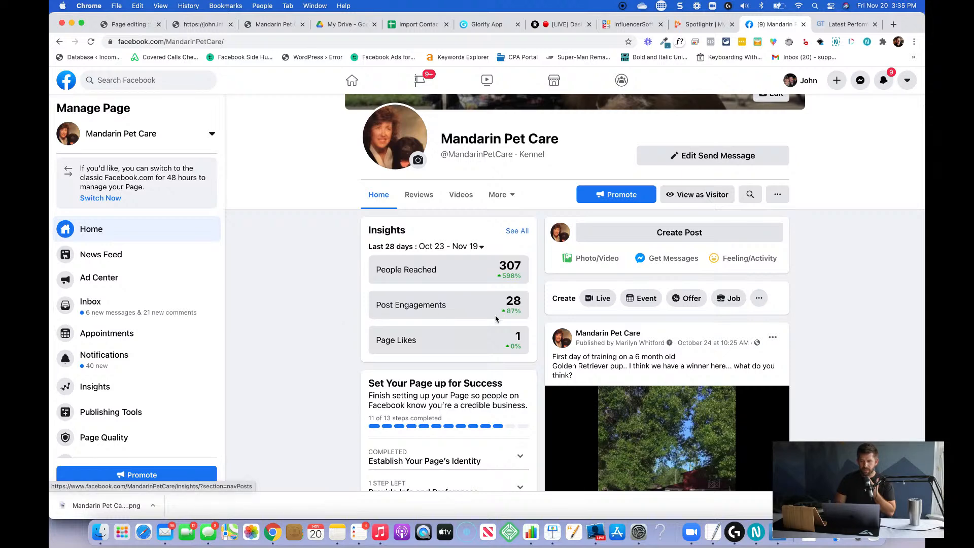
# Switch back to the InfluencerSoft page editor and close the settings of the first team member's card.
pyautogui.press('super+1')
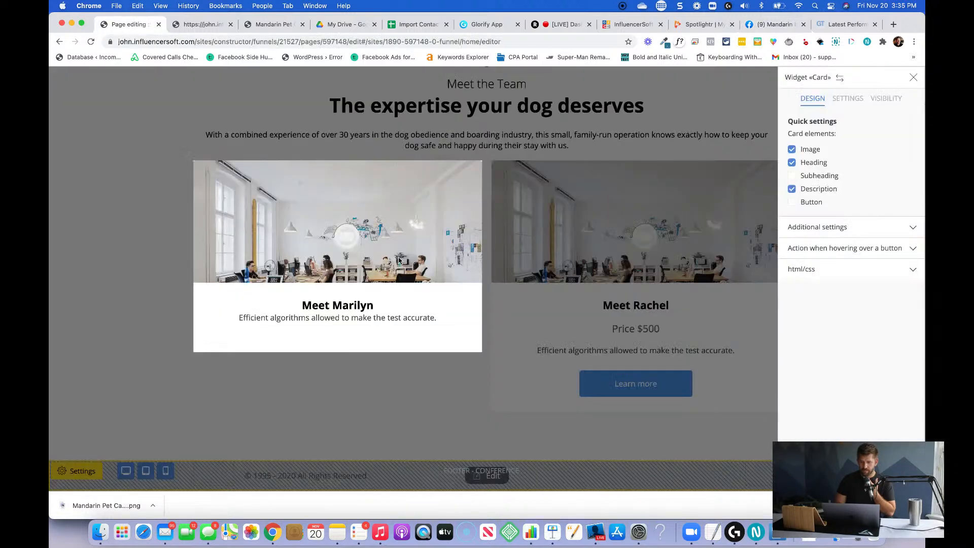
pyautogui.click(442, 160)
pyautogui.scroll(3, 442, 159)
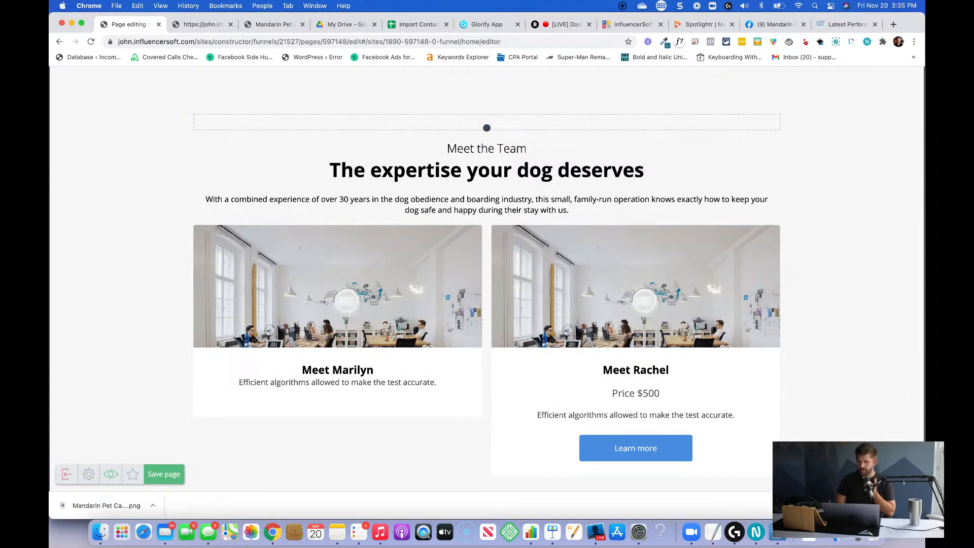
# Try to place a Line widget at the "Meet the Team" line of the section's text block.
pyautogui.click(898, 468)
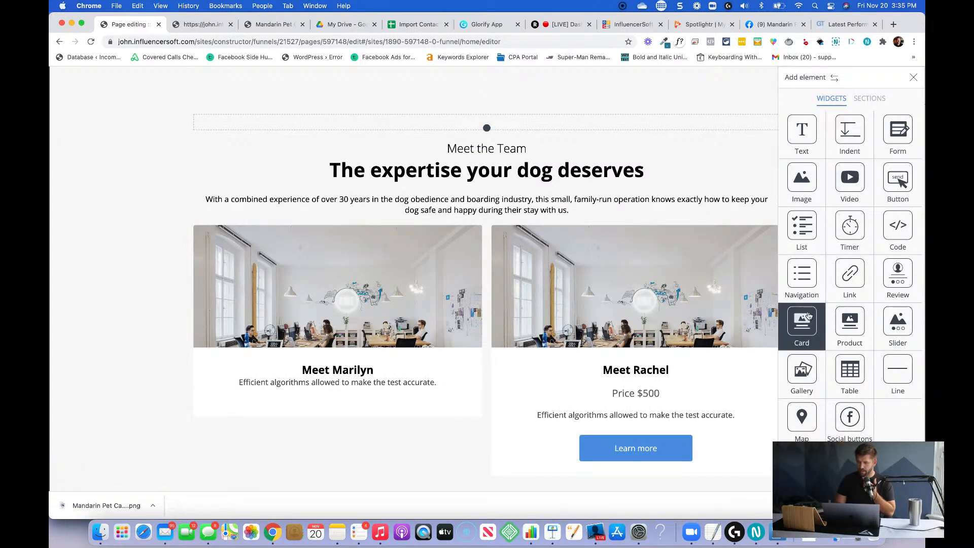
pyautogui.moveTo(892, 373); pyautogui.dragTo(507, 144)
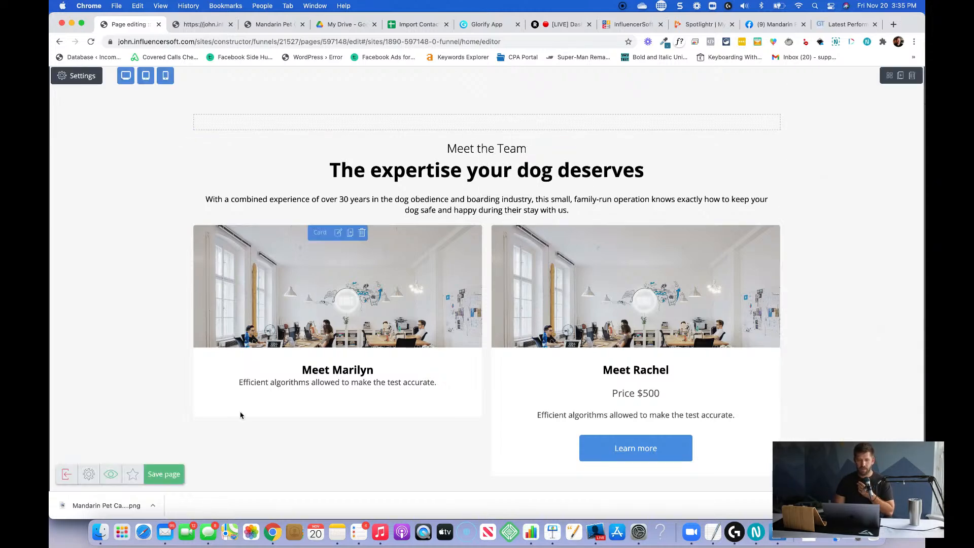
# Cut the "Meet the Team" line out of the text block above the team cards.
pyautogui.click(459, 151)
pyautogui.tripleClick(465, 148)
pyautogui.press('super+c')
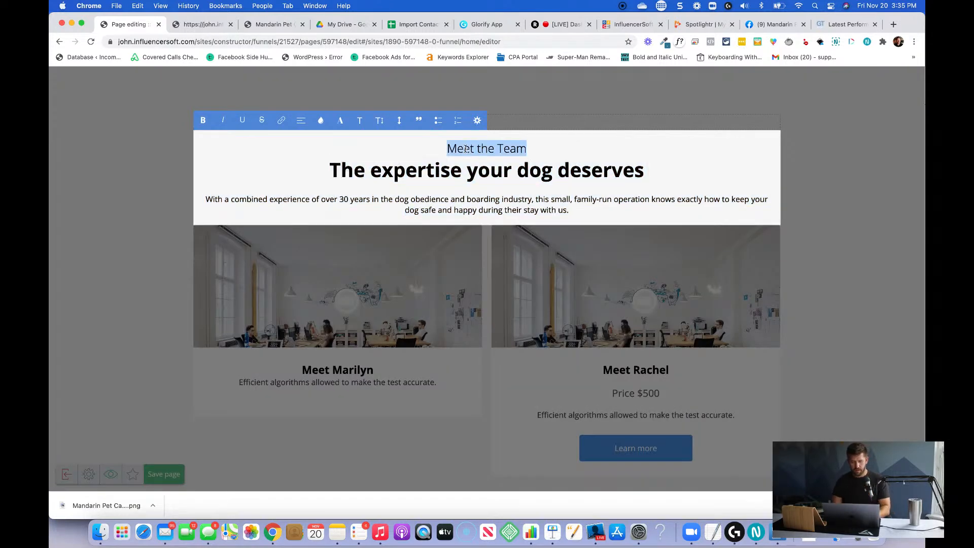
pyautogui.press('BackSpace')
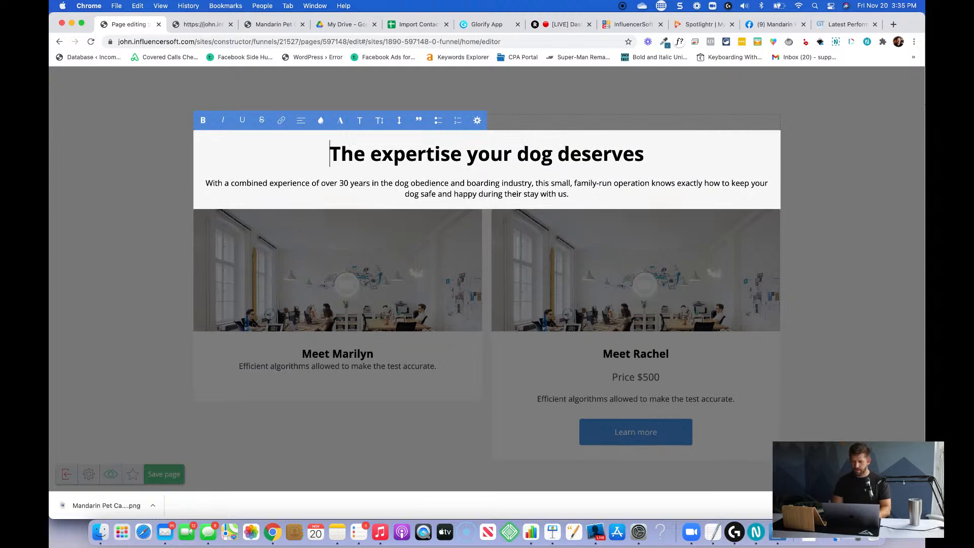
# Add a Text widget above "The expertise your dog deserves" and replace its placeholder with "Meet the Team".
pyautogui.click(835, 135)
pyautogui.moveTo(858, 129)
pyautogui.moveTo(807, 133); pyautogui.dragTo(529, 146)
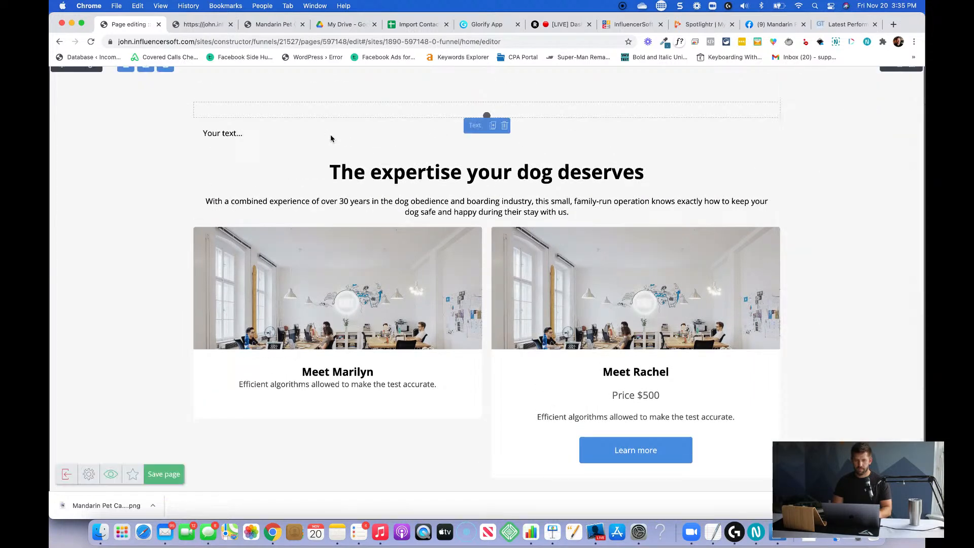
pyautogui.click(305, 134)
pyautogui.tripleClick(305, 135)
pyautogui.press('super+v')
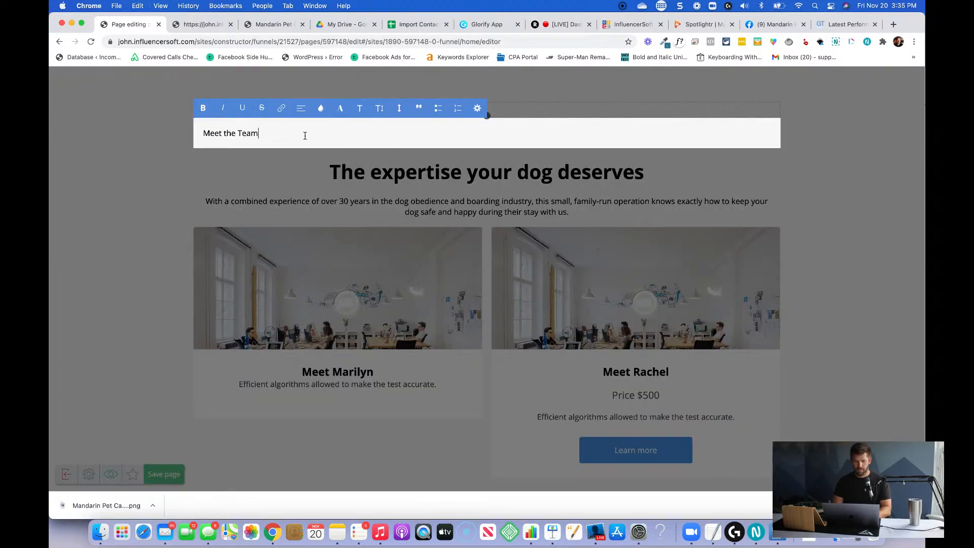
# Center the text in the new "Meet the Team" widget and apply a heading style to it.
pyautogui.tripleClick(305, 135)
pyautogui.click(301, 108)
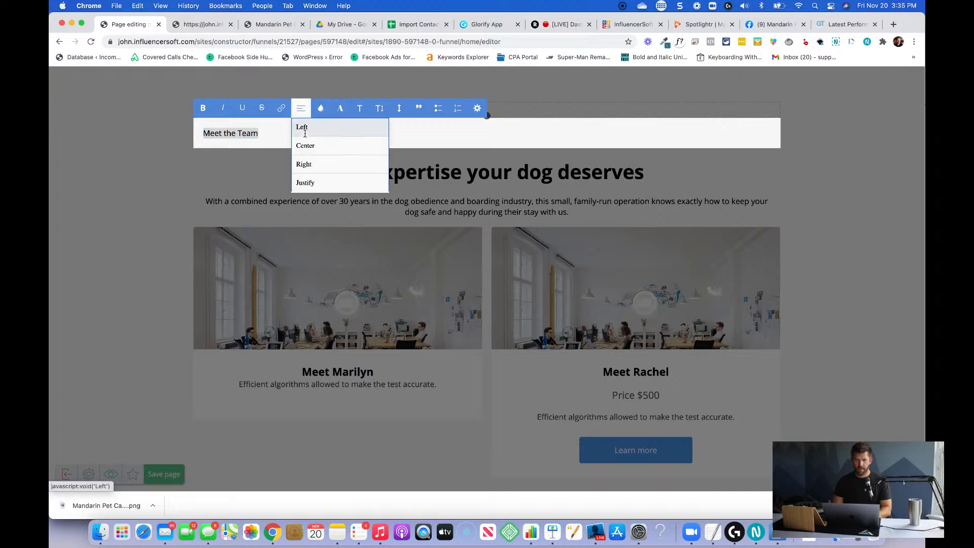
pyautogui.click(306, 146)
pyautogui.click(359, 108)
pyautogui.scroll(2, 385, 152)
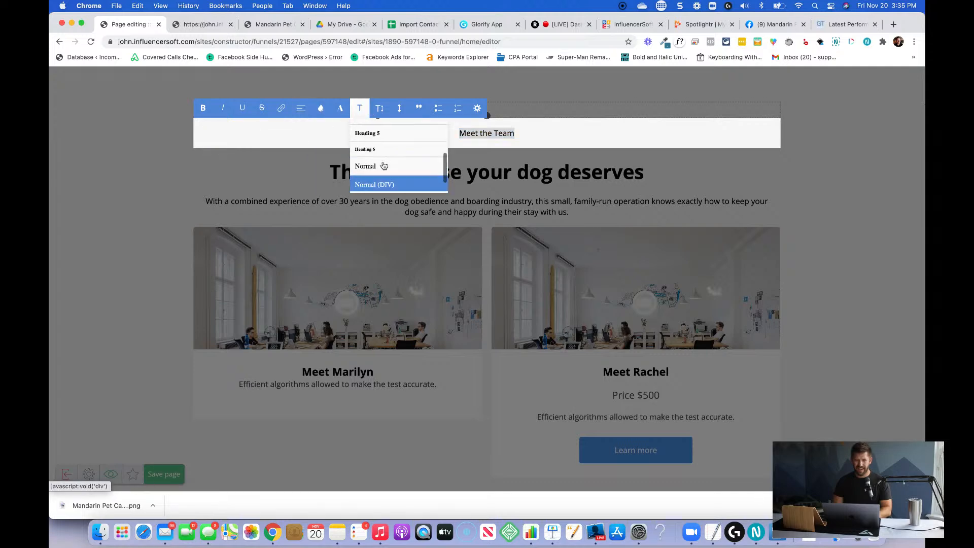
pyautogui.click(386, 138)
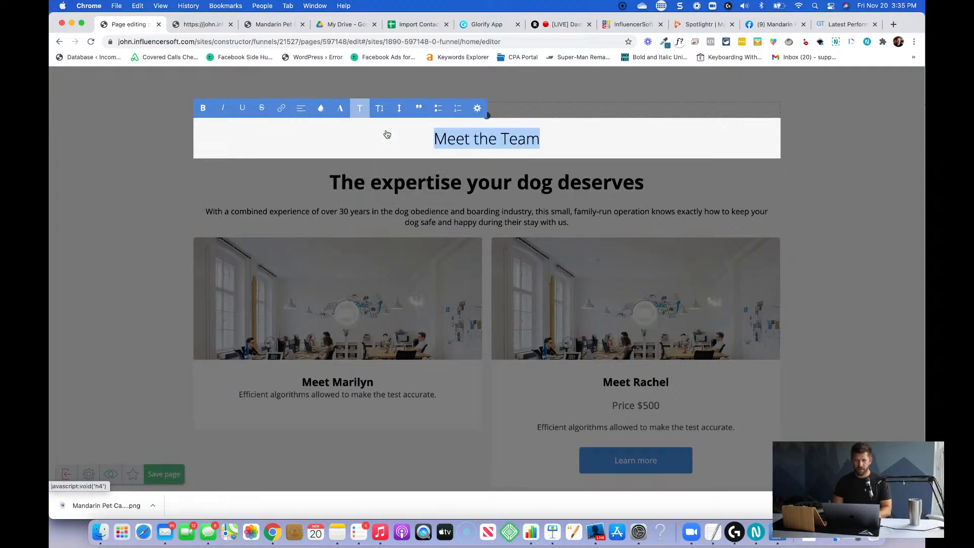
pyautogui.click(473, 192)
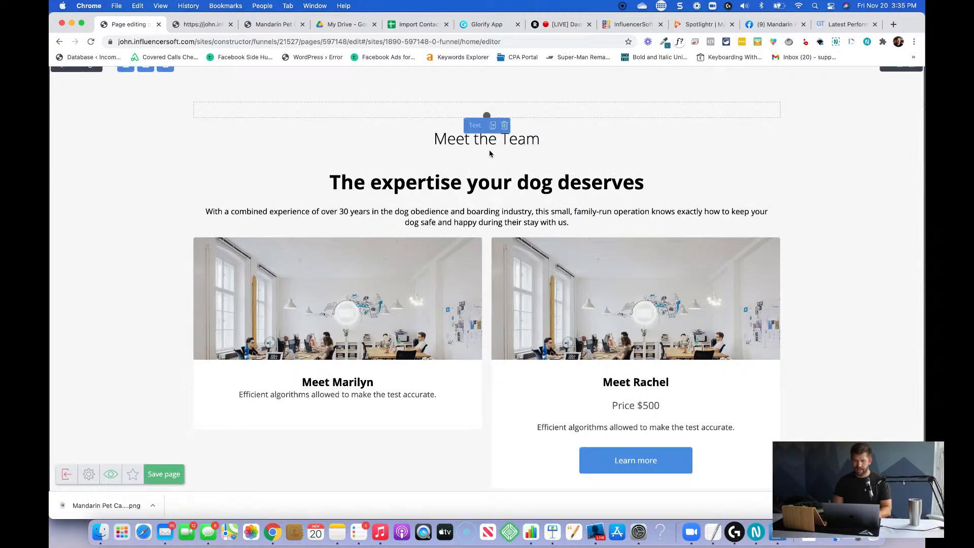
# Try a Line widget between "Meet the Team" and the expertise heading, compare with the sections above, and remove the line.
pyautogui.click(904, 473)
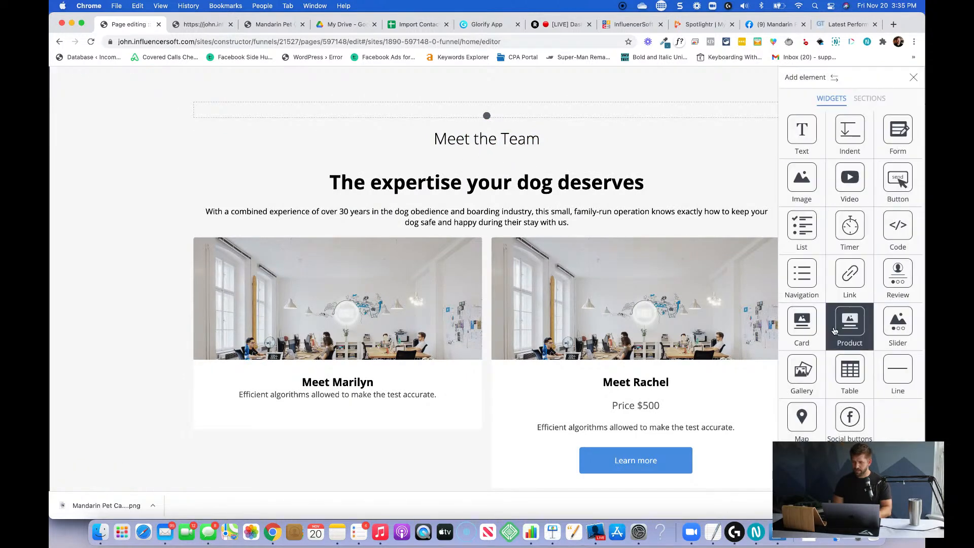
pyautogui.moveTo(898, 373); pyautogui.dragTo(501, 179)
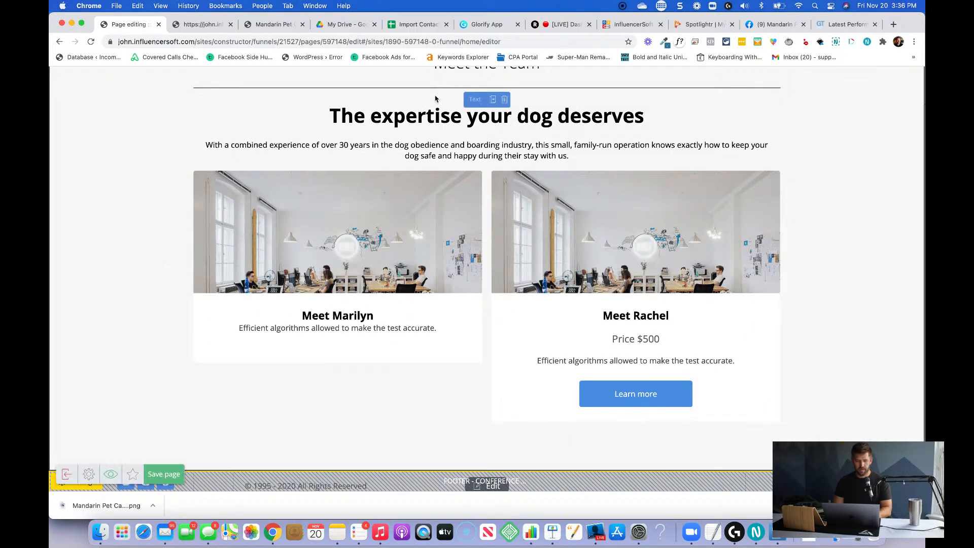
pyautogui.scroll(1, 435, 98)
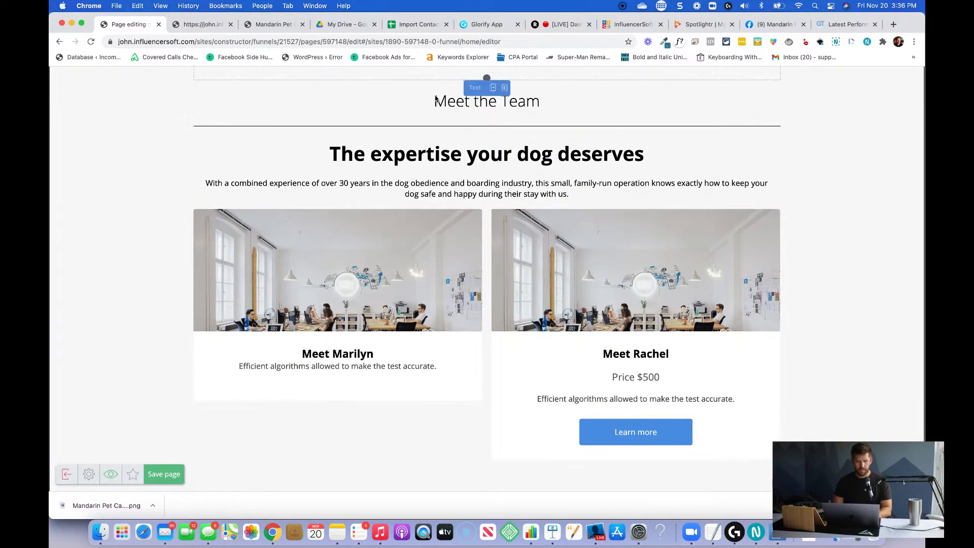
pyautogui.scroll(15, 435, 98)
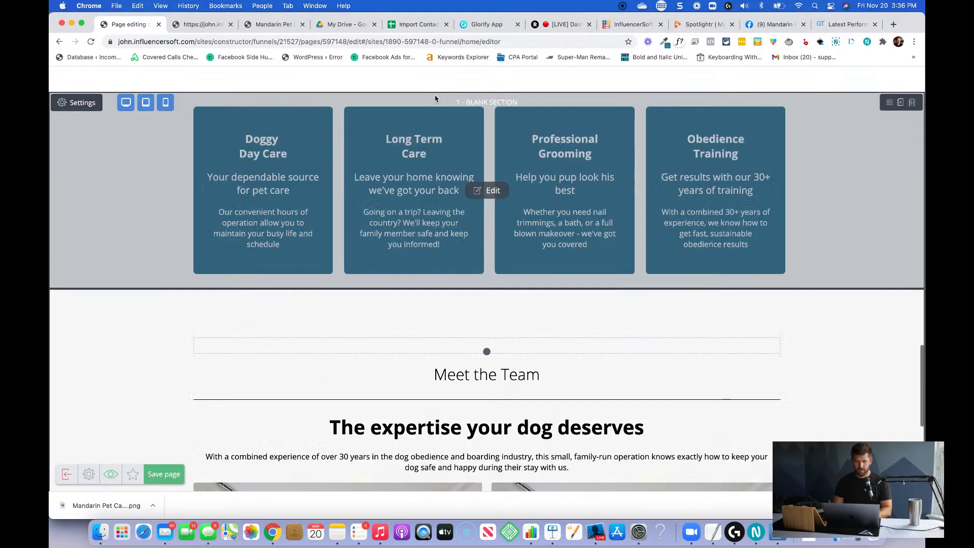
pyautogui.scroll(5, 435, 98)
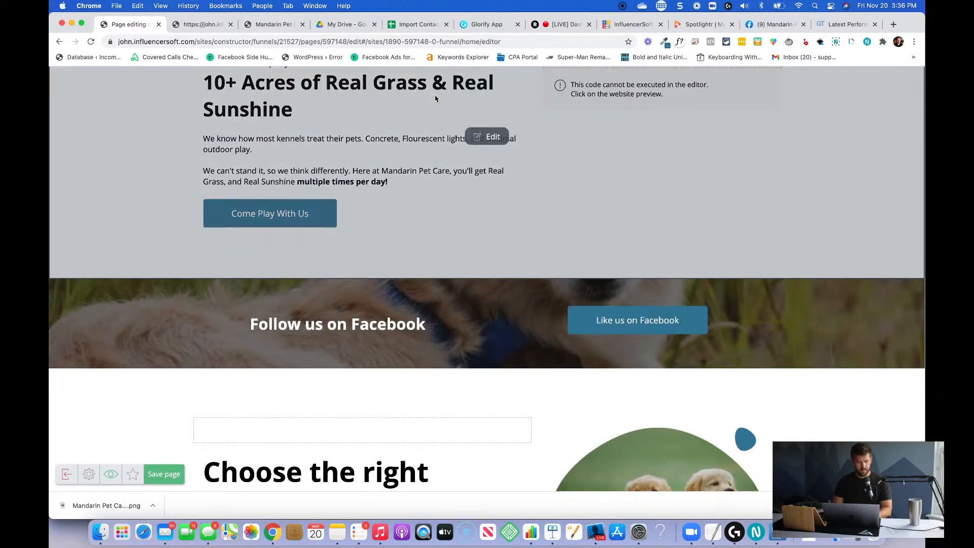
pyautogui.scroll(10, 435, 99)
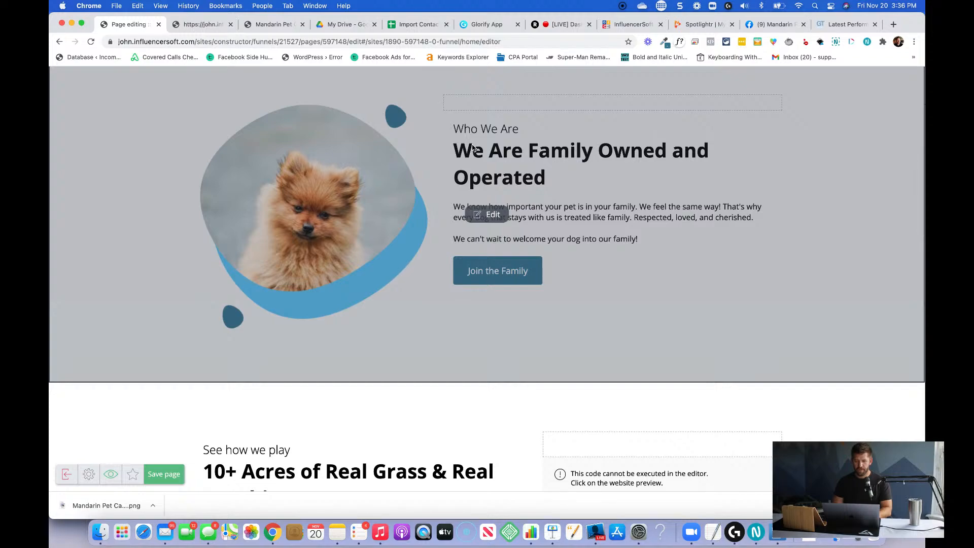
pyautogui.scroll(-20, 472, 147)
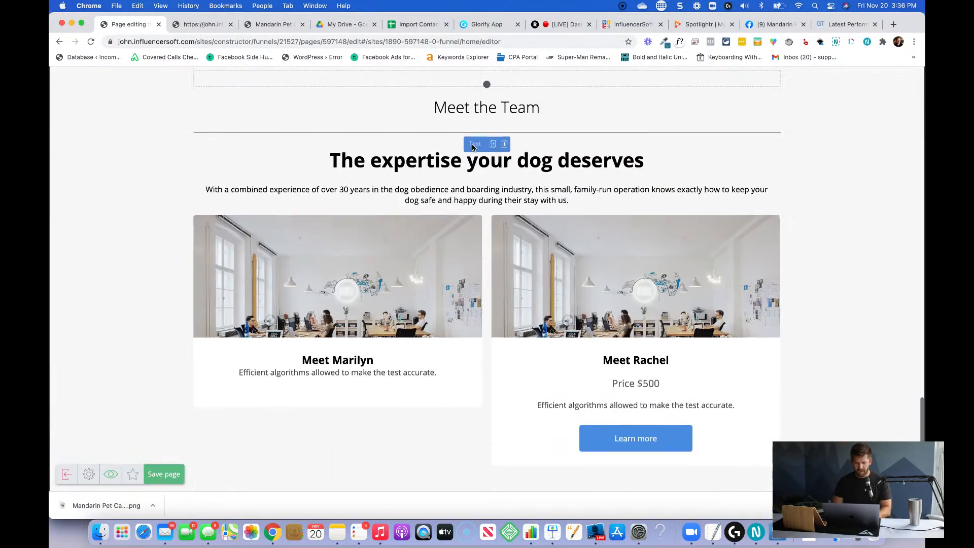
pyautogui.scroll(2, 583, 304)
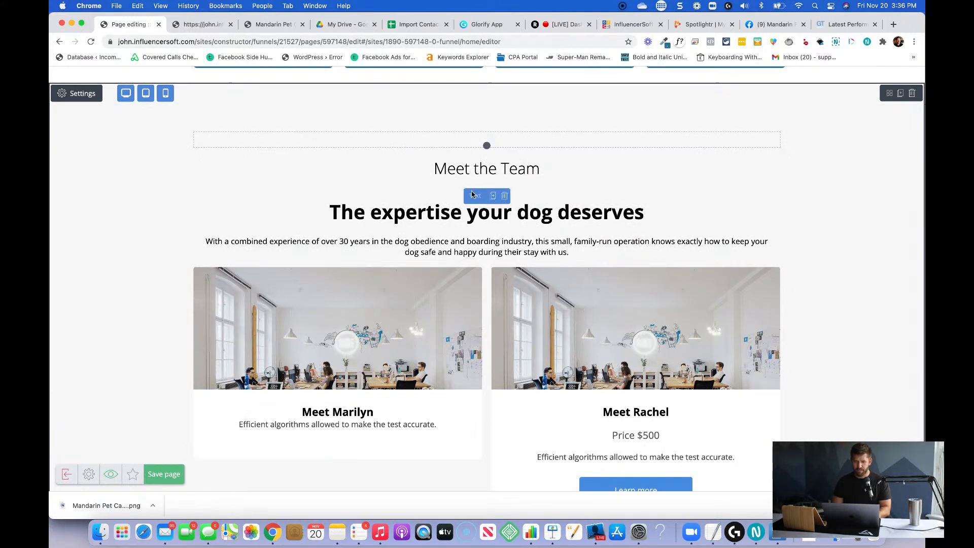
pyautogui.click(466, 171)
pyautogui.tripleClick(466, 170)
pyautogui.press('super+c')
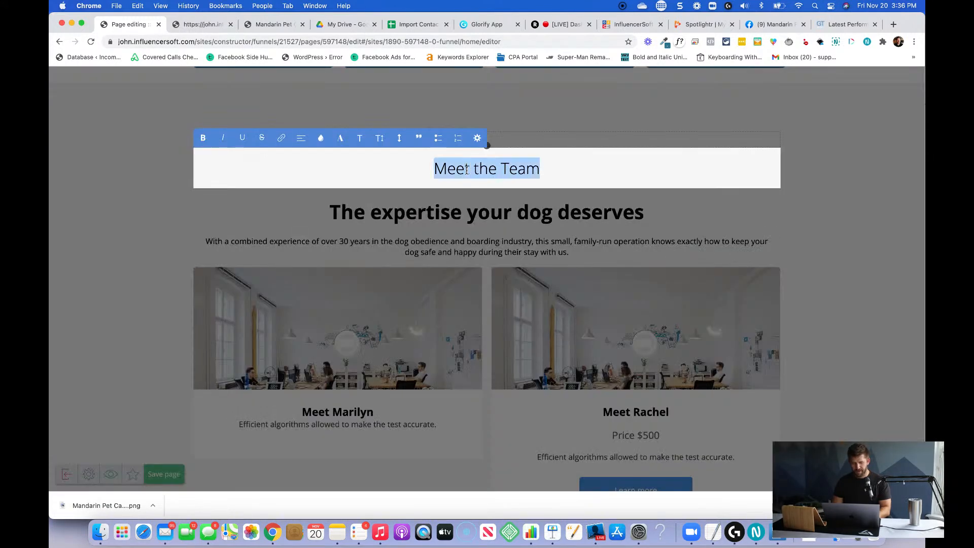
pyautogui.press('BackSpace')
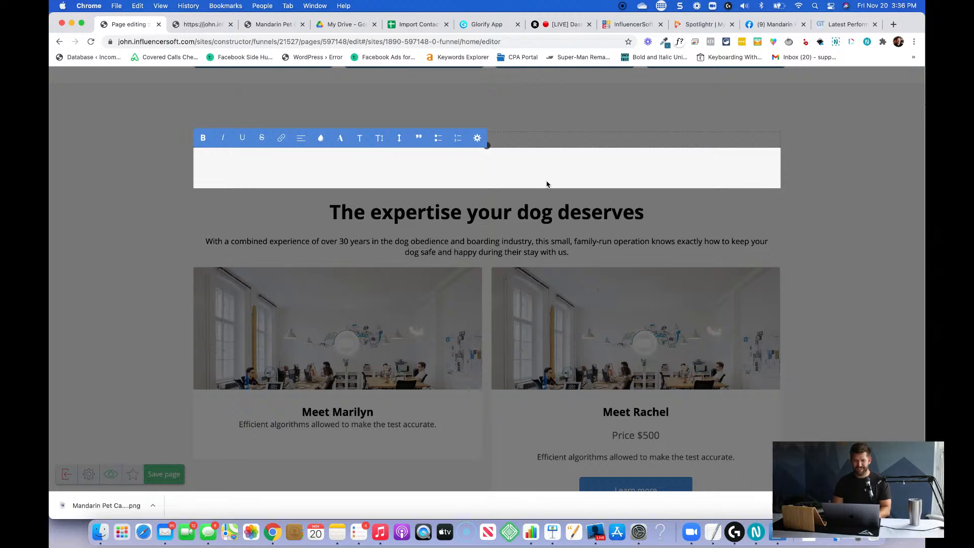
pyautogui.press('super+z')
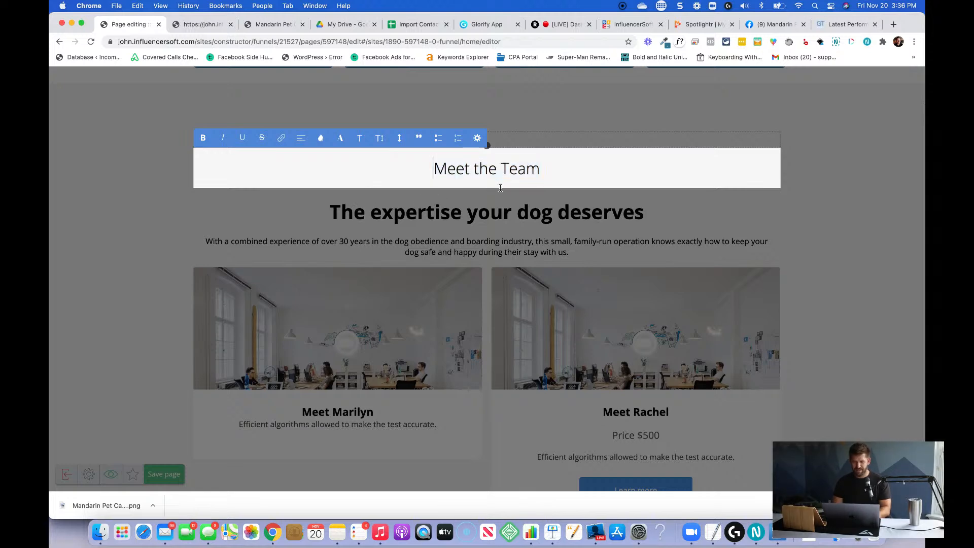
pyautogui.click(494, 222)
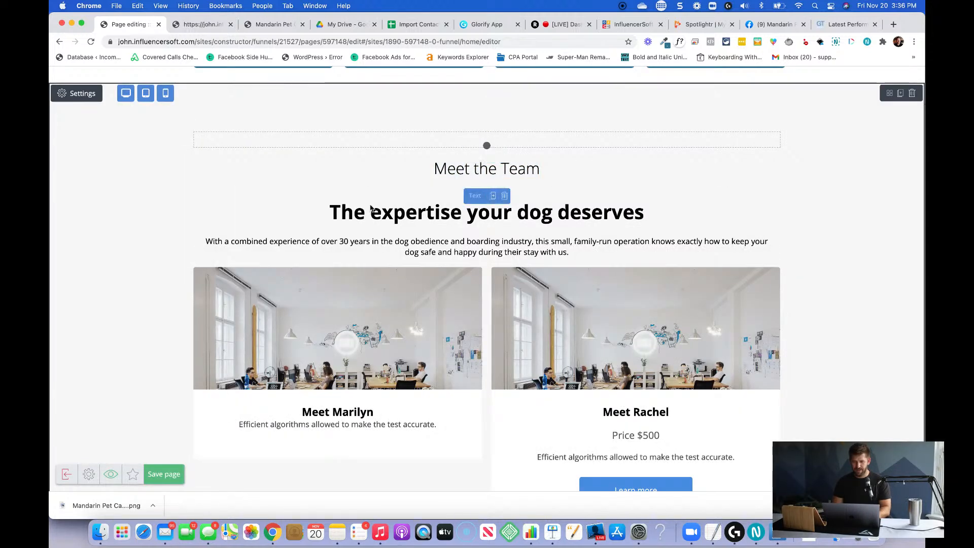
# Insert "Meet the Team" as a new line above the heading "The expertise your dog deserves" in its text block.
pyautogui.click(337, 209)
pyautogui.press('Return')
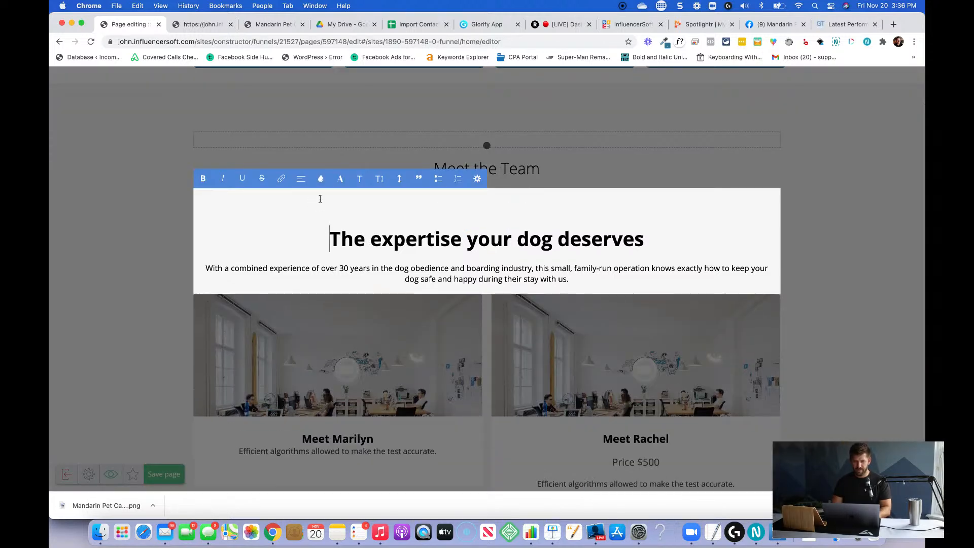
pyautogui.press('super+v')
# Inspect the HTML and styles of the pasted "Meet the Team" heading in the browser's developer tools.
pyautogui.press('super+shift+c')
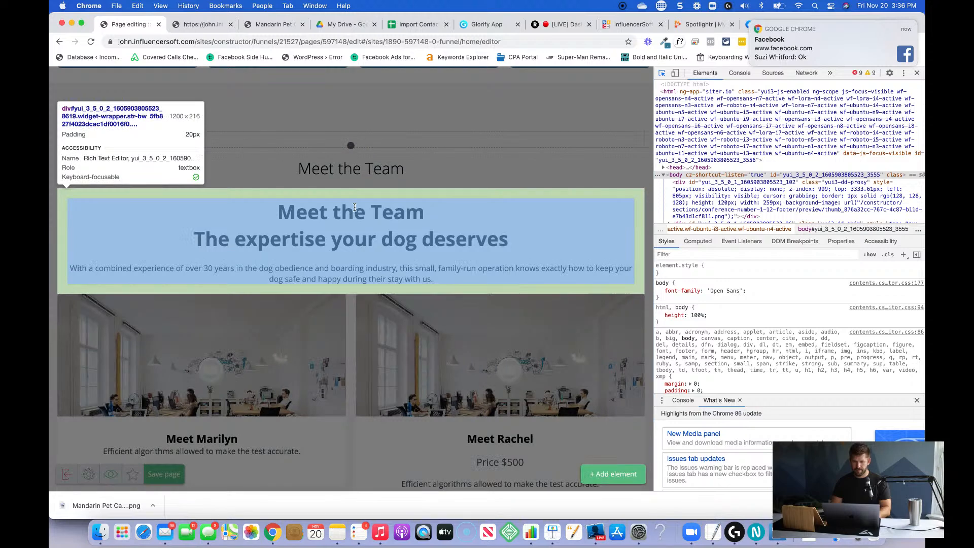
pyautogui.click(350, 212)
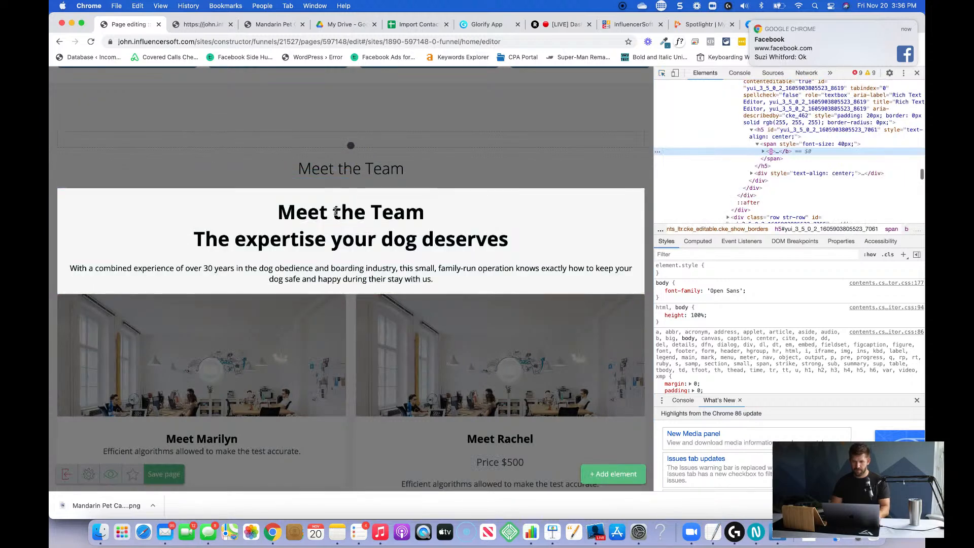
pyautogui.click(918, 73)
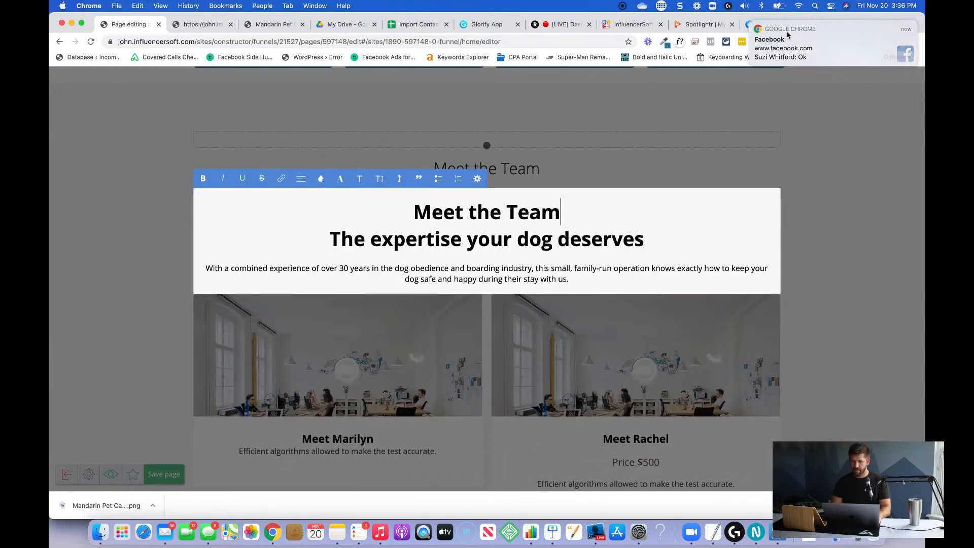
# Remove the bold from the "Meet the Team" line in the expertise text block and set it to Heading 4.
pyautogui.tripleClick(444, 209)
pyautogui.write('x')
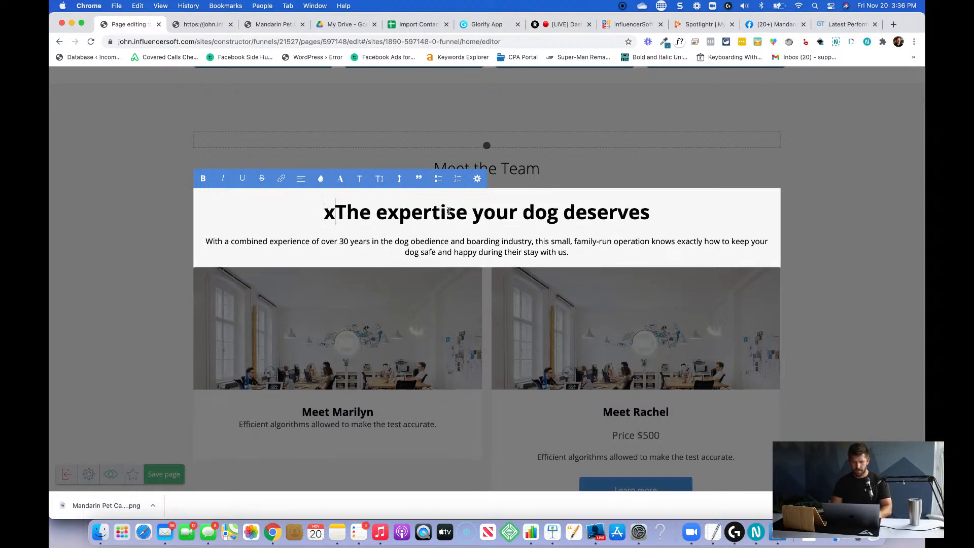
pyautogui.press('super+z')
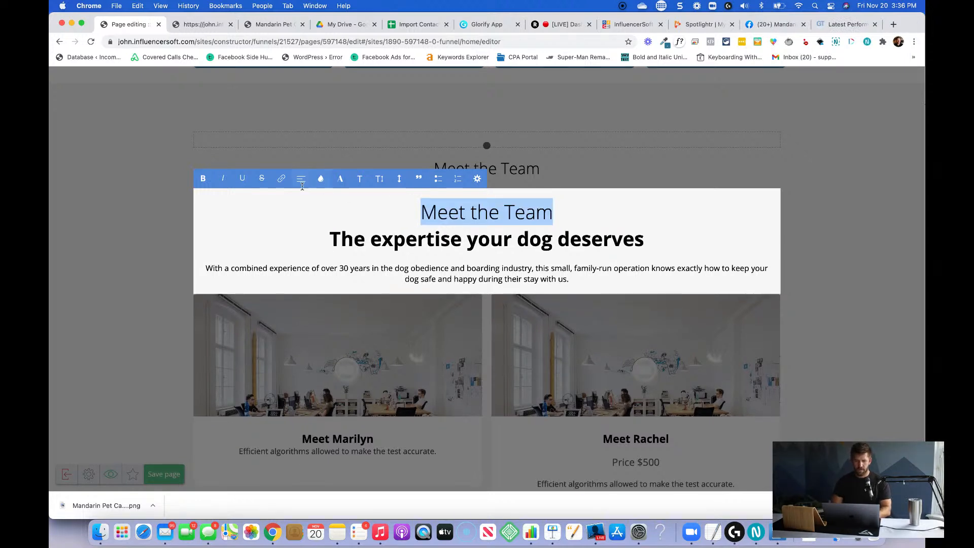
pyautogui.click(353, 180)
pyautogui.scroll(1, 380, 213)
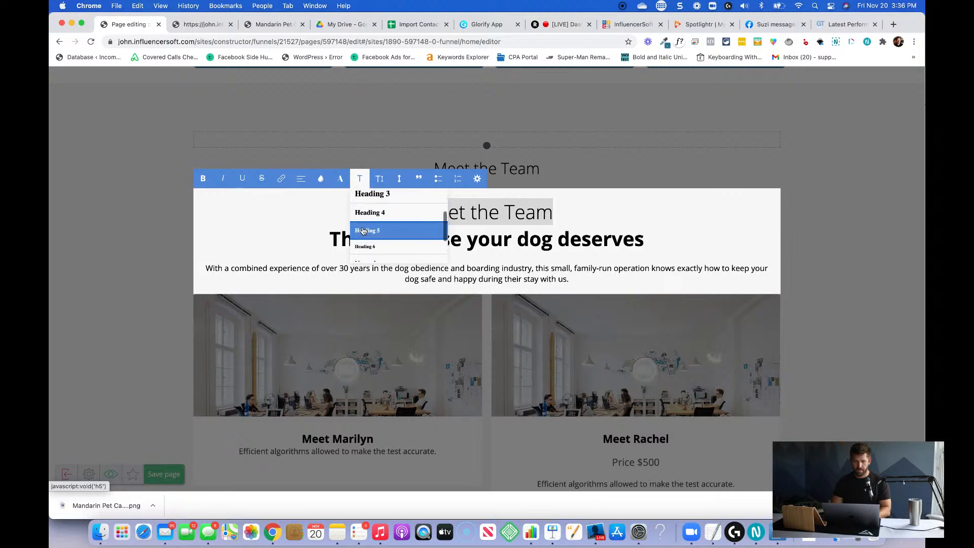
pyautogui.click(382, 215)
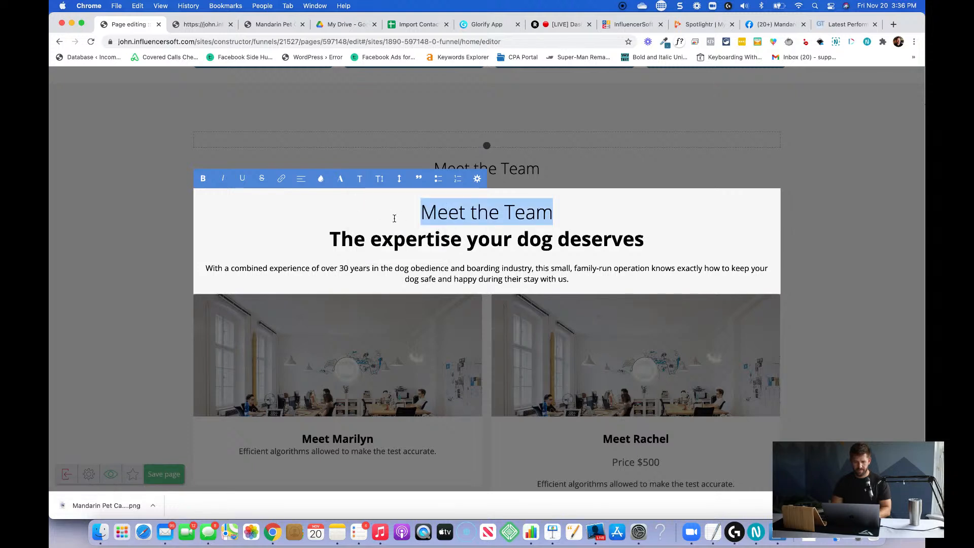
pyautogui.click(462, 241)
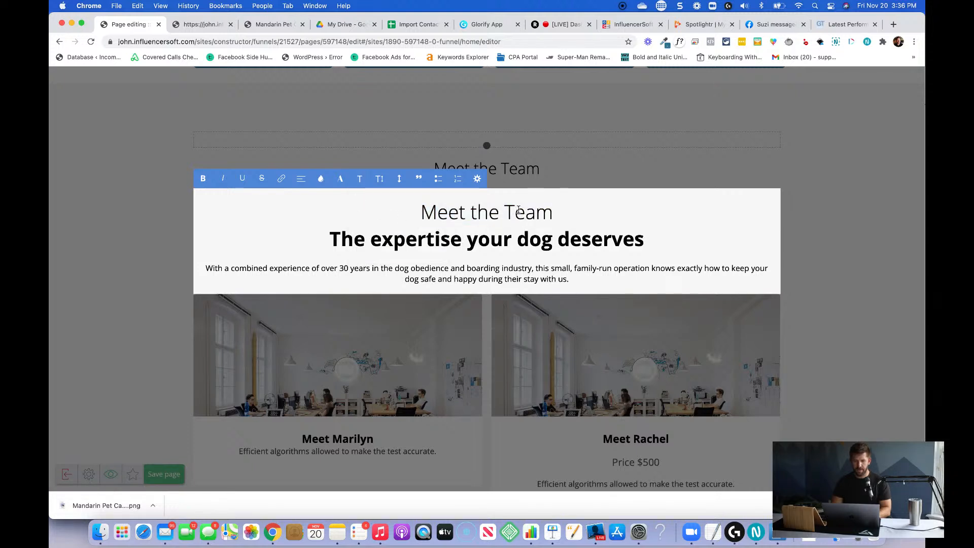
# Try a different heading level on the "Meet the Team" line inside the expertise text block.
pyautogui.click(555, 170)
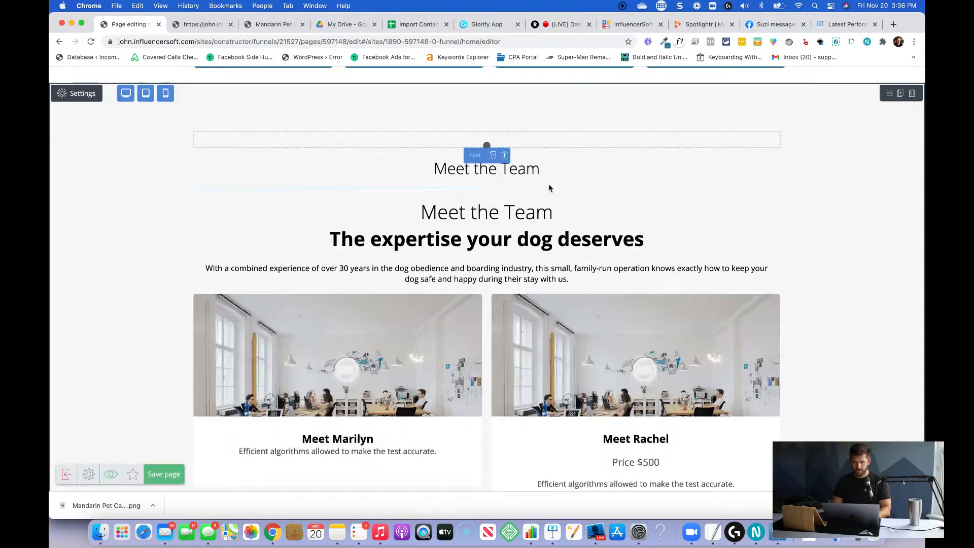
pyautogui.click(486, 217)
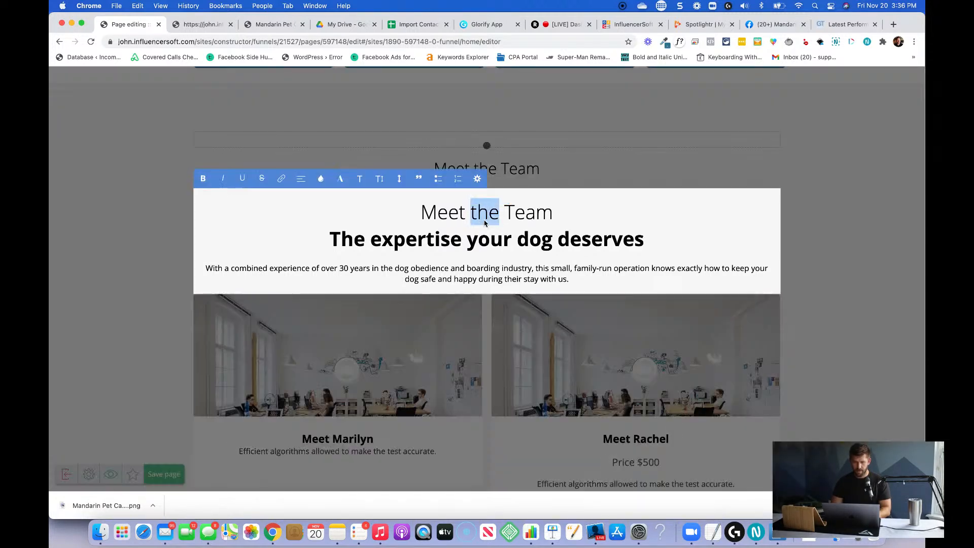
pyautogui.tripleClick(484, 222)
pyautogui.click(359, 179)
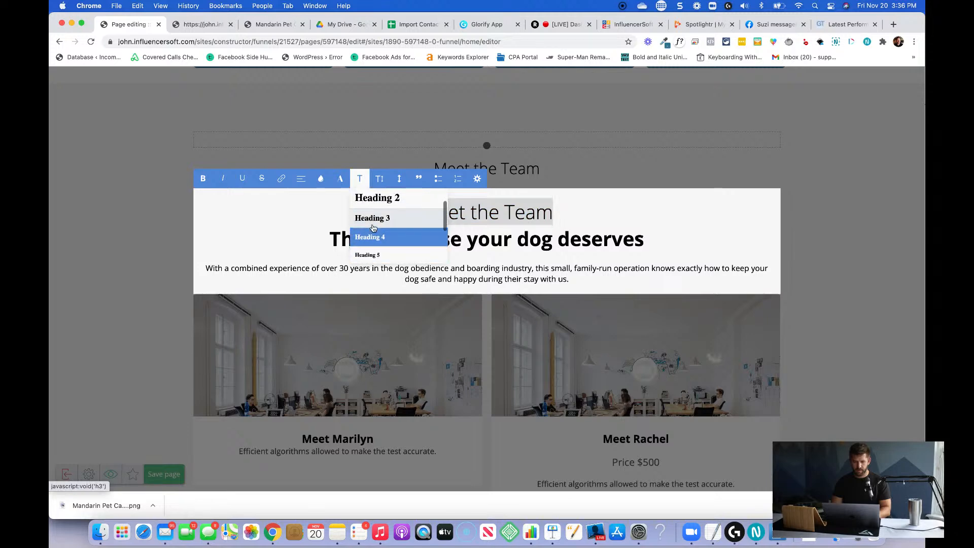
pyautogui.click(374, 252)
pyautogui.click(458, 213)
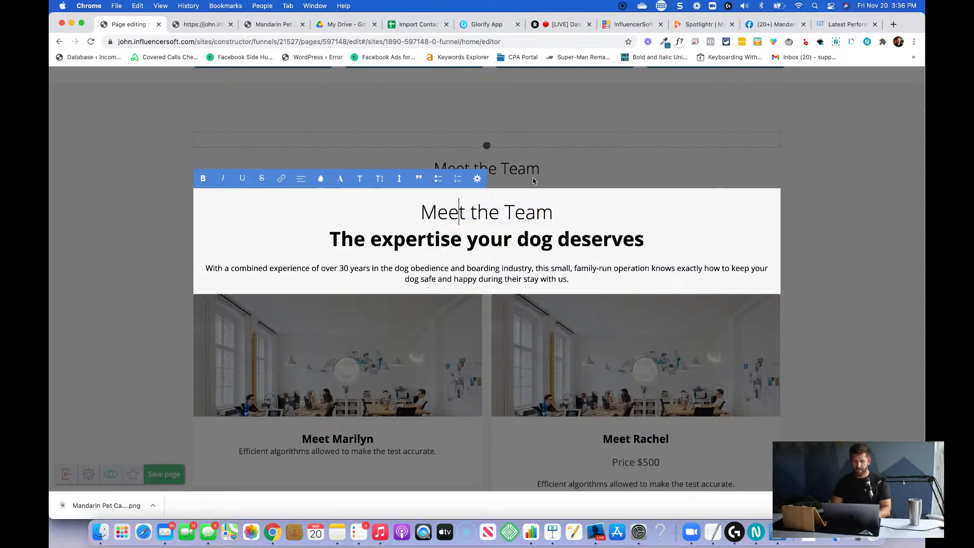
pyautogui.click(483, 175)
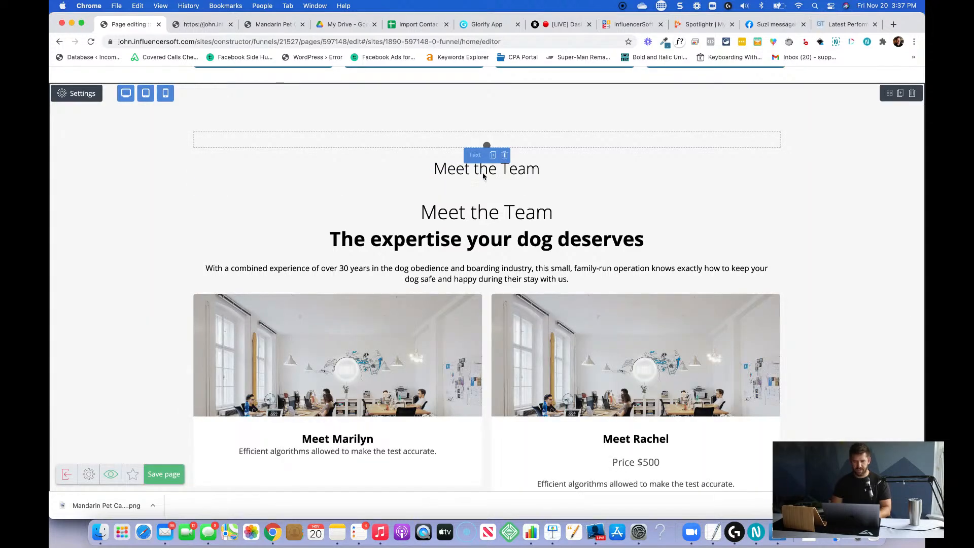
# Add the line "The expertise your dog deserves" below "Meet the Team" in the separate upper text block.
pyautogui.click(541, 174)
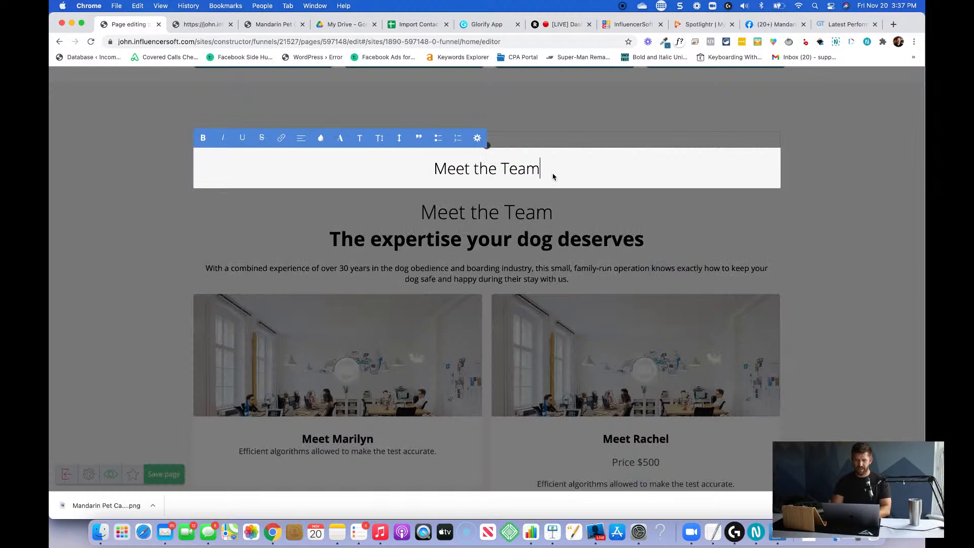
pyautogui.press('Return')
pyautogui.write('The ex')
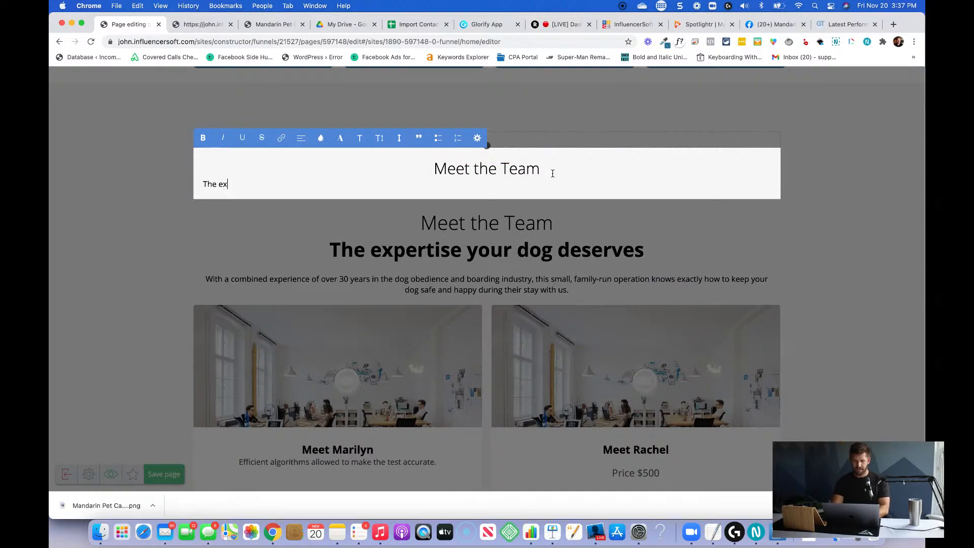
pyautogui.write('pertise your dog deserves')
# Format the new line "The expertise your dog deserves" as Heading 3 in bold.
pyautogui.press('super+shift+Left')
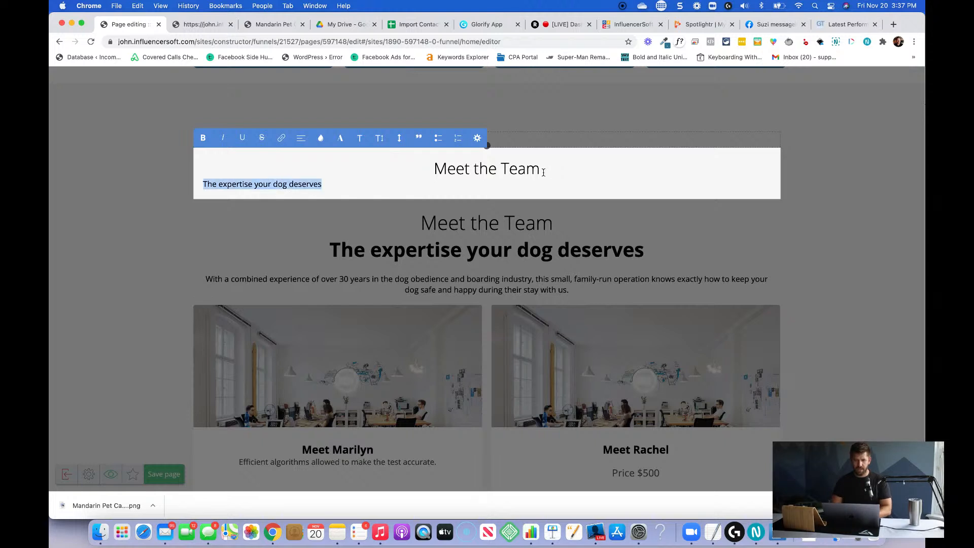
pyautogui.click(360, 137)
pyautogui.scroll(-2, 395, 177)
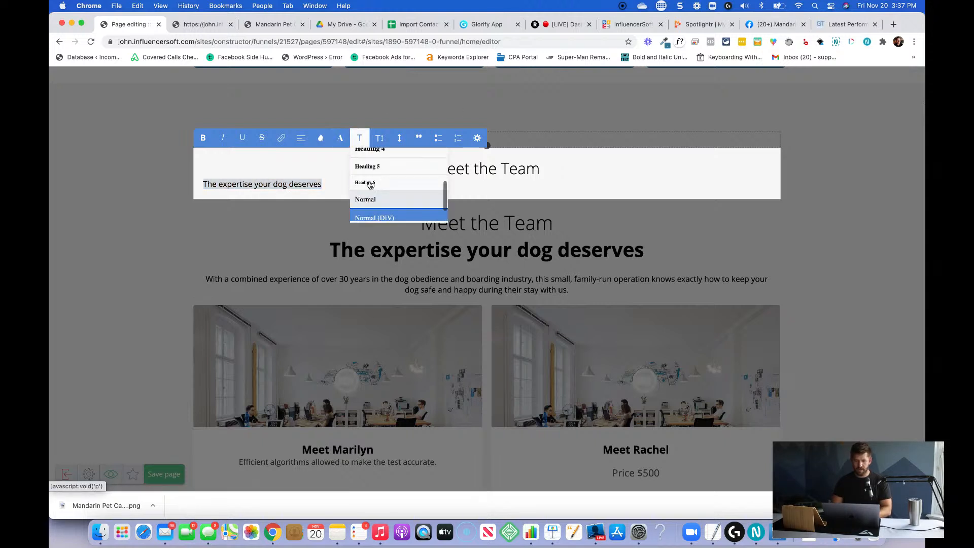
pyautogui.click(401, 162)
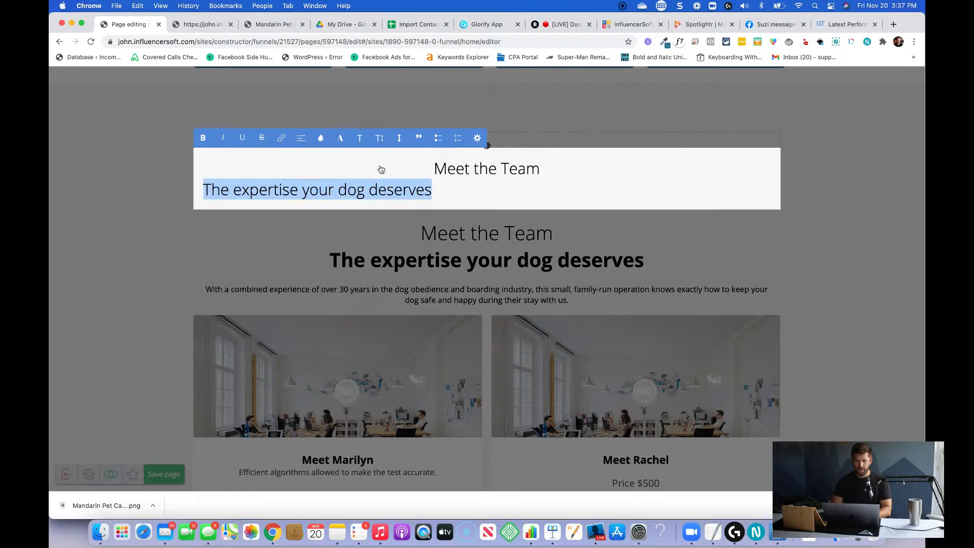
pyautogui.click(362, 139)
pyautogui.click(369, 193)
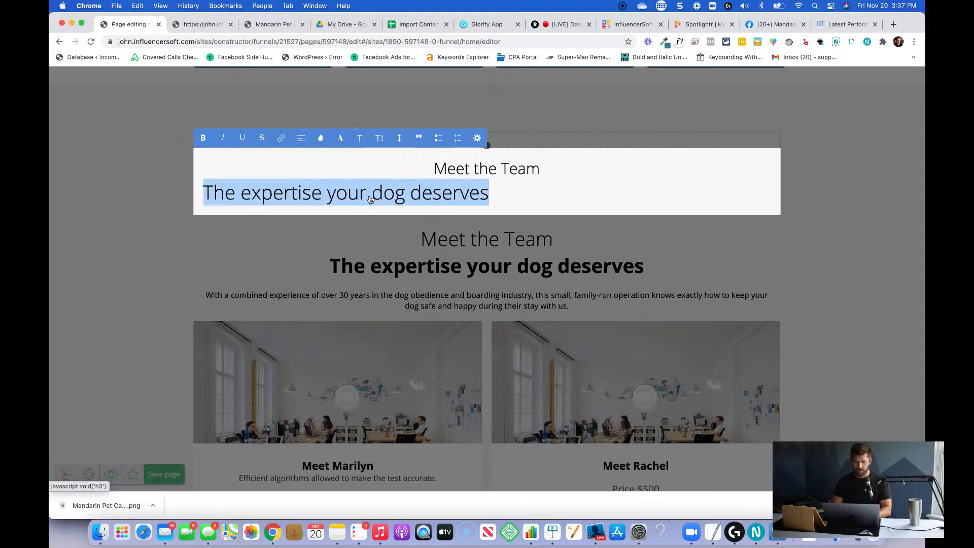
pyautogui.press('super+b')
# Copy the "With a combined experience of over 30 years" paragraph from the lower text block onto a new line below the upper block's bold heading.
pyautogui.click(548, 207)
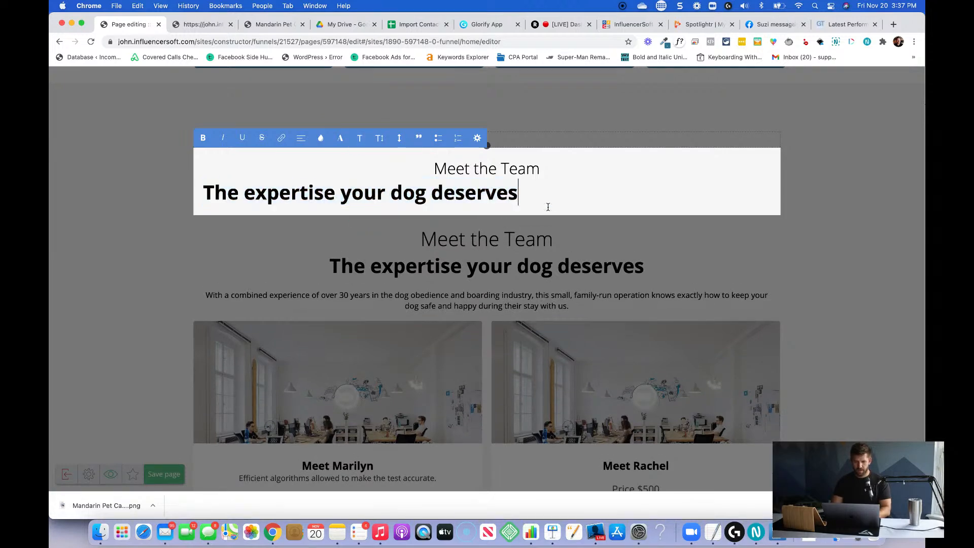
pyautogui.press('Return')
pyautogui.click(565, 300)
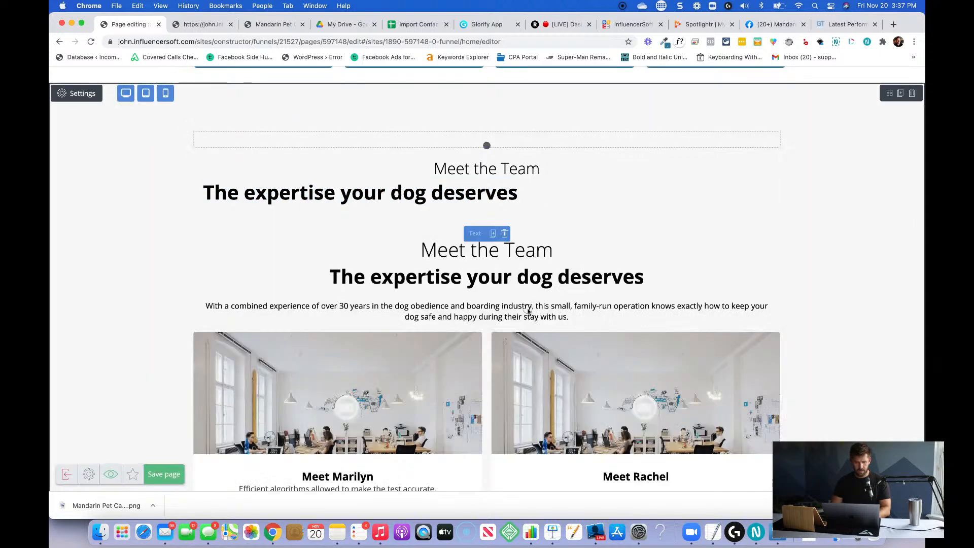
pyautogui.click(524, 311)
pyautogui.tripleClick(445, 310)
pyautogui.press('super+c')
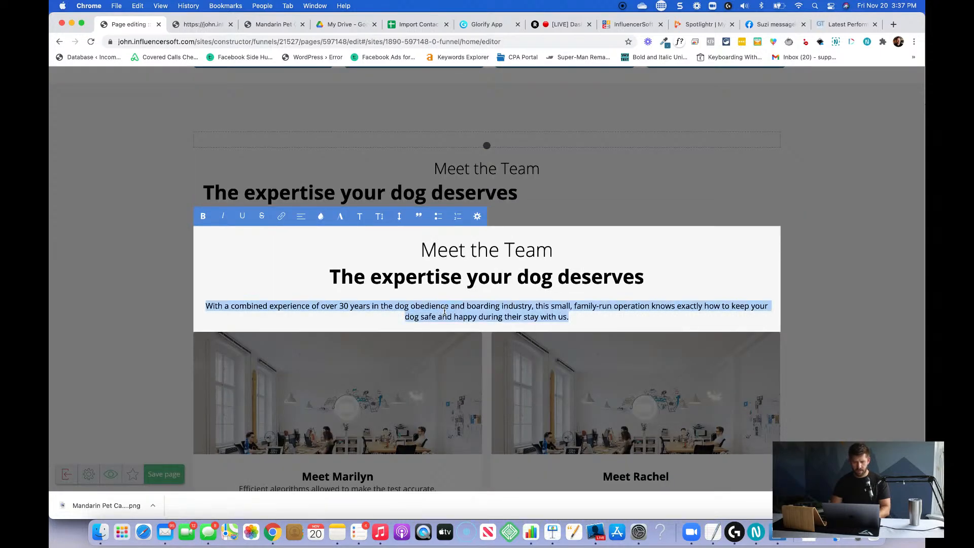
pyautogui.click(587, 233)
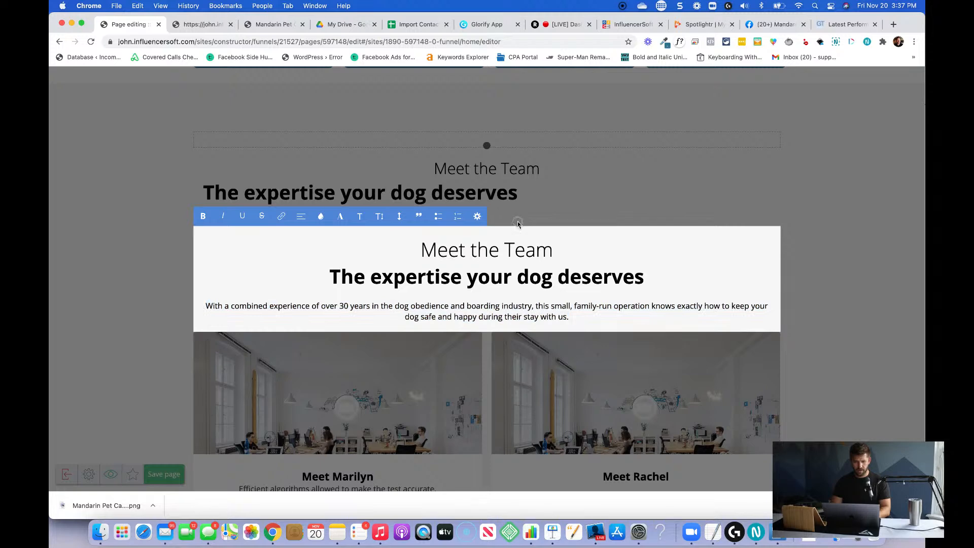
pyautogui.click(450, 218)
pyautogui.click(400, 221)
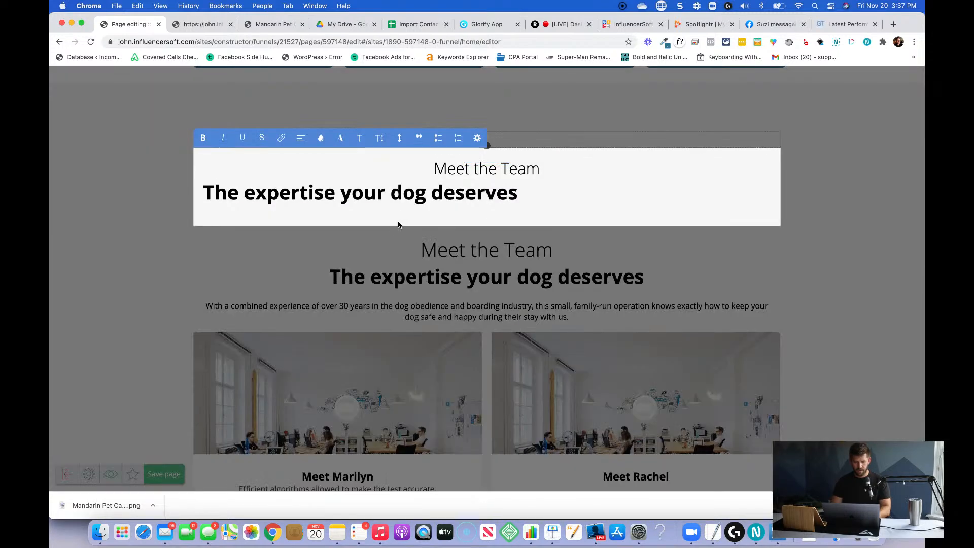
pyautogui.press('super+v')
# Center all text in the upper block and insert a blank line between the bold heading and the paragraph.
pyautogui.press('super+a')
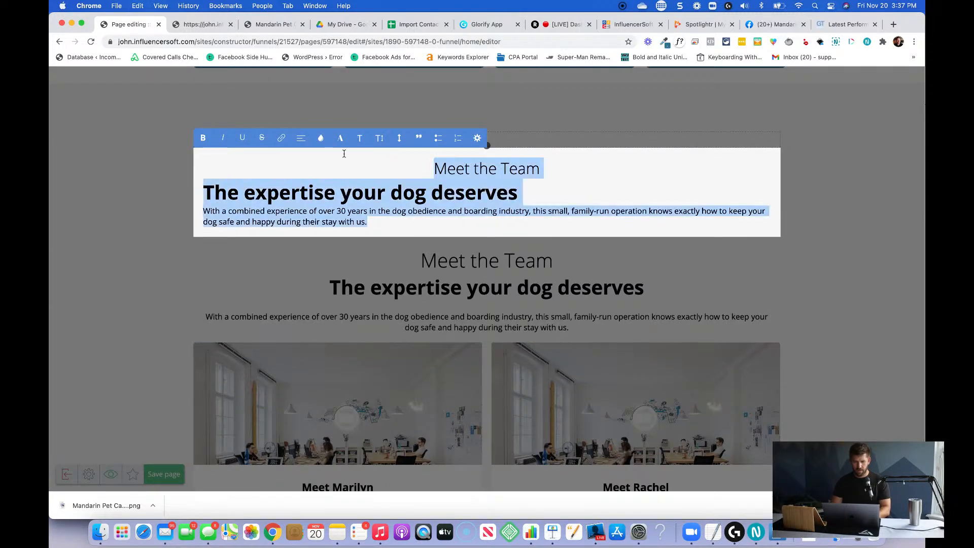
pyautogui.click(301, 137)
pyautogui.click(311, 175)
pyautogui.click(550, 228)
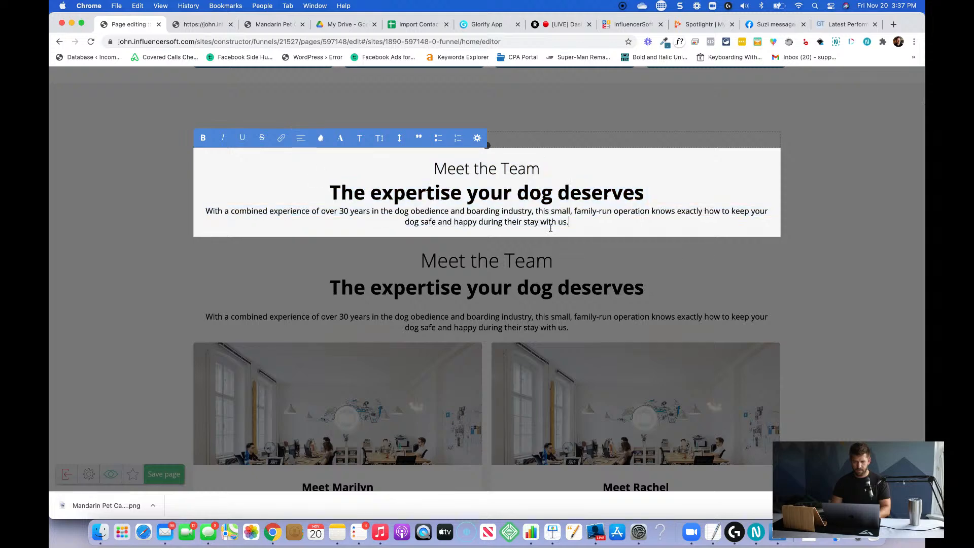
pyautogui.click(645, 197)
pyautogui.press('Return')
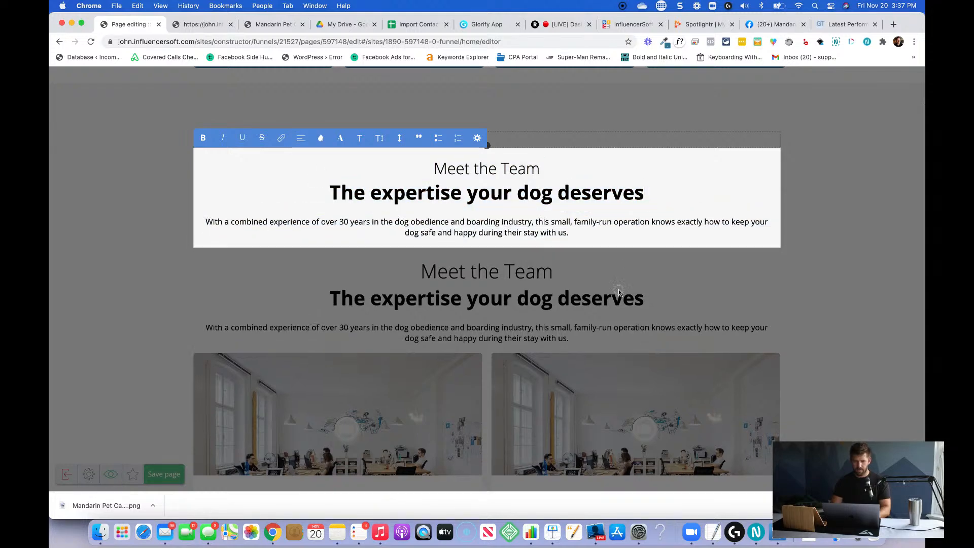
# Delete the duplicate lower text block with the "Meet the Team" and expertise headings.
pyautogui.click(564, 299)
pyautogui.click(504, 255)
pyautogui.click(460, 205)
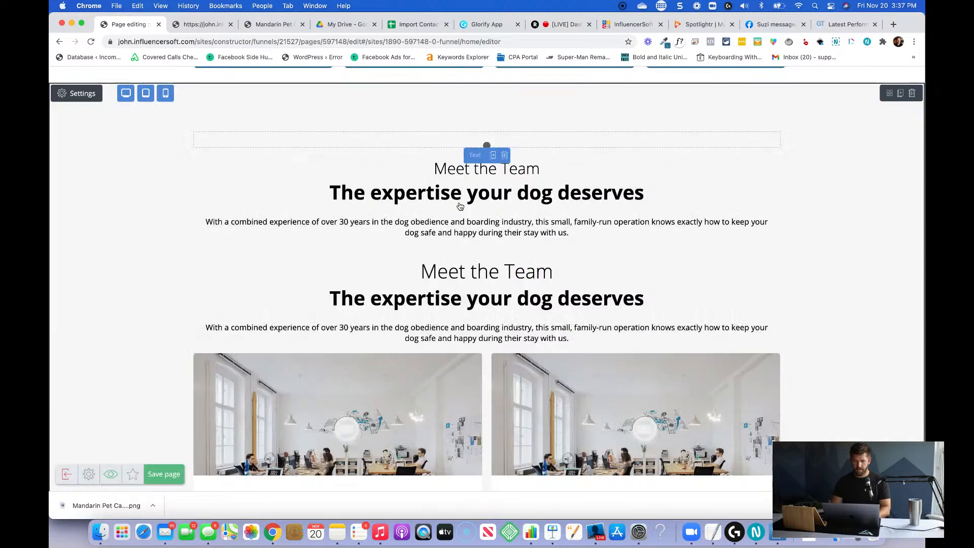
# Replace the first team card's placeholder description with the draft text "Originally trained as a".
pyautogui.scroll(-3, 735, 274)
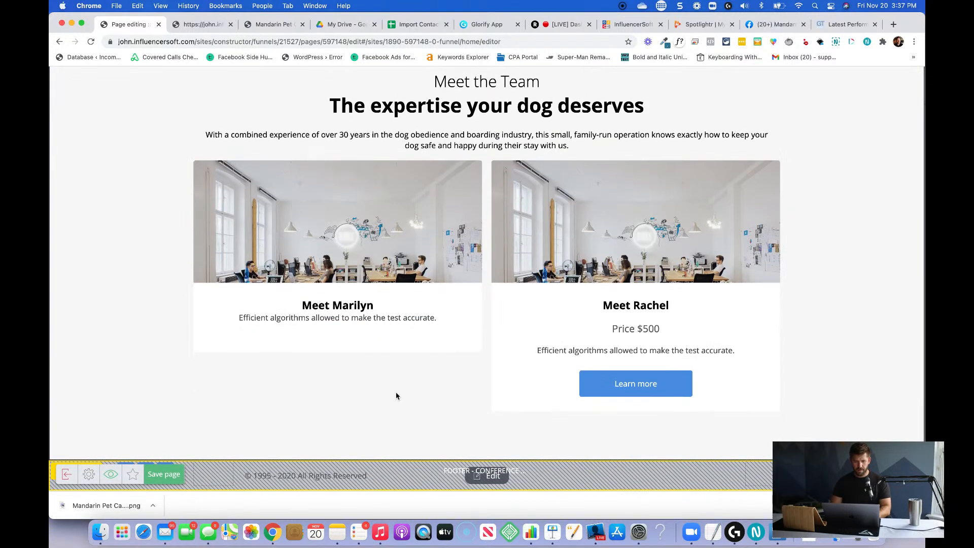
pyautogui.click(369, 322)
pyautogui.tripleClick(349, 322)
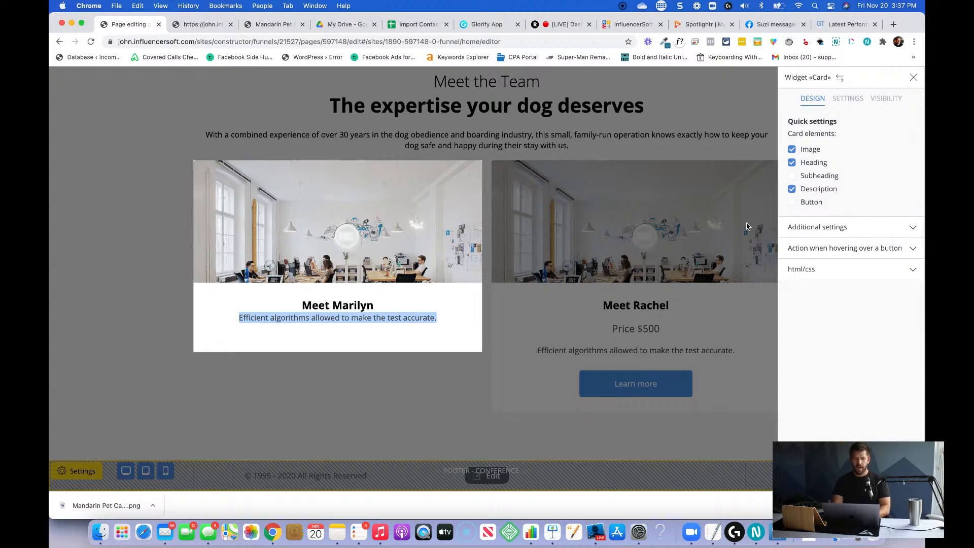
pyautogui.write('A')
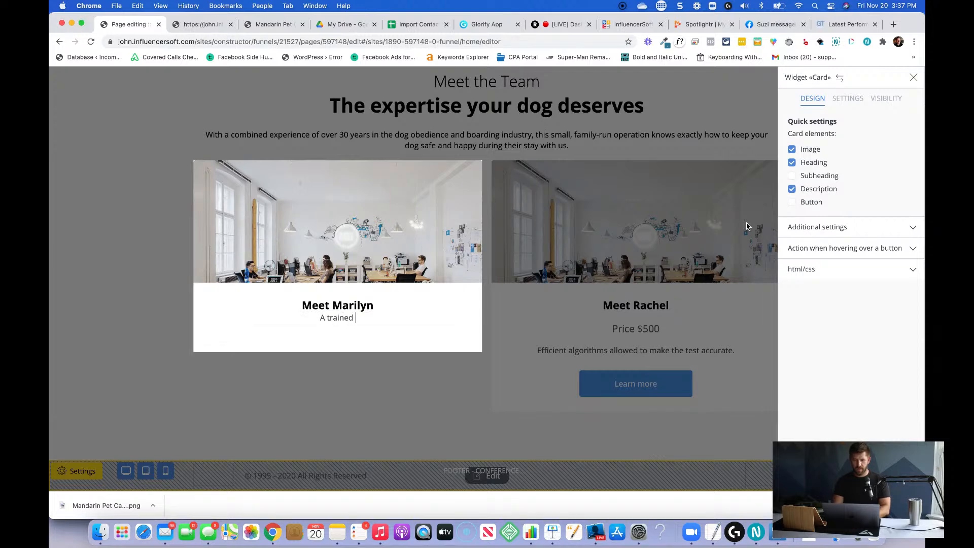
pyautogui.write(' trained')
pyautogui.press('super+a')
pyautogui.write('Original')
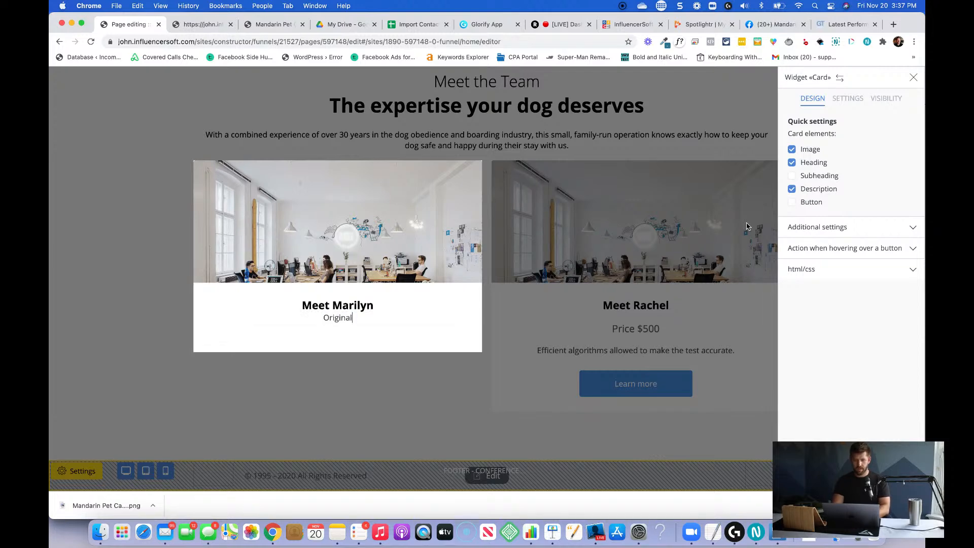
pyautogui.write('ly trained ')
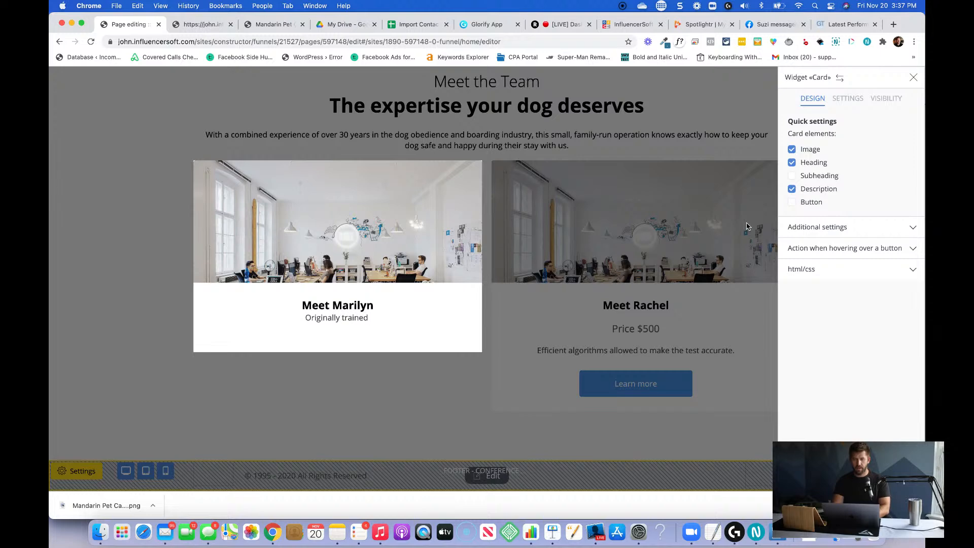
pyautogui.write('as a')
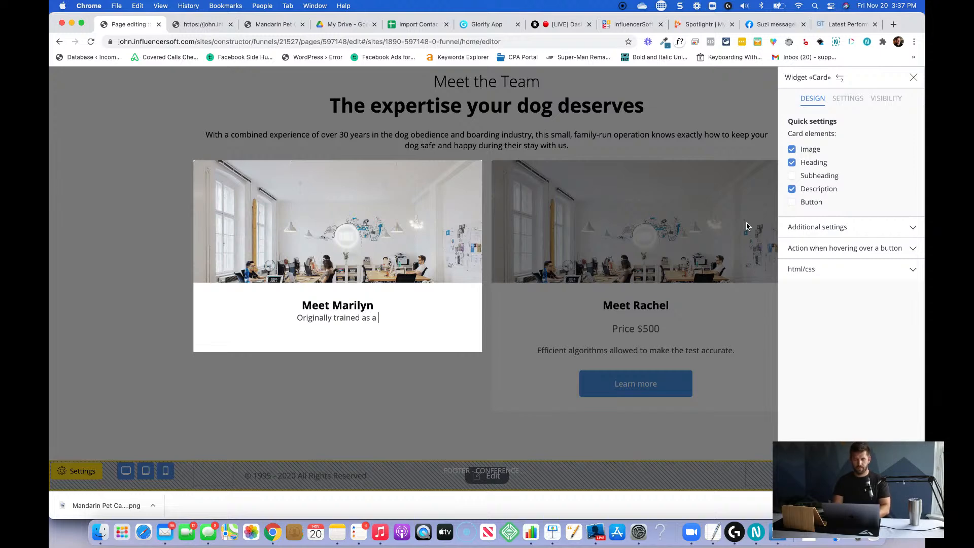
# Rewrite the first team card's description as the member's first name followed by "spent over a decading training service dogs to help blind and".
pyautogui.press('super+a')
pyautogui.write('M')
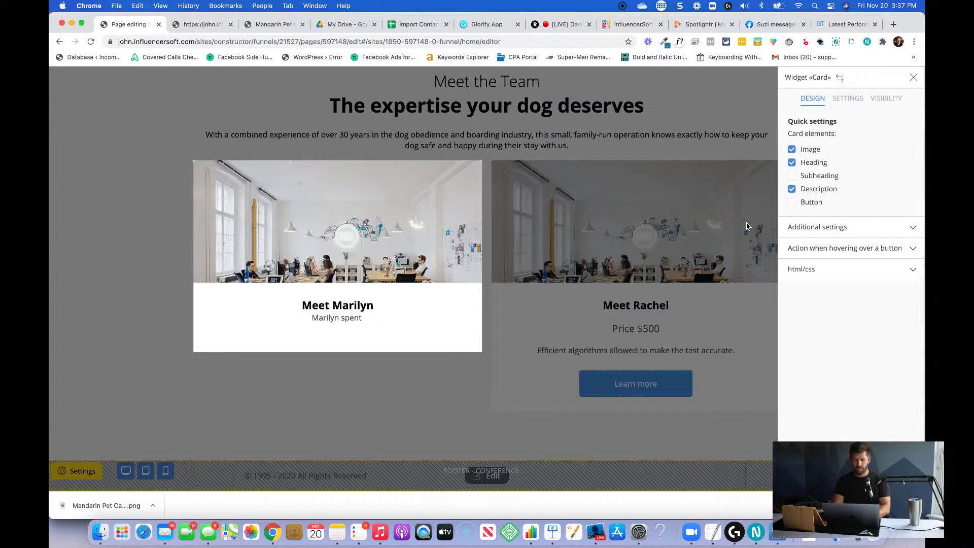
pyautogui.write('arilyn spent over a decading')
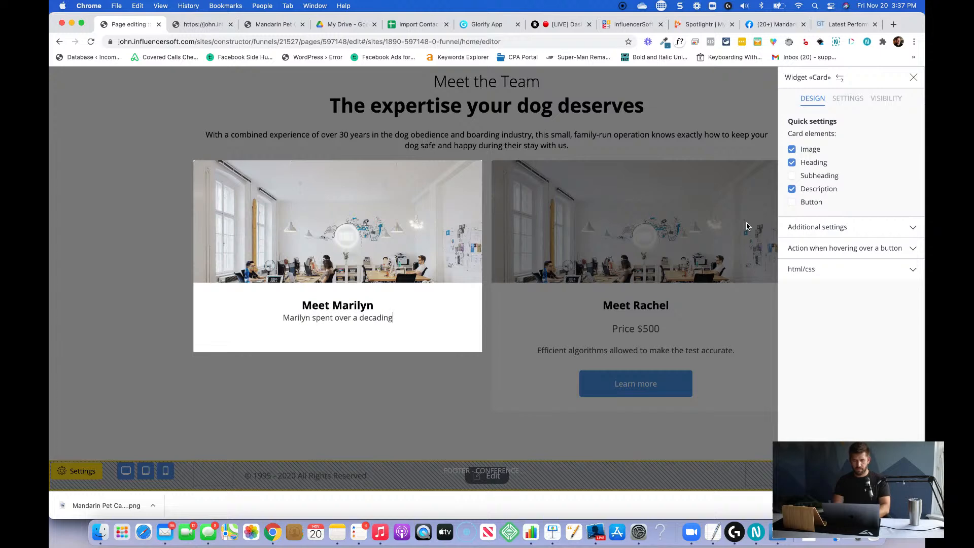
pyautogui.write(' training dogs with')
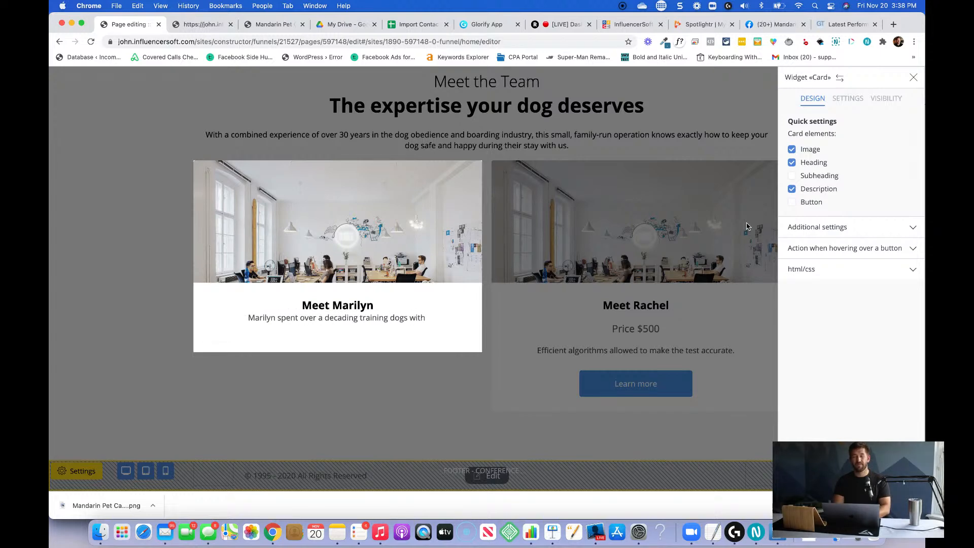
pyautogui.press('BackSpace')
pyautogui.press('BackSpace')
pyautogui.press('BackSpace')
pyautogui.press('BackSpace')
pyautogui.press('BackSpace')
pyautogui.press('BackSpace')
pyautogui.press('BackSpace')
pyautogui.press('BackSpace')
pyautogui.press('BackSpace')
pyautogui.press('BackSpace')
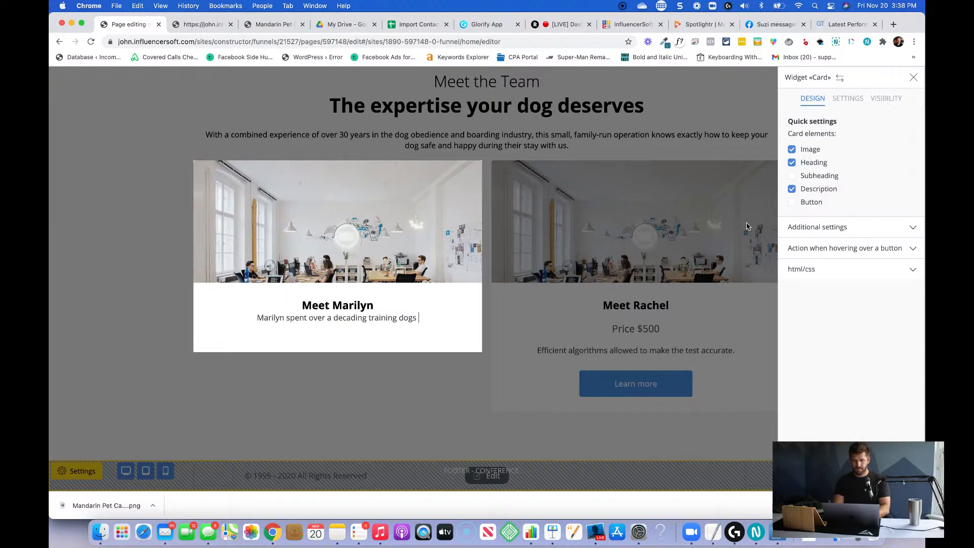
pyautogui.write('service d')
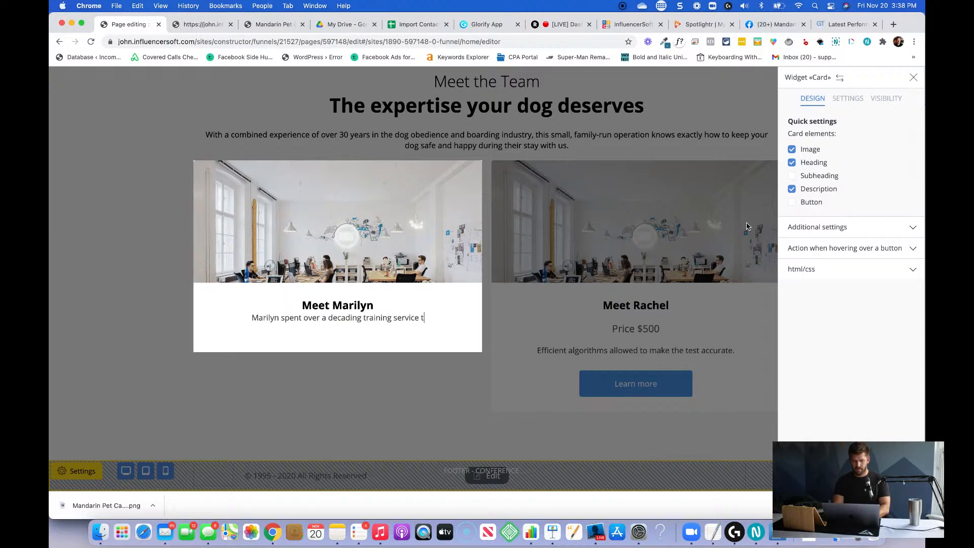
pyautogui.write('ogs to help ')
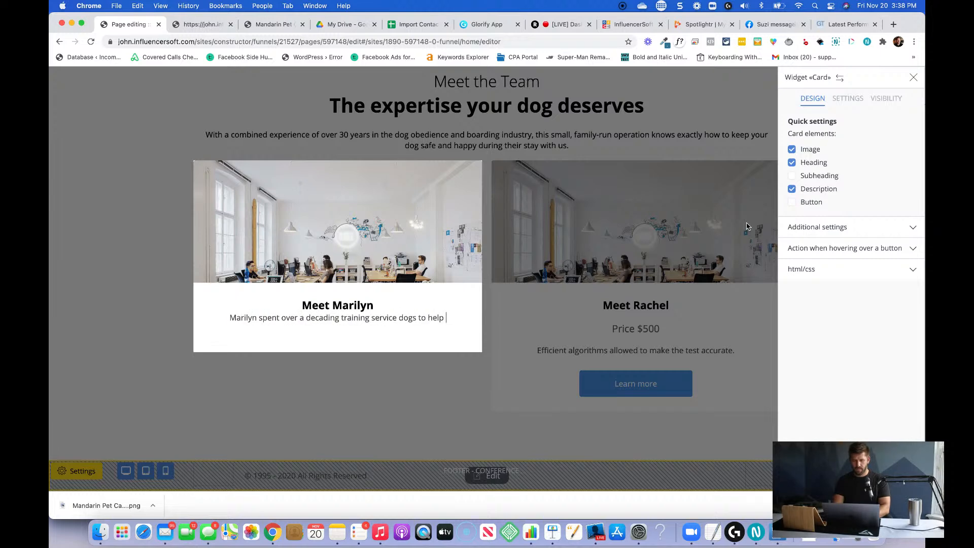
pyautogui.write('blind and')
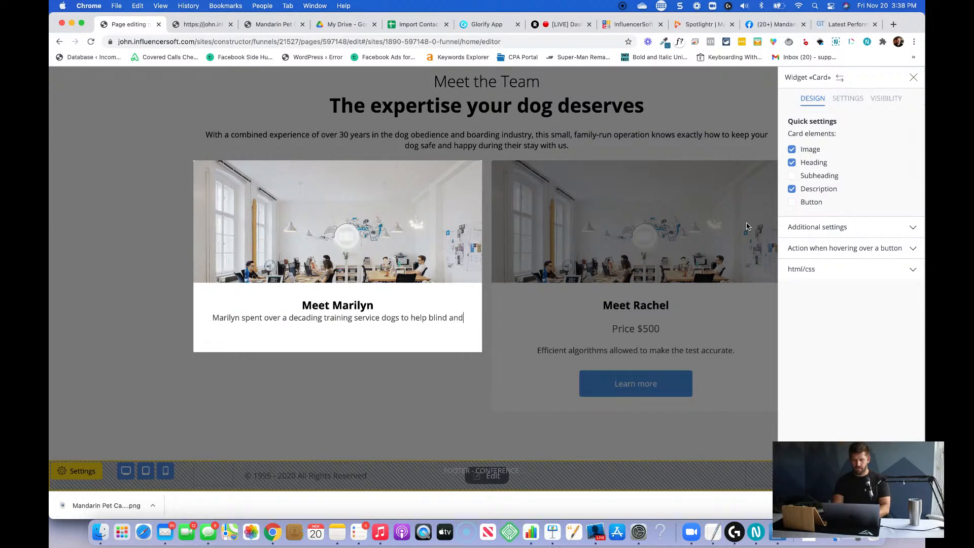
# Replace "blind and" at the end of the first team card's description with "disabled people live rich, fulfilling lives of purpose.".
pyautogui.hotkey('shift', 'alt', 'Left')
pyautogui.hotkey('shift', 'alt', 'Left')
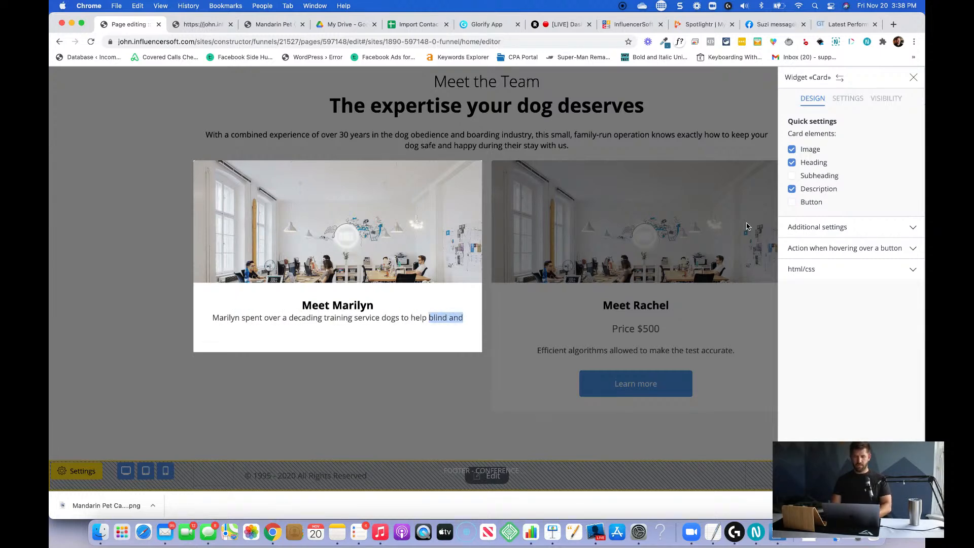
pyautogui.press('Right')
pyautogui.hotkey('shift', 'alt', 'Left')
pyautogui.hotkey('shift', 'alt', 'Left')
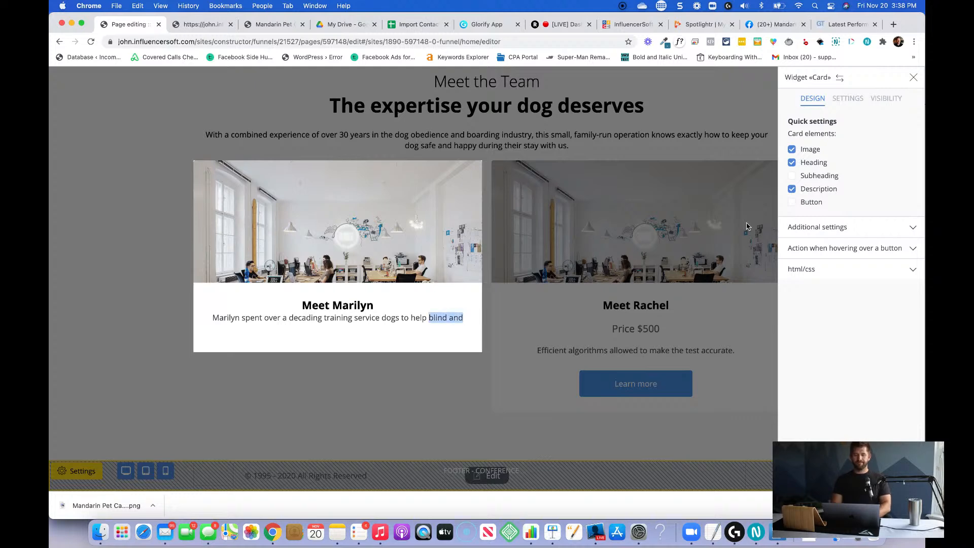
pyautogui.write('disabled ')
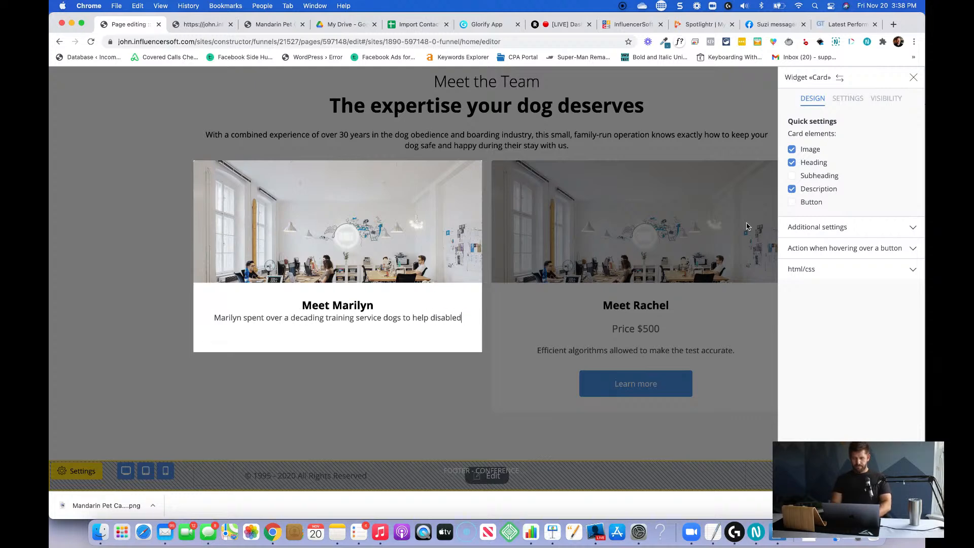
pyautogui.write('people li')
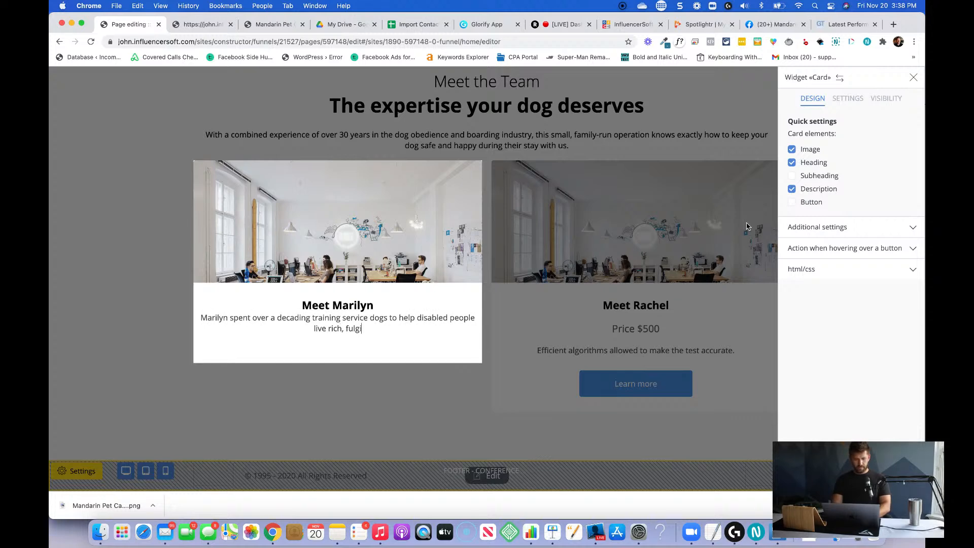
pyautogui.write('ve rich, fulfilling')
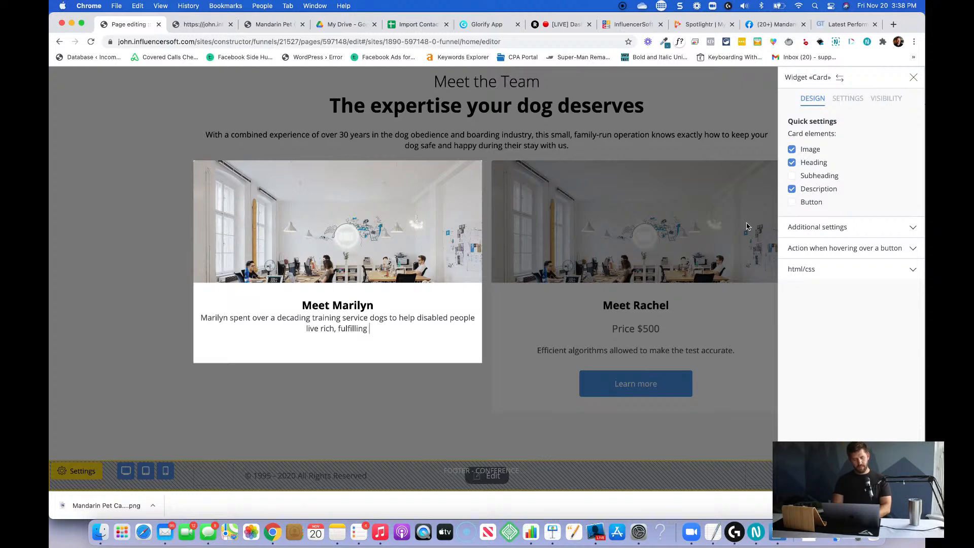
pyautogui.write(' lives of purpose')
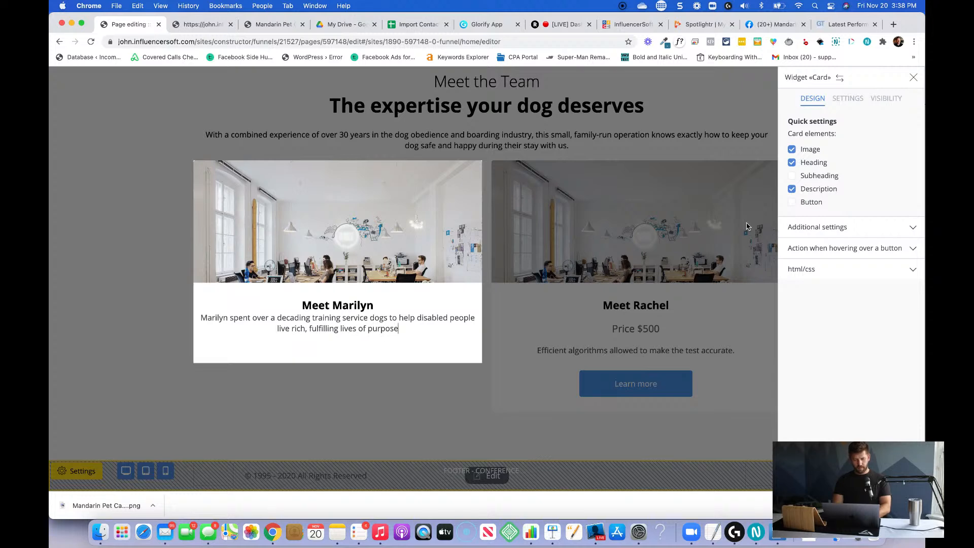
pyautogui.write('.')
# Add a paragraph to the first card: "When [member]'s family grew, she opened up her own dog boarding kennel to leverage her knowledge and serve her community.".
pyautogui.press('Return')
pyautogui.press('Return')
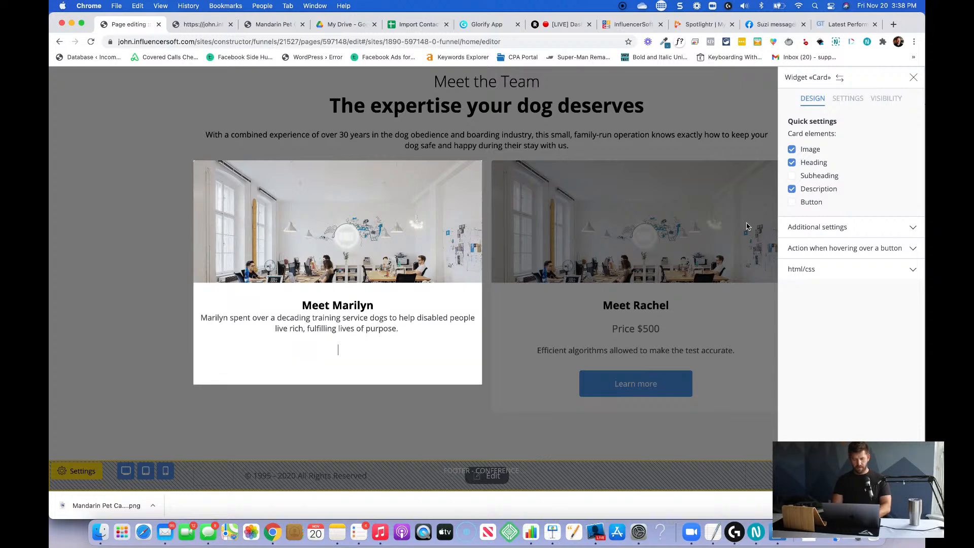
pyautogui.write("When Marilyn's family grew, she")
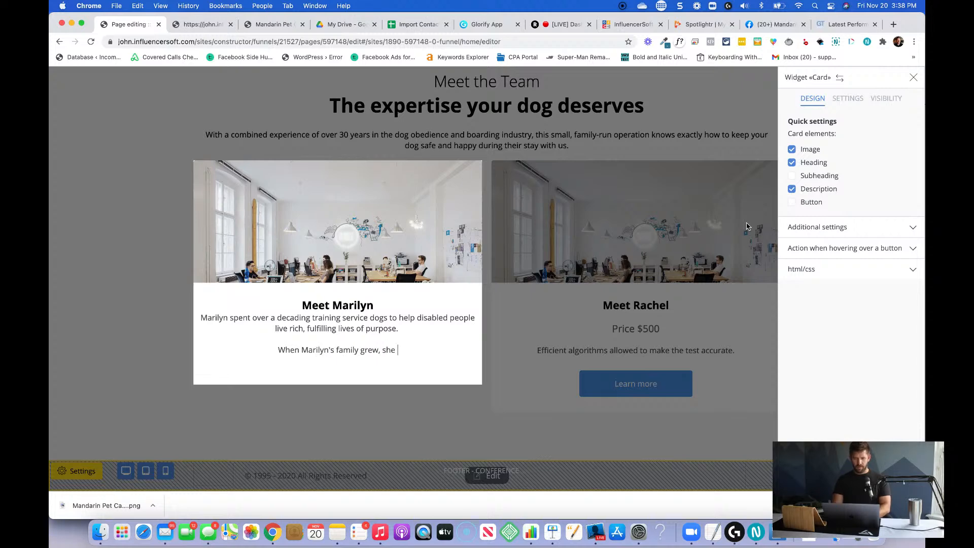
pyautogui.write('opened up her ')
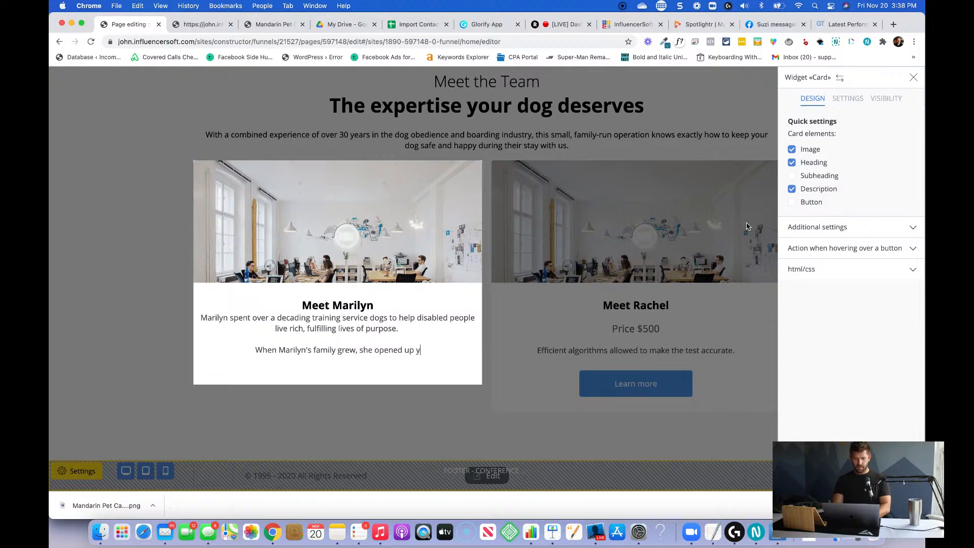
pyautogui.write('own dog boardin')
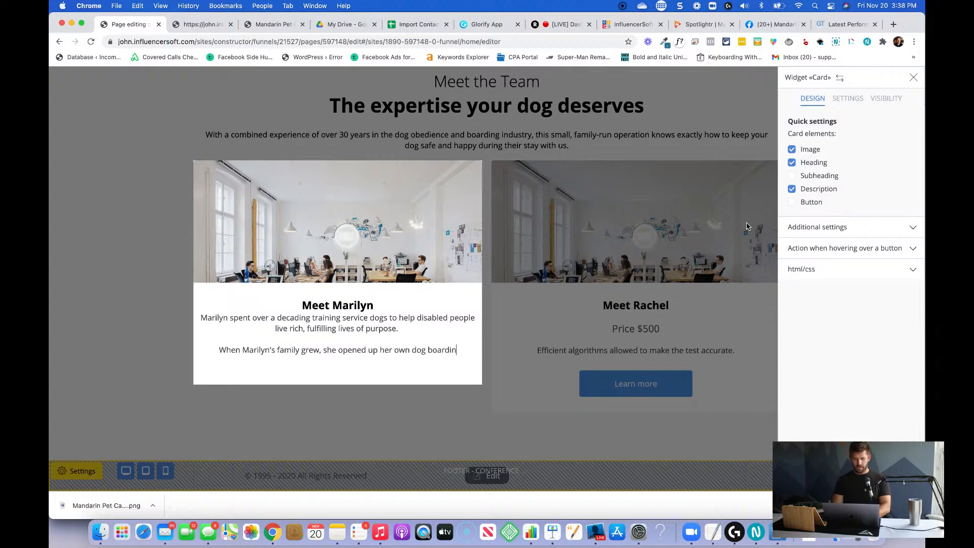
pyautogui.write('g kennel to leverage ')
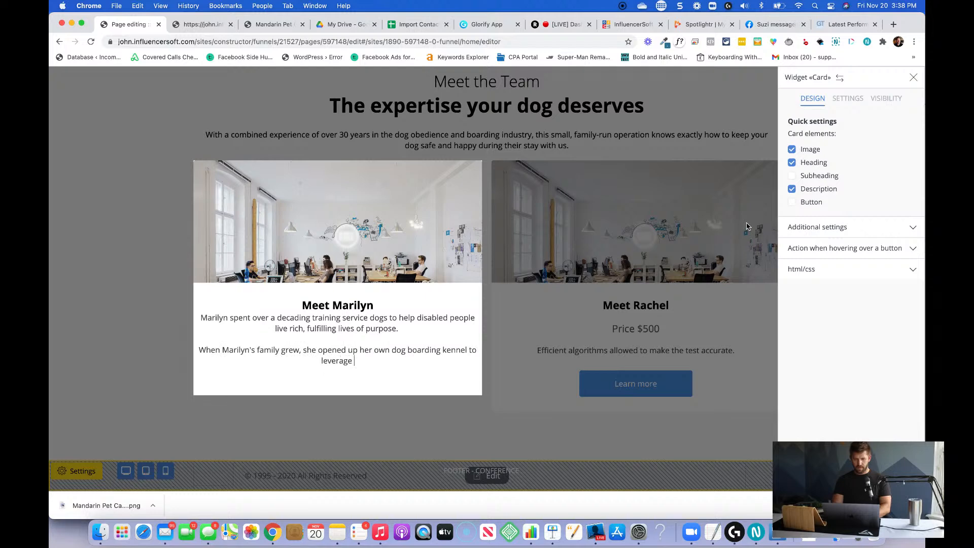
pyautogui.write('her knowledge ')
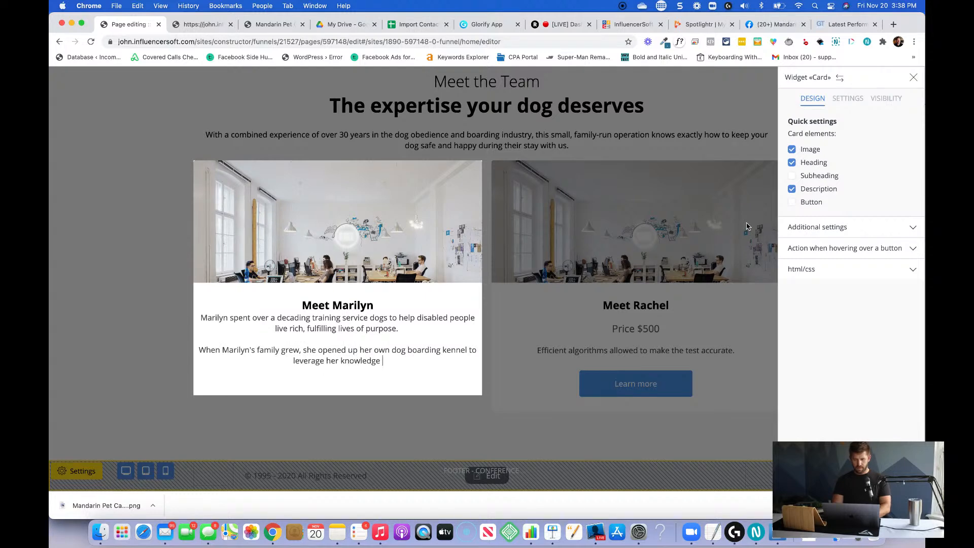
pyautogui.write('and serve her')
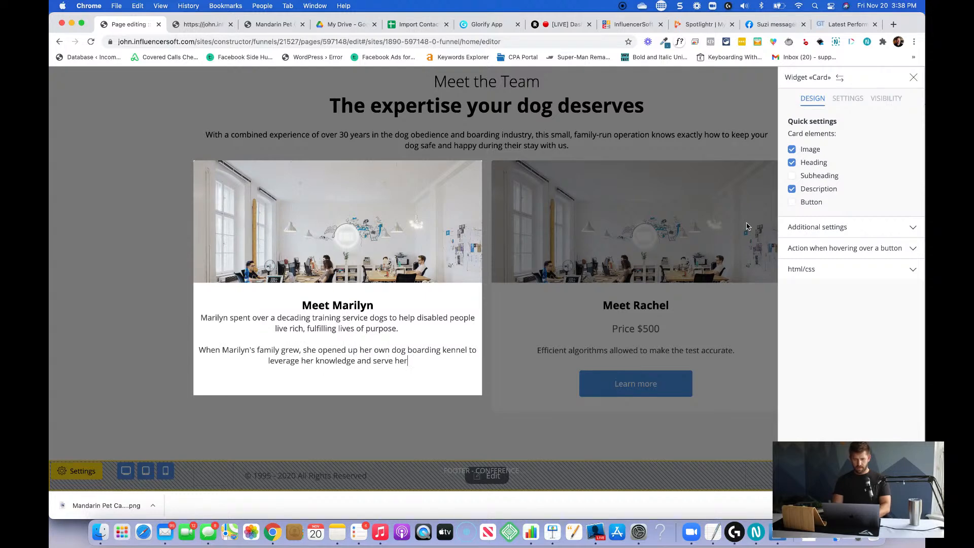
pyautogui.write(' community.')
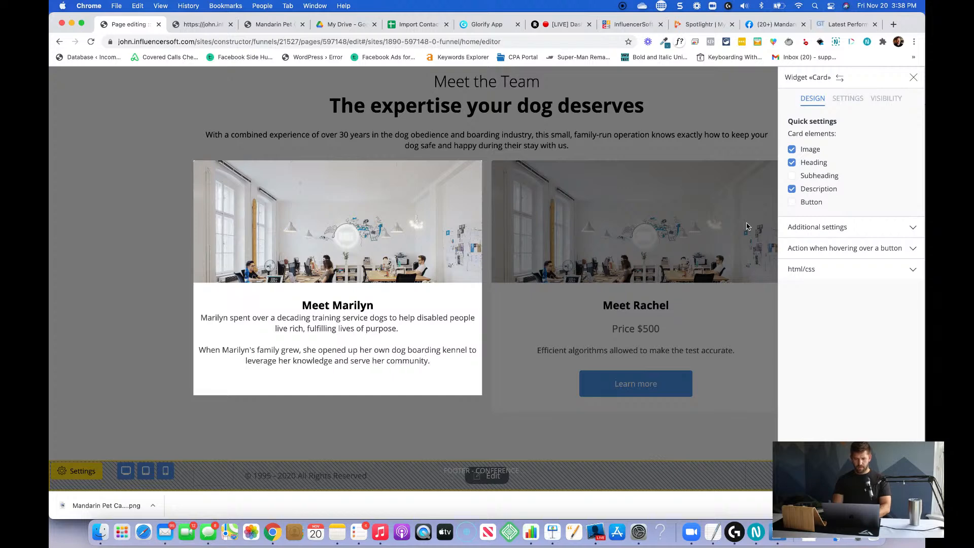
# Add a third paragraph to the first card: "The dog boarding business has become a staple in the Mandarin community for well over 30 years.".
pyautogui.press('Return')
pyautogui.press('Return')
pyautogui.write('The')
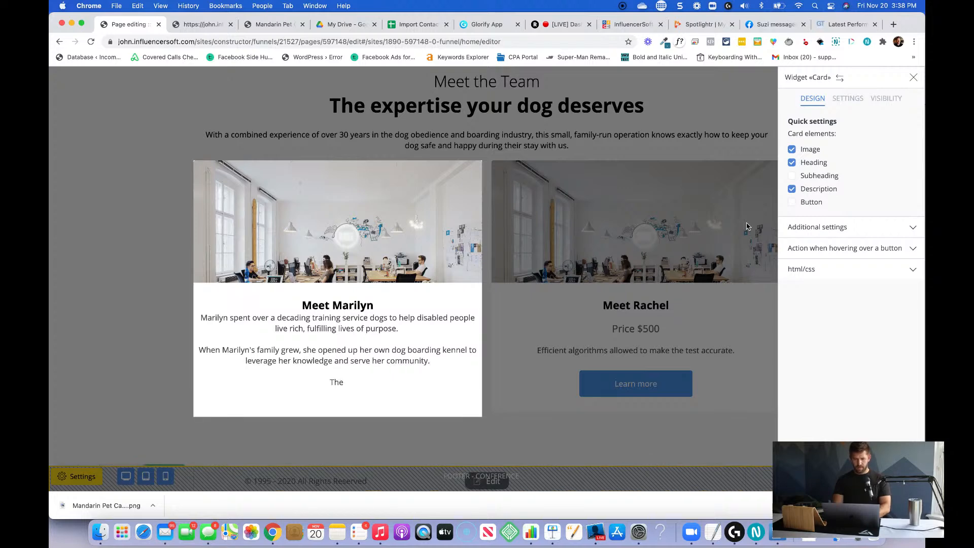
pyautogui.write(' kennel')
pyautogui.press('BackSpace')
pyautogui.press('BackSpace')
pyautogui.press('BackSpace')
pyautogui.write('dog boarding business has become a sta')
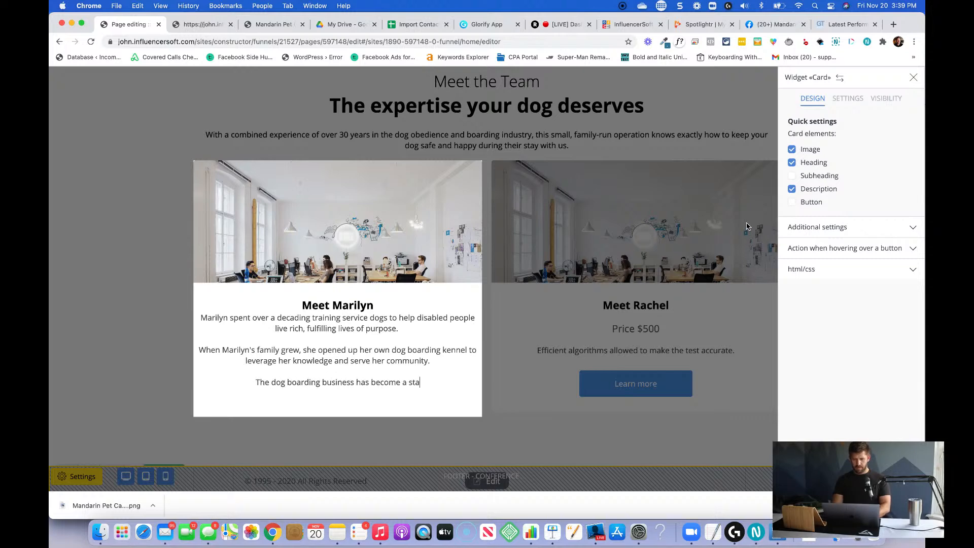
pyautogui.write('ple in the Mandarin ')
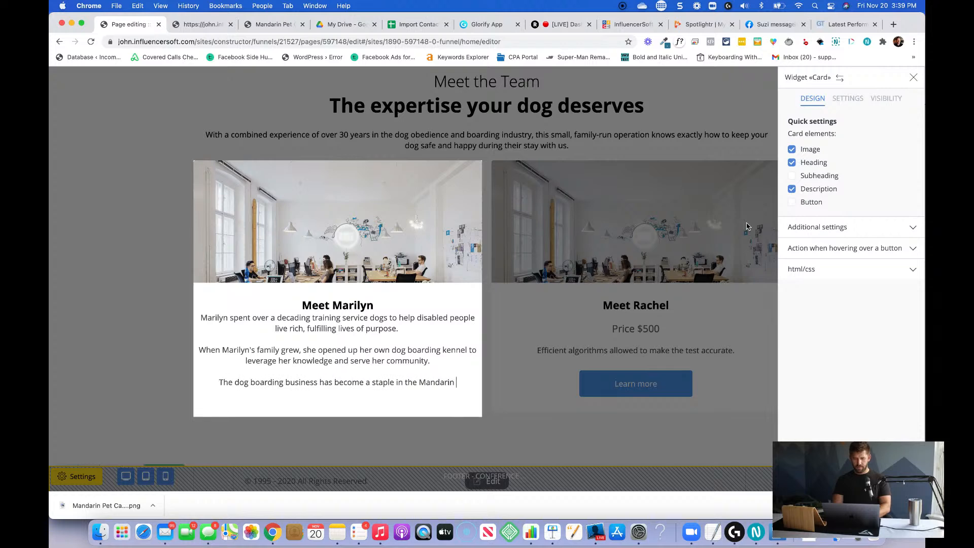
pyautogui.write('community fov')
pyautogui.press('BackSpace')
pyautogui.write('r ')
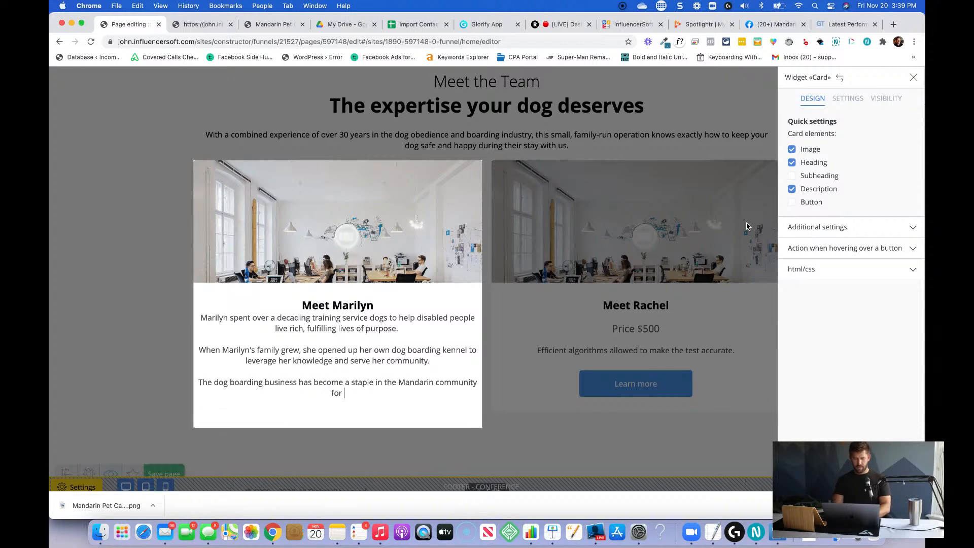
pyautogui.write('well over ')
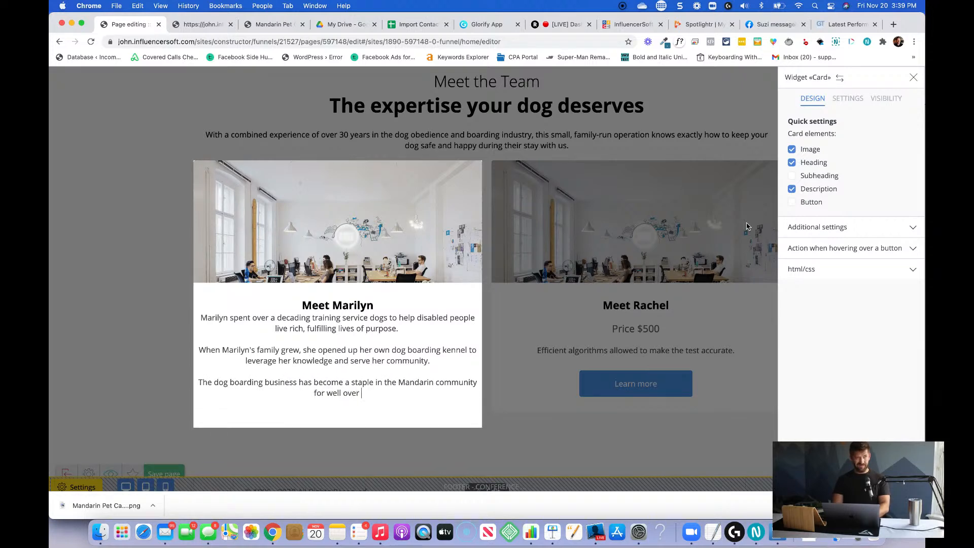
pyautogui.write('30 years.')
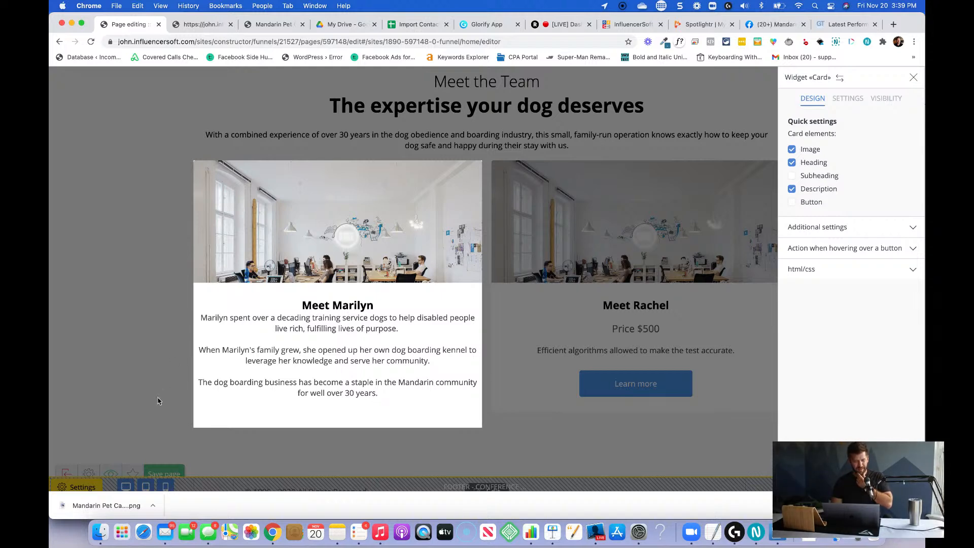
pyautogui.click(88, 413)
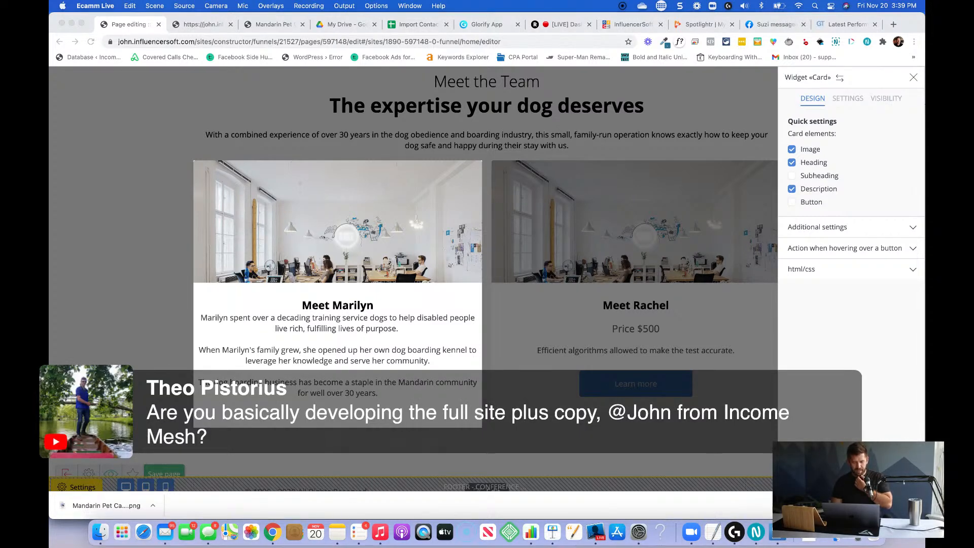
pyautogui.click(381, 171)
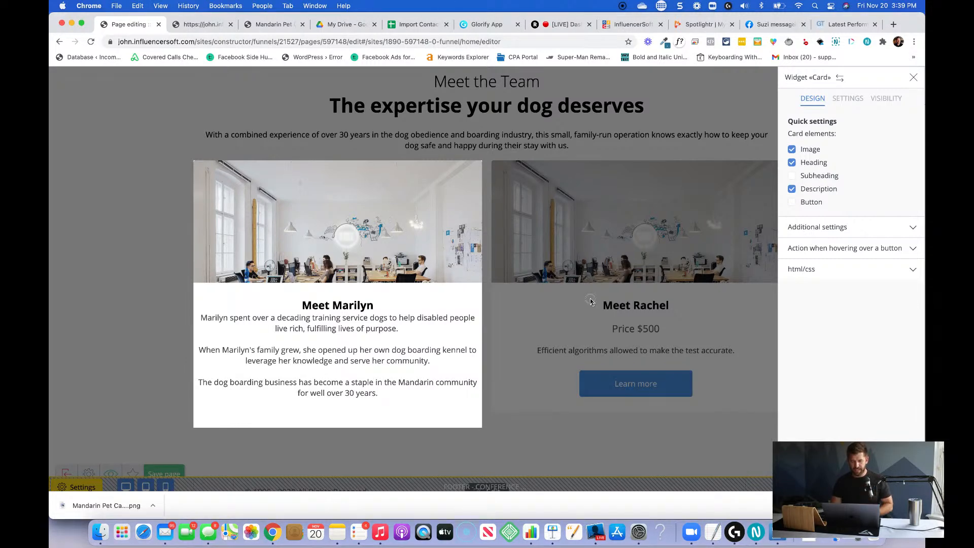
pyautogui.click(627, 334)
pyautogui.click(627, 336)
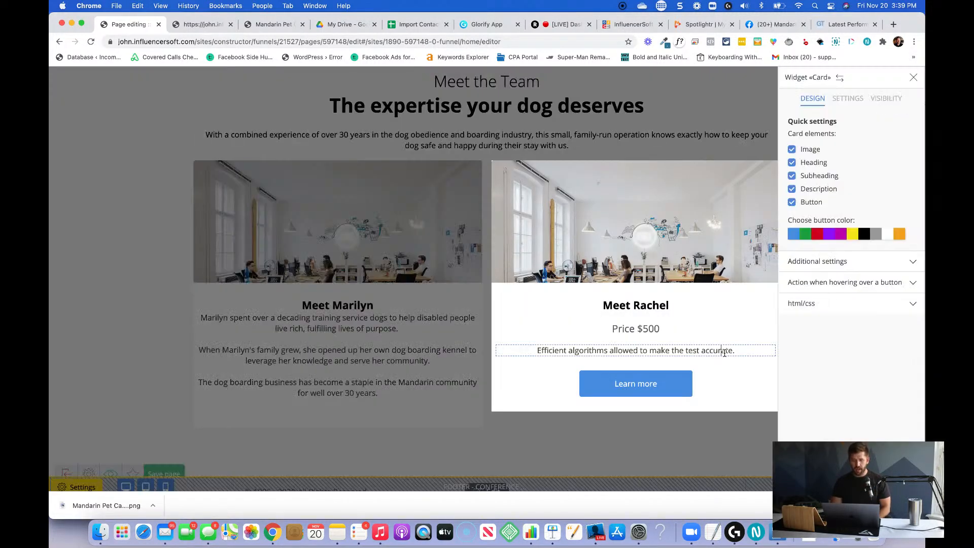
pyautogui.click(400, 337)
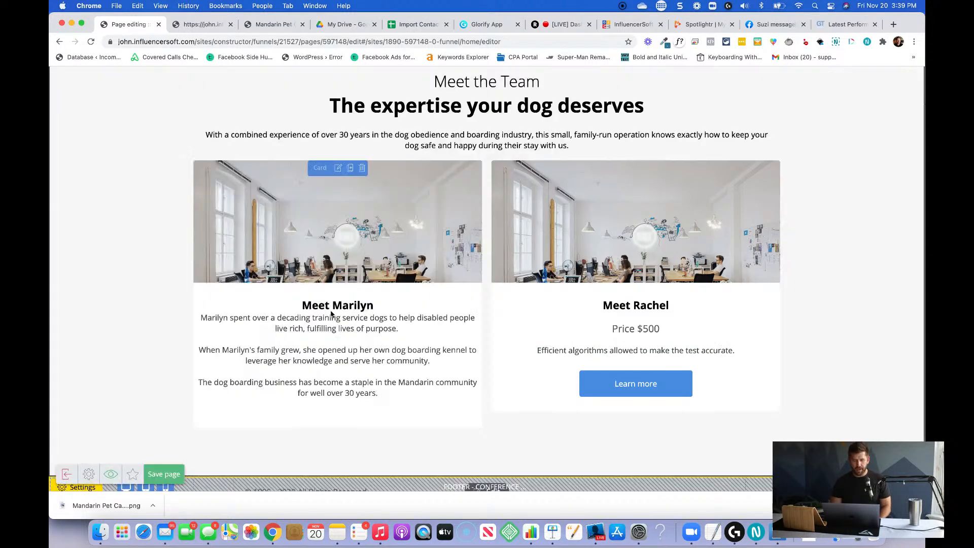
# Insert a blank line between the first team card's heading and its description, and finish editing the card.
pyautogui.click(324, 318)
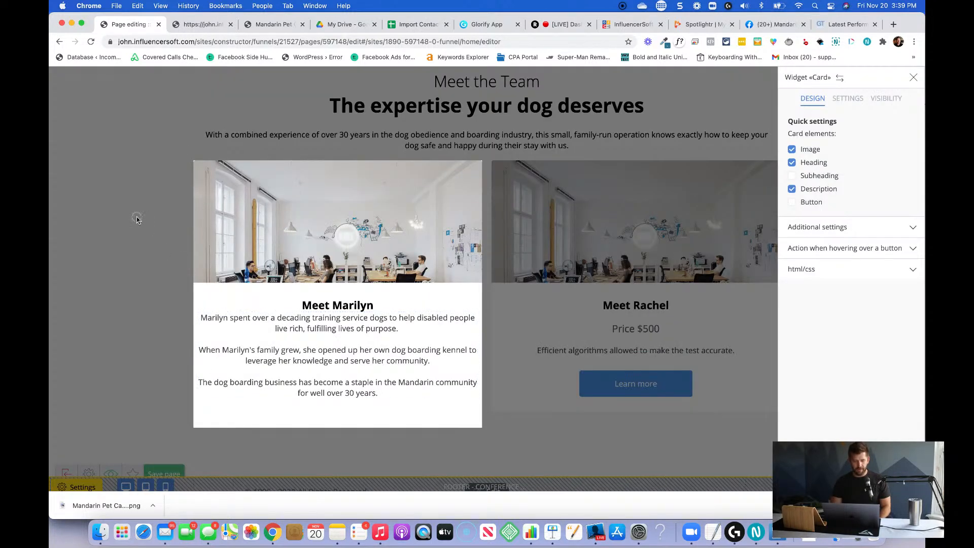
pyautogui.click(201, 319)
pyautogui.click(704, 283)
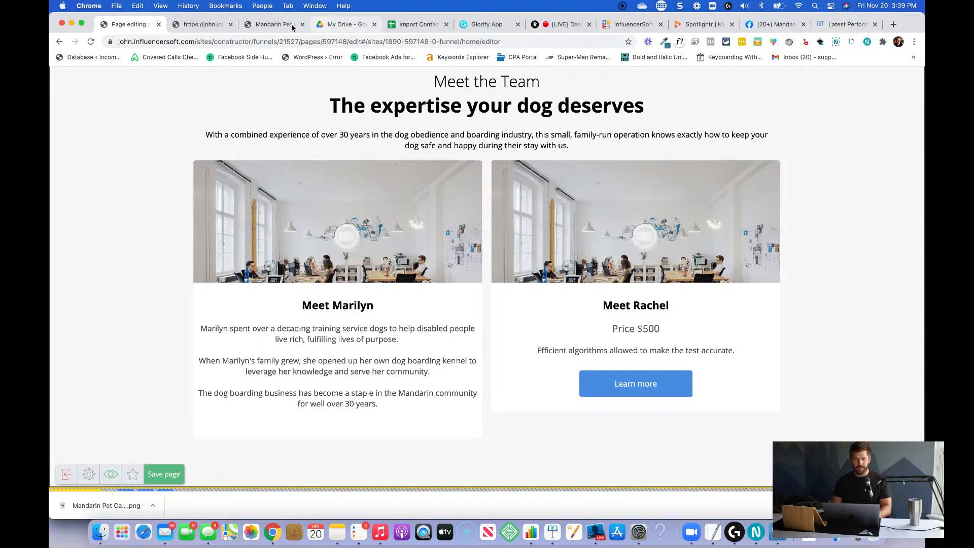
# Switch to the Mandarin Pet Care page on Facebook and open its photos.
pyautogui.click(274, 25)
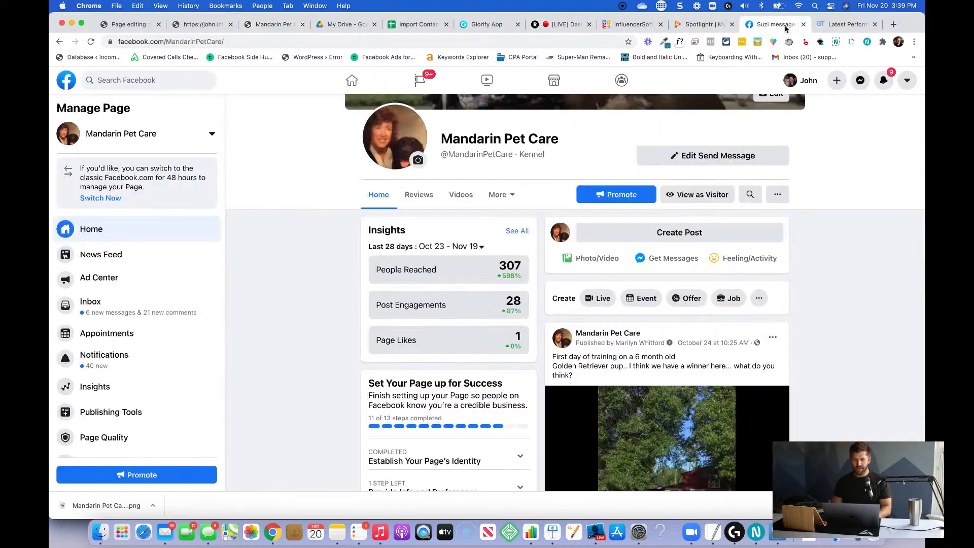
pyautogui.click(772, 25)
pyautogui.scroll(2, 430, 312)
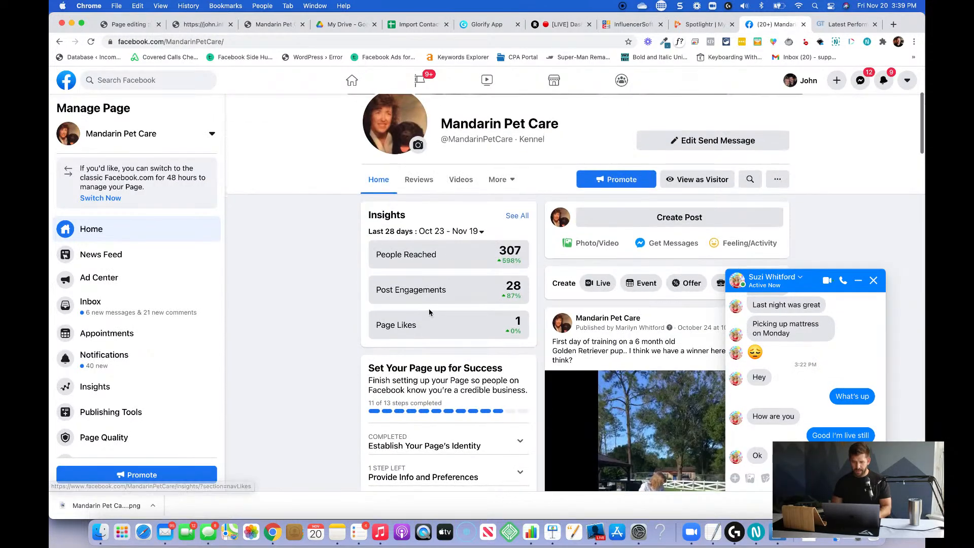
pyautogui.click(510, 231)
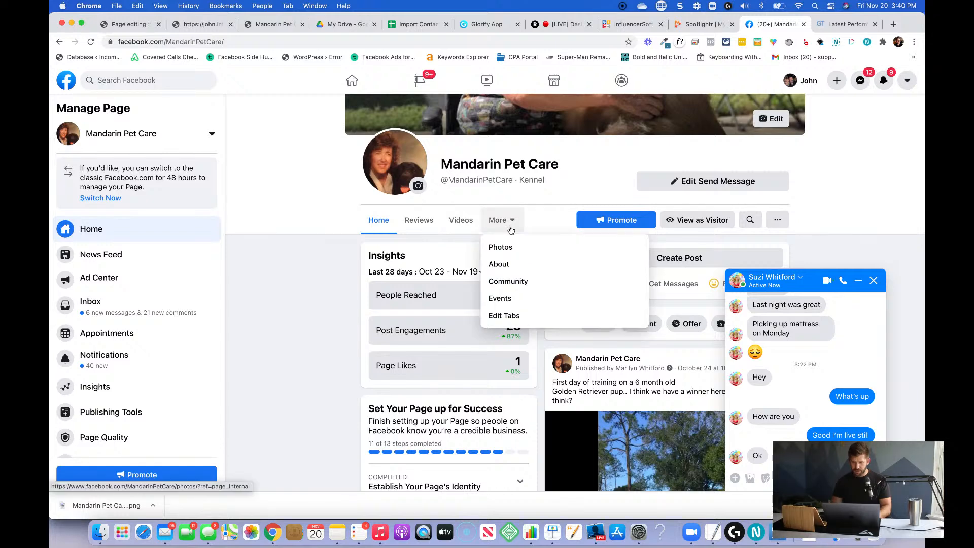
pyautogui.click(501, 247)
pyautogui.scroll(-1, 627, 362)
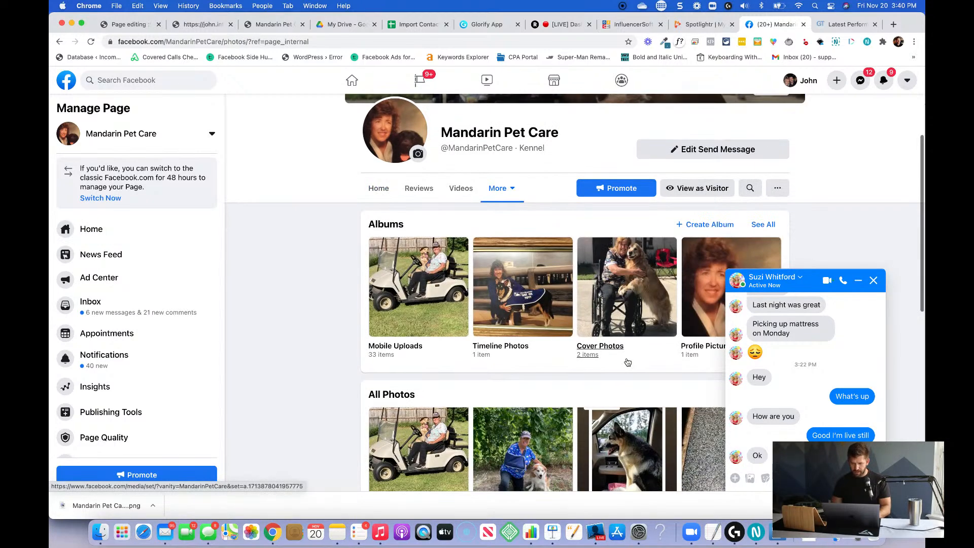
pyautogui.scroll(-3, 628, 362)
pyautogui.scroll(1, 628, 361)
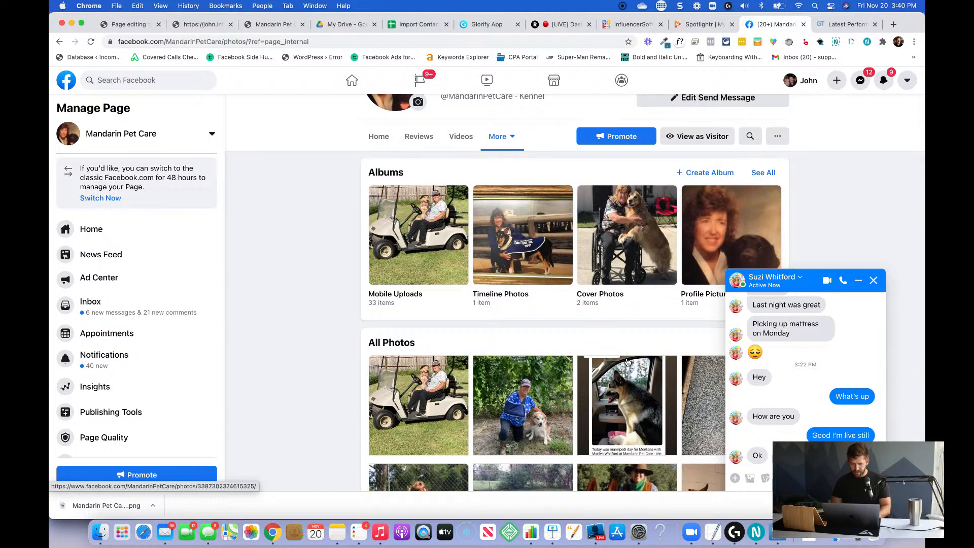
pyautogui.scroll(-5, 627, 362)
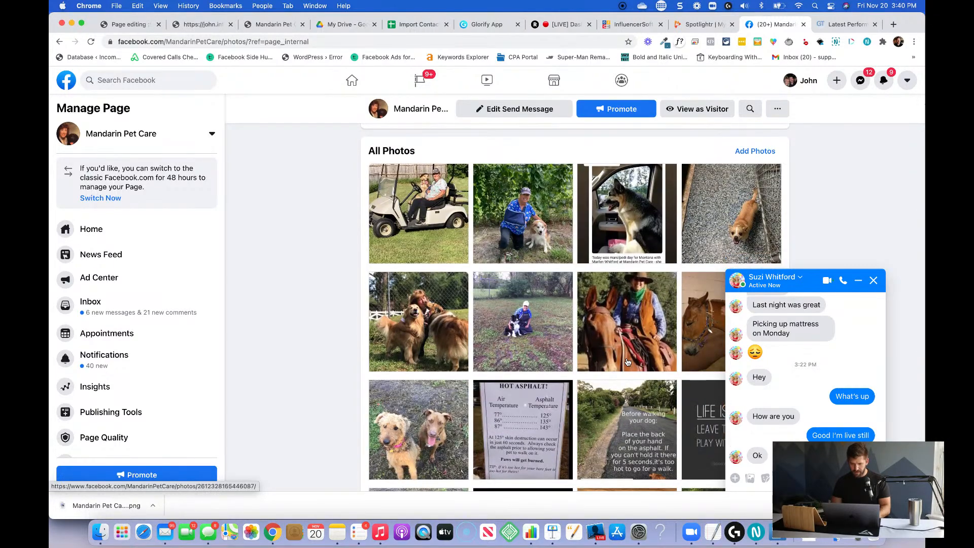
pyautogui.click(528, 343)
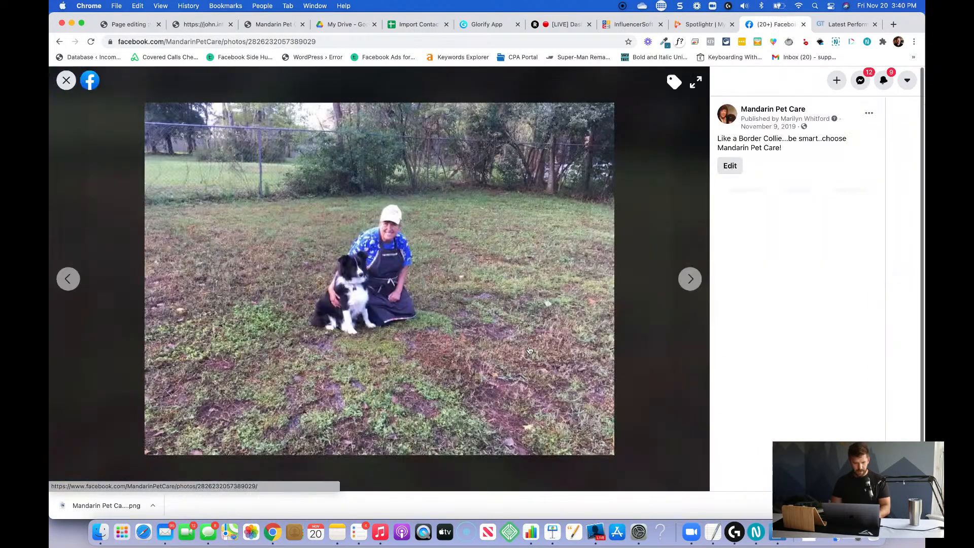
pyautogui.rightClick(393, 266)
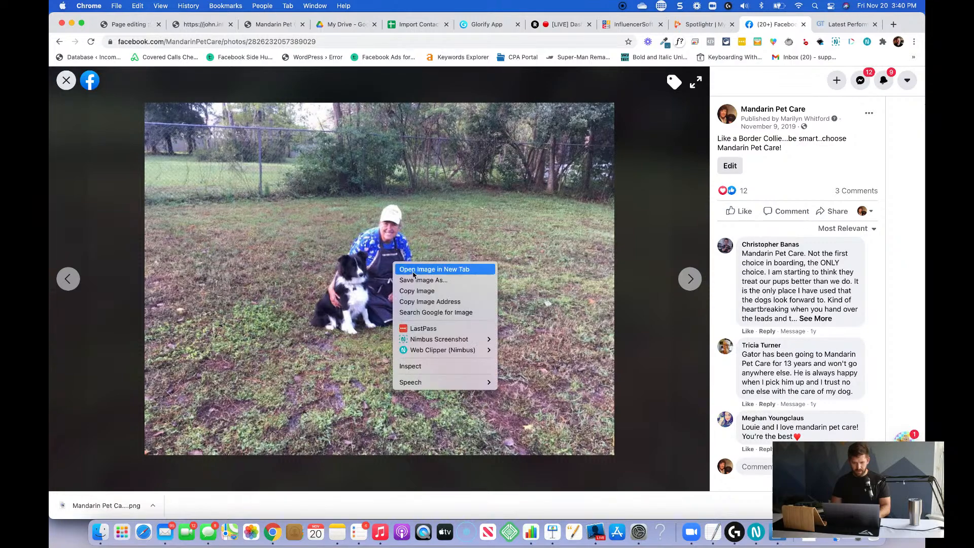
pyautogui.click(413, 281)
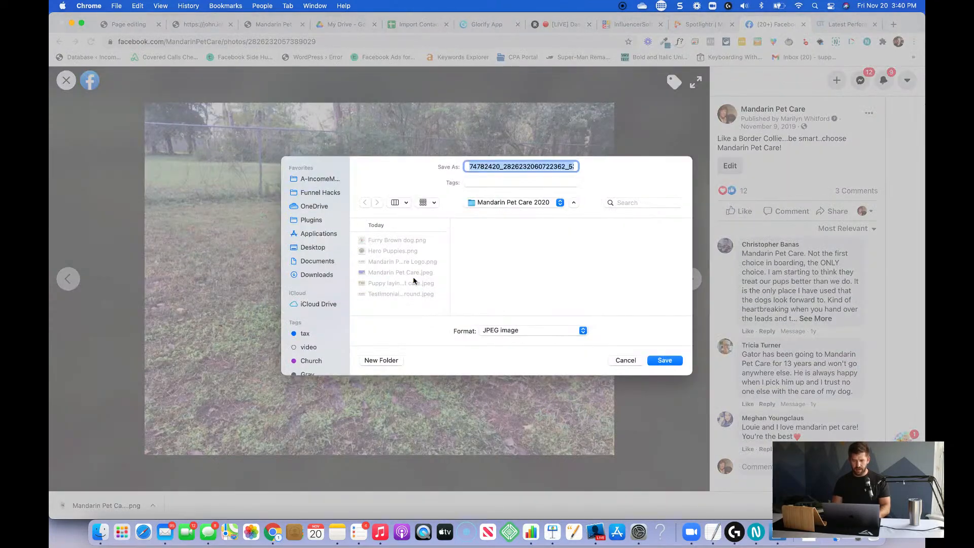
pyautogui.write('her')
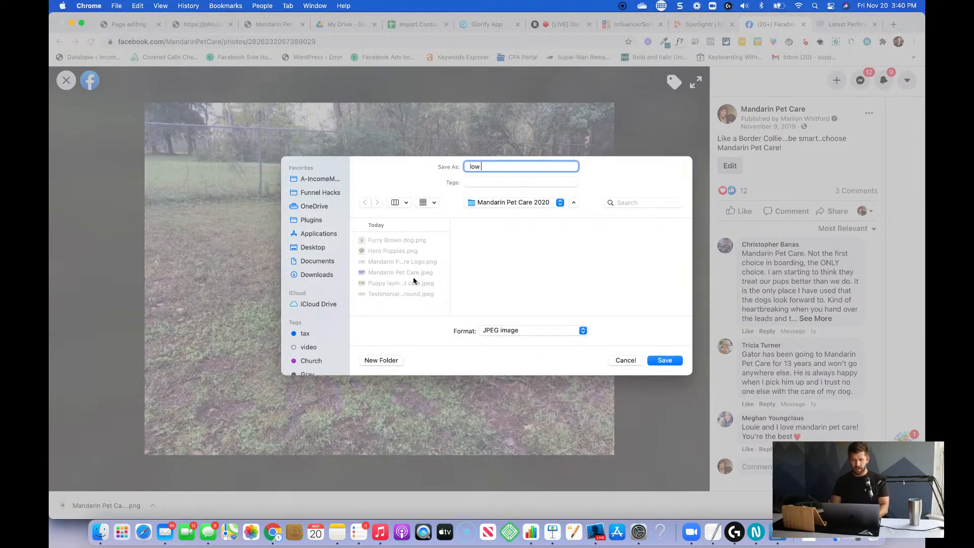
pyautogui.press('Return')
pyautogui.click(66, 81)
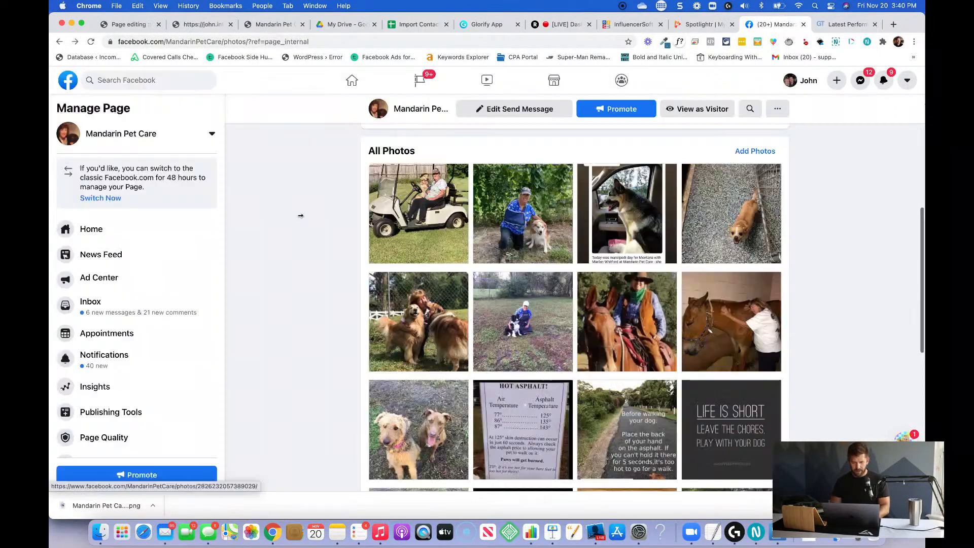
# Save the Facebook photo of the team member standing beside a golden retriever as "[member] about me section" in the Mandarin Pet Care 2020 folder.
pyautogui.scroll(-4, 457, 305)
pyautogui.scroll(-2, 495, 339)
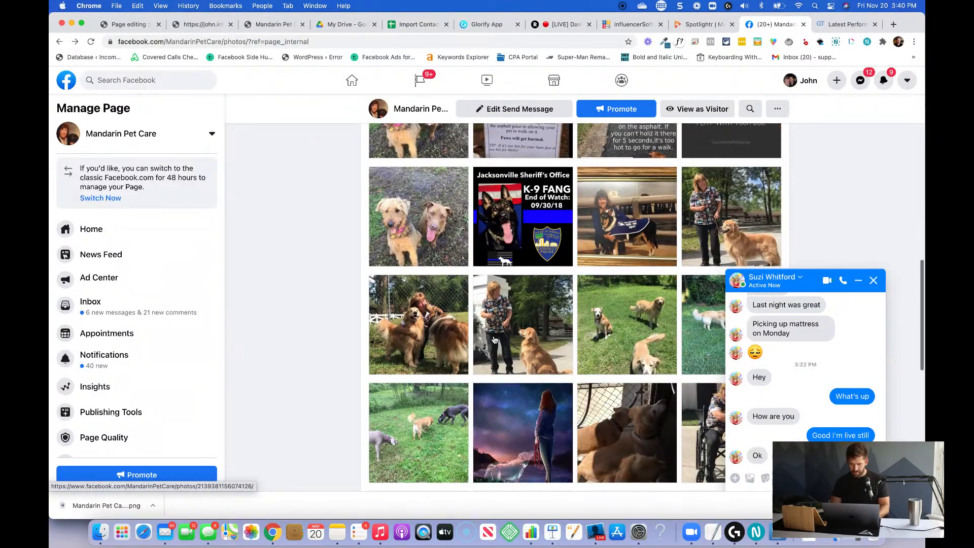
pyautogui.click(731, 208)
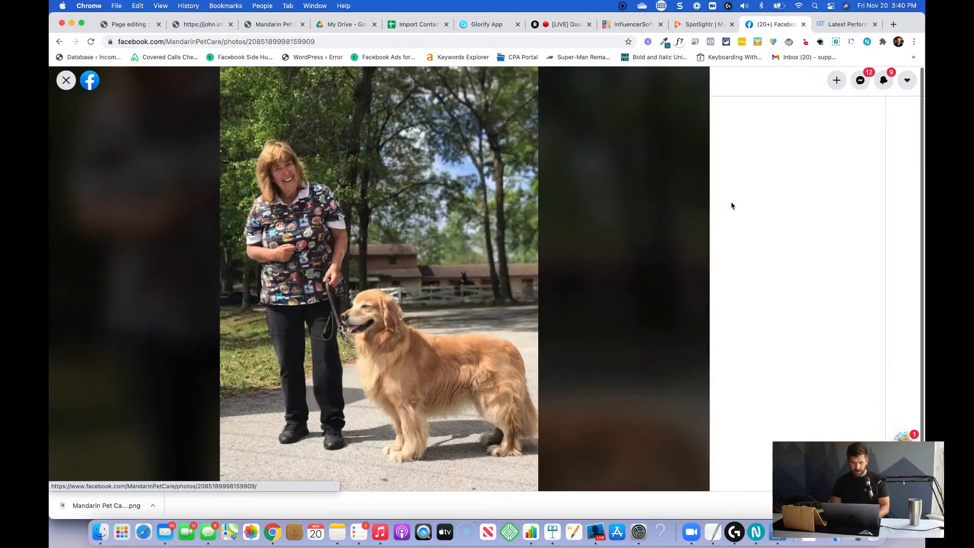
pyautogui.rightClick(319, 243)
pyautogui.click(343, 262)
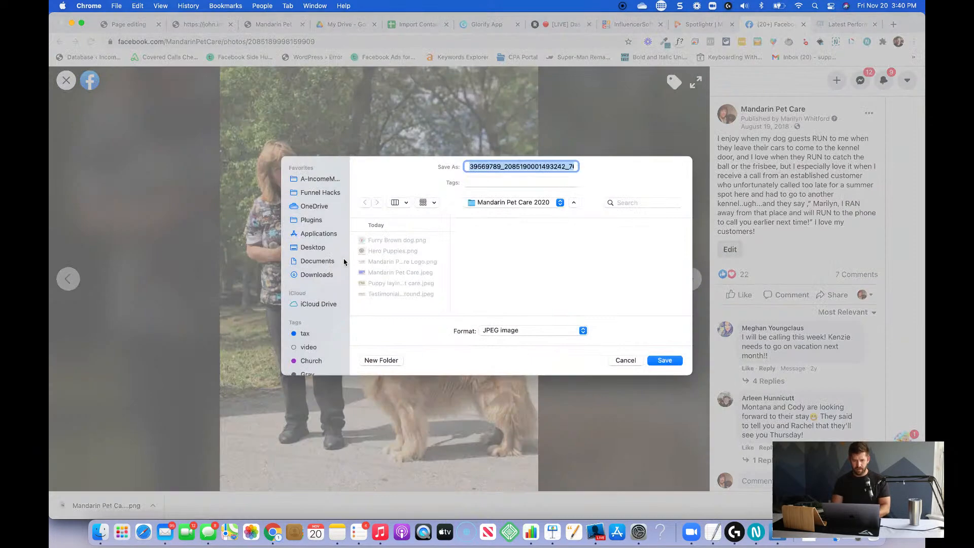
pyautogui.write('Marilyn ')
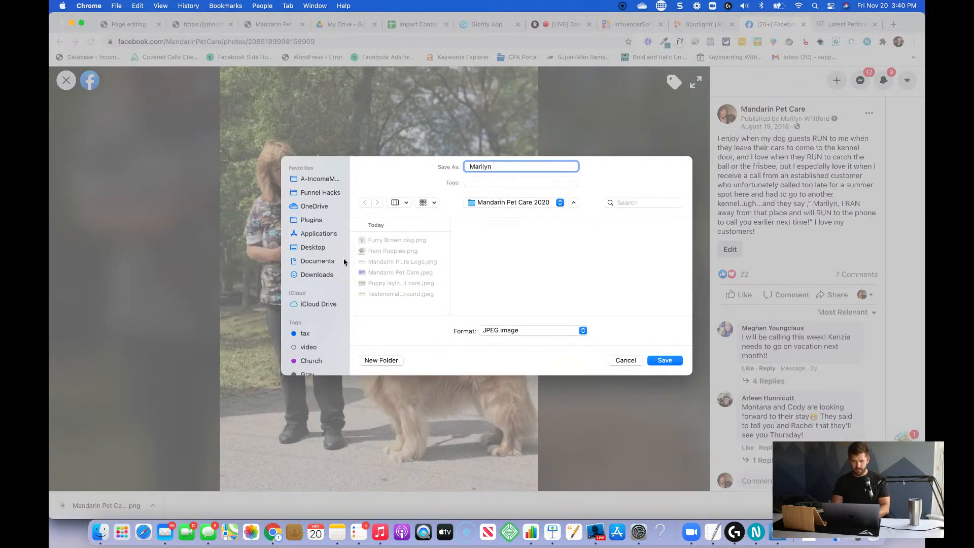
pyautogui.write('about me sectio')
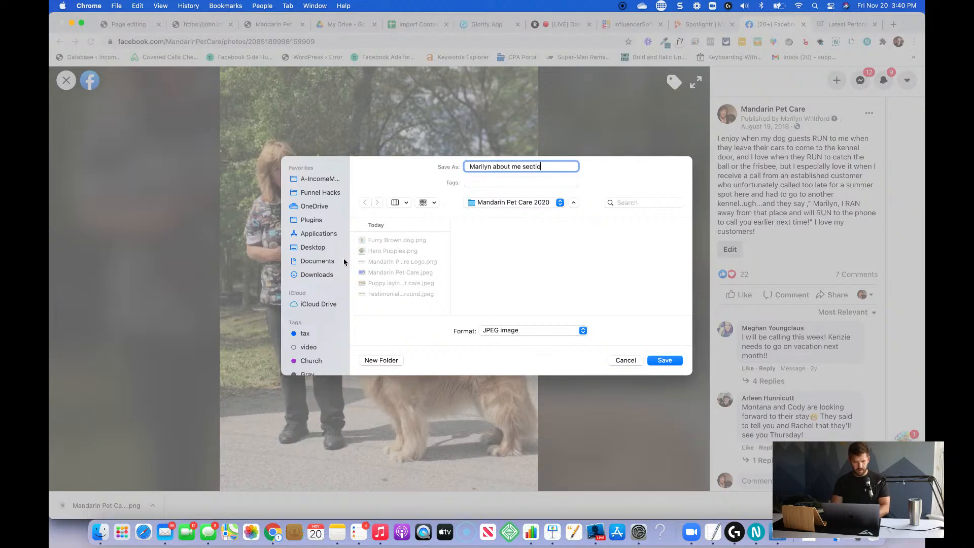
pyautogui.write('n')
pyautogui.press('Return')
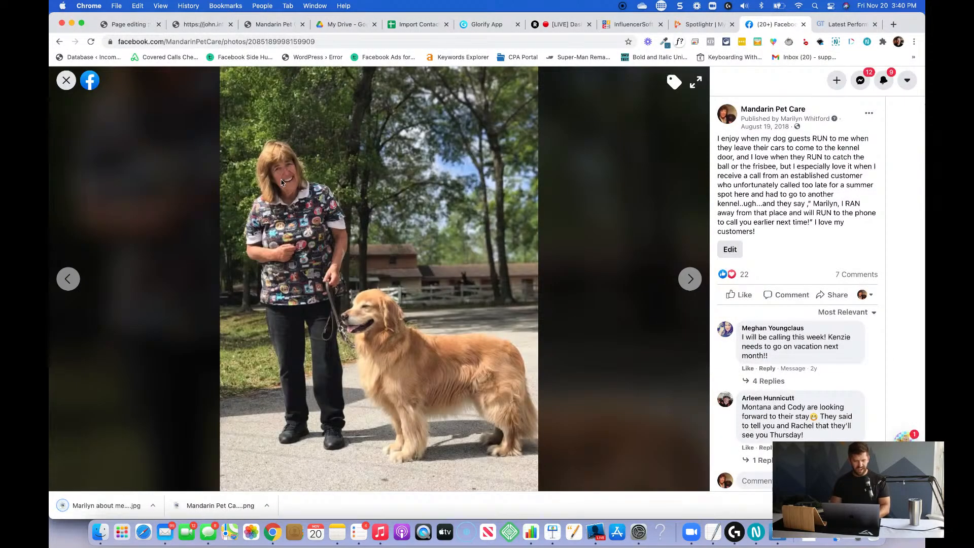
# Switch to Glorify and duplicate the Page 1 design with the two puppies.
pyautogui.click(122, 26)
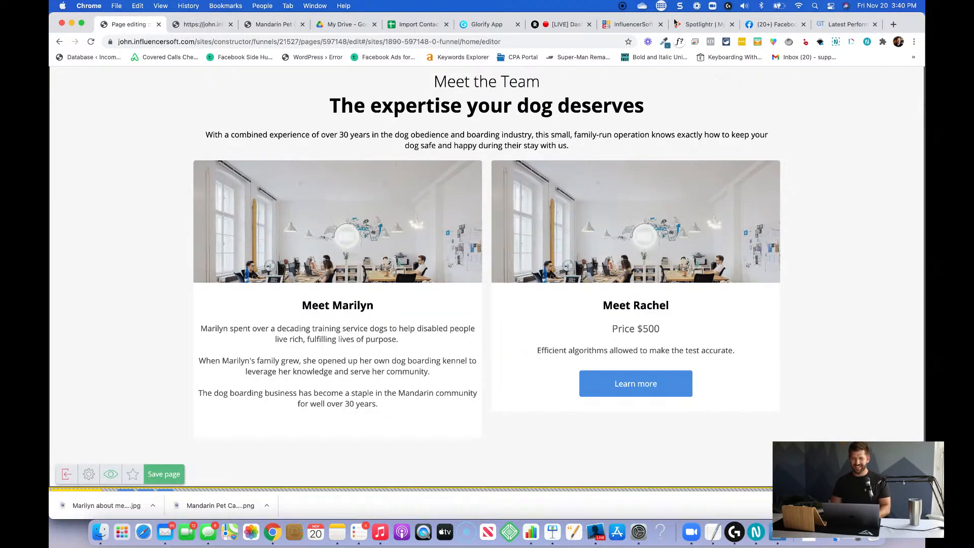
pyautogui.click(481, 26)
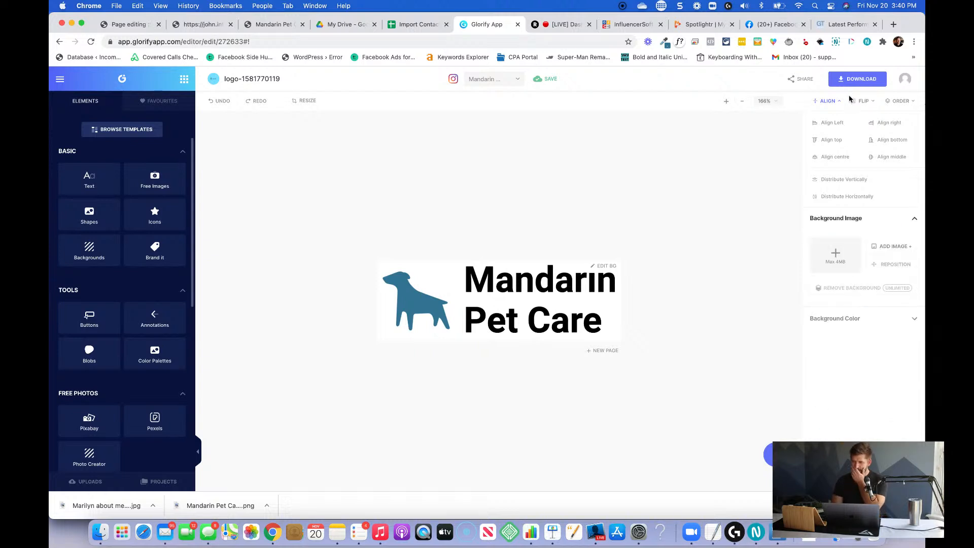
pyautogui.scroll(-6, 860, 315)
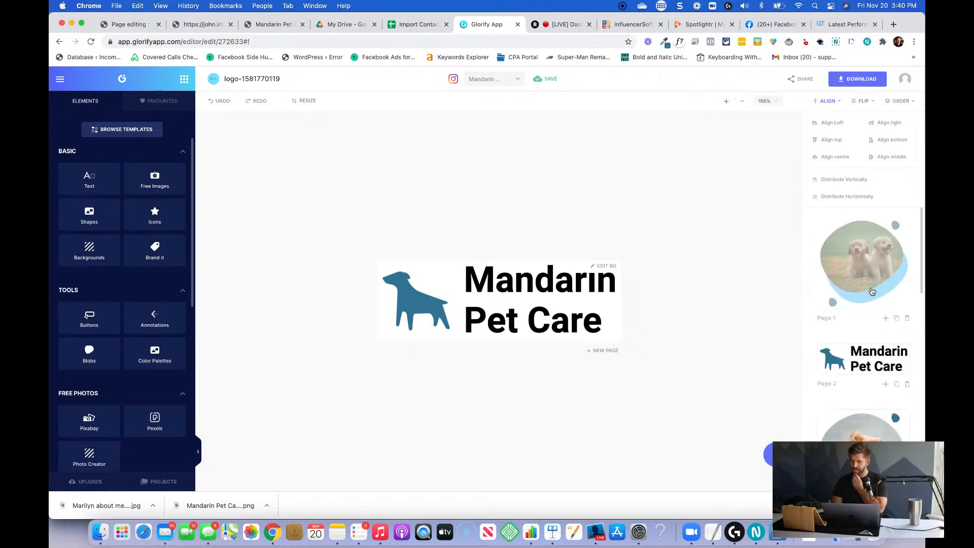
pyautogui.scroll(2, 860, 316)
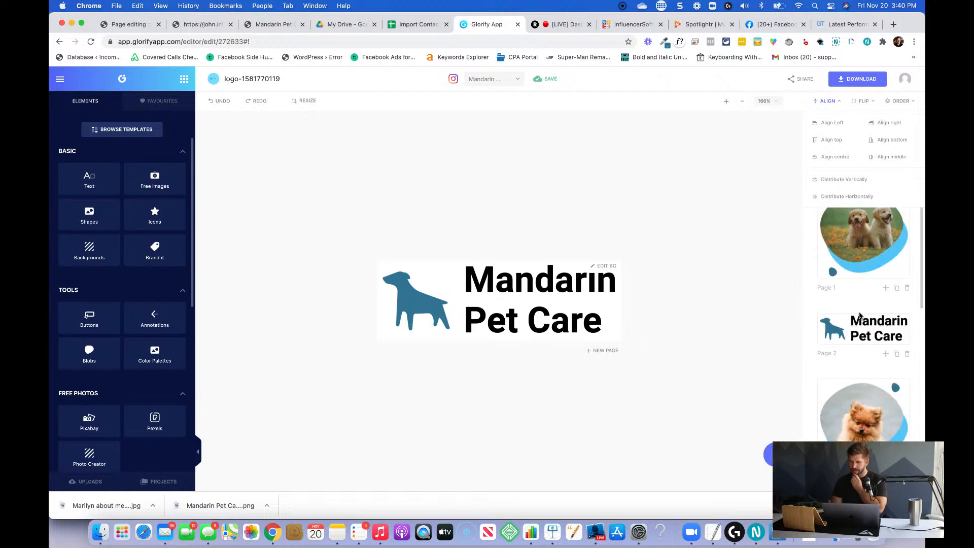
pyautogui.click(896, 288)
# Upload the saved team member photo and use it to replace the puppies image in the duplicated design's blob shape.
pyautogui.click(505, 264)
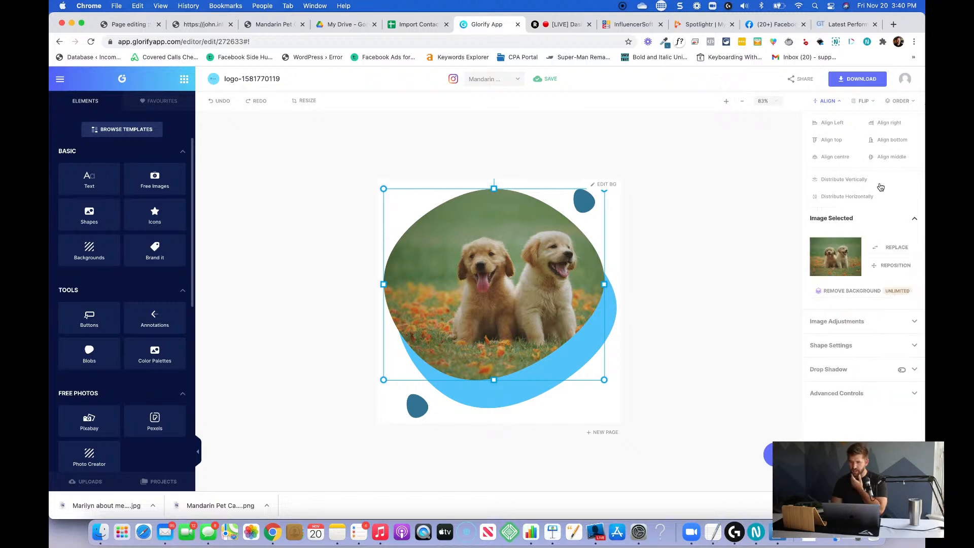
pyautogui.click(889, 247)
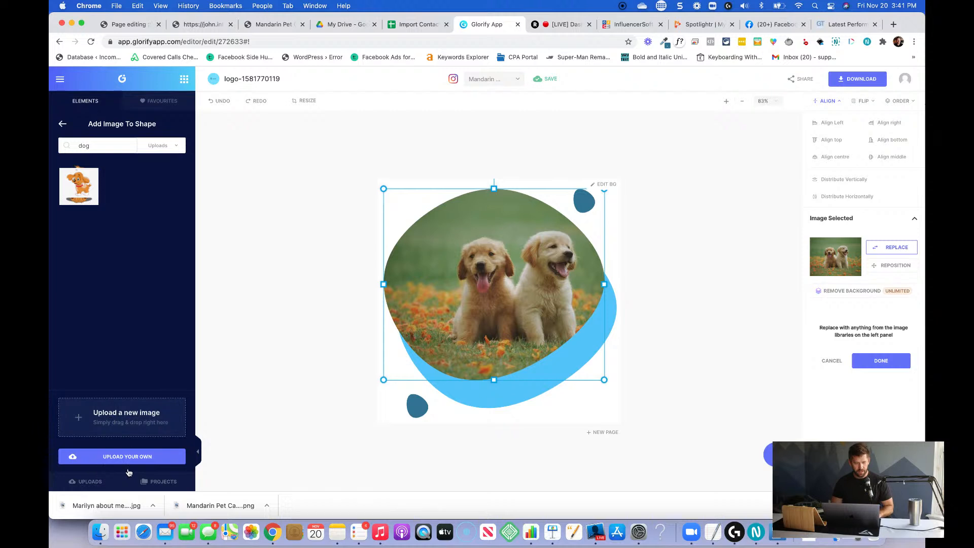
pyautogui.moveTo(113, 506); pyautogui.dragTo(135, 426)
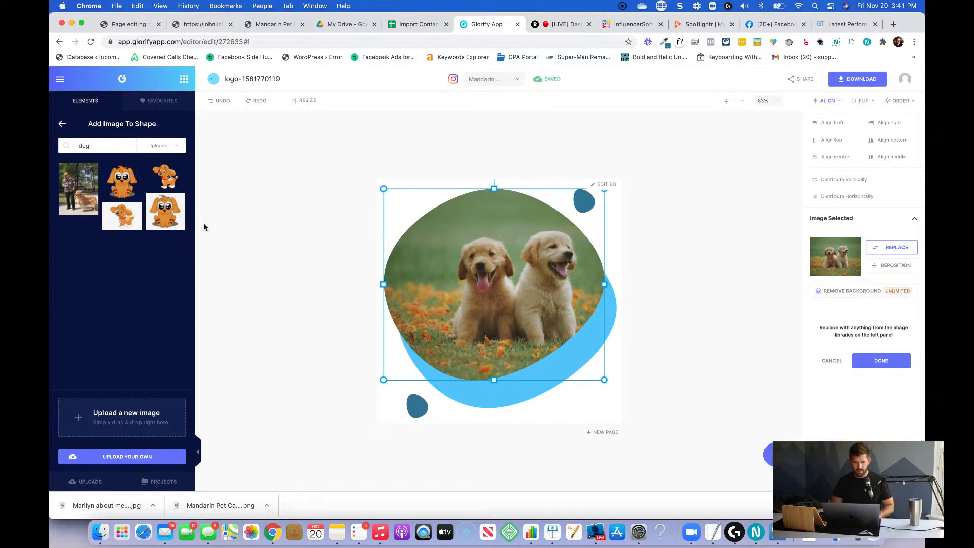
pyautogui.click(79, 193)
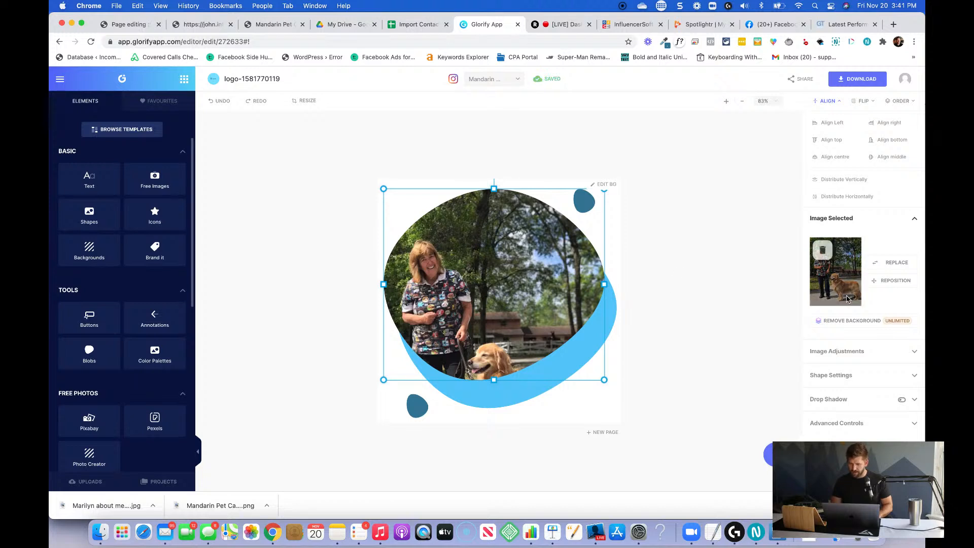
# Reposition the photo inside the blob shape with a size of about 1.39 and a vertical position of 90.
pyautogui.click(892, 280)
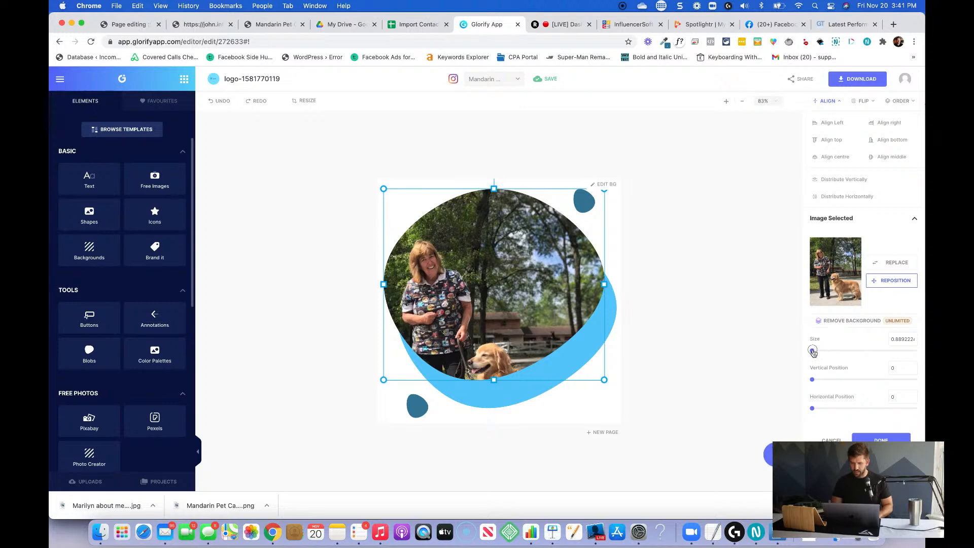
pyautogui.moveTo(812, 351); pyautogui.dragTo(818, 353)
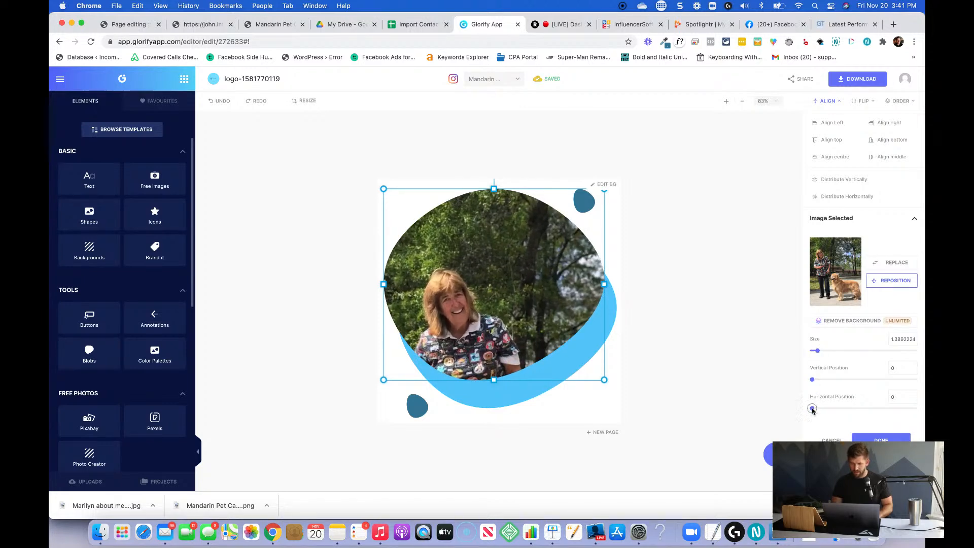
pyautogui.moveTo(812, 408); pyautogui.dragTo(829, 383)
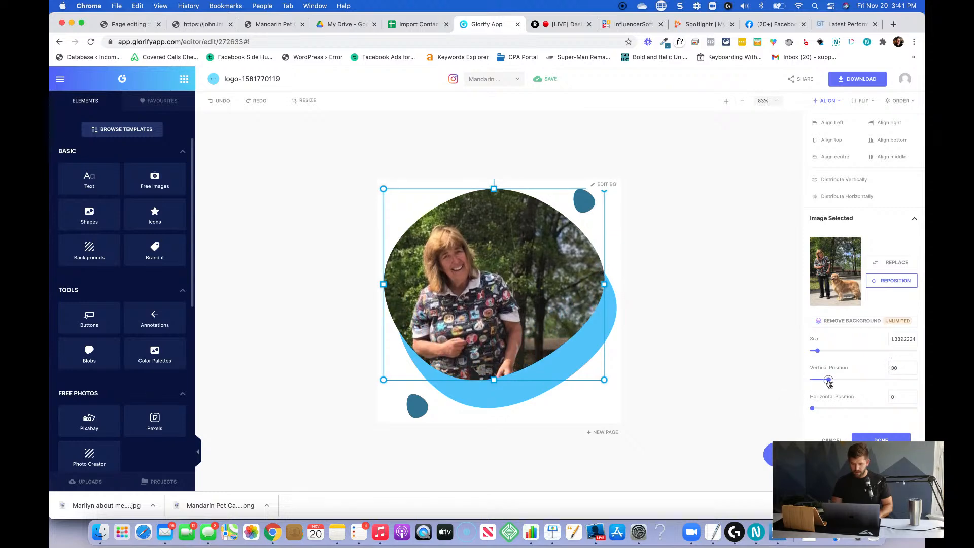
pyautogui.click(717, 298)
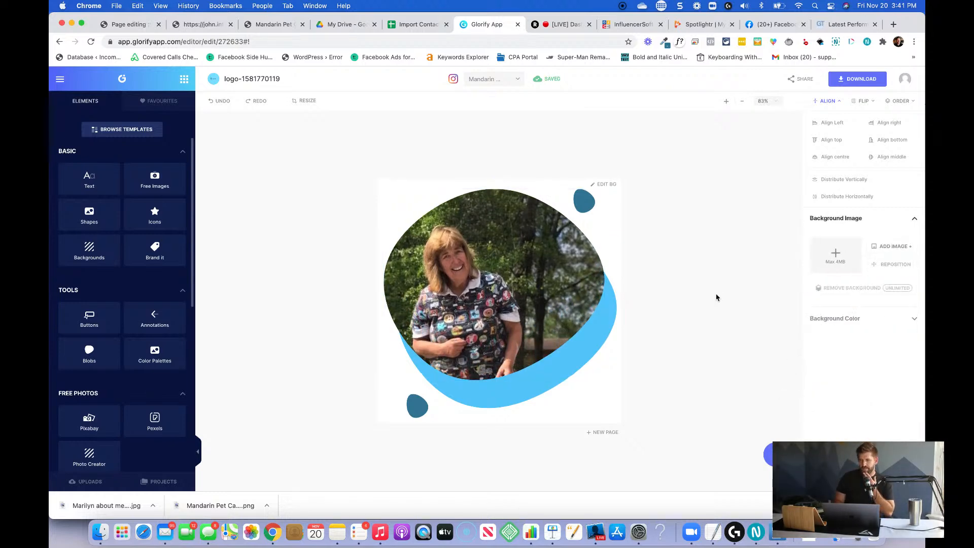
# Download the design at x1 size as a transparent PNG named "[member] About Me" in the Mandarin Pet Care 2020 folder.
pyautogui.click(857, 81)
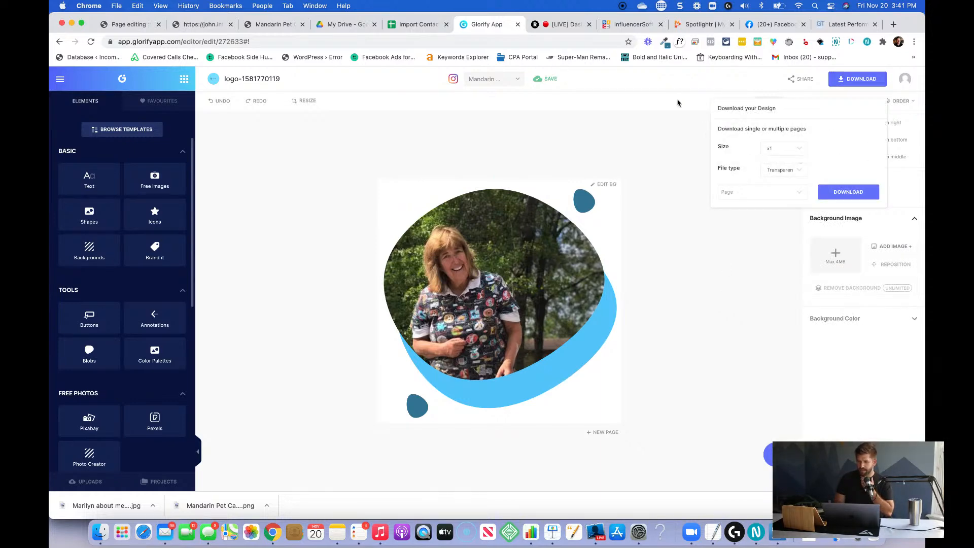
pyautogui.click(853, 196)
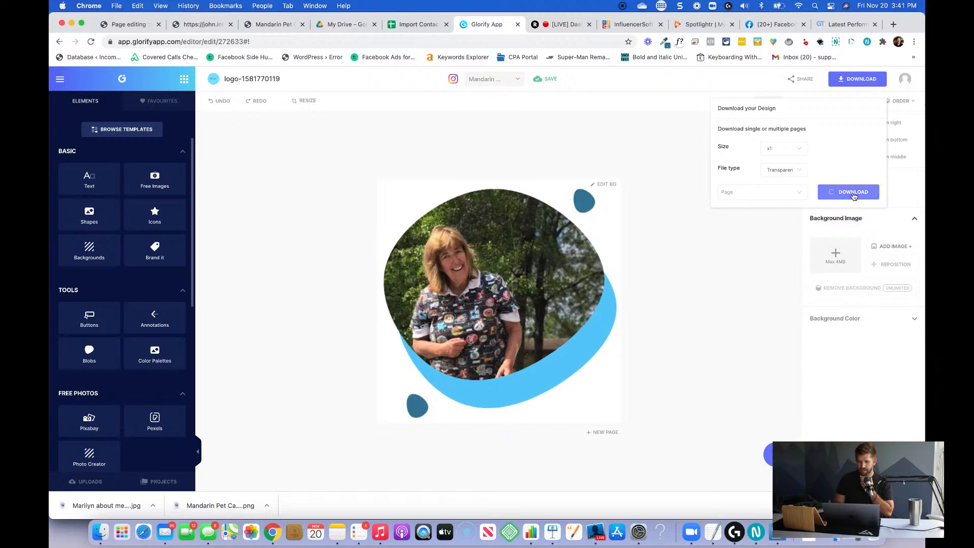
pyautogui.write('Msarilyn About Me')
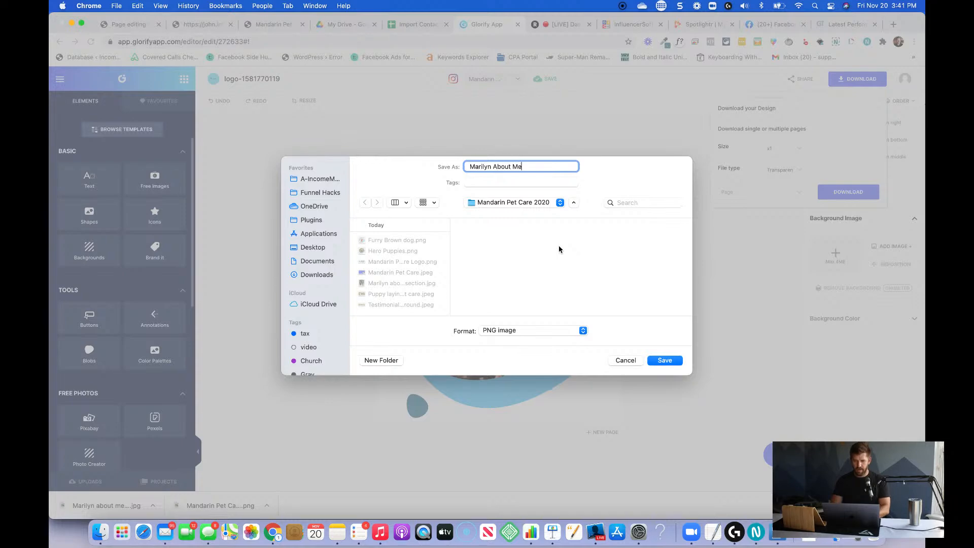
pyautogui.press('Return')
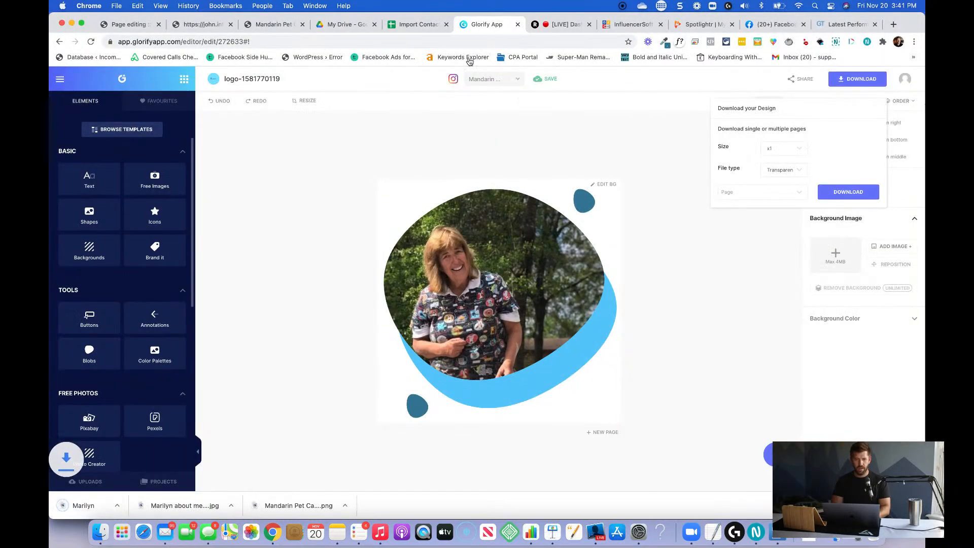
# Switch to the InfluencerSoft page editor, upload the "[member] About Me.png" file as the first team card's image, and turn off image stretching.
pyautogui.click(122, 26)
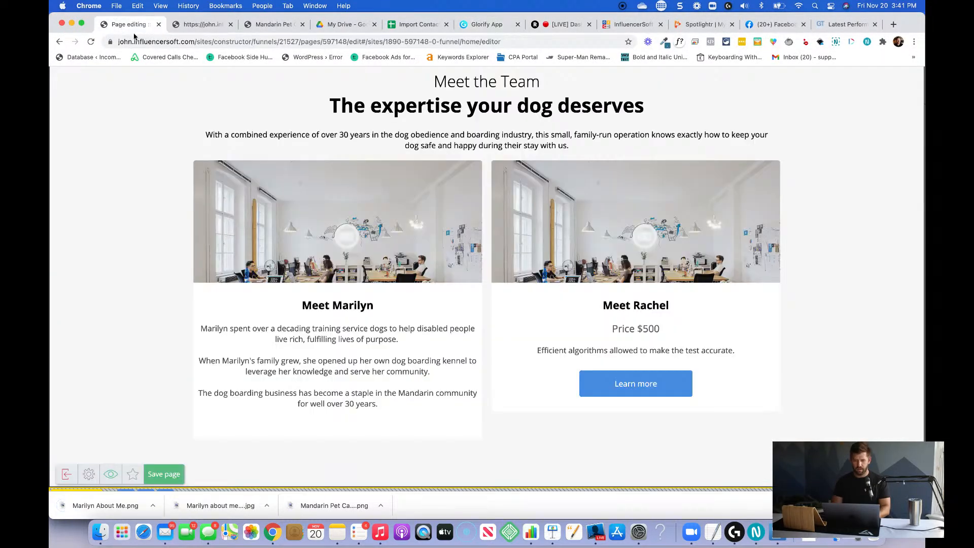
pyautogui.click(339, 248)
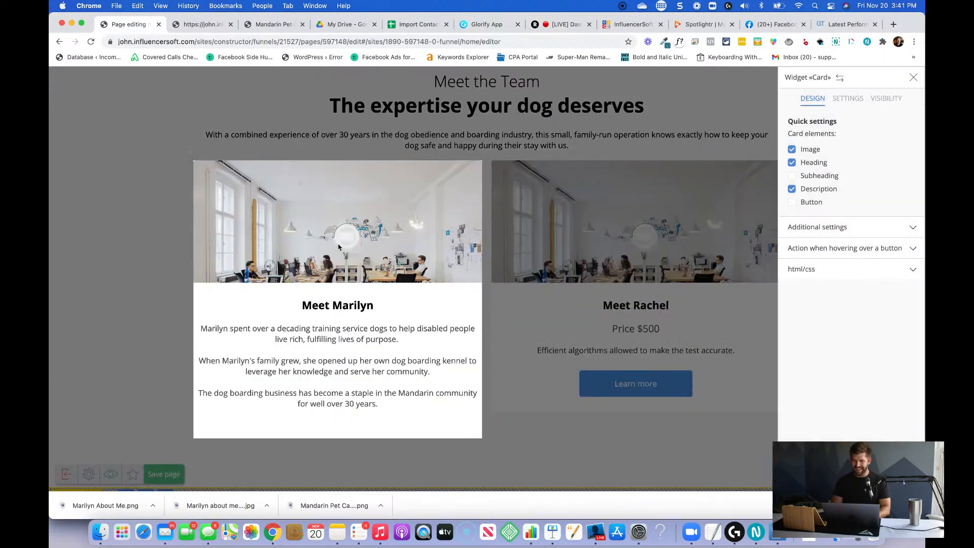
pyautogui.click(911, 152)
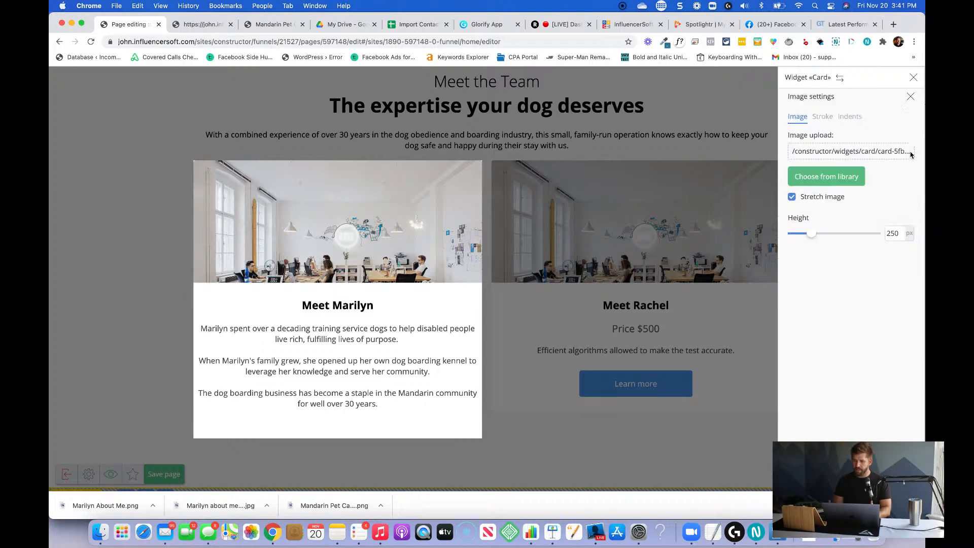
pyautogui.click(858, 152)
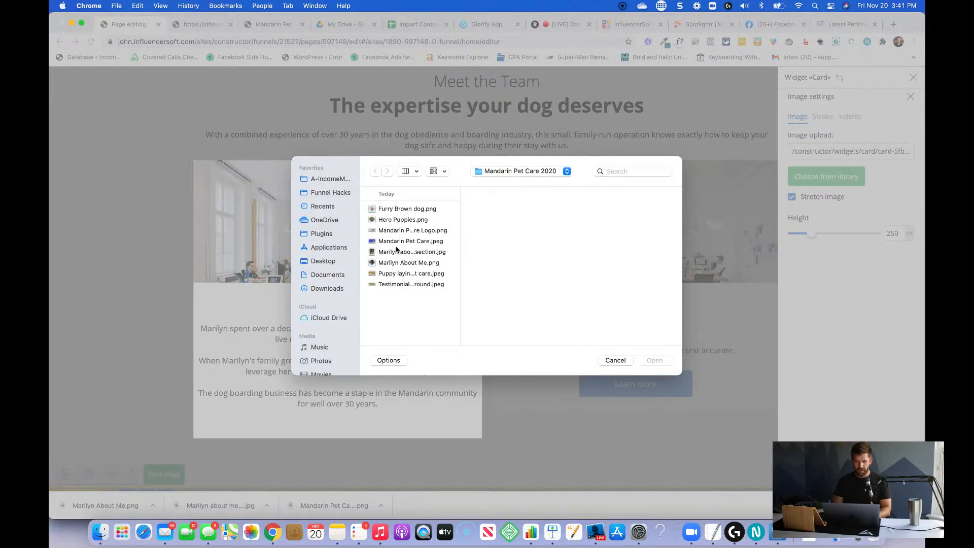
pyautogui.click(429, 262)
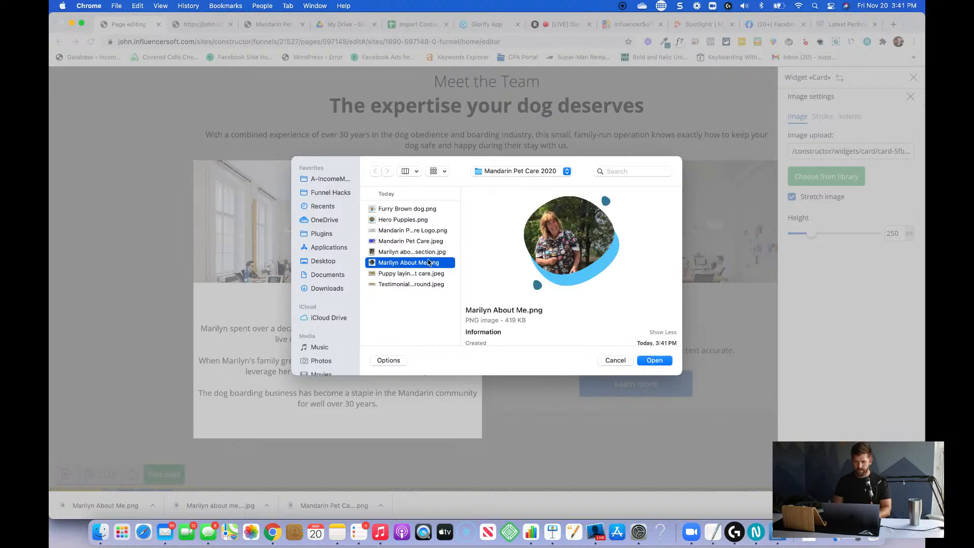
pyautogui.click(654, 361)
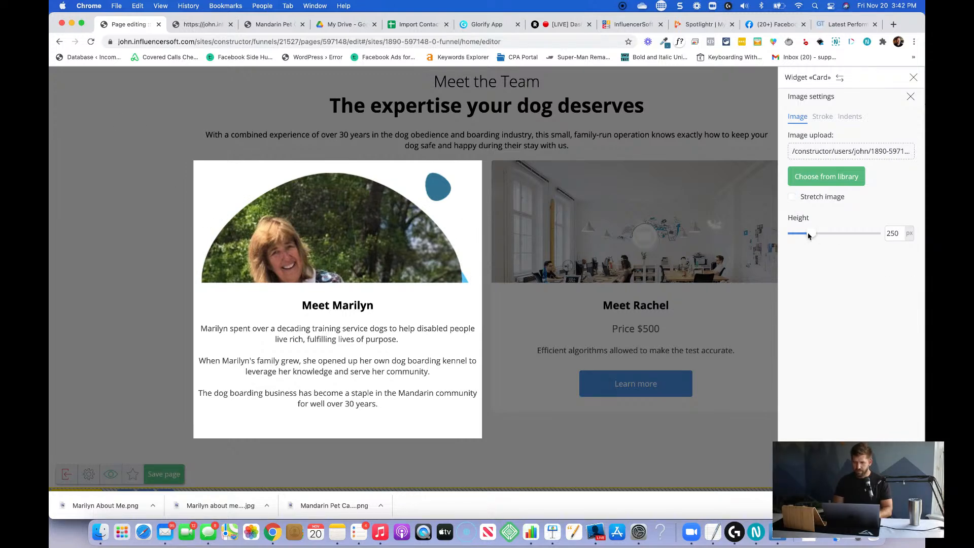
# Increase the first team card's image height to 576 px and check how the card fits.
pyautogui.moveTo(810, 236); pyautogui.dragTo(840, 234)
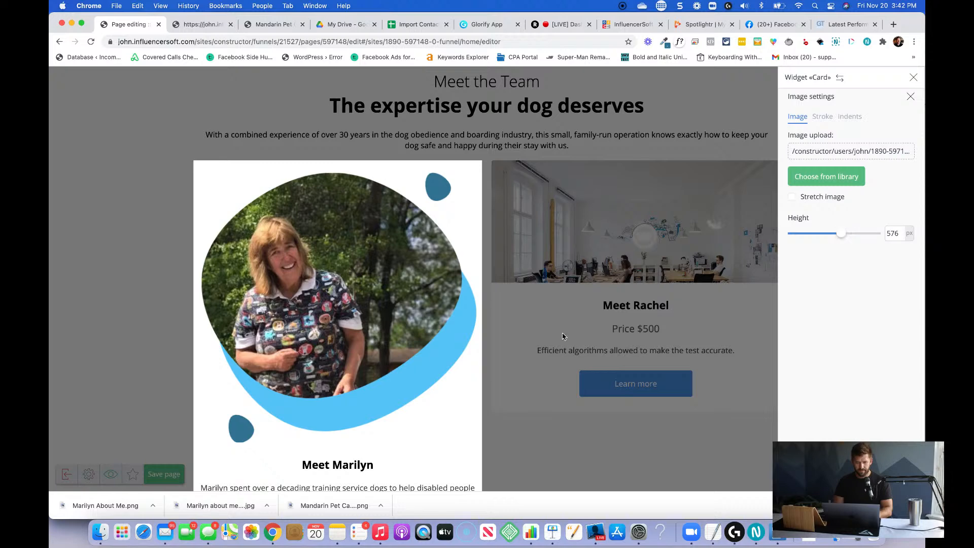
pyautogui.scroll(-3, 562, 335)
pyautogui.scroll(2, 540, 341)
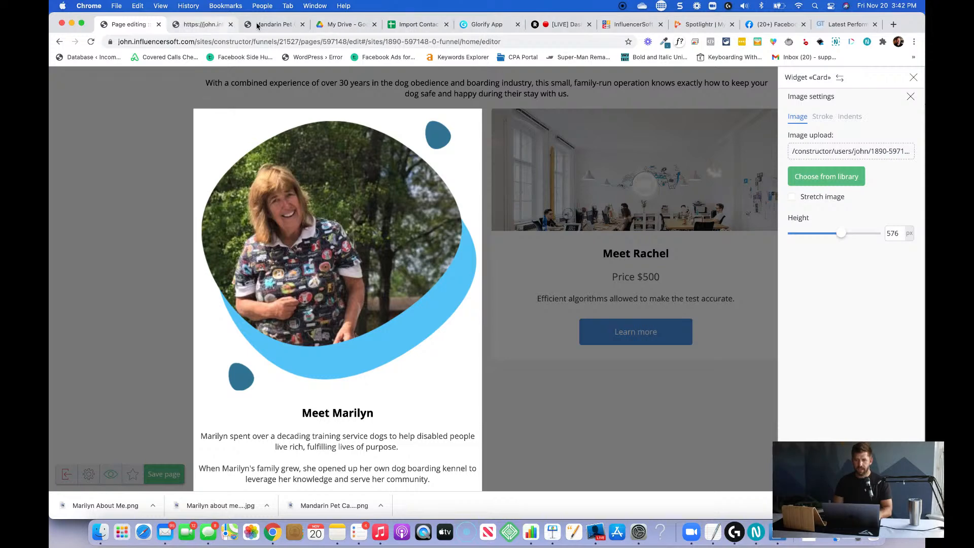
# Switch to Glorify and return to the team member photo design.
pyautogui.click(488, 25)
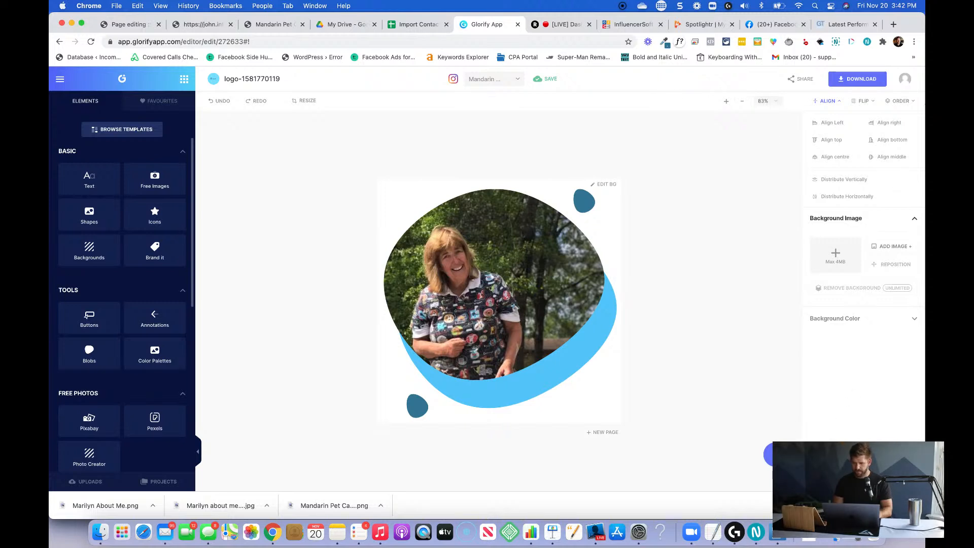
pyautogui.scroll(-5, 890, 372)
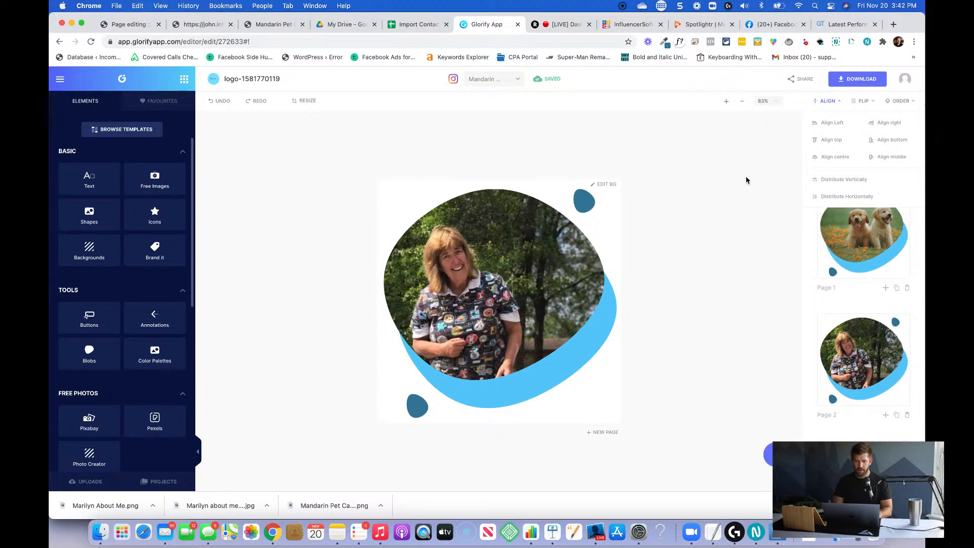
pyautogui.click(309, 104)
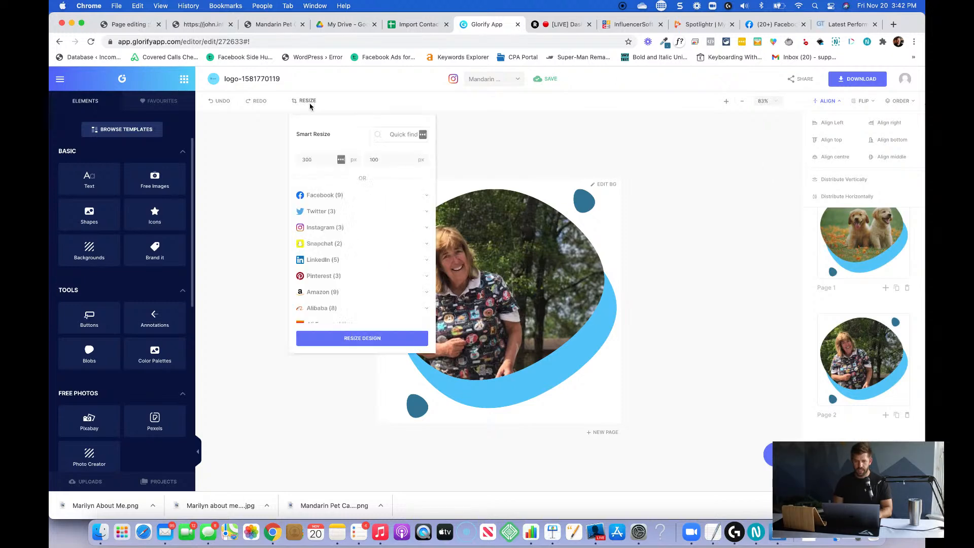
pyautogui.doubleClick(306, 159)
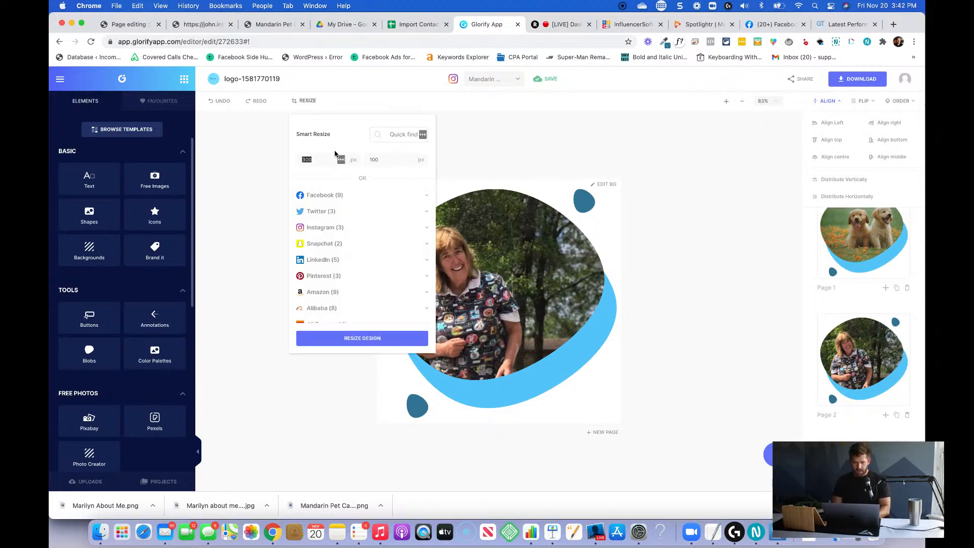
pyautogui.click(492, 156)
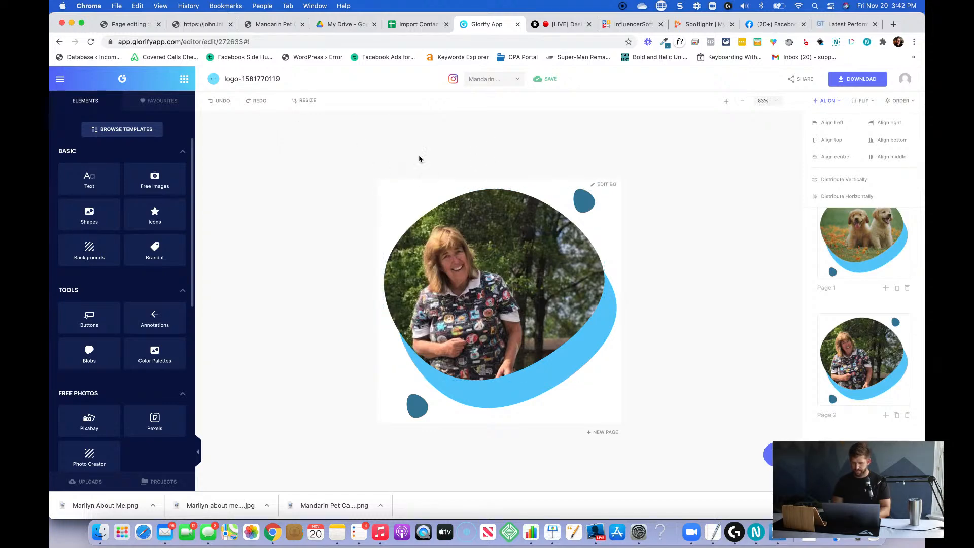
# Resize the current canvas of the team member photo design to 800 × 400 px.
pyautogui.click(303, 101)
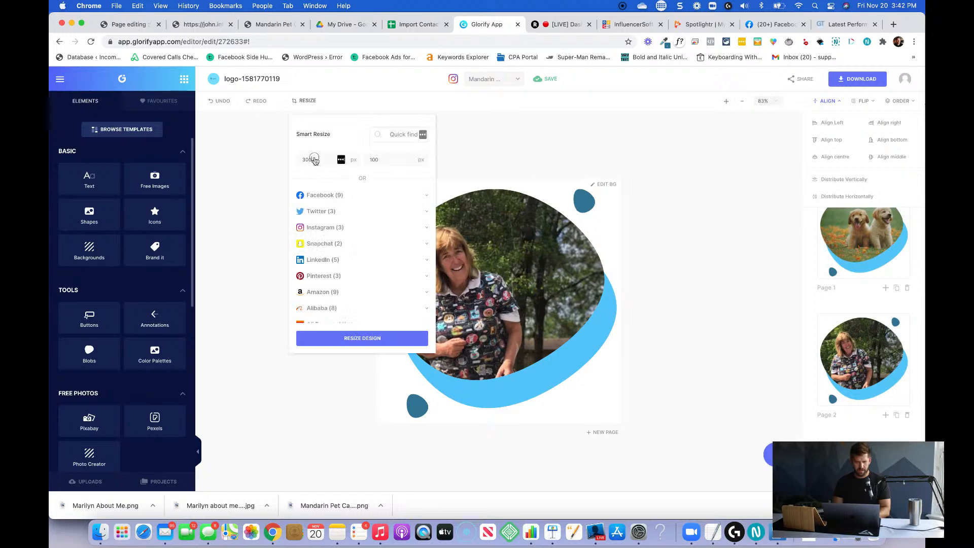
pyautogui.doubleClick(314, 159)
pyautogui.write('80')
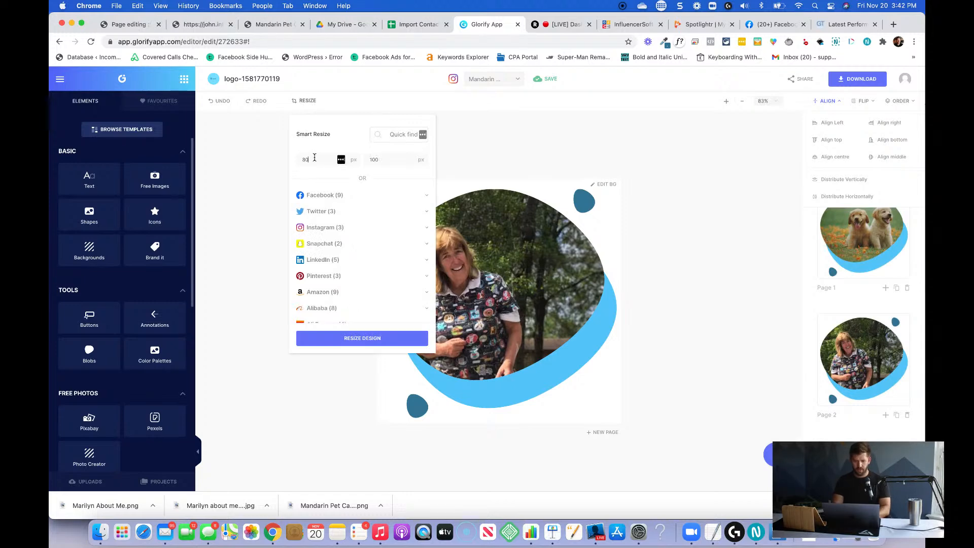
pyautogui.write('0')
pyautogui.press('Tab')
pyautogui.click(349, 338)
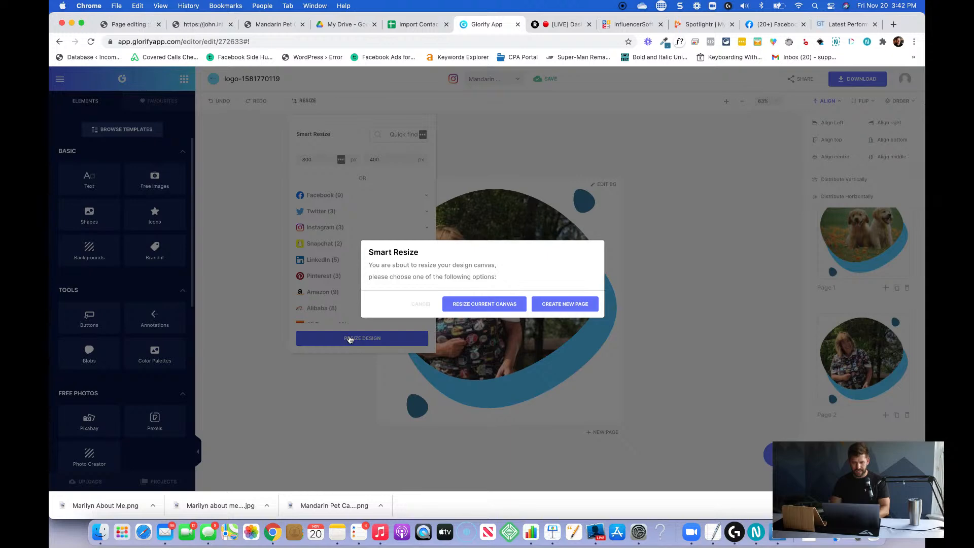
pyautogui.click(493, 306)
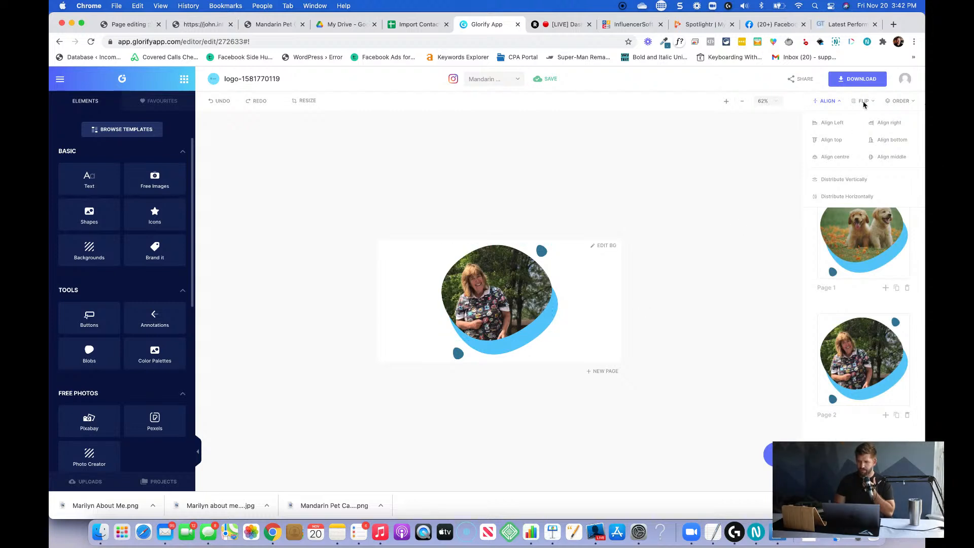
# Download the resized design at x1 size as a transparent PNG named "[member] About Me Section" in the Mandarin Pet Care 2020 folder.
pyautogui.click(857, 79)
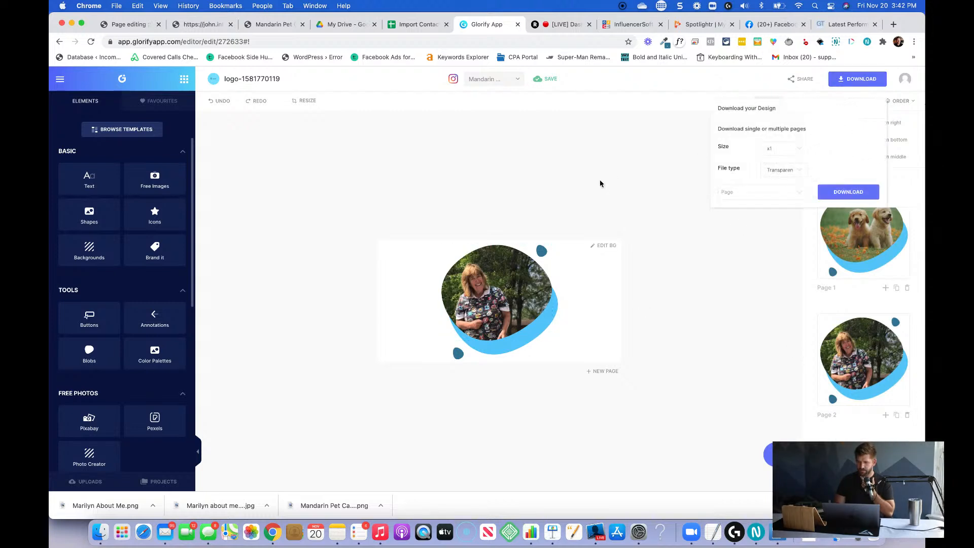
pyautogui.click(842, 194)
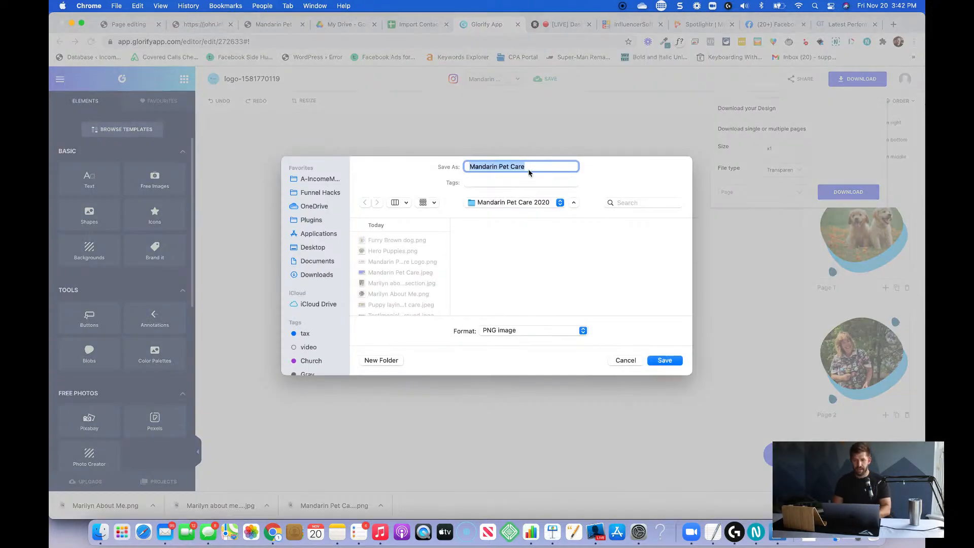
pyautogui.write('Marily')
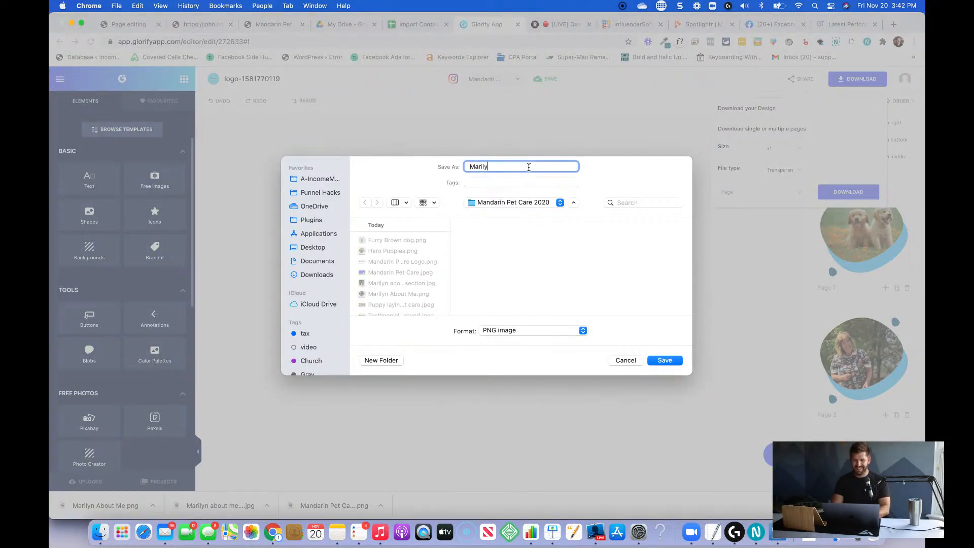
pyautogui.write('n About Me Section')
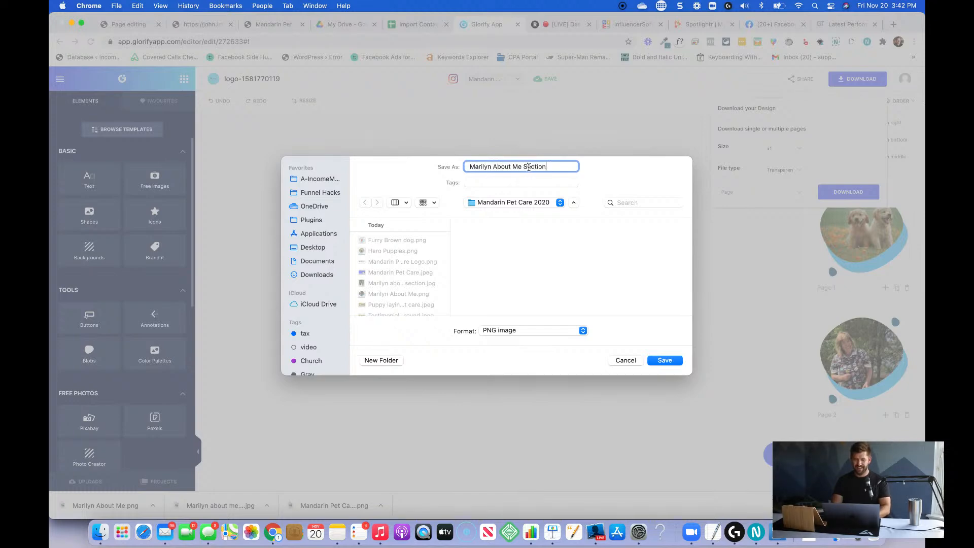
pyautogui.press('Return')
# Switch to the InfluencerSoft page editor and upload "[member] About Me.png" again as the first team card's image.
pyautogui.click(118, 26)
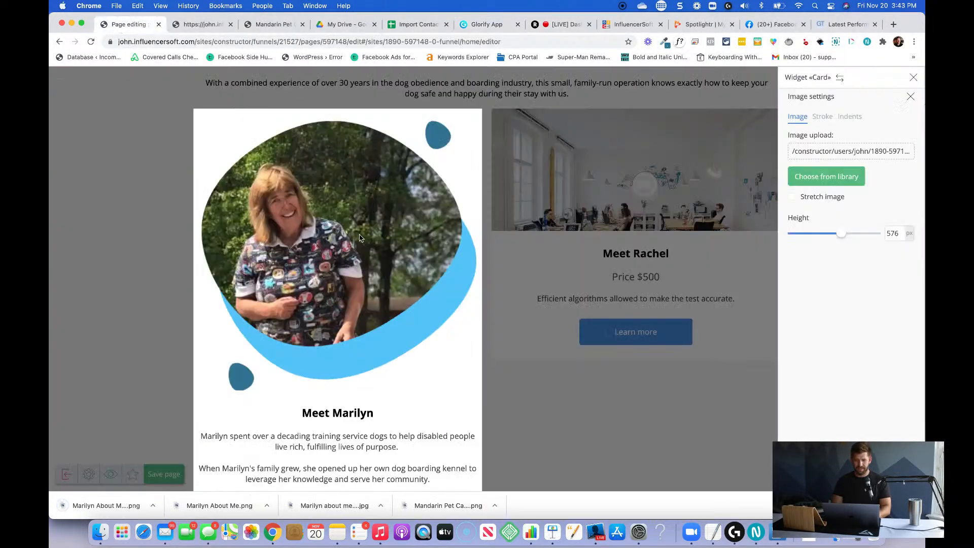
pyautogui.click(865, 152)
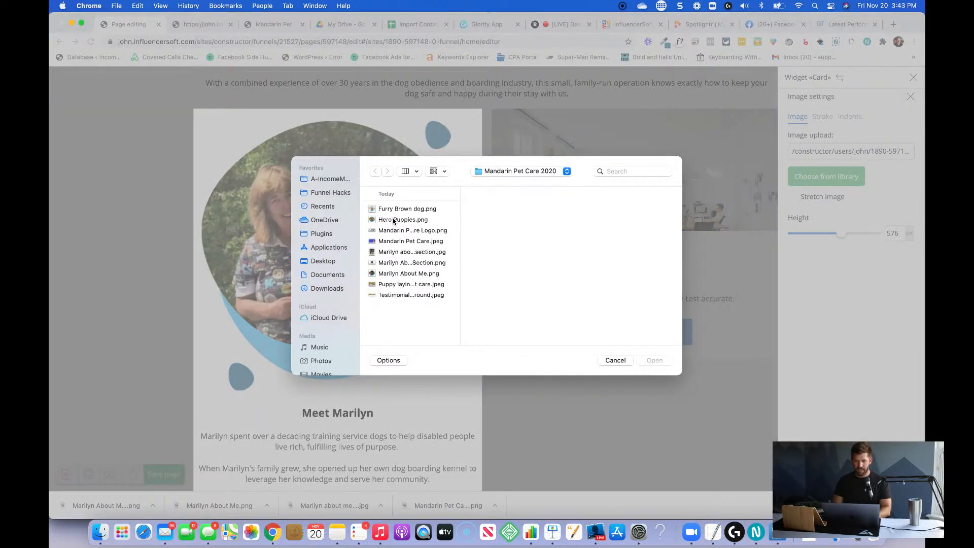
pyautogui.click(398, 273)
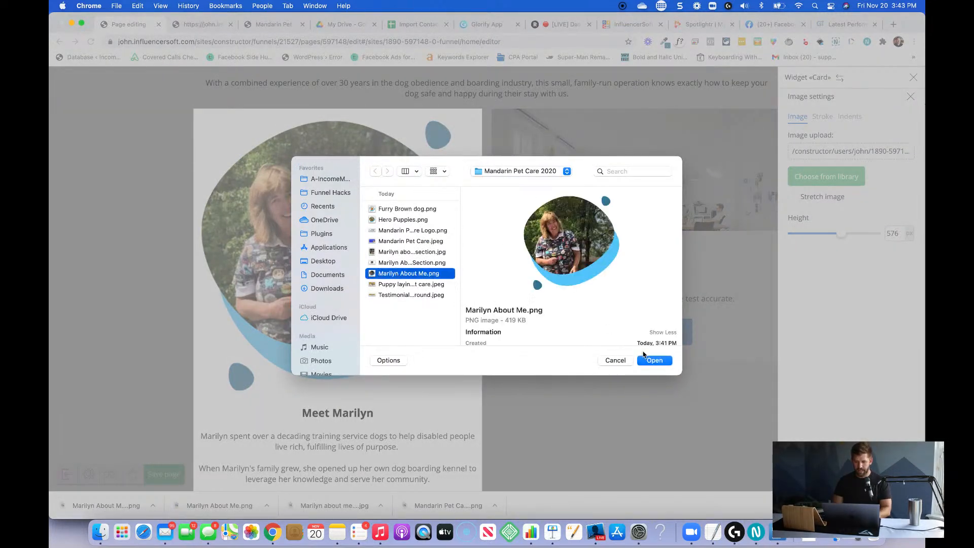
pyautogui.click(649, 359)
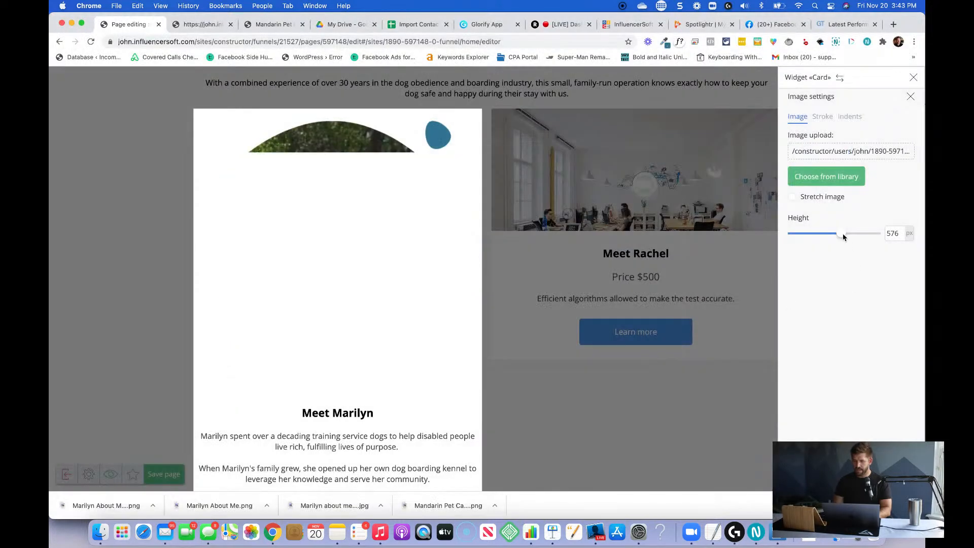
# Set the first team card's image height to 400 px.
pyautogui.doubleClick(897, 235)
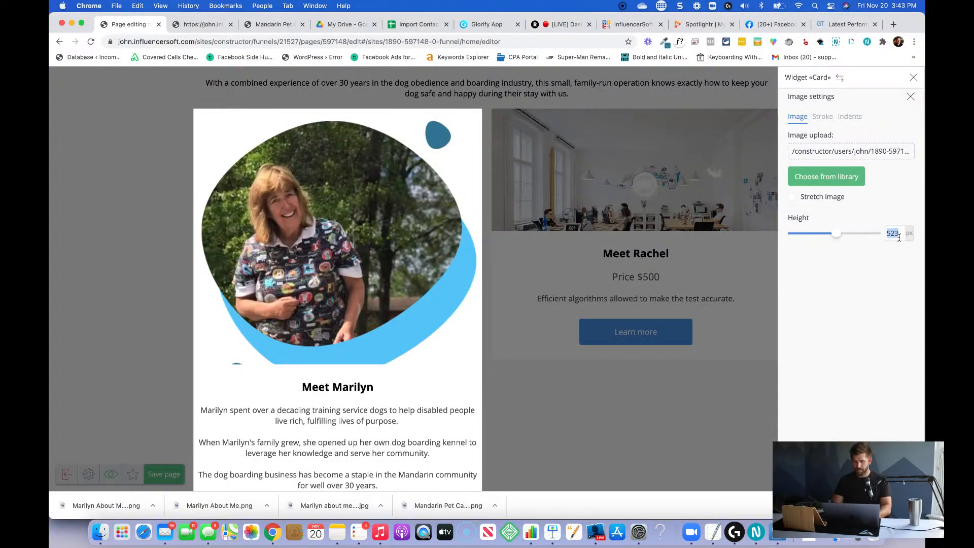
pyautogui.write('400')
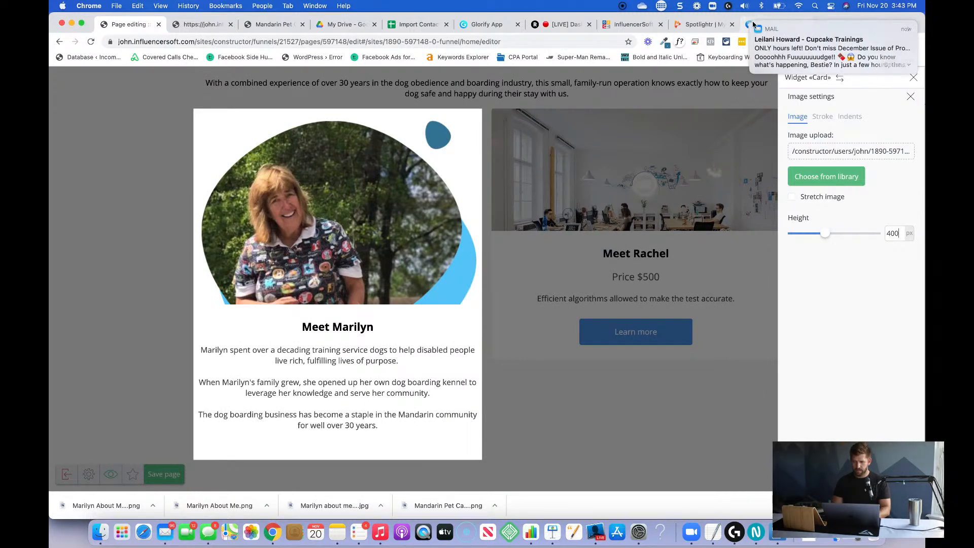
pyautogui.click(751, 24)
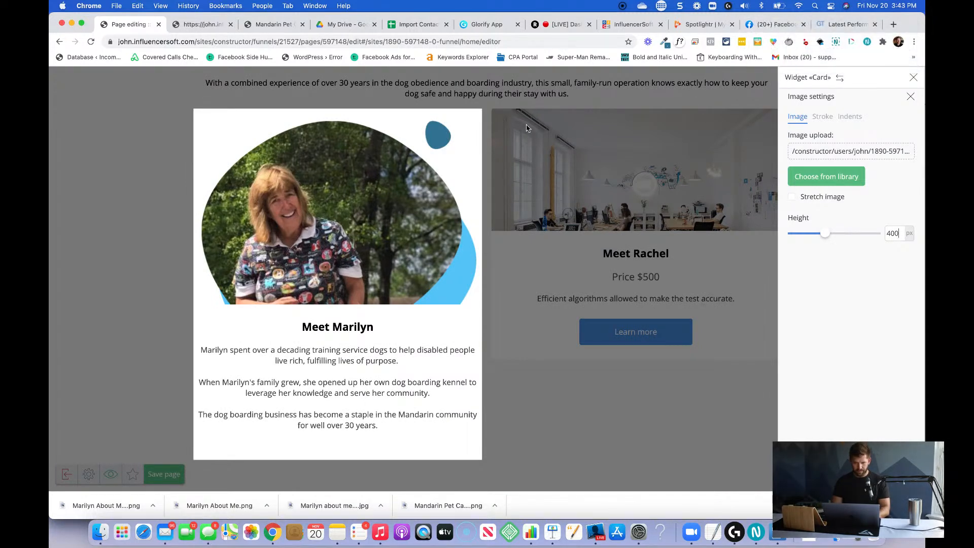
# Switch to Glorify and download the team photo design at x1 size as a transparent PNG named "New About Me [member]" in the Mandarin Pet Care 2020 folder.
pyautogui.click(486, 24)
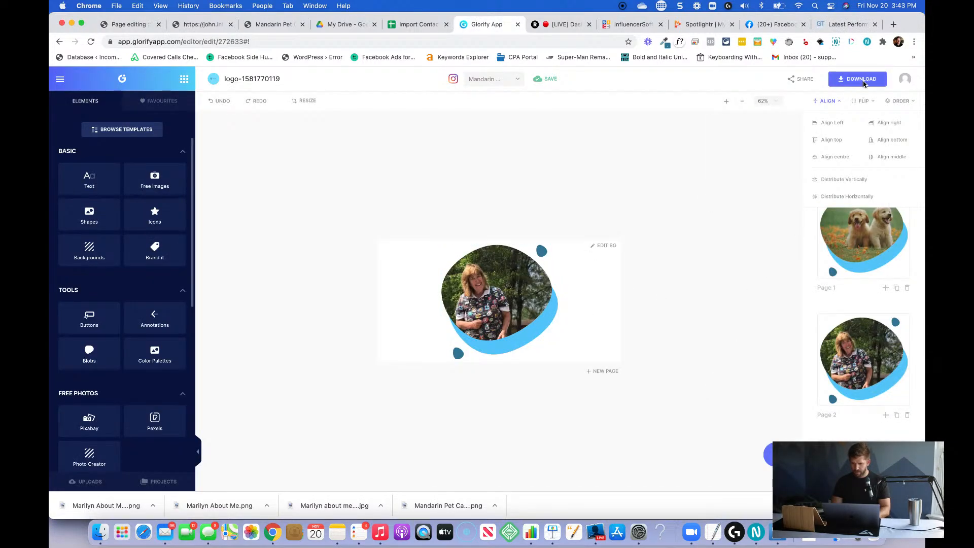
pyautogui.click(863, 80)
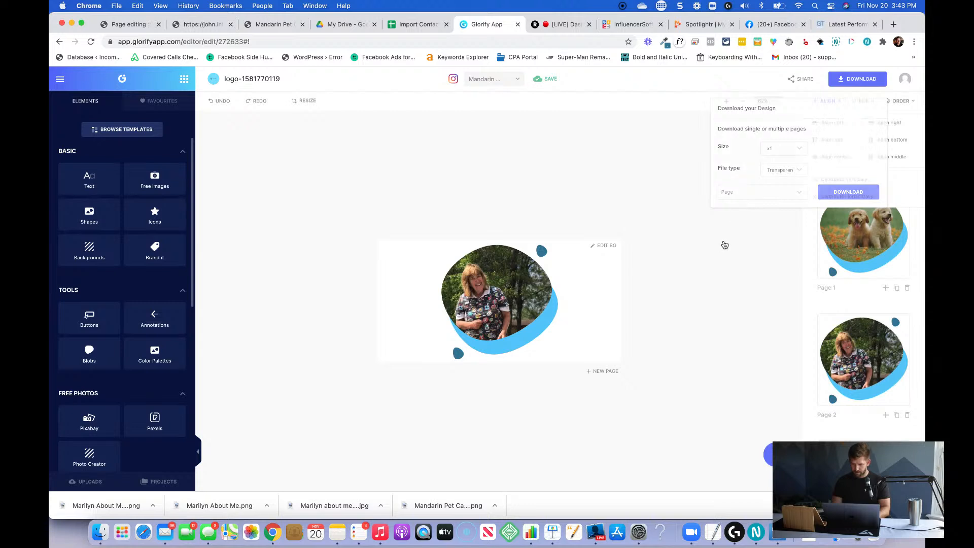
pyautogui.scroll(-6, 824, 300)
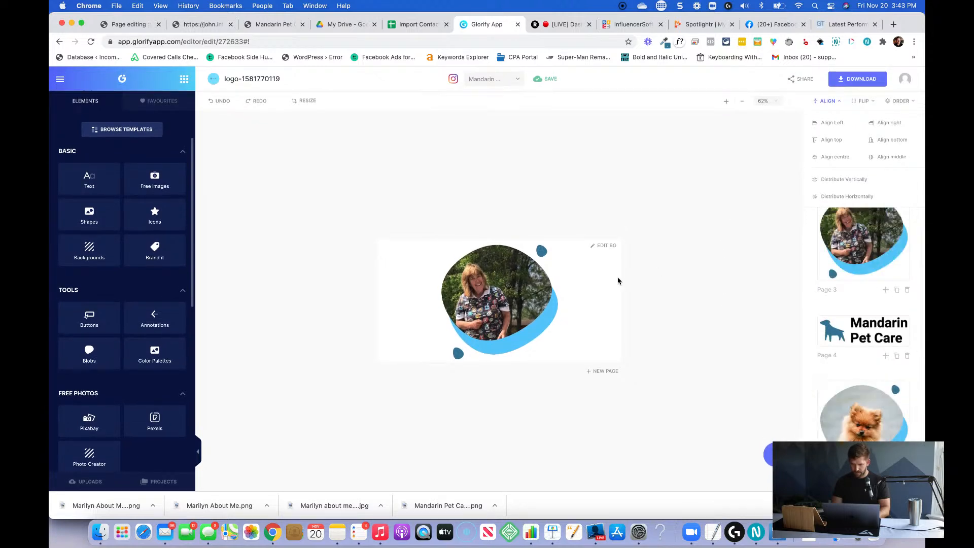
pyautogui.scroll(-5, 883, 343)
pyautogui.scroll(6, 904, 351)
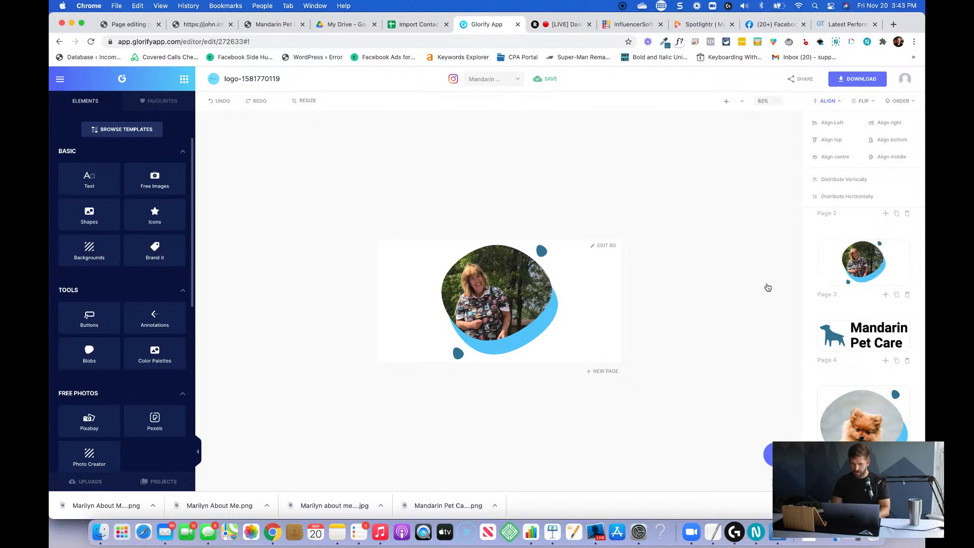
pyautogui.click(857, 78)
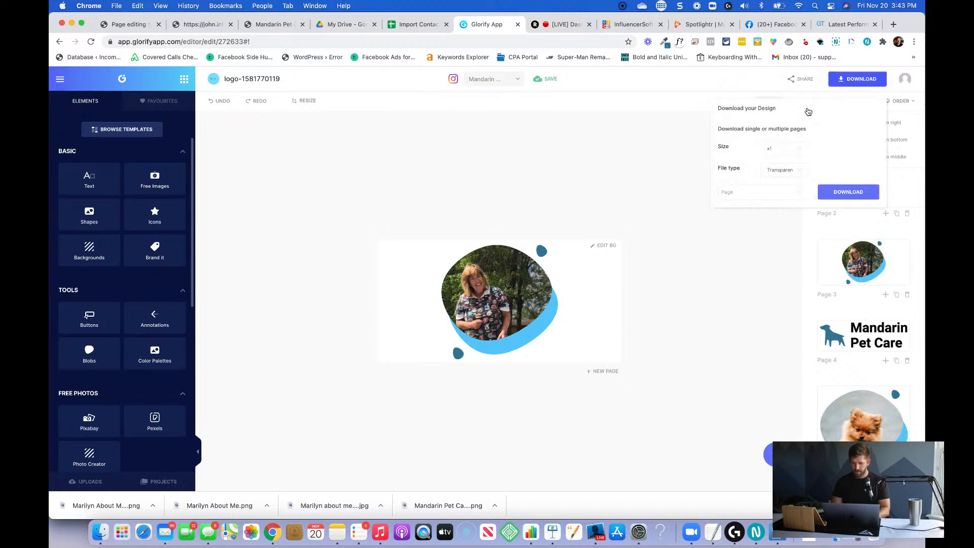
pyautogui.click(845, 193)
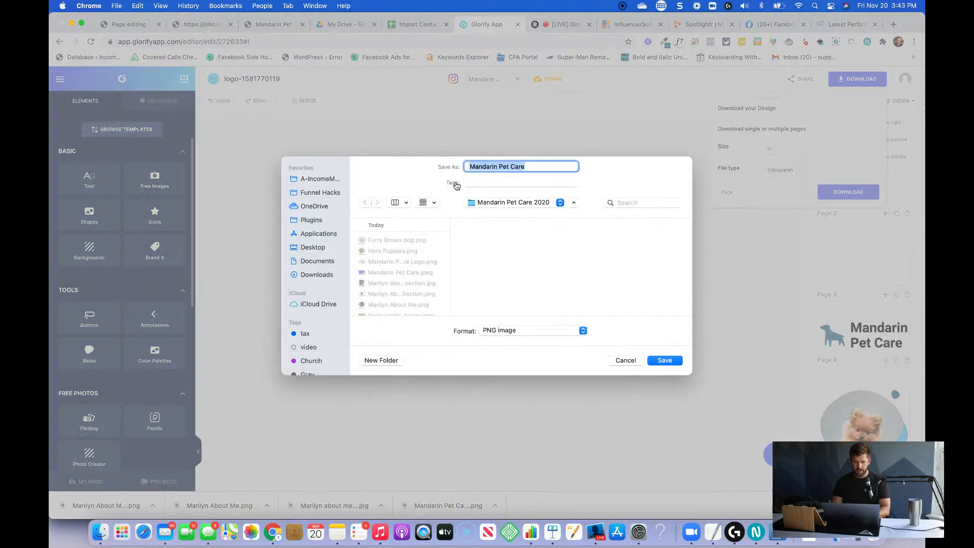
pyautogui.write('New About Me Marilyn')
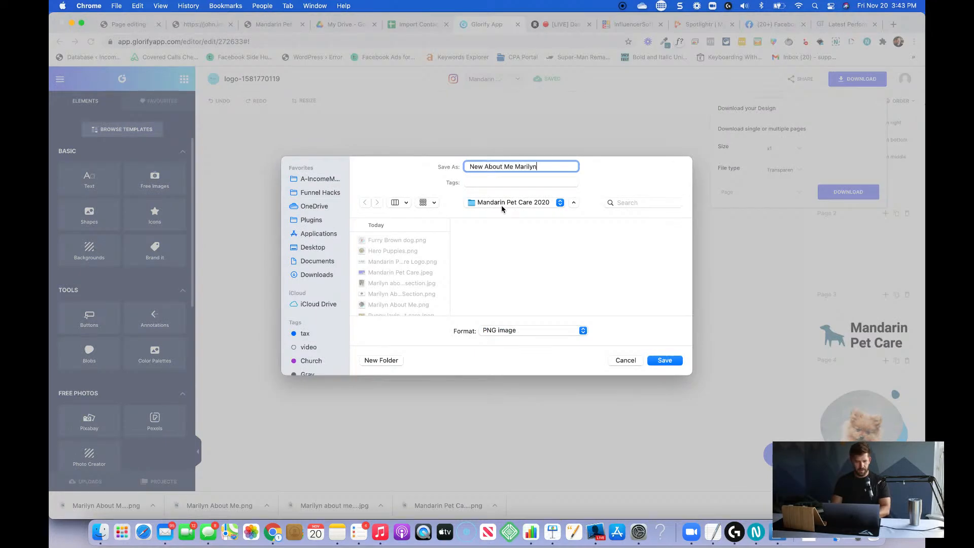
pyautogui.press('Return')
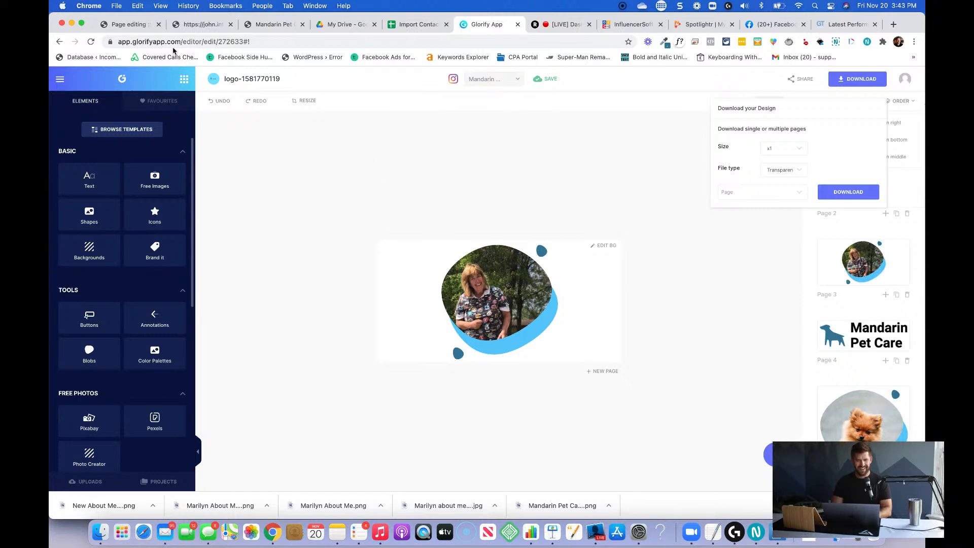
# Switch to the InfluencerSoft page editor and upload "[member] About Me Section.png" as the first team card's image.
pyautogui.click(123, 25)
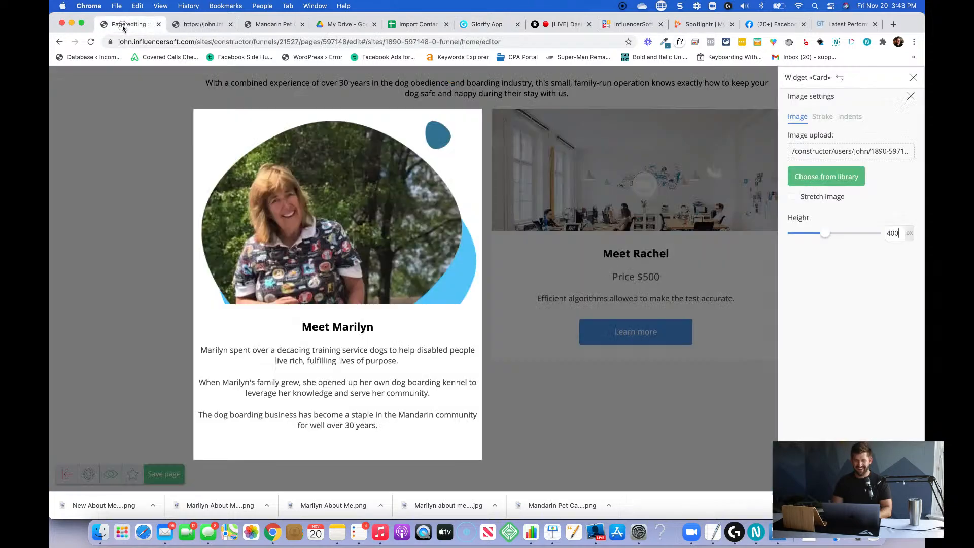
pyautogui.click(884, 155)
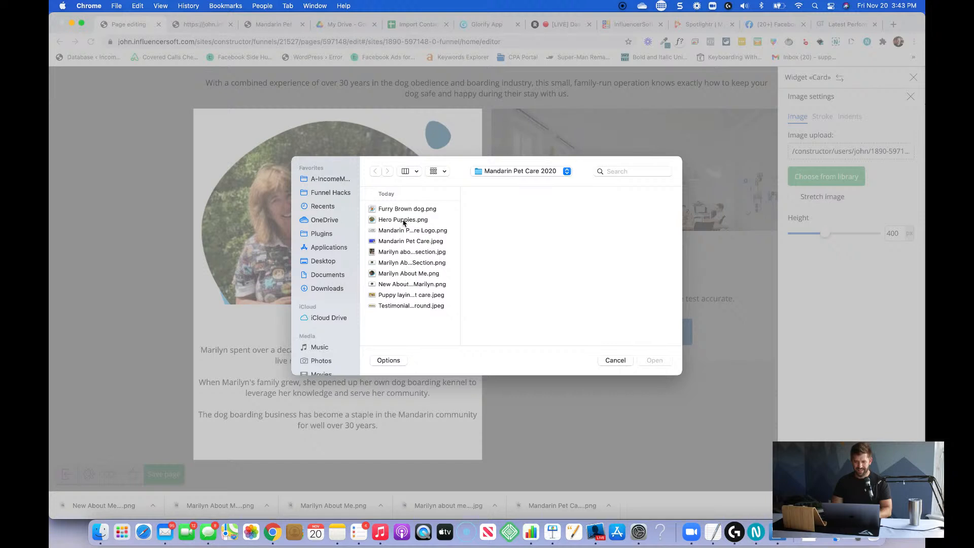
pyautogui.moveTo(460, 225); pyautogui.dragTo(561, 227)
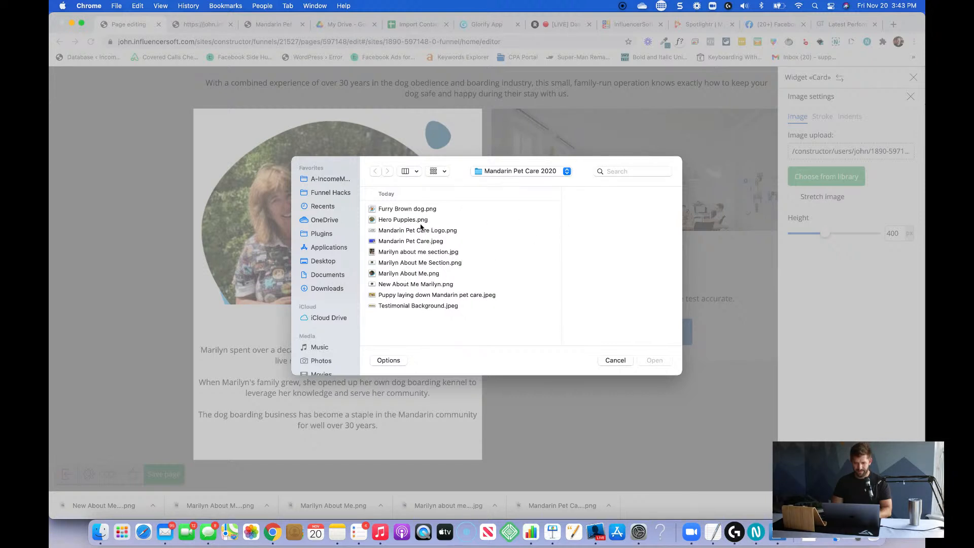
pyautogui.click(411, 263)
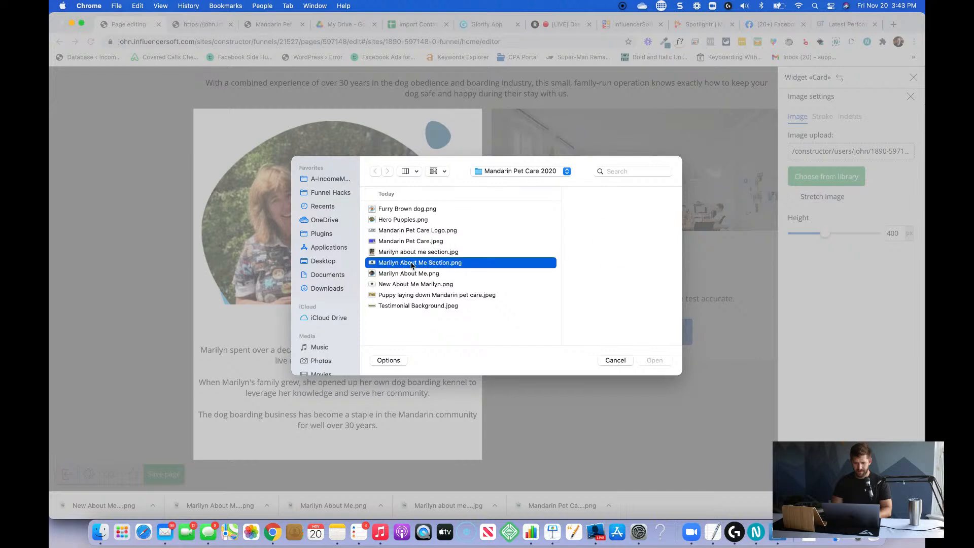
pyautogui.scroll(-3, 596, 307)
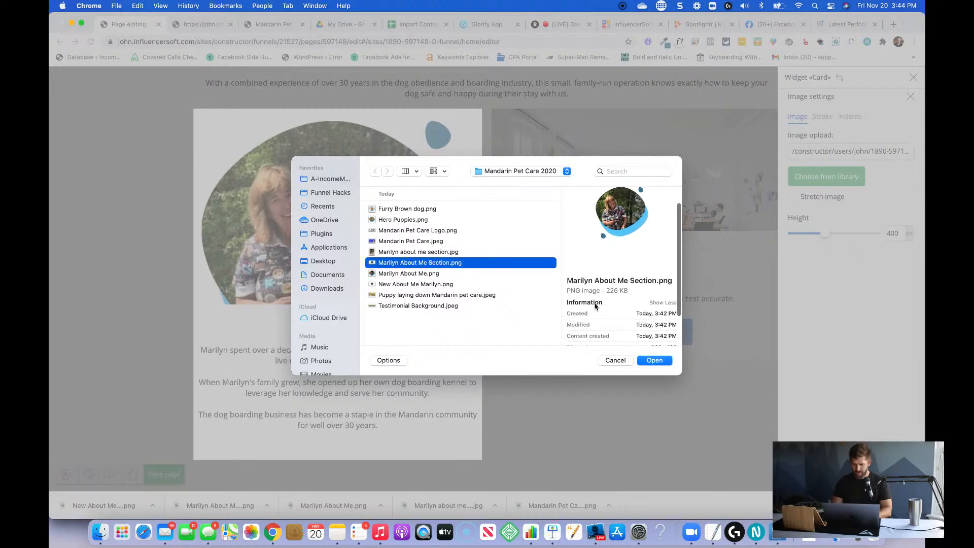
pyautogui.click(654, 361)
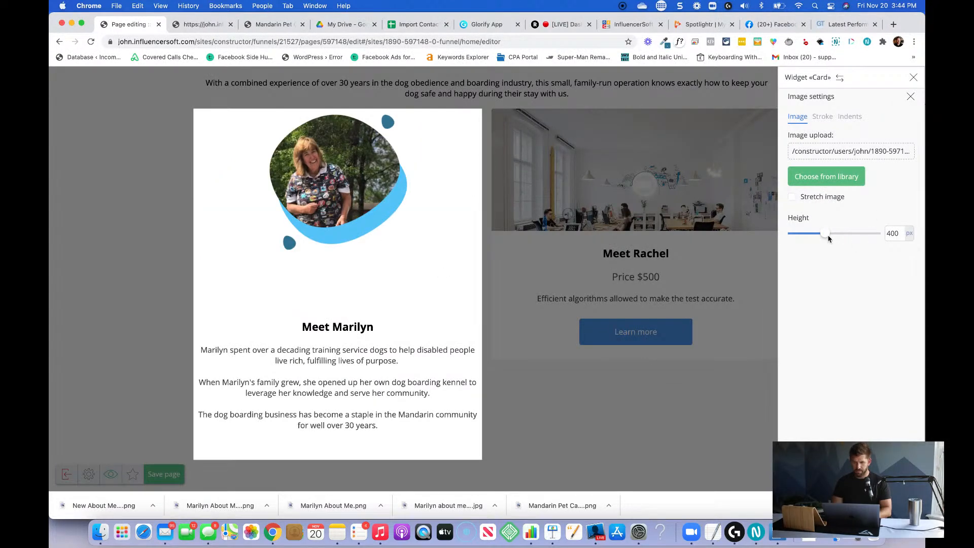
# Reduce the first team card's image height to close the gap above its heading, and save the page.
pyautogui.moveTo(829, 239)
pyautogui.mouseDown()
pyautogui.moveTo(802, 239)
pyautogui.moveTo(817, 239)
pyautogui.mouseUp()
pyautogui.click(578, 290)
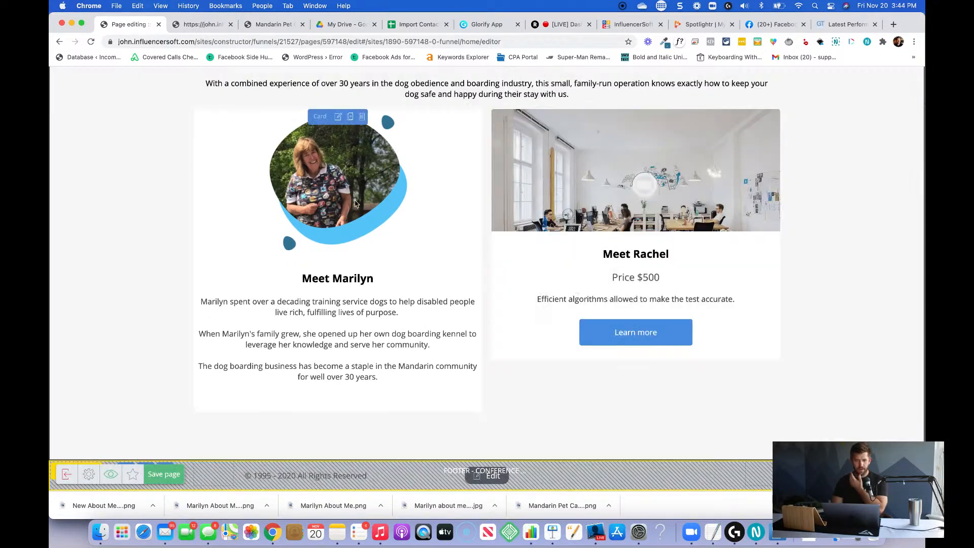
pyautogui.scroll(3, 494, 315)
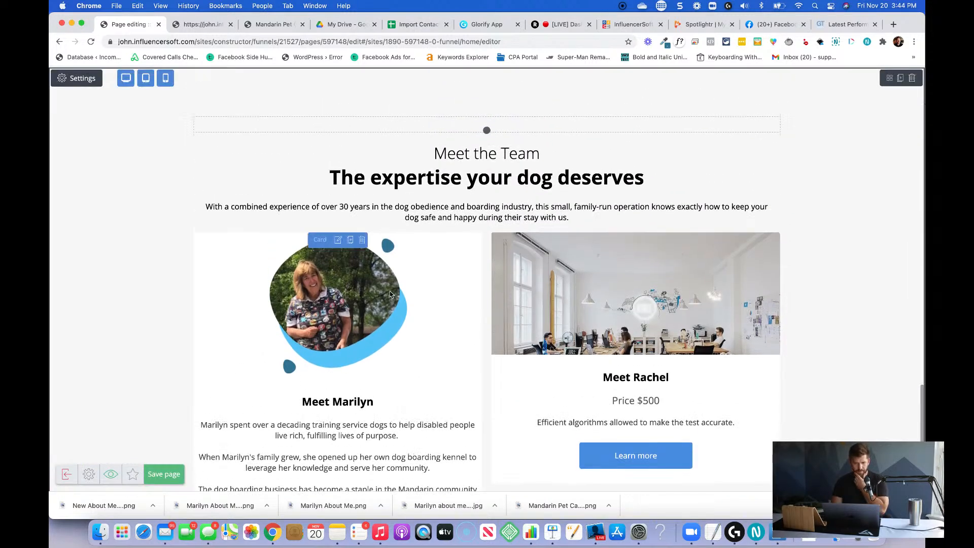
pyautogui.click(177, 474)
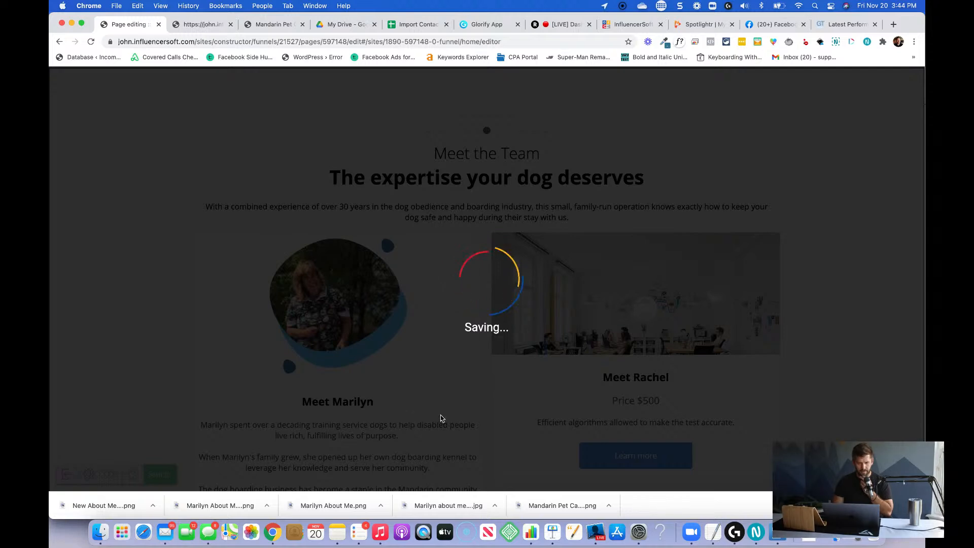
# Set the first team card's inside indents to 20 on all four sides and save the page.
pyautogui.scroll(-1, 441, 418)
pyautogui.scroll(-3, 440, 418)
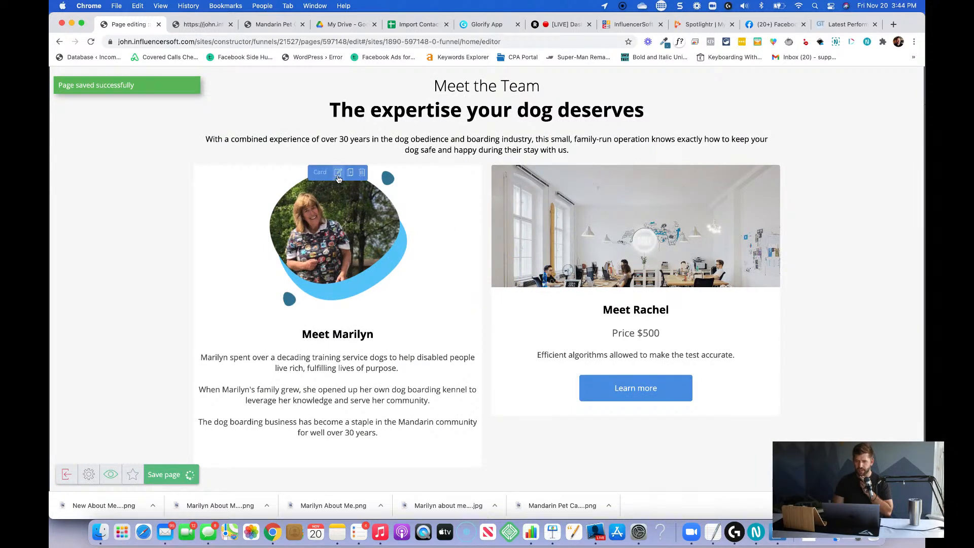
pyautogui.click(338, 173)
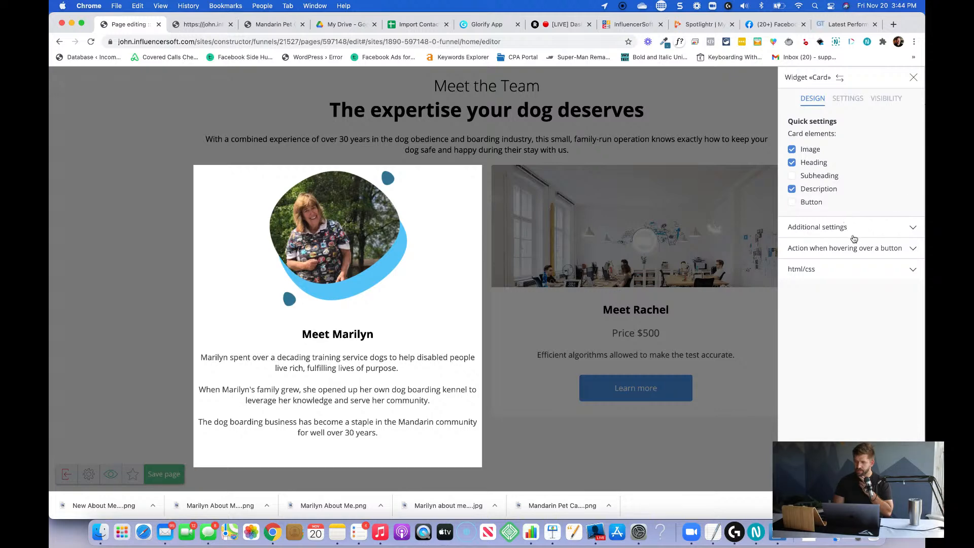
pyautogui.click(847, 98)
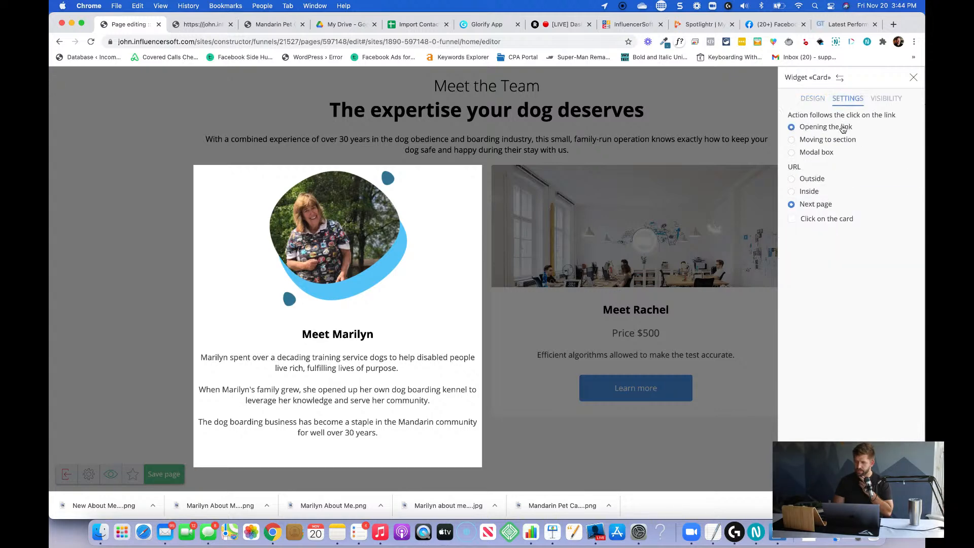
pyautogui.click(821, 98)
pyautogui.click(827, 228)
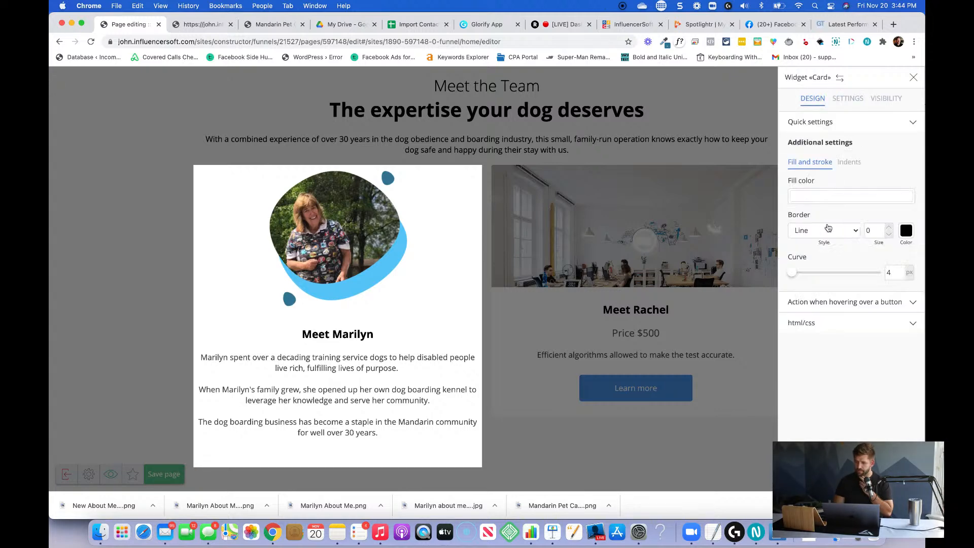
pyautogui.click(848, 161)
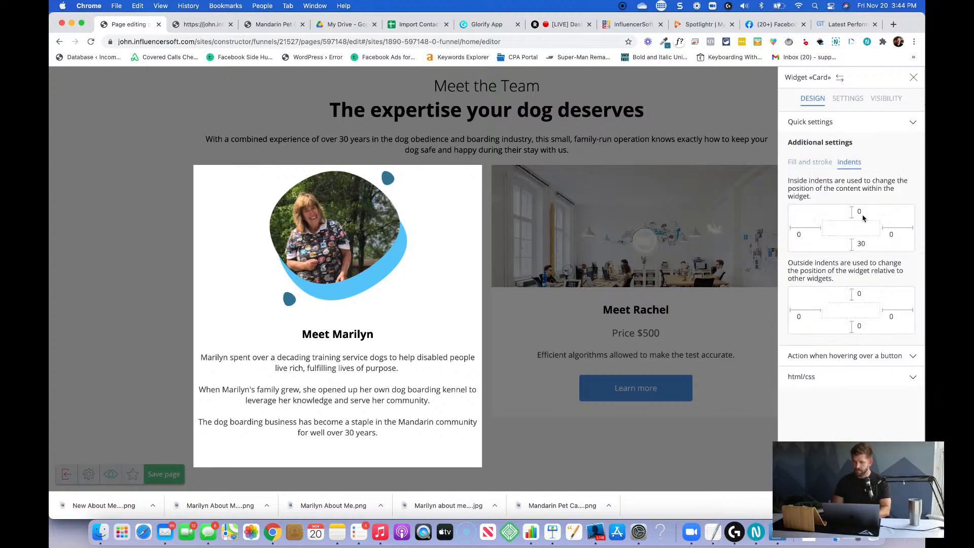
pyautogui.click(862, 213)
pyautogui.write('20')
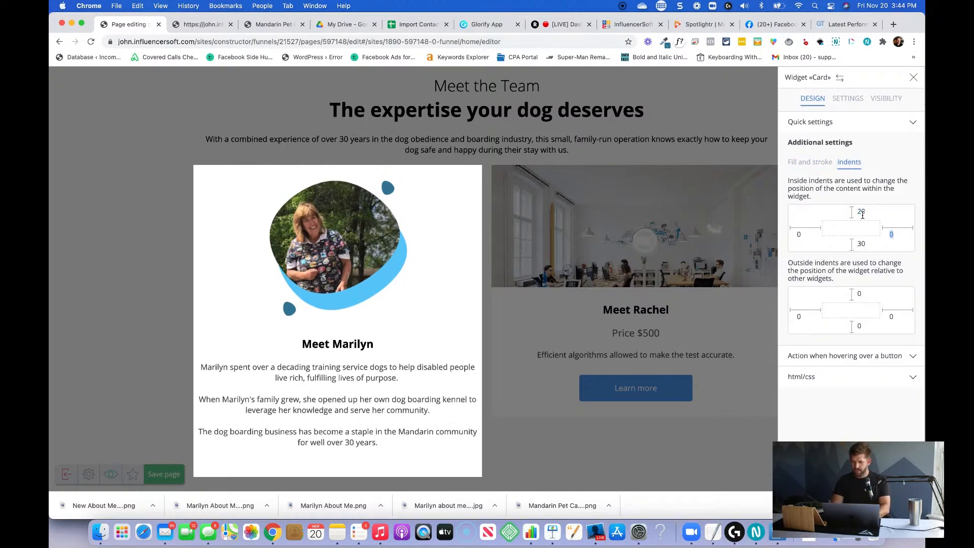
pyautogui.write('20')
pyautogui.press('Tab')
pyautogui.write('20')
pyautogui.press('Tab')
pyautogui.write('20')
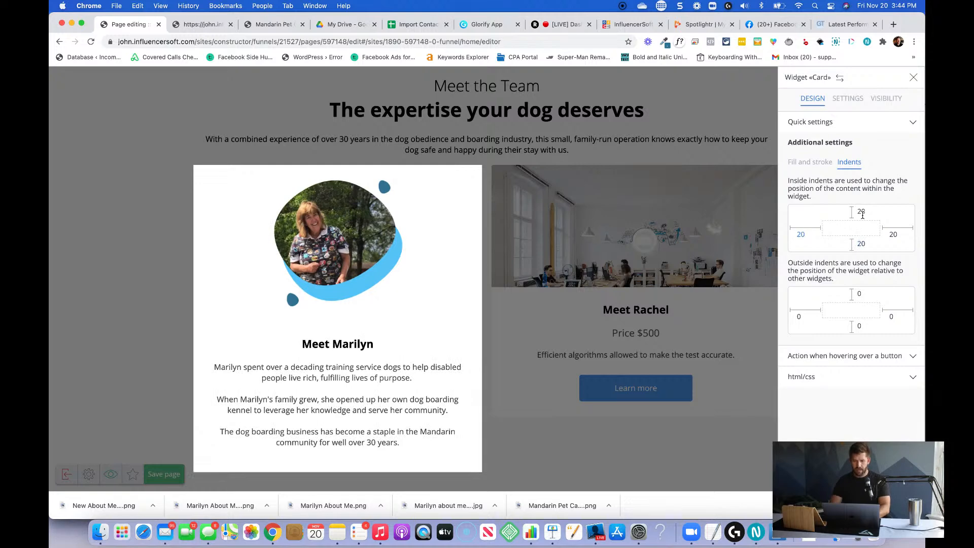
pyautogui.press('Escape')
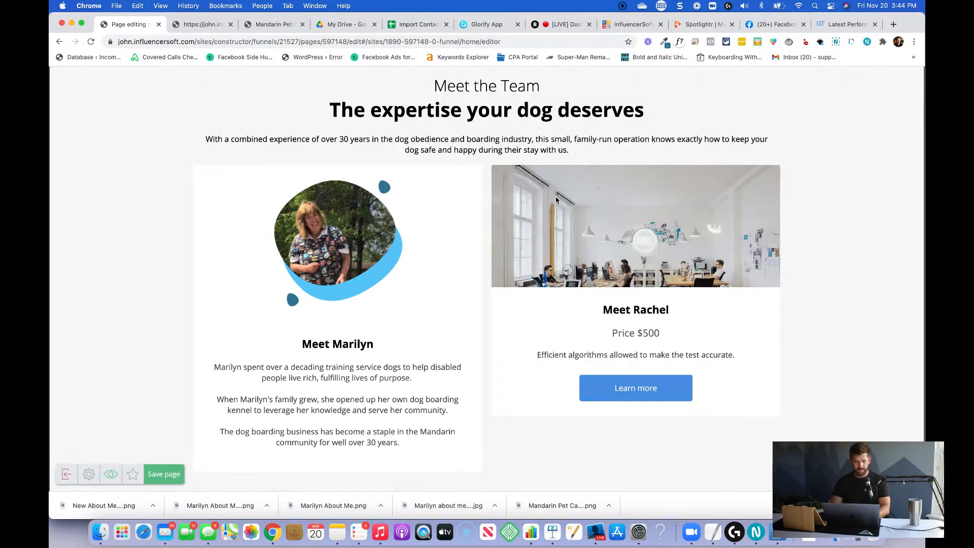
pyautogui.click(163, 474)
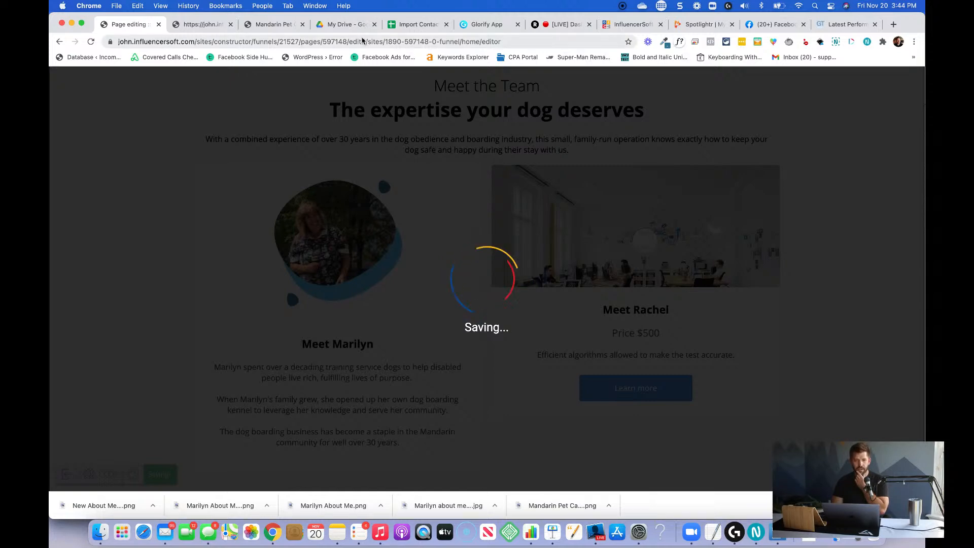
# Switch to the Mandarin Pet Care Facebook page and look through its photo gallery for team member pictures.
pyautogui.click(776, 24)
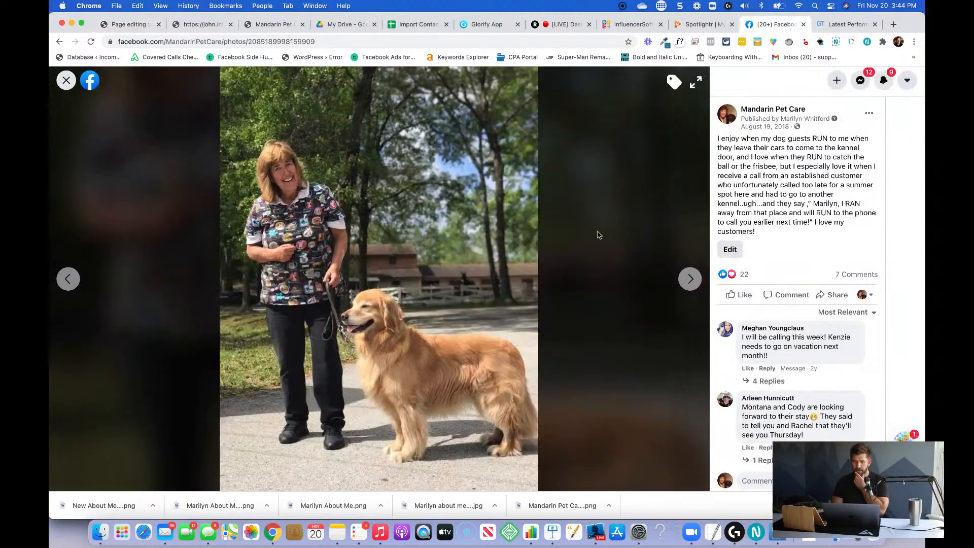
pyautogui.click(68, 88)
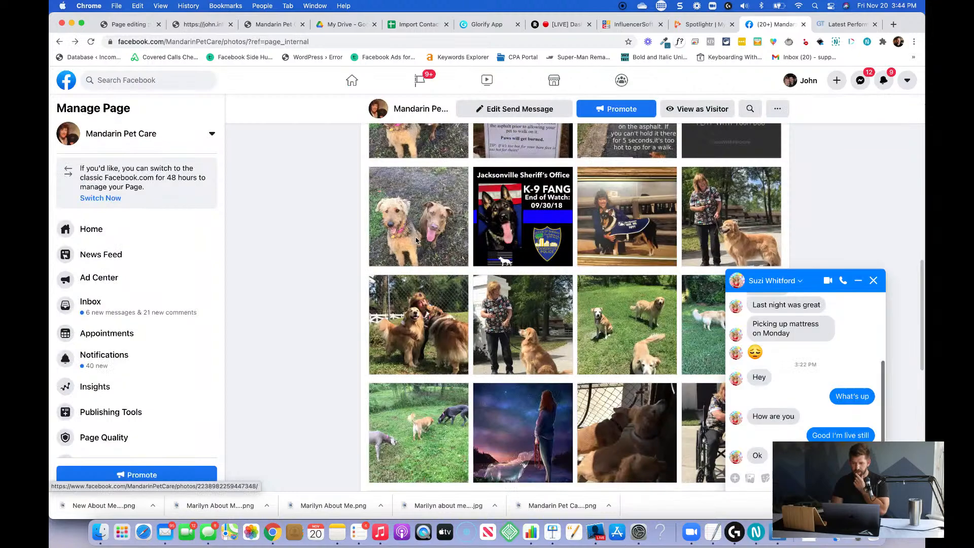
pyautogui.scroll(-3, 560, 356)
pyautogui.scroll(-5, 560, 356)
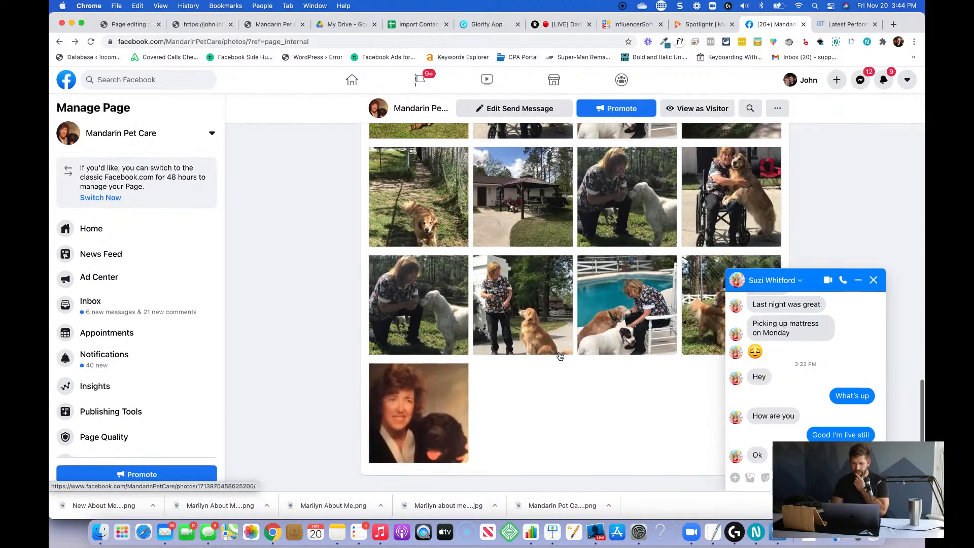
pyautogui.scroll(6, 560, 357)
pyautogui.scroll(2, 560, 357)
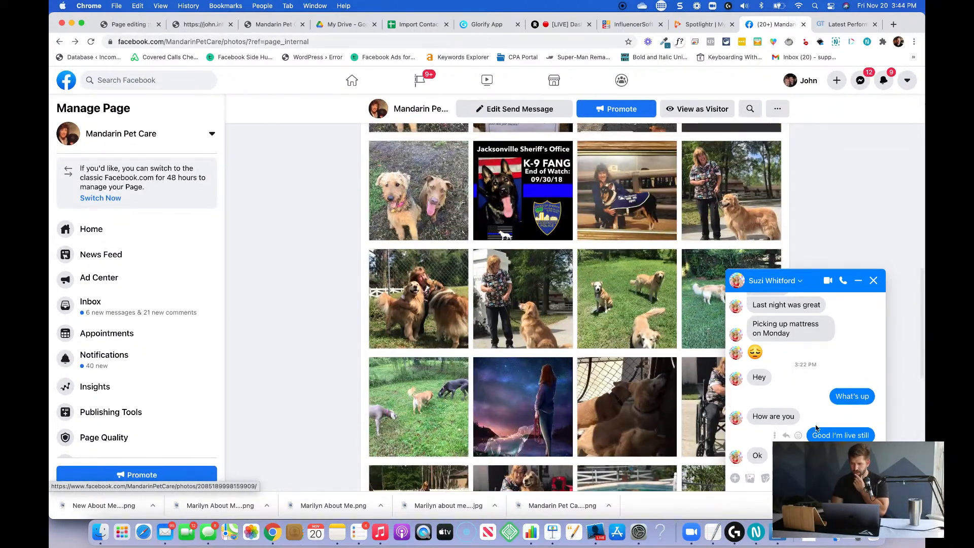
pyautogui.click(856, 287)
pyautogui.scroll(10, 655, 248)
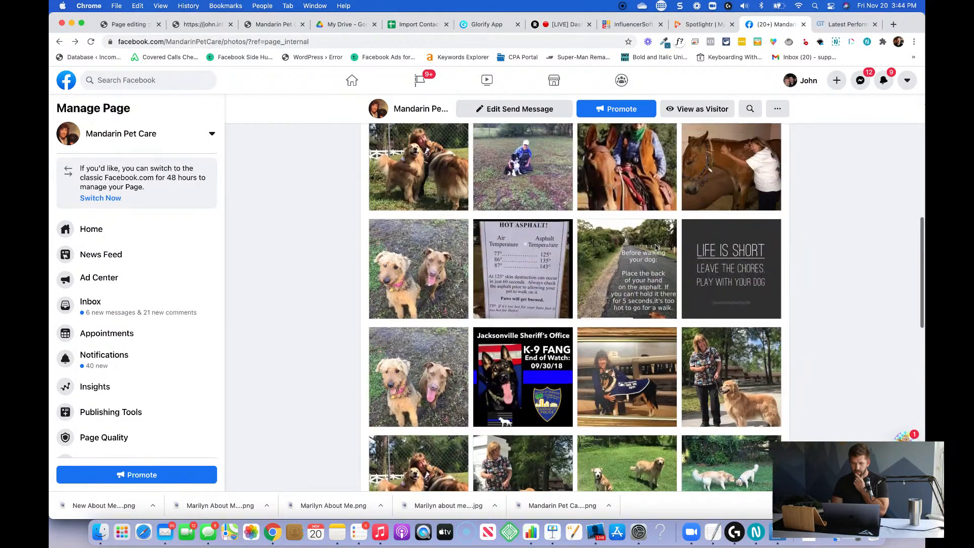
pyautogui.scroll(5, 655, 248)
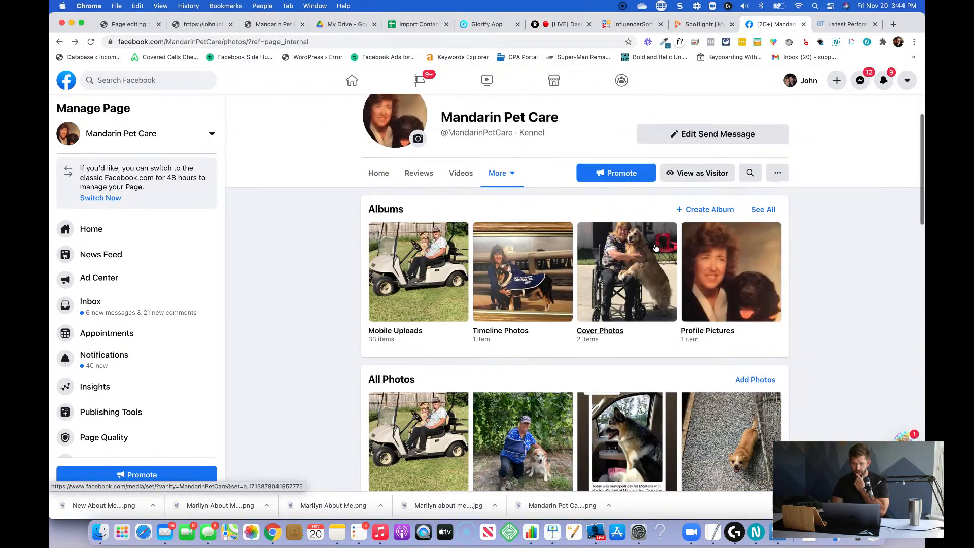
# Open the Facebook page's home feed and look through its posts for team member pictures.
pyautogui.click(379, 181)
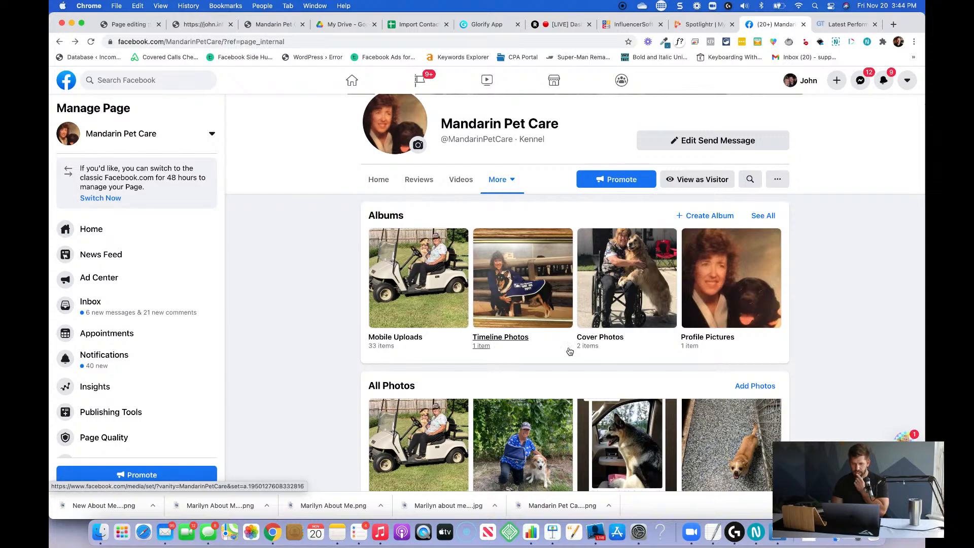
pyautogui.scroll(-3, 569, 348)
pyautogui.scroll(-10, 568, 348)
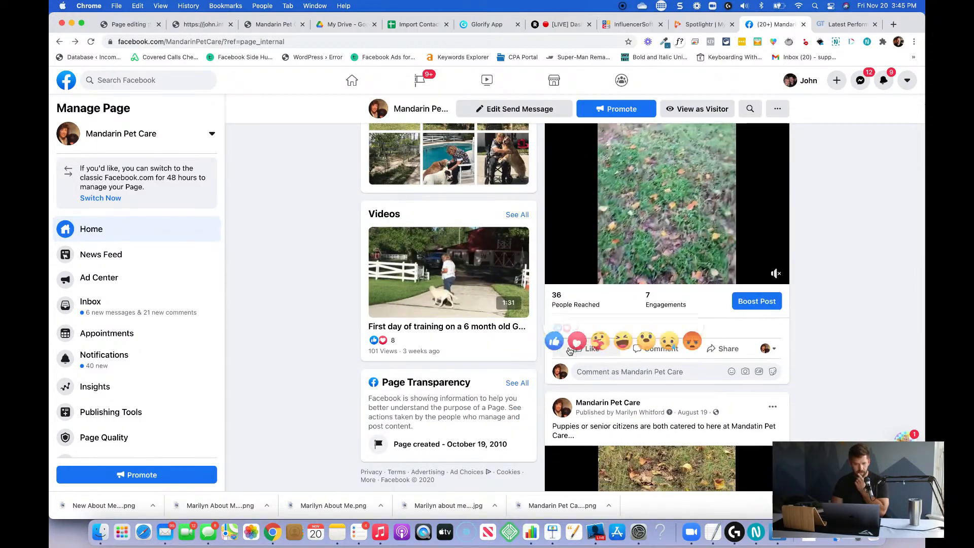
pyautogui.scroll(-3, 568, 351)
pyautogui.scroll(-15, 569, 351)
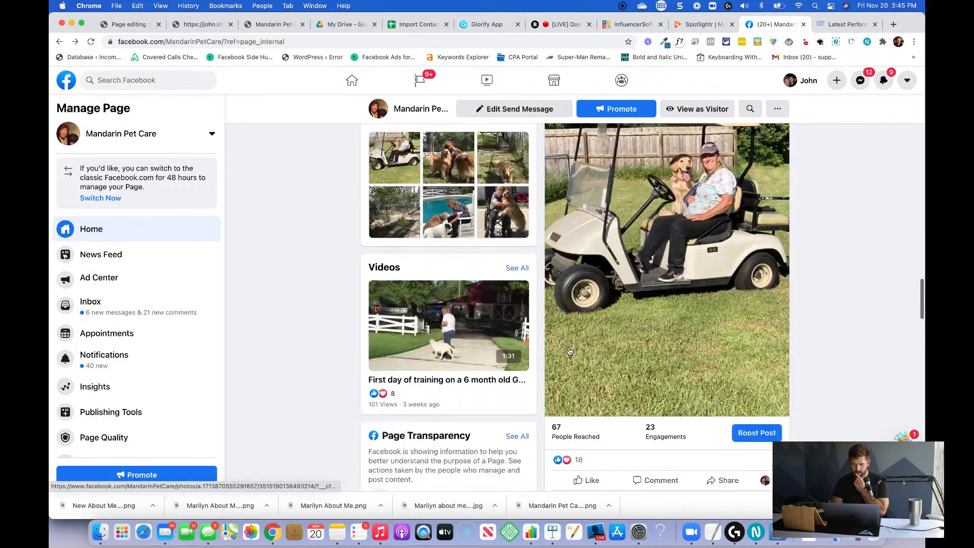
pyautogui.scroll(-15, 570, 351)
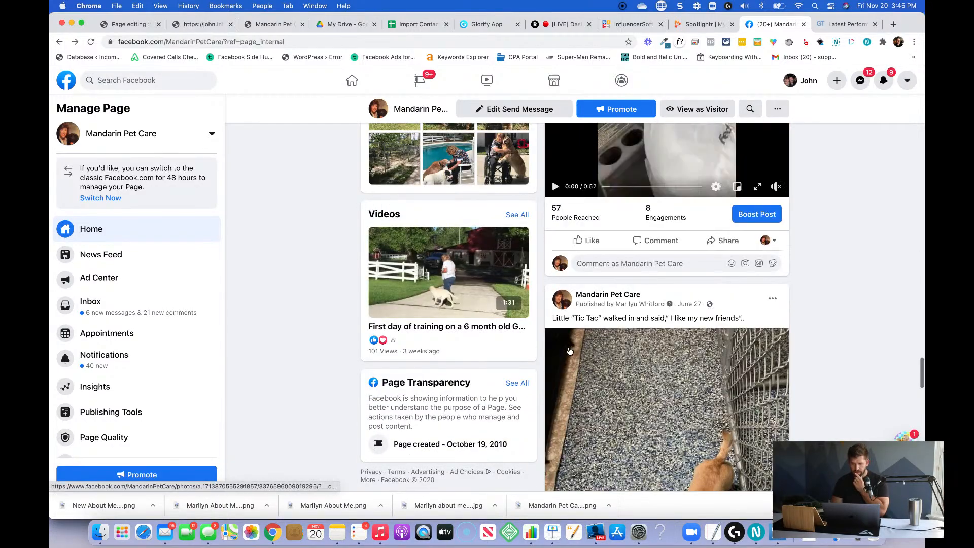
pyautogui.scroll(-8, 570, 351)
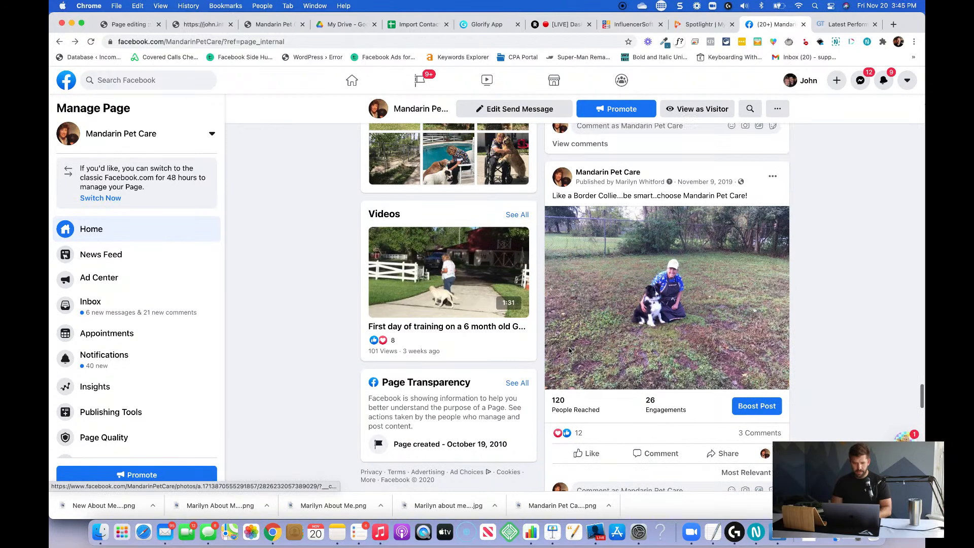
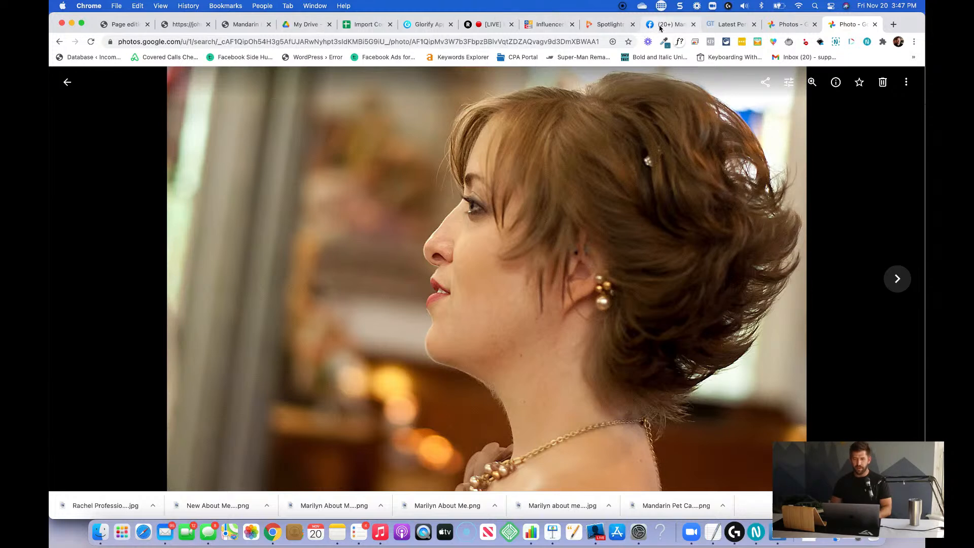
# Switch to the Glorify design and duplicate page 3, which holds the styled photo of the first team member.
pyautogui.click(729, 26)
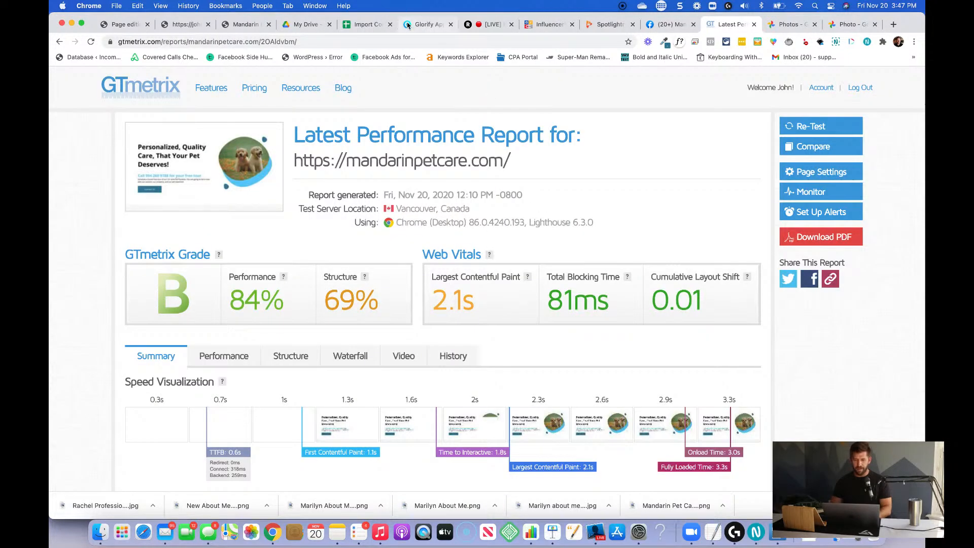
pyautogui.click(423, 24)
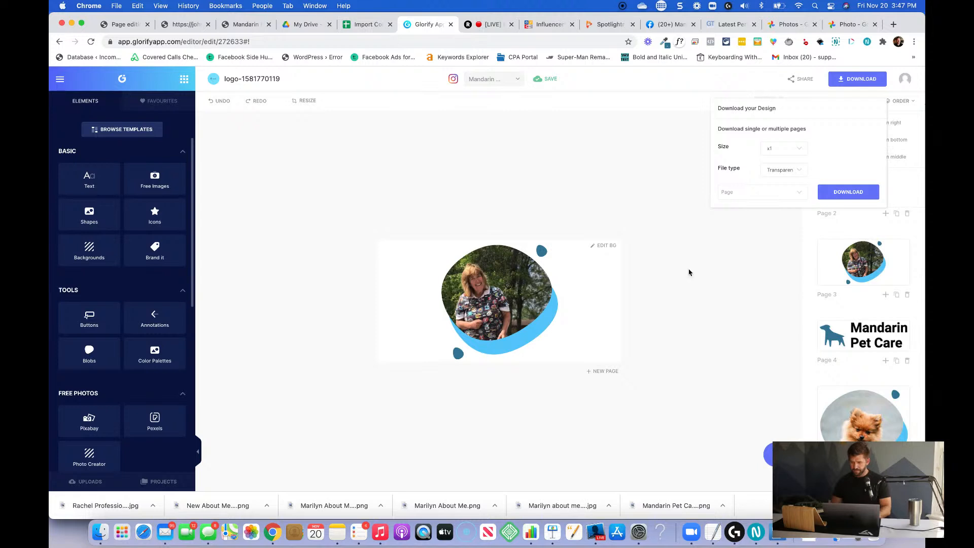
pyautogui.click(675, 313)
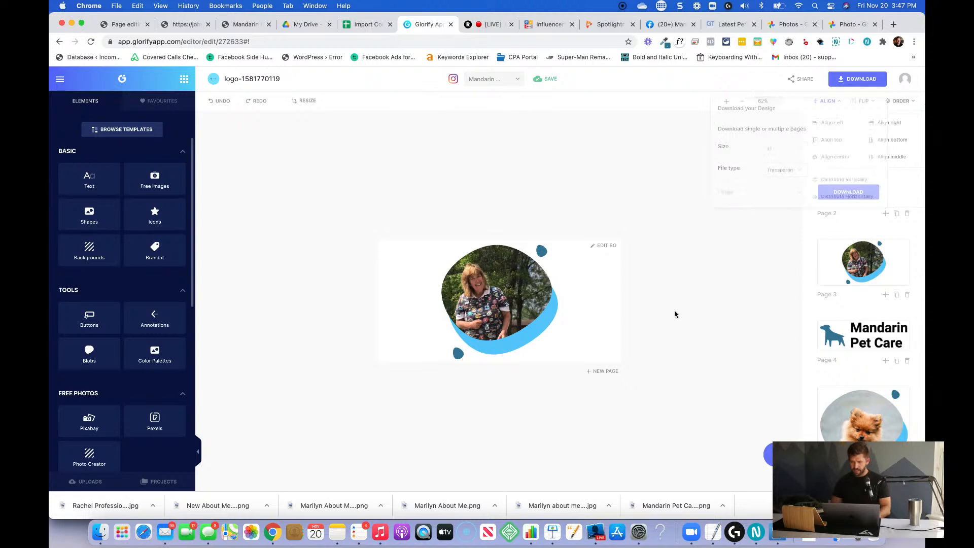
pyautogui.click(897, 296)
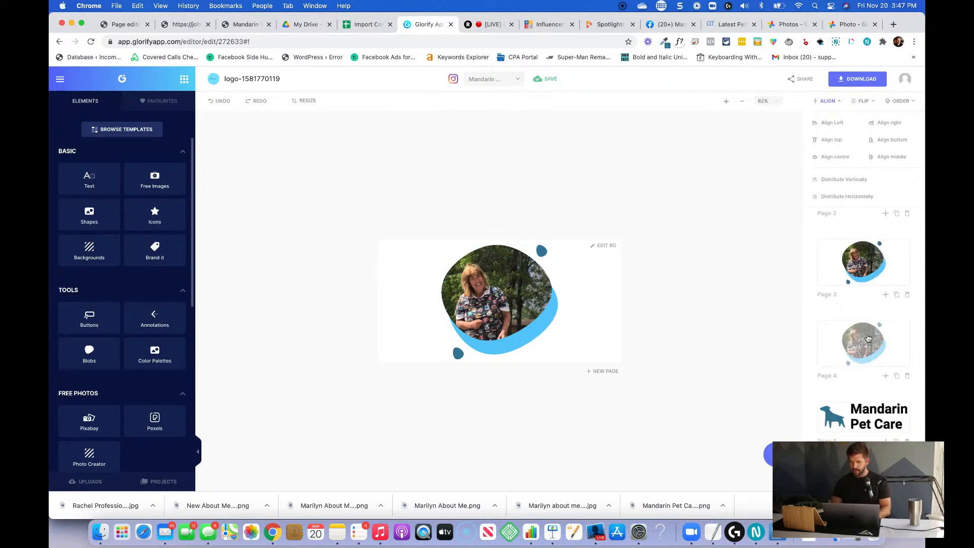
# Replace the photo in the duplicated page's blob shape with the downloaded professional picture of the second team member.
pyautogui.click(500, 291)
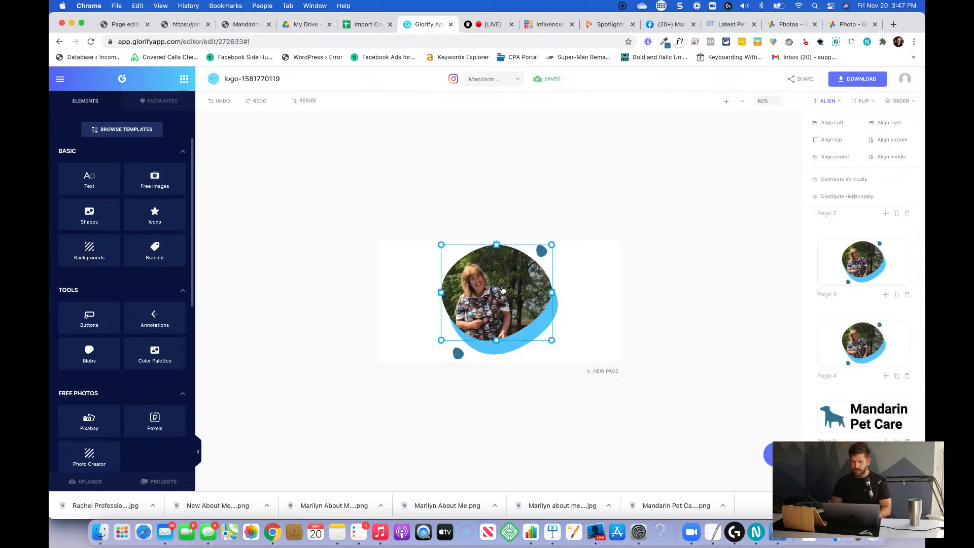
pyautogui.click(886, 142)
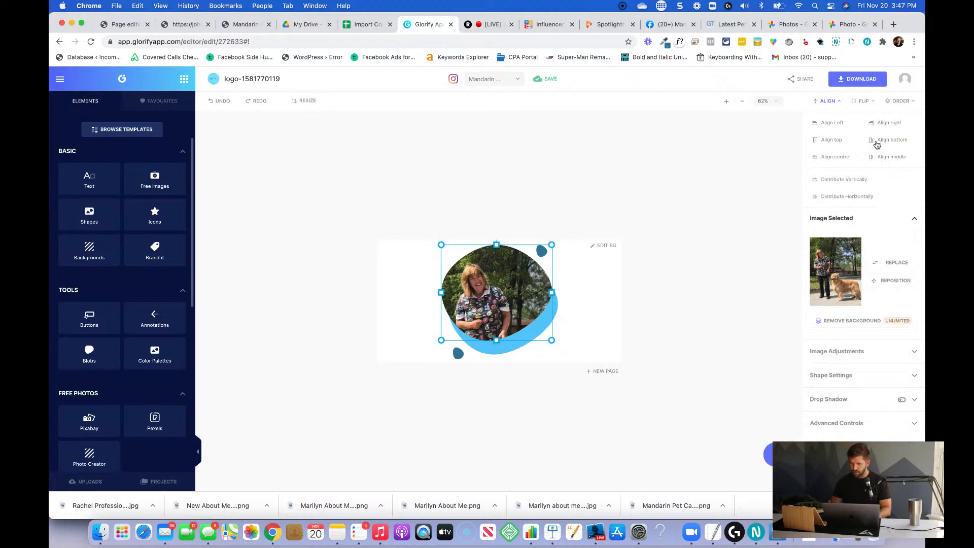
pyautogui.click(883, 262)
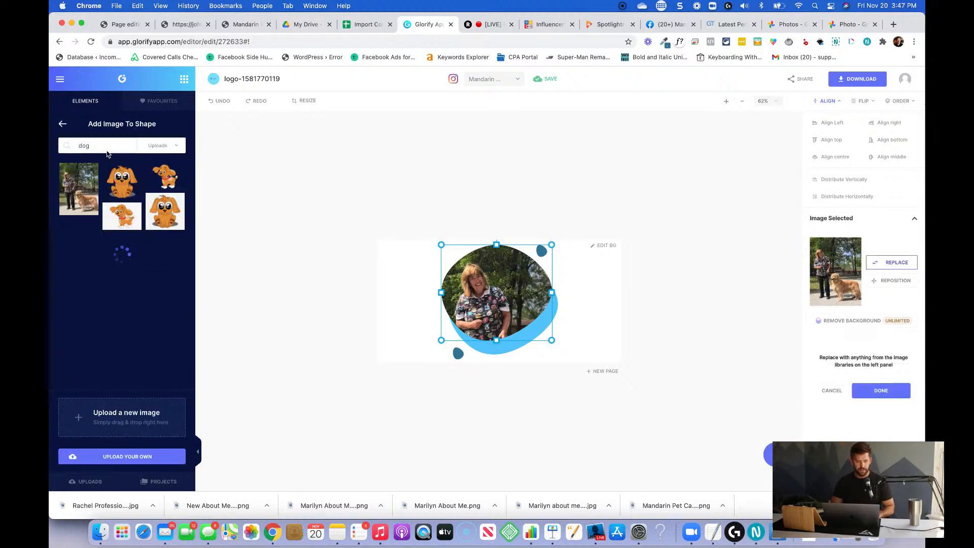
pyautogui.moveTo(97, 505); pyautogui.dragTo(133, 429)
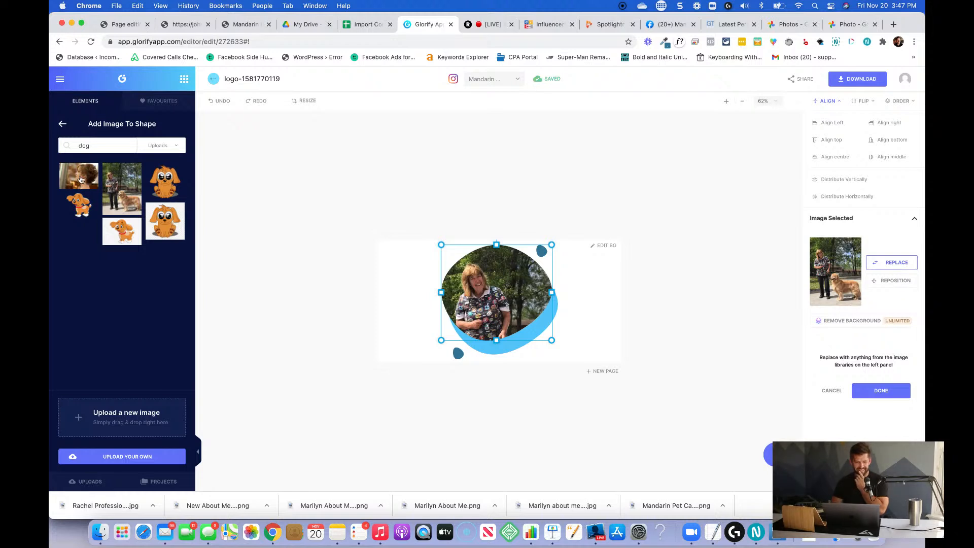
pyautogui.click(79, 178)
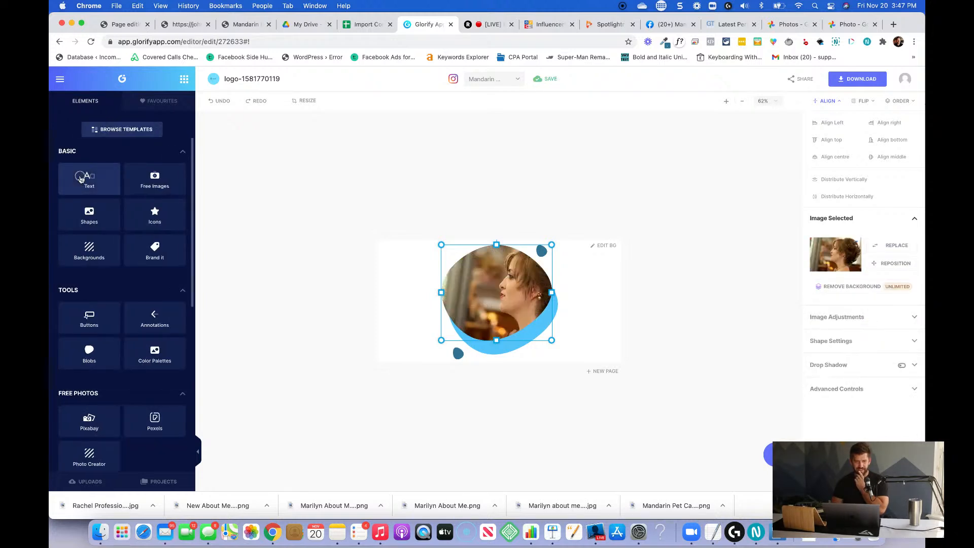
# Reposition the new photo inside its blob shape to a horizontal position of 586.
pyautogui.click(81, 180)
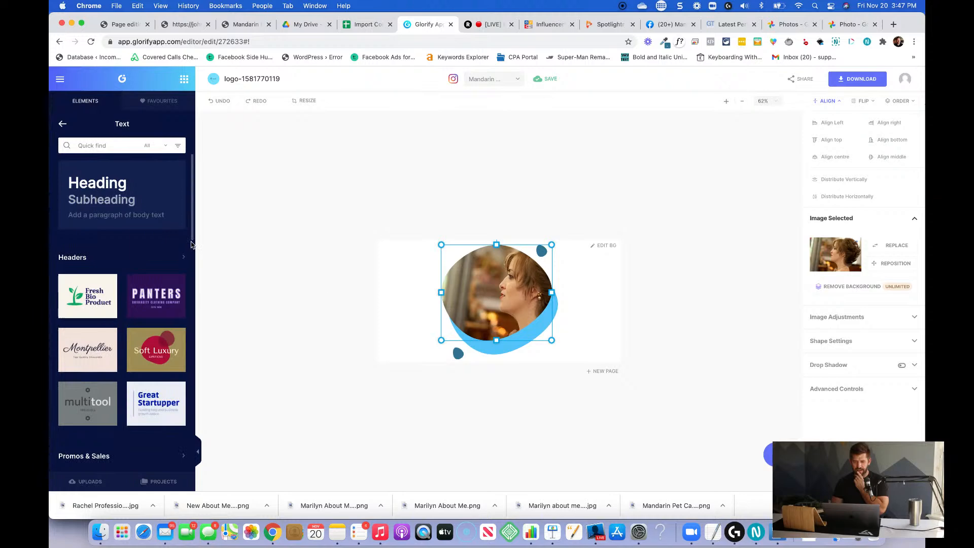
pyautogui.click(893, 263)
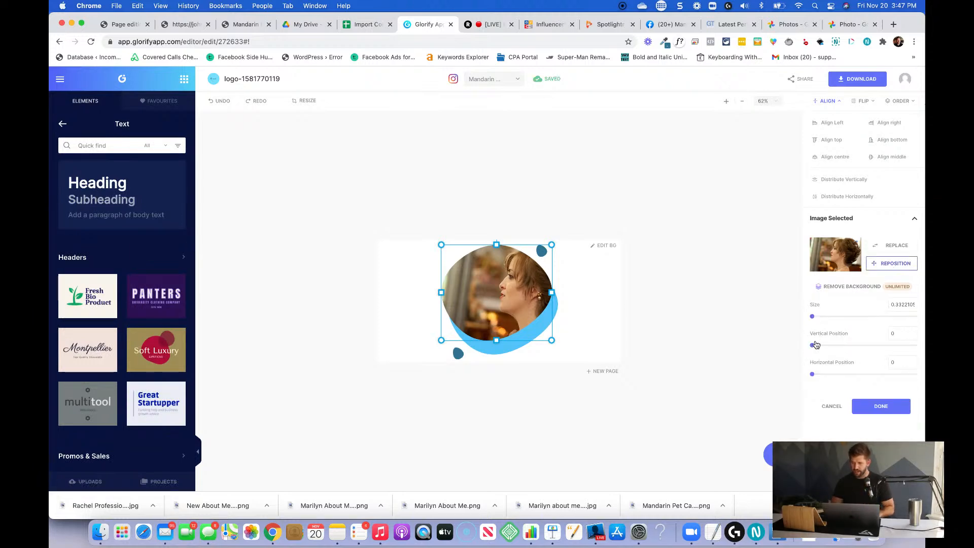
pyautogui.moveTo(813, 374); pyautogui.dragTo(925, 363)
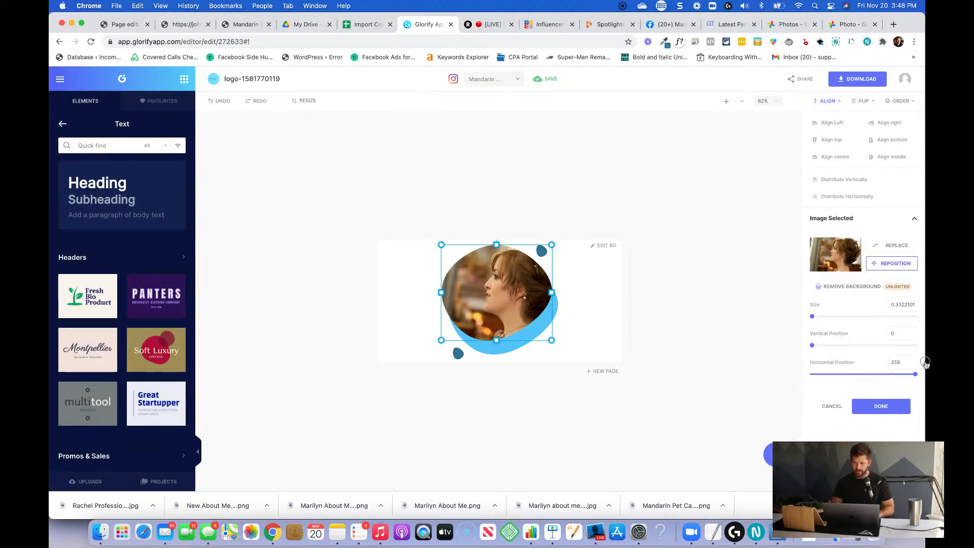
pyautogui.moveTo(812, 318); pyautogui.dragTo(811, 319)
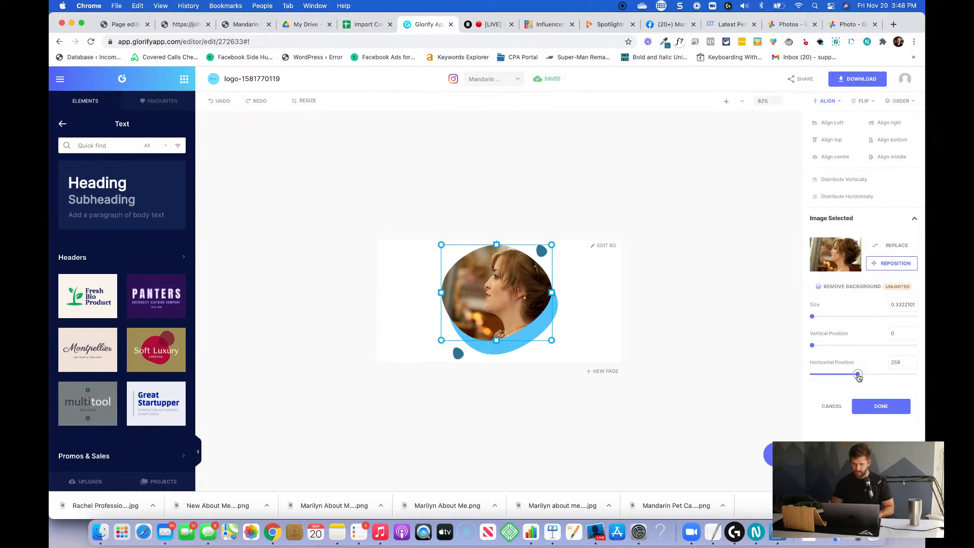
pyautogui.moveTo(858, 376); pyautogui.dragTo(925, 369)
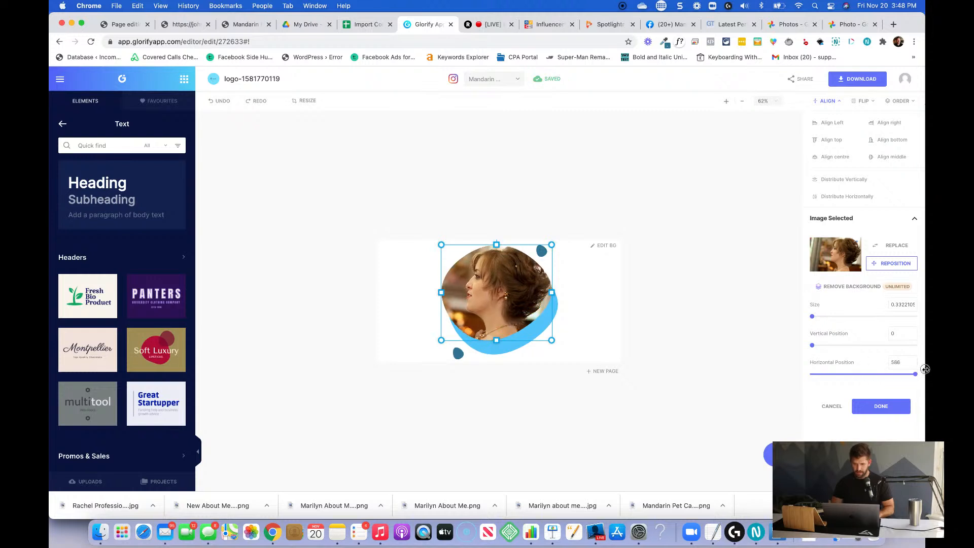
pyautogui.click(689, 313)
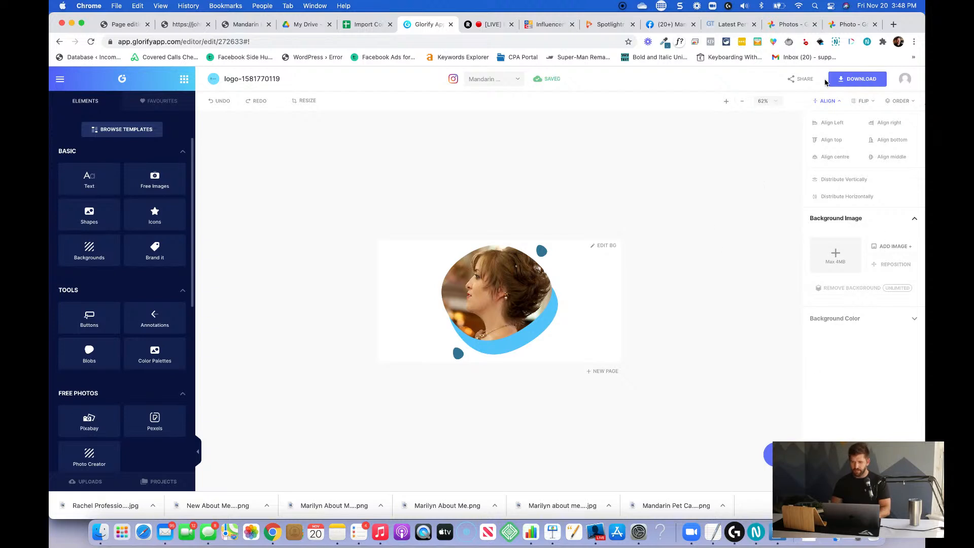
# Download the design as a transparent x1 PNG, named with the team member's first name plus "About Me Mandarin Pet Care".
pyautogui.click(859, 79)
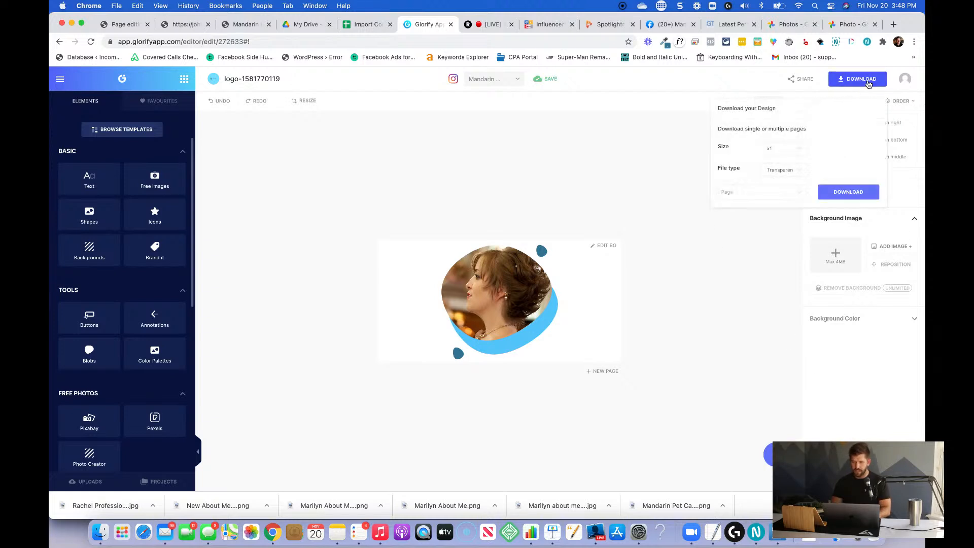
pyautogui.click(842, 191)
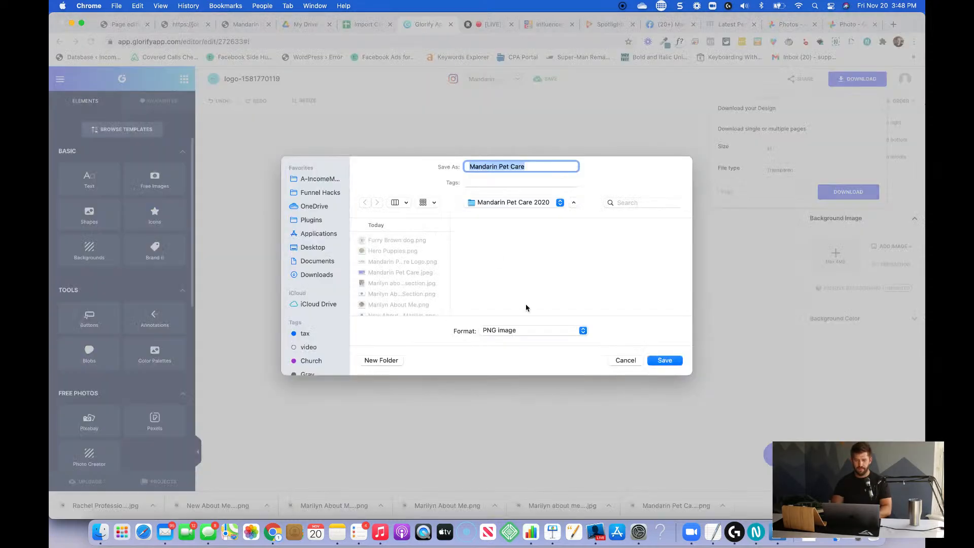
pyautogui.write('Rachel About Me')
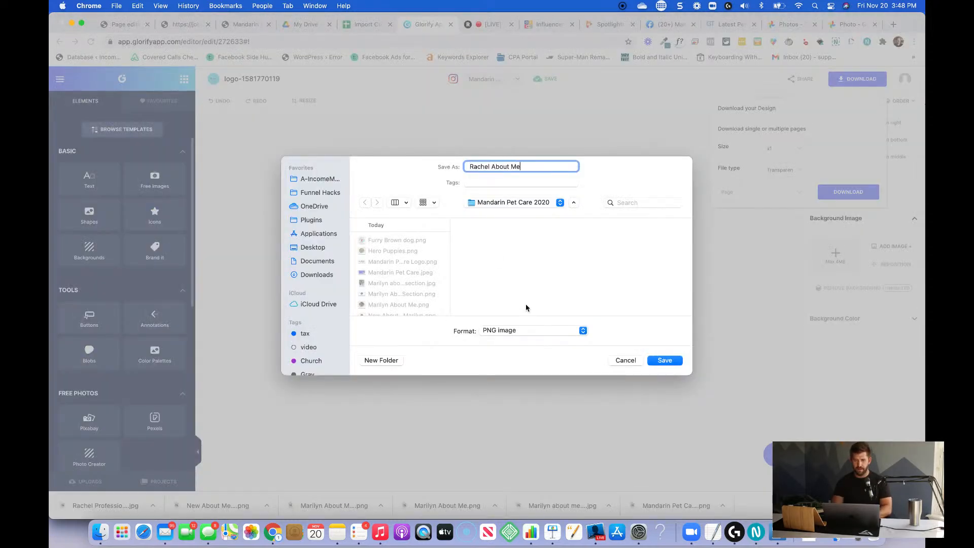
pyautogui.write(' Mandarin Pet Care')
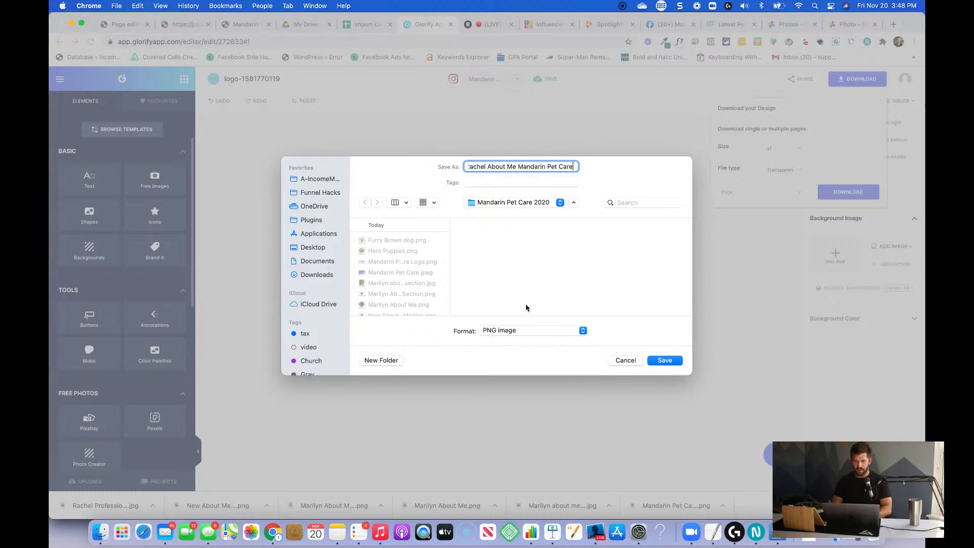
pyautogui.press('Return')
# Switch back to the InfluencerSoft page editor and replace the second team card's image with the newly exported About Me PNG.
pyautogui.press('super+1')
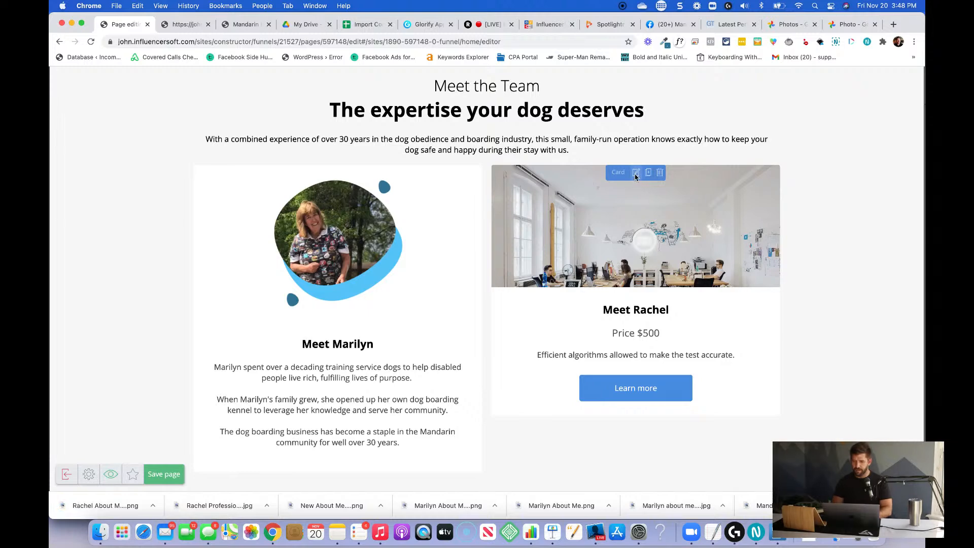
pyautogui.click(636, 173)
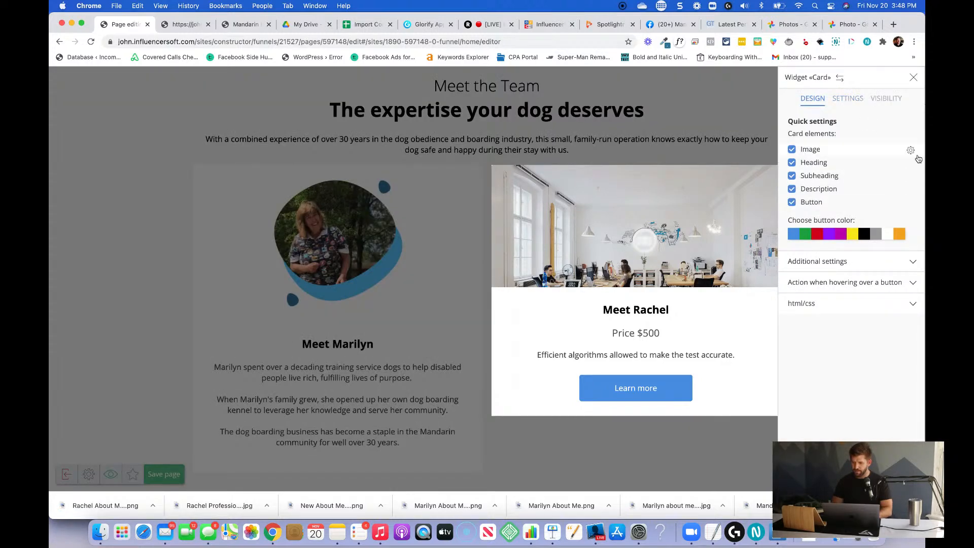
pyautogui.click(912, 150)
pyautogui.click(856, 152)
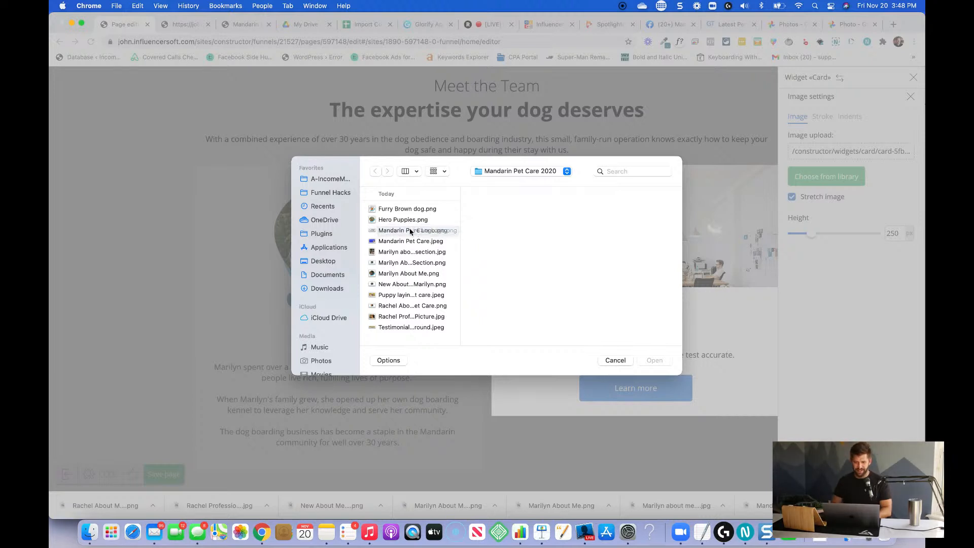
pyautogui.click(393, 306)
pyautogui.click(653, 361)
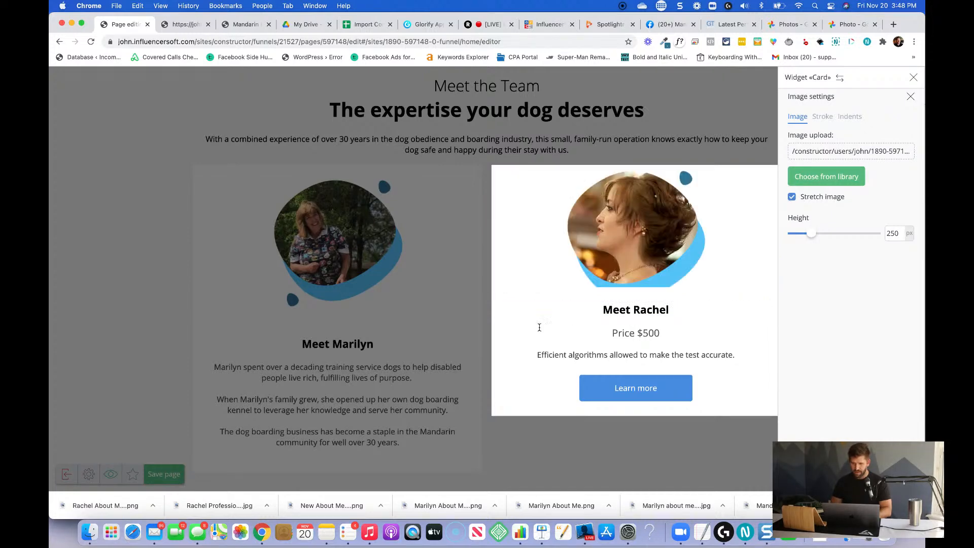
# Turn off image stretching in the second team card and set its image height to 326 px.
pyautogui.doubleClick(886, 233)
pyautogui.write('400')
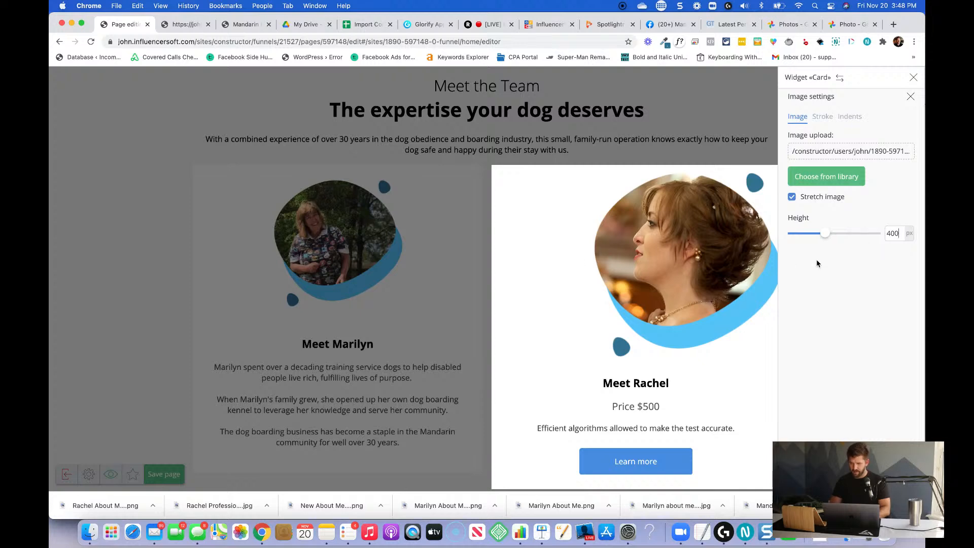
pyautogui.click(793, 198)
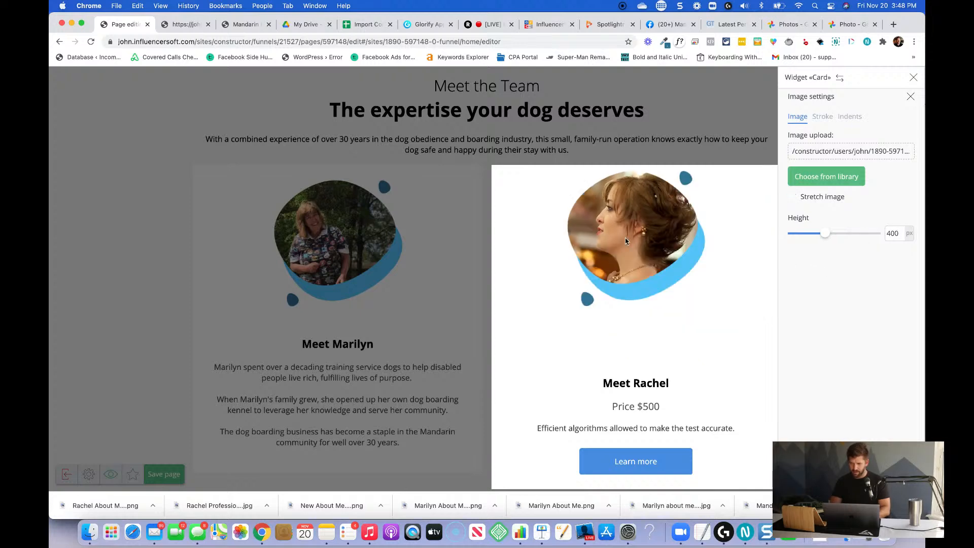
pyautogui.moveTo(824, 234); pyautogui.dragTo(820, 239)
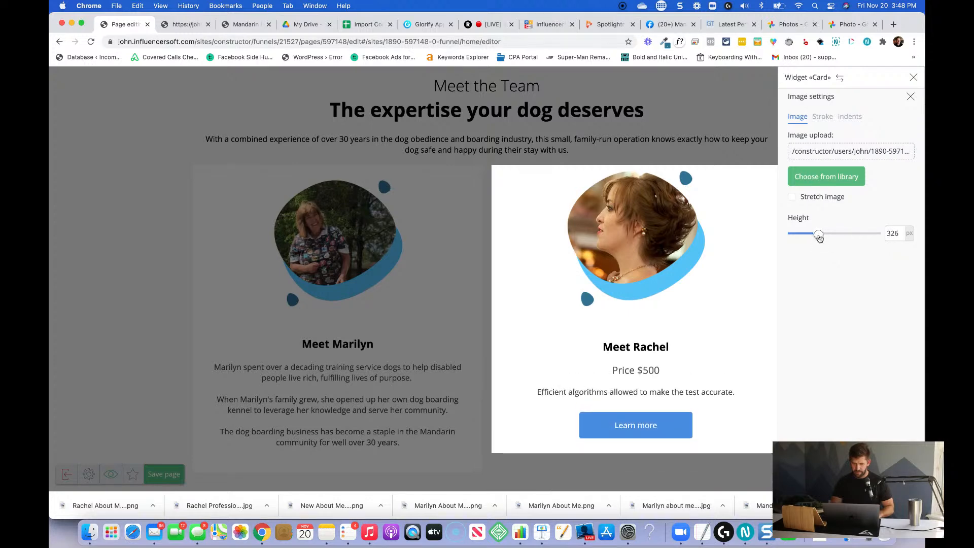
pyautogui.click(454, 339)
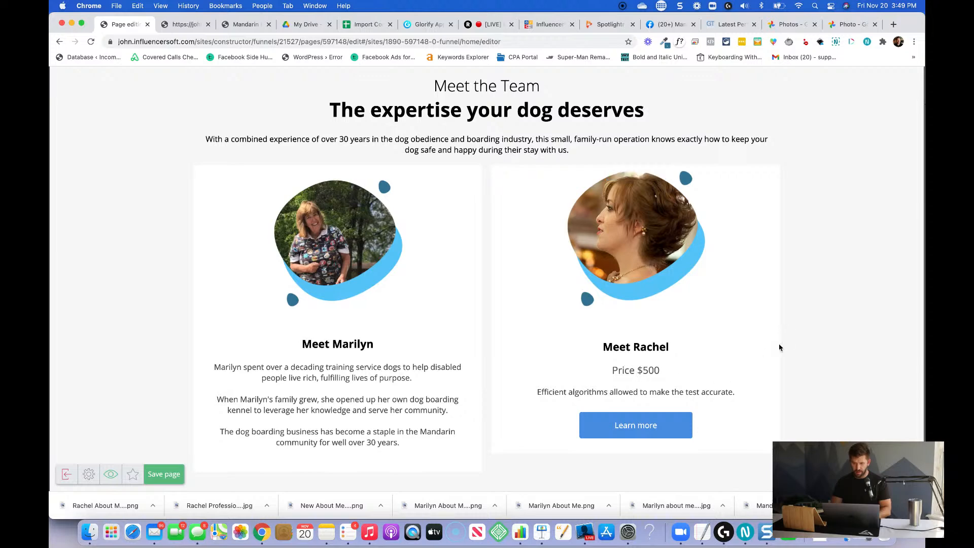
# Remove the "Price $500" subheading from the second team card.
pyautogui.click(619, 371)
pyautogui.tripleClick(629, 371)
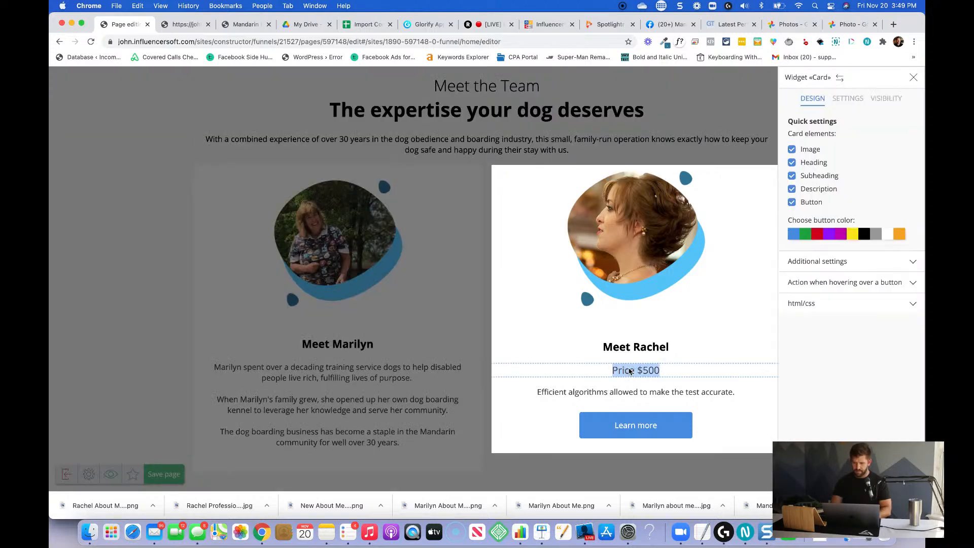
pyautogui.press('BackSpace')
pyautogui.click(792, 176)
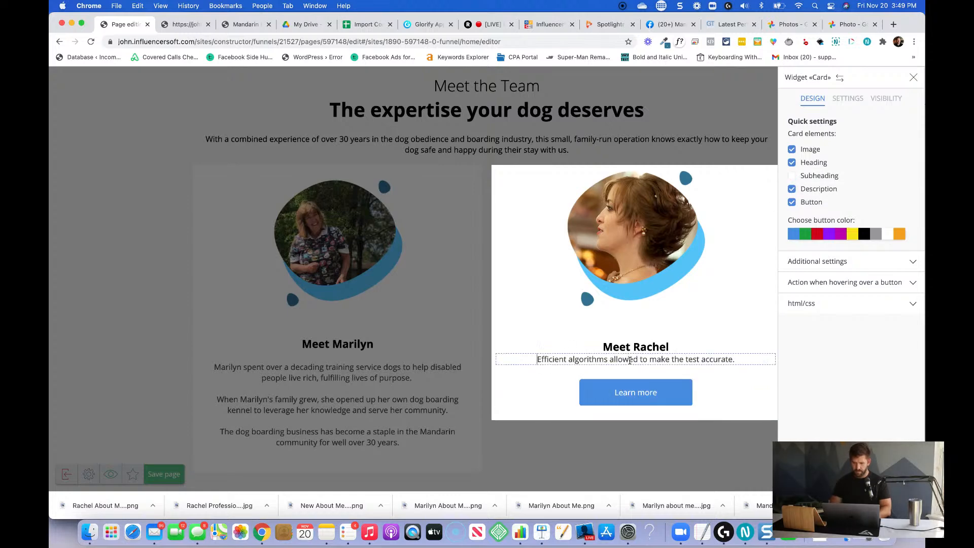
# Replace the second card's description with "A dog lover her entire life, [name] and her mom [name] have always cared for, nurtured, and trained dogs together.".
pyautogui.press('Return')
pyautogui.press('super+shift+Right')
pyautogui.write('A d')
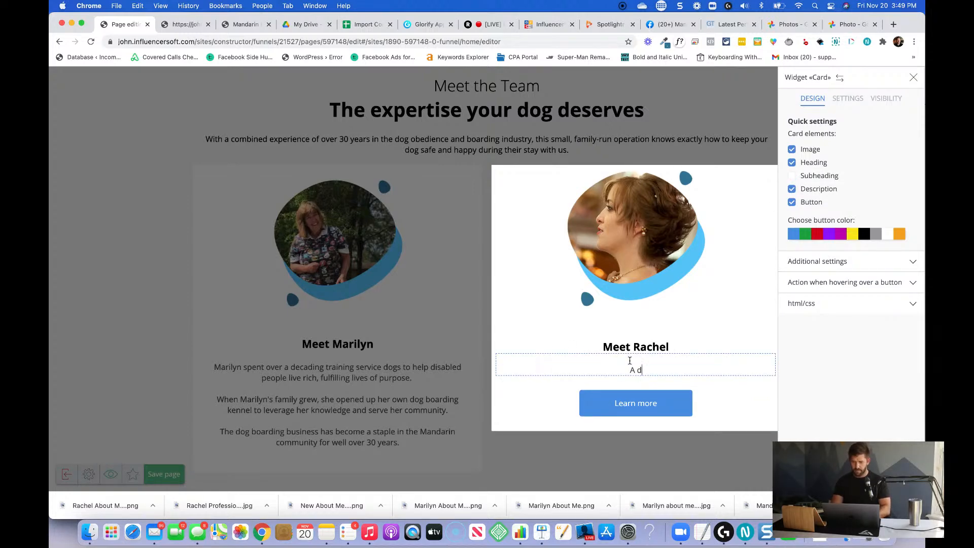
pyautogui.write('og lover her ')
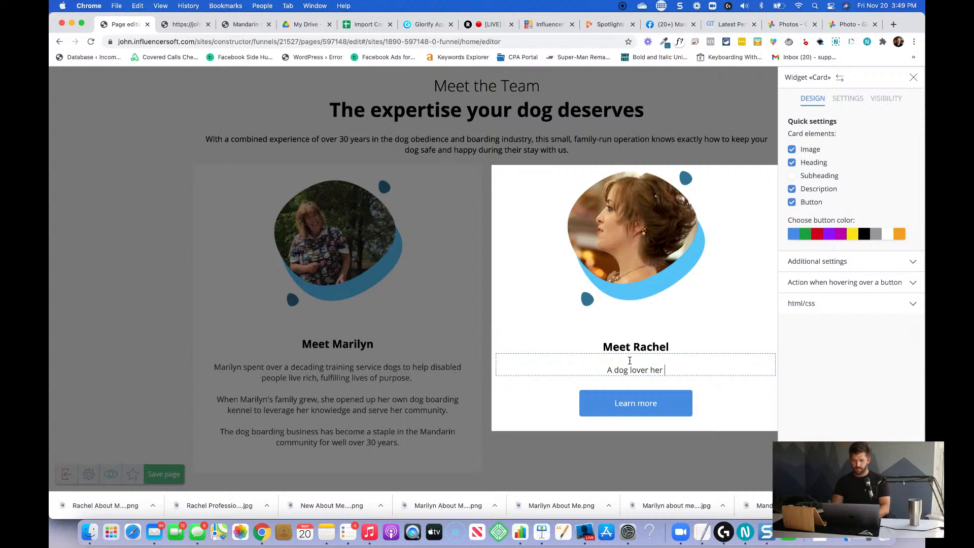
pyautogui.write('entire life, Rach')
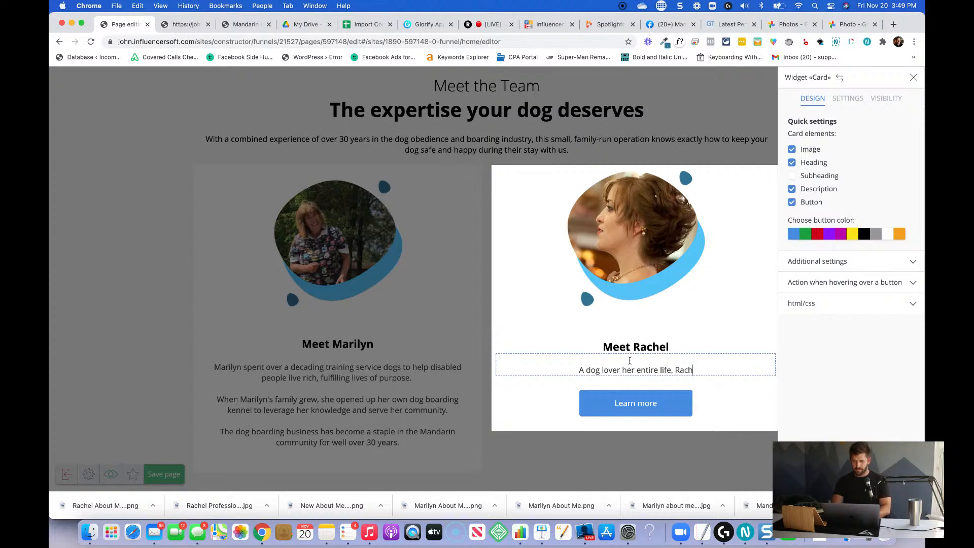
pyautogui.write('el and her ')
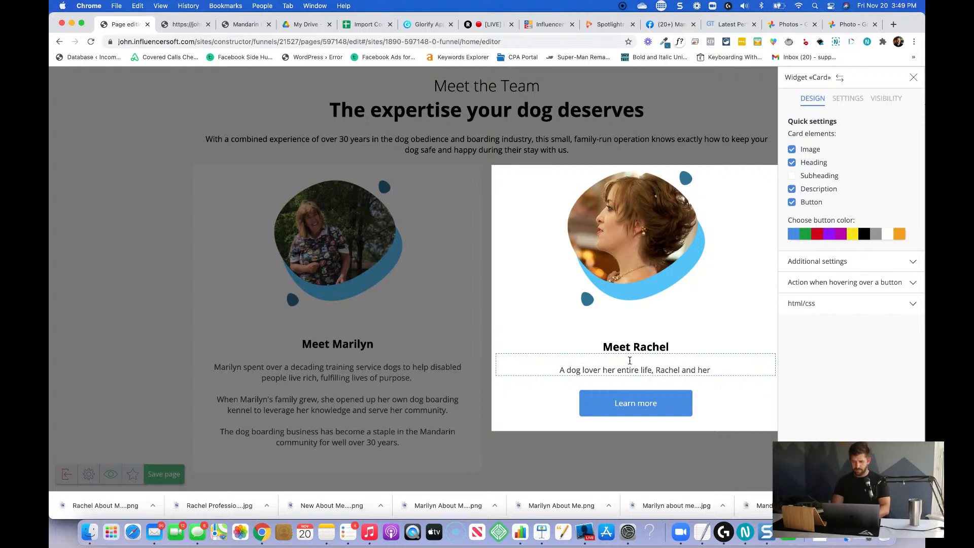
pyautogui.write('mom M')
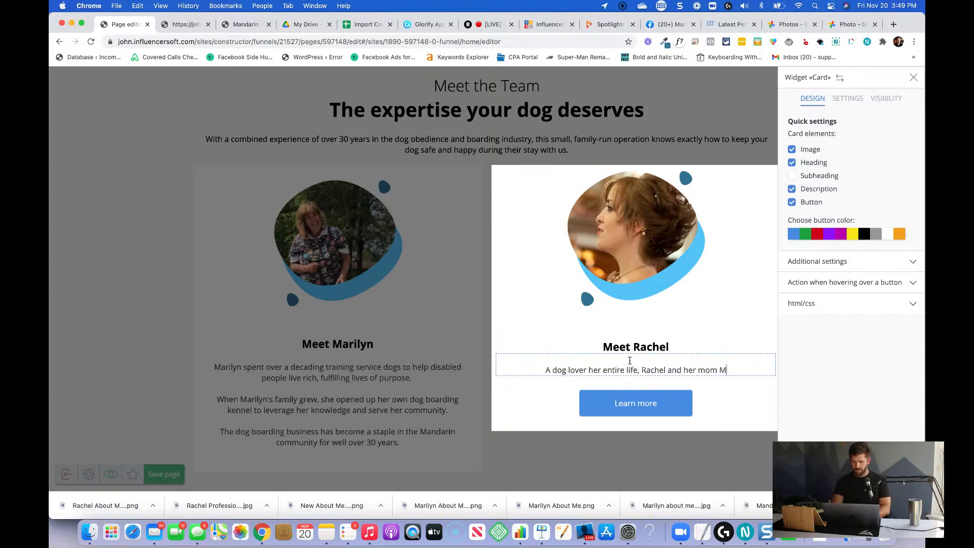
pyautogui.write('arilyn')
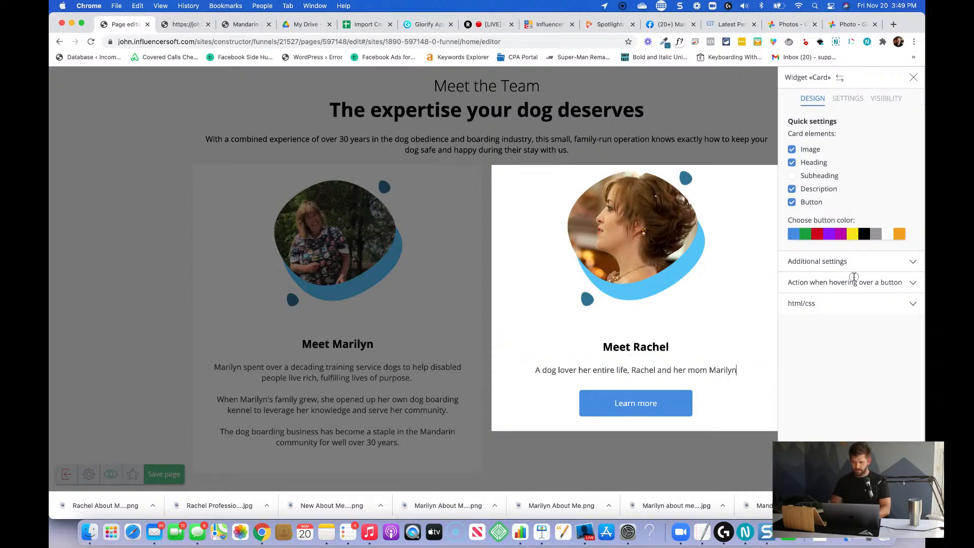
pyautogui.write(' have alway')
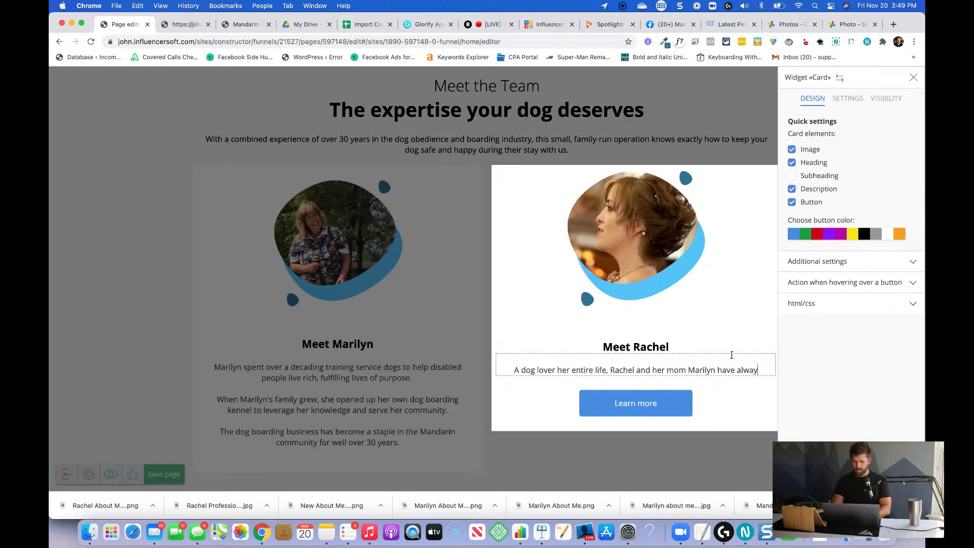
pyautogui.write('s cared for, ')
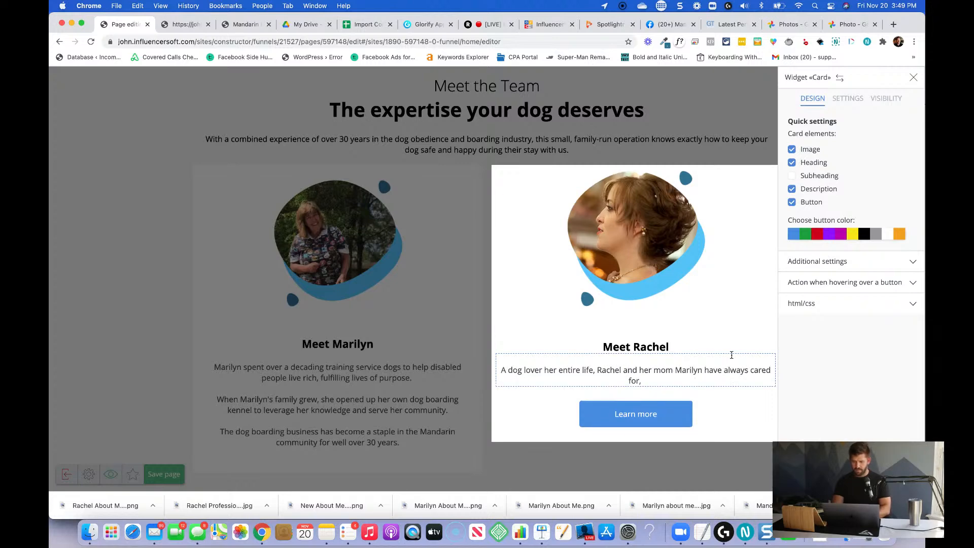
pyautogui.write('nu')
pyautogui.press('BackSpace')
pyautogui.write('nurtur')
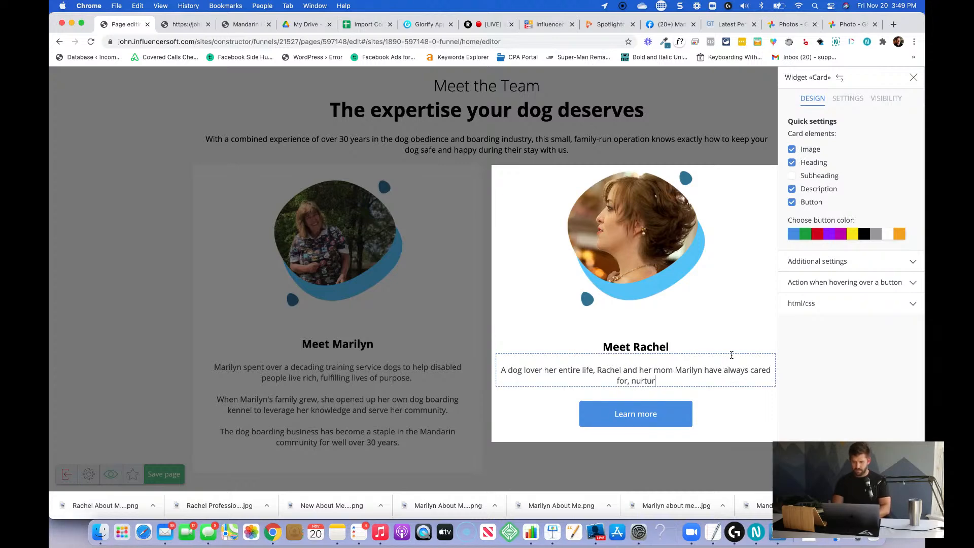
pyautogui.write('ed, and trained do')
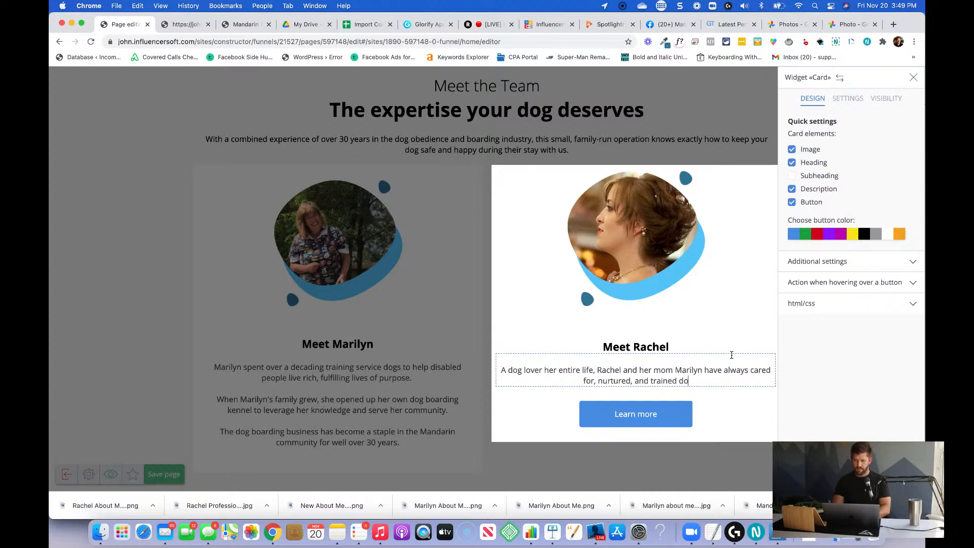
pyautogui.write('gs together.')
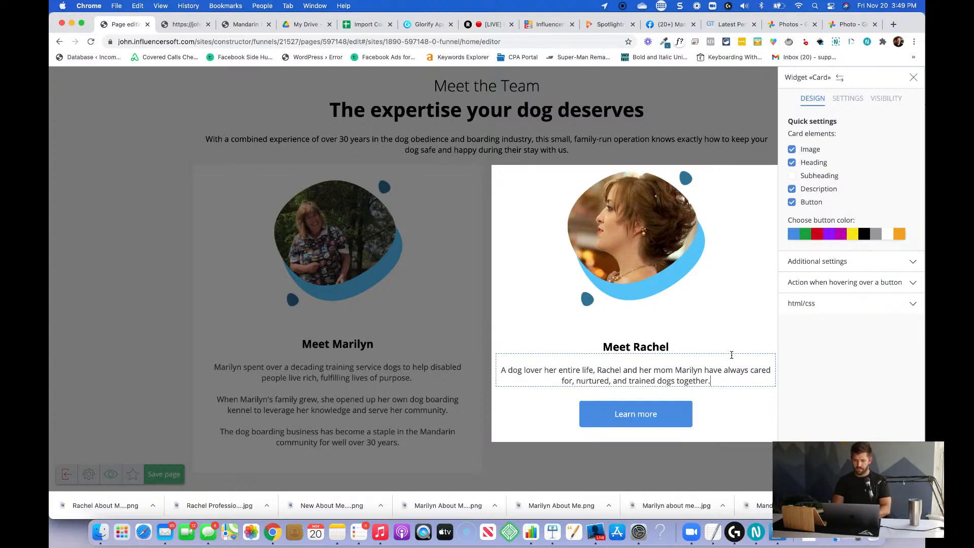
# Append paragraph "Now joining the family business, [name] carries on the tradition of care and tender love for all the furry friends that come to Mandarin Pet Care".
pyautogui.press('Return')
pyautogui.press('Return')
pyautogui.write('Now join')
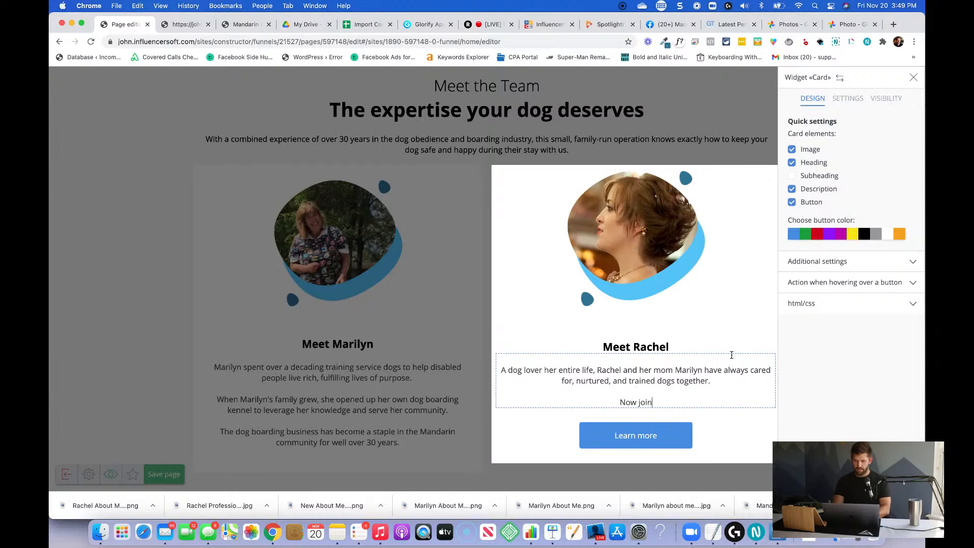
pyautogui.write('ing the family business, ')
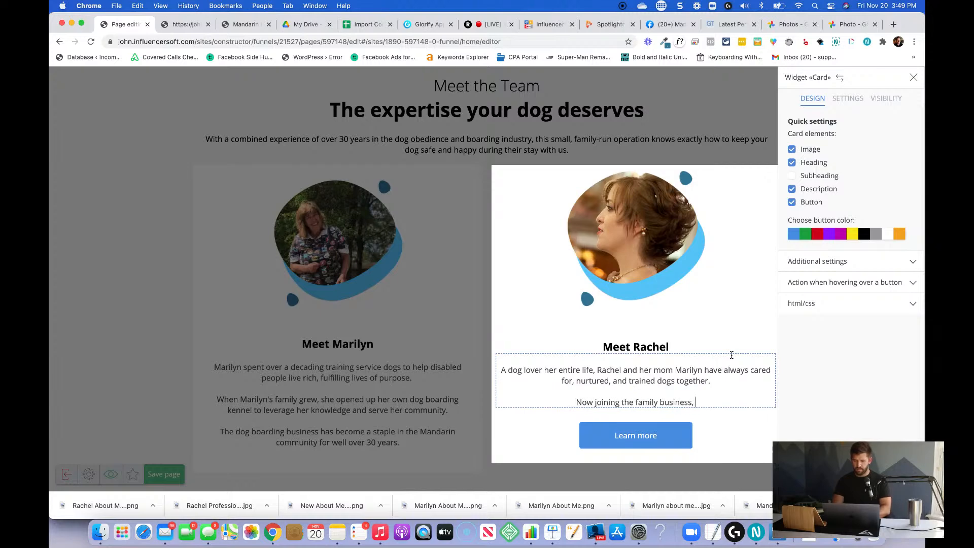
pyautogui.write('Rachel ')
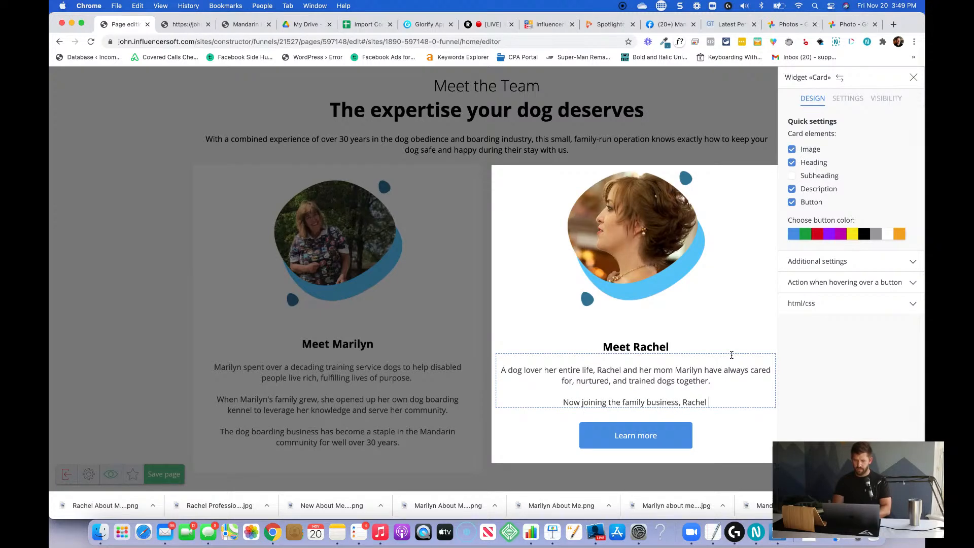
pyautogui.write('carries on the t')
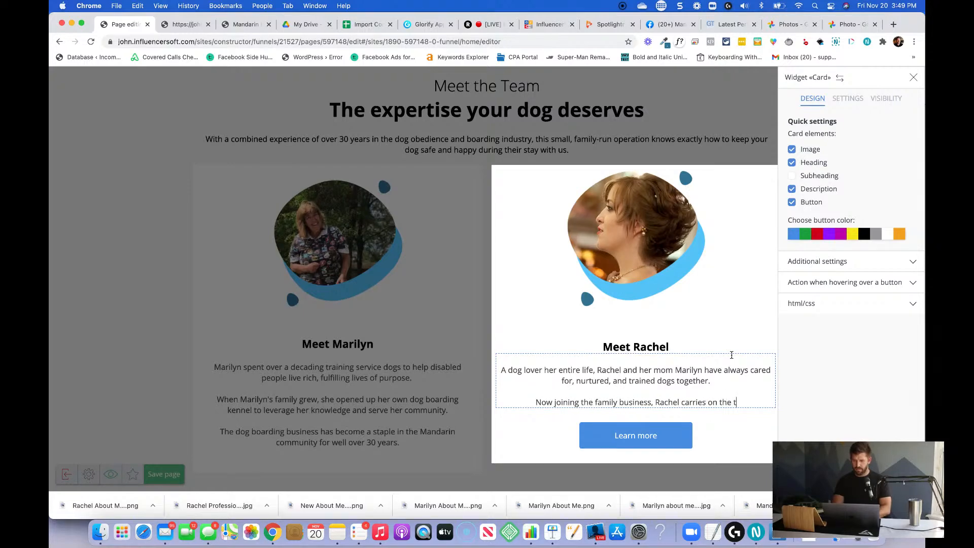
pyautogui.write('radition of ca')
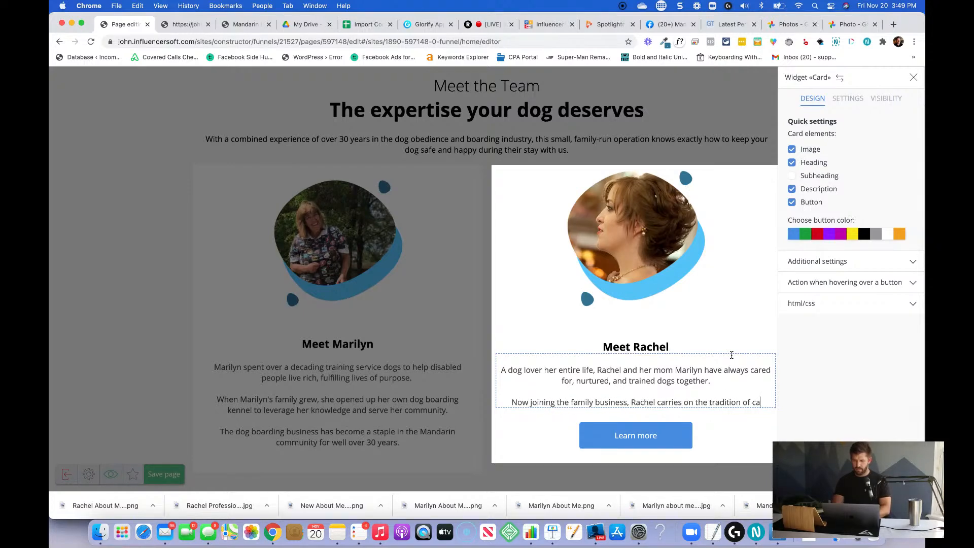
pyautogui.write('re and tend')
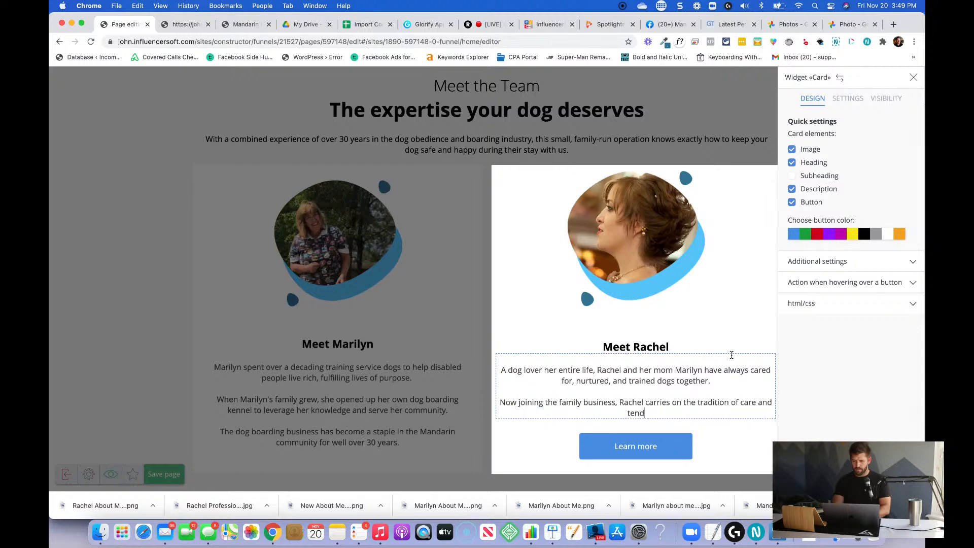
pyautogui.write('er love for all the furry frei')
pyautogui.press('BackSpace')
pyautogui.press('BackSpace')
pyautogui.write('iends that come to')
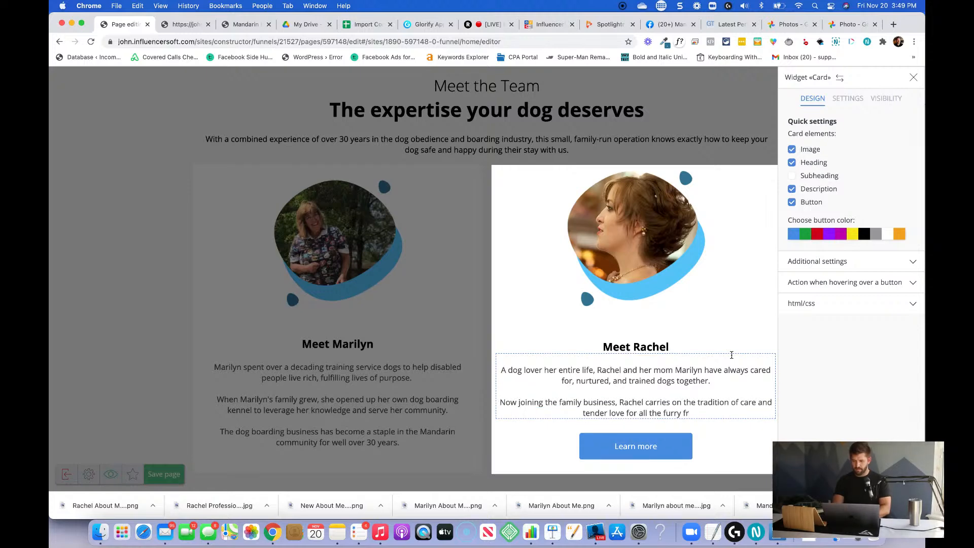
pyautogui.write(' Mandarin Pet Care')
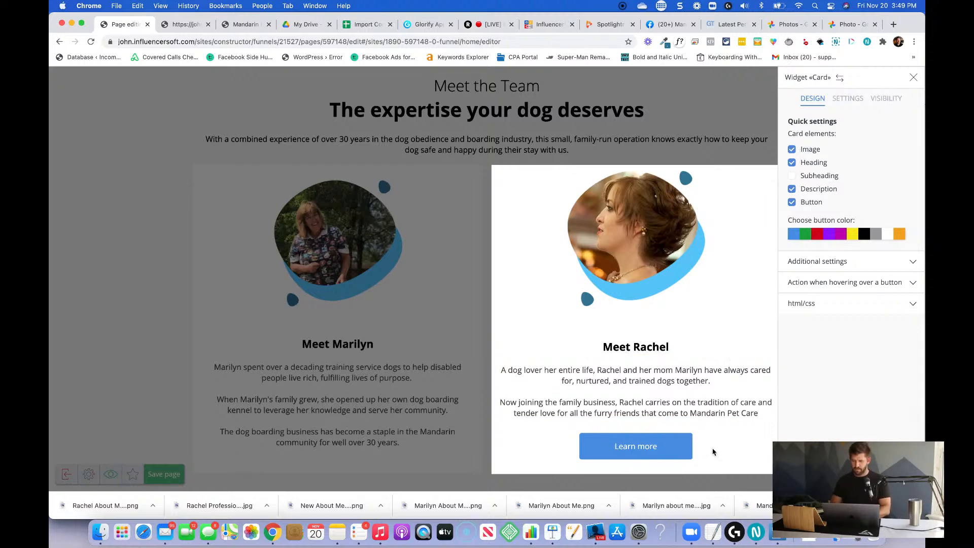
# Remove the "Learn more" button from the second team card and close its settings.
pyautogui.click(792, 202)
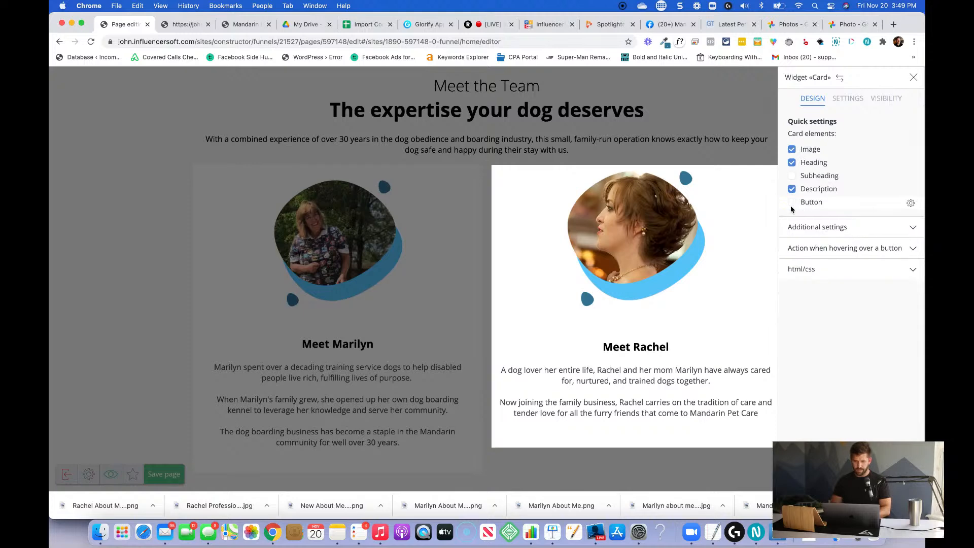
pyautogui.click(596, 460)
pyautogui.scroll(-2, 596, 460)
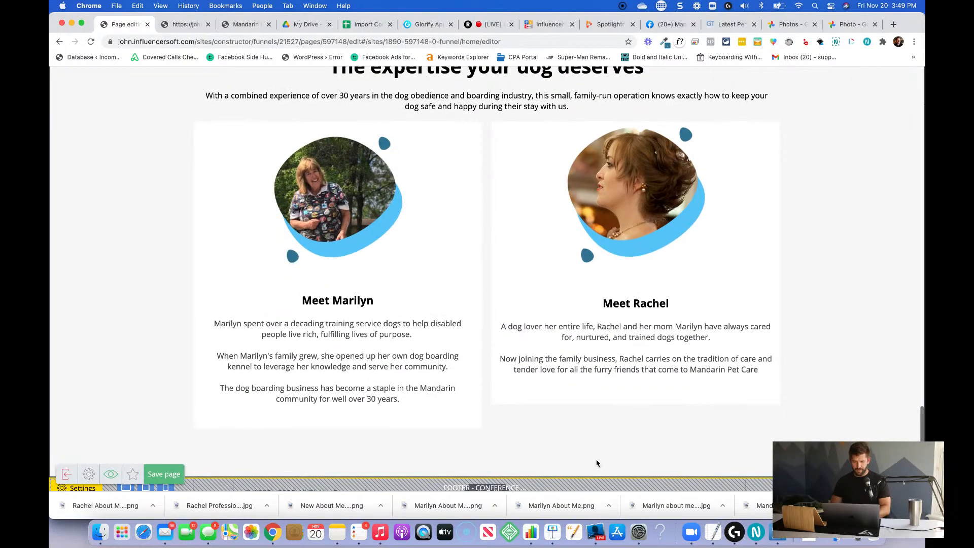
# Add a closing line to the second card's description reading "You'll love working with" followed by the team member's first name and an exclamation mark.
pyautogui.click(765, 378)
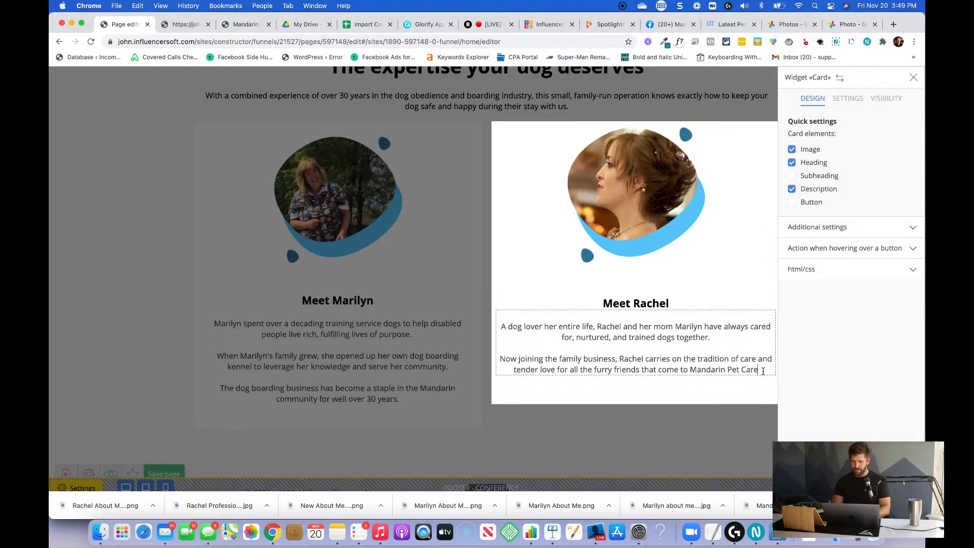
pyautogui.press('Return')
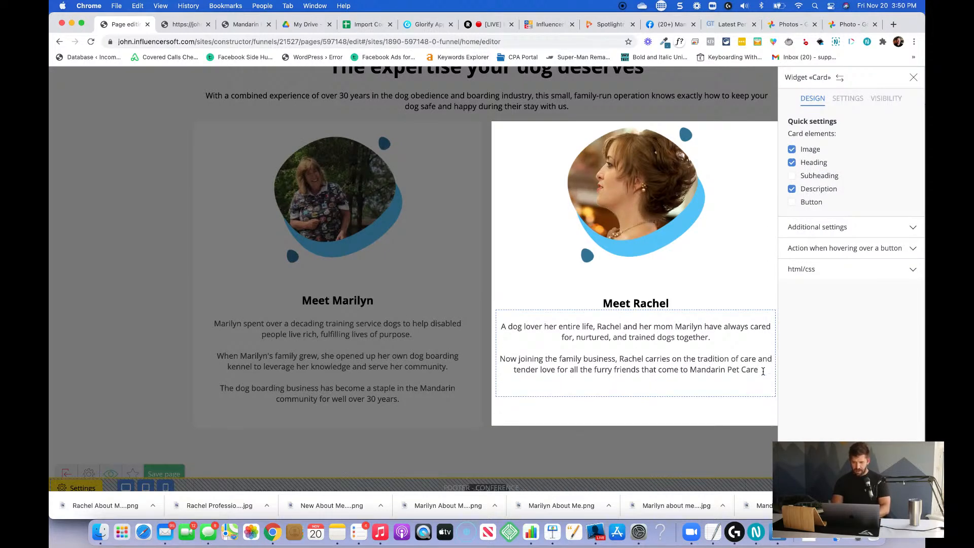
pyautogui.write("You'll love ")
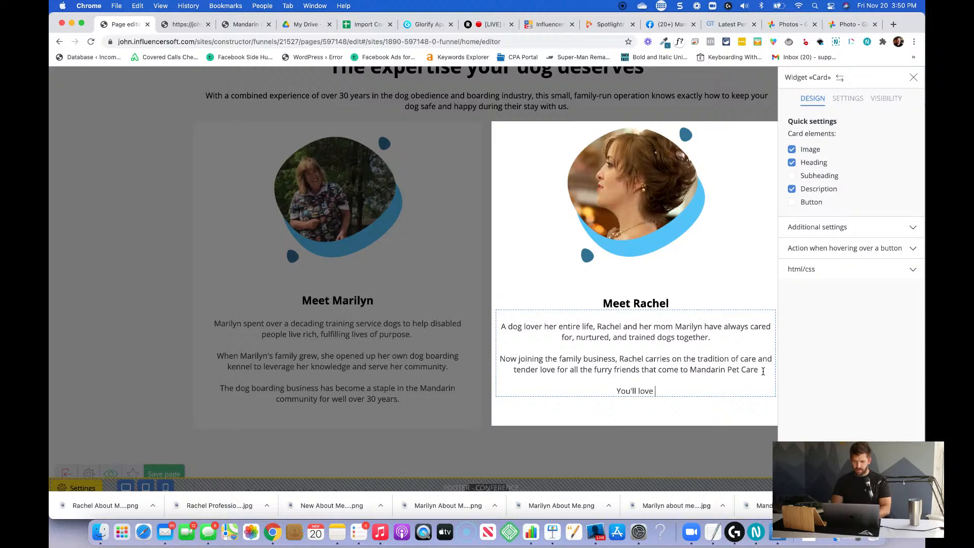
pyautogui.write('working with')
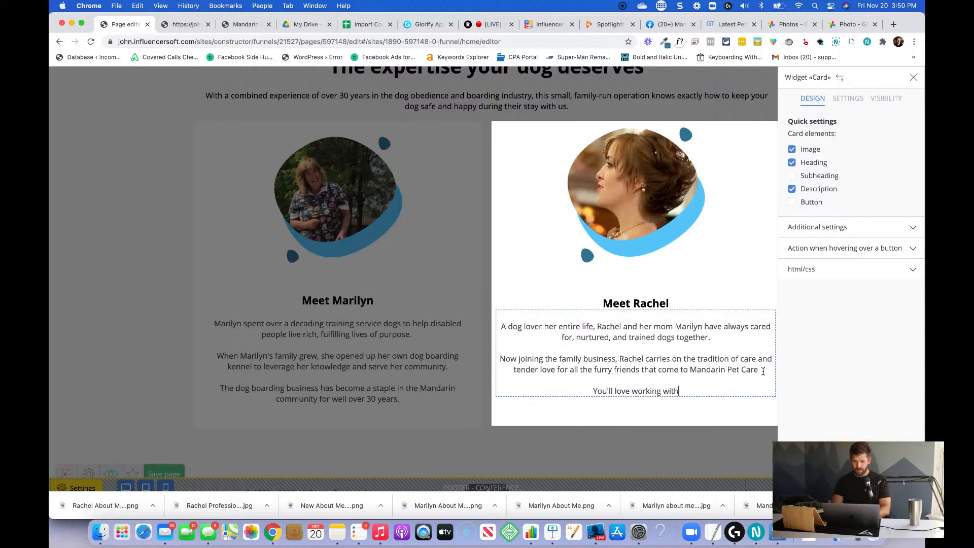
pyautogui.write(' Rachel and')
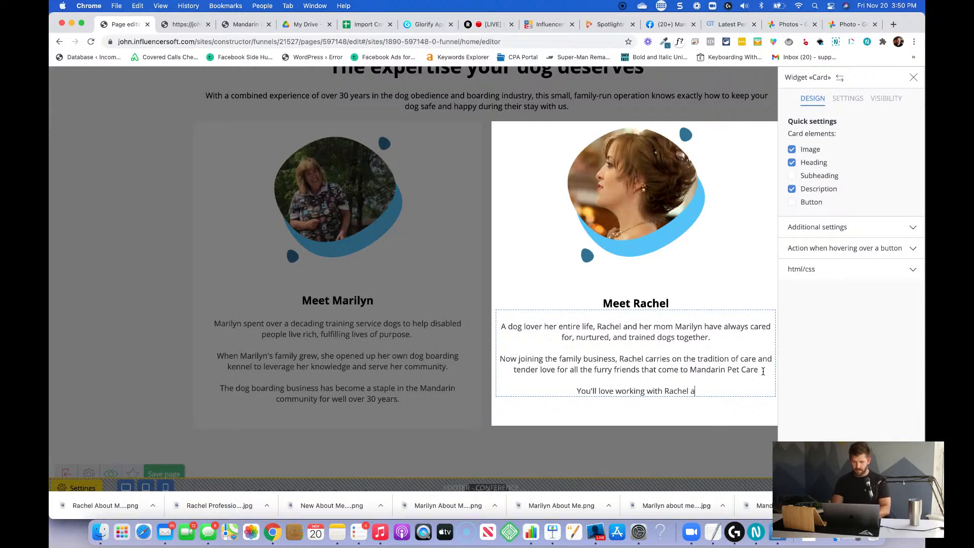
pyautogui.press('BackSpace')
pyautogui.press('BackSpace')
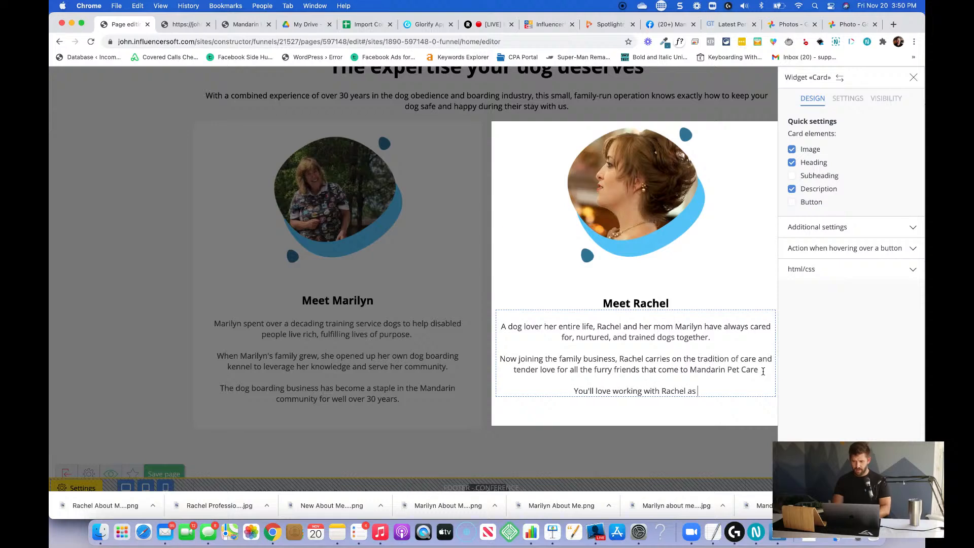
pyautogui.press('BackSpace')
pyautogui.press('BackSpace')
pyautogui.write('!')
pyautogui.click(676, 438)
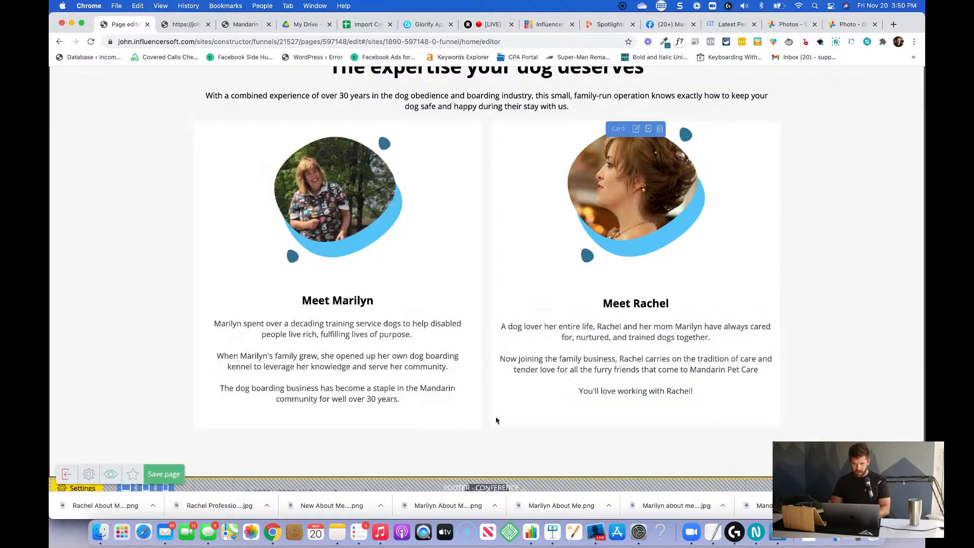
# Set the second team card's inside indents to 20 on all four sides.
pyautogui.click(636, 129)
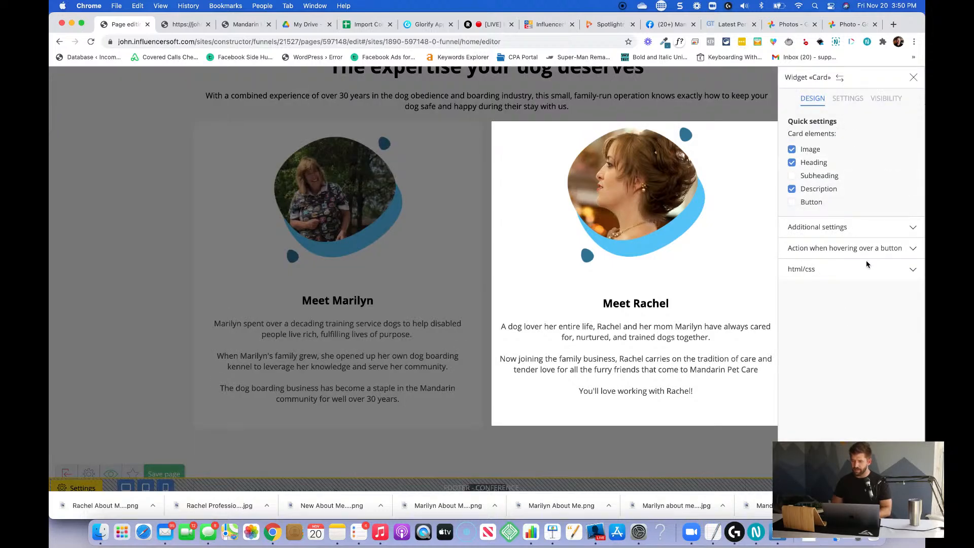
pyautogui.click(854, 228)
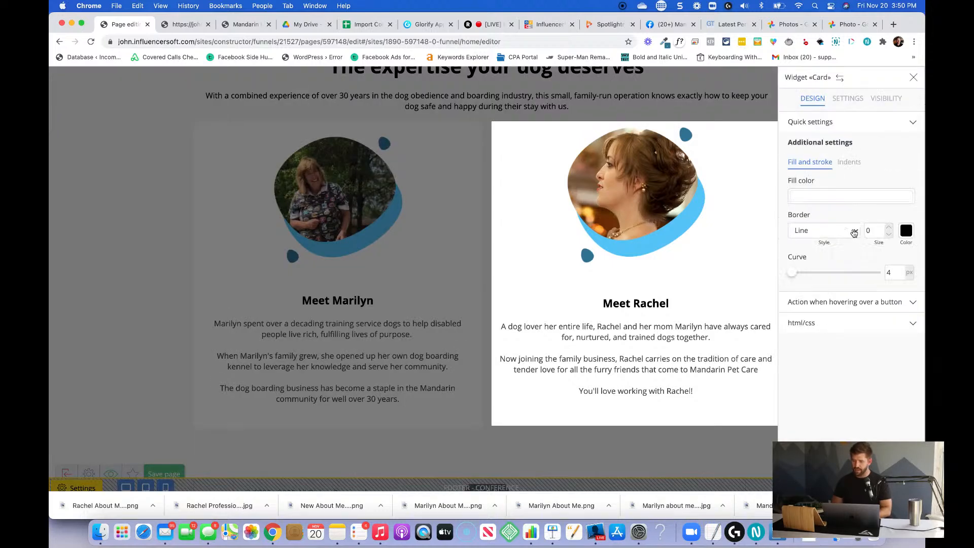
pyautogui.click(842, 163)
pyautogui.doubleClick(863, 213)
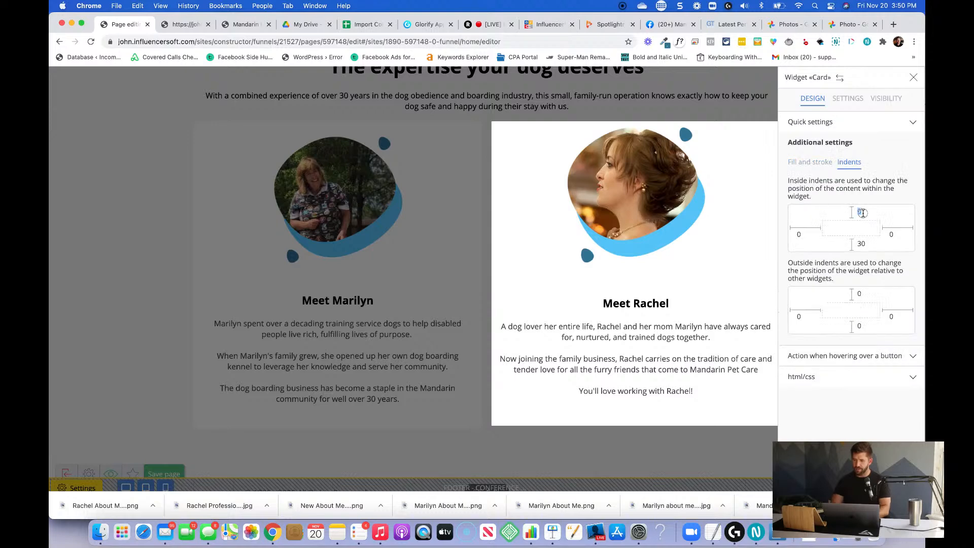
pyautogui.write('20')
pyautogui.press('Tab')
pyautogui.write('20')
pyautogui.press('Tab')
pyautogui.write('20')
pyautogui.press('Tab')
pyautogui.write('20')
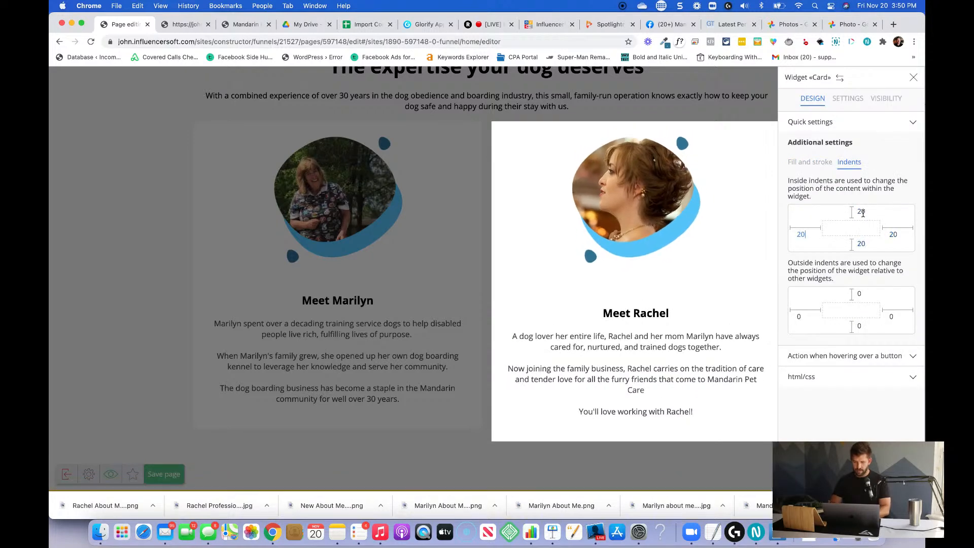
pyautogui.click(378, 284)
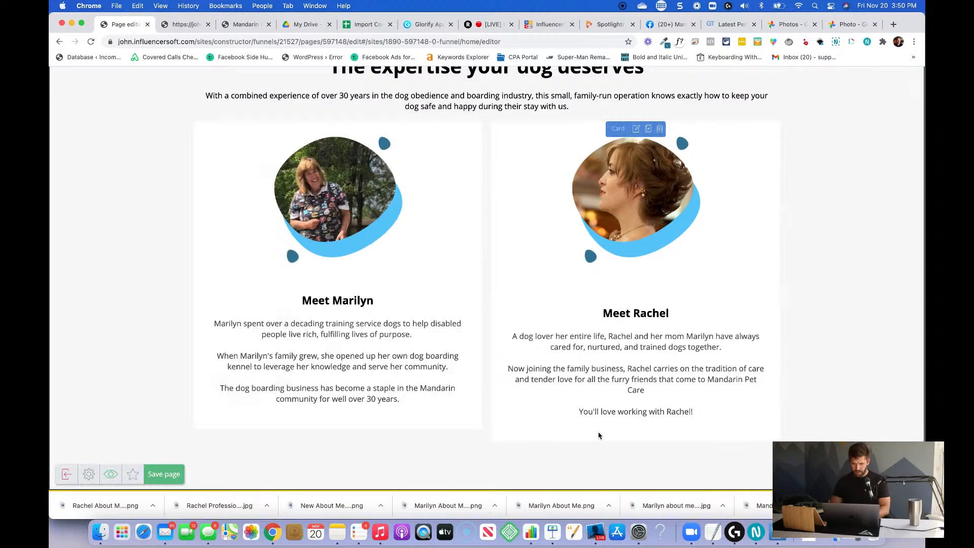
# Delete the "You'll love working with" closing line from the second team card's description.
pyautogui.click(647, 434)
pyautogui.click(704, 419)
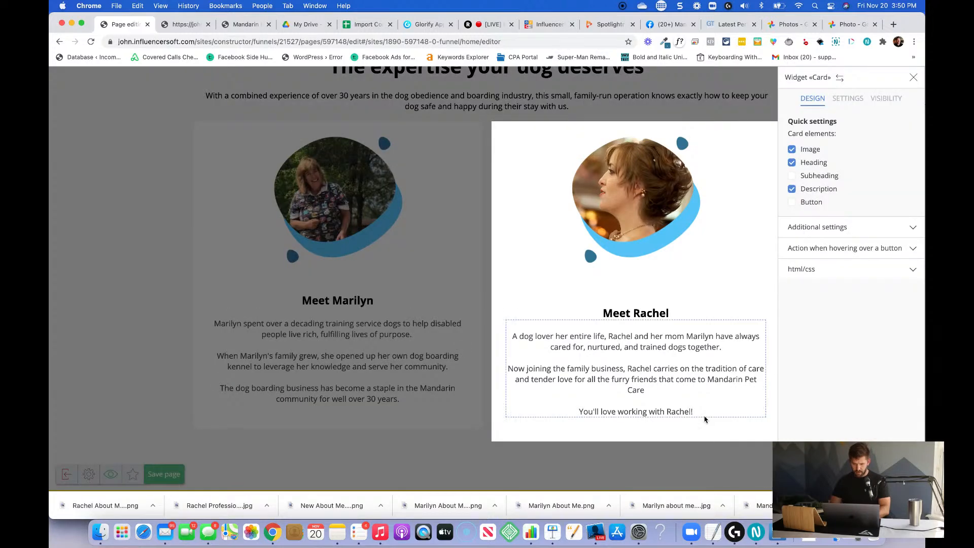
pyautogui.tripleClick(691, 415)
pyautogui.press('BackSpace')
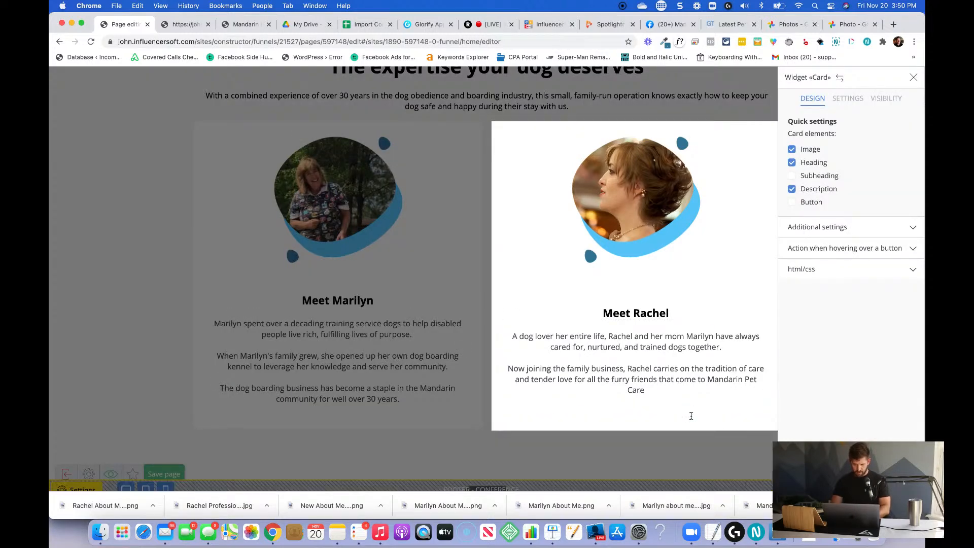
# Set the second team card's image height to 300 px and add a blank line at the end of its description.
pyautogui.click(476, 350)
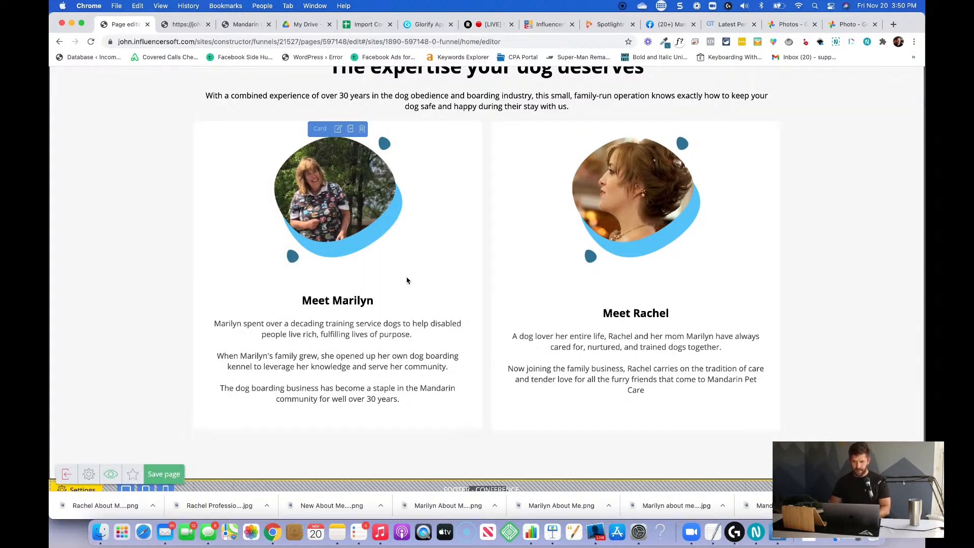
pyautogui.click(338, 130)
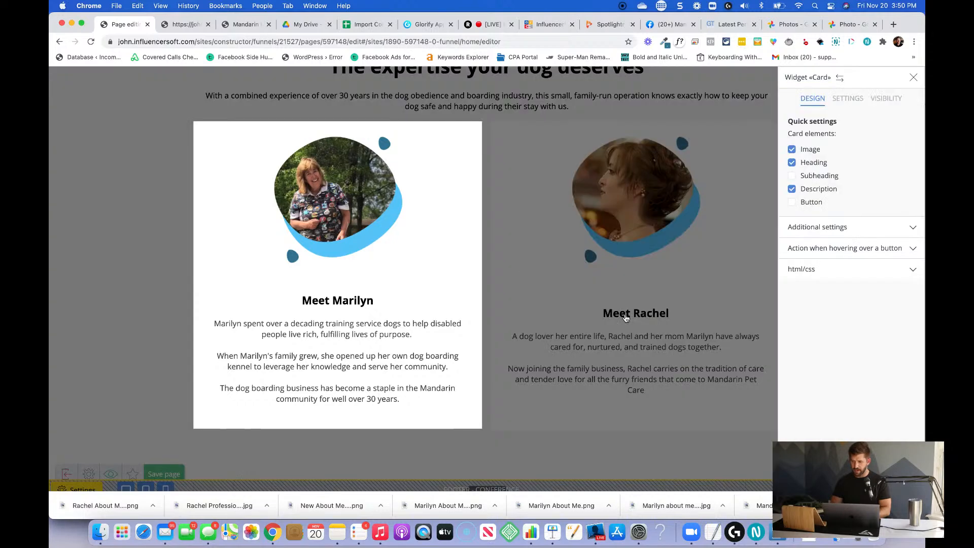
pyautogui.click(910, 151)
pyautogui.click(729, 201)
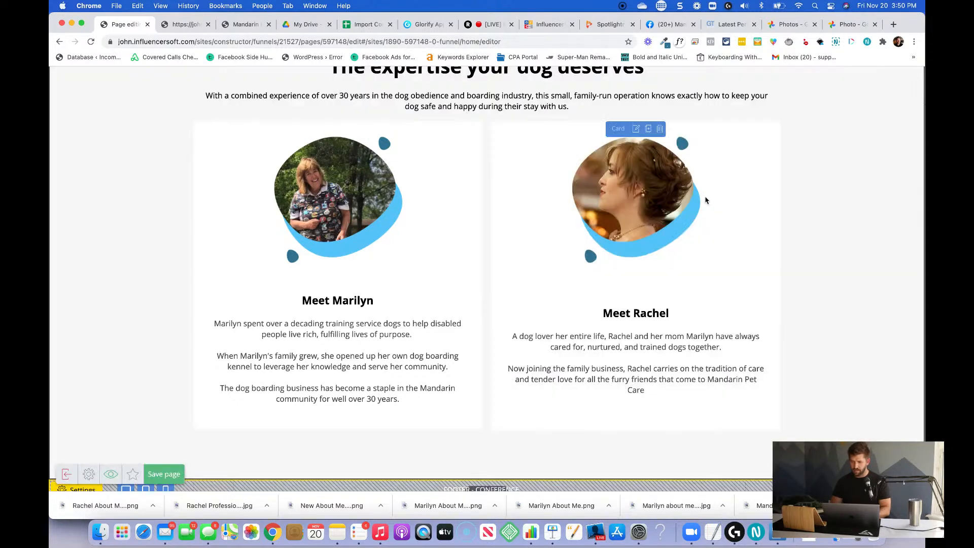
pyautogui.click(699, 142)
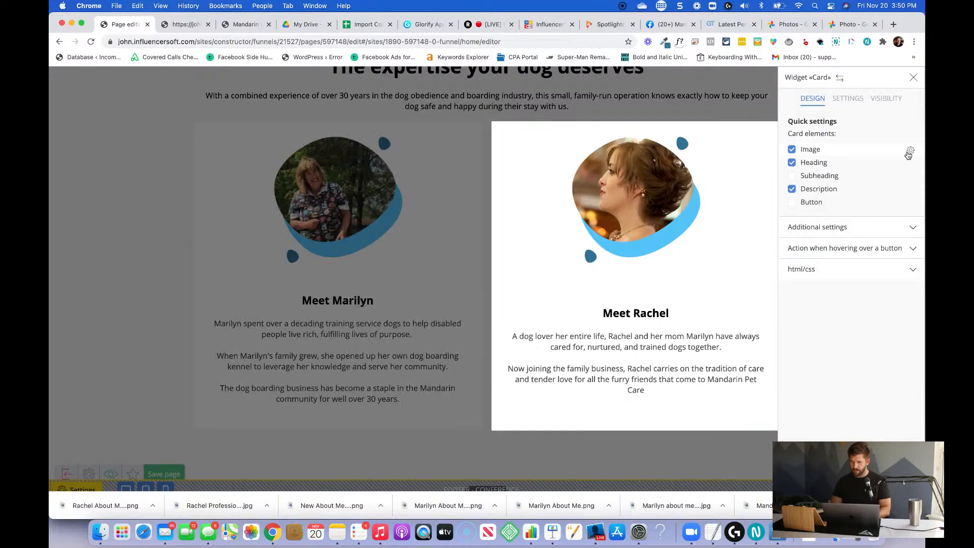
pyautogui.click(911, 151)
pyautogui.write('300')
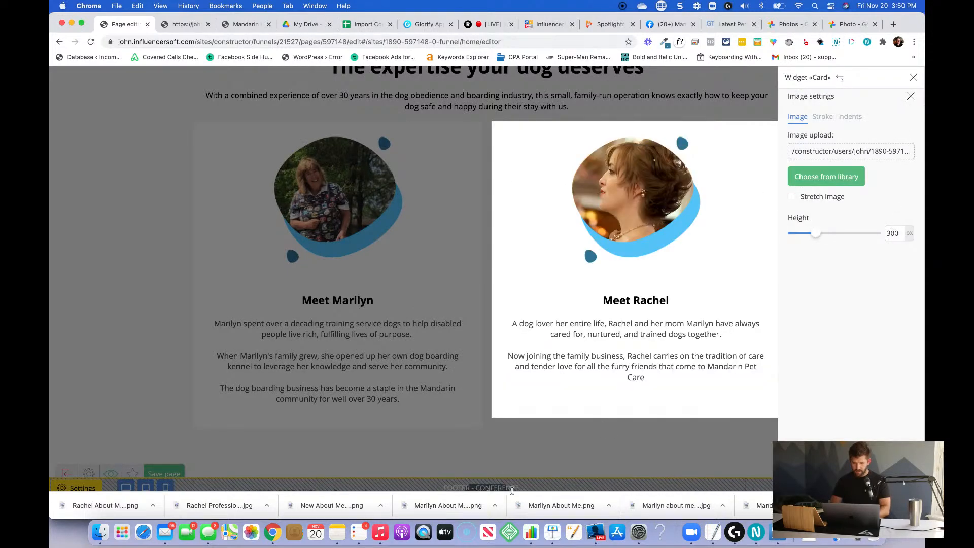
pyautogui.click(529, 453)
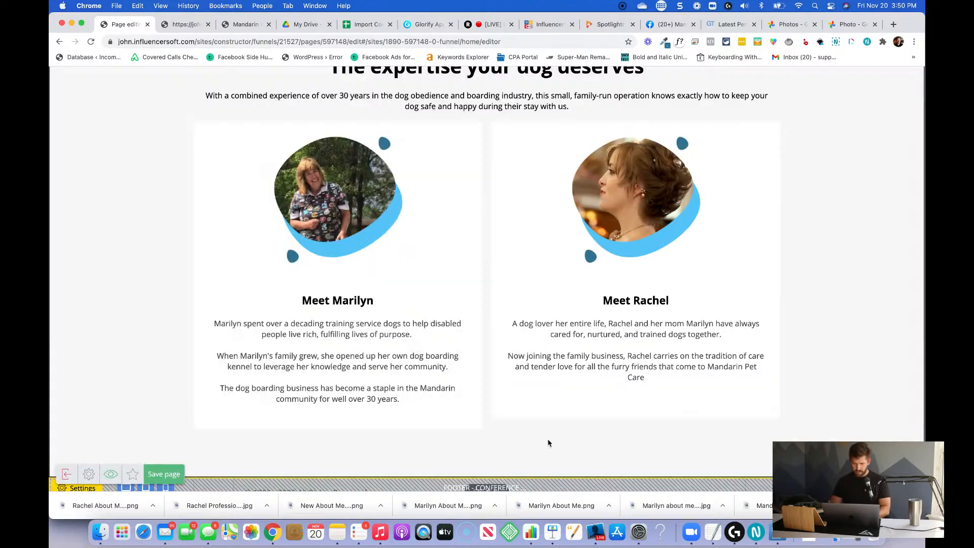
pyautogui.click(666, 383)
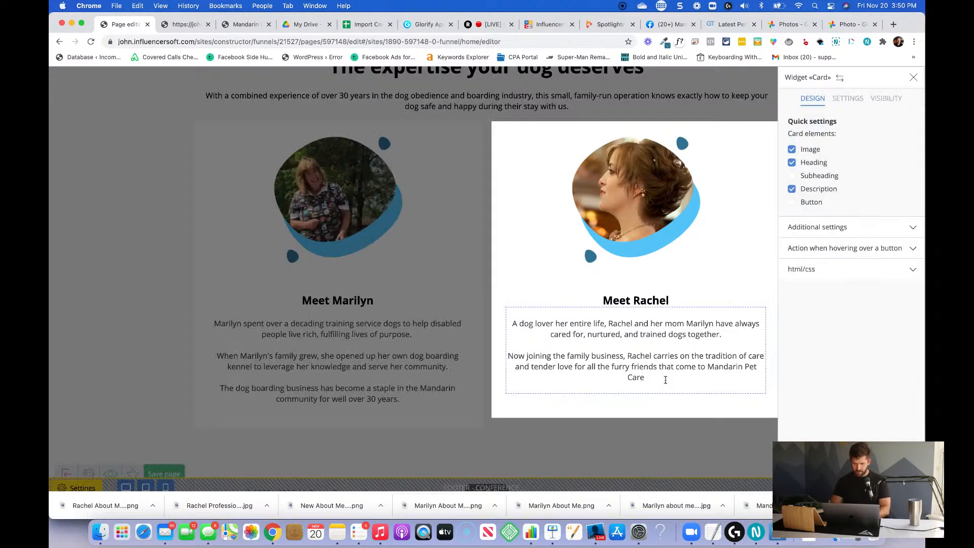
pyautogui.click(577, 466)
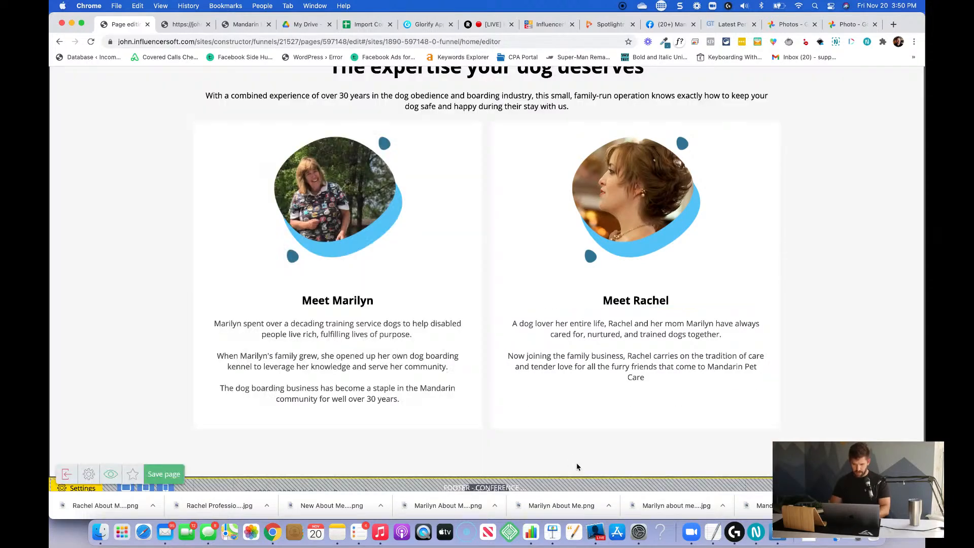
# Look over the page's sections and save the homepage.
pyautogui.scroll(15, 565, 436)
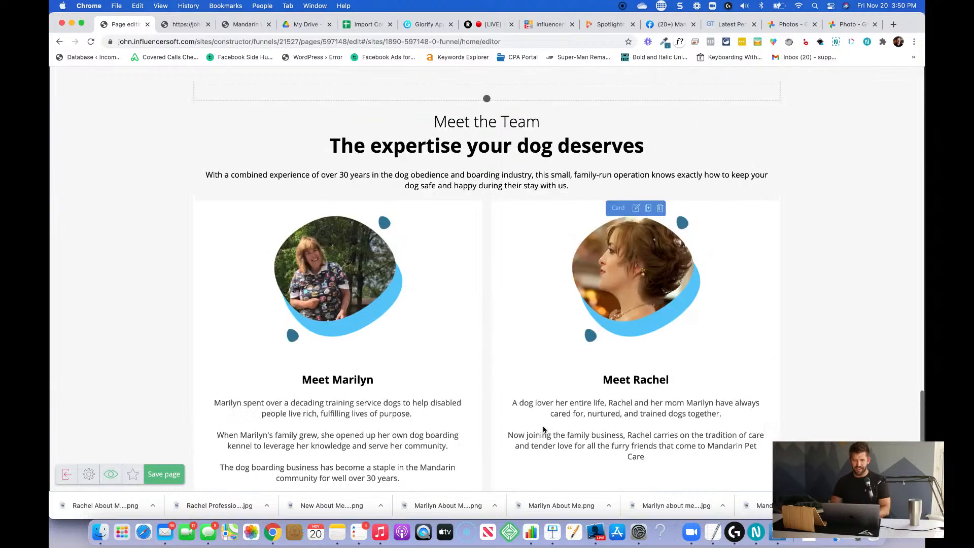
pyautogui.scroll(15, 543, 430)
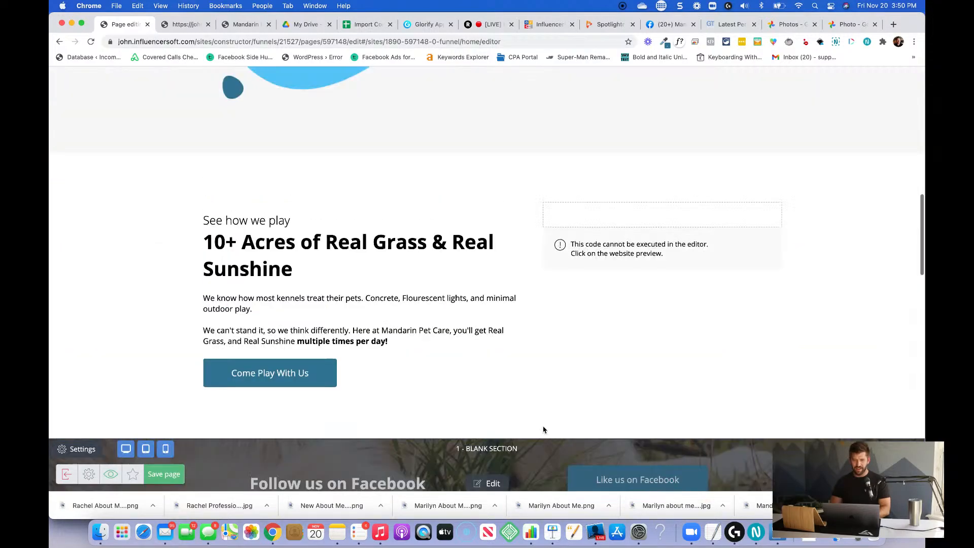
pyautogui.scroll(-15, 543, 430)
pyautogui.scroll(-15, 543, 430)
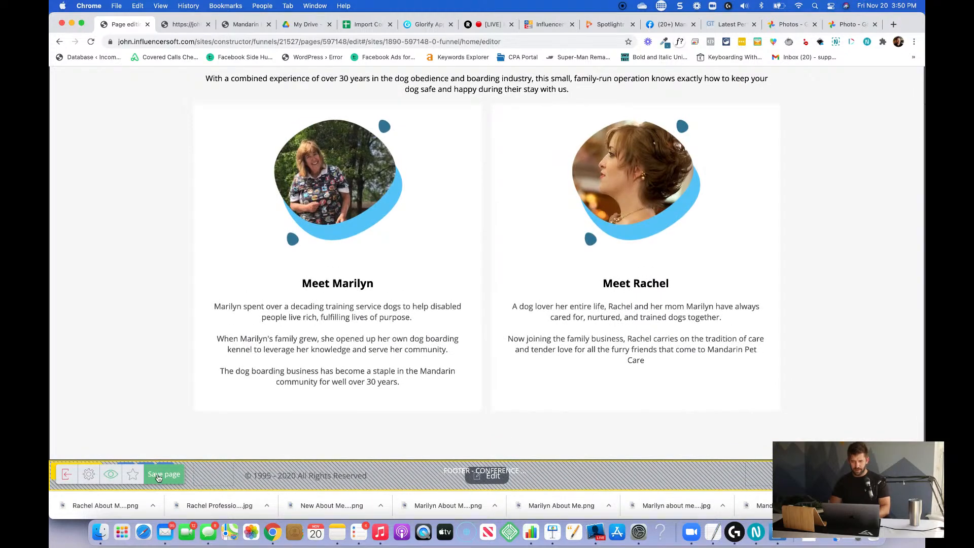
pyautogui.click(158, 474)
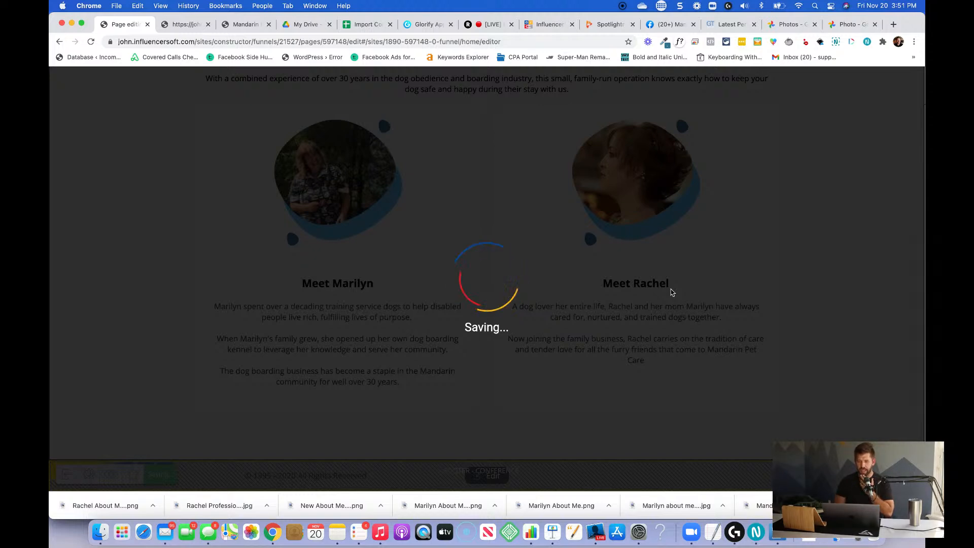
# Exit the page editor back to the funnel flowchart and close the Mandarin Pet Care page's content settings.
pyautogui.scroll(14, 672, 293)
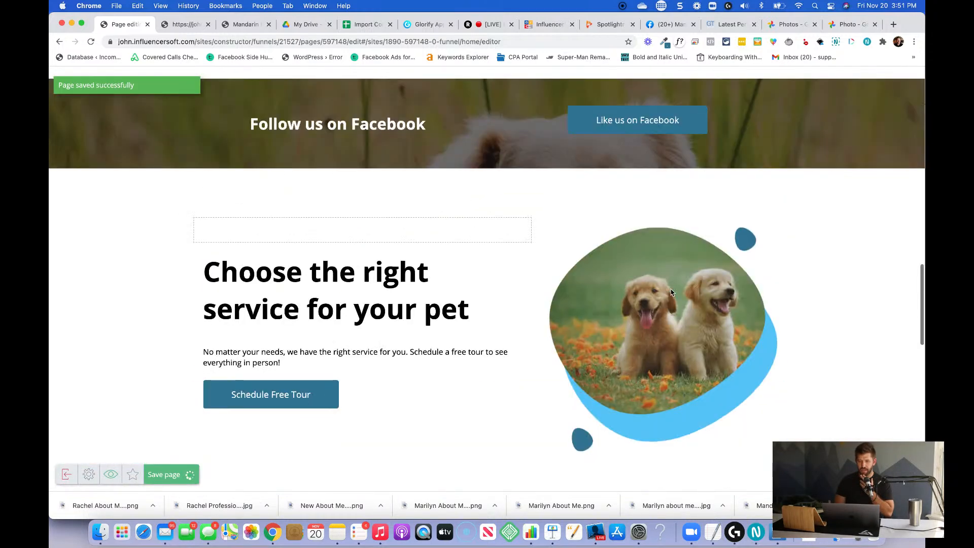
pyautogui.scroll(15, 673, 293)
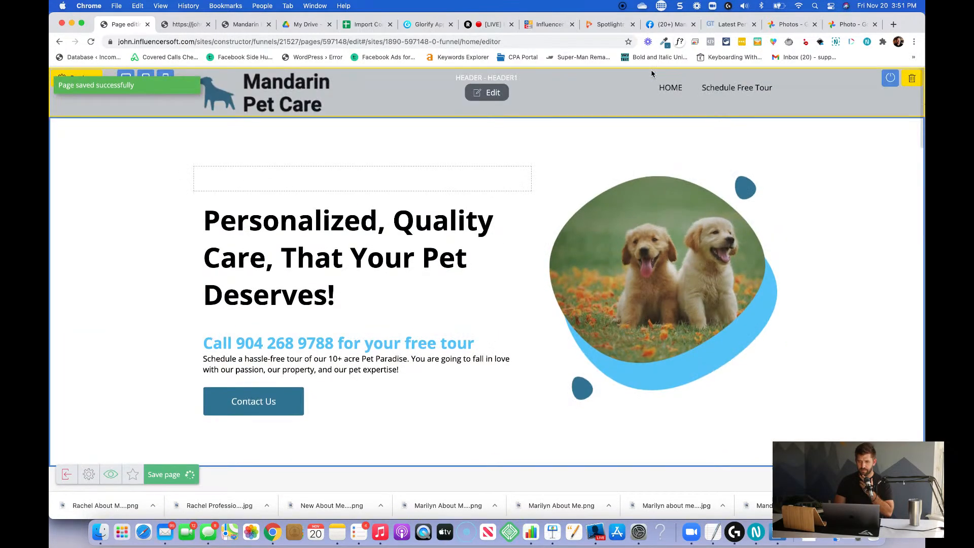
pyautogui.scroll(-2, 355, 279)
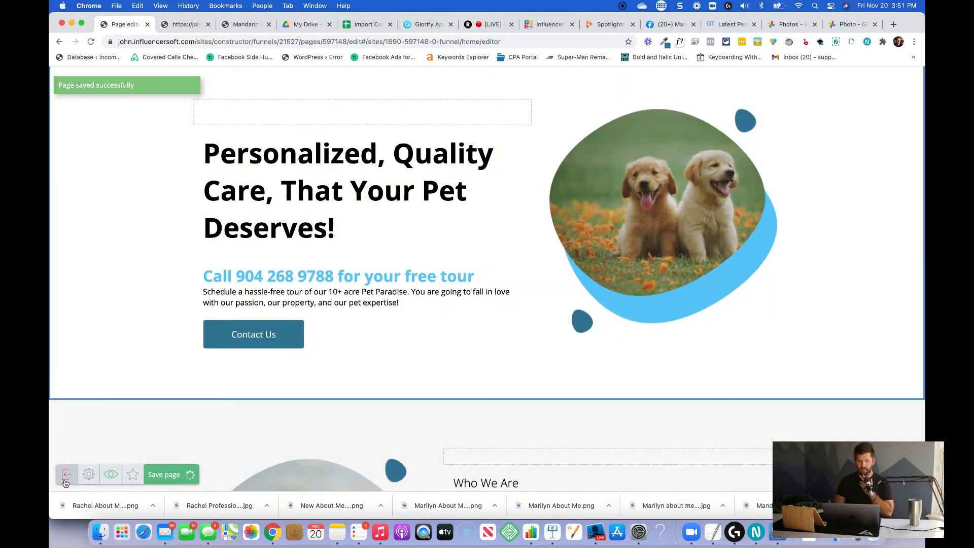
pyautogui.click(66, 476)
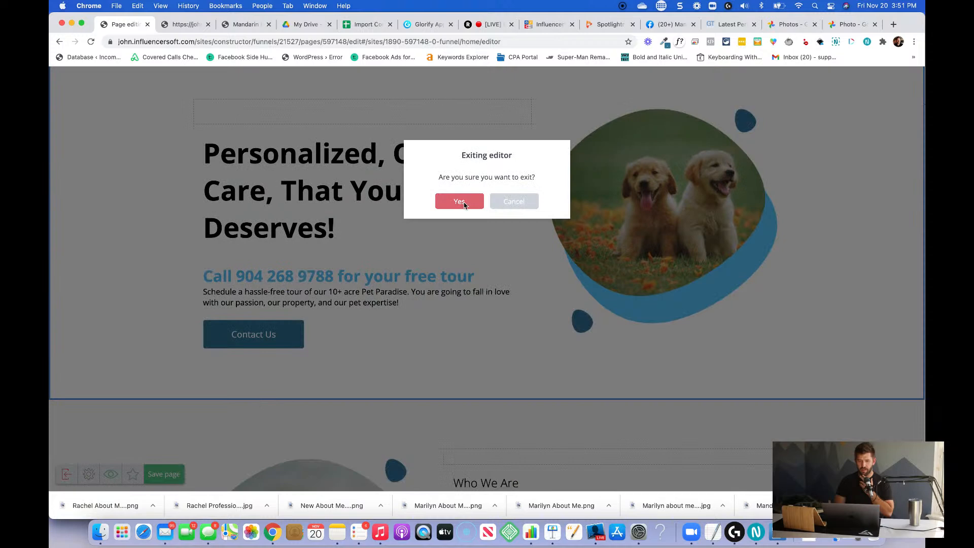
pyautogui.click(460, 202)
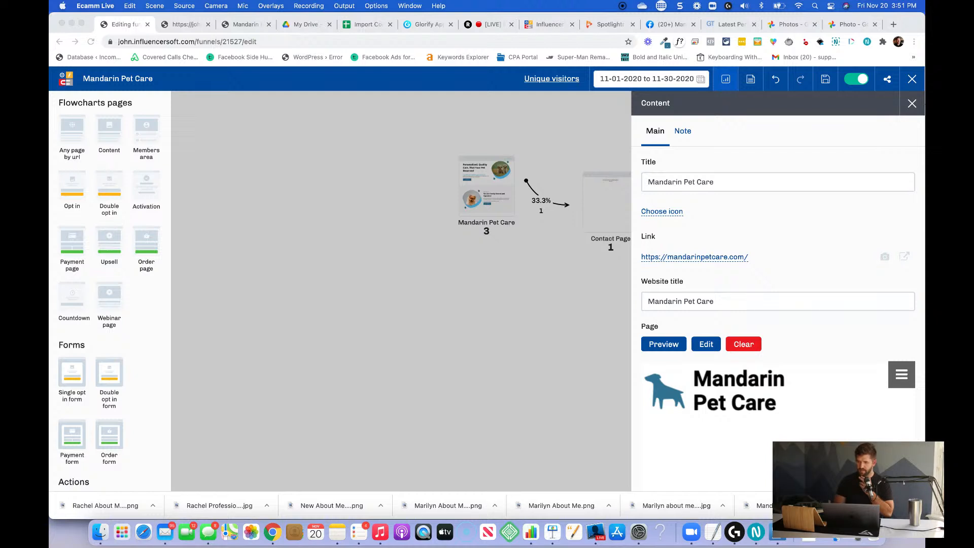
pyautogui.click(489, 263)
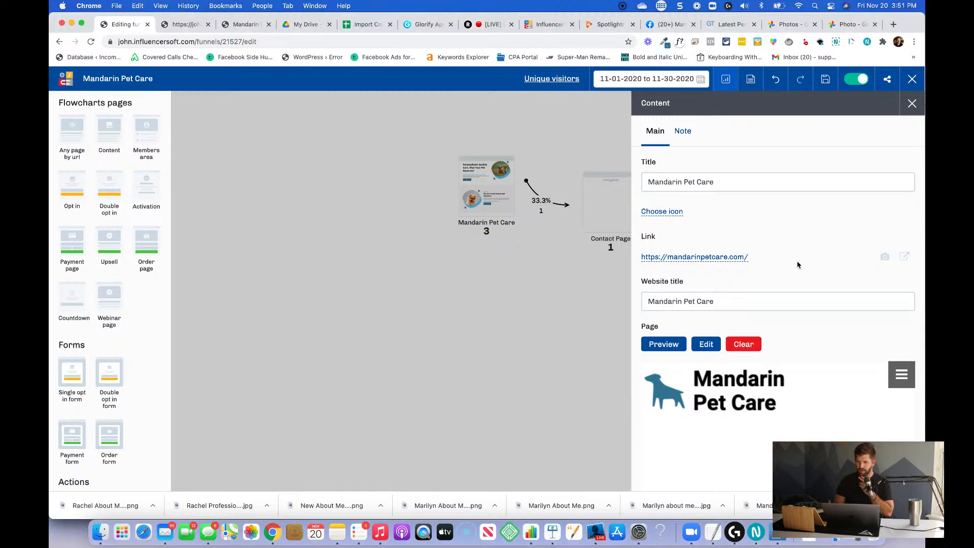
pyautogui.click(580, 235)
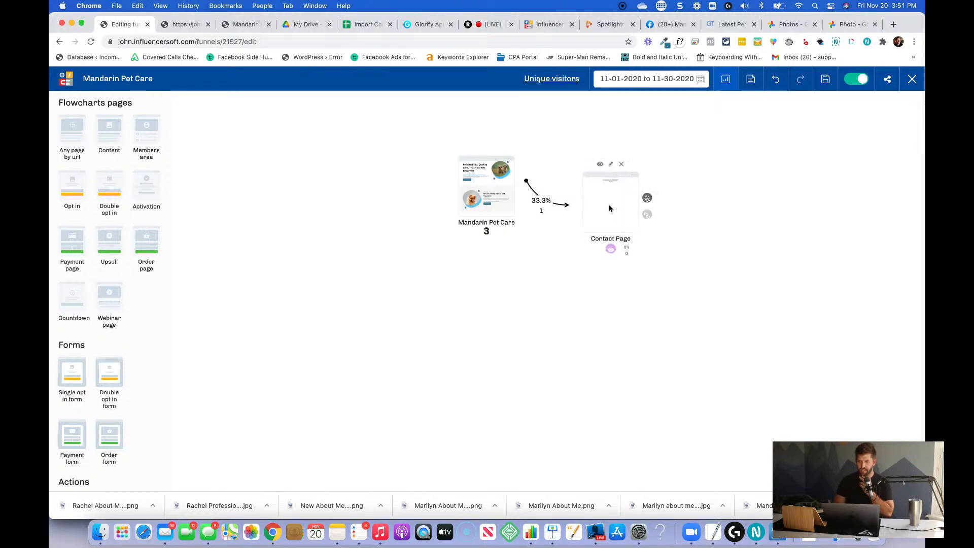
# Preview the Contact Page and the homepage from the funnel, and follow the homepage's Schedule Free Tour link.
pyautogui.click(598, 161)
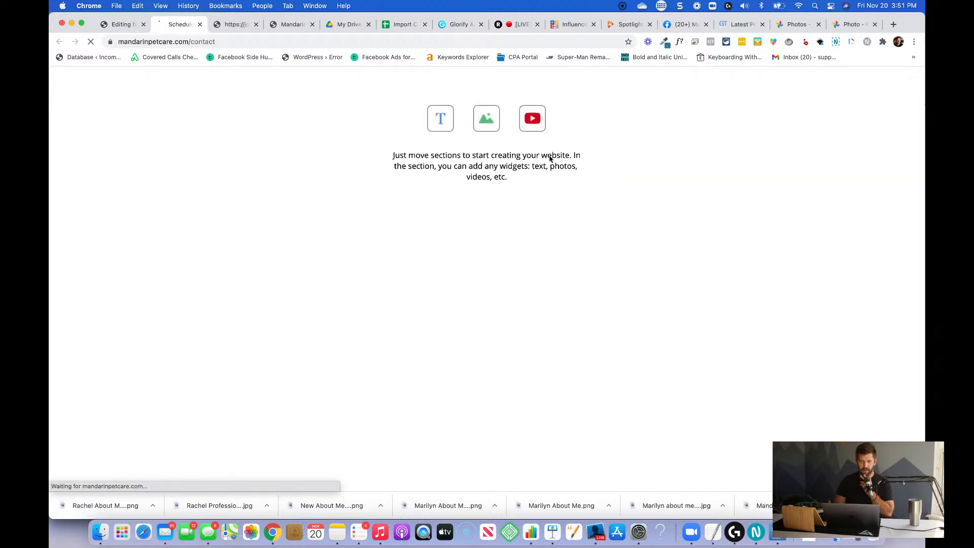
pyautogui.click(123, 25)
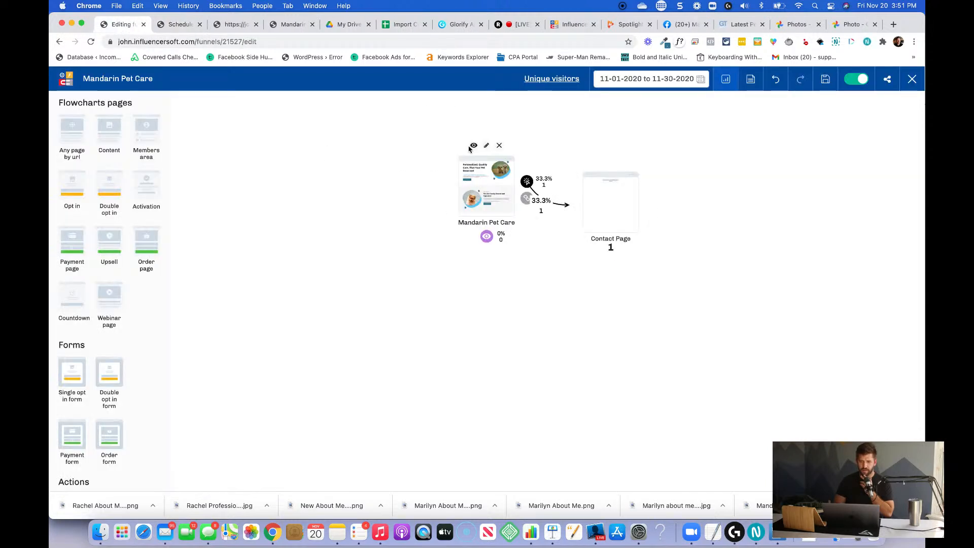
pyautogui.click(472, 145)
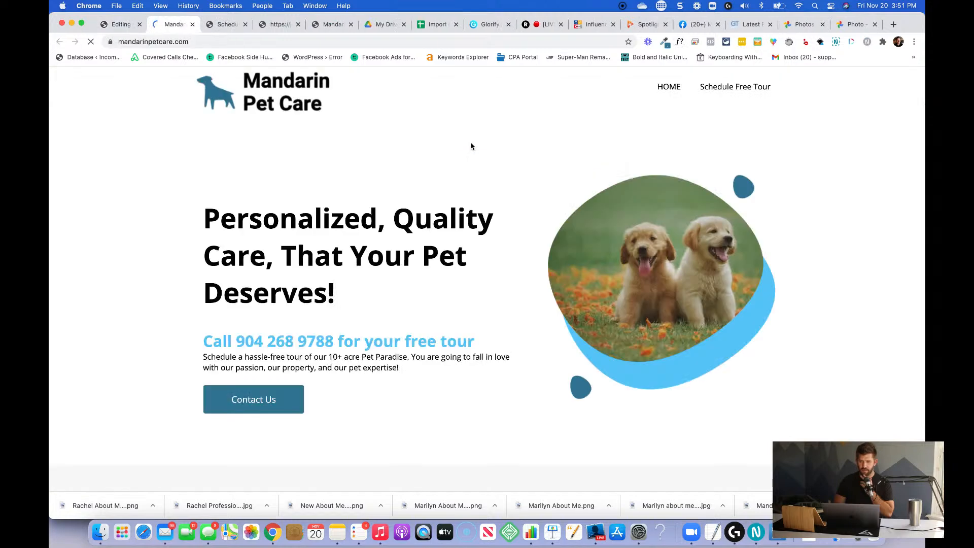
pyautogui.click(746, 87)
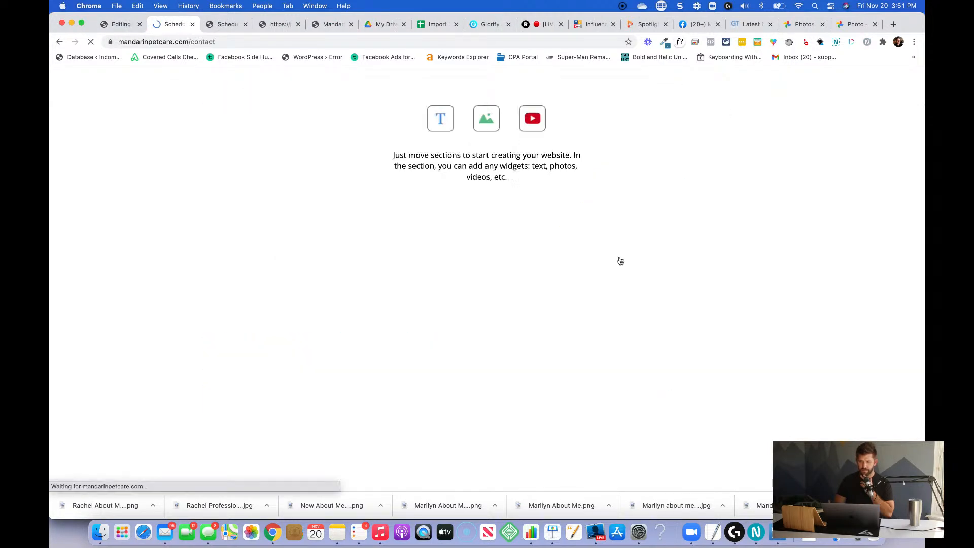
pyautogui.click(121, 24)
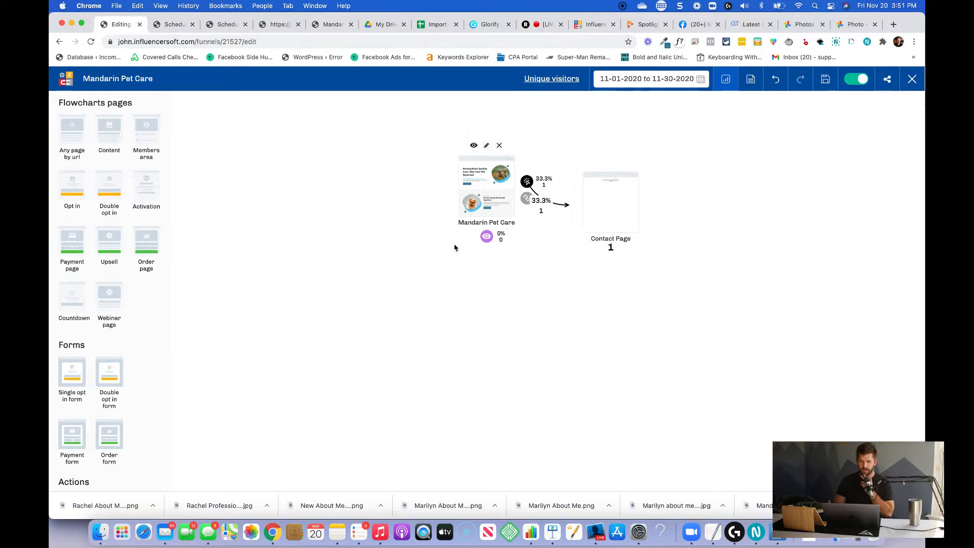
# Open the Contact Page in the page editor and consult the Woofs & Purrs demo site's Get In Touch page.
pyautogui.click(612, 161)
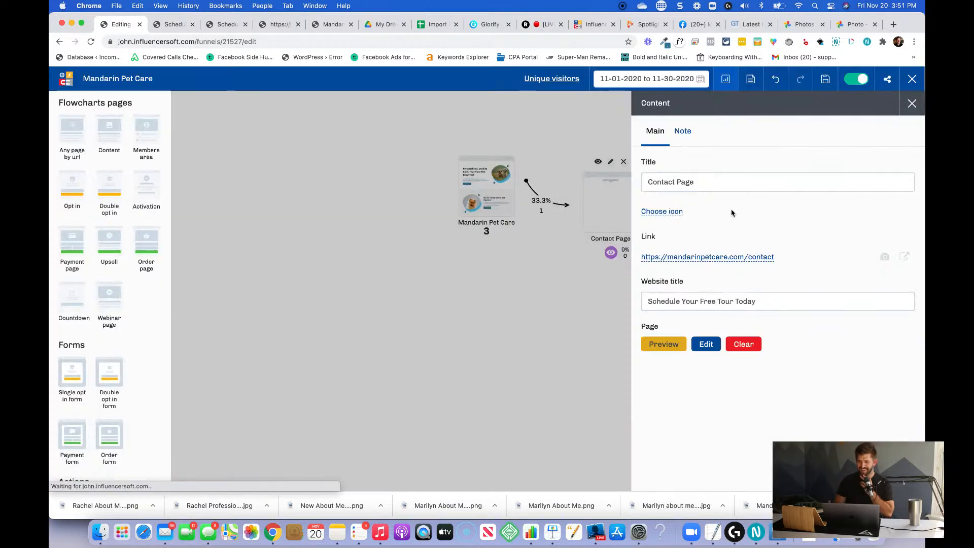
pyautogui.click(703, 345)
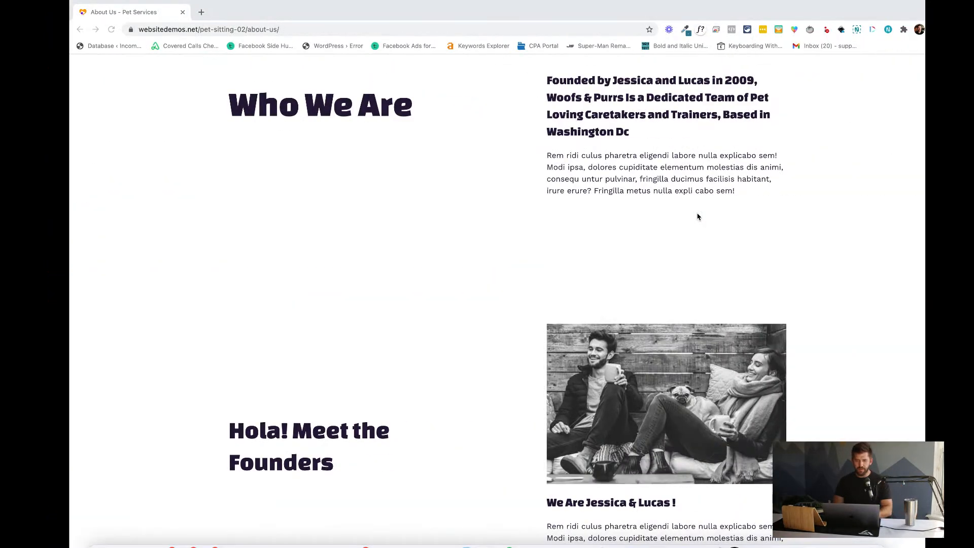
pyautogui.scroll(-1, 594, 272)
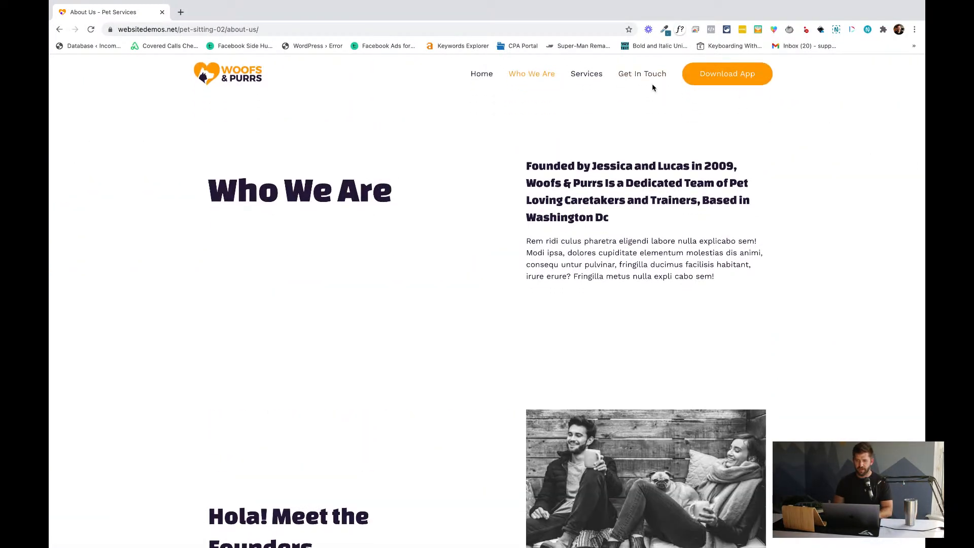
pyautogui.click(628, 76)
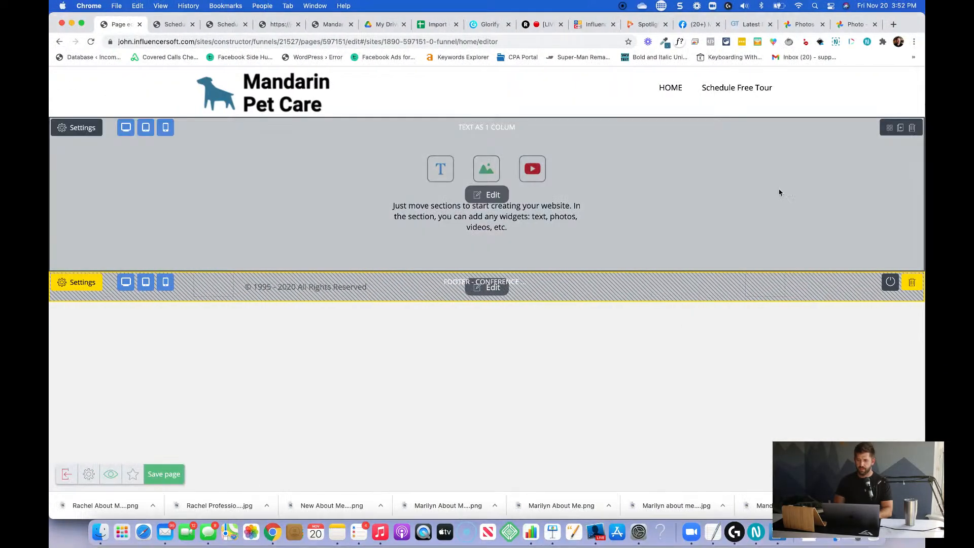
# Insert a blank content section between the header and the placeholder text section on the Contact Page.
pyautogui.click(911, 129)
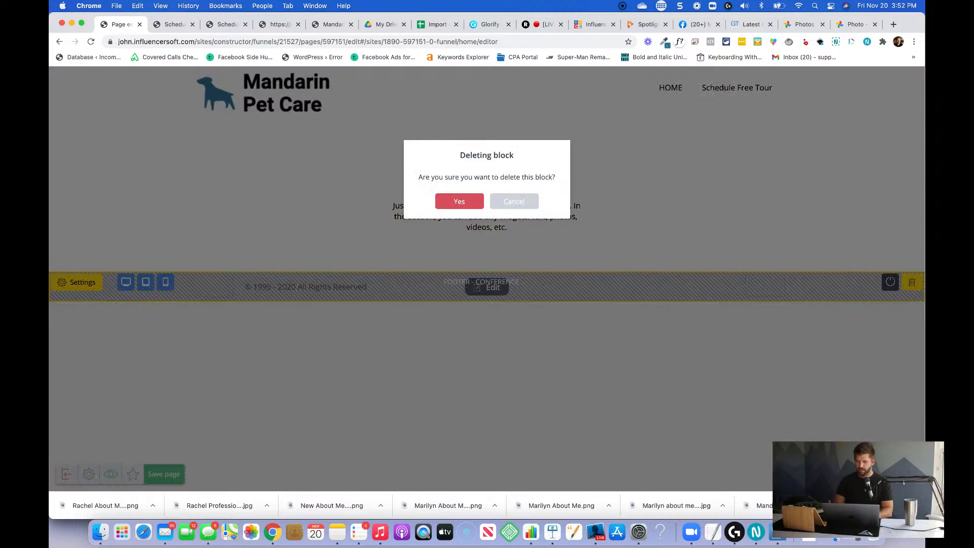
pyautogui.click(497, 201)
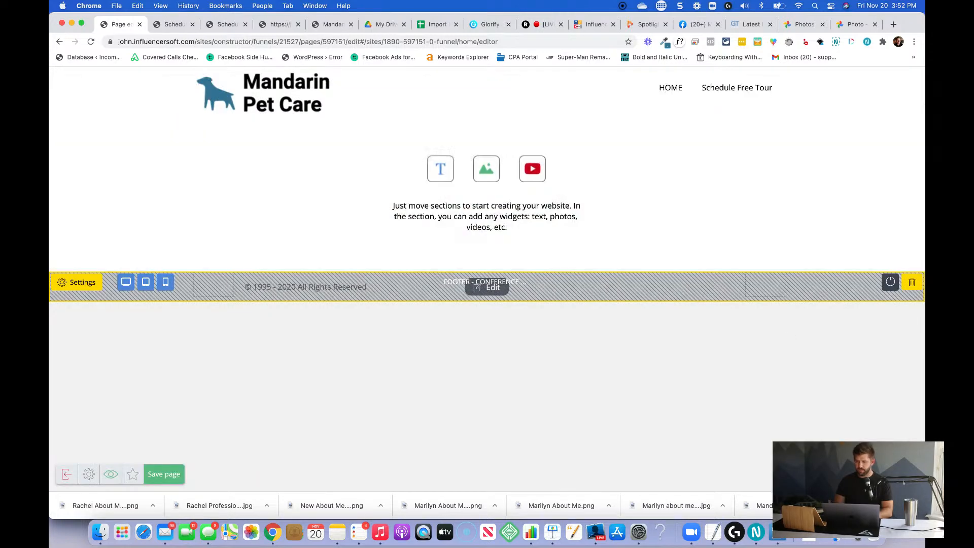
pyautogui.moveTo(924, 284)
pyautogui.click(864, 99)
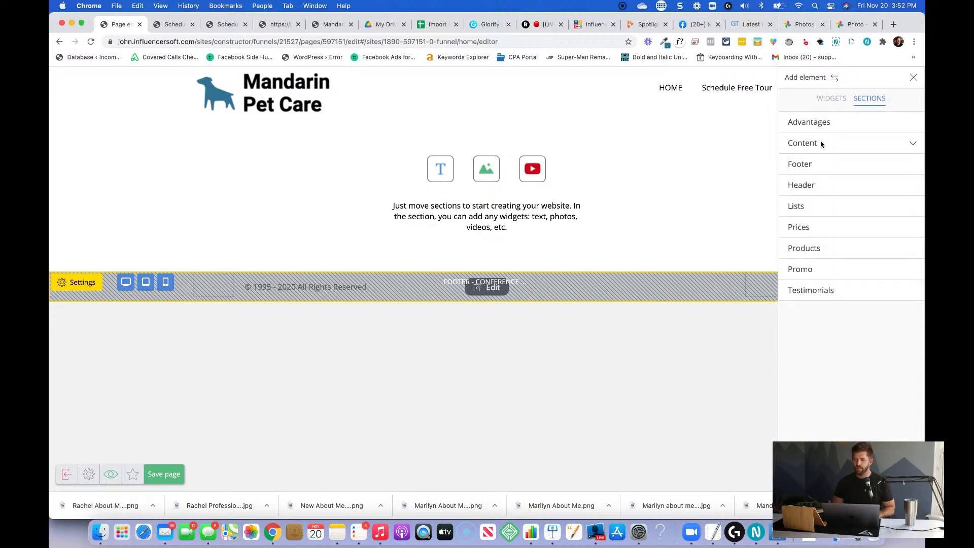
pyautogui.click(819, 144)
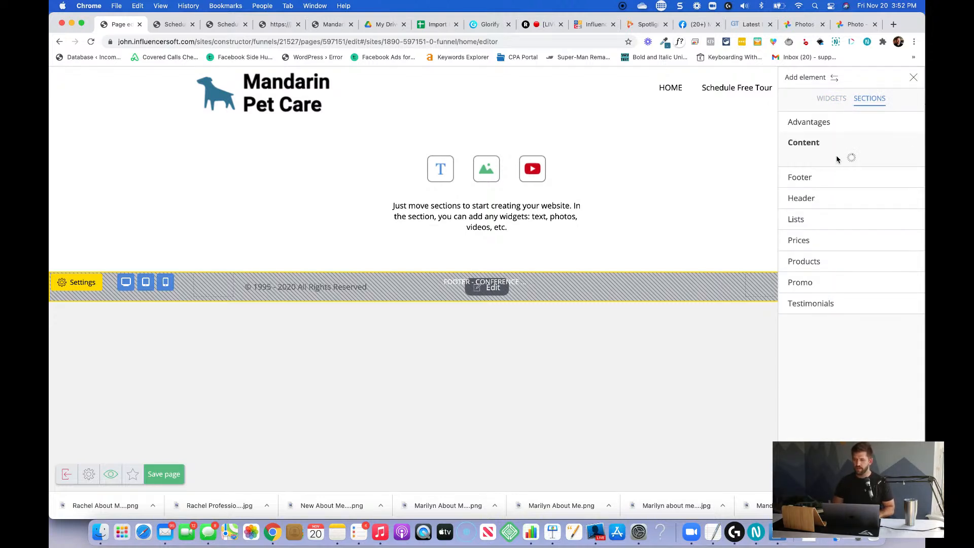
pyautogui.moveTo(852, 188); pyautogui.dragTo(674, 163)
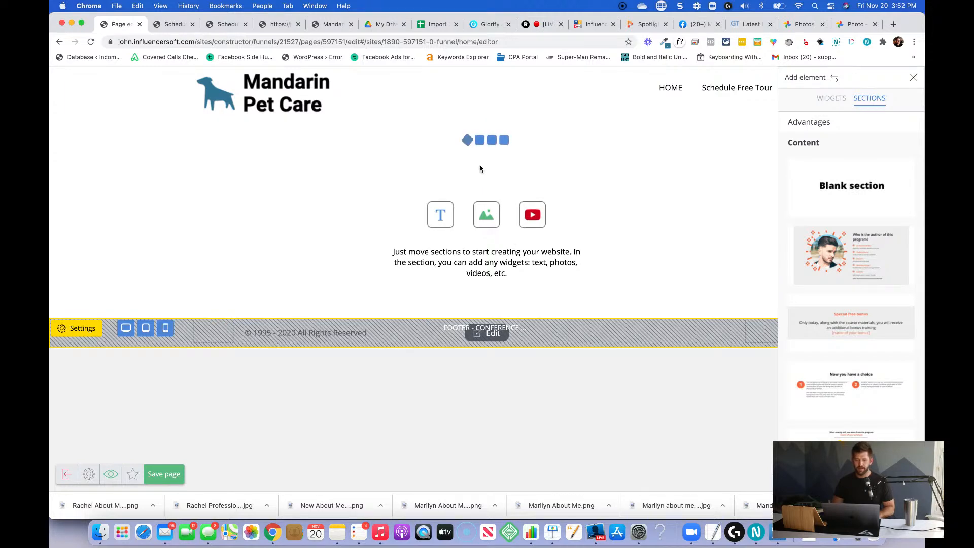
# Delete the placeholder section containing the "Just move sections to start creating your website" text.
pyautogui.click(488, 217)
pyautogui.click(912, 182)
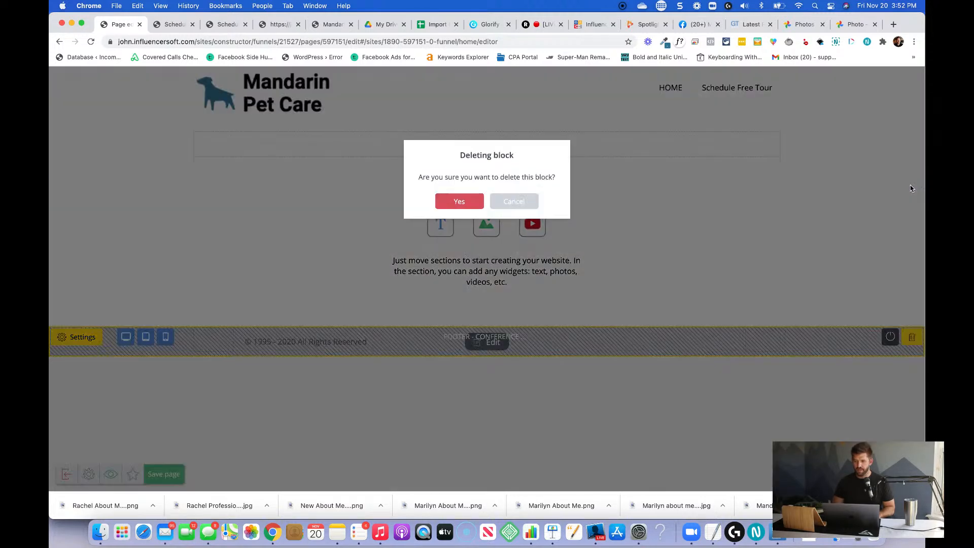
pyautogui.click(459, 199)
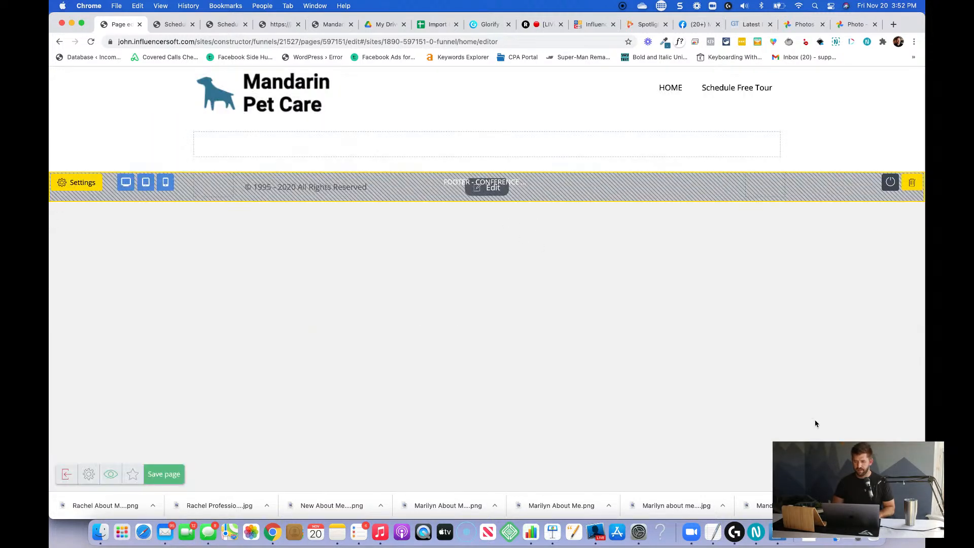
# Add a text widget to the blank section and replace its placeholder with "Get In Touch".
pyautogui.click(905, 472)
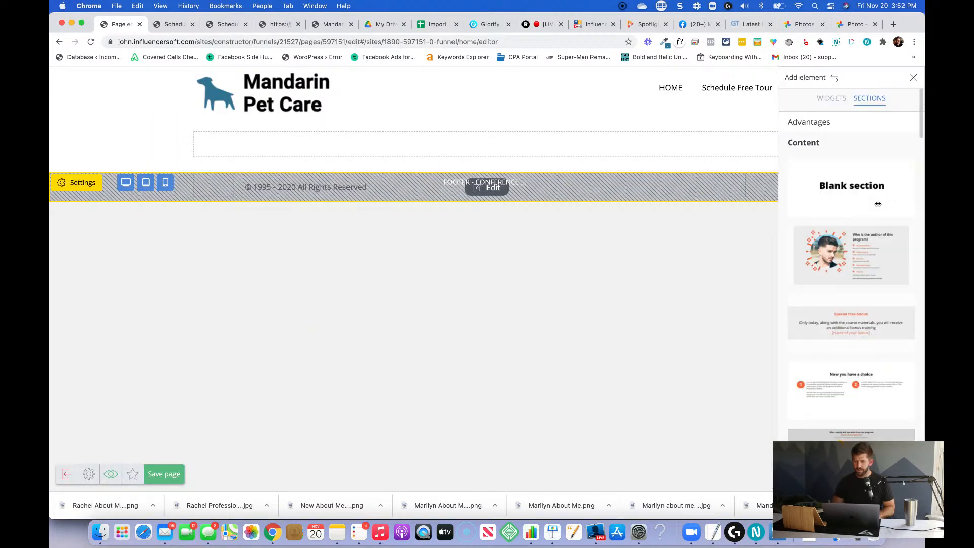
pyautogui.click(832, 99)
pyautogui.click(500, 146)
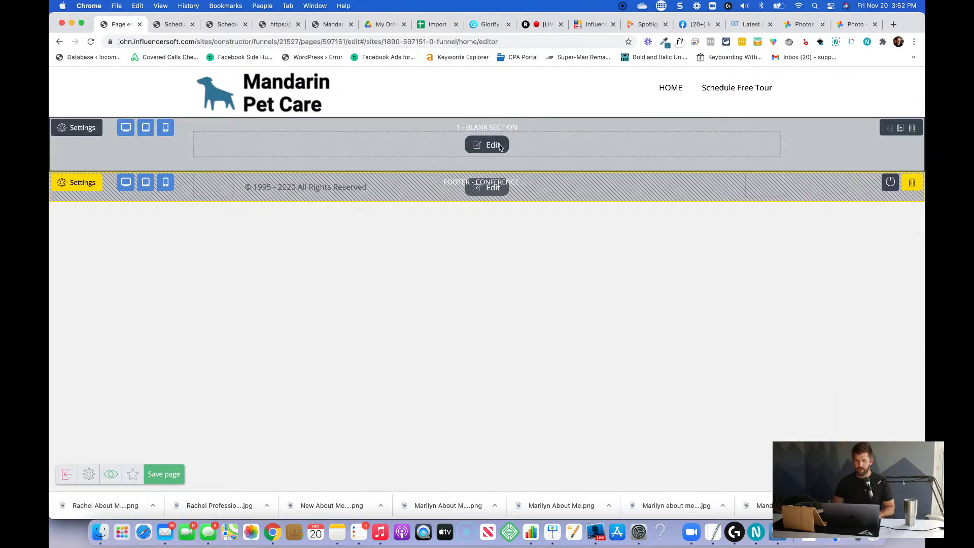
pyautogui.click(490, 145)
pyautogui.moveTo(849, 129); pyautogui.dragTo(506, 139)
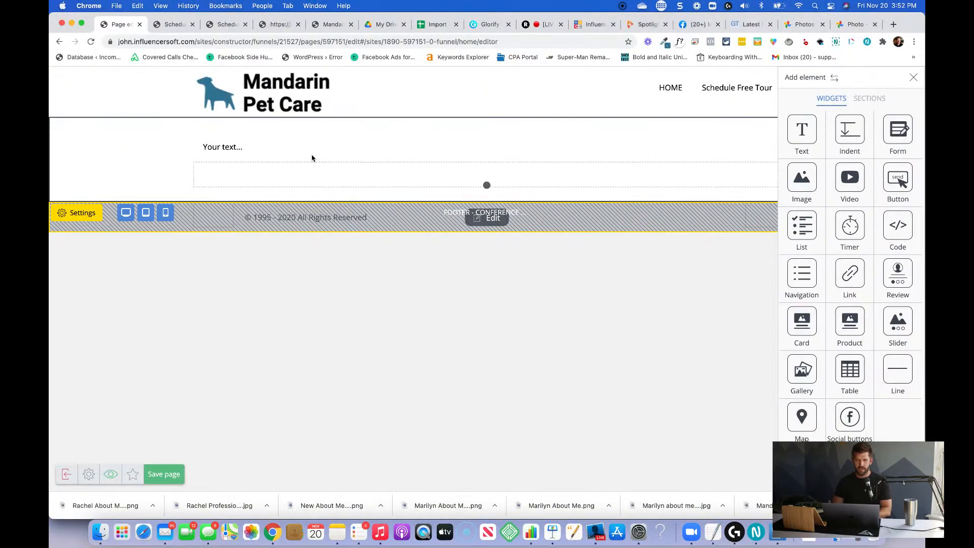
pyautogui.click(237, 152)
pyautogui.tripleClick(237, 152)
pyautogui.write('Get In Touch')
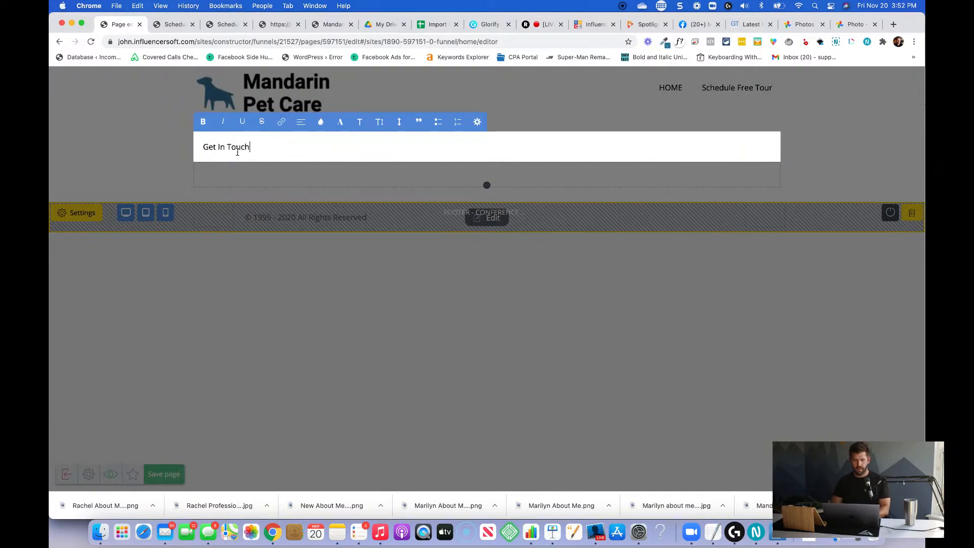
# Format the "Get In Touch" text as Heading 1 and finish editing it.
pyautogui.tripleClick(237, 152)
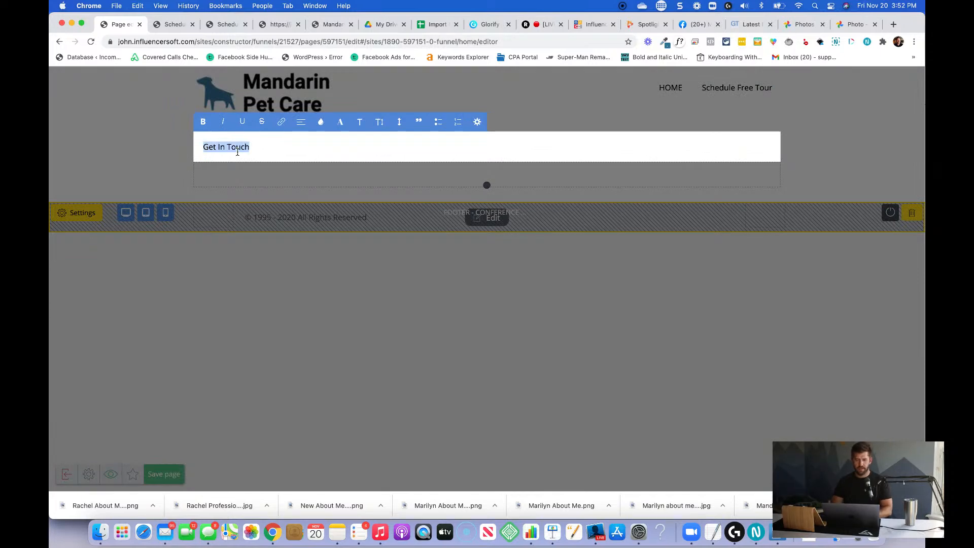
pyautogui.click(359, 122)
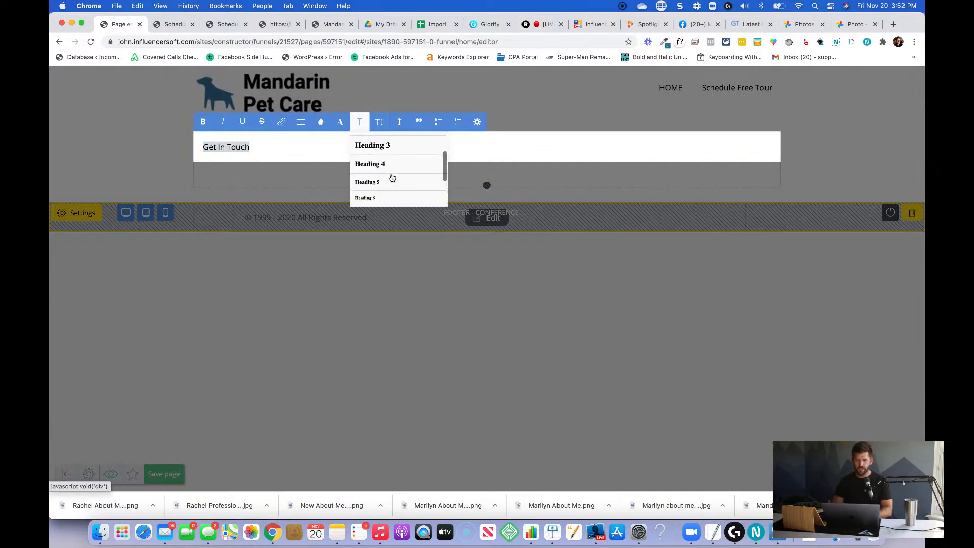
pyautogui.click(400, 149)
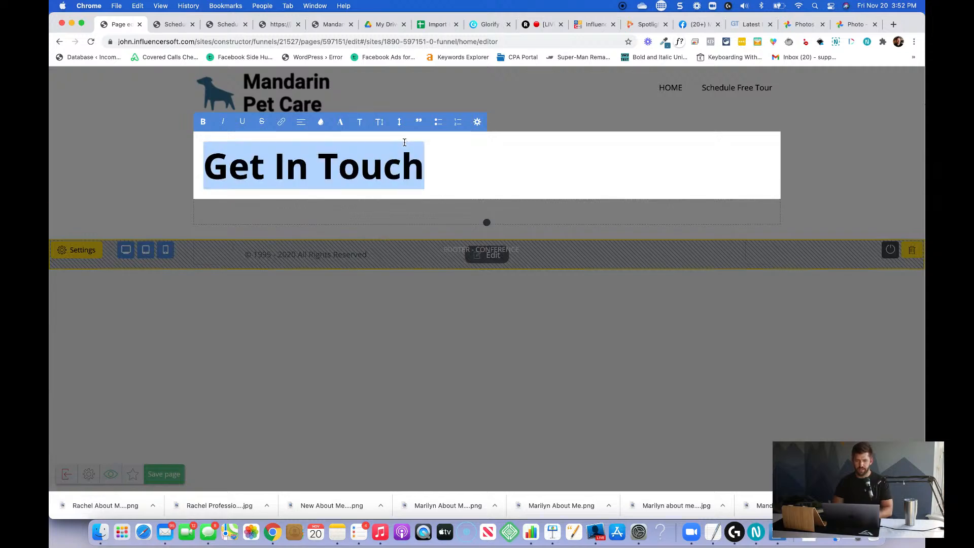
pyautogui.click(607, 129)
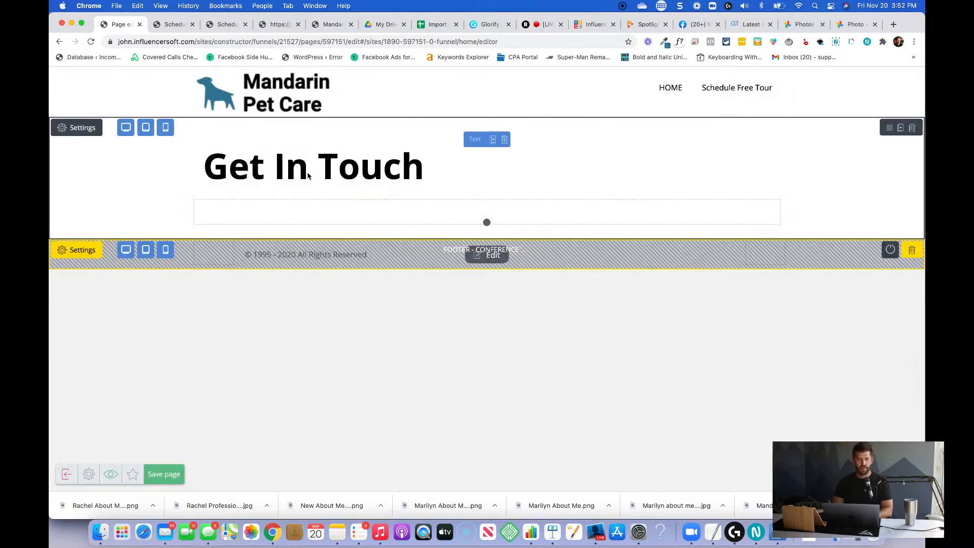
# Set the blank section's top and bottom inside indents to 100.
pyautogui.click(73, 129)
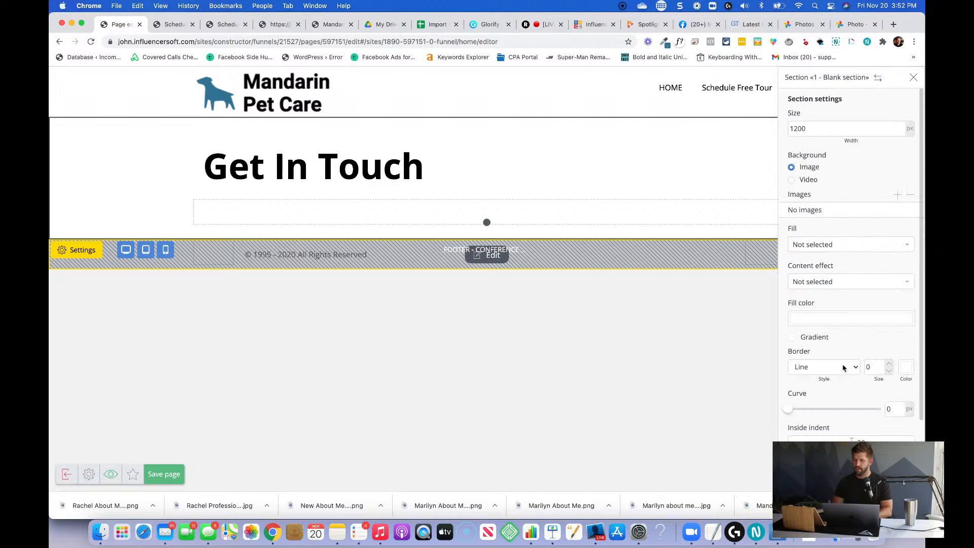
pyautogui.scroll(-3, 846, 363)
pyautogui.doubleClick(865, 326)
pyautogui.write('100')
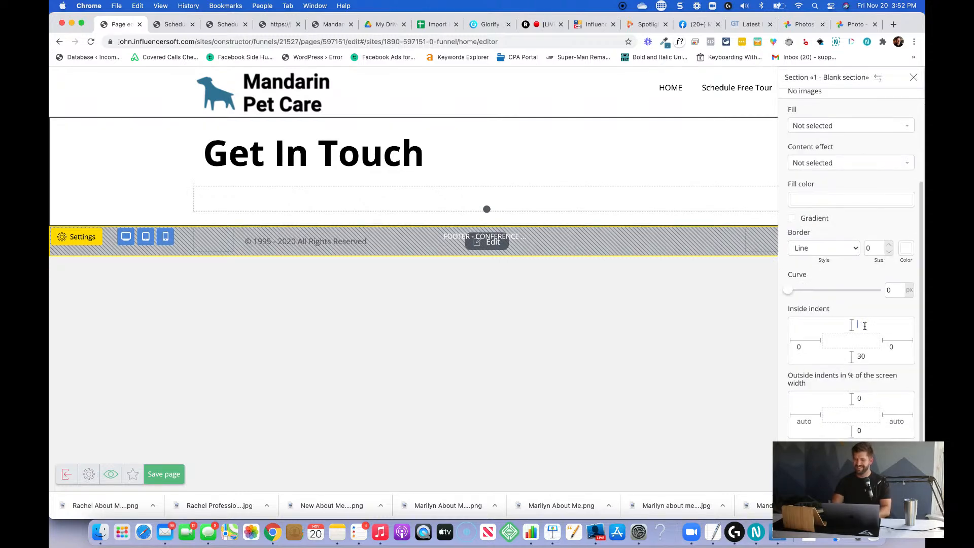
pyautogui.write('100')
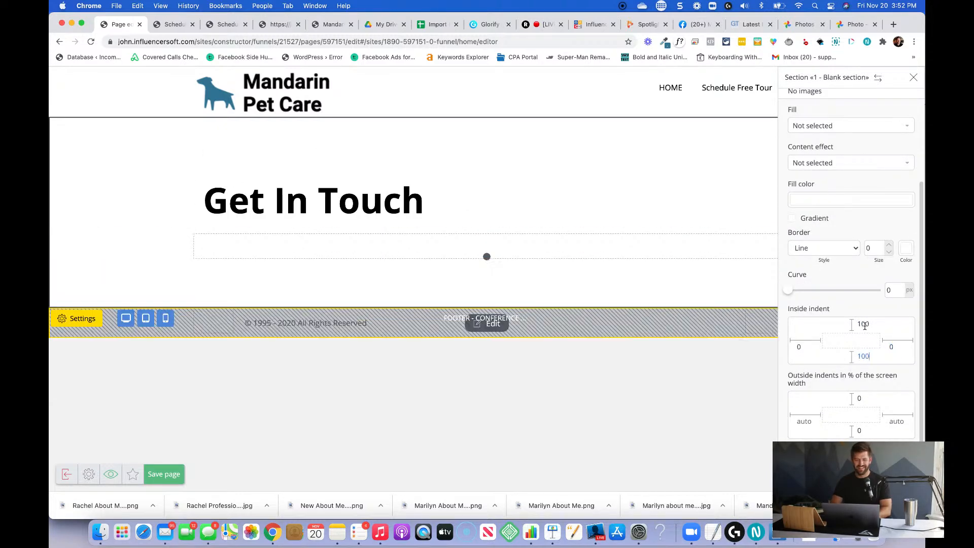
# Delete the empty block beneath the Get In Touch heading.
pyautogui.click(428, 289)
pyautogui.click(508, 242)
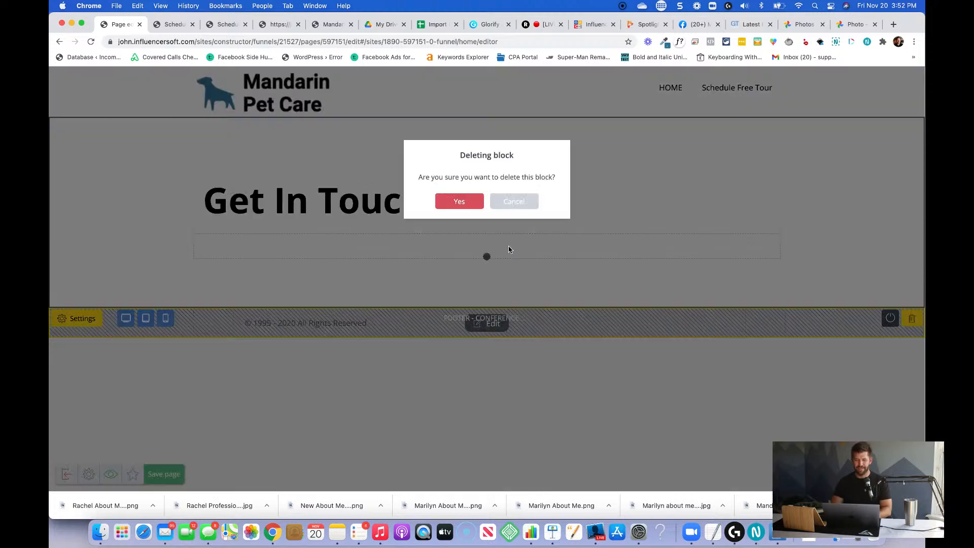
pyautogui.click(477, 201)
# Check the demo contact page's layout and add a text widget beside the heading reading "Schedule your complimentary on-site tour today!".
pyautogui.press('super+Tab')
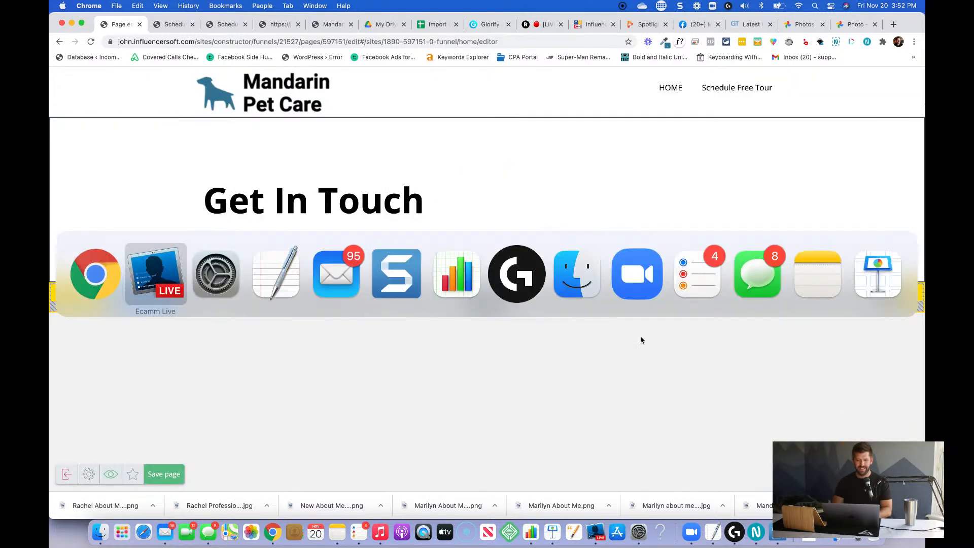
pyautogui.press('super+Tab')
pyautogui.hotkey('ctrl', 'Right')
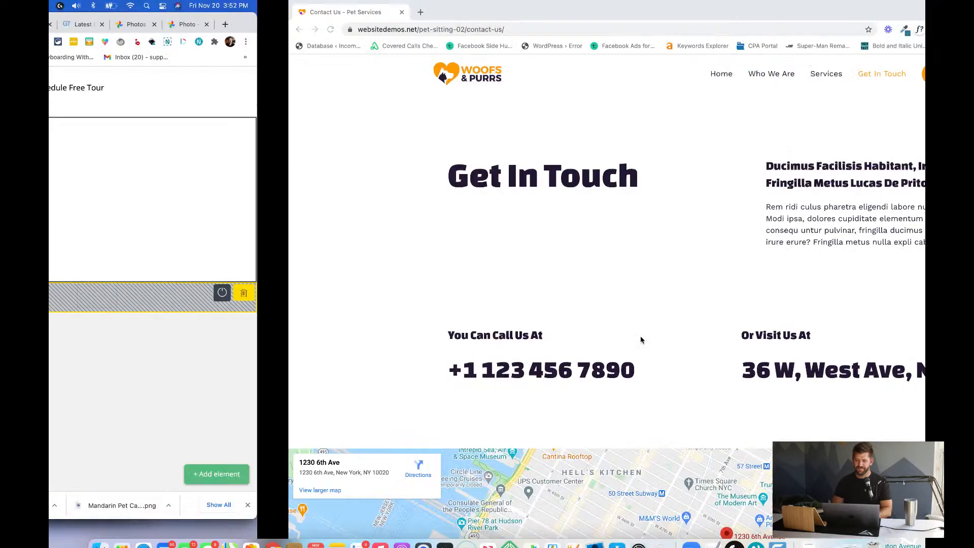
pyautogui.hotkey('ctrl', 'Left')
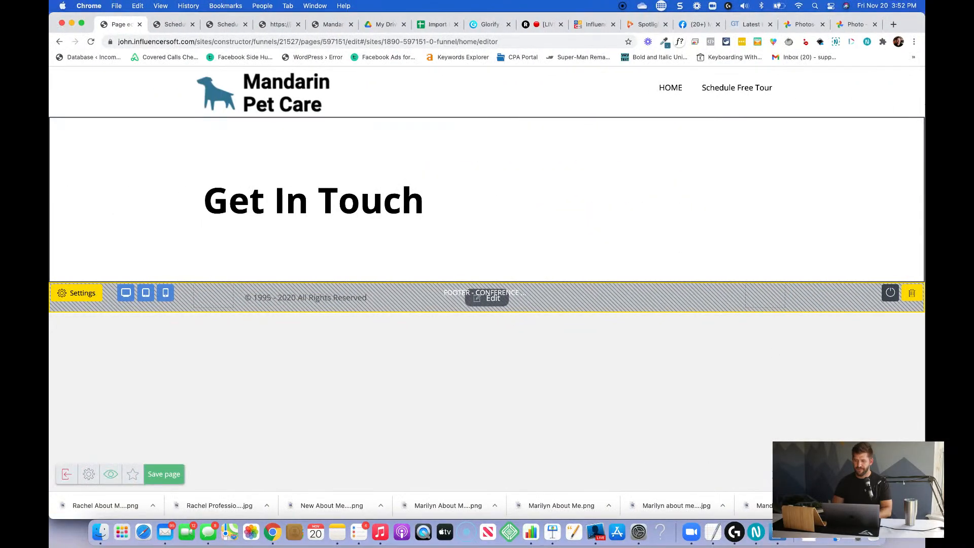
pyautogui.click(885, 473)
pyautogui.moveTo(809, 149); pyautogui.dragTo(722, 213)
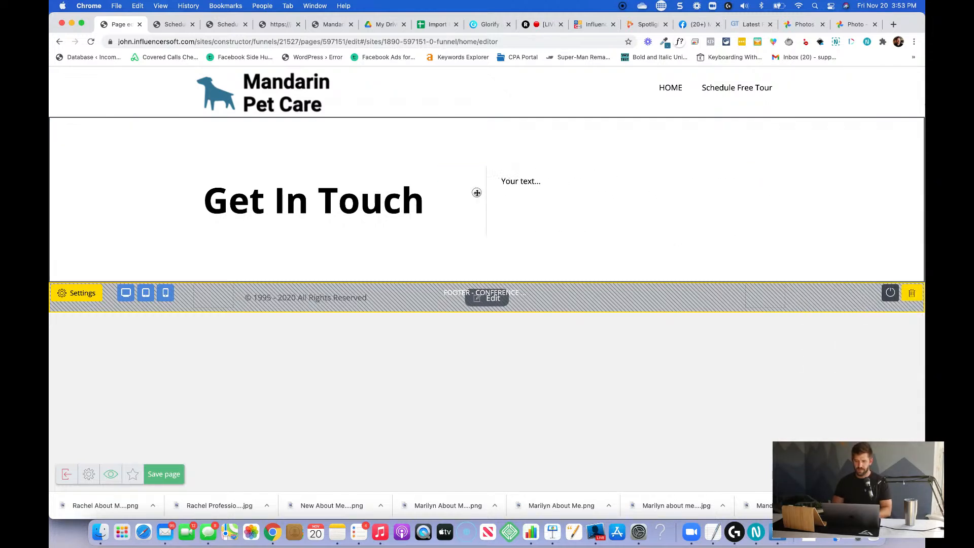
pyautogui.click(516, 182)
pyautogui.tripleClick(516, 181)
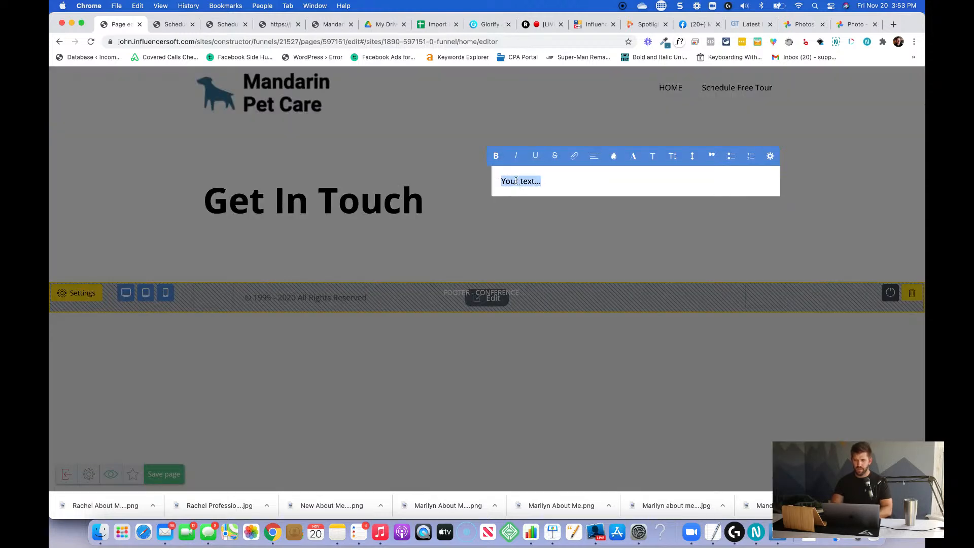
pyautogui.write('Sch')
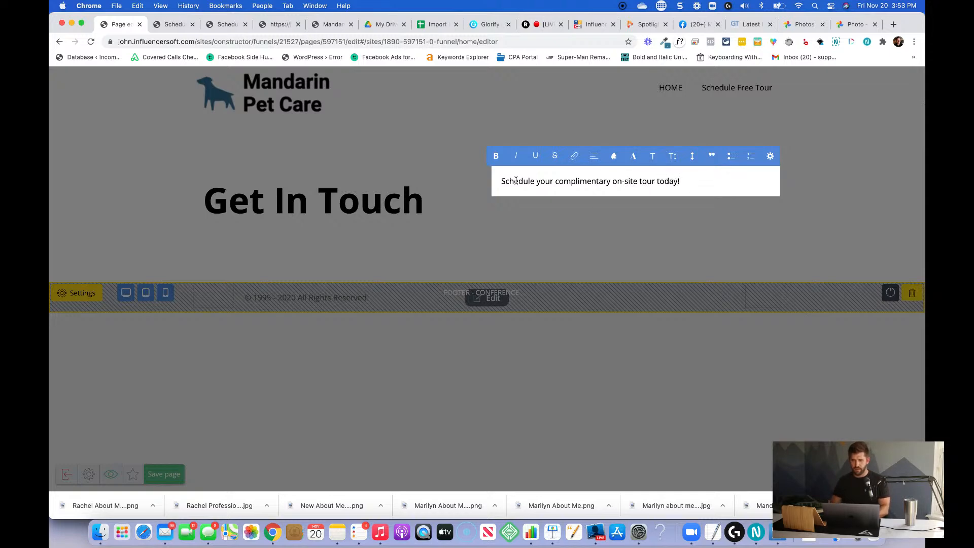
# Try Heading 3 and Heading 4 on the complimentary tour sentence, and settle on Heading 5.
pyautogui.press('super+a')
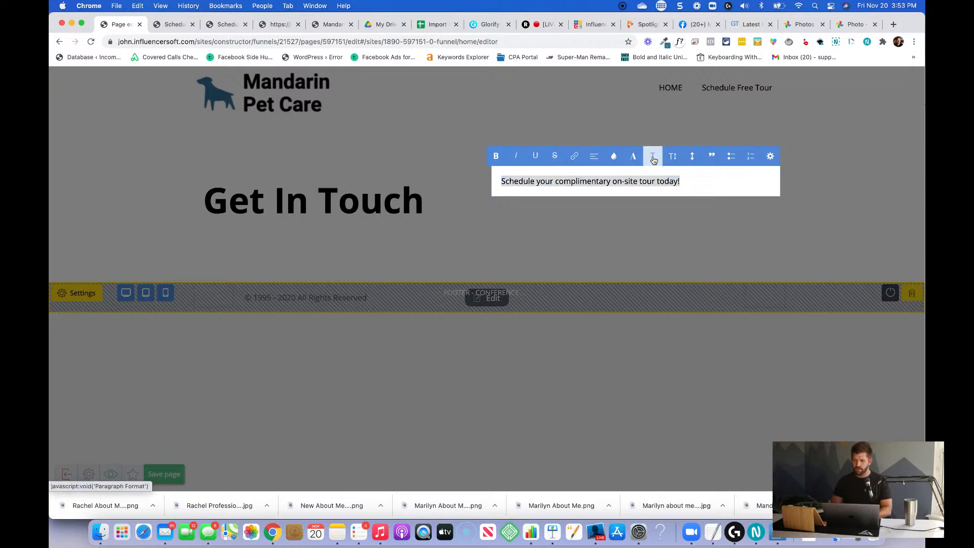
pyautogui.click(653, 156)
pyautogui.scroll(-2, 679, 222)
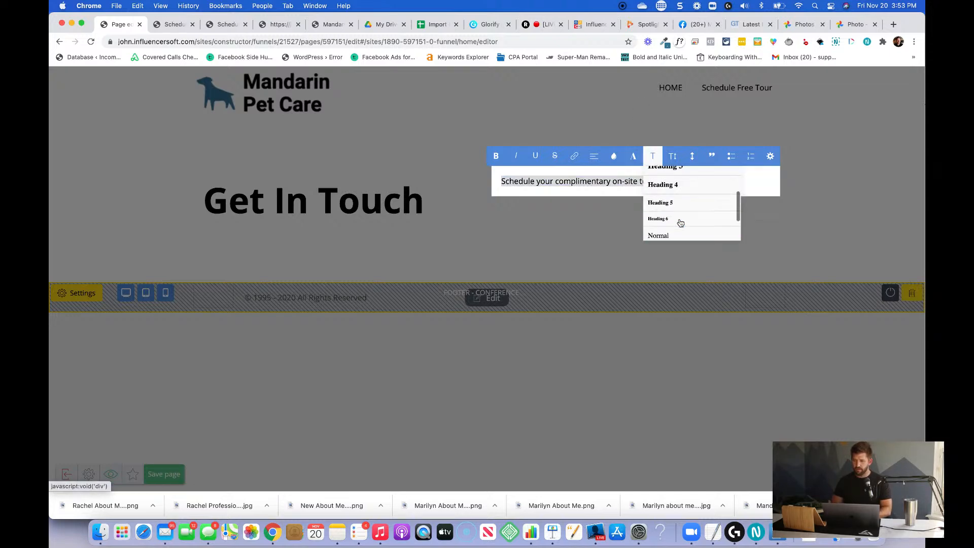
pyautogui.click(708, 181)
pyautogui.click(644, 157)
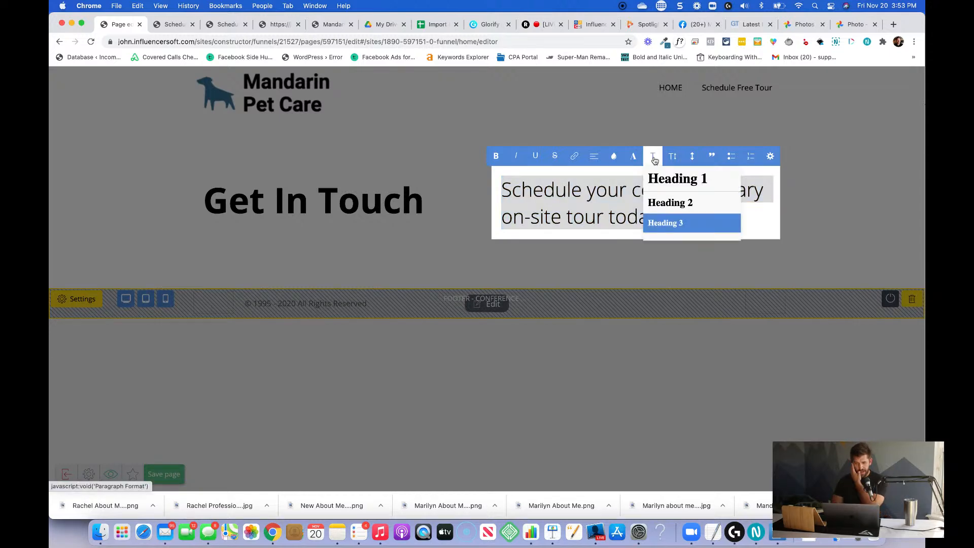
pyautogui.scroll(-1, 670, 213)
pyautogui.click(670, 223)
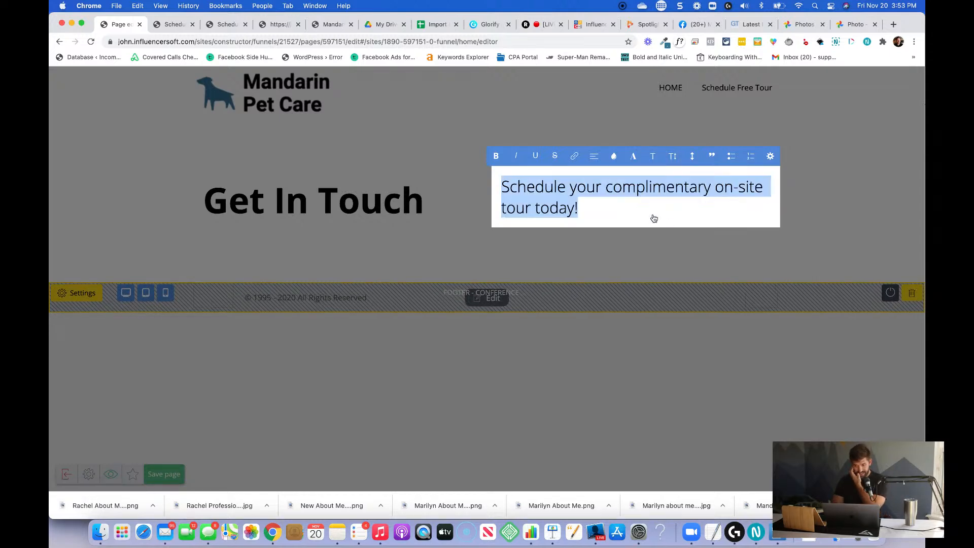
pyautogui.click(650, 156)
pyautogui.scroll(-1, 673, 224)
pyautogui.click(672, 233)
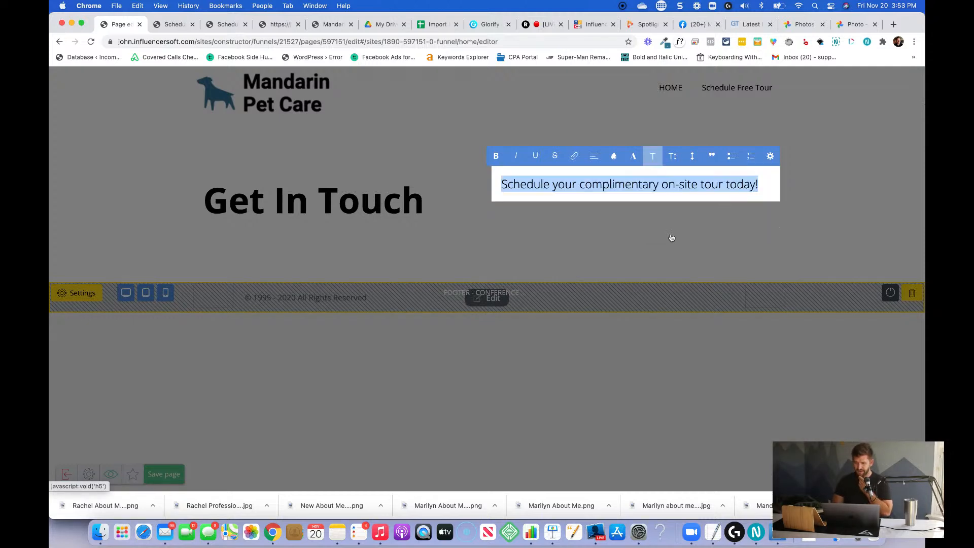
# Add an empty line below the complimentary tour sentence and save the page.
pyautogui.click(762, 195)
pyautogui.press('Return')
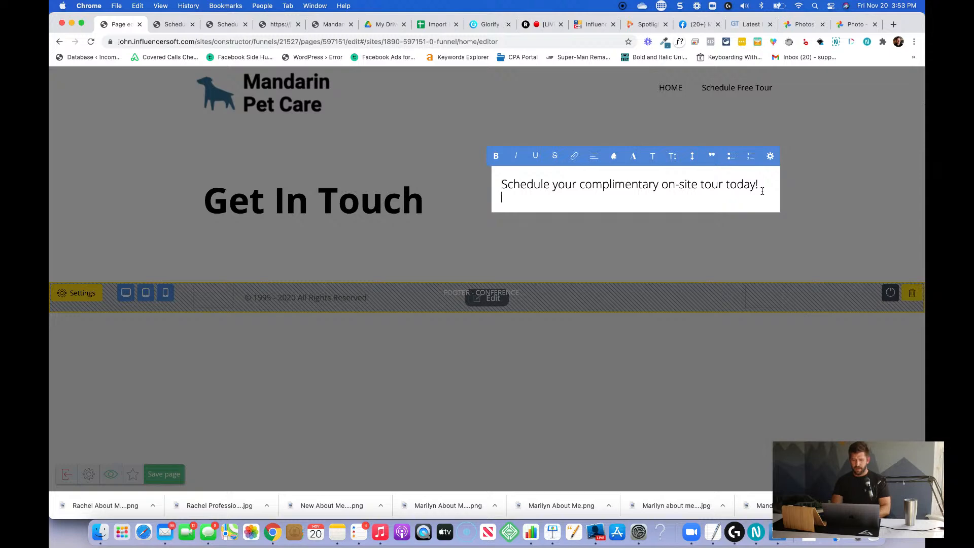
pyautogui.click(811, 263)
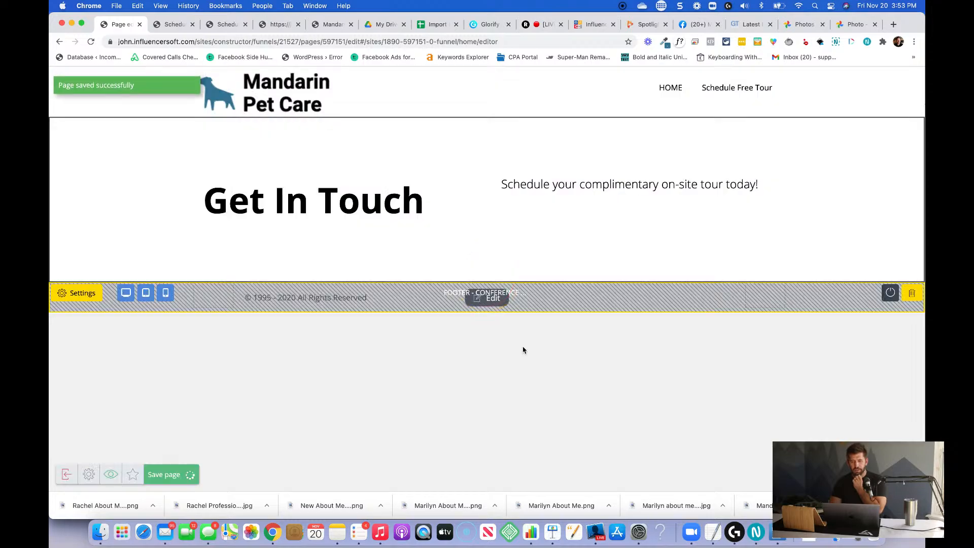
# Examine the demo site's contact page for its call and visit details, map, pet form and footer.
pyautogui.hotkey('ctrl', 'Right')
pyautogui.scroll(-10, 524, 349)
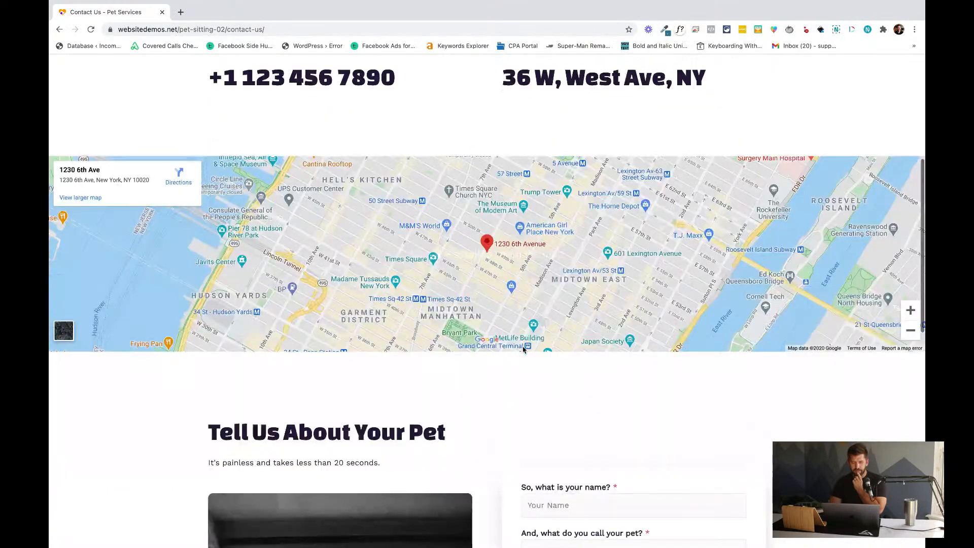
pyautogui.scroll(-6, 523, 350)
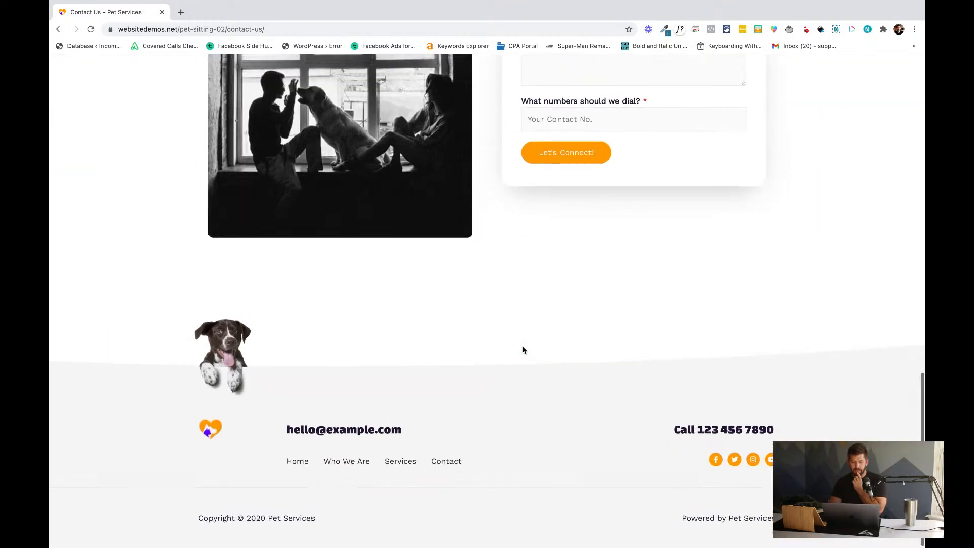
pyautogui.scroll(15, 524, 350)
pyautogui.hotkey('ctrl', 'Left')
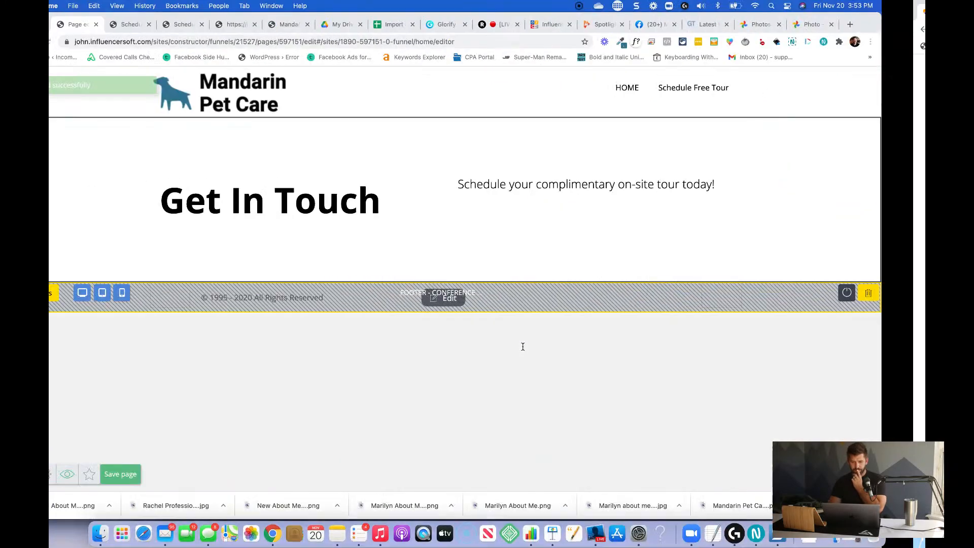
pyautogui.hotkey('ctrl', 'Right')
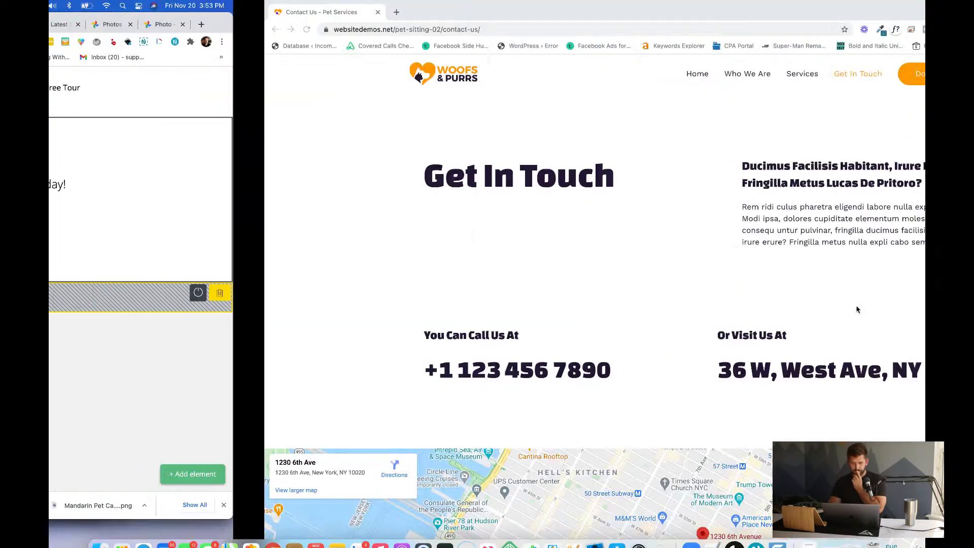
pyautogui.hotkey('ctrl', 'Left')
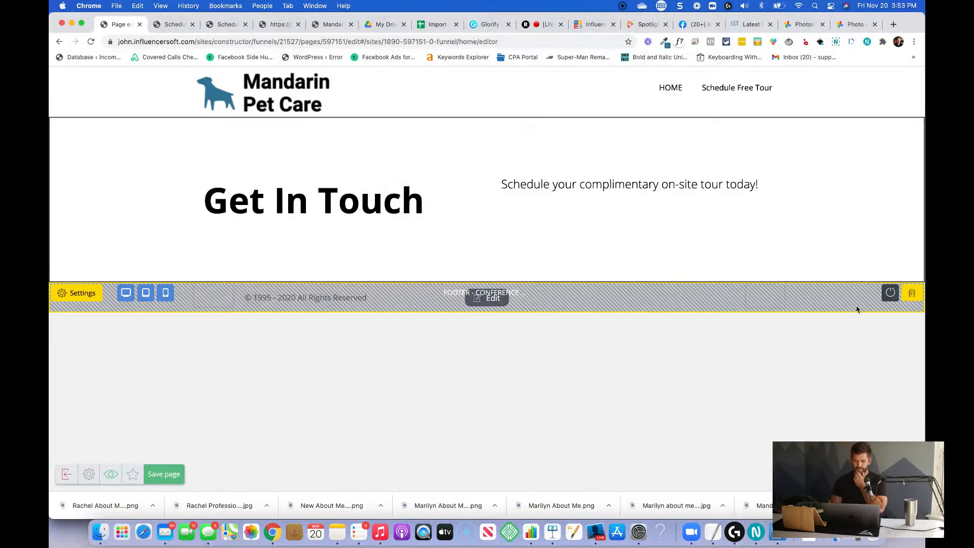
# Add a line below the complimentary tour sentence reading "Call" followed by the business's phone number.
pyautogui.moveTo(922, 203)
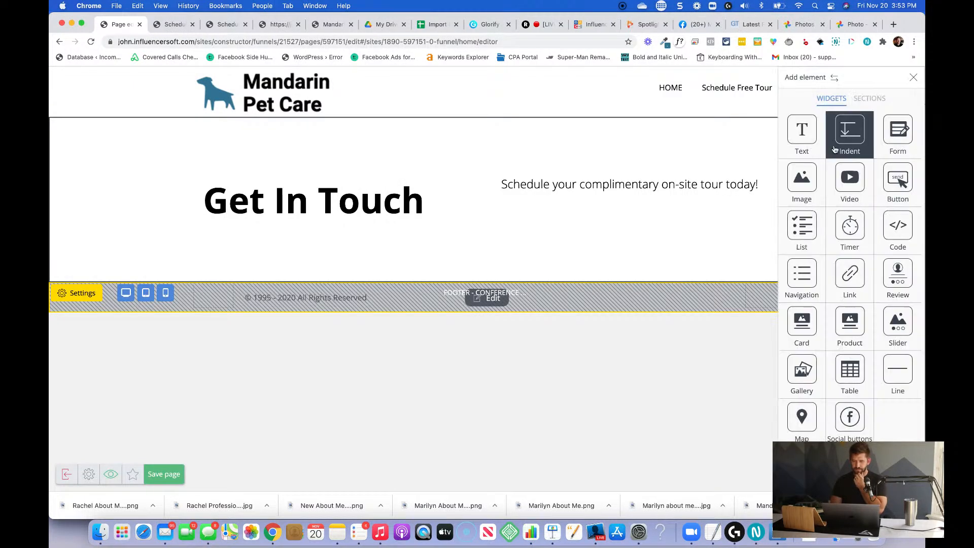
pyautogui.moveTo(818, 146); pyautogui.dragTo(671, 210)
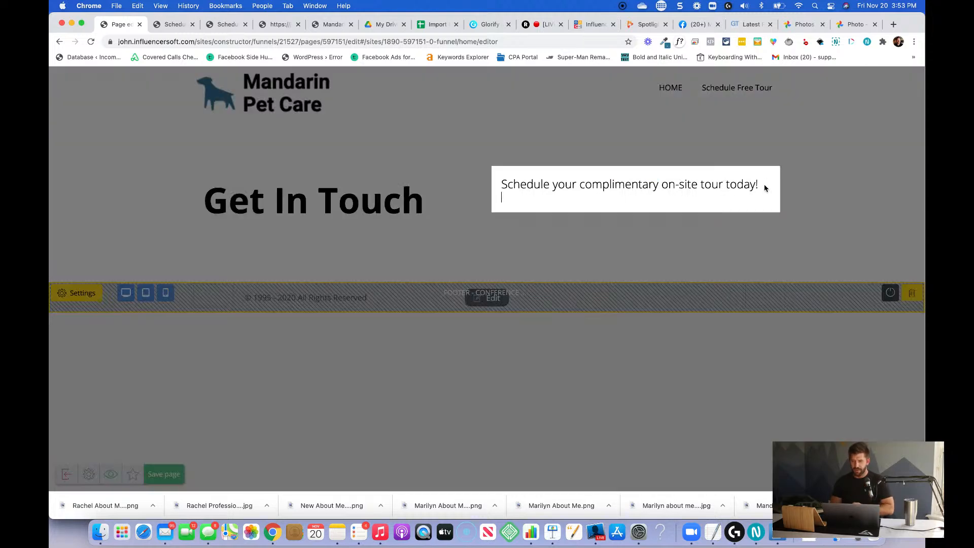
pyautogui.click(773, 186)
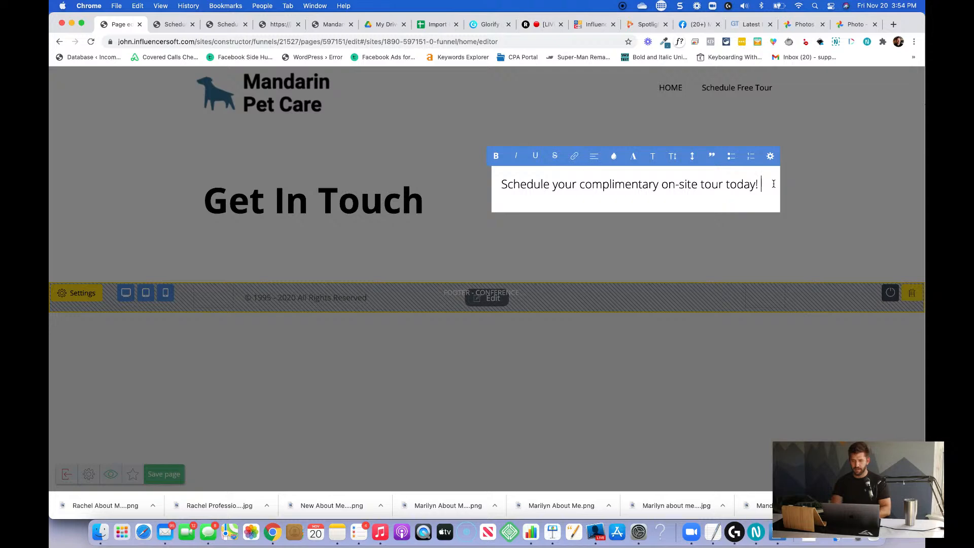
pyautogui.write('Ca')
pyautogui.press('BackSpace')
pyautogui.press('BackSpace')
pyautogui.press('Return')
pyautogui.write('Call ')
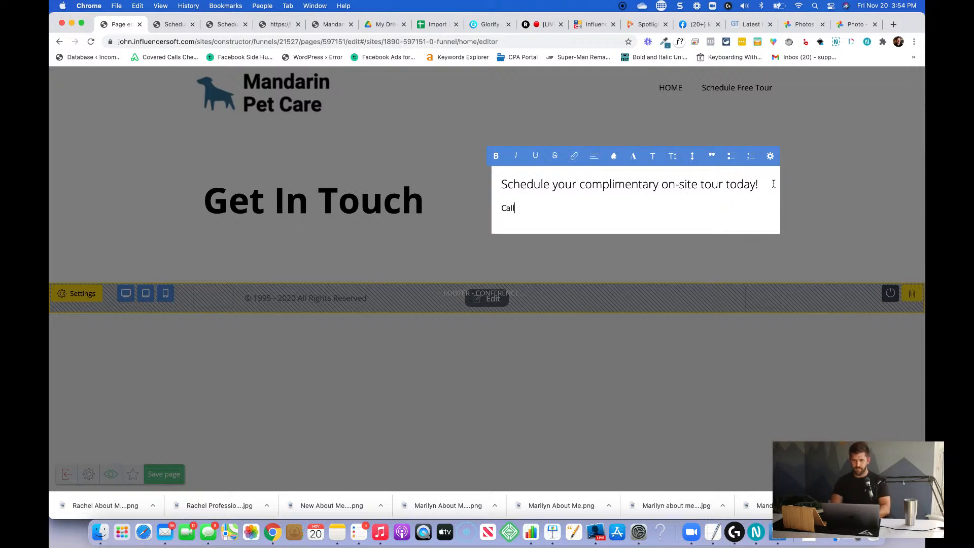
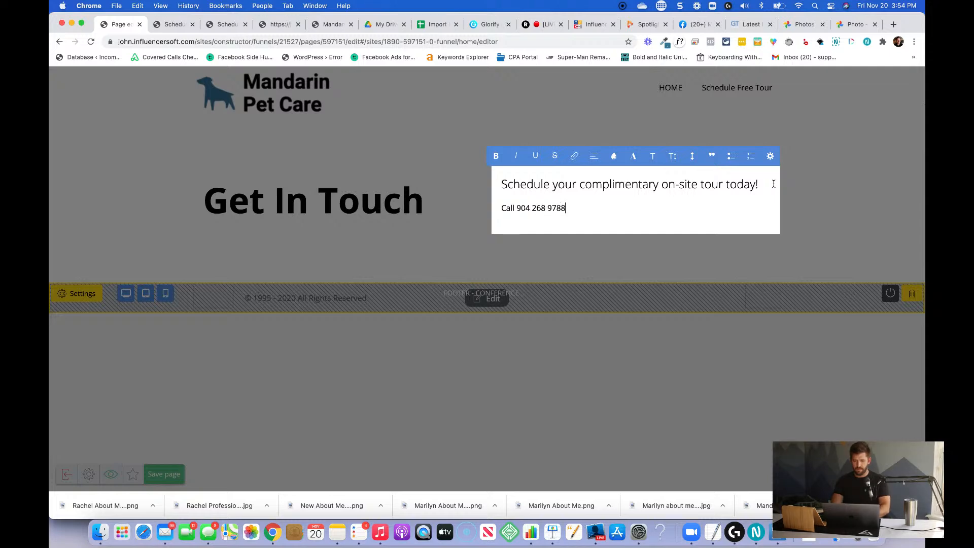
pyautogui.write(' to schedule your')
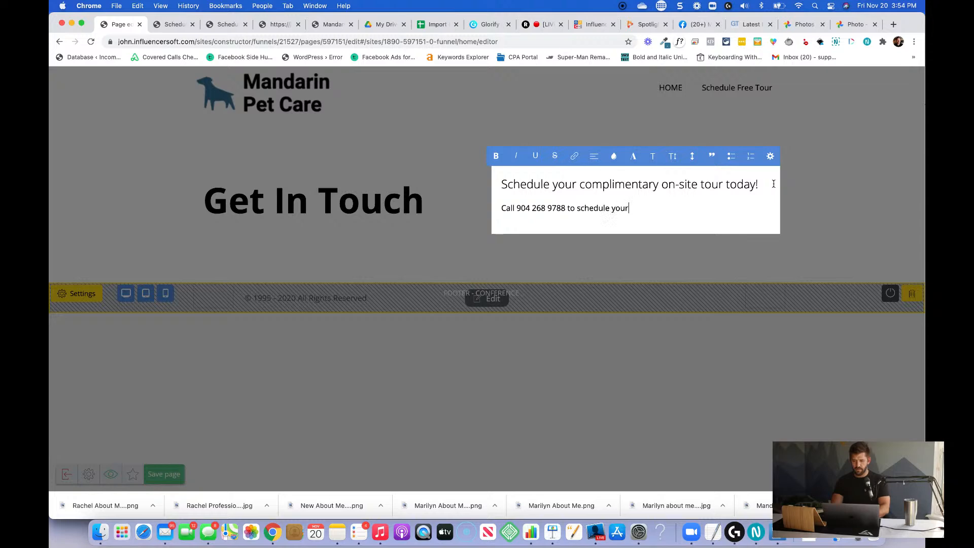
pyautogui.write(' tour today!')
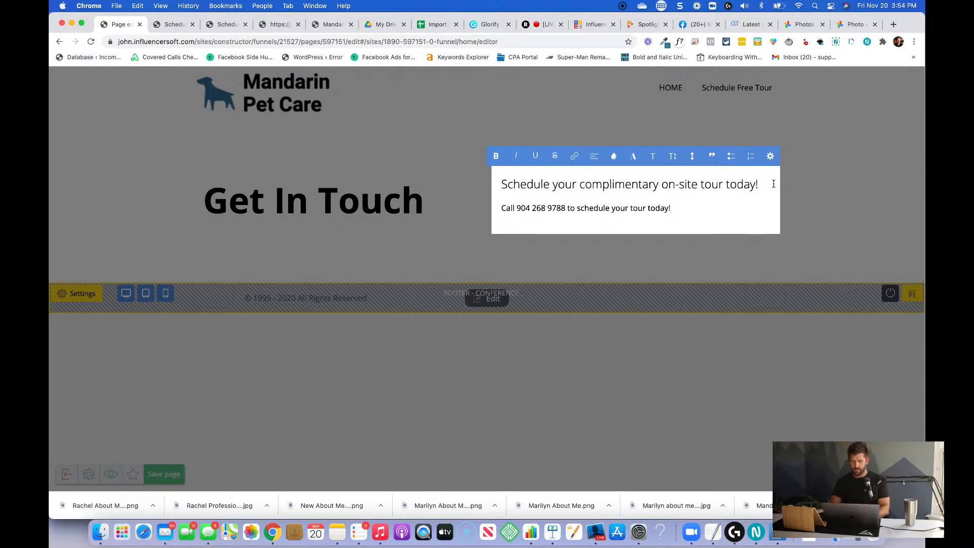
# Complete the call line after the business's phone number with "to schedule your tour today!".
pyautogui.press('shift+super+Left')
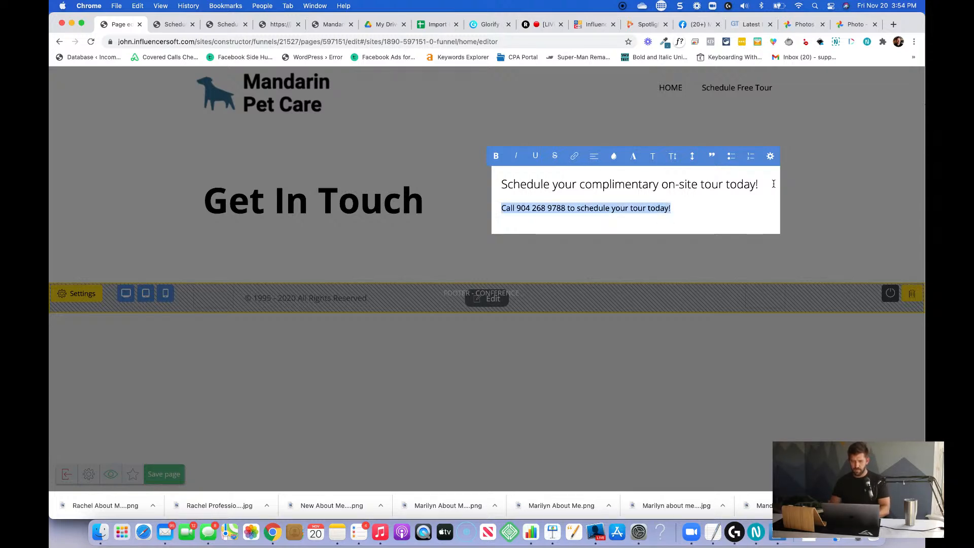
pyautogui.click(711, 222)
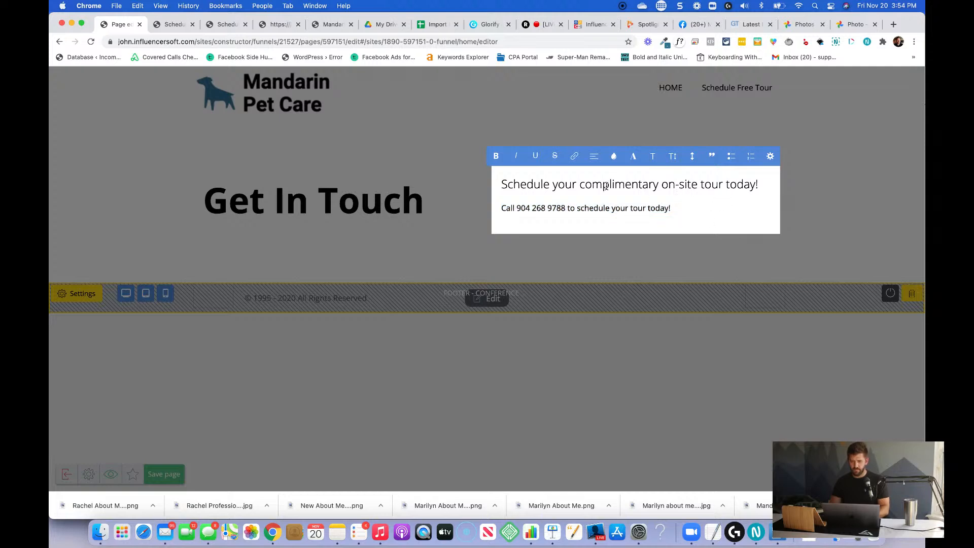
# Format the call line with the same heading style as the sentence above it, and make it bold.
pyautogui.tripleClick(531, 187)
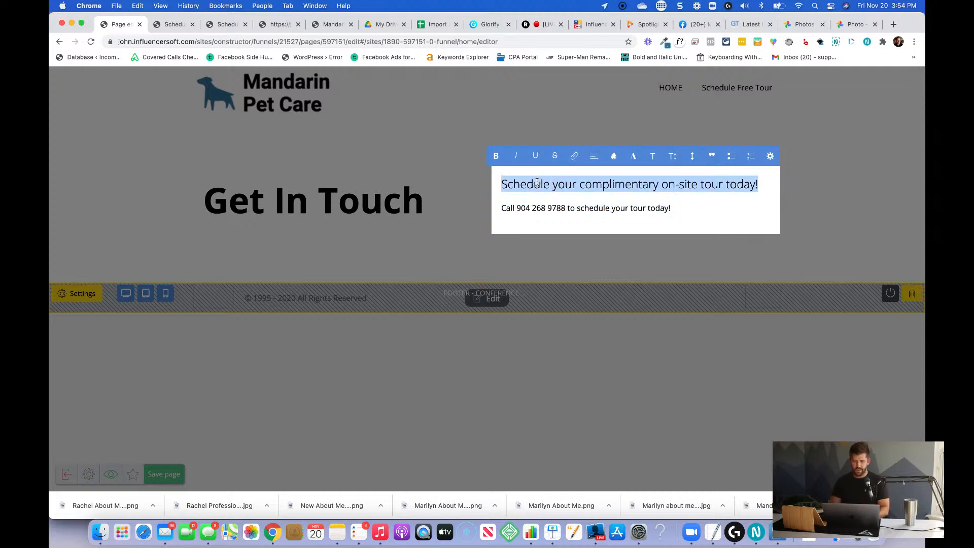
pyautogui.tripleClick(659, 208)
pyautogui.click(636, 157)
pyautogui.click(652, 158)
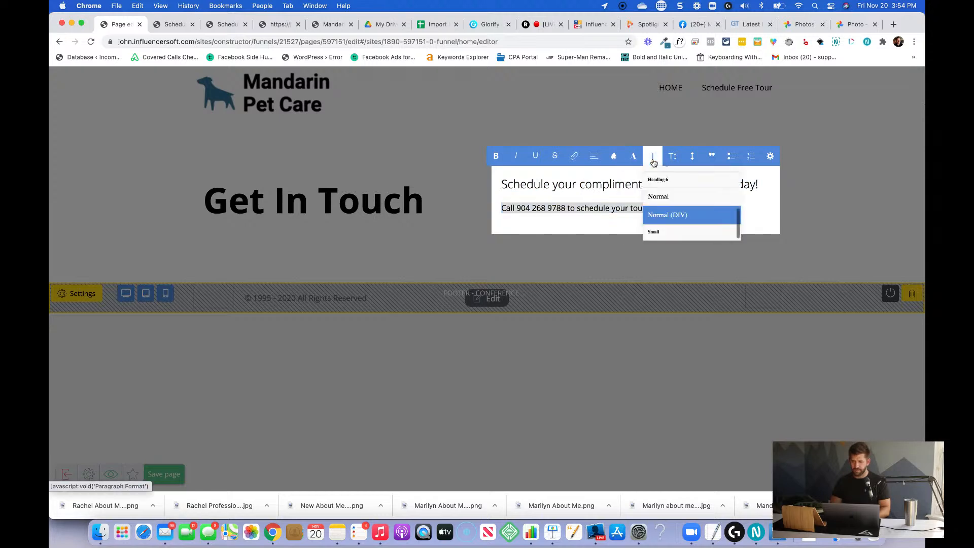
pyautogui.scroll(2, 669, 213)
pyautogui.click(676, 202)
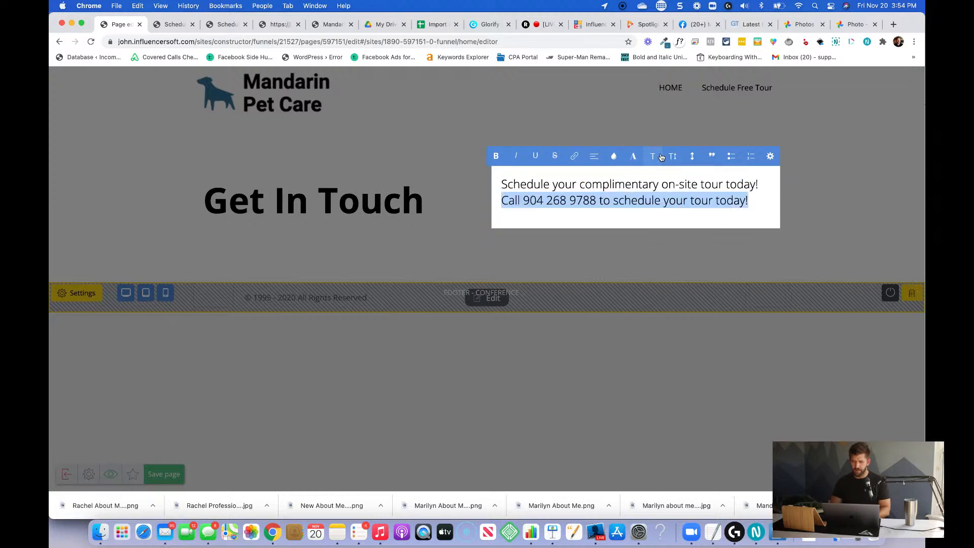
pyautogui.press('super+b')
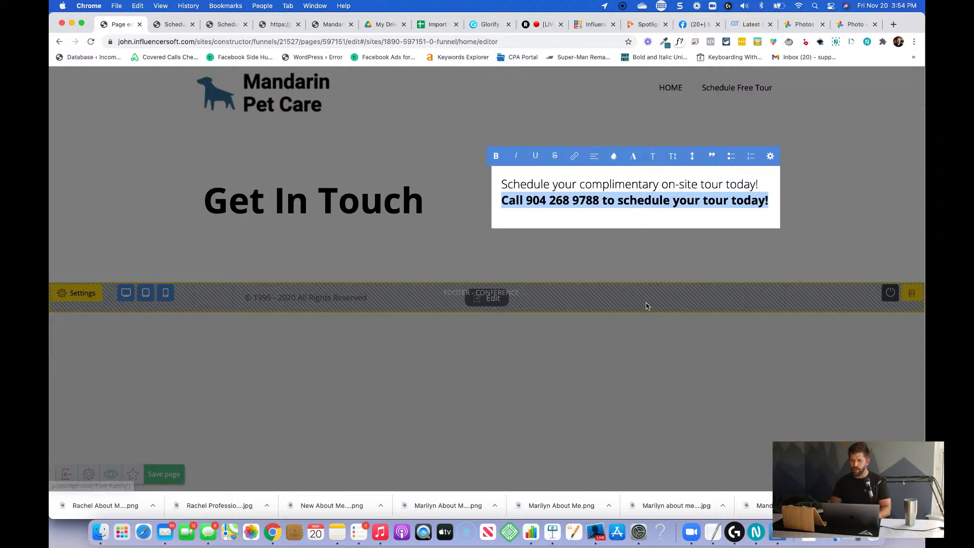
# Copy the main blue accent code 5ac6f9 from the TextEdit notes and apply it as the call line's text colour.
pyautogui.press('super+Tab')
pyautogui.press('super+Tab')
pyautogui.press('super+Tab')
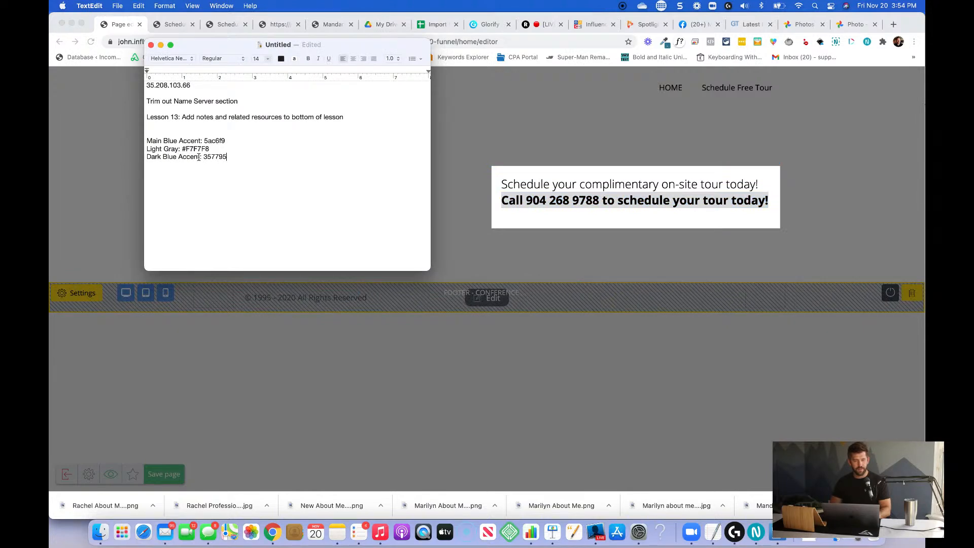
pyautogui.doubleClick(219, 140)
pyautogui.press('super+c')
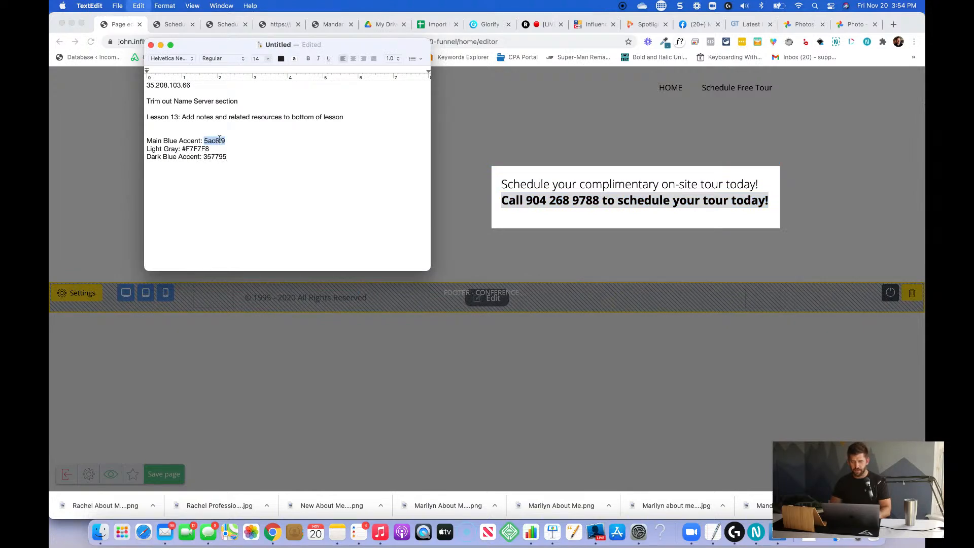
pyautogui.press('super+Tab')
pyautogui.click(613, 156)
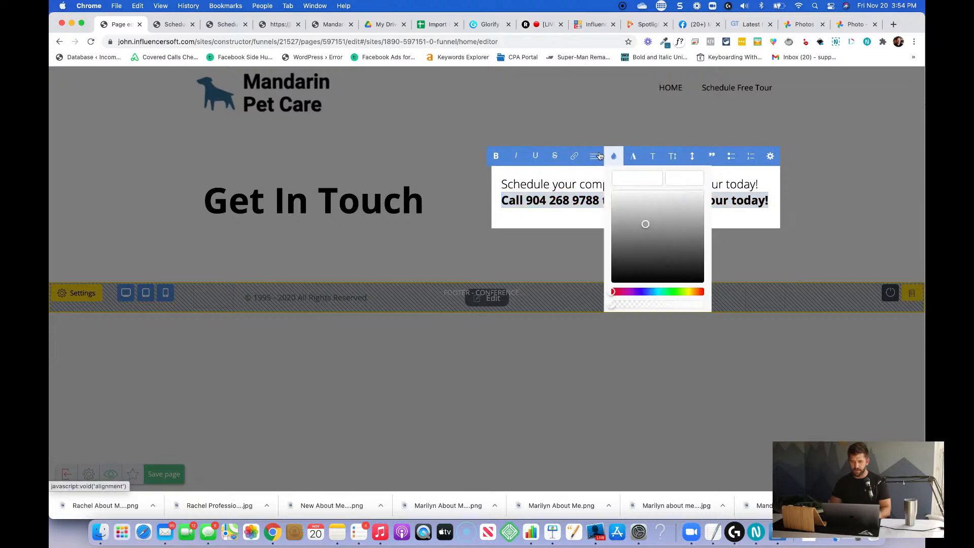
pyautogui.click(629, 180)
pyautogui.press('super+v')
pyautogui.click(491, 243)
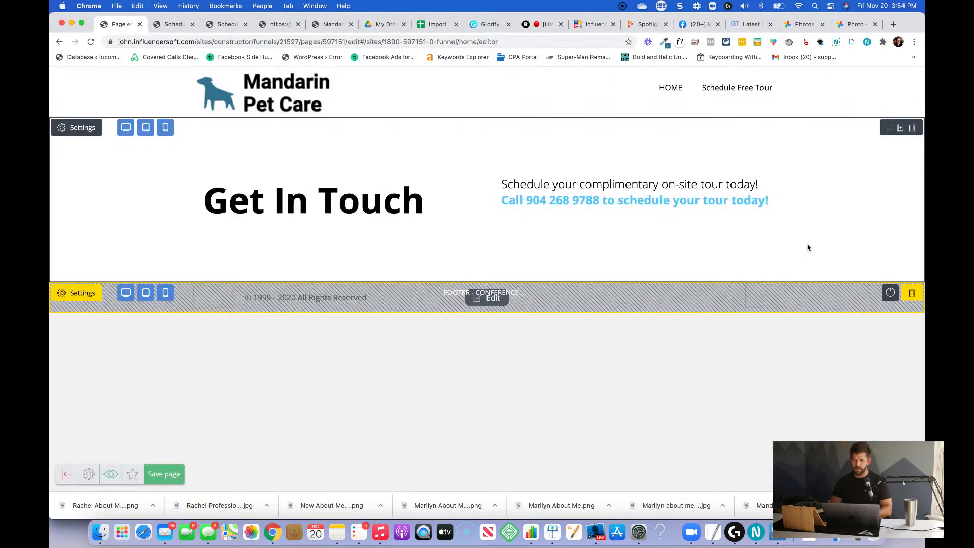
pyautogui.tripleClick(726, 213)
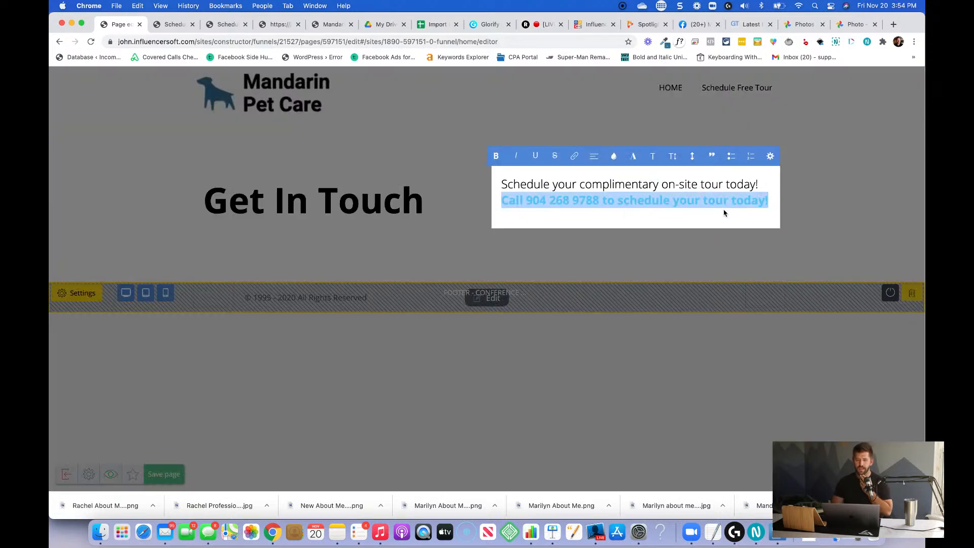
pyautogui.click(756, 252)
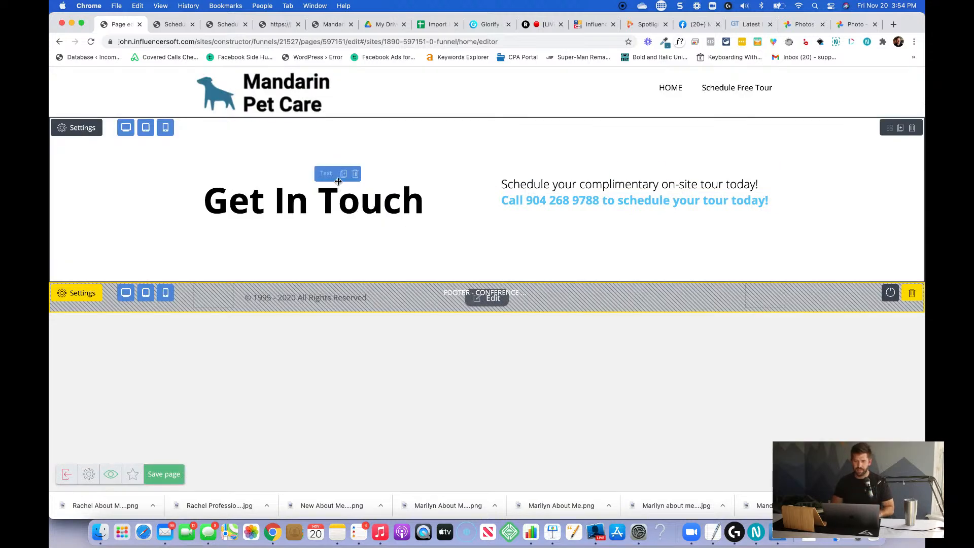
# Place the tour text block directly beneath the Get In Touch heading and centre the heading.
pyautogui.moveTo(338, 181); pyautogui.dragTo(561, 166)
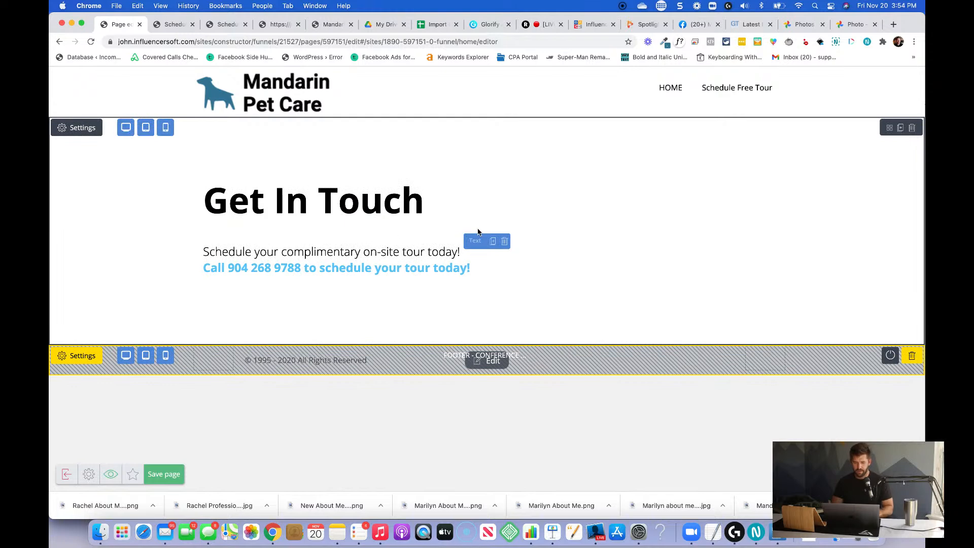
pyautogui.doubleClick(442, 193)
pyautogui.click(301, 155)
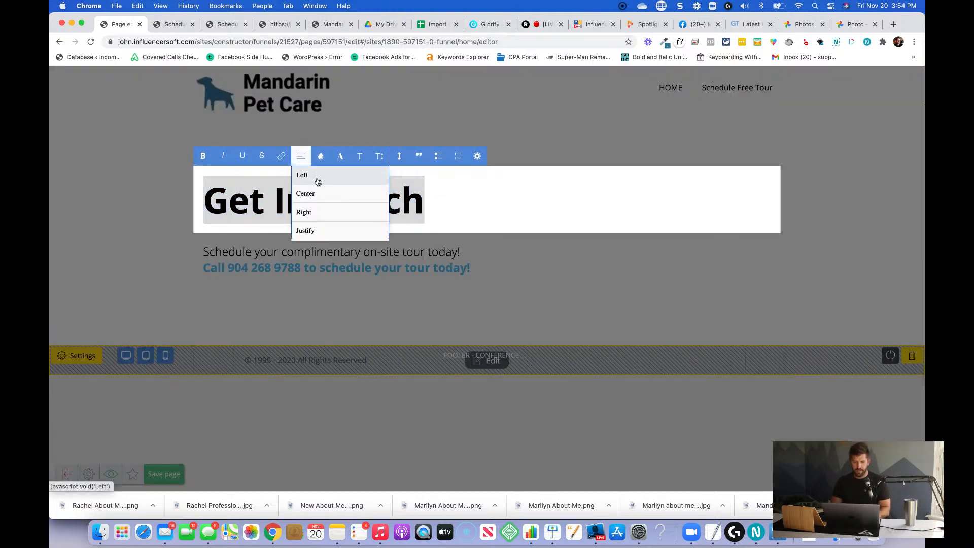
pyautogui.click(319, 193)
# Centre both lines of the tour text block under the heading.
pyautogui.doubleClick(383, 257)
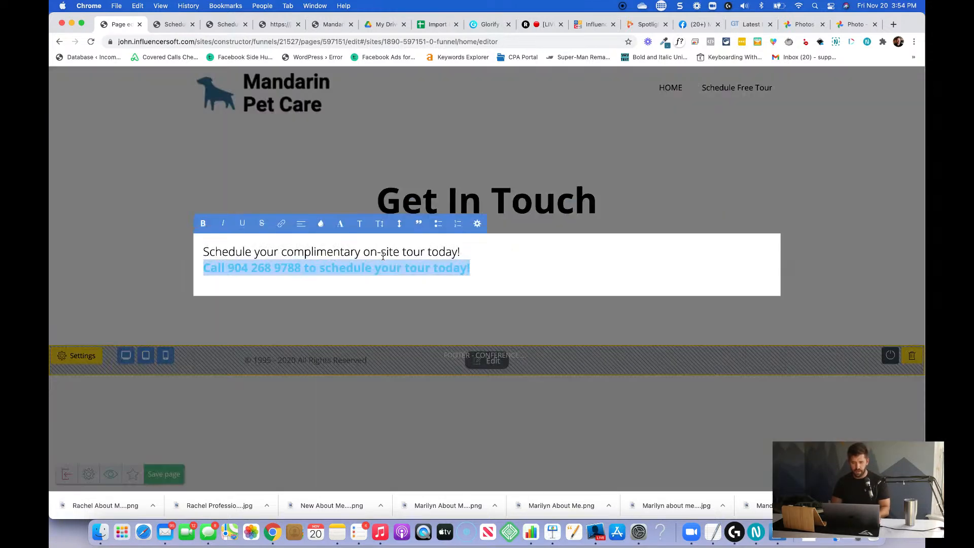
pyautogui.press('super+a')
pyautogui.click(317, 225)
pyautogui.click(304, 224)
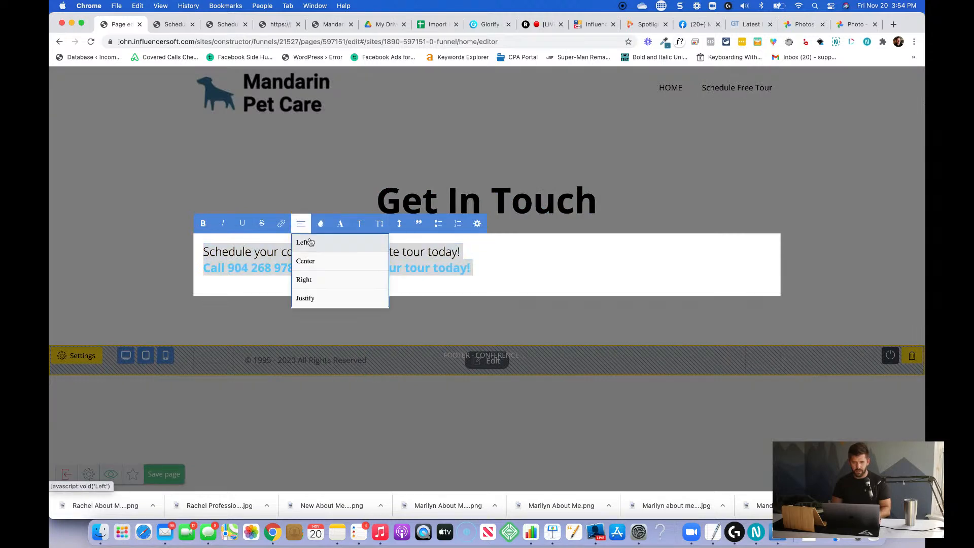
pyautogui.click(311, 262)
pyautogui.click(817, 253)
# Set the complimentary tour sentence and the call line to Heading 3.
pyautogui.doubleClick(599, 266)
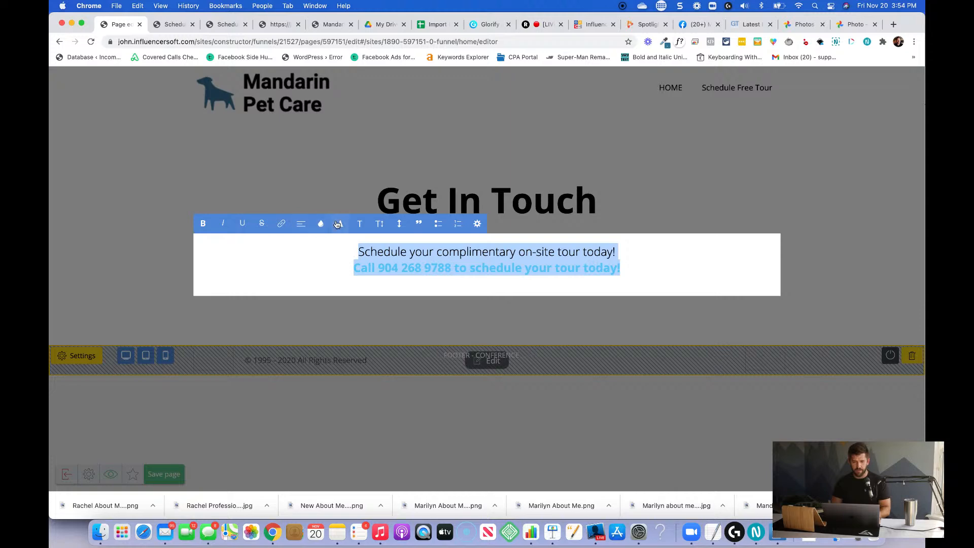
pyautogui.click(359, 223)
pyautogui.scroll(2, 379, 258)
pyautogui.click(378, 259)
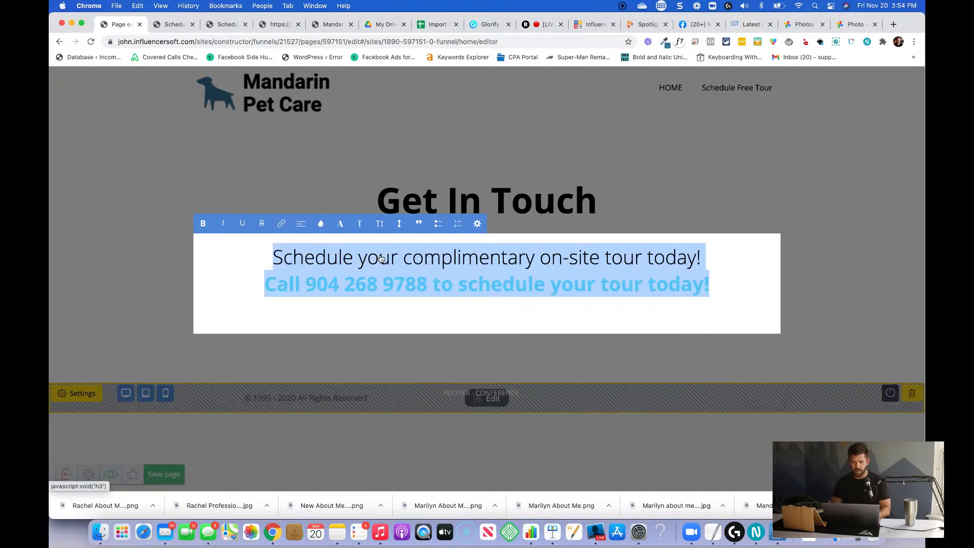
pyautogui.click(724, 265)
# Add a Map widget below the call line in the Get In Touch section.
pyautogui.click(700, 172)
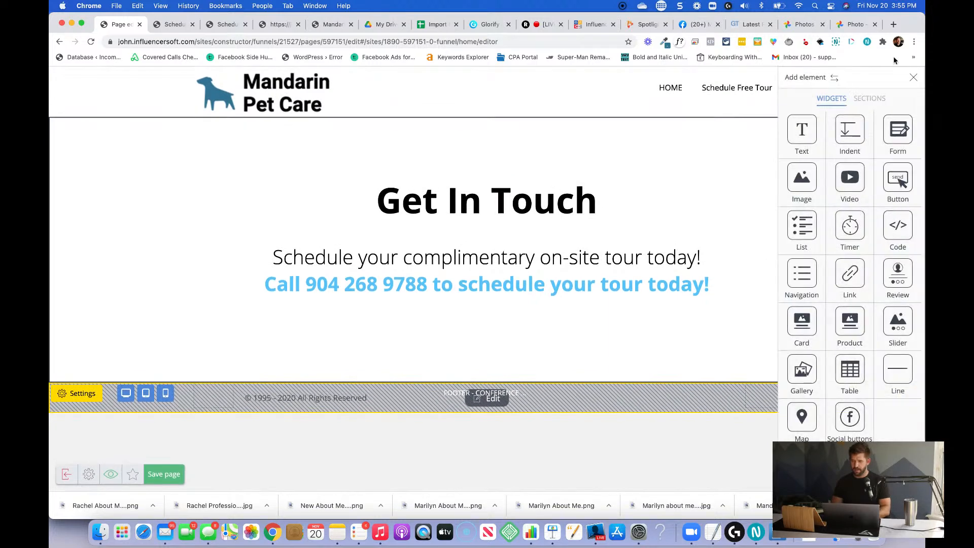
pyautogui.click(870, 101)
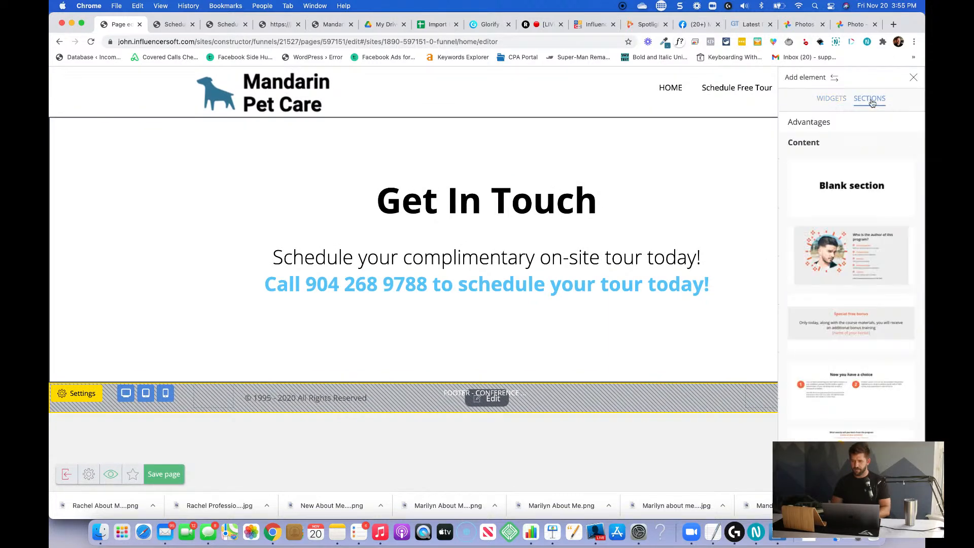
pyautogui.click(835, 102)
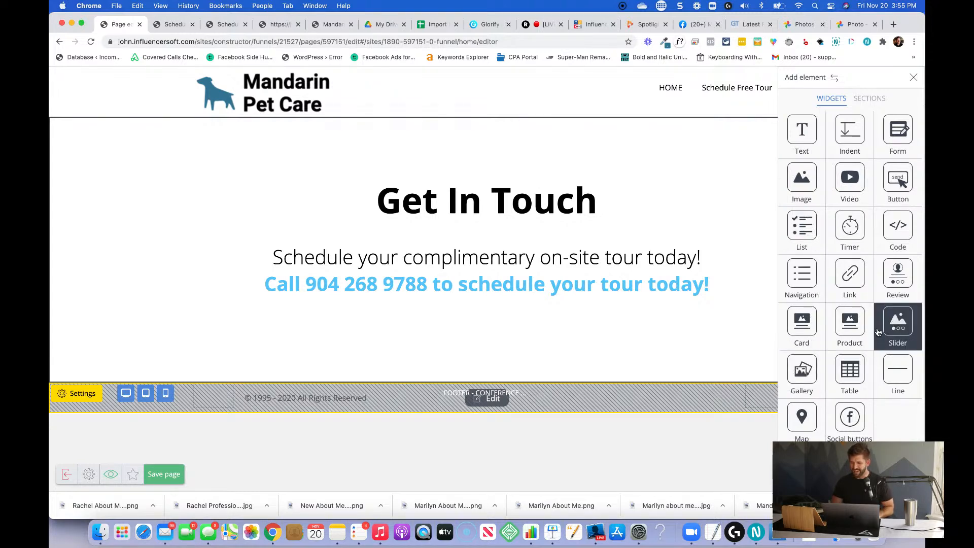
pyautogui.moveTo(802, 416); pyautogui.dragTo(504, 328)
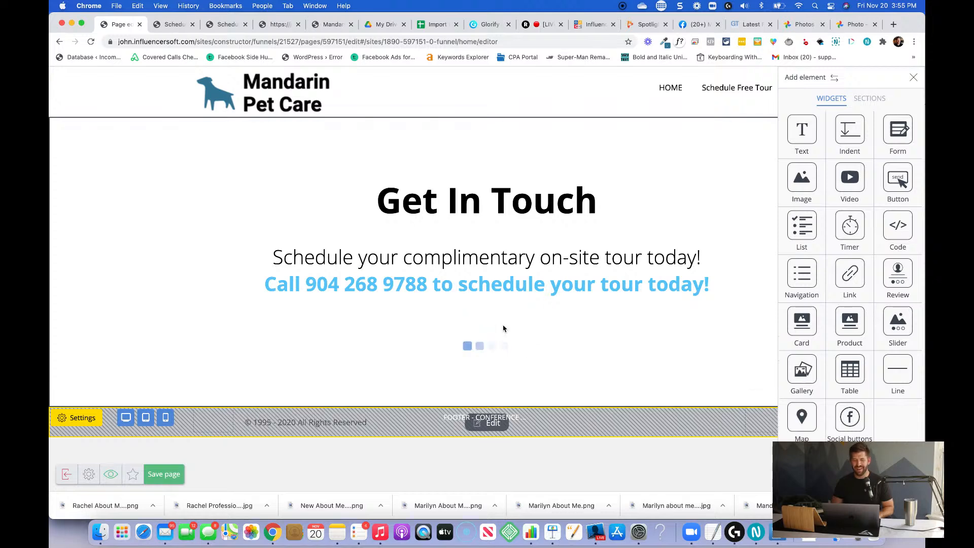
pyautogui.scroll(-2, 503, 328)
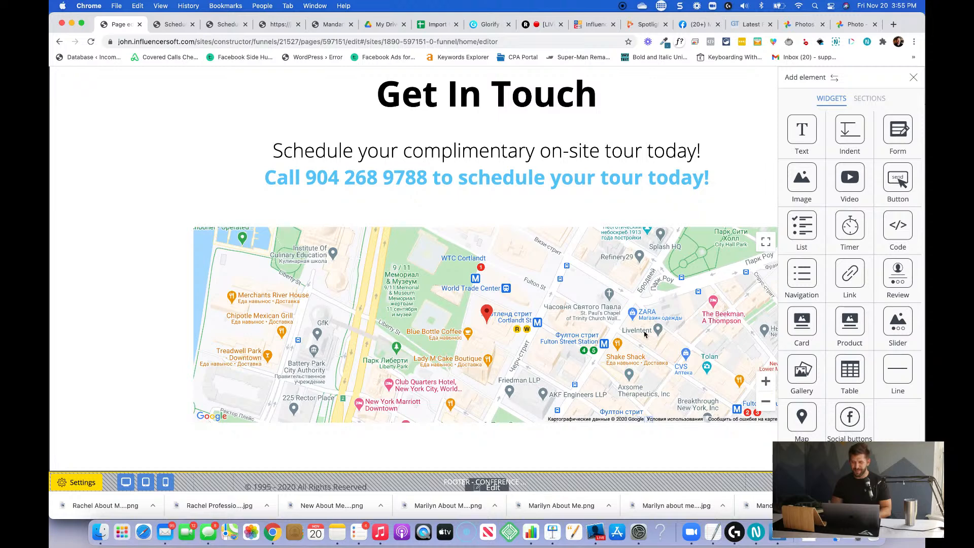
# Set the map's place to the business's full street address, including city, state and ZIP code.
pyautogui.click(627, 325)
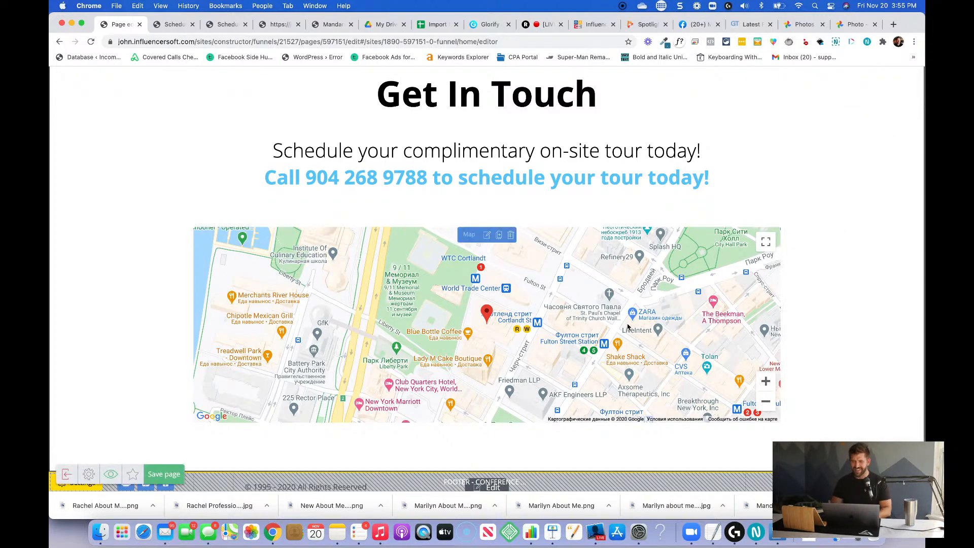
pyautogui.click(488, 235)
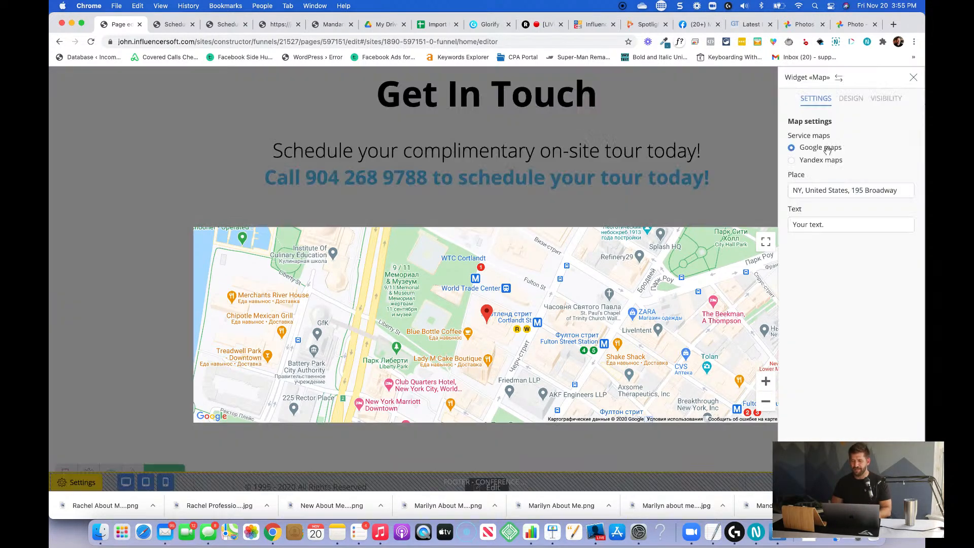
pyautogui.tripleClick(827, 195)
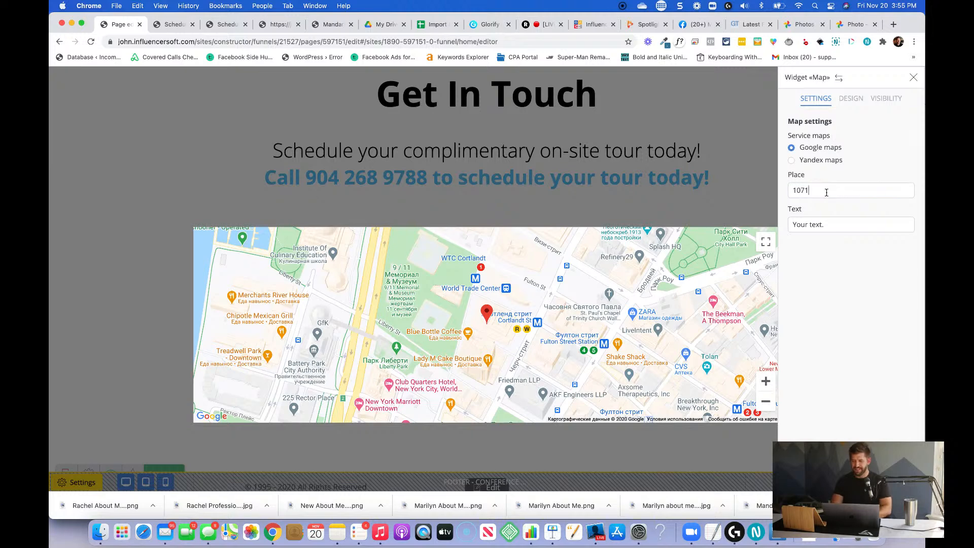
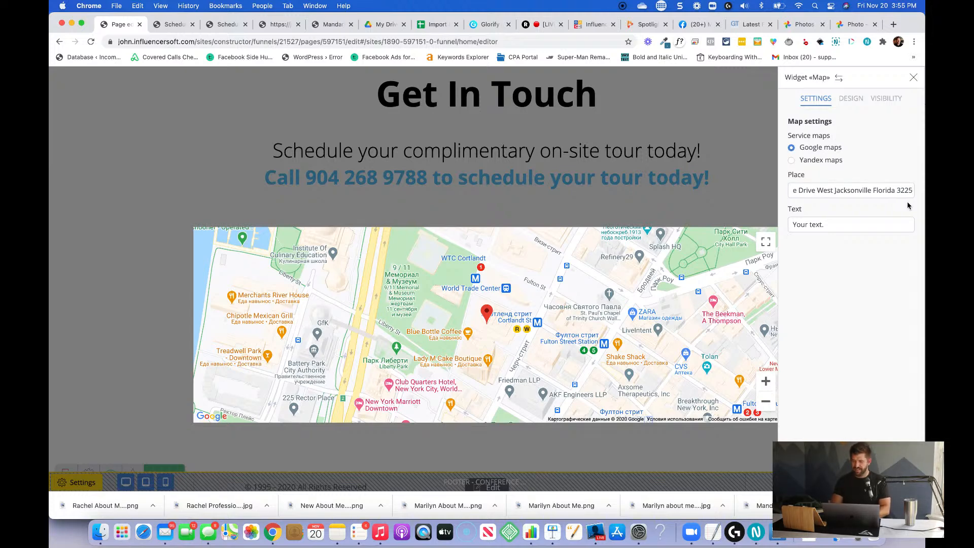
pyautogui.click(742, 217)
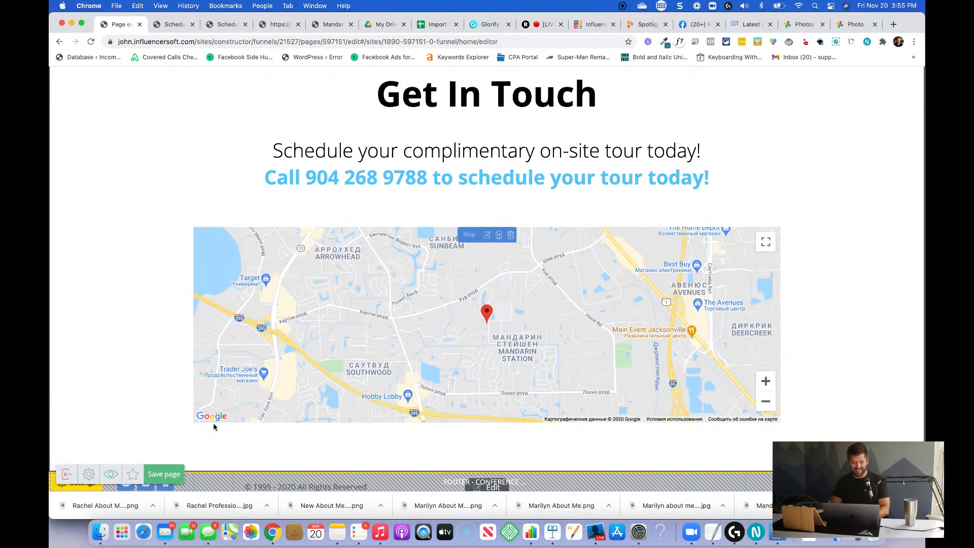
# Save the page and reload the live contact page to check it.
pyautogui.click(155, 474)
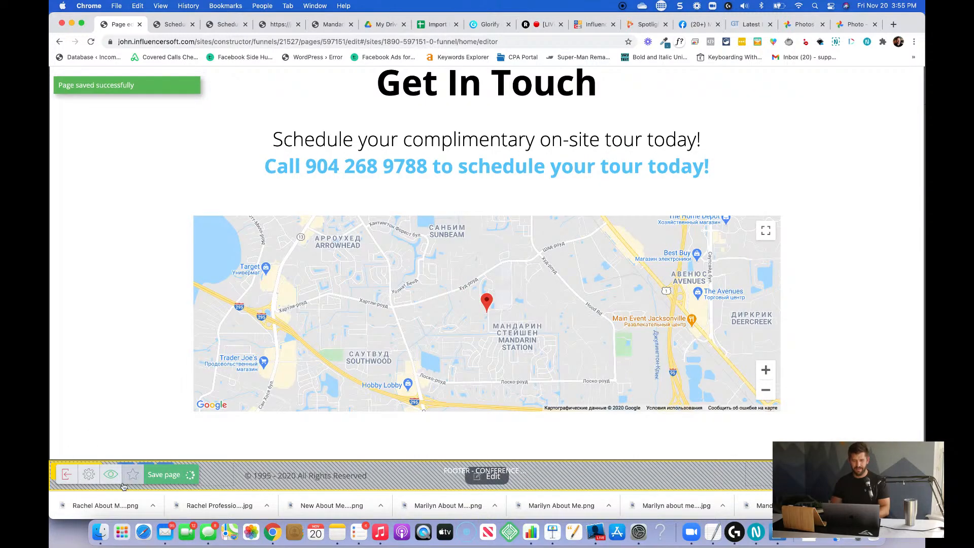
pyautogui.click(175, 24)
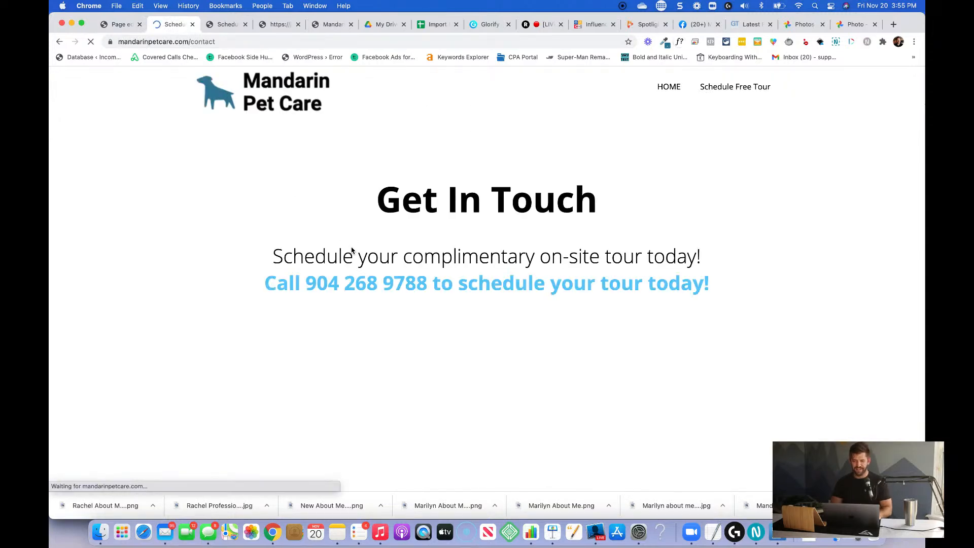
# Check the live contact page's map location and try the HOME link in its header.
pyautogui.scroll(-2, 528, 261)
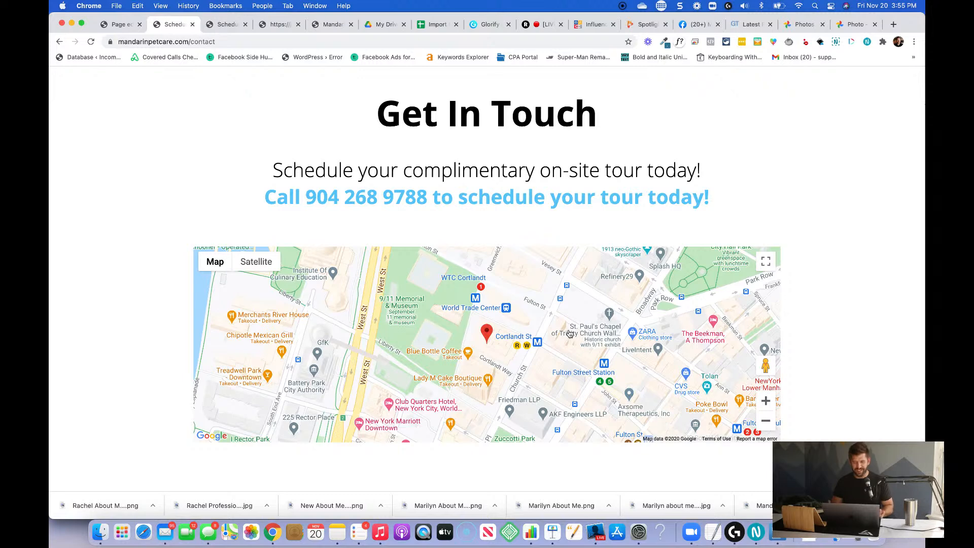
pyautogui.scroll(-1, 855, 327)
pyautogui.scroll(2, 855, 327)
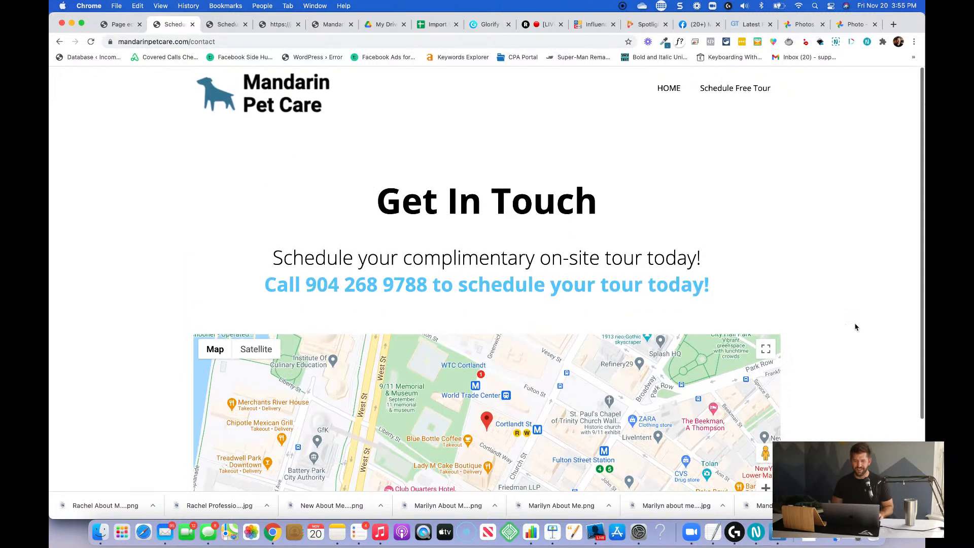
pyautogui.scroll(-2, 856, 327)
pyautogui.scroll(2, 856, 327)
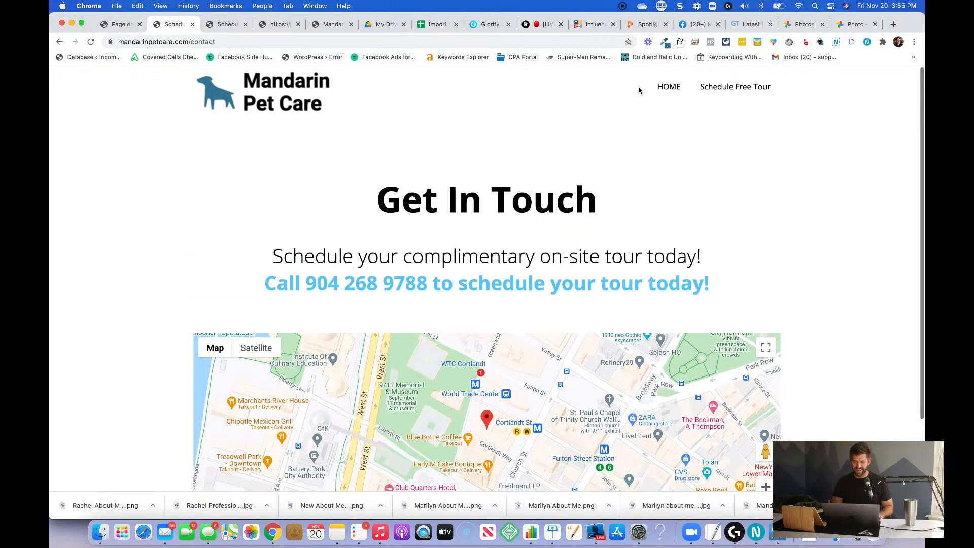
pyautogui.click(672, 95)
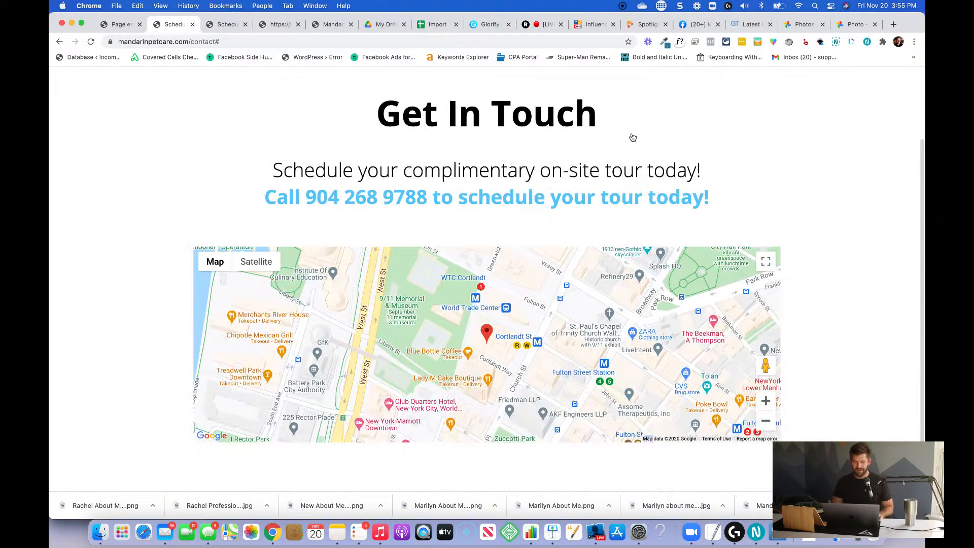
pyautogui.scroll(4, 807, 318)
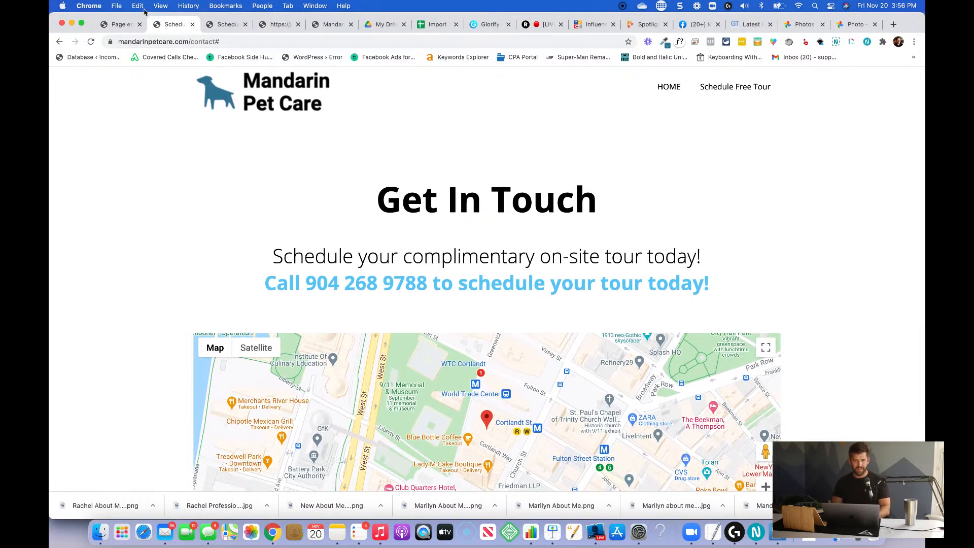
# Return to the page editor and review the Contact Page's map, text and header against the live page.
pyautogui.click(117, 25)
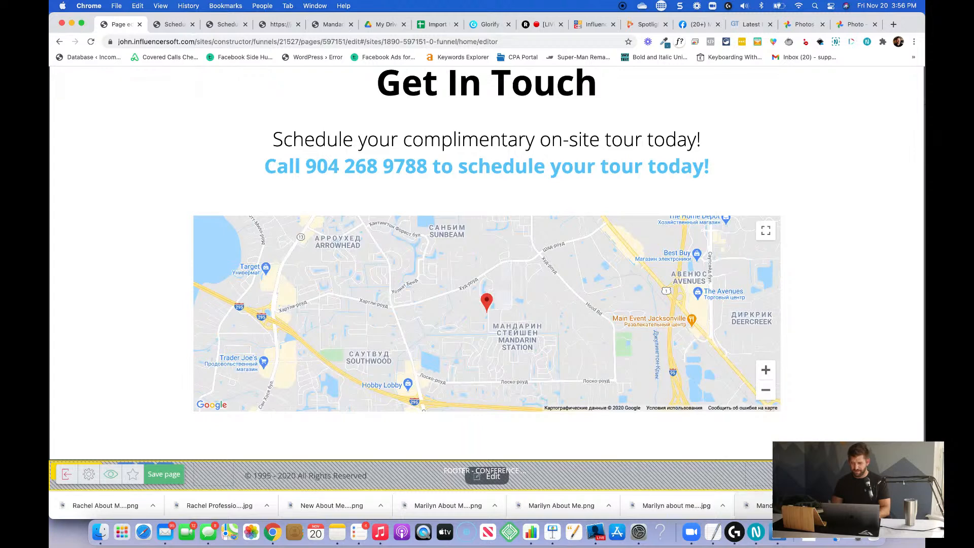
pyautogui.scroll(-2, 831, 405)
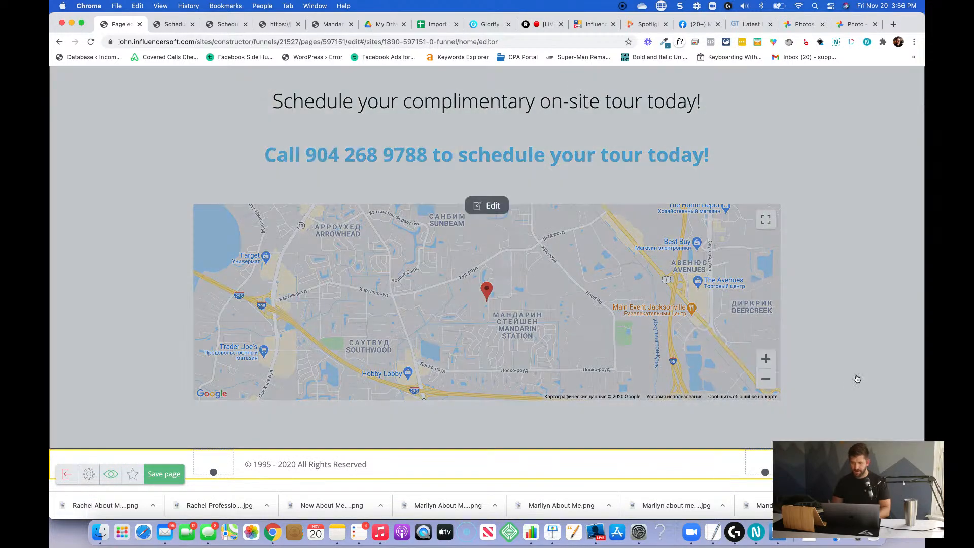
pyautogui.scroll(8, 860, 330)
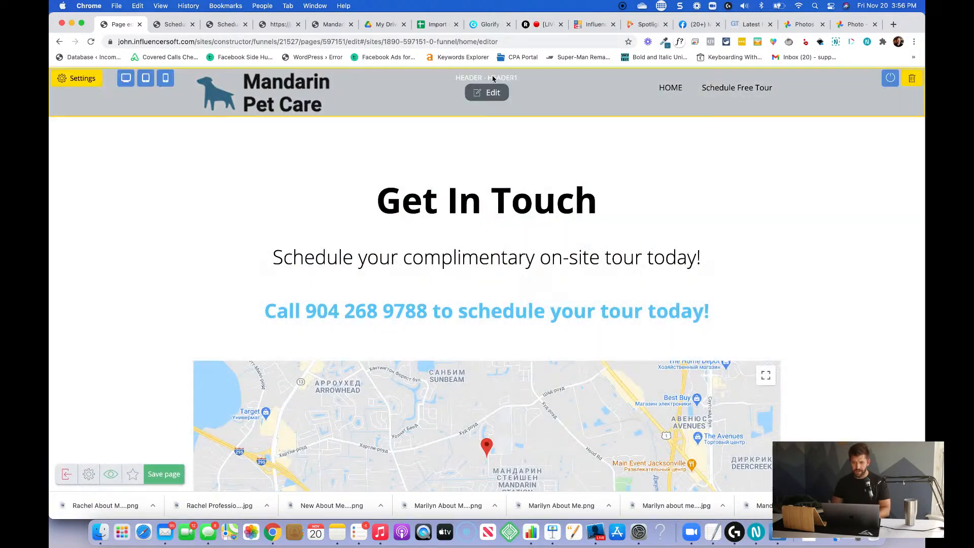
pyautogui.scroll(-5, 533, 255)
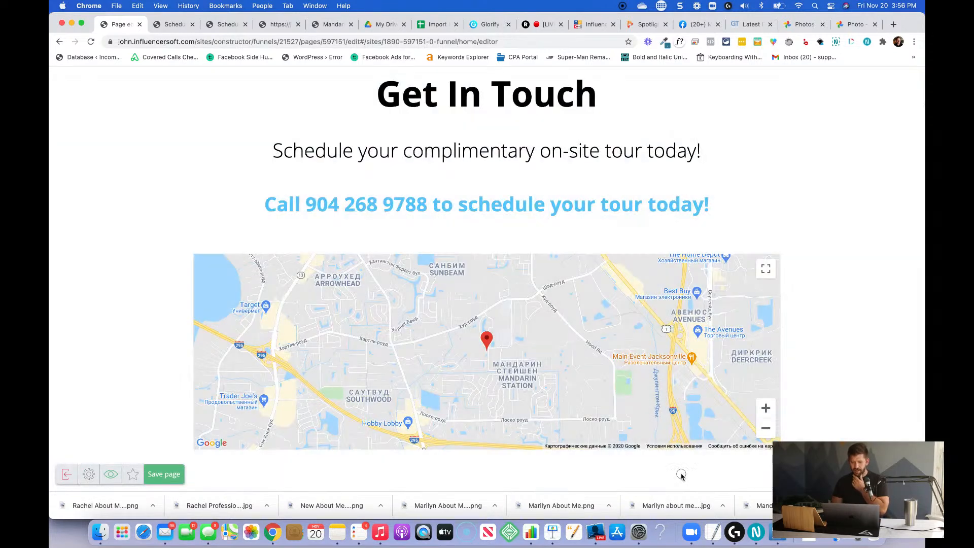
pyautogui.press('super+Tab')
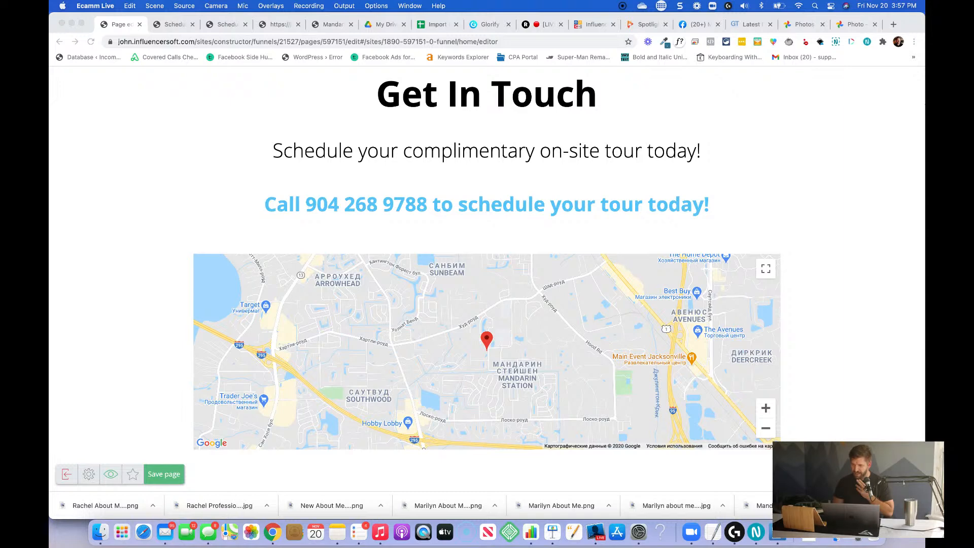
pyautogui.click(609, 115)
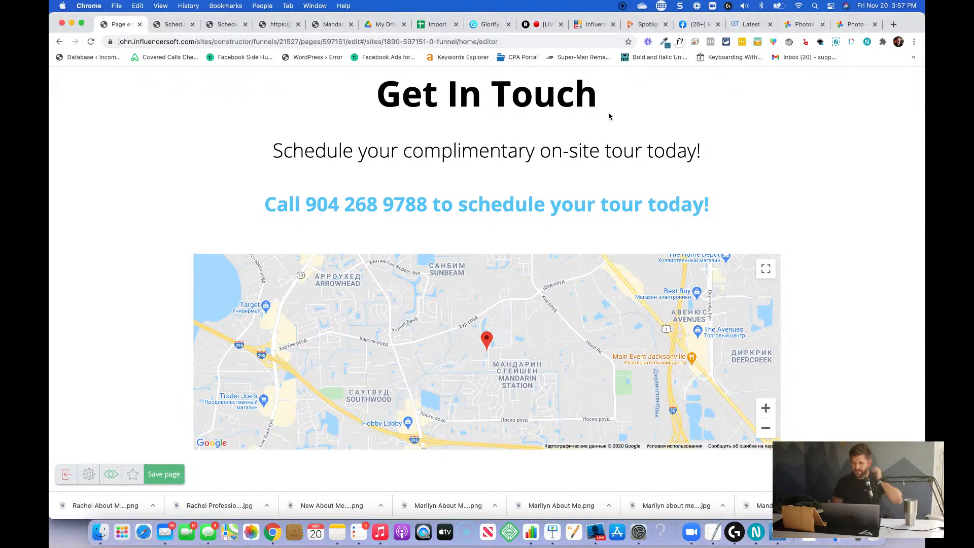
# Replace the blank line between the complimentary tour sentence and the call line with a single paragraph break.
pyautogui.click(563, 168)
pyautogui.scroll(1, 562, 168)
pyautogui.click(548, 194)
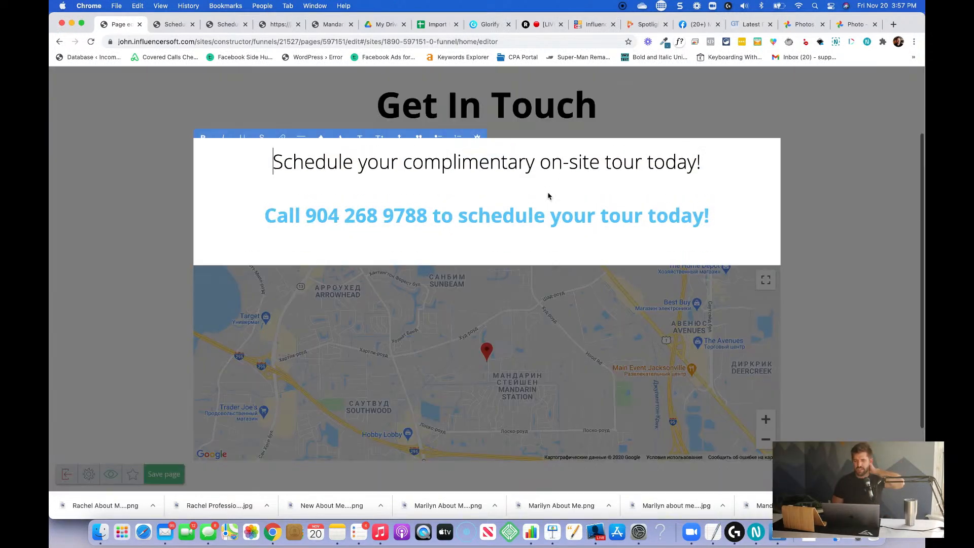
pyautogui.click(534, 187)
pyautogui.press('BackSpace')
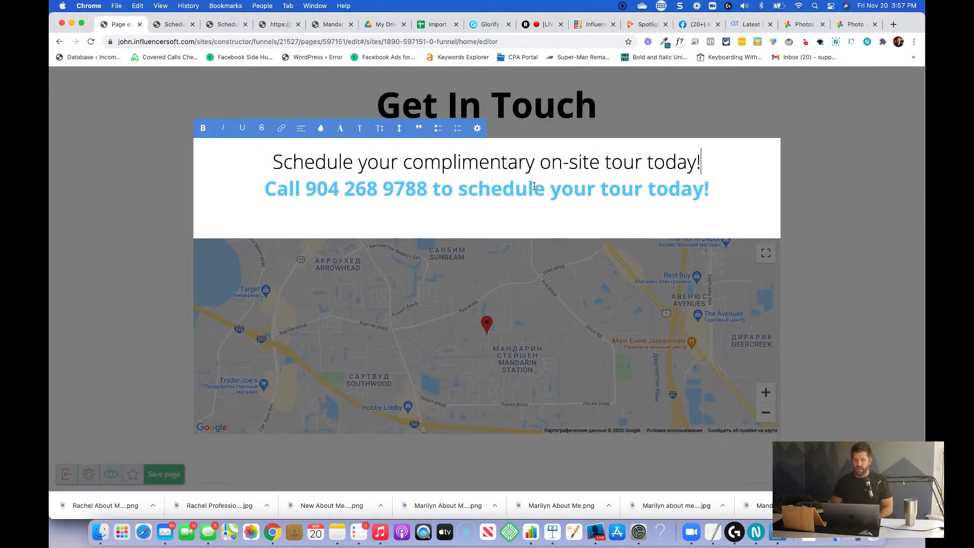
pyautogui.press('Return')
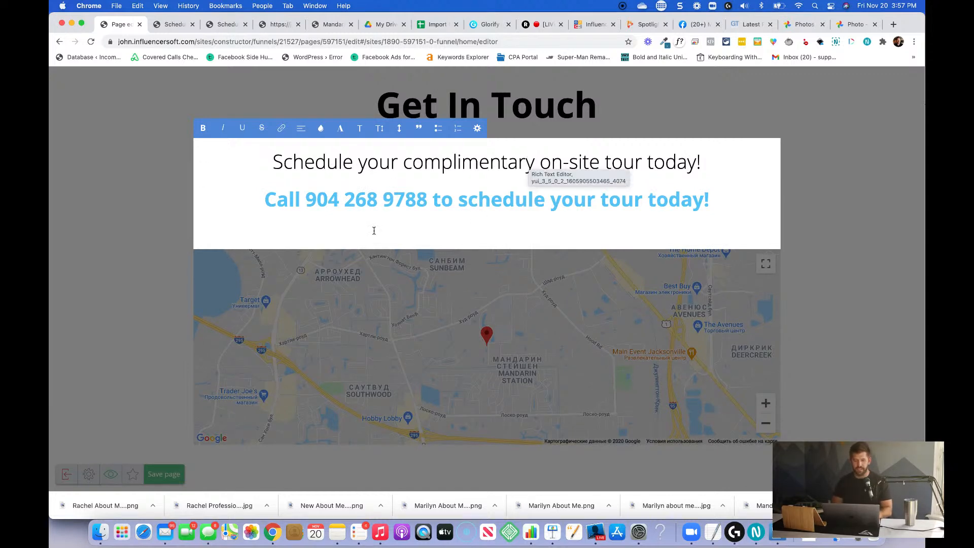
# Remove the empty line below the call line and finish editing the text block.
pyautogui.click(387, 241)
pyautogui.press('BackSpace')
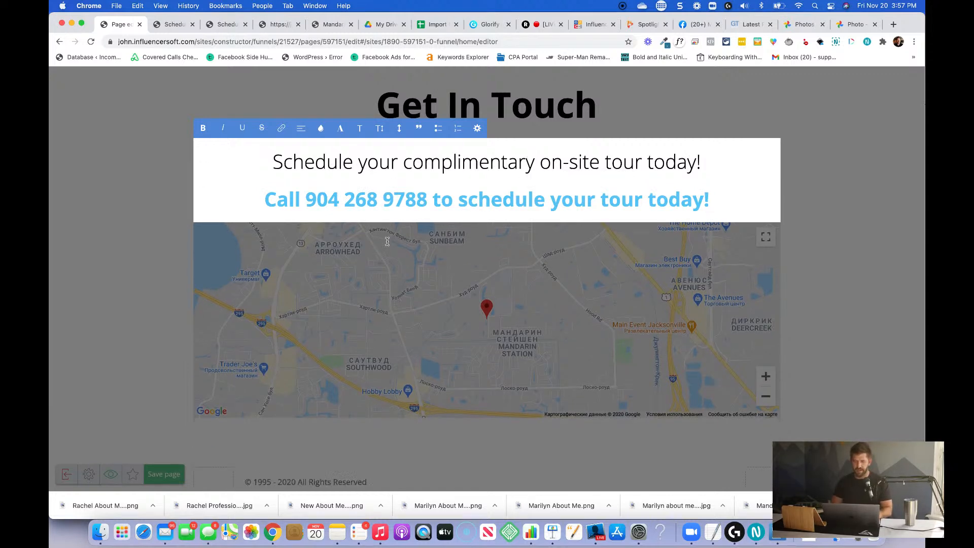
pyautogui.click(178, 276)
pyautogui.scroll(2, 178, 278)
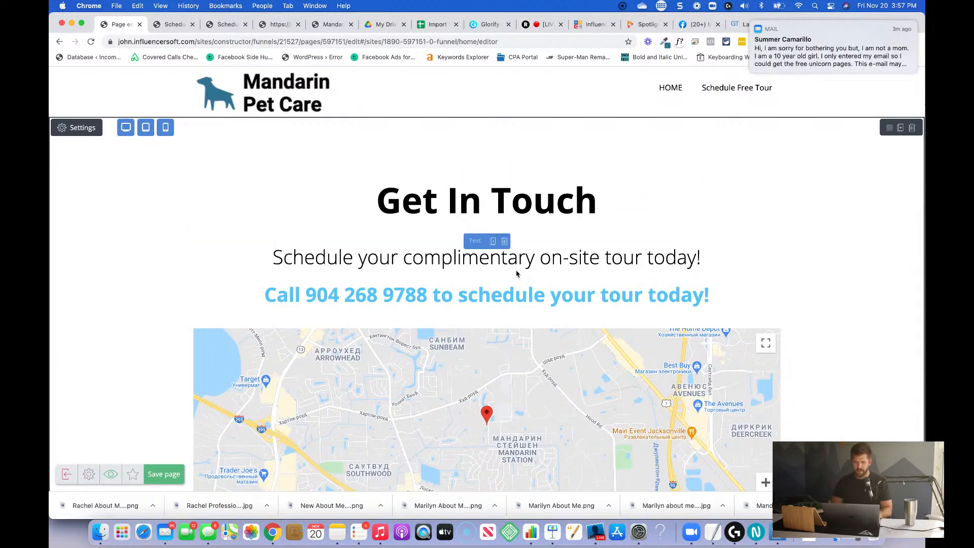
# Add a Text widget directly below the map in the Get In Touch section.
pyautogui.scroll(-5, 482, 278)
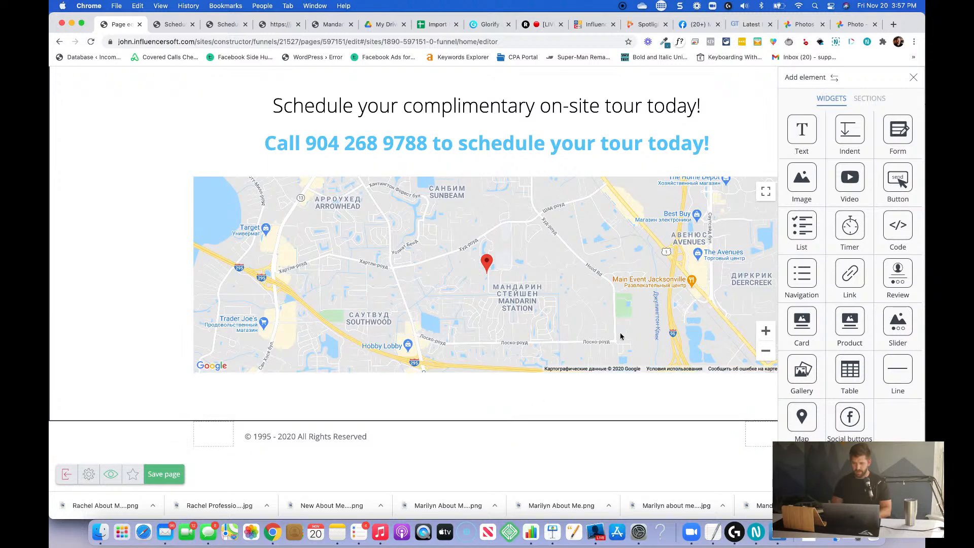
pyautogui.moveTo(800, 141); pyautogui.dragTo(465, 376)
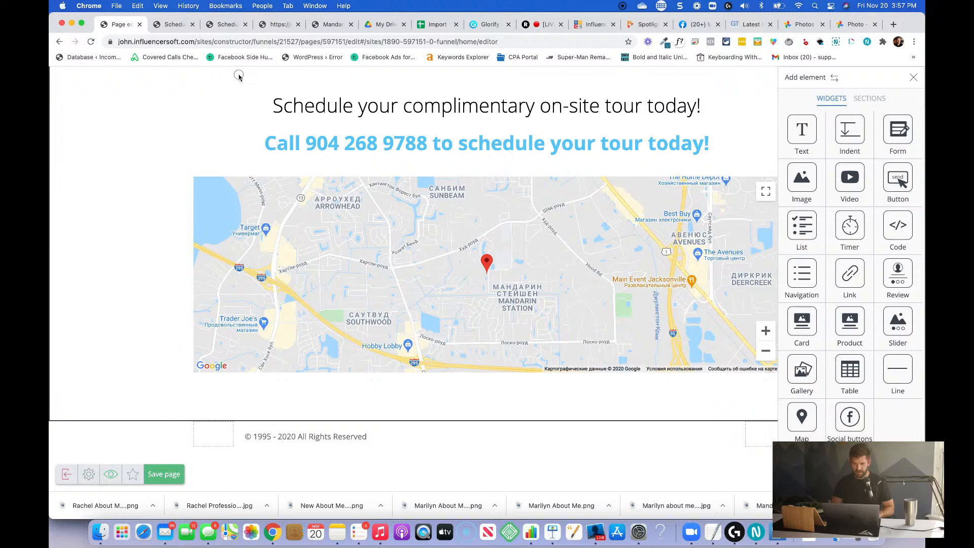
pyautogui.click(913, 77)
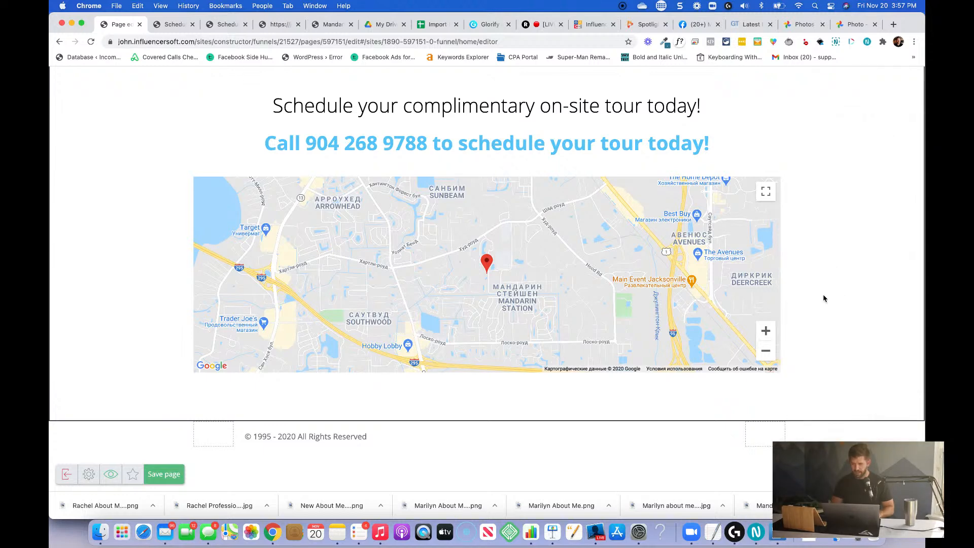
pyautogui.click(903, 474)
pyautogui.moveTo(802, 149); pyautogui.dragTo(531, 372)
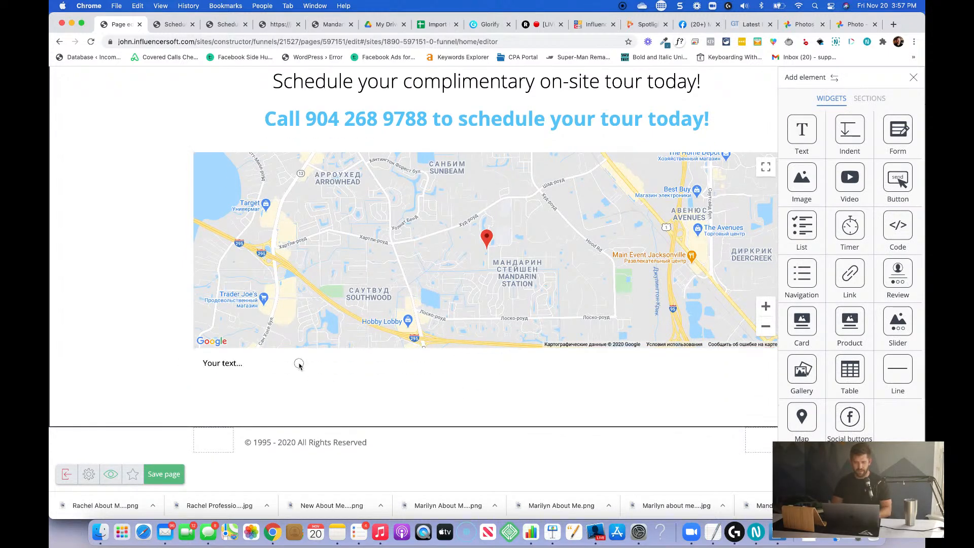
# Replace the new text block's placeholder with "Can't wait to meet you and bring you into the family!".
pyautogui.click(350, 371)
pyautogui.press('super+a')
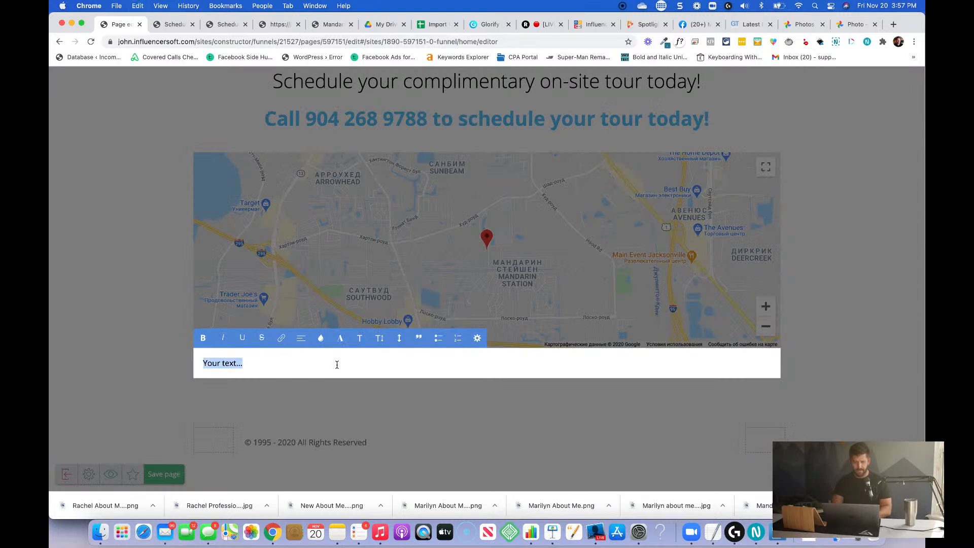
pyautogui.write('Ca')
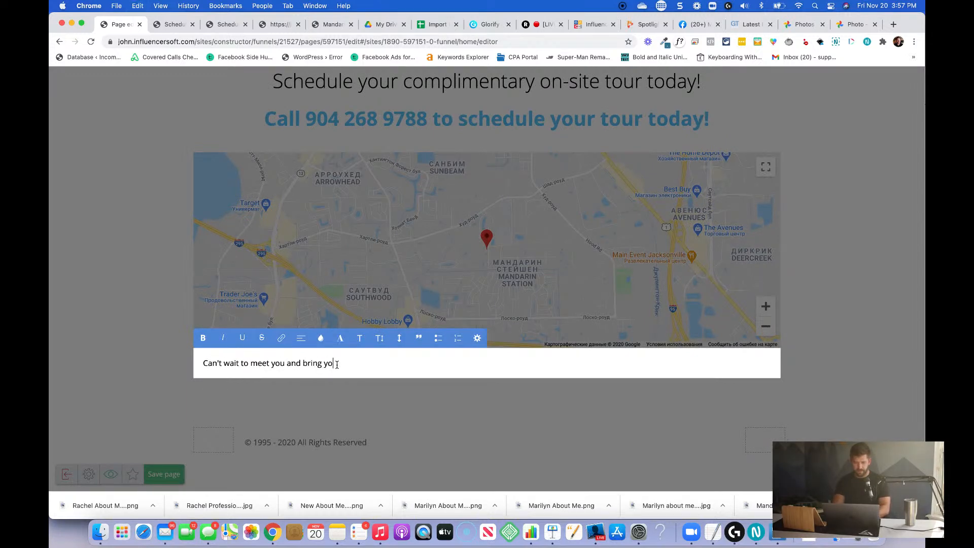
pyautogui.write('amily!')
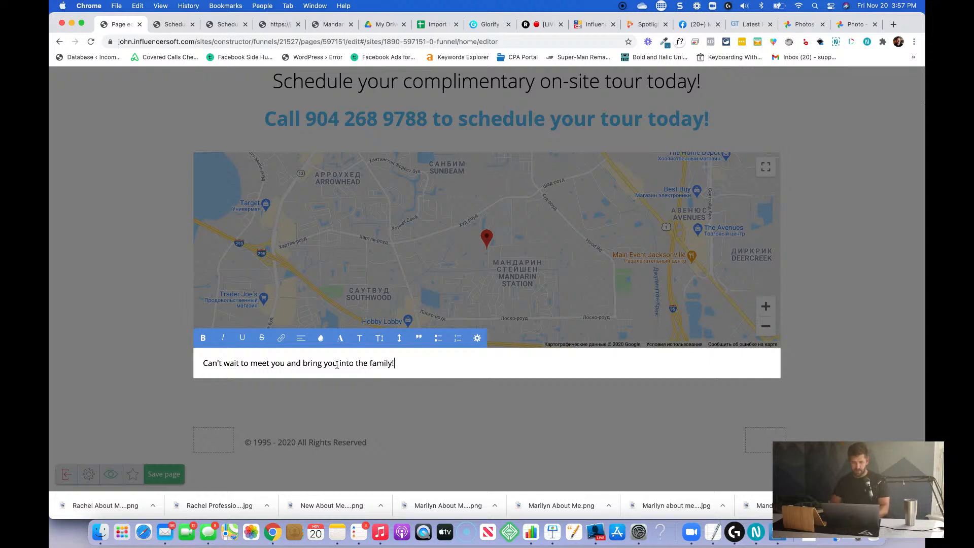
# Centre the sentence below the map and set it to Heading 3.
pyautogui.press('super+a')
pyautogui.click(301, 338)
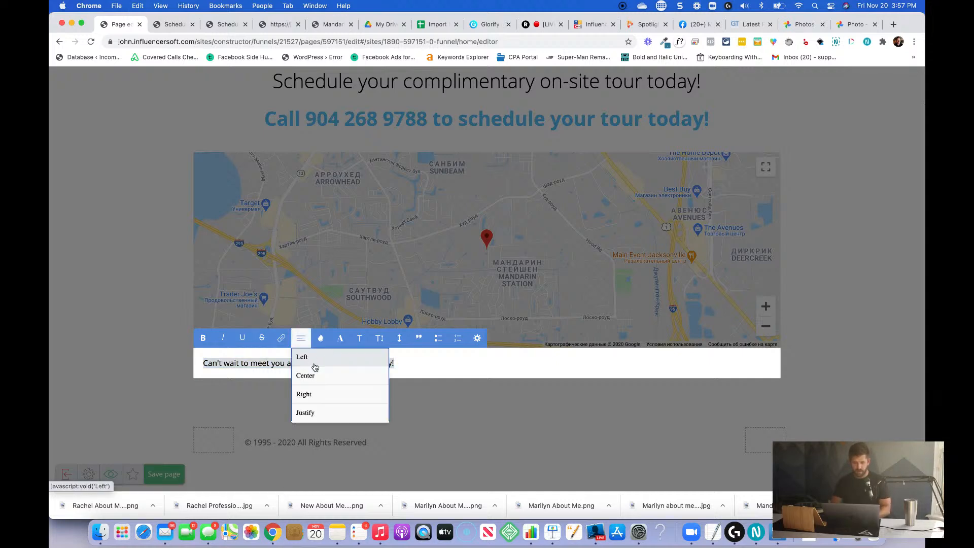
pyautogui.click(312, 373)
pyautogui.click(359, 338)
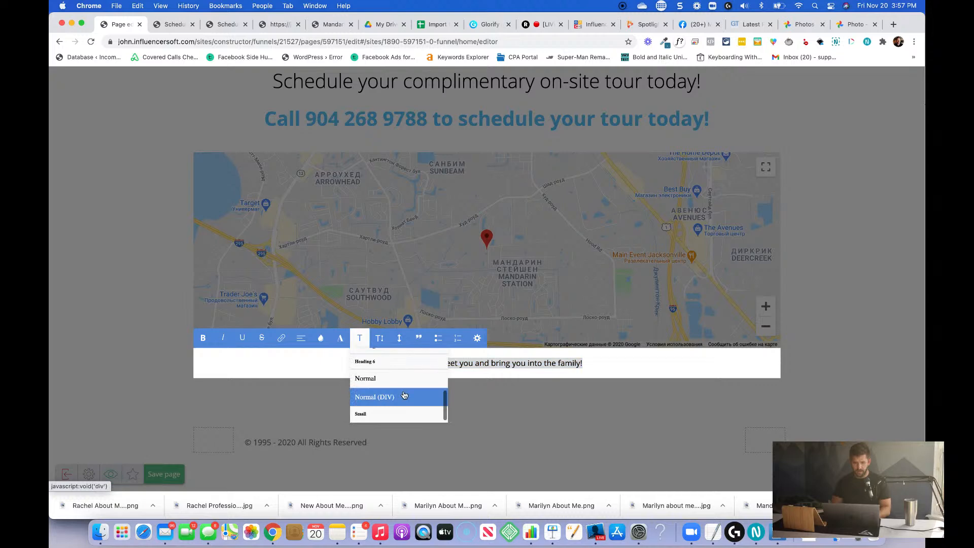
pyautogui.scroll(2, 402, 393)
pyautogui.click(394, 362)
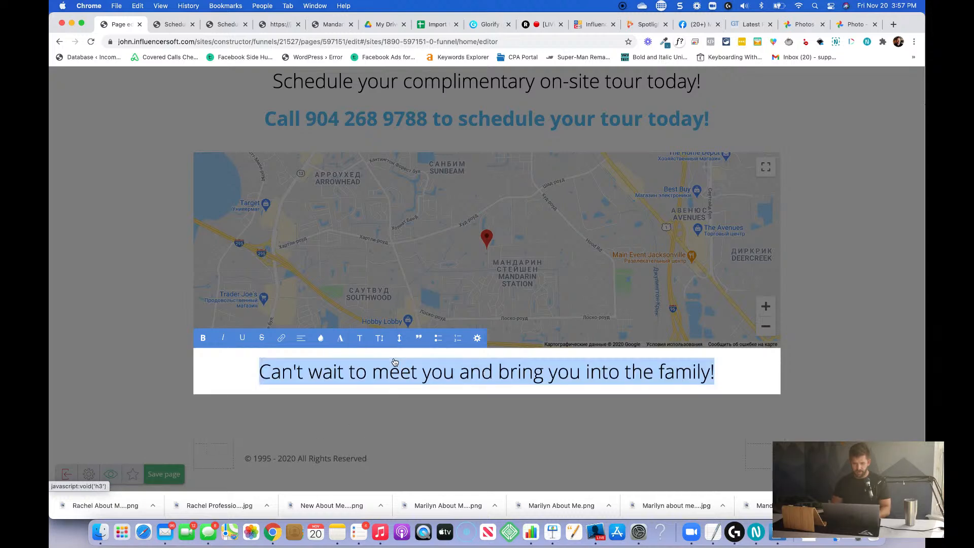
pyautogui.click(833, 378)
# Insert an Indent widget between the map and the closing sentence.
pyautogui.click(904, 473)
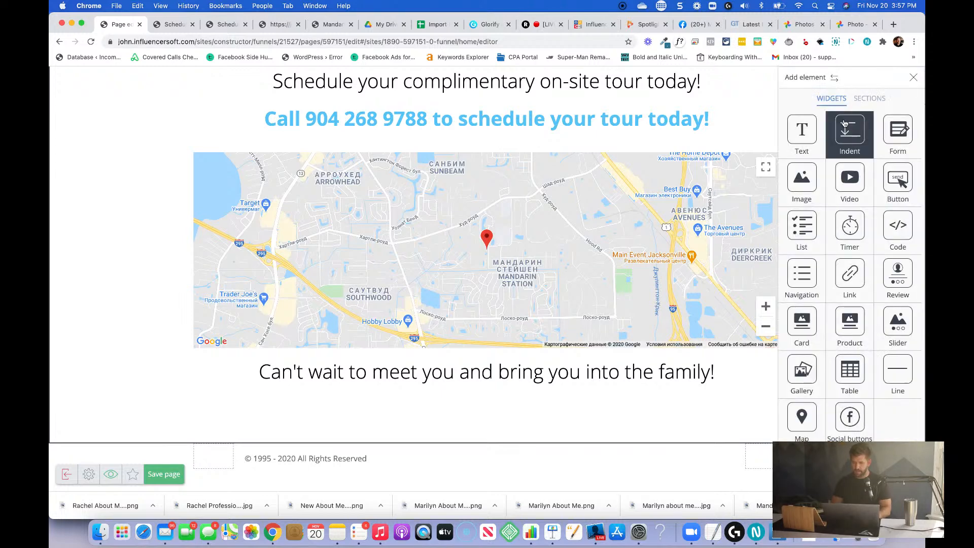
pyautogui.moveTo(847, 130); pyautogui.dragTo(576, 344)
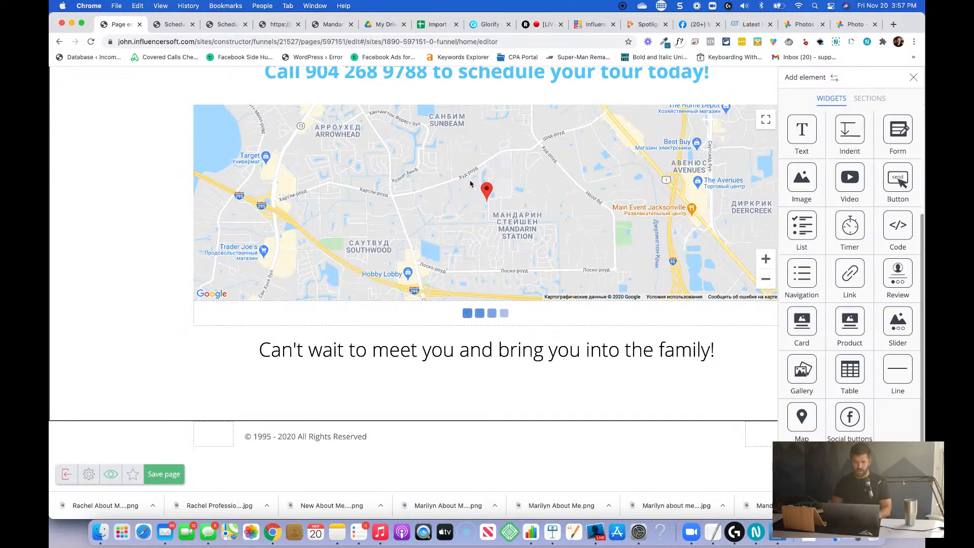
# Set the text colour of "to schedule your tour today!" in the call line to black, #000000.
pyautogui.scroll(3, 388, 186)
pyautogui.click(358, 191)
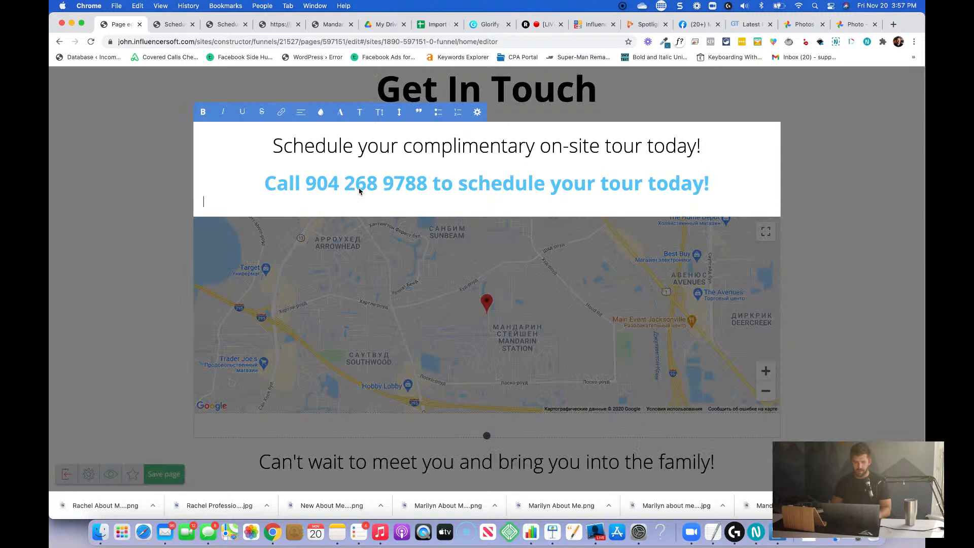
pyautogui.press('shift+super+Right')
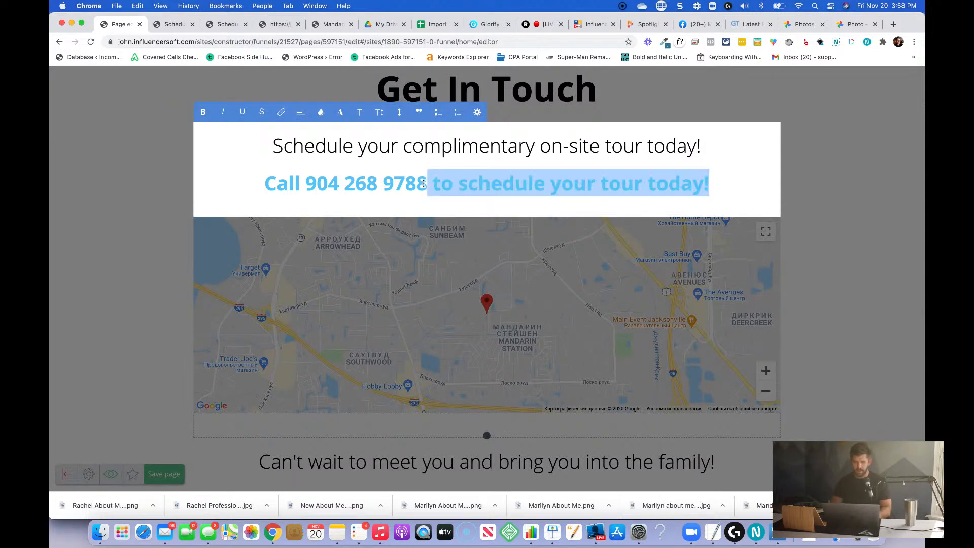
pyautogui.click(320, 111)
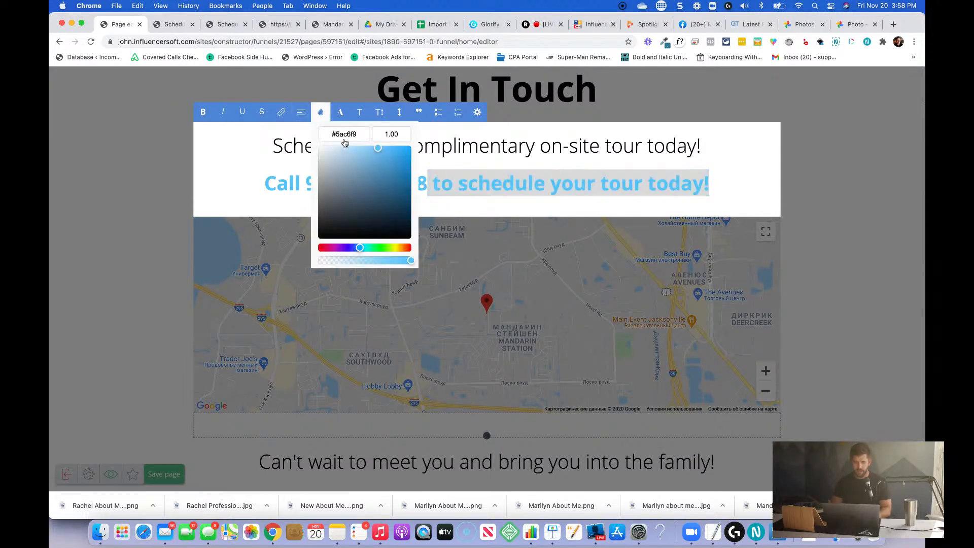
pyautogui.moveTo(336, 217); pyautogui.dragTo(314, 245)
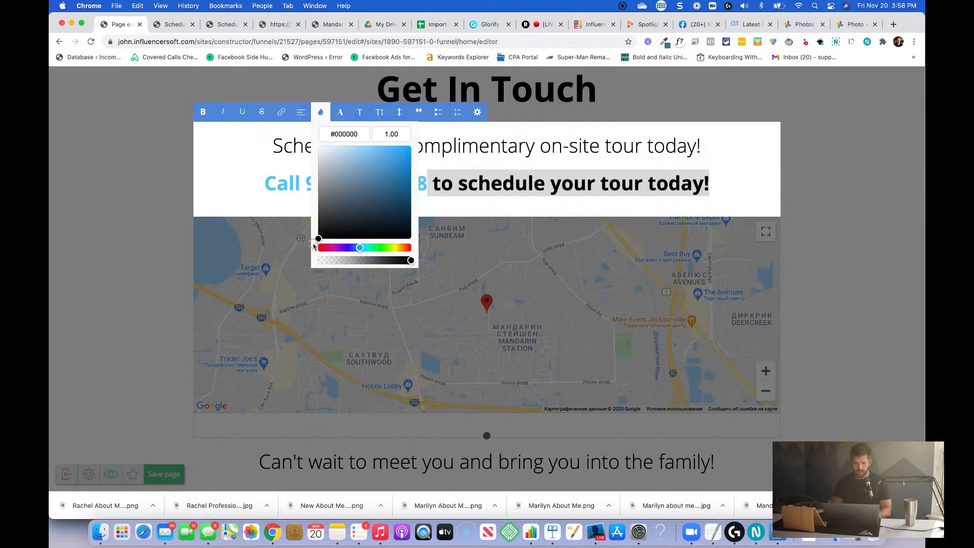
pyautogui.click(490, 190)
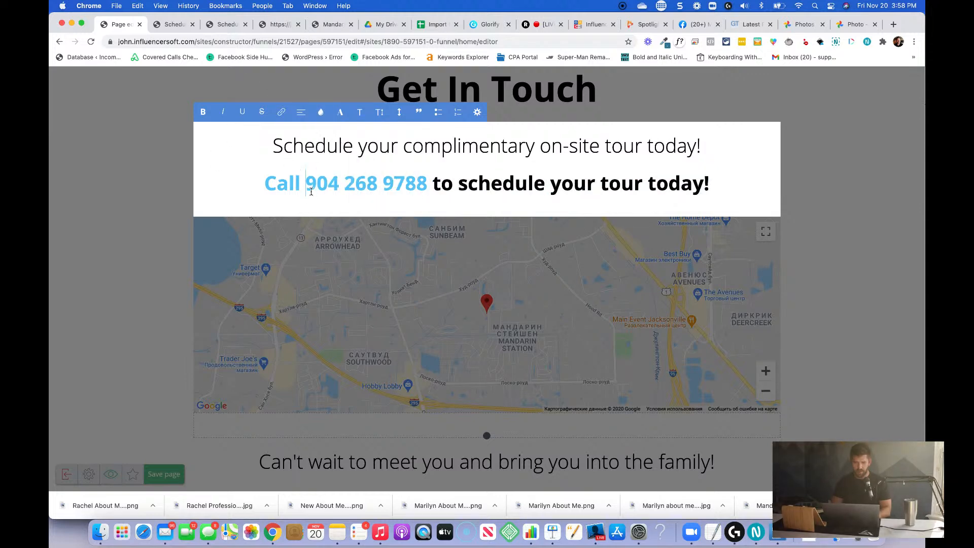
# Set the text colour of the word "Call" before the phone number to black, #000.
pyautogui.press('shift+super+Right')
pyautogui.press('shift+super+Left')
pyautogui.press('Right')
pyautogui.press('shift+super+Left')
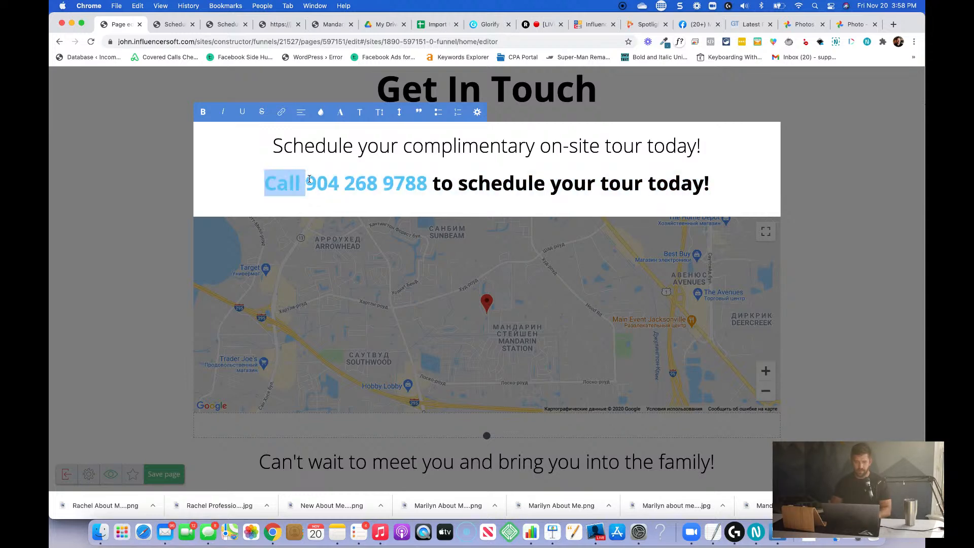
pyautogui.click(320, 112)
pyautogui.click(343, 133)
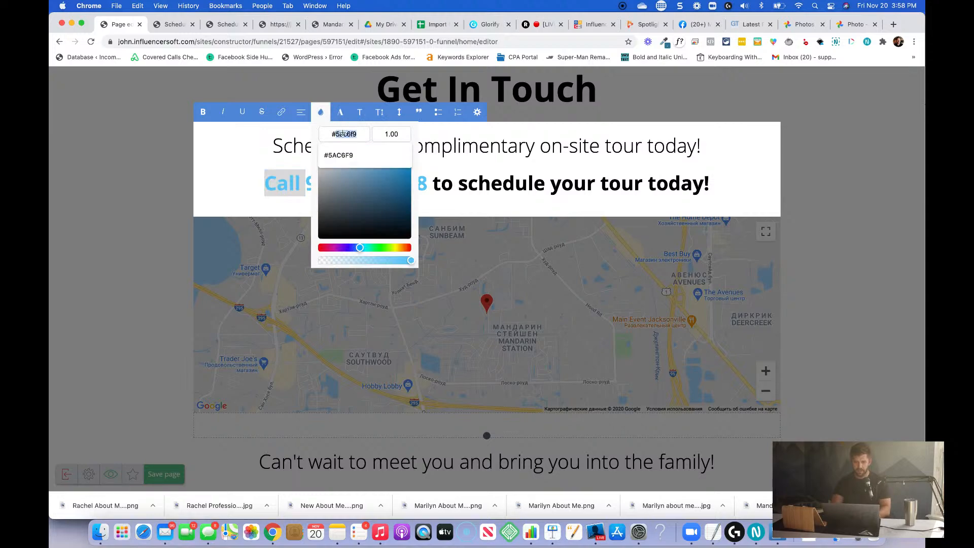
pyautogui.write('#000')
pyautogui.click(536, 203)
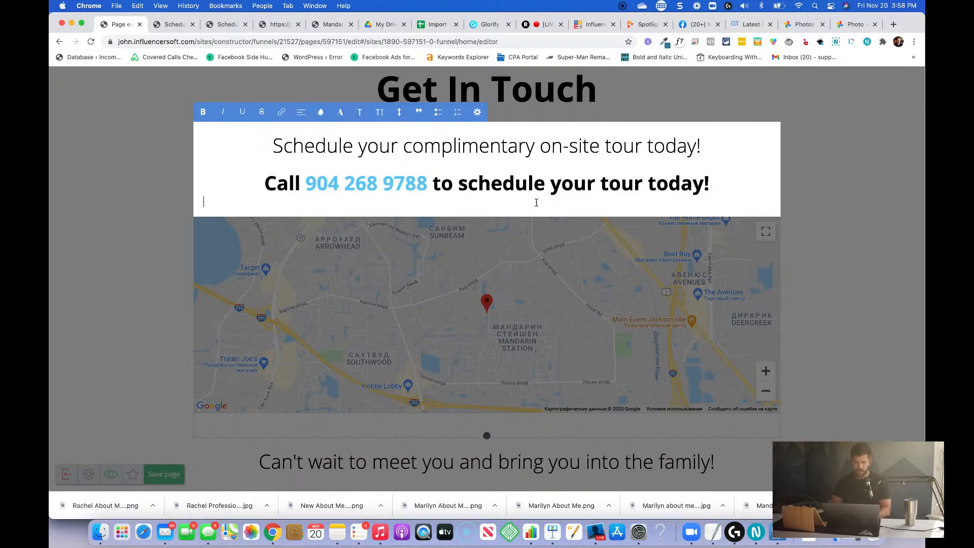
pyautogui.click(820, 238)
# Check the Contact Page from the closing sentence back up to its header and save the page.
pyautogui.scroll(3, 820, 237)
pyautogui.scroll(-5, 820, 237)
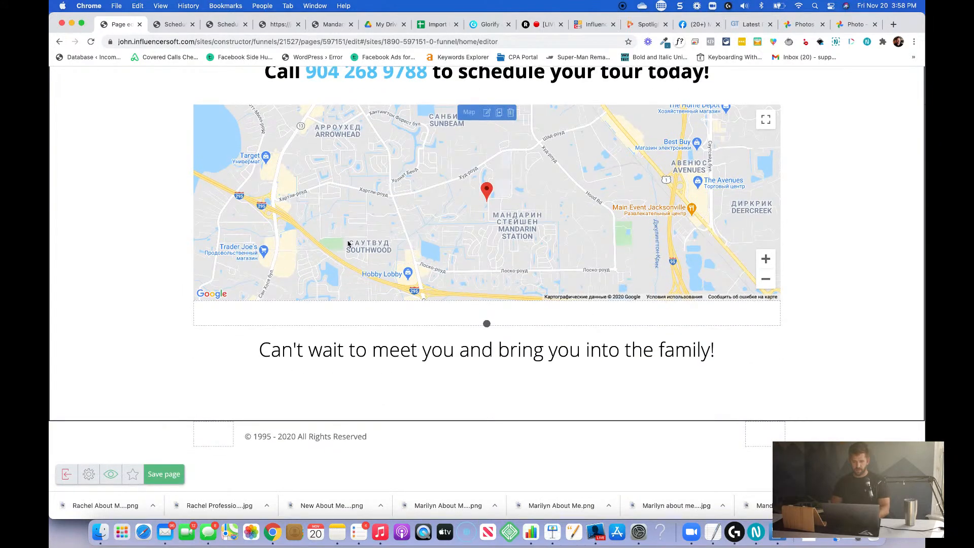
pyautogui.scroll(-1, 486, 378)
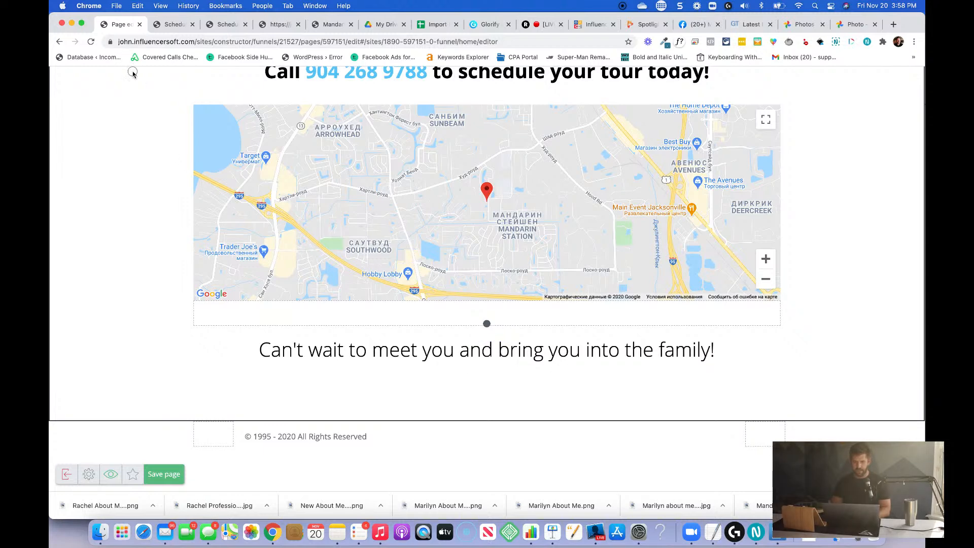
pyautogui.scroll(5, 379, 163)
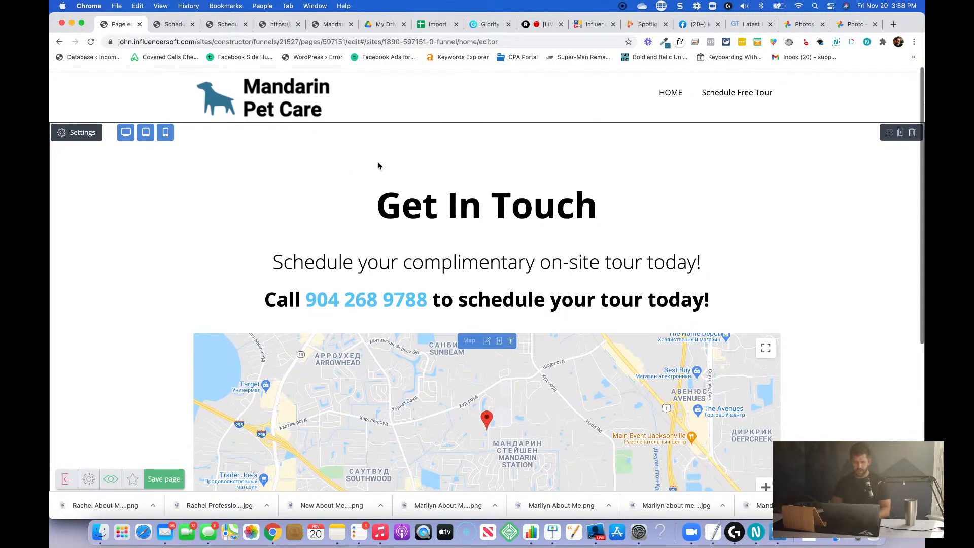
pyautogui.click(169, 475)
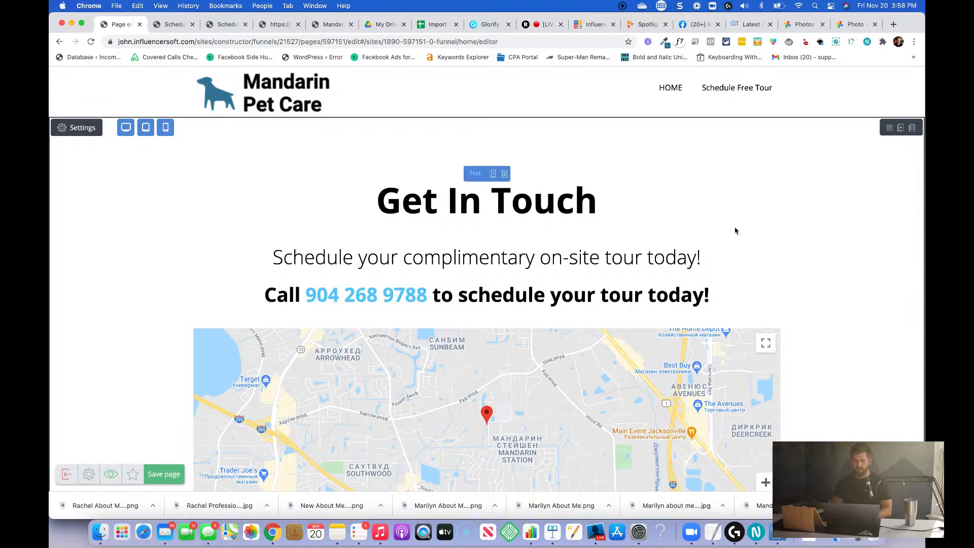
pyautogui.click(713, 263)
pyautogui.click(666, 257)
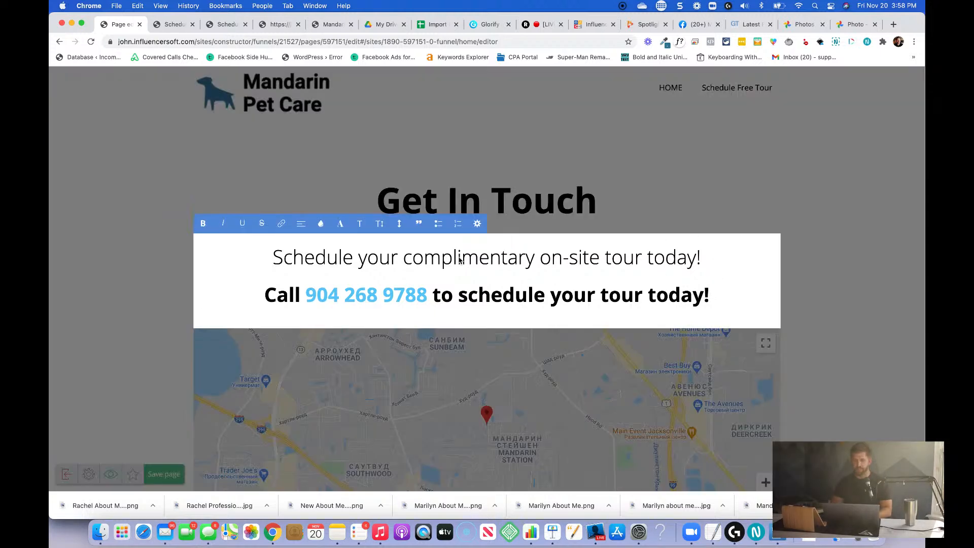
pyautogui.moveTo(406, 259); pyautogui.dragTo(546, 261)
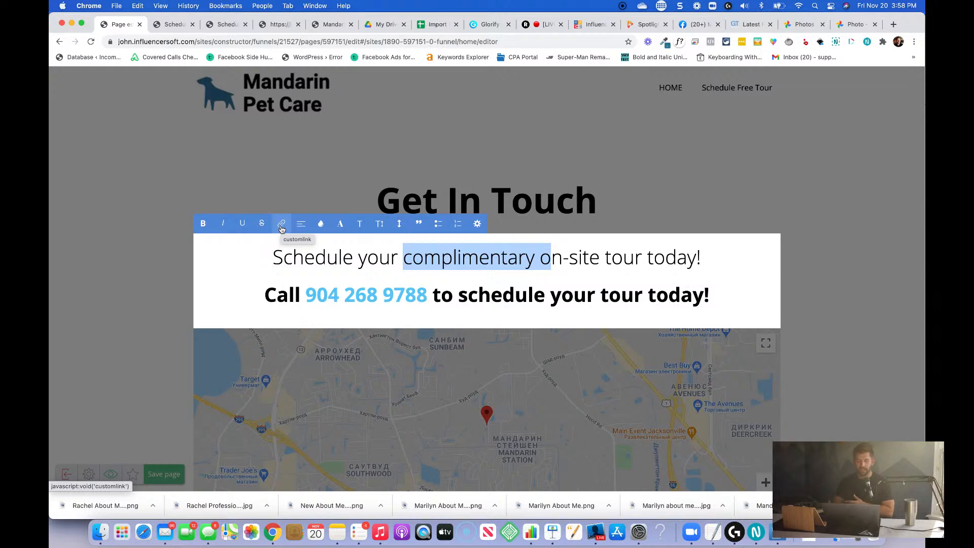
pyautogui.click(644, 196)
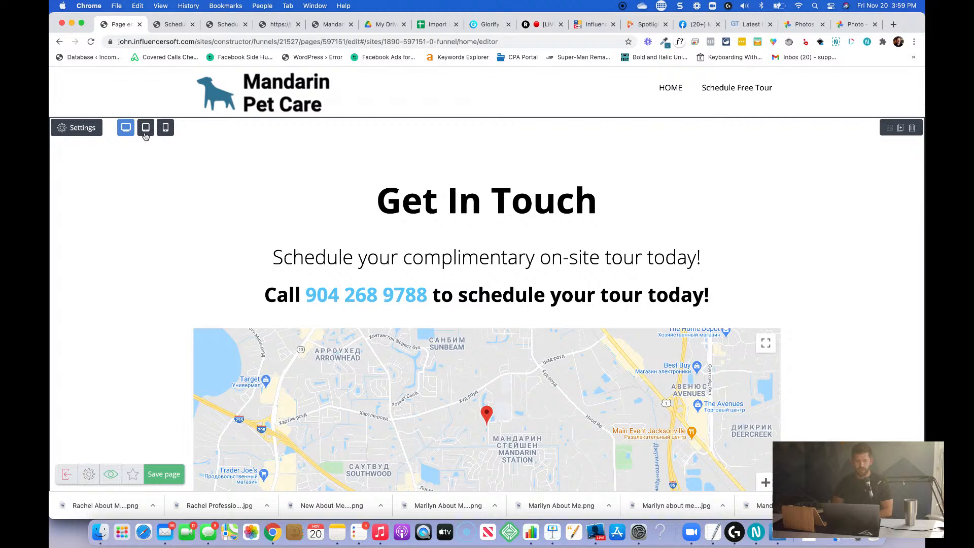
# Enable the Get In Touch section for desktop, tablet and phone display and save the page.
pyautogui.click(142, 129)
pyautogui.click(131, 130)
pyautogui.click(163, 128)
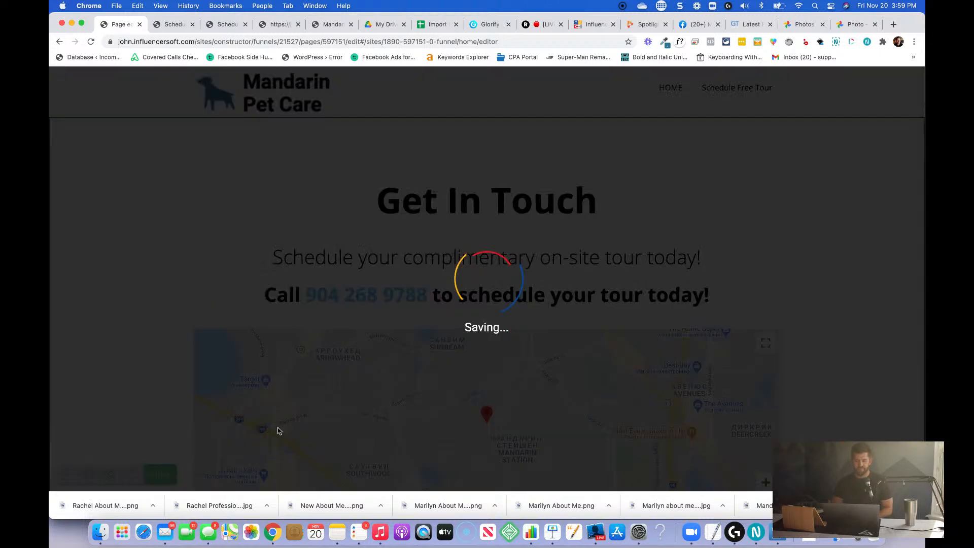
pyautogui.click(163, 474)
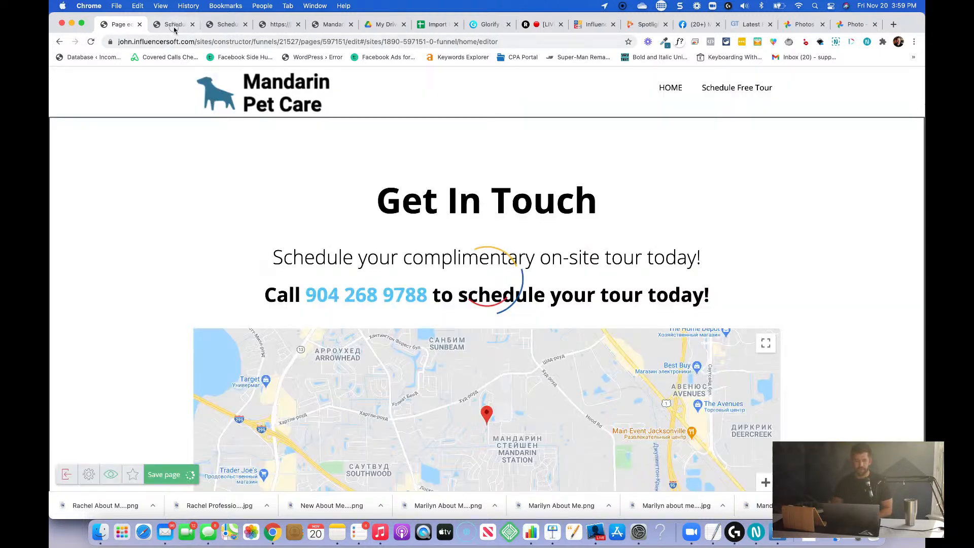
# Load the live mandarinpetcare.com home page in the second browser tab and narrow the window to phone width.
pyautogui.click(173, 24)
pyautogui.moveTo(190, 42); pyautogui.dragTo(341, 40)
pyautogui.press('BackSpace')
pyautogui.press('Return')
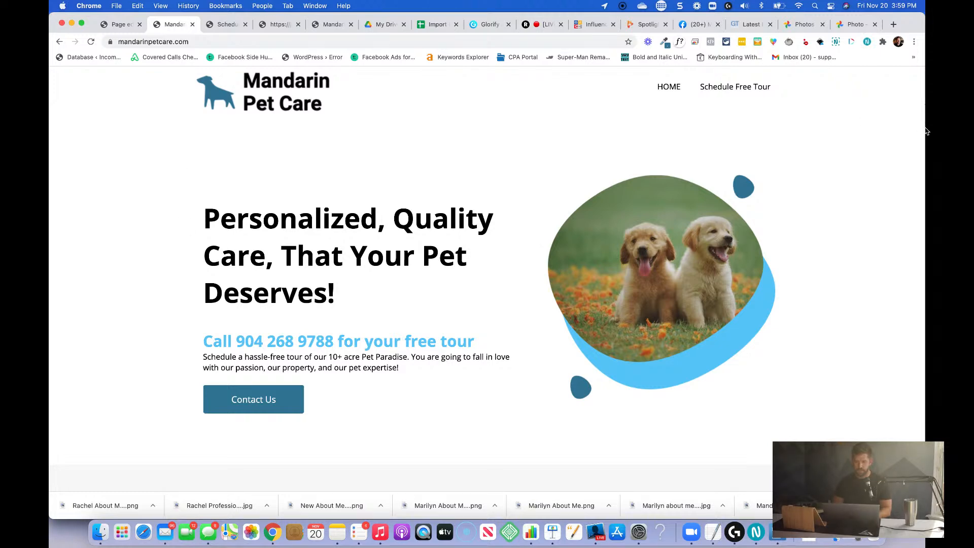
pyautogui.moveTo(926, 179); pyautogui.dragTo(228, 191)
# Examine the home page's mobile layout from the hero through the Facebook section, including opening and closing its navigation menu.
pyautogui.scroll(-5, 228, 191)
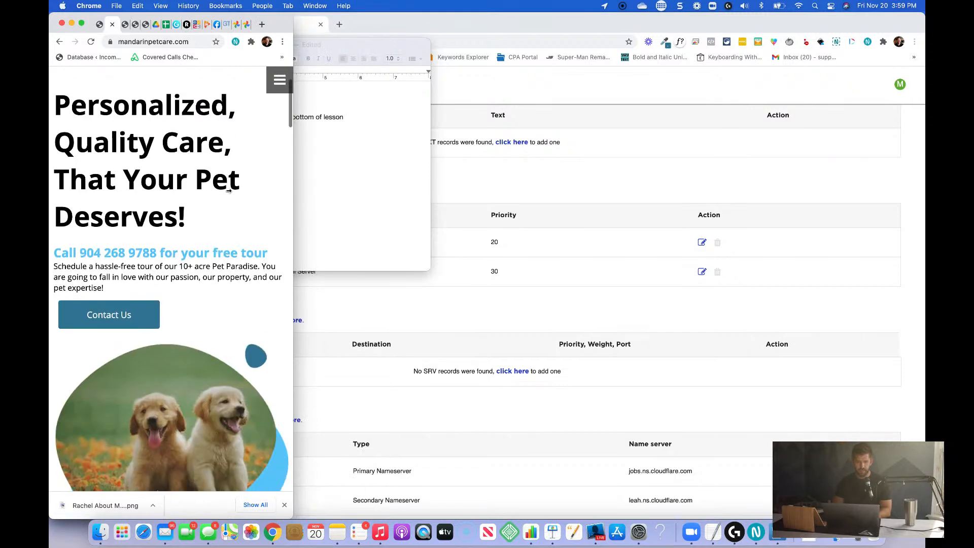
pyautogui.click(279, 79)
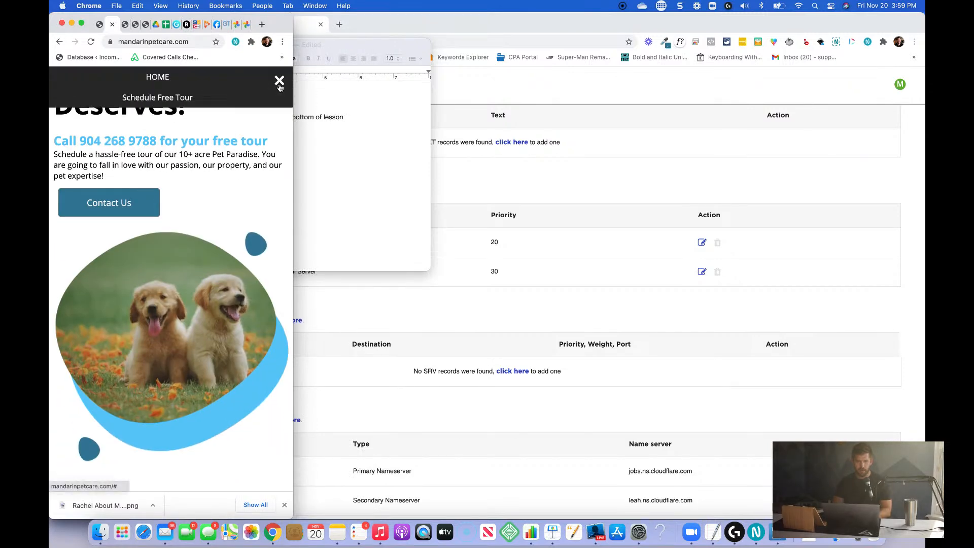
pyautogui.click(280, 80)
pyautogui.scroll(-5, 193, 259)
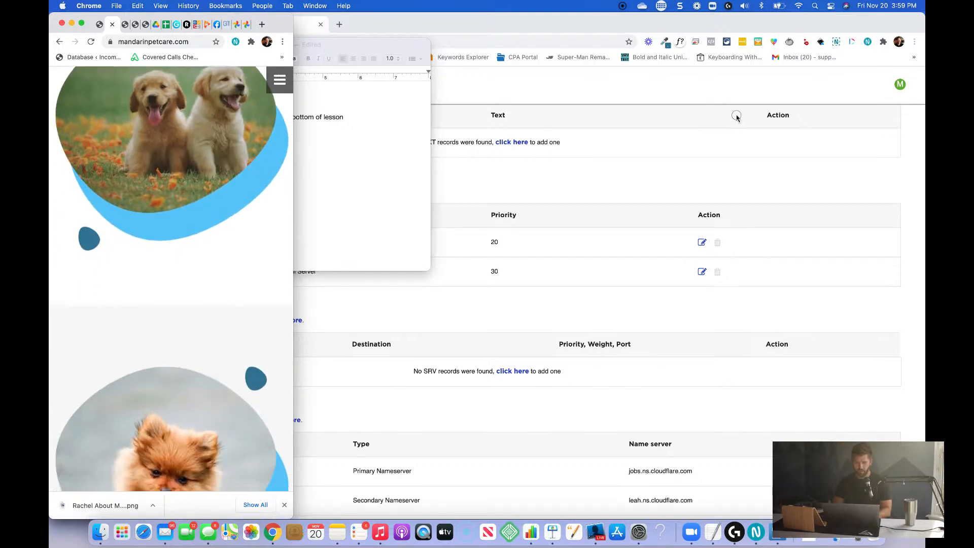
pyautogui.scroll(-6, 244, 274)
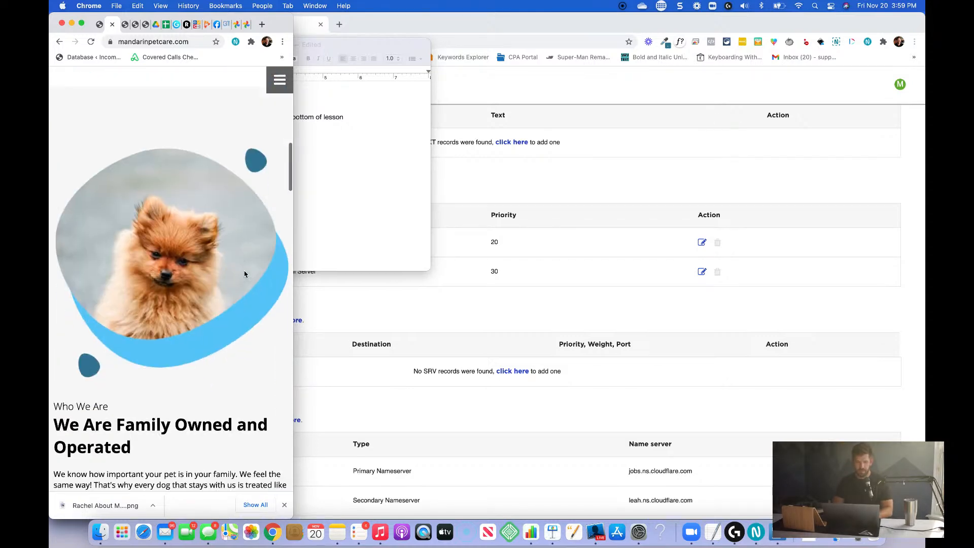
pyautogui.scroll(-6, 244, 274)
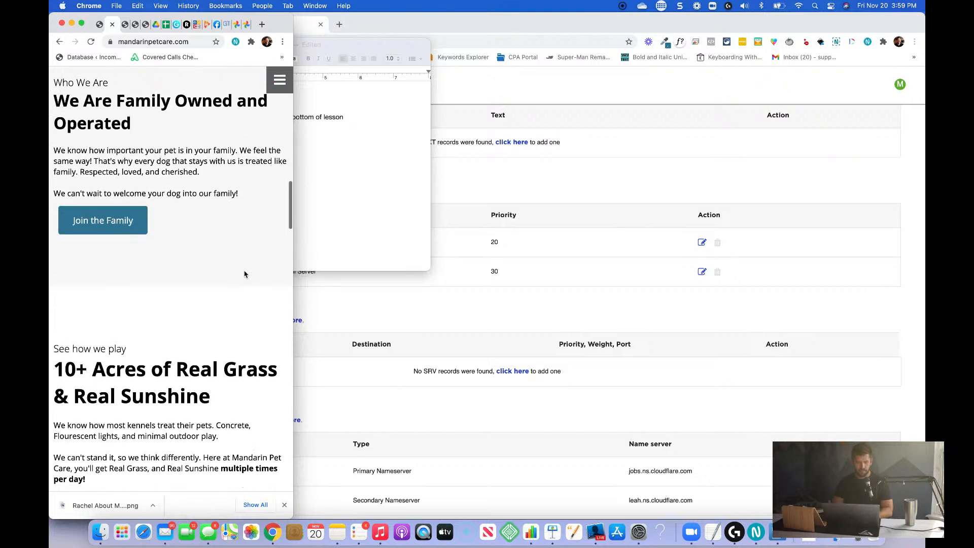
pyautogui.scroll(-1, 236, 255)
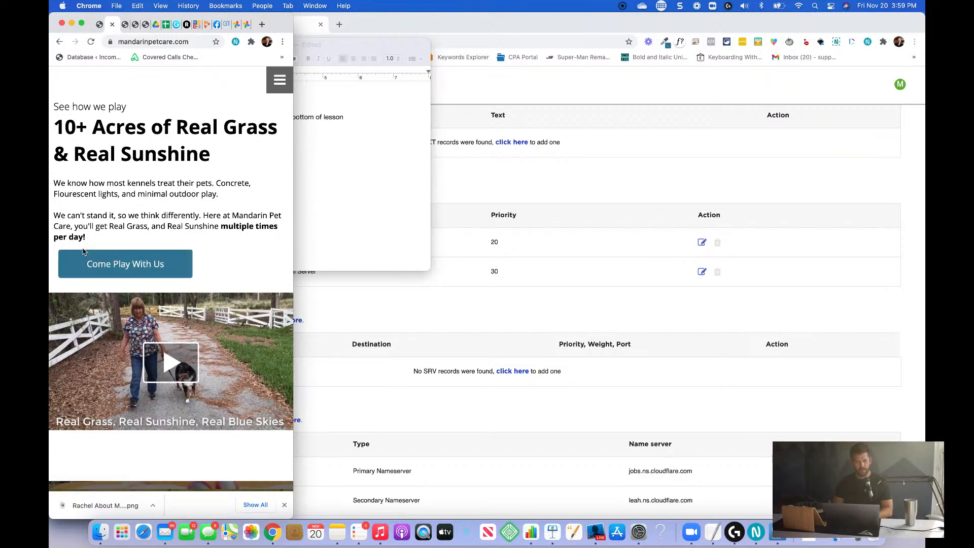
pyautogui.scroll(-8, 202, 274)
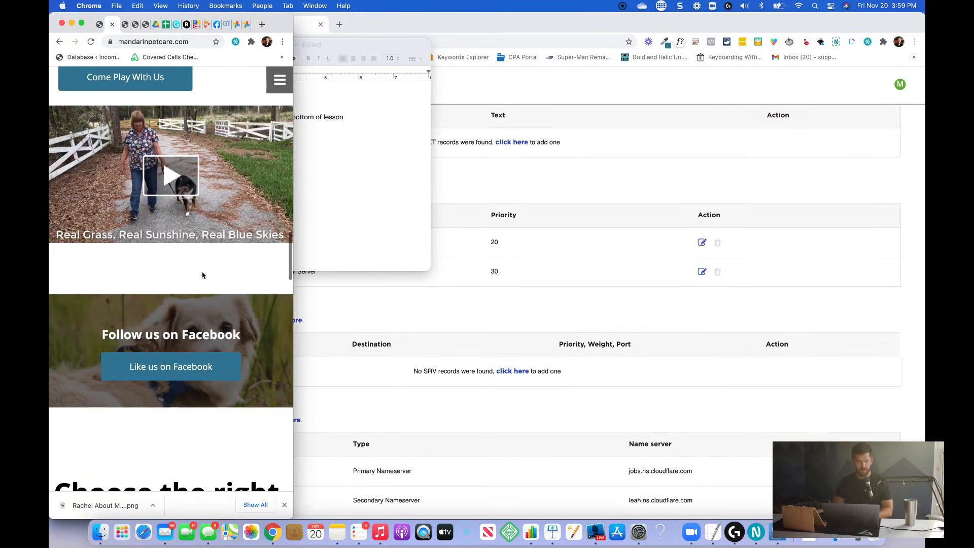
pyautogui.scroll(-3, 202, 275)
pyautogui.scroll(4, 202, 275)
pyautogui.scroll(-7, 202, 275)
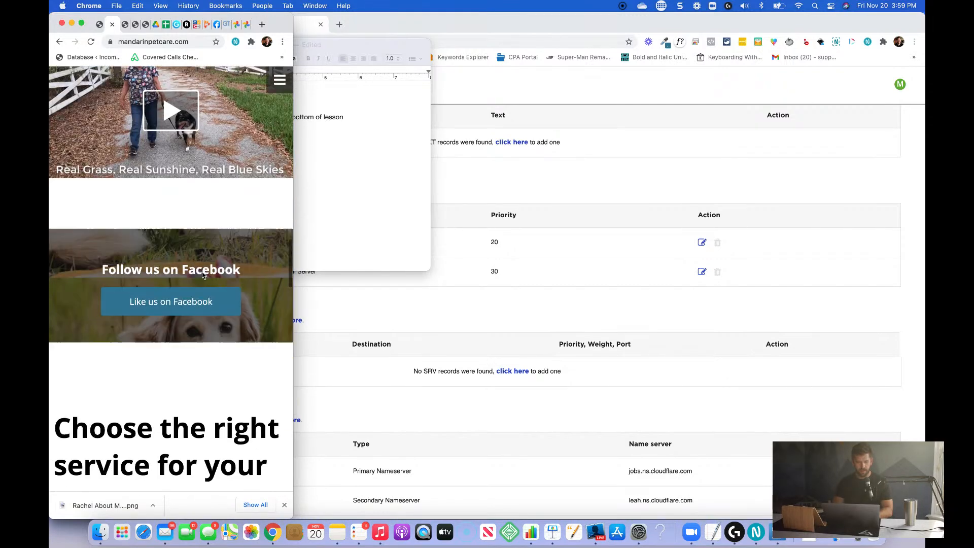
# Examine the mobile layout of the home page's service cards and Meet the Team section.
pyautogui.scroll(-5, 202, 274)
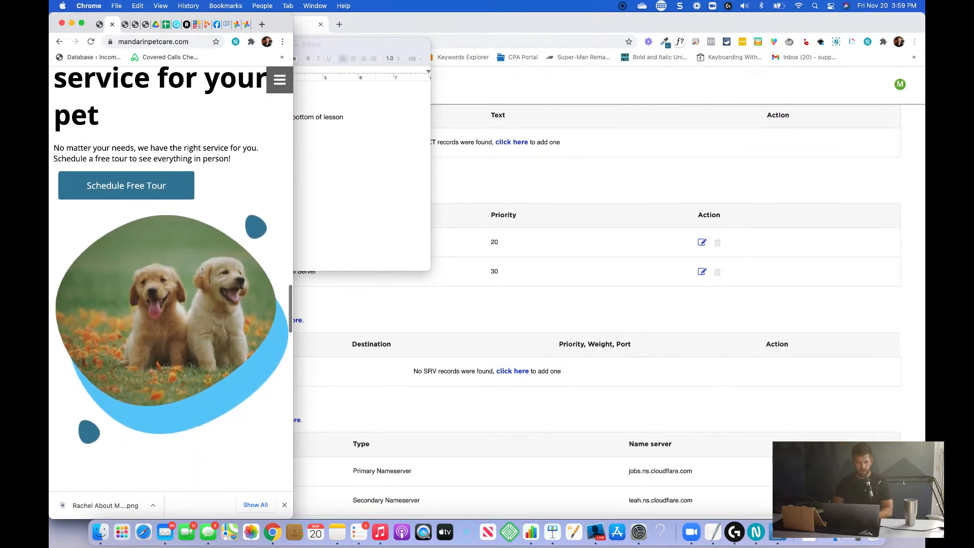
pyautogui.scroll(3, 202, 275)
pyautogui.scroll(-6, 202, 275)
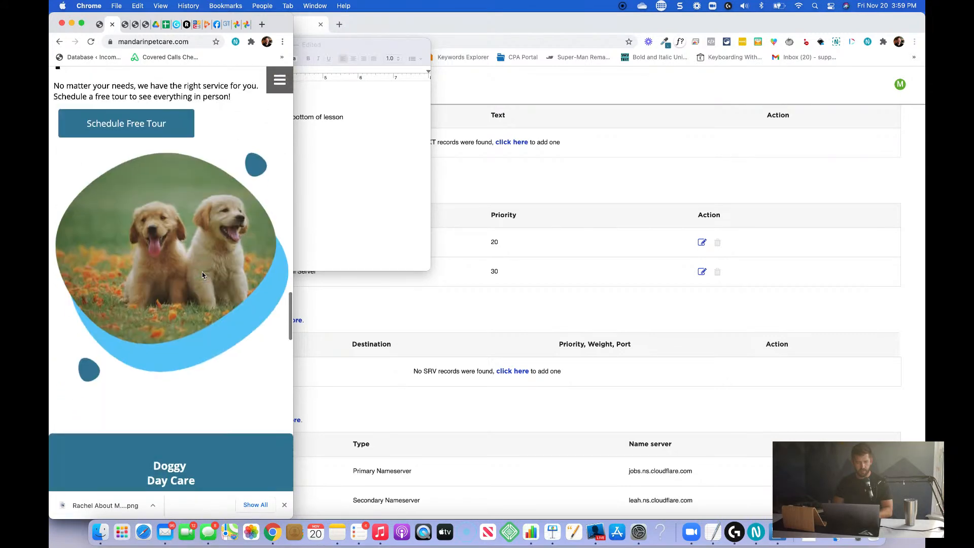
pyautogui.scroll(-5, 202, 275)
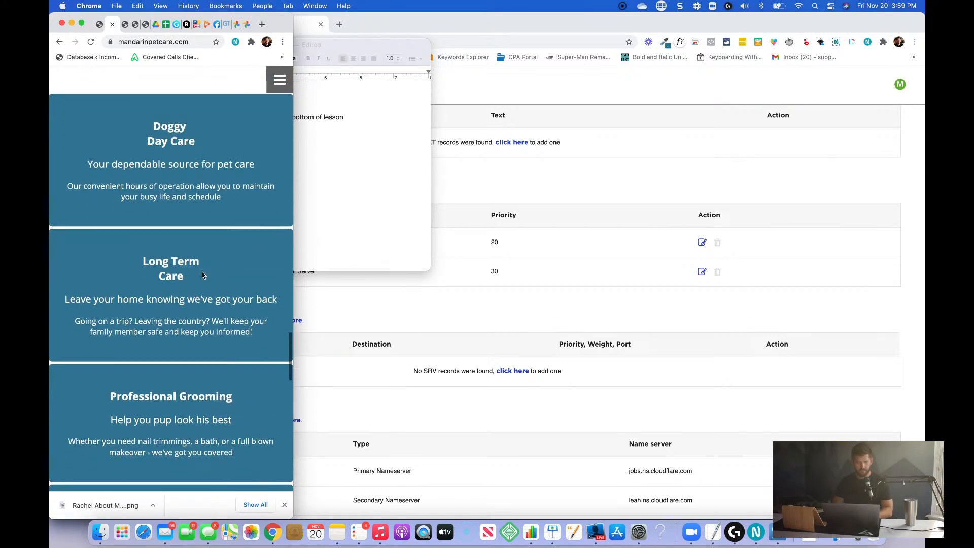
pyautogui.scroll(-6, 128, 352)
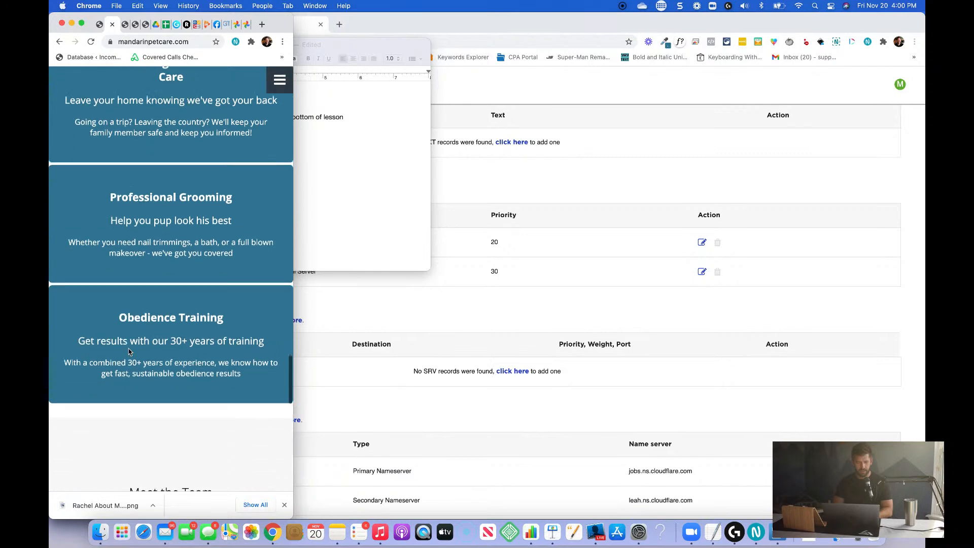
pyautogui.scroll(-5, 128, 352)
pyautogui.scroll(3, 128, 350)
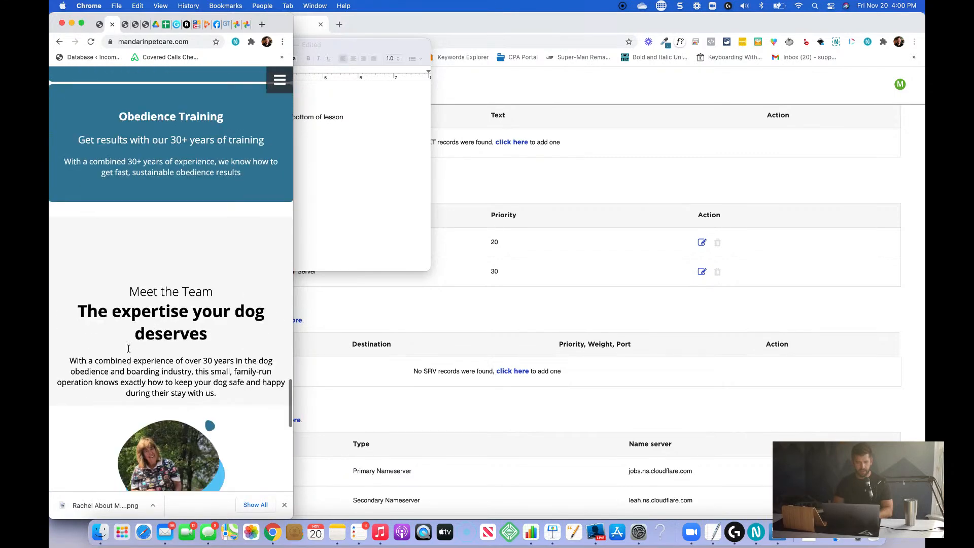
pyautogui.scroll(-3, 128, 348)
pyautogui.scroll(-8, 129, 350)
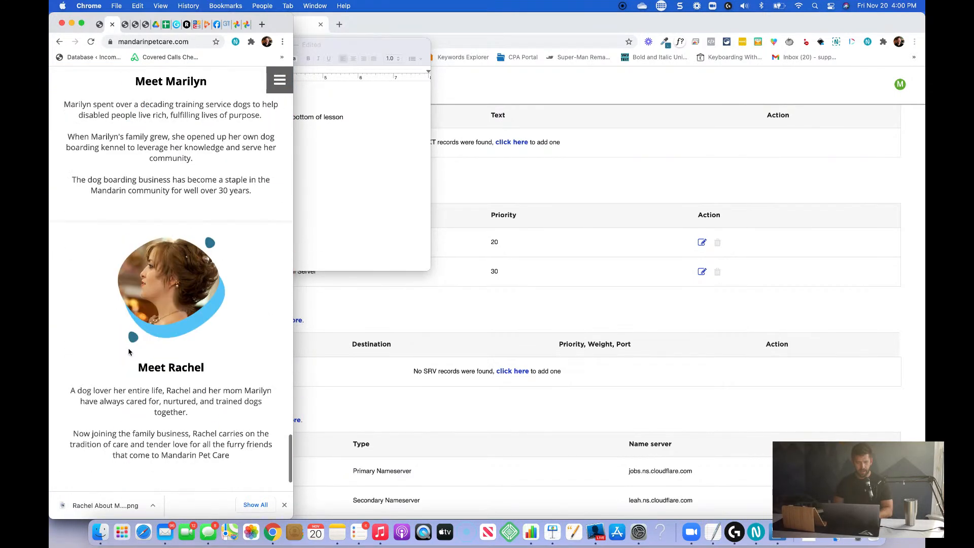
pyautogui.scroll(15, 218, 255)
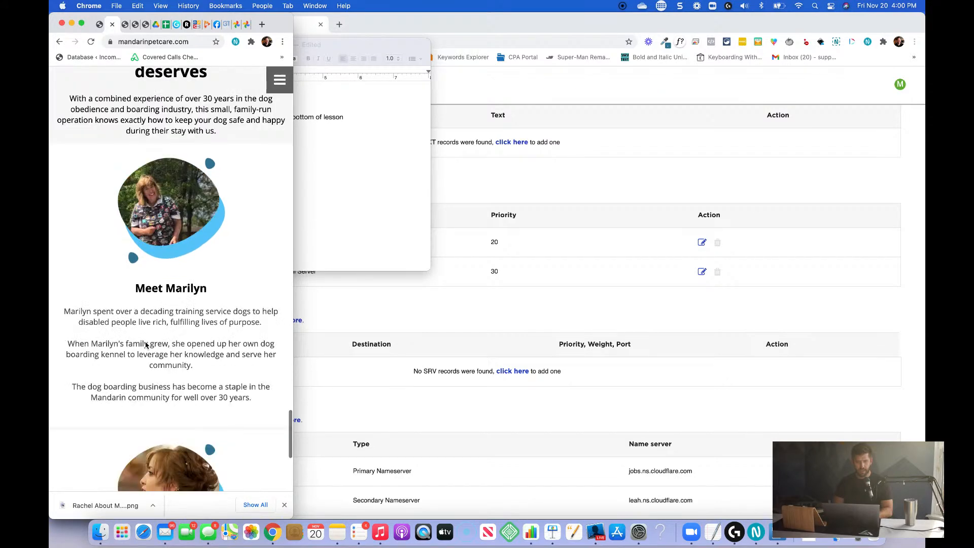
# Widen the browser window back to full width, return to the Contact Page editor and save the page.
pyautogui.moveTo(293, 244); pyautogui.dragTo(925, 278)
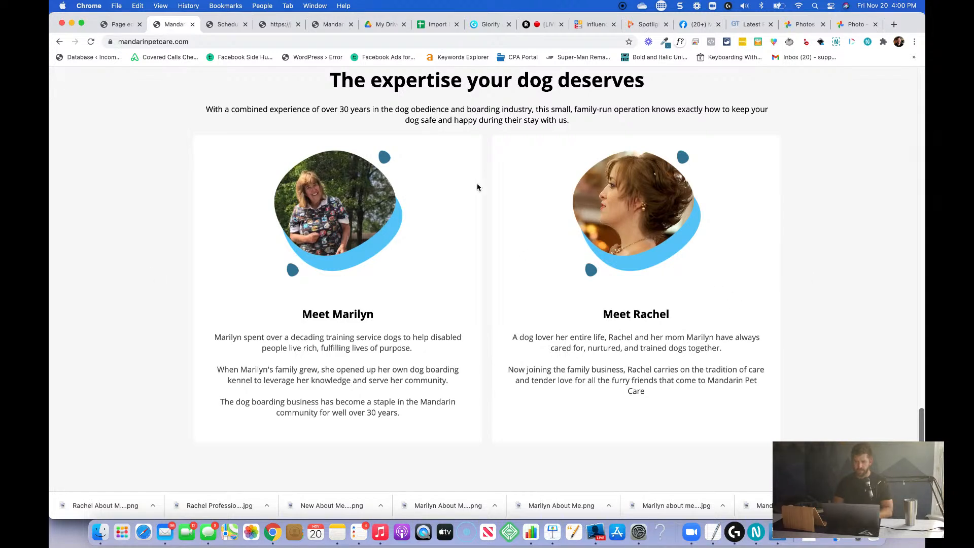
pyautogui.click(118, 24)
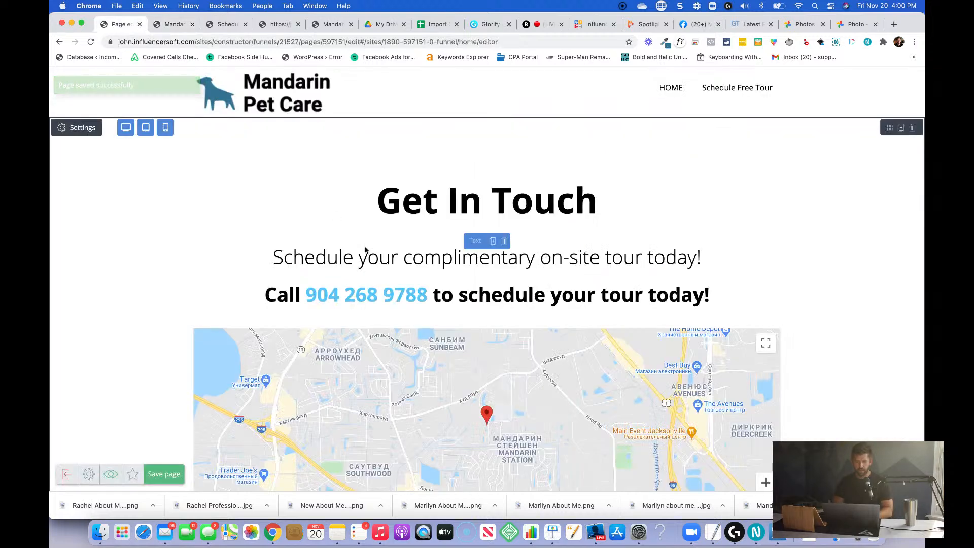
pyautogui.click(161, 479)
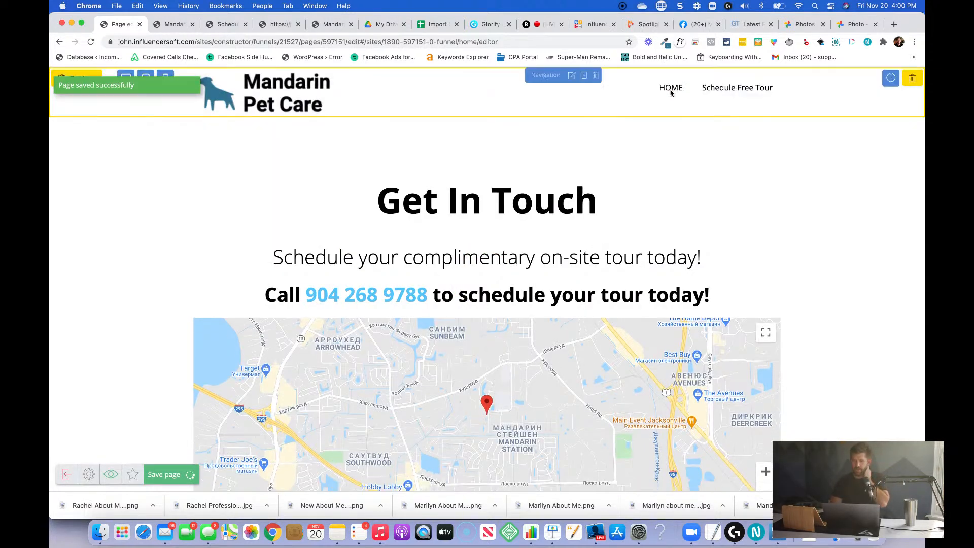
# In the Contact Page's header navigation, rename the HOME link to Home and point it to the inside URL mandarinpetcare.com.
pyautogui.click(574, 77)
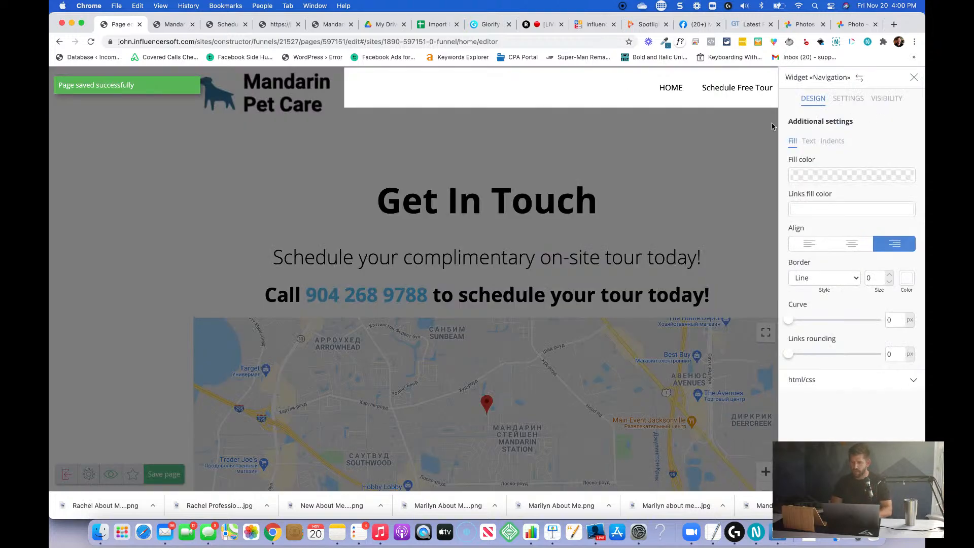
pyautogui.click(842, 100)
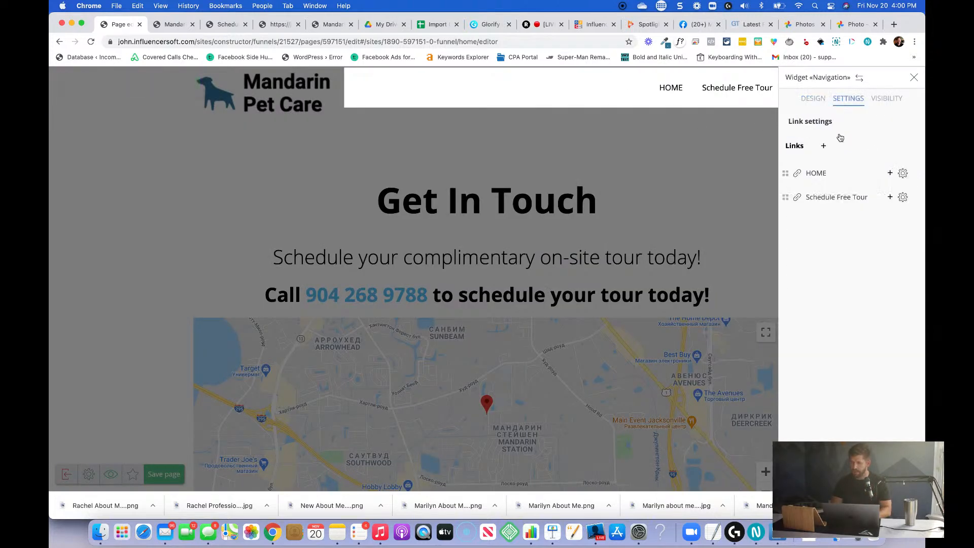
pyautogui.click(903, 174)
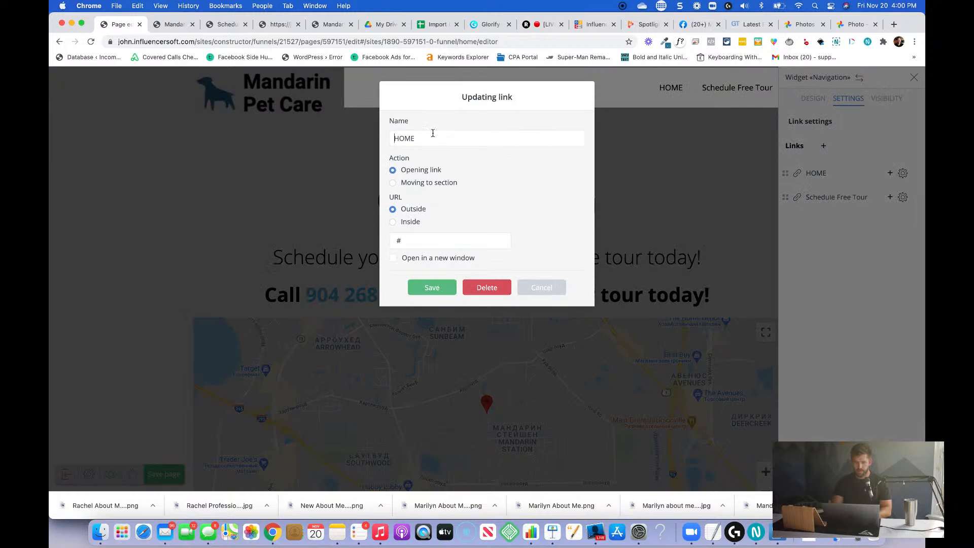
pyautogui.press('super+a')
pyautogui.write('Home')
pyautogui.write('http')
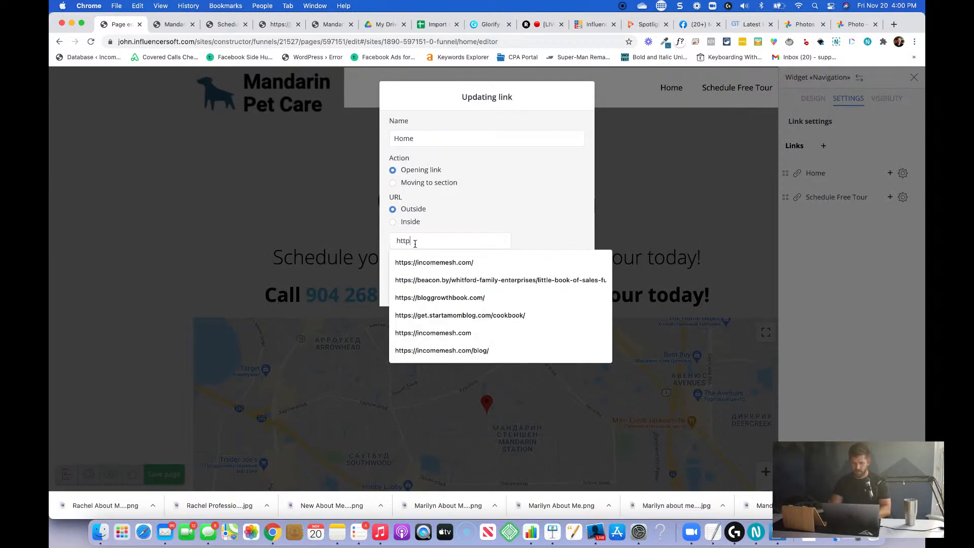
pyautogui.write('s://ma')
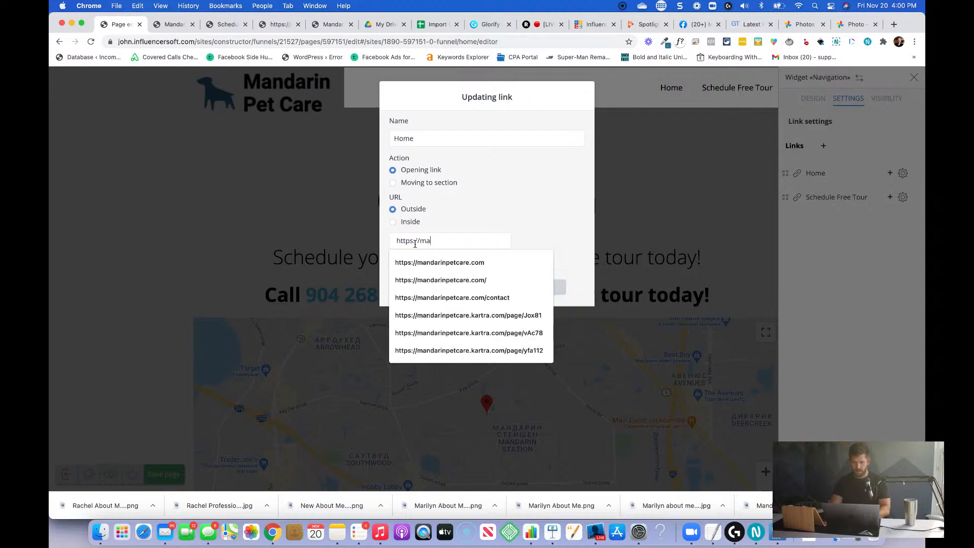
pyautogui.write('ndarinpetcare.com')
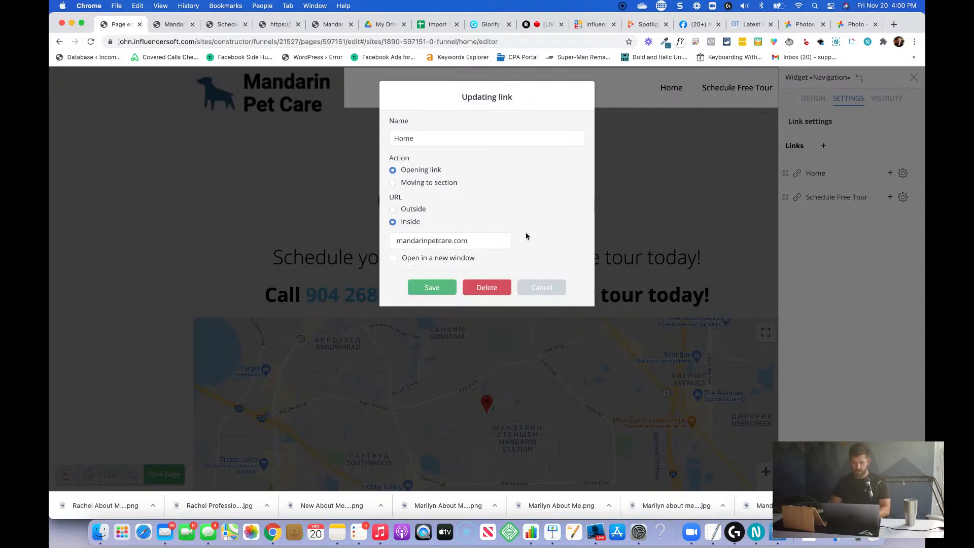
pyautogui.click(432, 287)
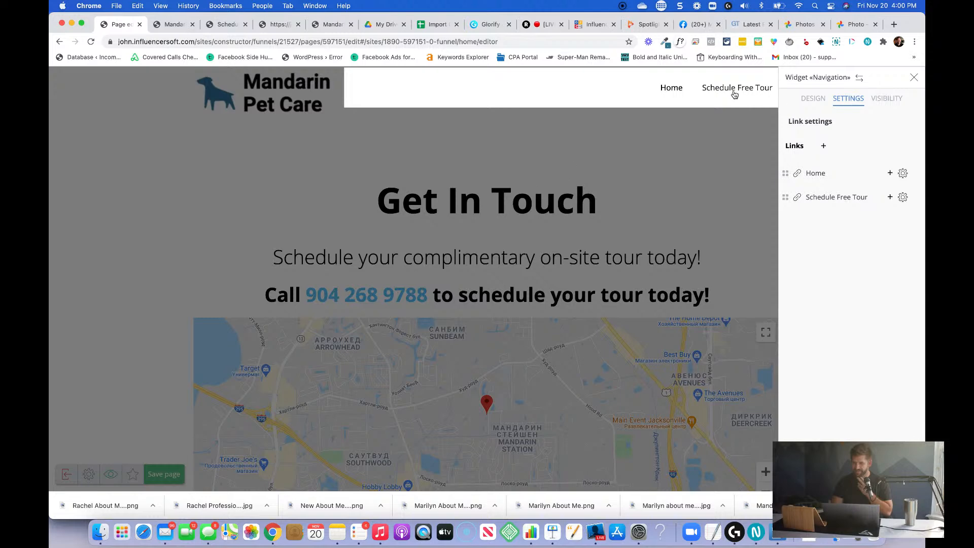
pyautogui.click(758, 163)
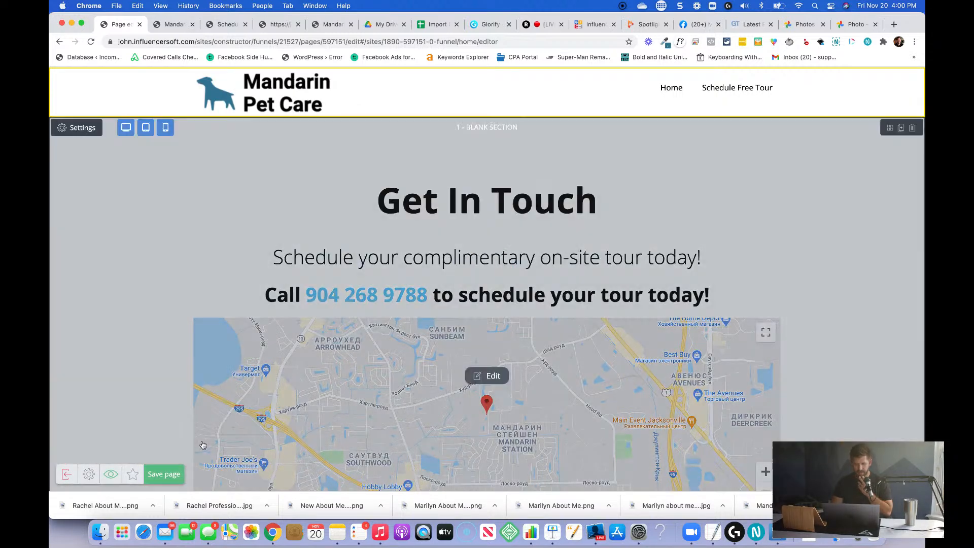
# Save the Contact Page, exit its editor to the Mandarin Pet Care funnel and save the funnel.
pyautogui.click(164, 474)
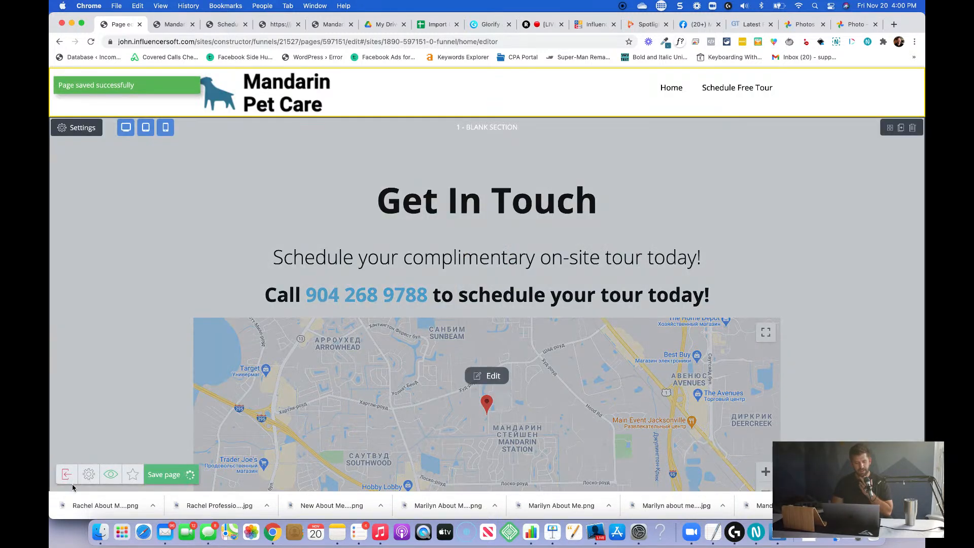
pyautogui.click(67, 475)
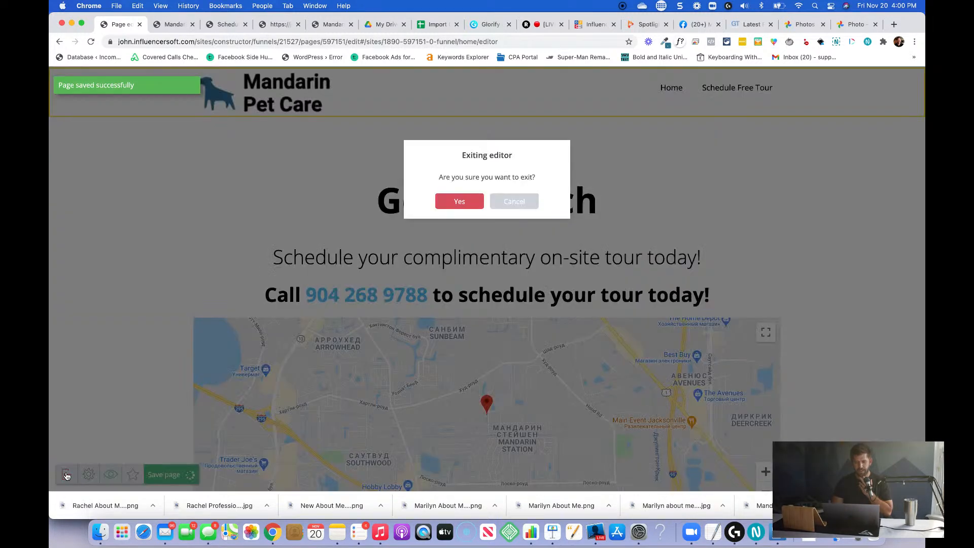
pyautogui.click(458, 205)
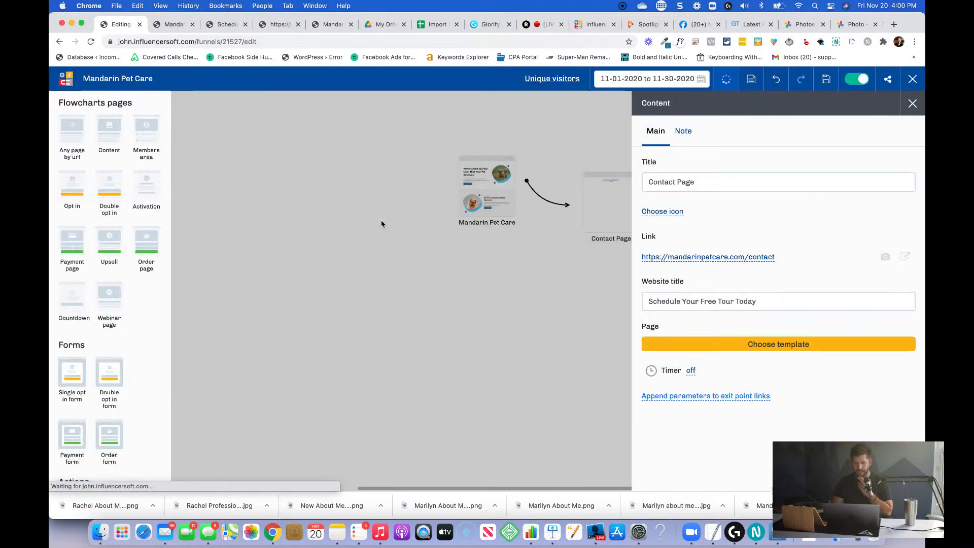
pyautogui.click(380, 222)
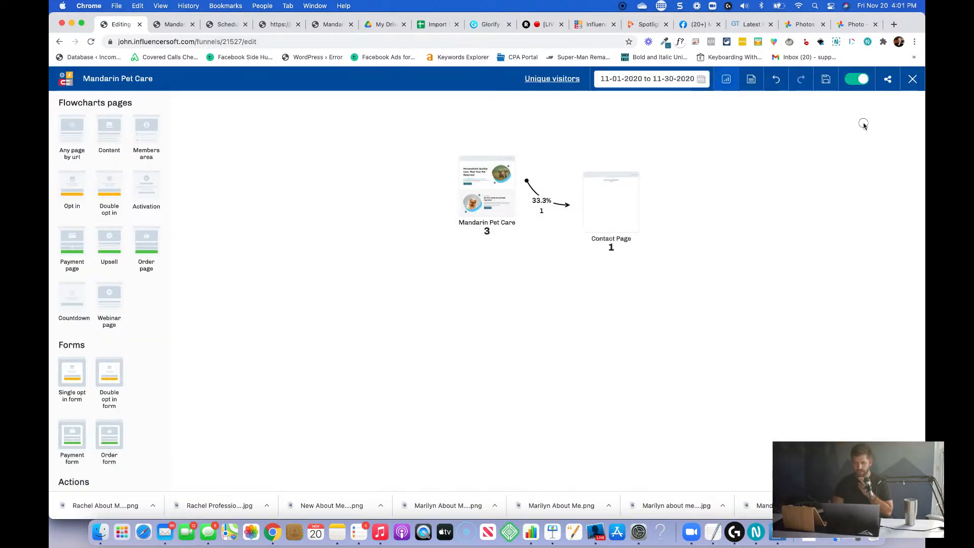
pyautogui.click(826, 79)
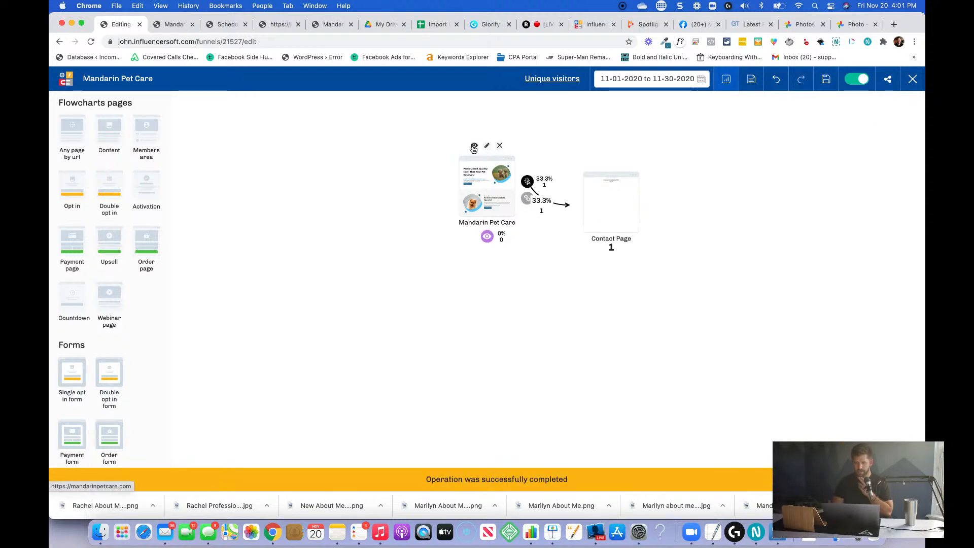
# Open the live Mandarin Pet Care page from the funnel and load that page in the editor.
pyautogui.click(474, 147)
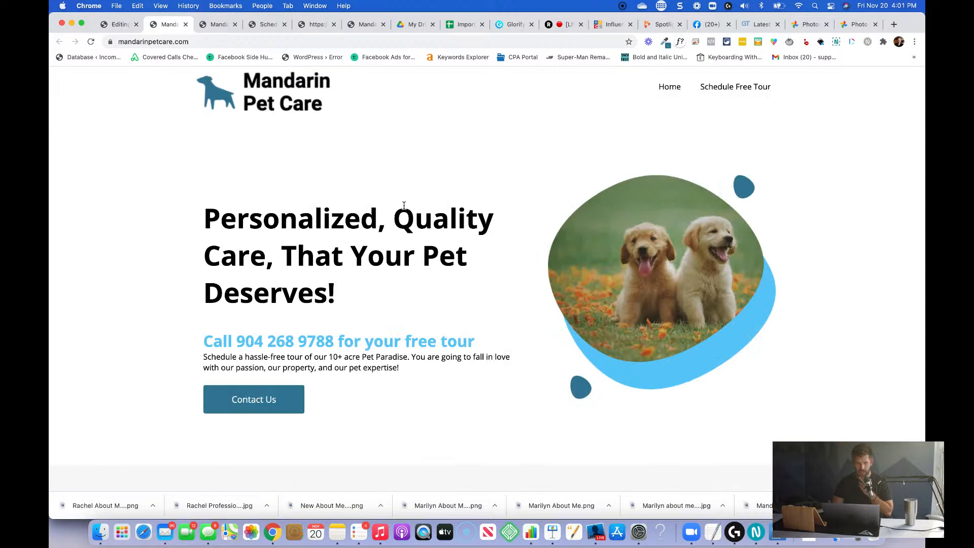
pyautogui.click(118, 24)
pyautogui.click(487, 144)
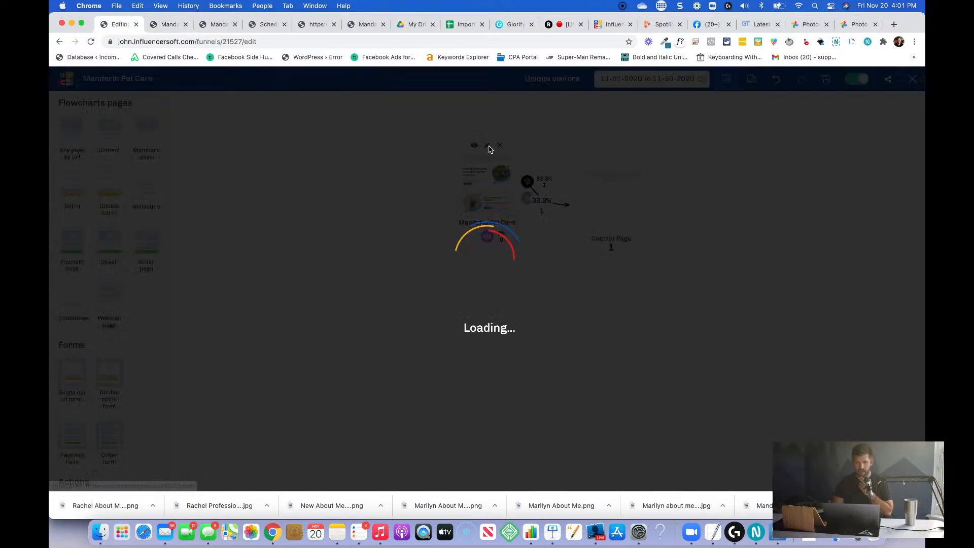
pyautogui.click(706, 345)
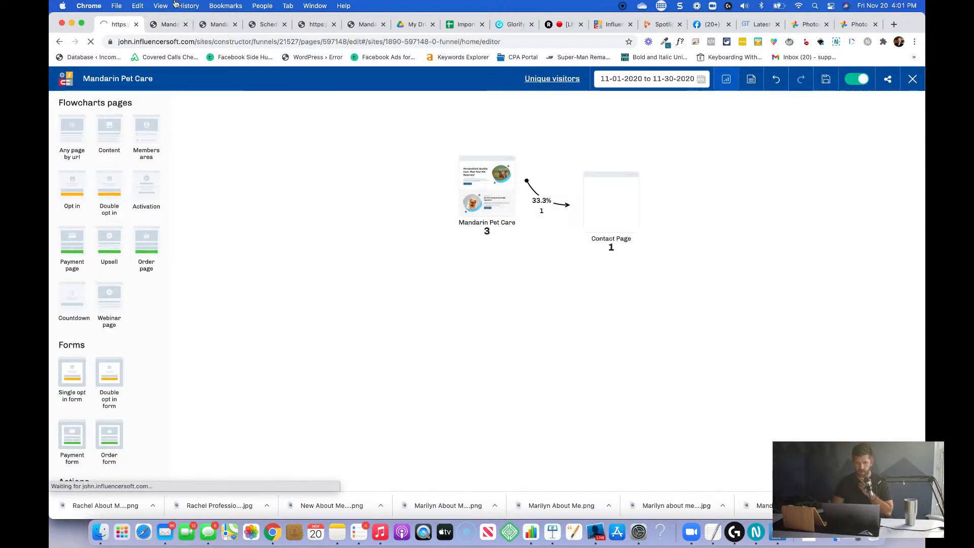
# Test the Schedule Free Tour and Home links in the live site's header.
pyautogui.click(729, 86)
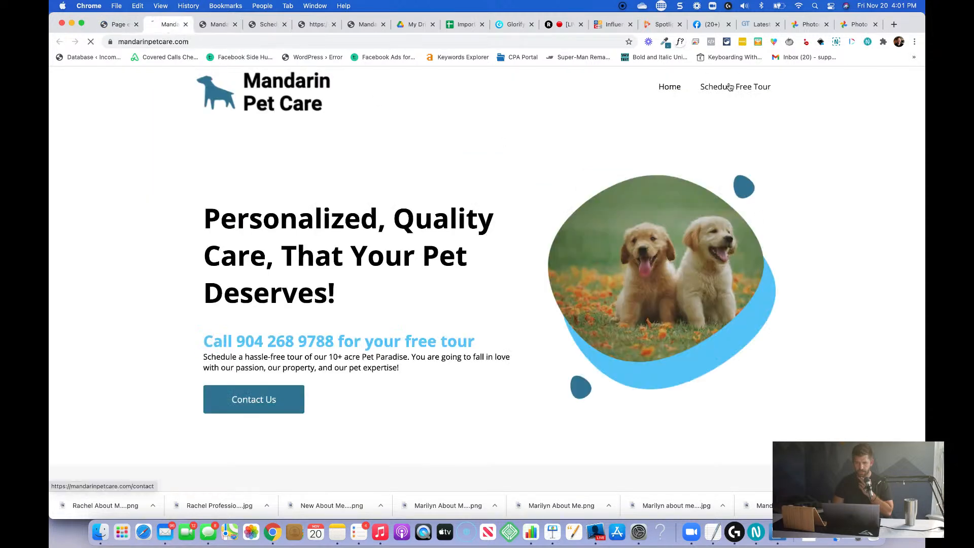
pyautogui.click(671, 87)
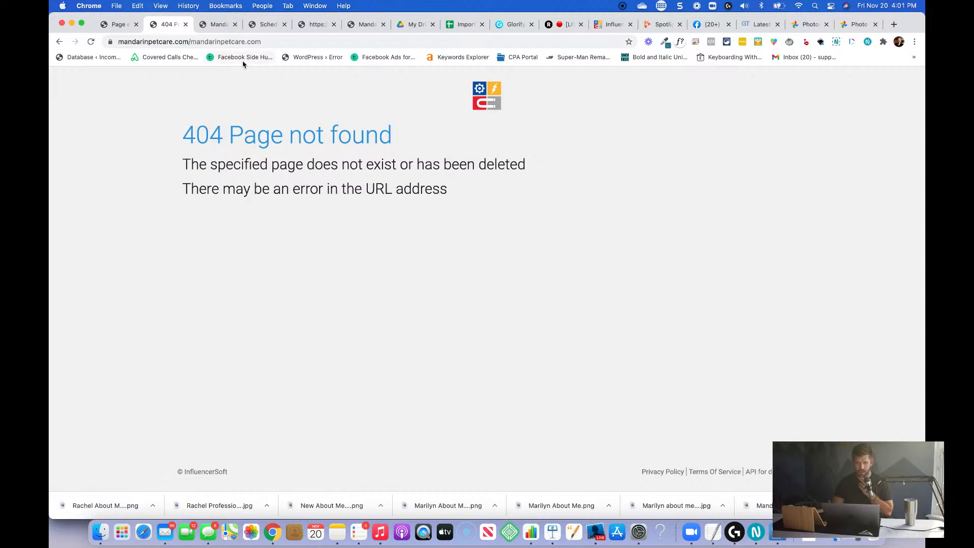
pyautogui.click(119, 25)
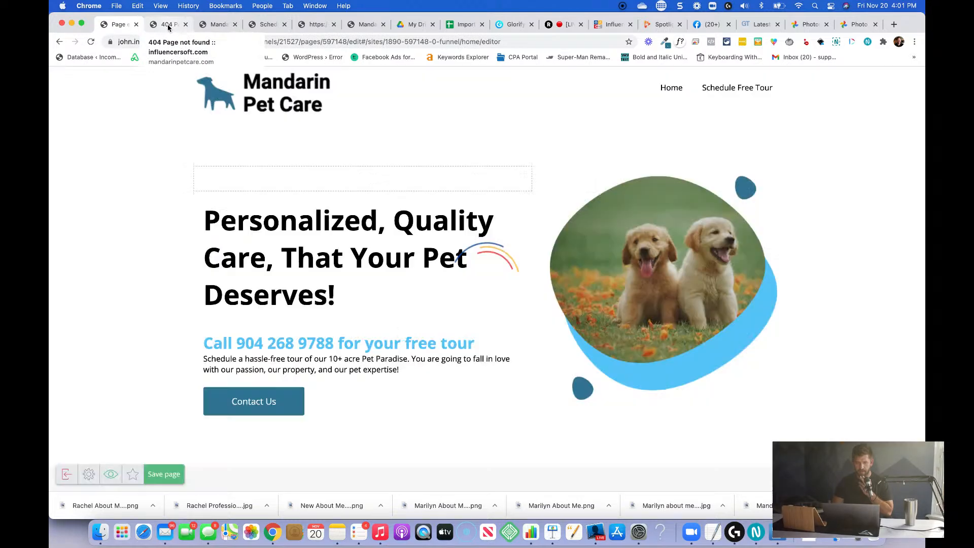
pyautogui.click(168, 25)
pyautogui.hscroll(-5, 178, 120)
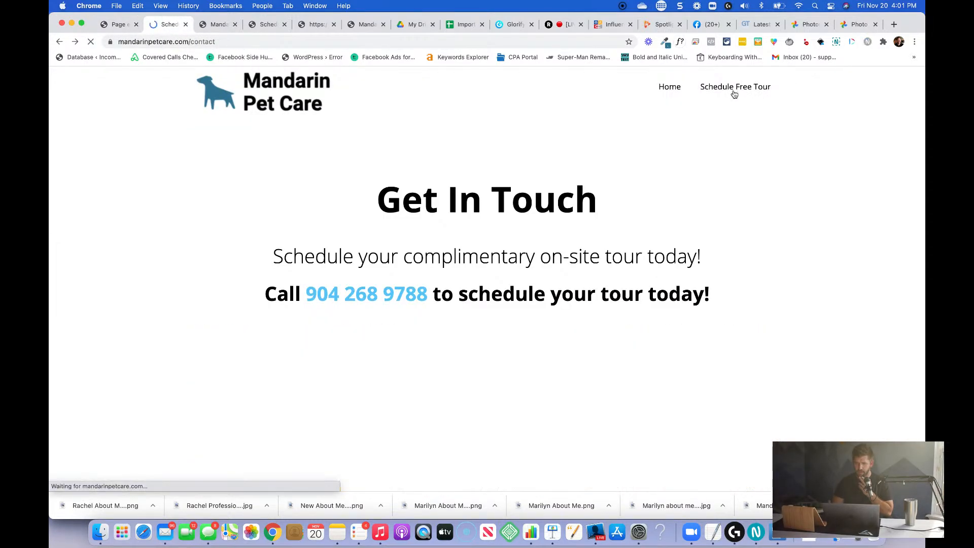
pyautogui.click(677, 90)
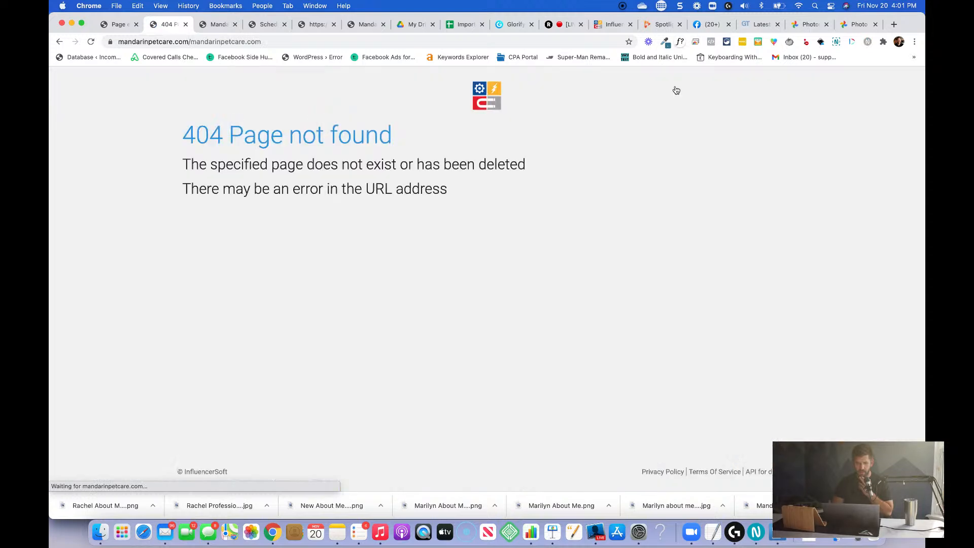
pyautogui.click(119, 24)
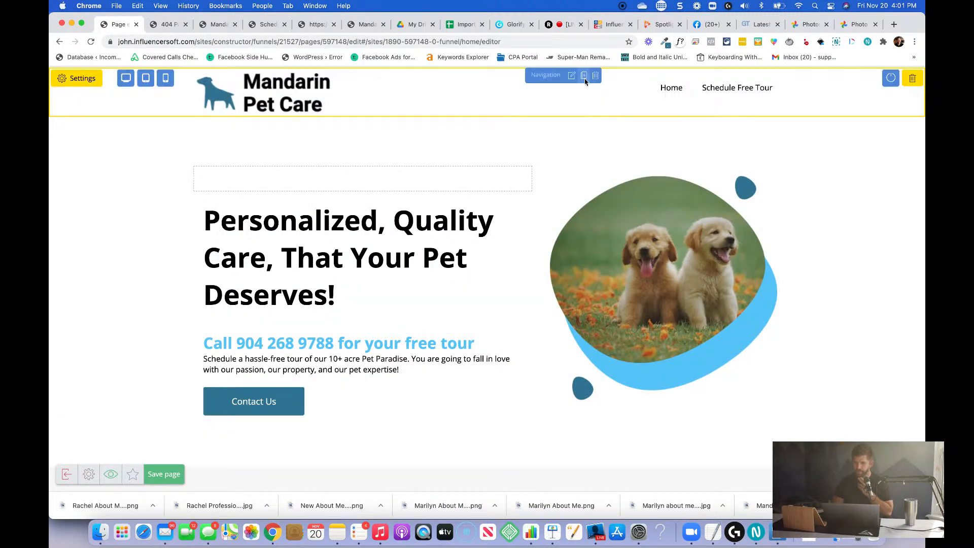
pyautogui.click(572, 77)
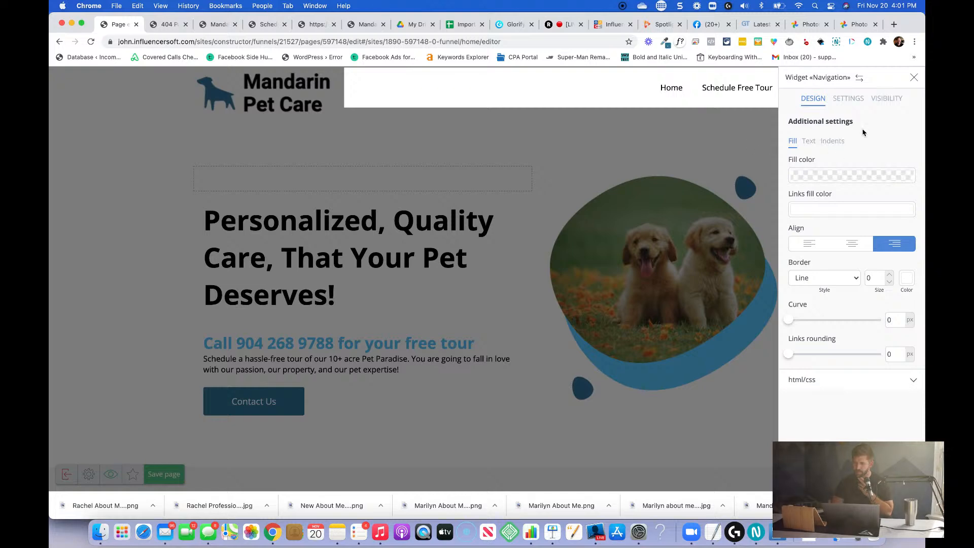
pyautogui.click(845, 102)
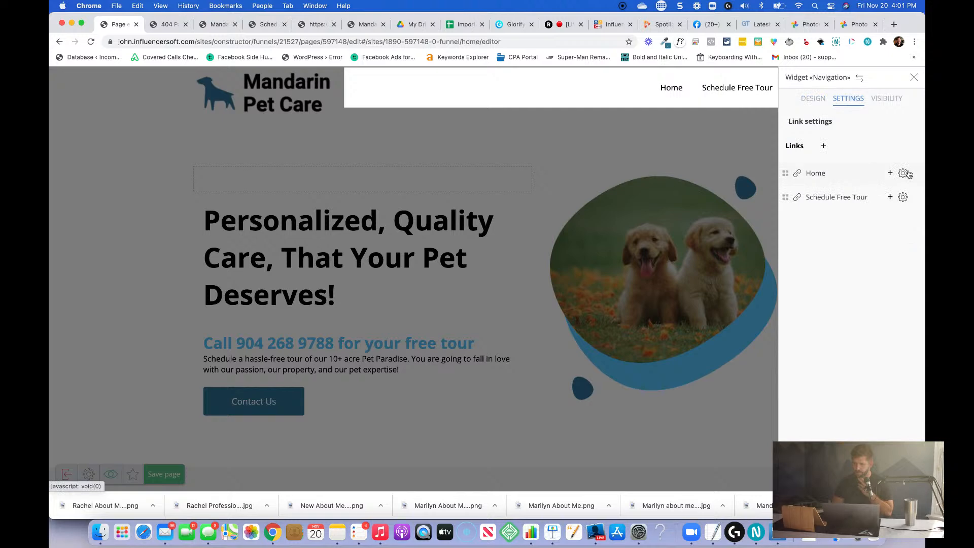
pyautogui.click(903, 174)
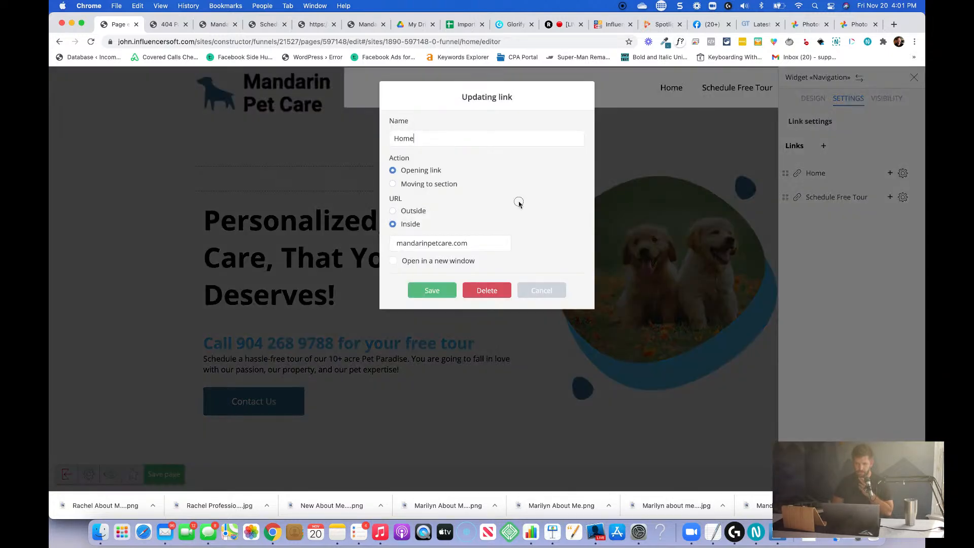
pyautogui.click(394, 211)
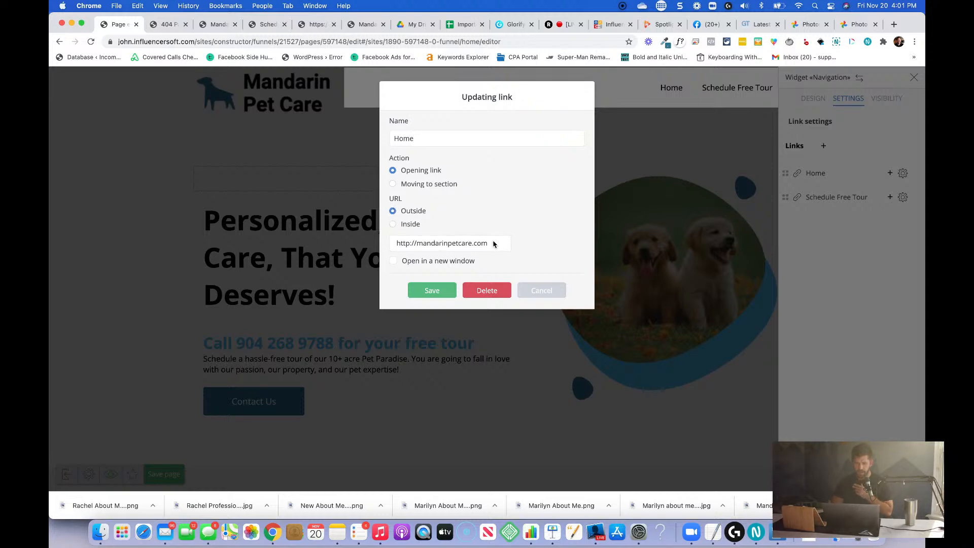
pyautogui.click(425, 290)
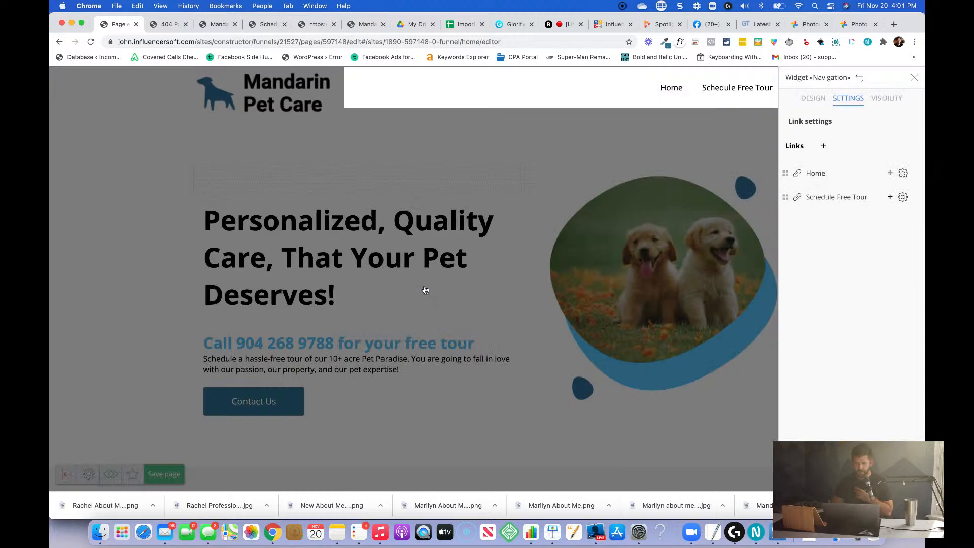
pyautogui.click(463, 349)
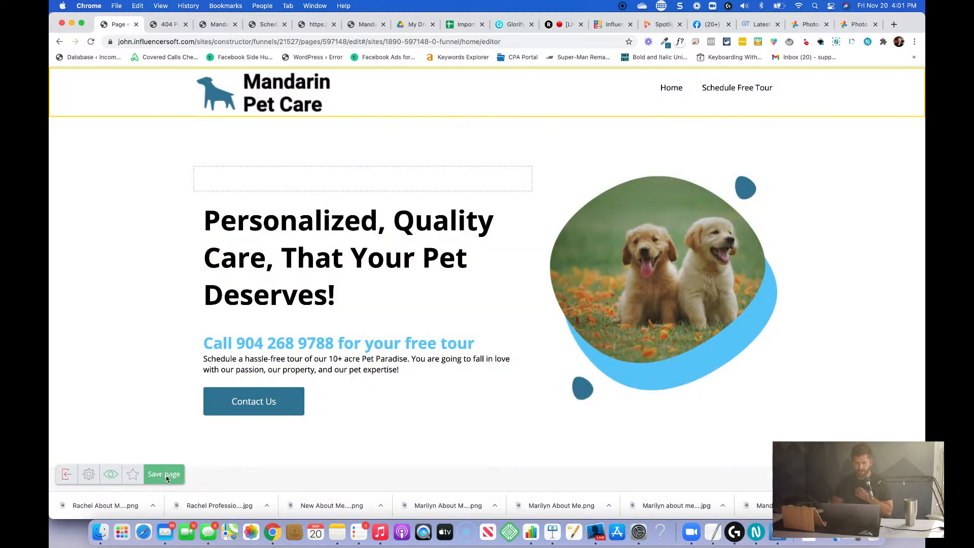
pyautogui.click(163, 474)
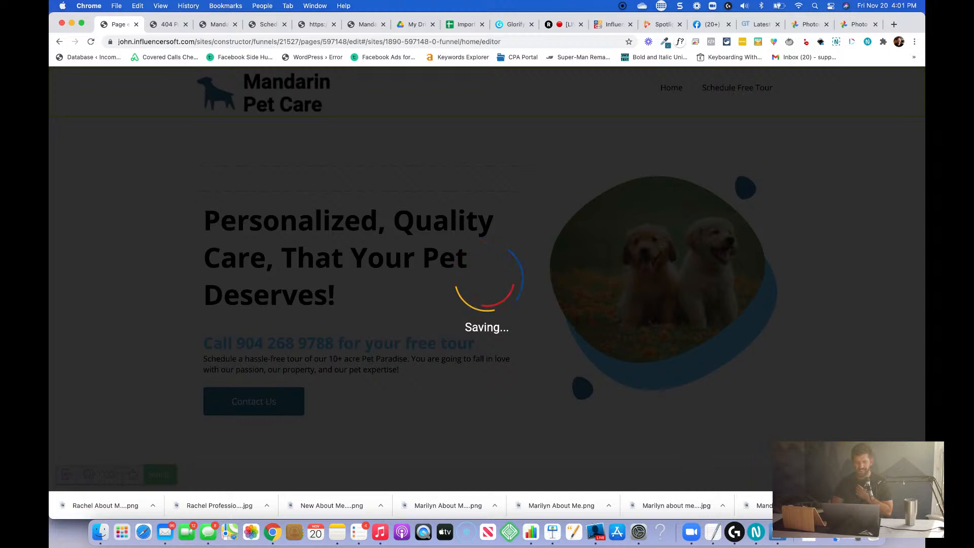
pyautogui.click(167, 25)
pyautogui.moveTo(191, 45); pyautogui.dragTo(297, 42)
pyautogui.press('BackSpace')
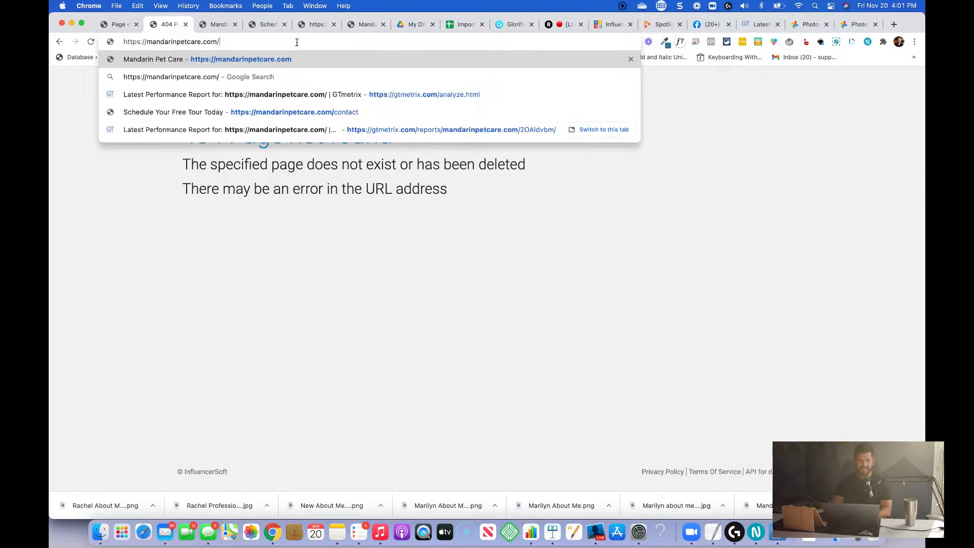
pyautogui.press('Return')
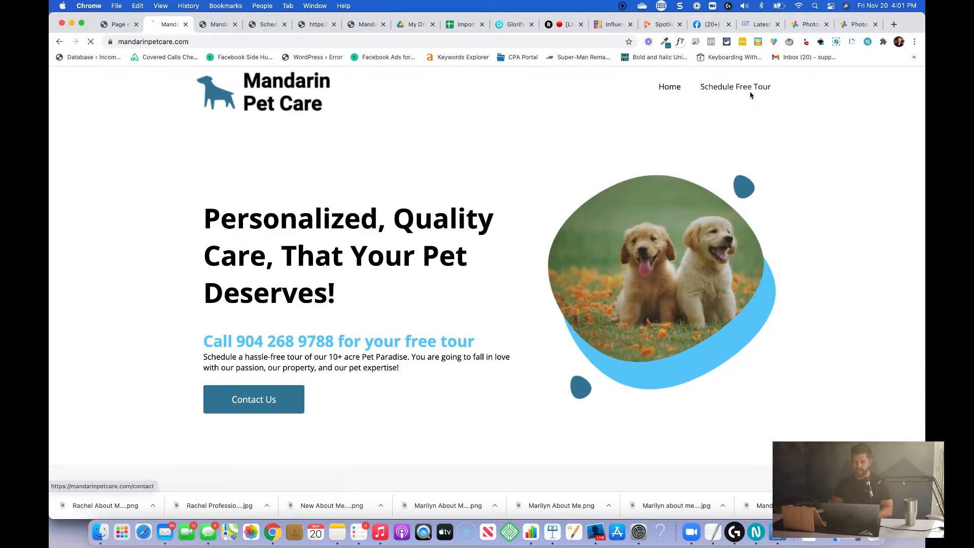
pyautogui.click(752, 90)
pyautogui.click(678, 90)
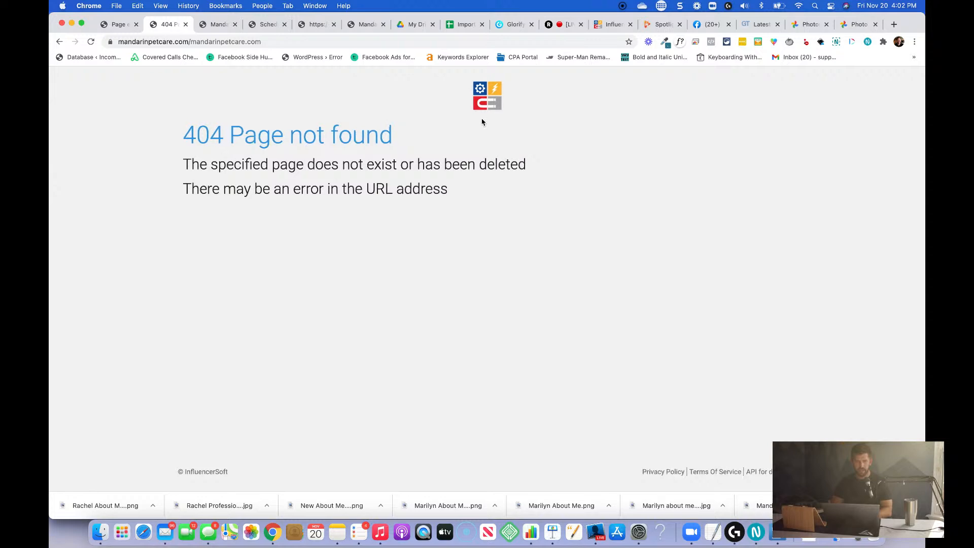
pyautogui.hscroll(-5, 483, 121)
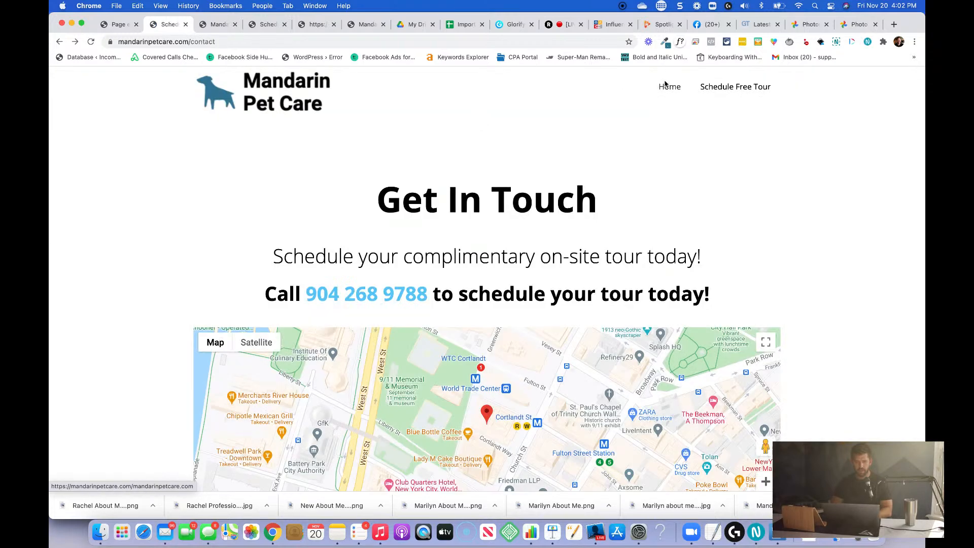
pyautogui.click(665, 86)
# In the home page's header navigation, set the Home link's outside URL to / and save the page.
pyautogui.click(117, 24)
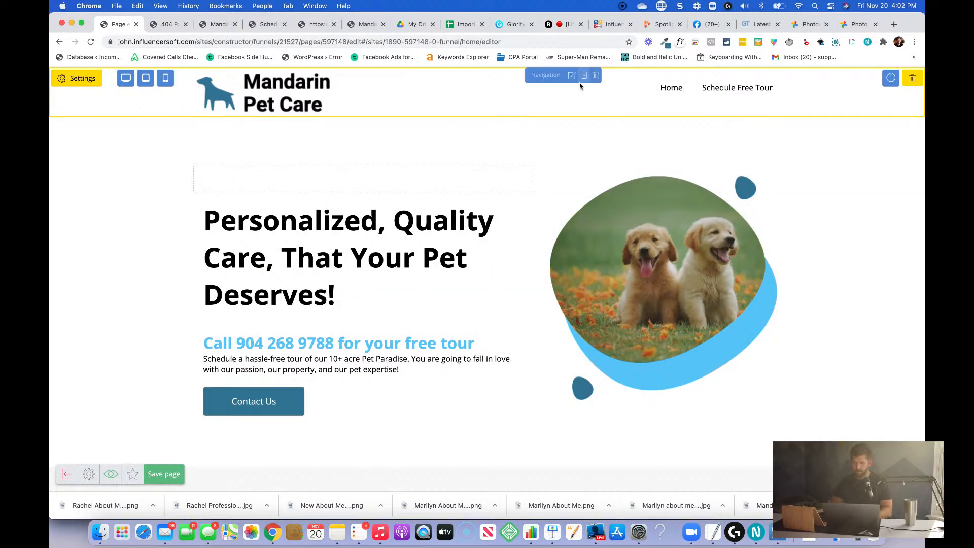
pyautogui.click(571, 76)
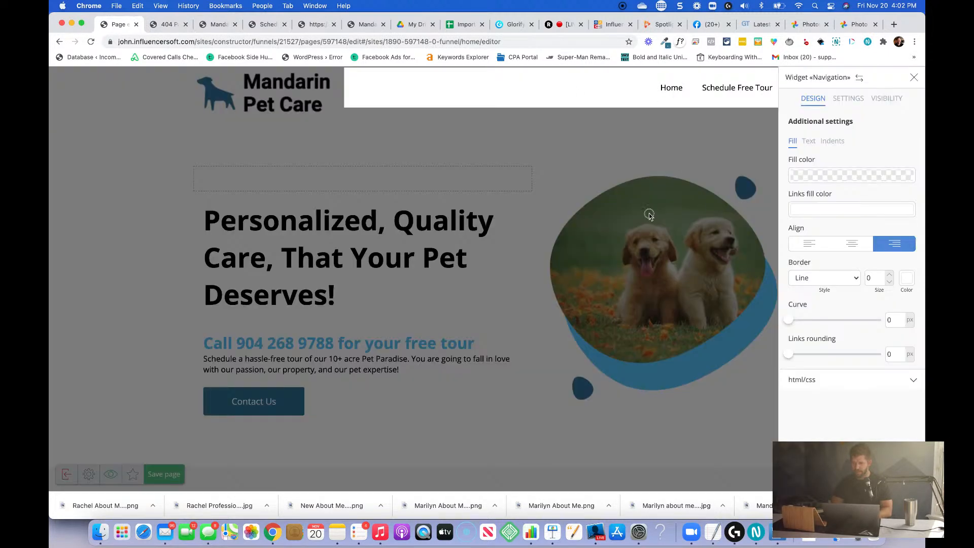
pyautogui.scroll(-5, 847, 104)
pyautogui.scroll(5, 859, 132)
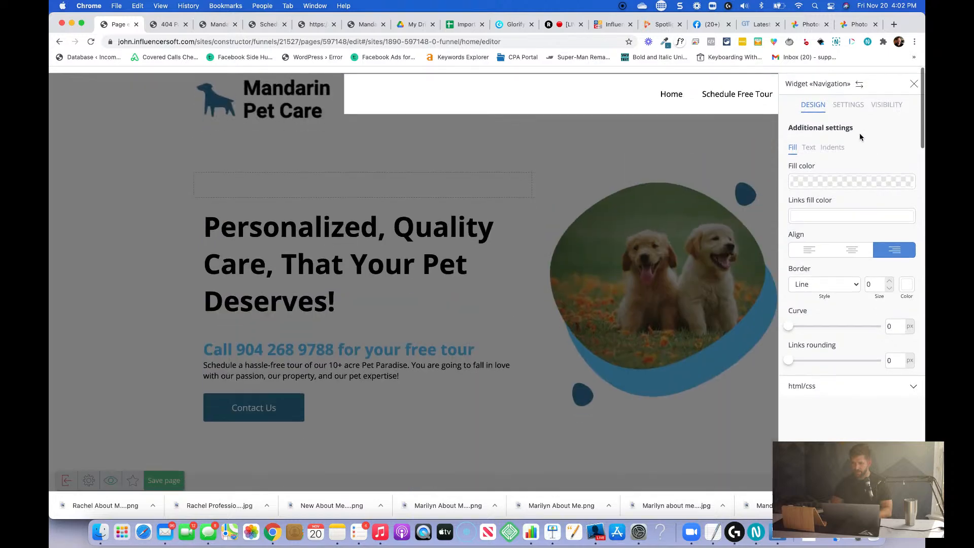
pyautogui.click(858, 101)
pyautogui.click(902, 173)
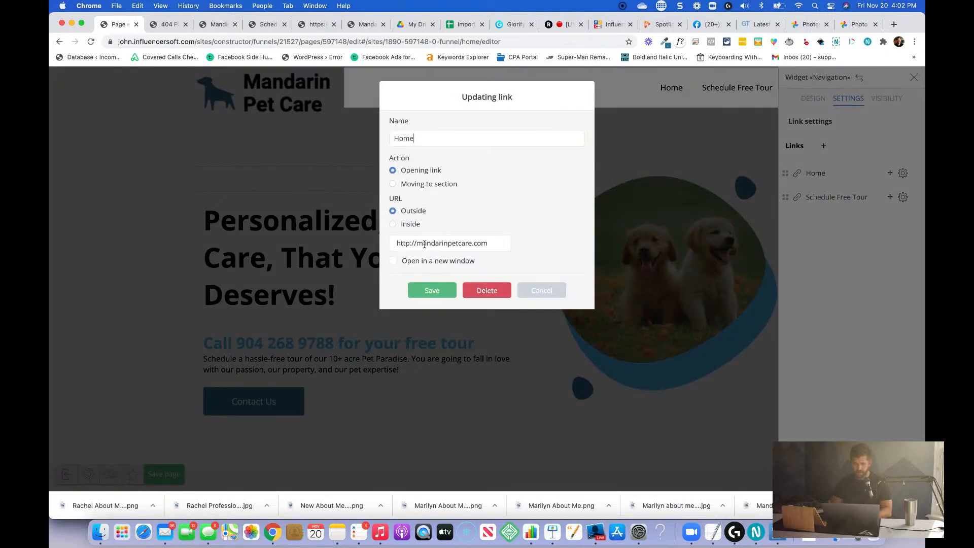
pyautogui.tripleClick(493, 247)
pyautogui.write('/')
pyautogui.click(439, 286)
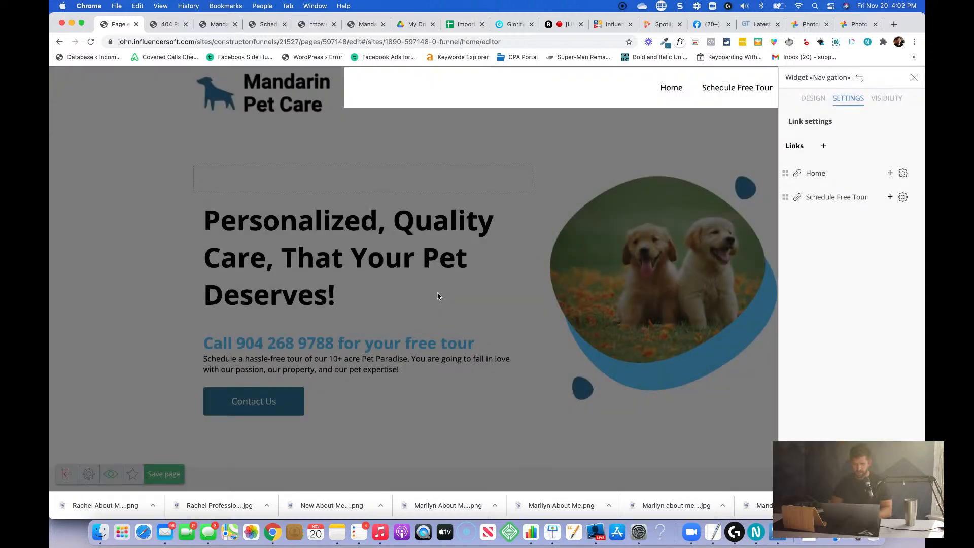
pyautogui.click(440, 336)
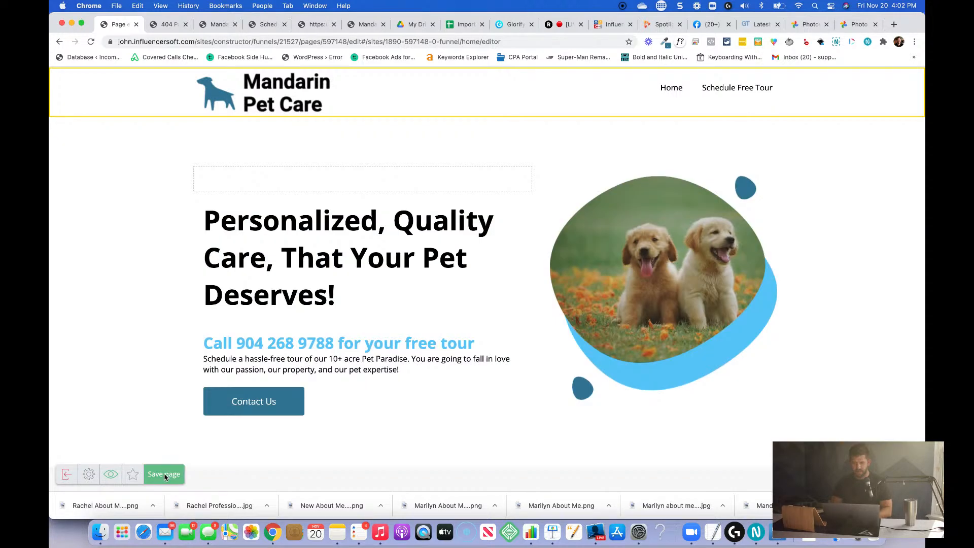
pyautogui.click(164, 474)
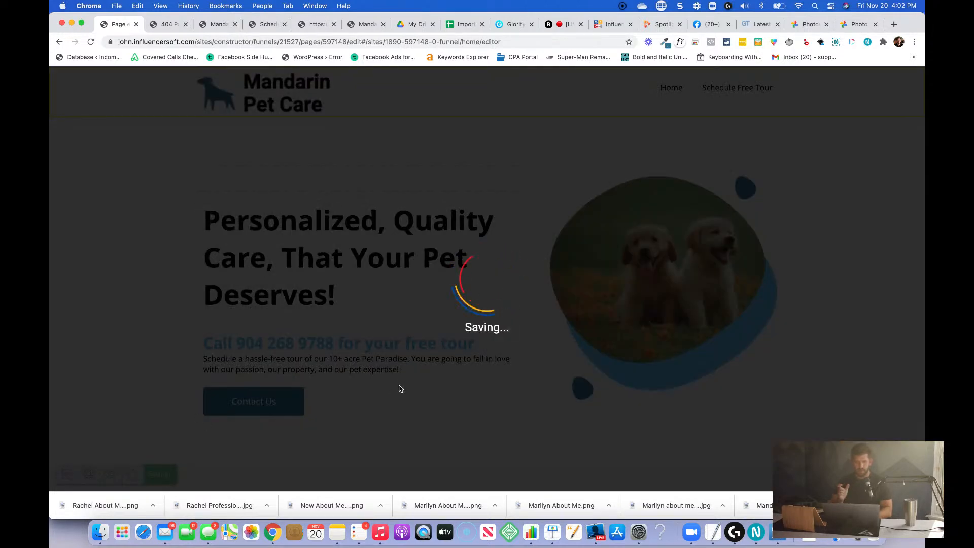
# Exit the page editor to the funnel and open the live Mandarin Pet Care page from there.
pyautogui.click(167, 24)
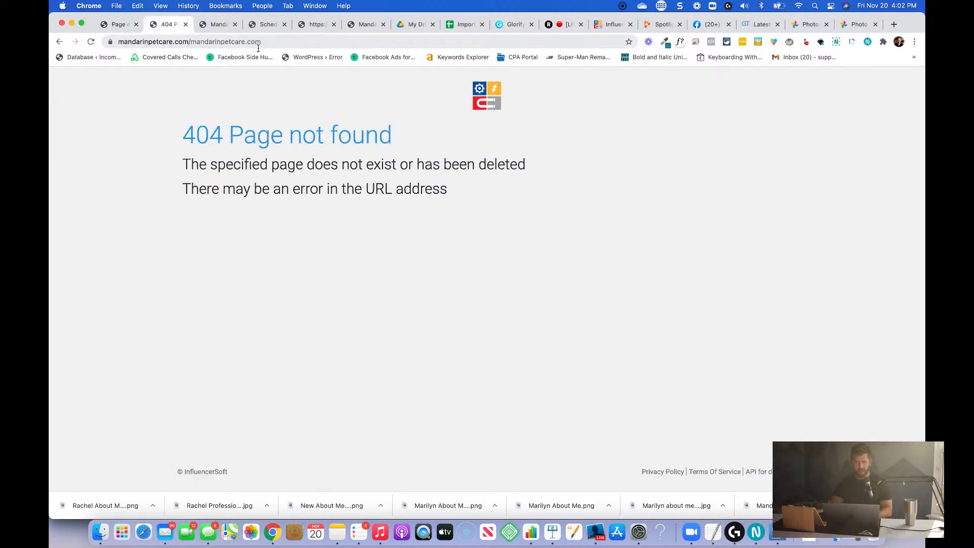
pyautogui.click(118, 24)
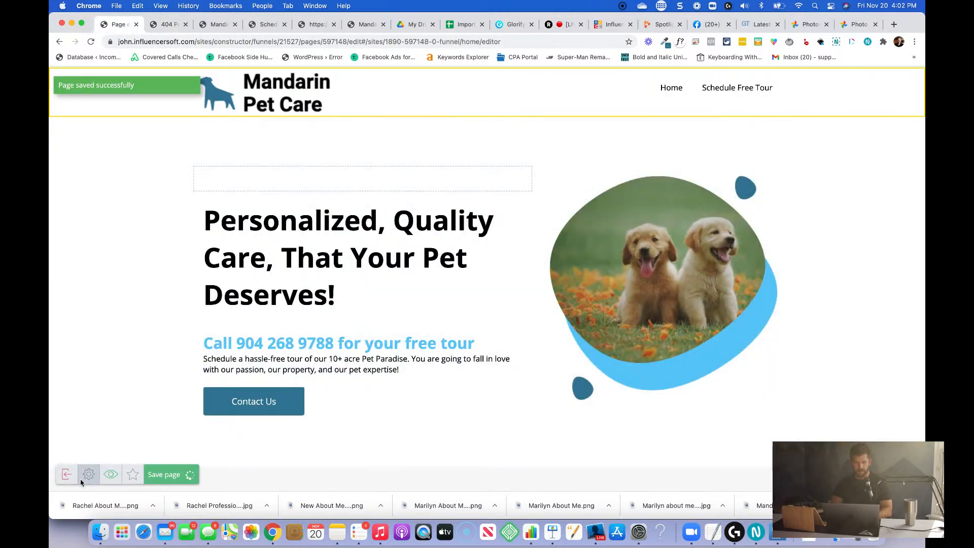
pyautogui.click(66, 475)
pyautogui.click(473, 207)
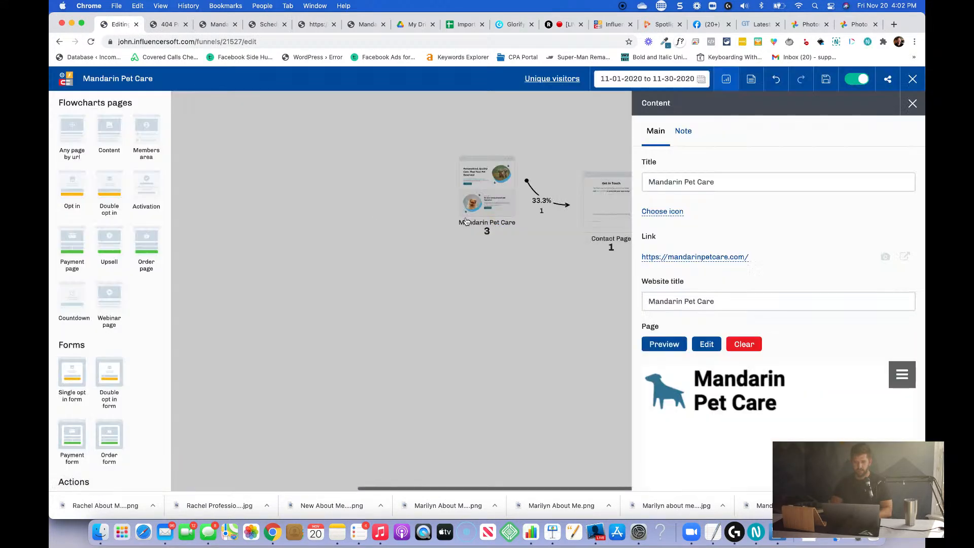
pyautogui.click(407, 255)
pyautogui.moveTo(479, 189)
pyautogui.click(474, 146)
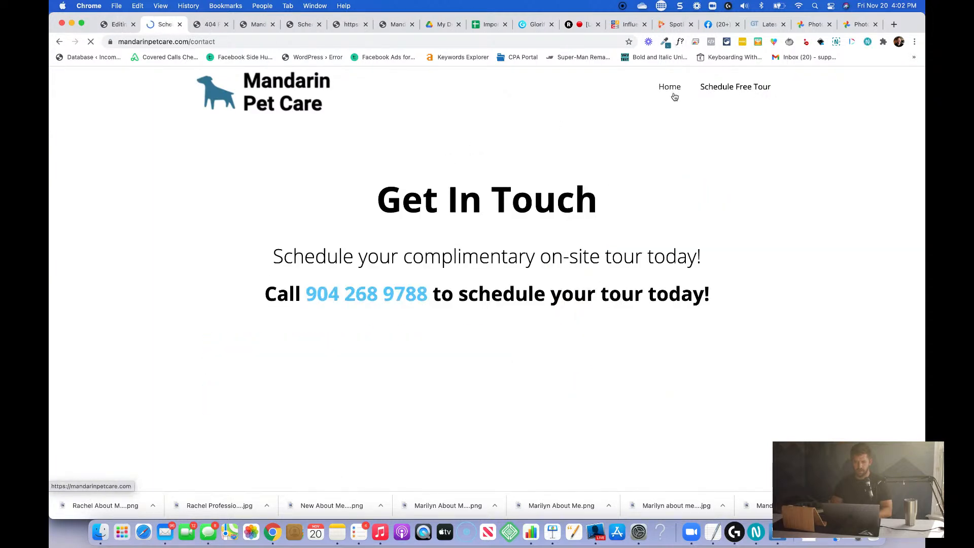
# Test the Home and Schedule Free Tour links in the live site's header again.
pyautogui.click(670, 88)
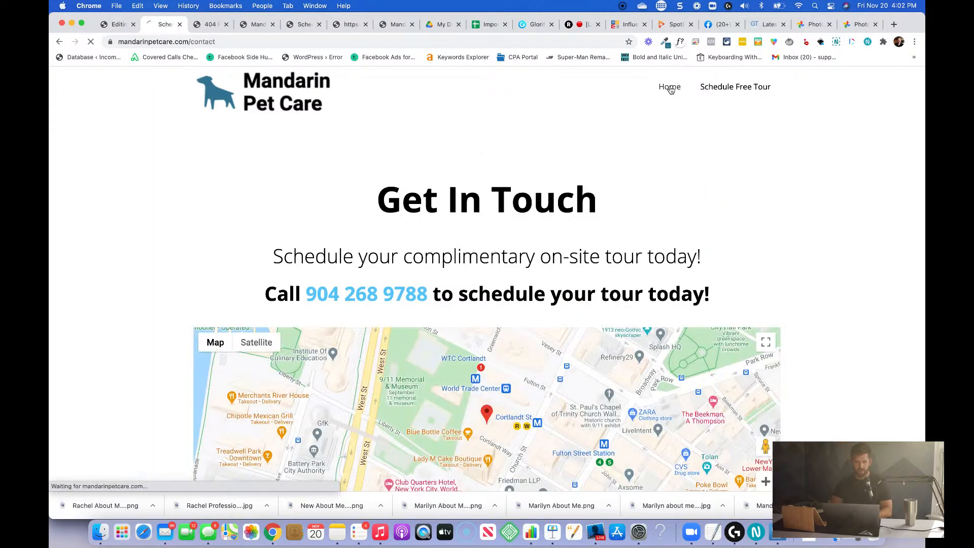
pyautogui.click(731, 92)
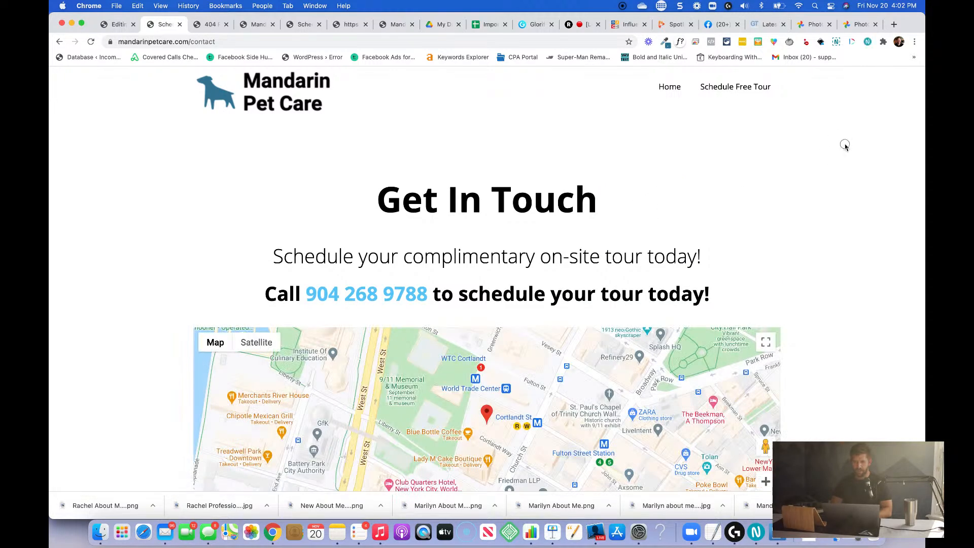
pyautogui.click(670, 88)
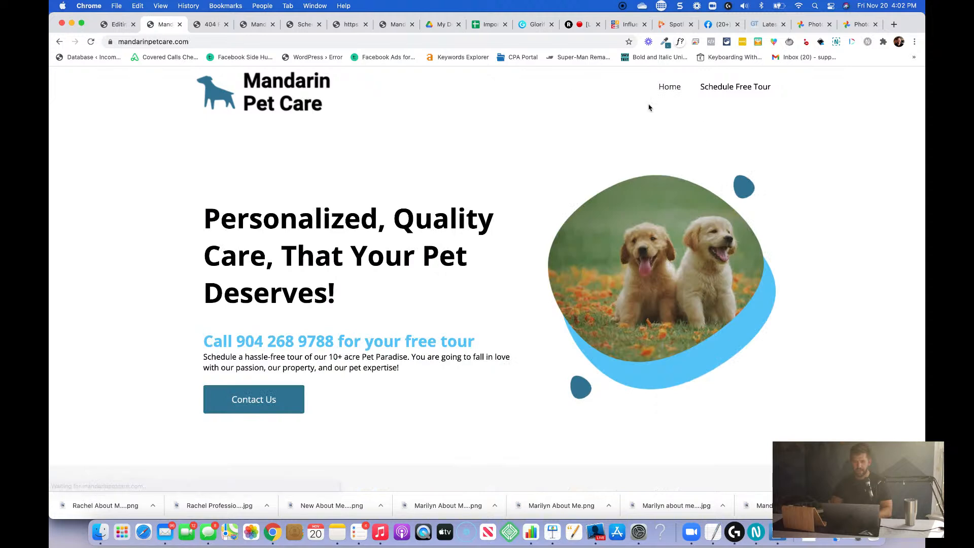
# Check the live home page's full address and review the page's sections down to the 10+ acres video section.
pyautogui.doubleClick(188, 41)
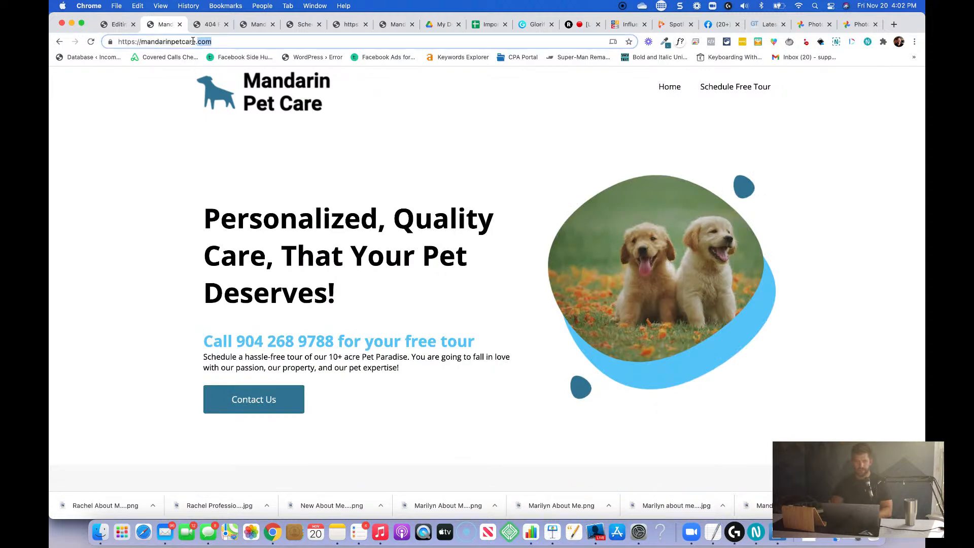
pyautogui.click(192, 41)
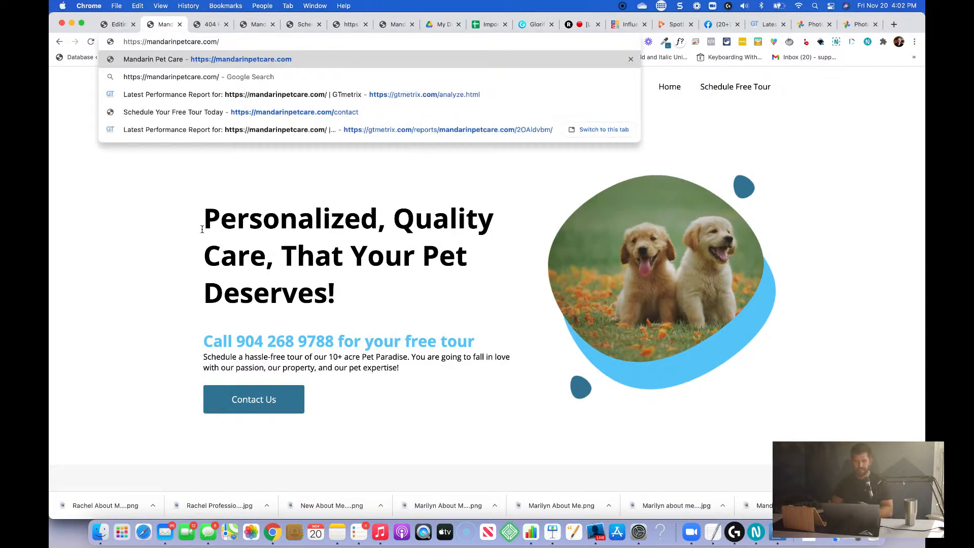
pyautogui.click(438, 215)
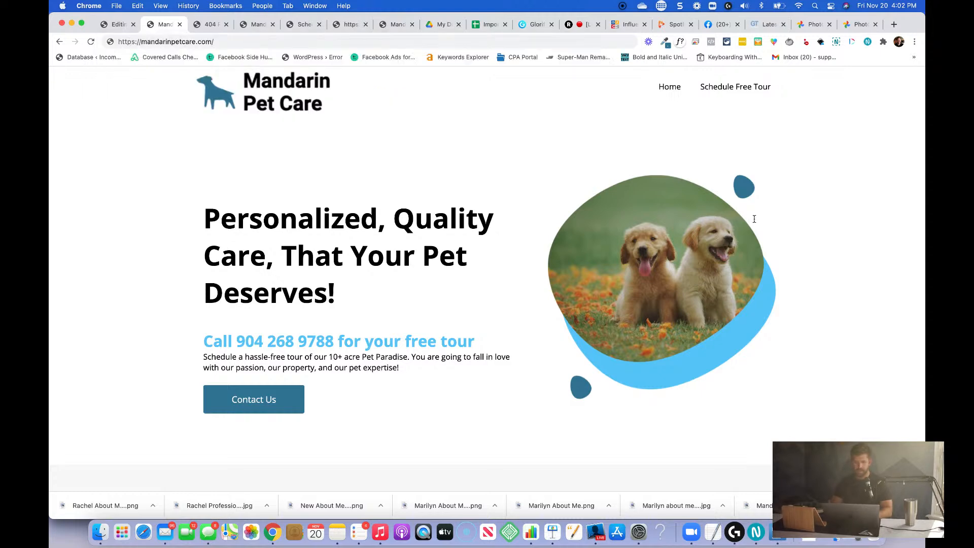
pyautogui.scroll(-5, 631, 262)
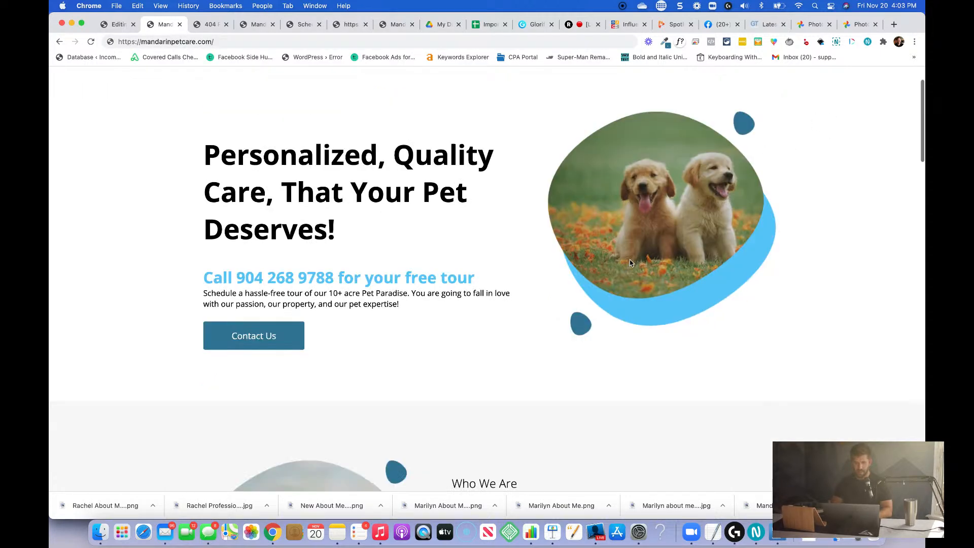
pyautogui.scroll(-15, 630, 261)
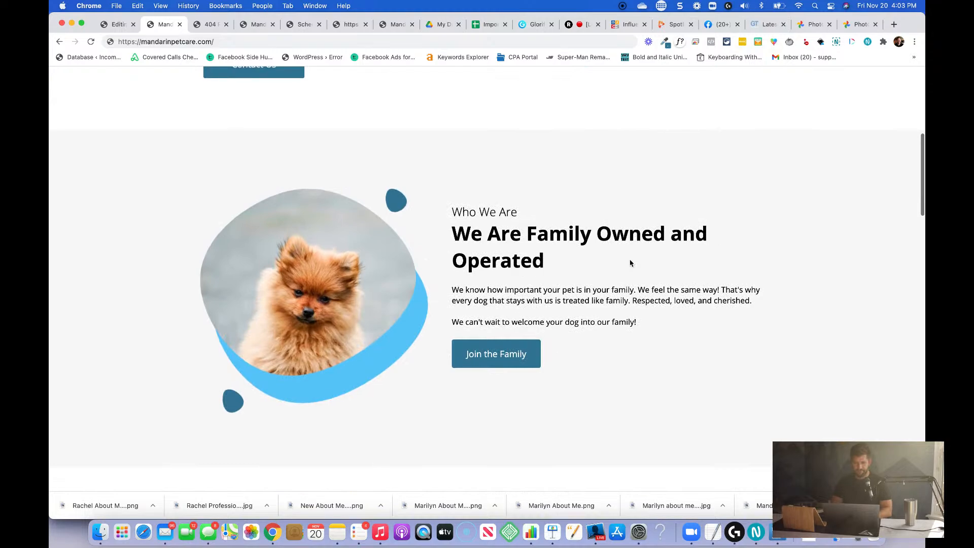
pyautogui.scroll(7, 615, 254)
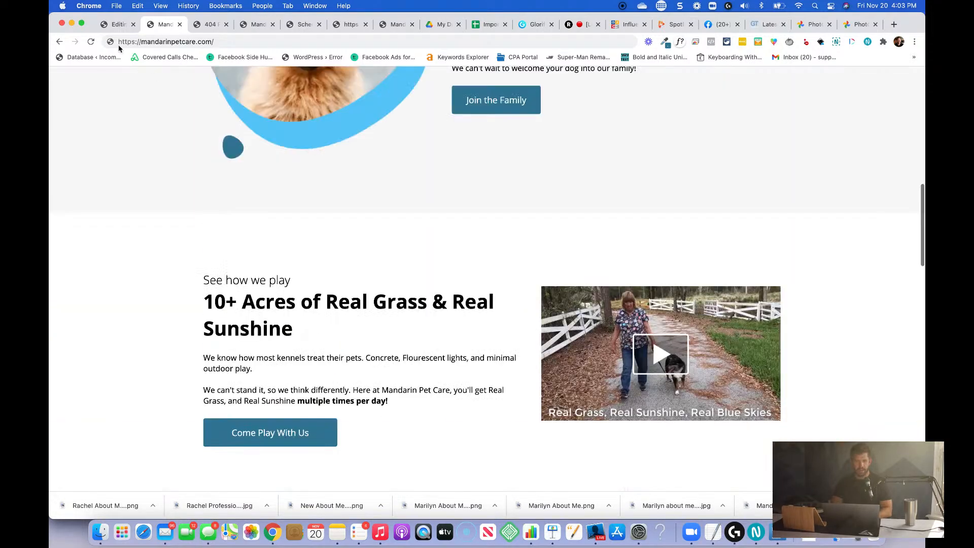
# Return to the funnel and load its Mandarin Pet Care page in the page editor.
pyautogui.click(115, 26)
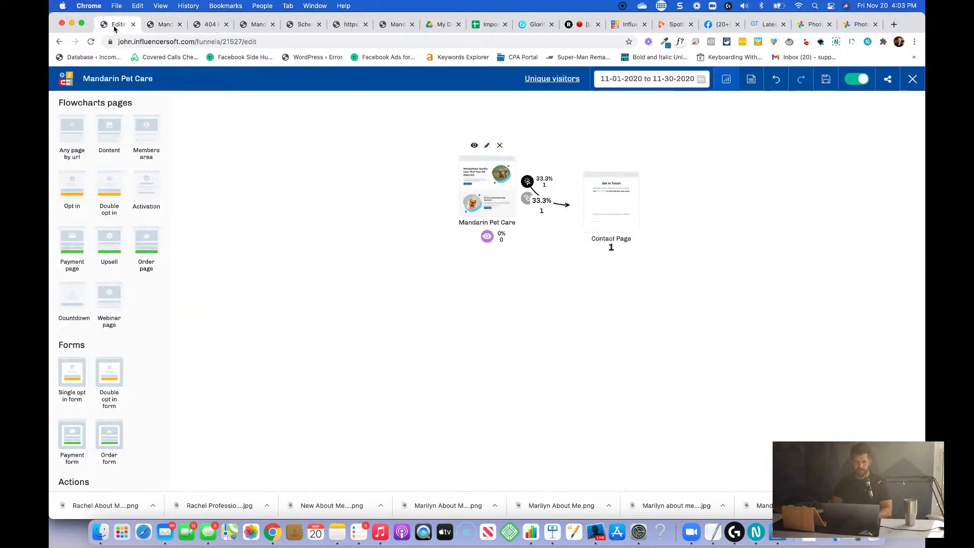
pyautogui.click(487, 147)
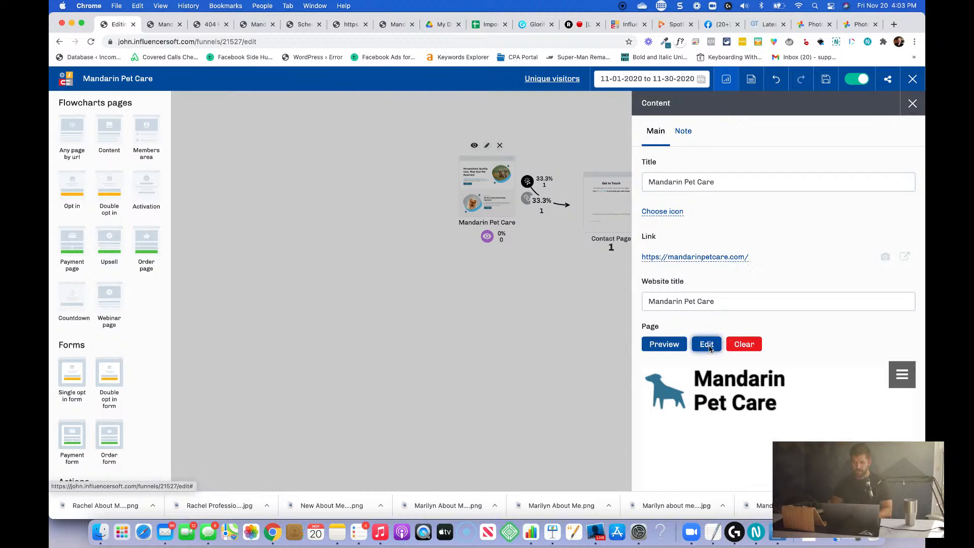
pyautogui.click(706, 345)
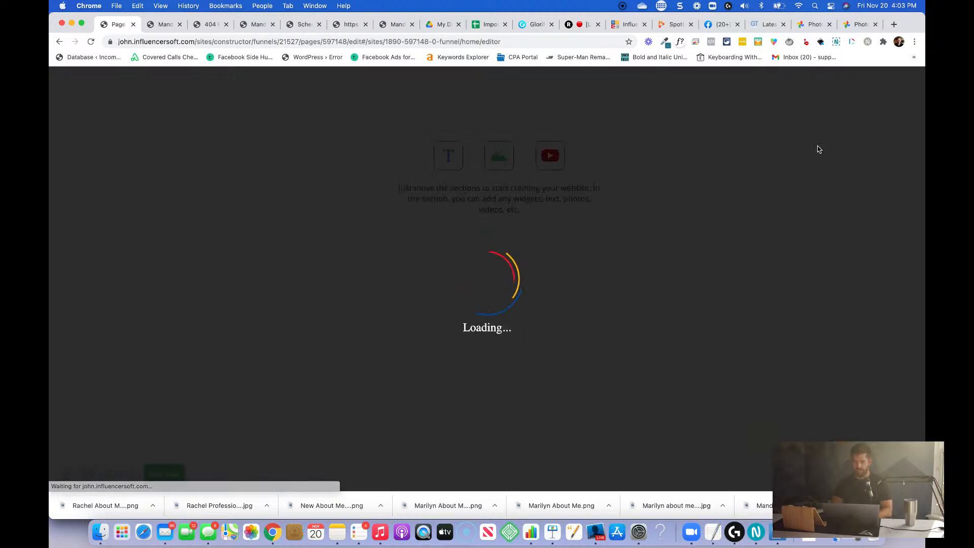
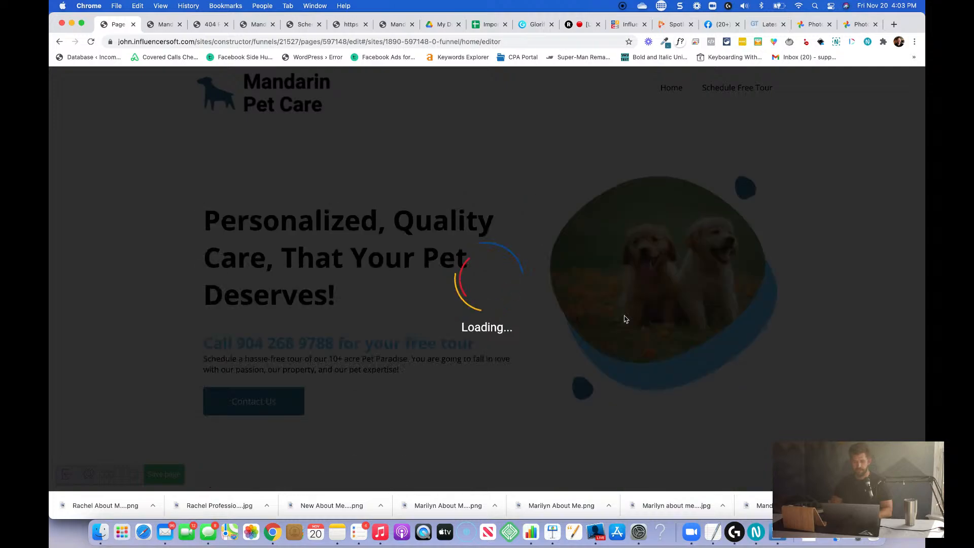
# Add an indent above the Doggy Day Care card in the service cards section, shrink it to a thin gap, and save the page.
pyautogui.scroll(-18, 625, 318)
pyautogui.scroll(-15, 624, 319)
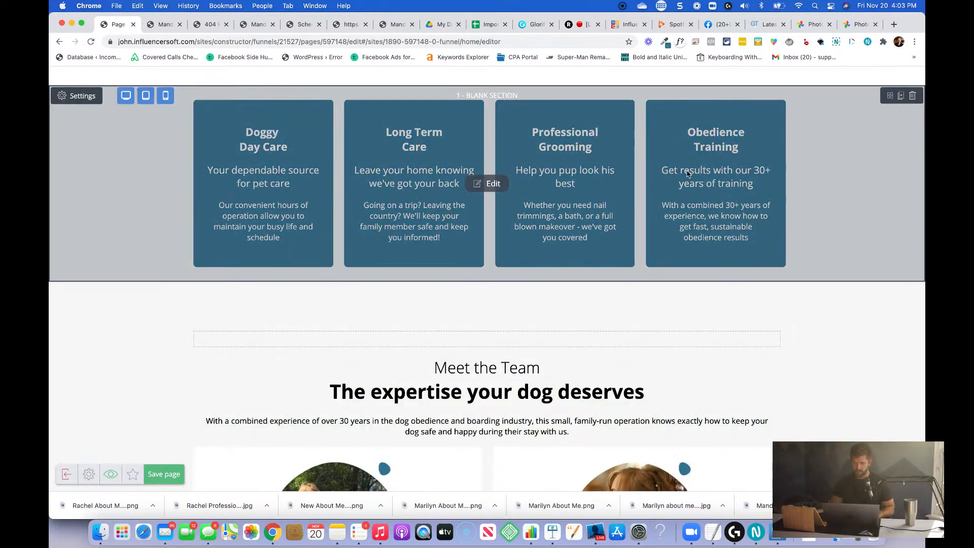
pyautogui.click(488, 185)
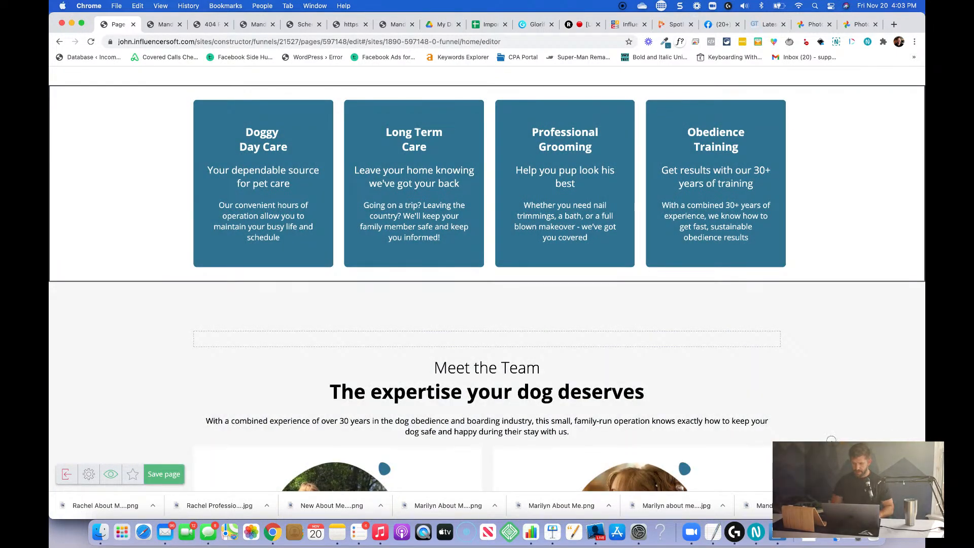
pyautogui.click(903, 471)
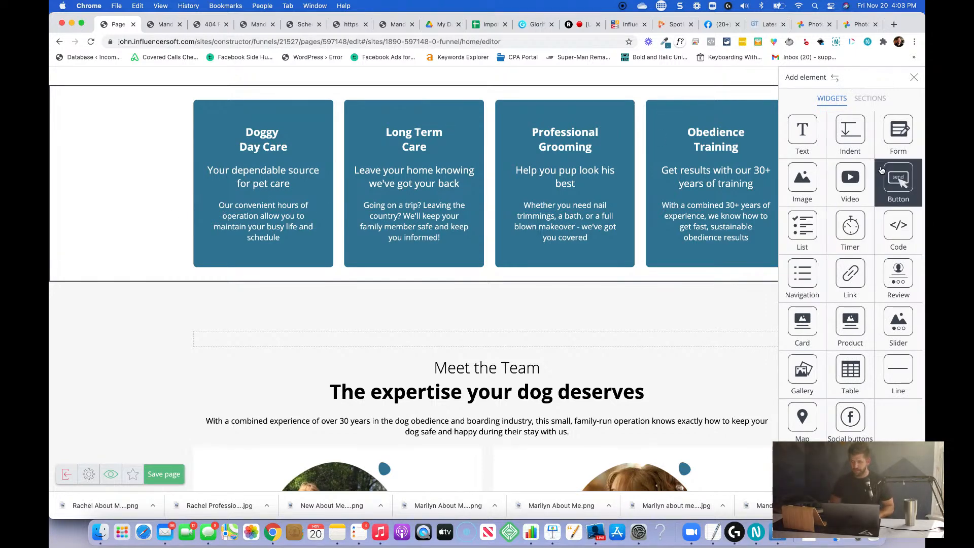
pyautogui.moveTo(850, 131); pyautogui.dragTo(280, 107)
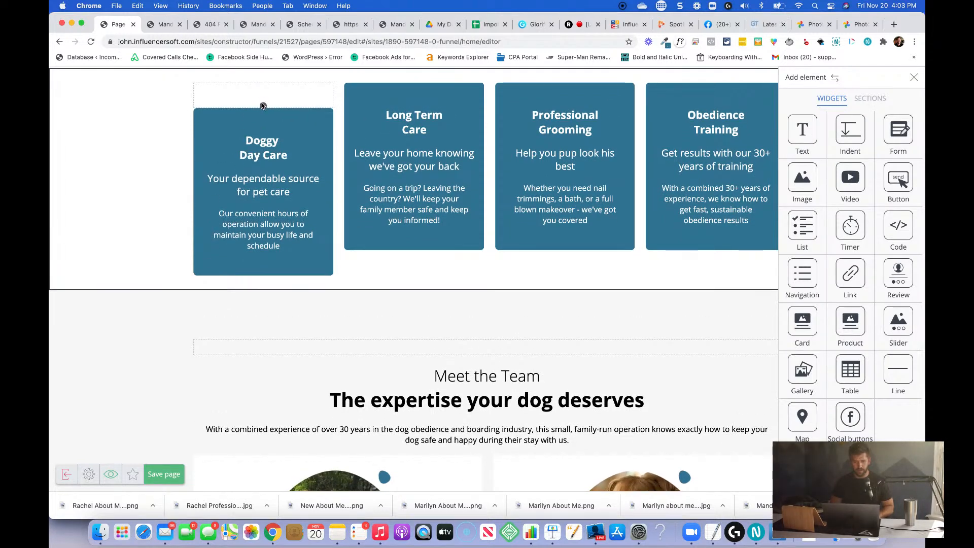
pyautogui.moveTo(262, 104); pyautogui.dragTo(262, 88)
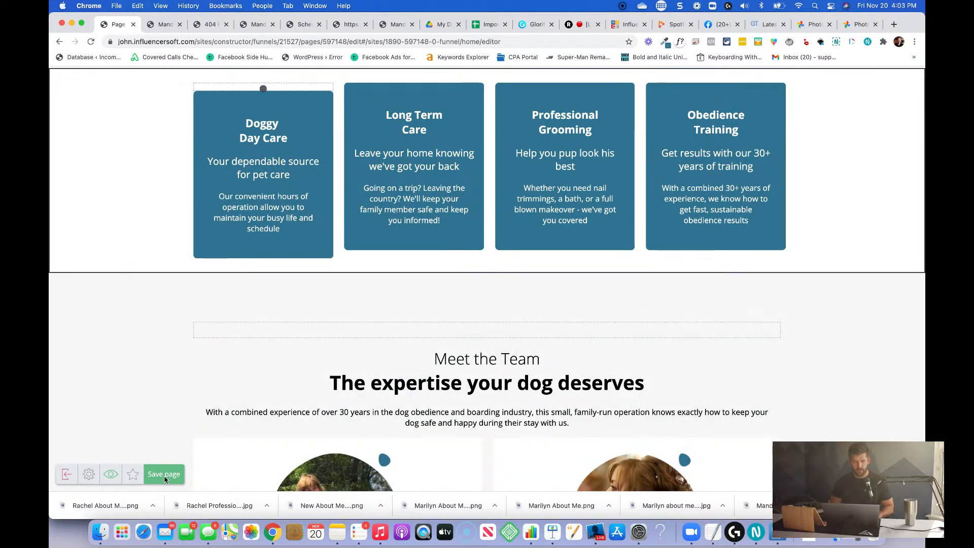
pyautogui.click(164, 475)
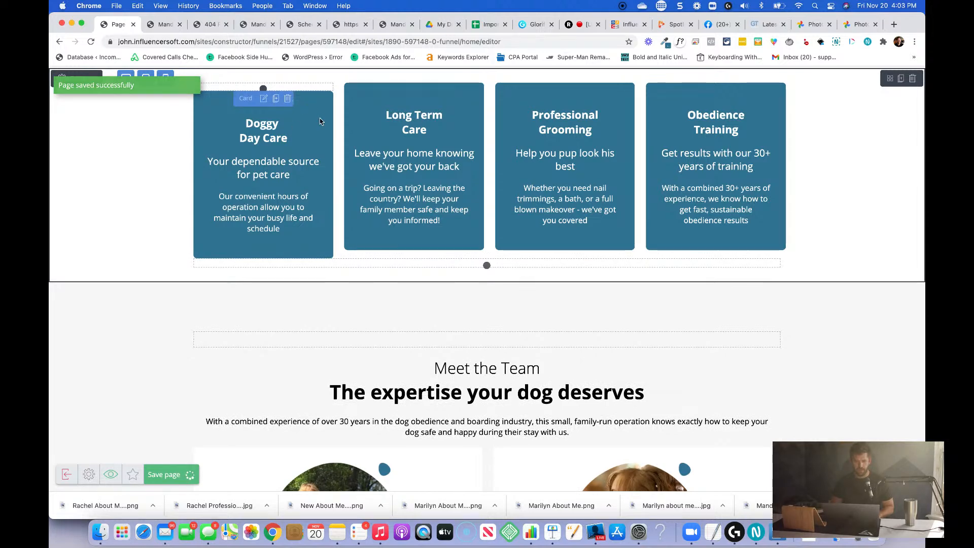
pyautogui.click(275, 100)
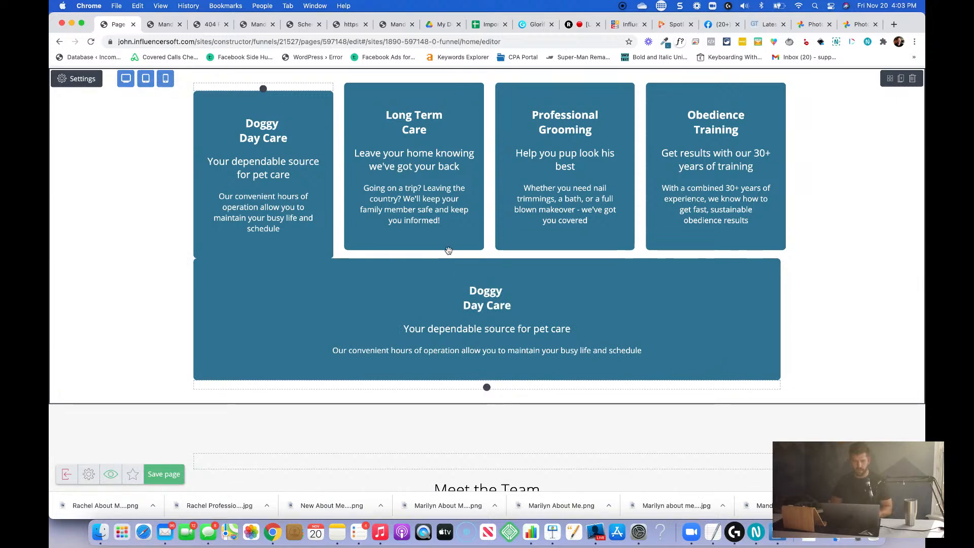
pyautogui.press('super+z')
pyautogui.scroll(1, 448, 250)
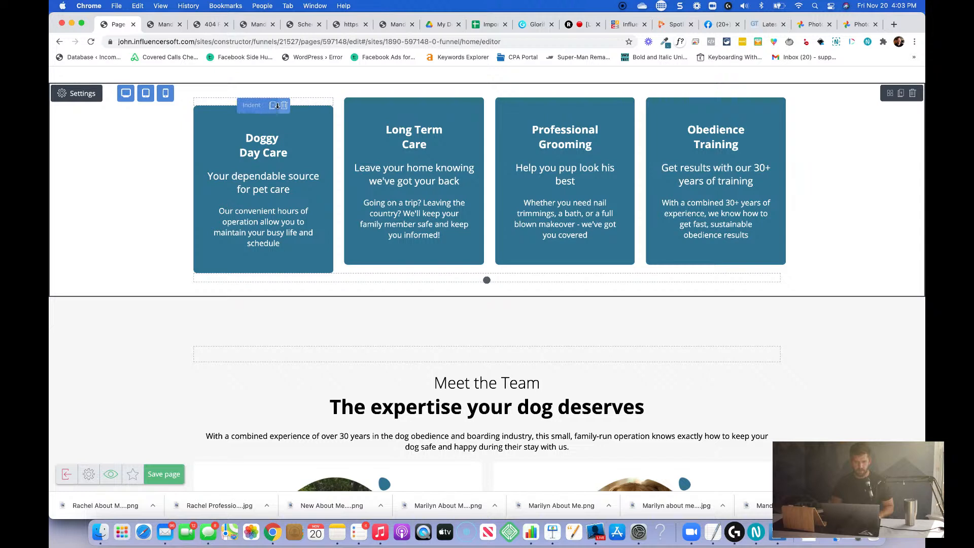
# Duplicate the thin indent and place the copies above the Long Term Care and Professional Grooming cards.
pyautogui.click(270, 109)
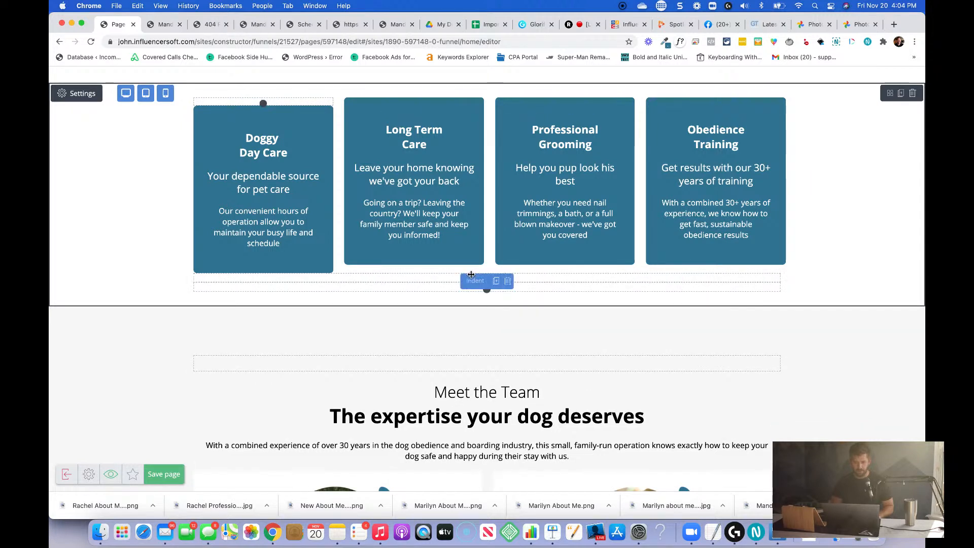
pyautogui.moveTo(471, 277); pyautogui.dragTo(430, 114)
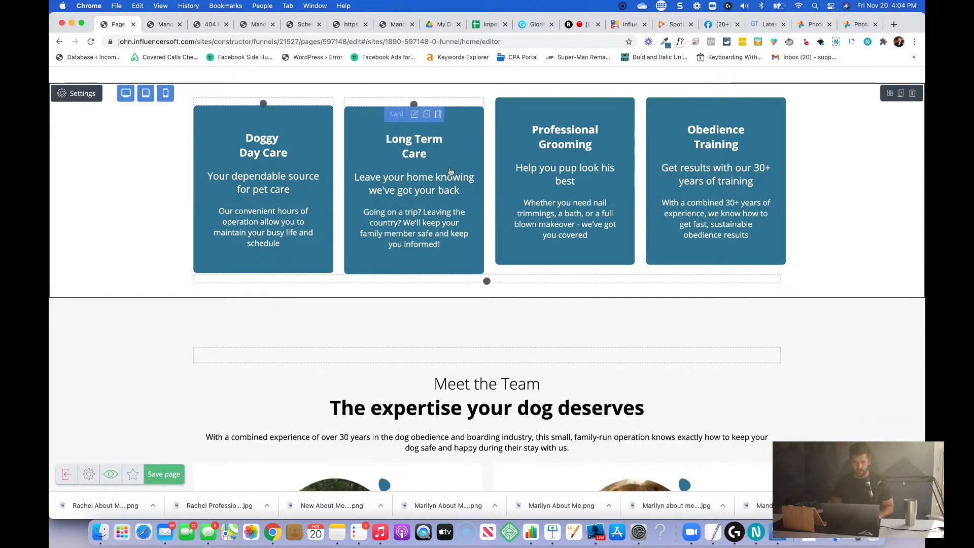
pyautogui.moveTo(471, 281); pyautogui.dragTo(548, 119)
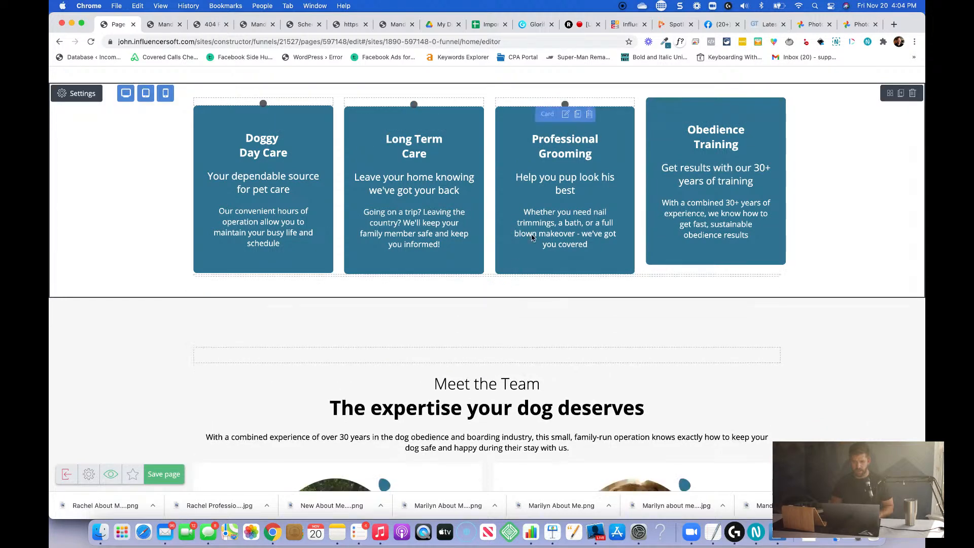
# Try to place another copy of the thin indent above the Obedience Training card.
pyautogui.moveTo(481, 287); pyautogui.dragTo(712, 306)
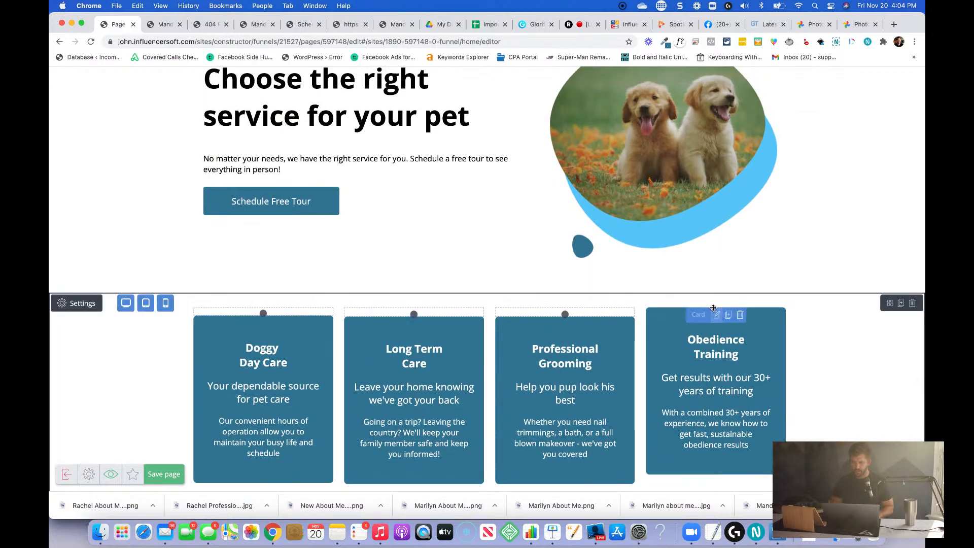
pyautogui.scroll(-1, 509, 341)
pyautogui.scroll(-3, 511, 340)
pyautogui.scroll(1, 512, 340)
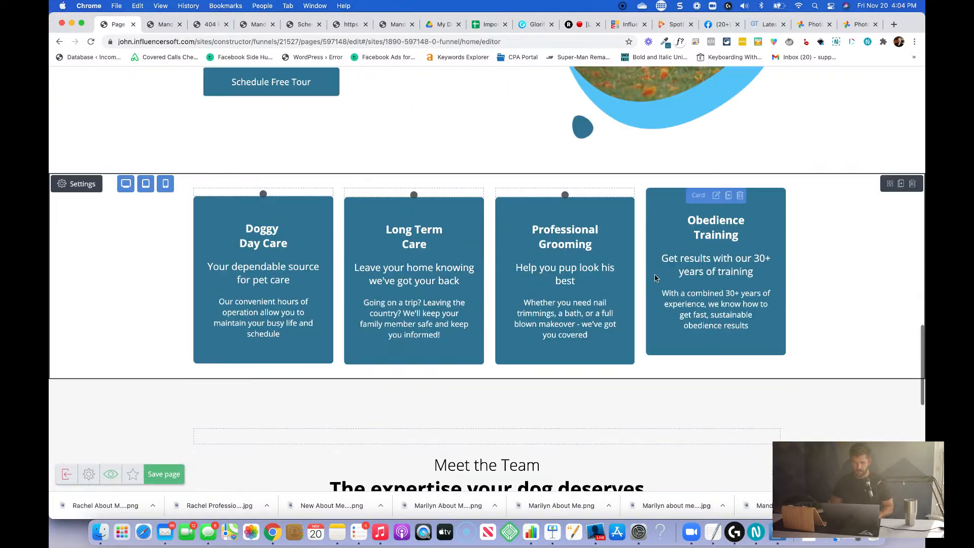
pyautogui.scroll(-2, 583, 314)
pyautogui.scroll(6, 639, 295)
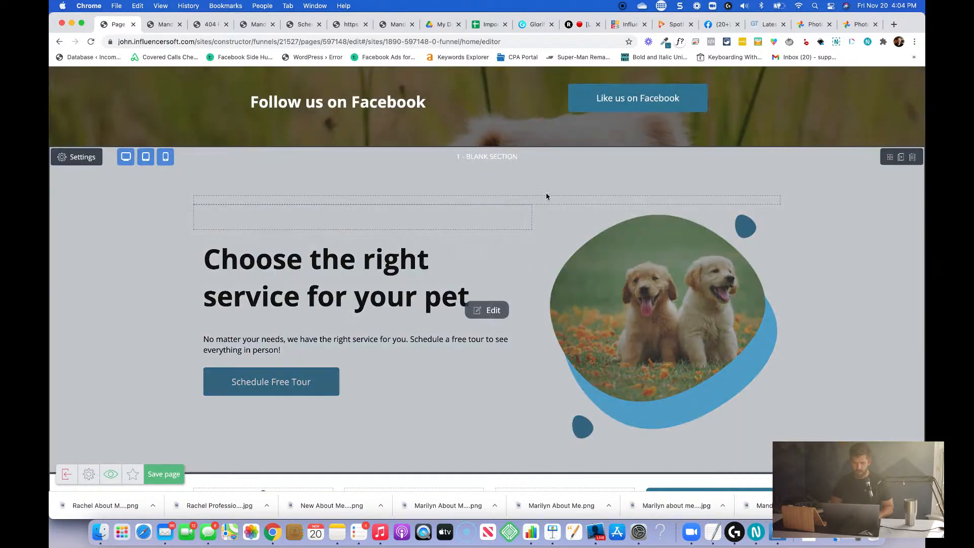
# Move the stray thin indent from the "Choose the right service for your pet" section to above the Obedience Training card.
pyautogui.click(547, 197)
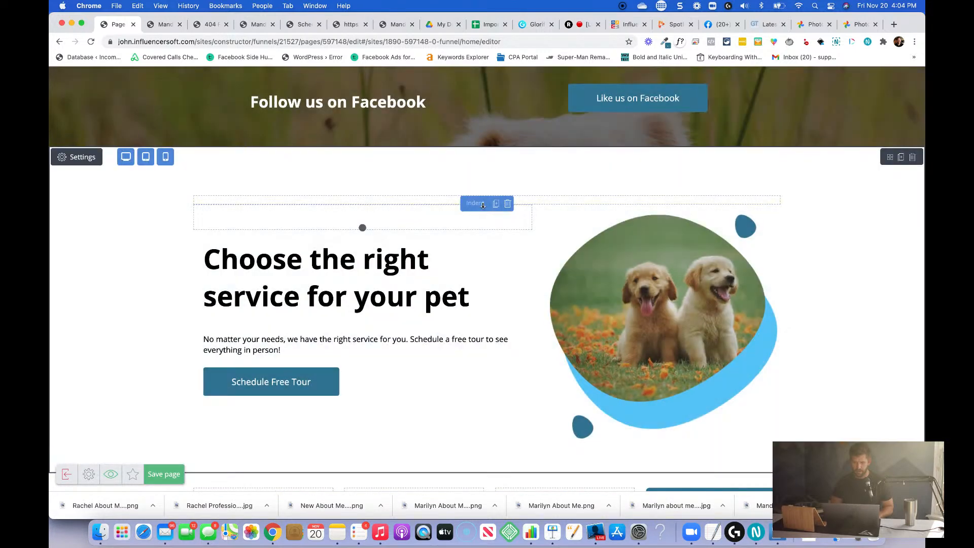
pyautogui.scroll(-3, 482, 204)
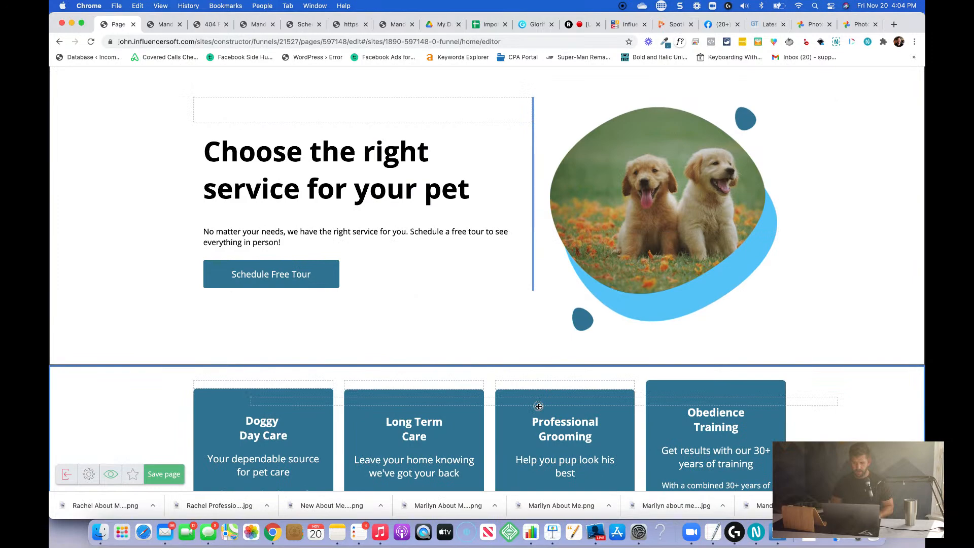
pyautogui.scroll(-3, 539, 409)
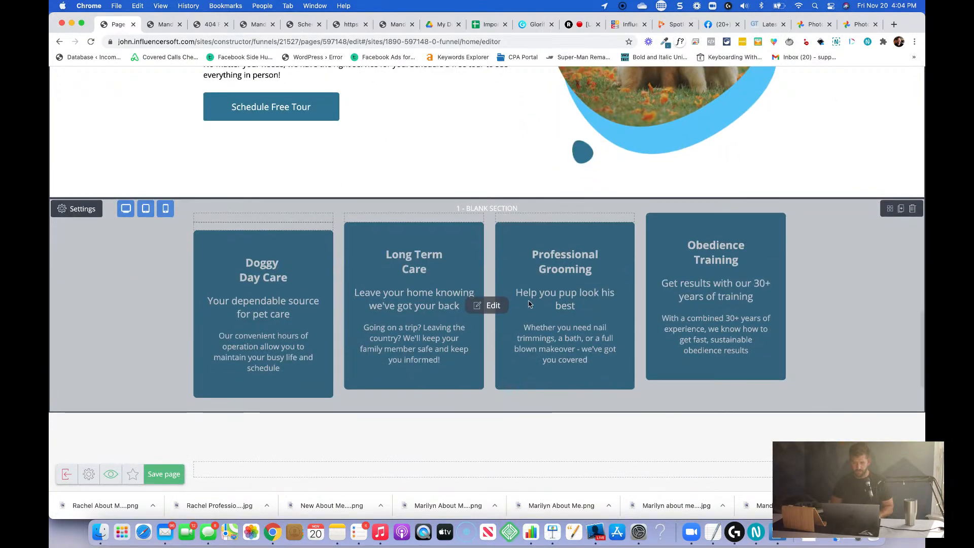
pyautogui.scroll(-3, 552, 341)
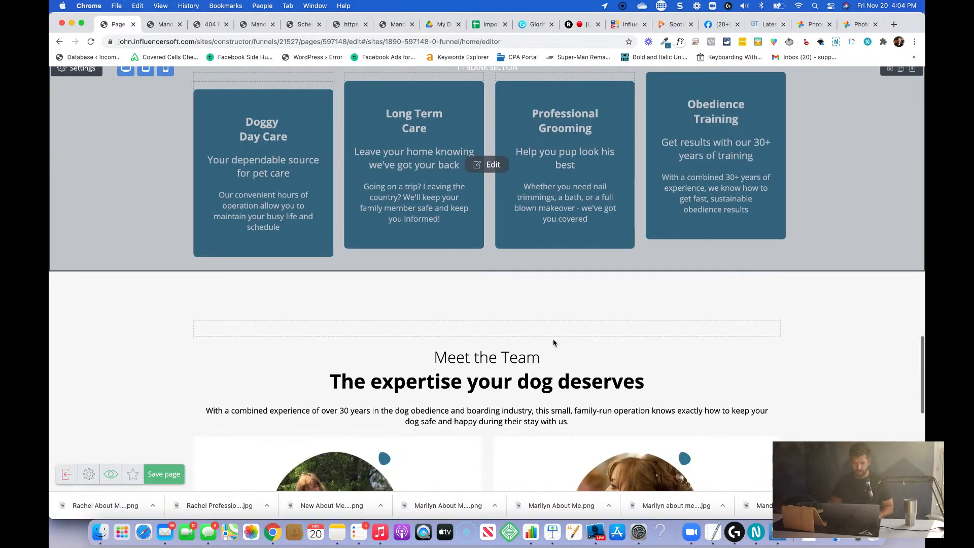
pyautogui.scroll(3, 553, 343)
pyautogui.scroll(4, 553, 342)
pyautogui.scroll(-3, 554, 342)
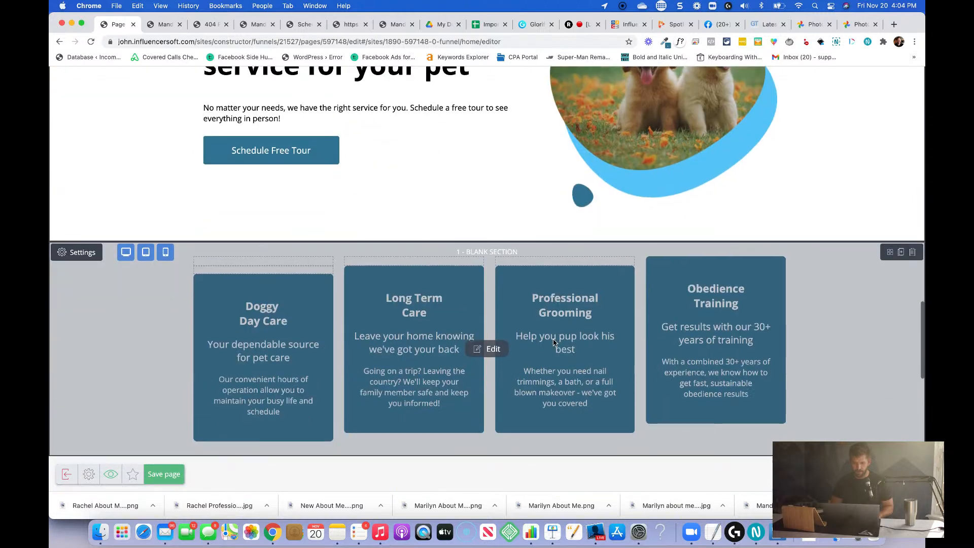
pyautogui.click(488, 349)
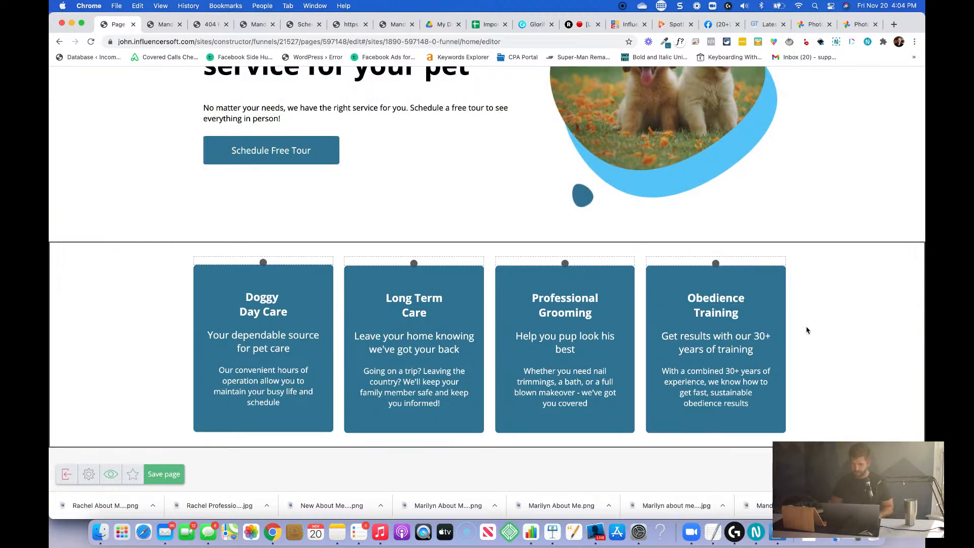
# Duplicate a thin indent from the service cards and move the copy above the first team member's card in the Meet the Team section.
pyautogui.scroll(-2, 879, 378)
pyautogui.scroll(-2, 878, 389)
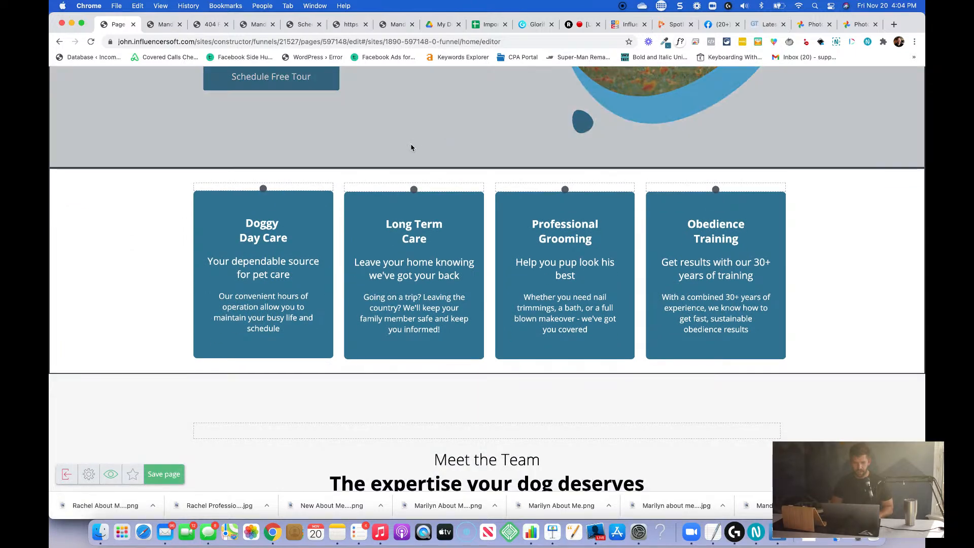
pyautogui.moveTo(284, 191)
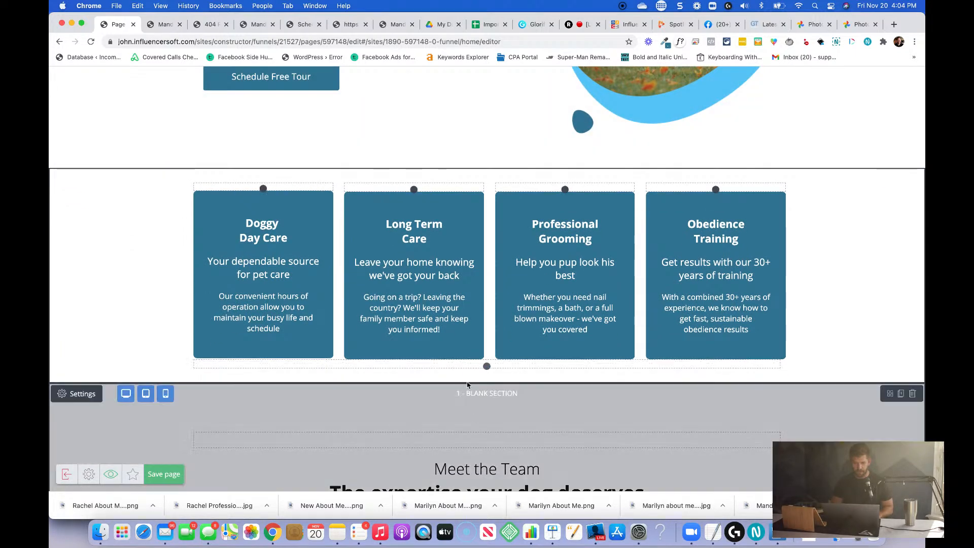
pyautogui.scroll(-4, 481, 401)
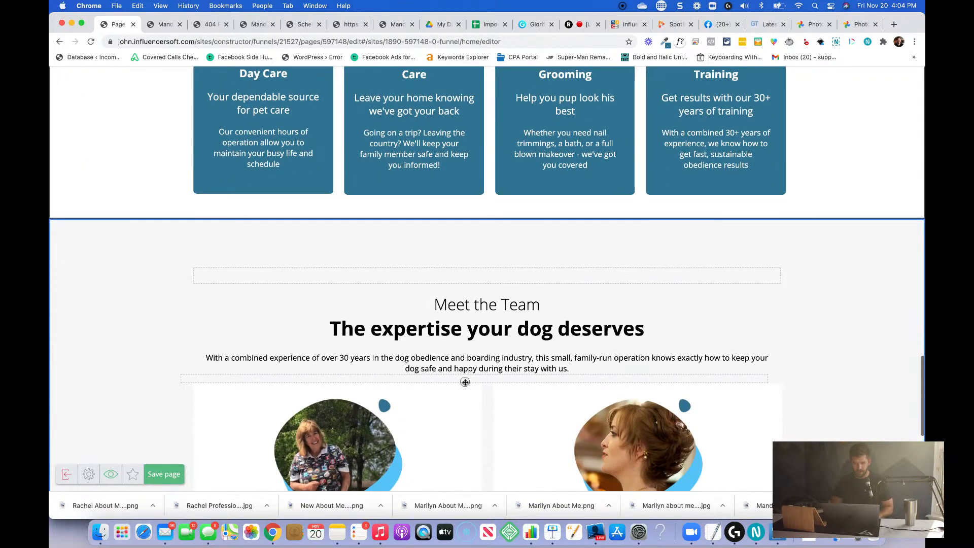
pyautogui.moveTo(465, 382)
pyautogui.click(451, 294)
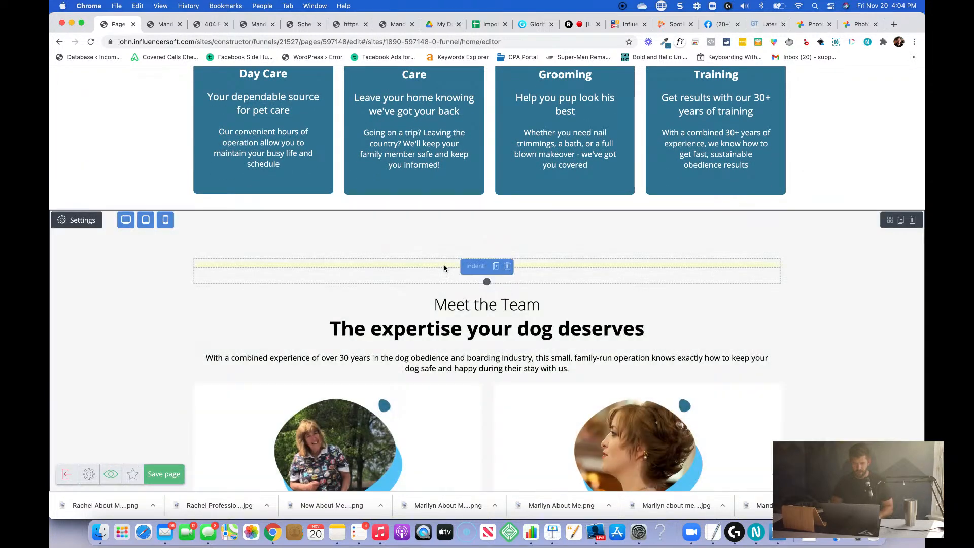
pyautogui.moveTo(474, 263); pyautogui.dragTo(362, 394)
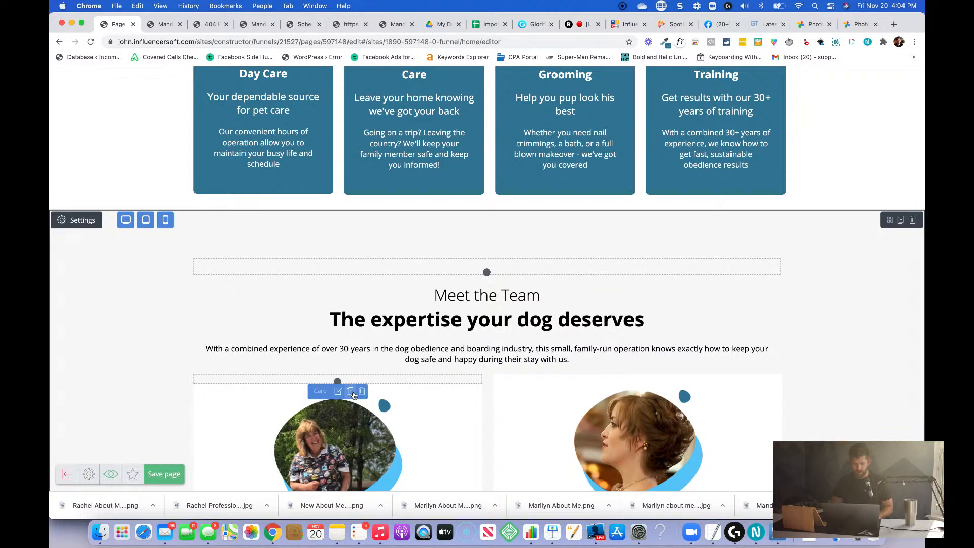
pyautogui.click(352, 393)
pyautogui.press('super+z')
pyautogui.scroll(-3, 354, 395)
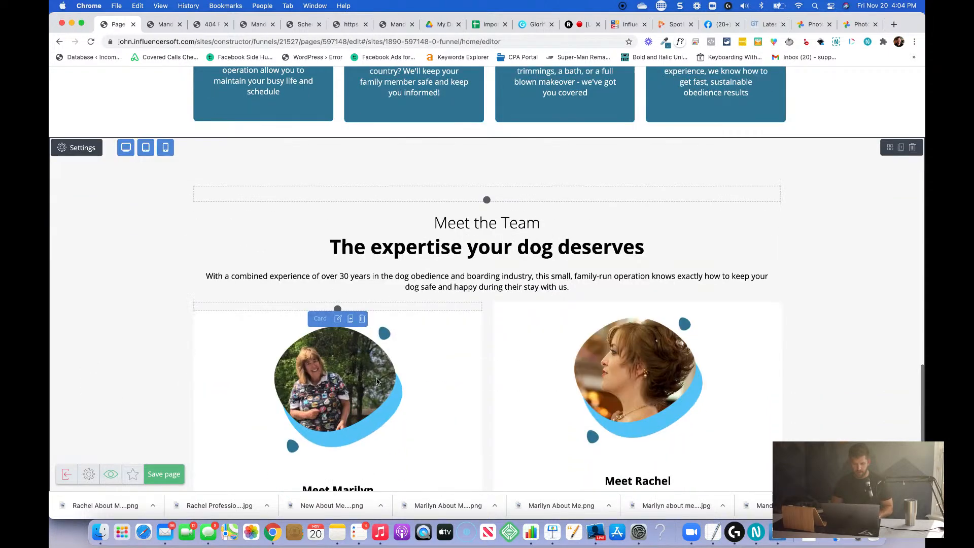
# Duplicate the indent above the first team card, place the copy above the second team member's card, and save the page.
pyautogui.click(350, 255)
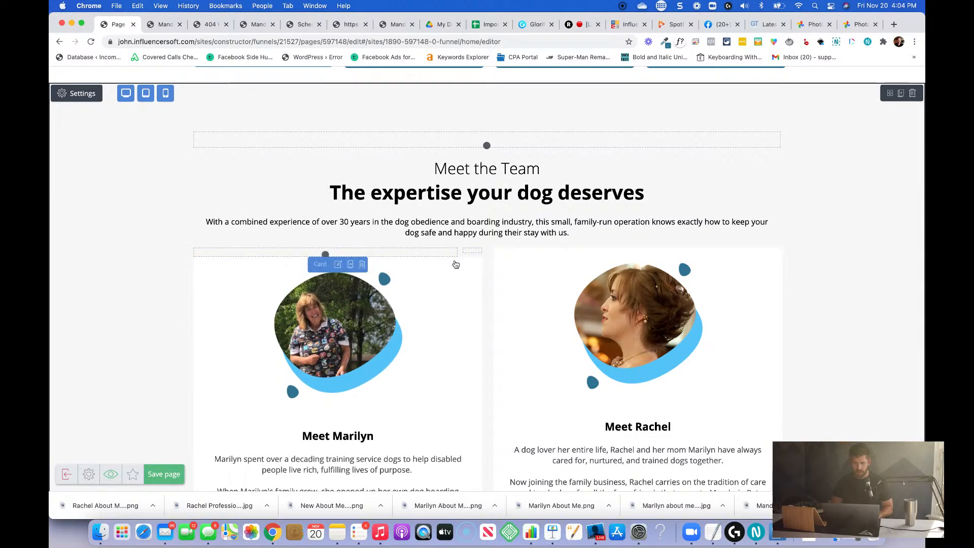
pyautogui.moveTo(462, 257); pyautogui.dragTo(560, 264)
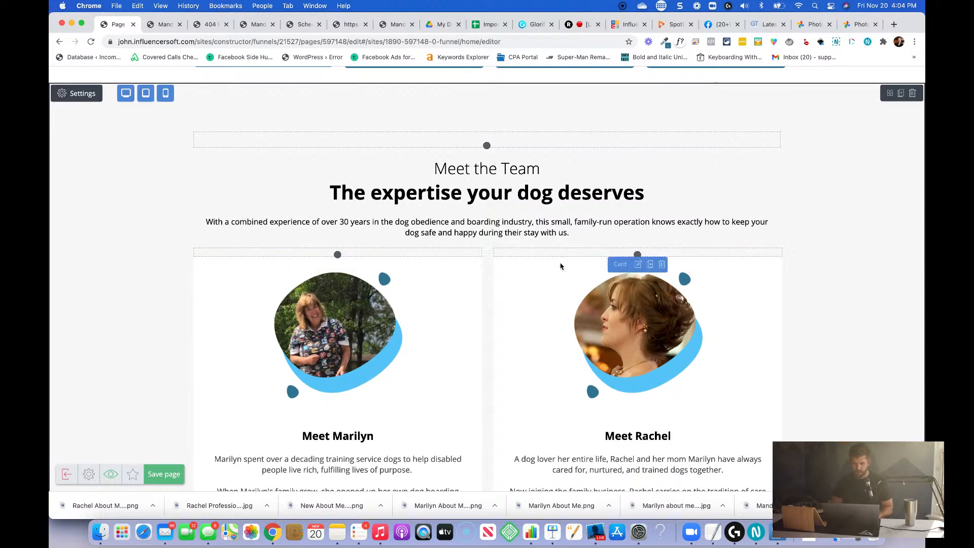
pyautogui.scroll(-4, 553, 378)
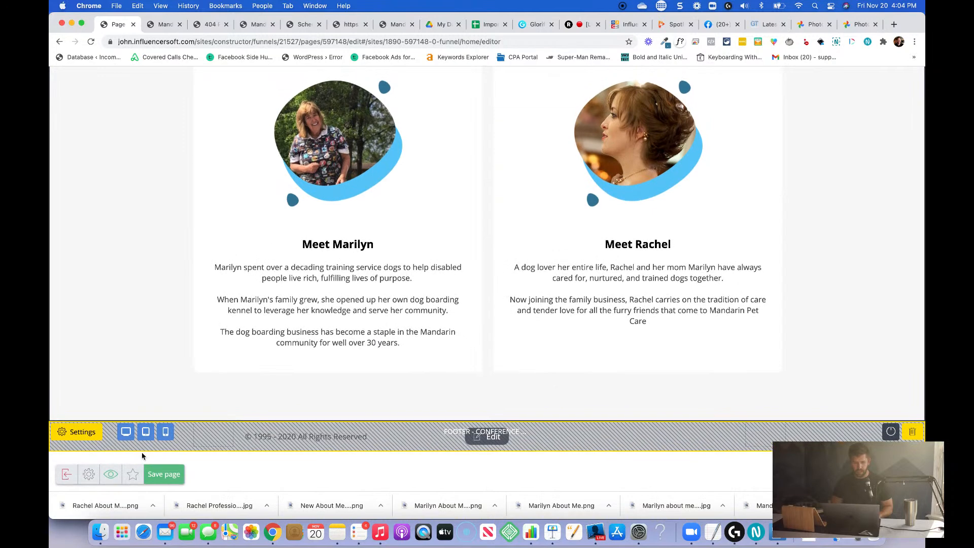
pyautogui.click(169, 476)
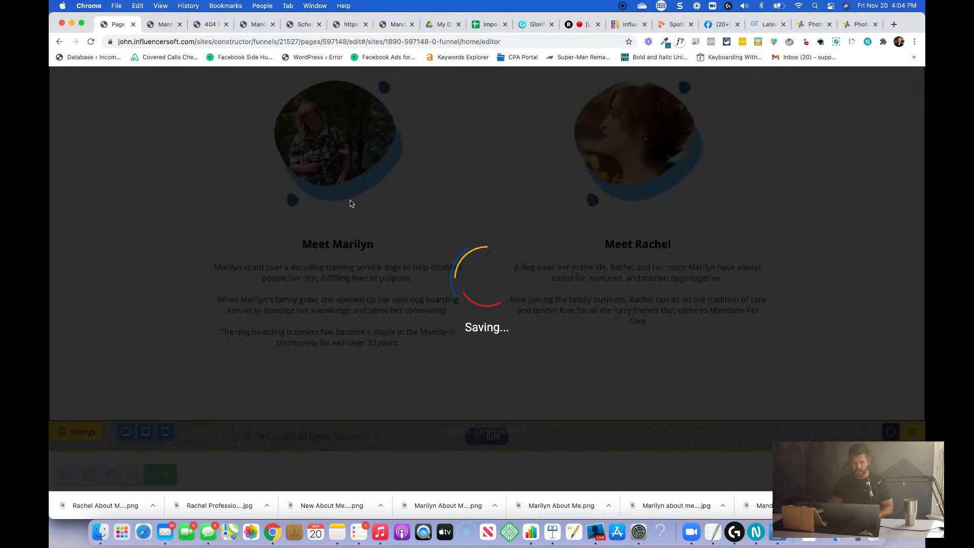
# Reload the live Mandarin Pet Care home page with the browser window narrowed to phone width.
pyautogui.click(149, 27)
pyautogui.press('super+r')
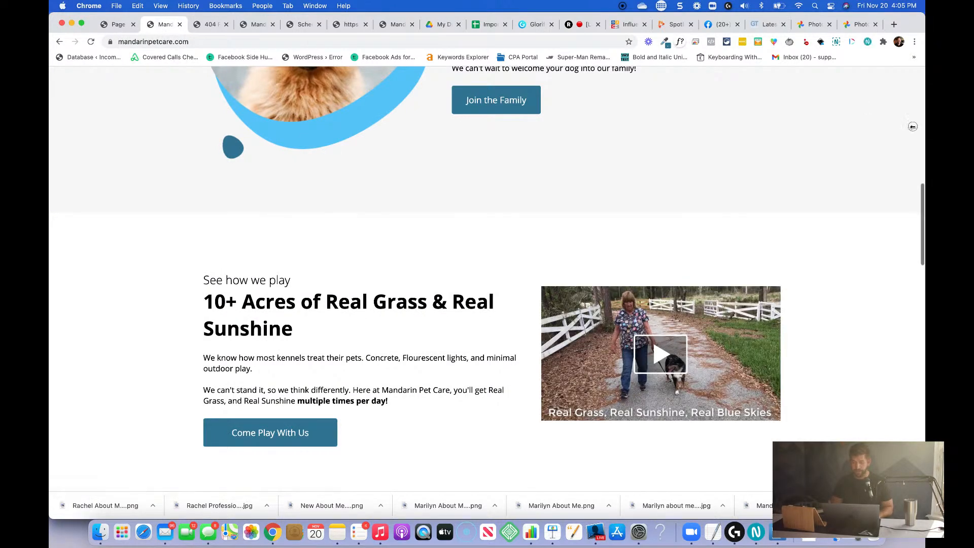
pyautogui.moveTo(912, 126); pyautogui.dragTo(154, 235)
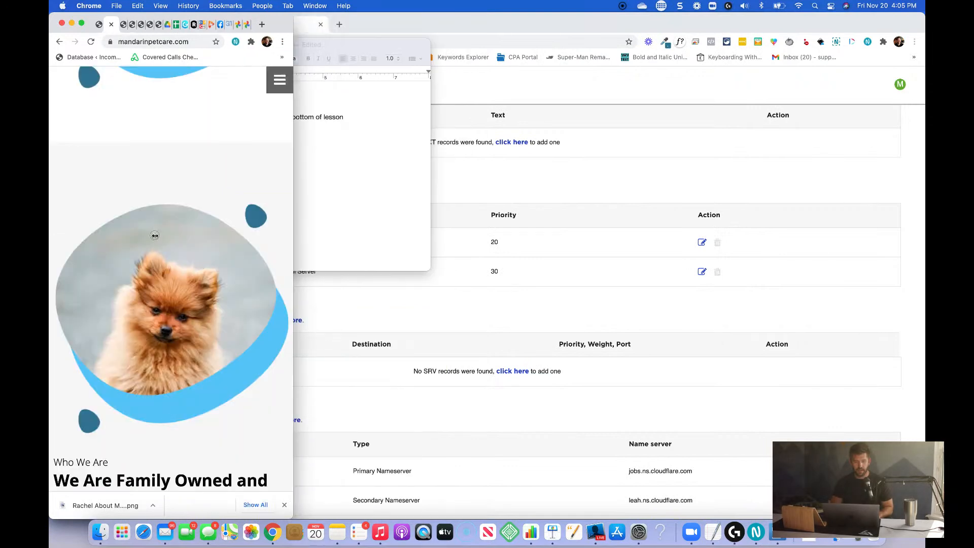
pyautogui.scroll(12, 135, 242)
pyautogui.scroll(-4, 135, 241)
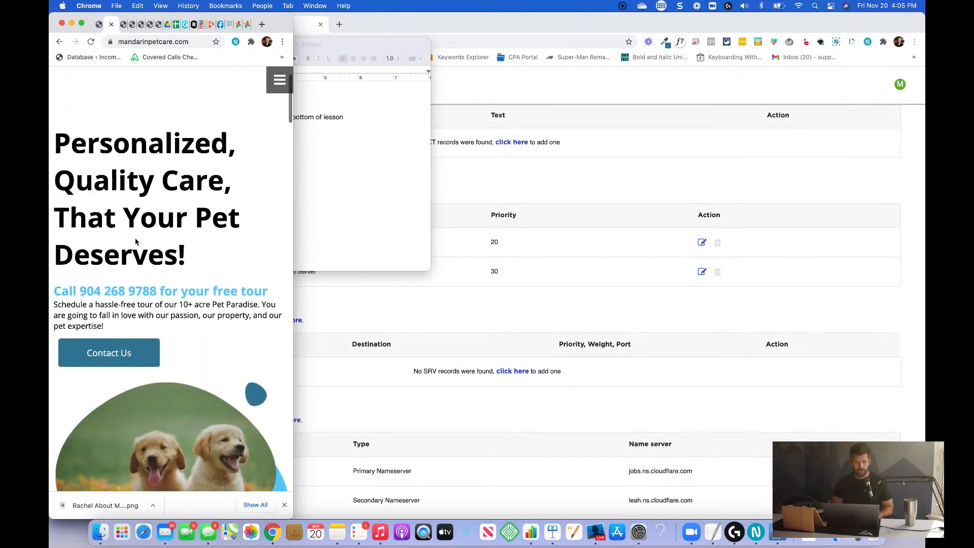
pyautogui.press('super+r')
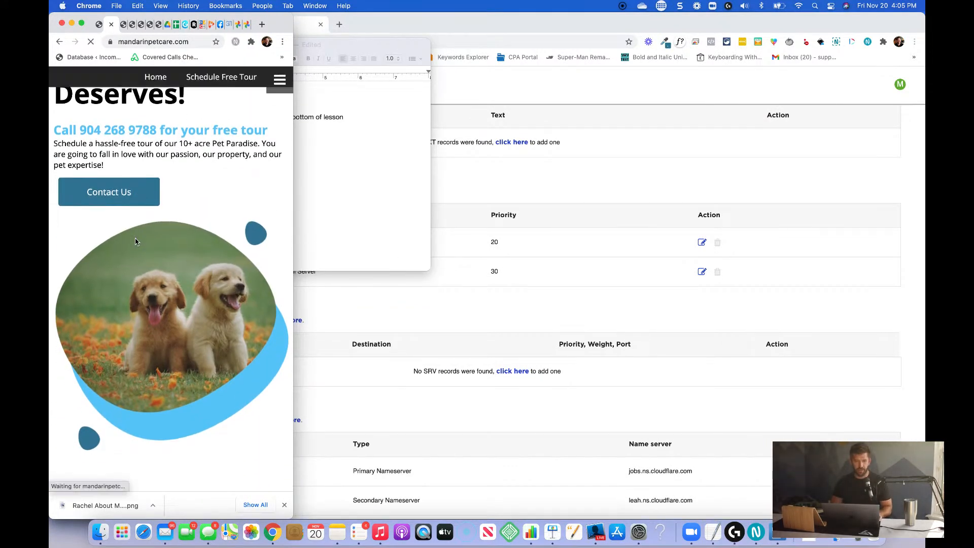
# Examine the spacing around the service and team cards in the live page's mobile layout, and restore the browser window to full width.
pyautogui.scroll(-15, 135, 241)
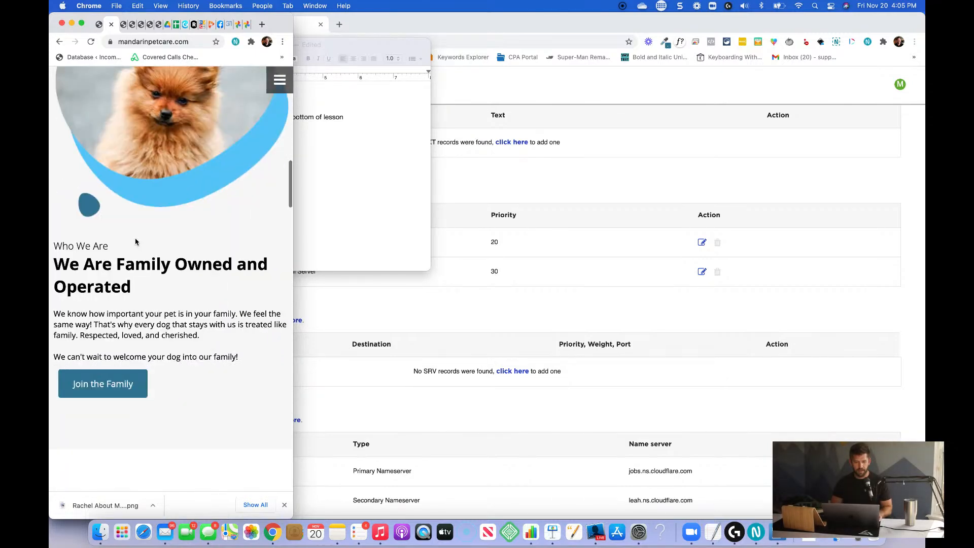
pyautogui.scroll(-15, 135, 241)
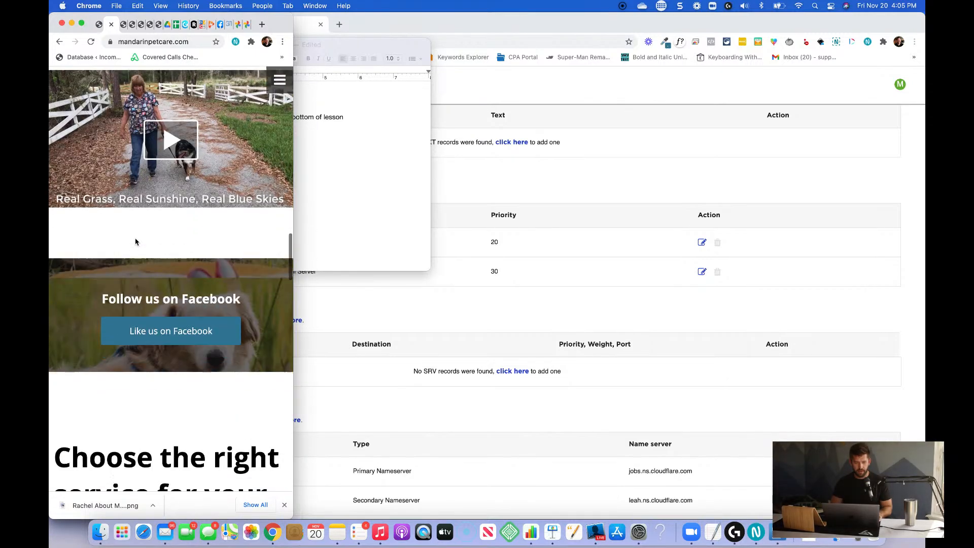
pyautogui.scroll(-6, 136, 241)
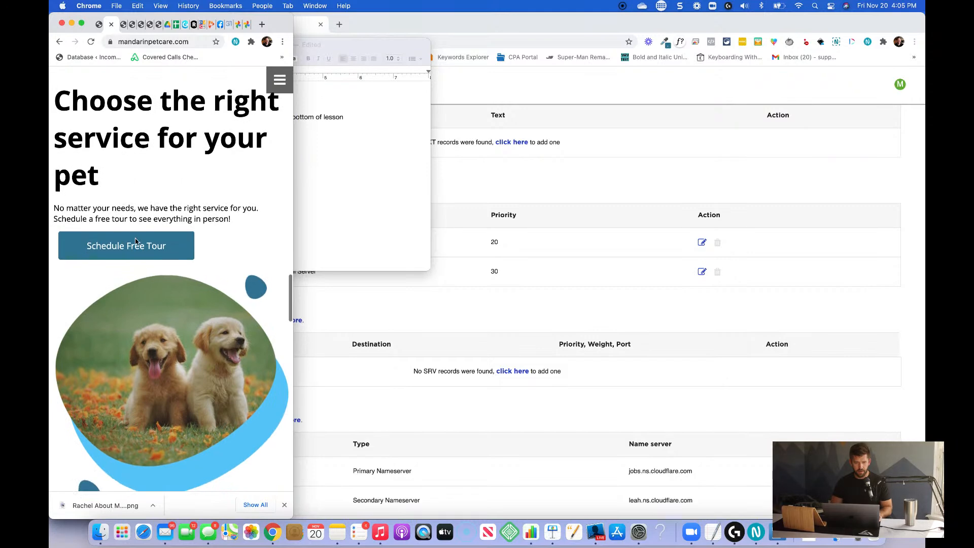
pyautogui.scroll(-10, 135, 242)
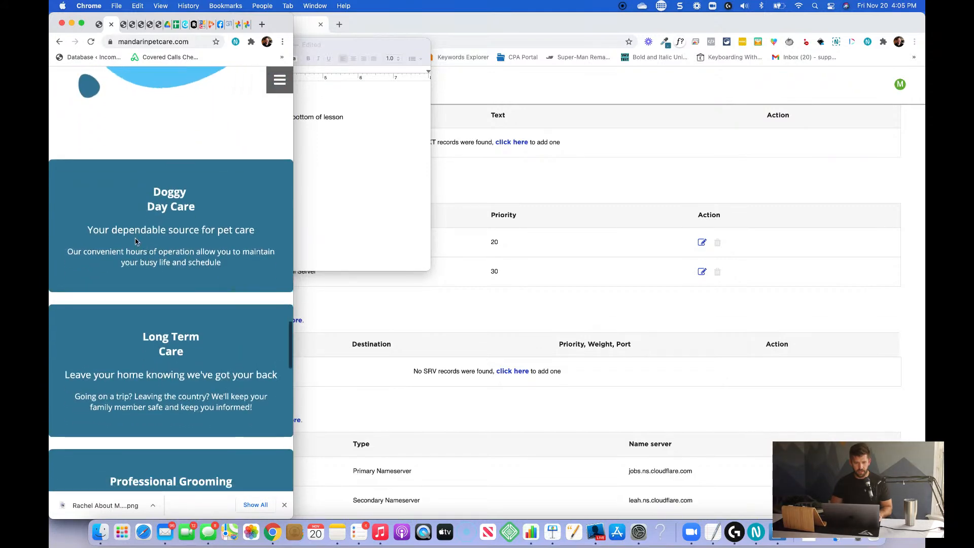
pyautogui.scroll(-5, 109, 319)
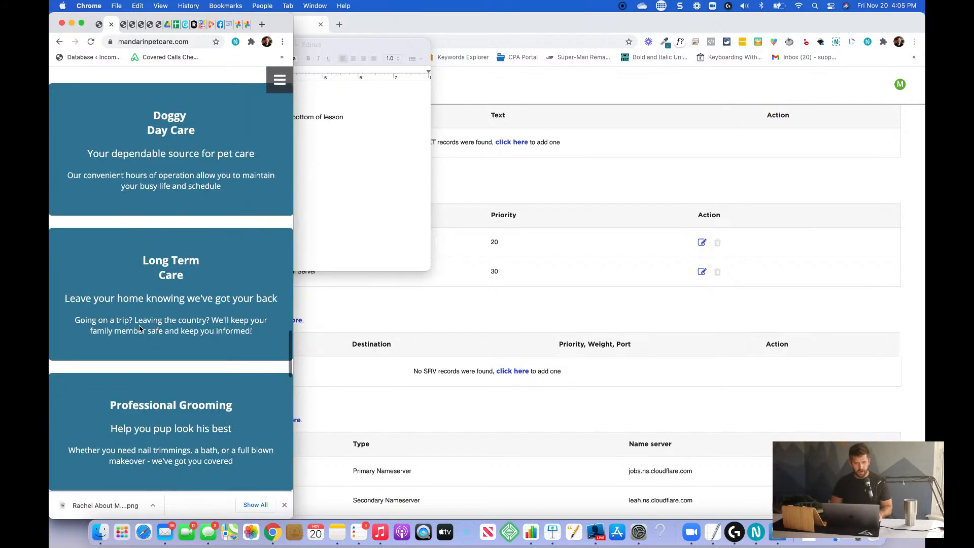
pyautogui.scroll(-10, 264, 360)
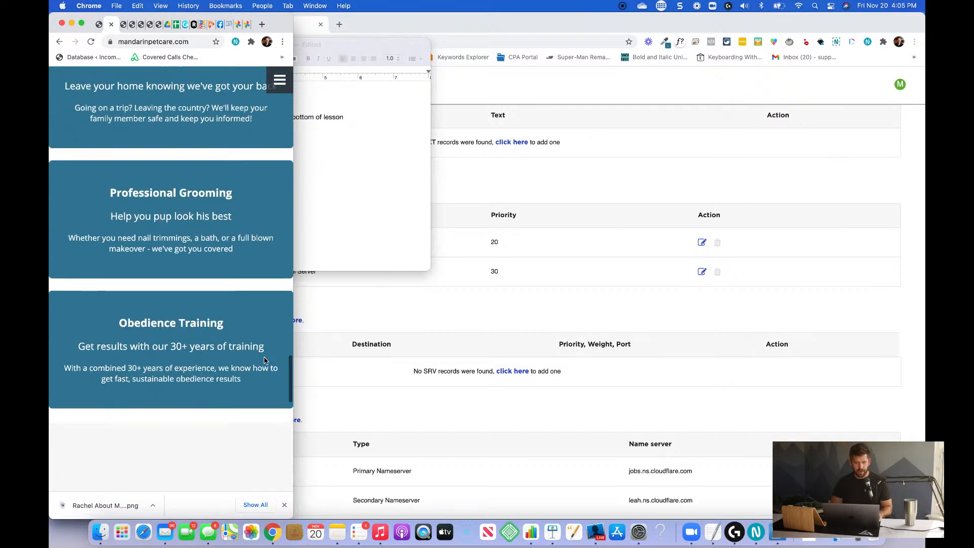
pyautogui.scroll(-10, 264, 359)
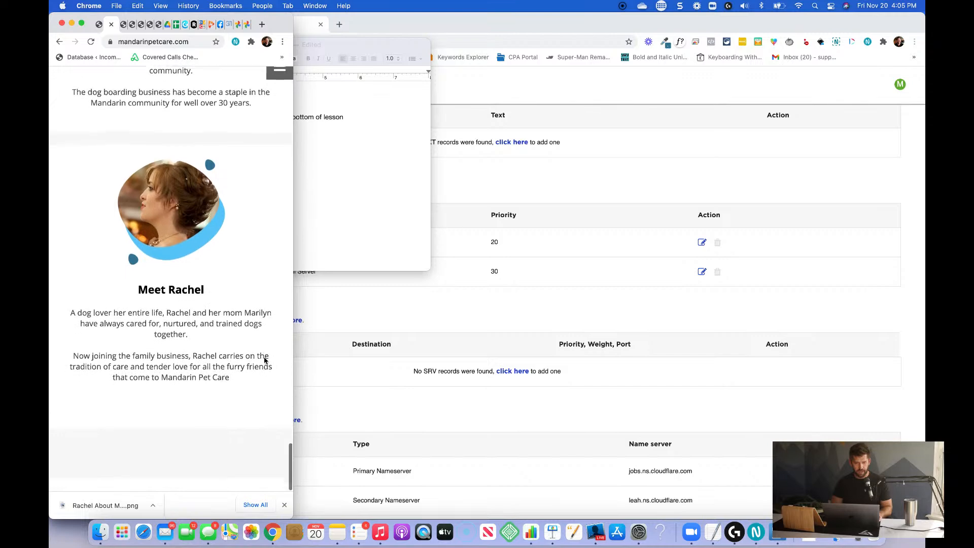
pyautogui.scroll(20, 264, 360)
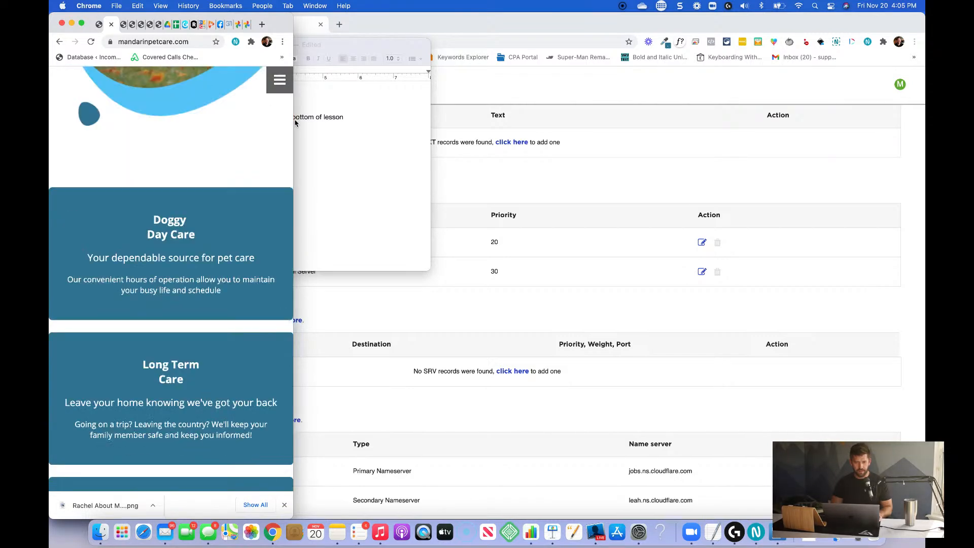
pyautogui.moveTo(295, 122); pyautogui.dragTo(924, 181)
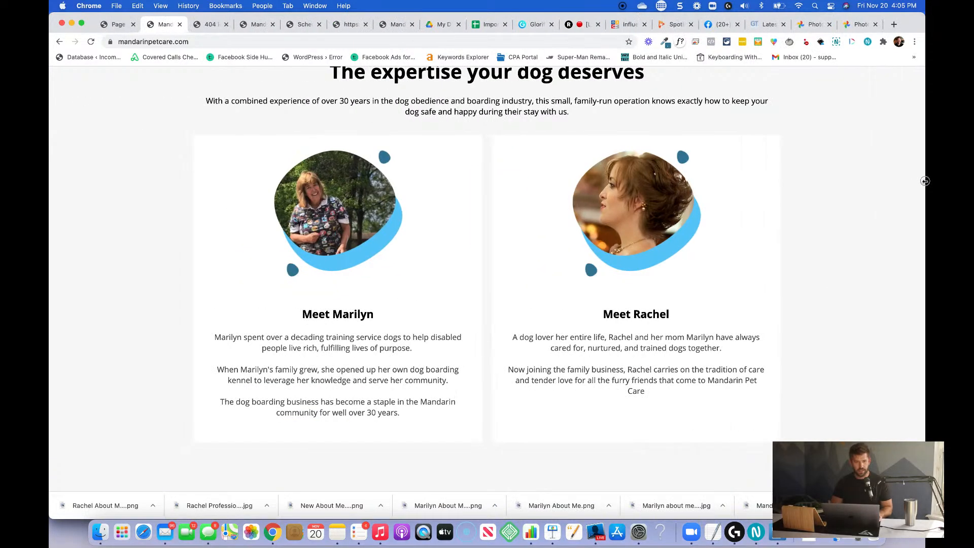
# In the page editor, duplicate the "Choose the right service for your pet" section and move the copy below Meet the Team, just above the footer.
pyautogui.click(109, 25)
pyautogui.scroll(10, 290, 281)
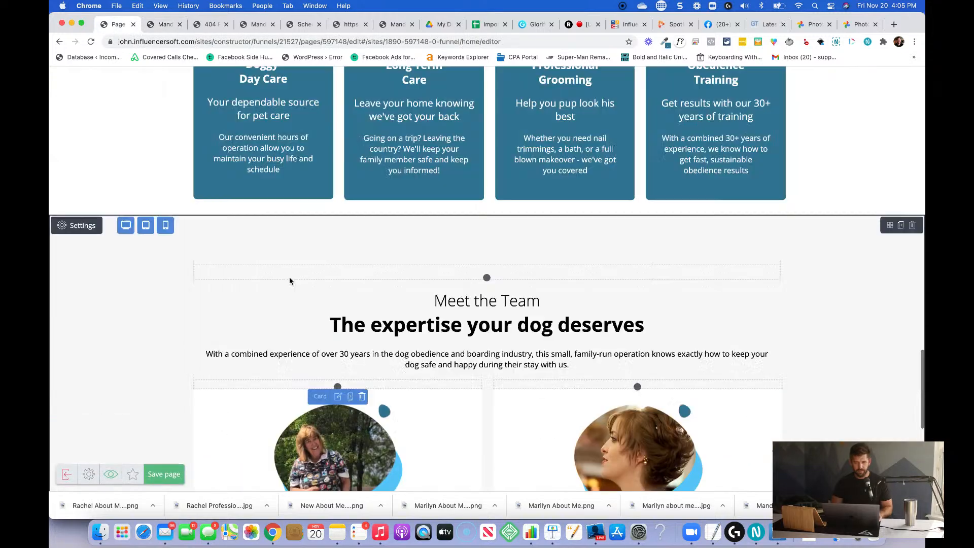
pyautogui.scroll(2, 290, 280)
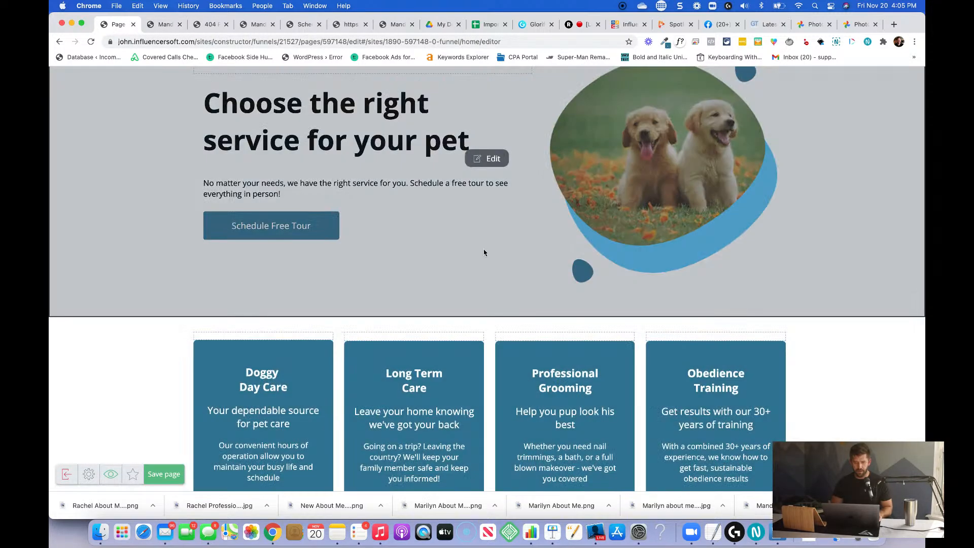
pyautogui.scroll(-15, 484, 252)
pyautogui.scroll(6, 484, 250)
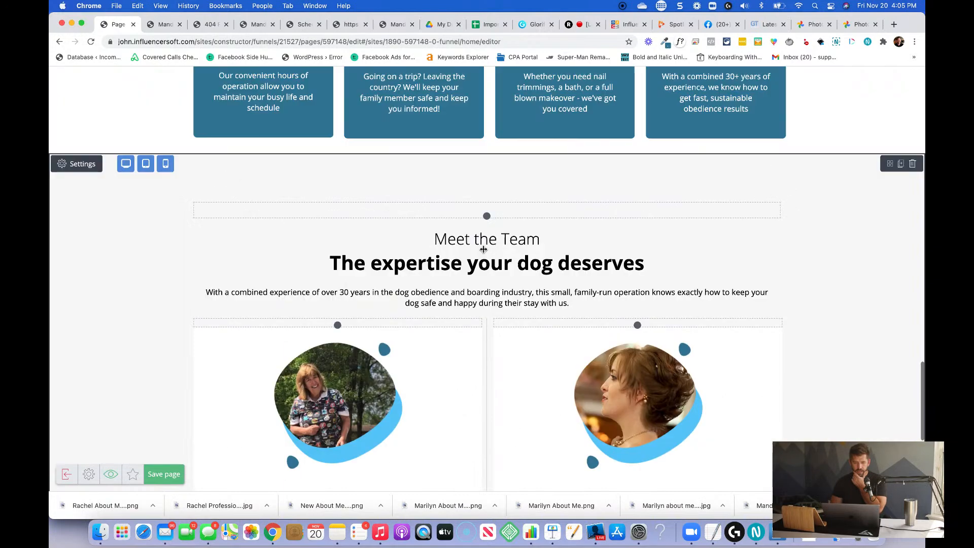
pyautogui.scroll(8, 484, 249)
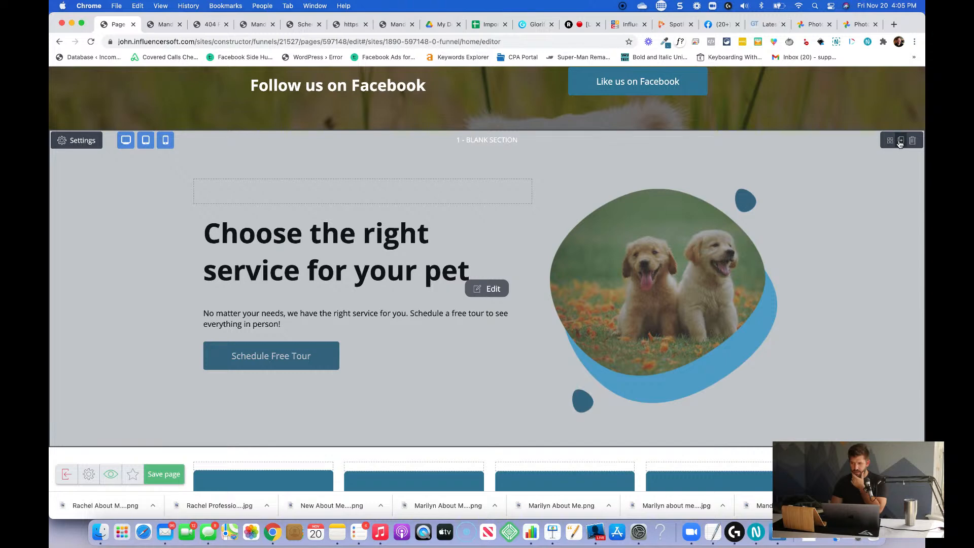
pyautogui.click(900, 140)
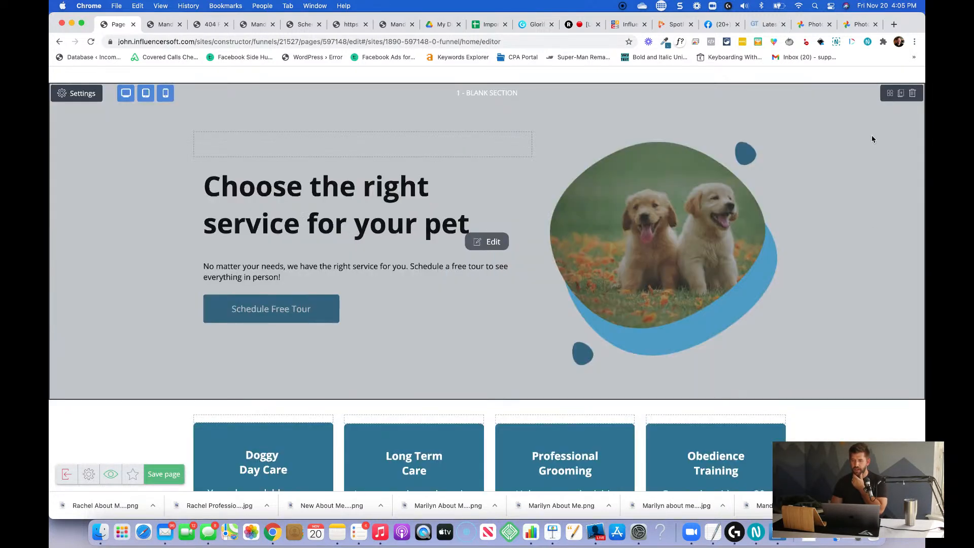
pyautogui.moveTo(887, 92); pyautogui.dragTo(520, 199)
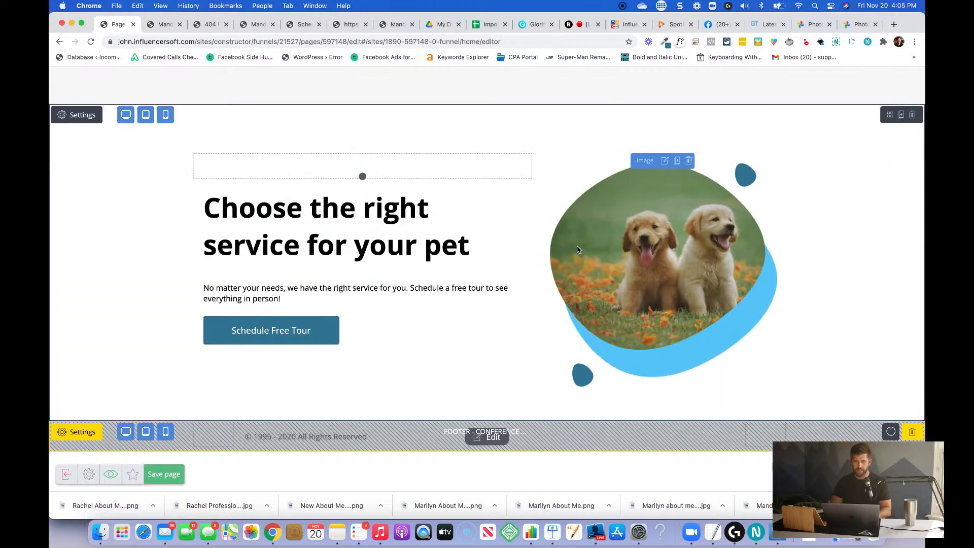
# Replace the copied section's heading with "Industry leading pricing and service".
pyautogui.click(214, 208)
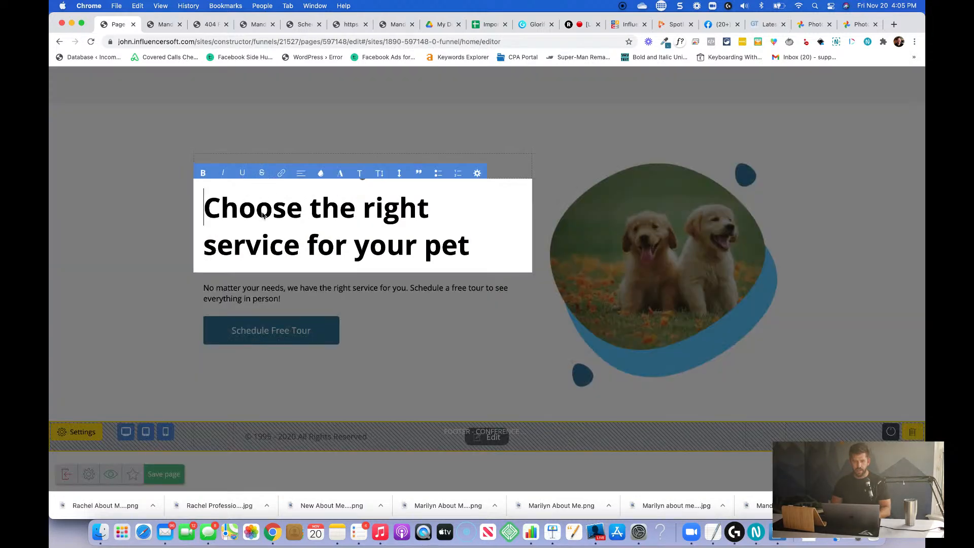
pyautogui.tripleClick(207, 209)
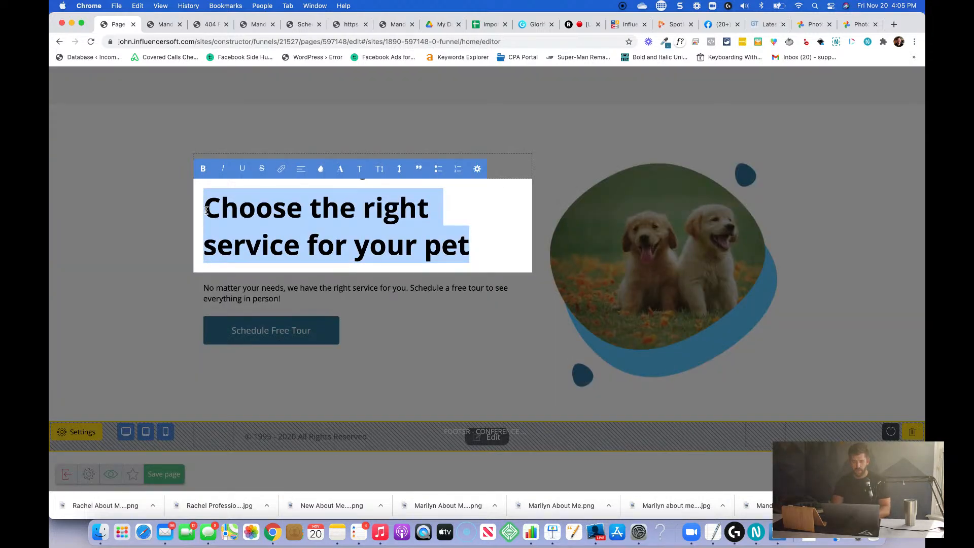
pyautogui.press('BackSpace')
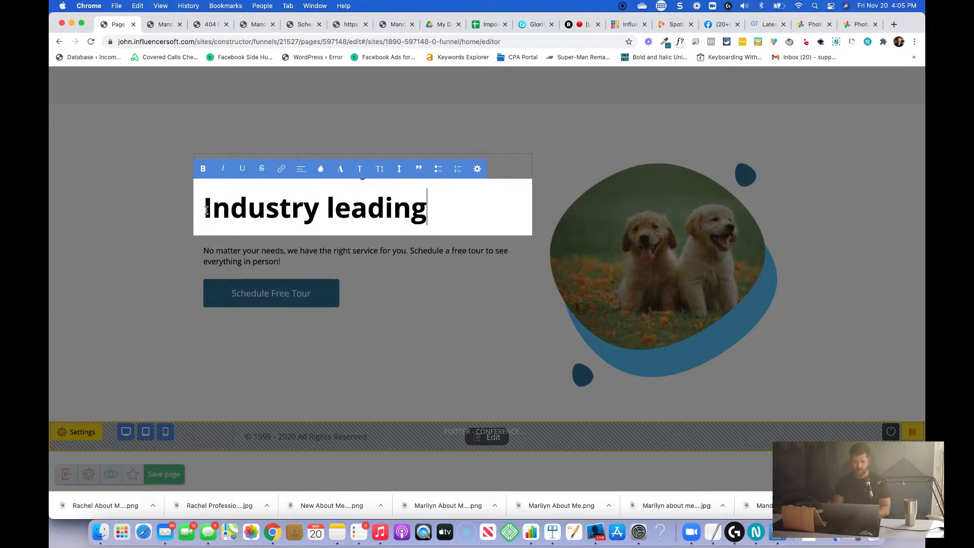
pyautogui.write('Industry leading pricing and service')
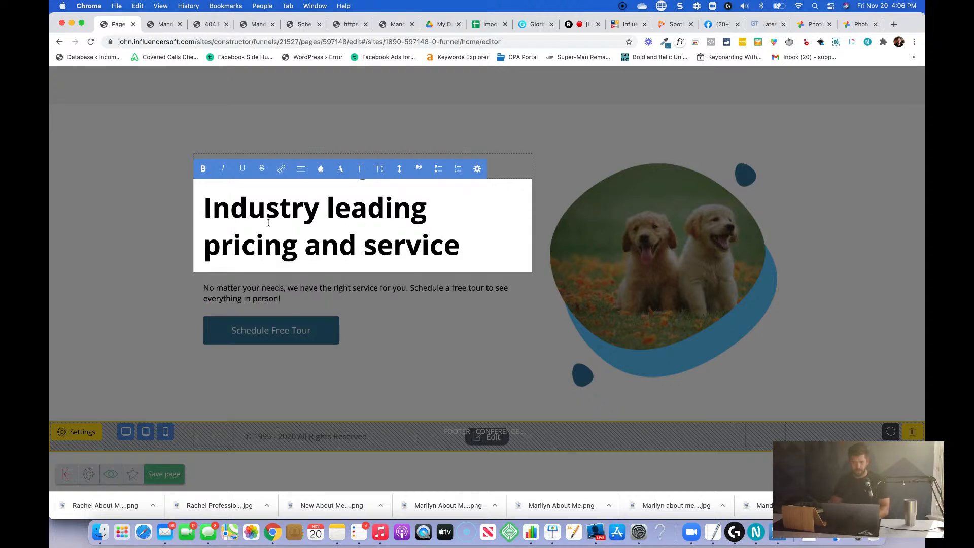
# Try the Heading 3 style on the "Industry leading pricing and service" heading, return it to Heading 2, and finish editing the text.
pyautogui.press('super+a')
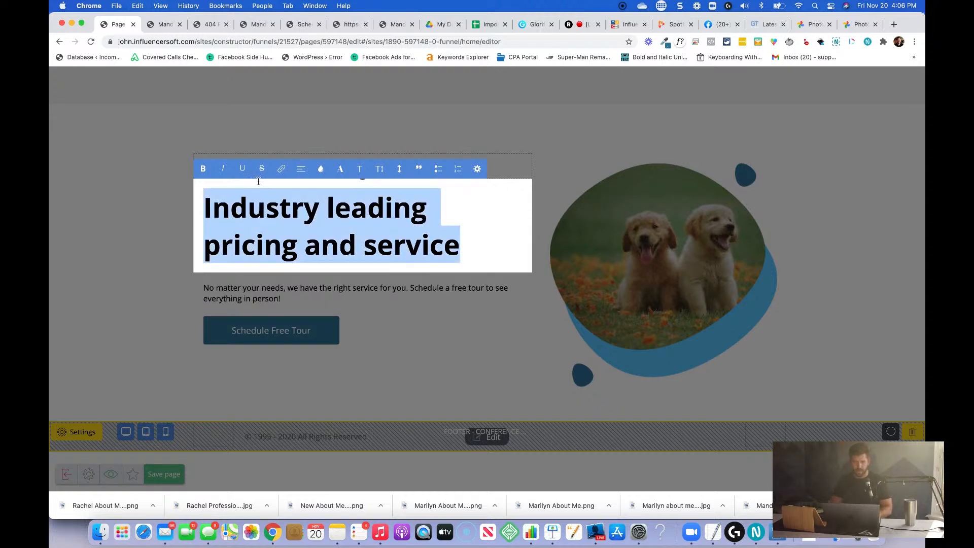
pyautogui.click(358, 168)
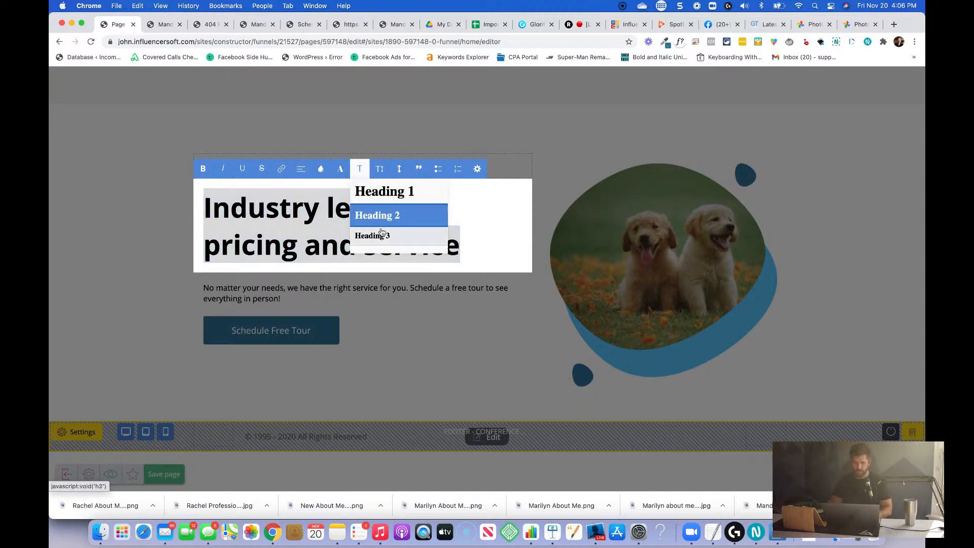
pyautogui.click(381, 237)
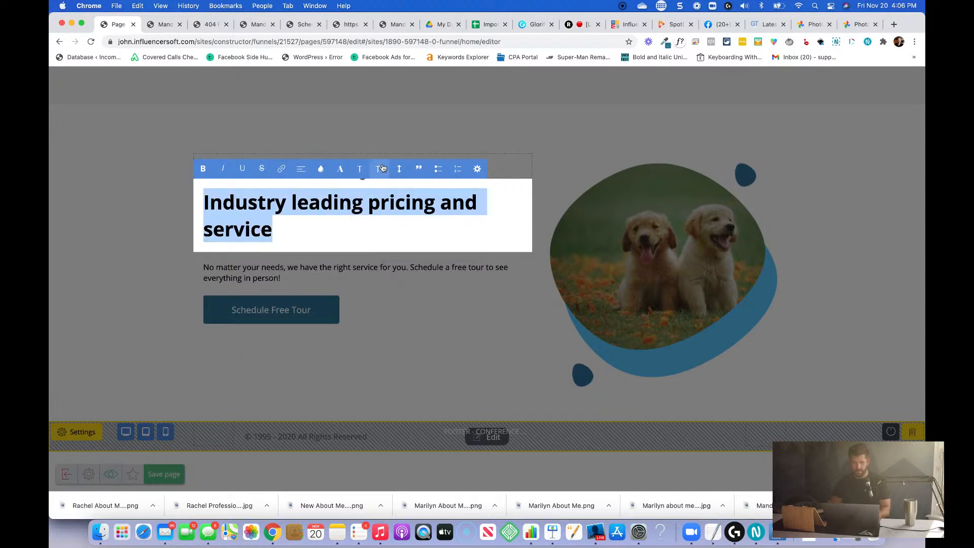
pyautogui.click(359, 169)
pyautogui.click(376, 224)
pyautogui.click(485, 249)
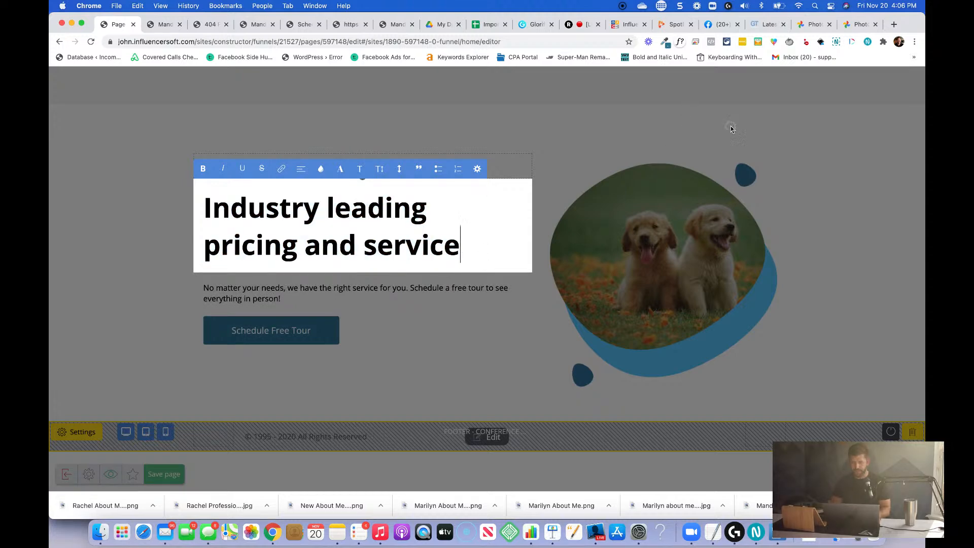
pyautogui.click(644, 220)
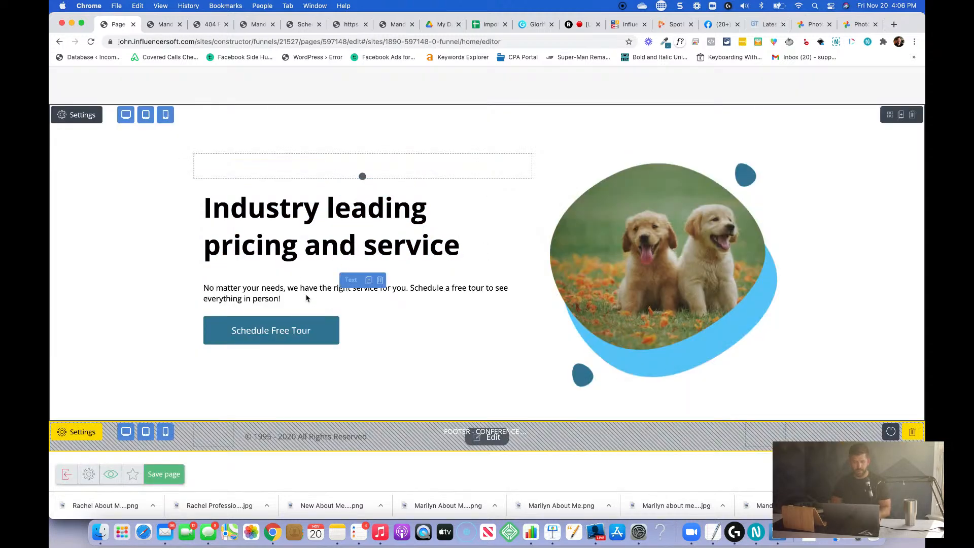
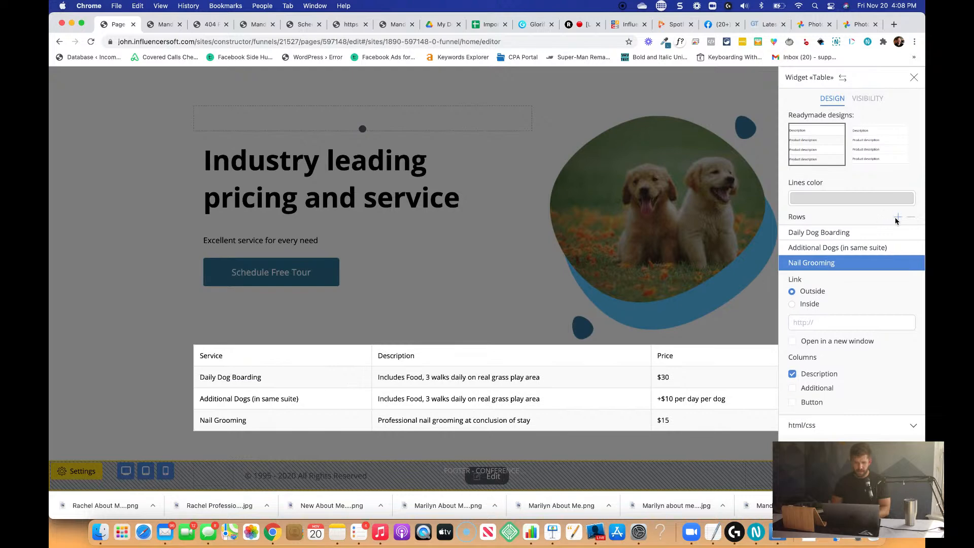
# Add a pricing table row for "End of Stay Bath", described as "Using our professional irritant-free shampoo", priced at $20.
pyautogui.click(897, 217)
pyautogui.click(234, 441)
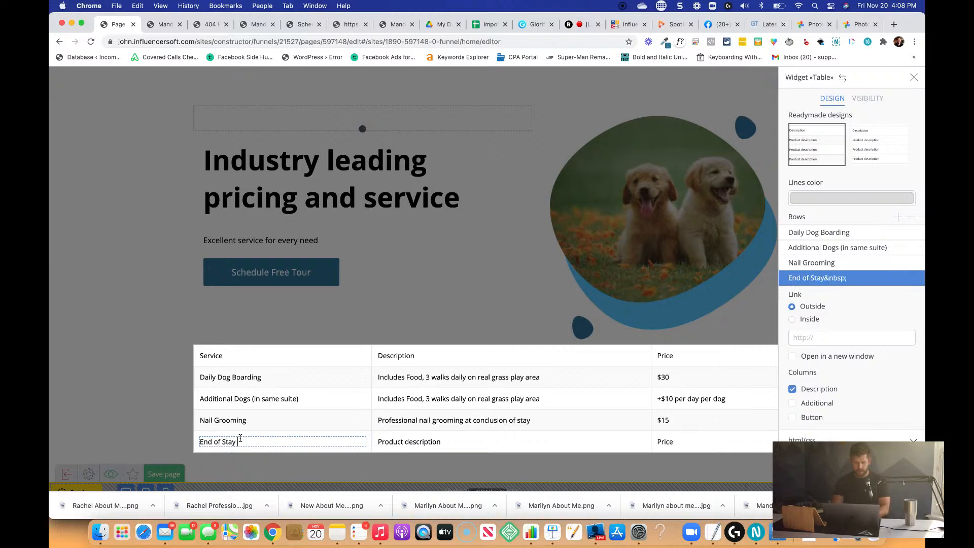
pyautogui.write('End of Stay Bath')
pyautogui.click(418, 444)
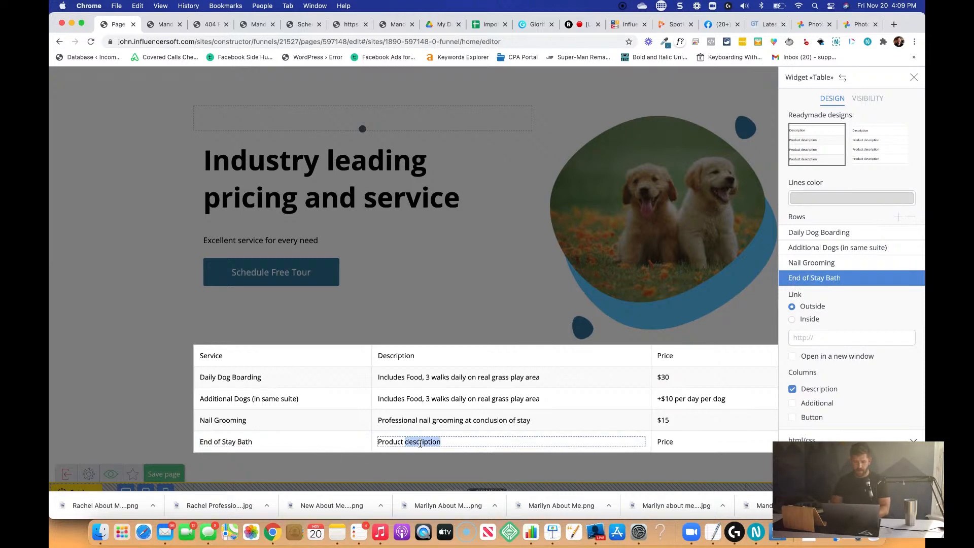
pyautogui.write('S')
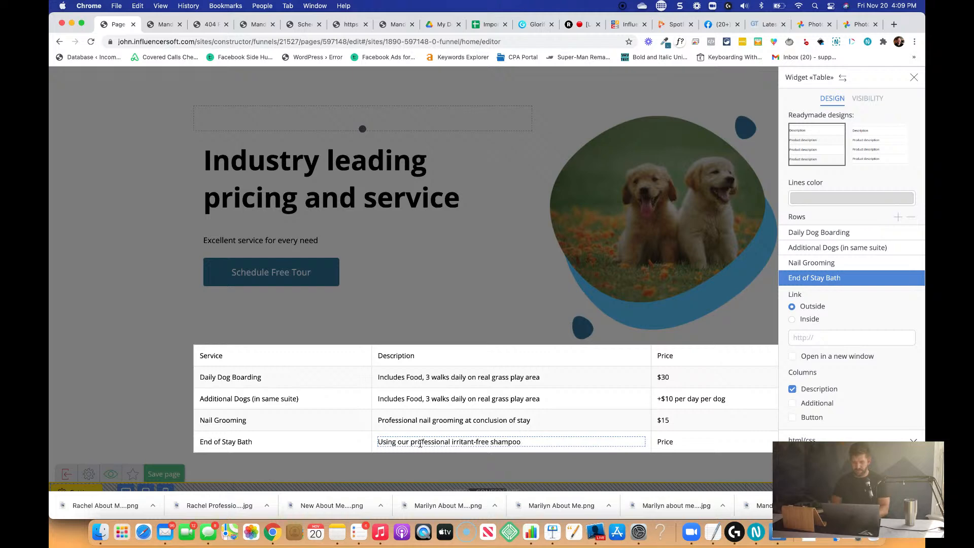
pyautogui.click(431, 471)
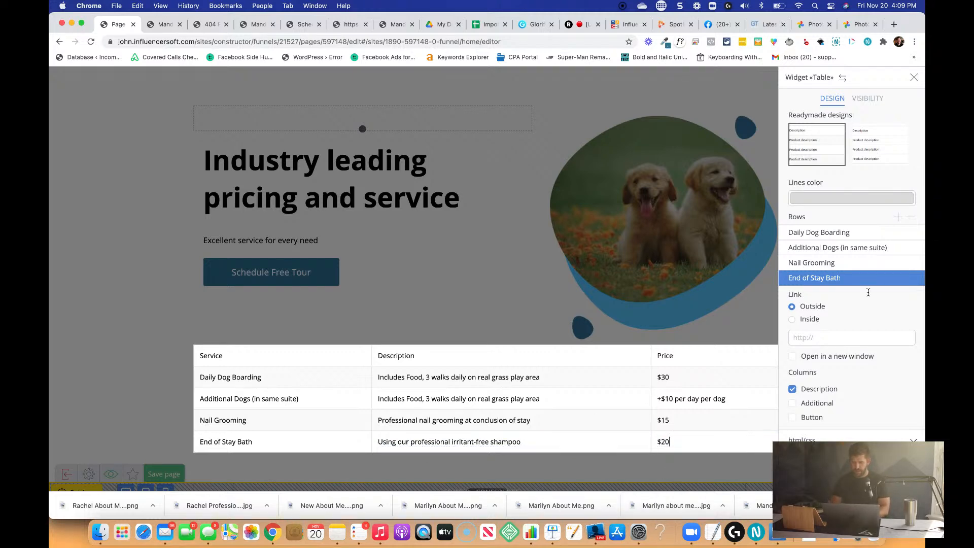
pyautogui.click(896, 220)
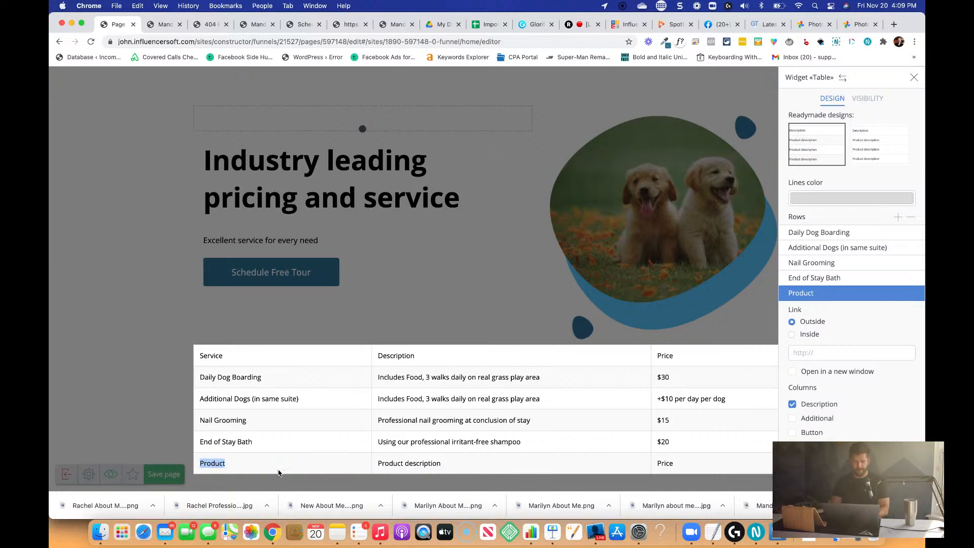
pyautogui.click(912, 218)
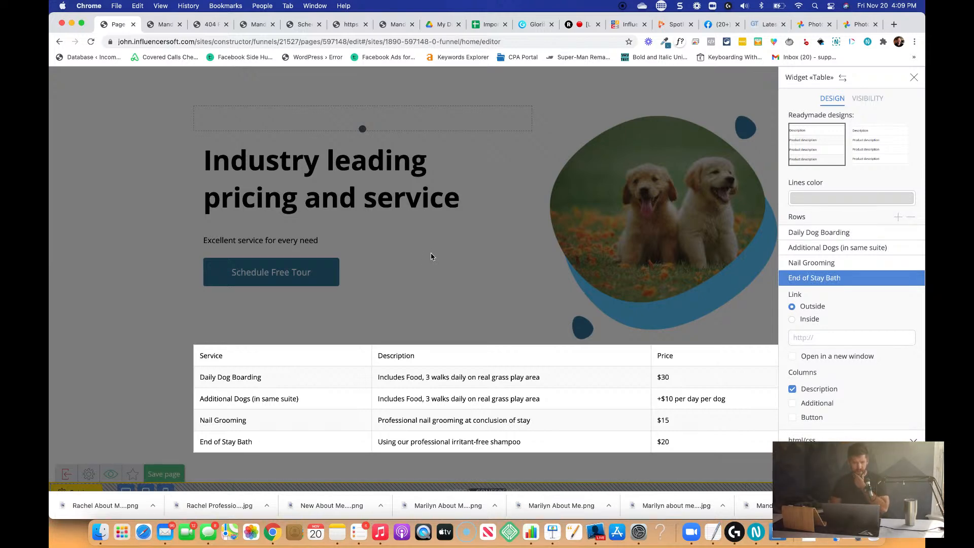
pyautogui.scroll(-1, 811, 403)
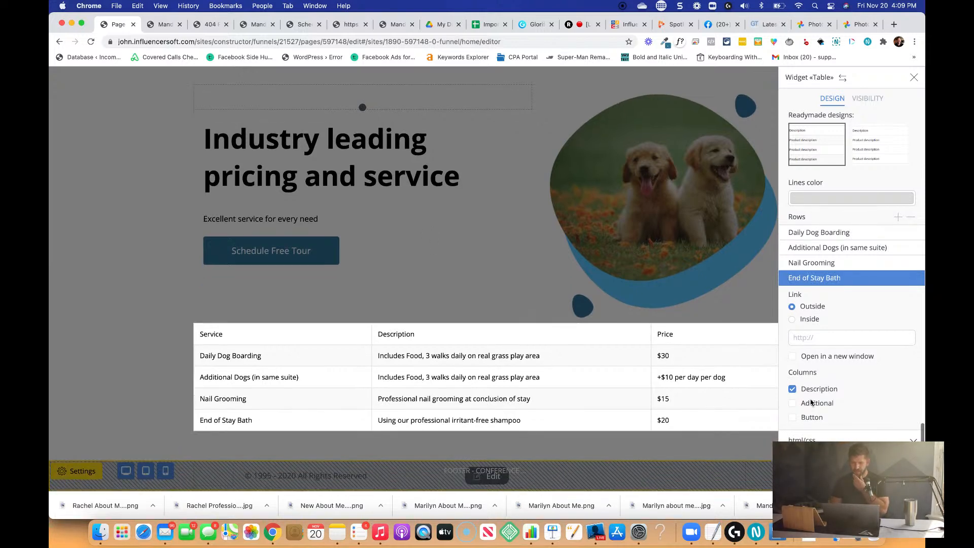
pyautogui.click(899, 217)
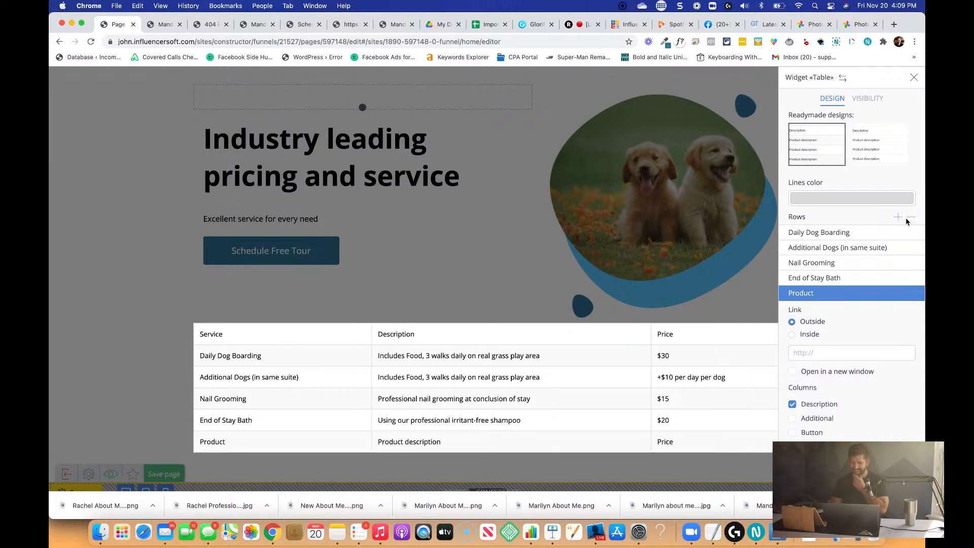
pyautogui.click(910, 218)
pyautogui.click(455, 276)
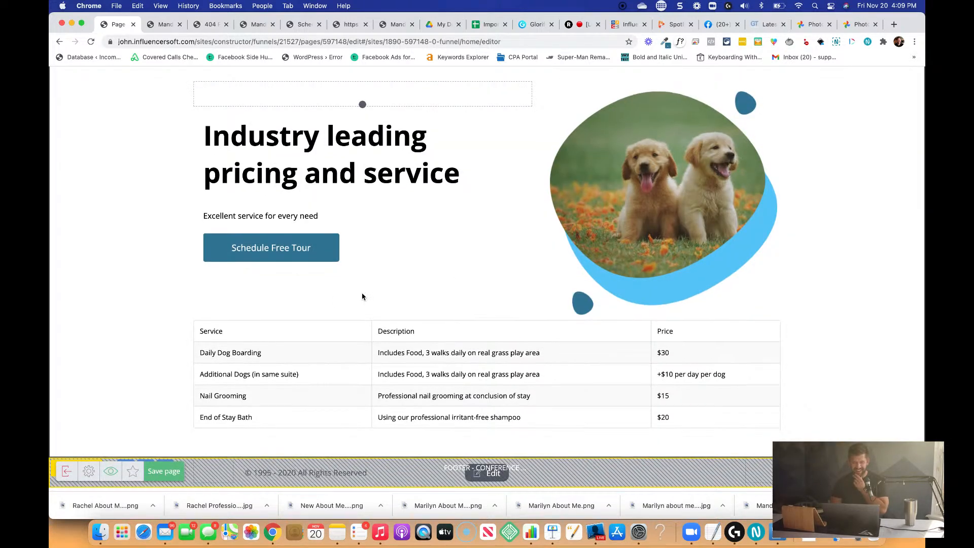
# Make the Service, Description and Price headers of the pricing table bold.
pyautogui.click(210, 336)
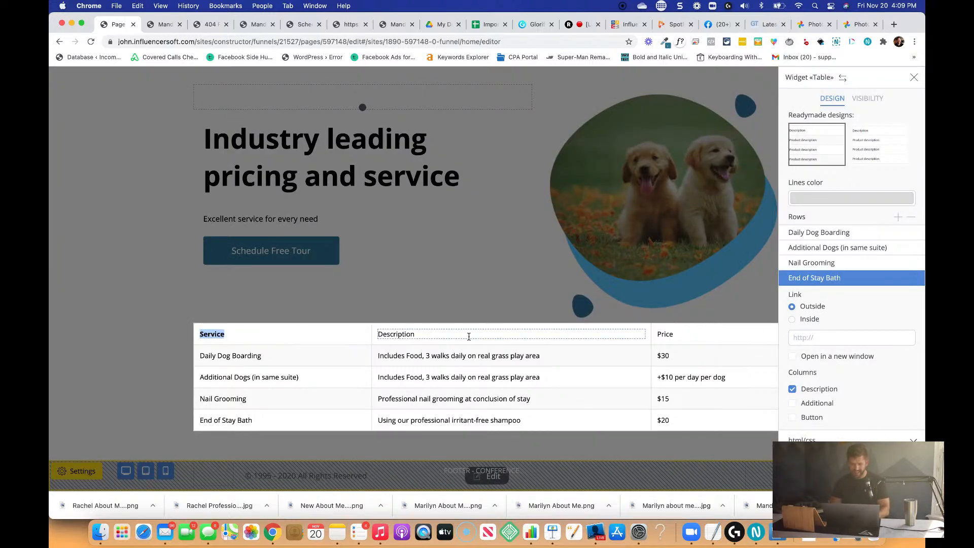
pyautogui.doubleClick(400, 337)
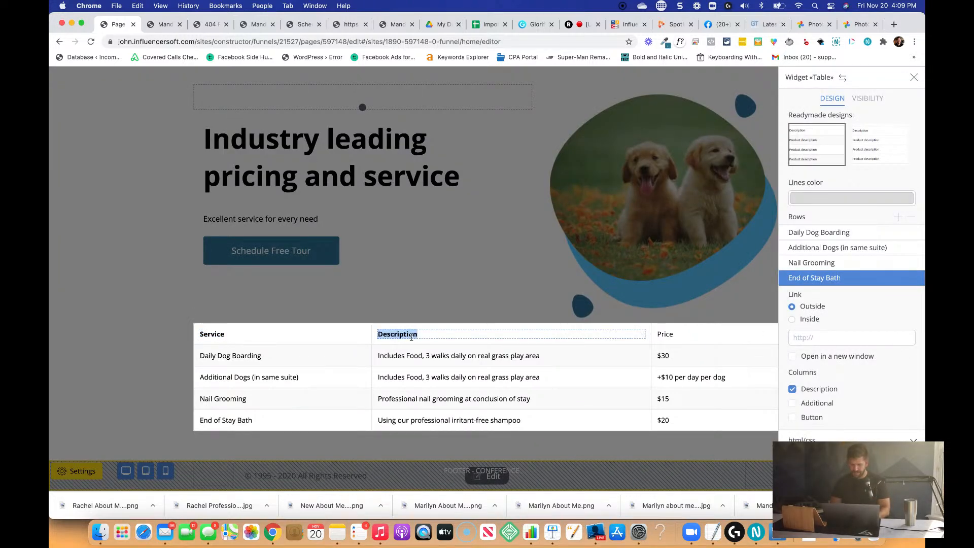
pyautogui.doubleClick(666, 334)
pyautogui.hotkey('ctrl', 'b')
pyautogui.click(544, 299)
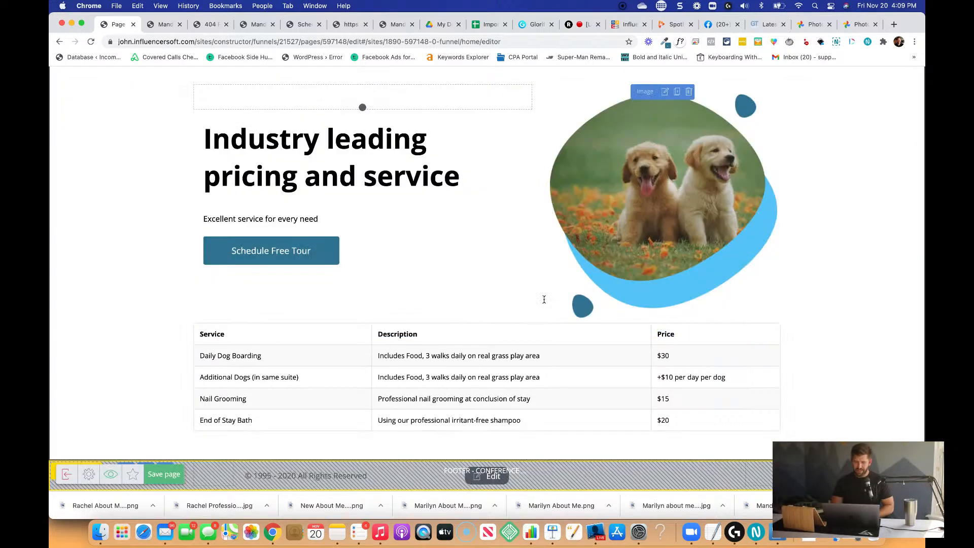
# Save the page and look over its sections from the upper content down to the pricing table.
pyautogui.scroll(5, 470, 207)
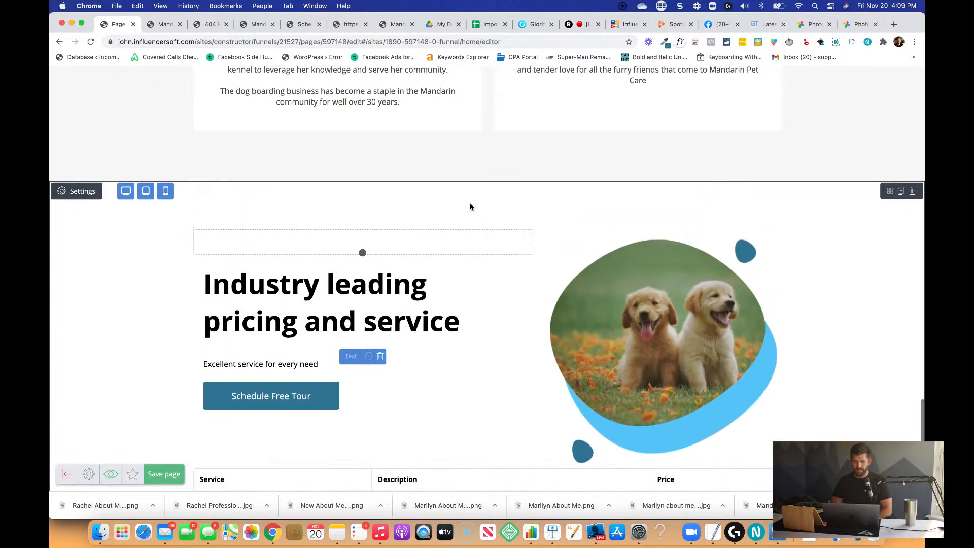
pyautogui.scroll(-2, 470, 207)
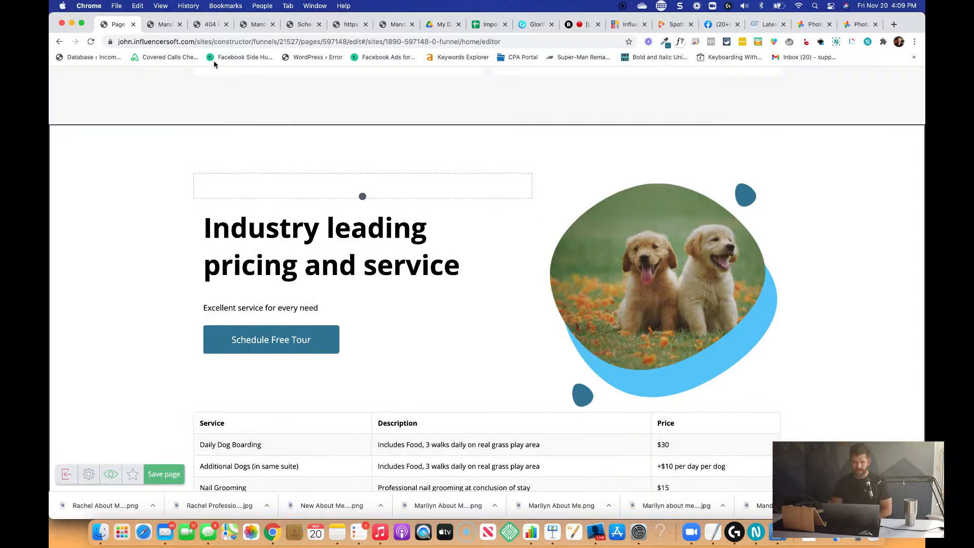
pyautogui.scroll(-3, 464, 262)
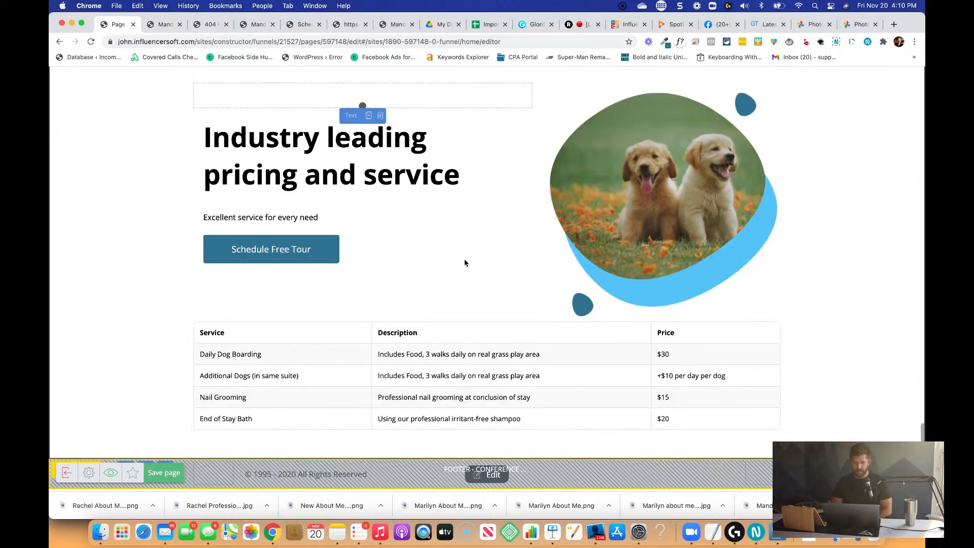
pyautogui.click(166, 474)
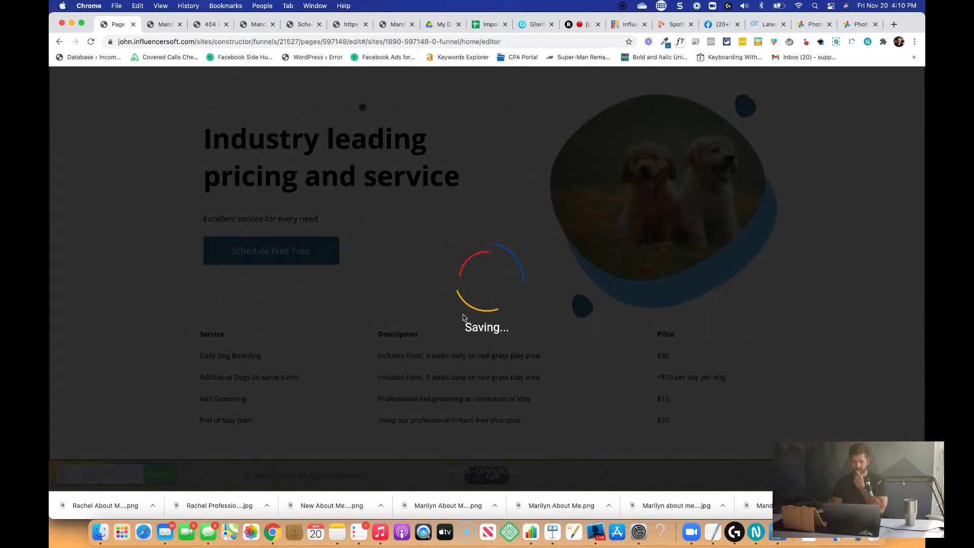
pyautogui.scroll(16, 463, 318)
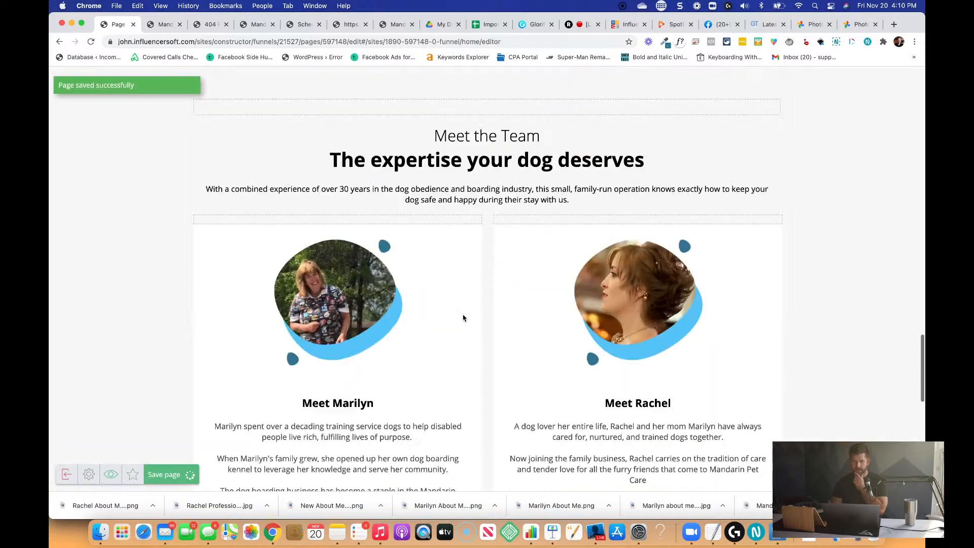
pyautogui.scroll(15, 463, 317)
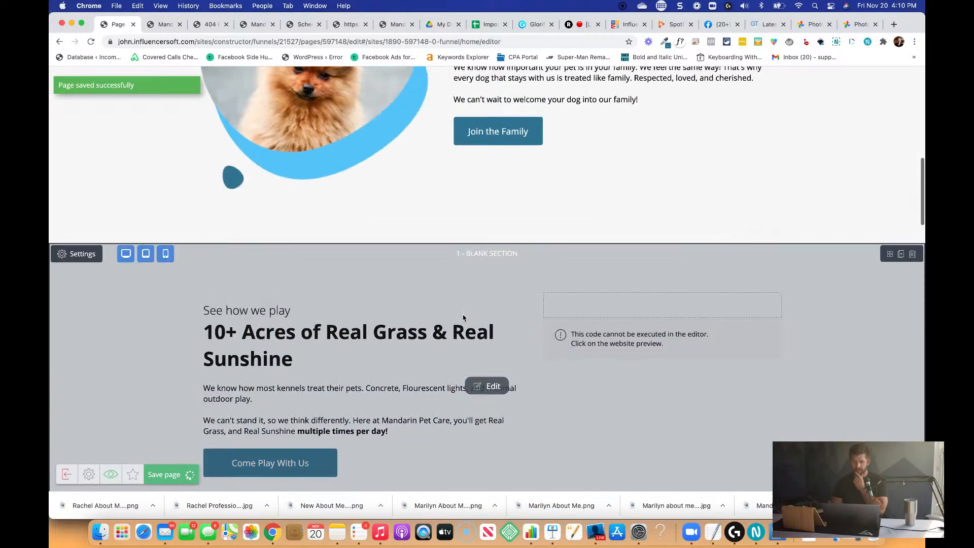
pyautogui.scroll(3, 463, 318)
pyautogui.scroll(-20, 463, 318)
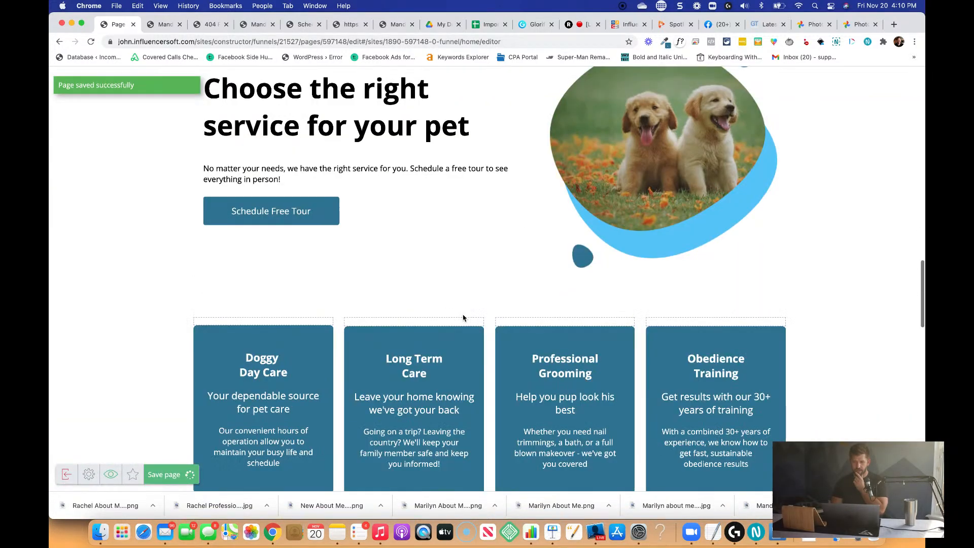
pyautogui.scroll(-10, 463, 318)
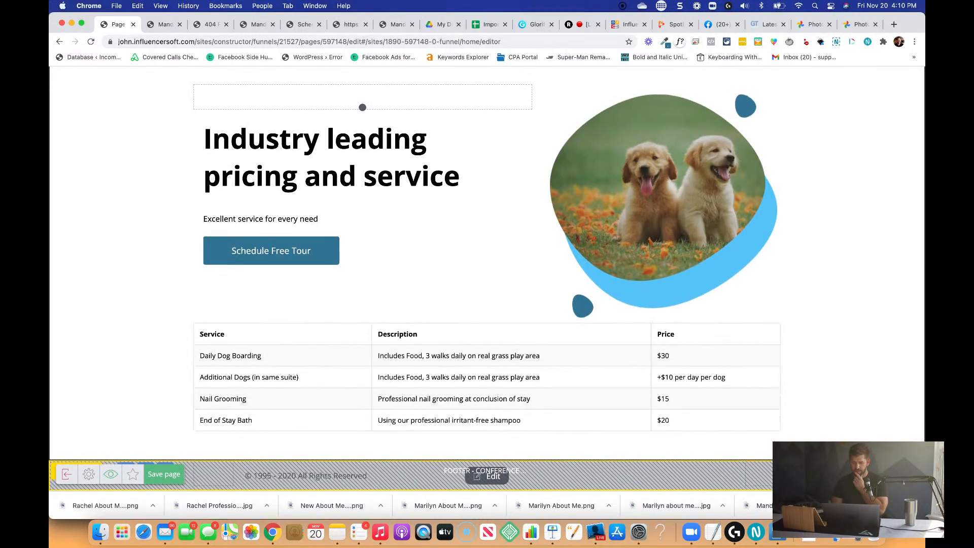
pyautogui.click(906, 474)
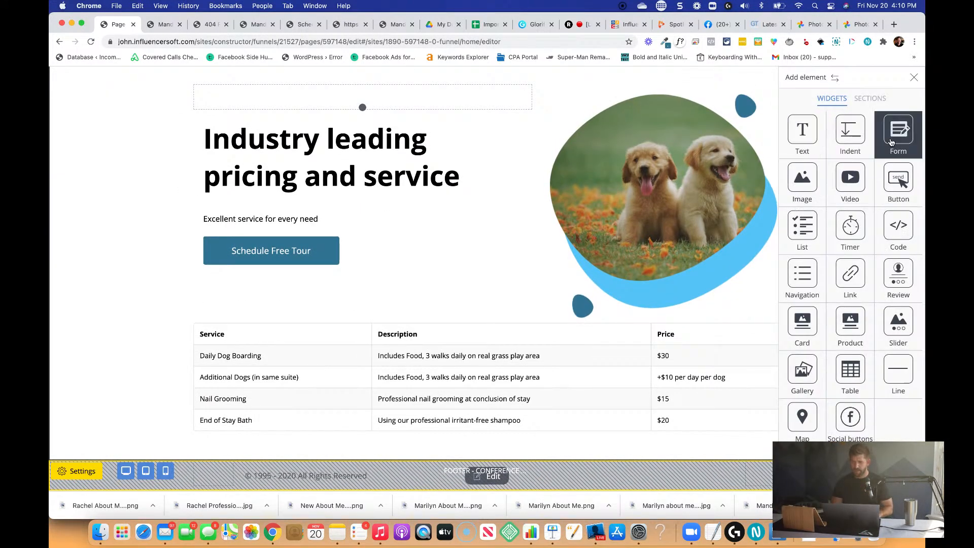
pyautogui.moveTo(894, 179); pyautogui.dragTo(521, 408)
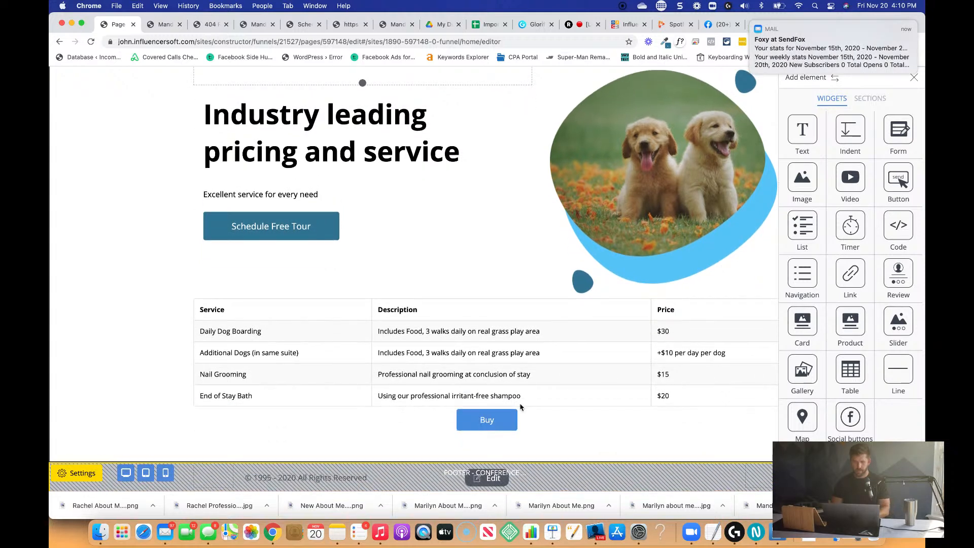
pyautogui.click(487, 428)
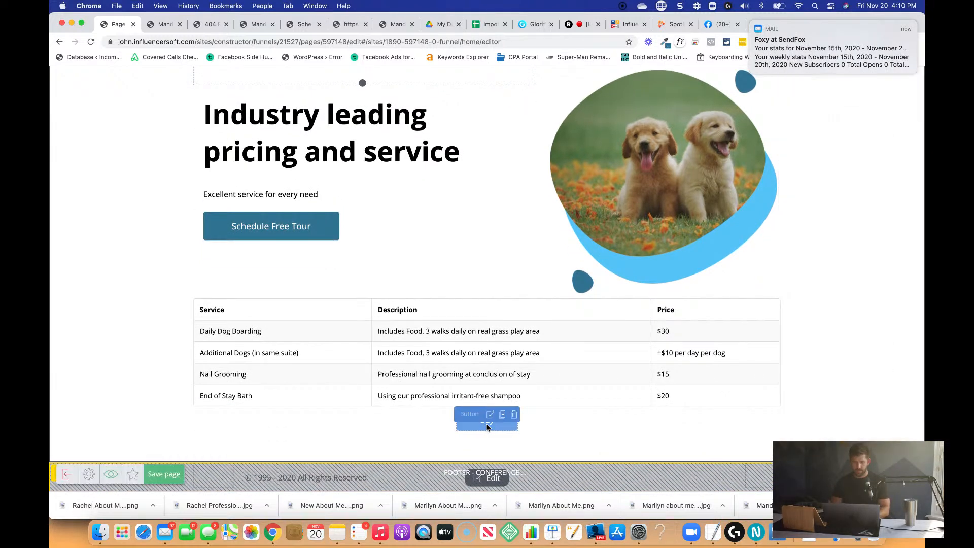
pyautogui.click(515, 415)
pyautogui.click(459, 201)
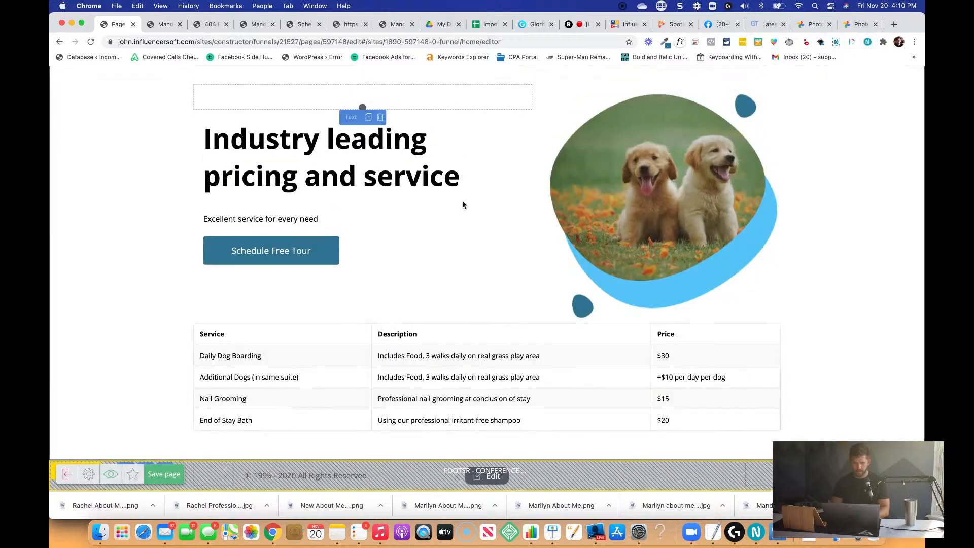
# Move the pricing section's Schedule Free Tour button below the pricing table.
pyautogui.moveTo(341, 238); pyautogui.dragTo(500, 398)
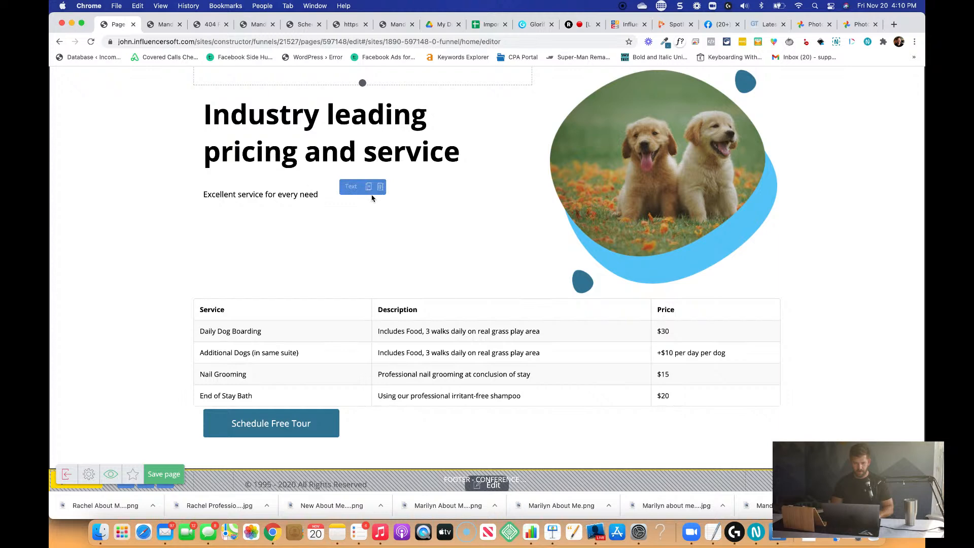
pyautogui.scroll(-1, 326, 294)
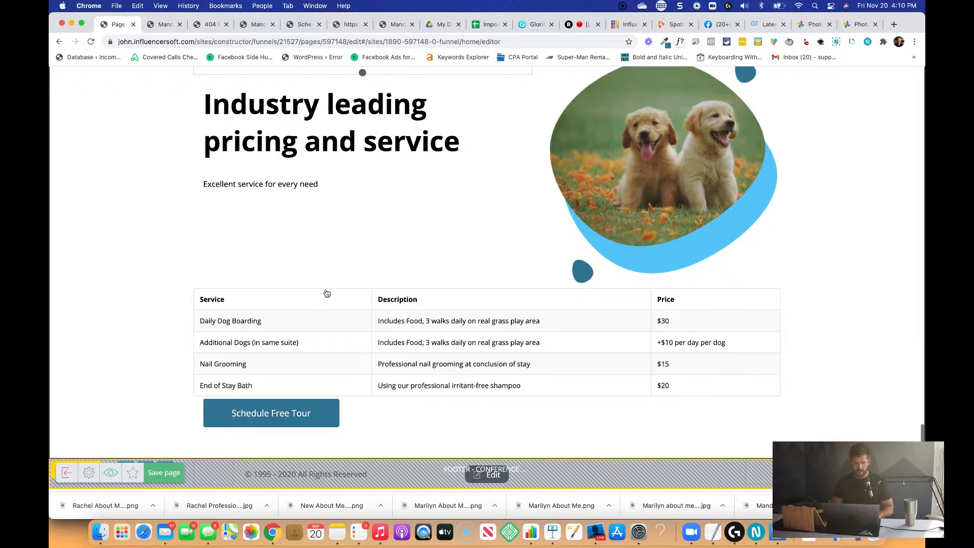
# Change the label of the button below the table to "Schedule Free Tour Today" and align the button to the center.
pyautogui.write('Schedu')
pyautogui.write('le F')
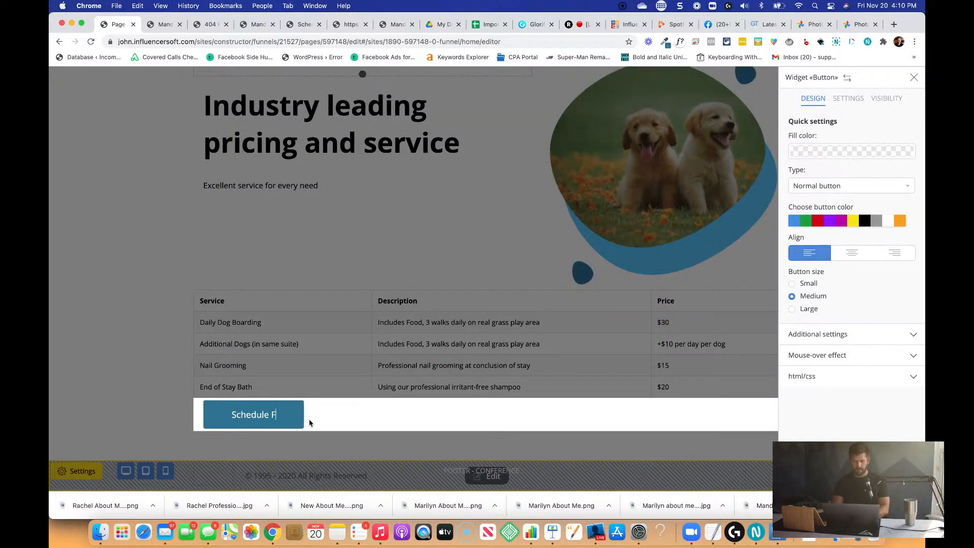
pyautogui.write('ree Tour')
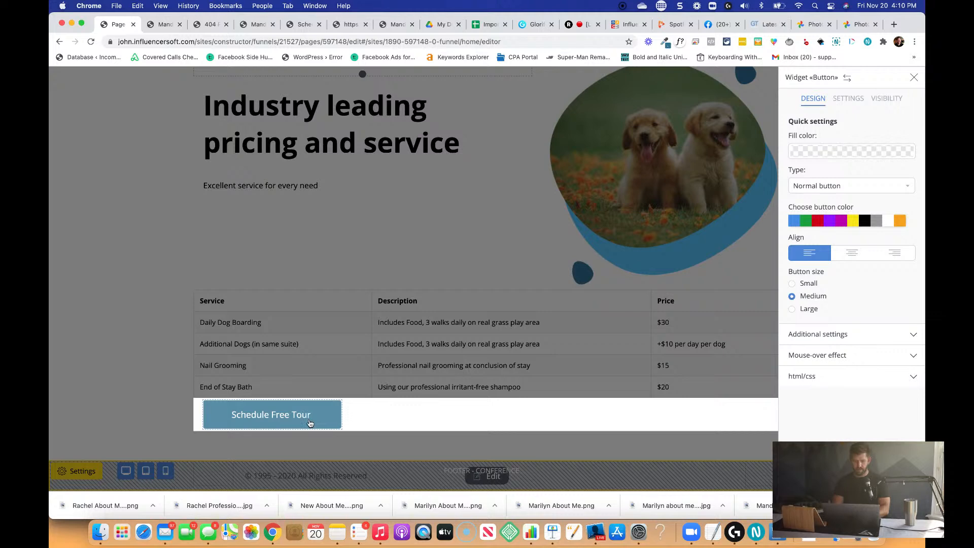
pyautogui.write(' Today')
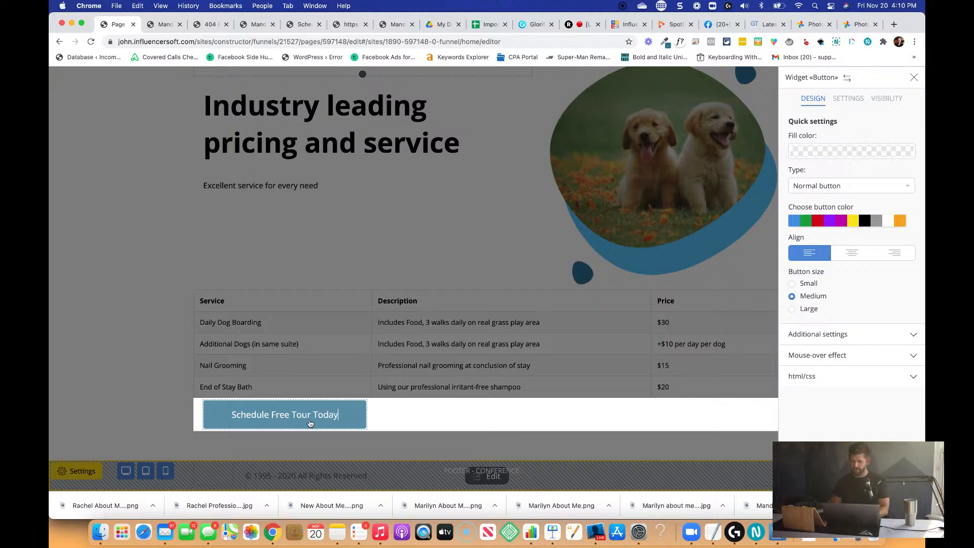
pyautogui.click(543, 437)
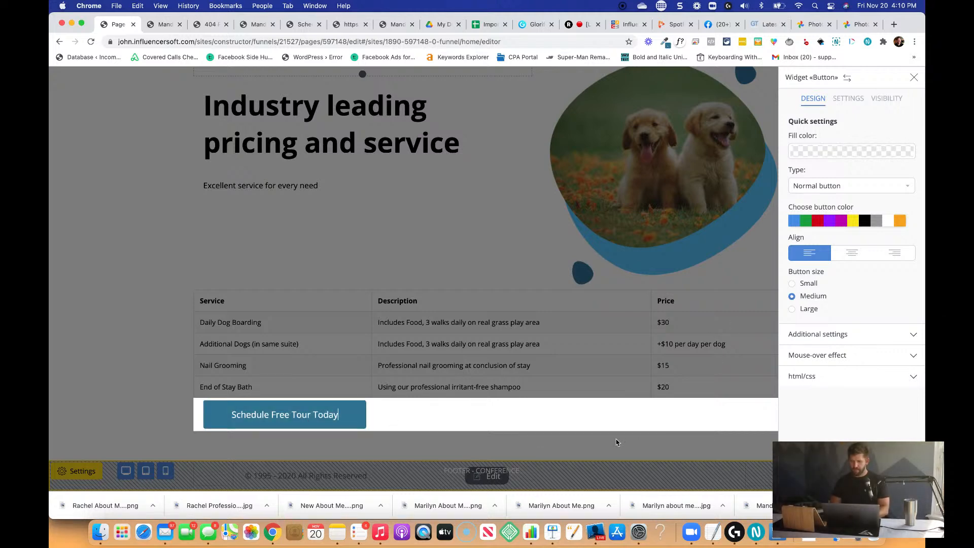
pyautogui.click(861, 252)
pyautogui.click(705, 280)
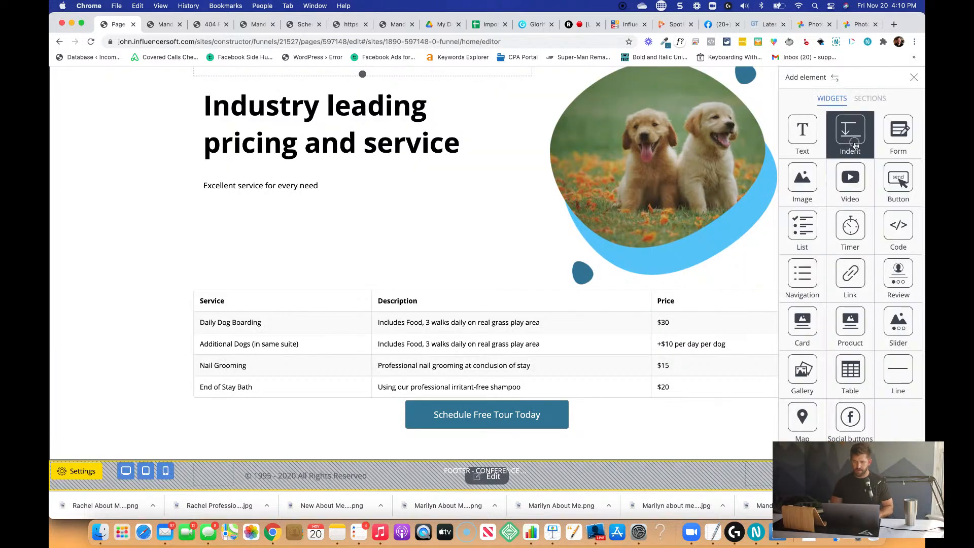
# Insert an indent between the pricing table and the Schedule Free Tour Today button, and save the page.
pyautogui.moveTo(850, 131); pyautogui.dragTo(513, 401)
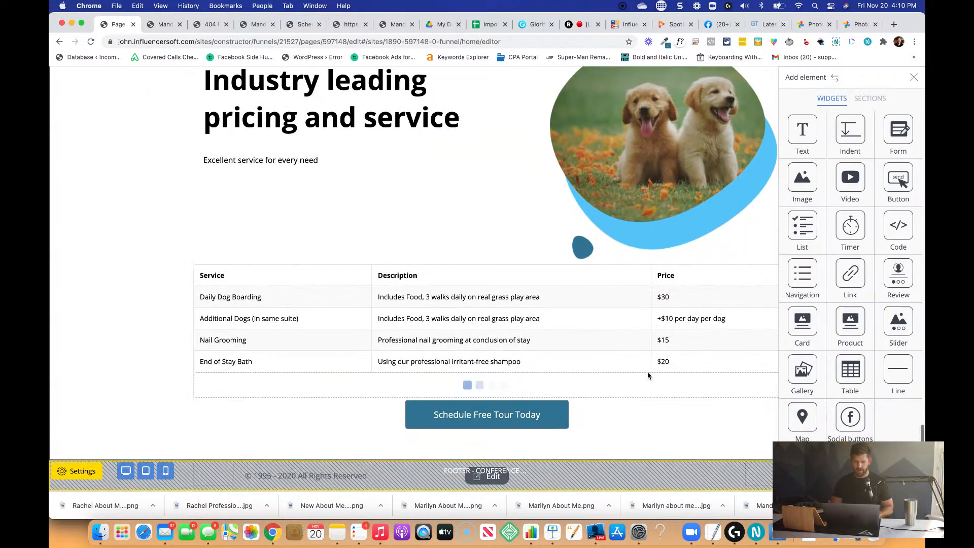
pyautogui.click(629, 428)
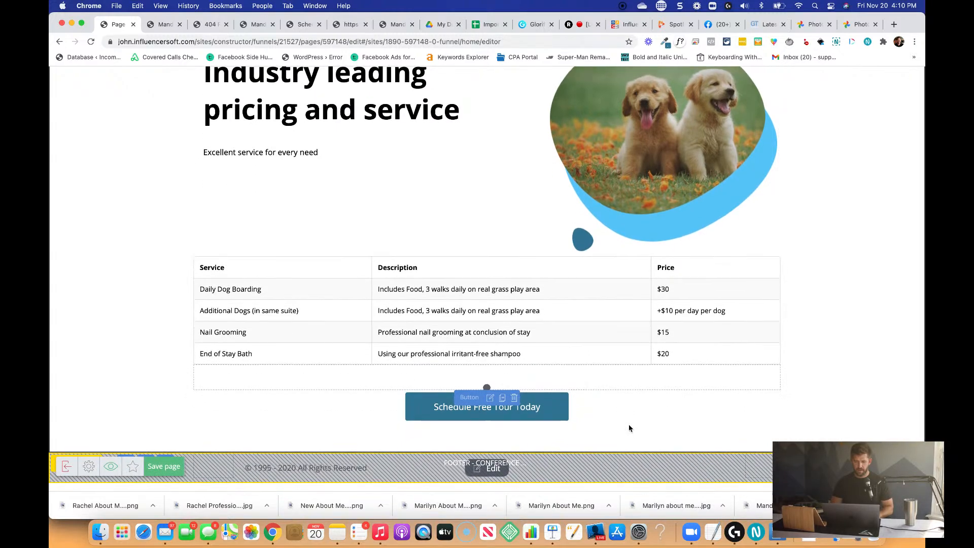
pyautogui.click(166, 475)
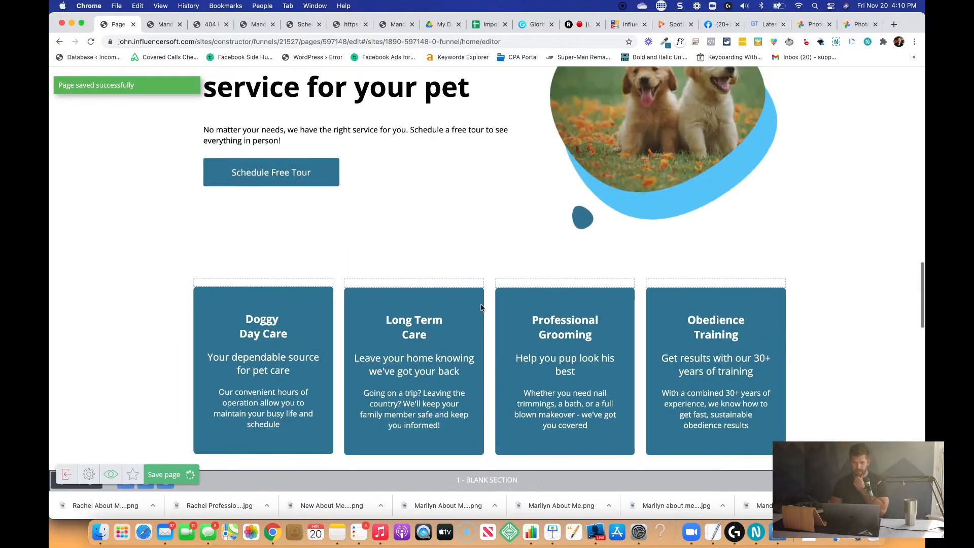
pyautogui.scroll(20, 481, 308)
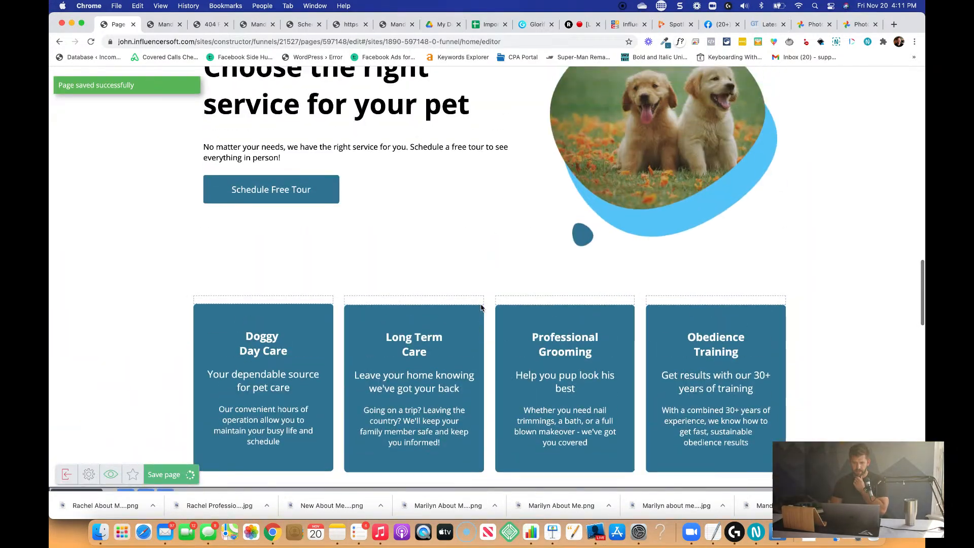
# Review the order of the page sections between the play-area section and the pricing table.
pyautogui.scroll(-20, 481, 308)
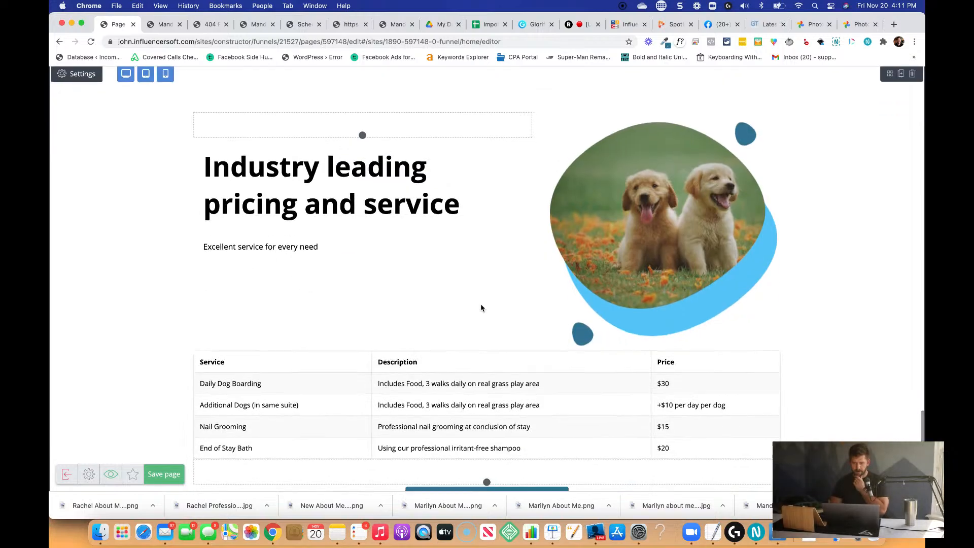
pyautogui.scroll(12, 481, 308)
pyautogui.scroll(10, 481, 308)
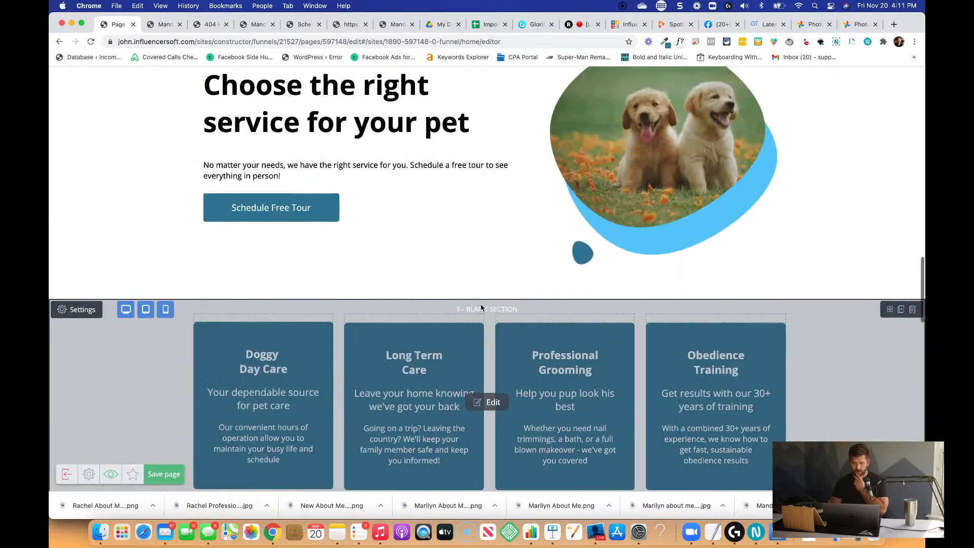
pyautogui.scroll(-20, 481, 308)
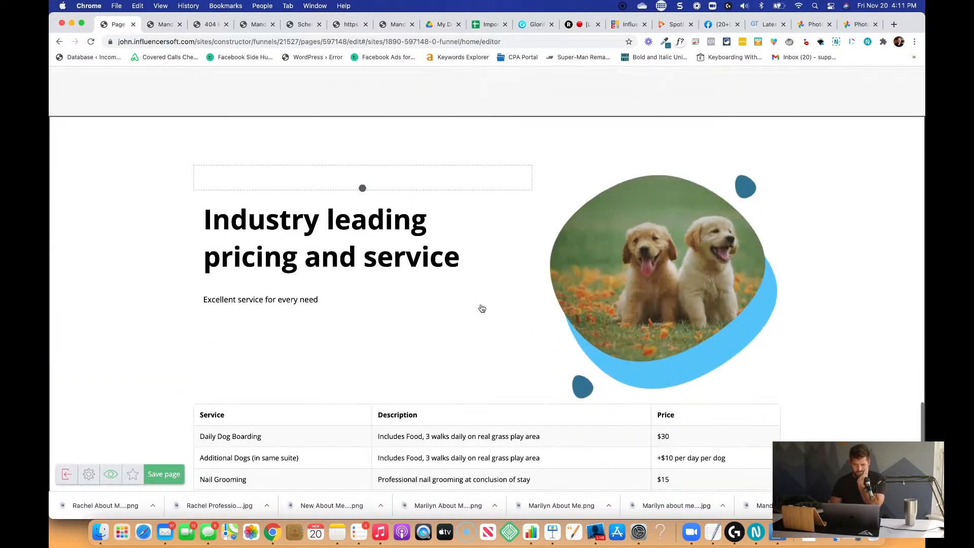
pyautogui.scroll(20, 481, 308)
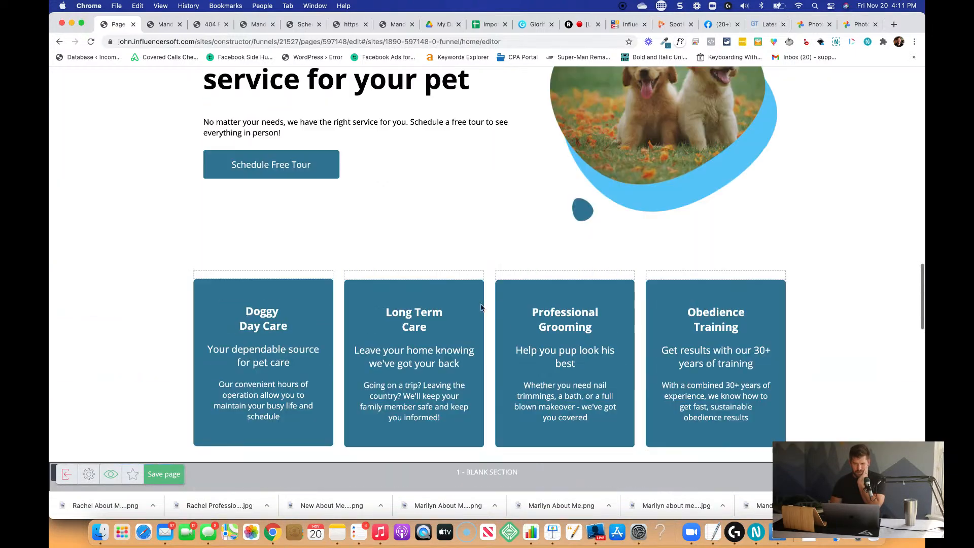
pyautogui.scroll(3, 481, 308)
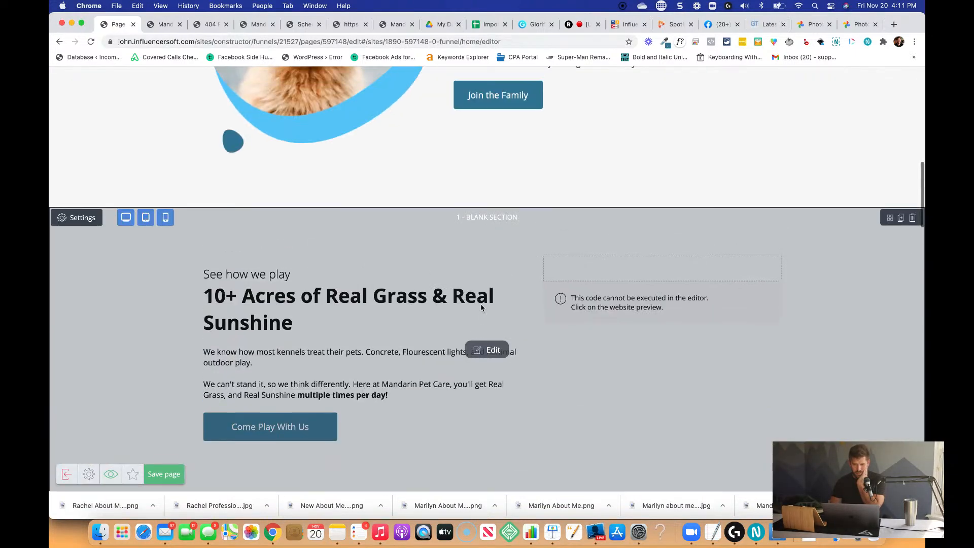
pyautogui.scroll(-8, 481, 307)
pyautogui.scroll(-5, 481, 308)
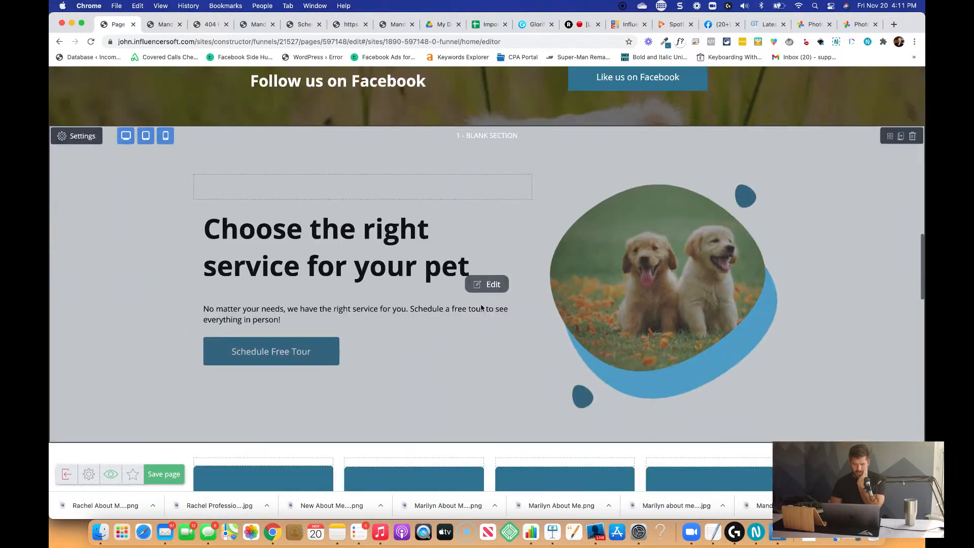
pyautogui.scroll(-5, 481, 308)
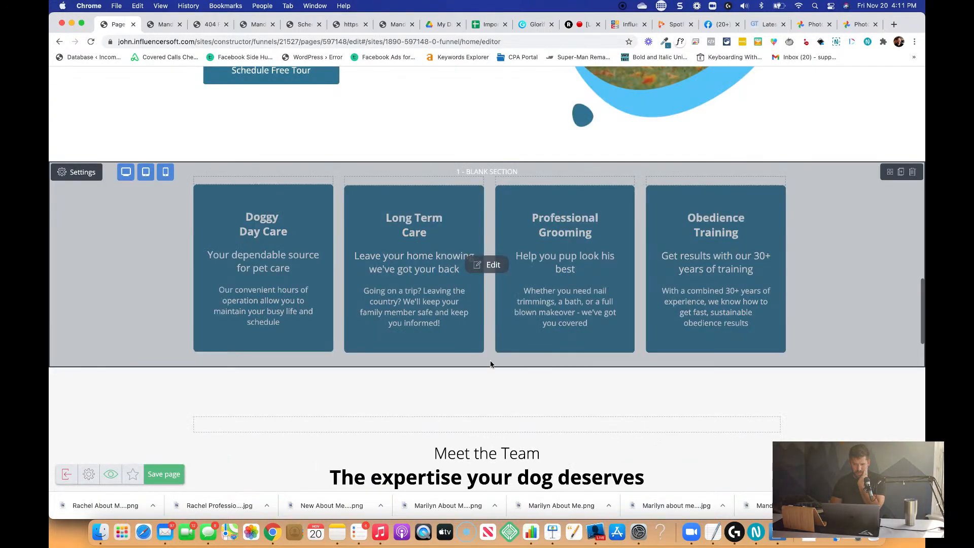
pyautogui.scroll(10, 490, 364)
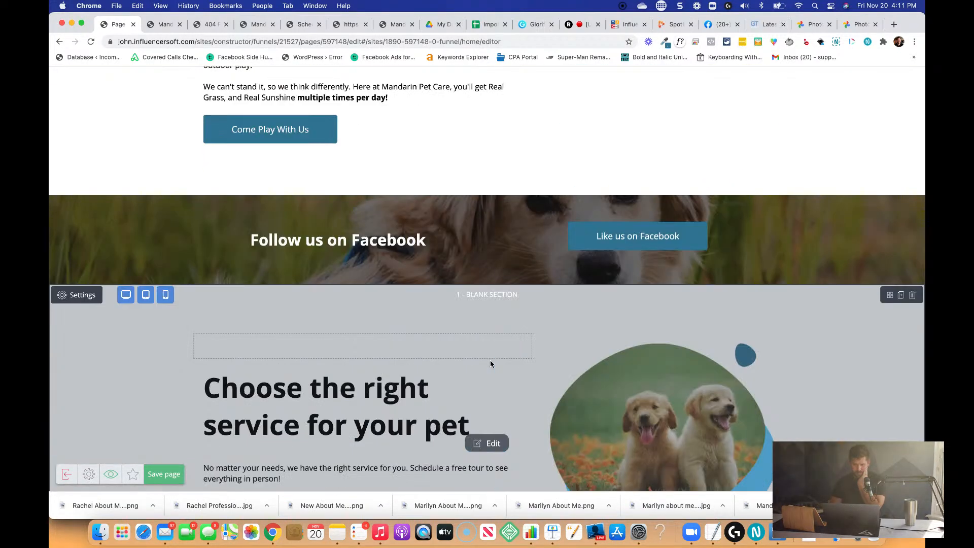
pyautogui.scroll(-10, 490, 364)
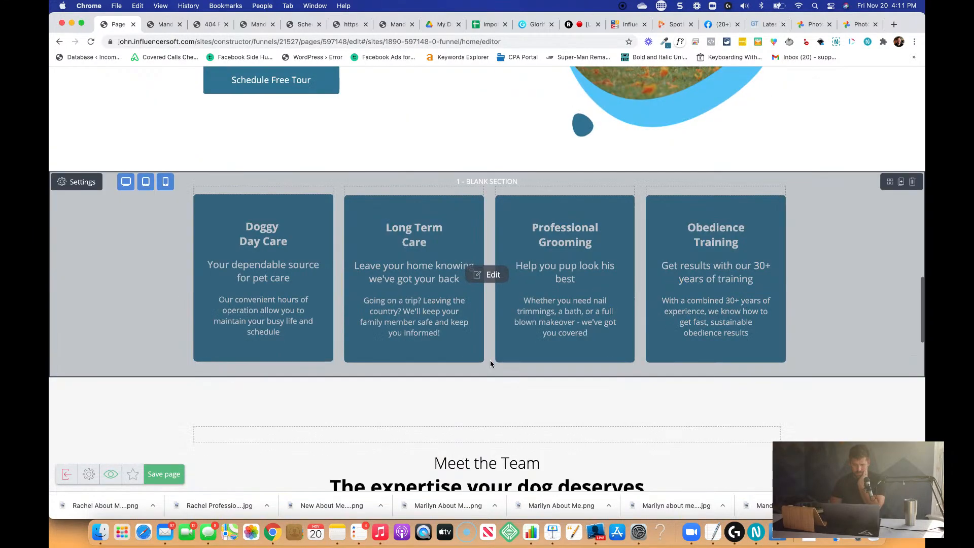
# Move the Meet the Team section directly below the Follow us on Facebook banner, above the Choose the right service section.
pyautogui.scroll(-1, 491, 364)
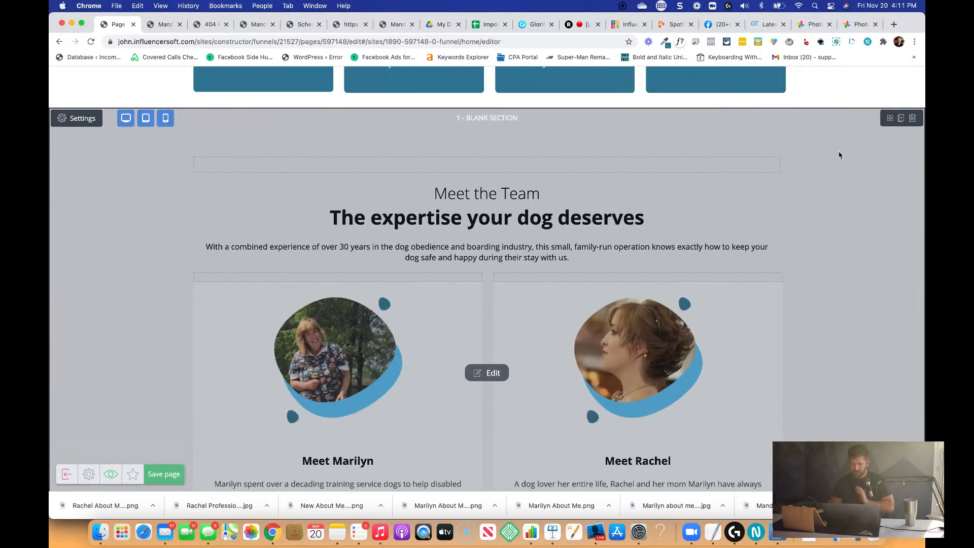
pyautogui.moveTo(887, 118); pyautogui.dragTo(662, 207)
pyautogui.scroll(-1, 674, 210)
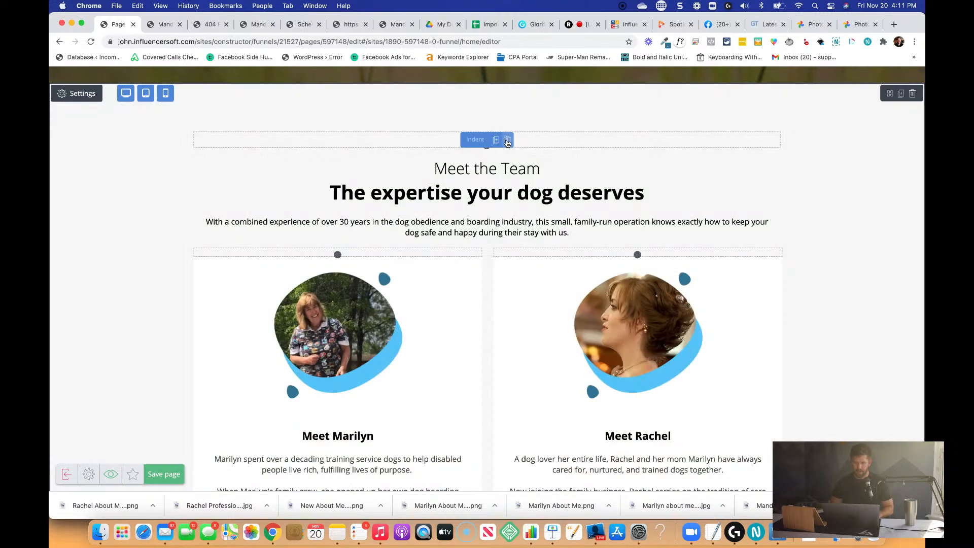
# Delete the empty indent above the Meet the Team heading.
pyautogui.click(507, 142)
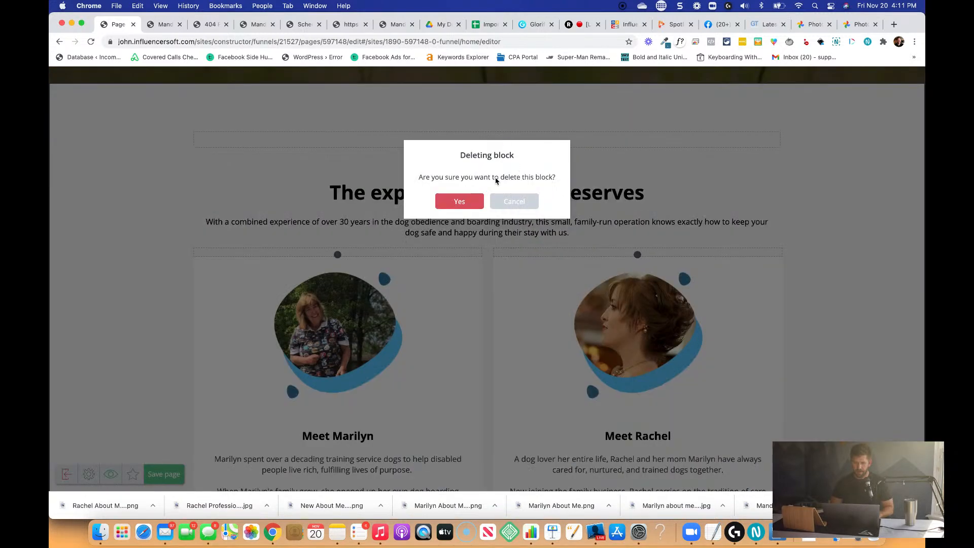
pyautogui.click(469, 203)
pyautogui.click(689, 194)
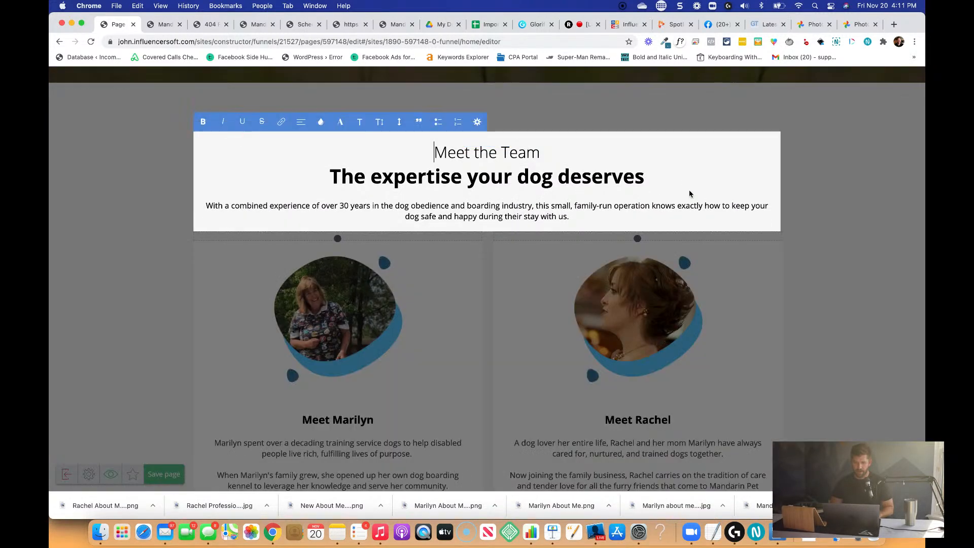
pyautogui.click(688, 126)
# Delete the puppy image and the empty indent above the heading in the Industry leading pricing and service section.
pyautogui.scroll(10, 688, 126)
pyautogui.scroll(-2, 688, 129)
pyautogui.scroll(-15, 689, 129)
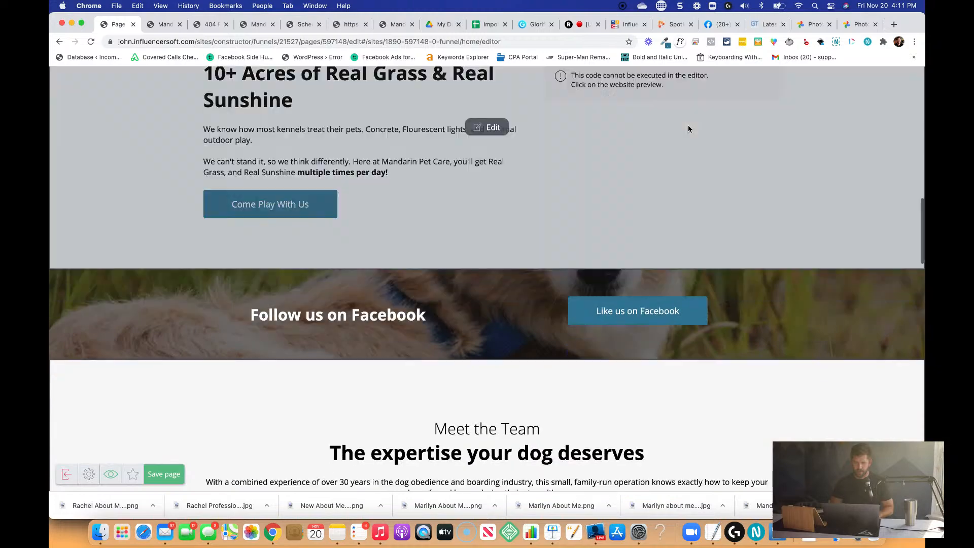
pyautogui.scroll(-12, 688, 129)
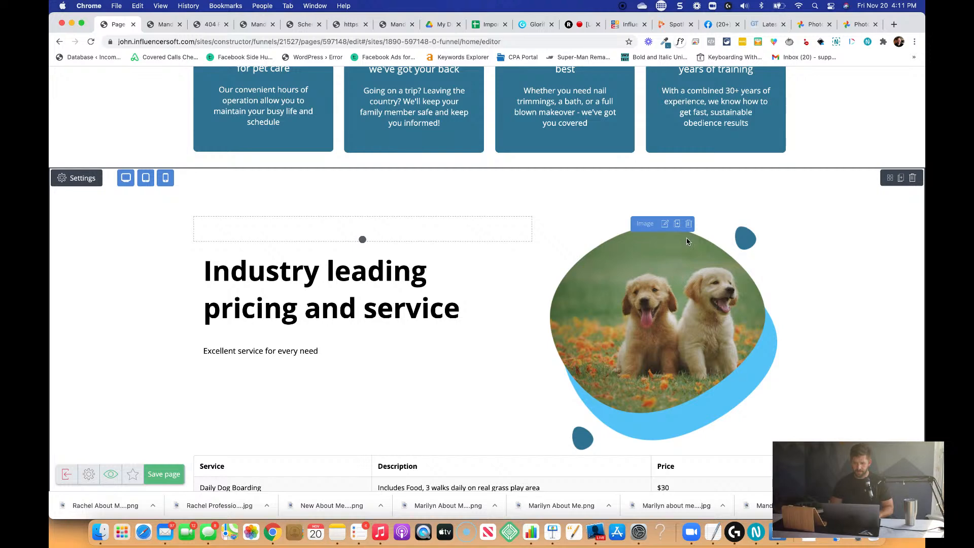
pyautogui.click(688, 224)
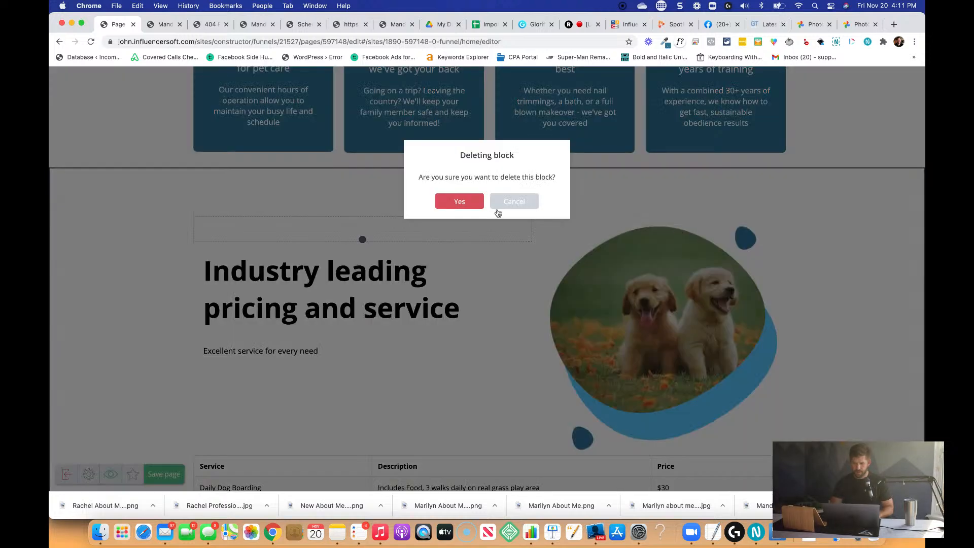
pyautogui.click(464, 201)
pyautogui.click(501, 224)
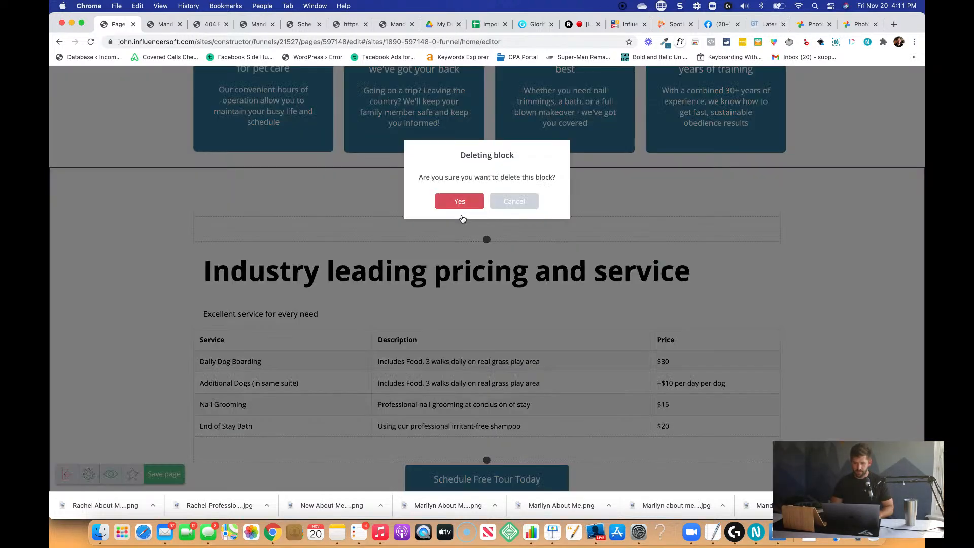
pyautogui.click(460, 203)
# Center the "Industry leading pricing and service" heading.
pyautogui.click(443, 254)
pyautogui.tripleClick(443, 253)
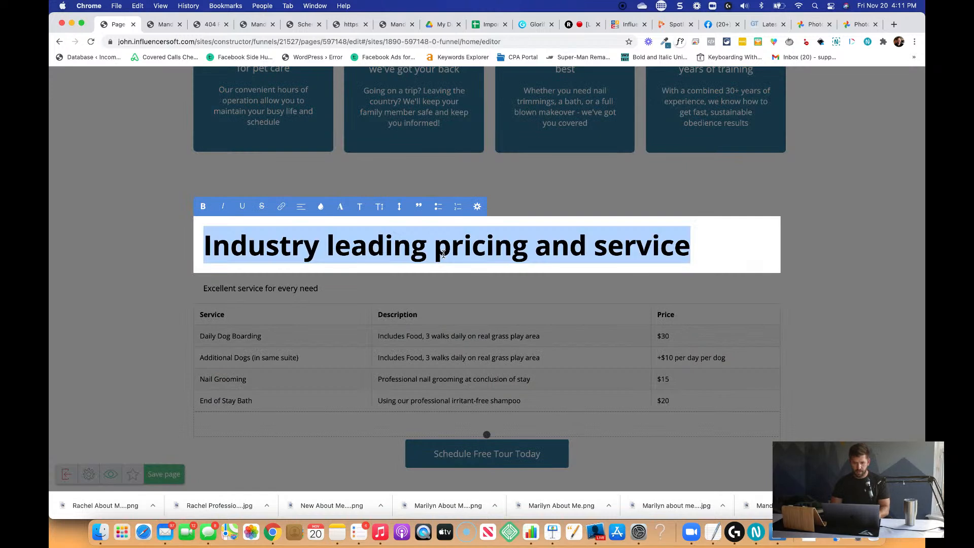
pyautogui.click(300, 207)
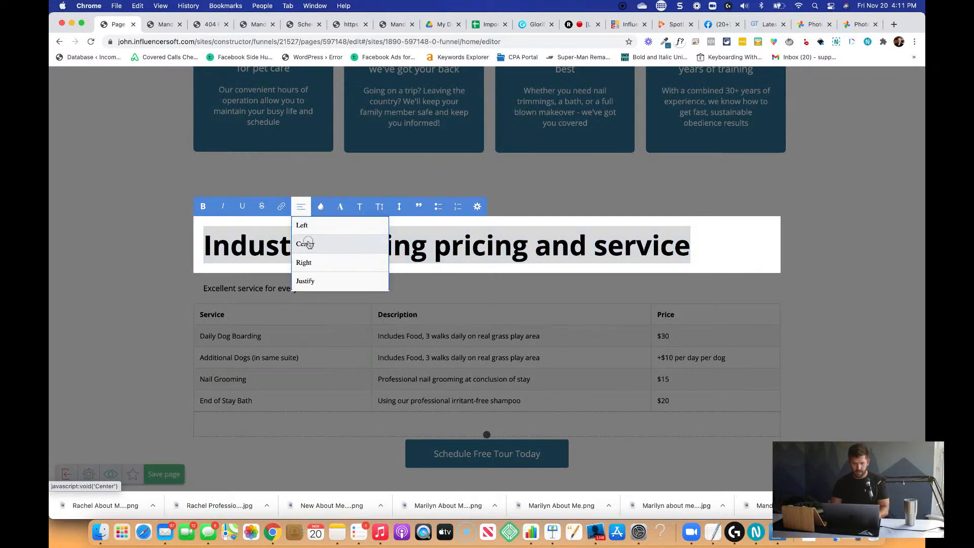
pyautogui.click(306, 243)
# Center the "Excellent service for every need" text above the pricing table.
pyautogui.click(284, 287)
pyautogui.click(287, 287)
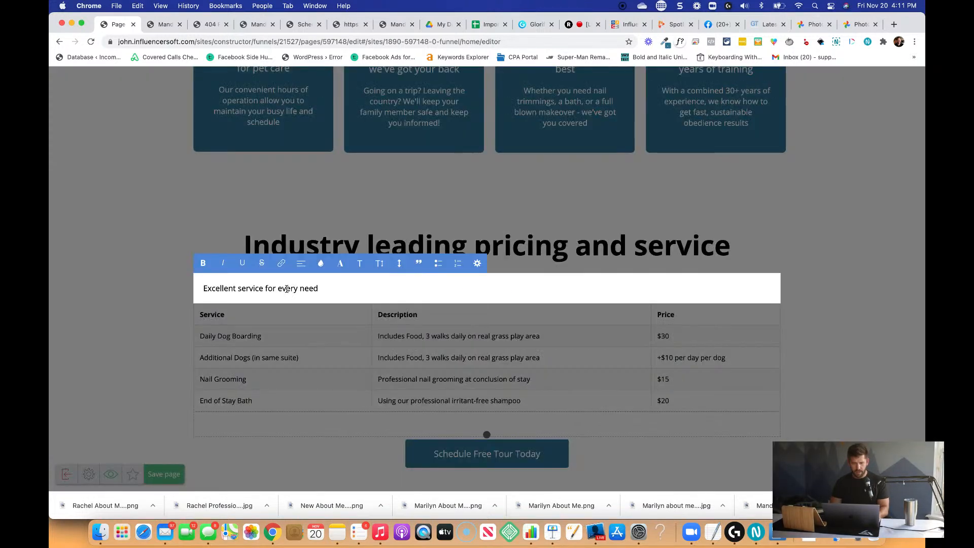
pyautogui.tripleClick(292, 286)
pyautogui.click(301, 263)
pyautogui.click(305, 298)
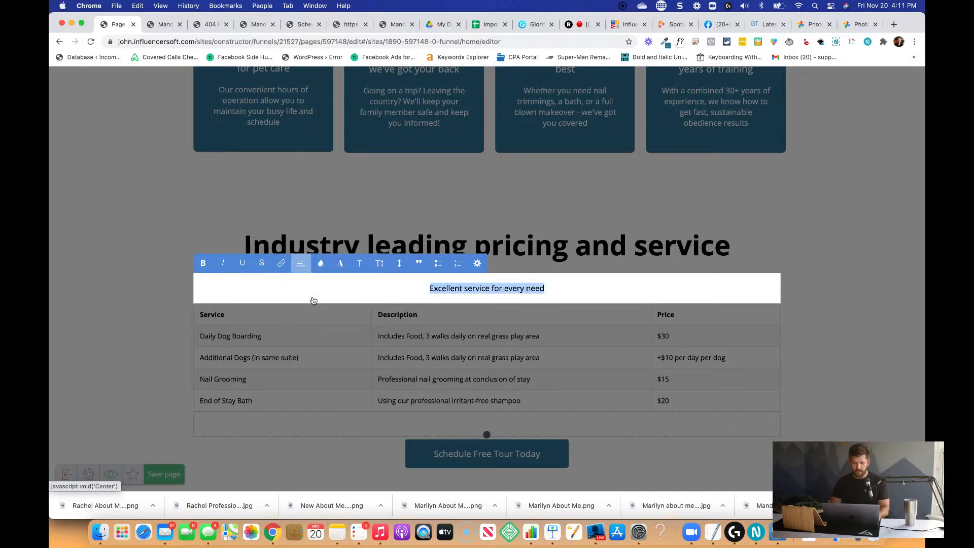
pyautogui.click(589, 271)
# Look over the page from the pricing section up to the header and save the page.
pyautogui.scroll(-2, 575, 332)
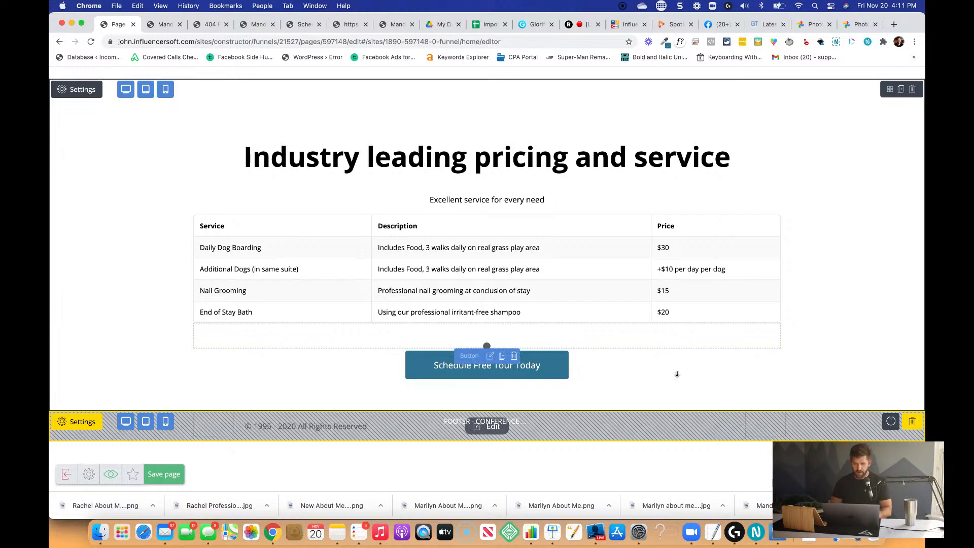
pyautogui.scroll(15, 681, 358)
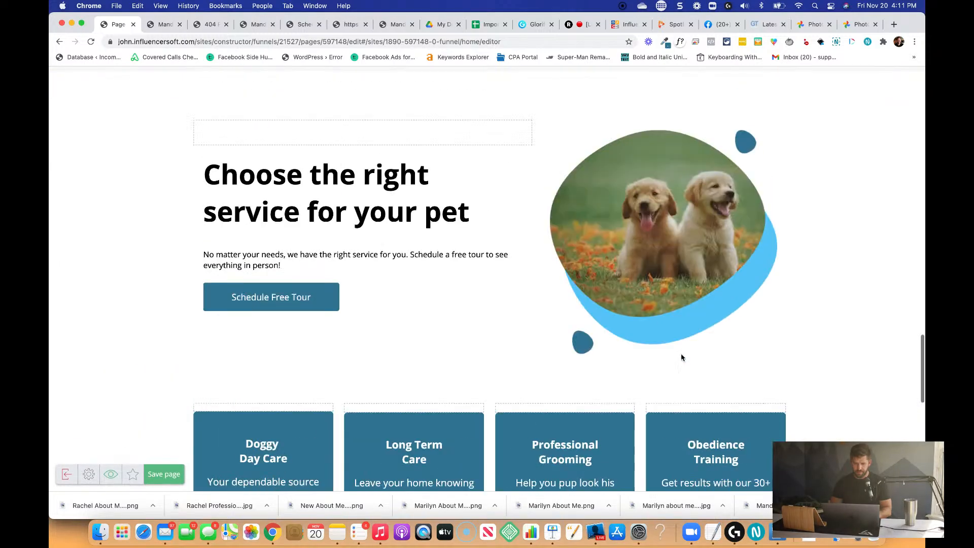
pyautogui.scroll(15, 681, 358)
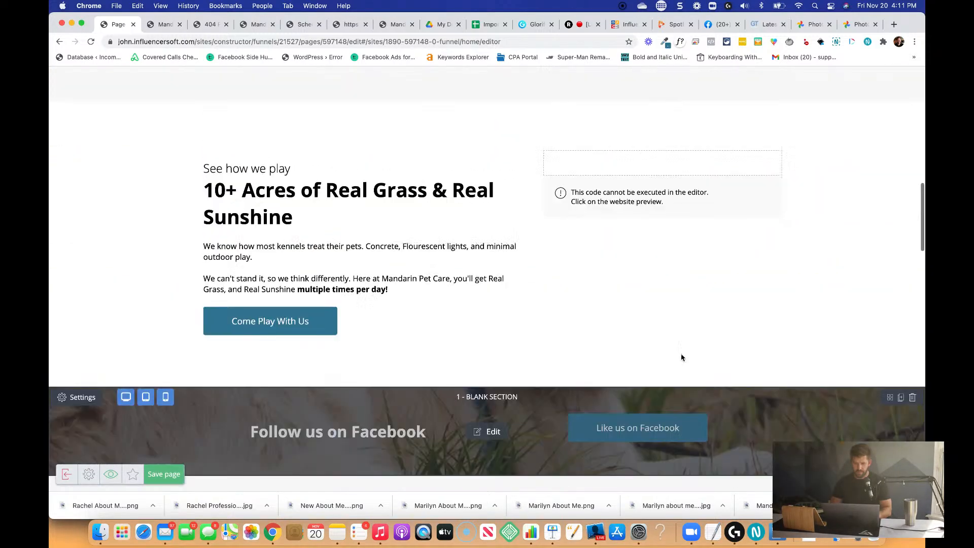
pyautogui.scroll(10, 682, 357)
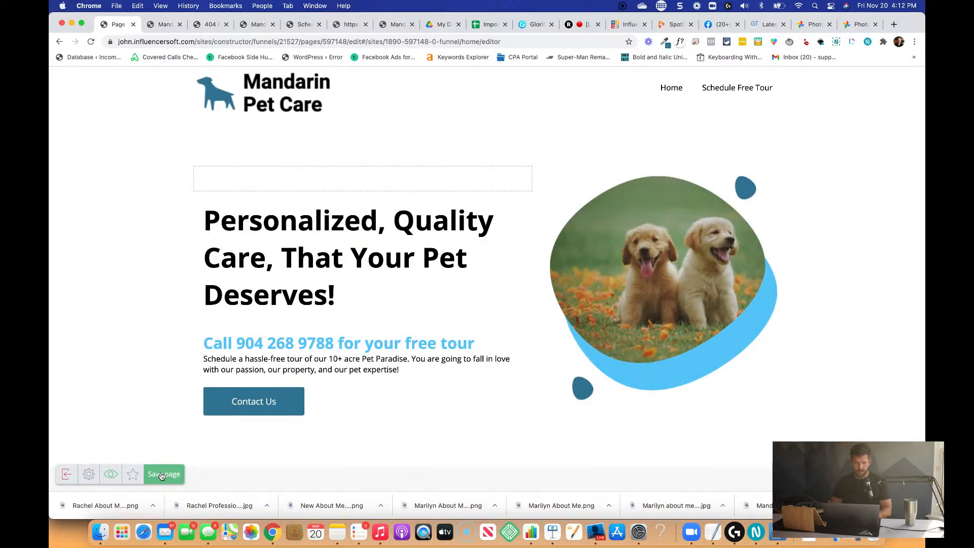
pyautogui.click(161, 475)
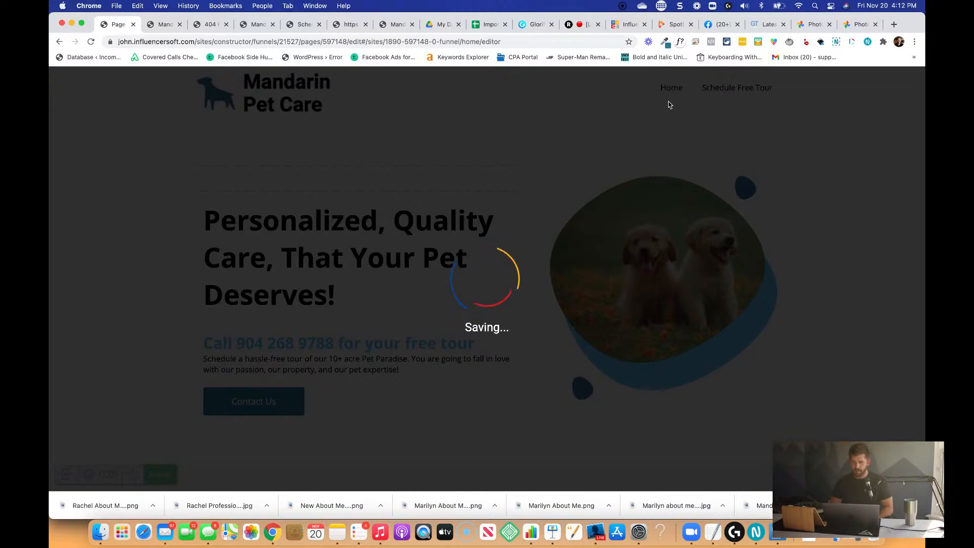
pyautogui.scroll(-3, 570, 261)
pyautogui.scroll(-15, 568, 260)
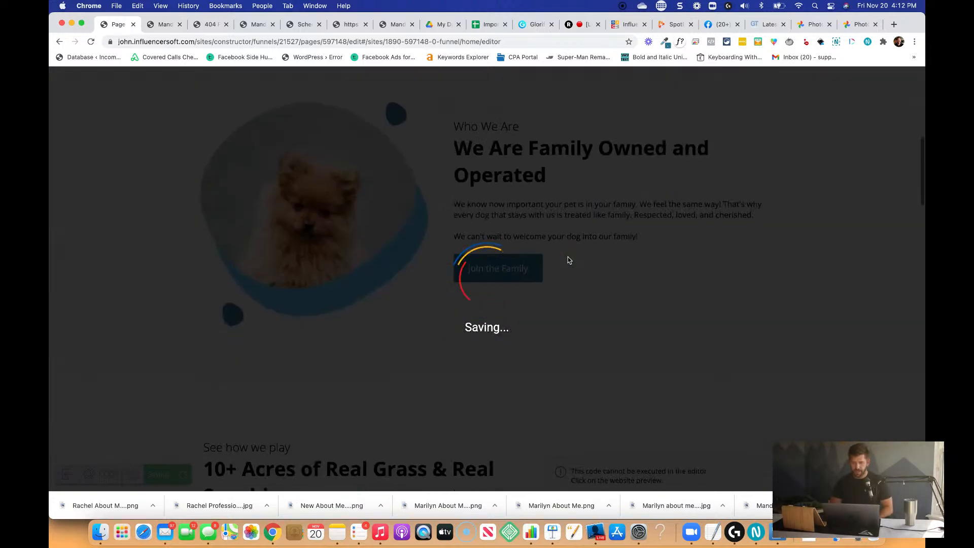
# Add an "About Us" link to the header navigation that moves to the fourth blank section.
pyautogui.scroll(15, 569, 260)
pyautogui.scroll(3, 568, 260)
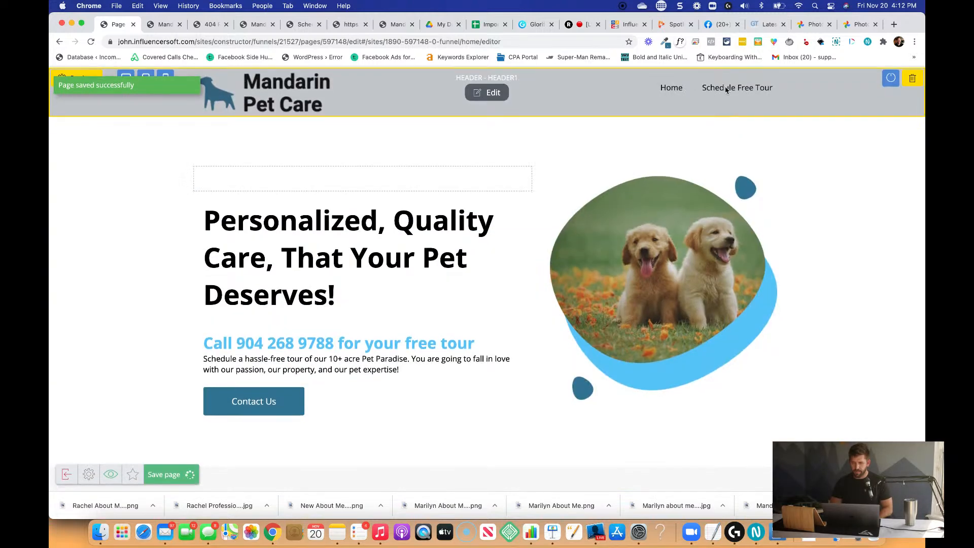
pyautogui.click(712, 90)
pyautogui.click(572, 76)
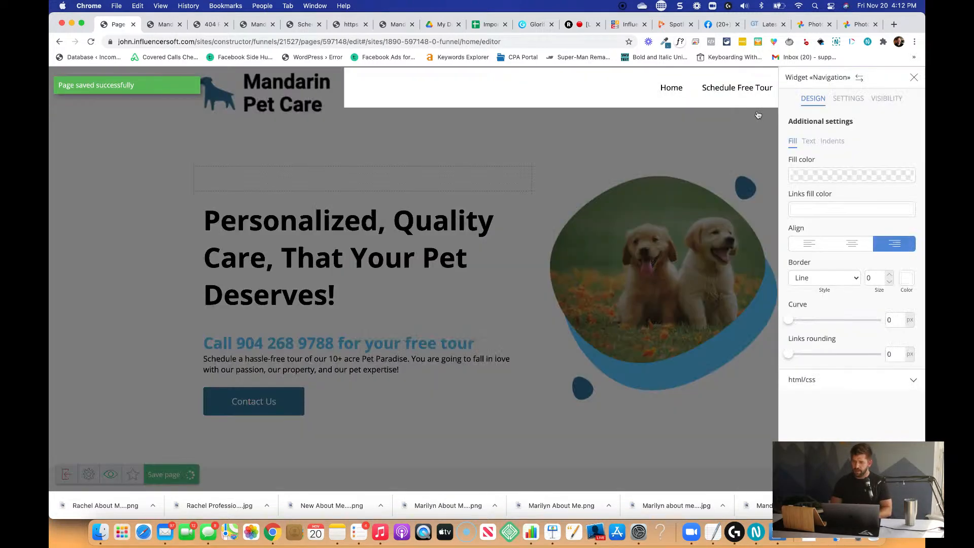
pyautogui.click(849, 99)
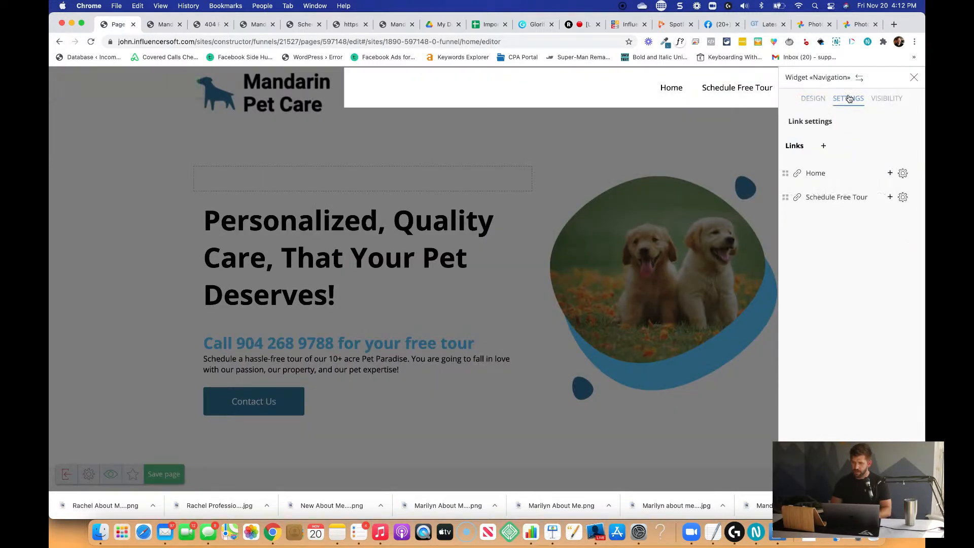
pyautogui.click(824, 147)
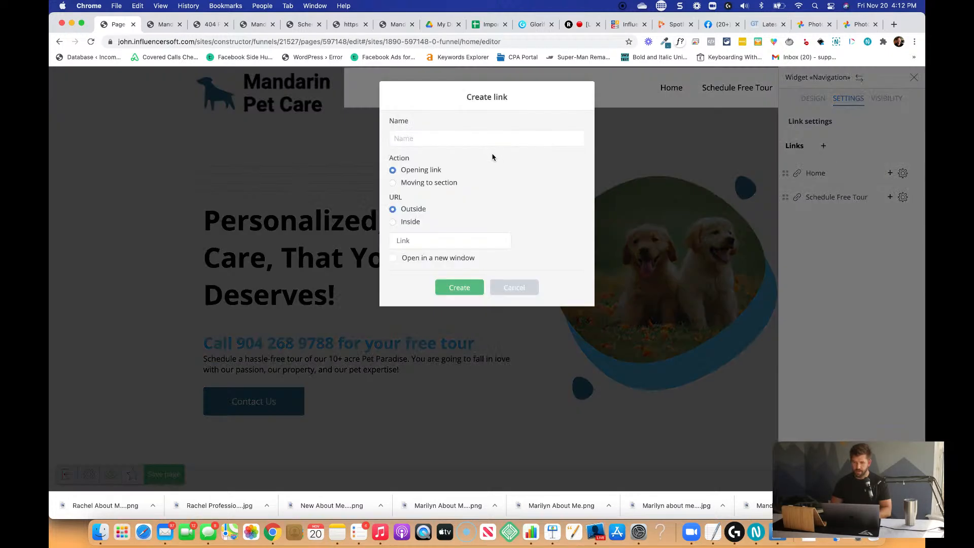
pyautogui.click(491, 139)
pyautogui.write('About')
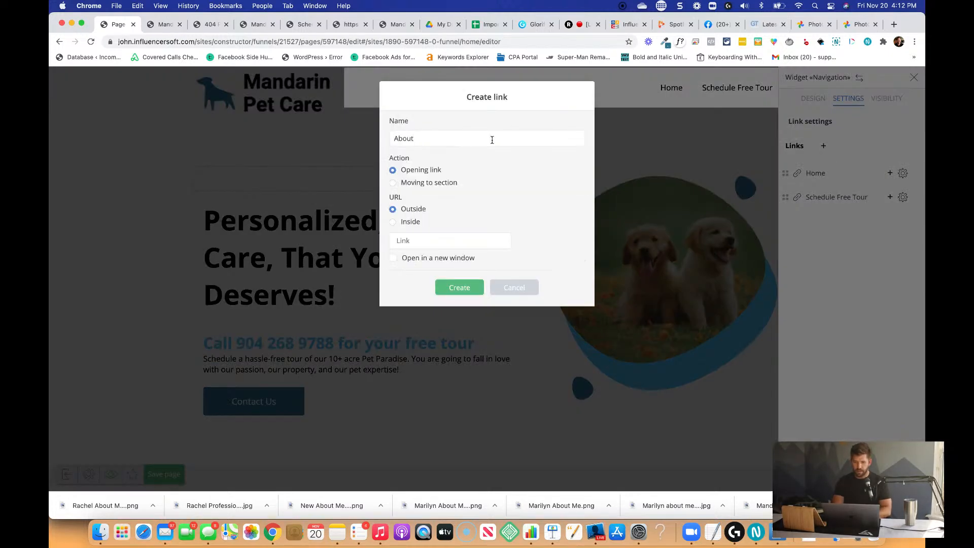
pyautogui.write(' Us')
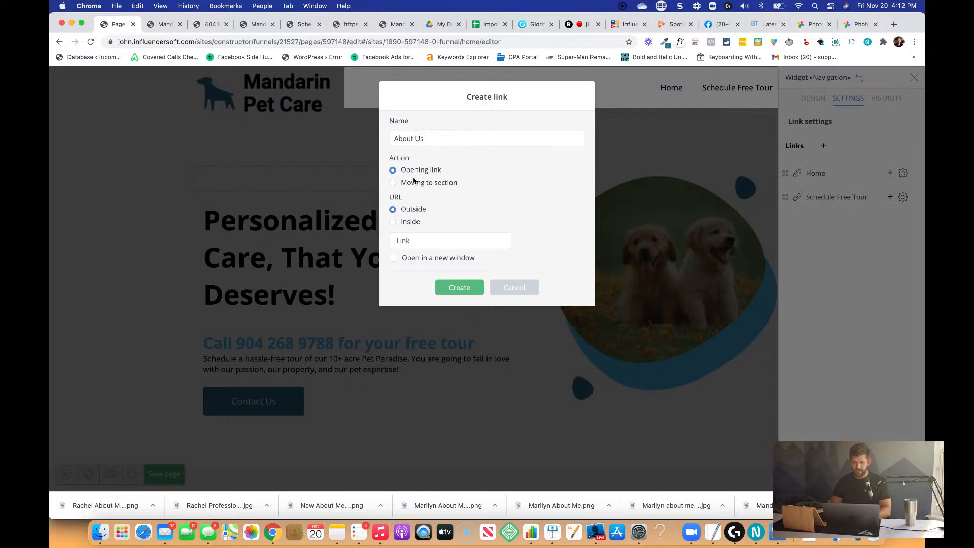
pyautogui.click(413, 181)
pyautogui.click(431, 212)
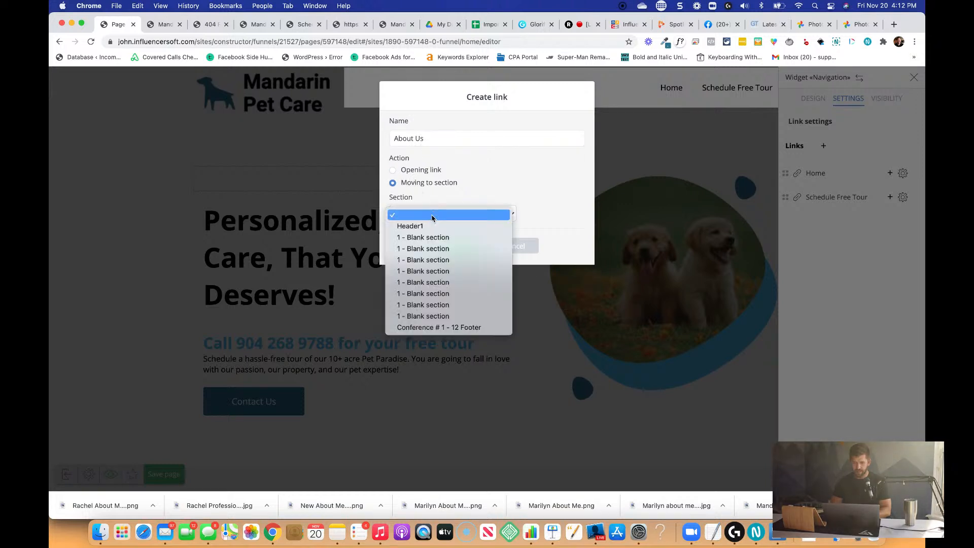
pyautogui.click(435, 261)
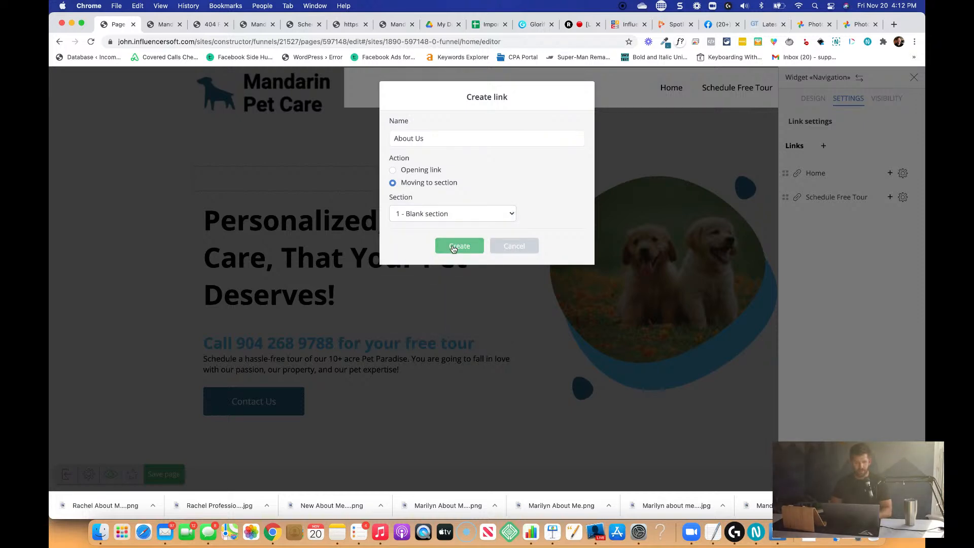
pyautogui.click(453, 248)
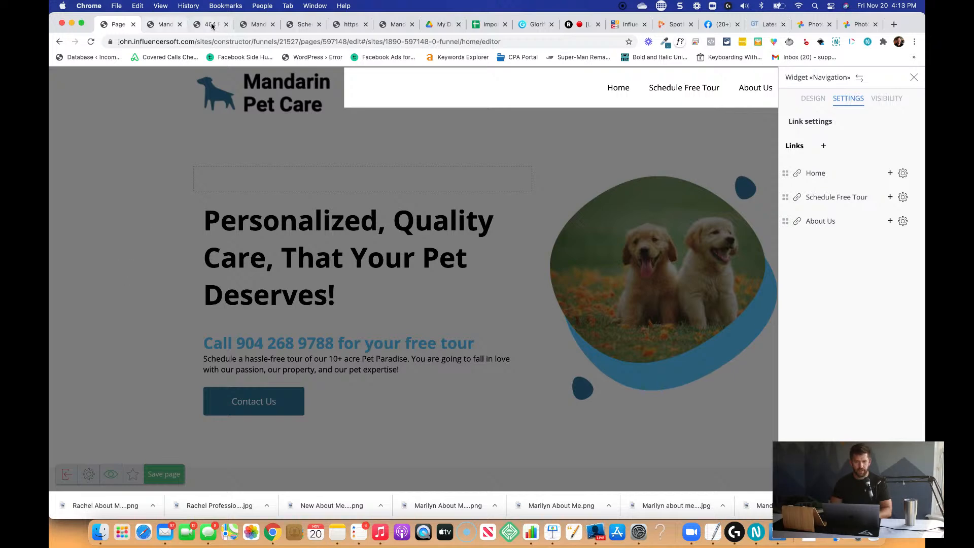
# Reorder the header navigation so that About Us comes before Schedule Free Tour.
pyautogui.click(477, 255)
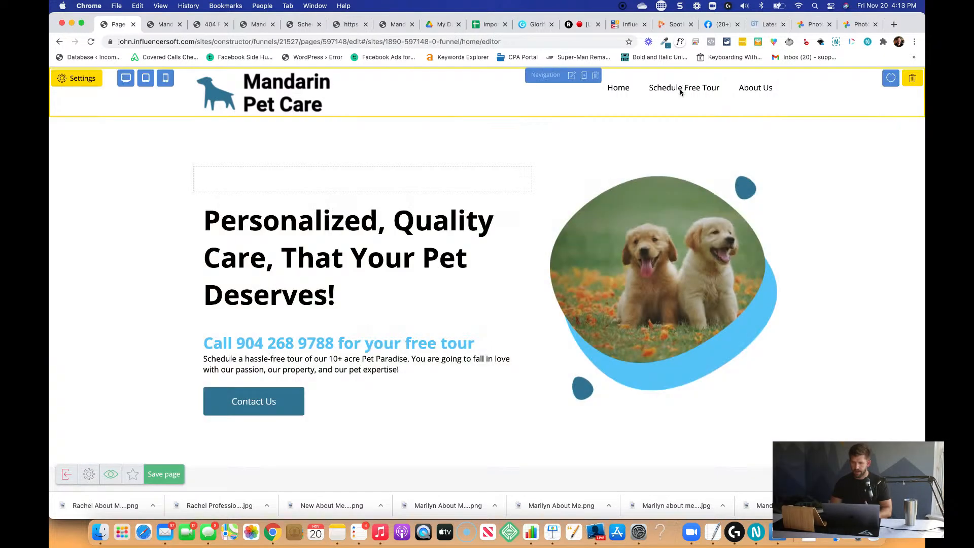
pyautogui.click(681, 92)
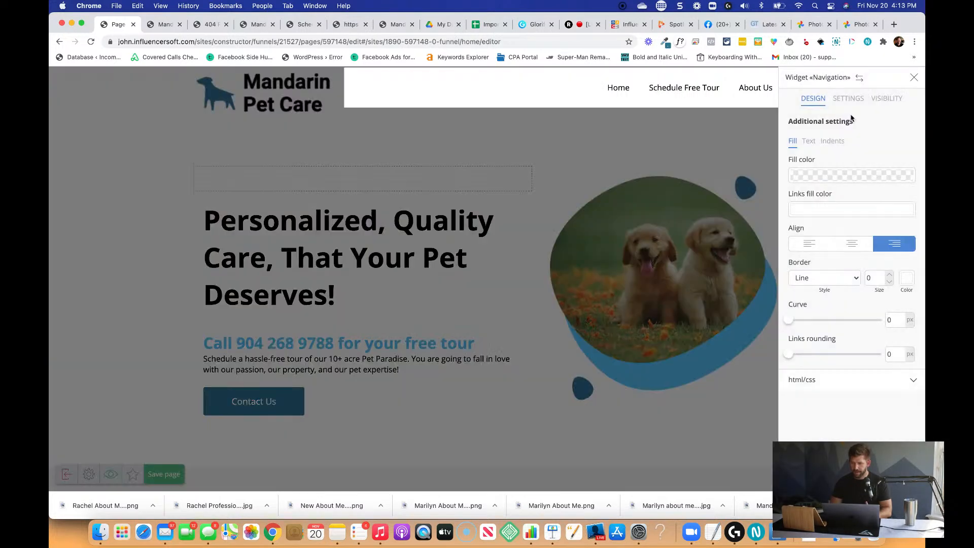
pyautogui.click(846, 101)
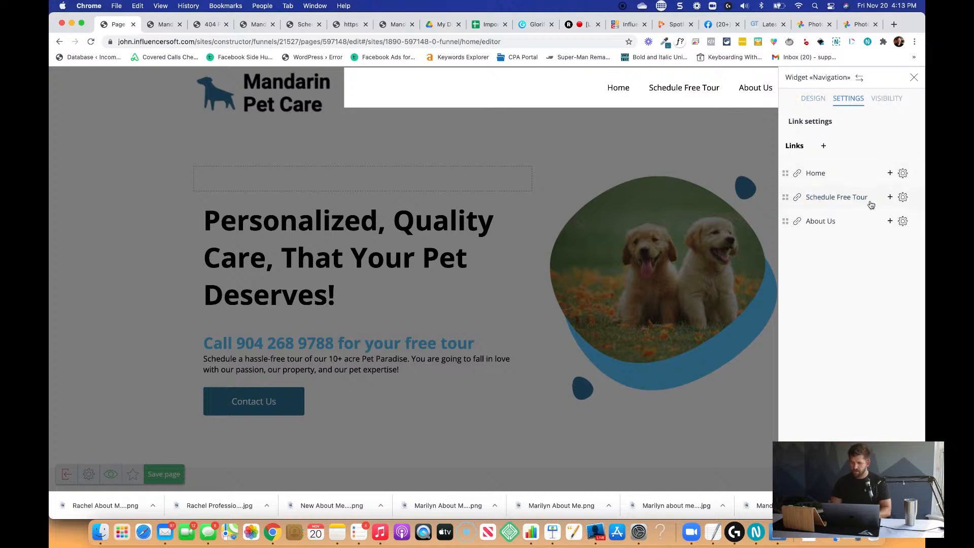
pyautogui.moveTo(785, 221); pyautogui.dragTo(785, 192)
# Add a "Services" navigation link that moves to the sixth blank section, and place it before Schedule Free Tour.
pyautogui.click(823, 146)
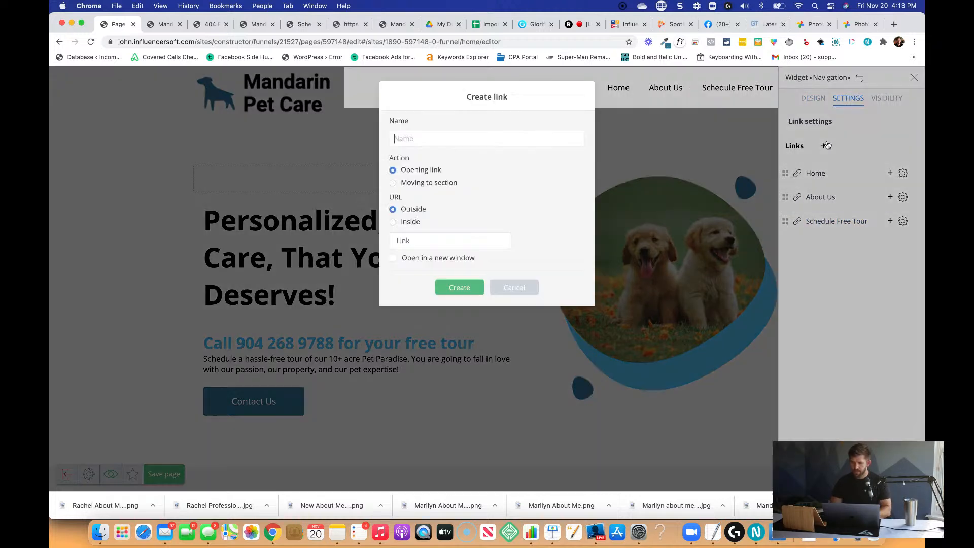
pyautogui.click(504, 141)
pyautogui.write('Services')
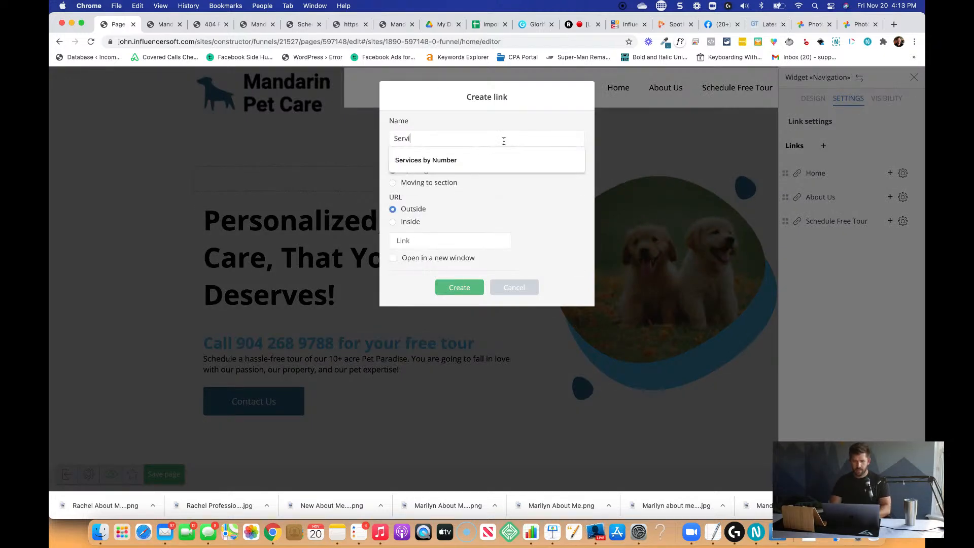
pyautogui.click(393, 182)
pyautogui.click(406, 214)
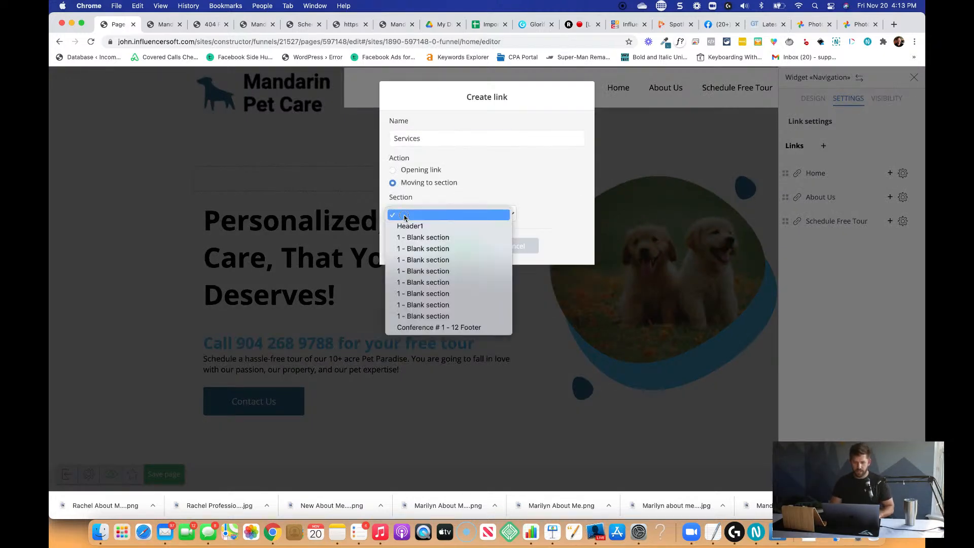
pyautogui.click(418, 293)
pyautogui.click(458, 247)
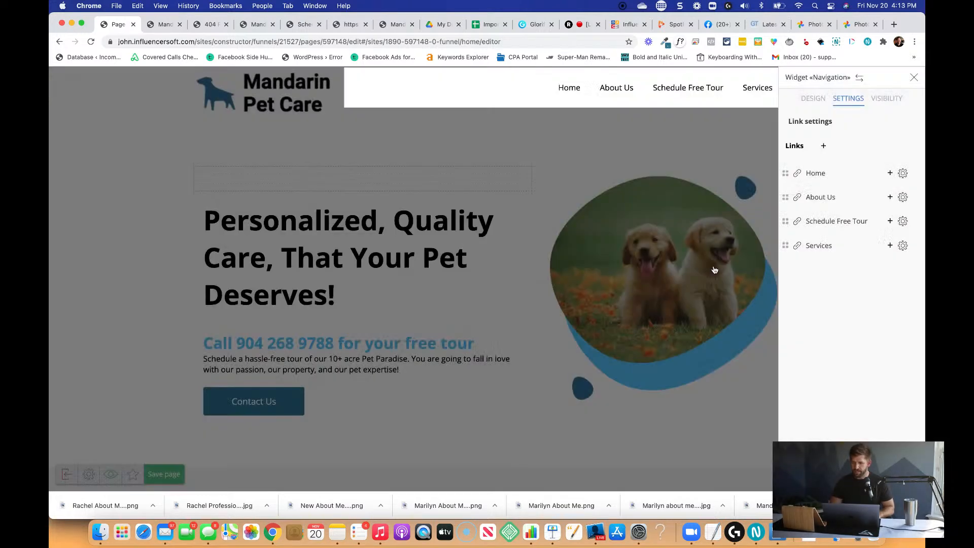
pyautogui.moveTo(786, 244); pyautogui.dragTo(787, 221)
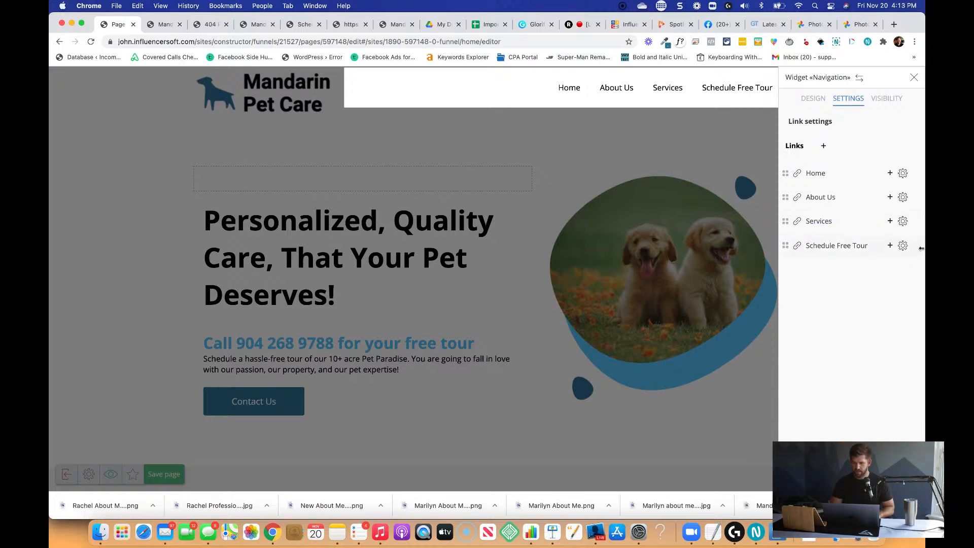
# Check the Schedule Free Tour link's settings and the navigation widget's design options without changing them.
pyautogui.click(903, 246)
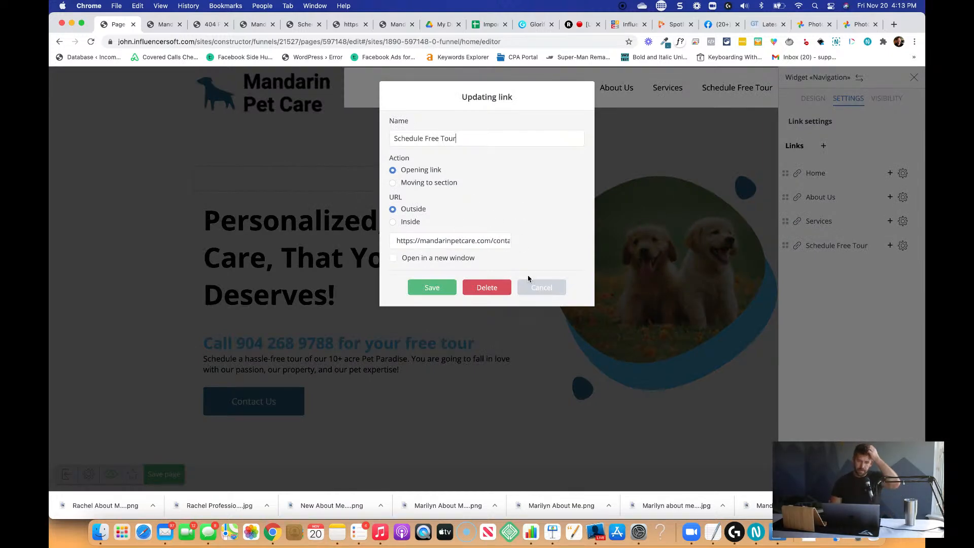
pyautogui.click(551, 286)
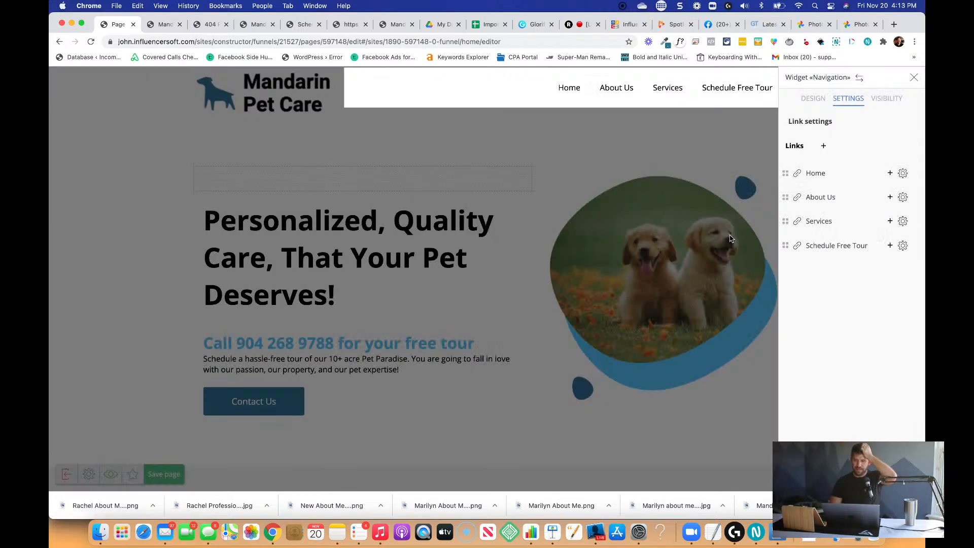
pyautogui.click(814, 100)
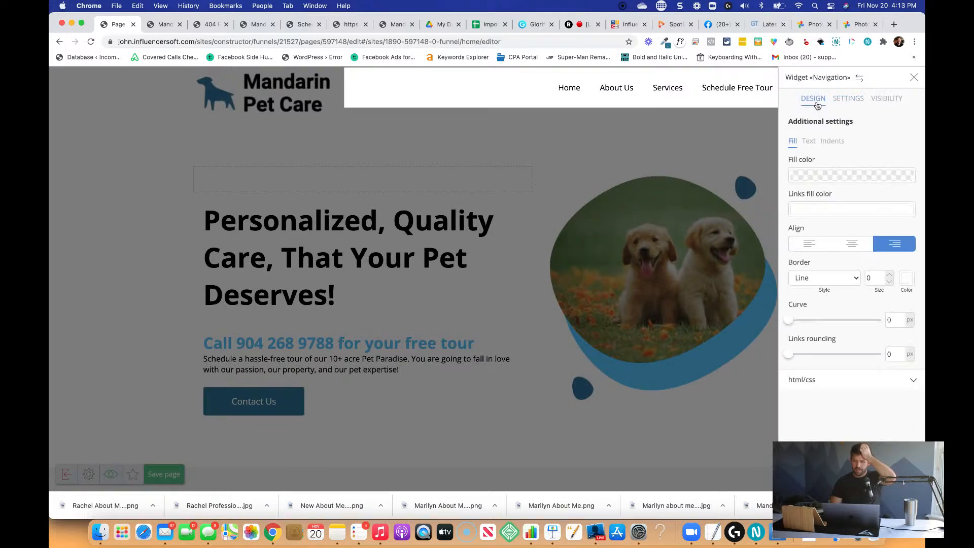
pyautogui.click(584, 228)
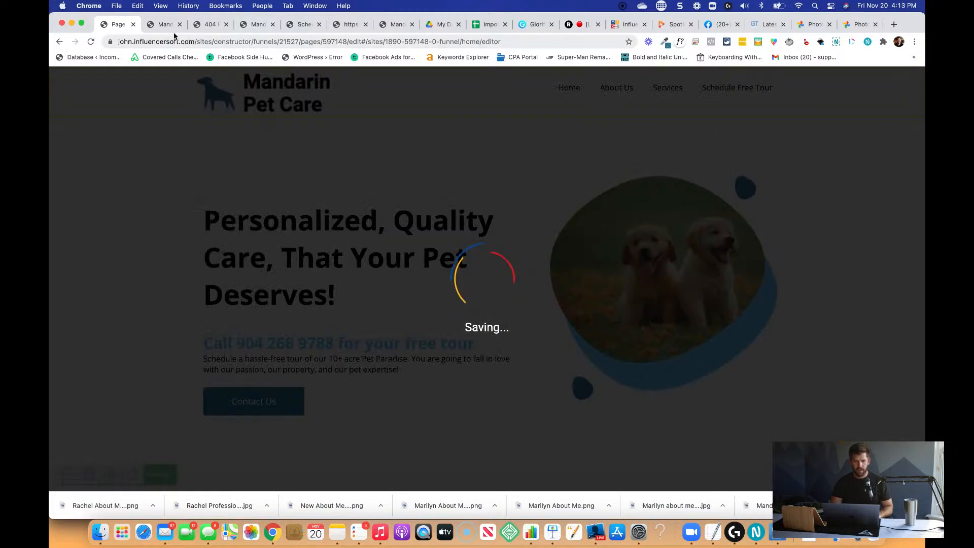
# Reload the live mandarinpetcare.com page, look over its sections, and test the About Us navigation link.
pyautogui.click(162, 24)
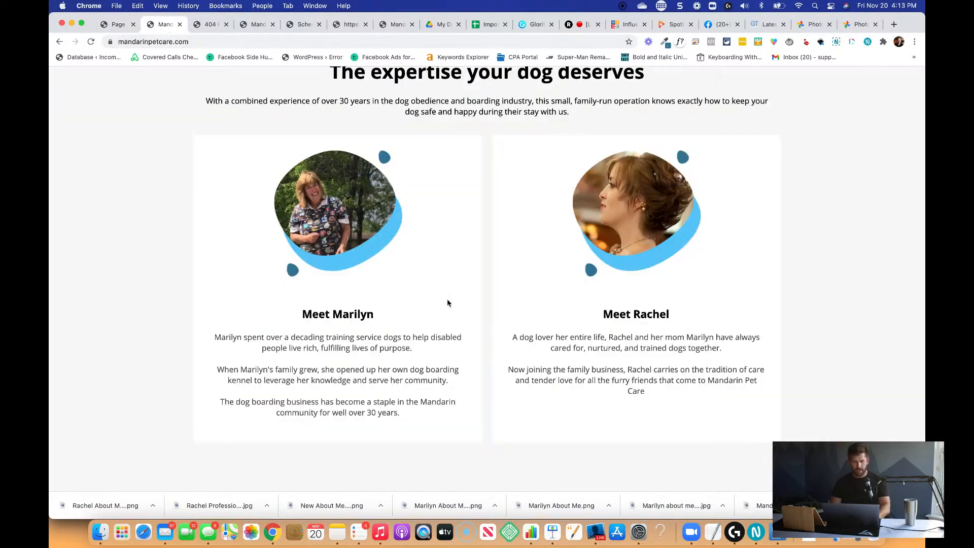
pyautogui.press('super+r')
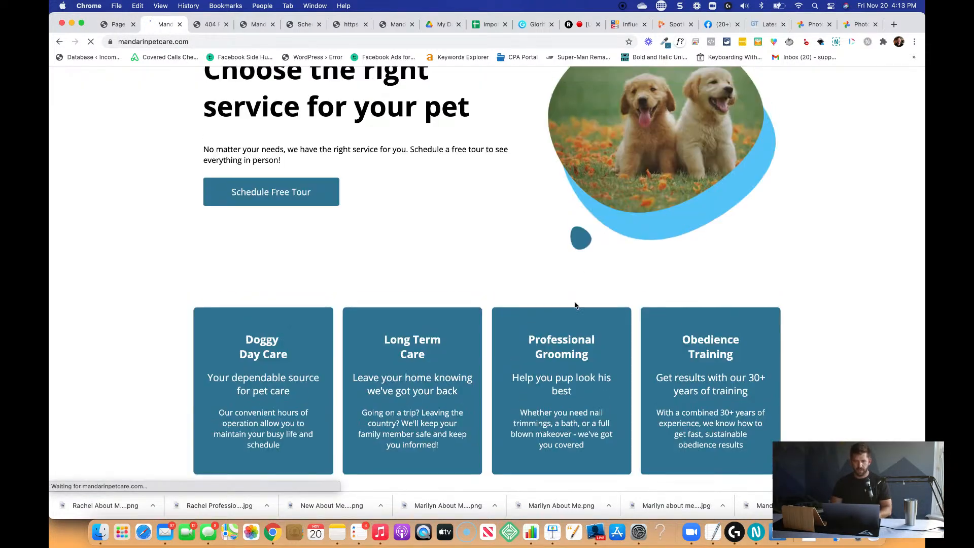
pyautogui.scroll(15, 575, 305)
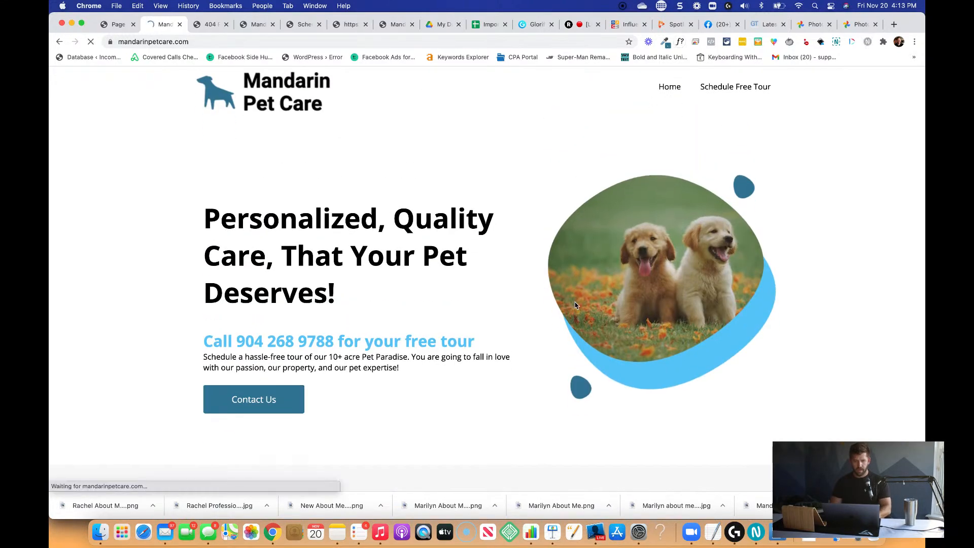
pyautogui.scroll(-10, 575, 305)
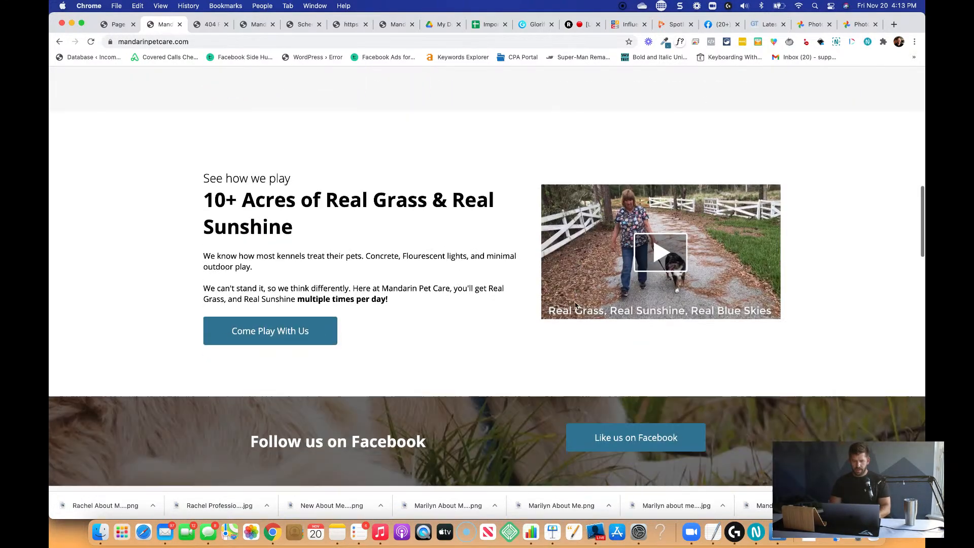
pyautogui.scroll(-12, 575, 305)
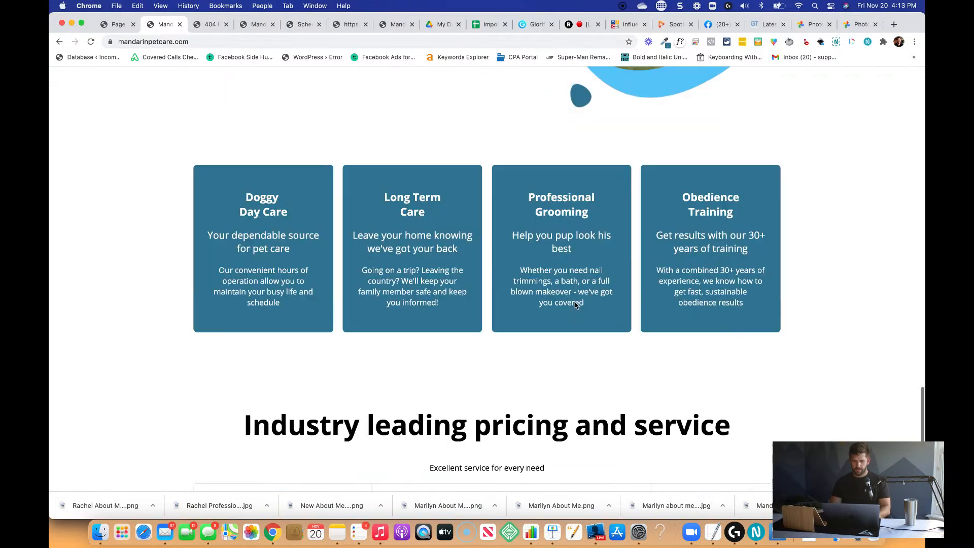
pyautogui.scroll(-4, 575, 305)
pyautogui.scroll(2, 576, 304)
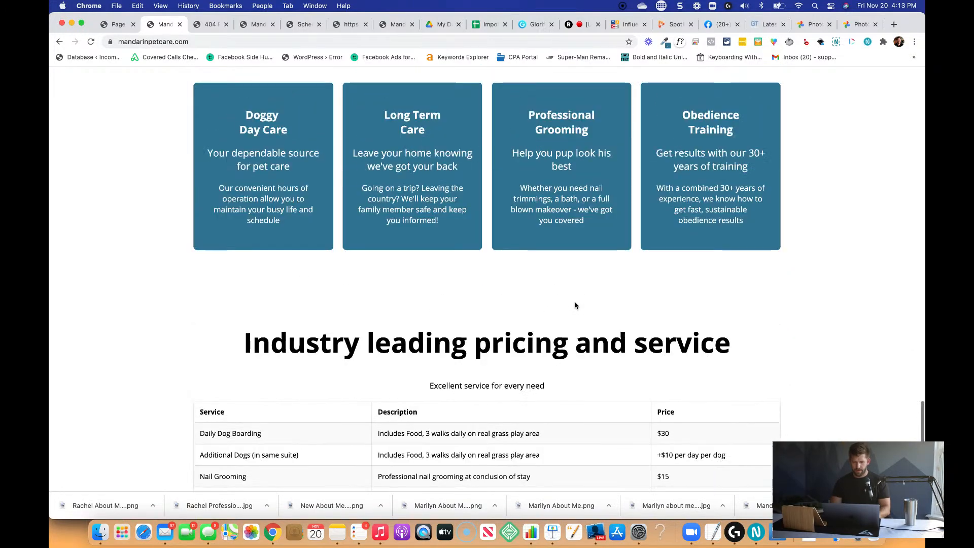
pyautogui.scroll(-2, 575, 305)
pyautogui.scroll(20, 575, 305)
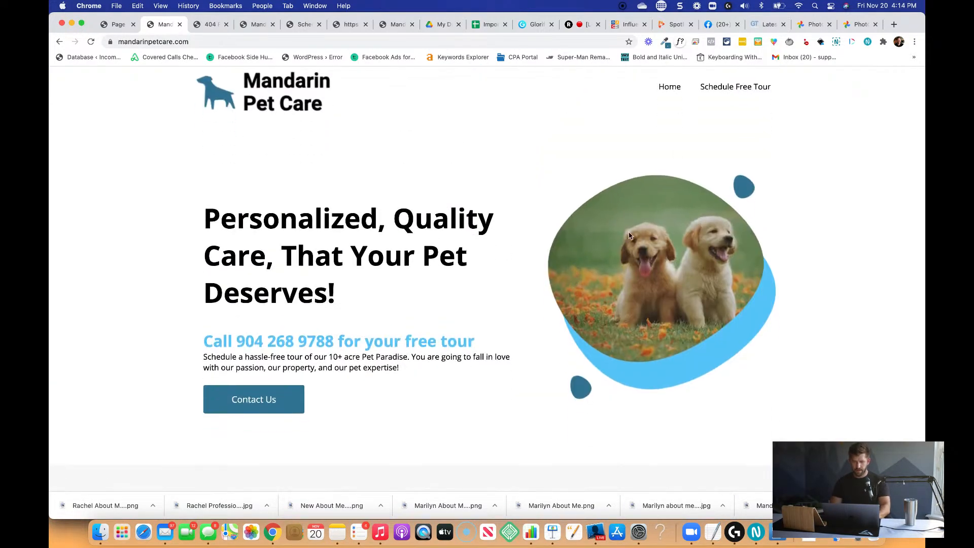
pyautogui.press('super+r')
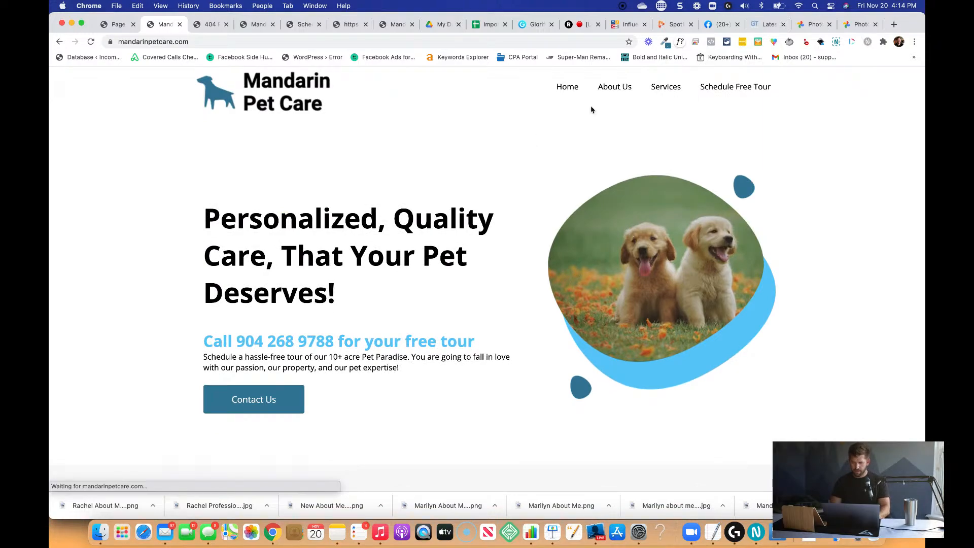
pyautogui.click(615, 89)
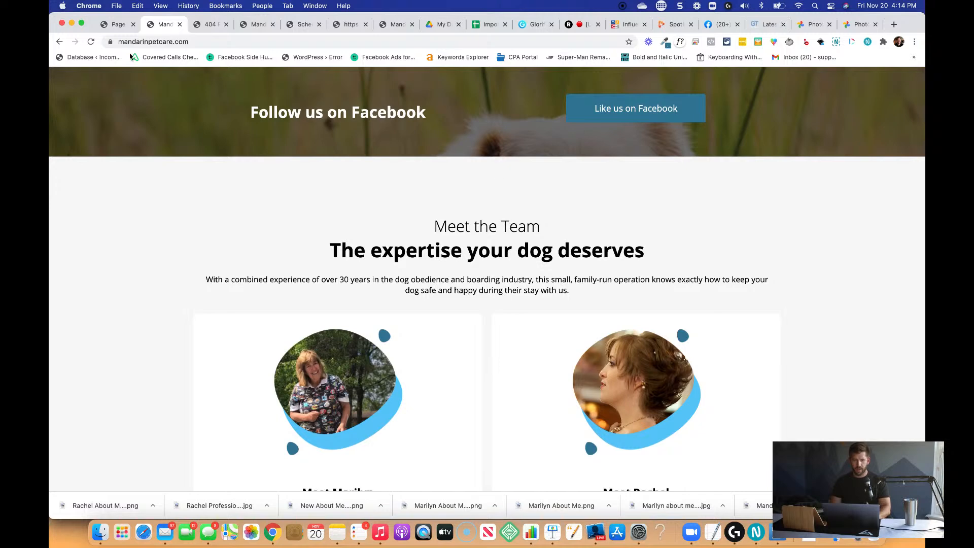
# Back in the page editor, change the About Us navigation link's target to the fifth blank section.
pyautogui.click(118, 24)
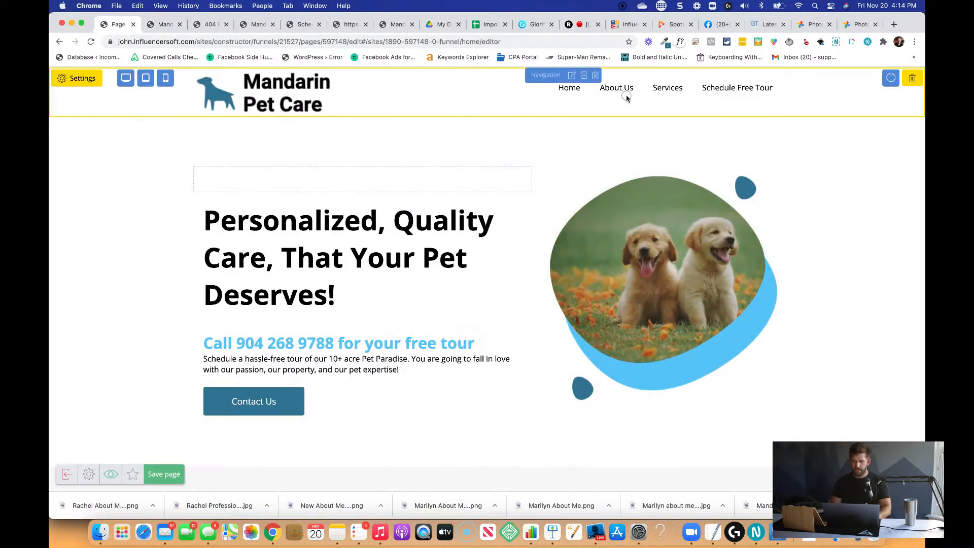
pyautogui.click(627, 98)
pyautogui.click(842, 101)
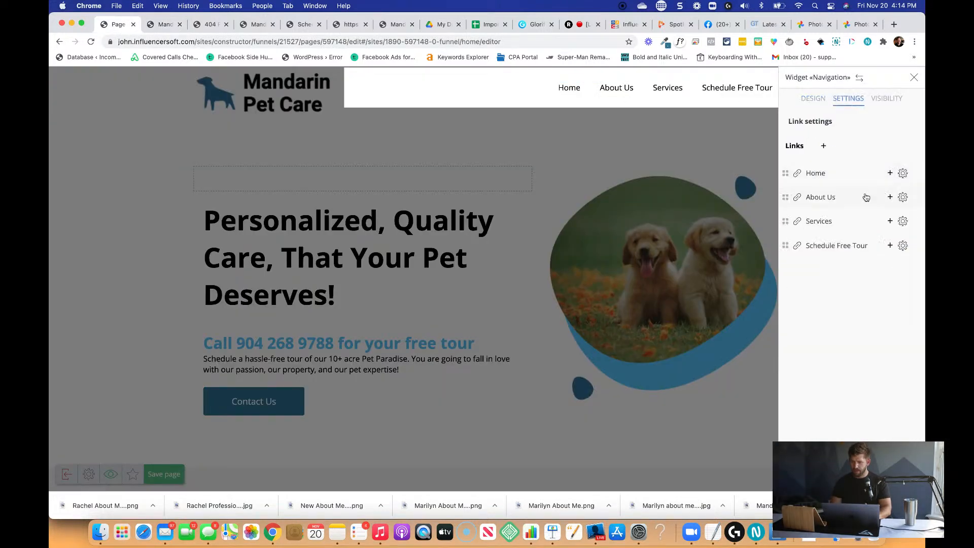
pyautogui.click(903, 197)
pyautogui.click(441, 213)
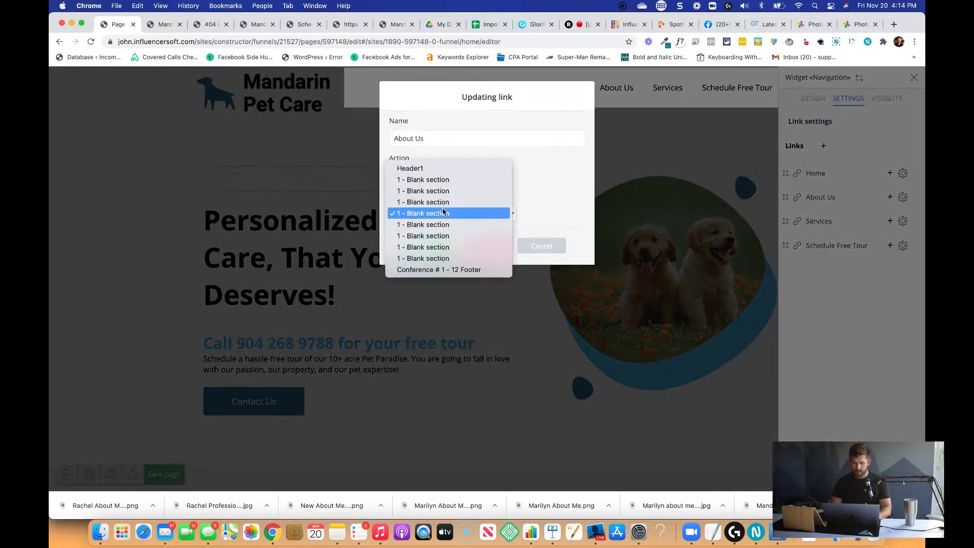
pyautogui.click(441, 221)
pyautogui.click(431, 246)
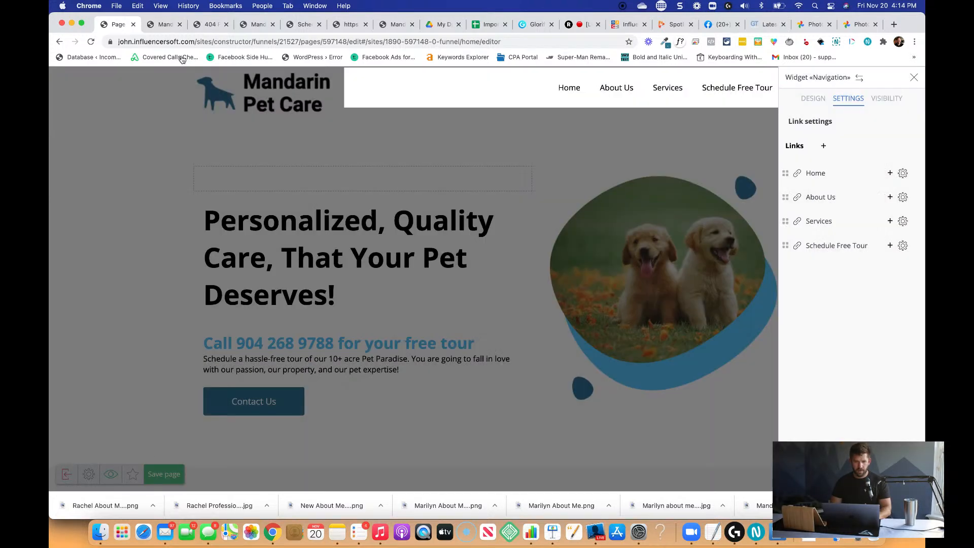
# Look over the sections of the live mandarinpetcare.com homepage, from the header to the services and pricing table.
pyautogui.click(163, 24)
pyautogui.scroll(3, 459, 304)
pyautogui.scroll(15, 458, 375)
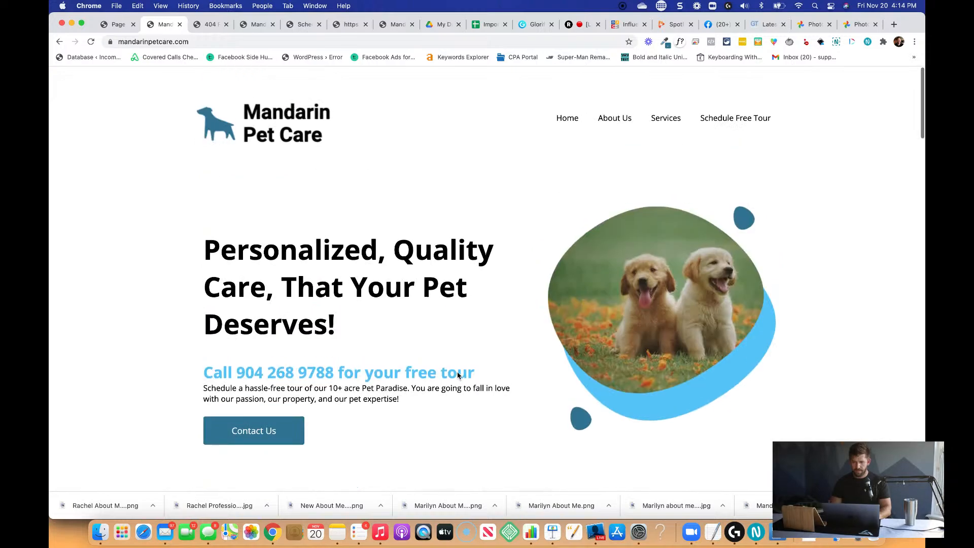
pyautogui.scroll(-15, 752, 263)
pyautogui.scroll(-15, 752, 263)
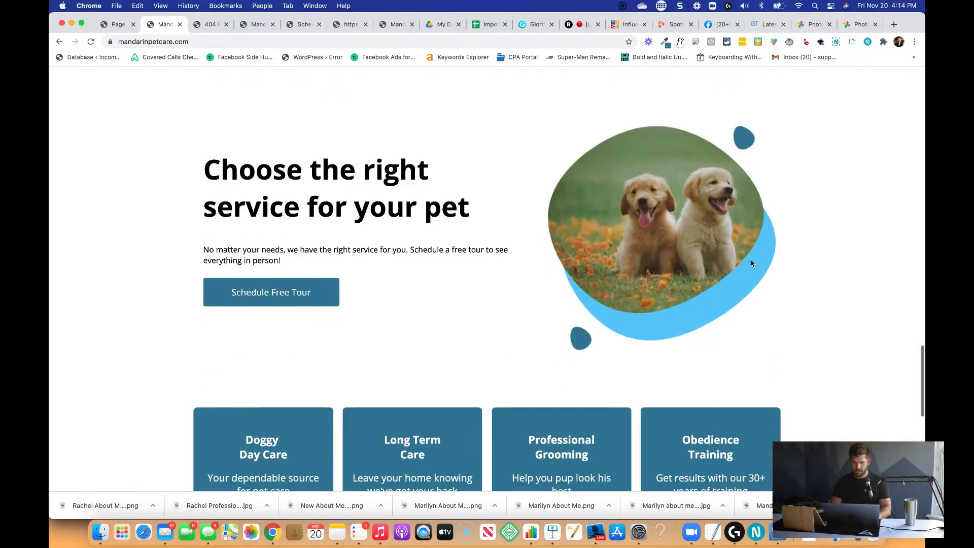
pyautogui.scroll(-5, 645, 303)
pyautogui.scroll(-5, 646, 303)
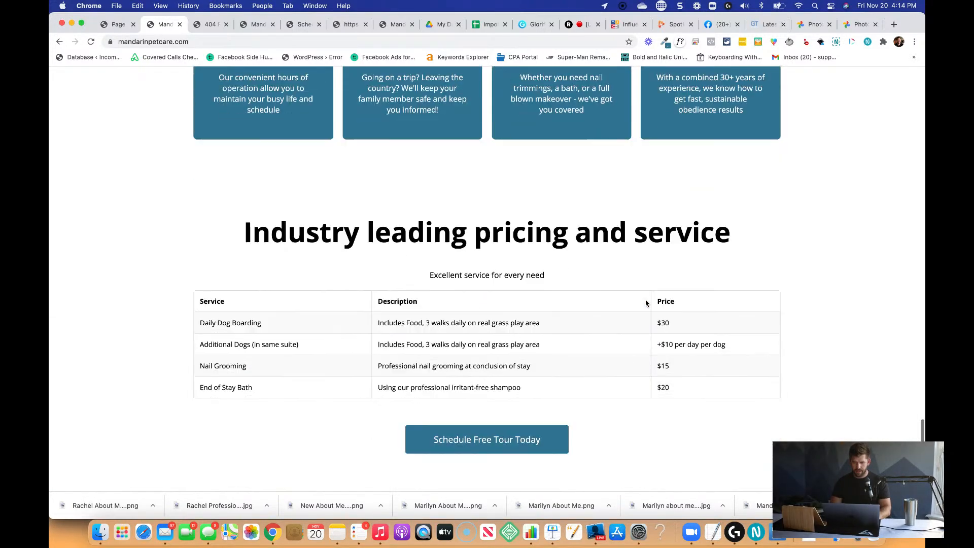
pyautogui.scroll(15, 645, 303)
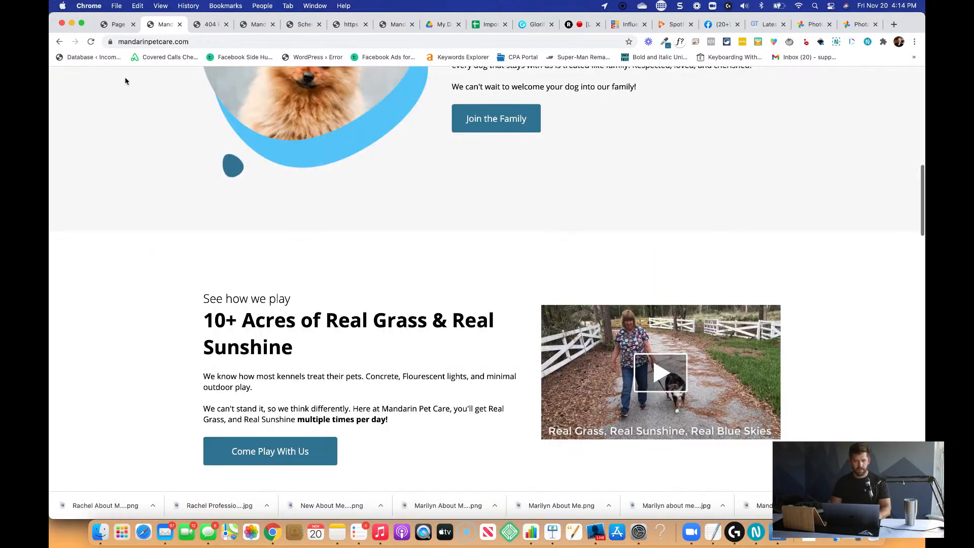
# Return to the page editor, close the navigation widget settings and save the homepage.
pyautogui.click(116, 24)
pyautogui.click(589, 213)
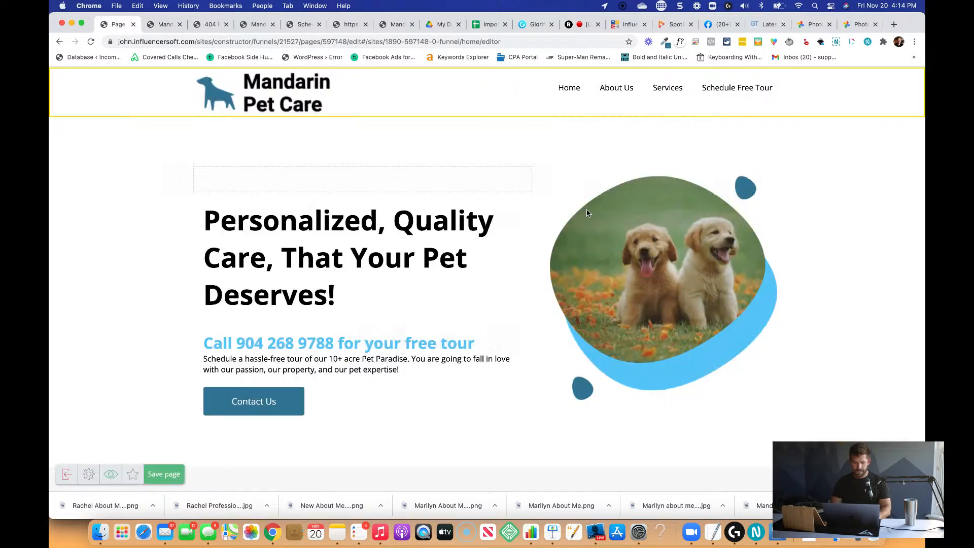
pyautogui.click(176, 478)
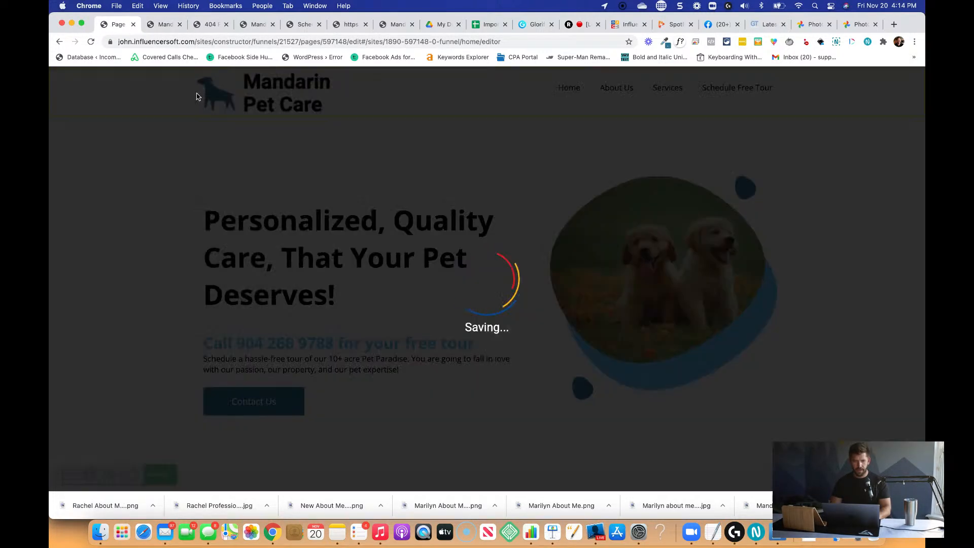
# Test the "Come Play With Us" button on the live site and look over the contact page's map.
pyautogui.click(167, 28)
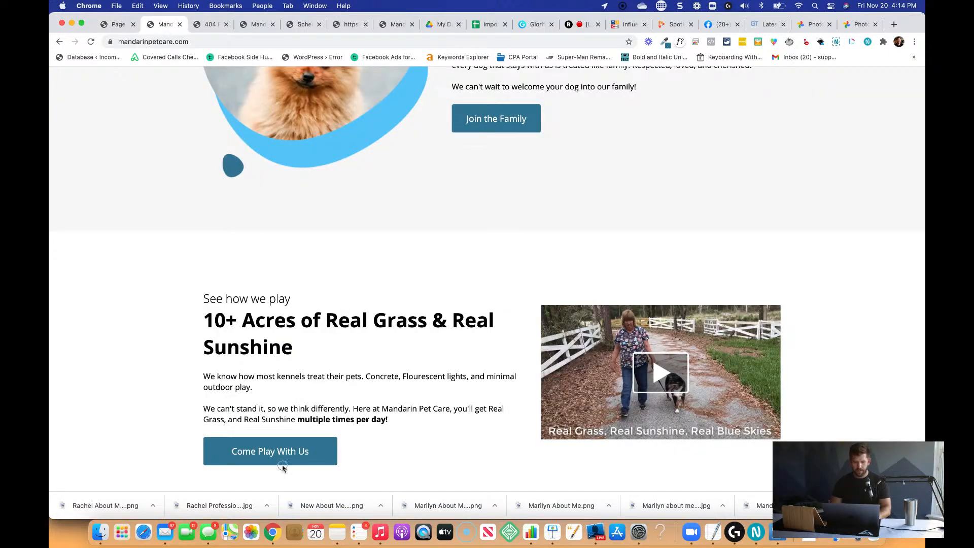
pyautogui.click(297, 458)
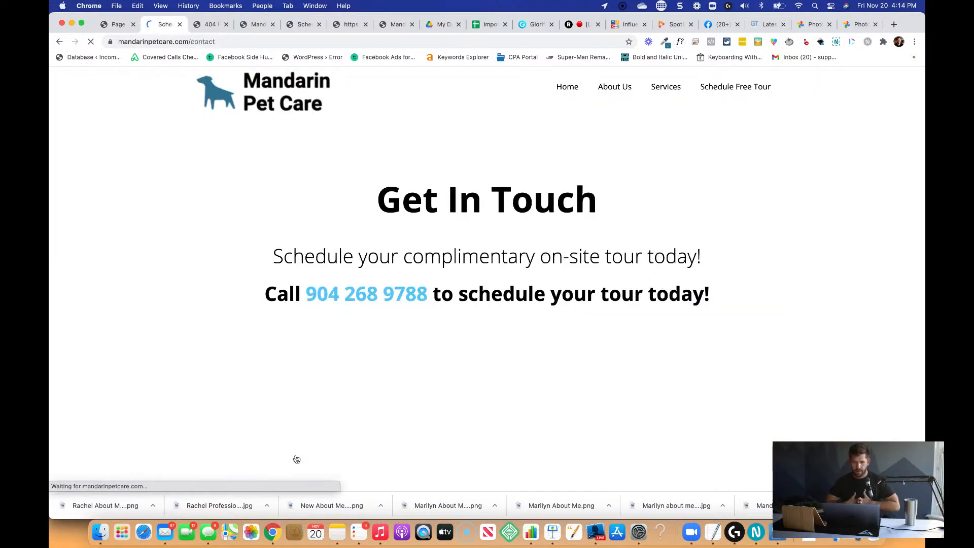
pyautogui.scroll(-4, 718, 290)
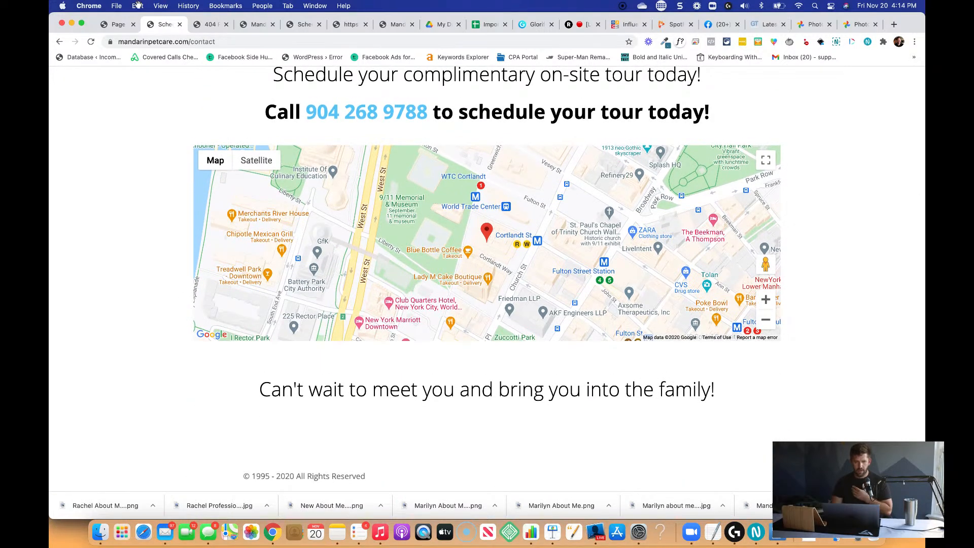
# Exit the homepage editor and open the funnel's Contact Page for editing.
pyautogui.click(120, 26)
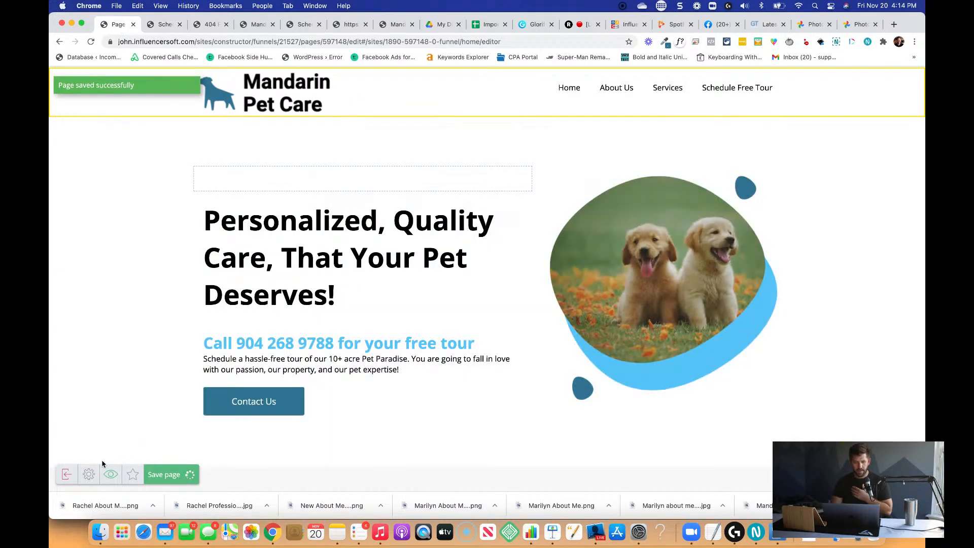
pyautogui.click(66, 474)
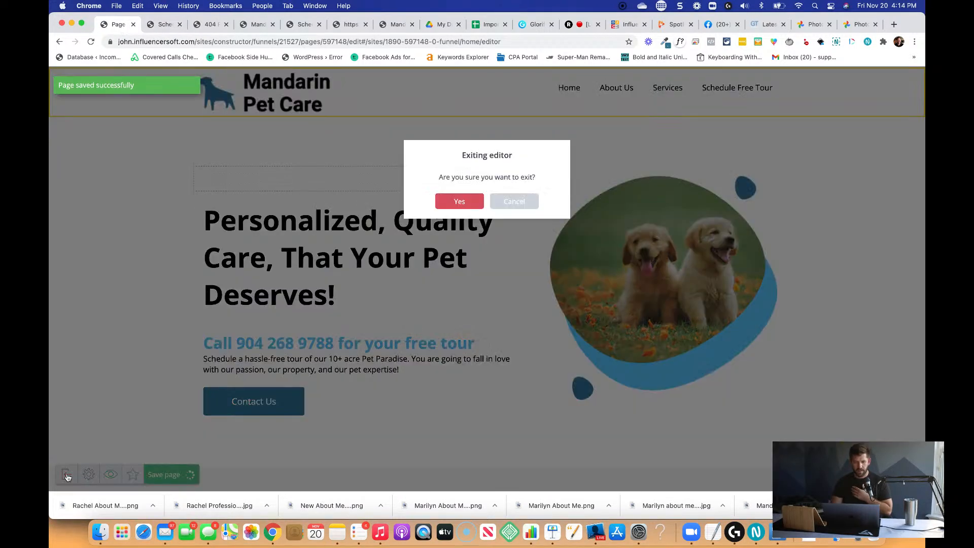
pyautogui.click(459, 201)
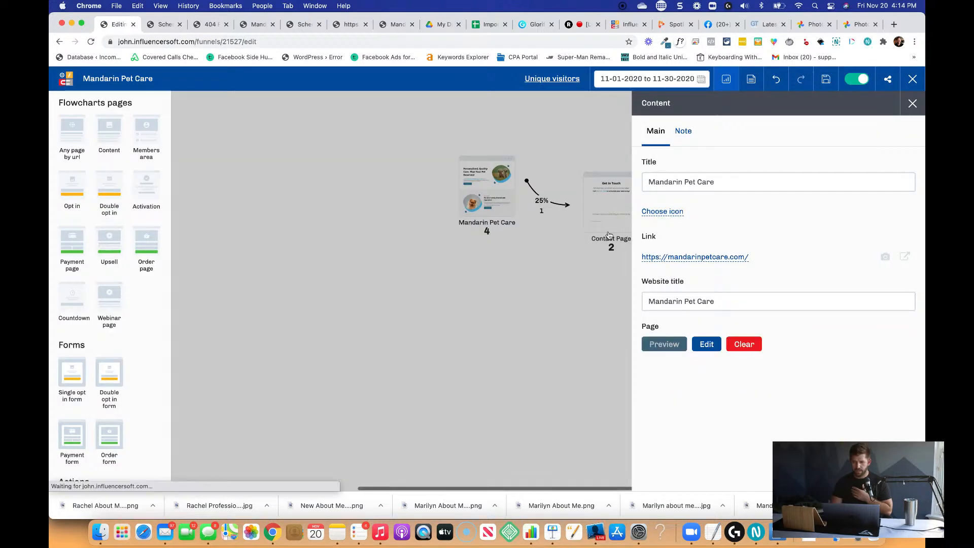
pyautogui.click(599, 226)
pyautogui.moveTo(602, 179)
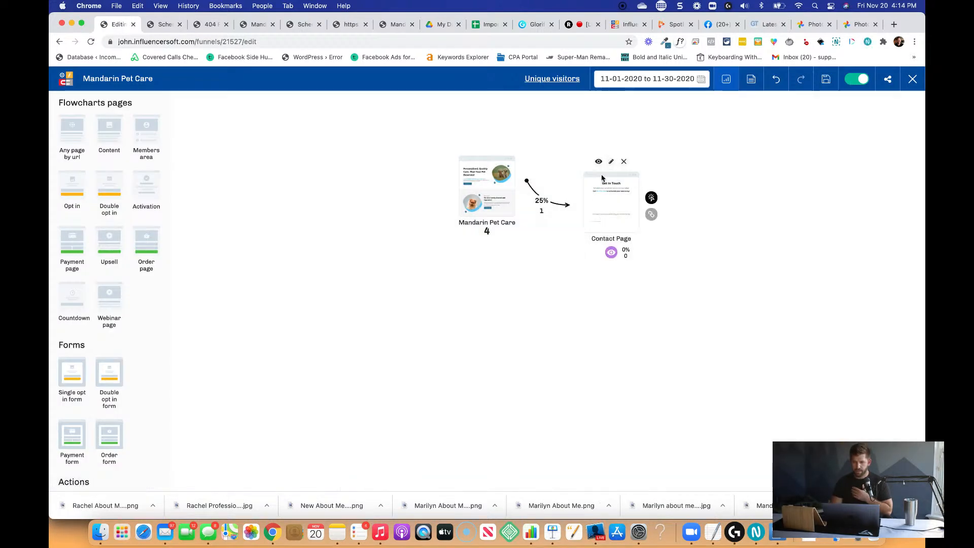
pyautogui.click(611, 162)
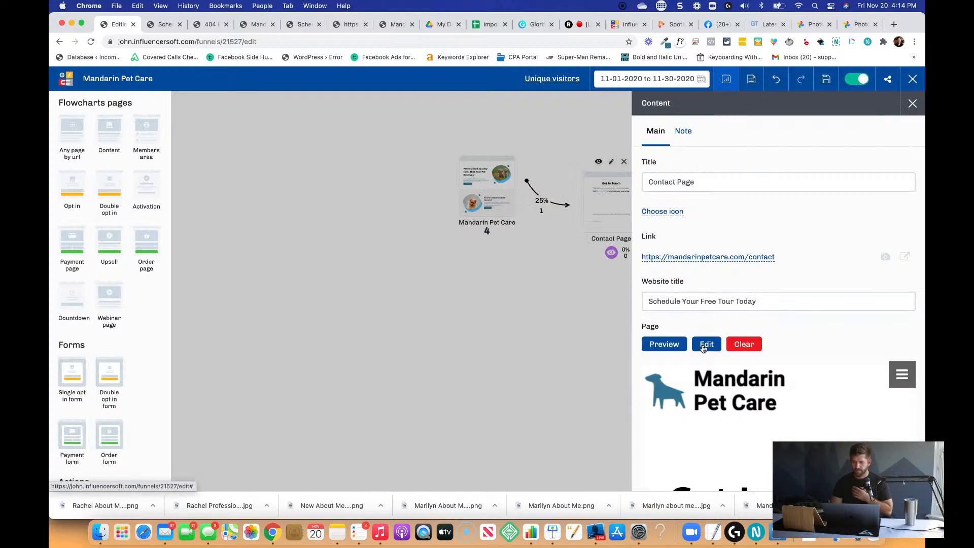
pyautogui.click(705, 341)
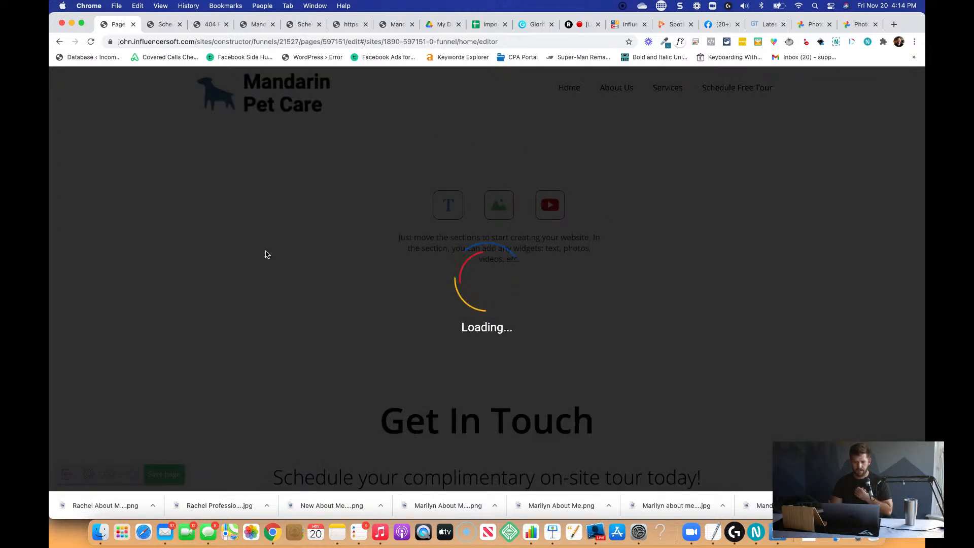
# Set the place of the contact page's map widget to "Mandarin Pet Care" instead of the street address.
pyautogui.scroll(-6, 267, 254)
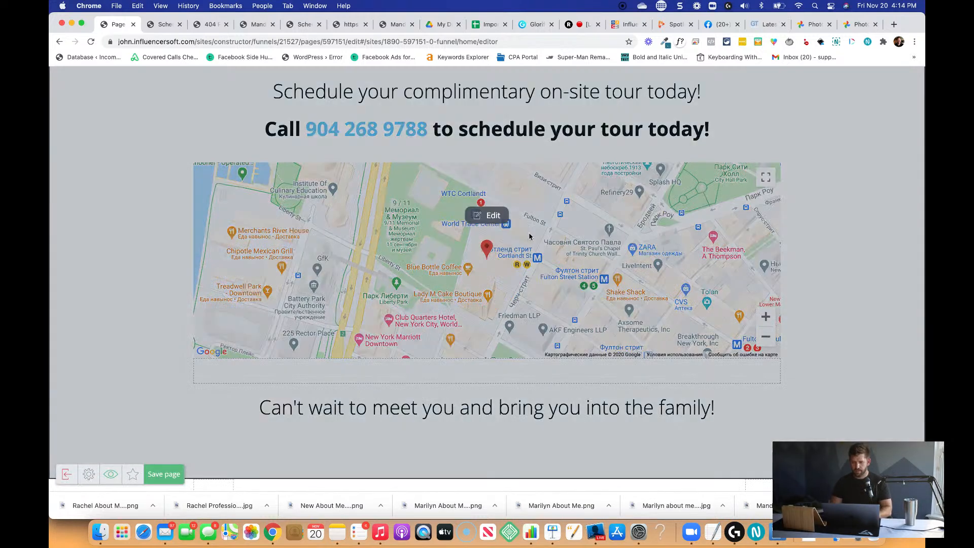
pyautogui.click(628, 240)
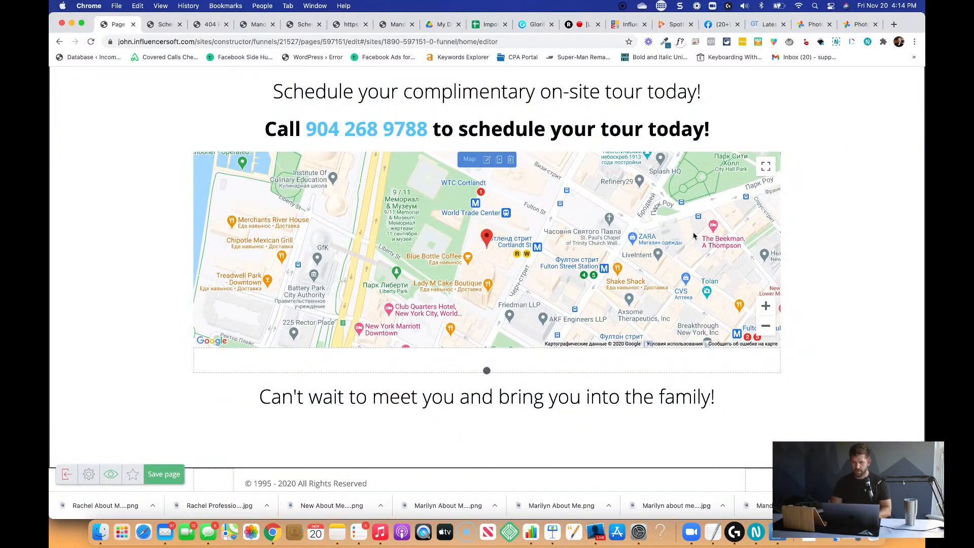
pyautogui.click(486, 160)
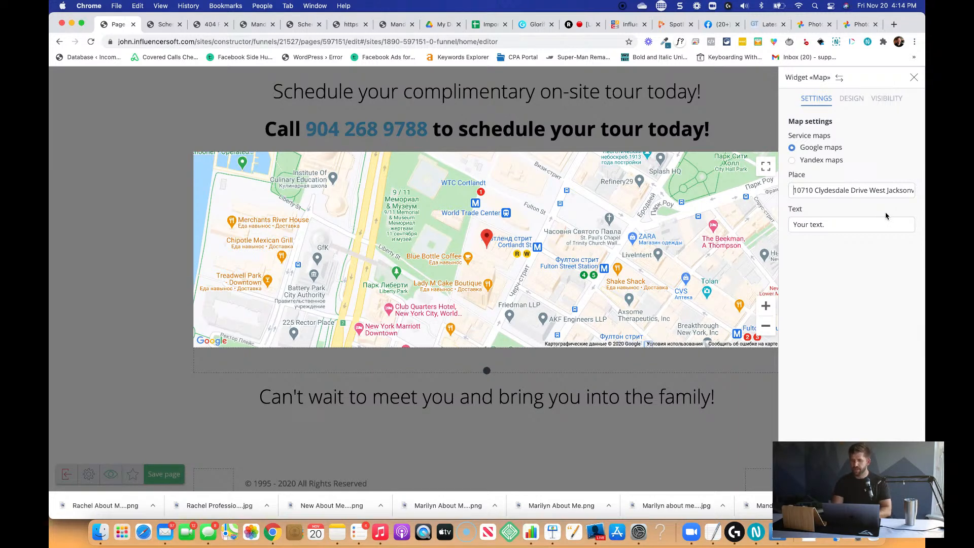
pyautogui.write('Mandarin Pet C')
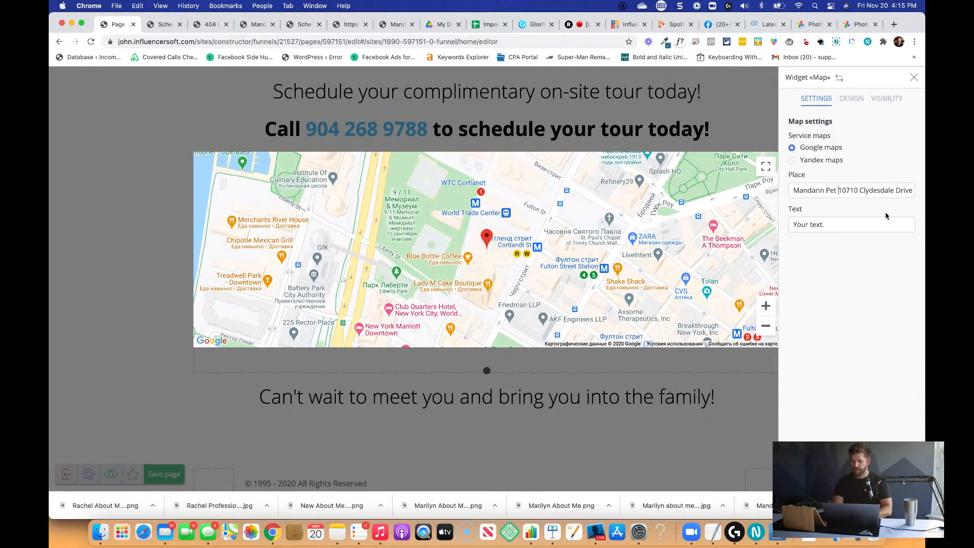
pyautogui.write('are')
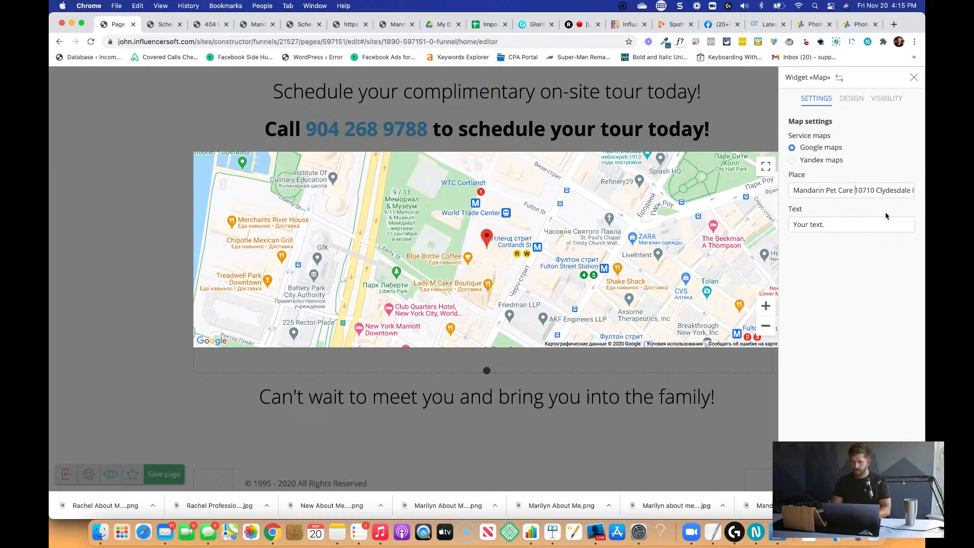
pyautogui.press('super+shift+Right')
pyautogui.press('BackSpace')
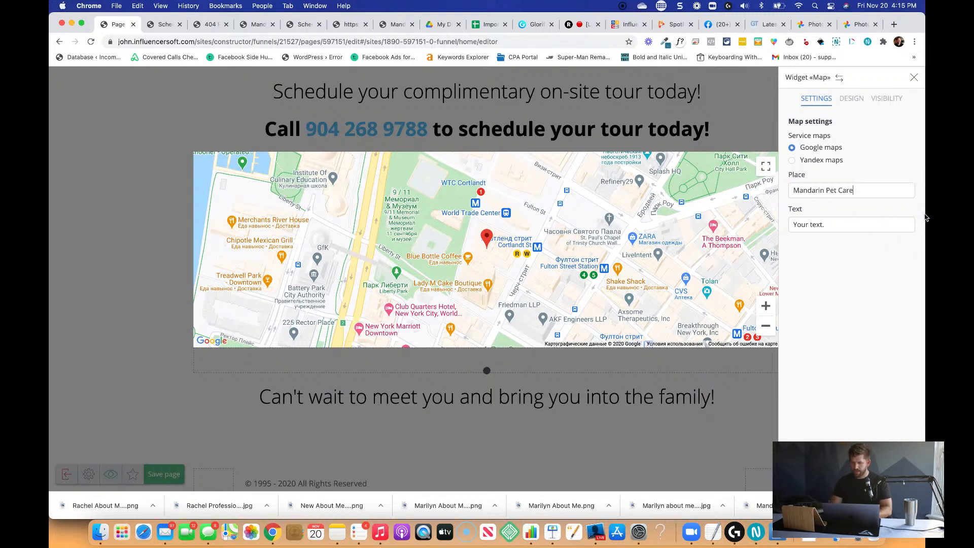
# Set the map widget's marker text to "Mandarin Pet Care" and save the contact page.
pyautogui.press('super+a')
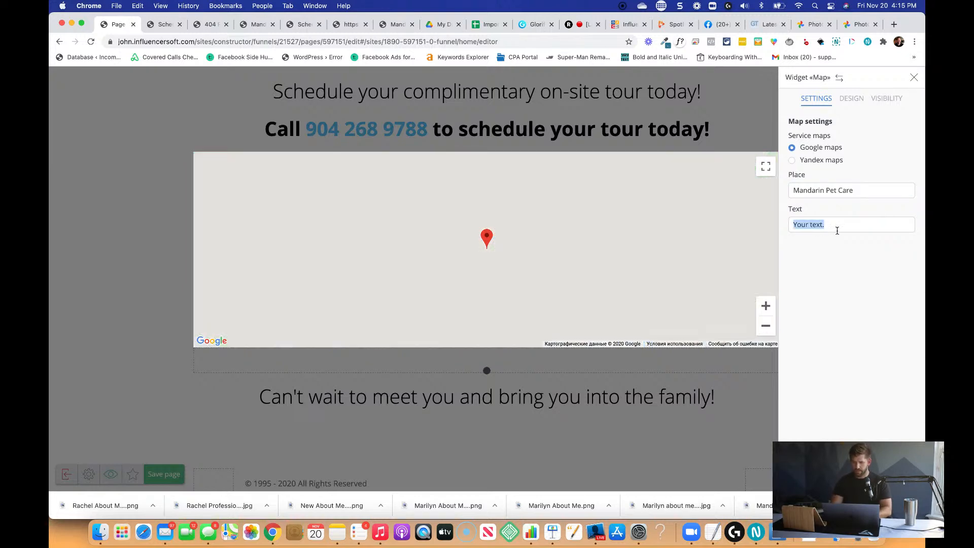
pyautogui.write('Mandarin Pet')
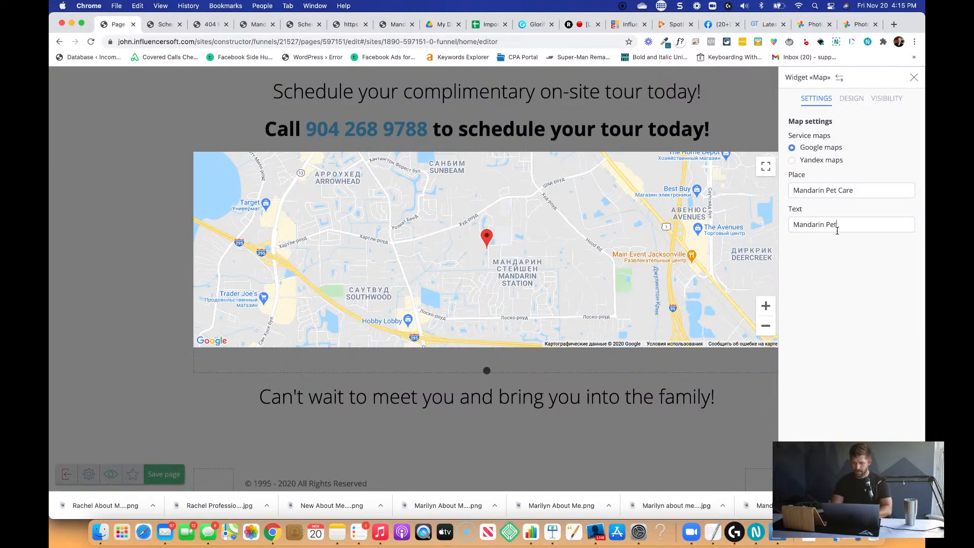
pyautogui.write(' Care')
pyautogui.click(476, 414)
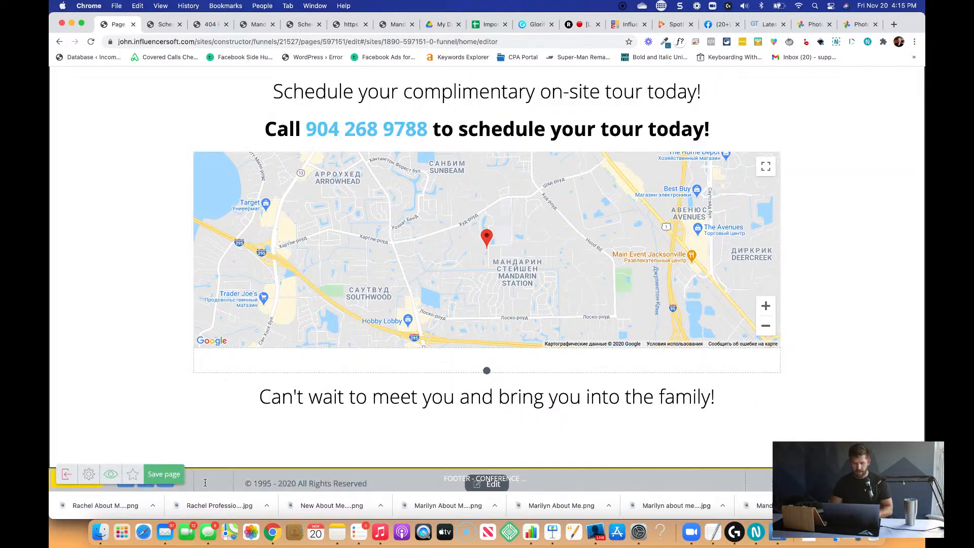
pyautogui.click(175, 472)
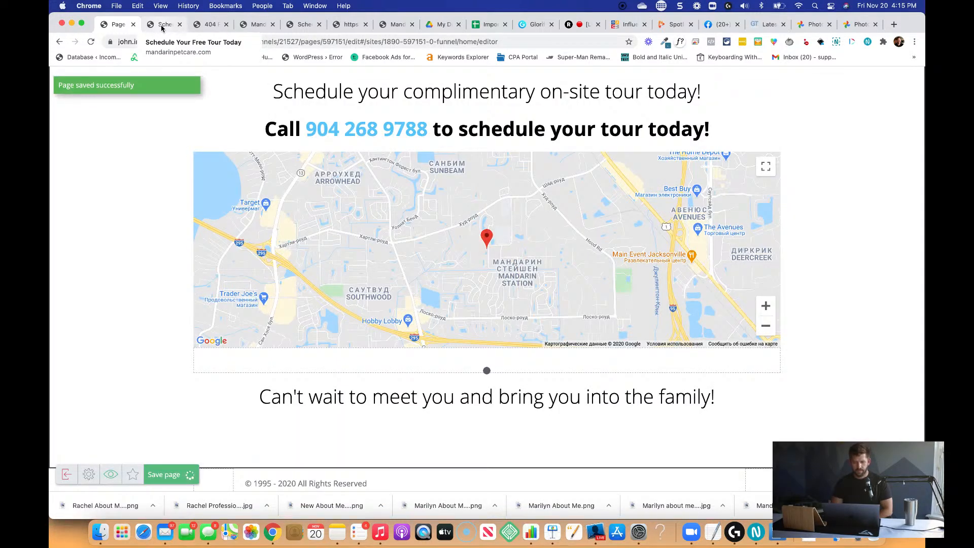
# Reload the live contact page and check the map's location and marker label, also in full-screen view.
pyautogui.click(161, 25)
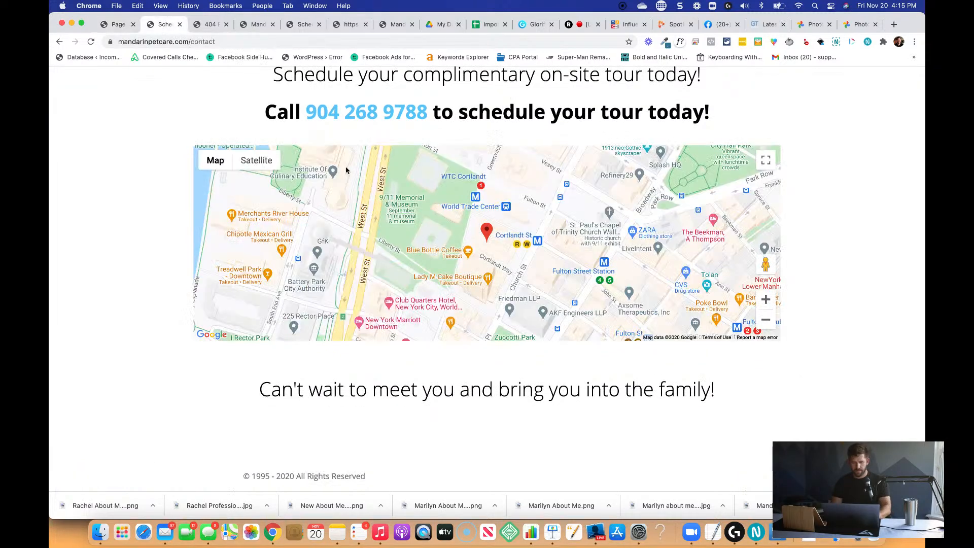
pyautogui.press('super+r')
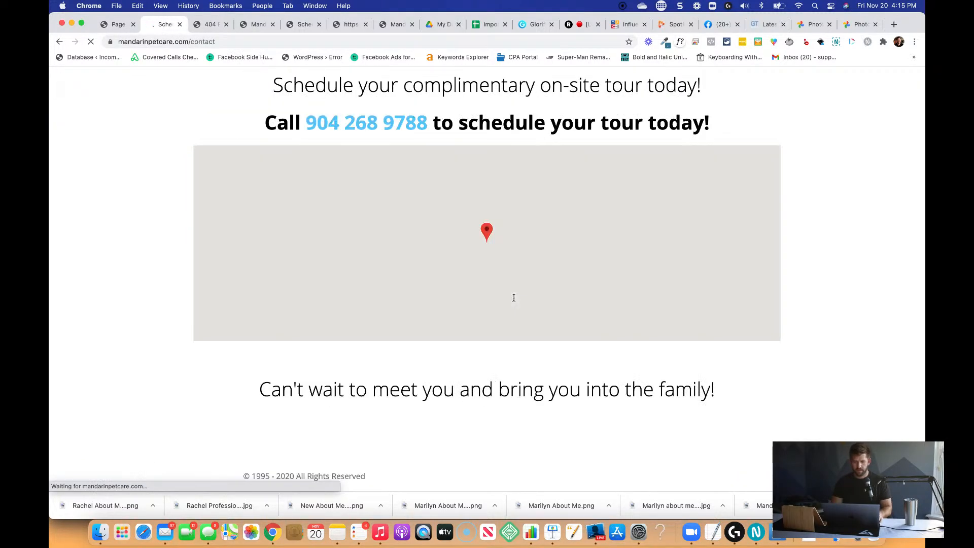
pyautogui.press('super+r')
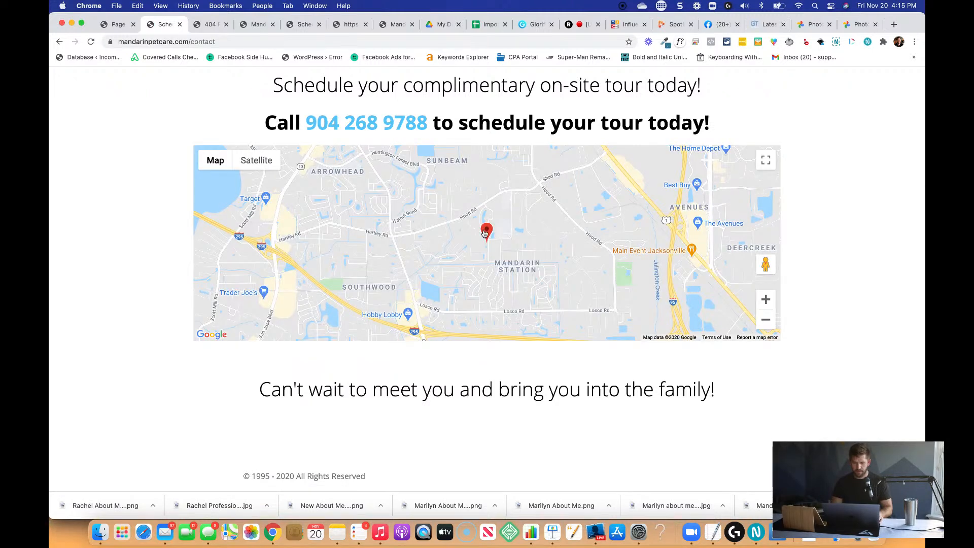
pyautogui.click(484, 233)
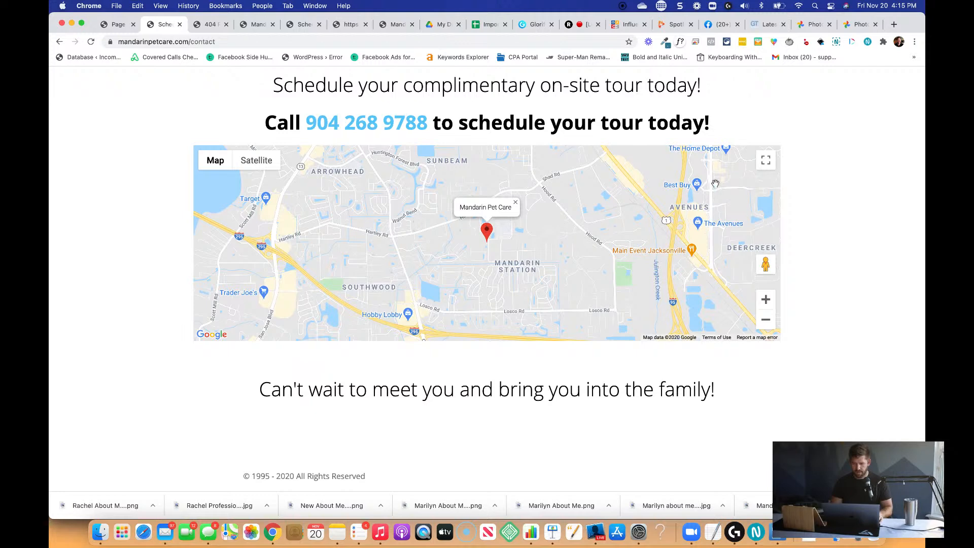
pyautogui.click(767, 160)
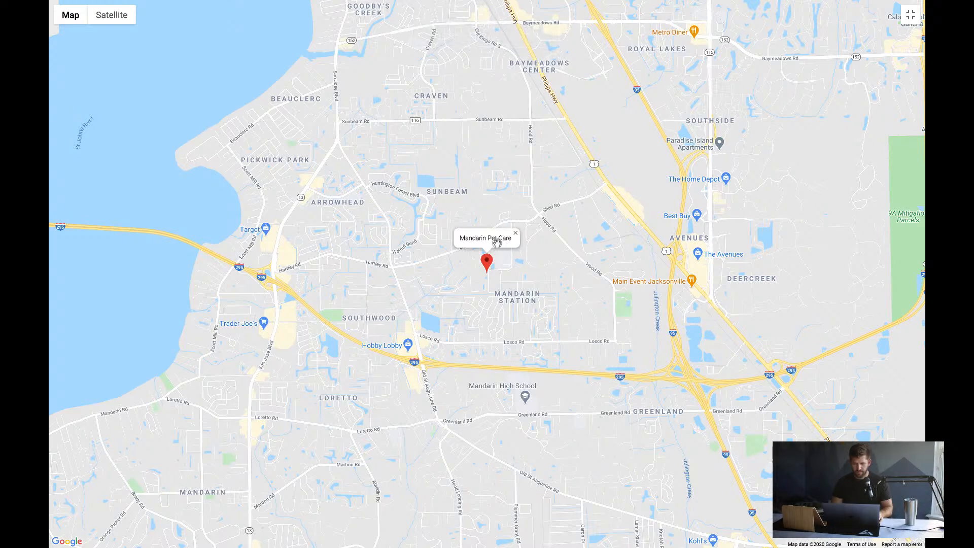
pyautogui.click(515, 234)
pyautogui.click(484, 261)
pyautogui.click(915, 16)
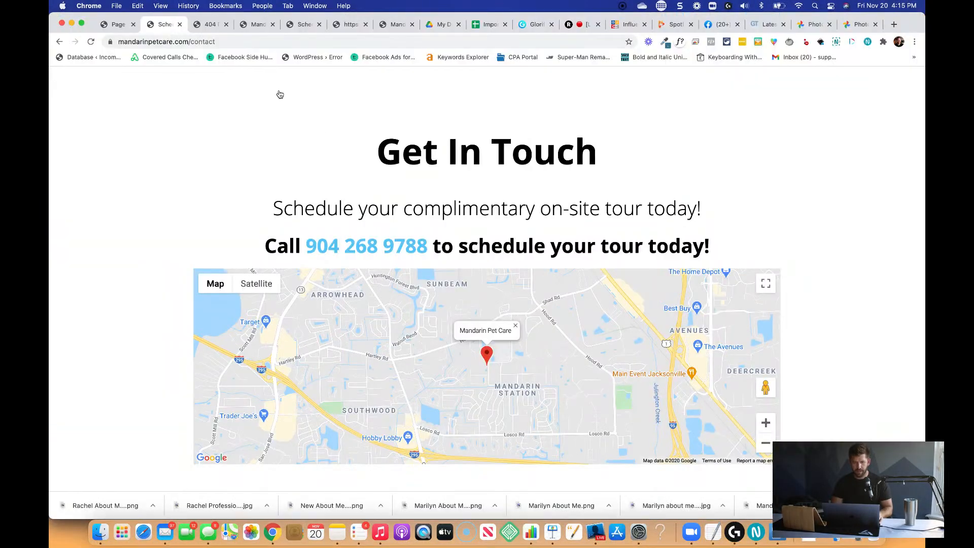
# Back in the page editor, clear the map widget's marker text and save the contact page.
pyautogui.click(120, 26)
pyautogui.click(539, 251)
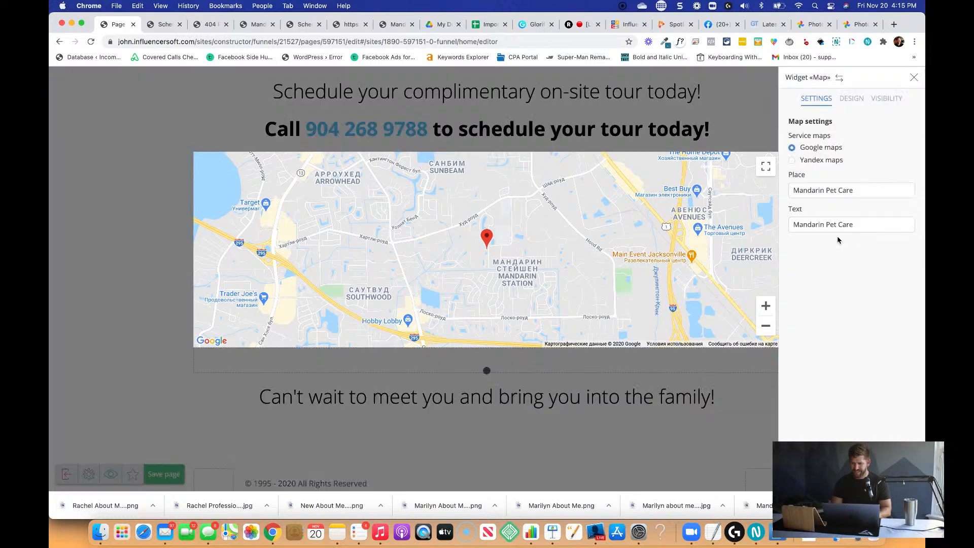
pyautogui.tripleClick(861, 228)
pyautogui.press('BackSpace')
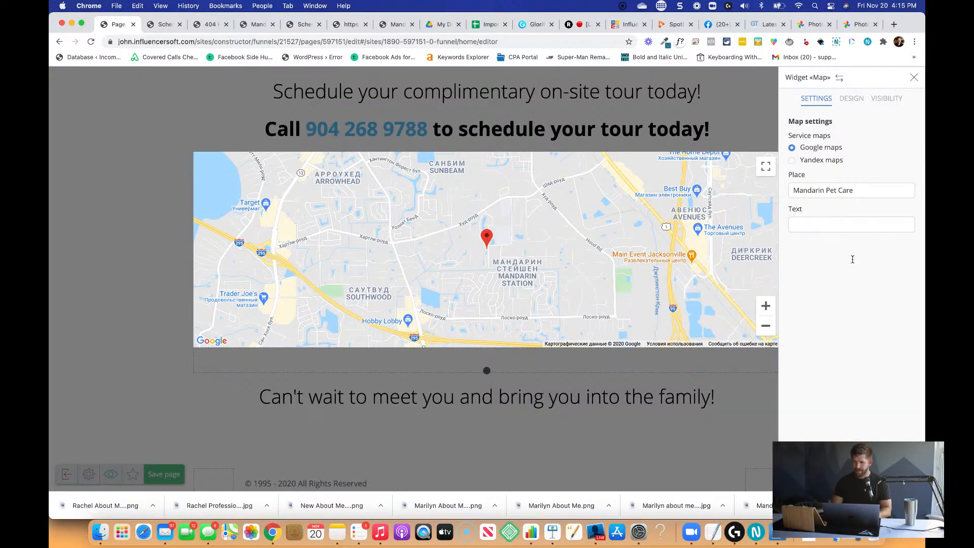
pyautogui.click(640, 350)
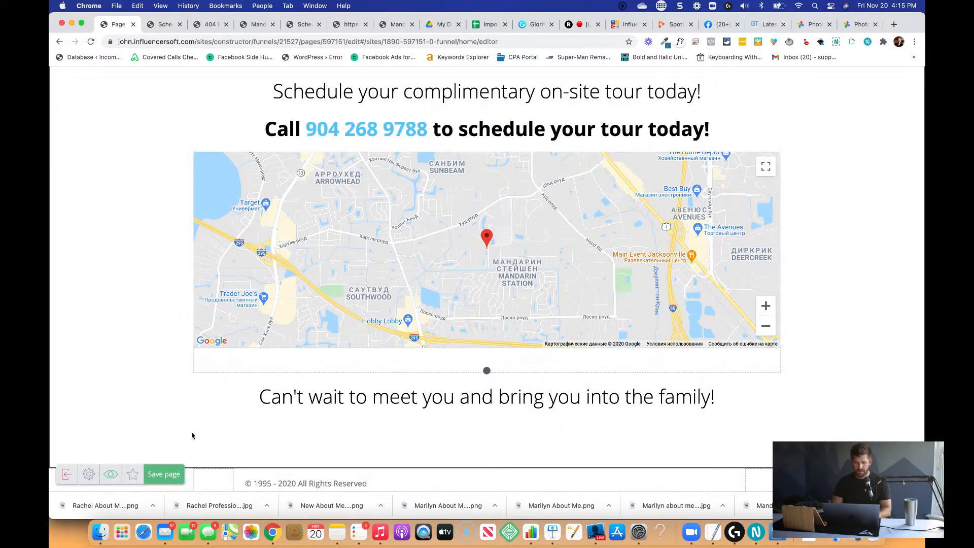
pyautogui.click(166, 474)
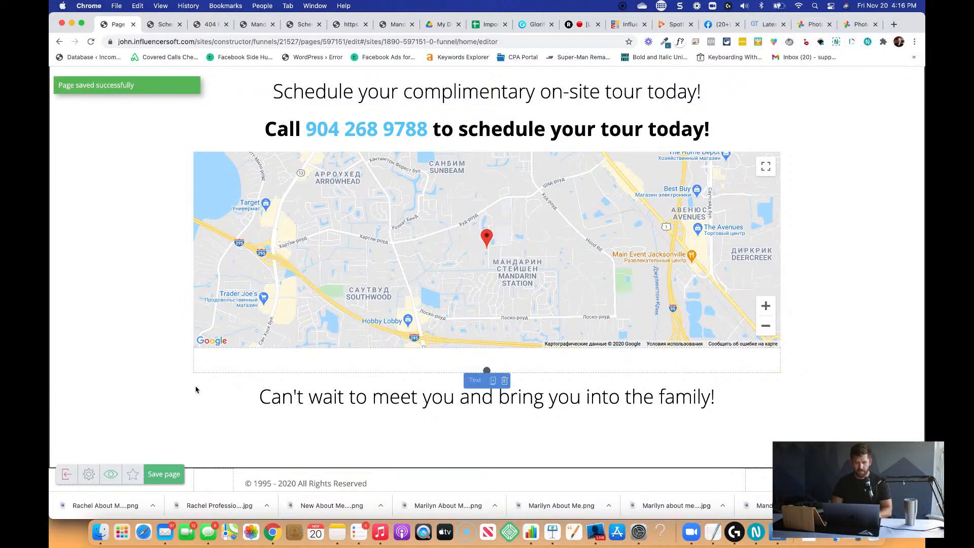
pyautogui.scroll(-5, 383, 424)
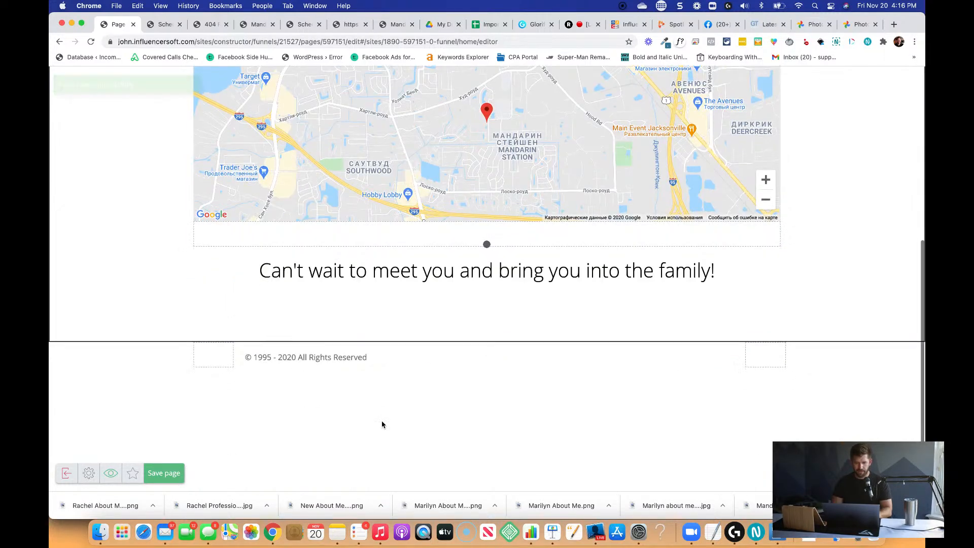
# Save the contact page again and check the map's marker on the live contact page.
pyautogui.scroll(5, 406, 421)
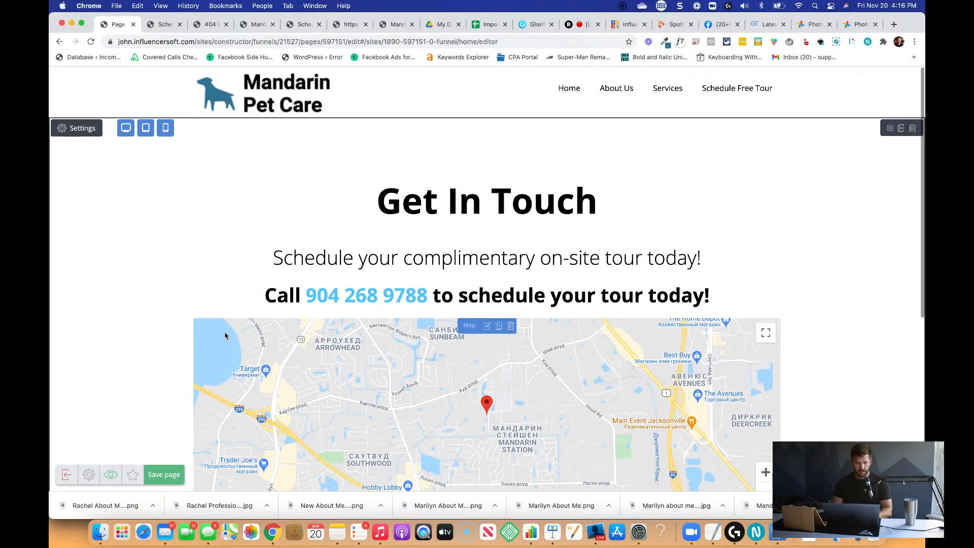
pyautogui.scroll(-5, 439, 418)
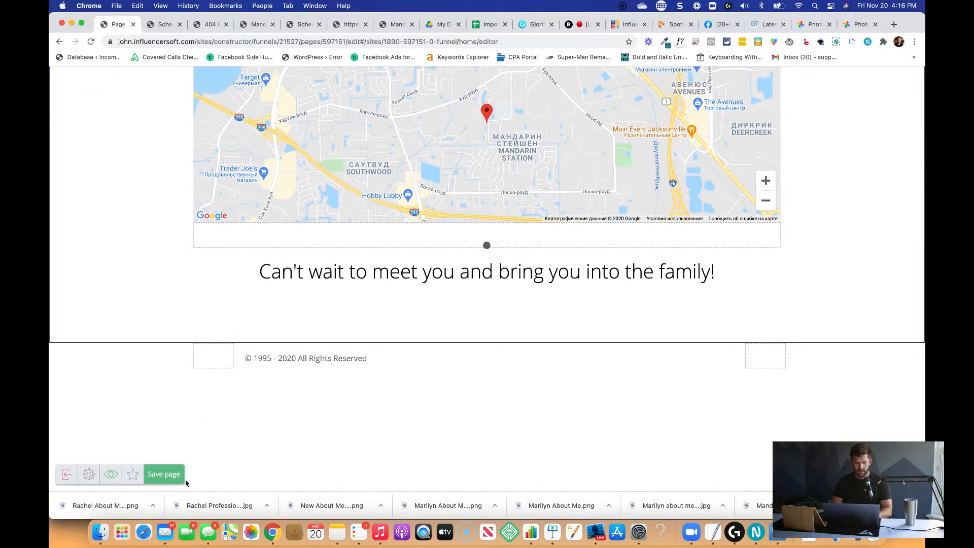
pyautogui.click(164, 476)
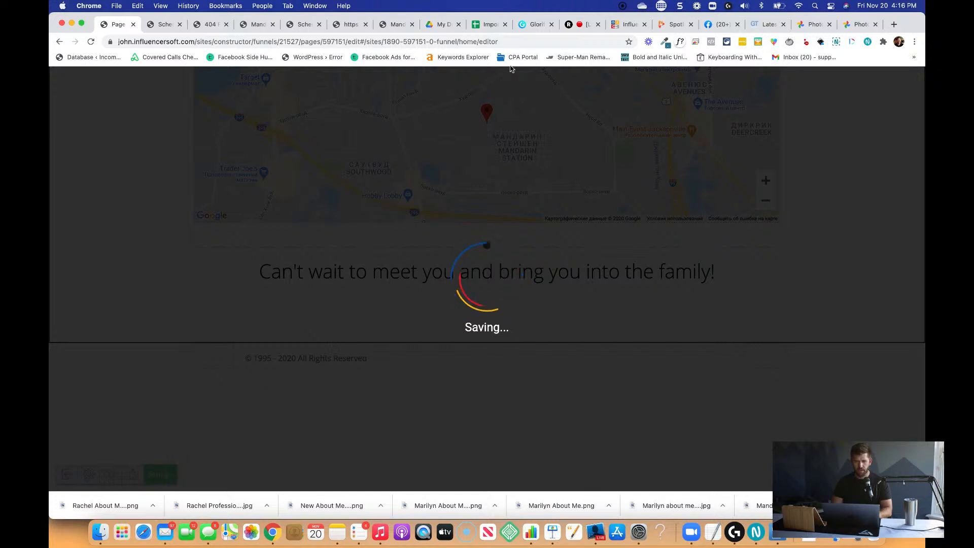
pyautogui.click(531, 26)
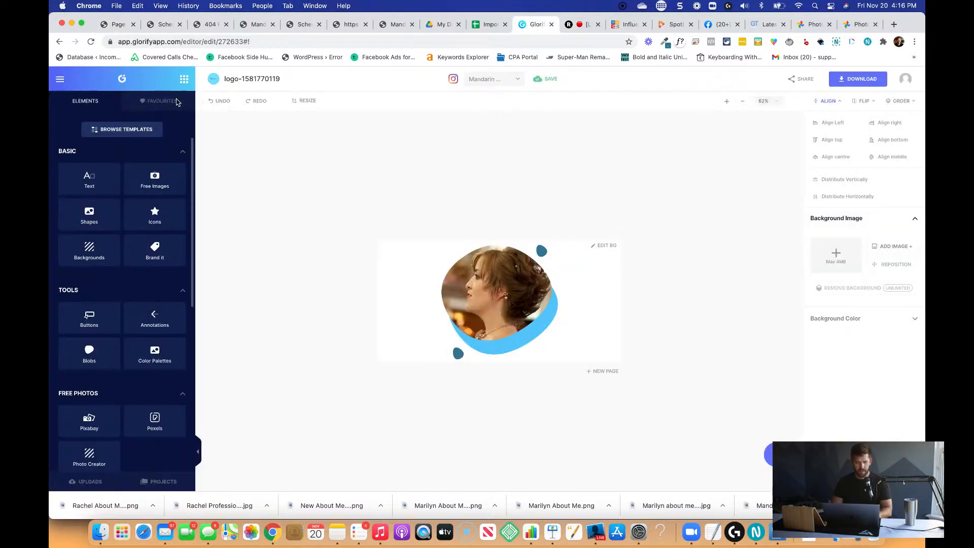
pyautogui.click(117, 25)
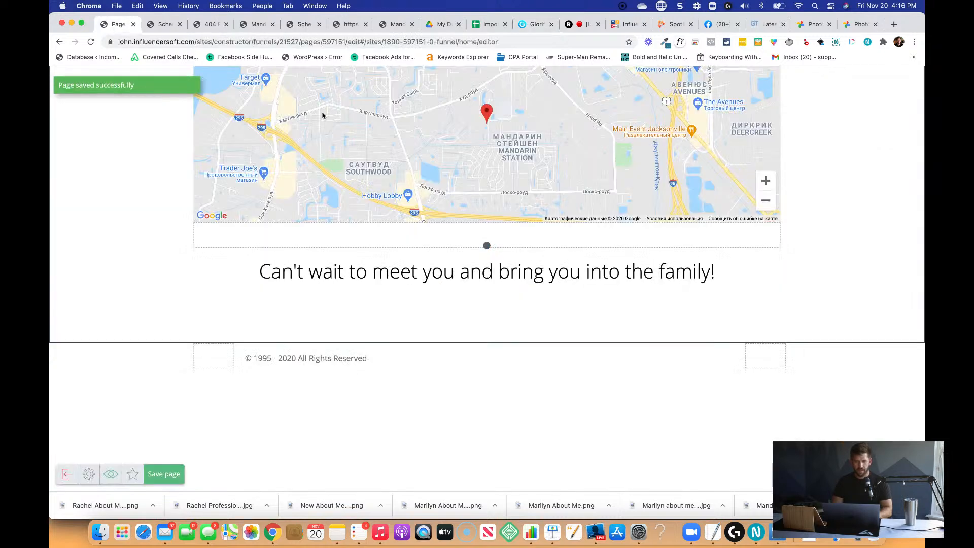
pyautogui.click(163, 24)
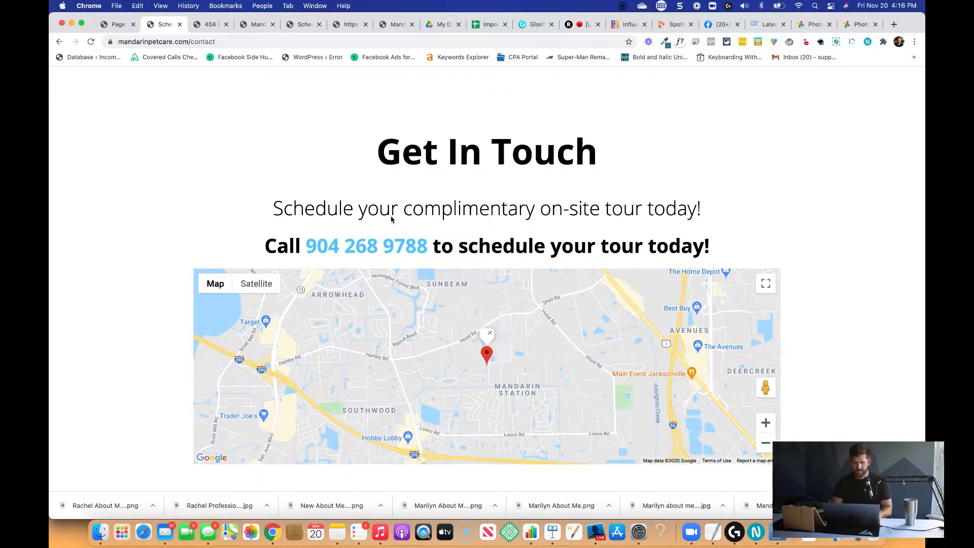
pyautogui.click(116, 24)
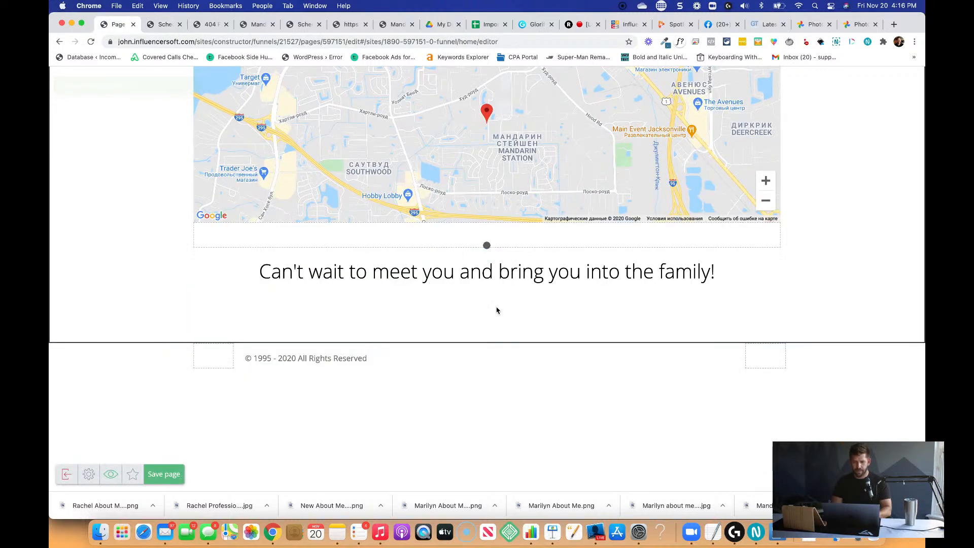
# Append the business's street address after "Mandarin Pet Care" in the place of the contact page's map widget.
pyautogui.scroll(5, 228, 159)
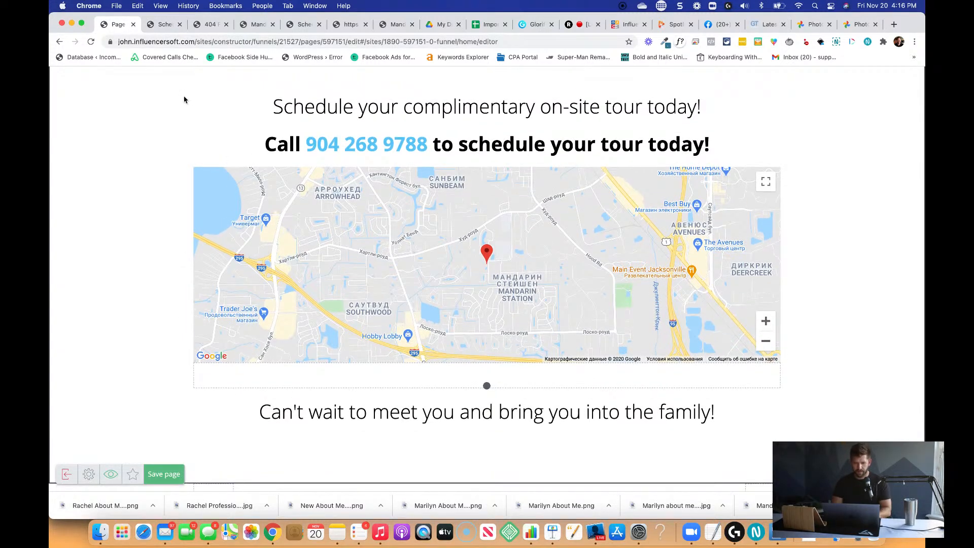
pyautogui.click(514, 143)
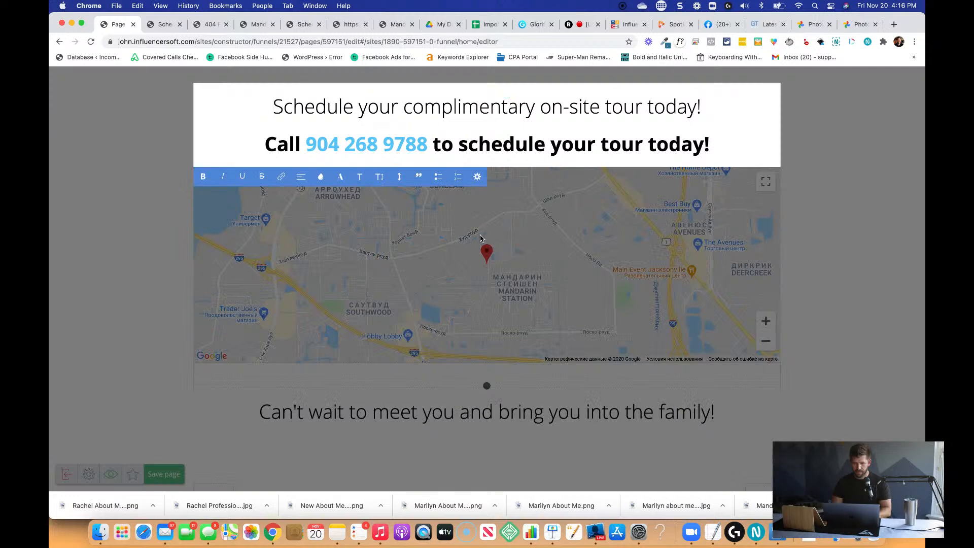
pyautogui.click(511, 229)
pyautogui.click(871, 191)
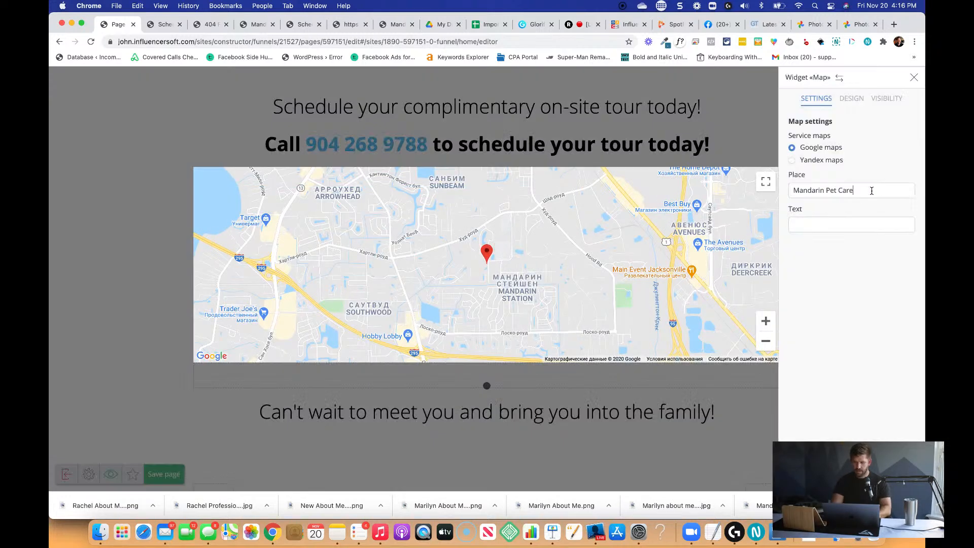
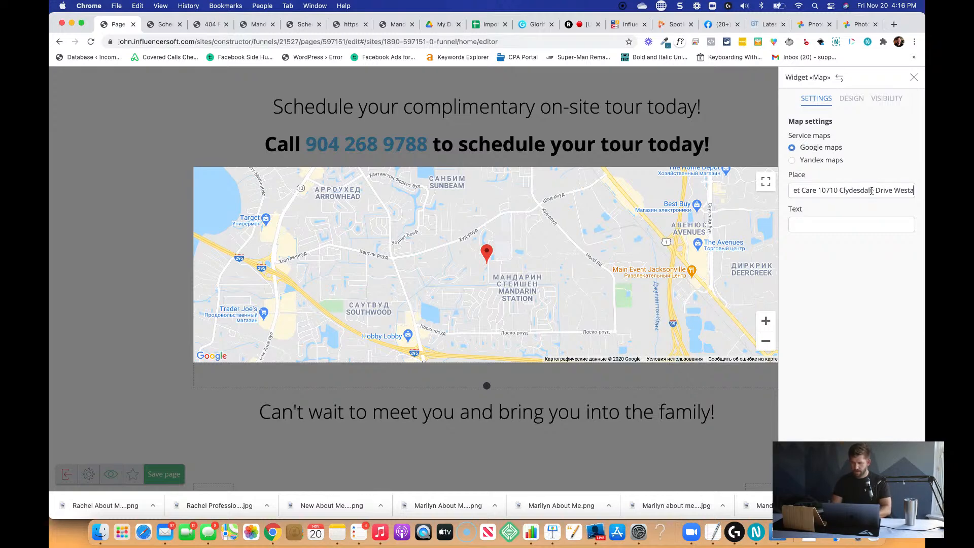
# Set the map widget's marker text to the business's full postal address, reusing the street address from the place and adding city, state and ZIP code.
pyautogui.hotkey('shift', 'alt', 'Left')
pyautogui.hotkey('shift', 'alt', 'Left')
pyautogui.hotkey('shift', 'alt', 'Left')
pyautogui.hotkey('shift', 'alt', 'Left')
pyautogui.hotkey('shift', 'alt', 'Left')
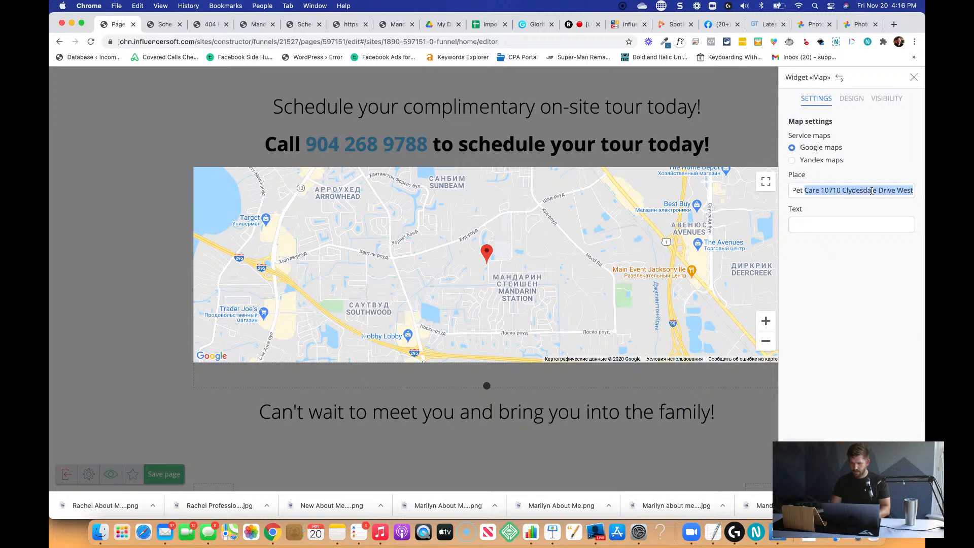
pyautogui.hotkey('shift', 'alt', 'Right')
pyautogui.press('super+c')
pyautogui.press('Tab')
pyautogui.press('super+v')
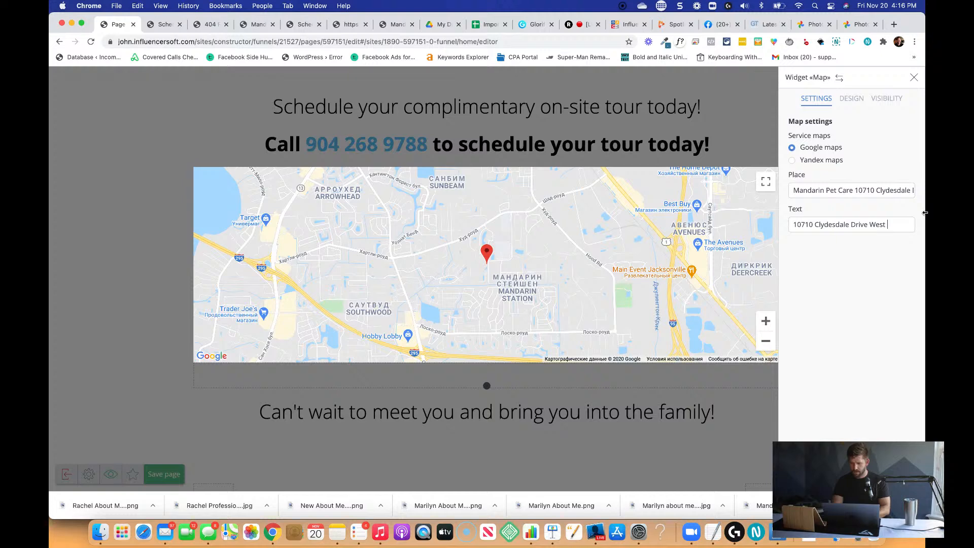
pyautogui.write('Jacksonville Floriday 32')
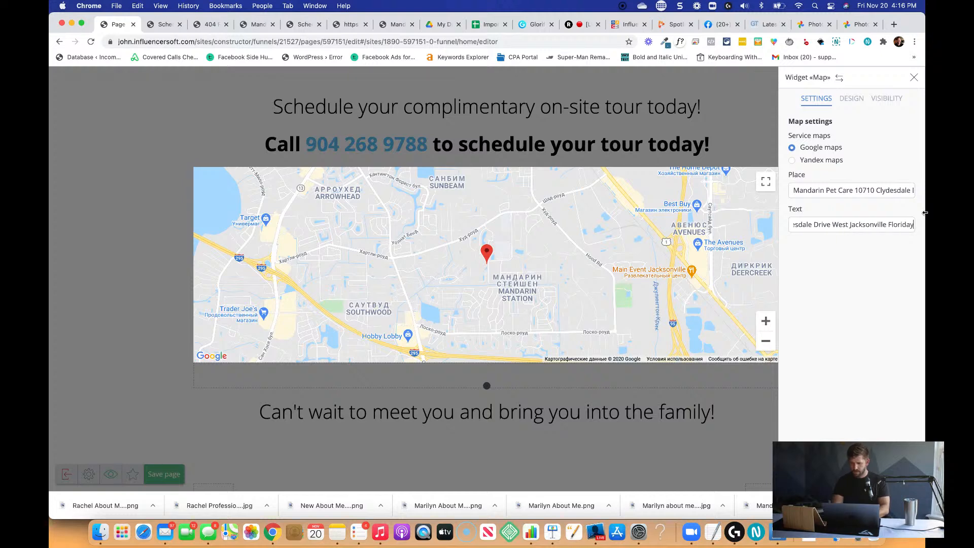
pyautogui.press('BackSpace')
pyautogui.press('BackSpace')
pyautogui.press('BackSpace')
pyautogui.press('BackSpace')
pyautogui.write('32257')
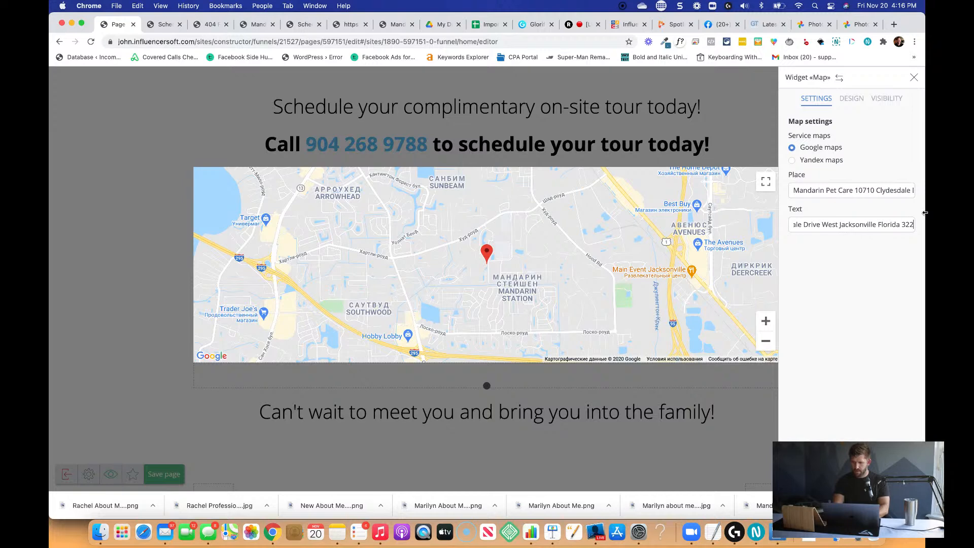
pyautogui.click(709, 156)
pyautogui.click(486, 296)
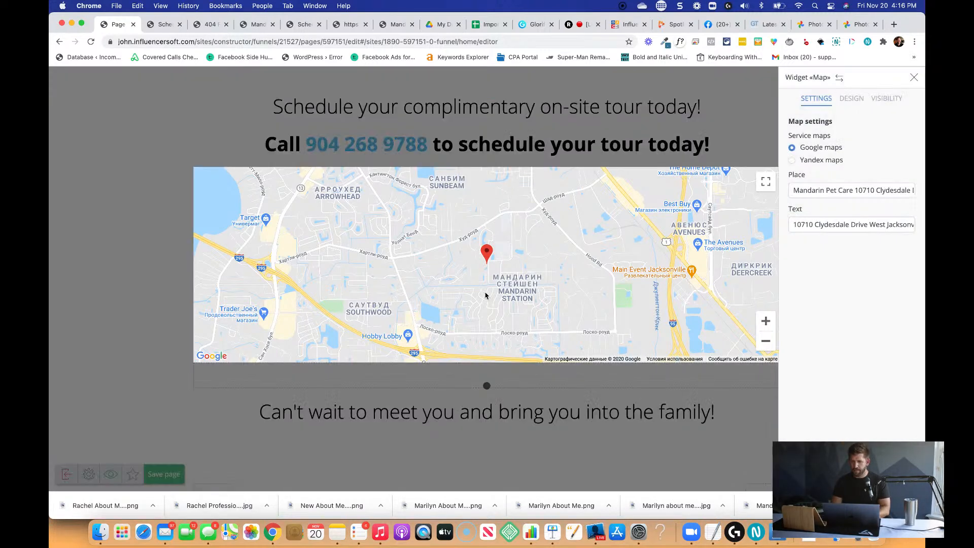
# Increase the map widget's height to 568 px and leave its settings.
pyautogui.click(848, 99)
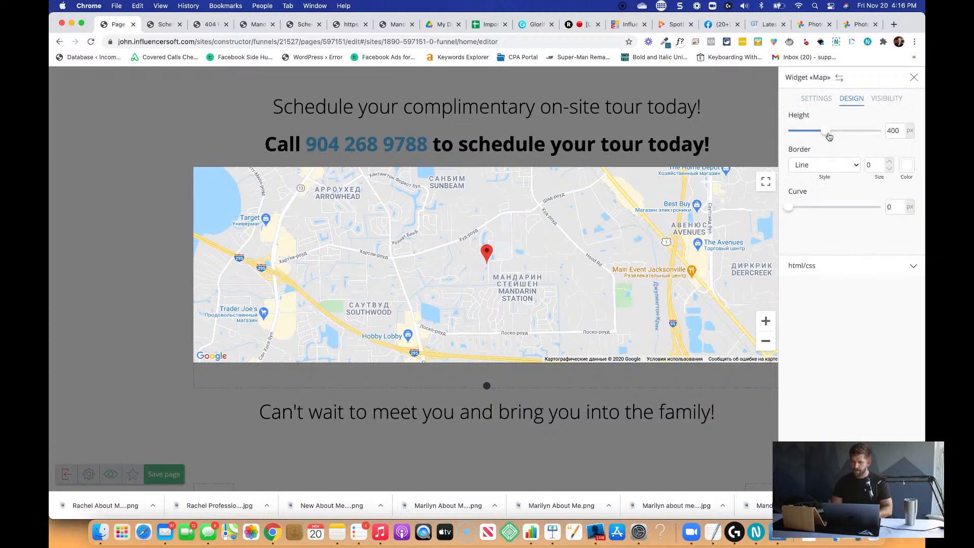
pyautogui.moveTo(827, 133); pyautogui.dragTo(843, 133)
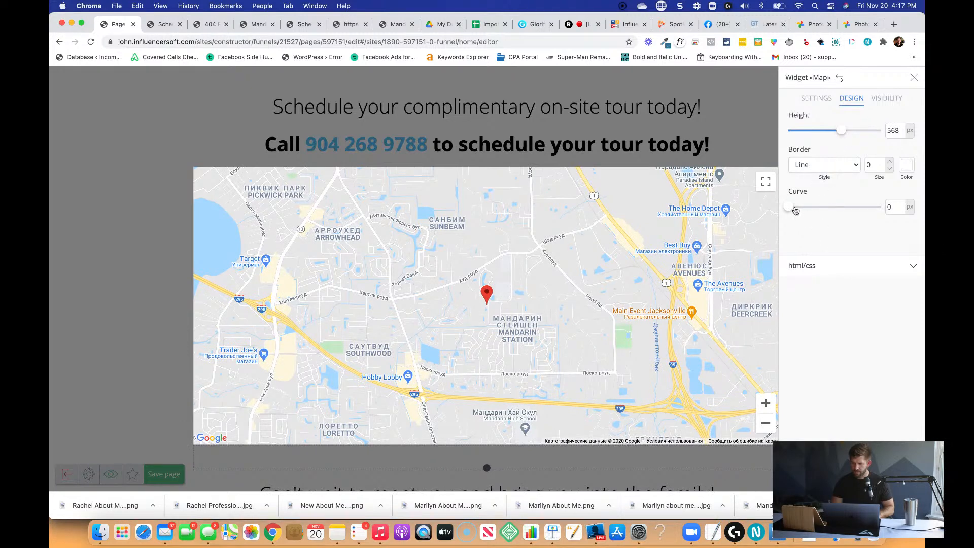
pyautogui.moveTo(791, 208); pyautogui.dragTo(795, 209)
pyautogui.click(739, 160)
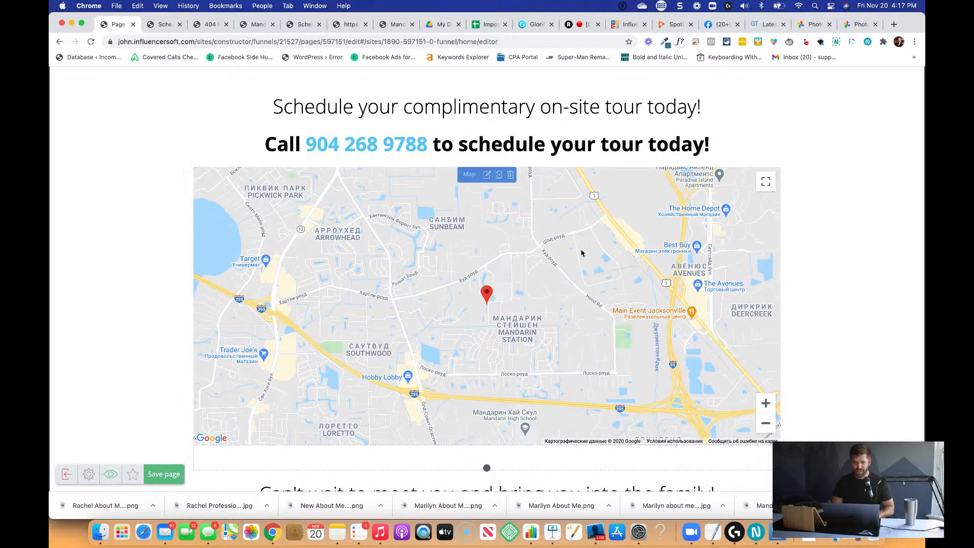
# Add a new text widget between the call-to-schedule line and the map.
pyautogui.scroll(3, 746, 142)
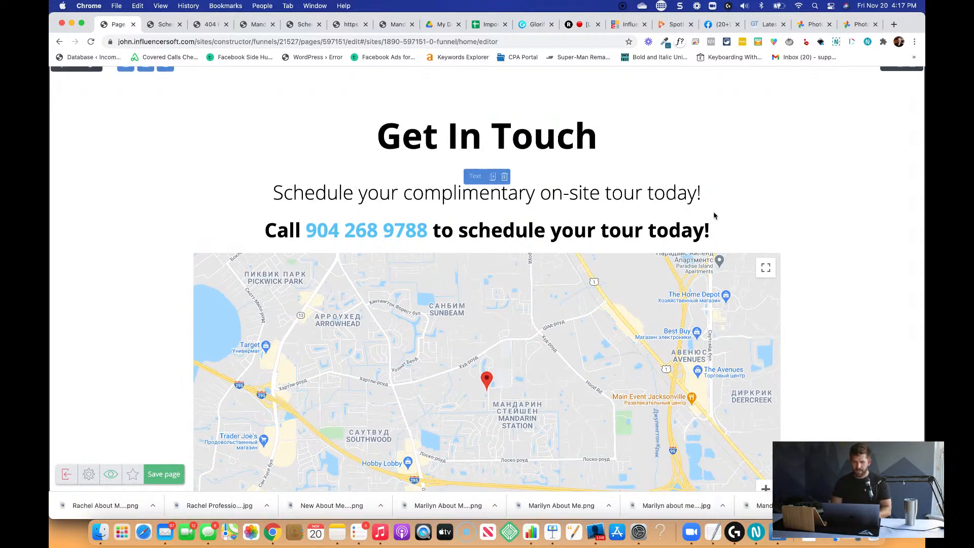
pyautogui.scroll(2, 703, 243)
pyautogui.click(712, 260)
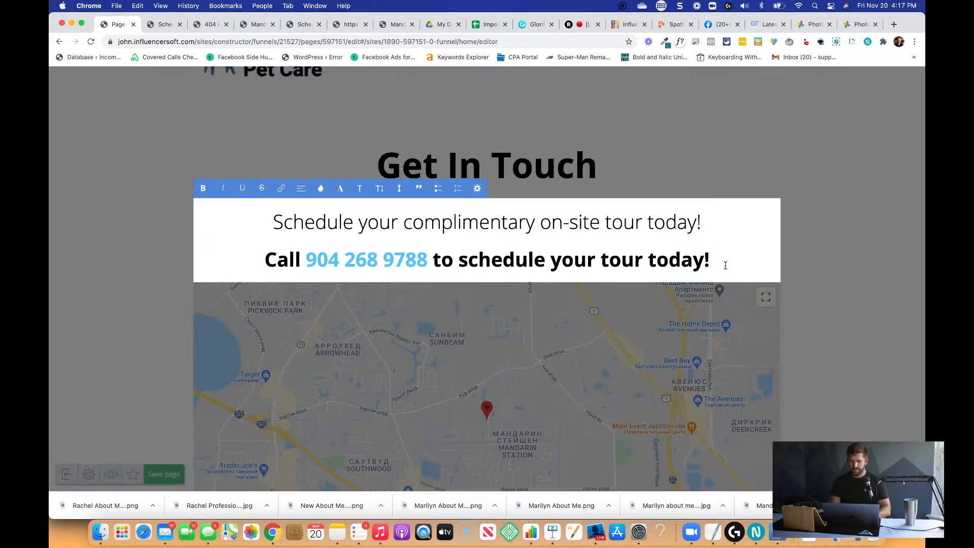
pyautogui.click(862, 250)
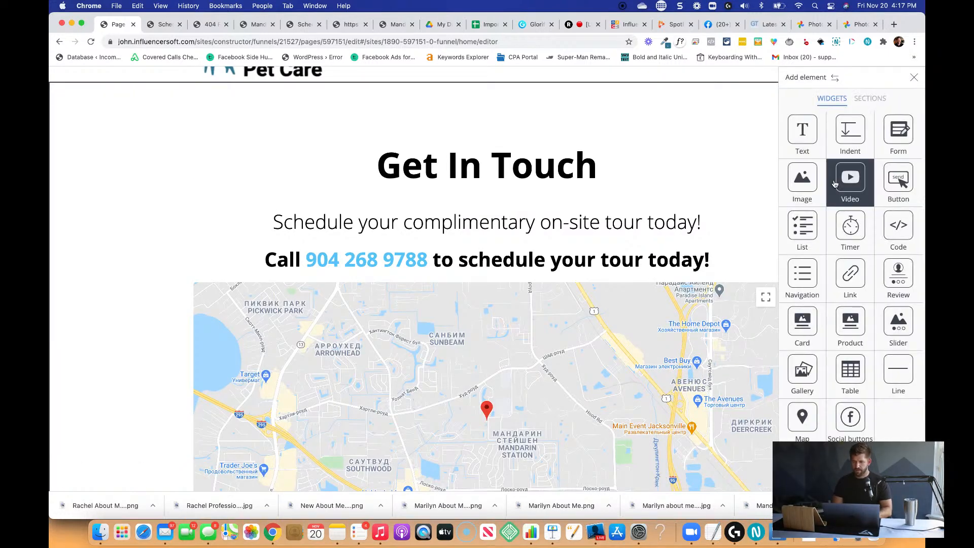
pyautogui.moveTo(792, 145); pyautogui.dragTo(580, 281)
pyautogui.scroll(-4, 307, 119)
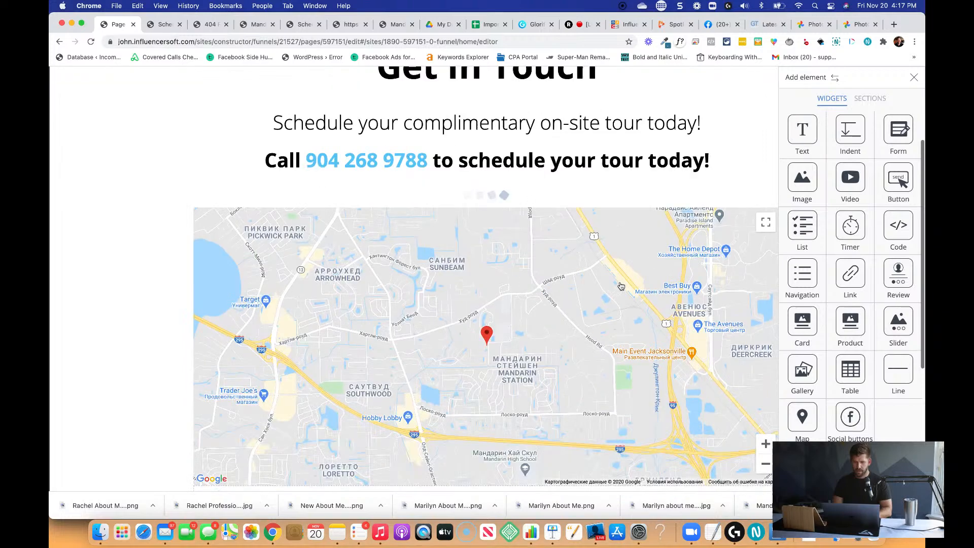
pyautogui.scroll(3, 306, 120)
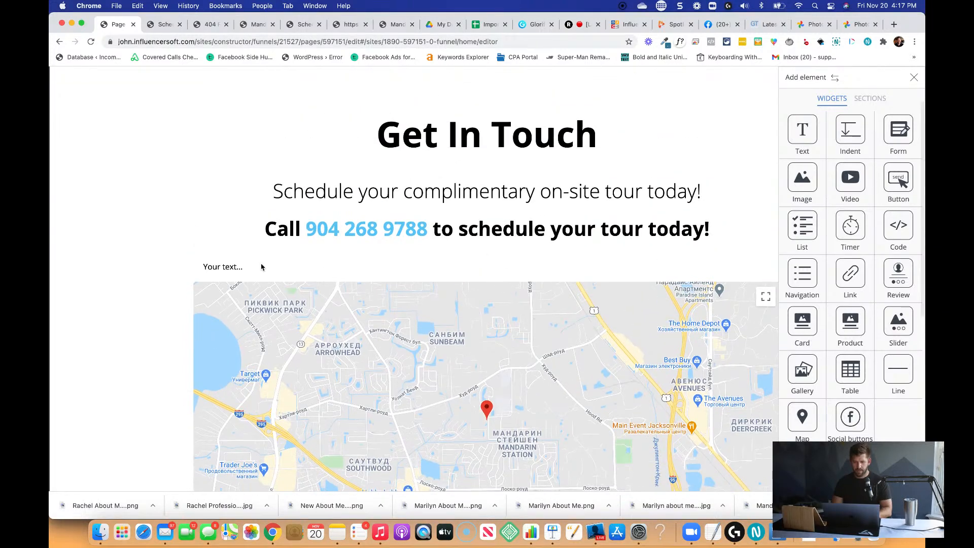
# Replace the new text widget's placeholder with "Hours of Operation" and centre it.
pyautogui.click(233, 266)
pyautogui.click(234, 268)
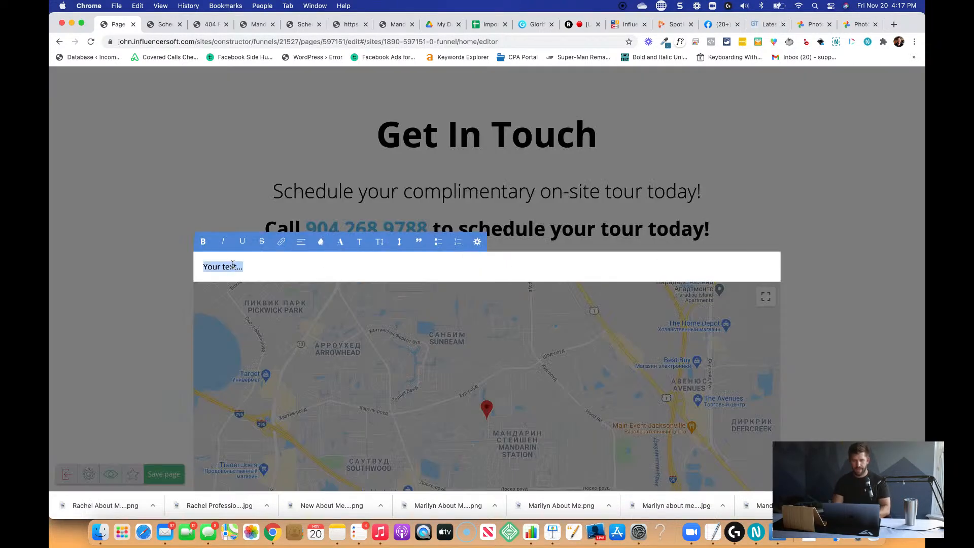
pyautogui.write('Hours of Operation')
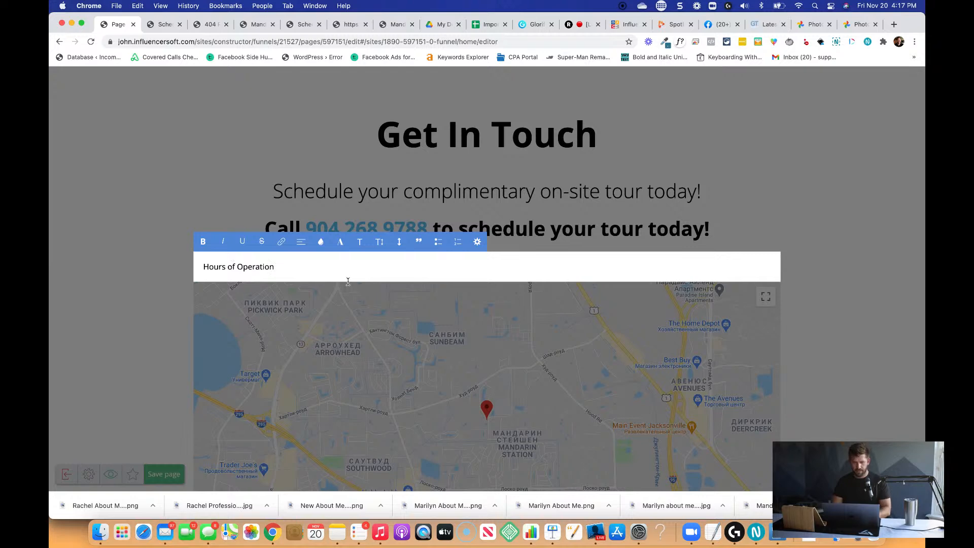
pyautogui.press('super+a')
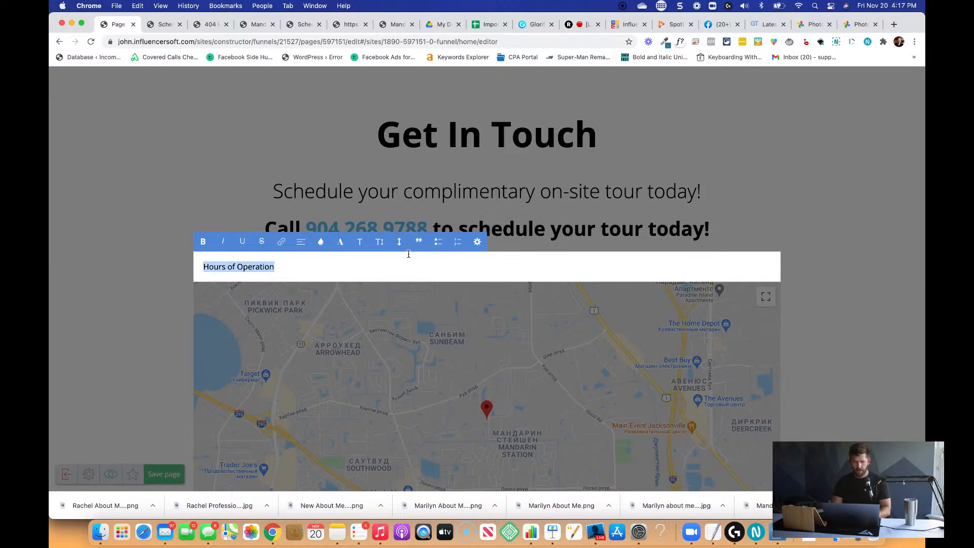
pyautogui.click(302, 243)
pyautogui.click(303, 277)
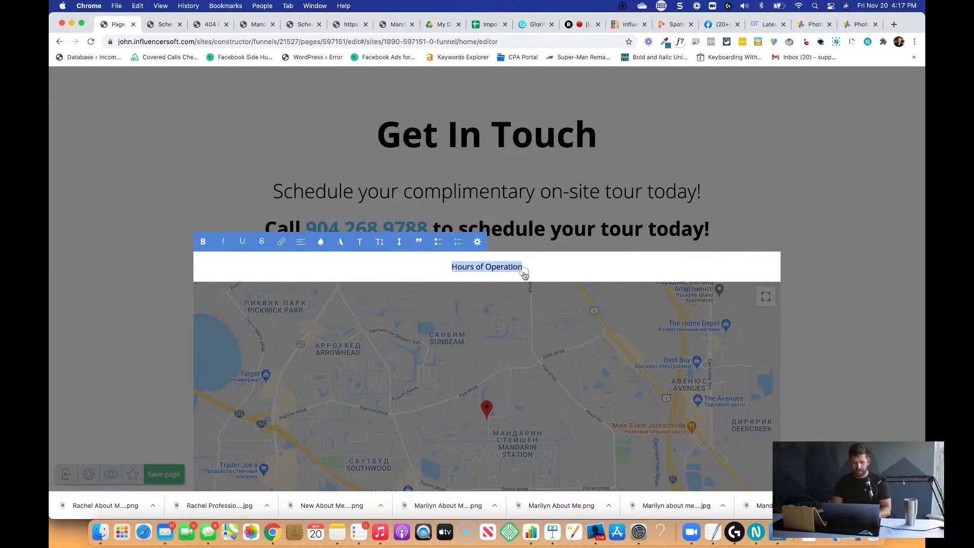
# Below the "Hours of Operation" line, add the line "Monday - Friday: 8:00am-10:00am, 4:00pm - 6:00pm".
pyautogui.click(546, 268)
pyautogui.press('Return')
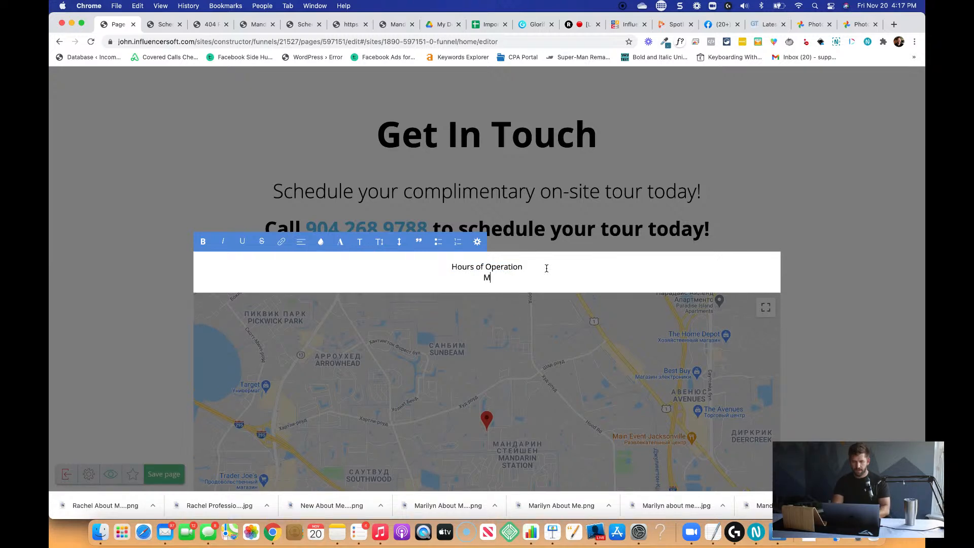
pyautogui.write('Monday - Friday')
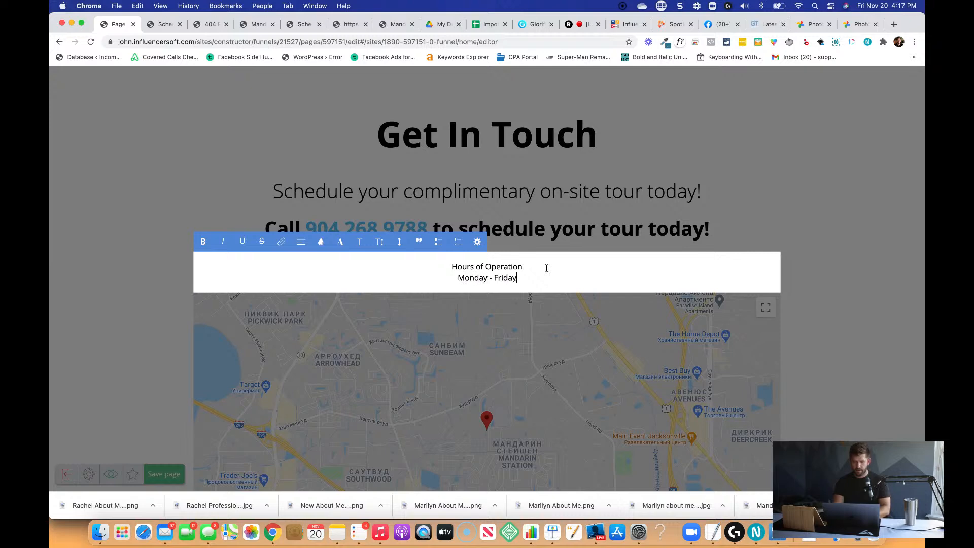
pyautogui.write(': 8')
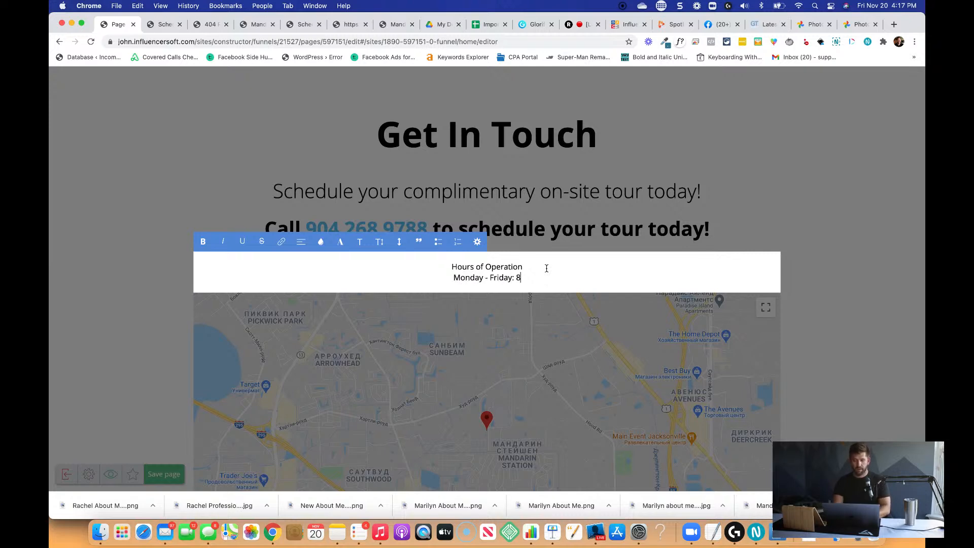
pyautogui.write(':00am')
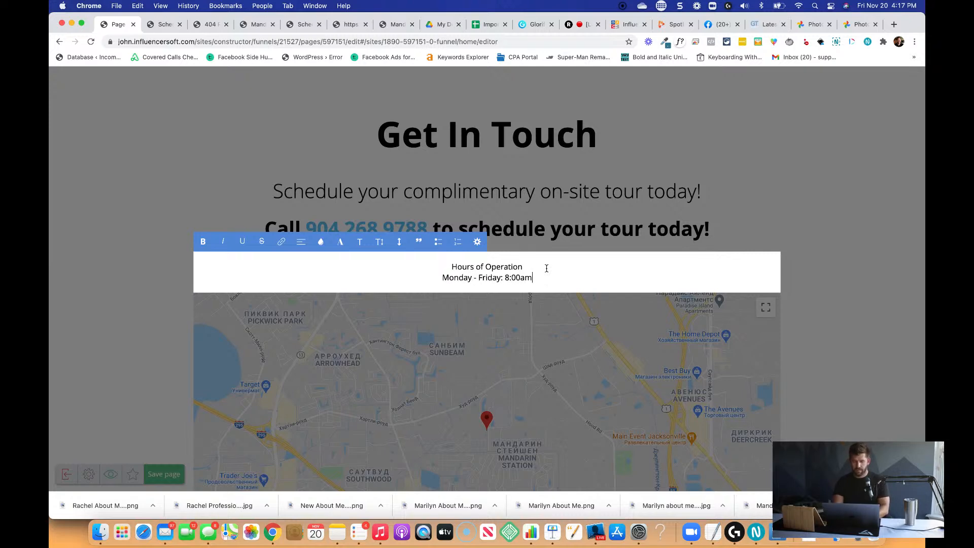
pyautogui.write('-10:00am')
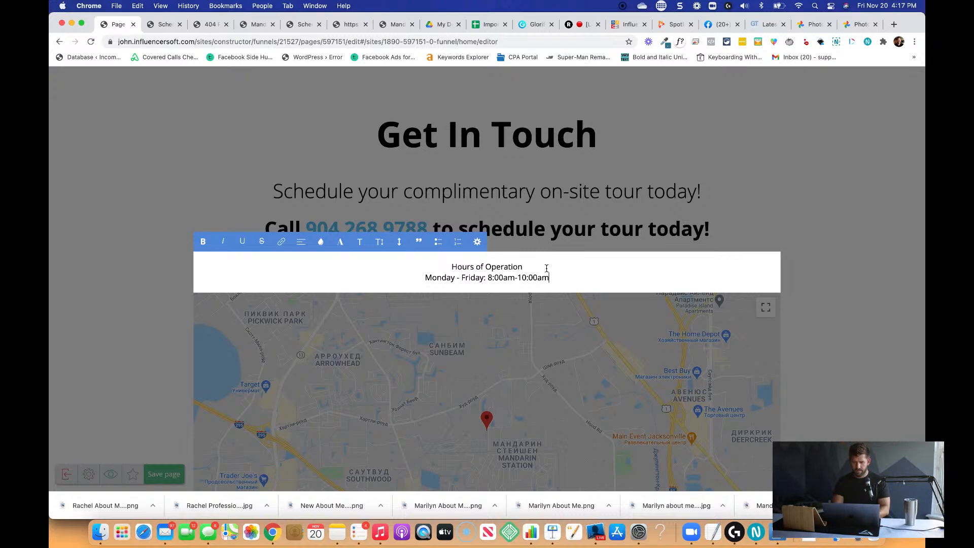
pyautogui.write(', 4:00pm')
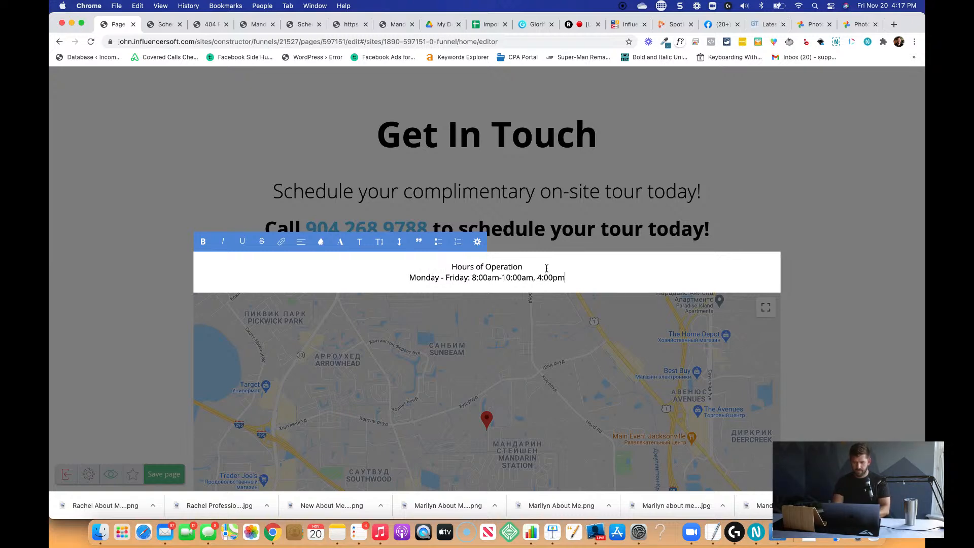
pyautogui.write(' - 6')
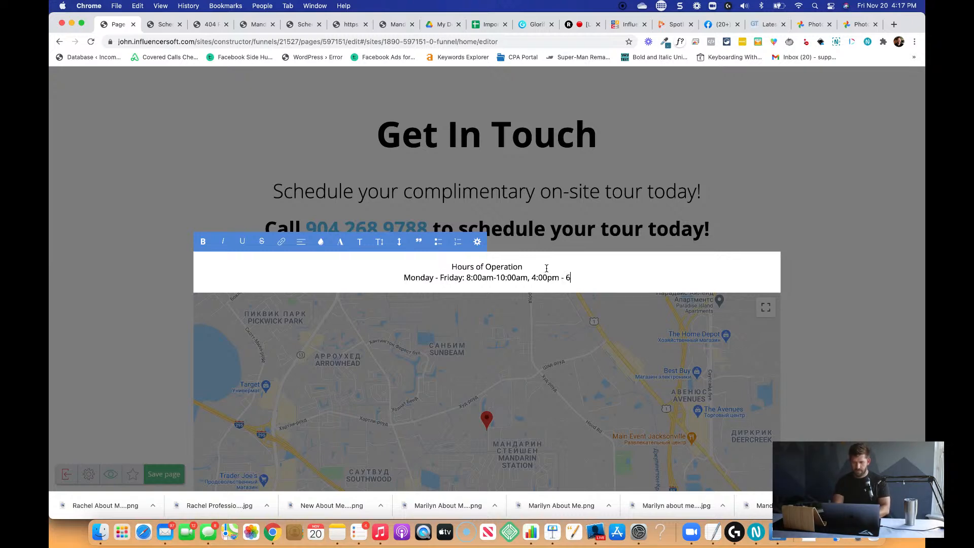
pyautogui.write(':00pm')
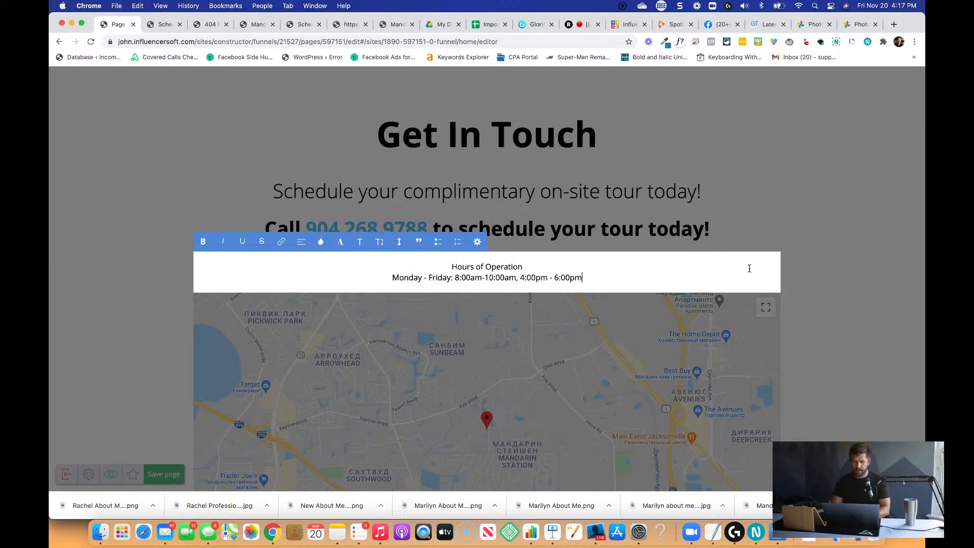
# Add the line "Saturday - Sunday: 9:00am - 12:00pm" below the weekday hours and save the page.
pyautogui.press('Return')
pyautogui.write('Satur')
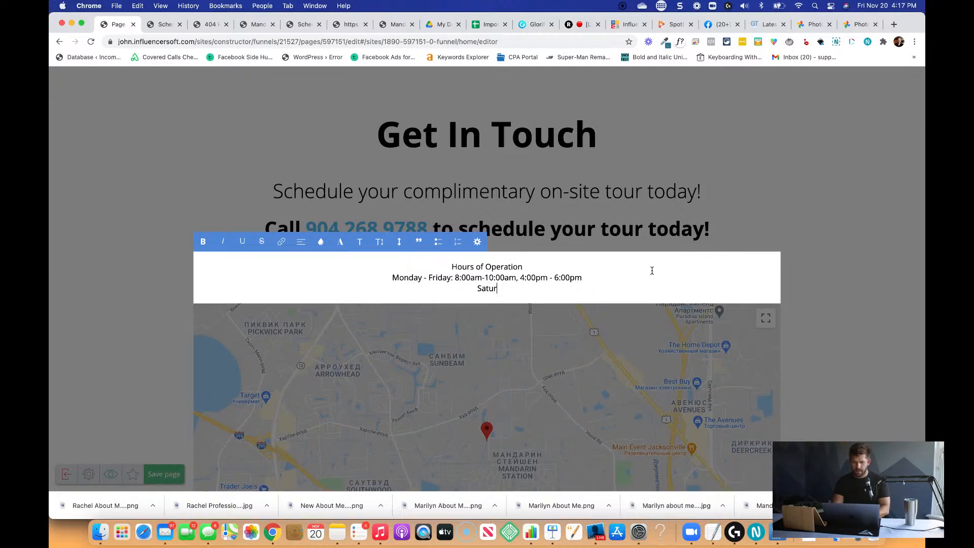
pyautogui.write('day - Sunday:')
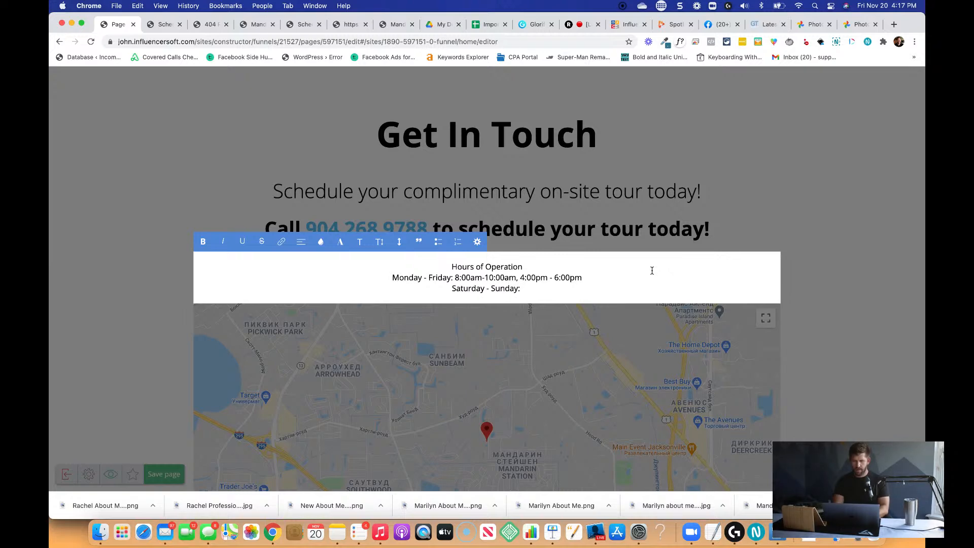
pyautogui.write(' 9')
pyautogui.press('BackSpace')
pyautogui.write('9:00am')
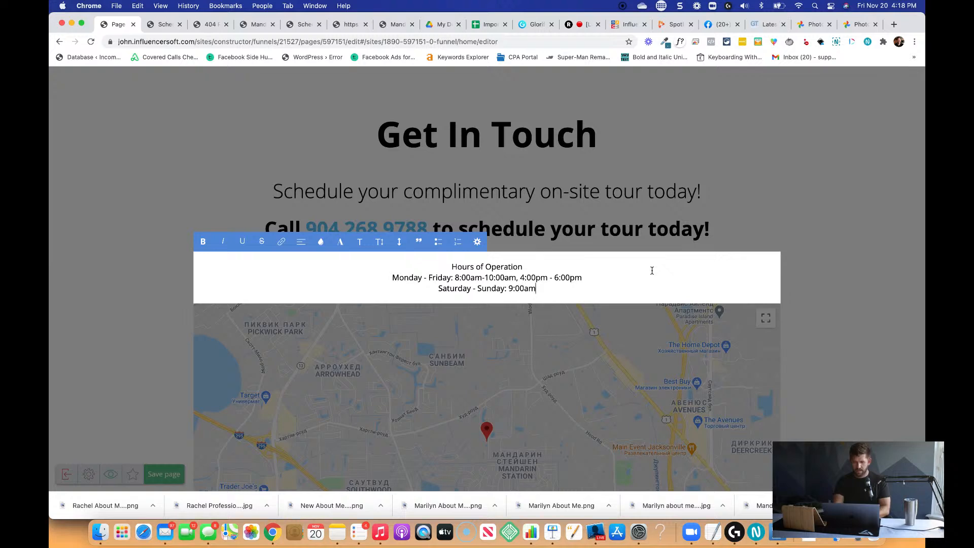
pyautogui.write(' - 12:00')
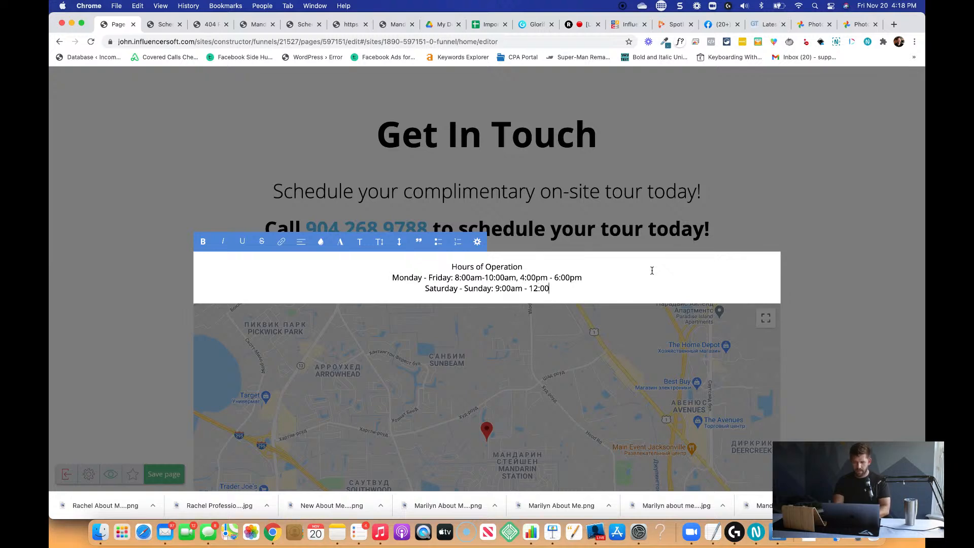
pyautogui.write('pm')
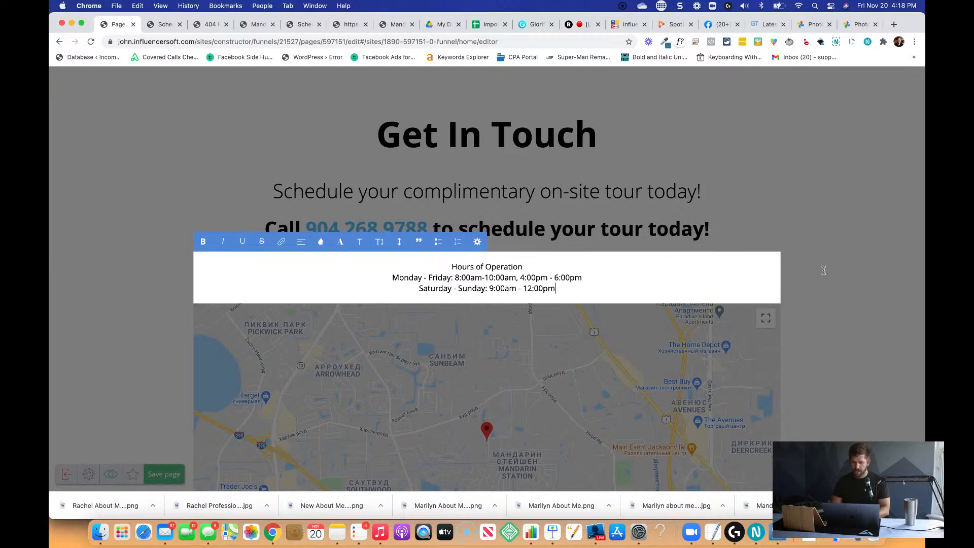
pyautogui.click(823, 270)
pyautogui.click(163, 474)
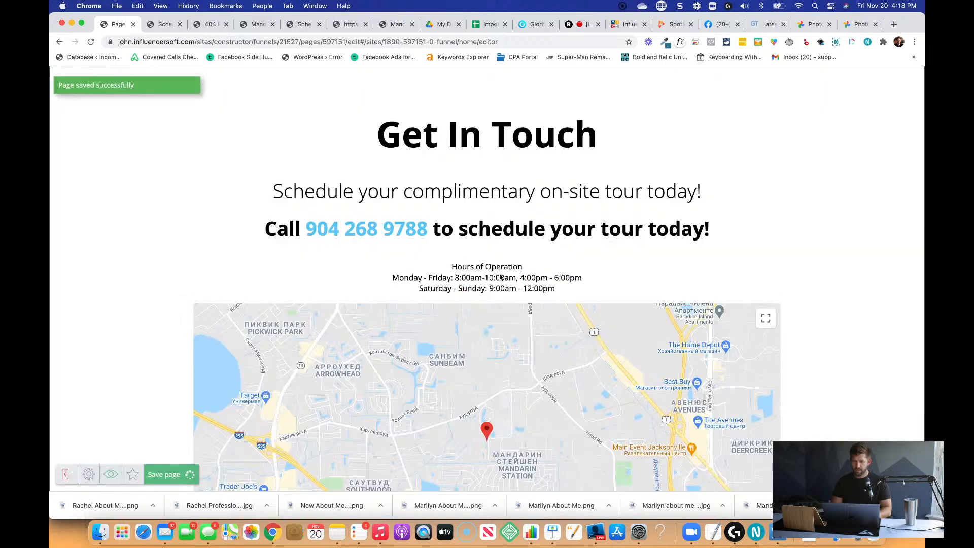
# Duplicate the hours of operation text widget and place the copy beside the original in a second column.
pyautogui.click(541, 288)
pyautogui.click(574, 235)
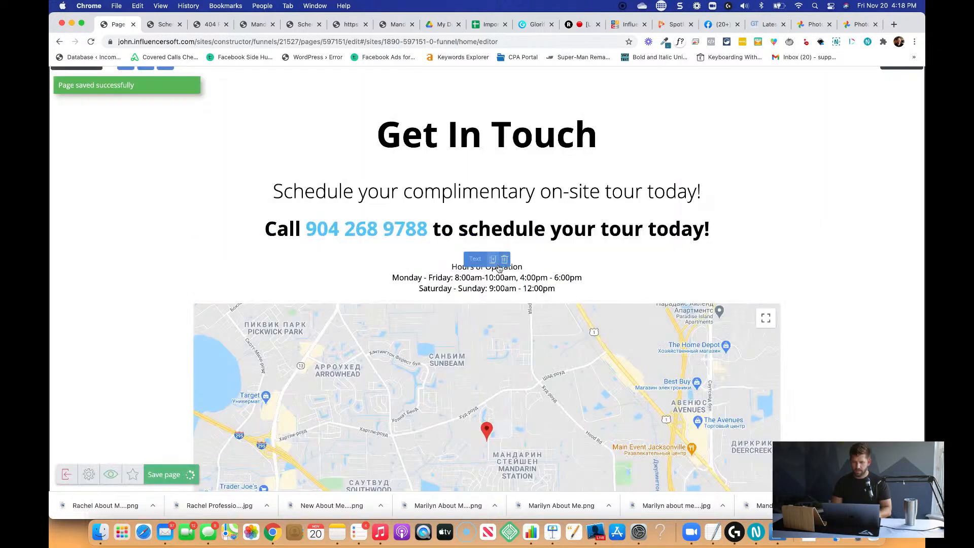
pyautogui.moveTo(499, 269); pyautogui.dragTo(750, 281)
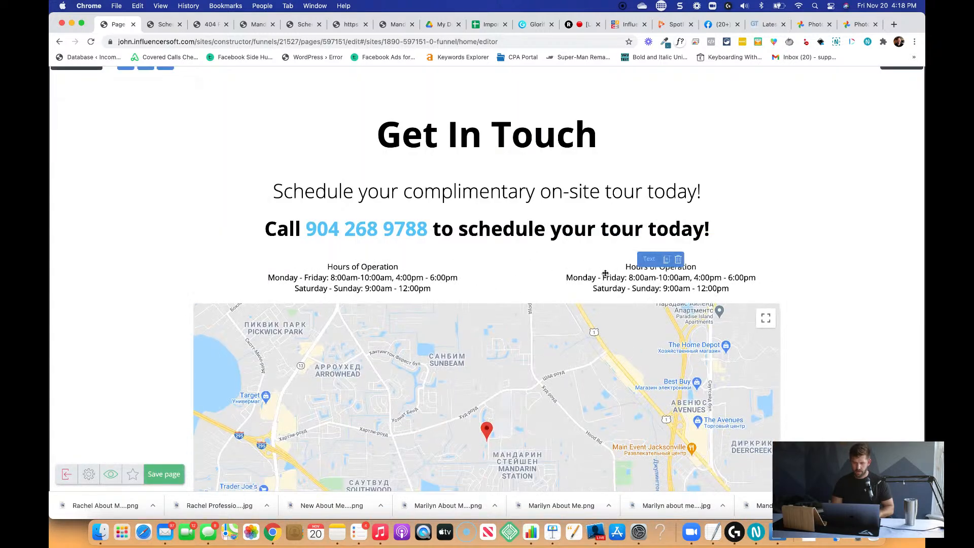
# Replace the duplicated widget's text with "Call us" and the business phone number in regular weight below it, followed by blank lines.
pyautogui.click(606, 273)
pyautogui.tripleClick(639, 277)
pyautogui.press('super+a')
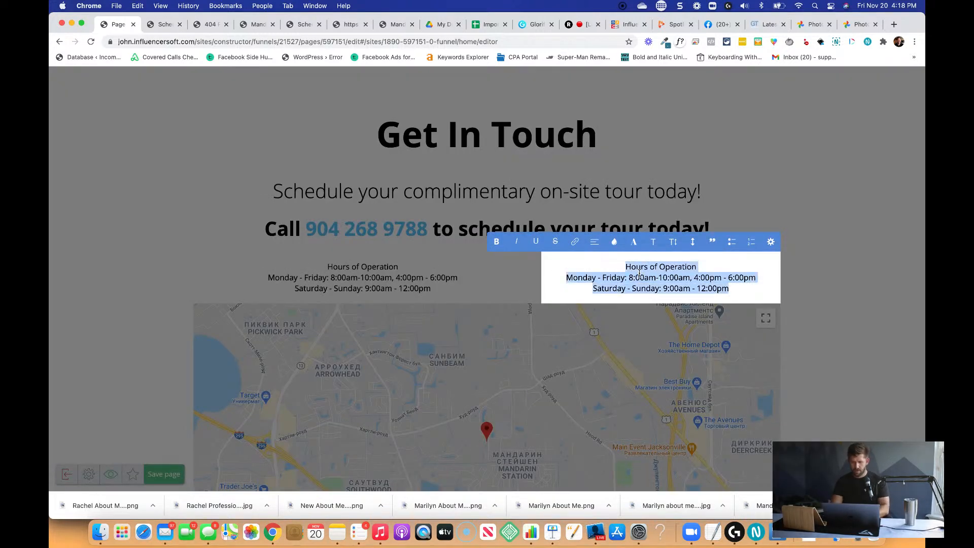
pyautogui.write('Call us')
pyautogui.press('Return')
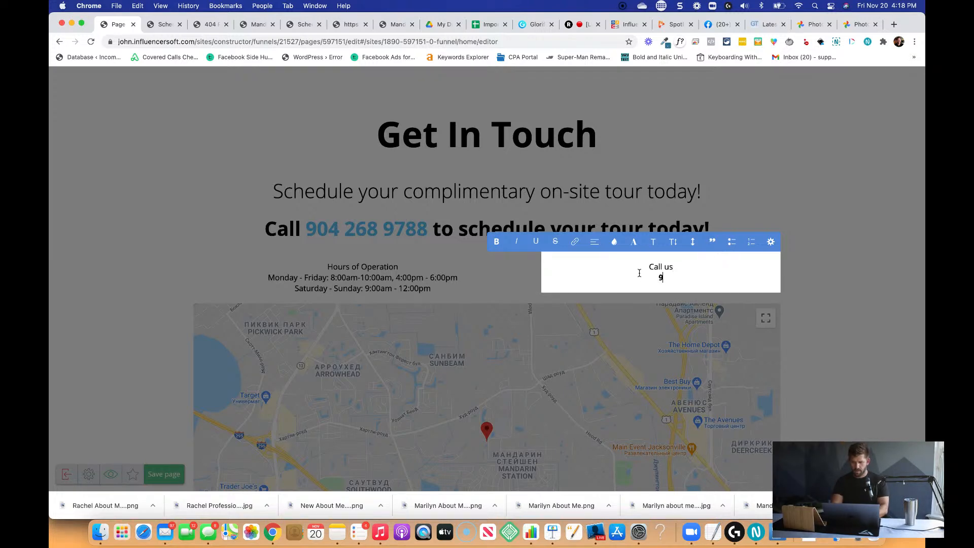
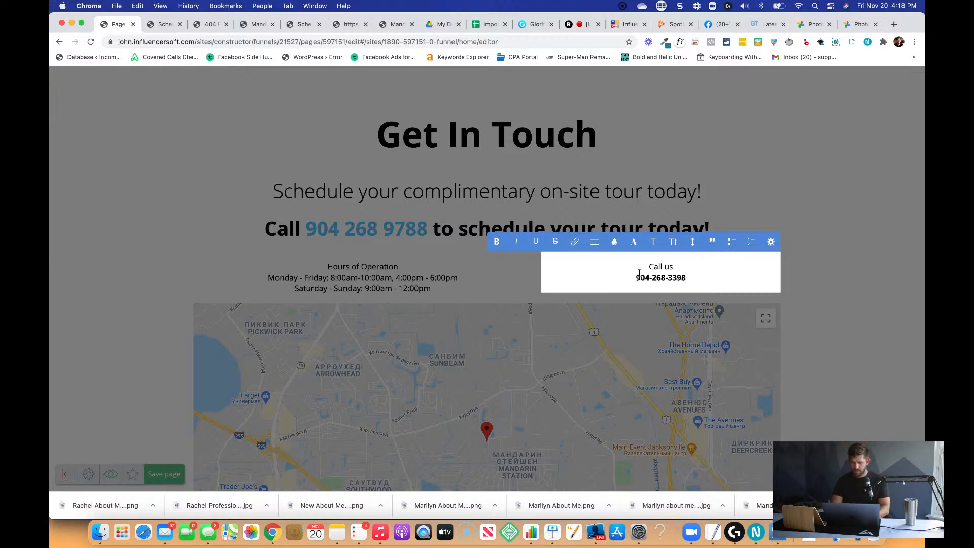
pyautogui.press('shift+super+Left')
pyautogui.press('Right')
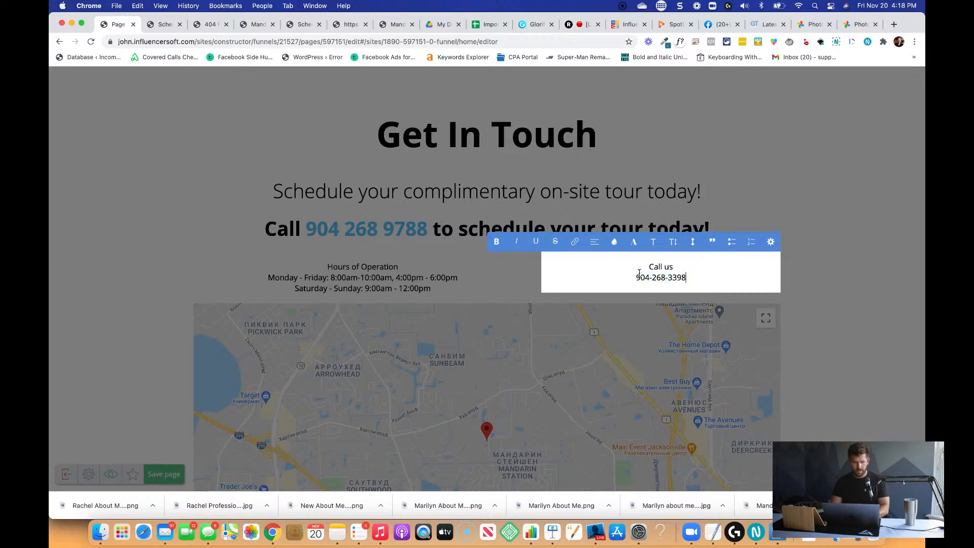
pyautogui.press('Return')
pyautogui.press('Return')
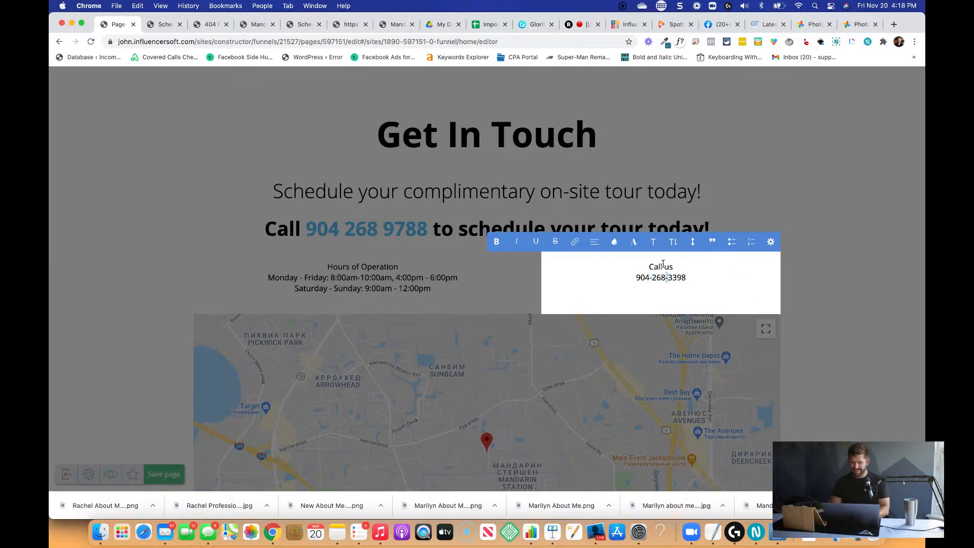
# Format the "Call us" line as a bold heading and leave the text widget.
pyautogui.tripleClick(662, 264)
pyautogui.click(653, 242)
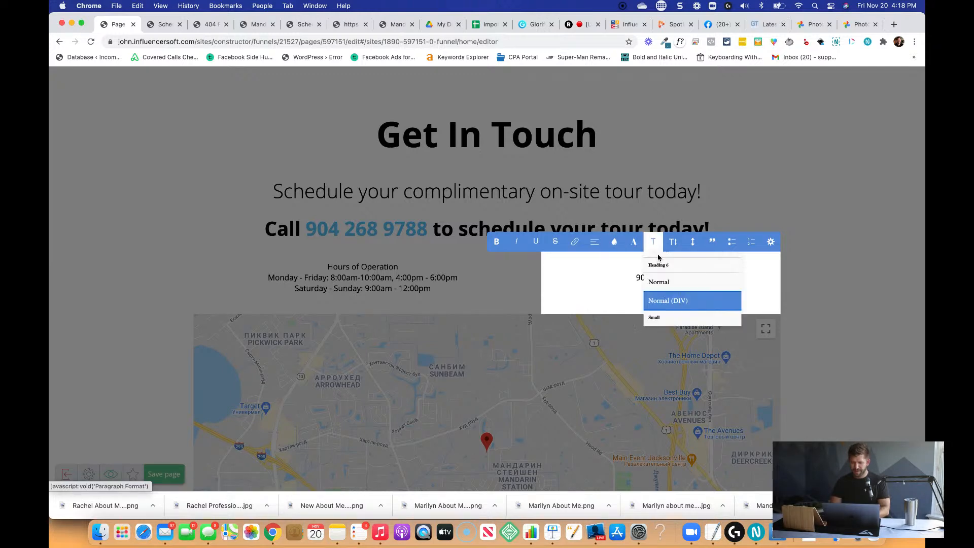
pyautogui.scroll(-3, 662, 284)
pyautogui.click(662, 279)
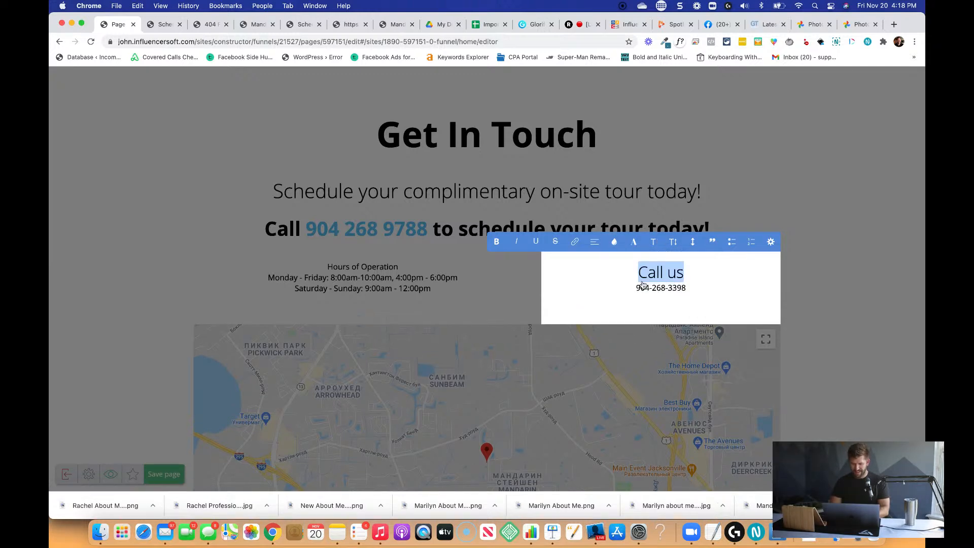
pyautogui.click(373, 259)
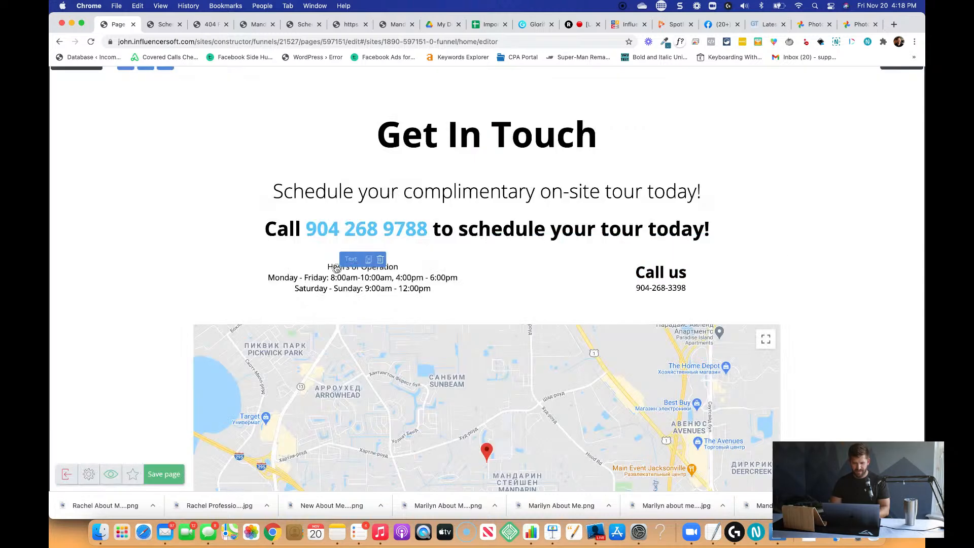
# Make the "Hours of Operation" line bold in the hours text widget.
pyautogui.click(336, 267)
pyautogui.tripleClick(347, 268)
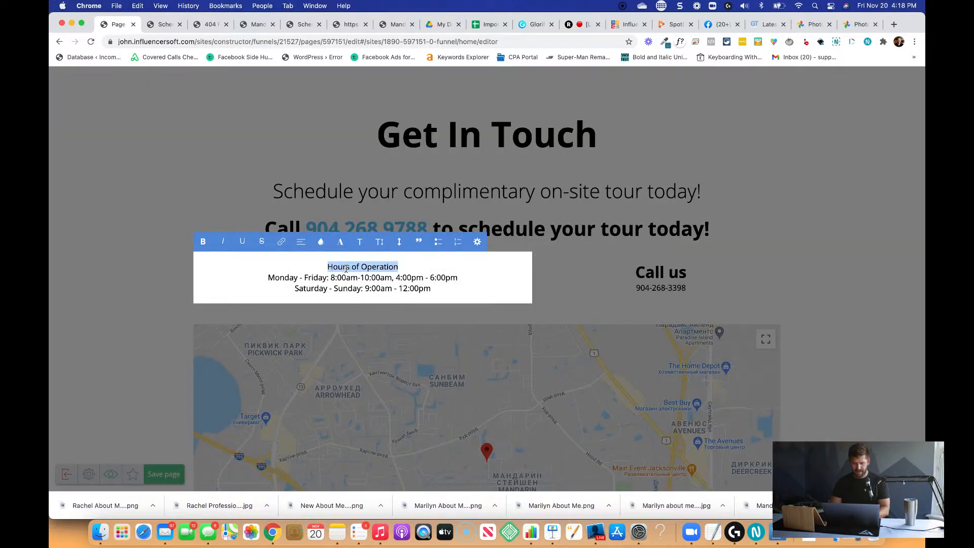
# Try to apply a heading format to the "Hours of Operation" line, and undo it.
pyautogui.click(360, 241)
pyautogui.scroll(2, 393, 280)
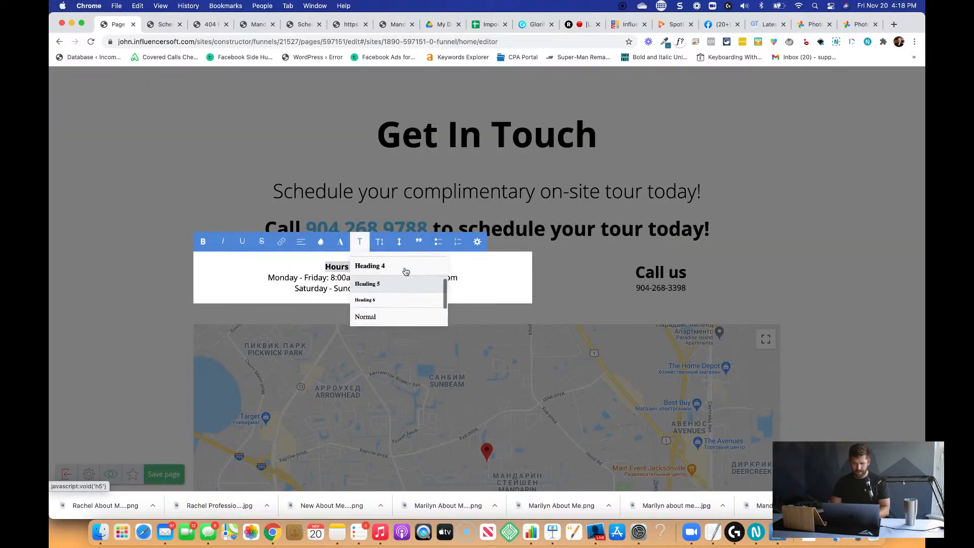
pyautogui.click(394, 274)
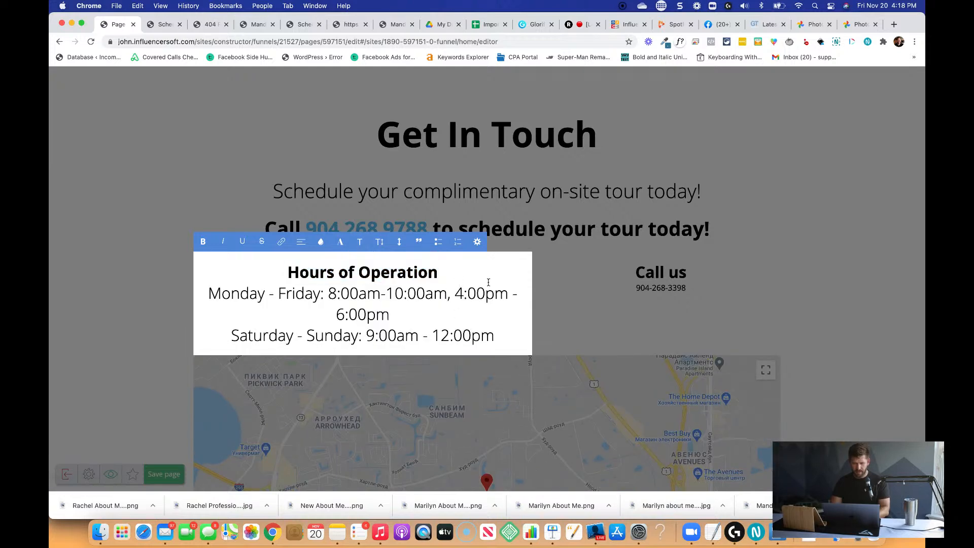
pyautogui.press('super+a')
pyautogui.press('super+z')
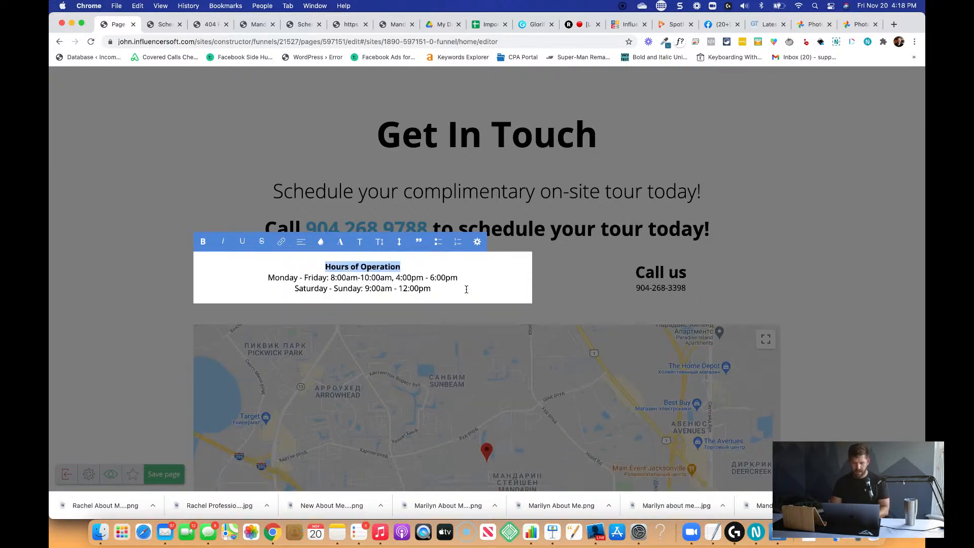
# Separate "Hours of Operation" from the hours with a line break and format it as a heading matching "Call us".
pyautogui.click(414, 264)
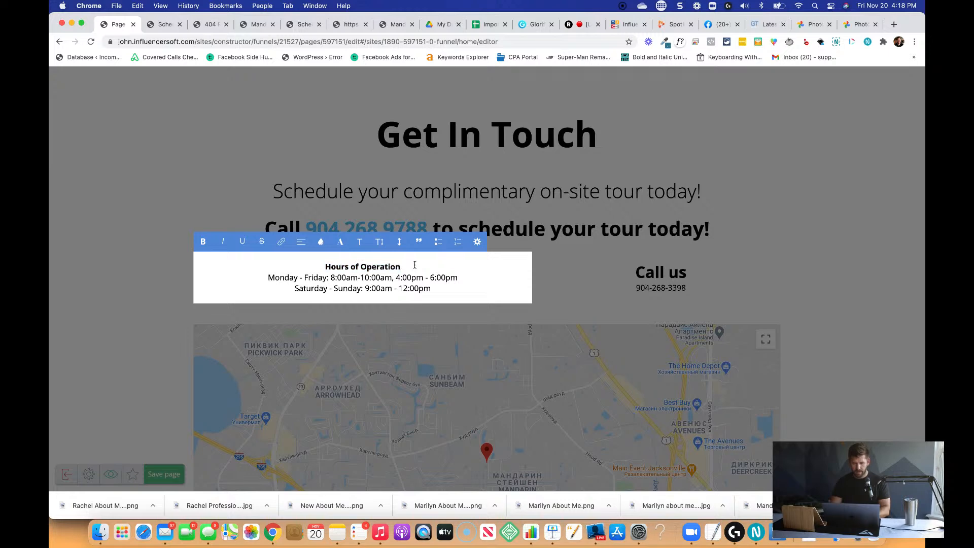
pyautogui.press('Return')
pyautogui.click(335, 237)
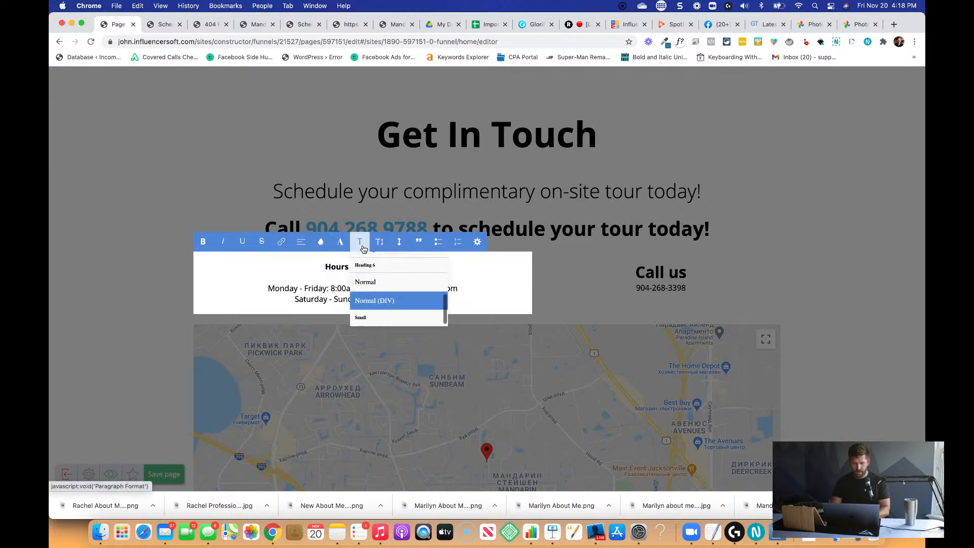
pyautogui.click(404, 263)
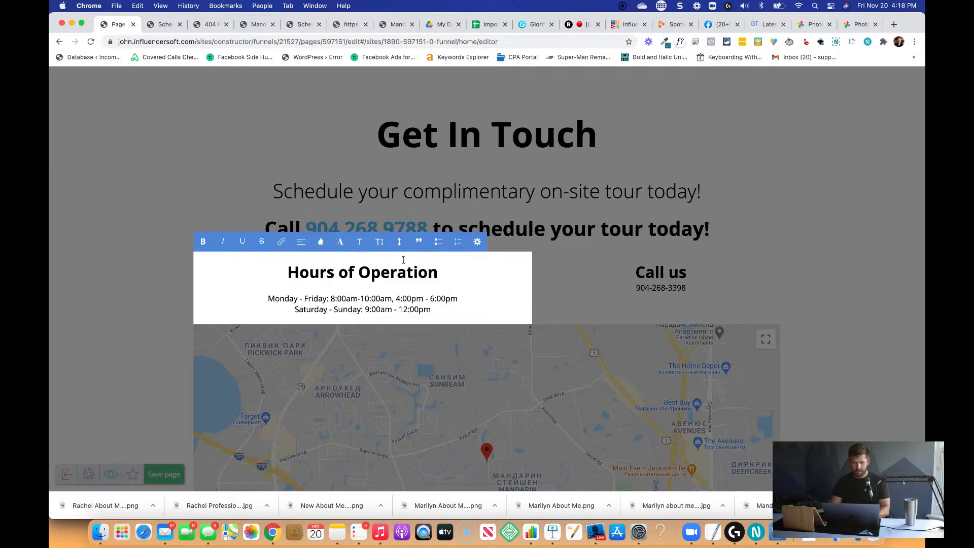
# Remove the blank line between the "Hours of Operation" heading and the Monday - Friday line, keeping the hours in normal text.
pyautogui.press('Return')
pyautogui.press('Delete')
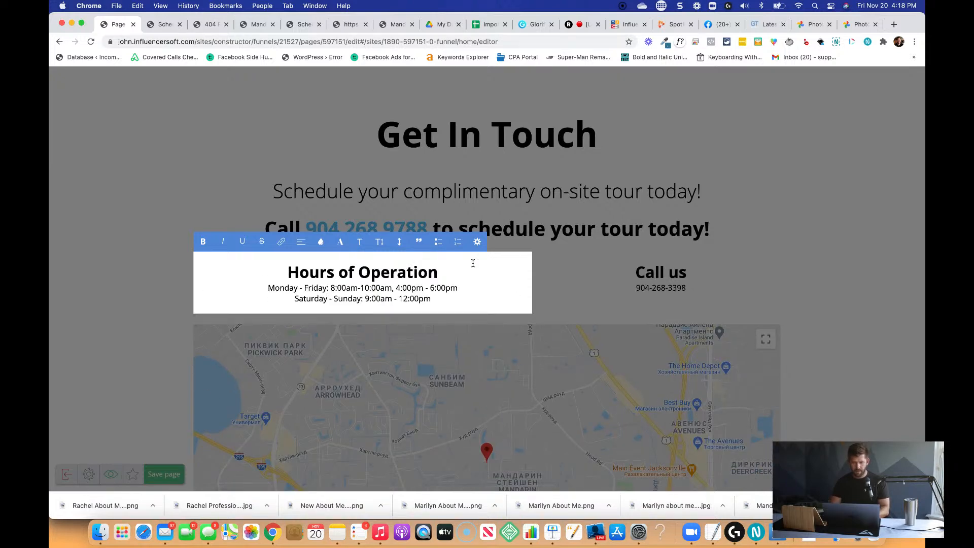
pyautogui.press('BackSpace')
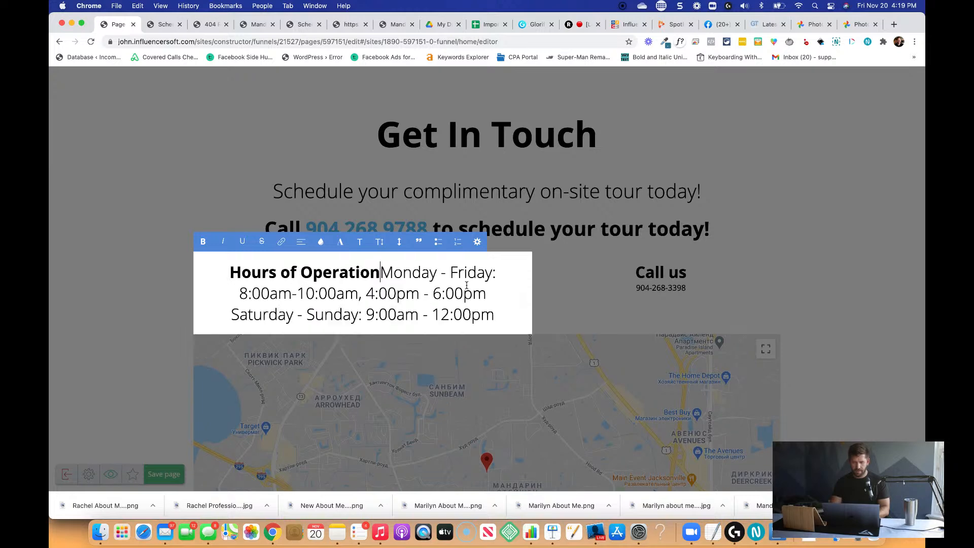
pyautogui.press('Return')
pyautogui.press('BackSpace')
pyautogui.press('Return')
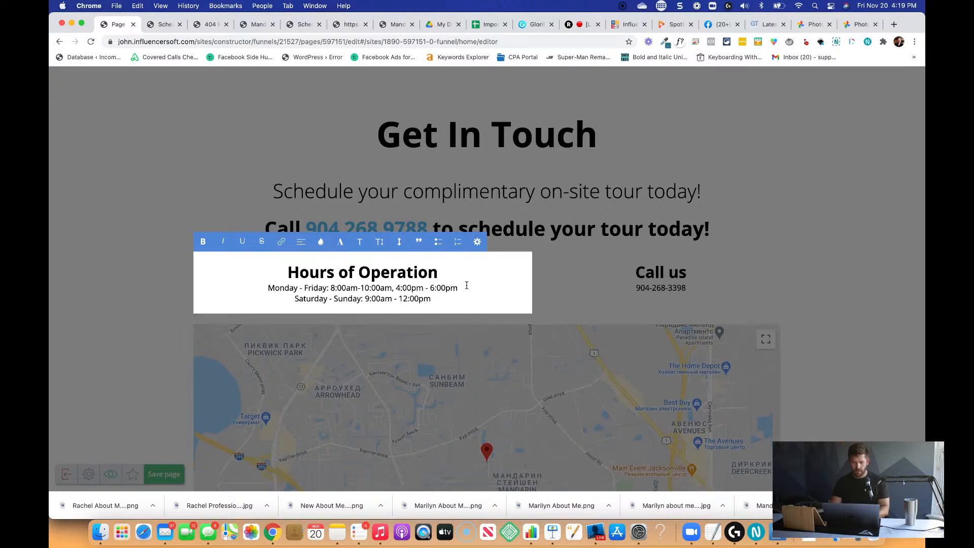
# Insert a blank line between the "Hours of Operation" heading and the Monday - Friday line, and finish editing the widget.
pyautogui.press('Return')
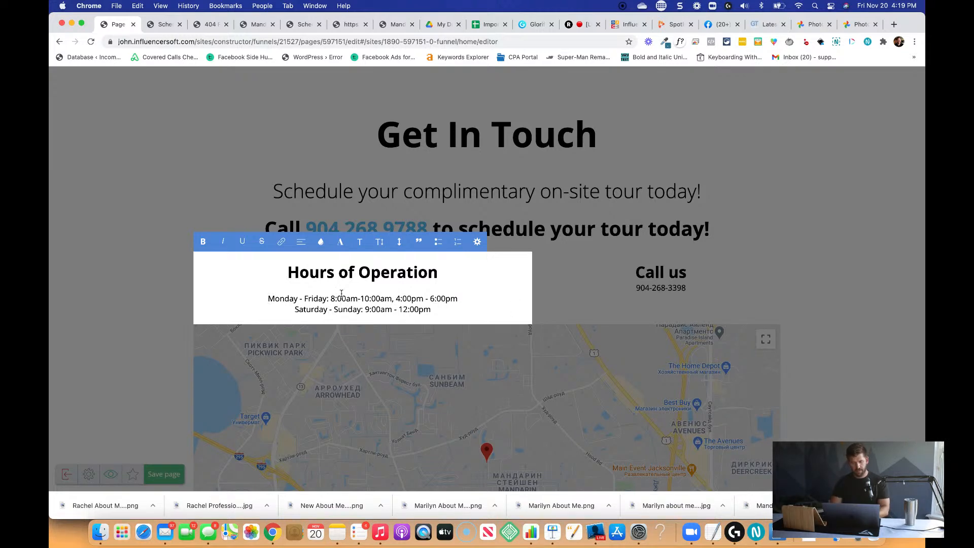
pyautogui.click(575, 296)
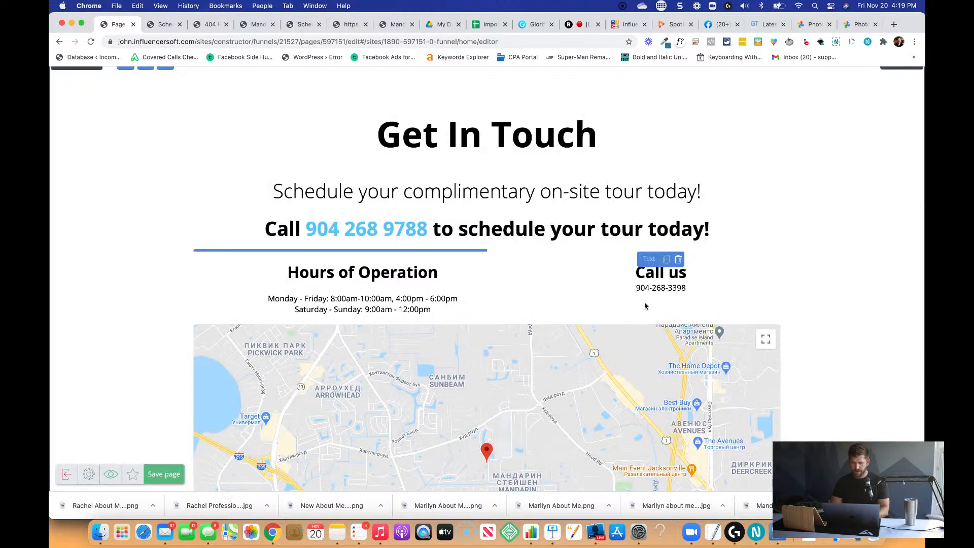
# Copy all text in the "Call us" widget and paste it on a new line below the phone number.
pyautogui.click(655, 290)
pyautogui.click(695, 289)
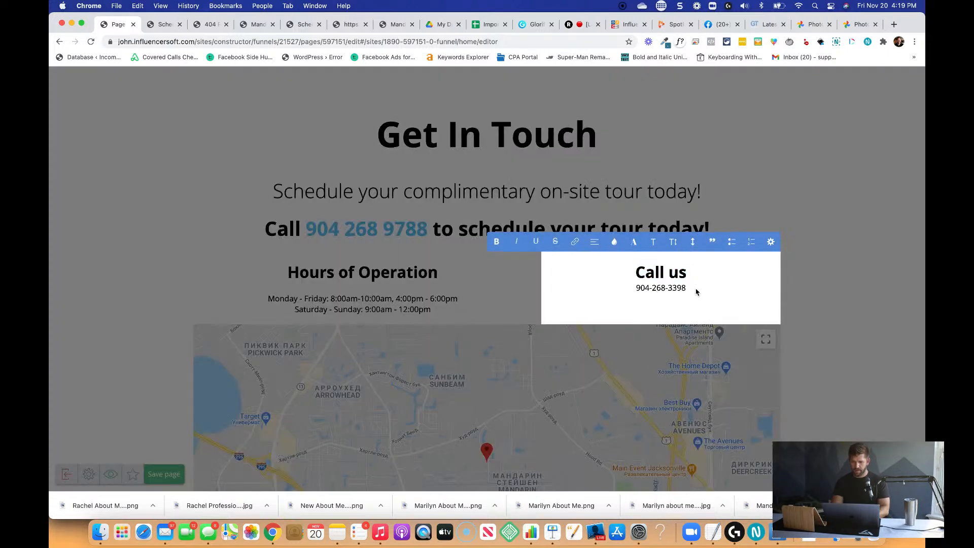
pyautogui.press('super+a')
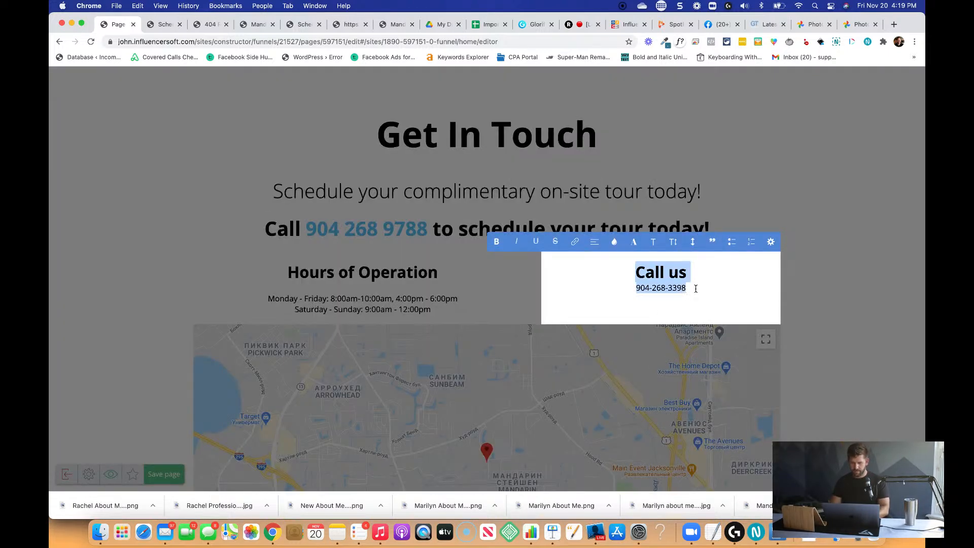
pyautogui.press('super+c')
pyautogui.press('Right')
pyautogui.press('Return')
pyautogui.press('super+v')
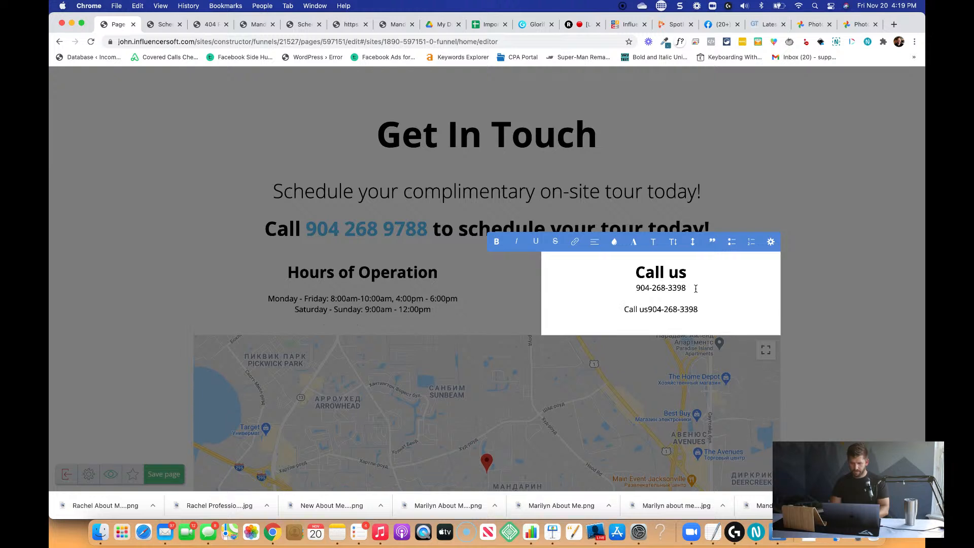
# Replace the pasted line with "Email us" and enter the business e-mail address on the line below it.
pyautogui.press('super+shift+Left')
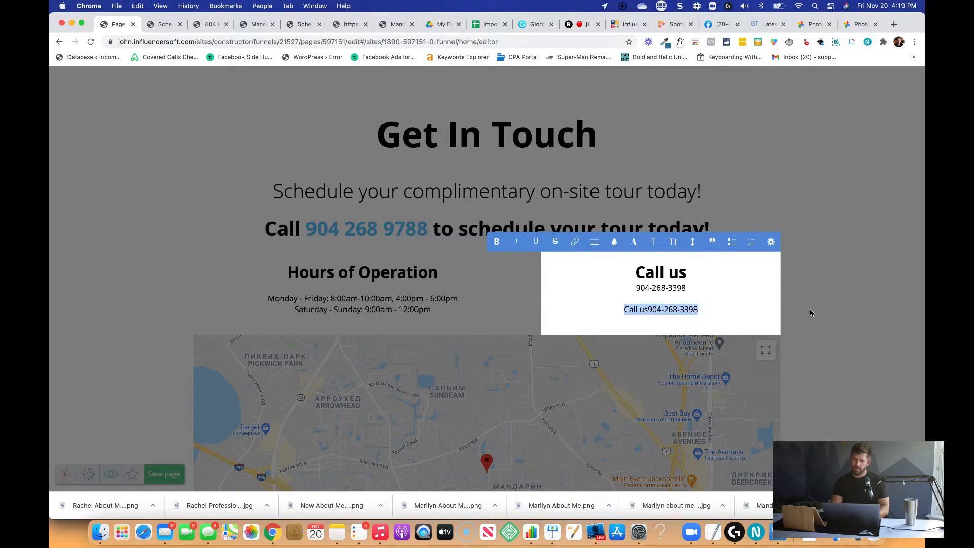
pyautogui.write('E')
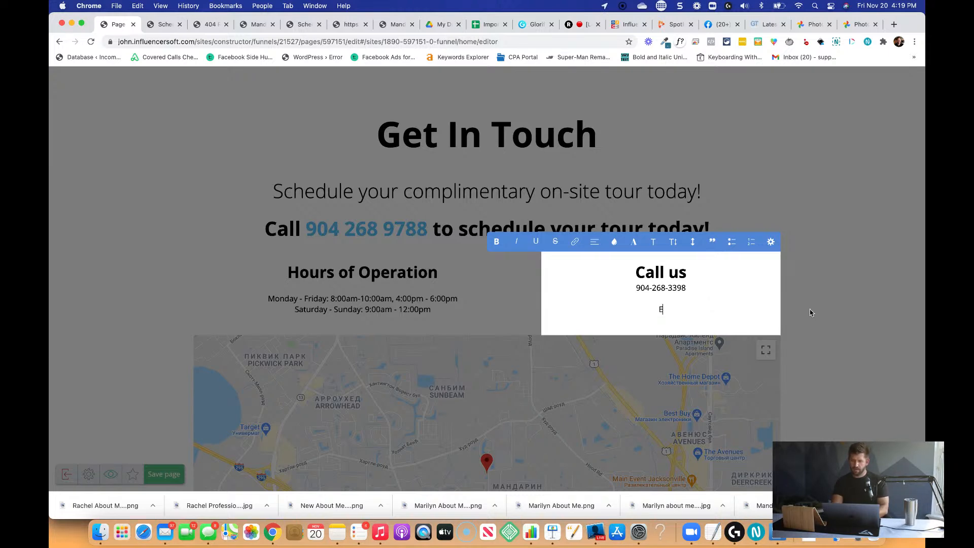
pyautogui.write('mail us')
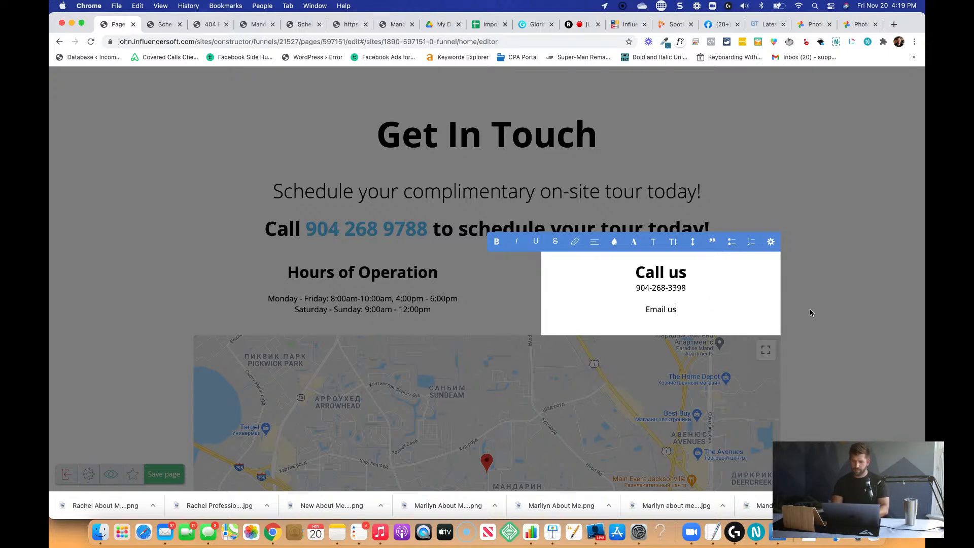
pyautogui.press('Return')
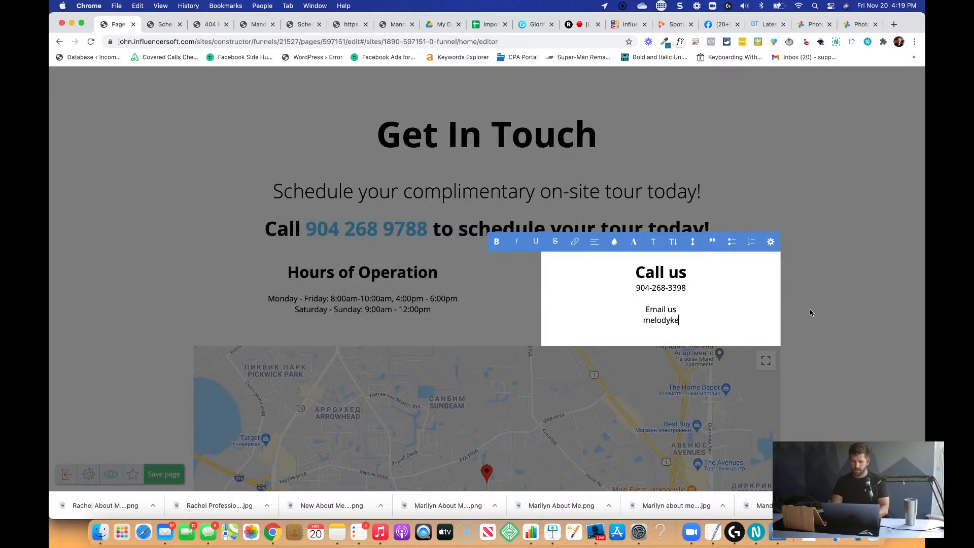
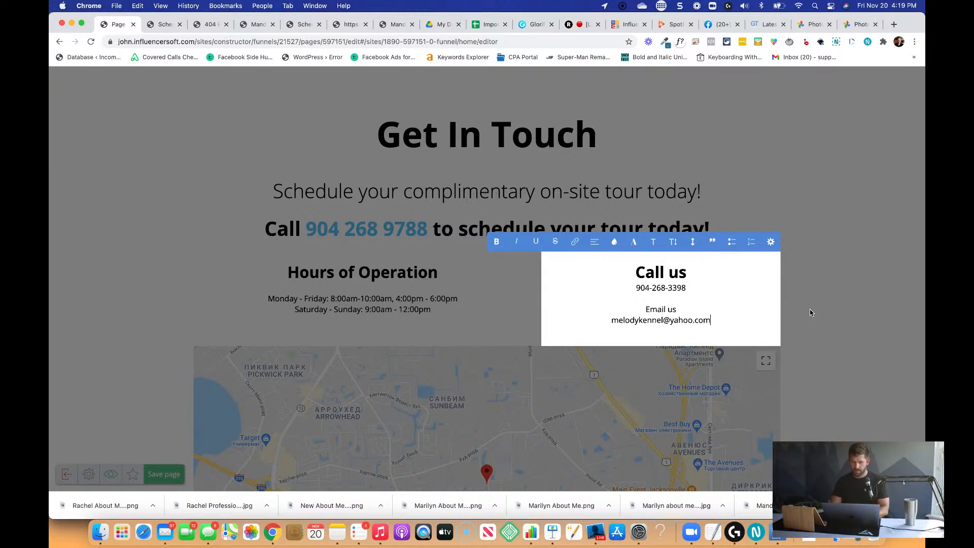
# Format "Email us" as a heading matching "Call us", add a blank line above it, and save the page.
pyautogui.press('super+shift+Left')
pyautogui.click(653, 241)
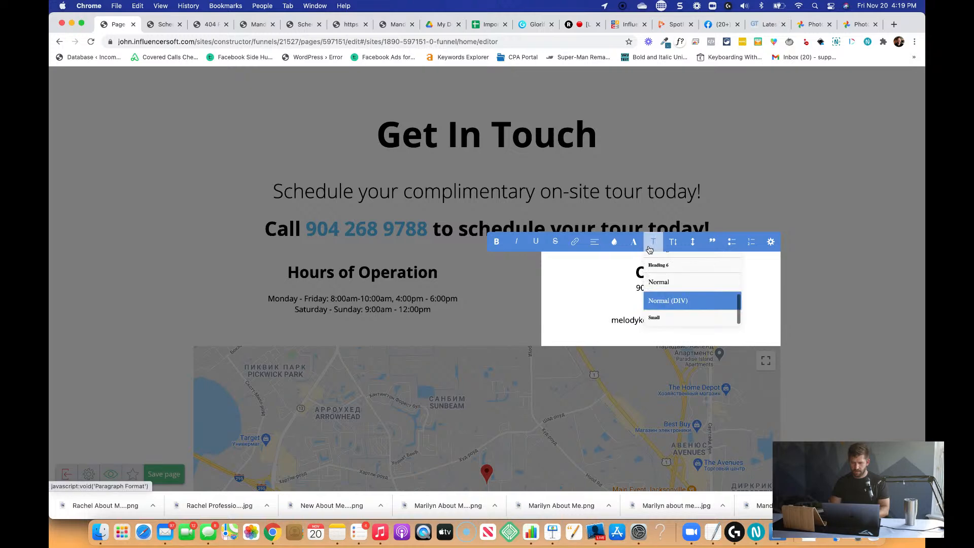
pyautogui.scroll(-3, 669, 297)
pyautogui.click(697, 279)
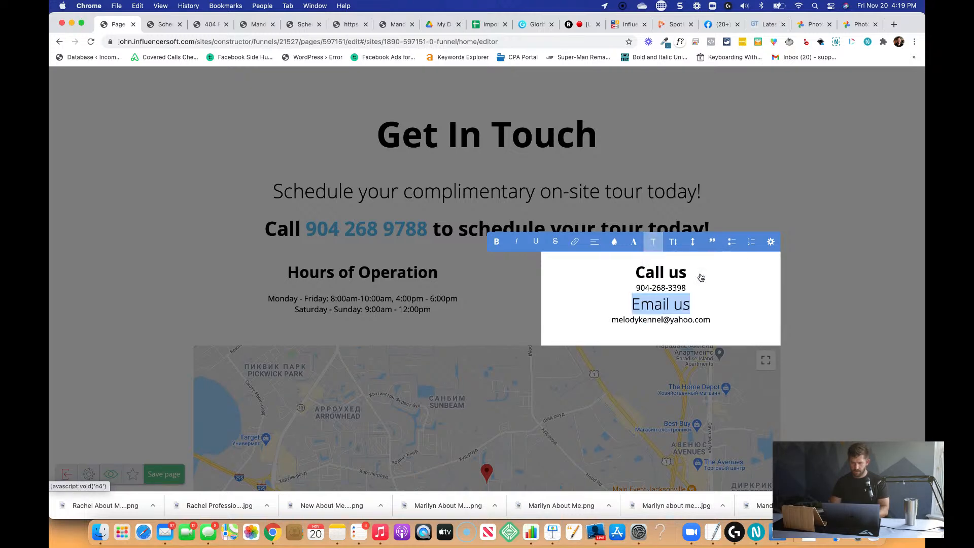
pyautogui.click(703, 287)
pyautogui.press('Return')
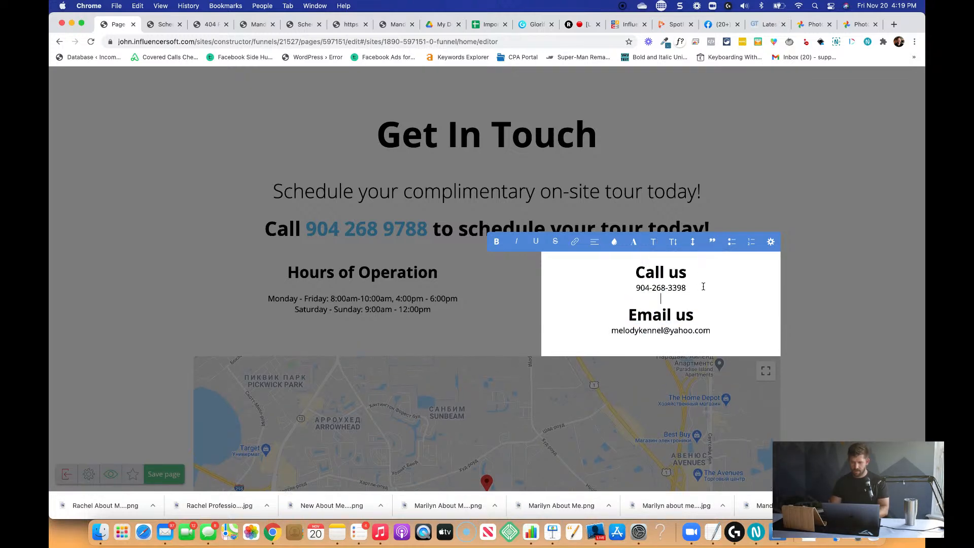
pyautogui.click(817, 331)
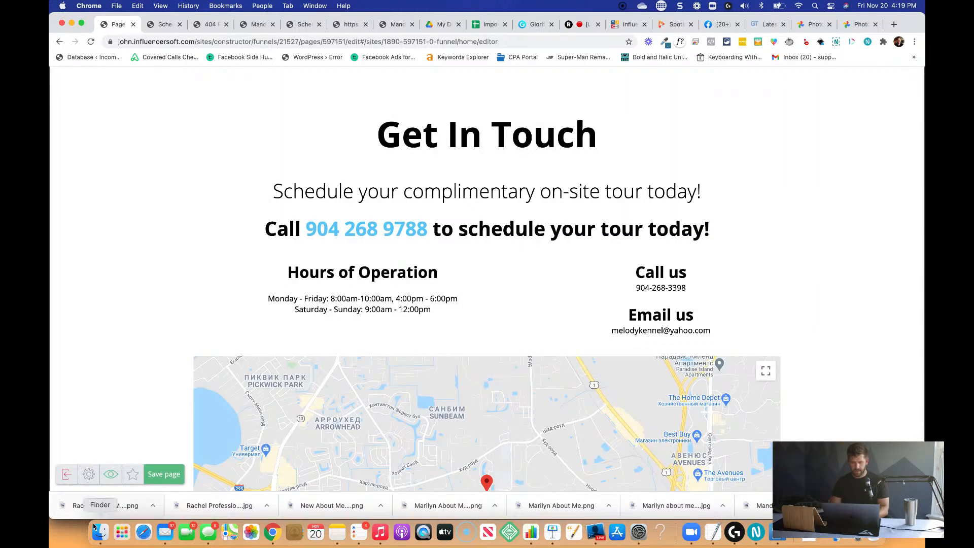
pyautogui.click(180, 469)
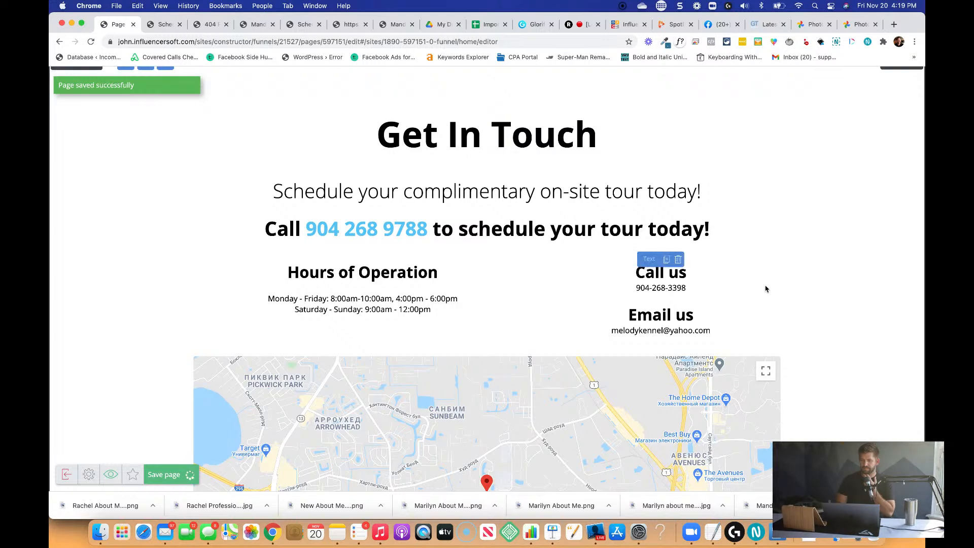
# Duplicate the "Call us" text widget and change the copy's first heading to "Visit us".
pyautogui.scroll(-3, 765, 289)
pyautogui.scroll(-2, 765, 289)
pyautogui.scroll(3, 766, 288)
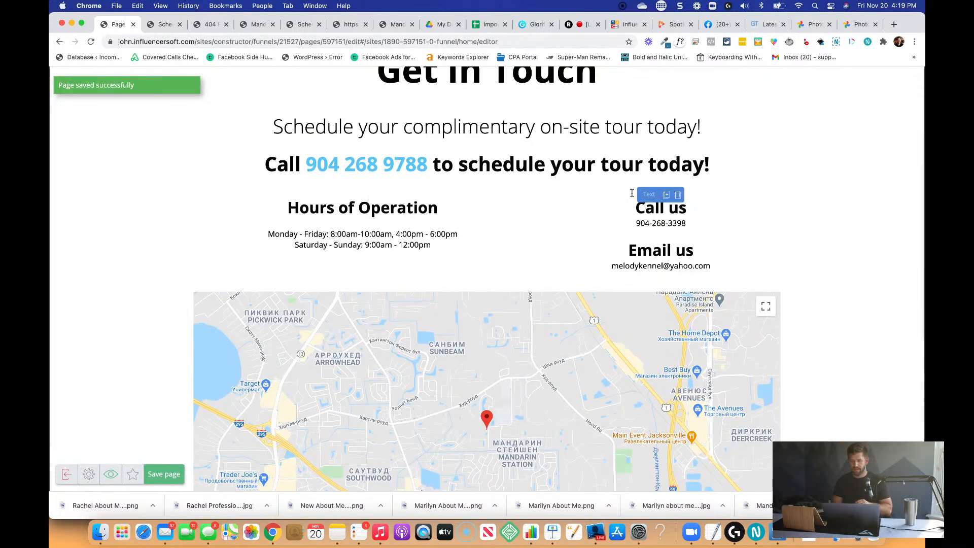
pyautogui.click(667, 195)
pyautogui.doubleClick(757, 225)
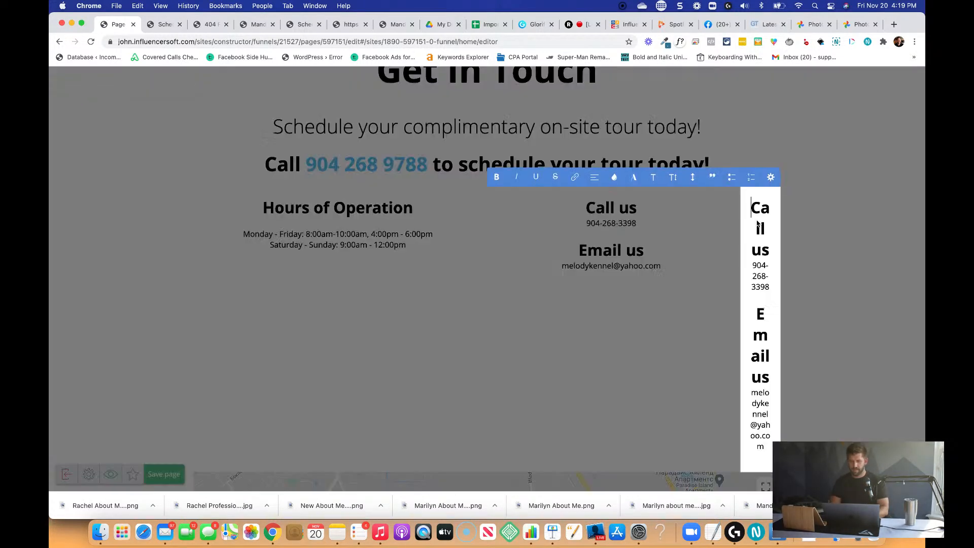
pyautogui.write('Visit')
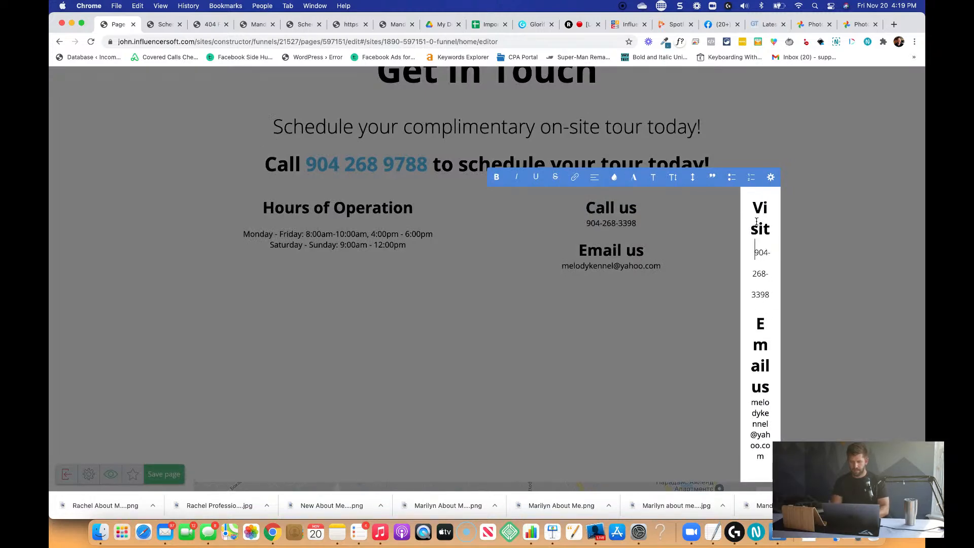
# Try to delete the phone number and "Email us" text from the duplicated widget, undo it, and leave text editing.
pyautogui.hotkey('shift', 'Down')
pyautogui.hotkey('shift', 'Down')
pyautogui.hotkey('shift', 'Down')
pyautogui.hotkey('shift', 'Down')
pyautogui.hotkey('shift', 'Down')
pyautogui.hotkey('shift', 'Down')
pyautogui.hotkey('shift', 'Down')
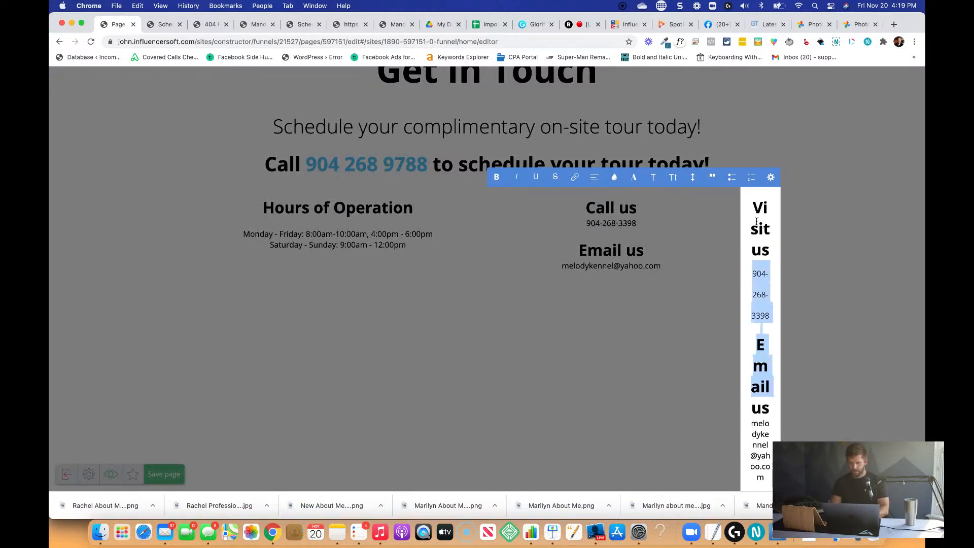
pyautogui.press('BackSpace')
pyautogui.press('cmd+z')
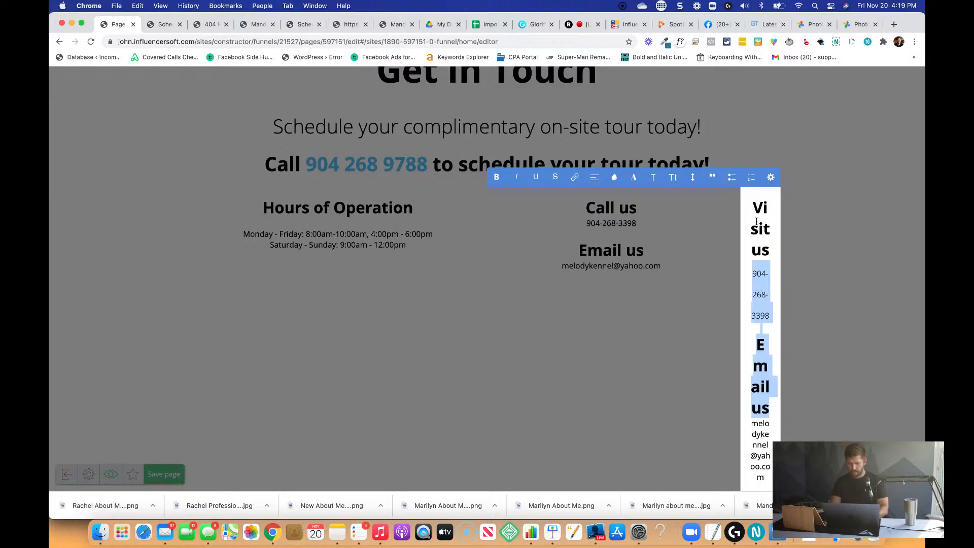
pyautogui.click(482, 200)
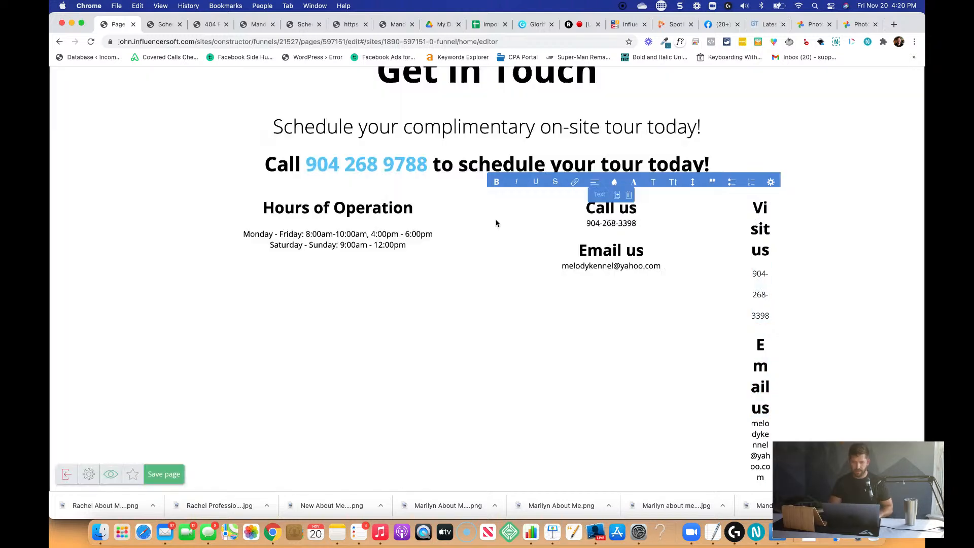
# Resize the hours, call-us and visit-us columns above the map to roughly equal widths.
pyautogui.moveTo(485, 224); pyautogui.dragTo(362, 220)
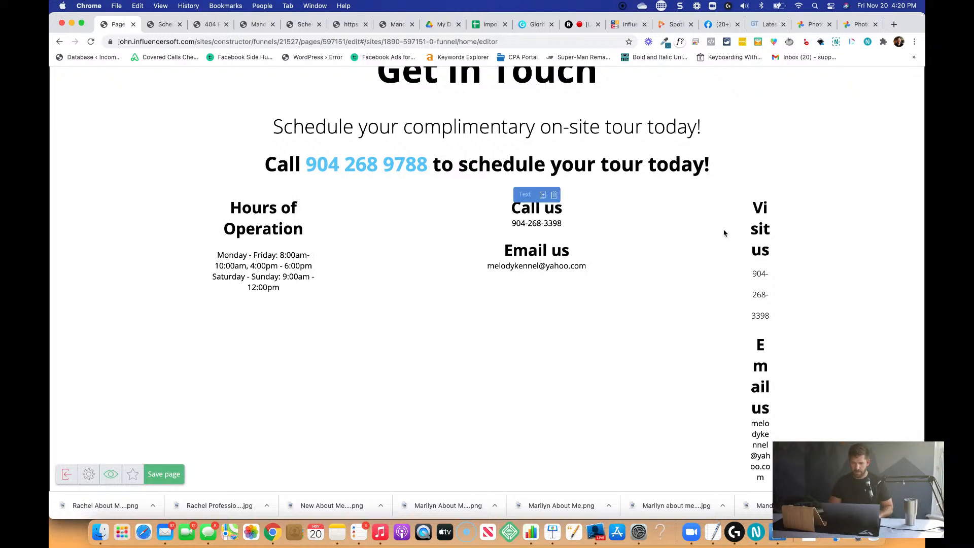
pyautogui.moveTo(735, 228); pyautogui.dragTo(582, 221)
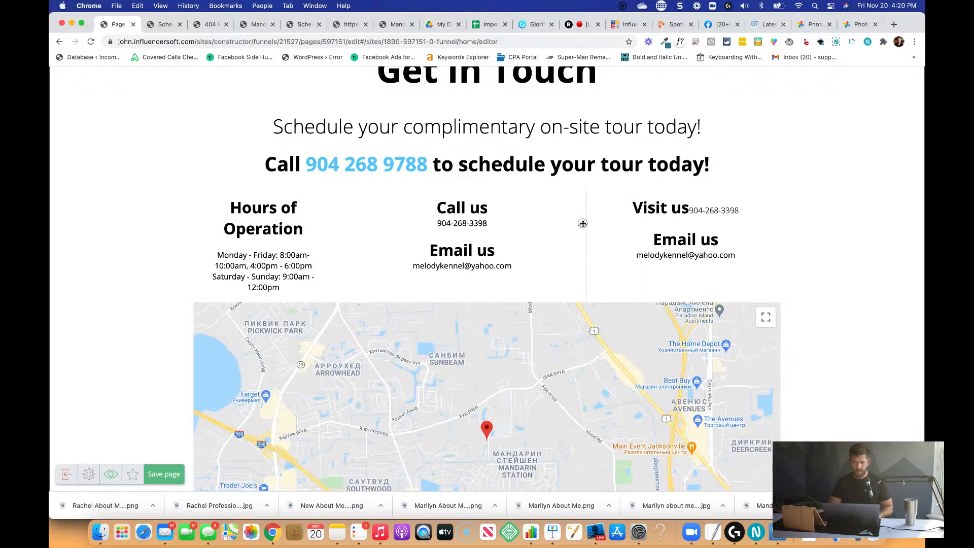
pyautogui.moveTo(347, 229); pyautogui.dragTo(372, 222)
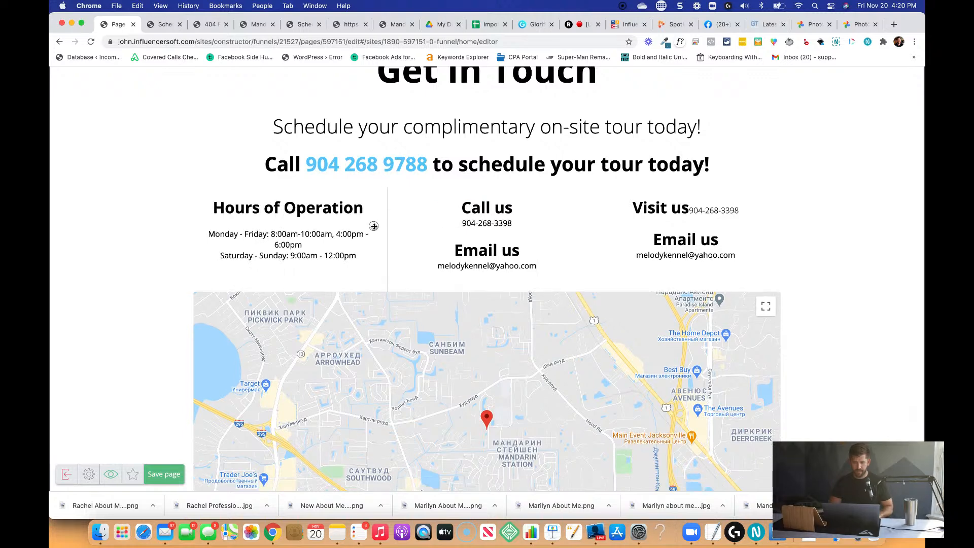
# Replace the e-mail address in the "Visit us" widget with the business's street address, followed by a line break.
pyautogui.doubleClick(703, 224)
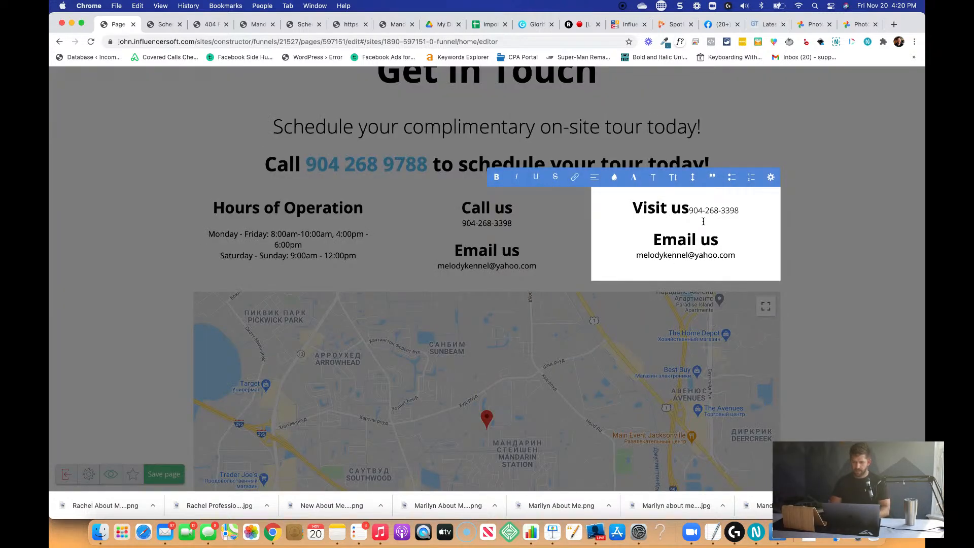
pyautogui.press('super+shift+Right')
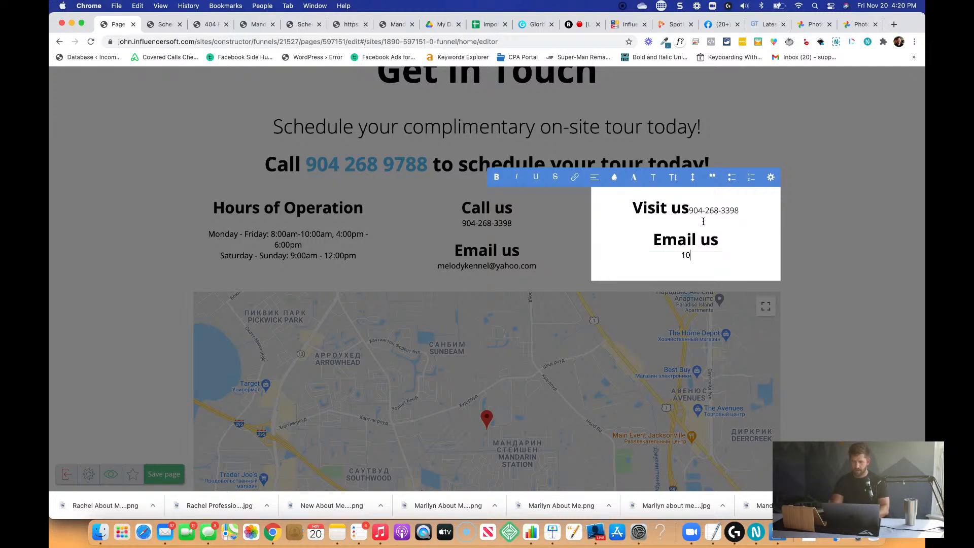
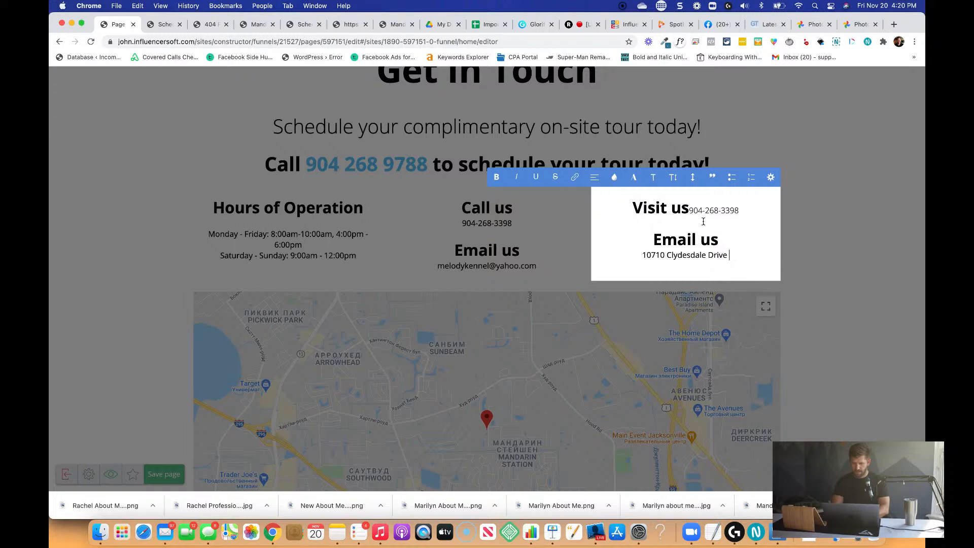
pyautogui.press('Return')
# Enter the city, state and ZIP code on the line below the street address, with the state spelled correctly.
pyautogui.write('Jacksonvil')
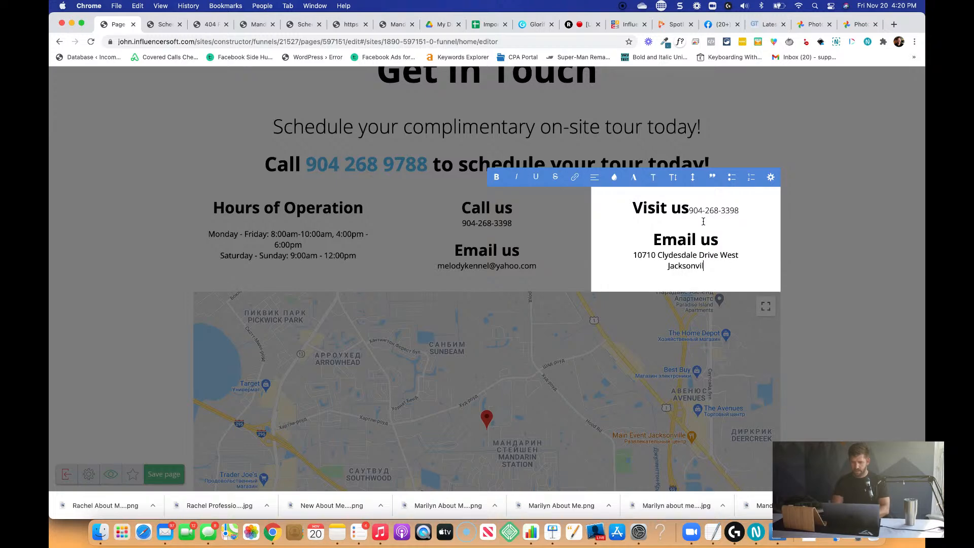
pyautogui.write('le, Floriday 322')
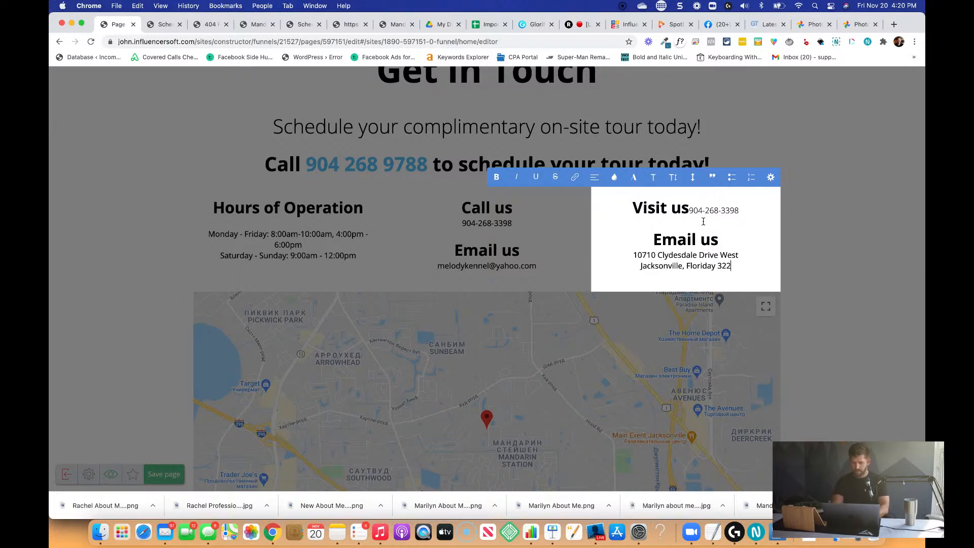
pyautogui.press('BackSpace')
pyautogui.press('BackSpace')
pyautogui.press('BackSpace')
pyautogui.press('BackSpace')
pyautogui.press('BackSpace')
pyautogui.write('32257')
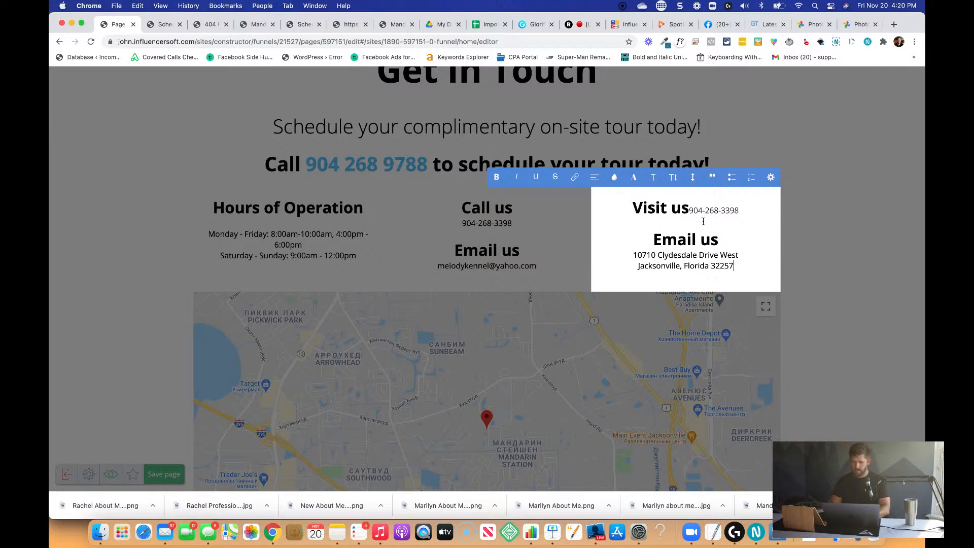
# Replace the "Email us" heading above the address with "Visit Us" and put the street address on its own line.
pyautogui.tripleClick(709, 242)
pyautogui.write('Visit ')
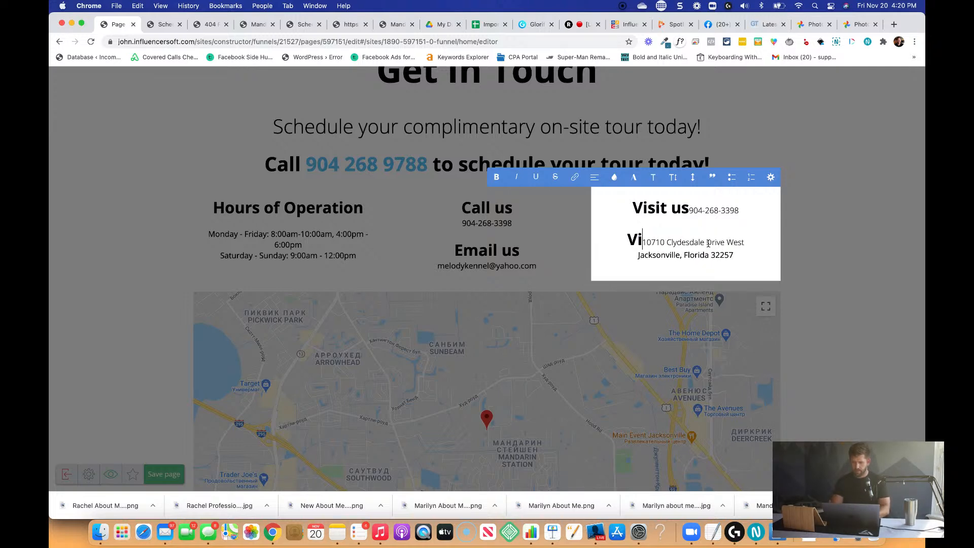
pyautogui.write('Us')
pyautogui.press('Return')
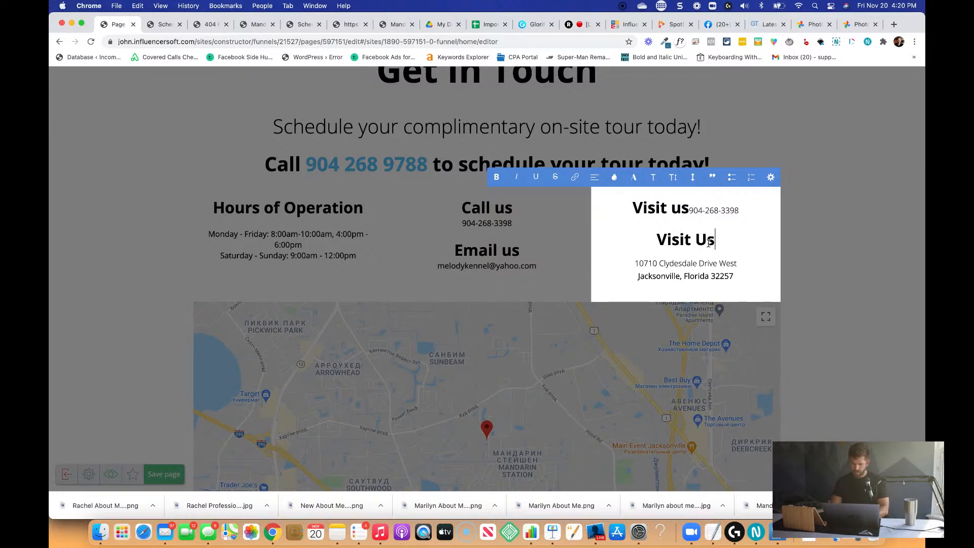
# Delete the leftover "Visit us" and phone number line above the new "Visit Us" heading.
pyautogui.hotkey('shift', 'Up')
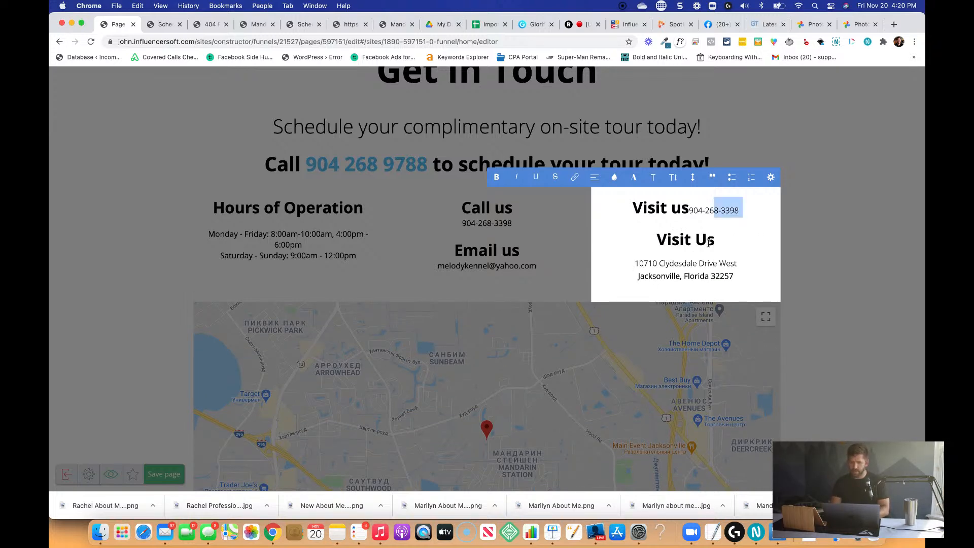
pyautogui.hotkey('shift', 'Home')
pyautogui.press('BackSpace')
pyautogui.press('Delete')
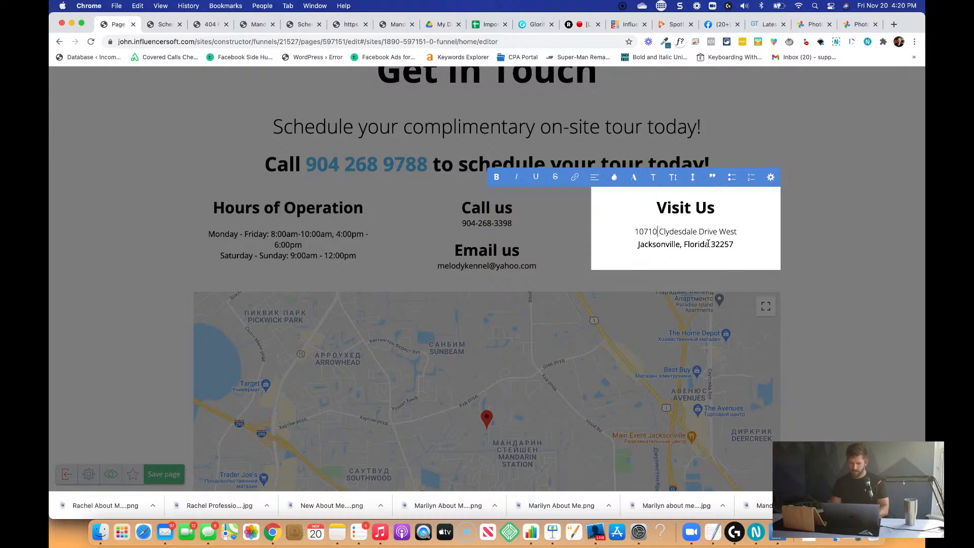
# Try toggling bold on both address lines in the "Visit Us" widget and leave its text editor.
pyautogui.press('super+Left')
pyautogui.press('shift+super+Right')
pyautogui.hotkey('shift', 'Down')
pyautogui.press('super+b')
pyautogui.press('super+b')
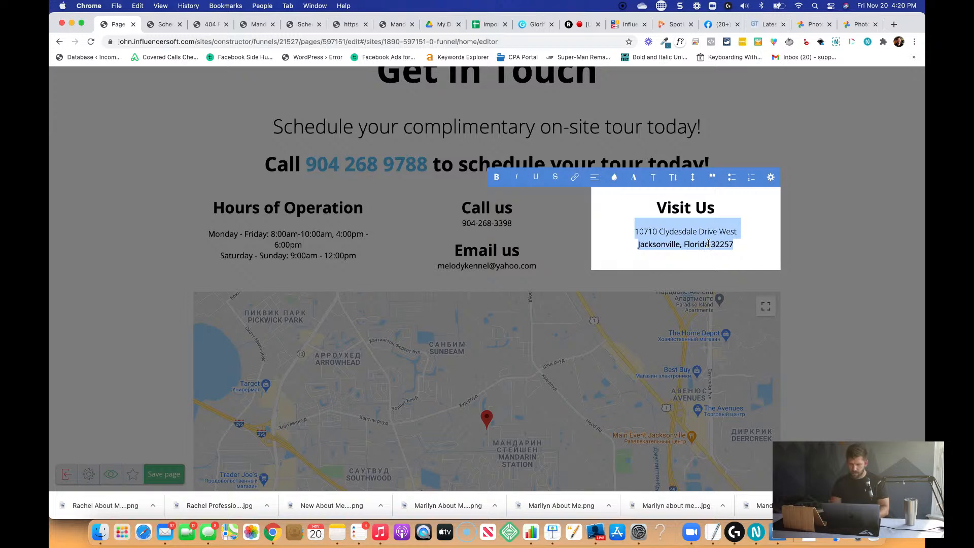
pyautogui.press('Down')
pyautogui.click(697, 236)
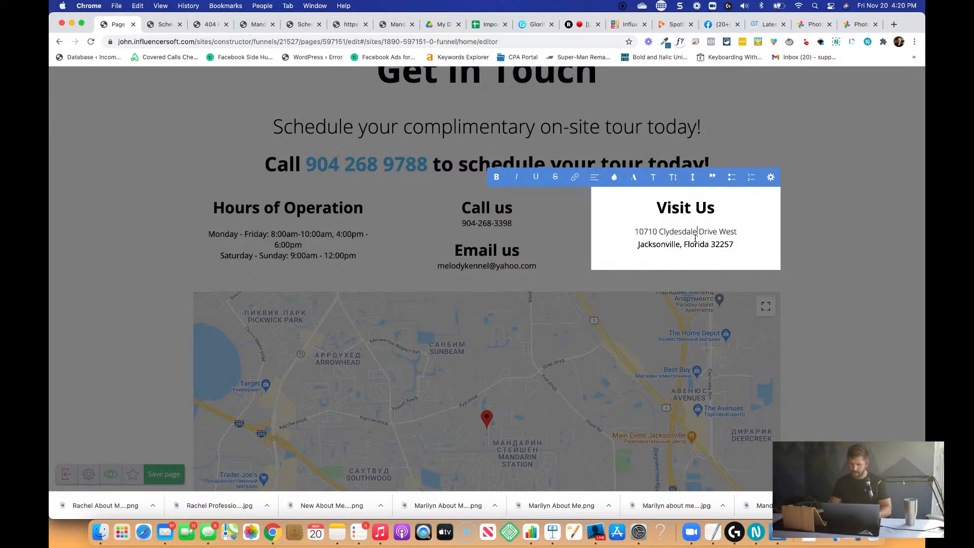
pyautogui.click(807, 283)
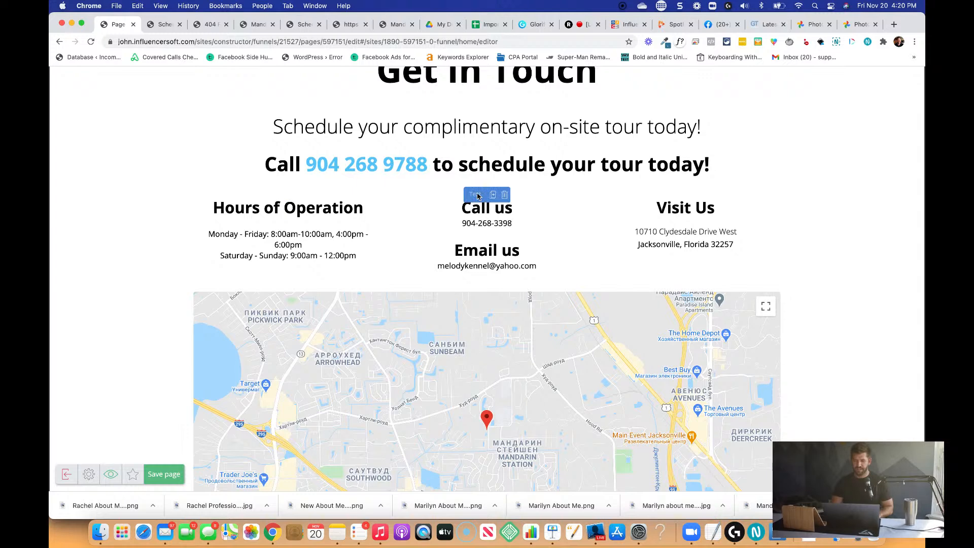
# Try stacking the "Call us" / "Email us" text above "Visit Us" in one column, and move it back to its own middle column.
pyautogui.moveTo(477, 196); pyautogui.dragTo(680, 215)
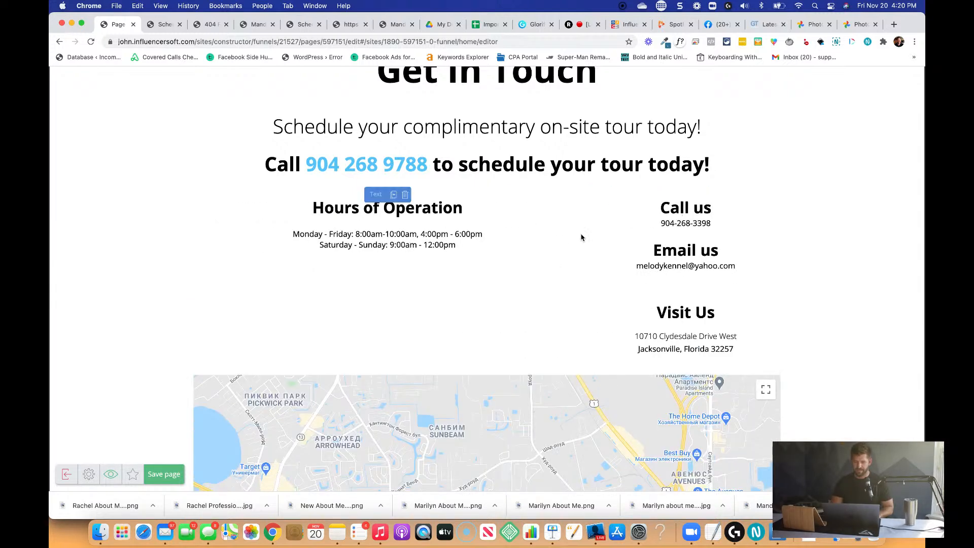
pyautogui.moveTo(580, 235); pyautogui.dragTo(518, 235)
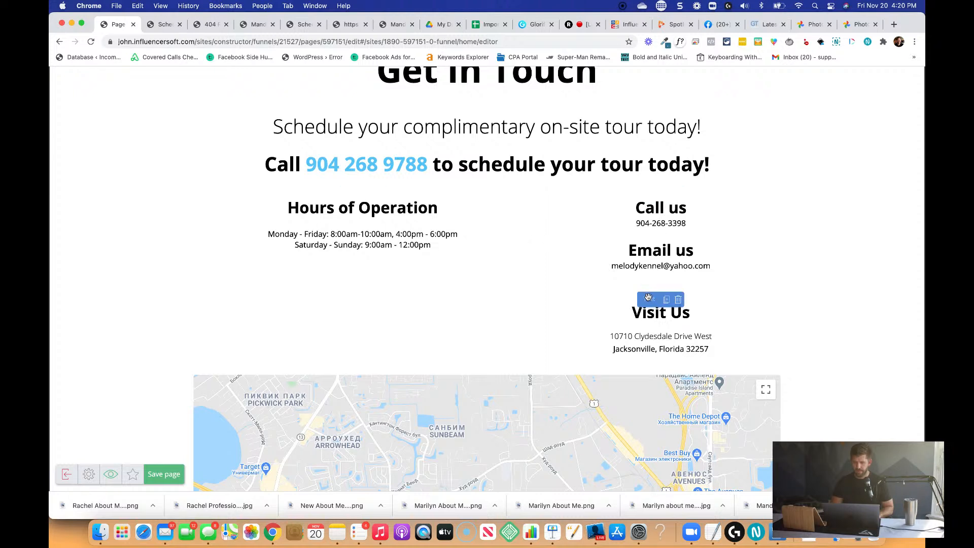
pyautogui.moveTo(652, 200); pyautogui.dragTo(491, 229)
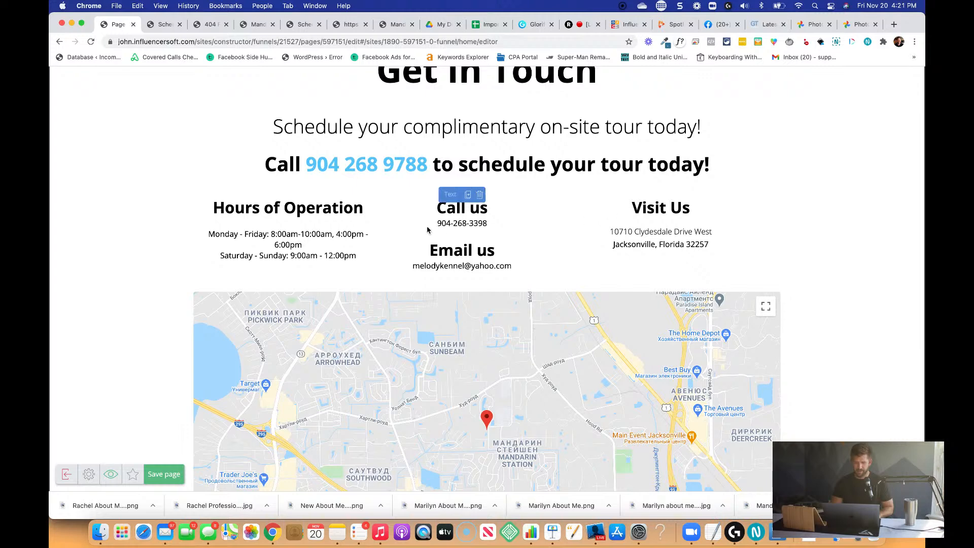
# Widen the "Hours of Operation" column to fit its weekday hours on one line, and the middle column to fit the e-mail address.
pyautogui.moveTo(387, 228); pyautogui.dragTo(435, 230)
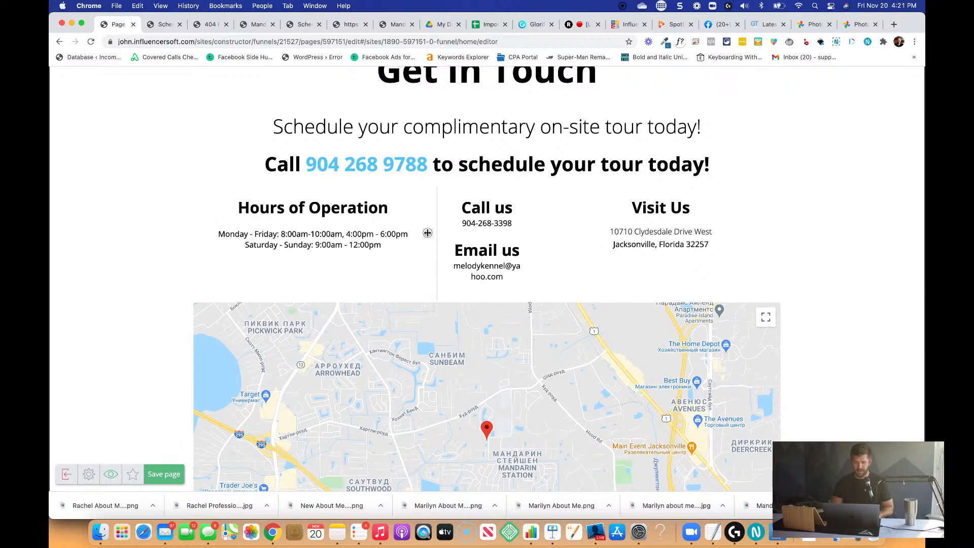
pyautogui.click(609, 226)
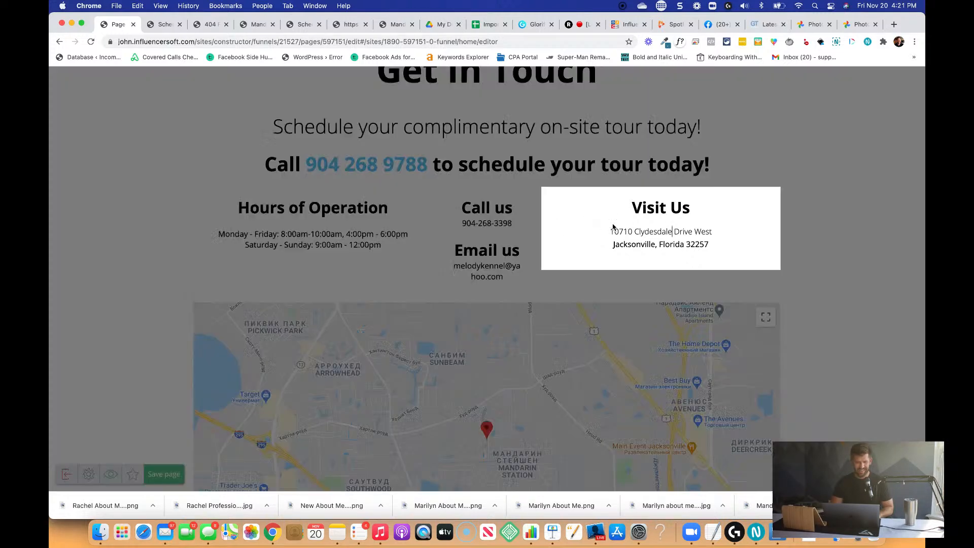
pyautogui.click(514, 247)
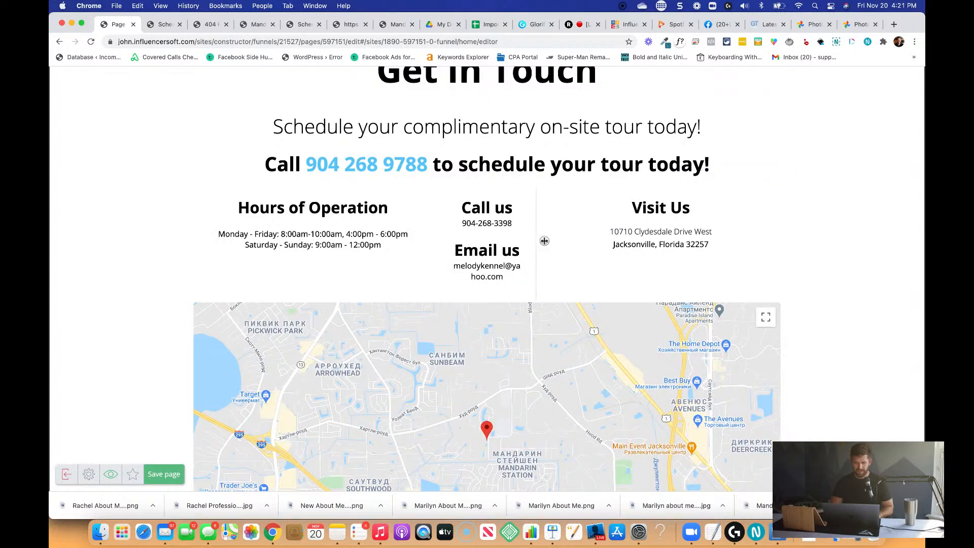
pyautogui.moveTo(540, 243); pyautogui.dragTo(594, 241)
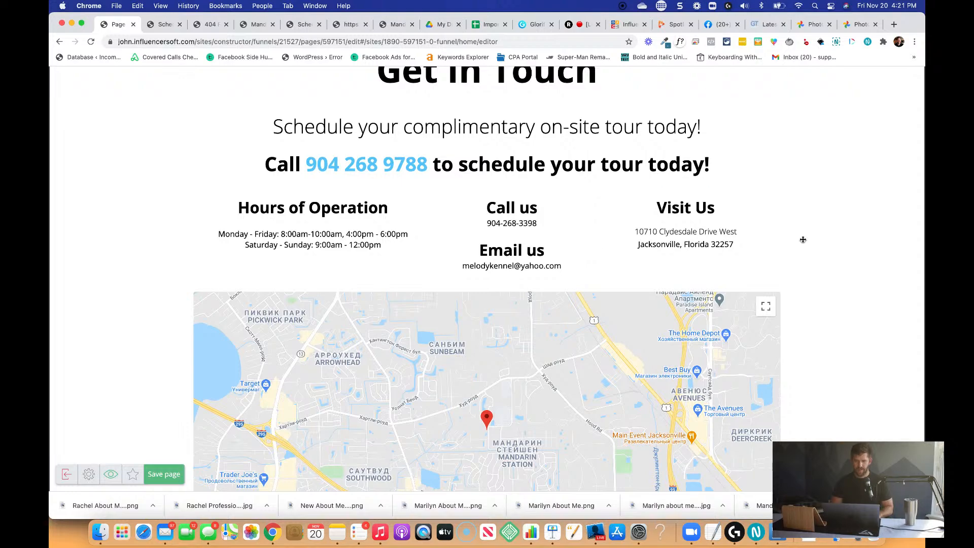
# Review the contact page from the header down past the map, and save the page.
pyautogui.scroll(5, 821, 245)
pyautogui.scroll(-5, 821, 245)
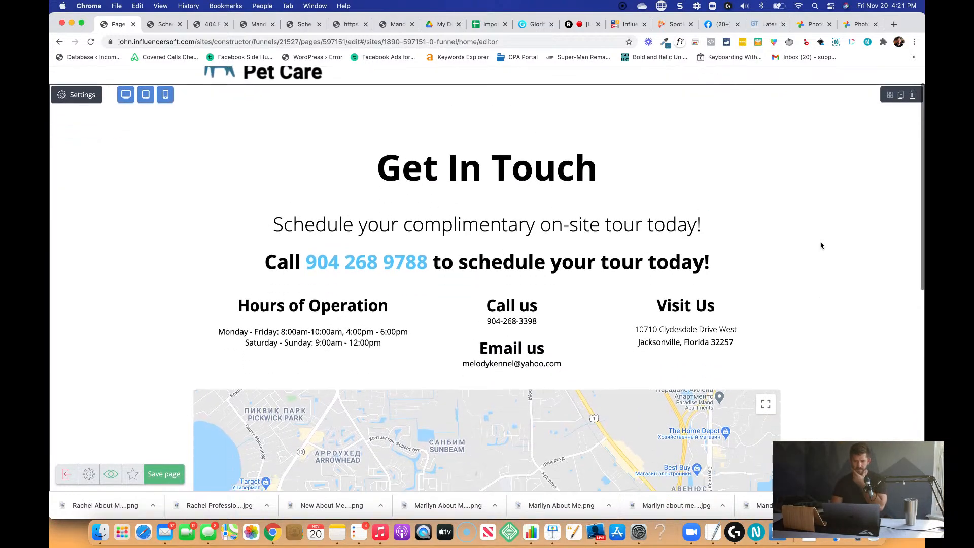
pyautogui.scroll(-5, 820, 246)
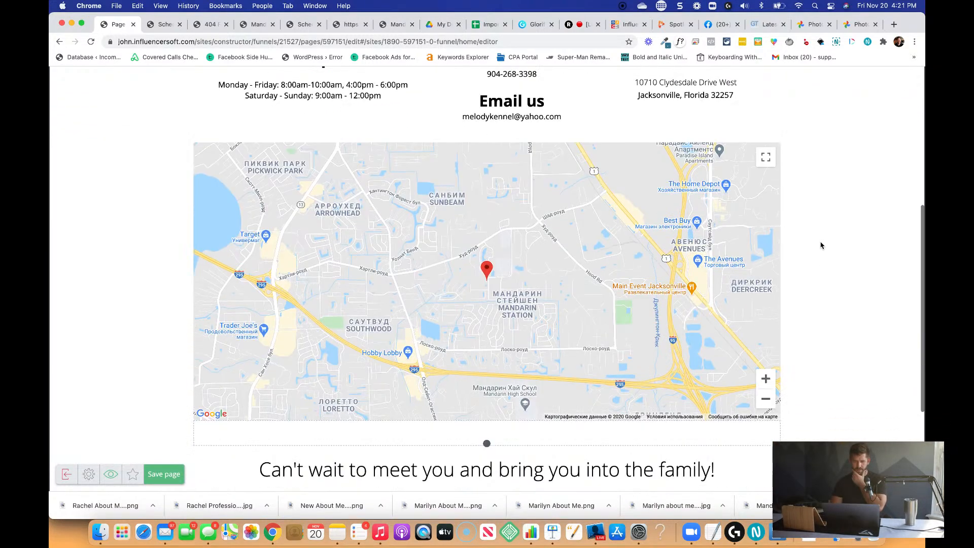
pyautogui.scroll(2, 506, 305)
pyautogui.scroll(10, 505, 305)
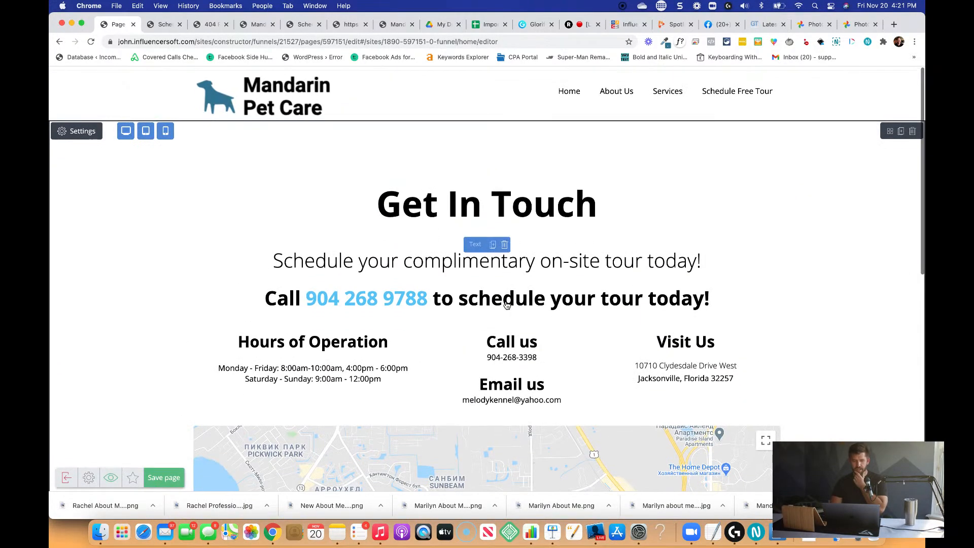
pyautogui.click(164, 474)
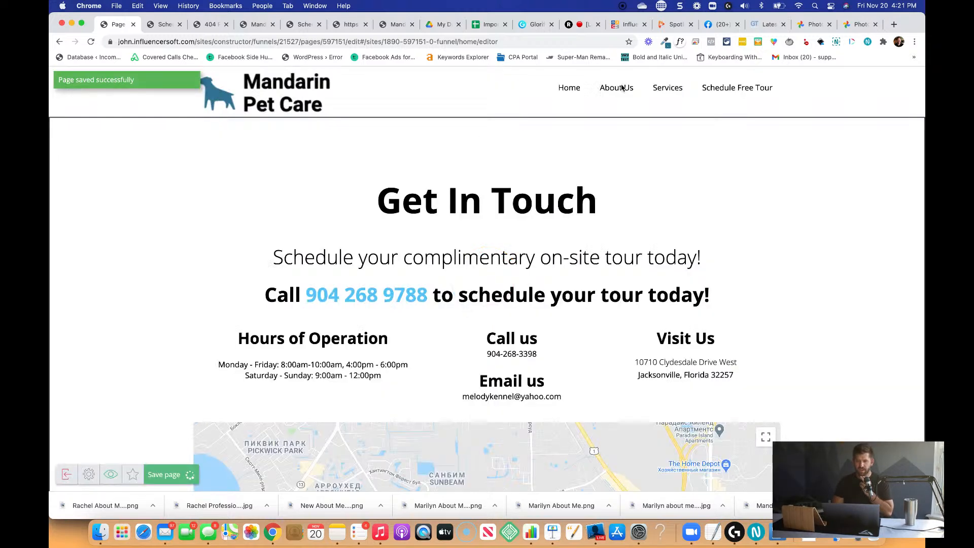
# Switch to Glorify, open the list of managed brands and start adding a new brand with the LogoMaker.
pyautogui.click(528, 24)
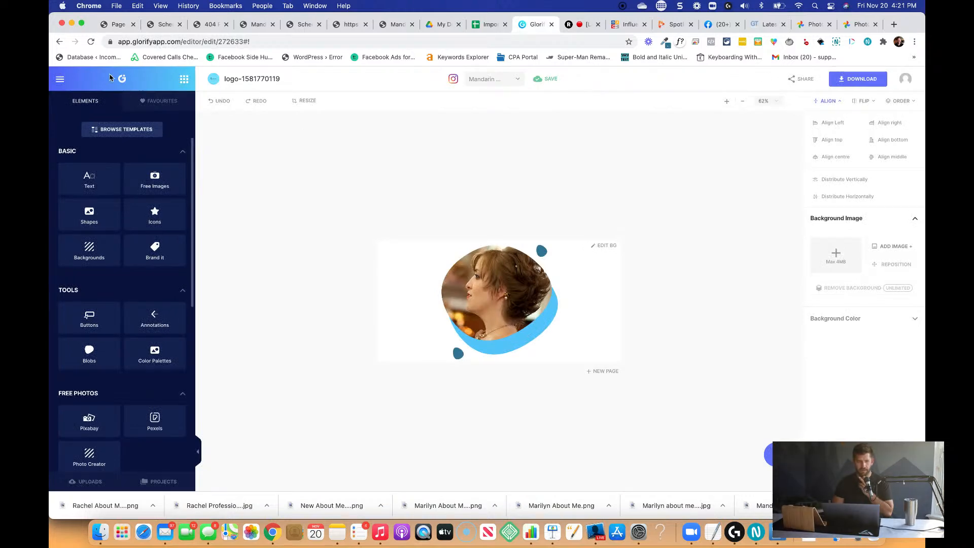
pyautogui.click(60, 81)
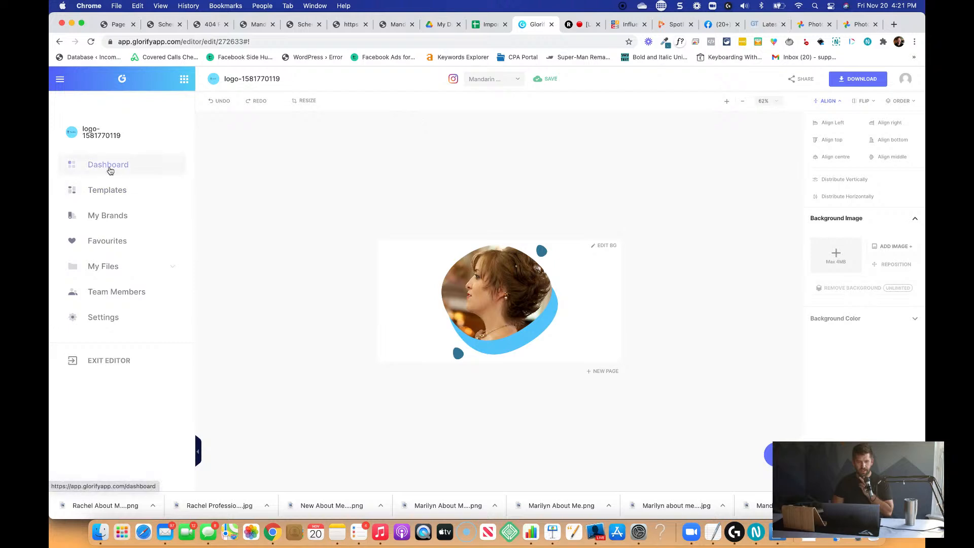
pyautogui.click(105, 215)
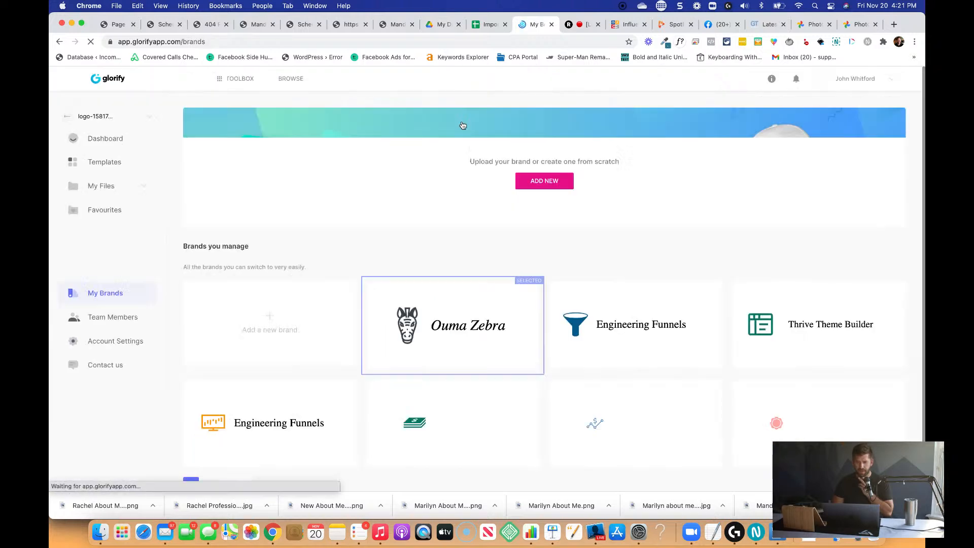
pyautogui.scroll(-1, 553, 243)
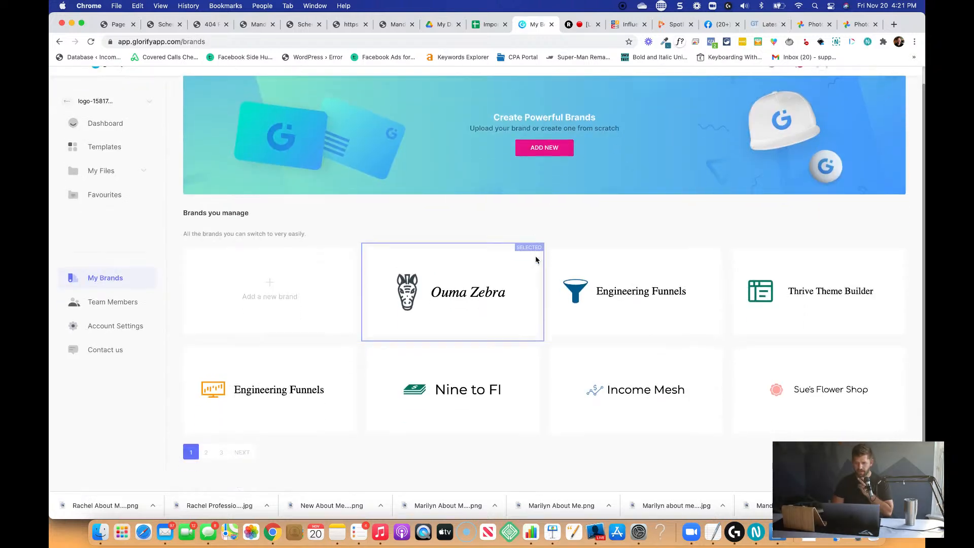
pyautogui.click(546, 163)
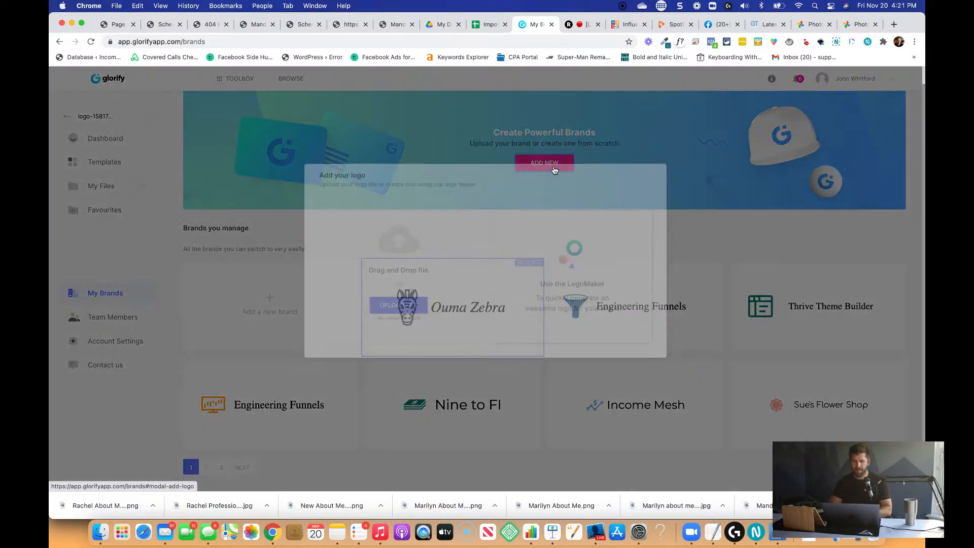
pyautogui.click(573, 294)
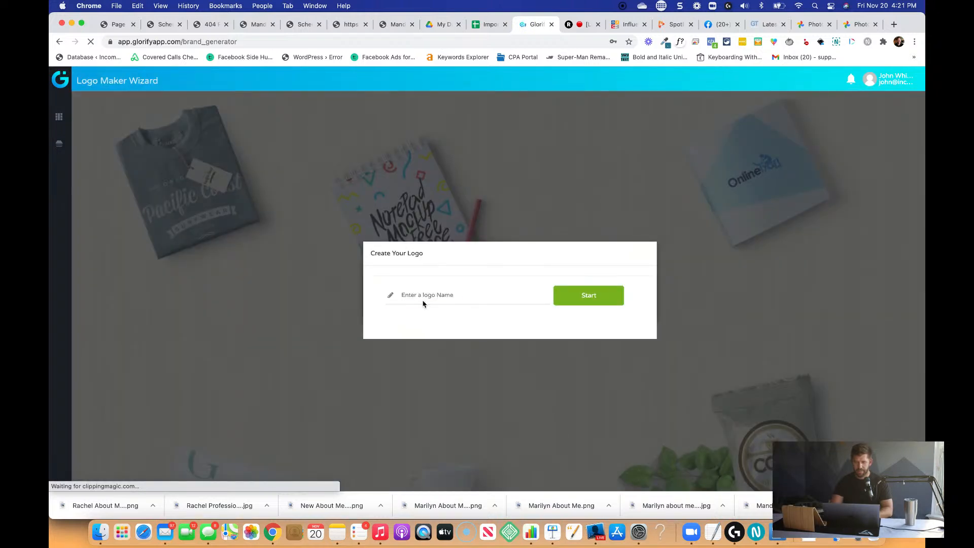
# Enter "Mandarin Pet Care" as the logo name and start the logo wizard.
pyautogui.click(423, 302)
pyautogui.write('Ma')
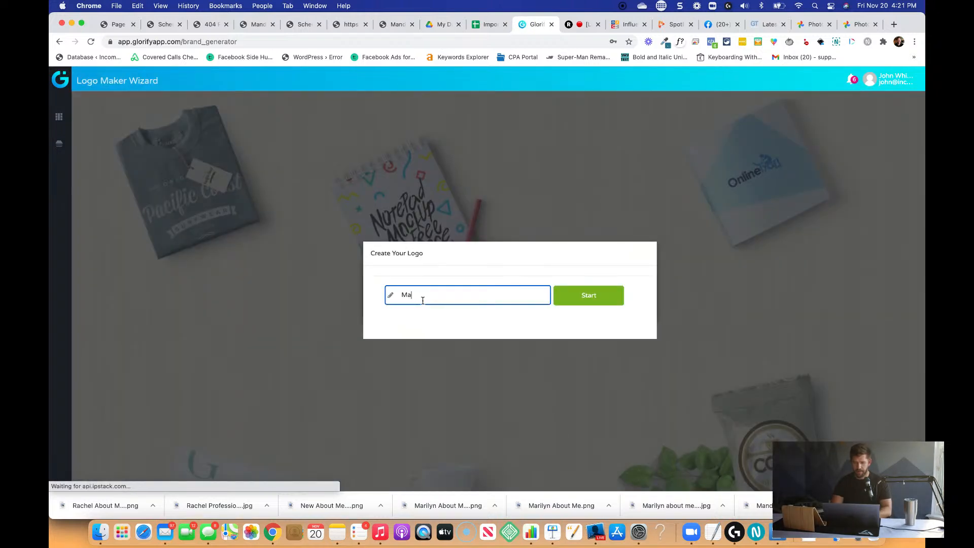
pyautogui.write('ndarin Pet Care')
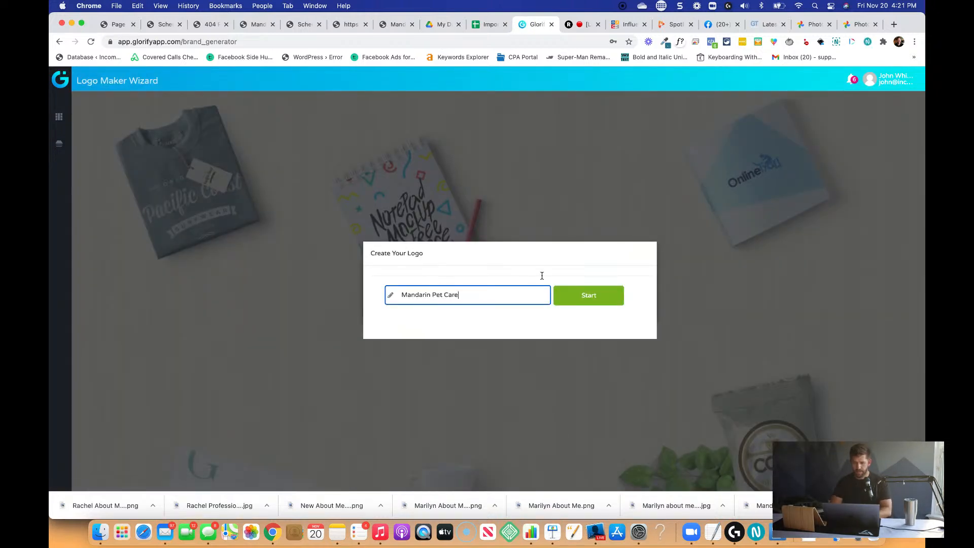
pyautogui.click(584, 296)
# Describe the brand as "In-Your-Face Bold" and choose blue as its color.
pyautogui.click(416, 311)
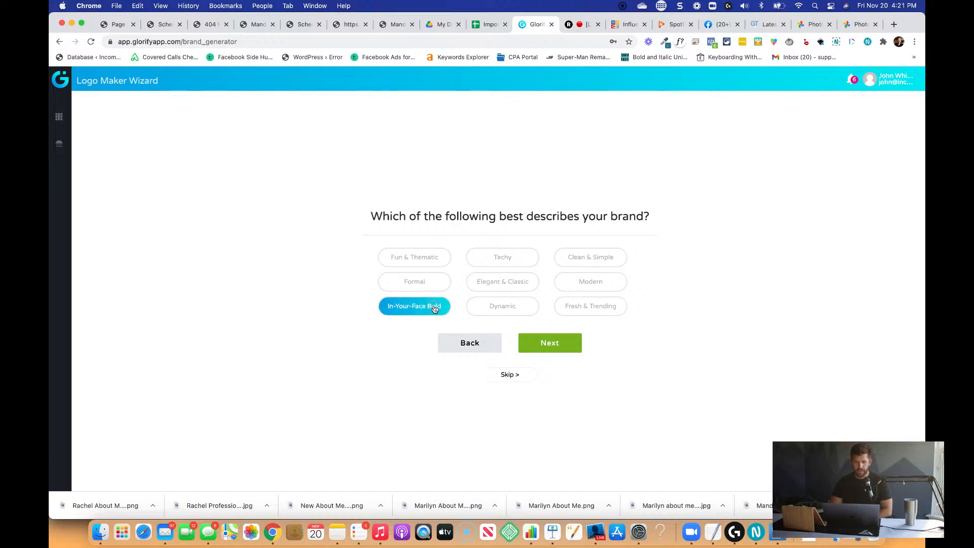
pyautogui.click(552, 343)
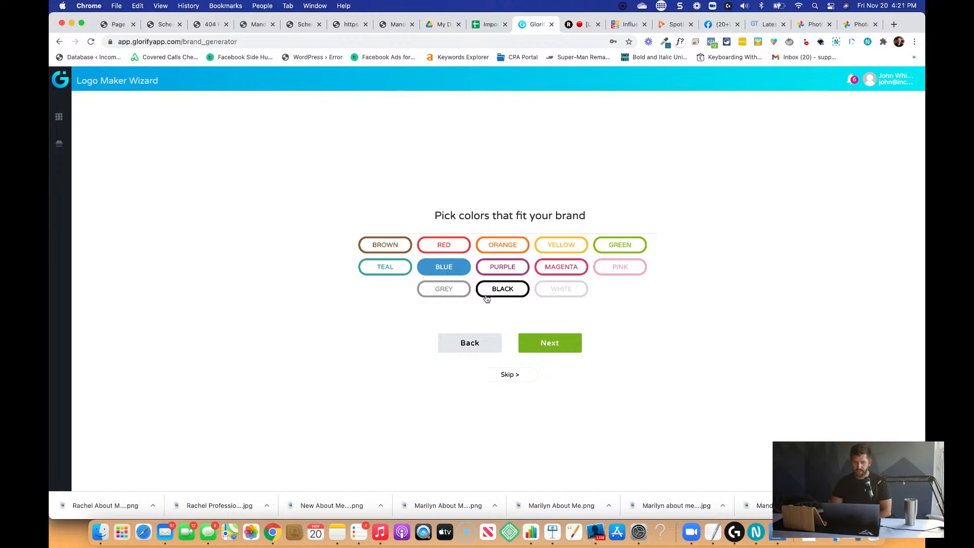
pyautogui.click(539, 340)
# Search the logo icons for "dog", choose the first standing dog silhouette and continue to the logo editor.
pyautogui.click(359, 223)
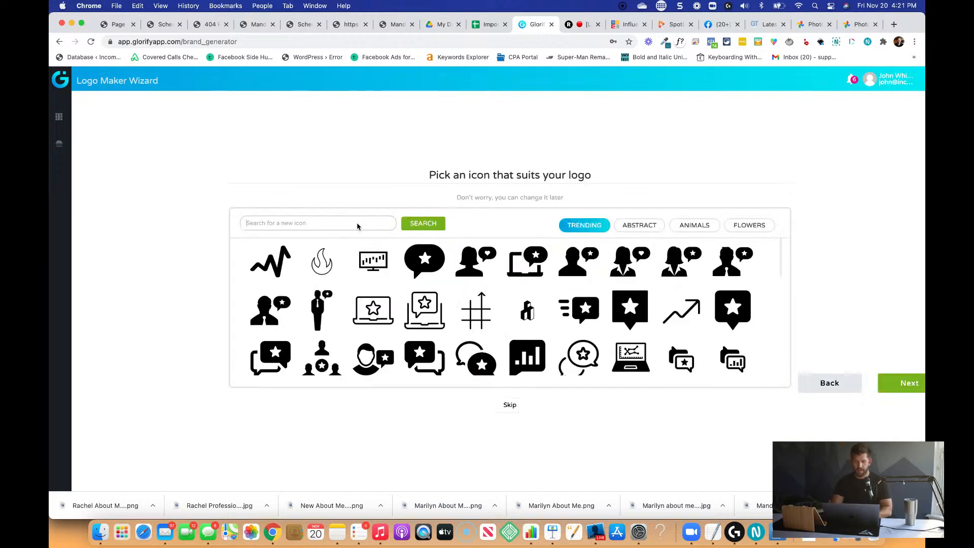
pyautogui.write('dog')
pyautogui.click(408, 228)
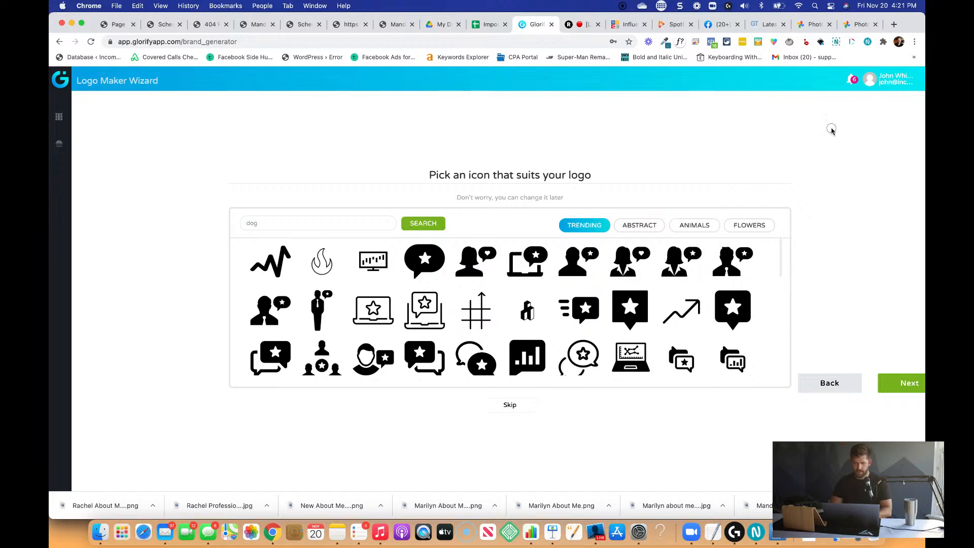
pyautogui.click(266, 261)
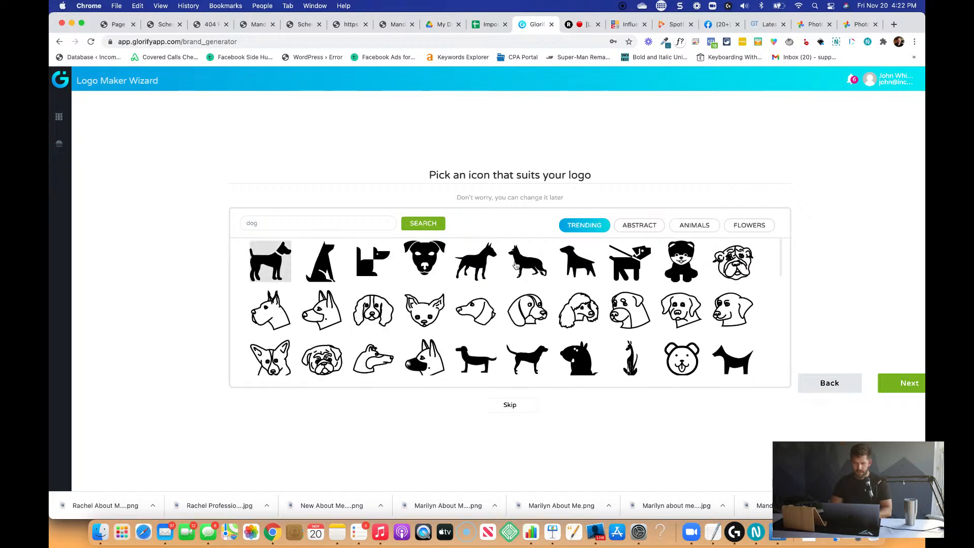
pyautogui.click(901, 385)
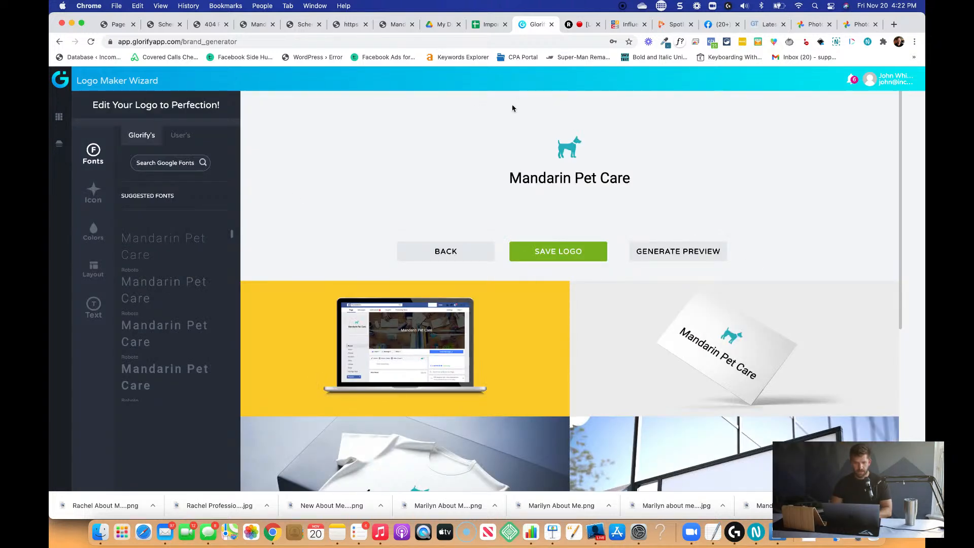
# Use the layout with the icon to the left of a single text line, and reduce the space between icon and text.
pyautogui.click(83, 274)
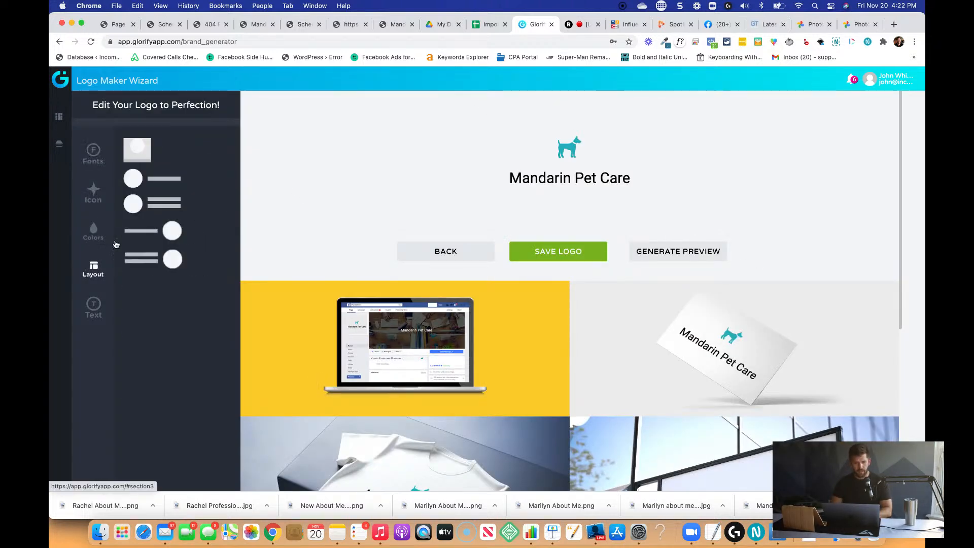
pyautogui.click(142, 179)
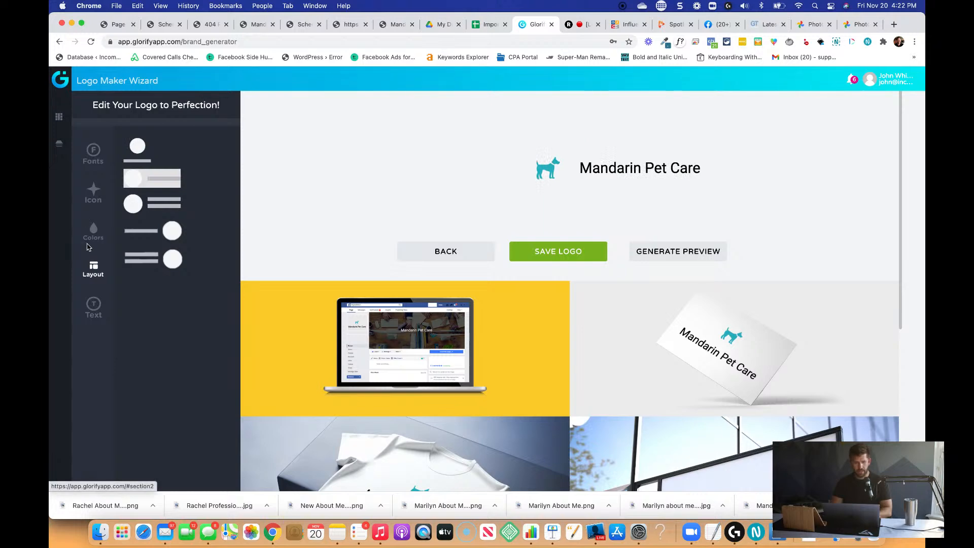
pyautogui.click(94, 195)
pyautogui.click(152, 270)
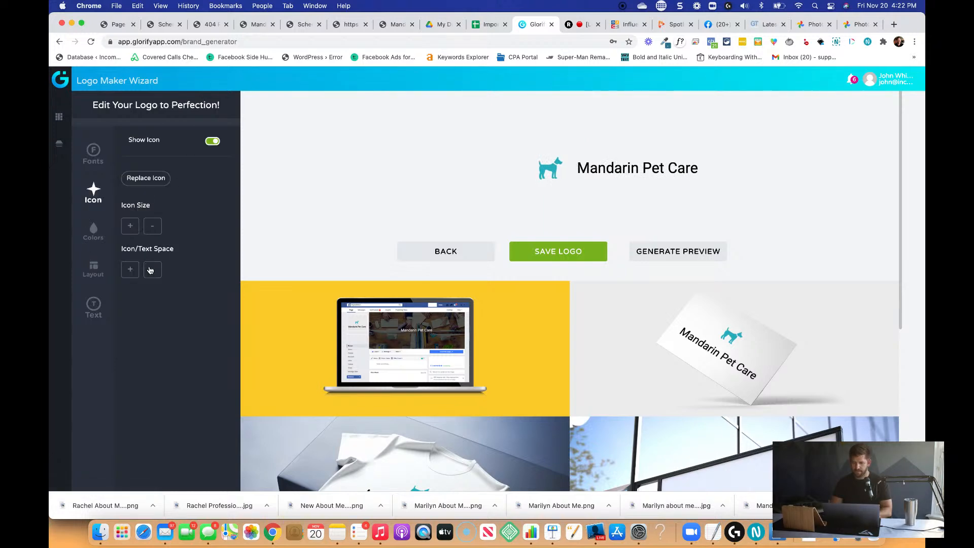
# Look up "roboto" among the logo fonts and apply the second suggested Roboto style to the logo text.
pyautogui.click(104, 163)
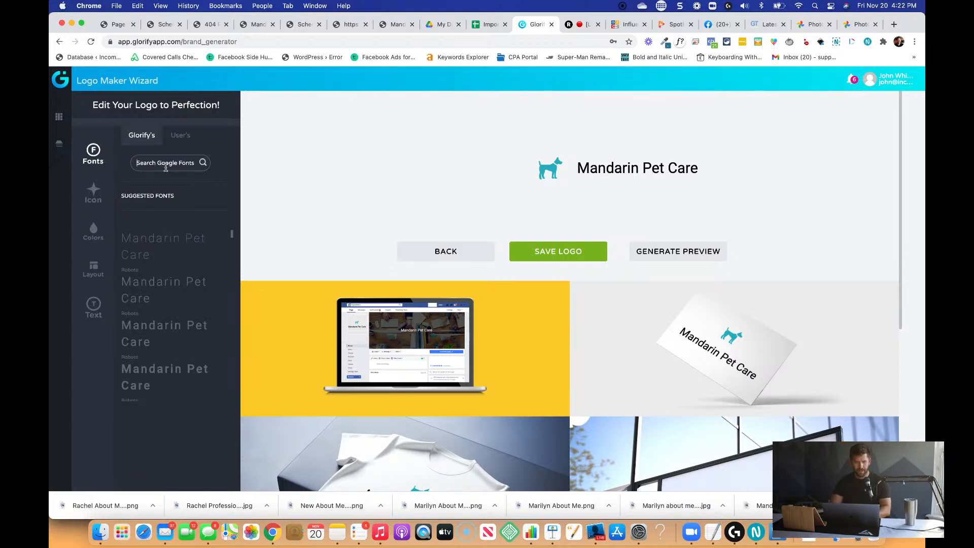
pyautogui.click(166, 164)
pyautogui.write('roboto')
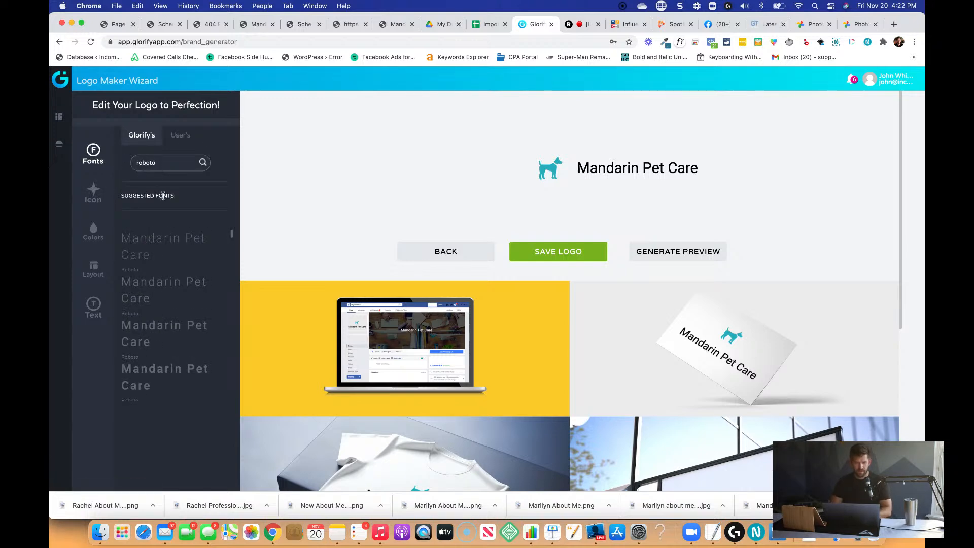
pyautogui.click(154, 294)
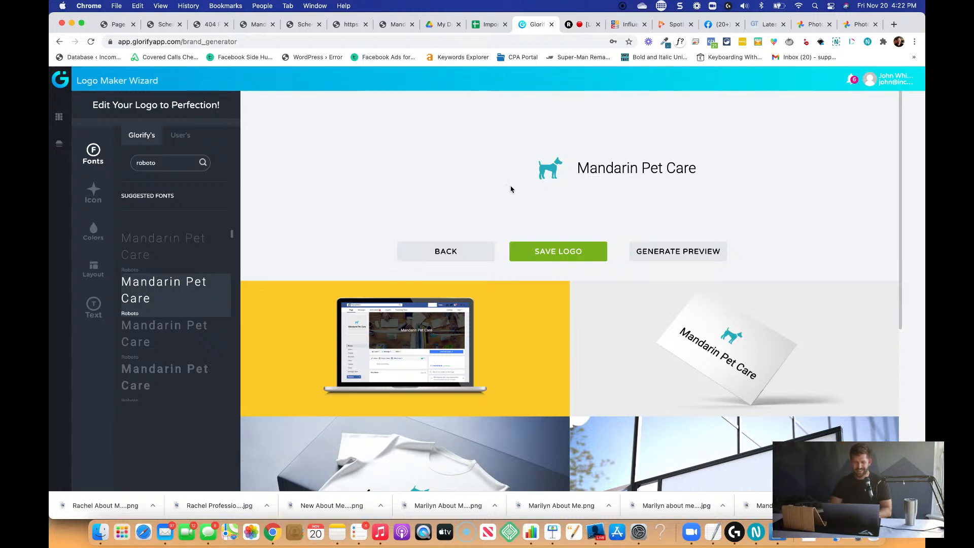
# Apply the suggested colour Palette 2 to the Mandarin Pet Care logo.
pyautogui.scroll(-1, 172, 307)
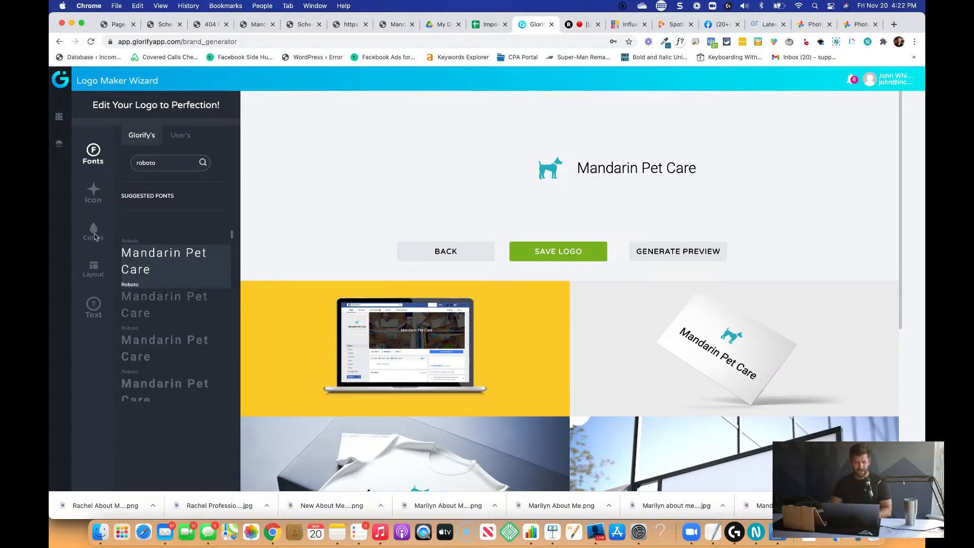
pyautogui.click(93, 231)
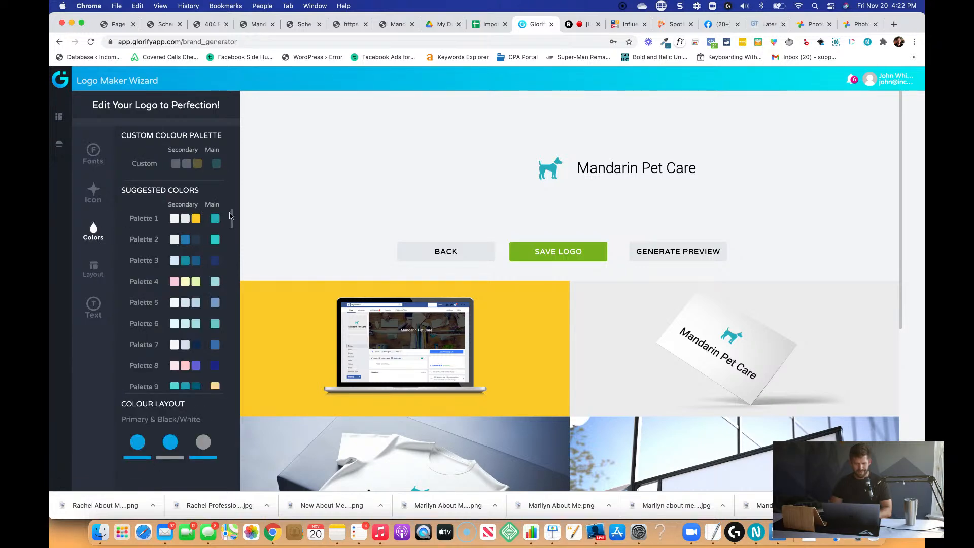
pyautogui.moveTo(212, 152); pyautogui.dragTo(208, 155)
pyautogui.click(168, 166)
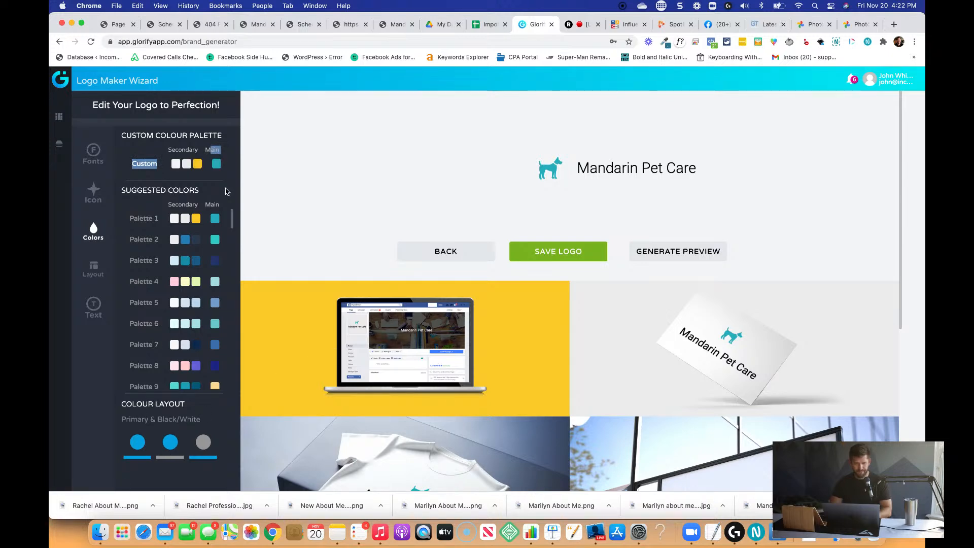
pyautogui.click(143, 240)
pyautogui.scroll(-20, 152, 244)
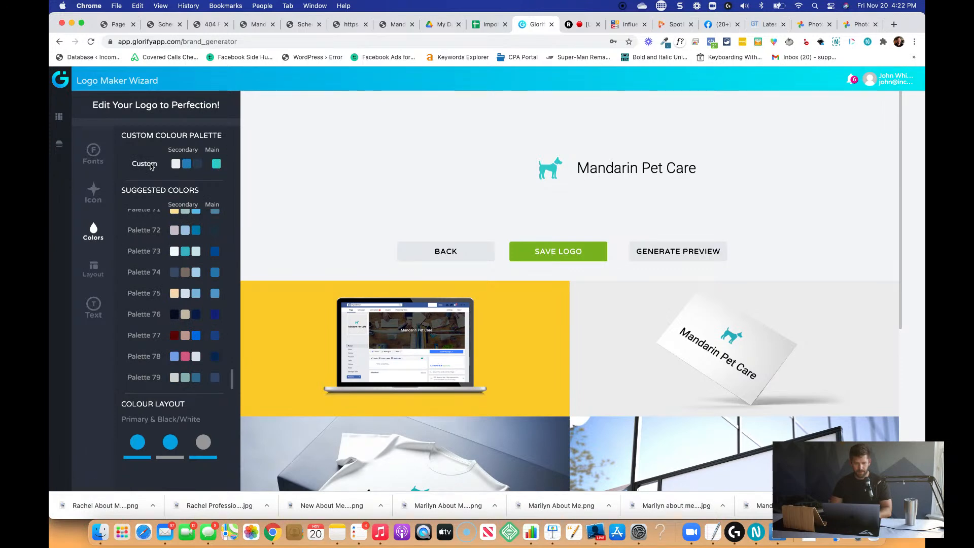
# Copy the Dark Blue Accent code 357795 from the TextEdit notes and set it as the custom palette's main colour.
pyautogui.click(217, 164)
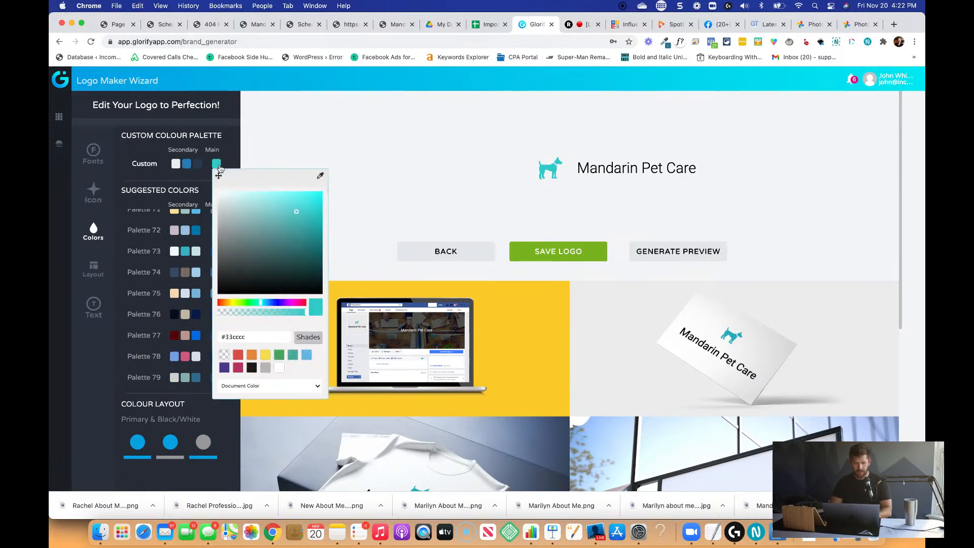
pyautogui.press('super+Tab')
pyautogui.press('super+Tab')
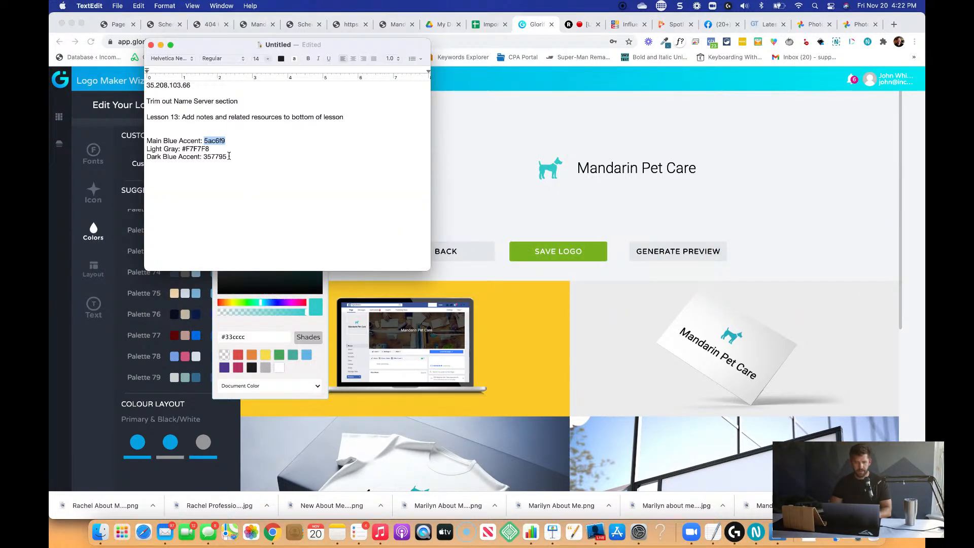
pyautogui.doubleClick(215, 157)
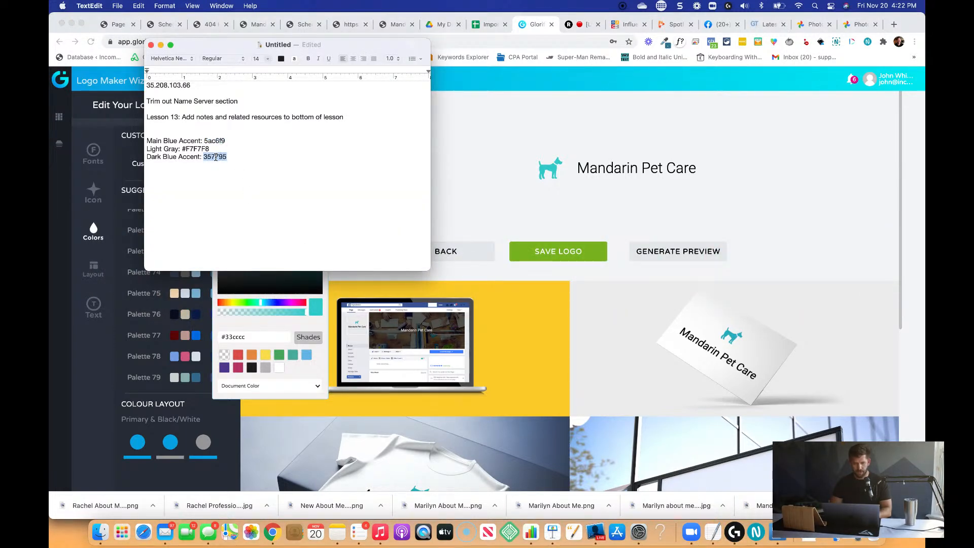
pyautogui.press('super+c')
pyautogui.press('super+Tab')
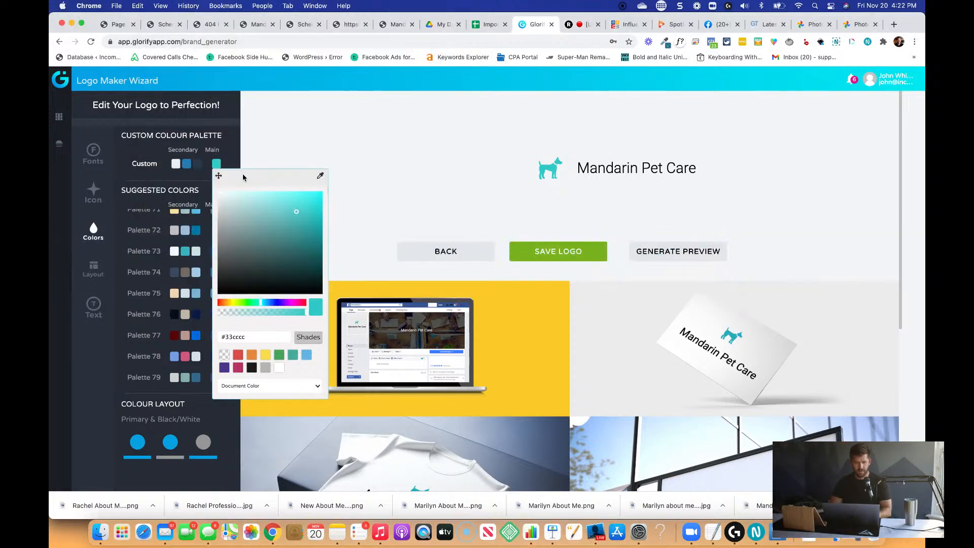
pyautogui.doubleClick(238, 337)
pyautogui.press('super+v')
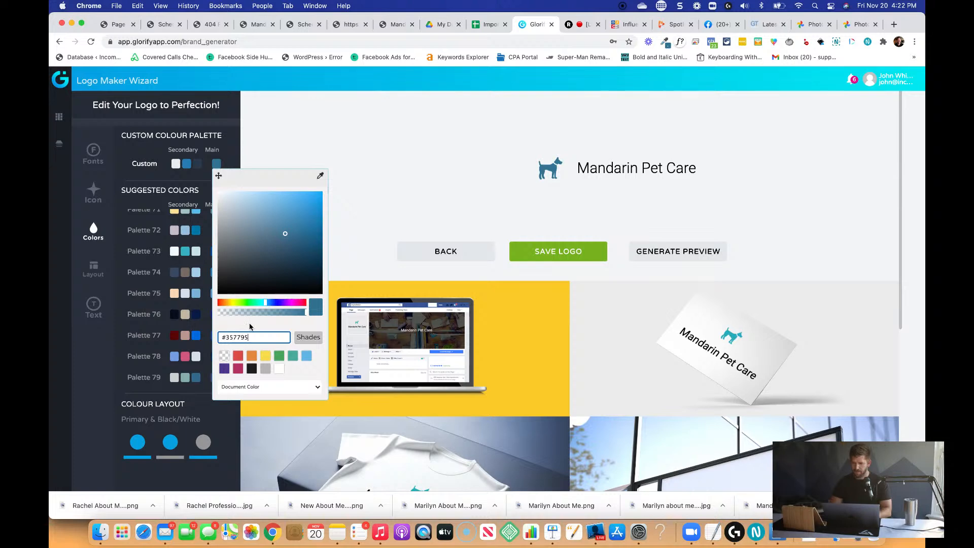
pyautogui.click(249, 327)
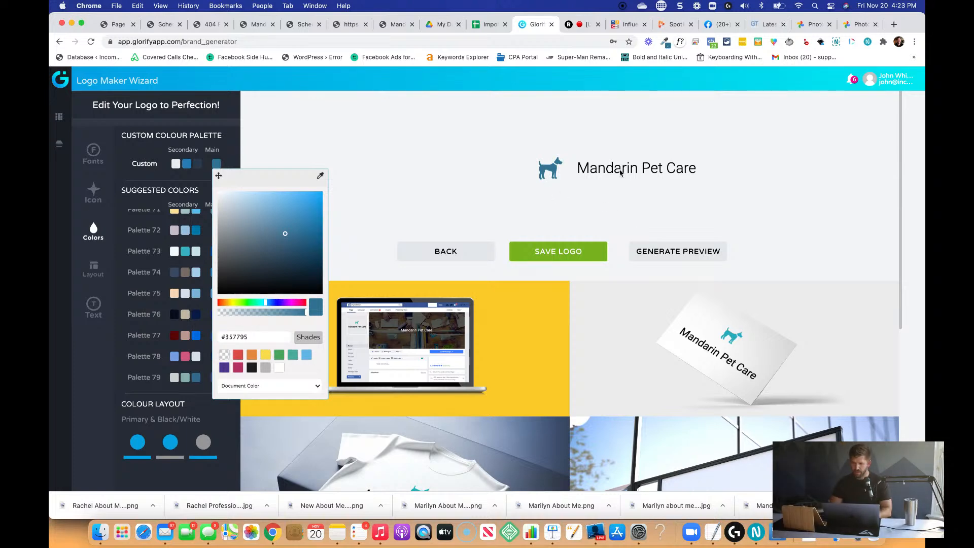
pyautogui.click(613, 186)
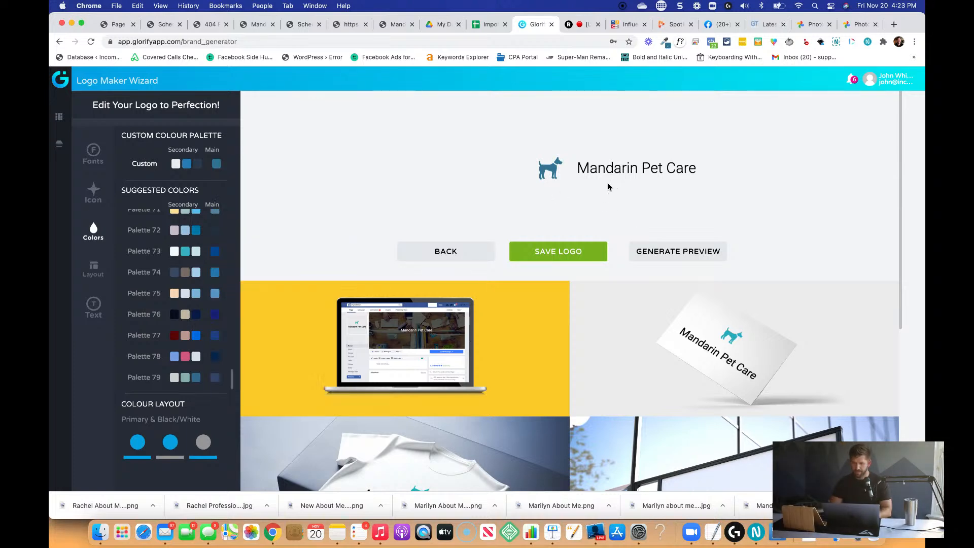
# Regenerate the logo mockup previews, save the logo and confirm that it is finished.
pyautogui.click(680, 252)
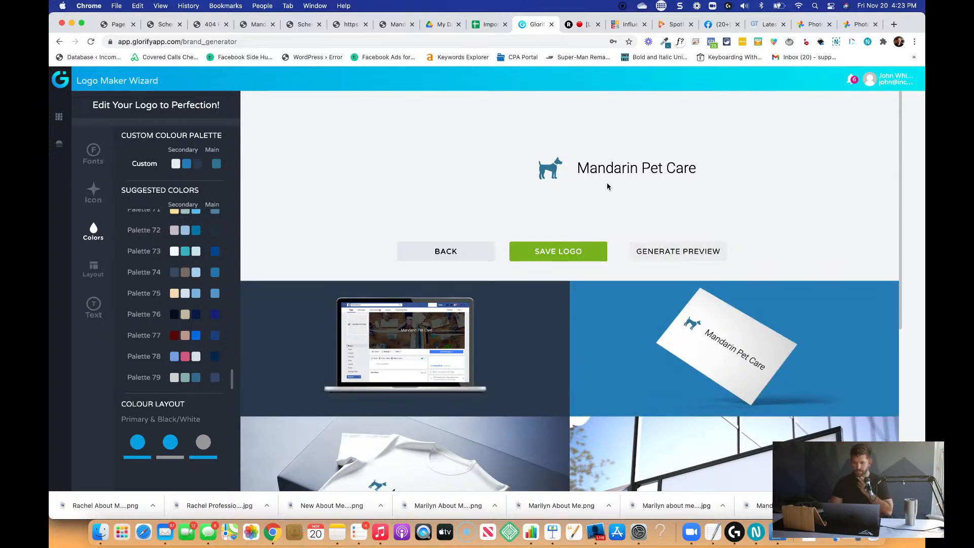
pyautogui.click(572, 258)
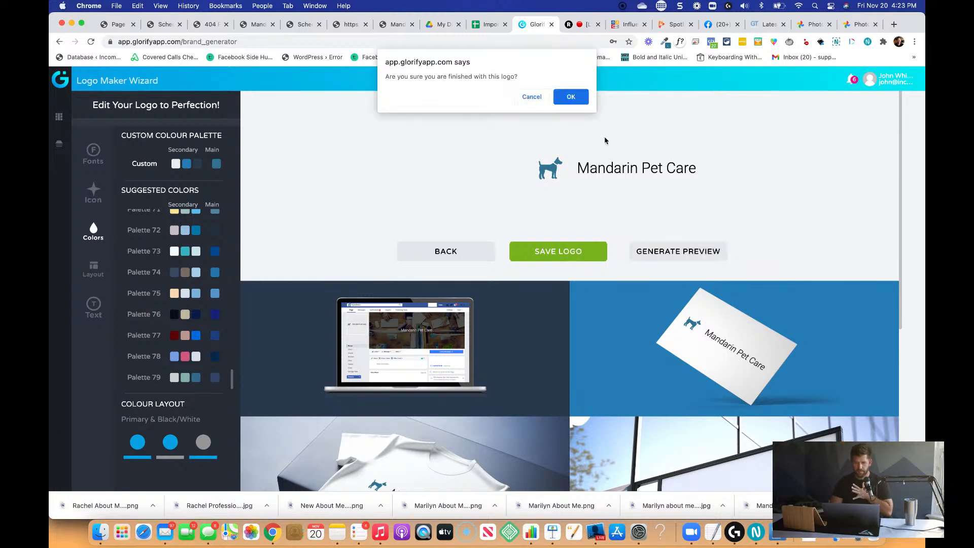
pyautogui.click(583, 98)
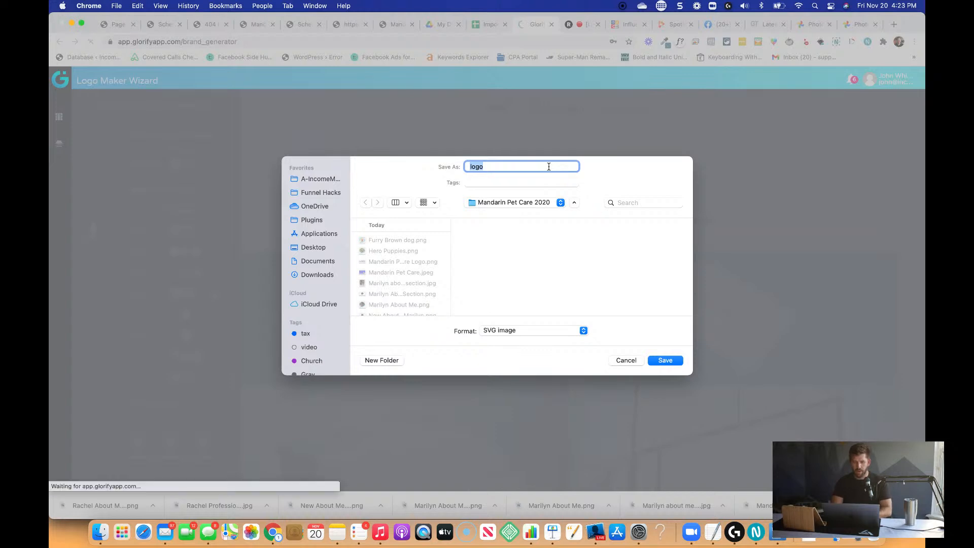
# Save the logo file as "Mandarin Pet care dark blue logo" in SVG image format in the Mandarin Pet Care 2020 folder.
pyautogui.write('Mandarin P')
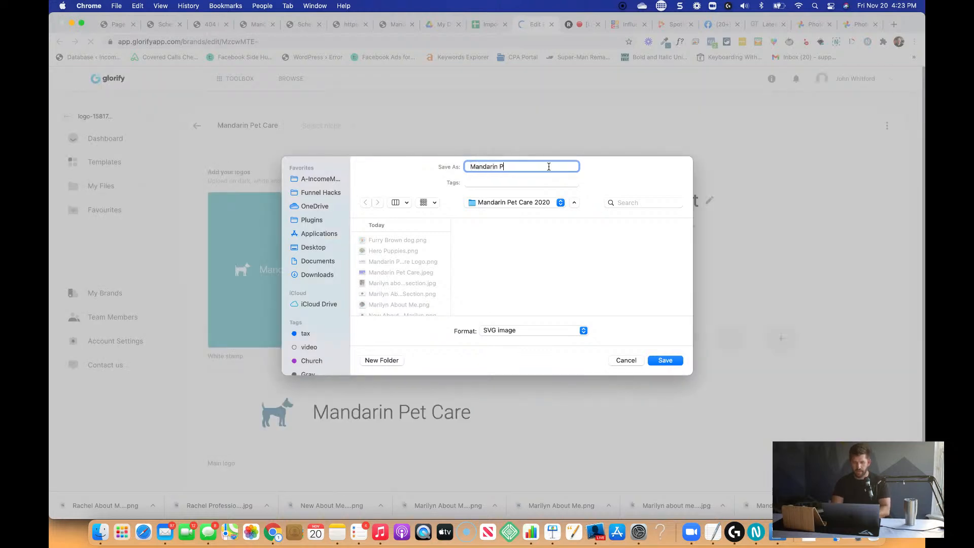
pyautogui.write('et care dark blue logo')
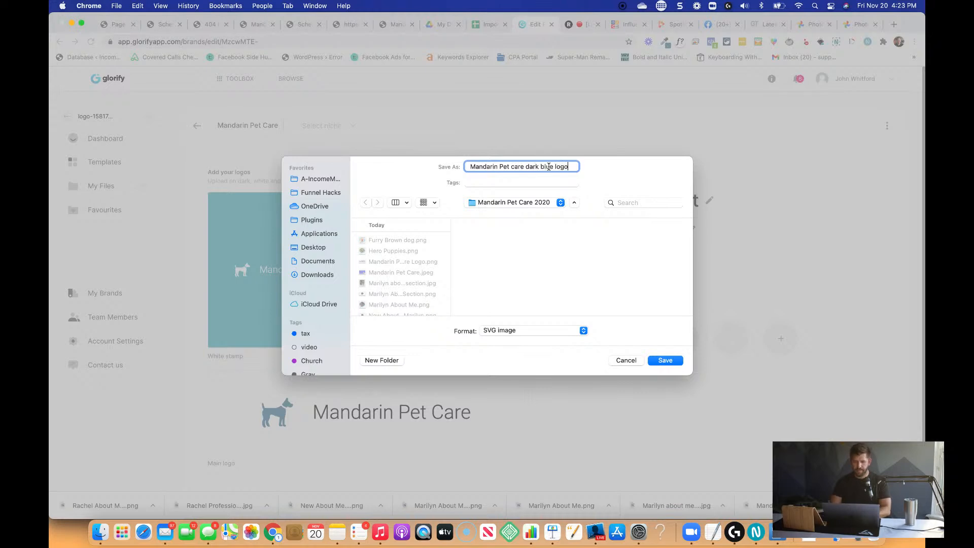
pyautogui.click(539, 330)
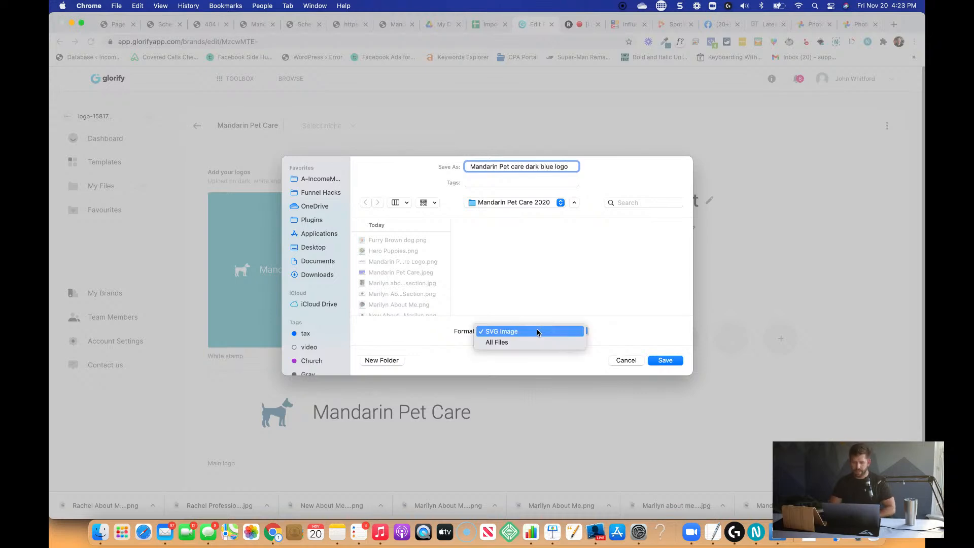
pyautogui.click(543, 333)
pyautogui.click(665, 360)
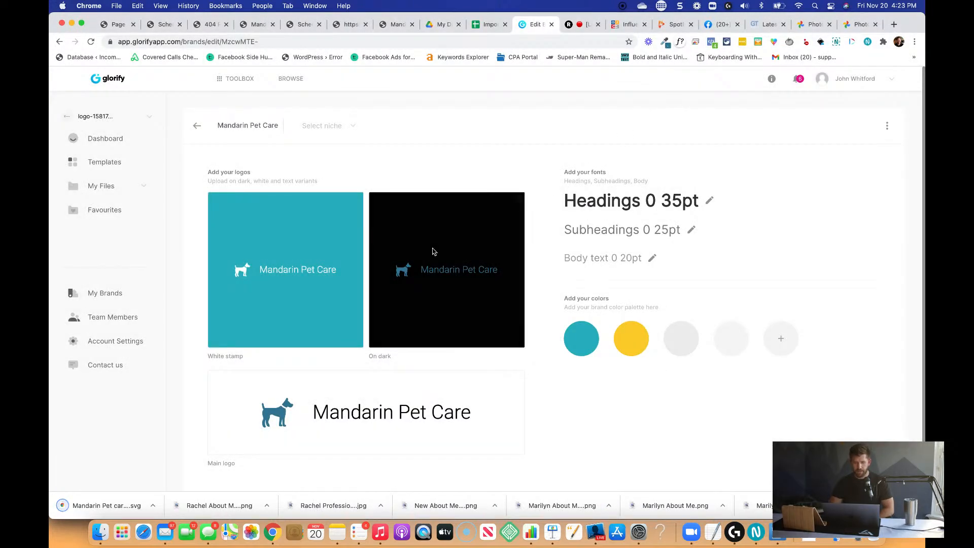
# Switch to the website page editor and replace the header's logo image with Mandarin Pet care dark blue logo.svg.
pyautogui.scroll(-1, 525, 405)
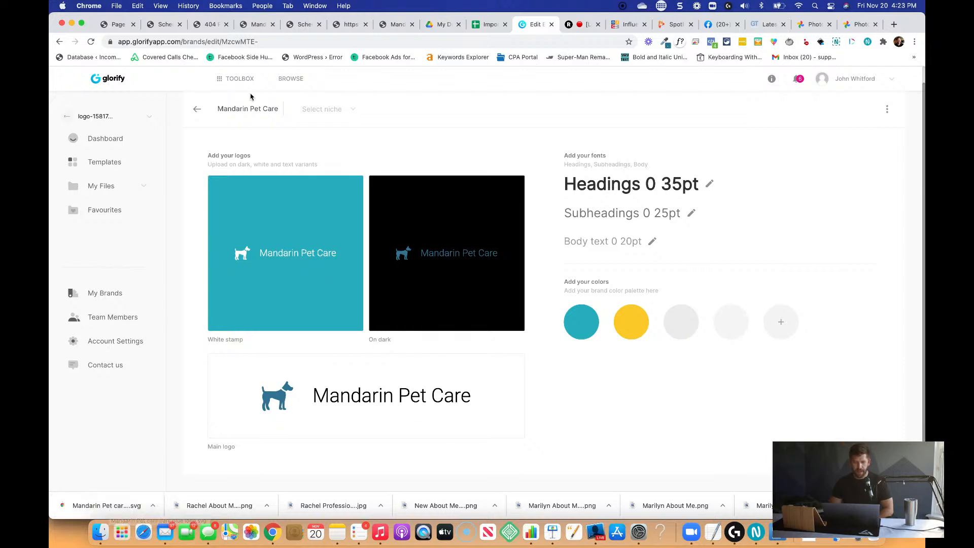
pyautogui.click(119, 25)
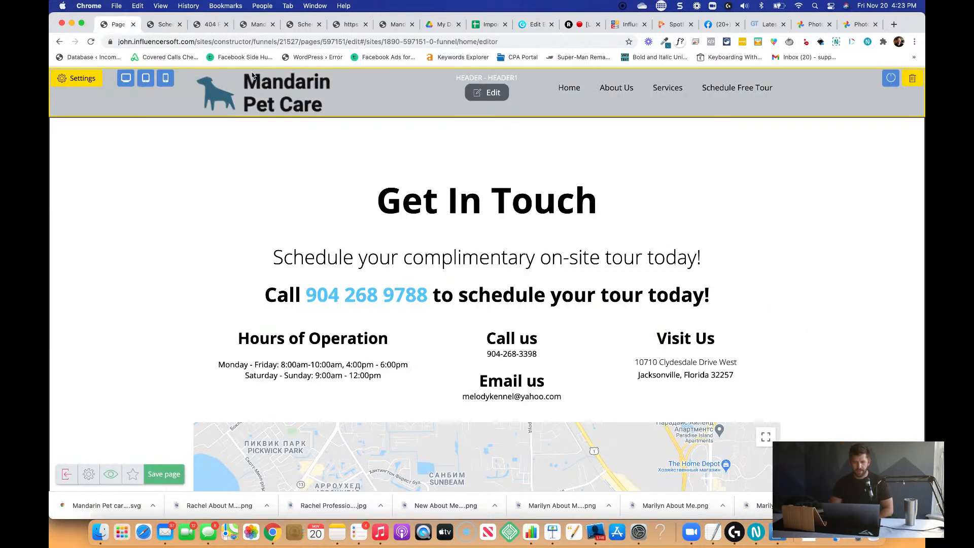
pyautogui.click(266, 76)
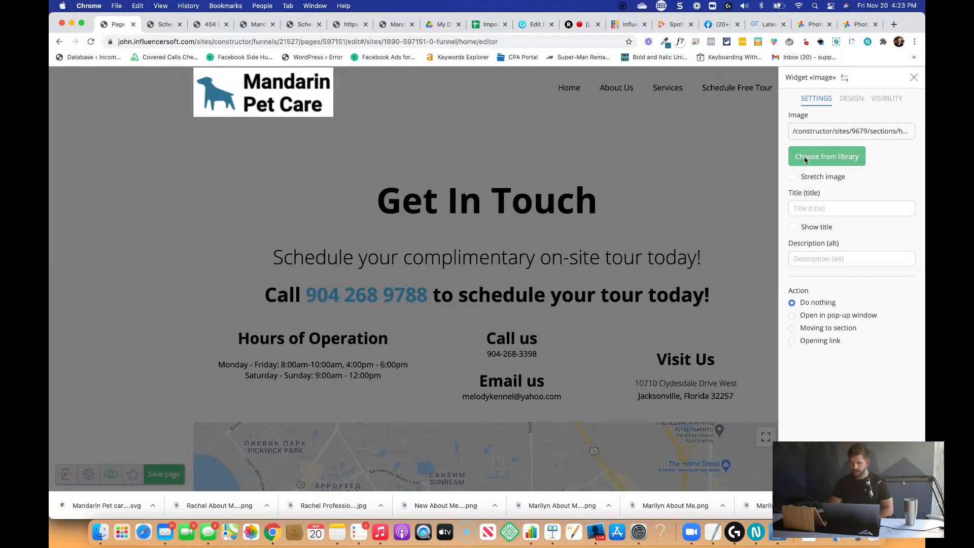
pyautogui.click(840, 134)
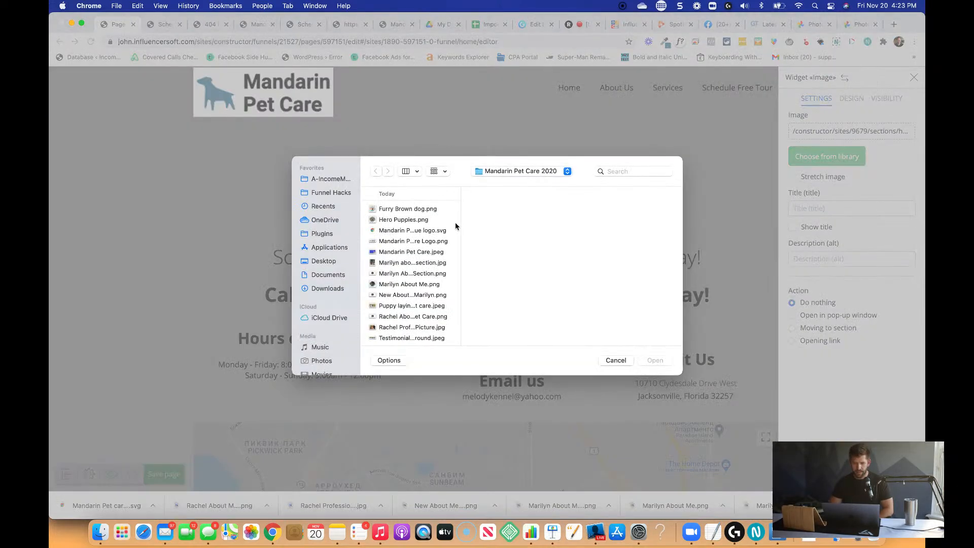
pyautogui.click(415, 232)
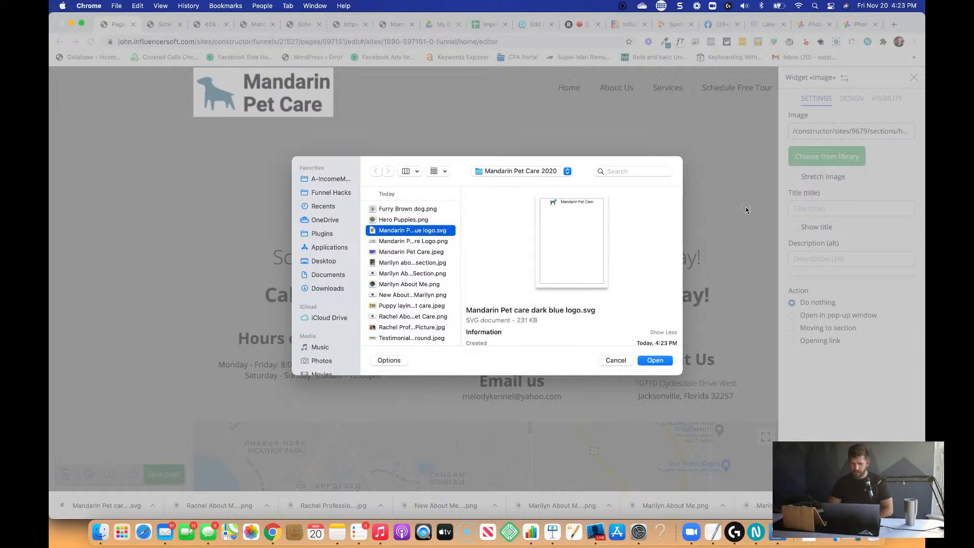
pyautogui.click(655, 361)
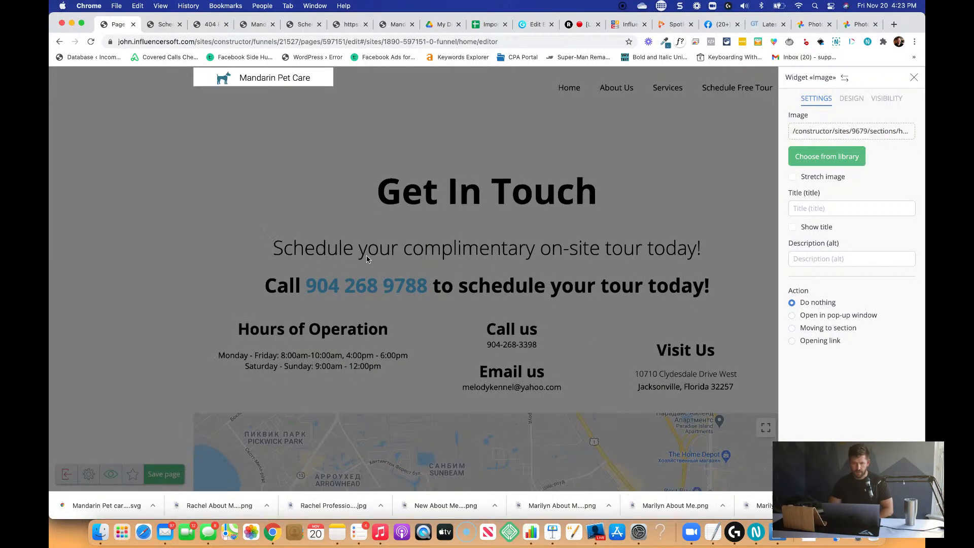
pyautogui.click(319, 161)
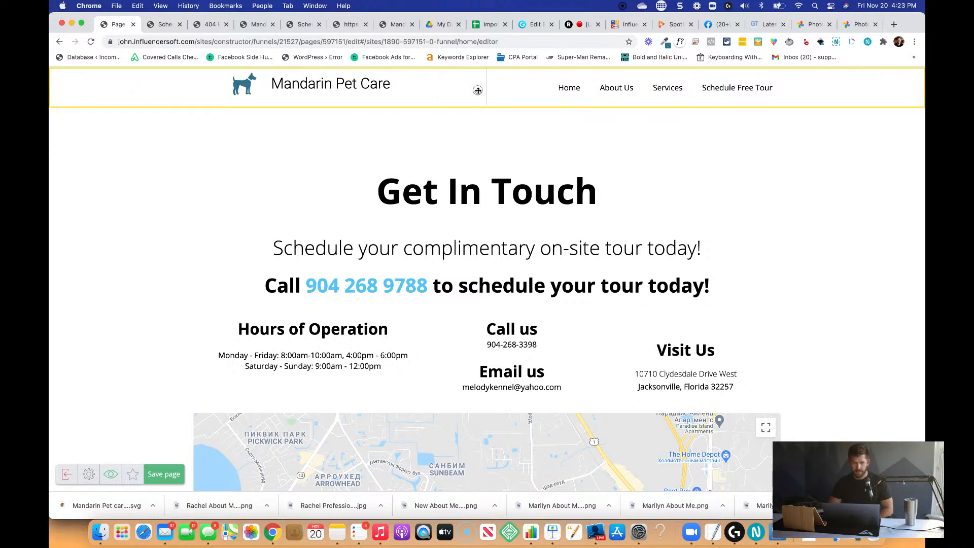
# Set the header logo image's top inside indent to 15.
pyautogui.moveTo(418, 96)
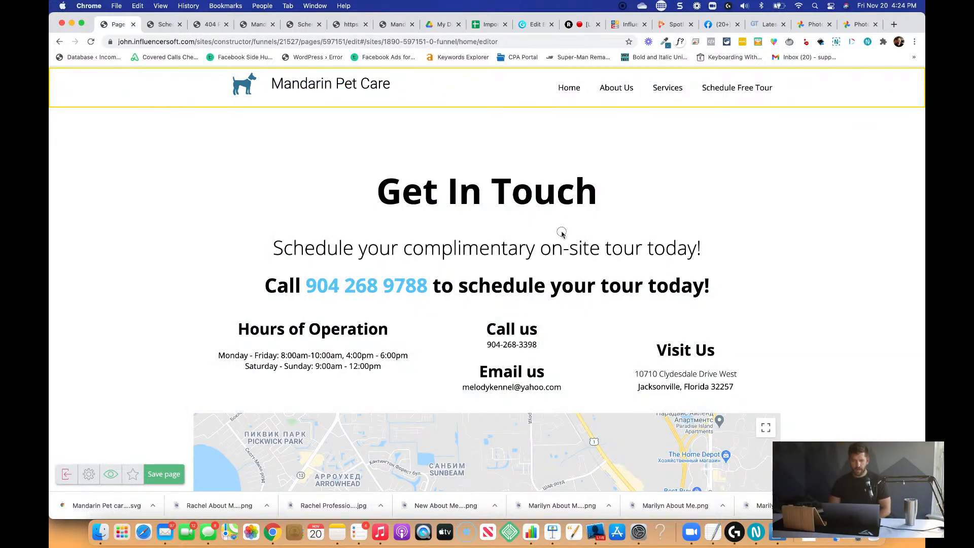
pyautogui.click(319, 82)
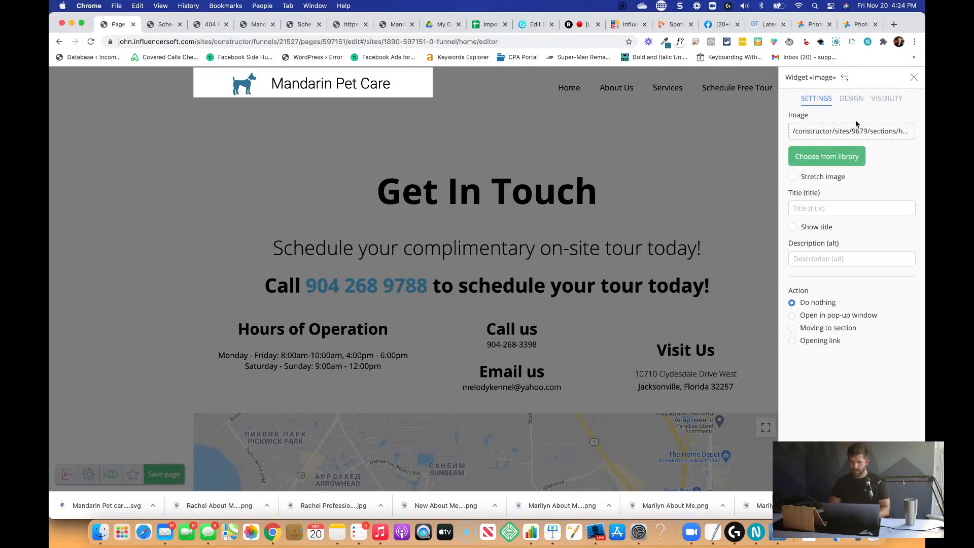
pyautogui.click(853, 100)
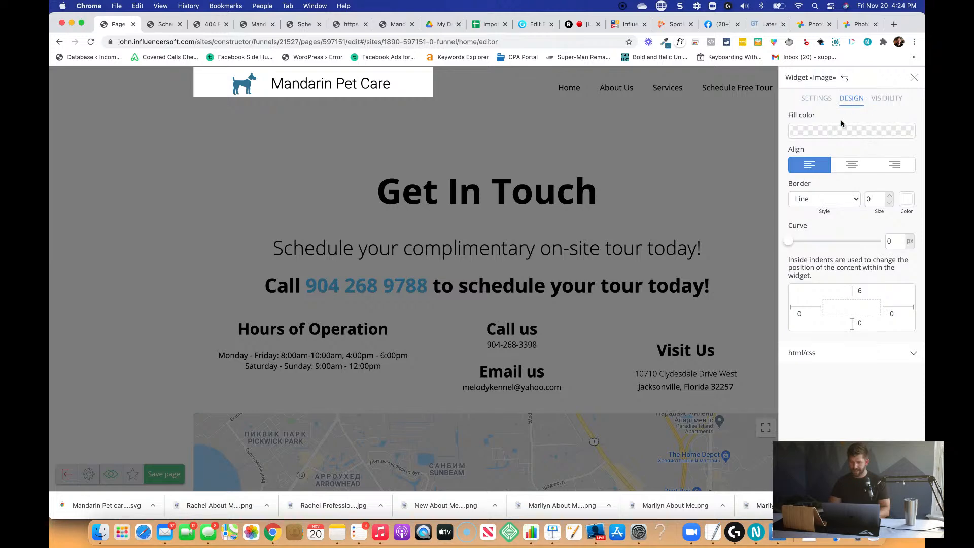
pyautogui.doubleClick(856, 292)
pyautogui.write('20')
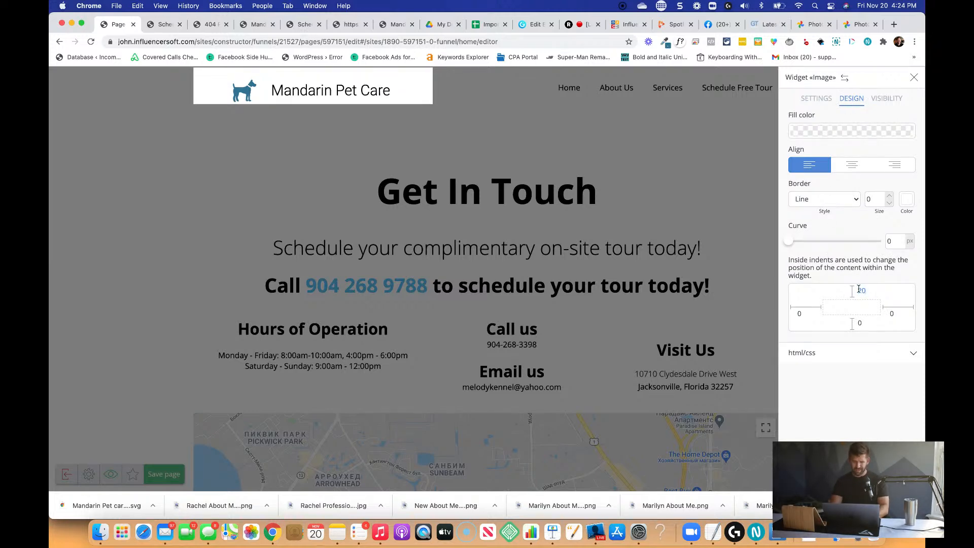
pyautogui.press('BackSpace')
pyautogui.press('BackSpace')
pyautogui.write('10')
pyautogui.press('BackSpace')
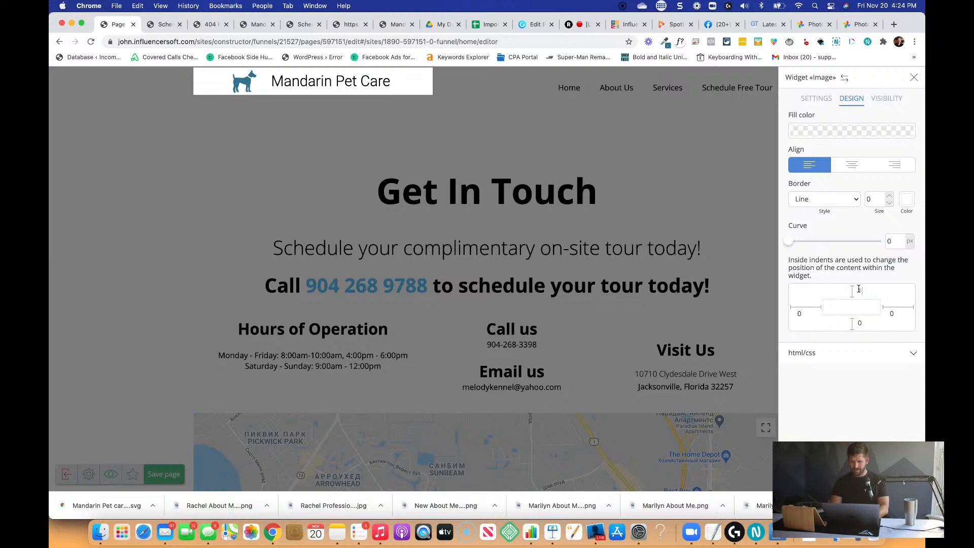
pyautogui.write('5')
pyautogui.click(709, 167)
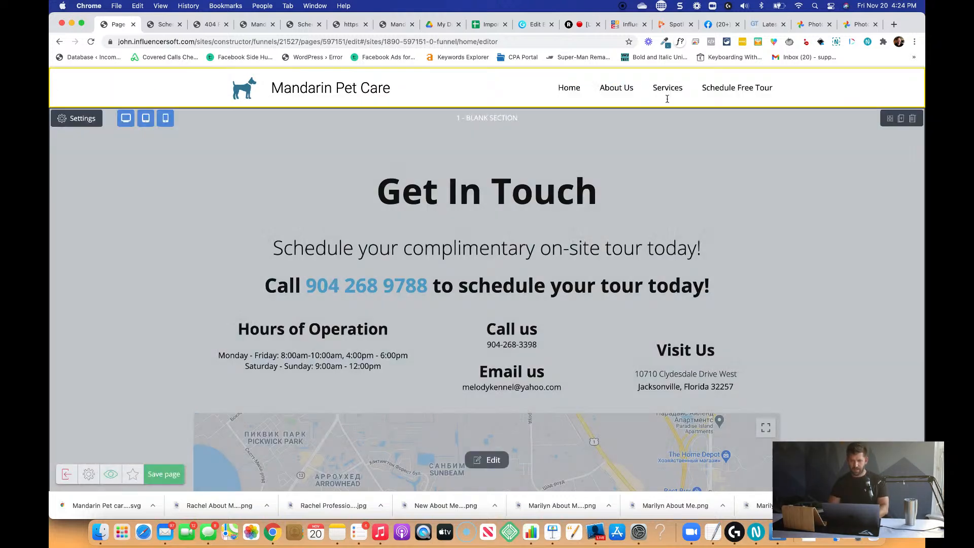
# Examine the header navigation widget's link, fill and indent settings.
pyautogui.click(626, 89)
pyautogui.click(848, 99)
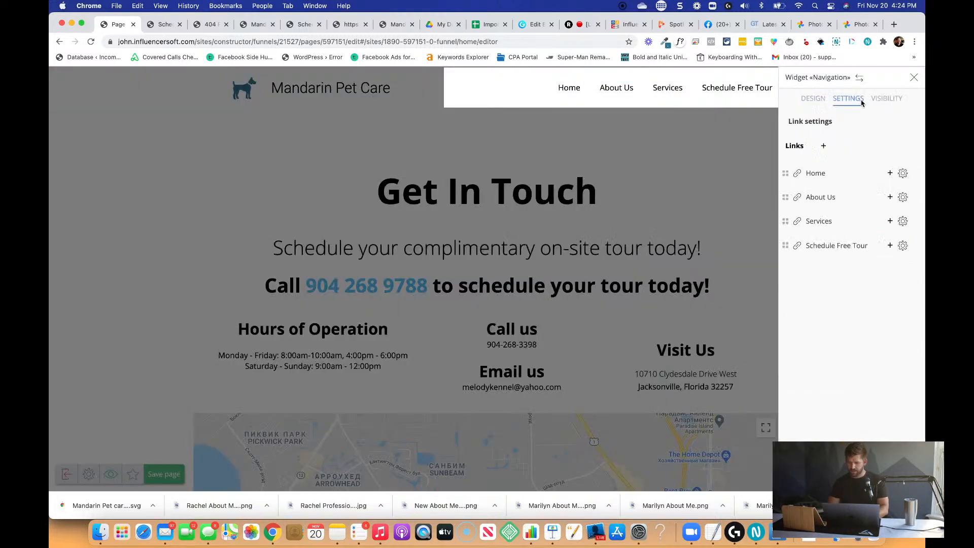
pyautogui.click(813, 99)
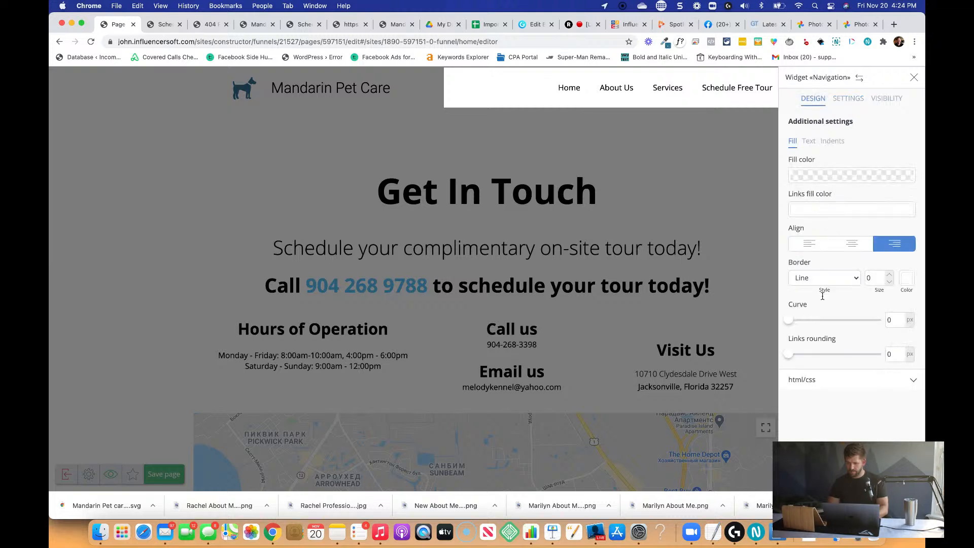
pyautogui.click(832, 142)
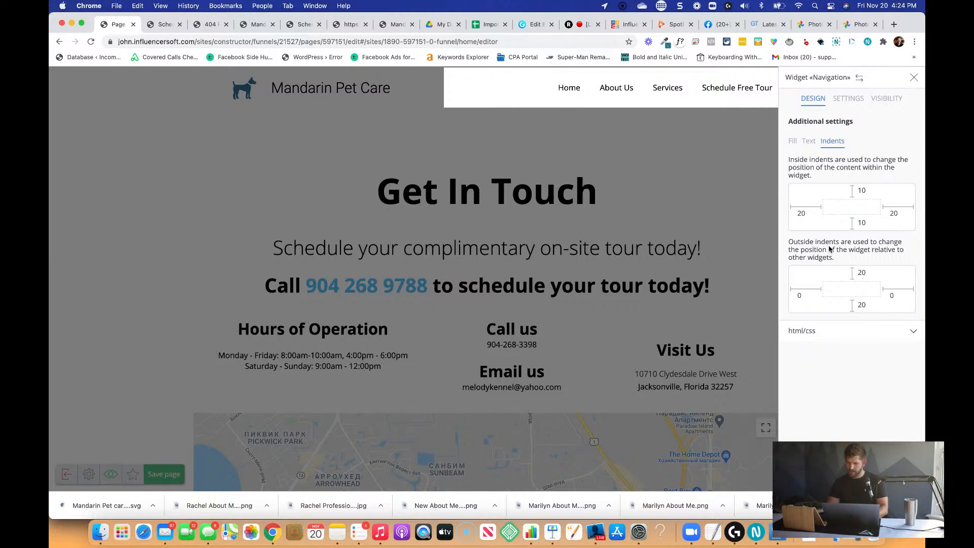
pyautogui.click(381, 95)
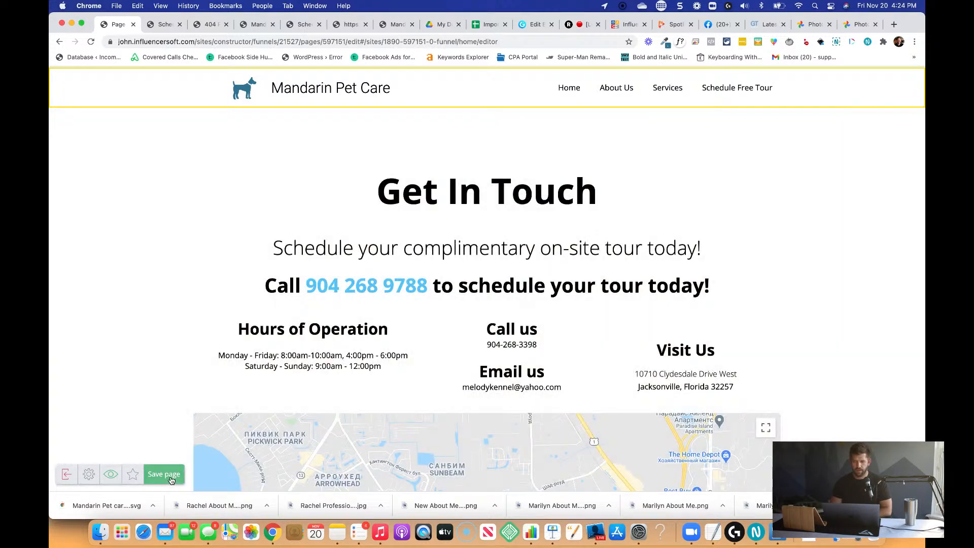
# Save the Get In Touch page in the page editor.
pyautogui.click(171, 480)
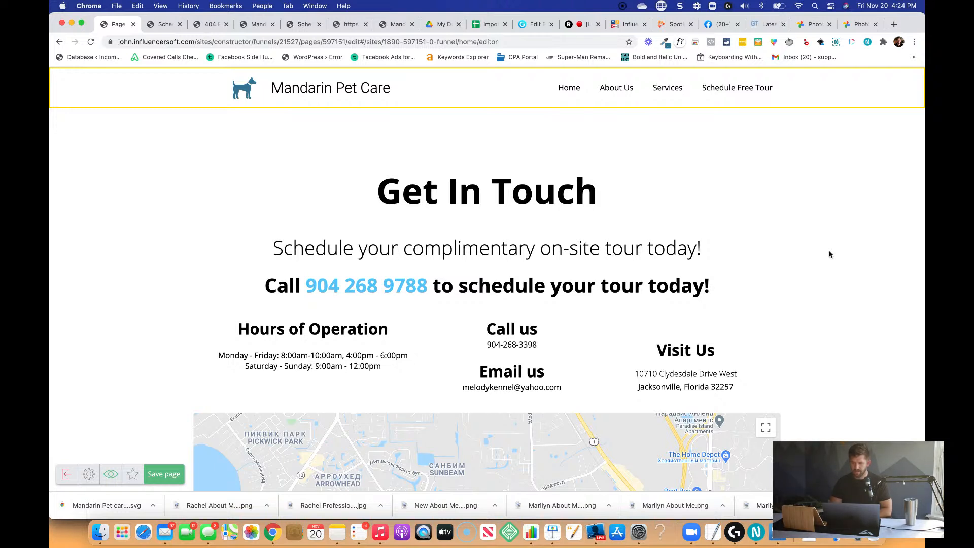
pyautogui.moveTo(385, 213)
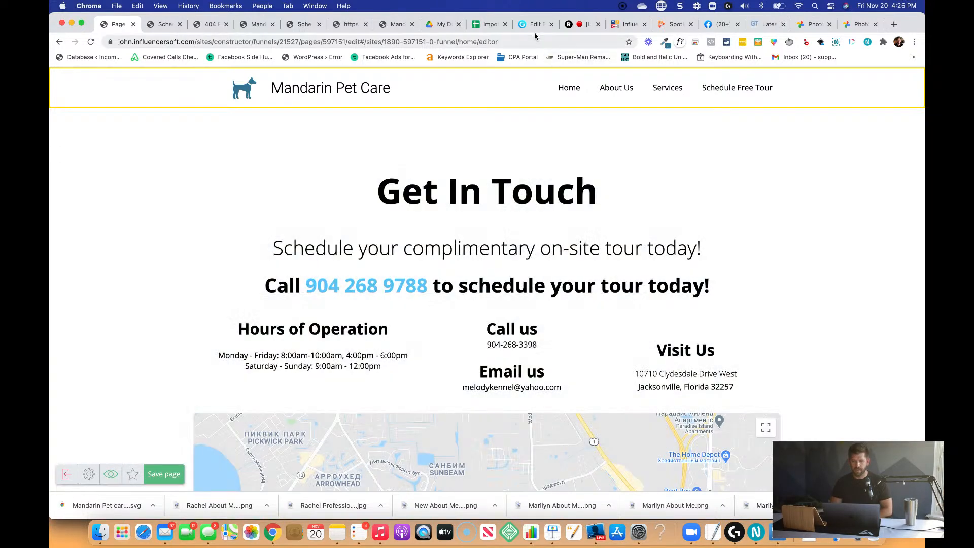
# Switch to Glorify and open its dashboard.
pyautogui.click(536, 25)
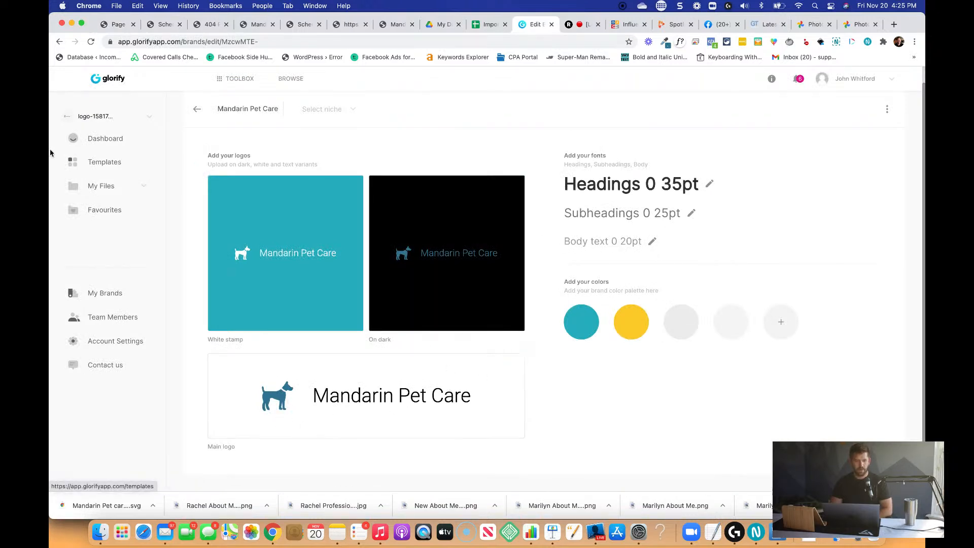
pyautogui.click(122, 140)
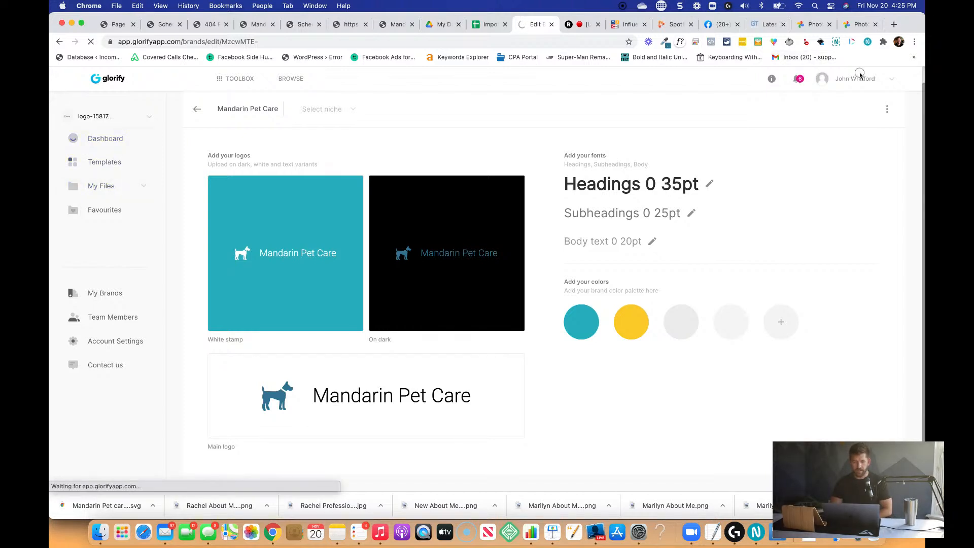
pyautogui.click(114, 140)
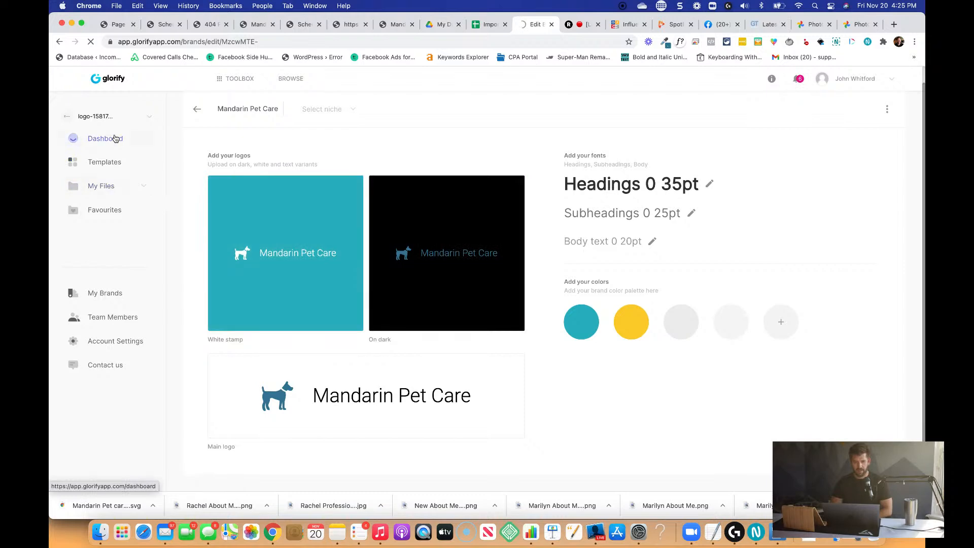
# Switch back to the website page editor and save the contact page again.
pyautogui.click(116, 24)
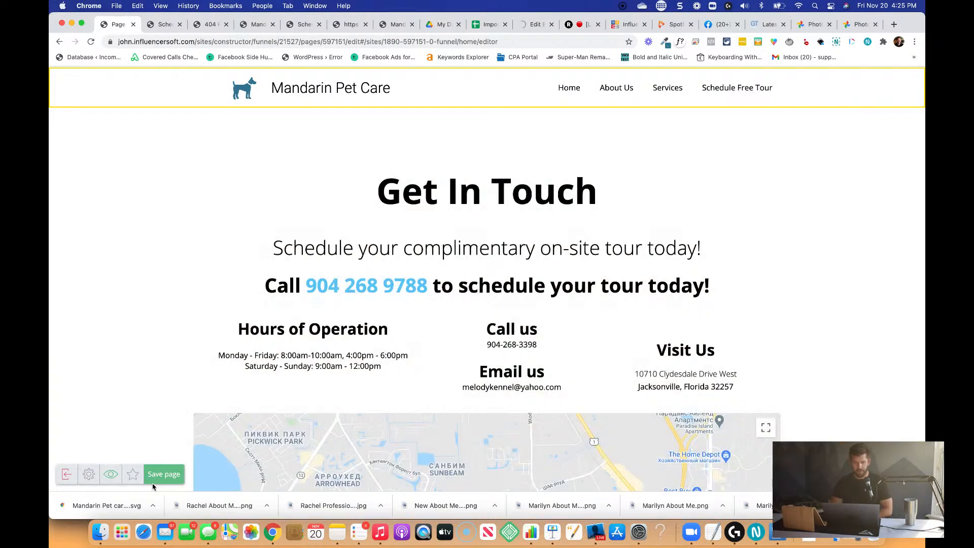
pyautogui.click(163, 474)
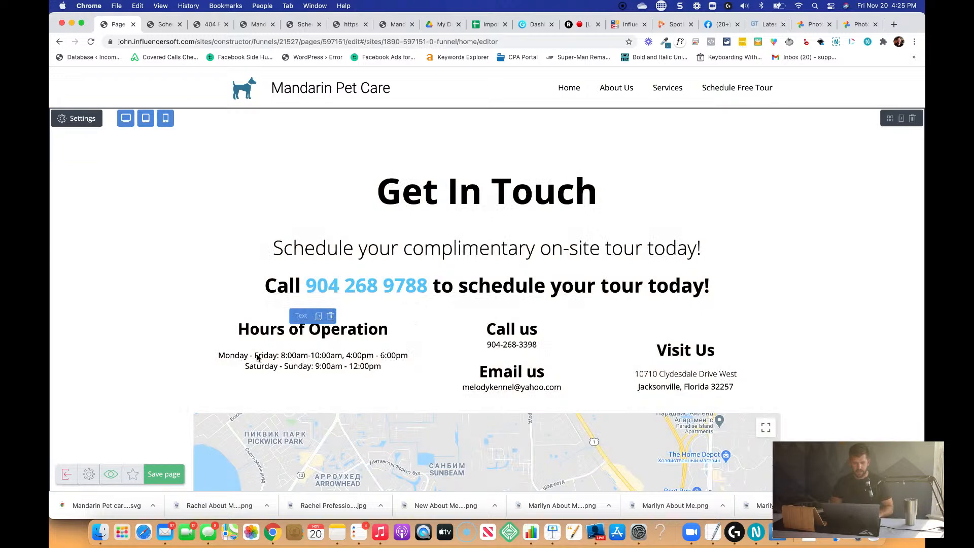
# Move the weekday and weekend opening times from the Hours of Operation text to below the Visit Us address, separated by a blank line.
pyautogui.click(292, 358)
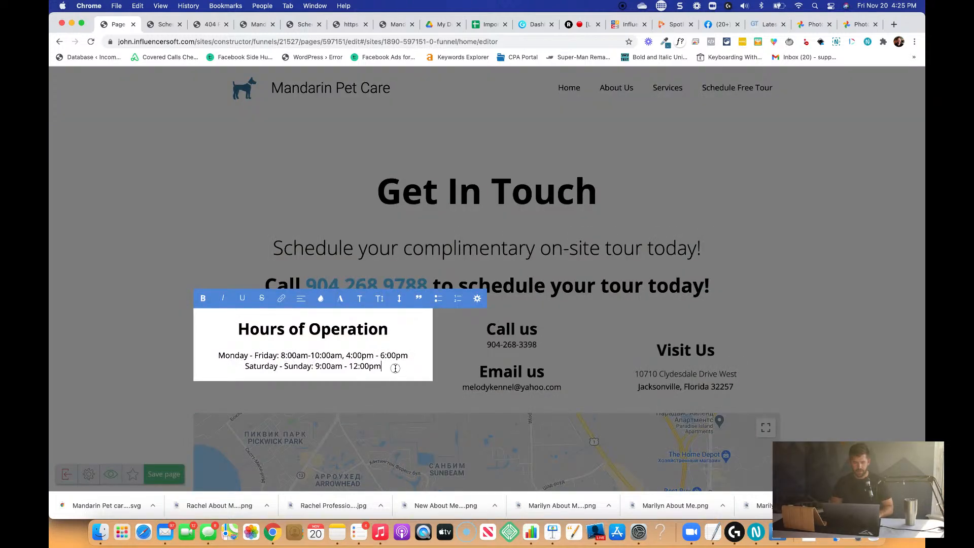
pyautogui.moveTo(396, 368); pyautogui.dragTo(220, 350)
pyautogui.press('super+c')
pyautogui.press('BackSpace')
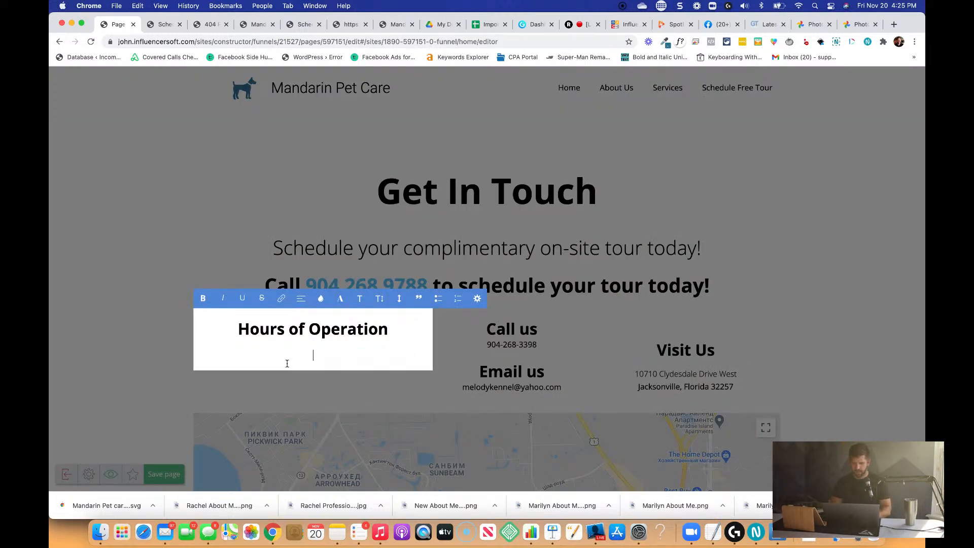
pyautogui.click(759, 376)
pyautogui.click(735, 385)
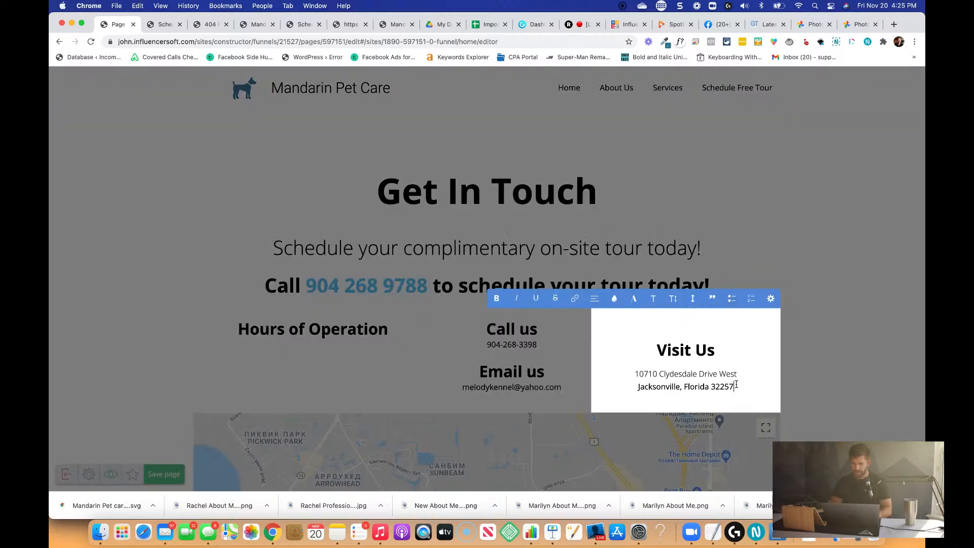
pyautogui.press('Return')
pyautogui.press('Return')
pyautogui.press('super+v')
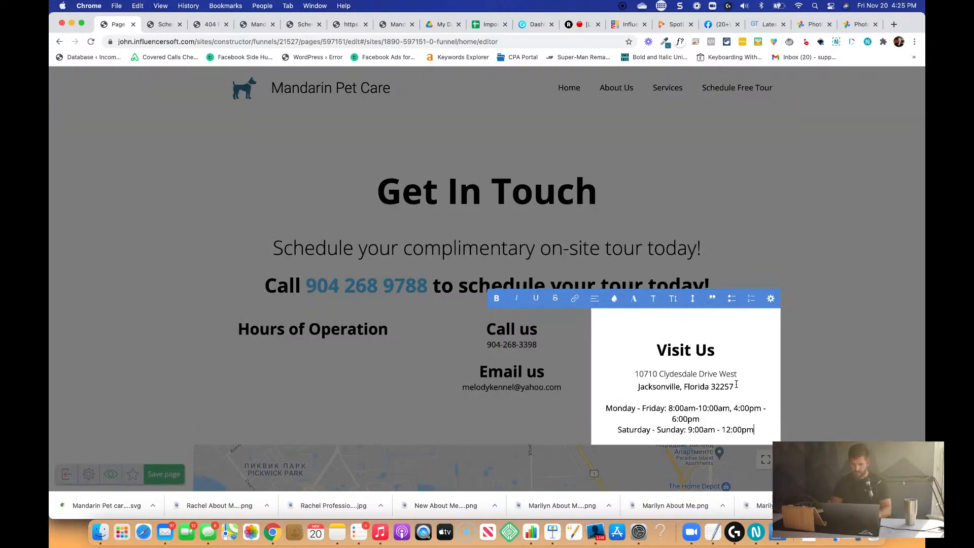
pyautogui.click(404, 331)
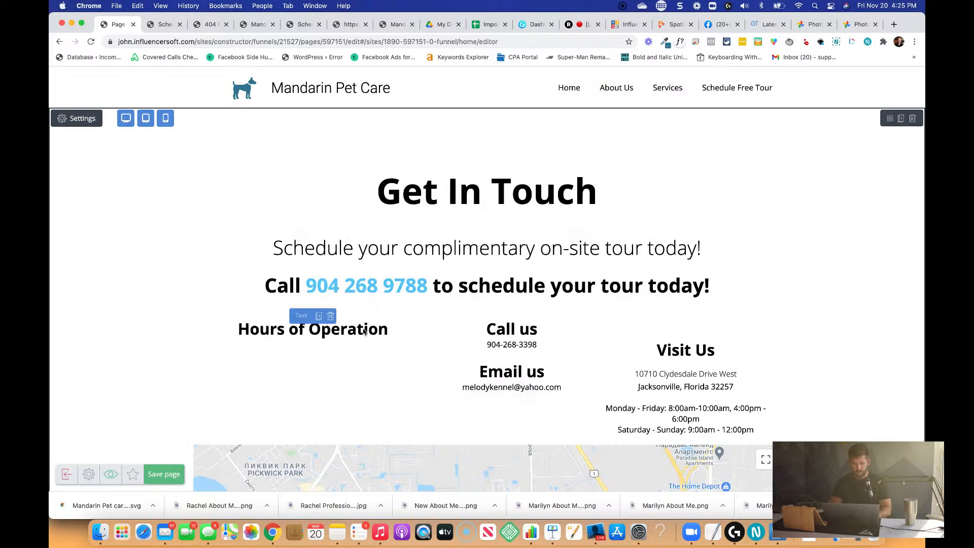
# Delete the Hours of Operation text block and remove the blank line above the Visit Us heading.
pyautogui.click(330, 317)
pyautogui.click(460, 205)
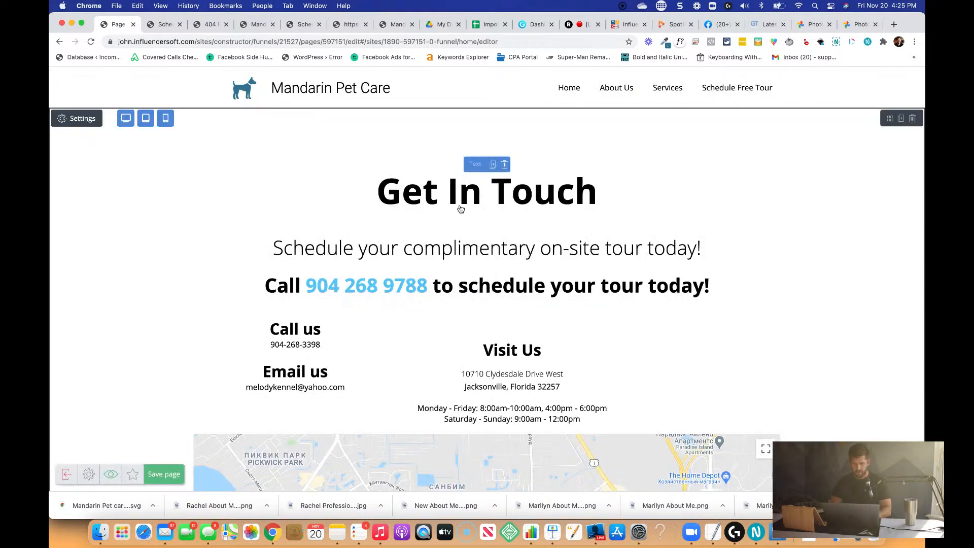
pyautogui.click(628, 350)
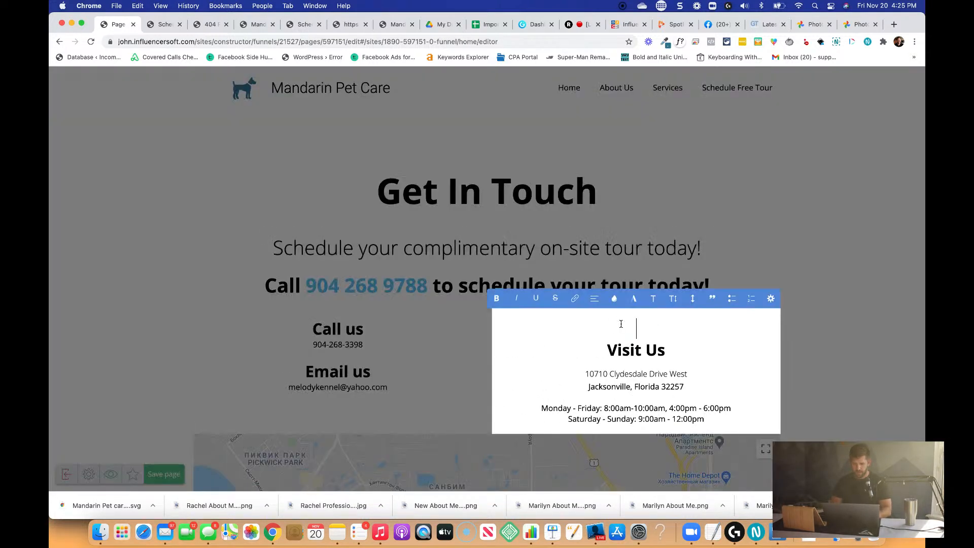
pyautogui.press('BackSpace')
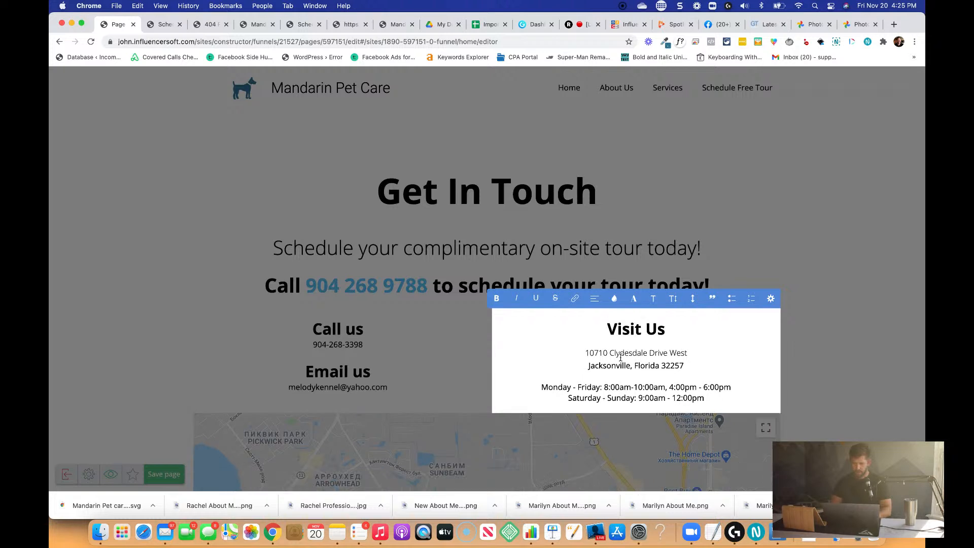
# Split the Monday - Friday hours into separate lines for 8:00am-10:00am and 4:00pm - 6:00pm, followed by a blank line.
pyautogui.click(604, 387)
pyautogui.press('Return')
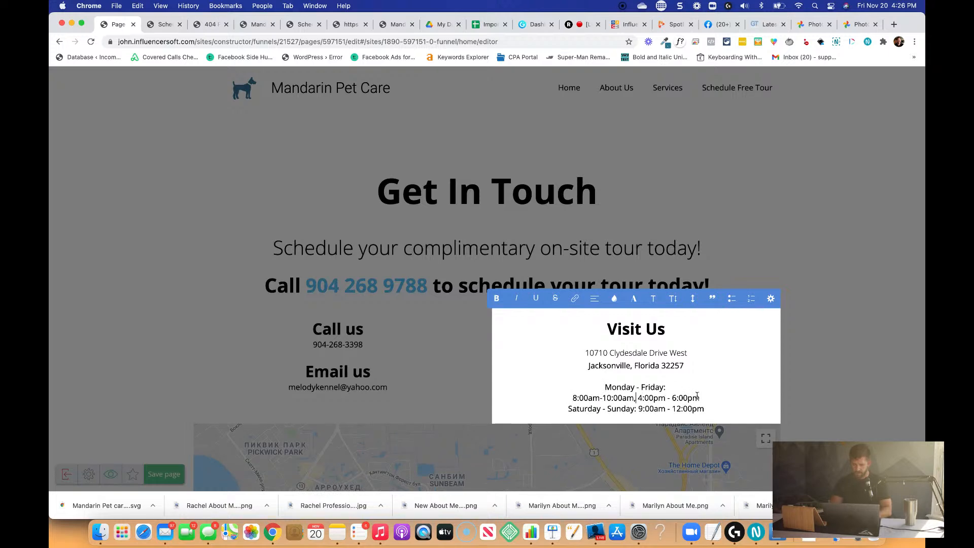
pyautogui.press('BackSpace')
pyautogui.press('BackSpace')
pyautogui.press('Return')
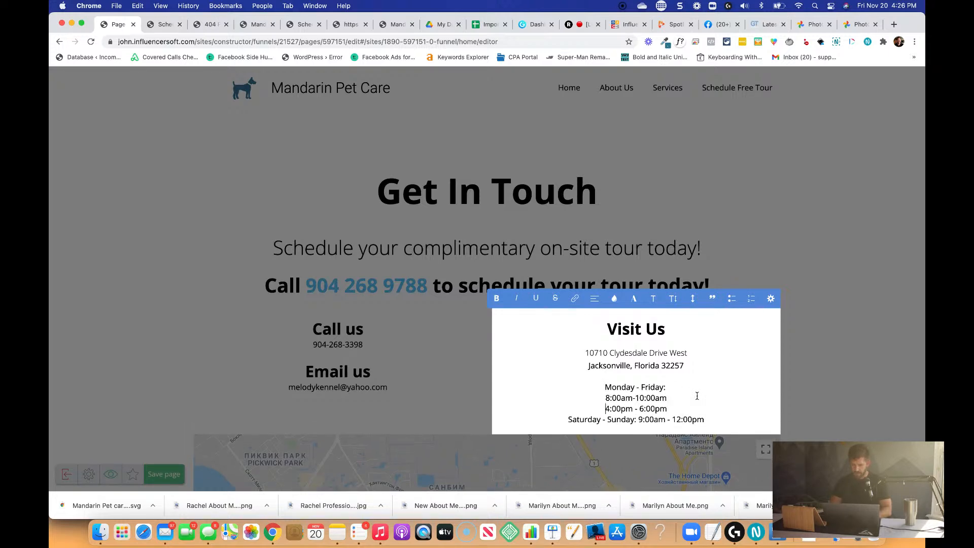
pyautogui.press('Return')
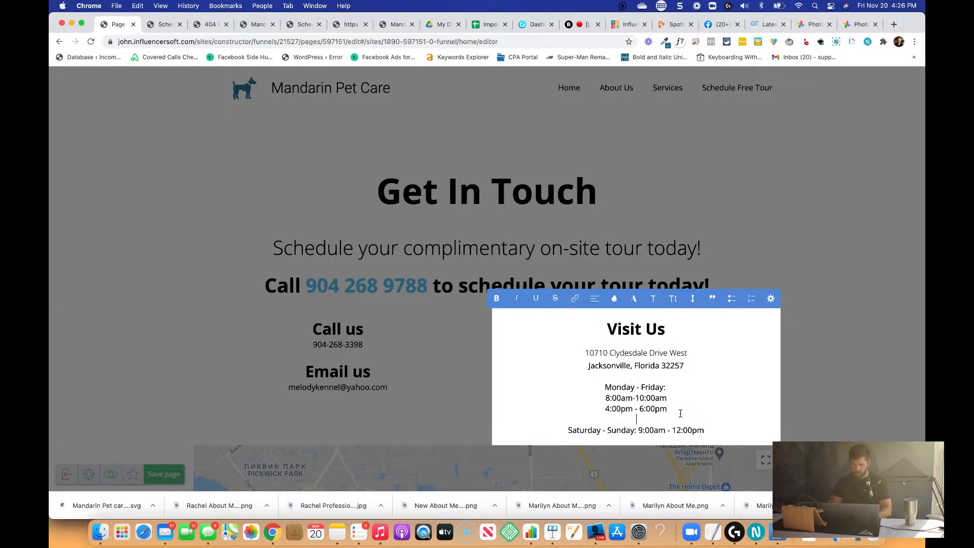
# Remove the colon after Saturday - Sunday and put 9:00am - 12:00pm on its own line below.
pyautogui.press('shift+super+Right')
pyautogui.press('super+c')
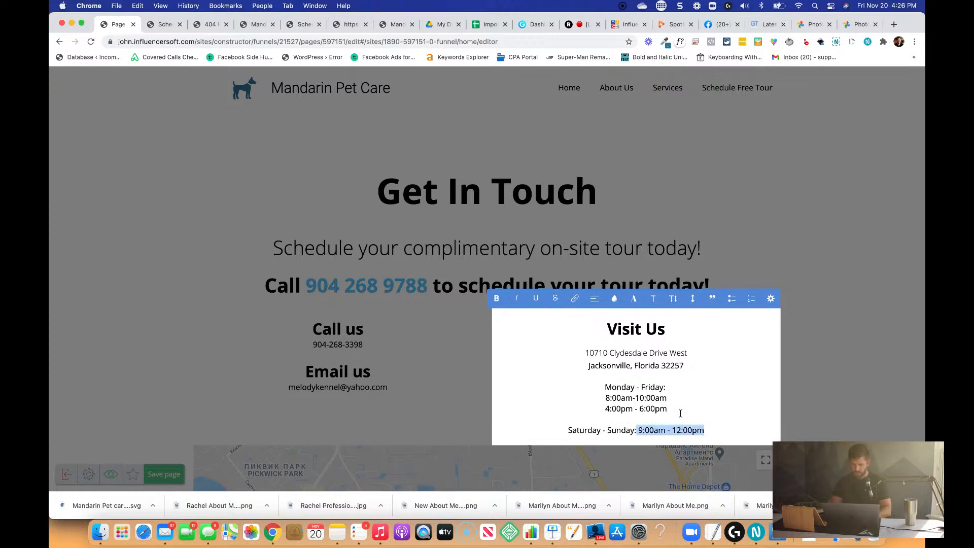
pyautogui.press('BackSpace')
pyautogui.press('BackSpace')
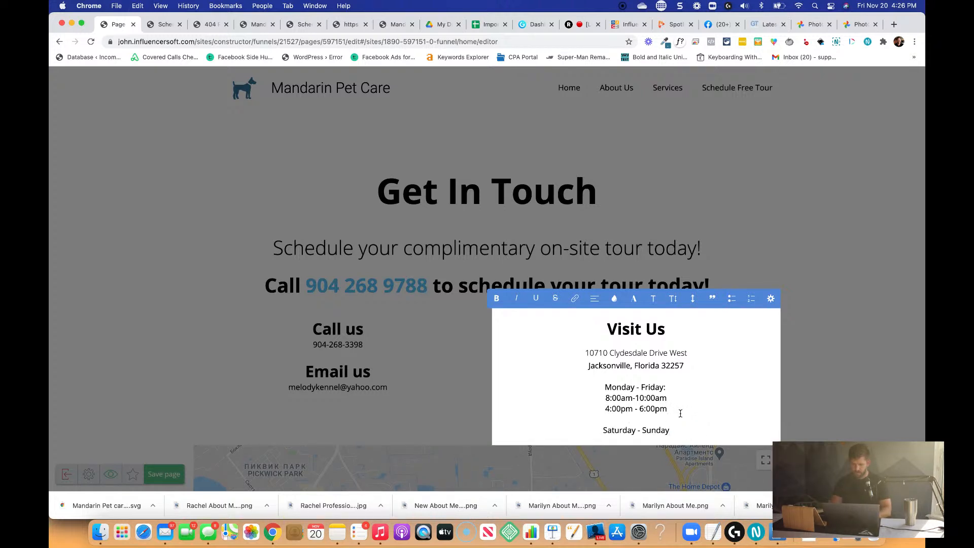
pyautogui.press('Return')
pyautogui.press('super+v')
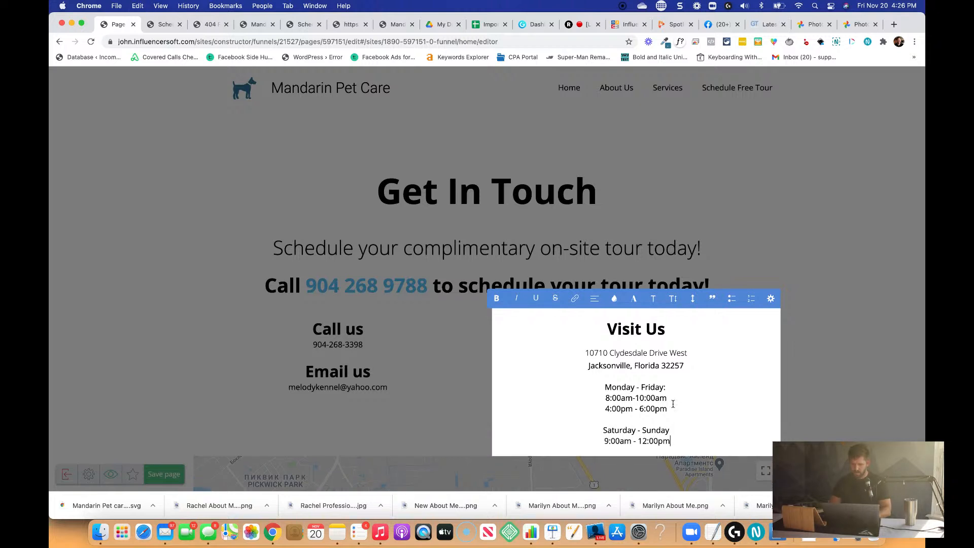
# Apply the Normal paragraph format to both address lines under Visit Us.
pyautogui.tripleClick(617, 356)
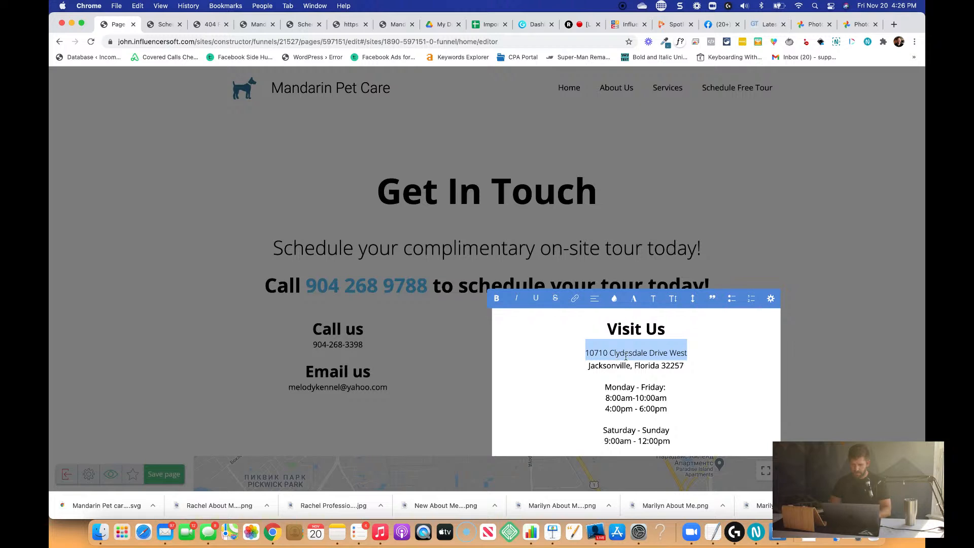
pyautogui.keyDown('shift'); pyautogui.click(689, 372); pyautogui.keyUp('shift')
pyautogui.click(653, 299)
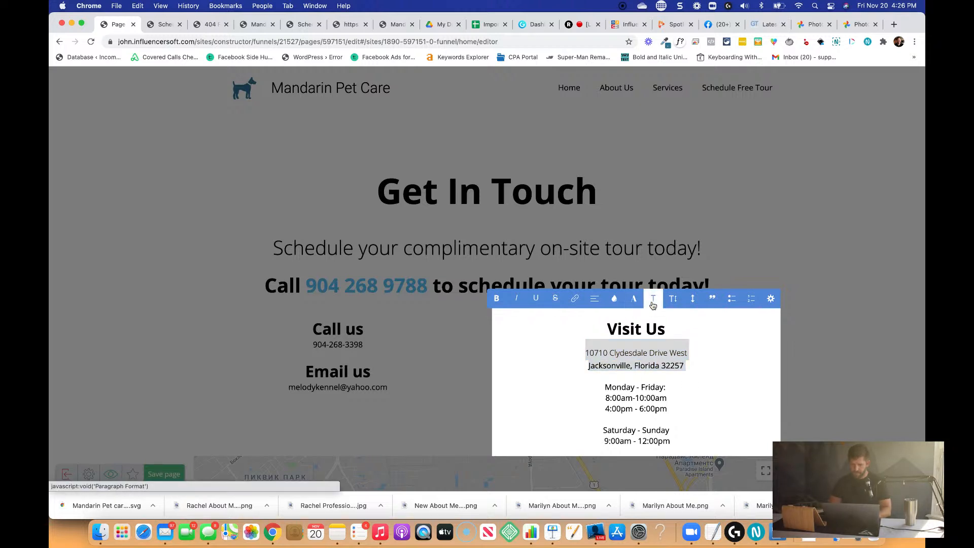
pyautogui.scroll(1, 671, 366)
pyautogui.scroll(-4, 671, 366)
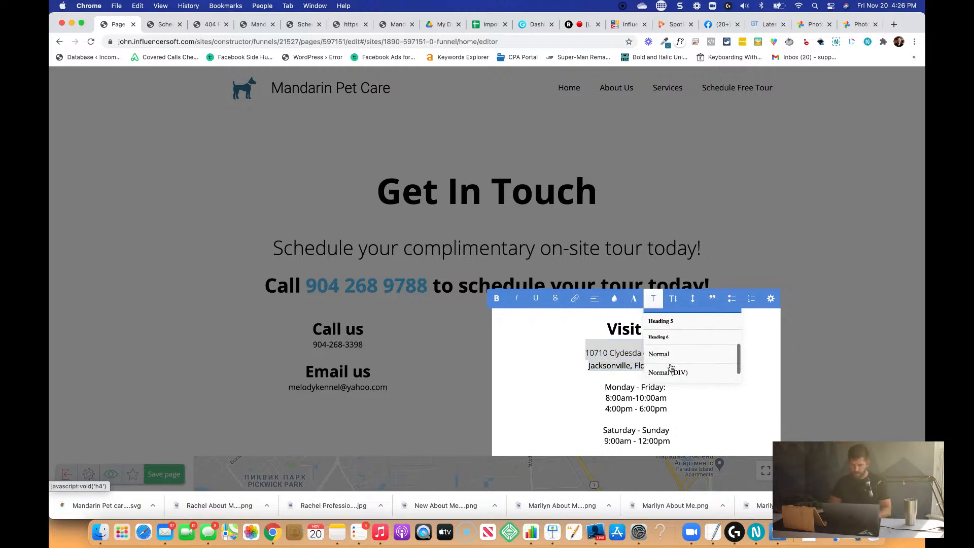
pyautogui.click(671, 357)
# Insert a blank line between the Visit Us address and the Monday - Friday hours, and finish editing the text.
pyautogui.click(738, 355)
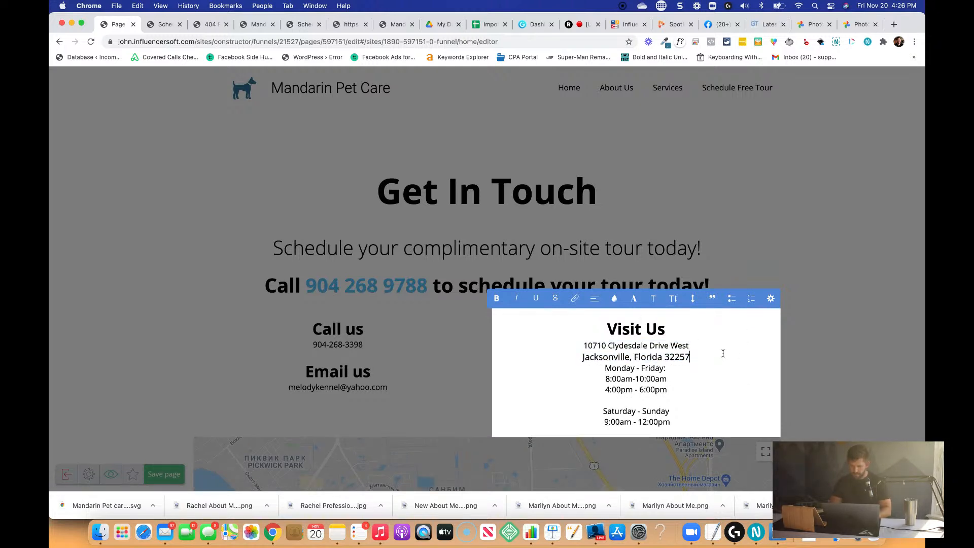
pyautogui.press('Up')
pyautogui.press('Return')
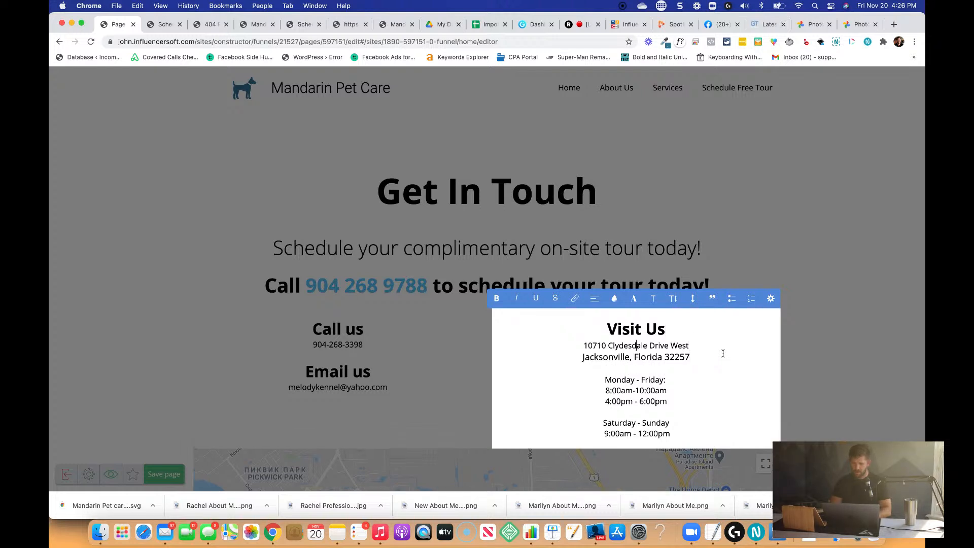
pyautogui.click(464, 371)
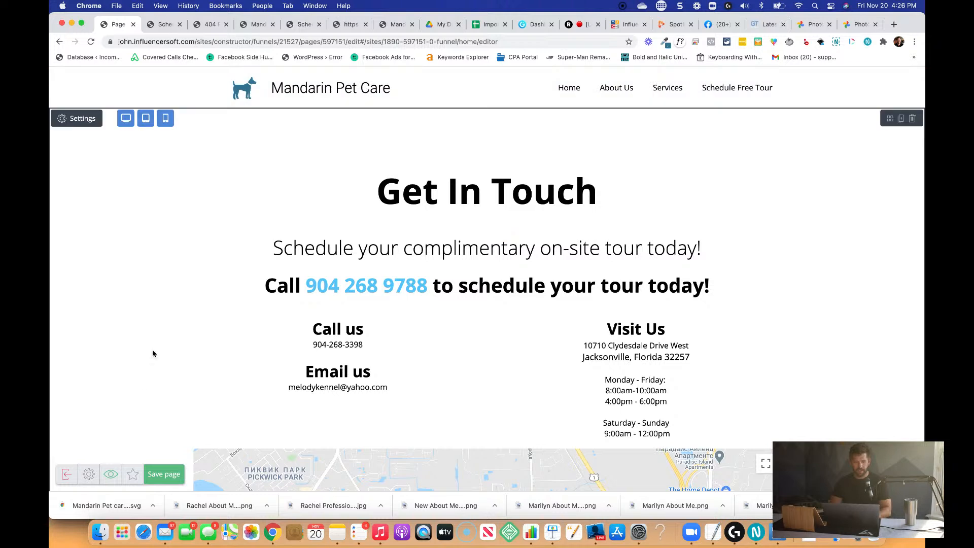
# Save the contact page, exit to the Mandarin Pet Care funnel flowchart and close the Contact Page settings.
pyautogui.click(163, 475)
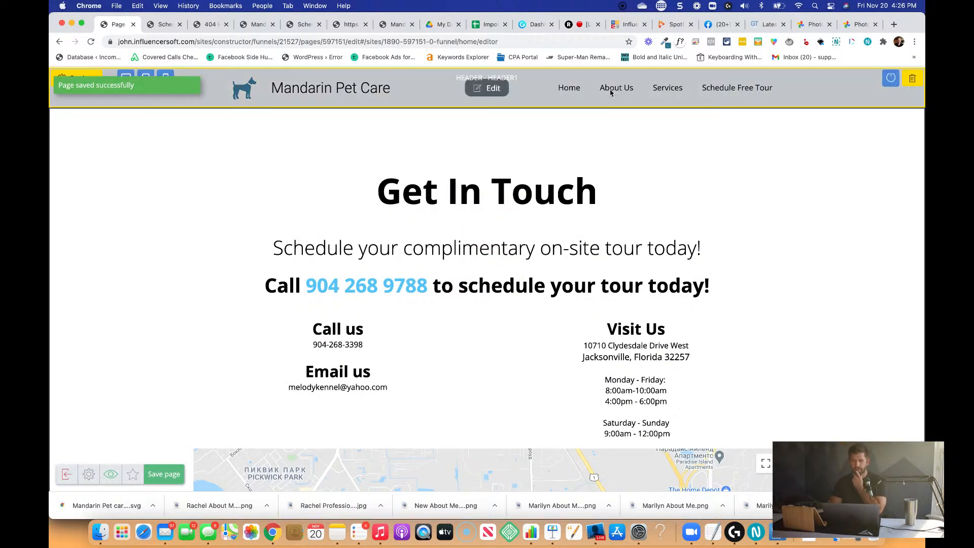
pyautogui.click(66, 476)
pyautogui.click(459, 201)
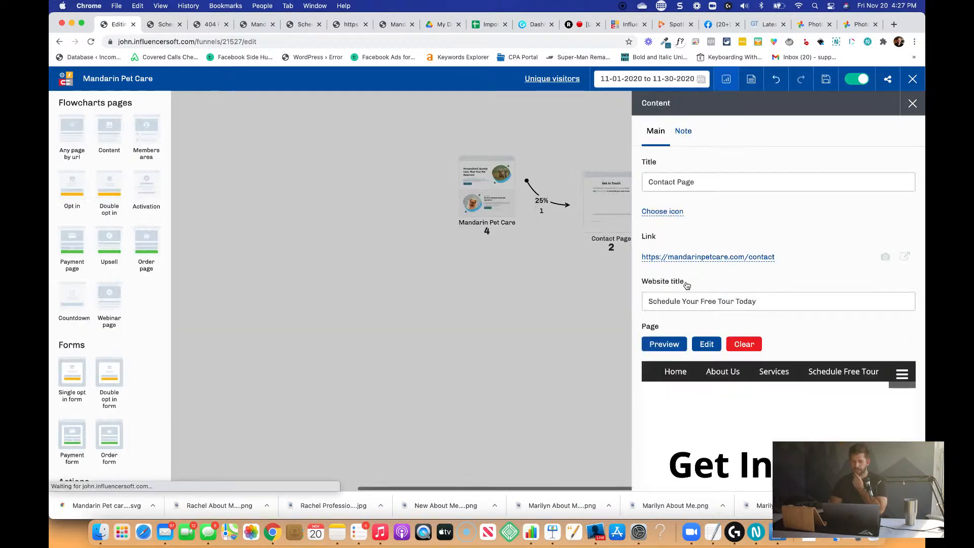
pyautogui.click(556, 295)
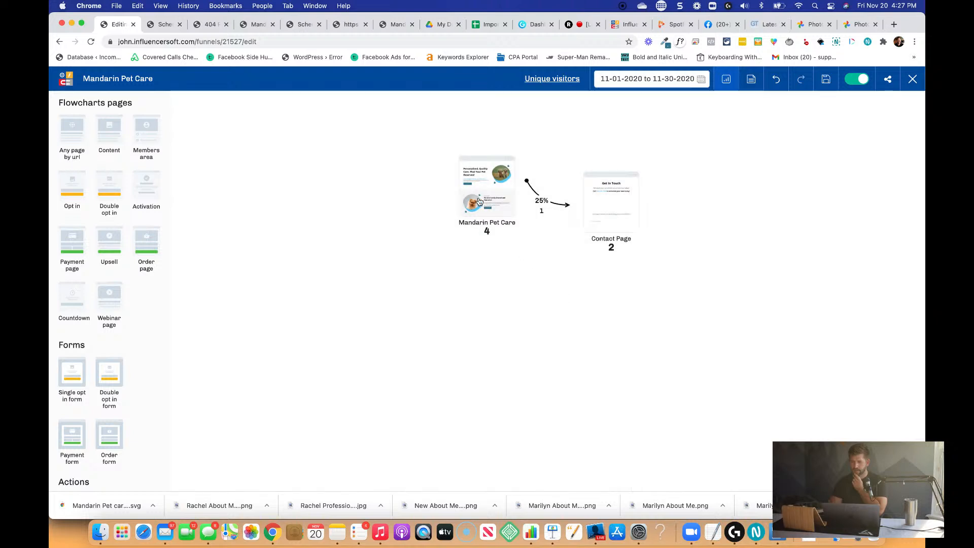
# Open the live Mandarin Pet Care home page and review its header and content sections.
pyautogui.moveTo(482, 168)
pyautogui.click(474, 146)
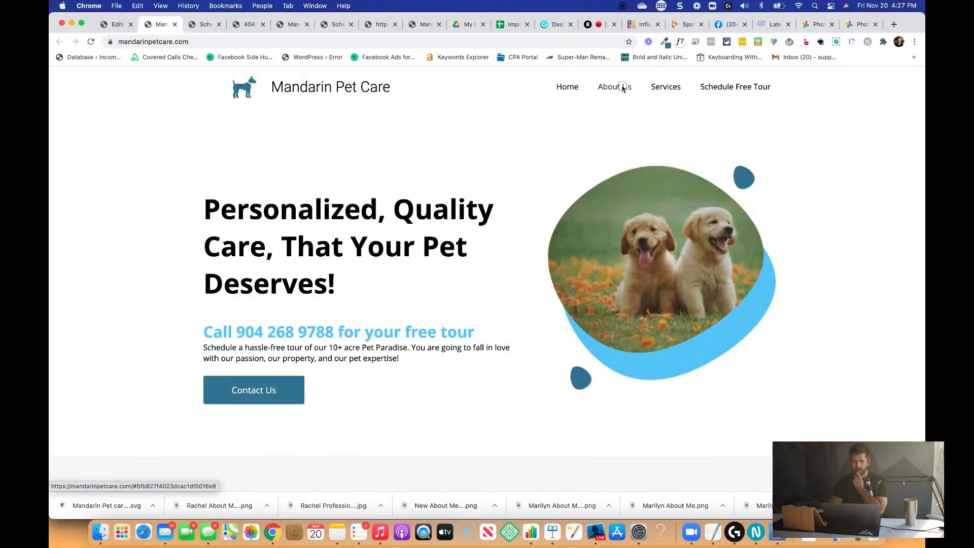
pyautogui.scroll(-20, 623, 89)
pyautogui.scroll(15, 623, 89)
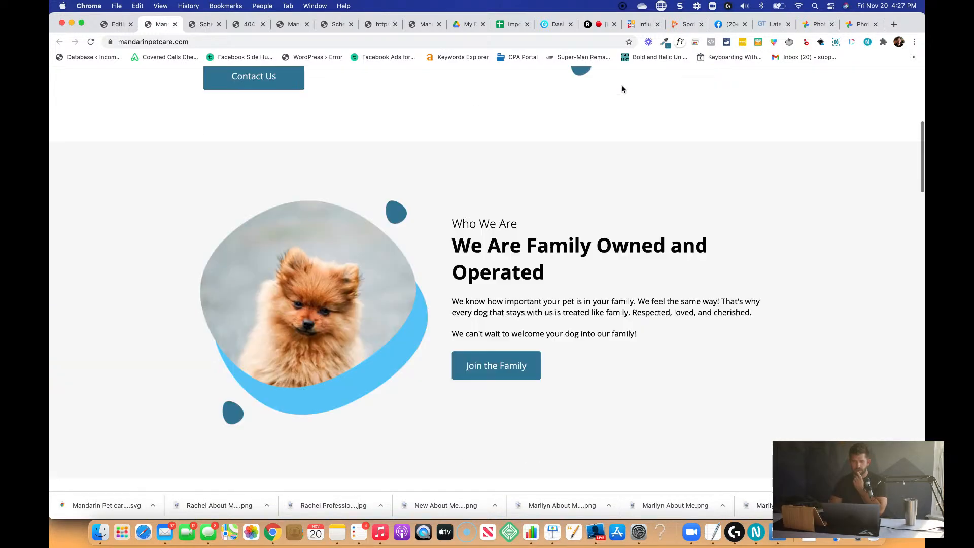
pyautogui.scroll(-15, 650, 92)
pyautogui.scroll(15, 660, 98)
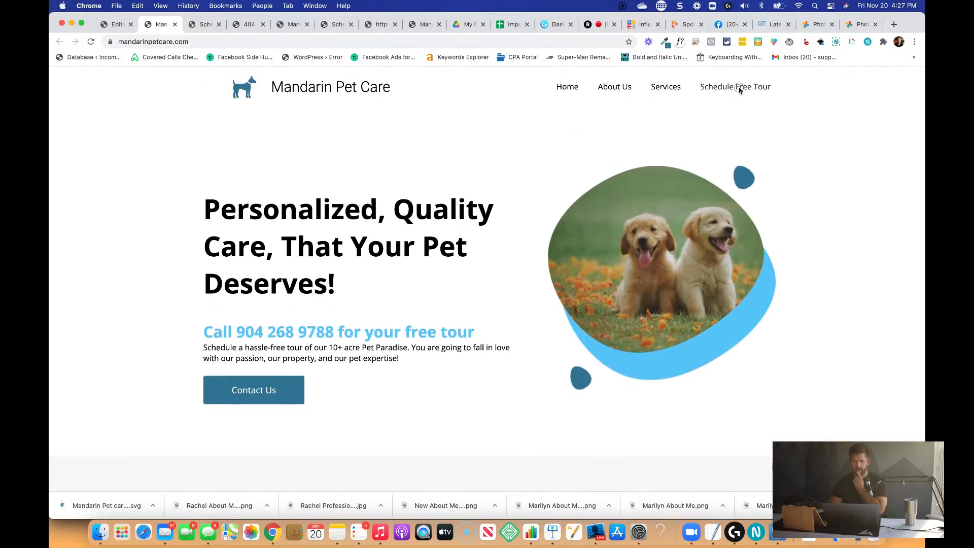
# Open the Schedule Free Tour page on the live site and review its contact details, hours, map and footer.
pyautogui.click(745, 88)
pyautogui.scroll(-4, 556, 295)
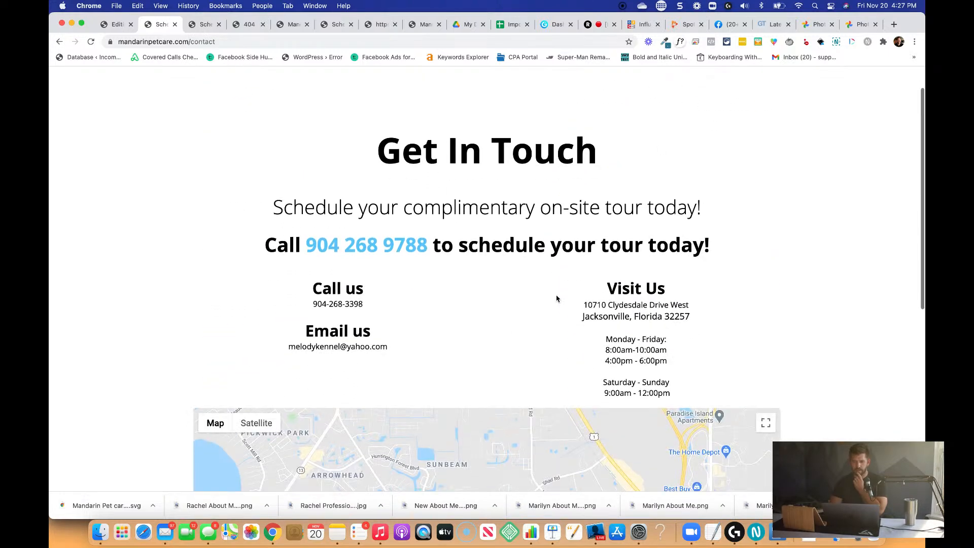
pyautogui.scroll(-5, 638, 259)
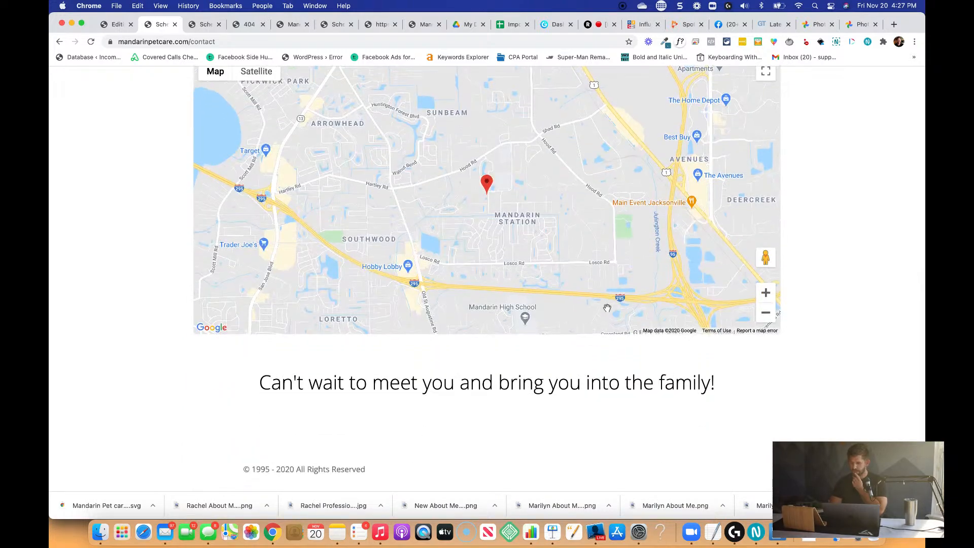
# Test the About Us and Services navigation links from the live contact page.
pyautogui.scroll(10, 607, 308)
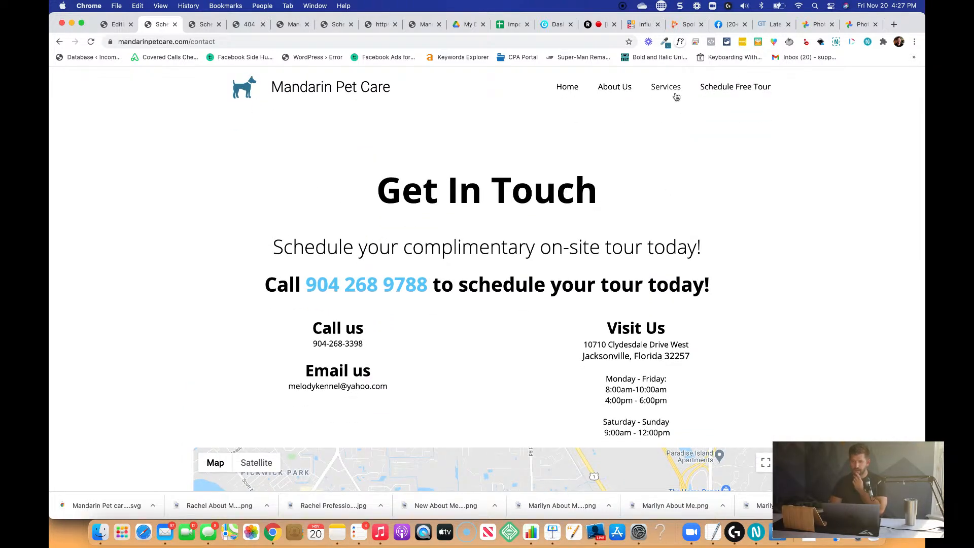
pyautogui.click(620, 90)
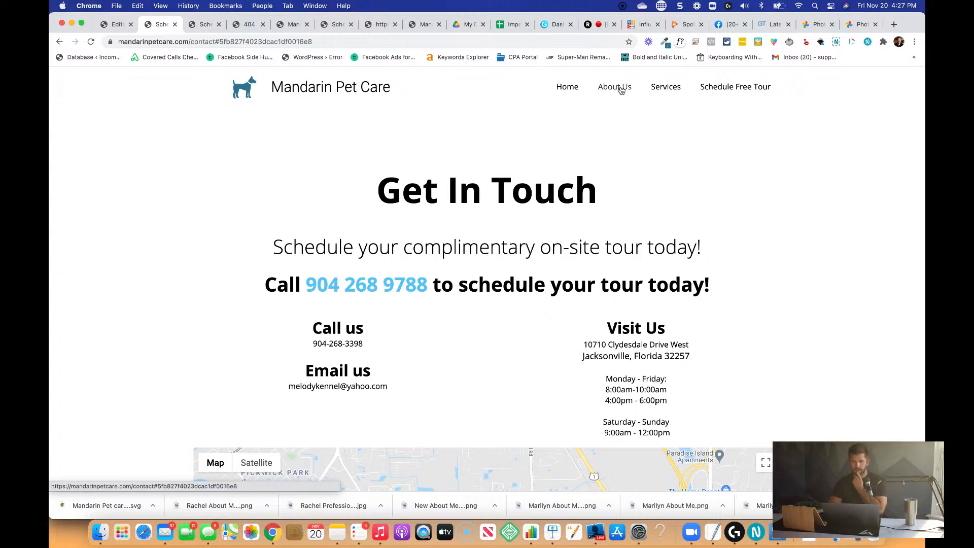
pyautogui.click(663, 91)
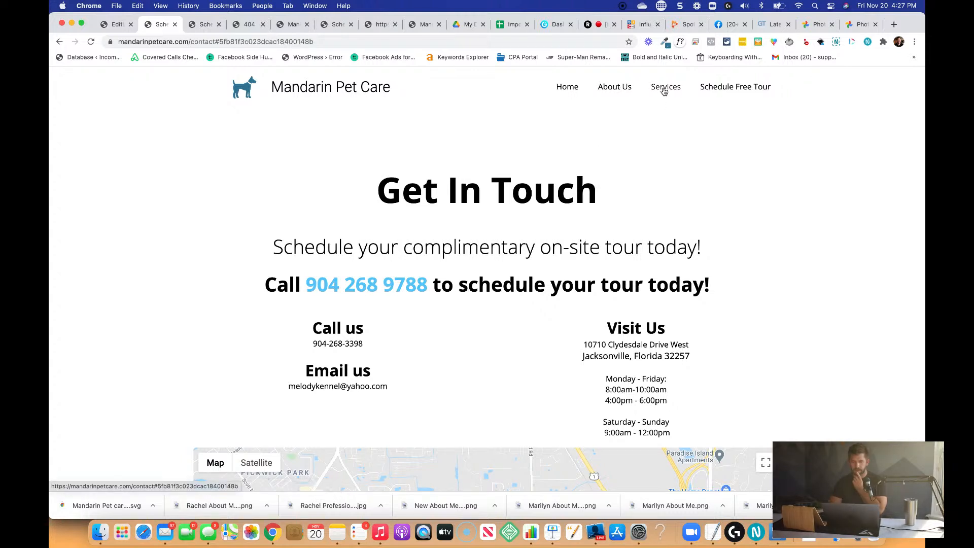
pyautogui.click(627, 88)
pyautogui.click(674, 90)
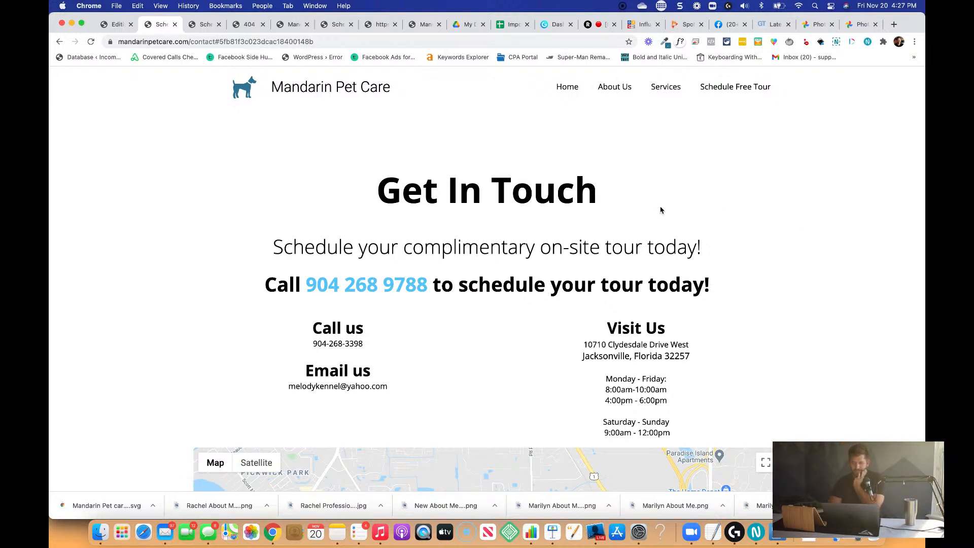
pyautogui.click(603, 89)
# Return to the live home page and test its Services navigation link.
pyautogui.click(567, 90)
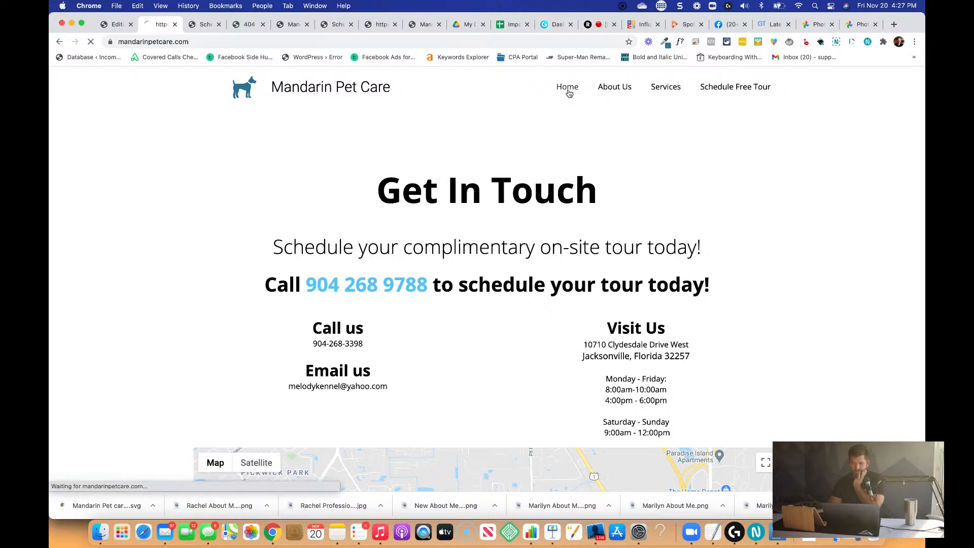
pyautogui.click(663, 90)
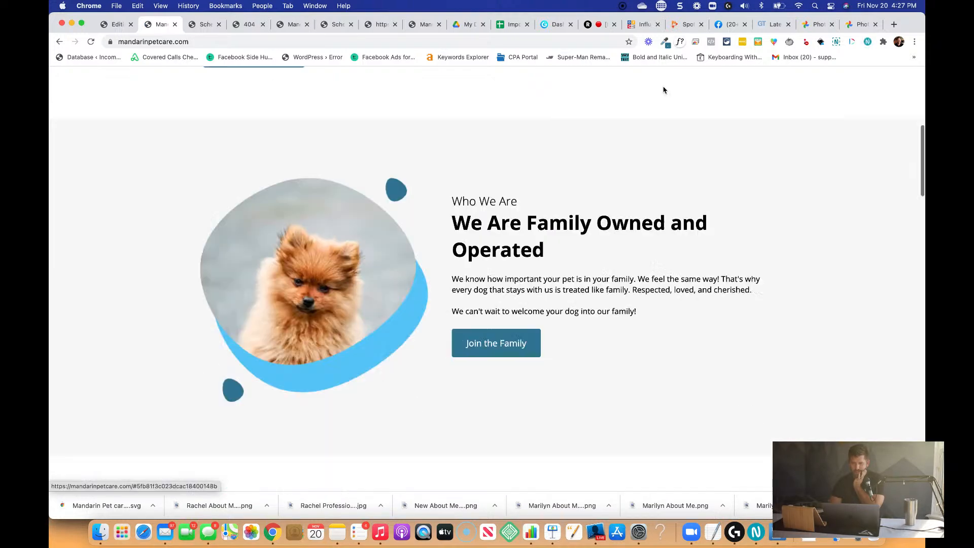
pyautogui.scroll(20, 641, 226)
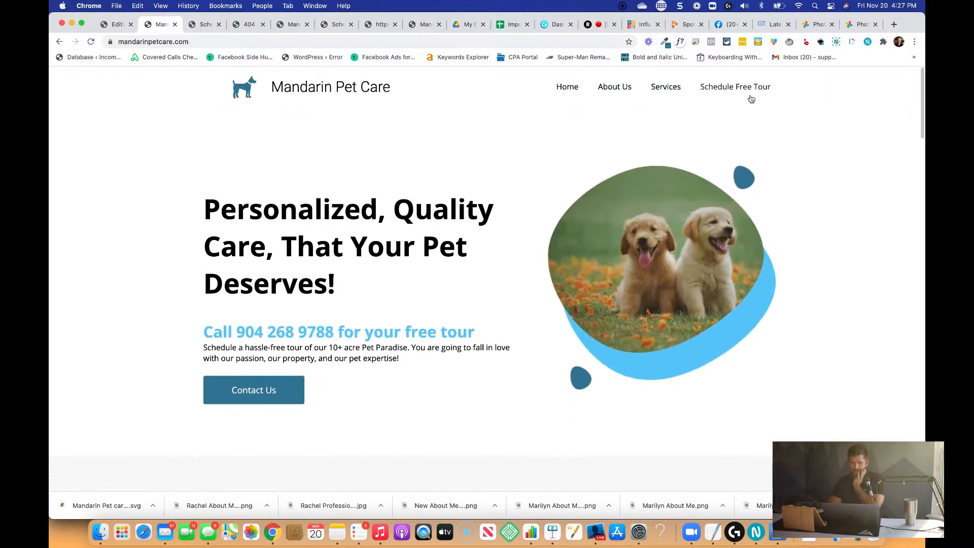
# Open the Schedule Free Tour page from the home page and check its contact details, hours formatting and map.
pyautogui.click(750, 92)
pyautogui.scroll(-3, 607, 270)
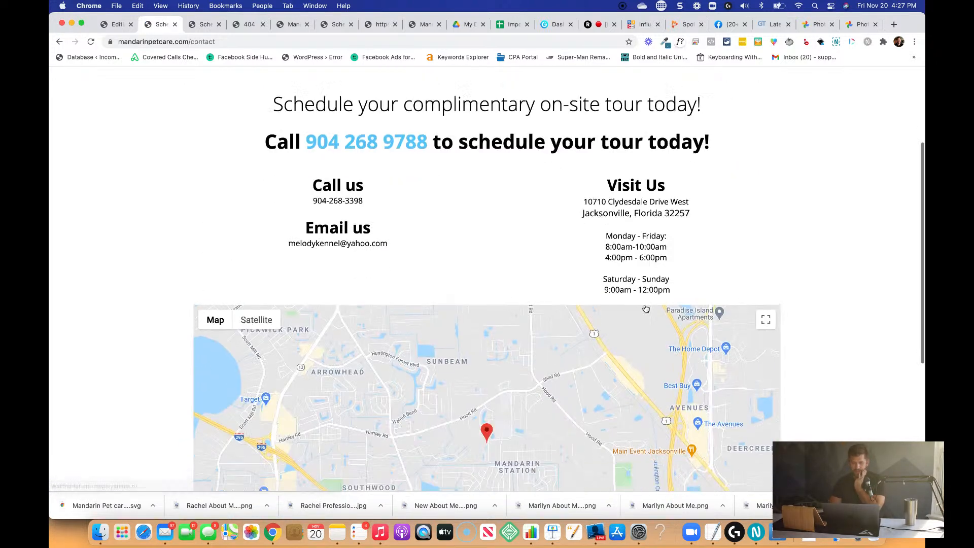
pyautogui.scroll(-2, 698, 270)
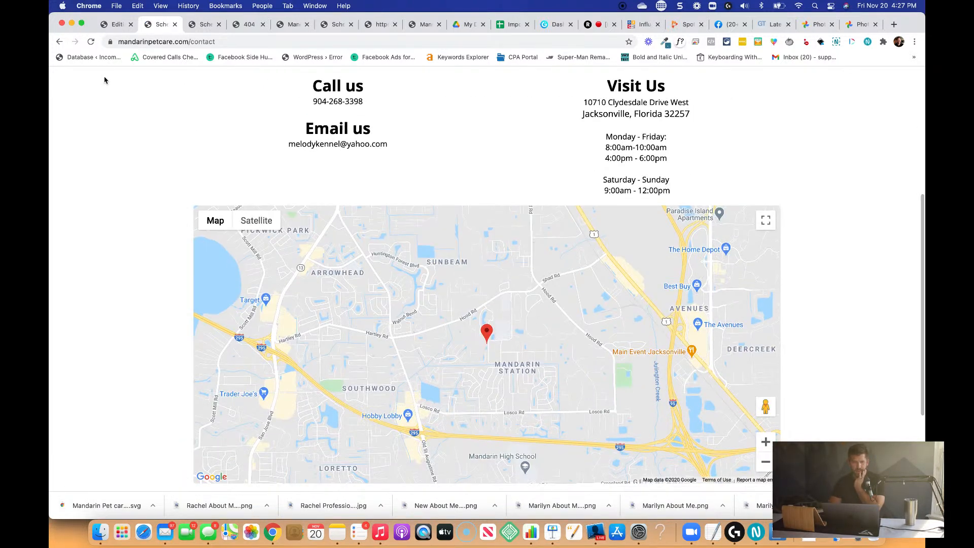
# Open the funnel's Contact Page in the page editor and change the Monday - Friday morning hours to "8:00am -10:00am".
pyautogui.click(114, 24)
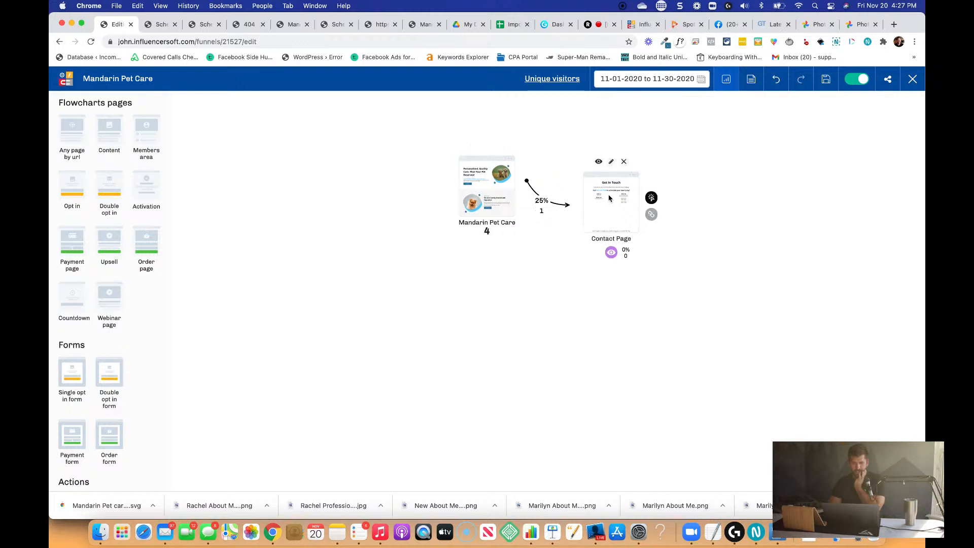
pyautogui.click(611, 161)
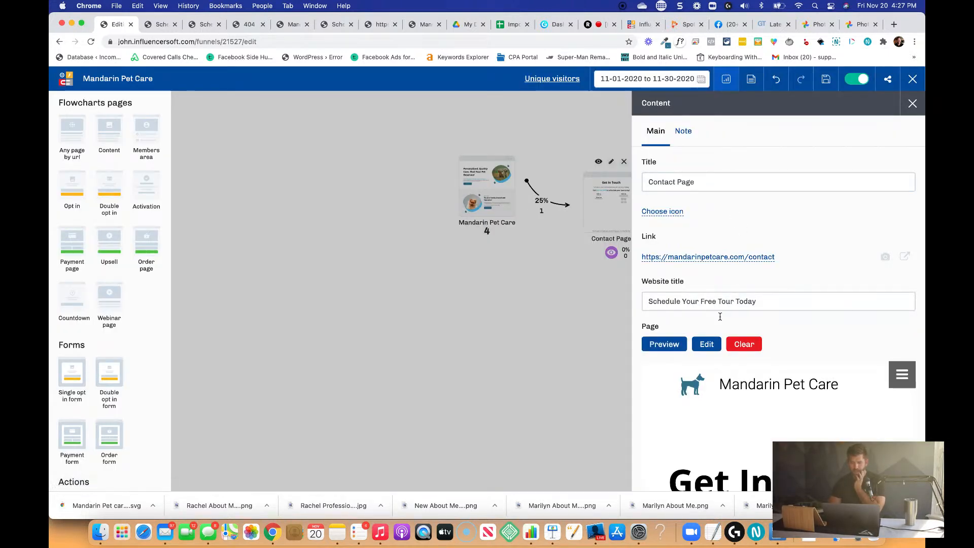
pyautogui.click(706, 344)
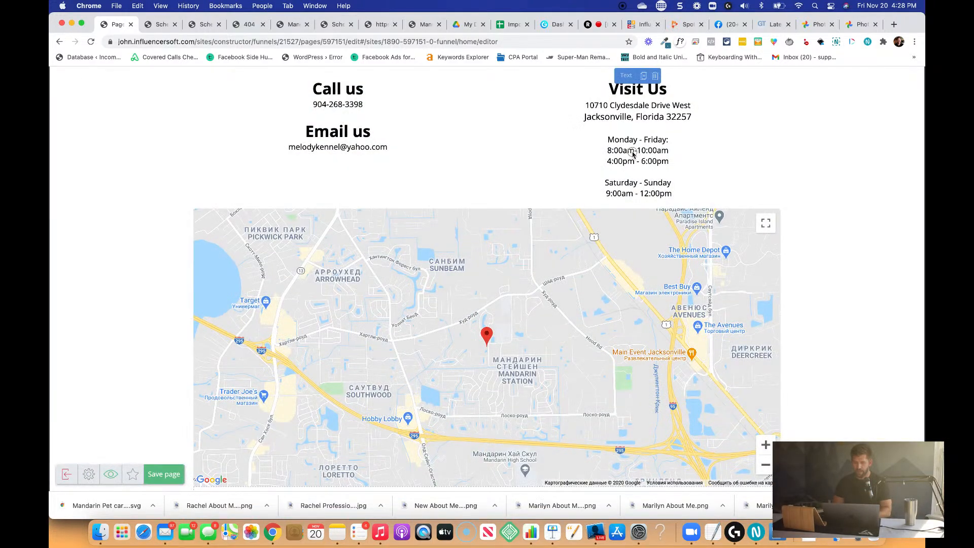
pyautogui.click(636, 149)
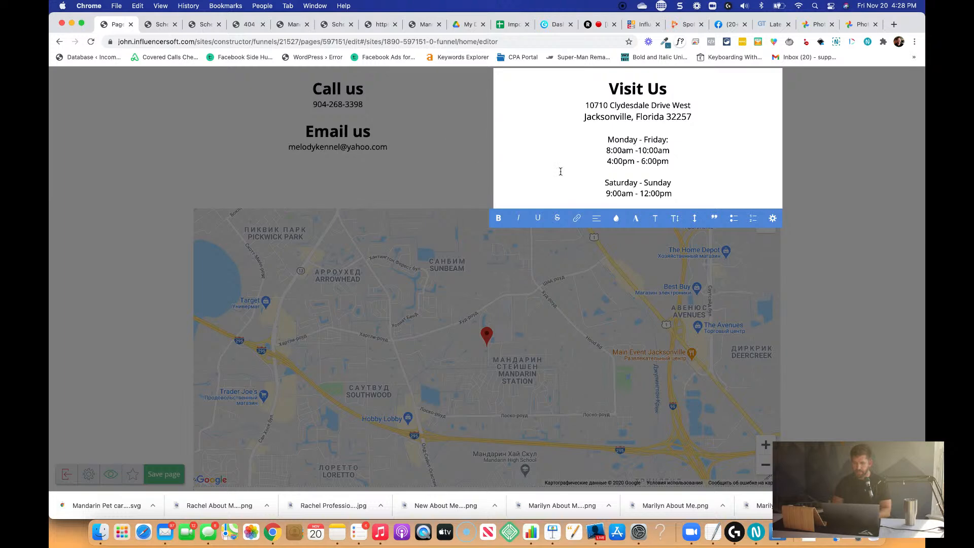
pyautogui.click(449, 153)
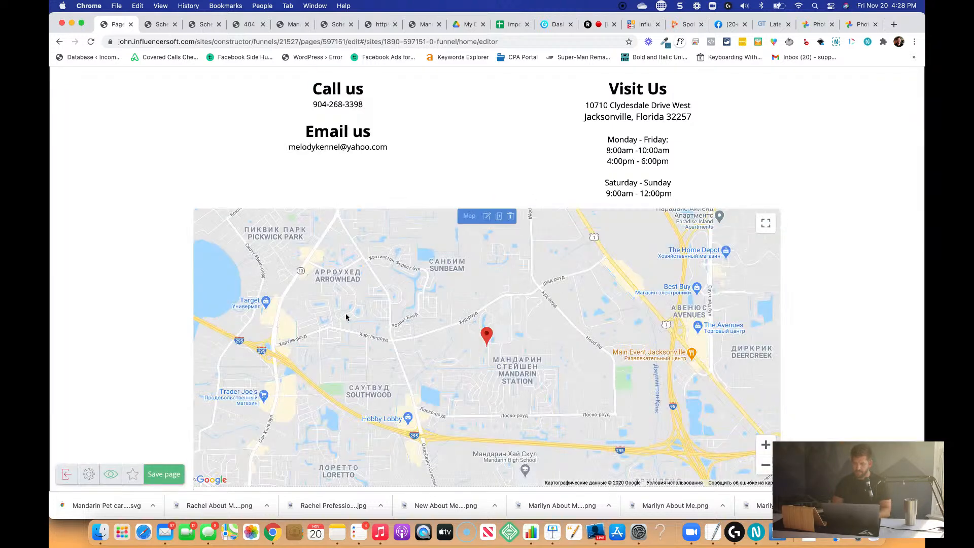
# Save the contact page, exit to the funnel flowchart, close the page settings and save the funnel.
pyautogui.click(175, 474)
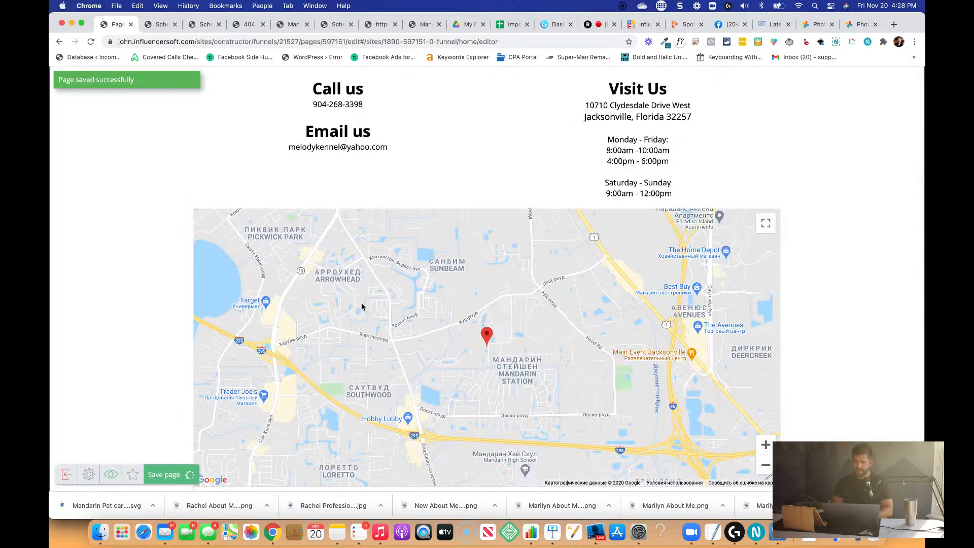
pyautogui.click(66, 476)
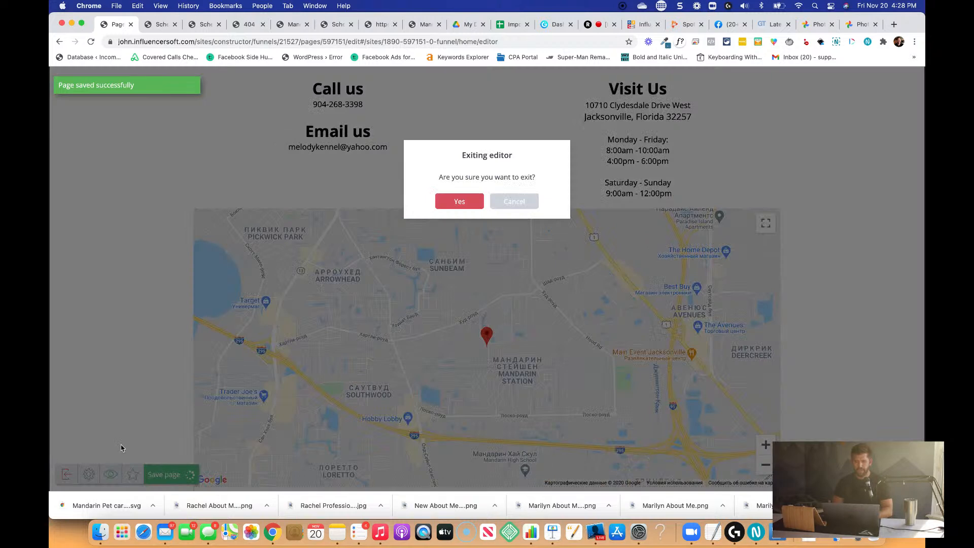
pyautogui.click(453, 201)
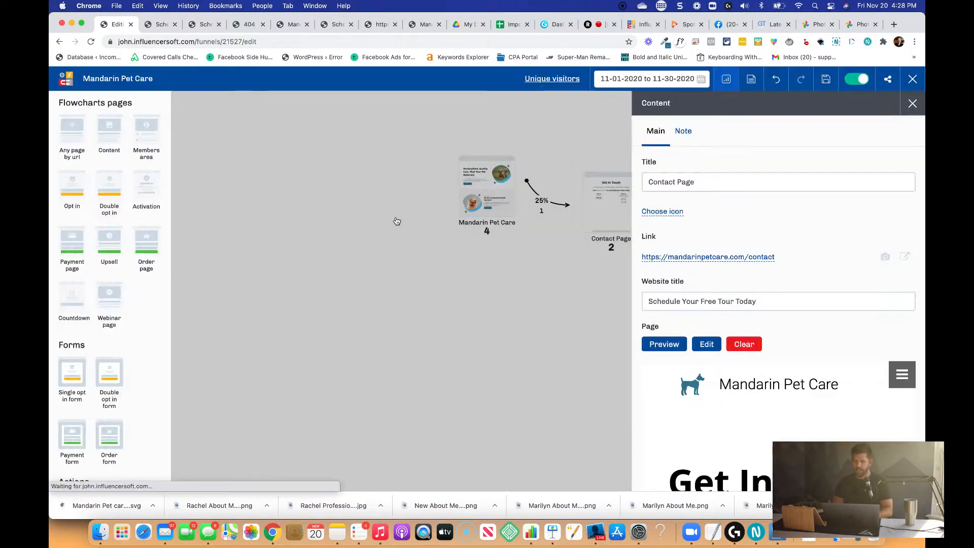
pyautogui.click(482, 326)
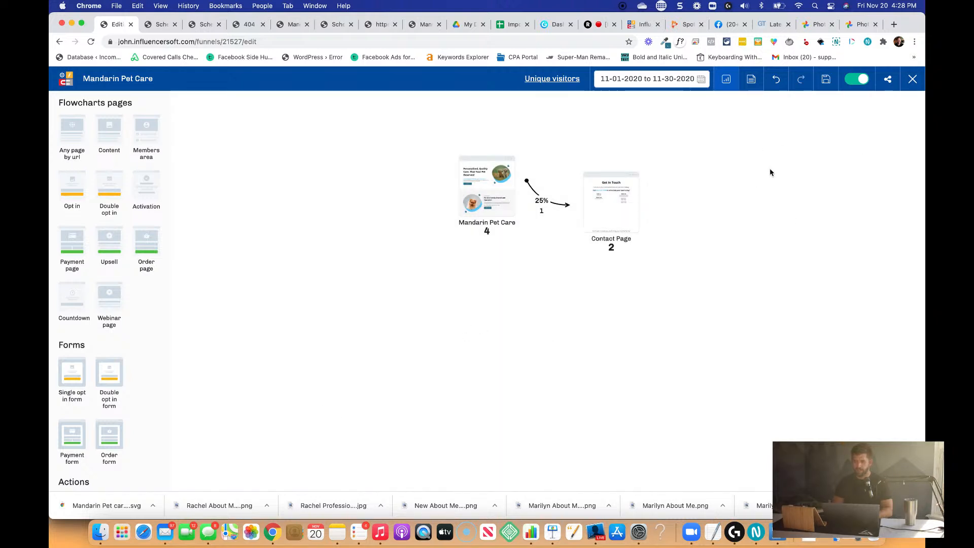
pyautogui.click(827, 81)
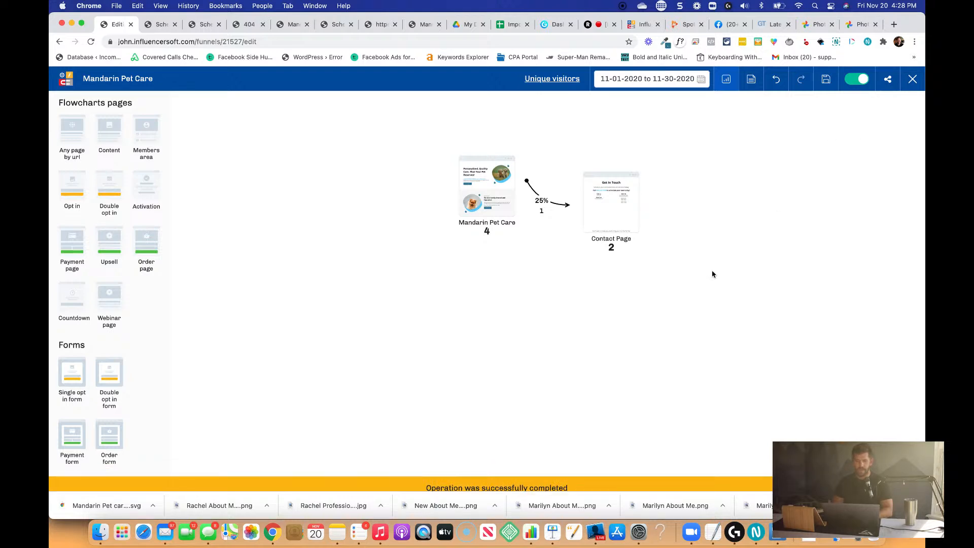
# Switch to Glorify, create a square design 250 px wide and add the standing dog icon found by searching icons for "dog".
pyautogui.click(555, 25)
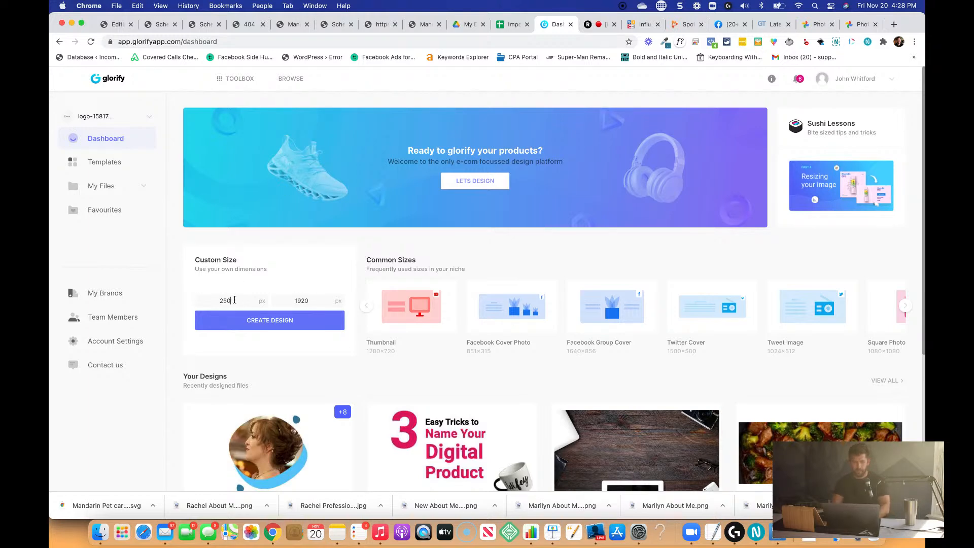
pyautogui.click(244, 321)
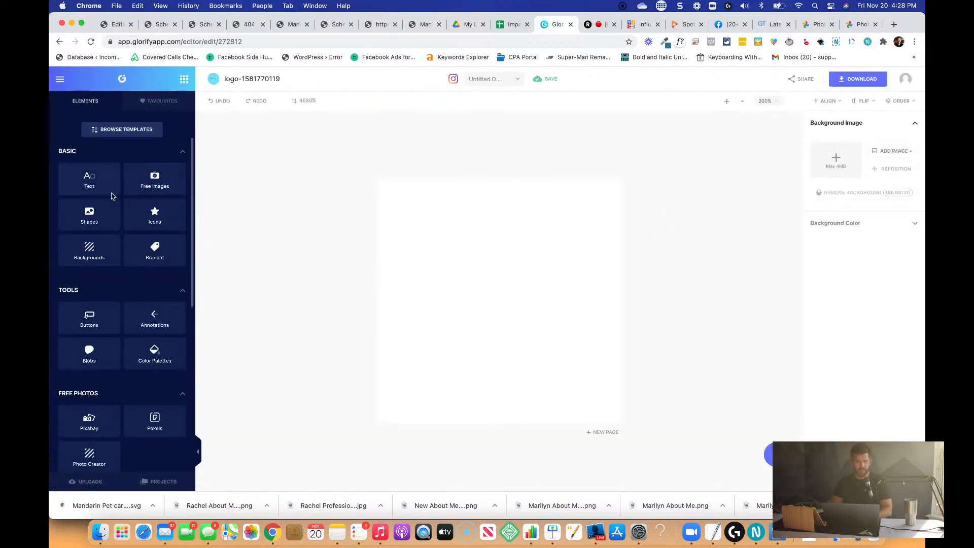
pyautogui.click(155, 215)
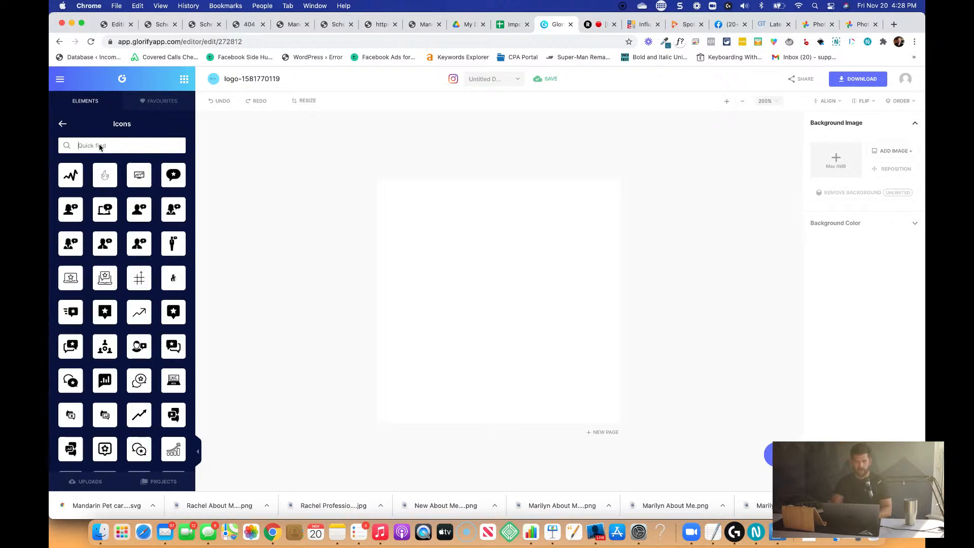
pyautogui.press('Return')
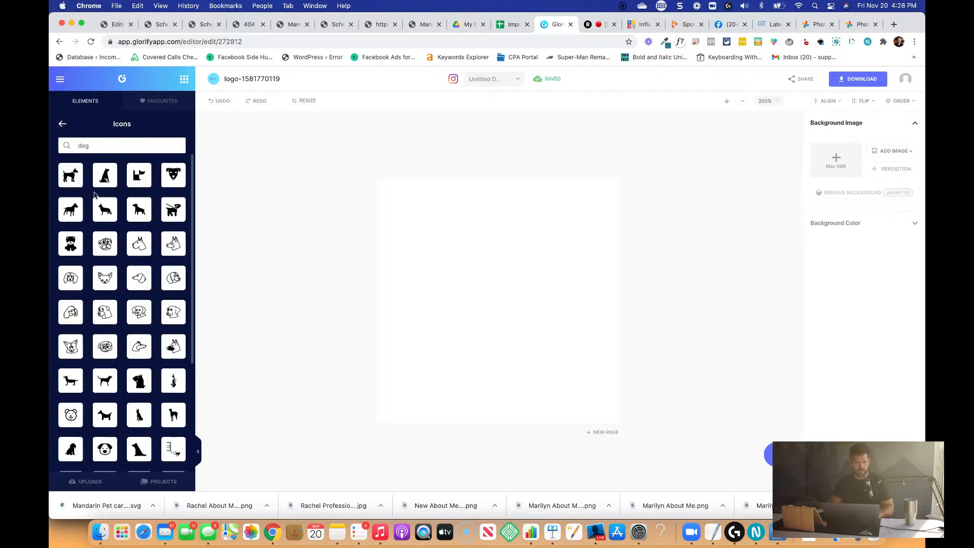
pyautogui.click(80, 181)
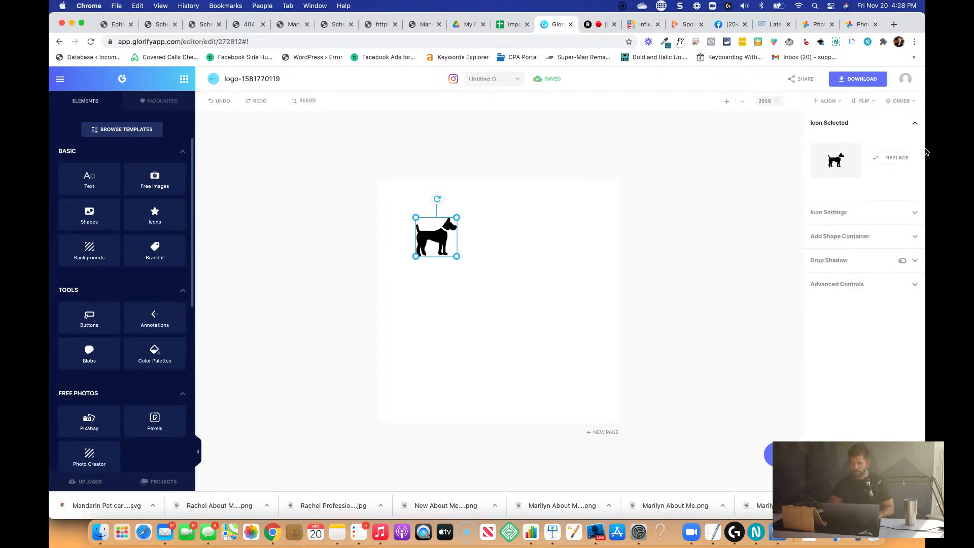
# Open the dog icon's color settings and look through the Favourites & Brands palettes for the Mandarin Pet Care colors.
pyautogui.click(866, 212)
pyautogui.click(853, 232)
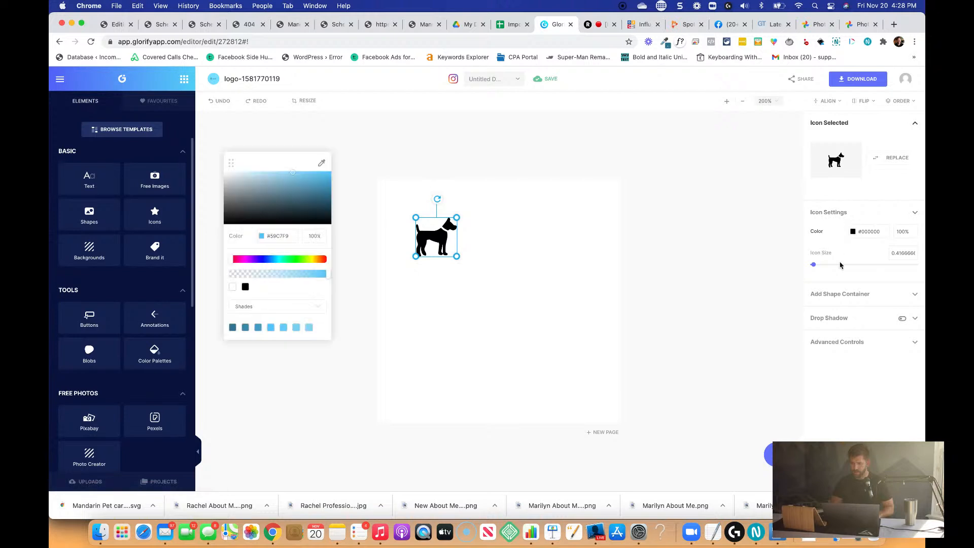
pyautogui.click(857, 233)
pyautogui.click(256, 310)
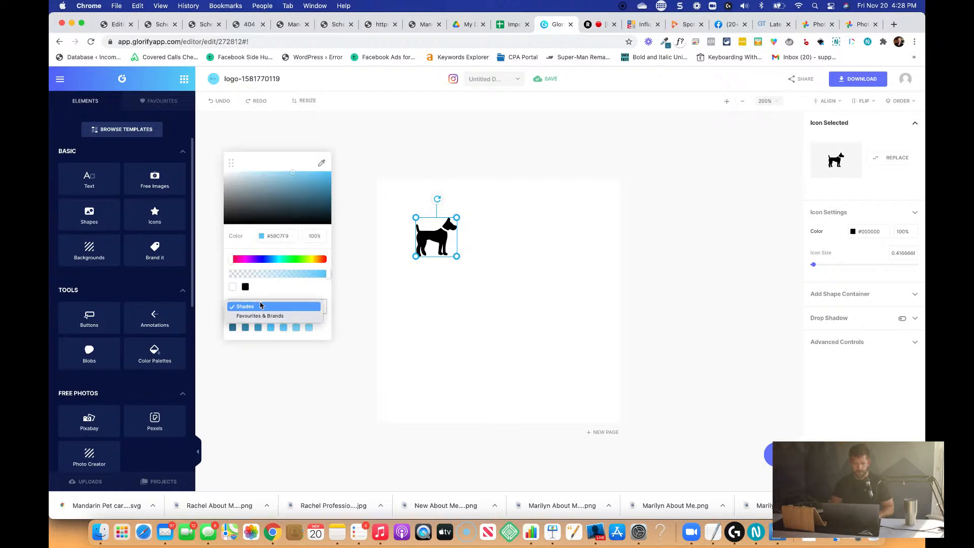
pyautogui.click(262, 322)
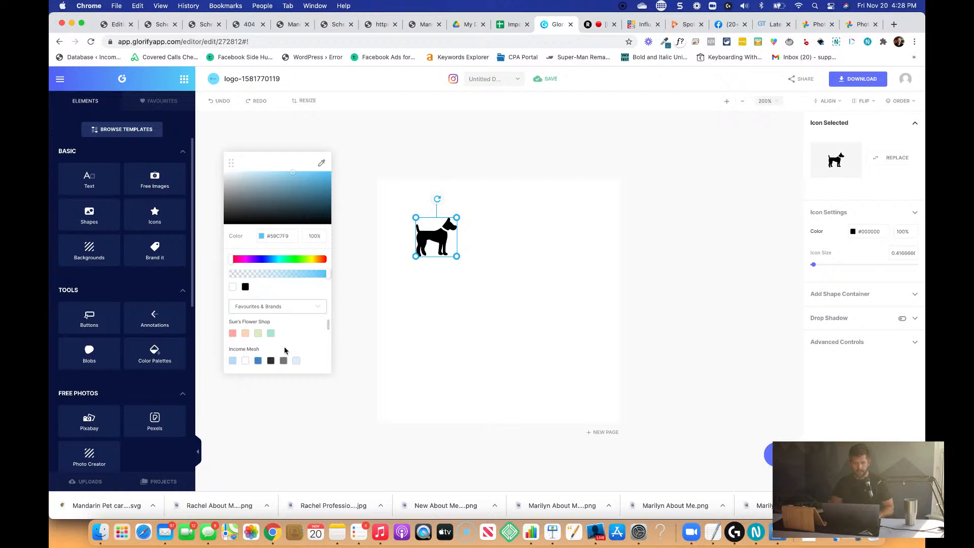
pyautogui.scroll(-5, 285, 350)
pyautogui.scroll(2, 274, 363)
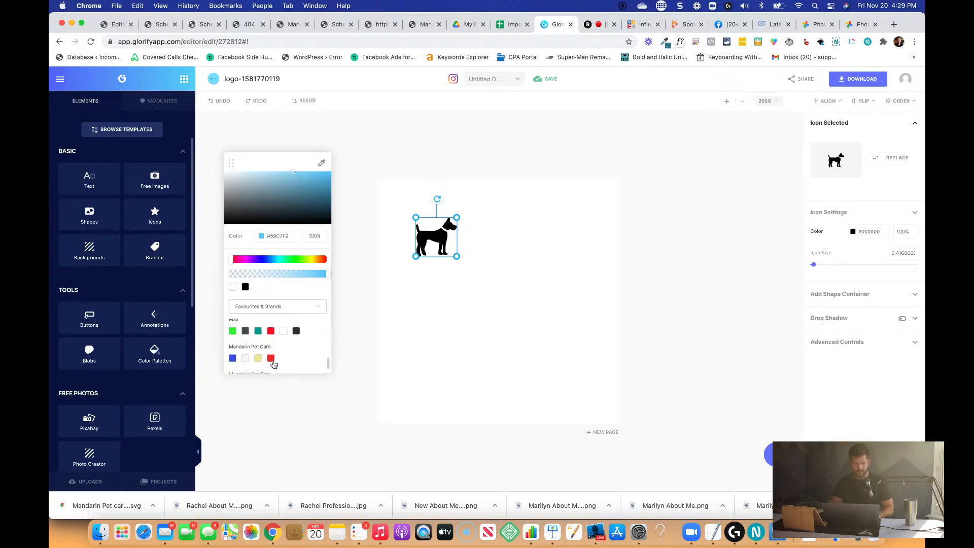
pyautogui.scroll(3, 269, 357)
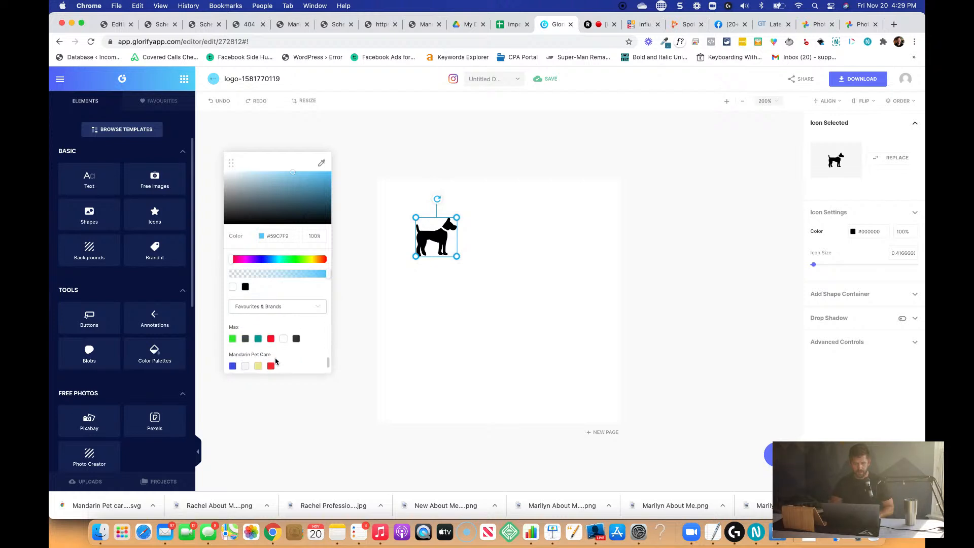
pyautogui.scroll(5, 276, 362)
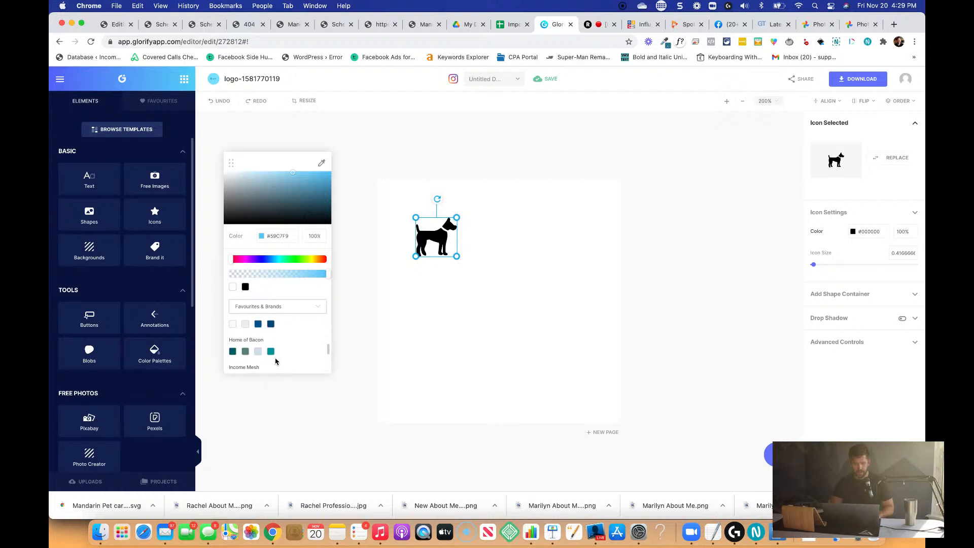
pyautogui.scroll(4, 276, 361)
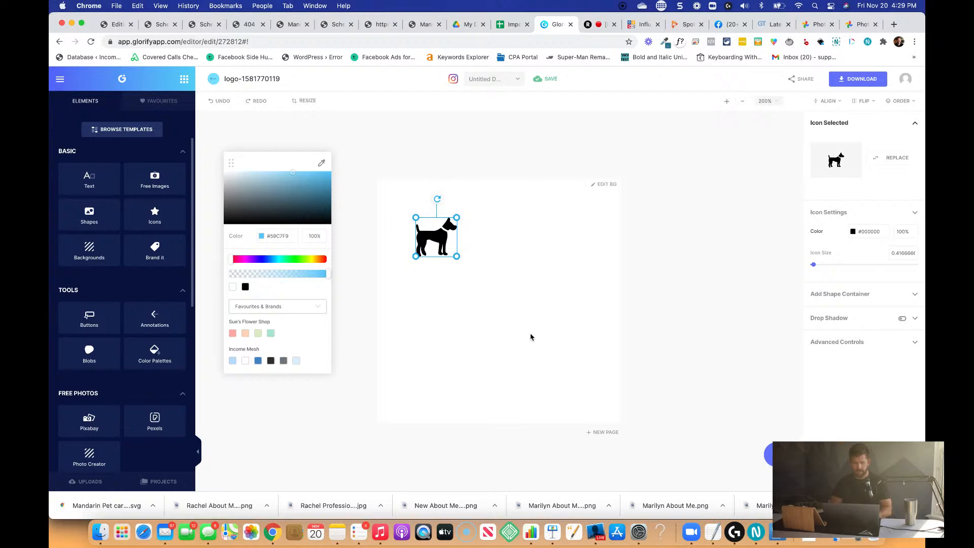
# Set the dog icon's color to the Dark Blue Accent code 357795 from the TextEdit notes.
pyautogui.press('super+Tab')
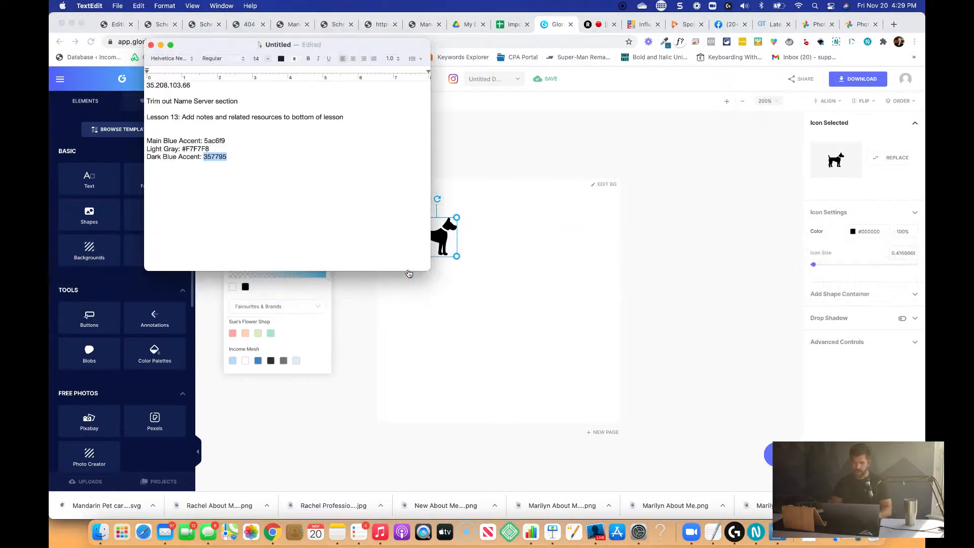
pyautogui.click(262, 286)
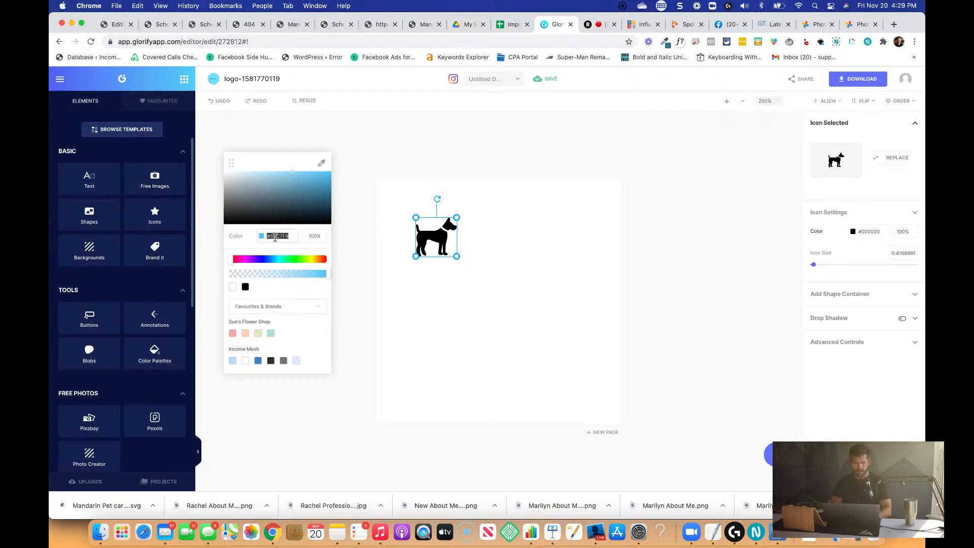
pyautogui.write('357795')
pyautogui.press('super+Tab')
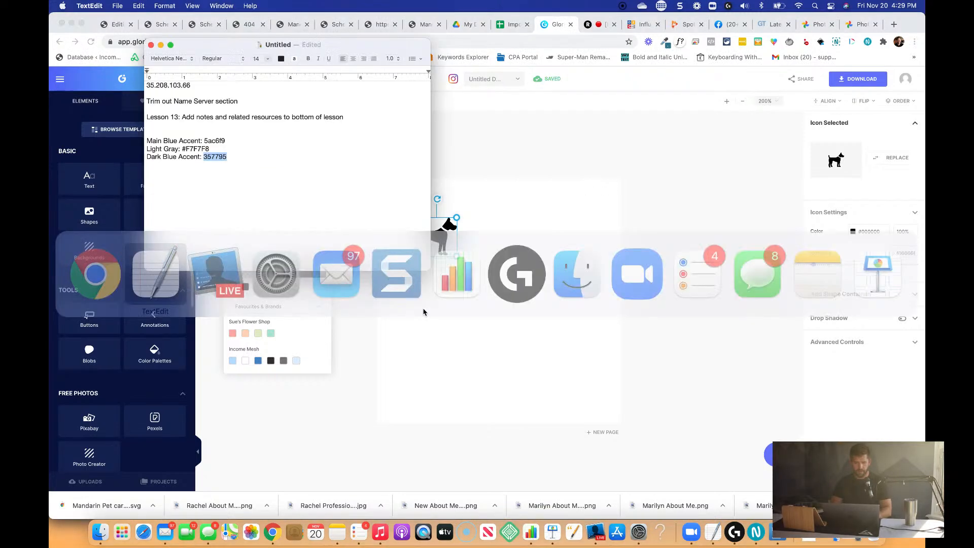
pyautogui.press('super+Tab')
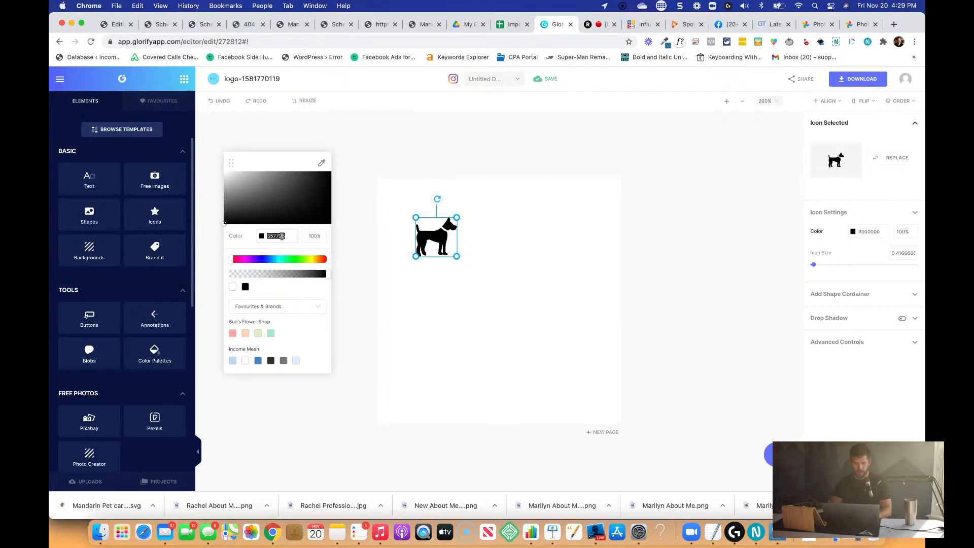
pyautogui.press('super+Tab')
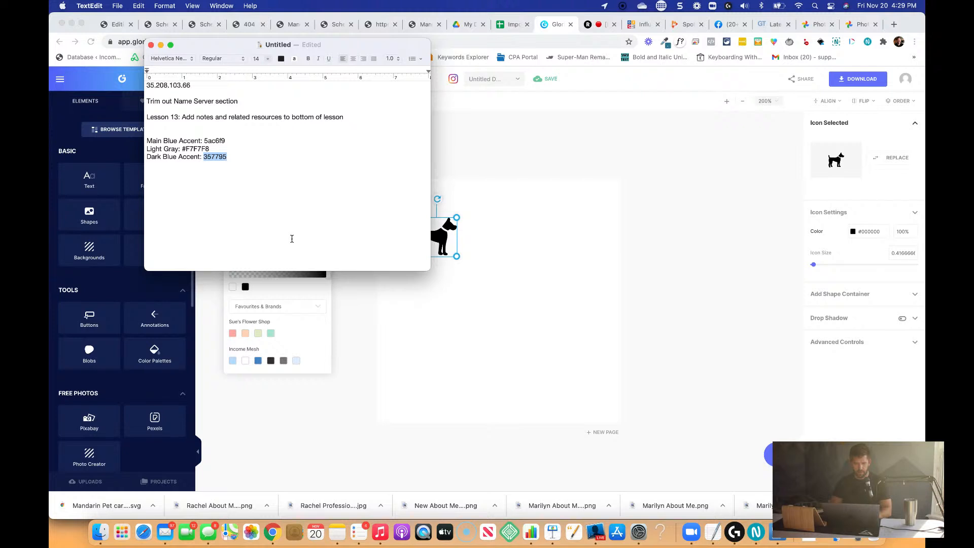
pyautogui.press('super+Tab')
pyautogui.click(389, 325)
pyautogui.click(428, 238)
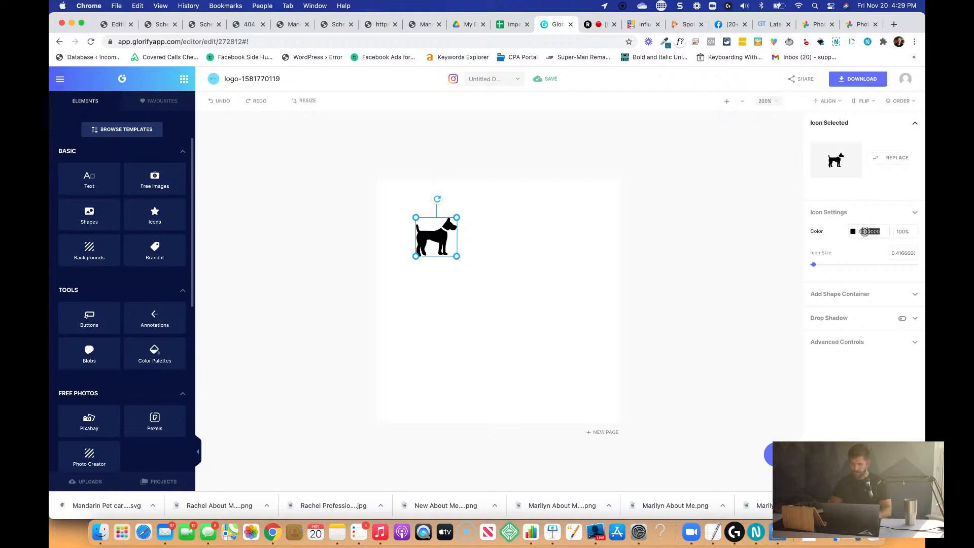
pyautogui.write('357795')
pyautogui.click(535, 221)
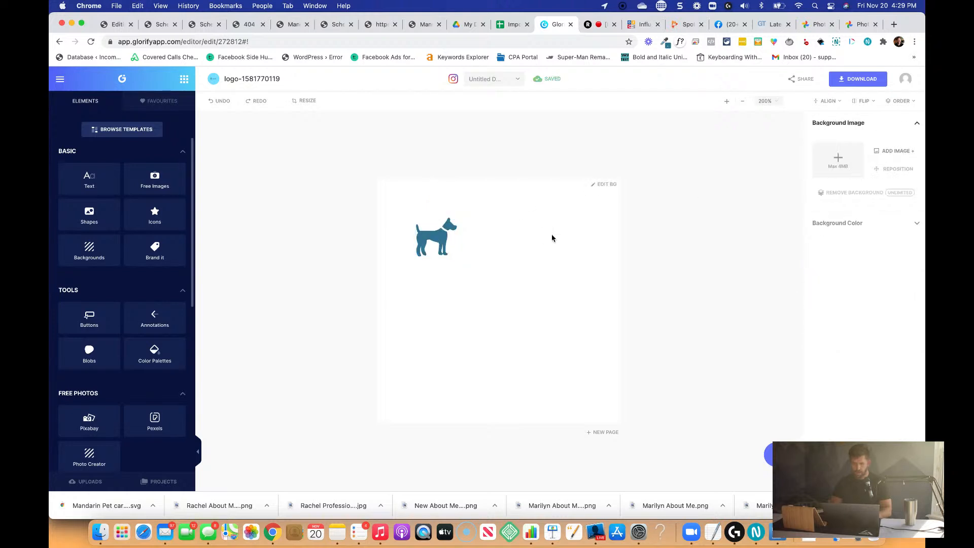
# Enlarge the dog icon to an icon size of about 1.91 and align it to the centre and middle of the canvas.
pyautogui.click(449, 256)
pyautogui.moveTo(458, 258); pyautogui.dragTo(602, 394)
pyautogui.moveTo(513, 348); pyautogui.dragTo(507, 340)
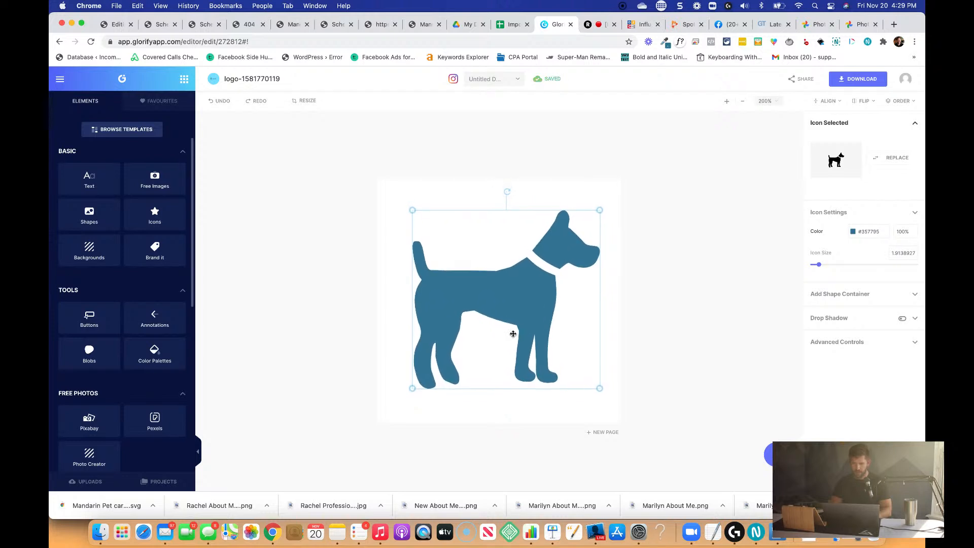
pyautogui.click(829, 101)
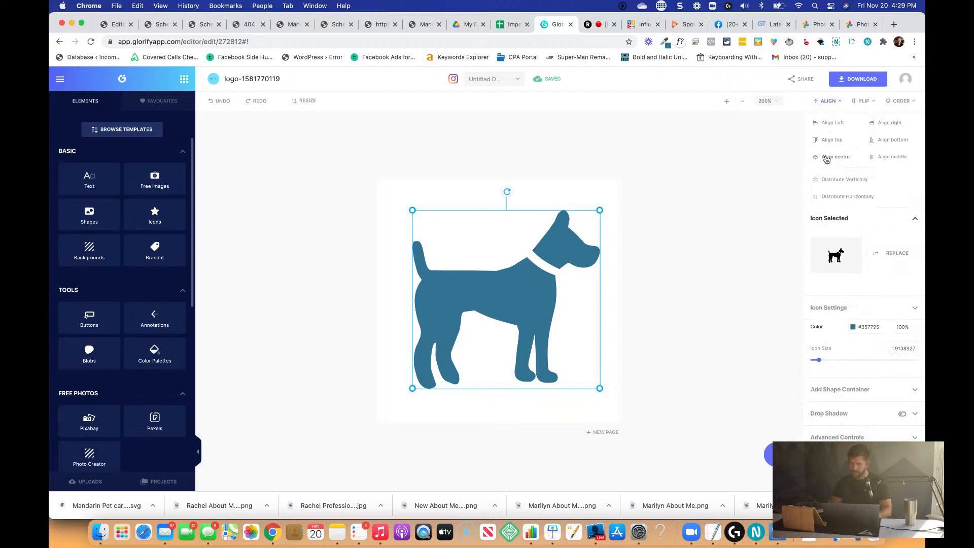
pyautogui.click(826, 159)
pyautogui.click(882, 159)
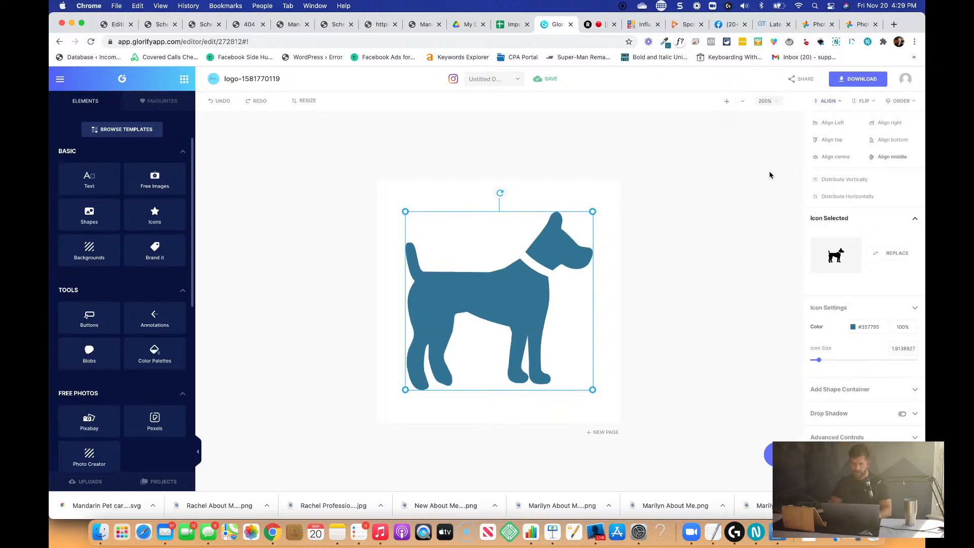
pyautogui.click(677, 189)
# Download the dog design at x1 size as a PNG named "Favicon" into the Mandarin Pet Care 2020 folder.
pyautogui.click(858, 79)
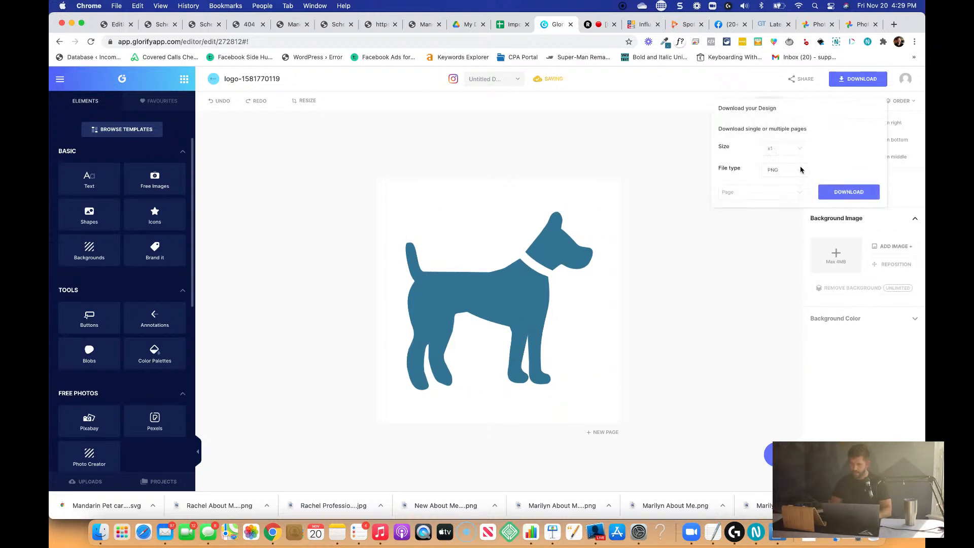
pyautogui.click(801, 170)
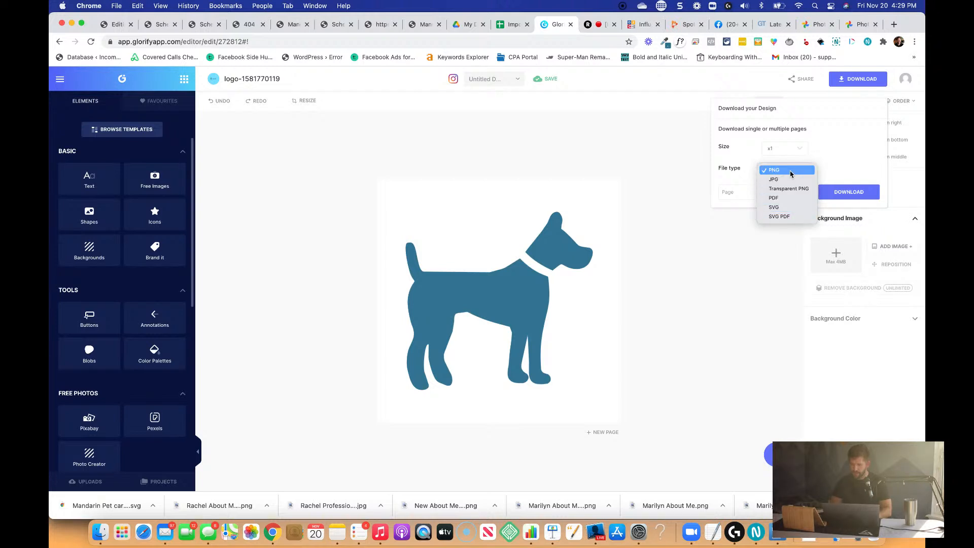
pyautogui.click(791, 174)
pyautogui.click(849, 191)
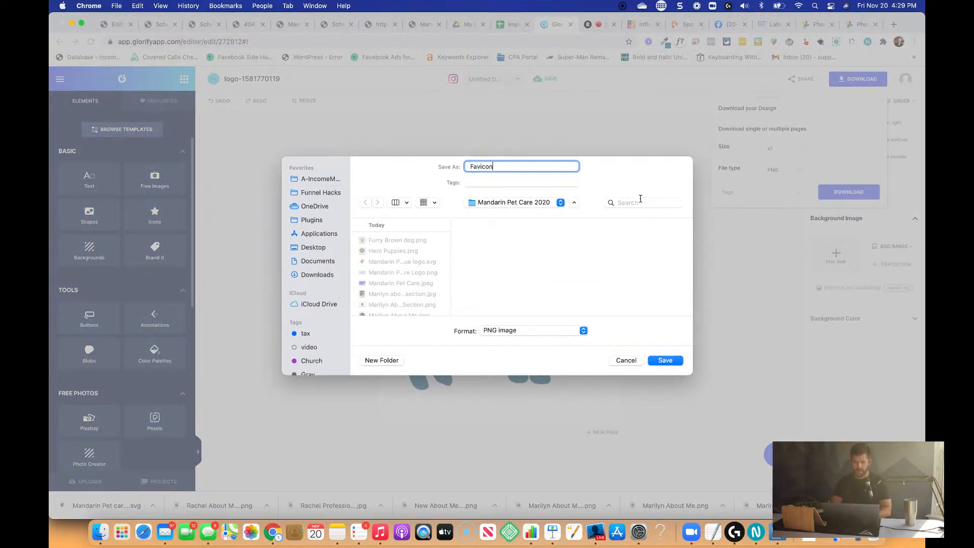
pyautogui.write('Favicon')
pyautogui.press('Return')
# Search the web for "png to ico converter" in a new browser tab and open the ICO Convert site.
pyautogui.press('super+t')
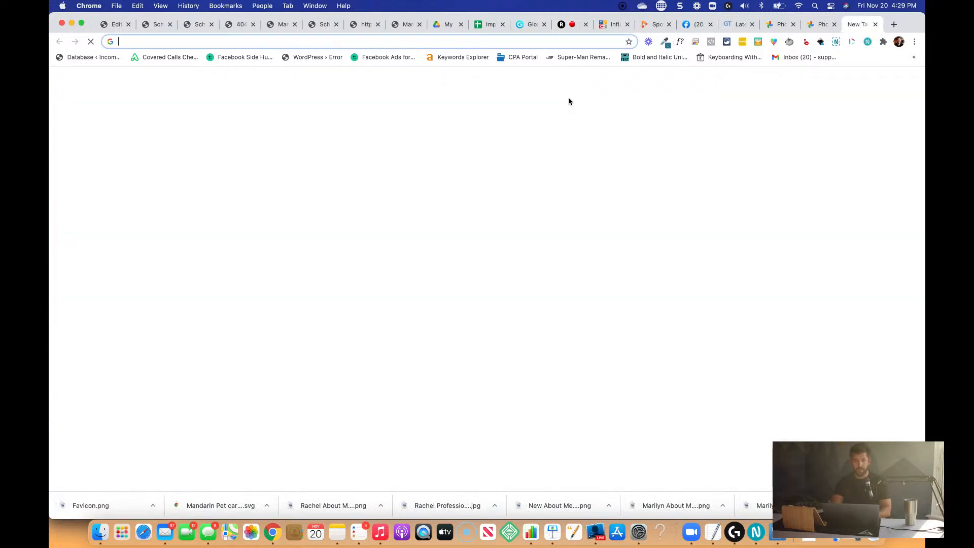
pyautogui.write('png to ico ')
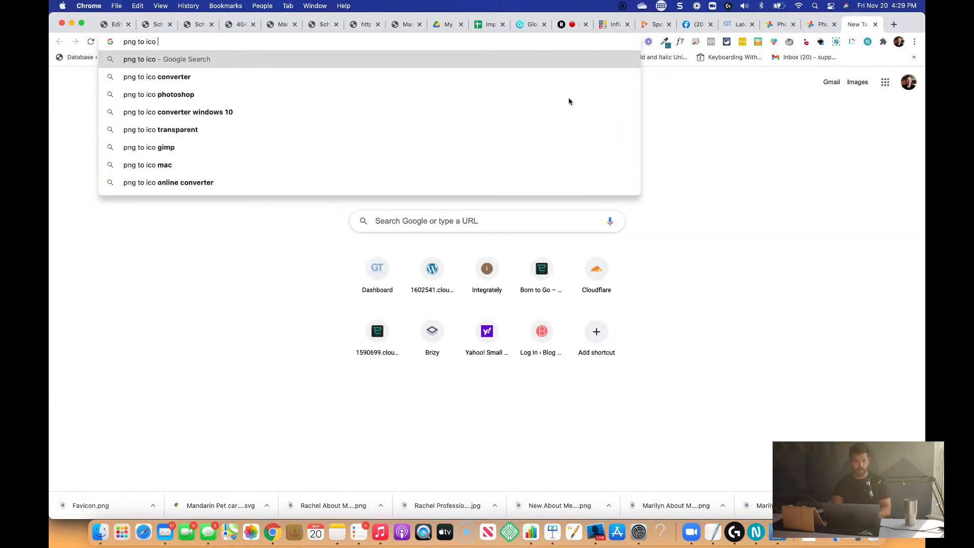
pyautogui.write('converter')
pyautogui.press('Return')
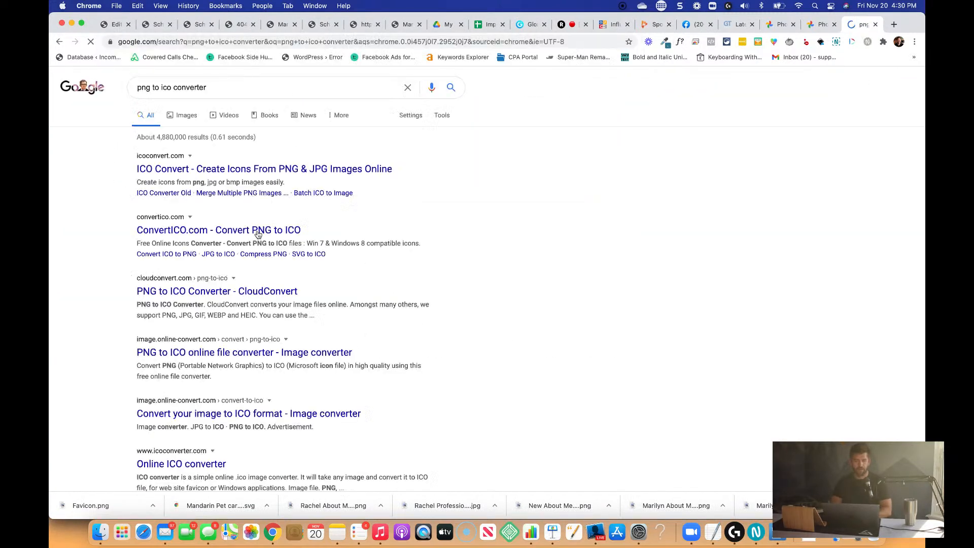
pyautogui.click(312, 169)
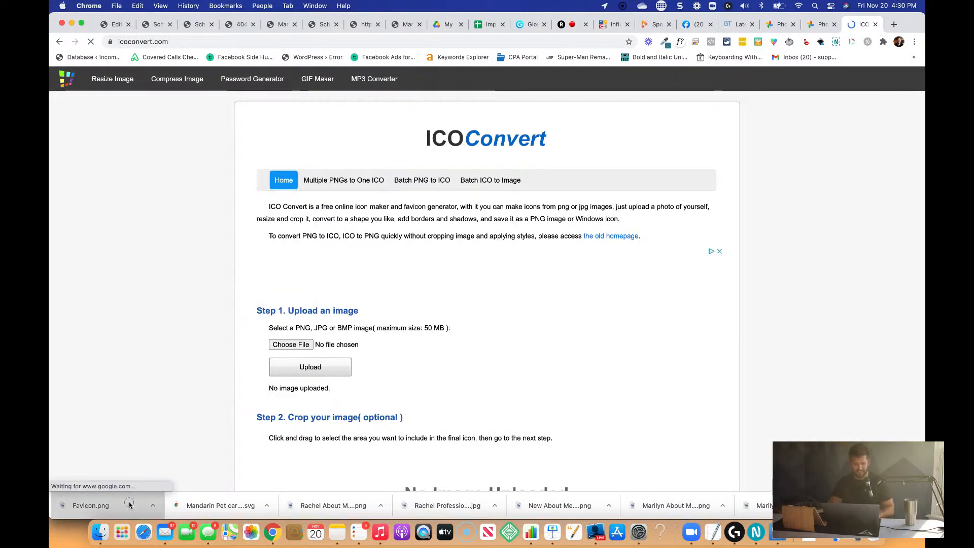
# Convert Favicon.png to ICO for Windows 7, Windows 8, Vista and XP, saving it as "Dog ICO" in the Mandarin Pet Care 2020 folder.
pyautogui.moveTo(299, 349); pyautogui.dragTo(297, 350)
pyautogui.click(310, 367)
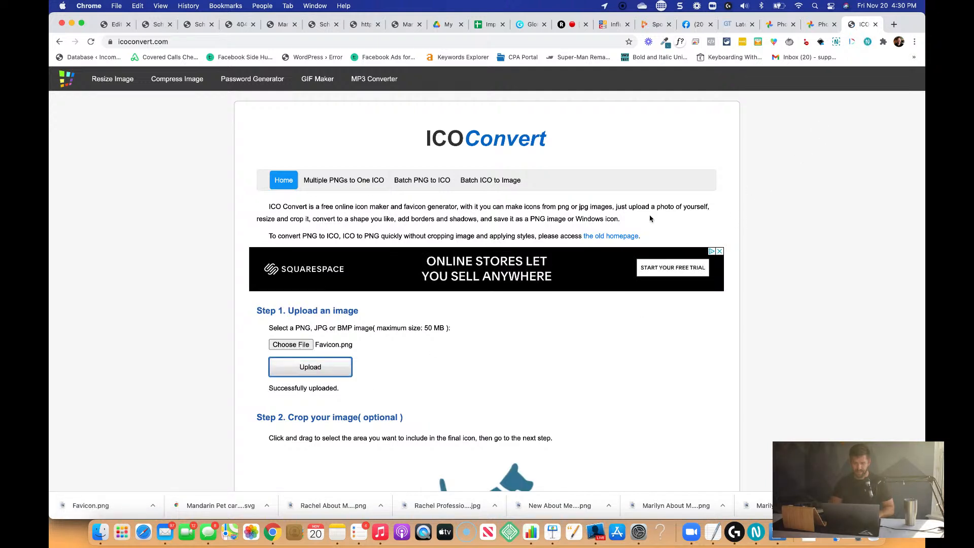
pyautogui.scroll(-3, 547, 294)
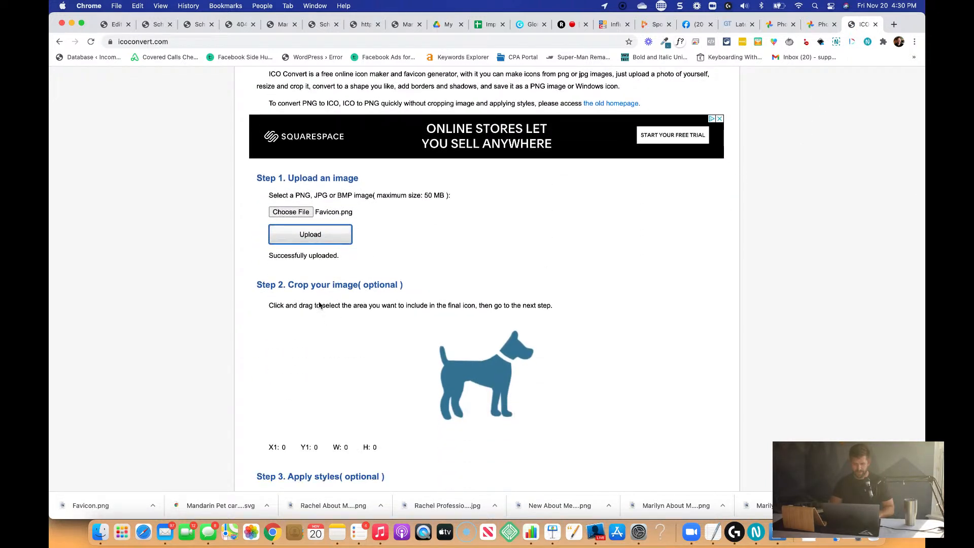
pyautogui.scroll(-8, 424, 352)
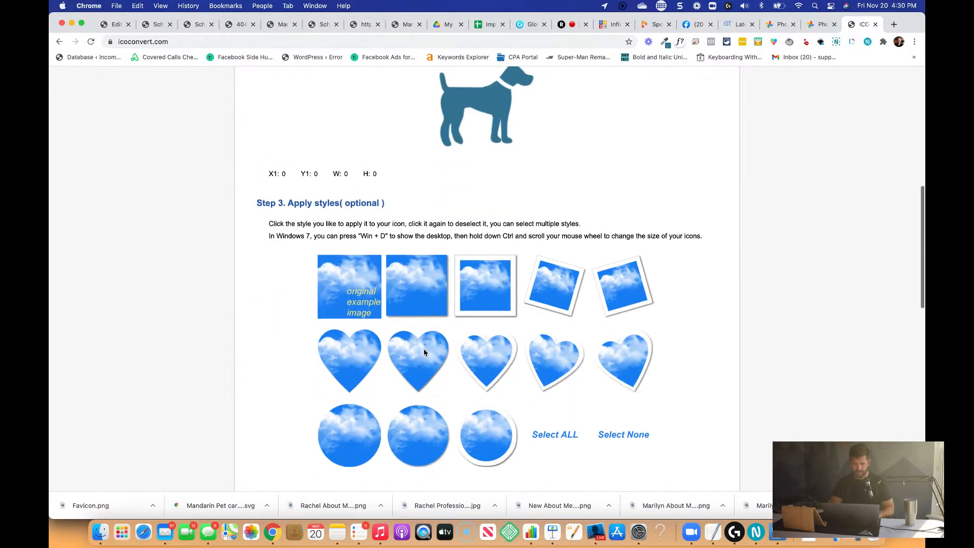
pyautogui.scroll(-4, 424, 352)
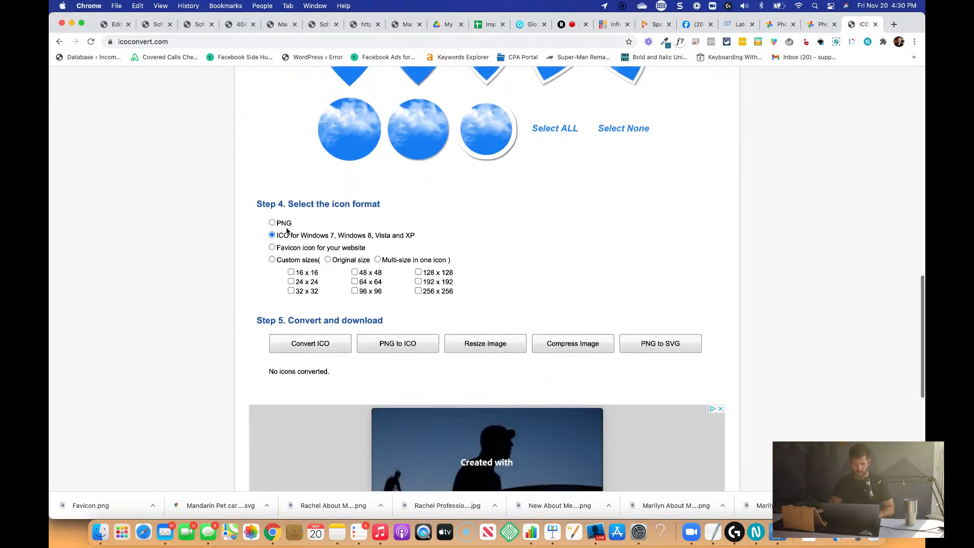
pyautogui.click(304, 337)
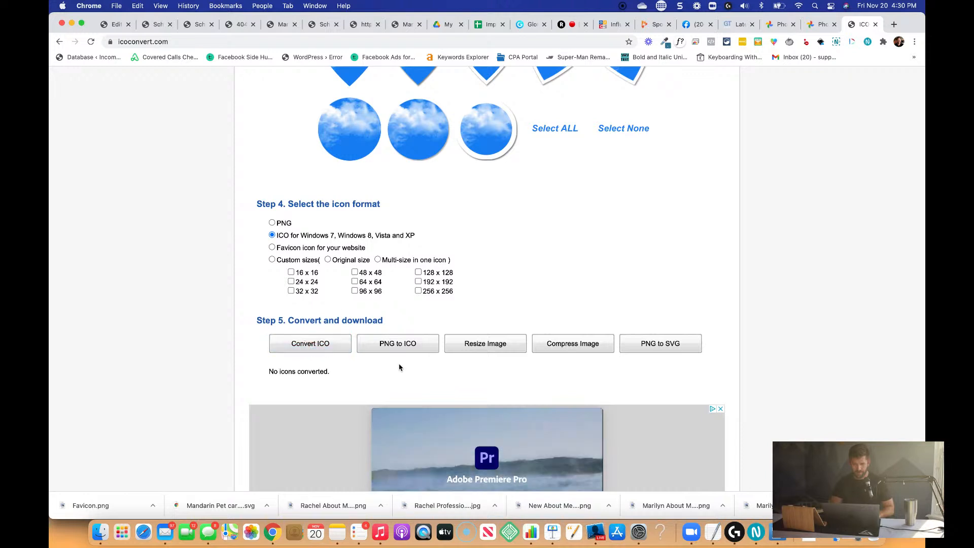
pyautogui.scroll(-1, 398, 366)
pyautogui.click(315, 312)
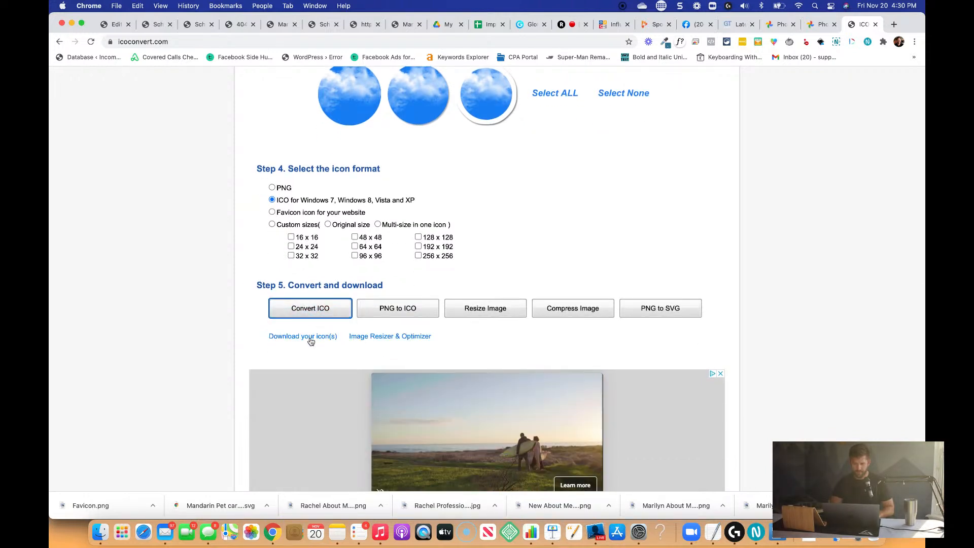
pyautogui.click(310, 338)
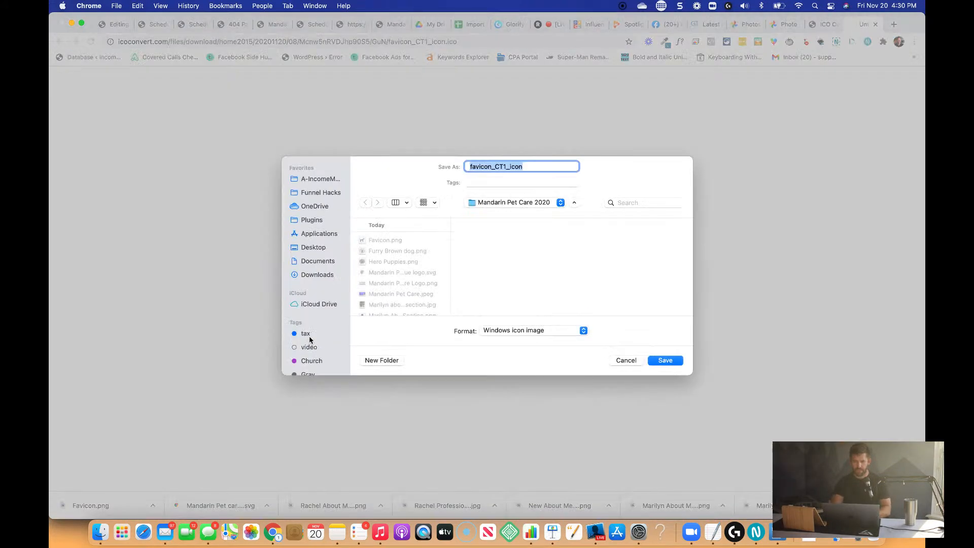
pyautogui.press('Return')
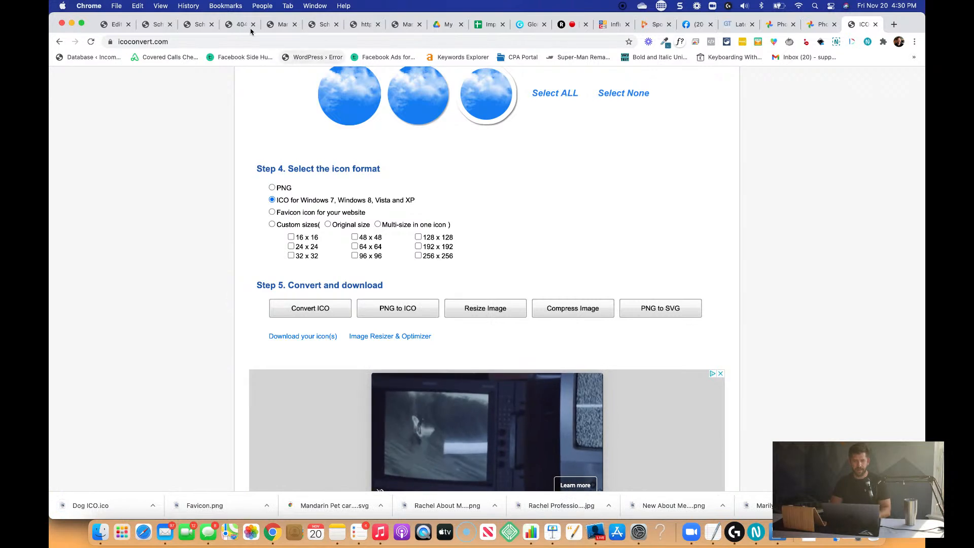
# Switch back to InfluencerSoft, save the Mandarin Pet Care funnel and close its flowchart.
pyautogui.click(115, 24)
pyautogui.click(826, 79)
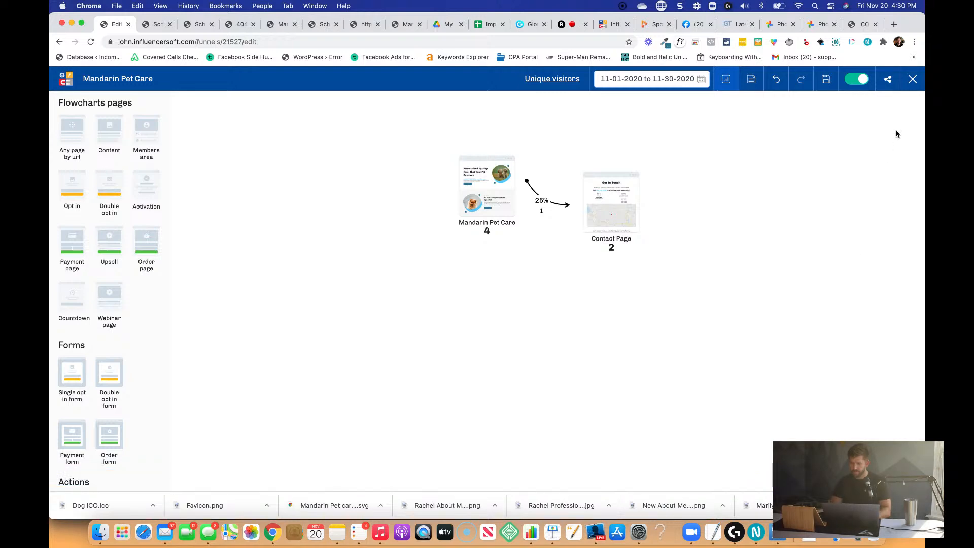
pyautogui.click(913, 80)
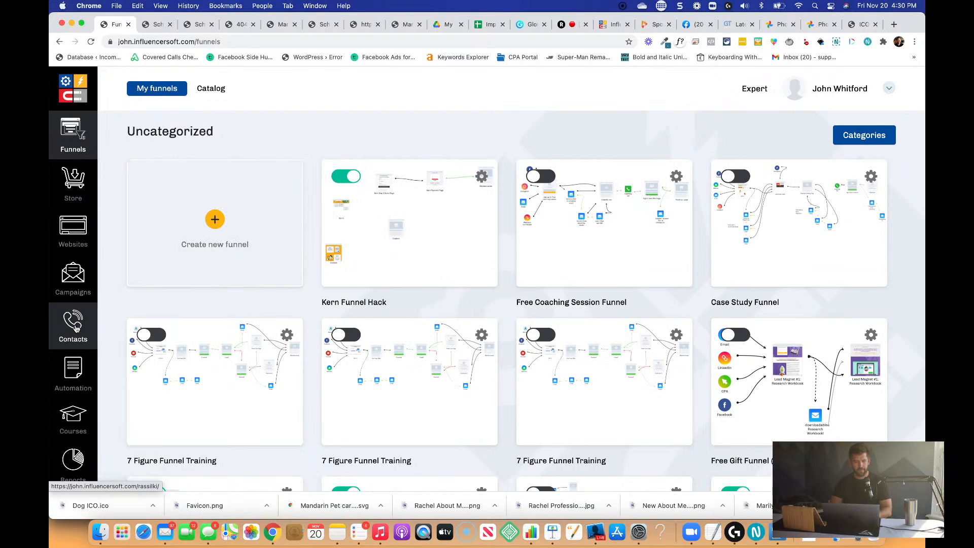
# Look through the Mandarin Pet Care site's pages, the domain and site settings, and the DNS records of mandarinpetcare.com.
pyautogui.click(73, 227)
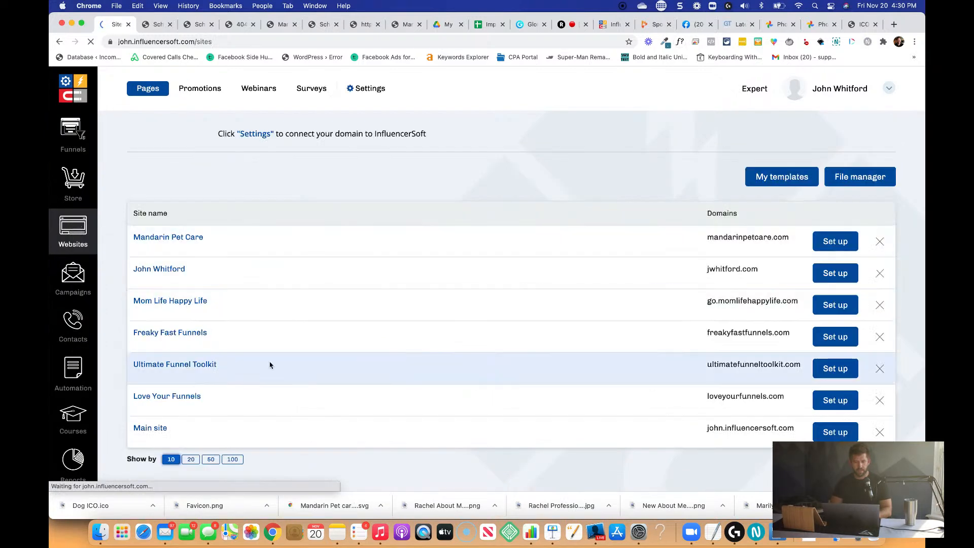
pyautogui.click(174, 238)
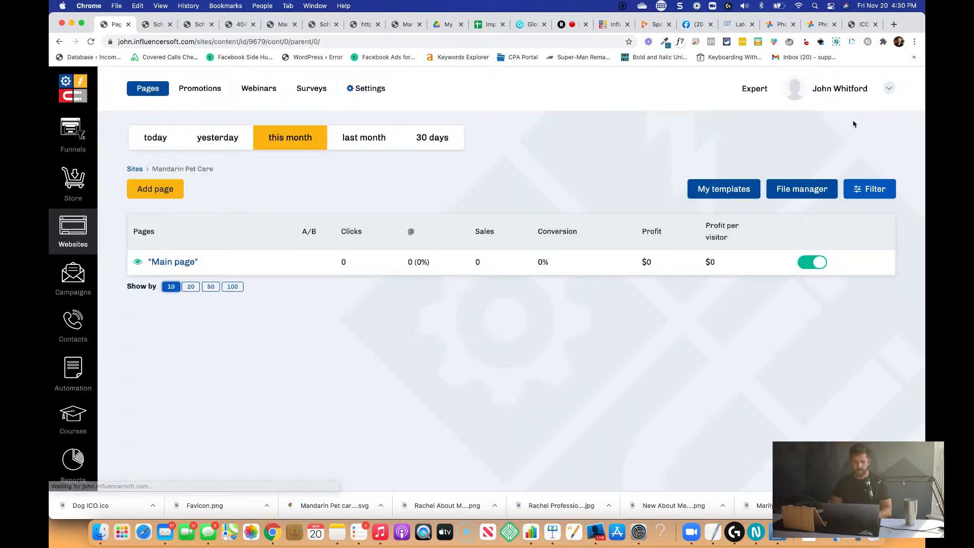
pyautogui.click(378, 89)
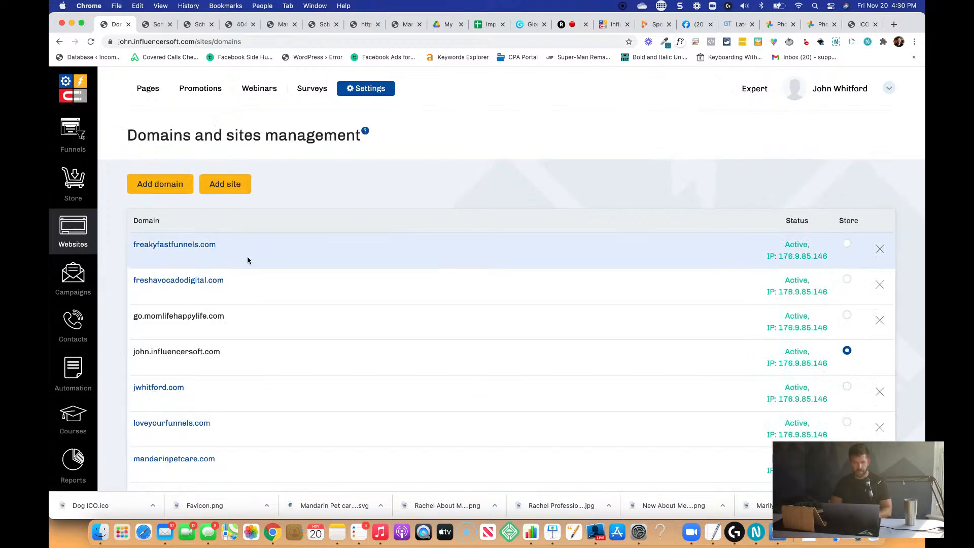
pyautogui.scroll(-3, 231, 396)
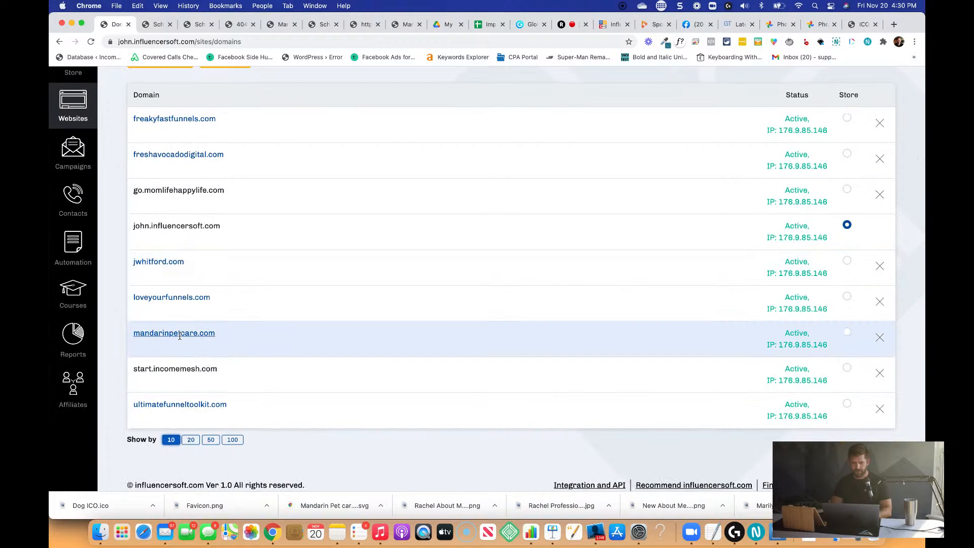
pyautogui.click(180, 334)
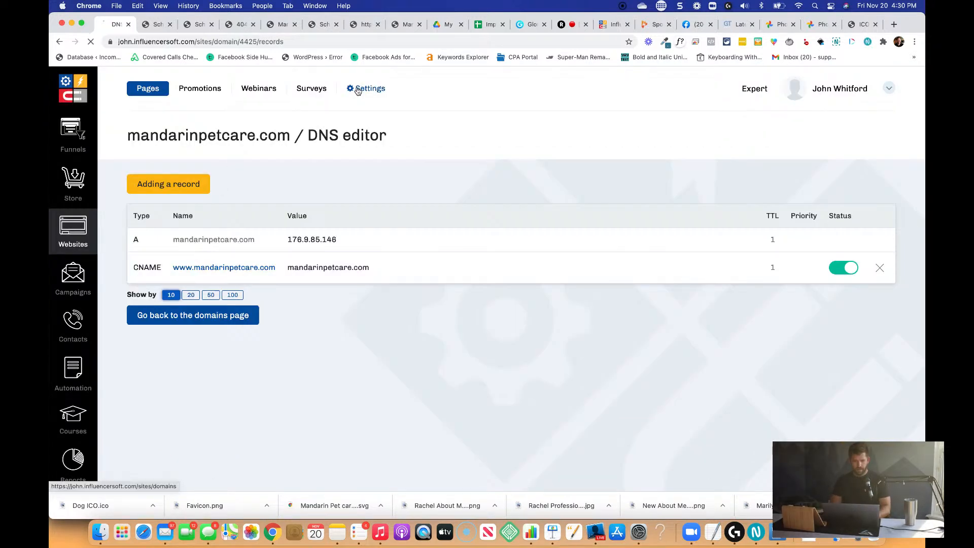
pyautogui.scroll(-3, 302, 346)
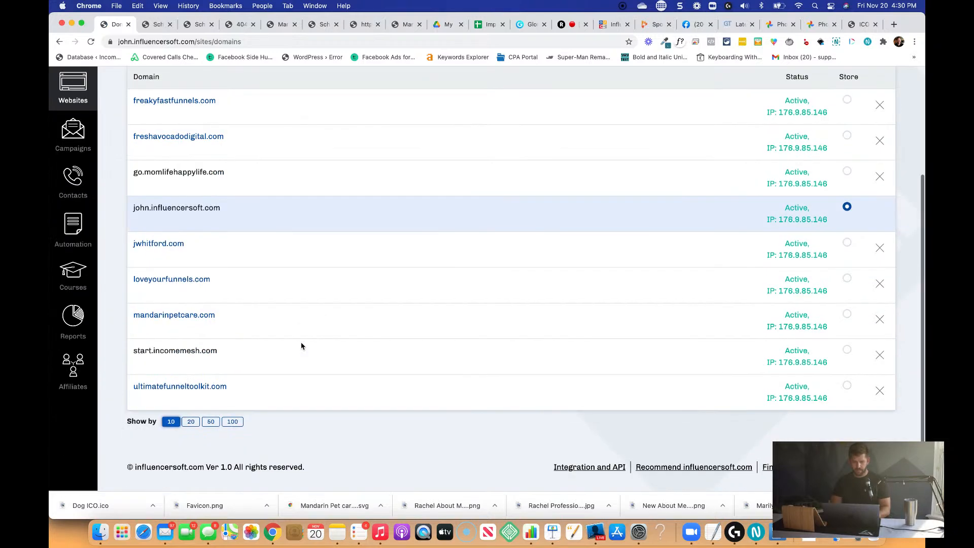
pyautogui.scroll(2, 309, 337)
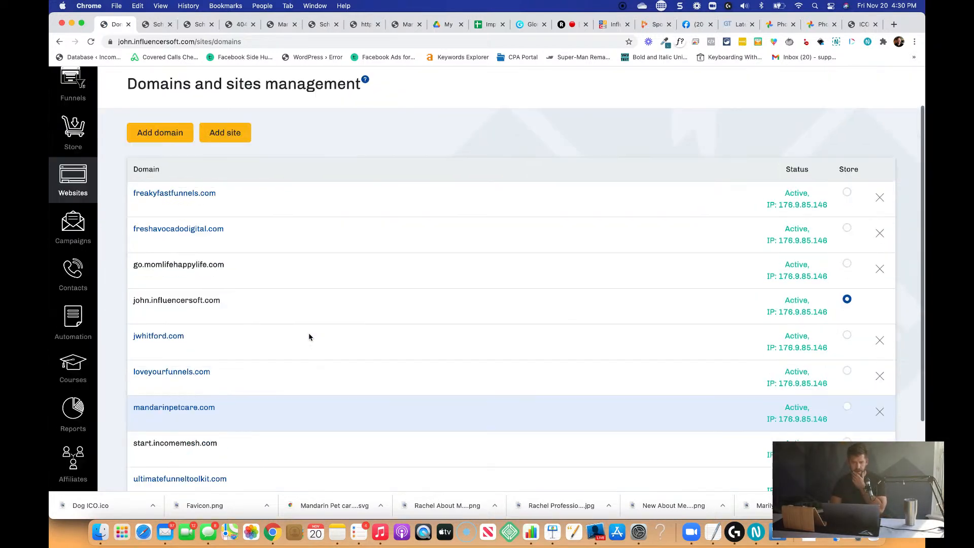
pyautogui.scroll(2, 369, 135)
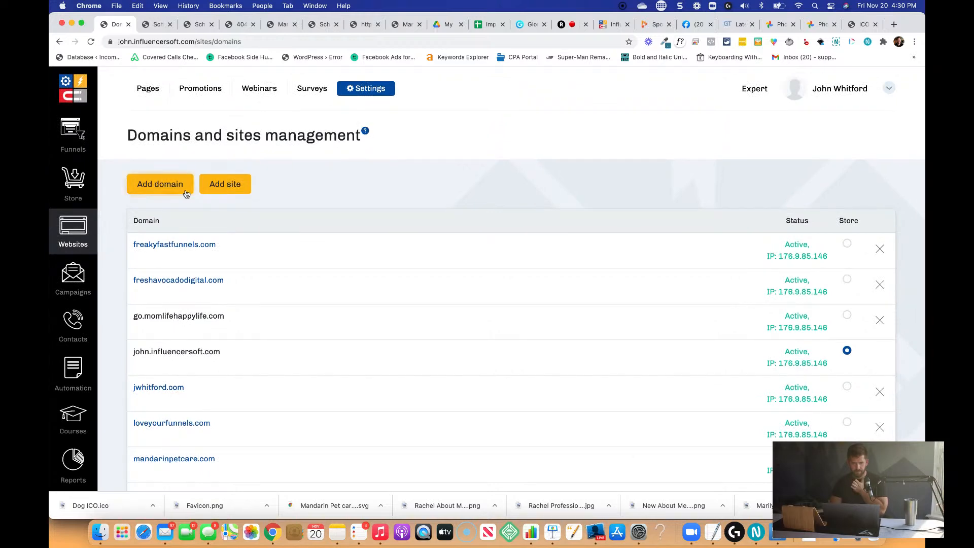
# Check the DNS records of mandarinpetcare.com and the main and additional settings of the website creation form, then cancel the form.
pyautogui.scroll(-4, 167, 302)
pyautogui.click(161, 344)
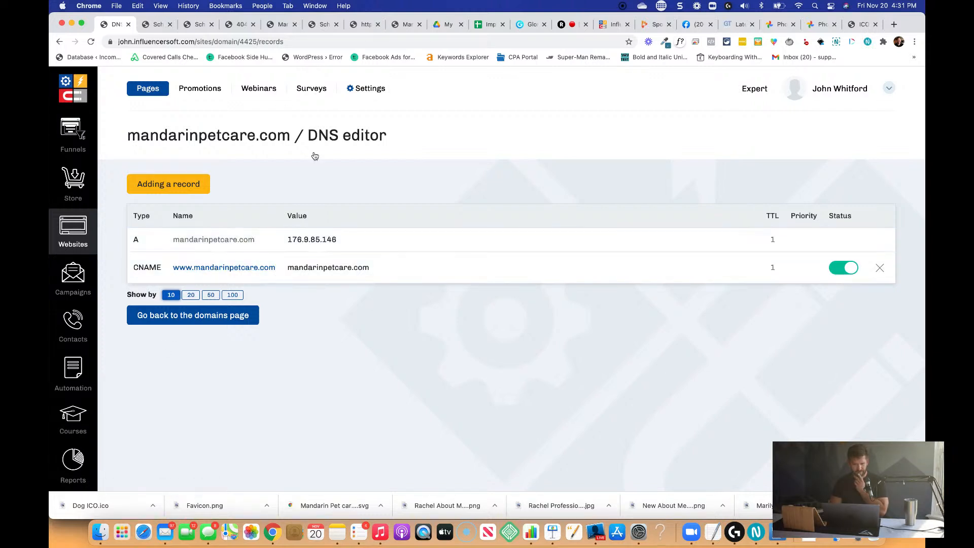
pyautogui.click(357, 87)
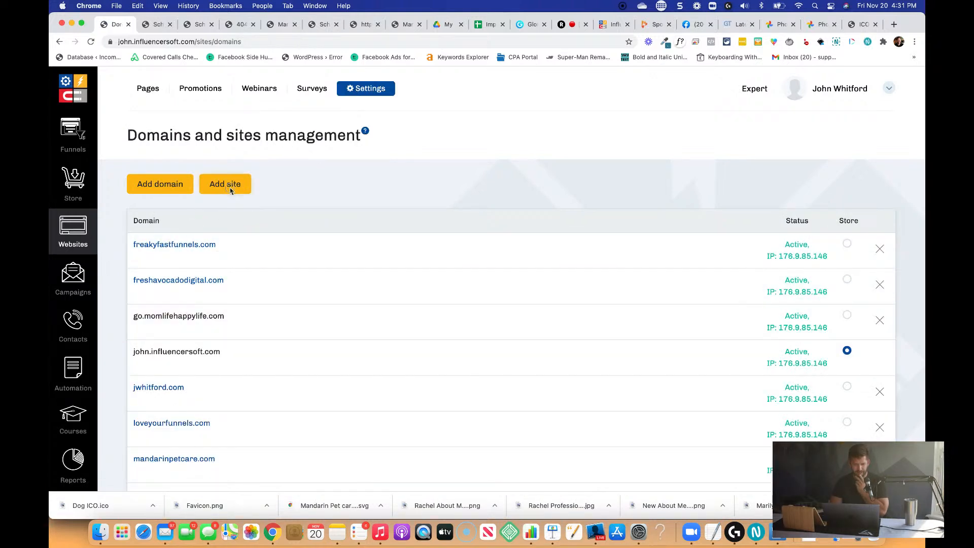
pyautogui.click(227, 186)
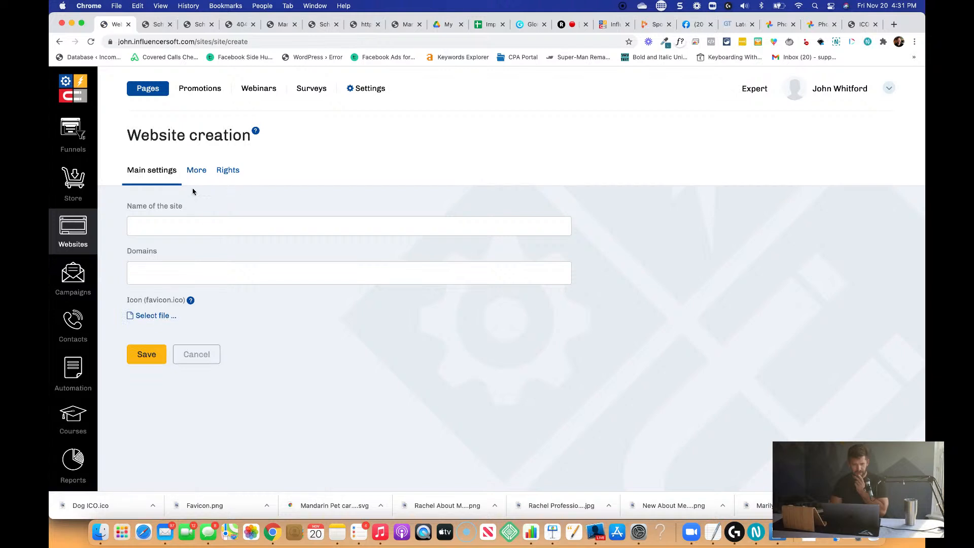
pyautogui.click(196, 170)
pyautogui.click(196, 381)
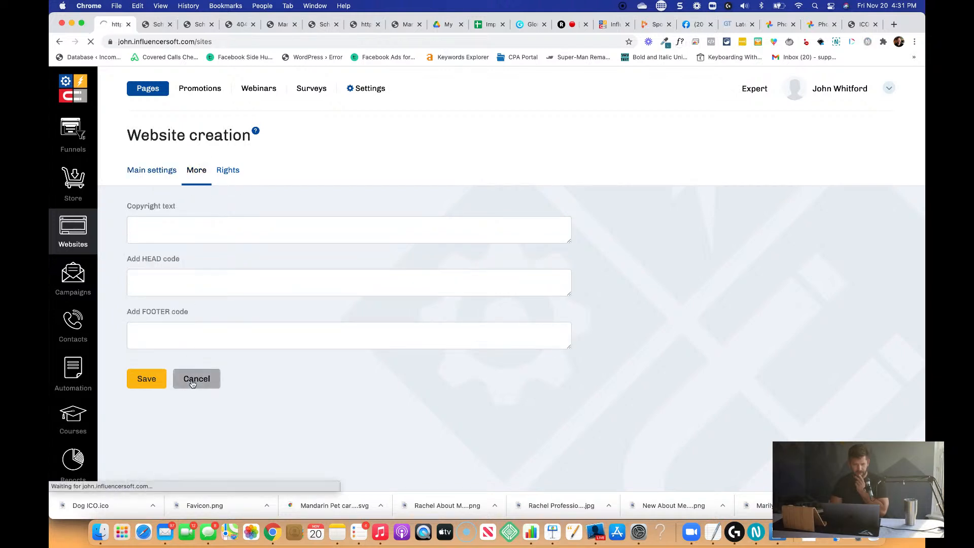
# Upload Dog ICO.ico as the favicon in the Mandarin Pet Care site settings and save them.
pyautogui.scroll(-2, 239, 317)
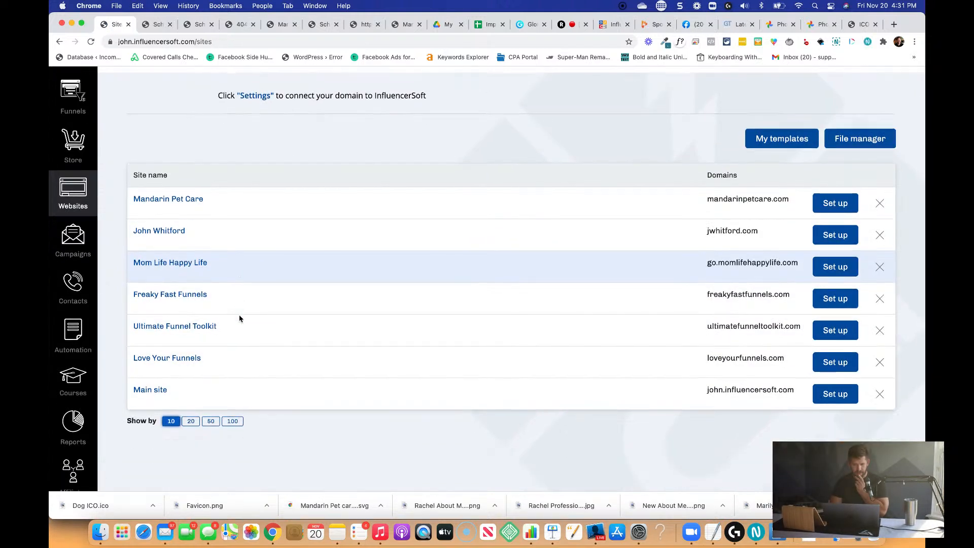
pyautogui.click(835, 203)
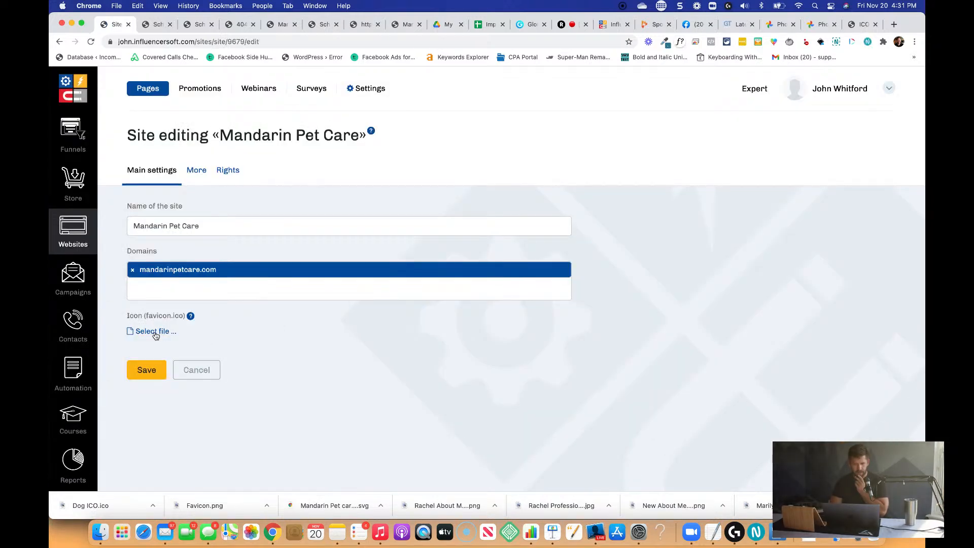
pyautogui.click(154, 333)
pyautogui.click(395, 211)
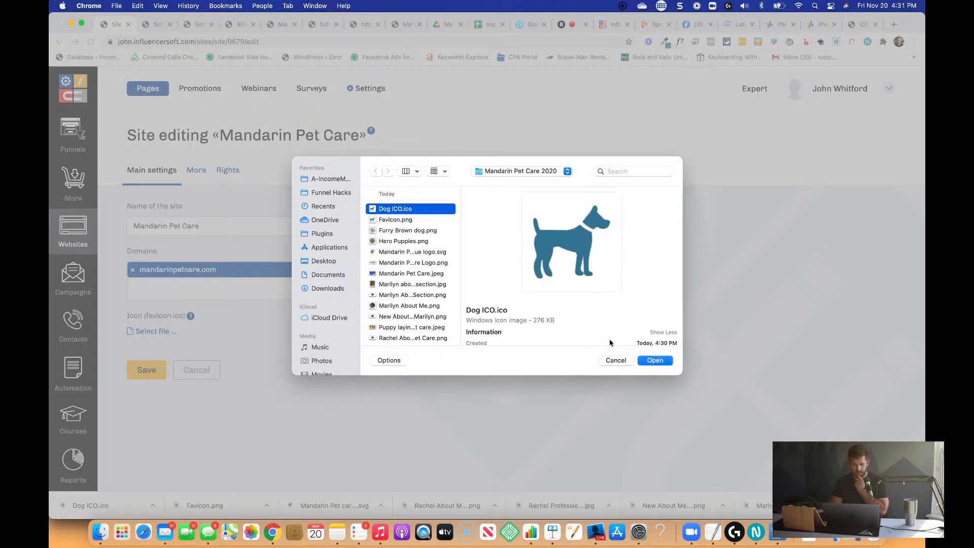
pyautogui.click(655, 361)
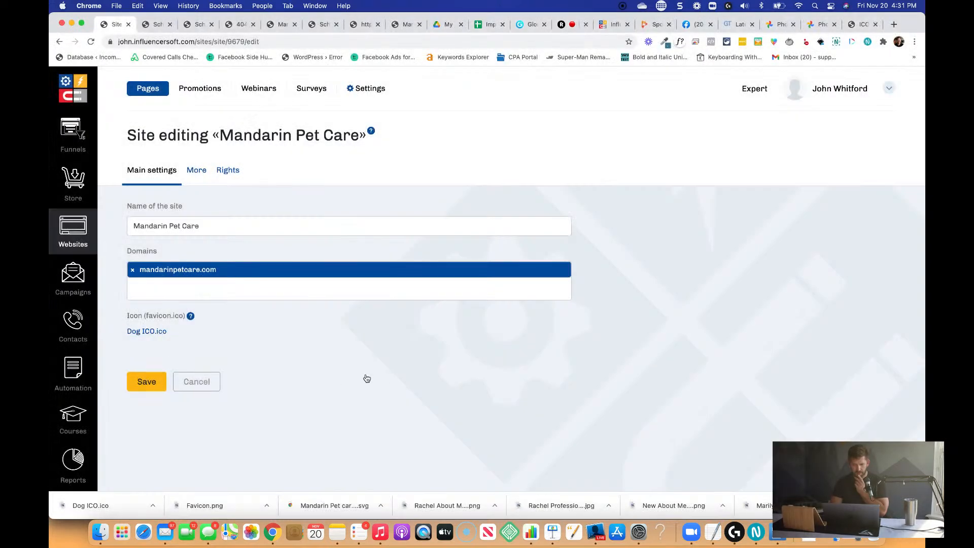
pyautogui.click(160, 385)
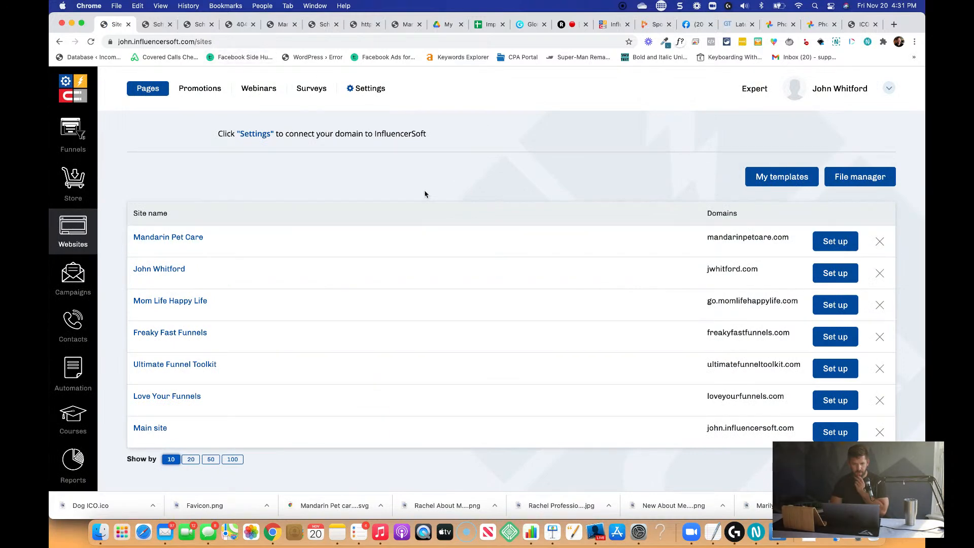
# Reload the live contact page to check the favicon, and recheck the icon in the Mandarin Pet Care site settings.
pyautogui.click(157, 25)
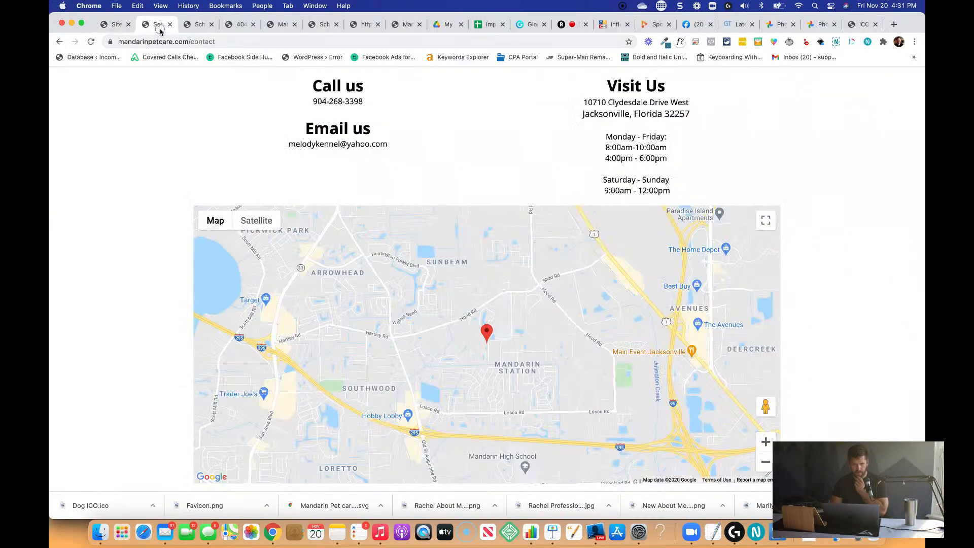
pyautogui.click(237, 42)
pyautogui.press('Return')
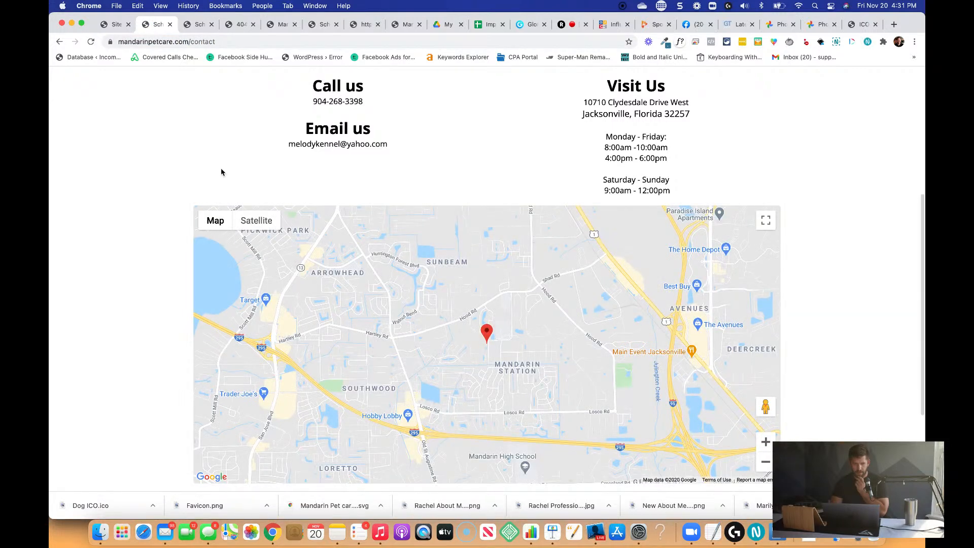
pyautogui.scroll(5, 220, 172)
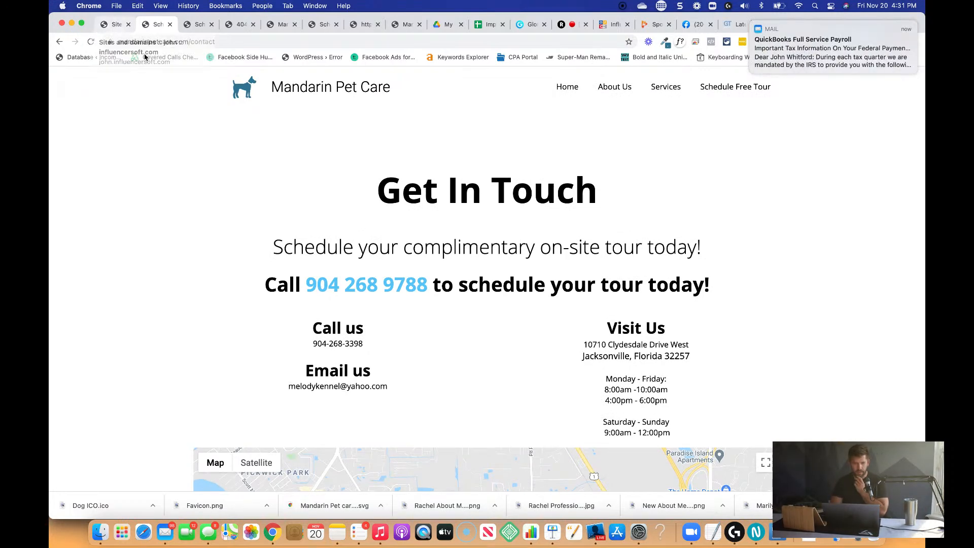
pyautogui.click(112, 25)
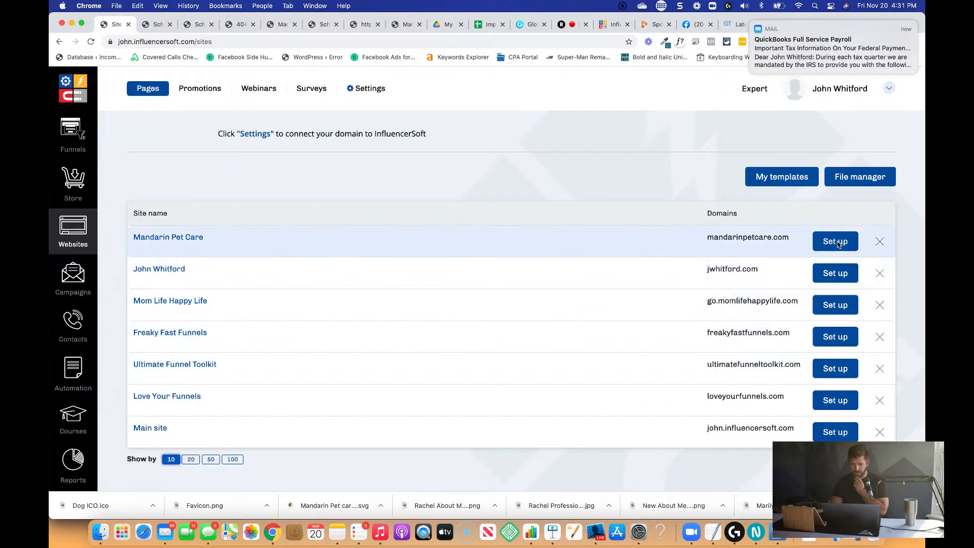
pyautogui.click(835, 242)
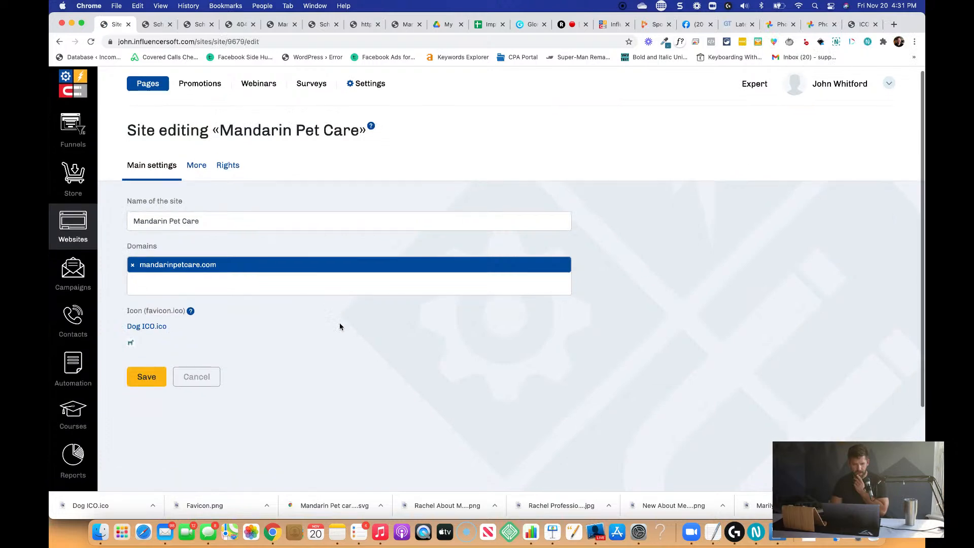
# Find the Local Business category among the funnels, open the Mandarin Pet Care funnel and edit its home page.
pyautogui.click(92, 133)
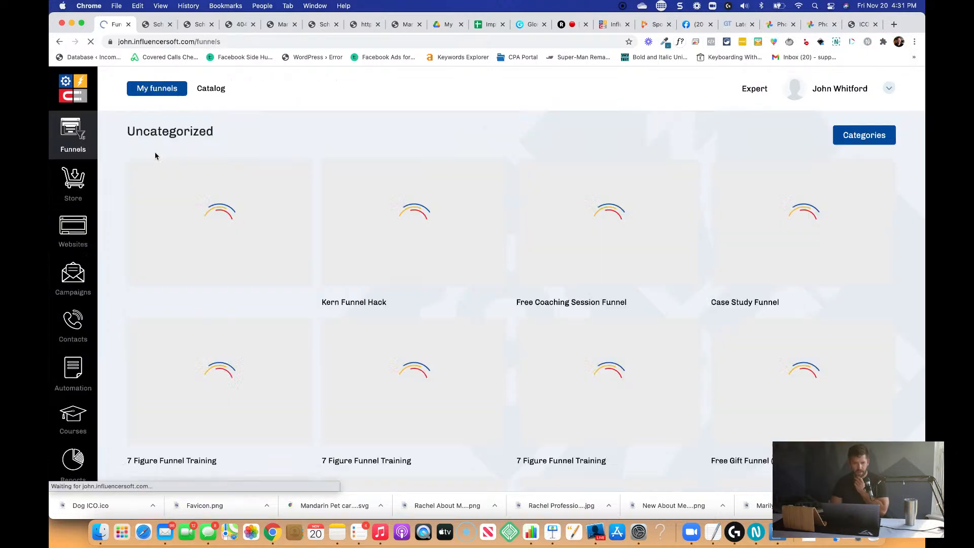
pyautogui.scroll(-15, 404, 236)
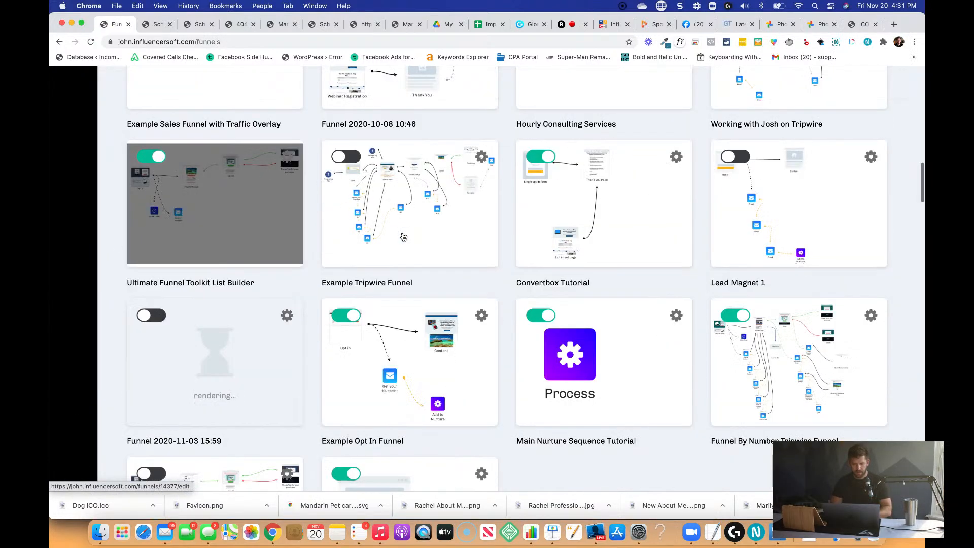
pyautogui.scroll(-3, 404, 237)
pyautogui.press('super+f')
pyautogui.write('local')
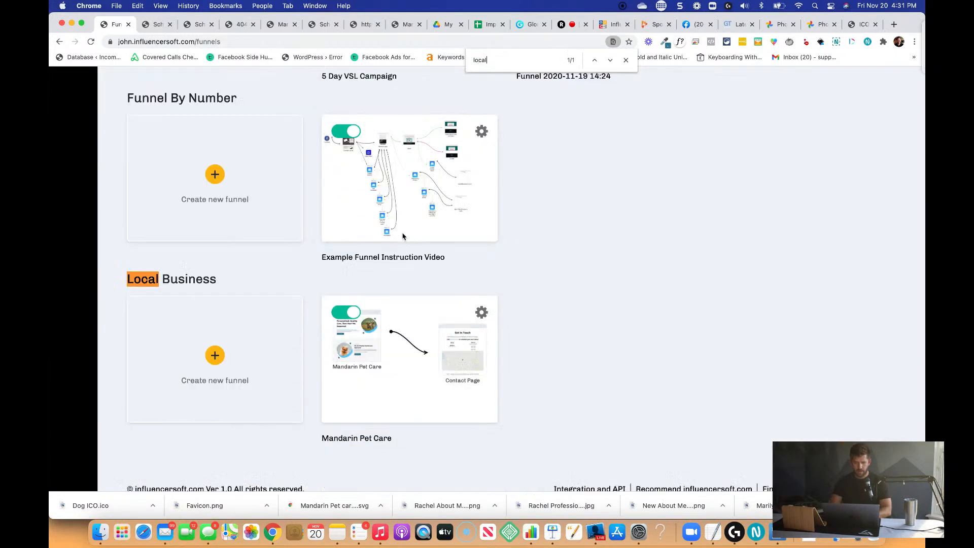
pyautogui.click(412, 402)
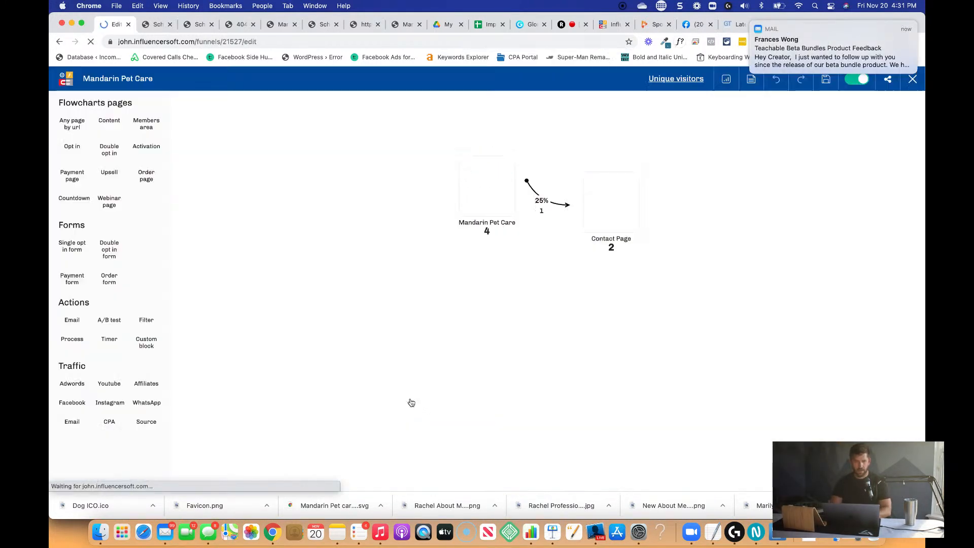
pyautogui.click(487, 147)
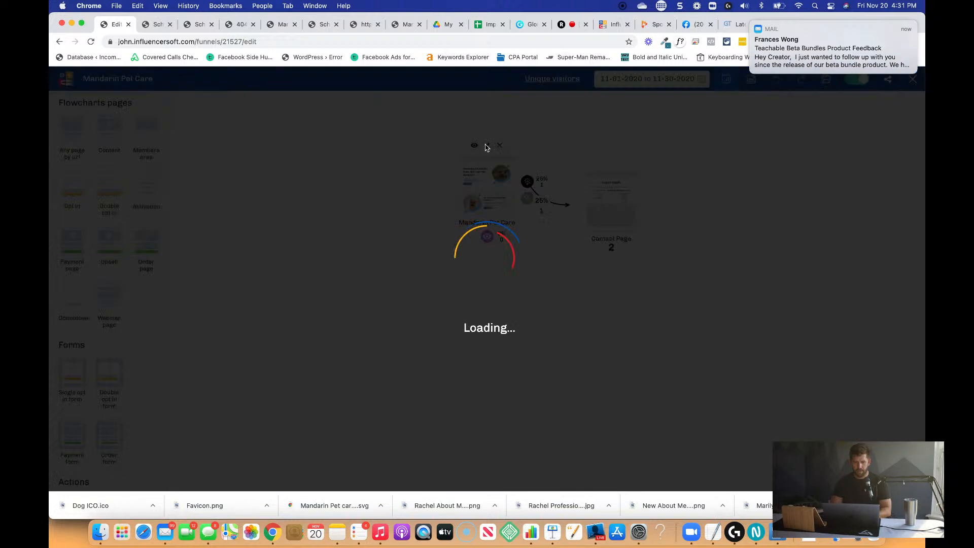
pyautogui.click(706, 344)
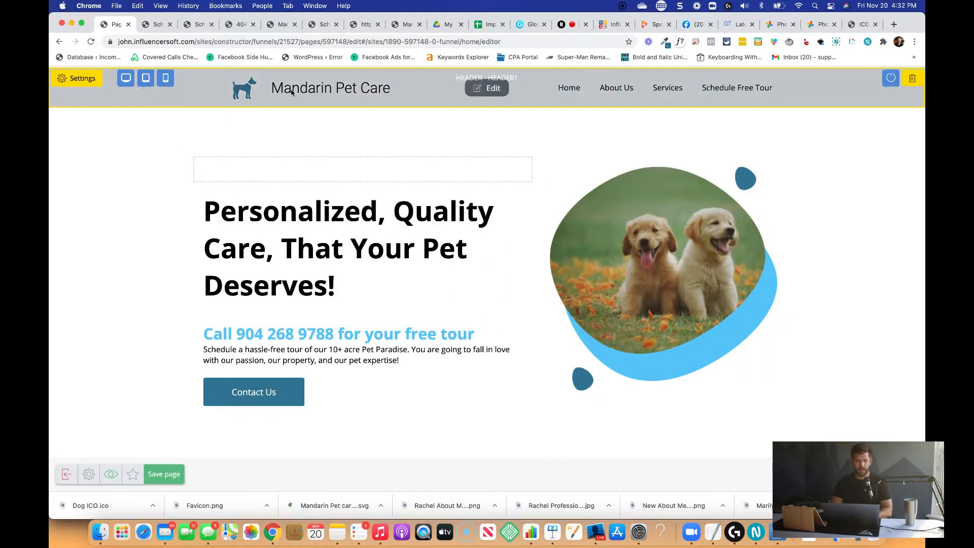
# Make the header logo image open an inside link with the URL "/".
pyautogui.click(315, 76)
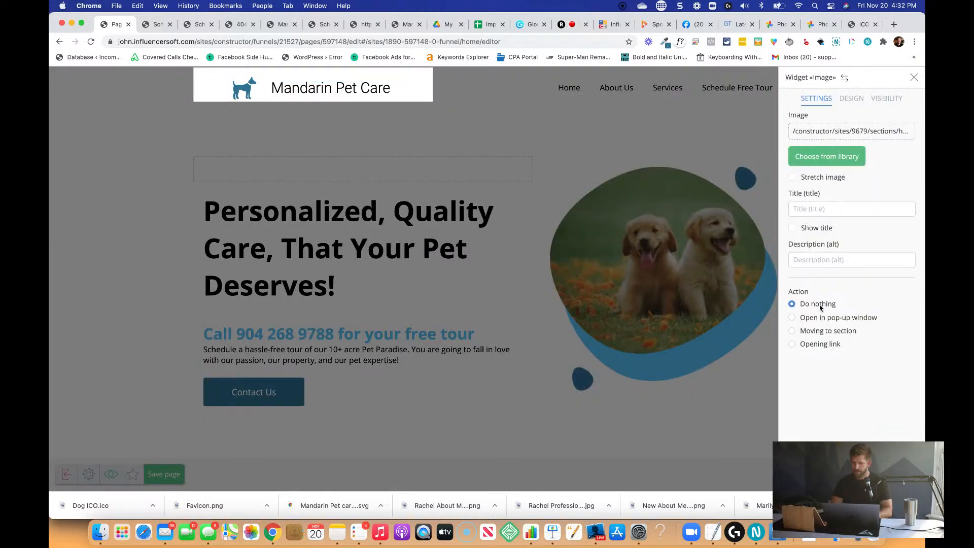
pyautogui.click(792, 345)
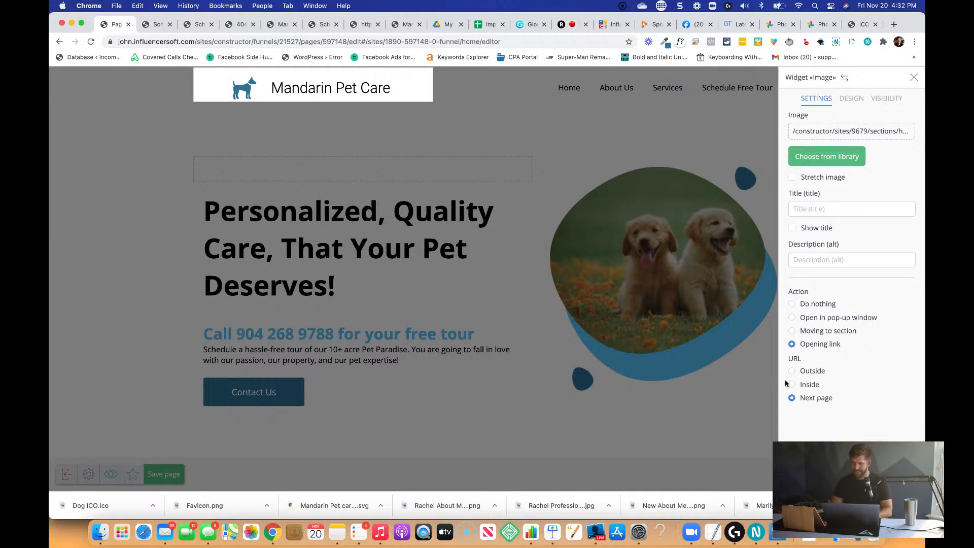
pyautogui.click(792, 385)
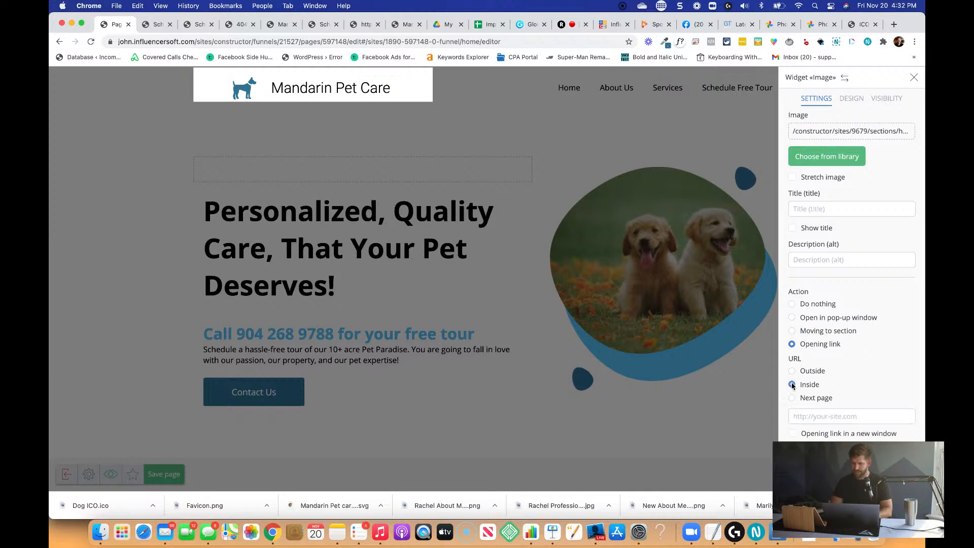
pyautogui.click(815, 417)
pyautogui.write('/')
pyautogui.scroll(-5, 844, 385)
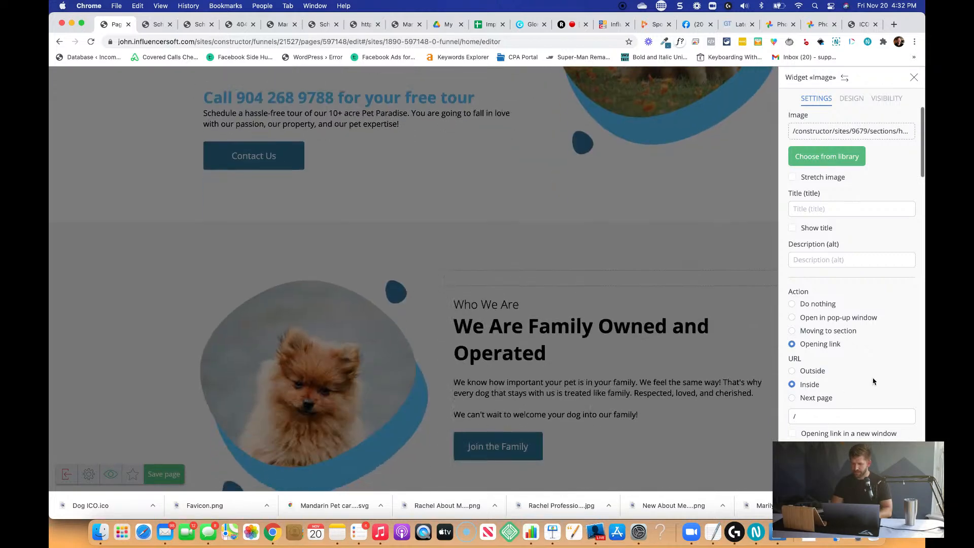
pyautogui.click(710, 202)
pyautogui.scroll(5, 711, 205)
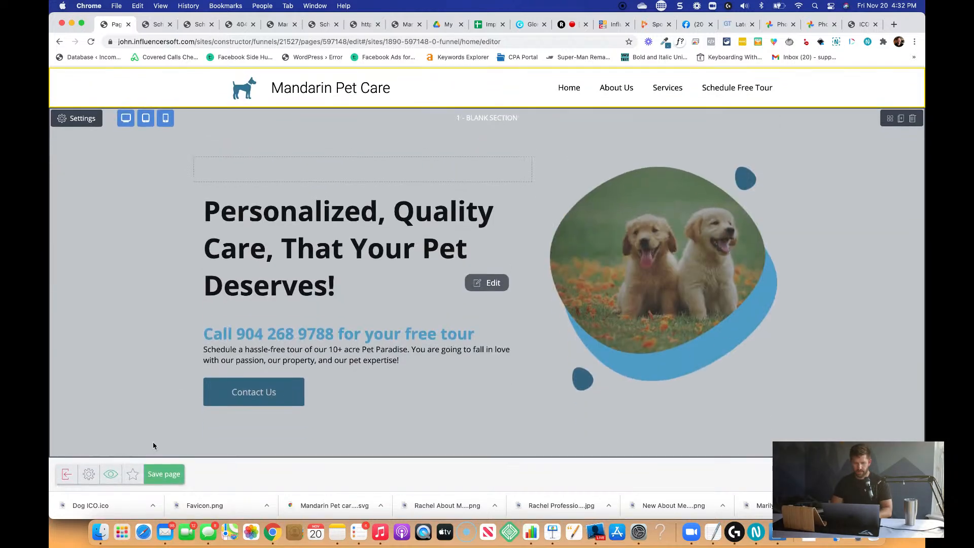
# Save the home page, exit the page editor and save the Mandarin Pet Care funnel.
pyautogui.click(161, 474)
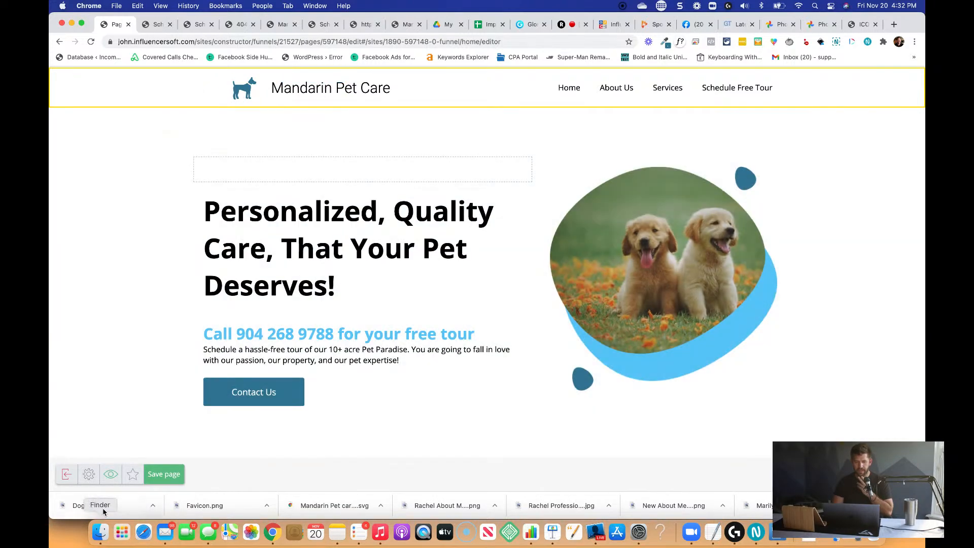
pyautogui.click(67, 474)
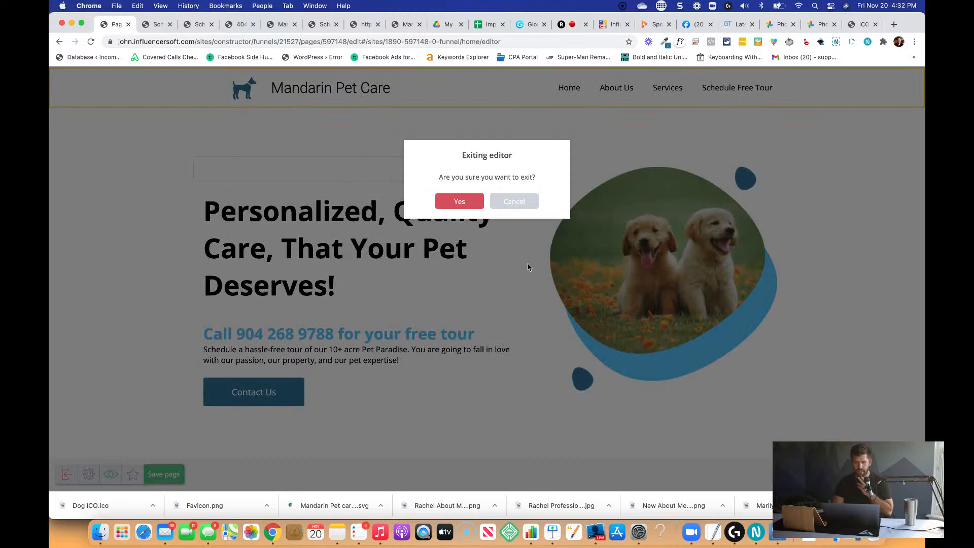
pyautogui.click(466, 201)
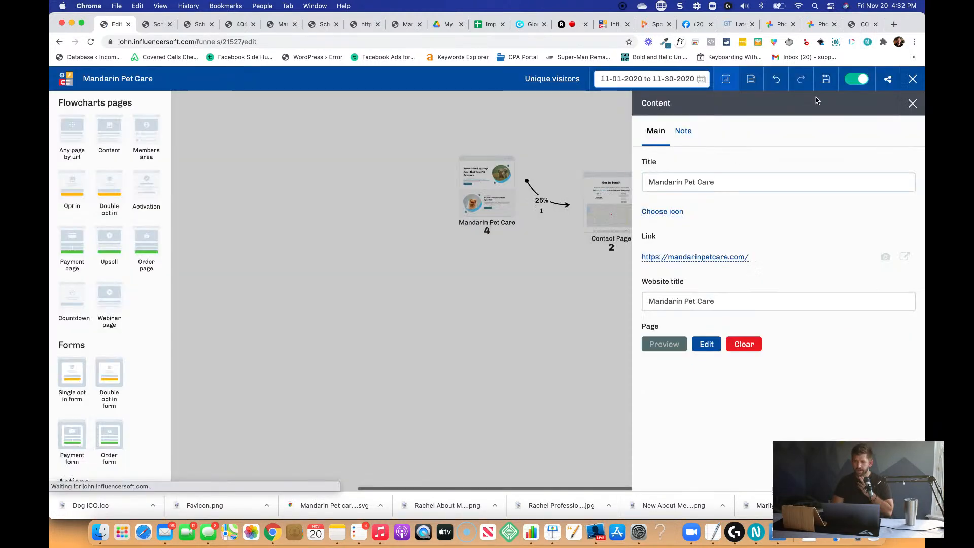
pyautogui.click(826, 80)
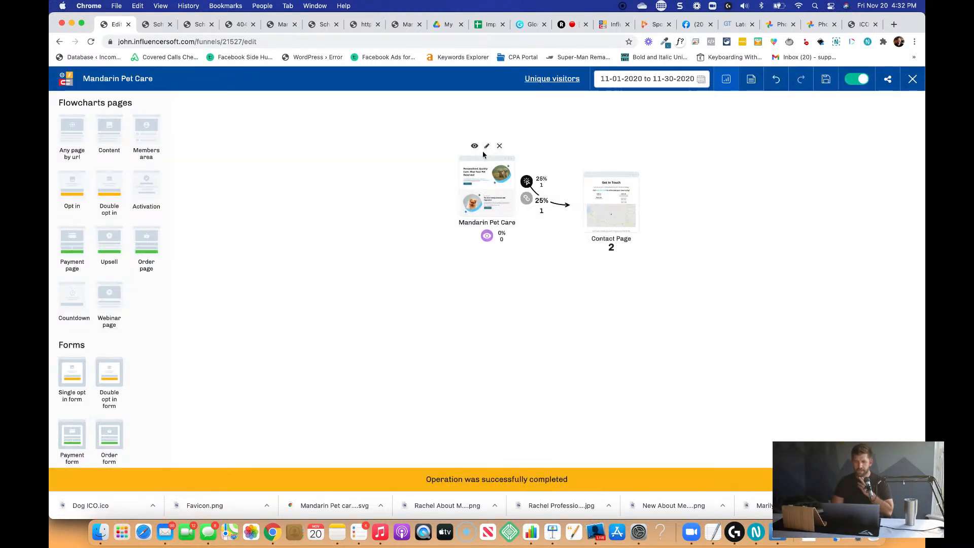
# Preview the live home page and test the header logo's link from both the home page and the Schedule Free Tour page.
pyautogui.click(475, 149)
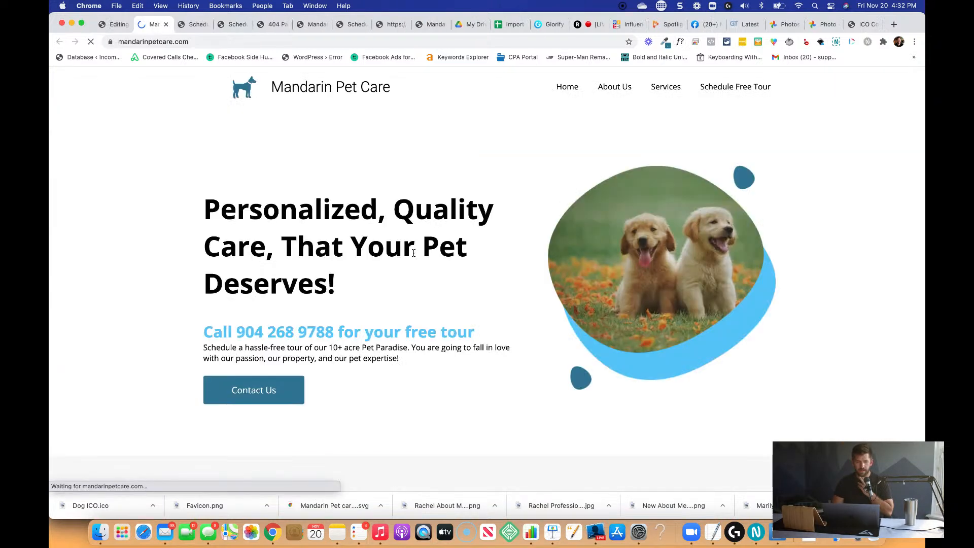
pyautogui.click(269, 97)
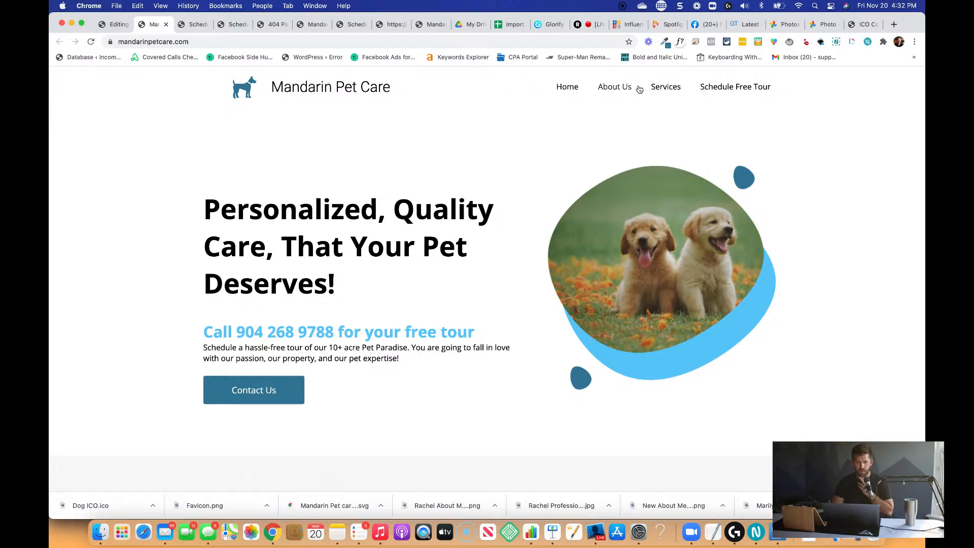
pyautogui.click(706, 88)
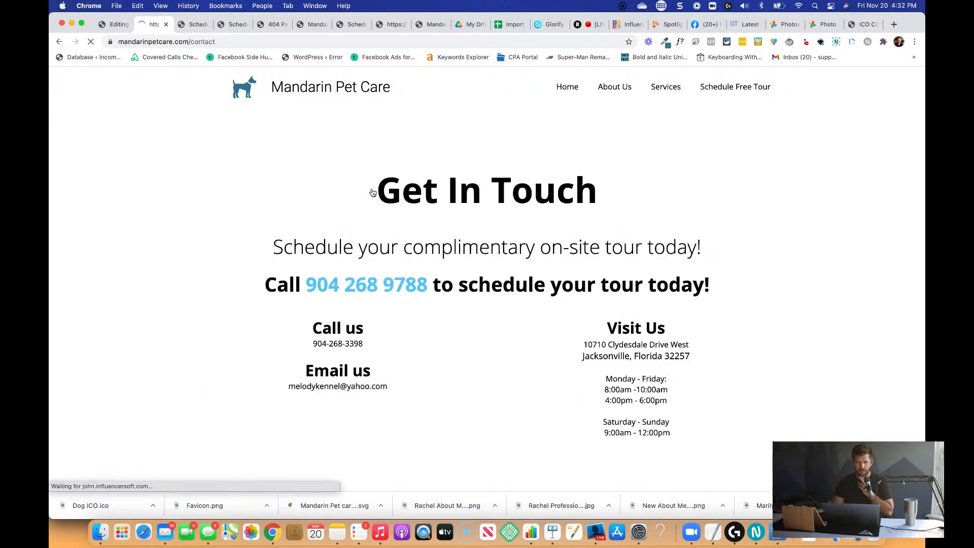
pyautogui.click(265, 92)
# Test the home page's Facebook button, close the Facebook page and review the site's services and pricing sections.
pyautogui.scroll(-5, 441, 239)
pyautogui.scroll(-10, 441, 231)
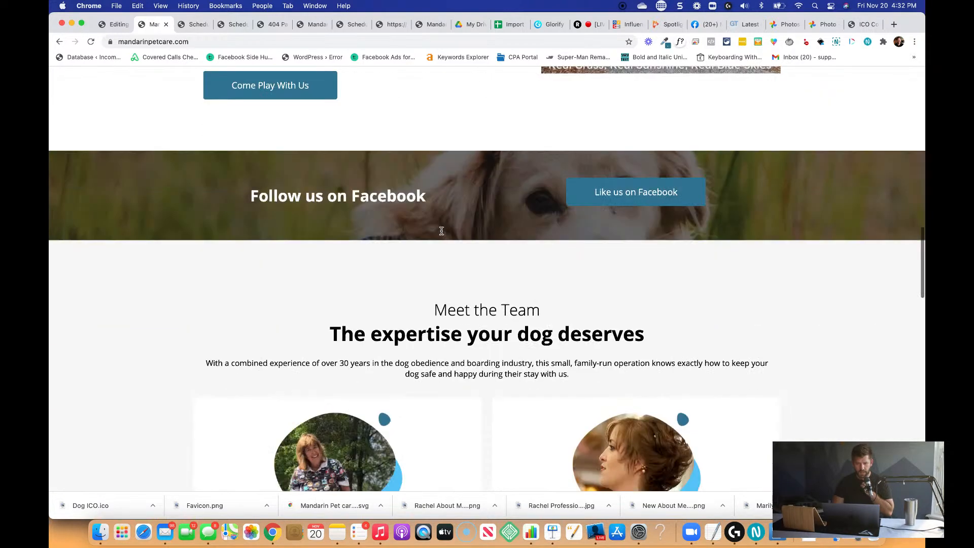
pyautogui.click(654, 150)
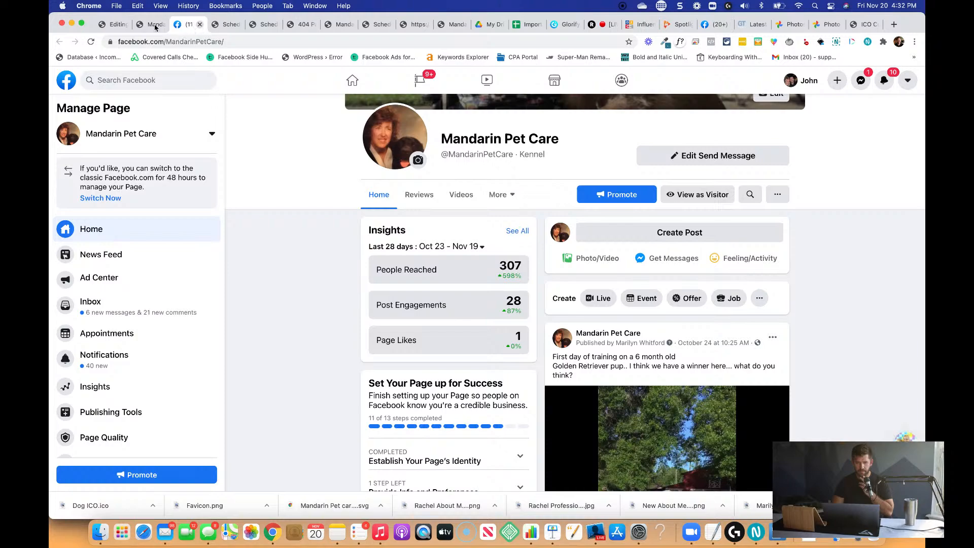
pyautogui.click(200, 24)
pyautogui.scroll(-15, 244, 222)
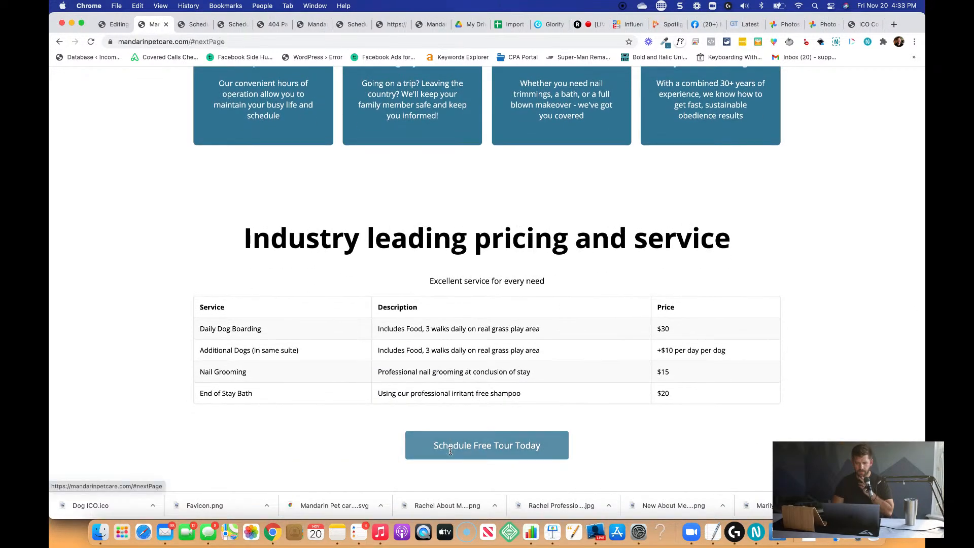
# Test the Schedule Free Tour Today button below the pricing table and review the contact page it links to.
pyautogui.click(451, 453)
pyautogui.scroll(-10, 451, 454)
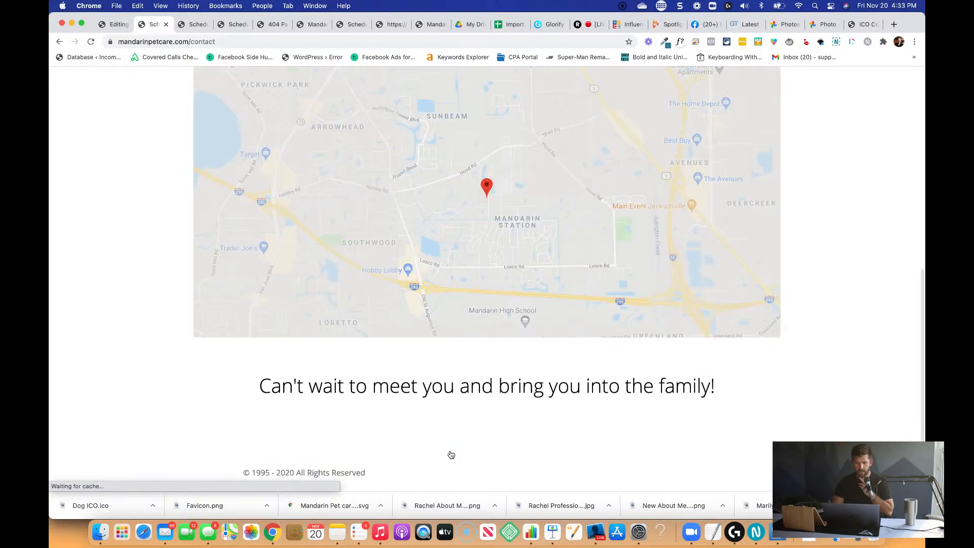
pyautogui.scroll(10, 451, 455)
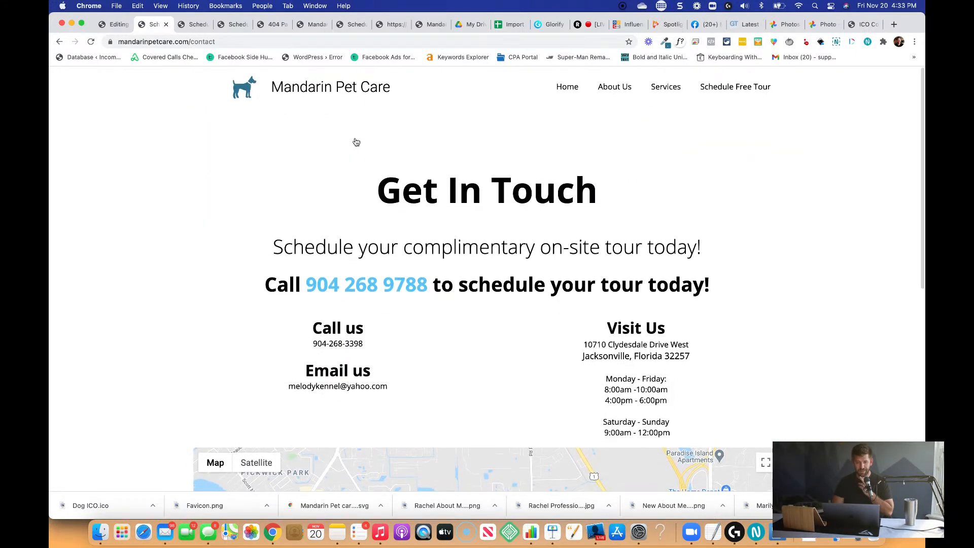
# Inspect the Mandarin Pet Care home page's settings and icon choices in the funnel editor, and close them without choosing an icon.
pyautogui.click(116, 24)
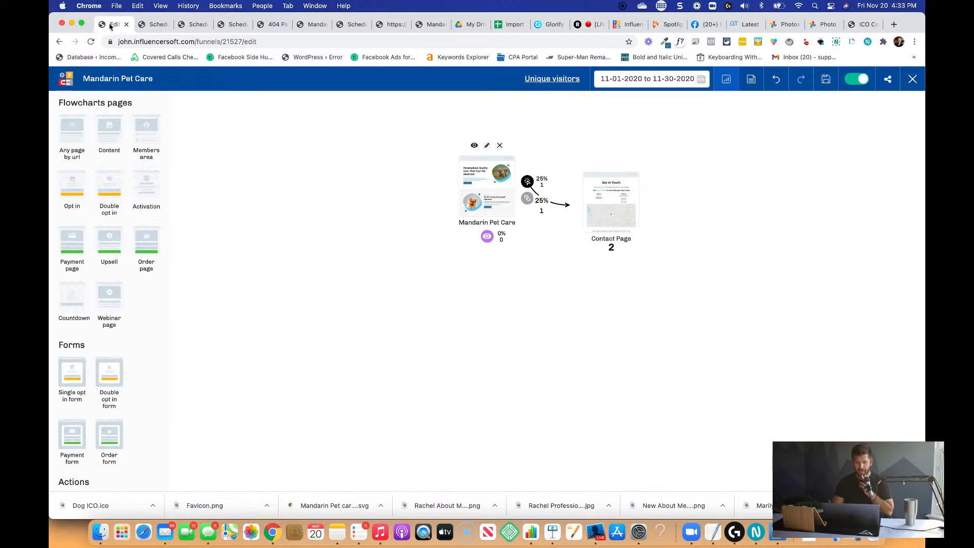
pyautogui.click(487, 145)
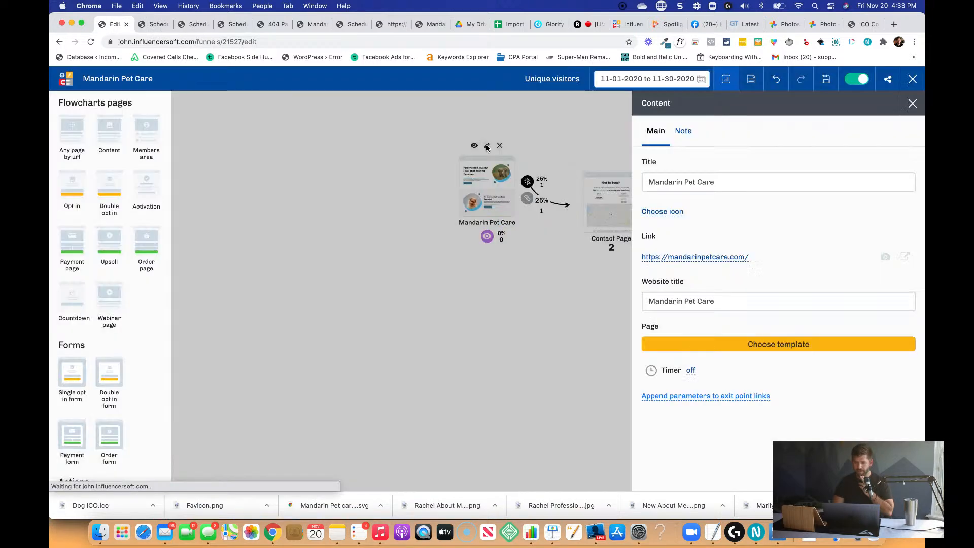
pyautogui.scroll(-4, 794, 308)
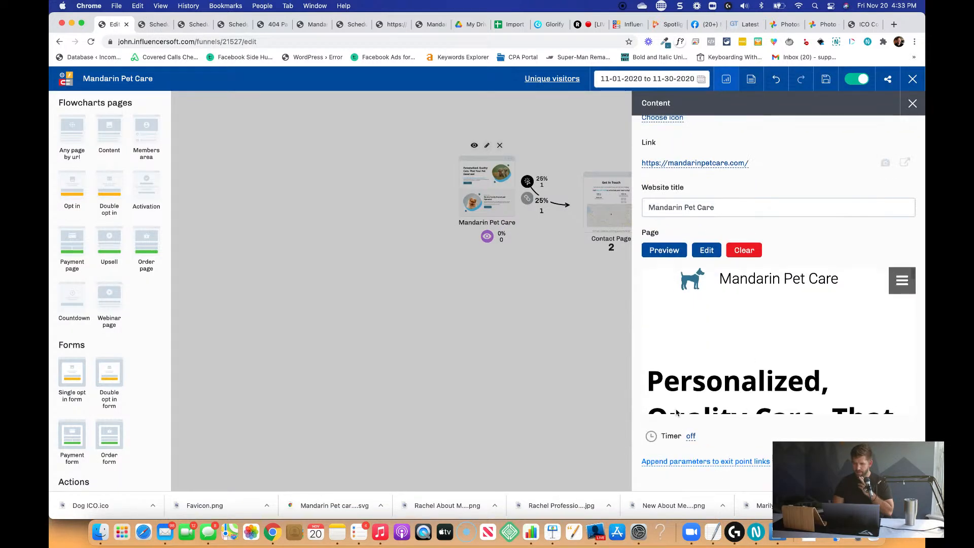
pyautogui.scroll(-3, 738, 410)
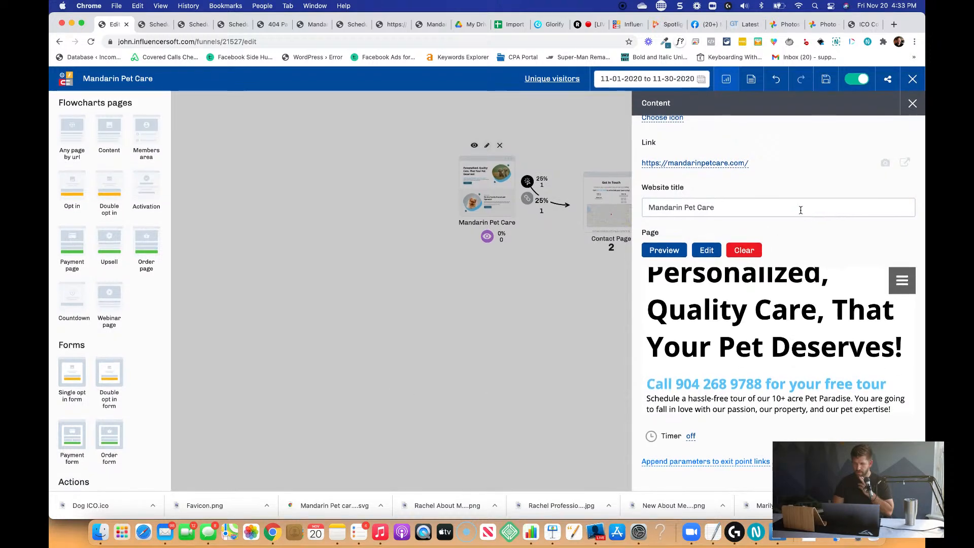
pyautogui.scroll(4, 801, 210)
pyautogui.click(670, 213)
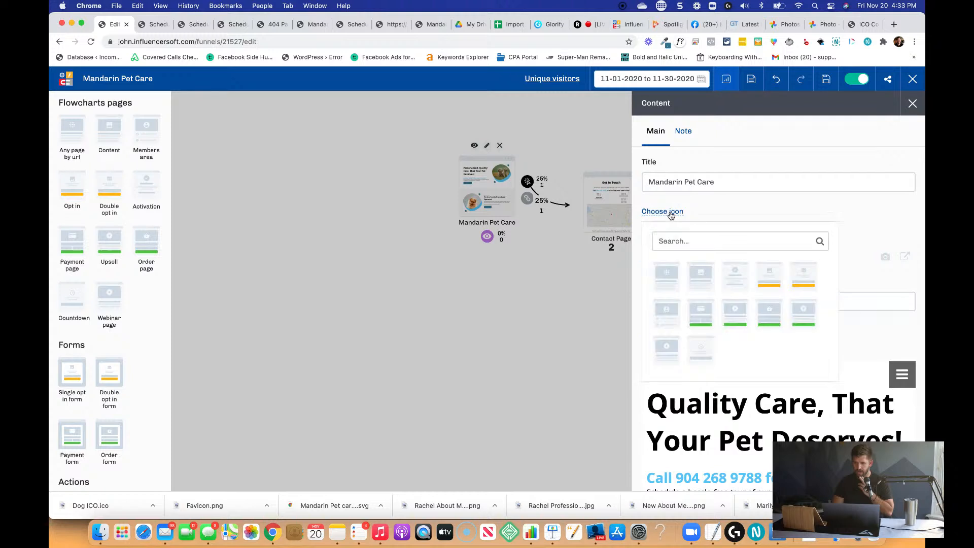
pyautogui.click(554, 307)
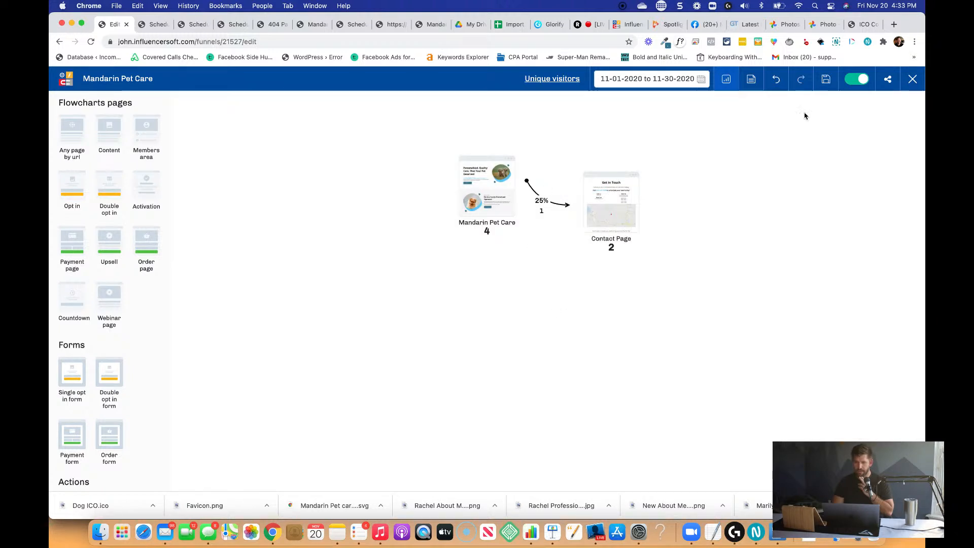
# Save the Mandarin Pet Care funnel and reload the live contact page to check its favicon.
pyautogui.click(826, 80)
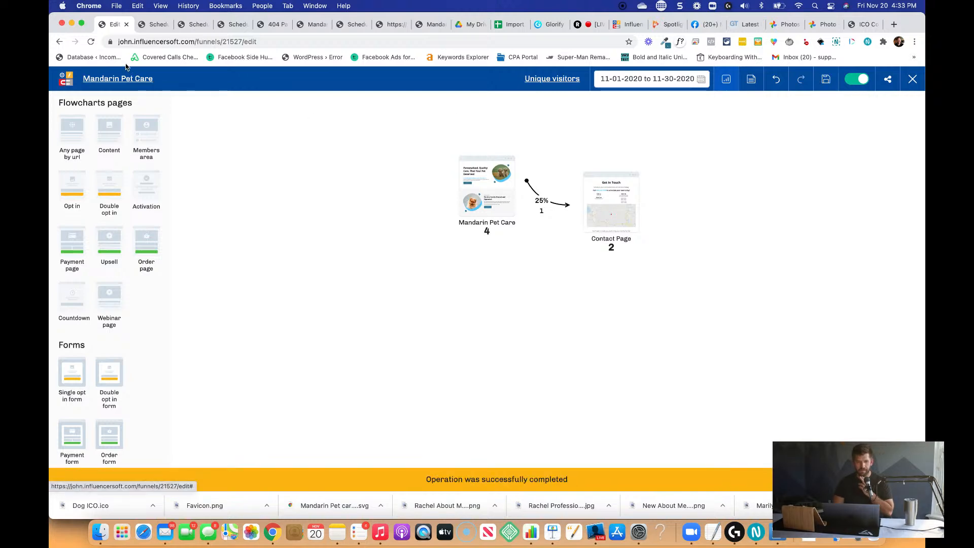
pyautogui.click(157, 25)
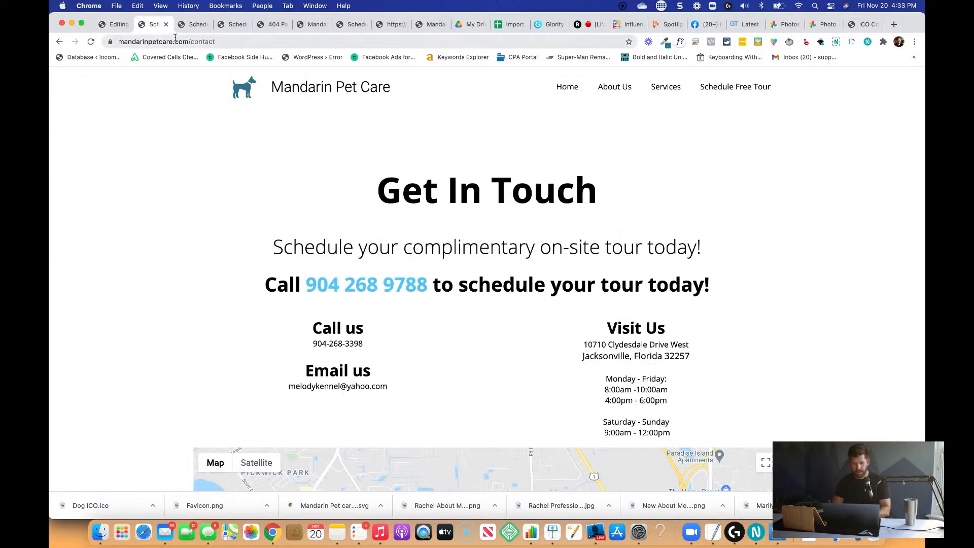
pyautogui.press('super+r')
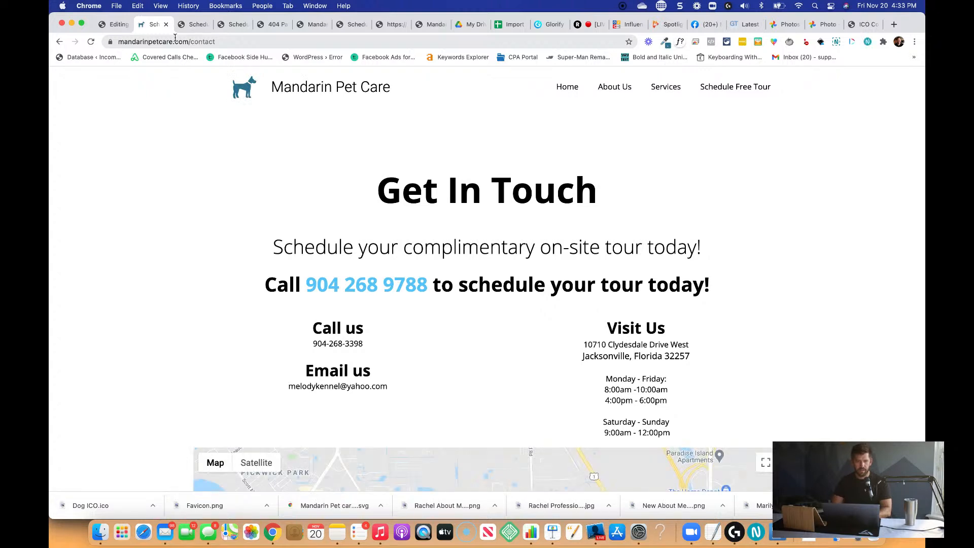
# Preview the live home page from the funnel and review its favicon and content down to the "See how we play" section.
pyautogui.click(114, 24)
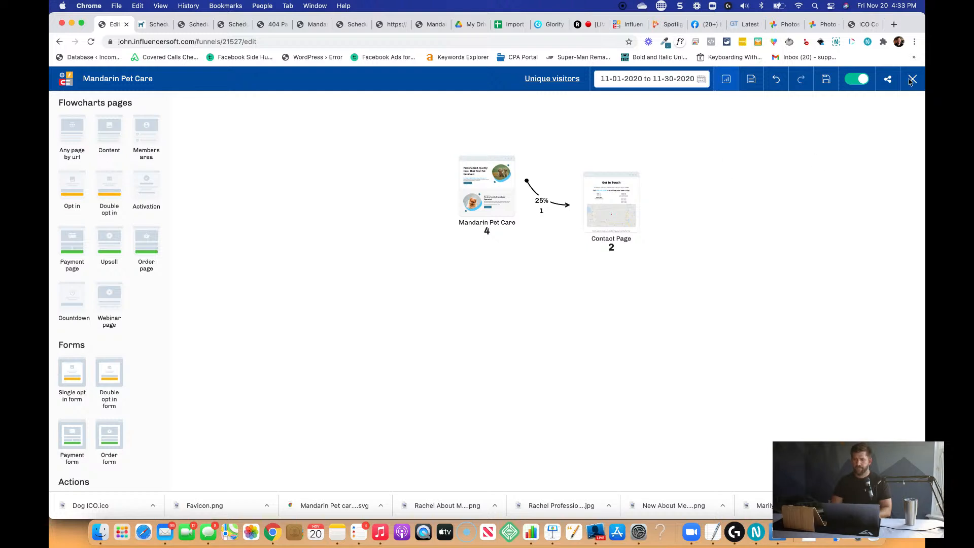
pyautogui.moveTo(469, 184)
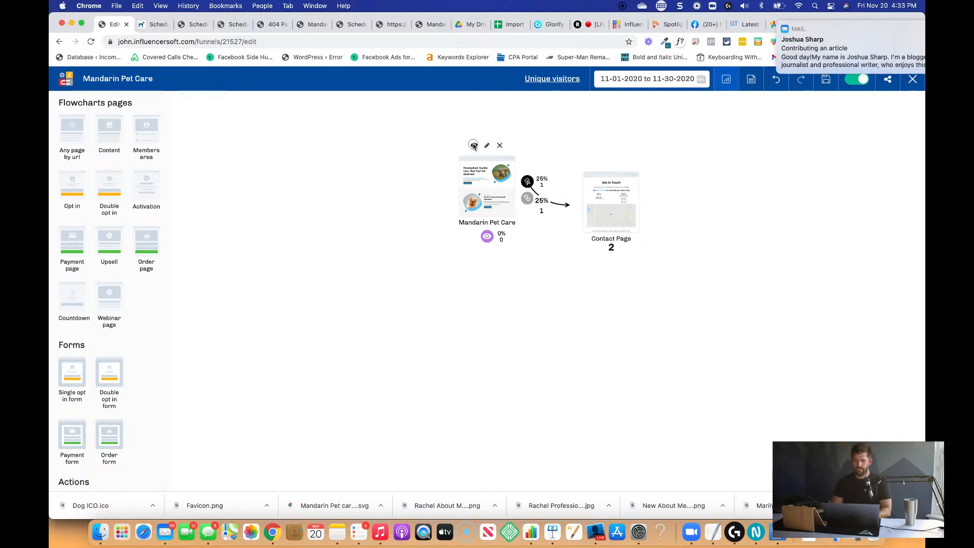
pyautogui.click(473, 145)
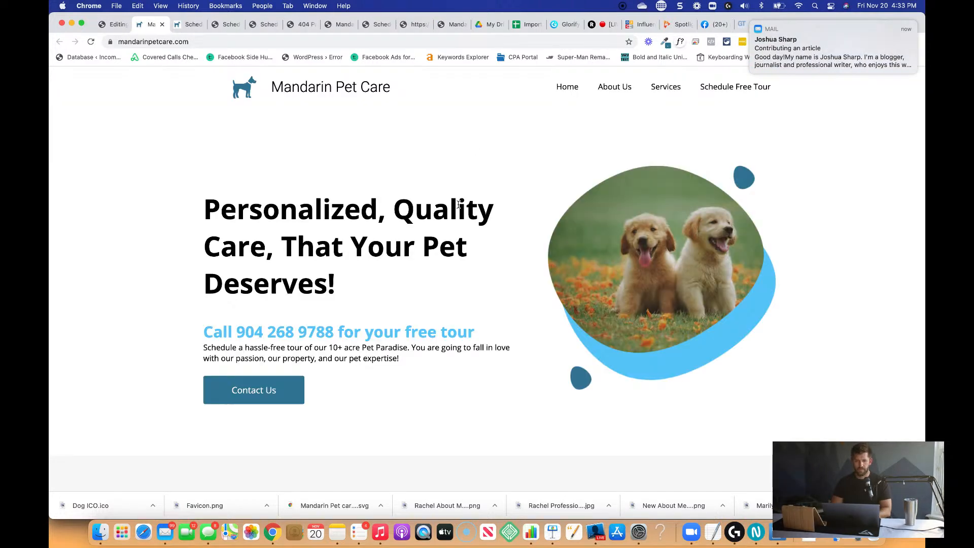
pyautogui.scroll(-10, 459, 205)
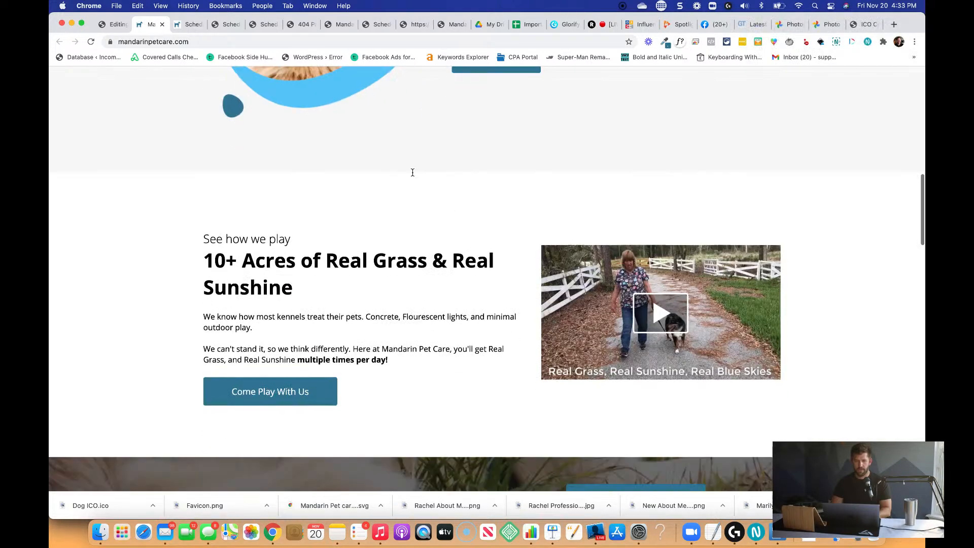
pyautogui.press('super+Tab')
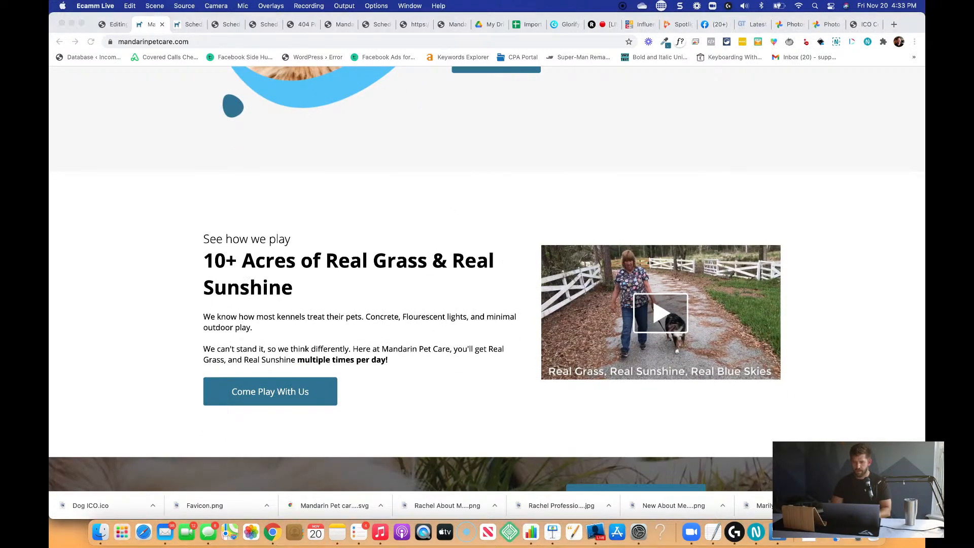